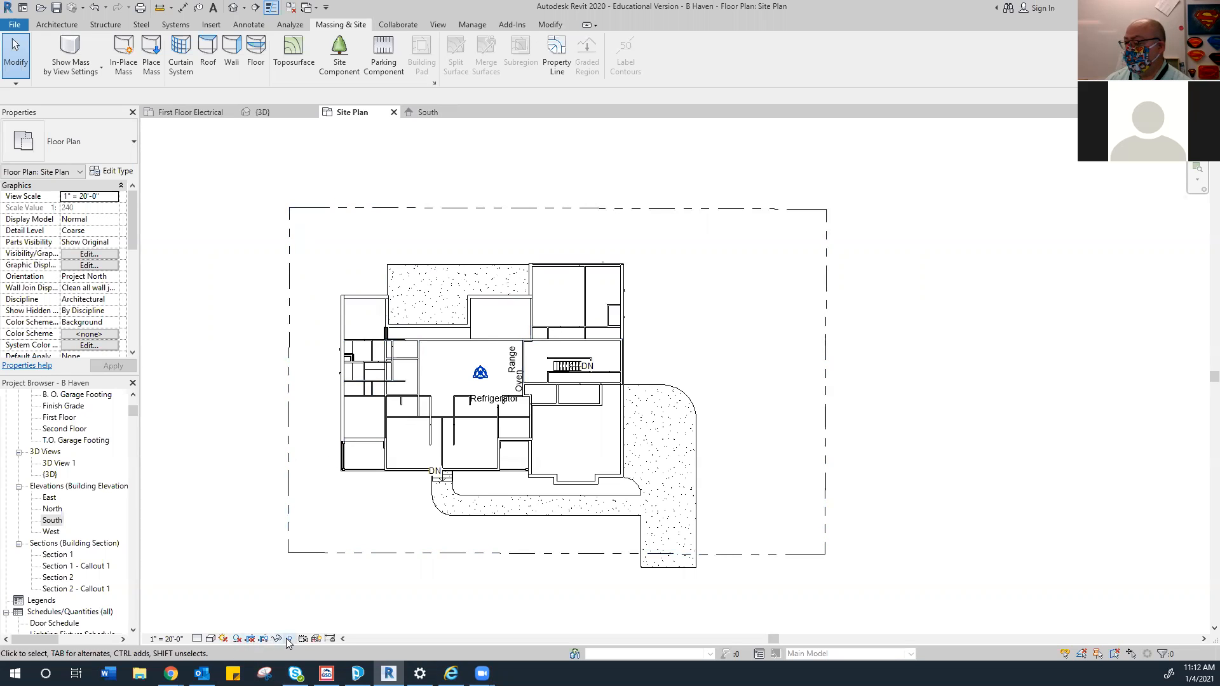
Reveal hidden elements, unhide the Roofs category in the Site Plan, then turn reveal off
left_click(288, 639)
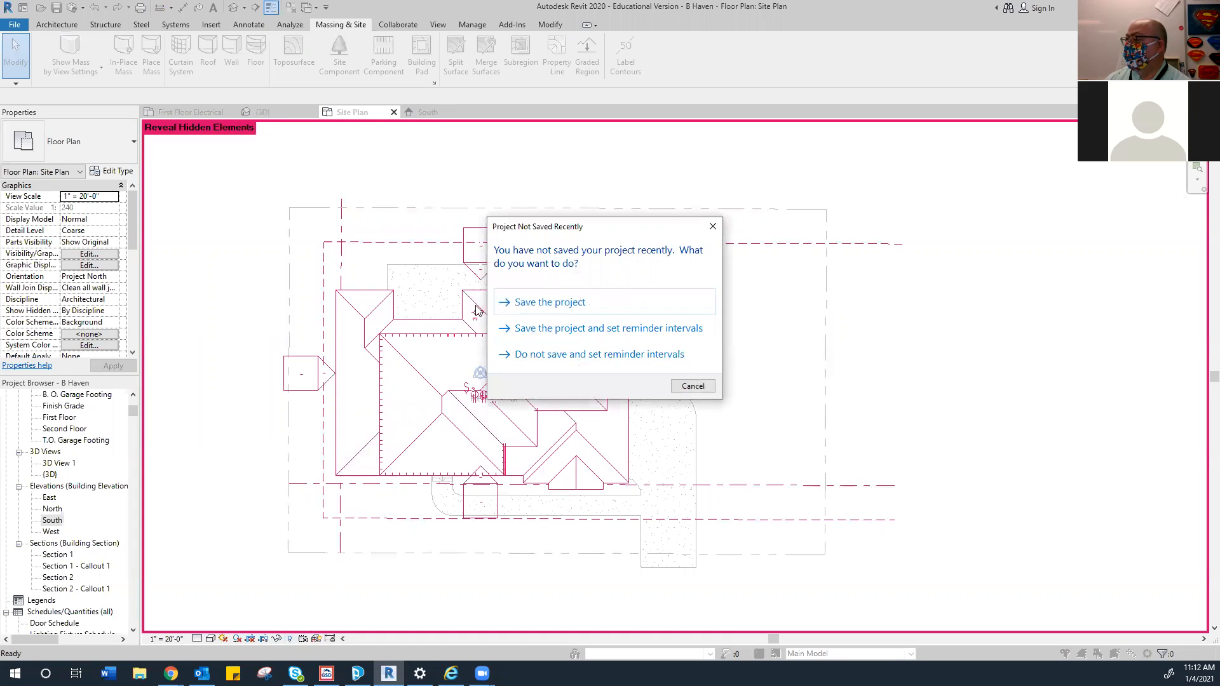
left_click(690, 385)
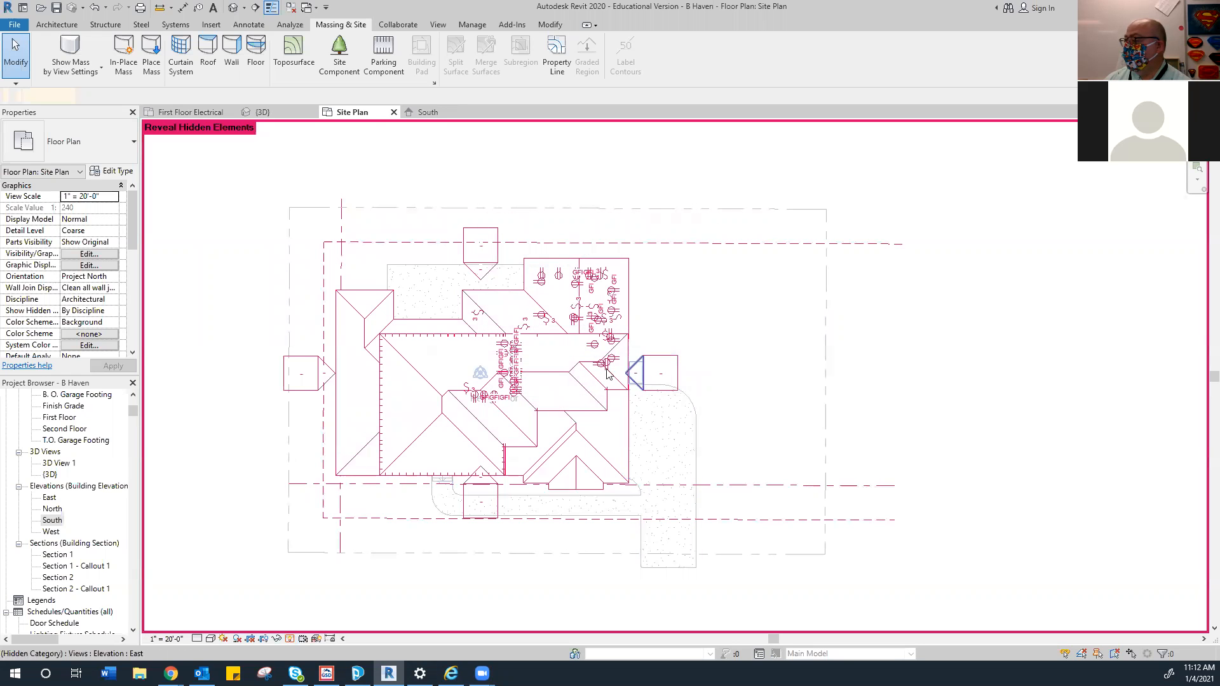
left_click(381, 297)
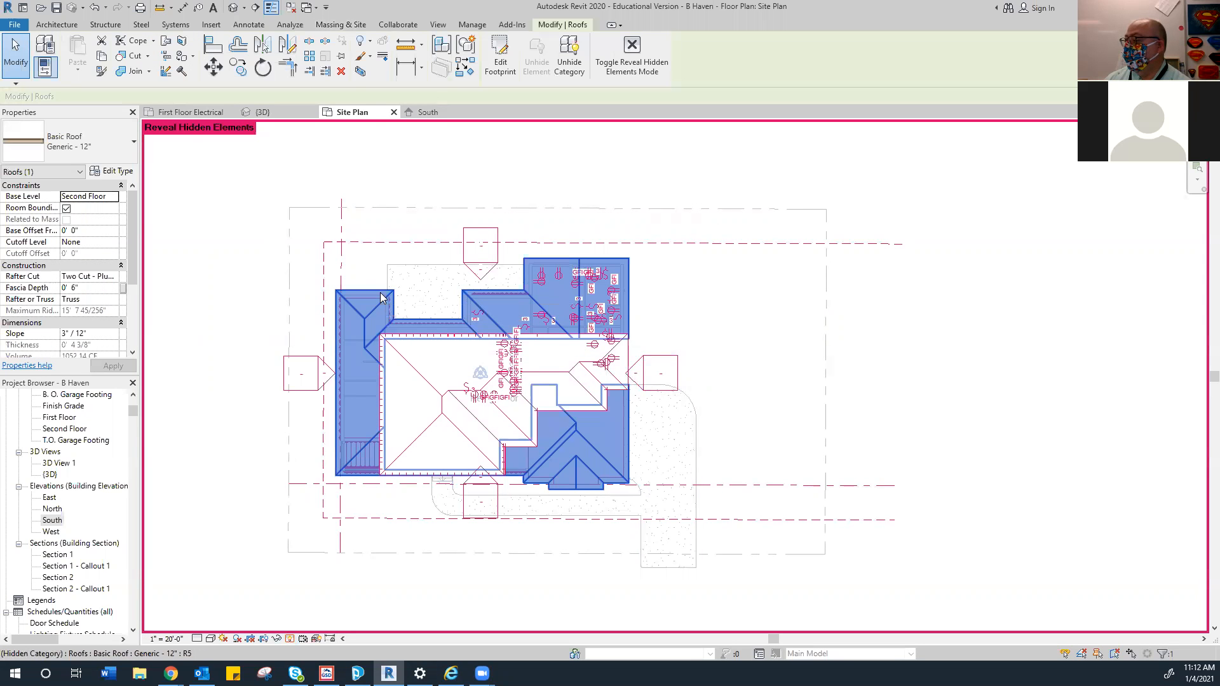
right_click(381, 296)
mouse_move(473, 367)
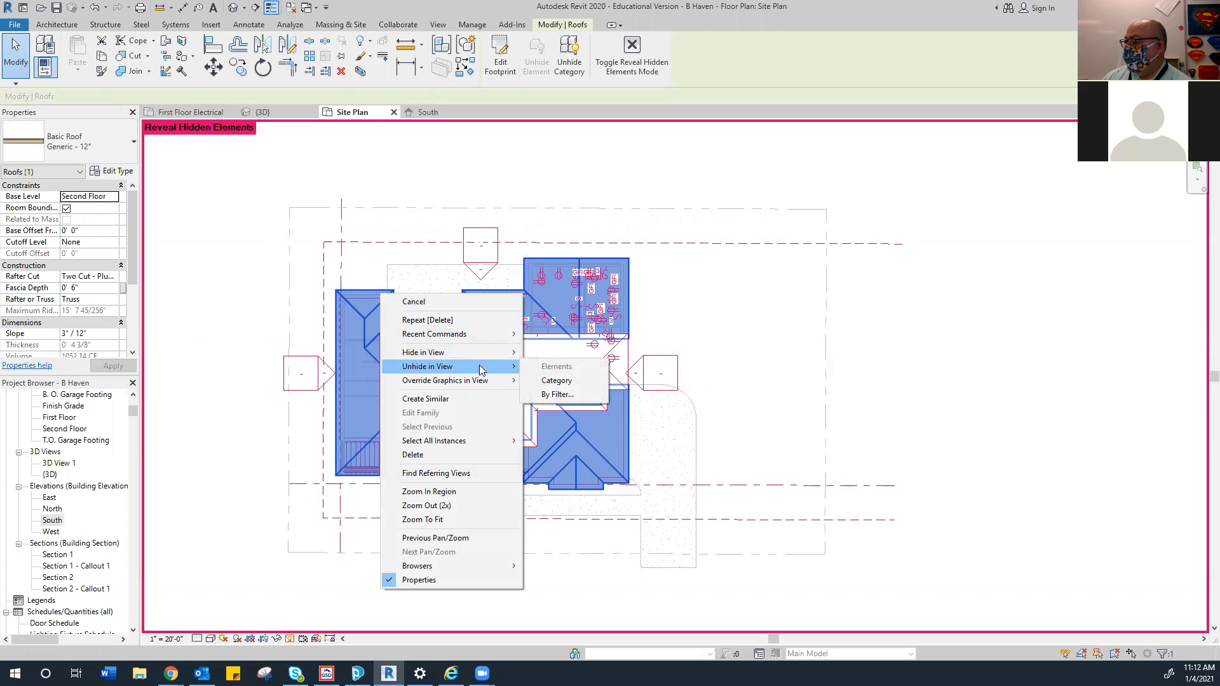
left_click(556, 380)
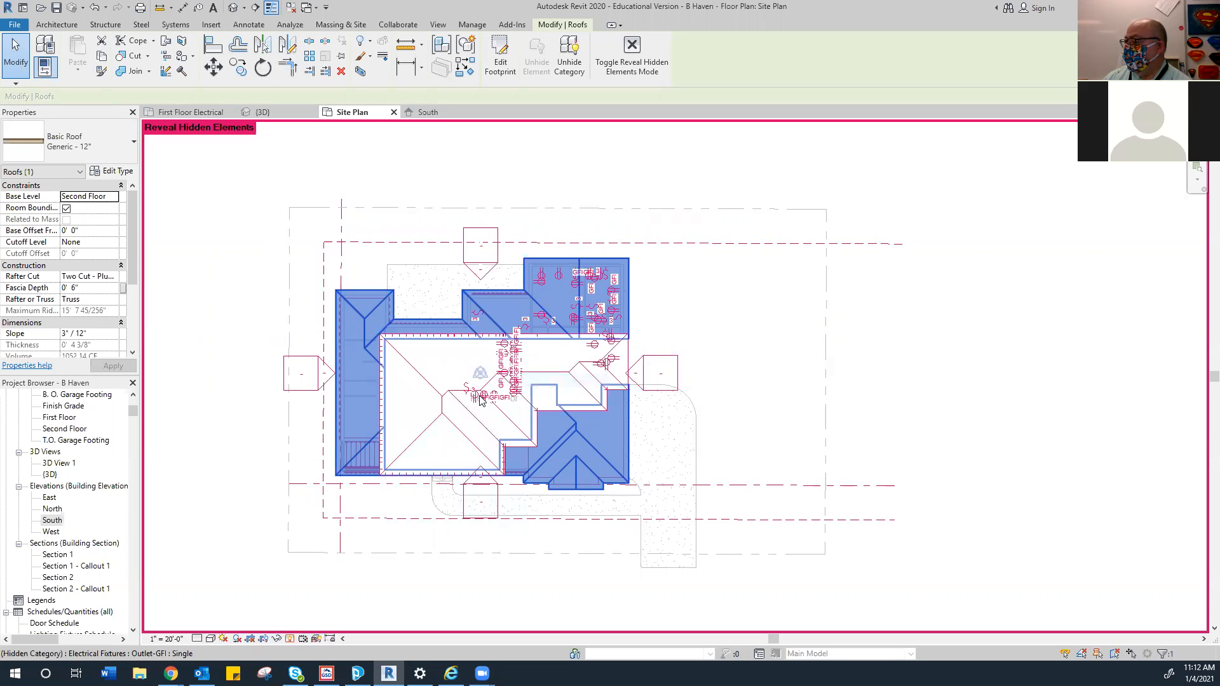
left_click(289, 638)
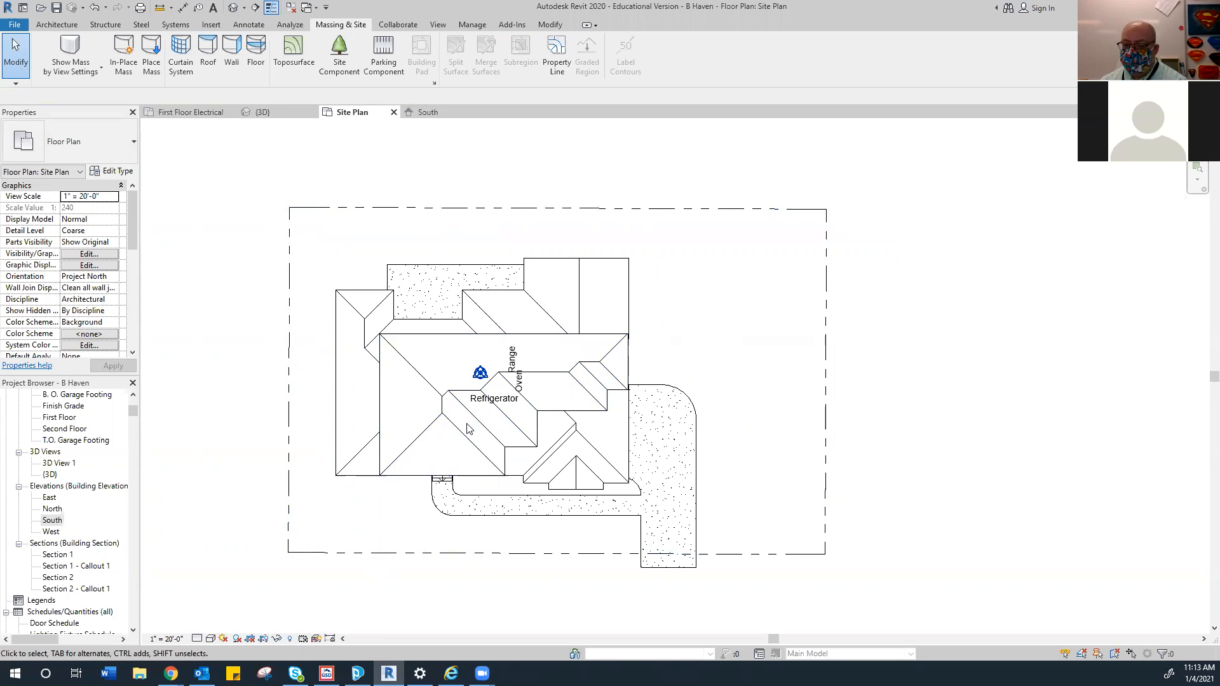
Hide the Roofs category in the Site Plan view
left_click(616, 261)
right_click(614, 257)
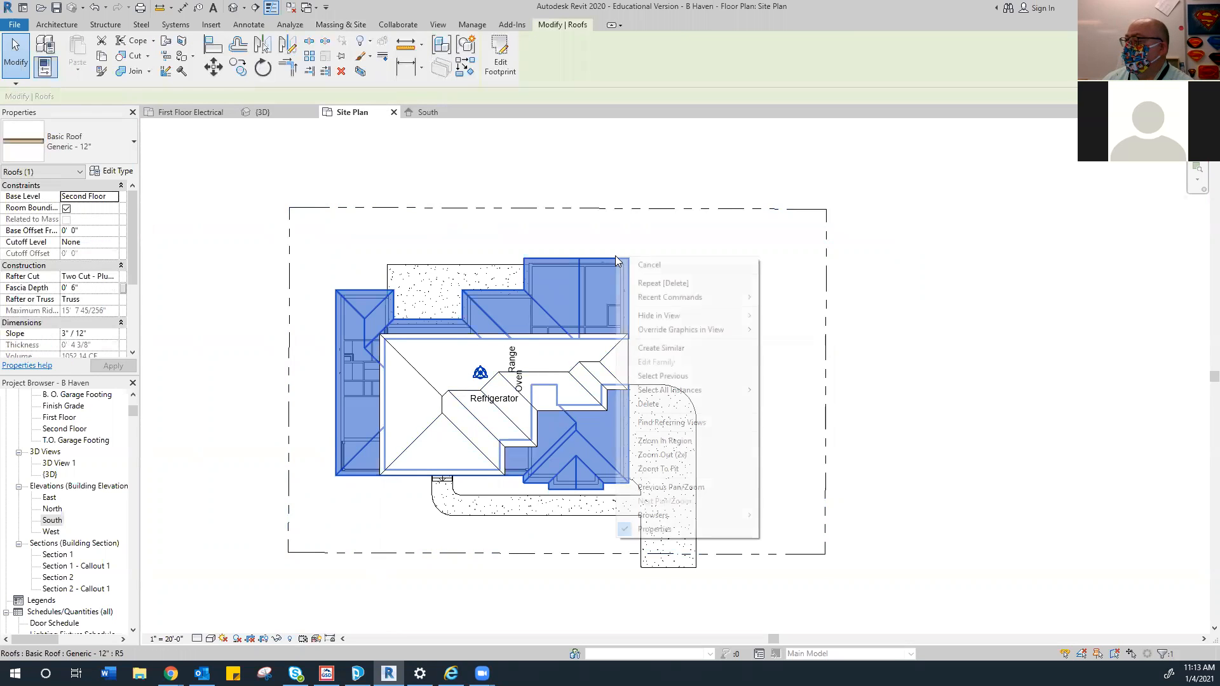
mouse_move(665, 320)
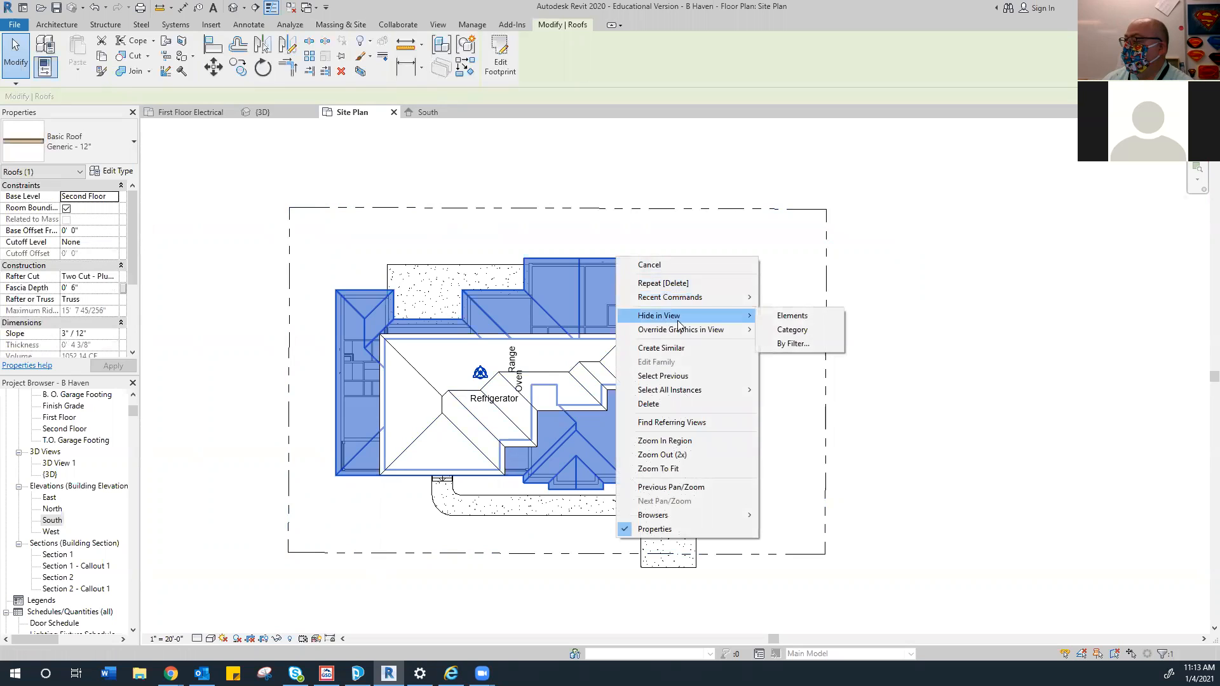
left_click(787, 332)
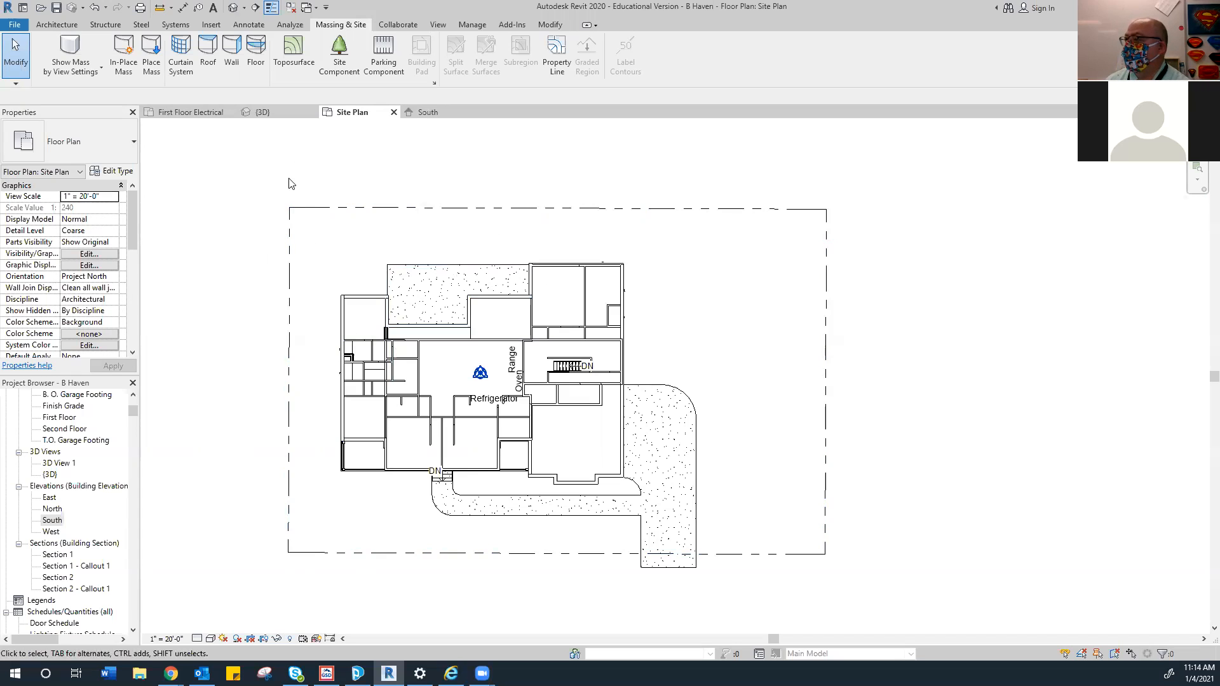
Start a toposurface and place points at the house's upper-left wall corners
left_click(293, 54)
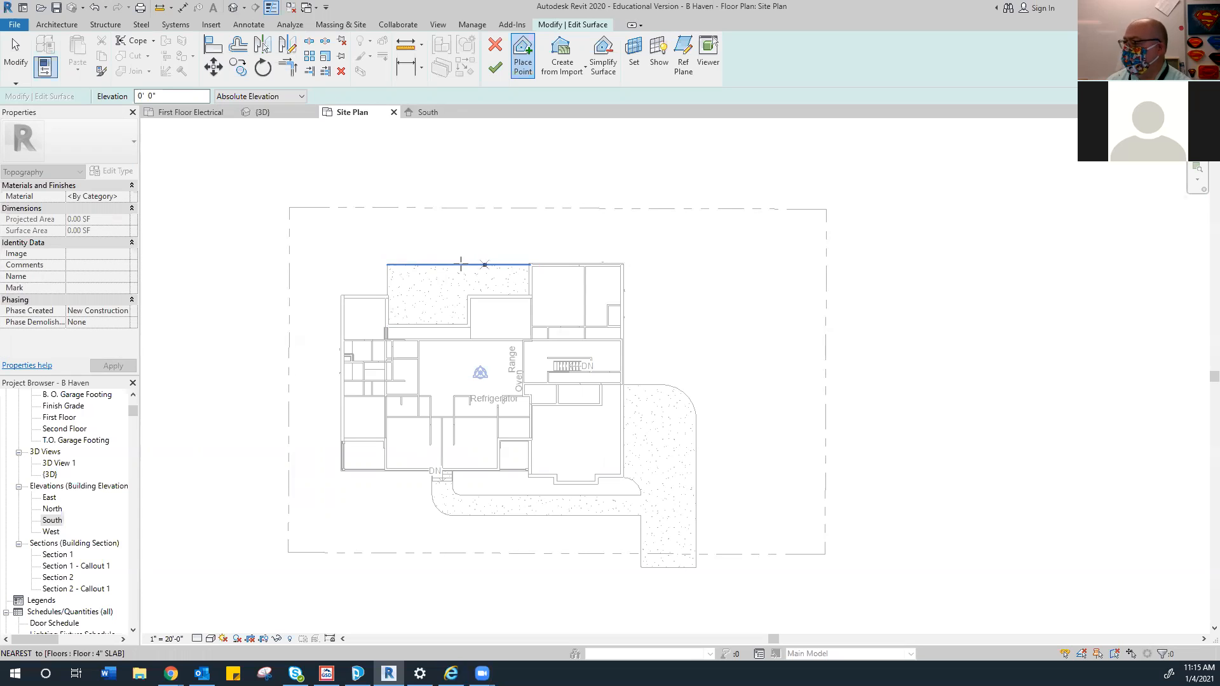
scroll(424, 473, "up", 4)
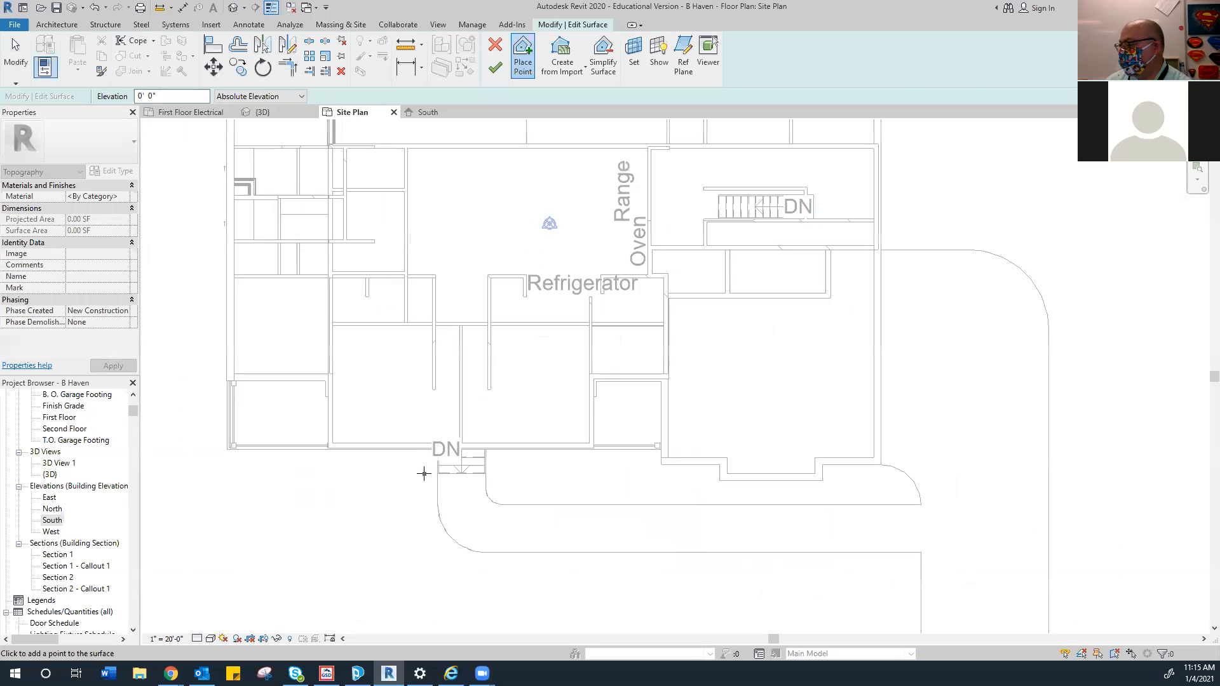
scroll(423, 473, "up", 2)
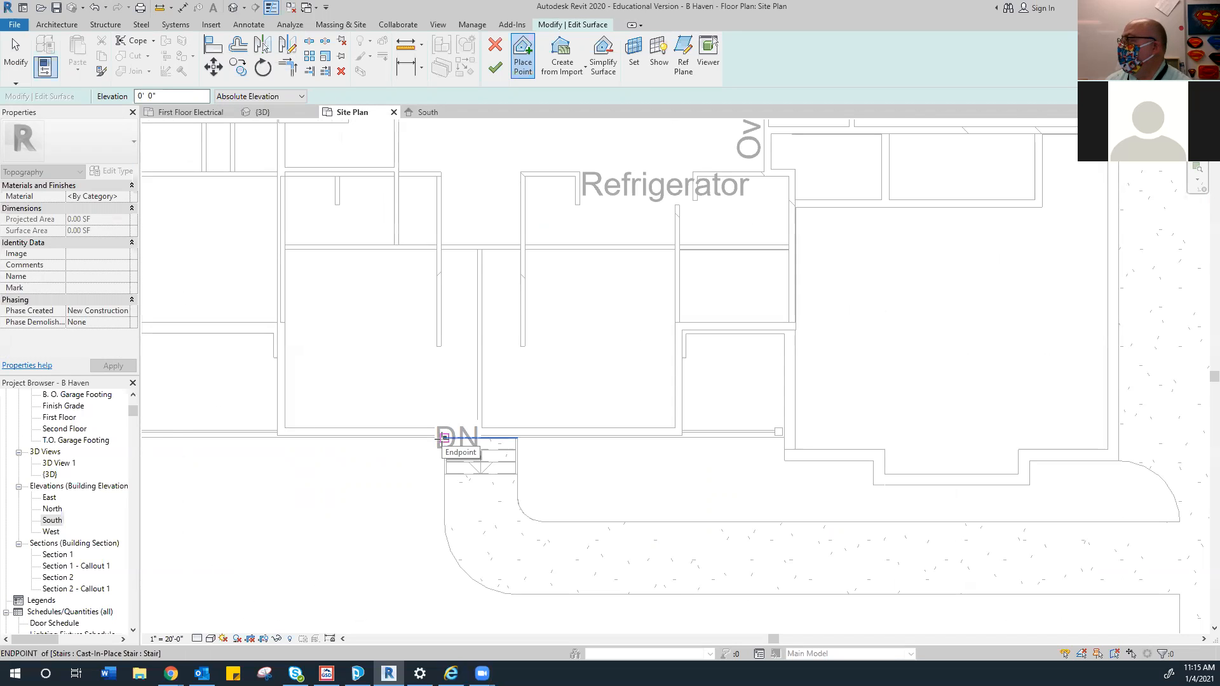
scroll(444, 437, "down", 5)
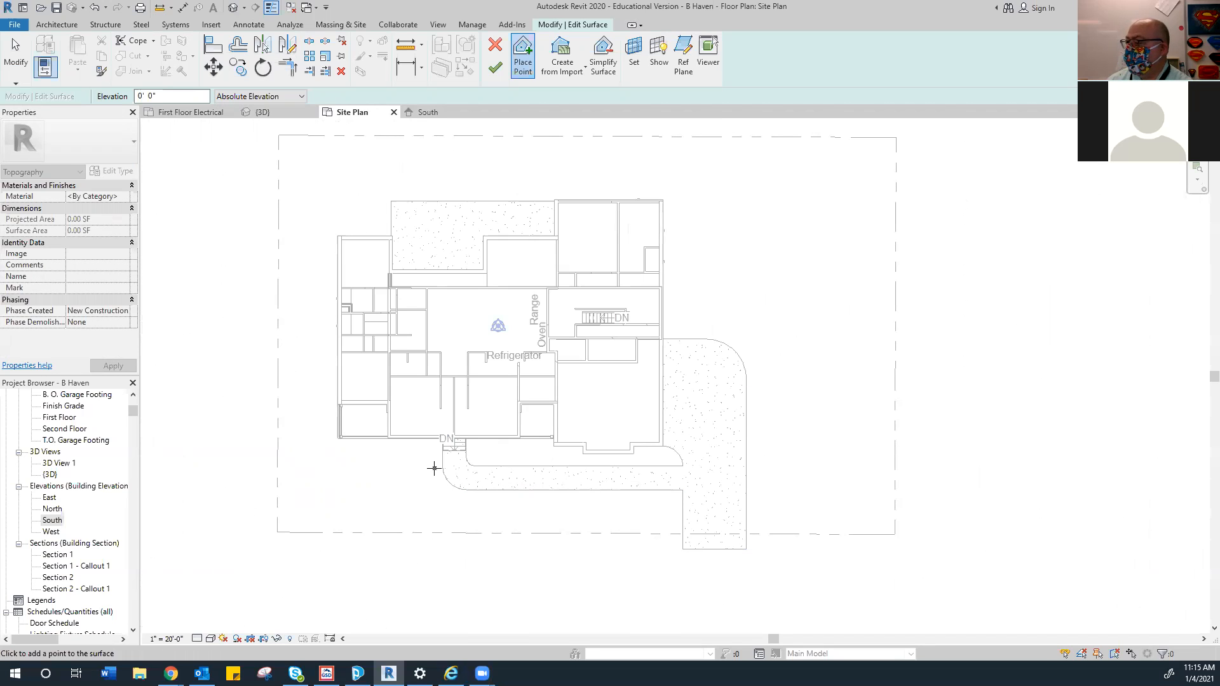
scroll(438, 444, "up", 4)
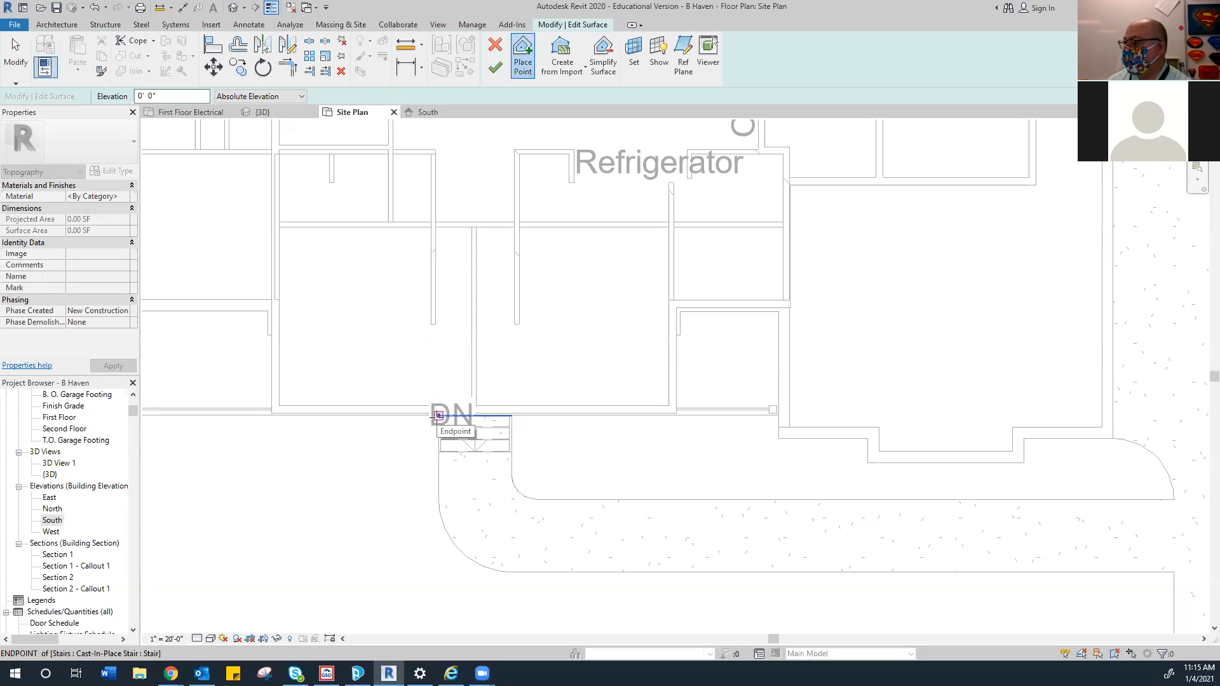
scroll(279, 424, "down", 2)
scroll(293, 416, "up", 3)
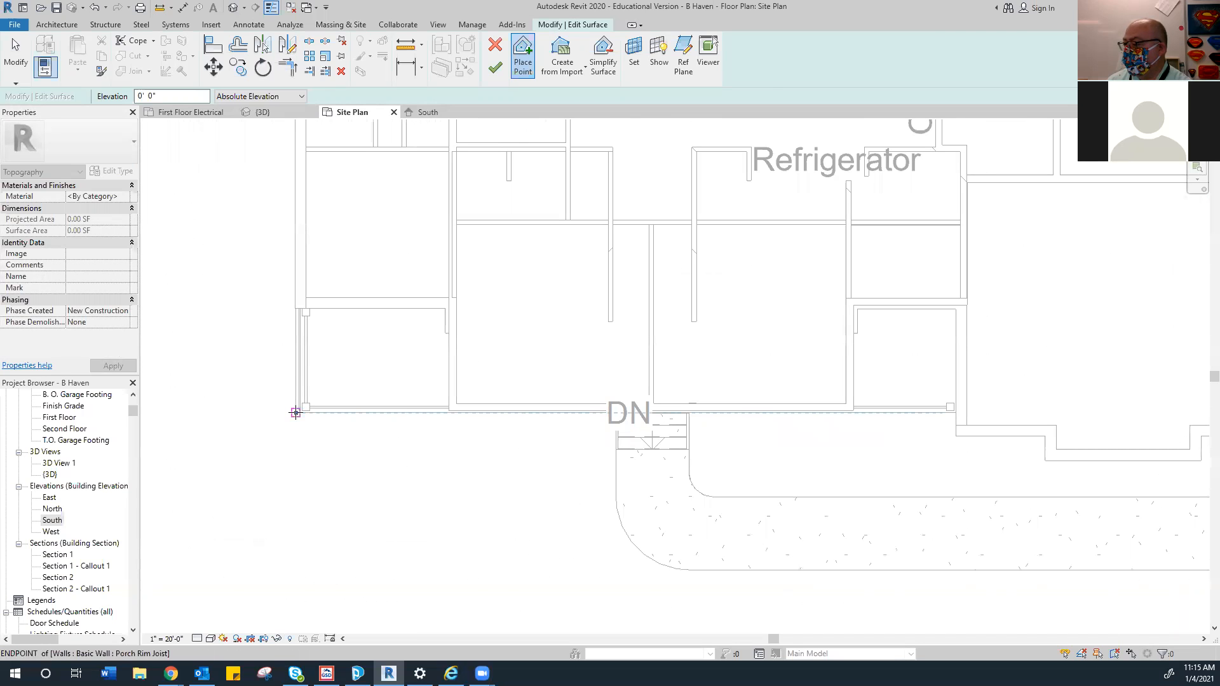
scroll(287, 436, "down", 4)
middle_click_drag(286, 437, 284, 449)
left_click(282, 192)
left_click(363, 193)
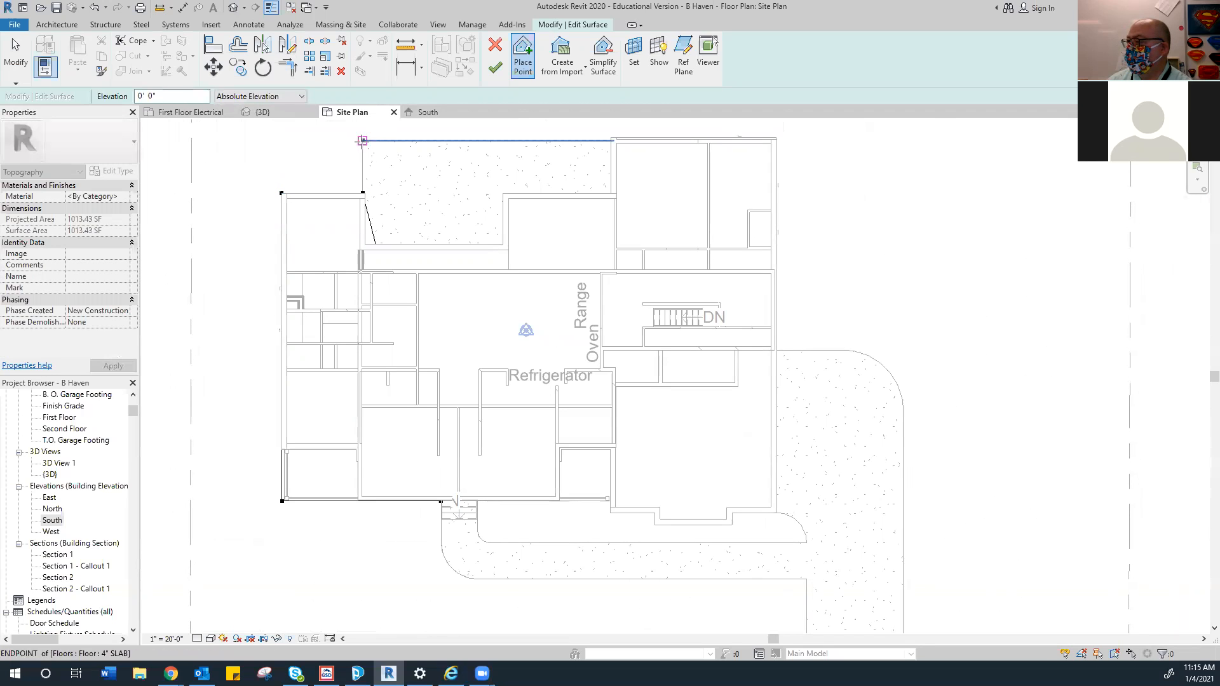
left_click(362, 140)
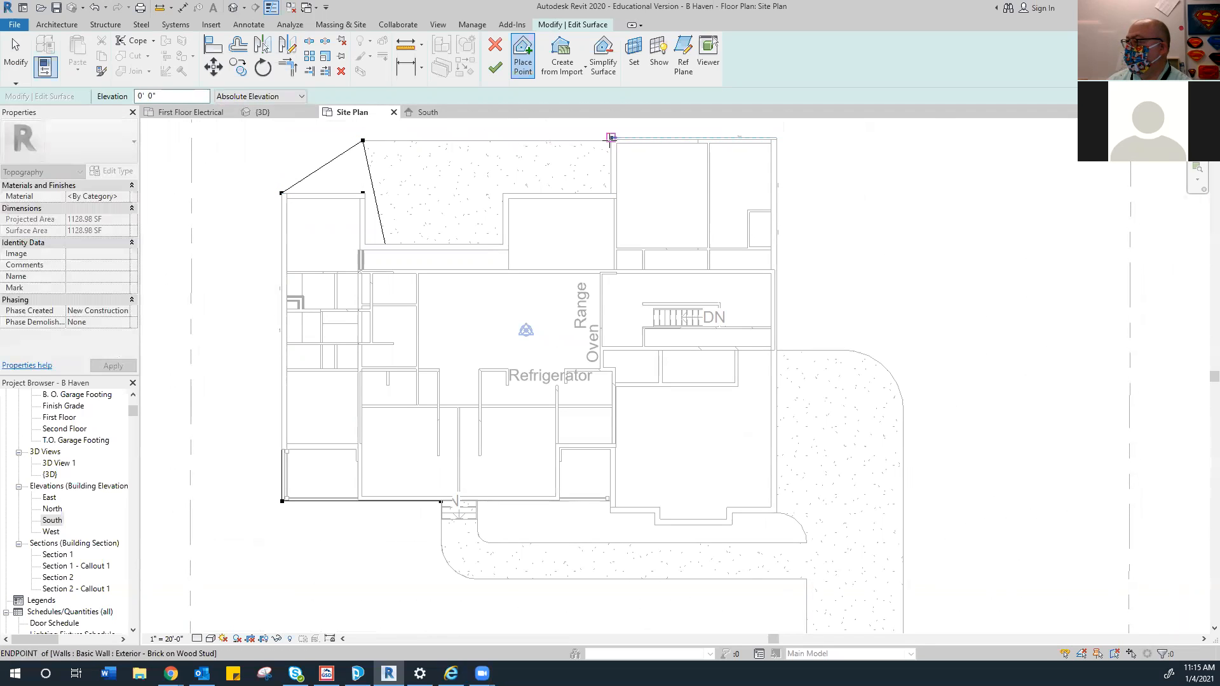
Place surface points at the house's top, top-right and east wall corners
scroll(611, 137, "up", 5)
left_click(616, 133)
left_click(616, 125)
scroll(619, 134, "down", 5)
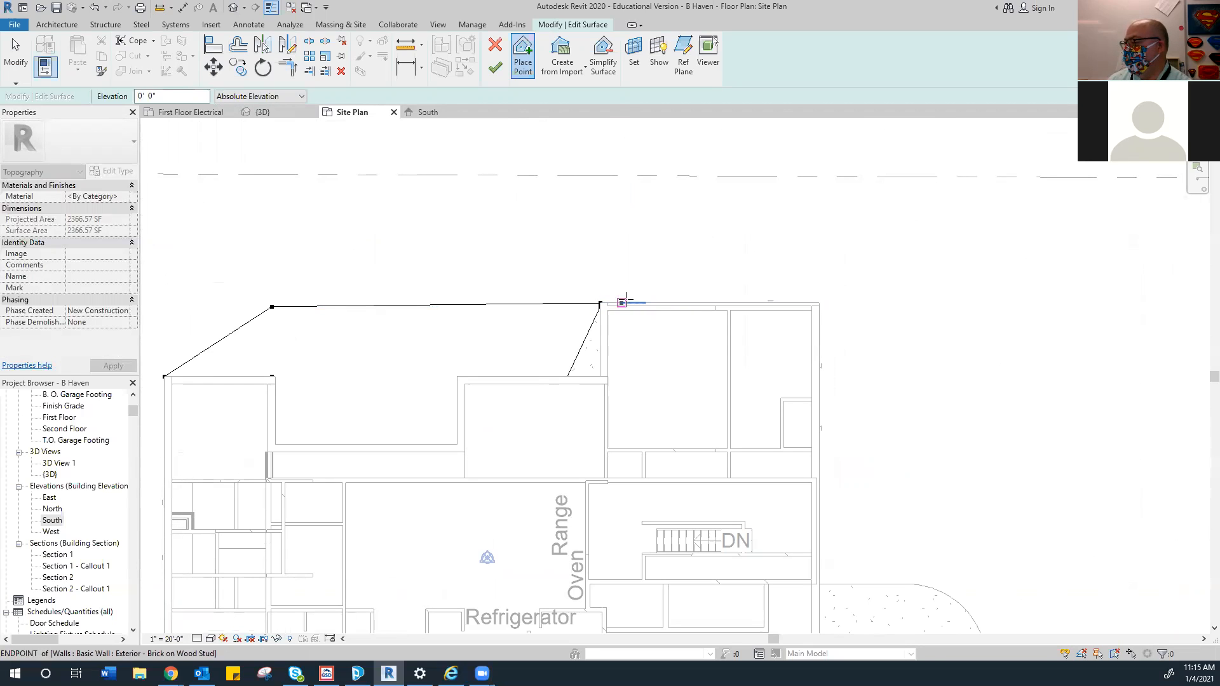
left_click(392, 374)
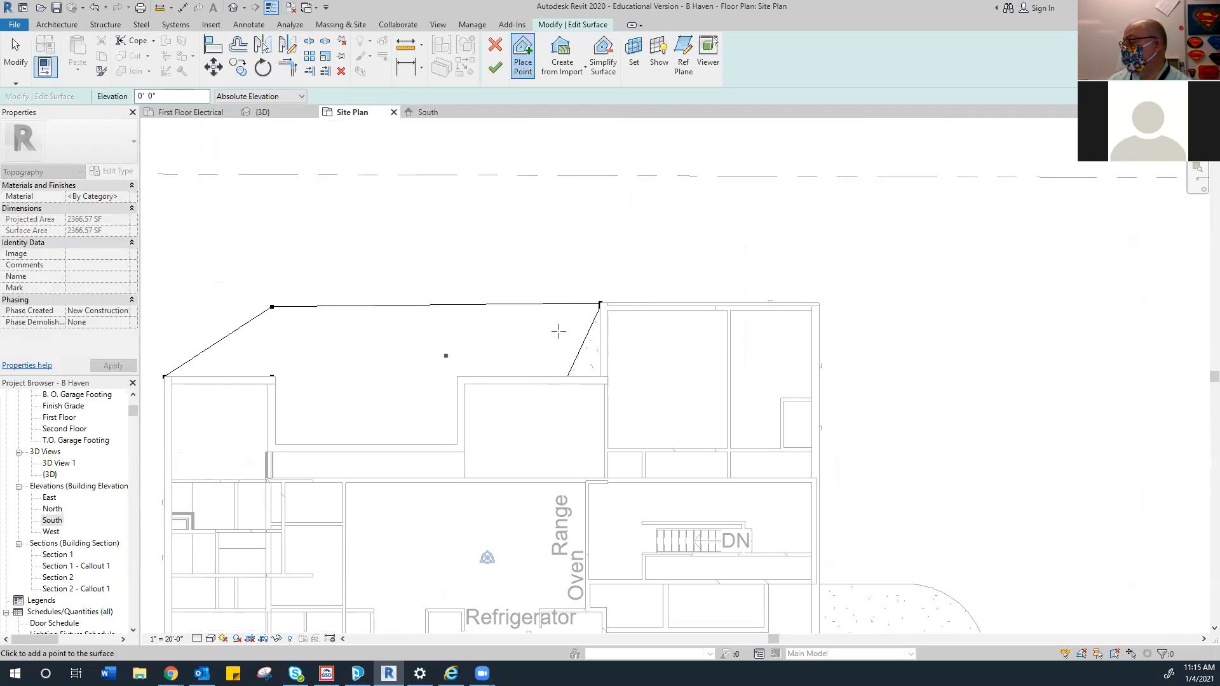
left_click(820, 303)
scroll(802, 294, "down", 3)
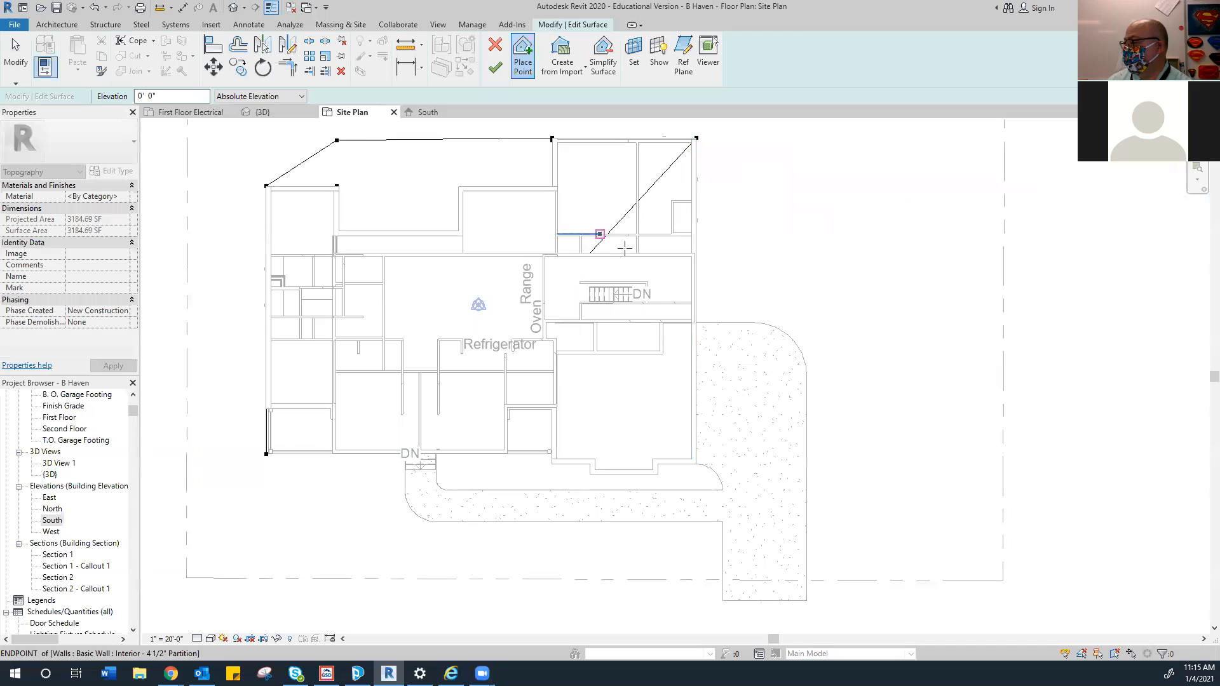
scroll(699, 317, "up", 4)
left_click(688, 330)
scroll(825, 325, "down", 3)
scroll(831, 329, "down", 3)
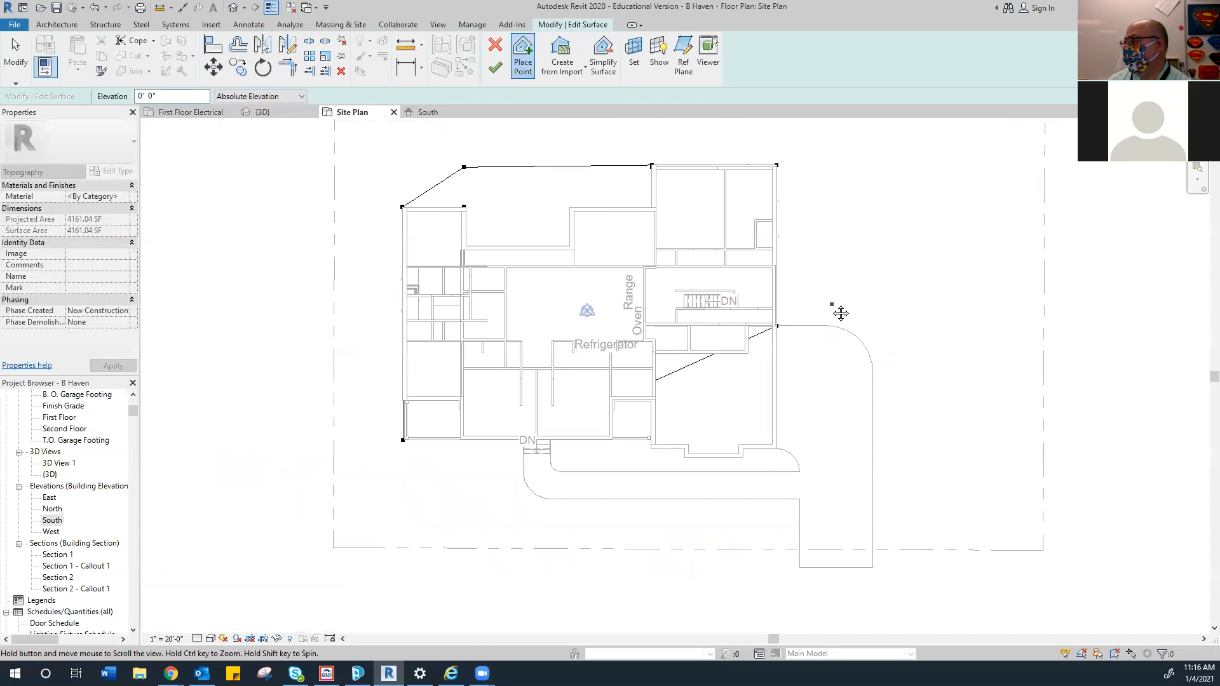
scroll(705, 318, "up", 2)
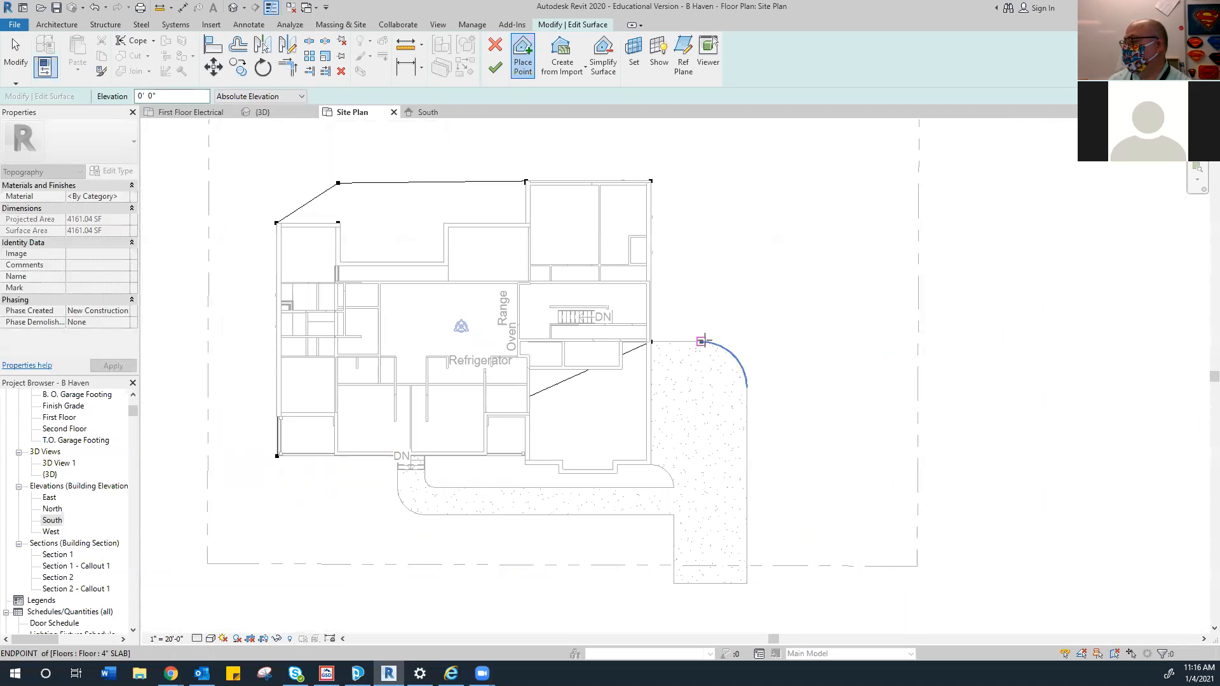
left_click(701, 341)
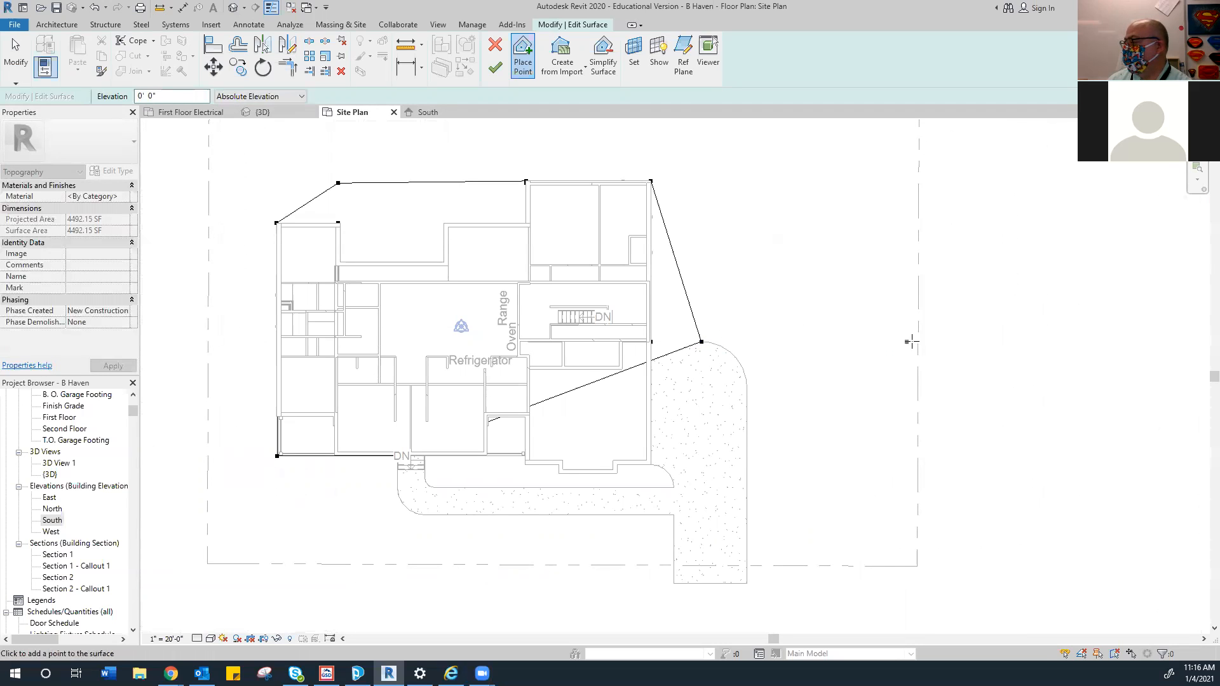
Place surface points at the property line's corners and along its east and bottom edges
left_click(915, 343)
scroll(883, 540, "down", 2)
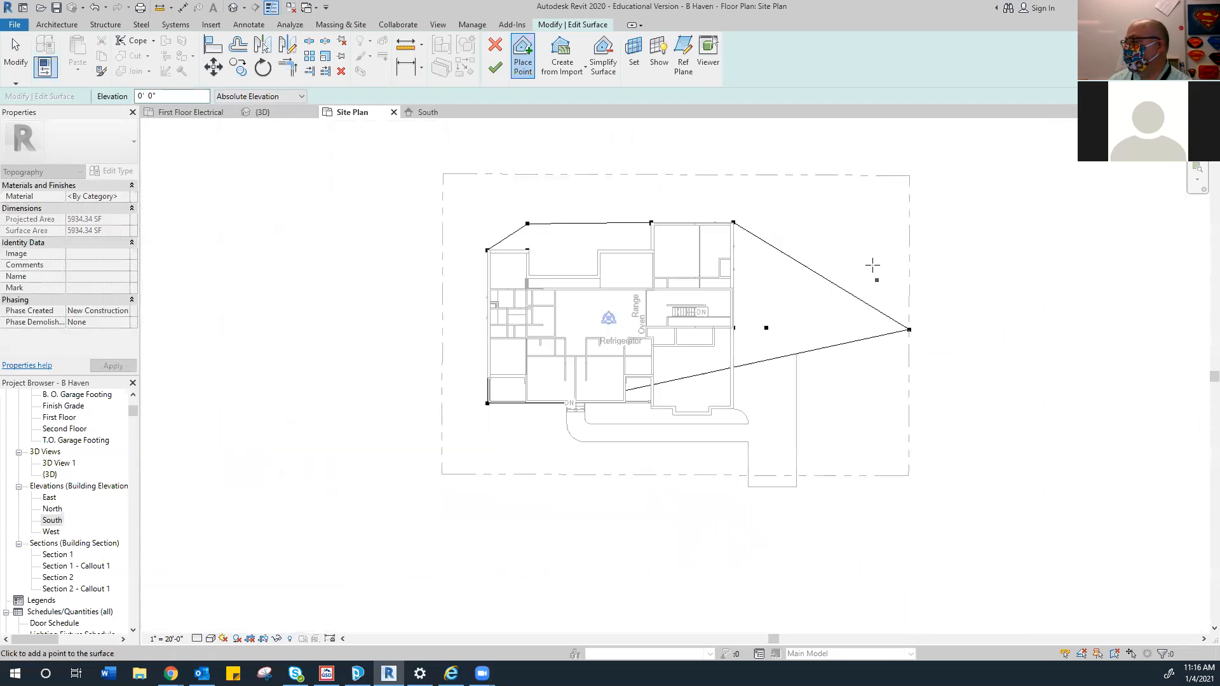
left_click(907, 259)
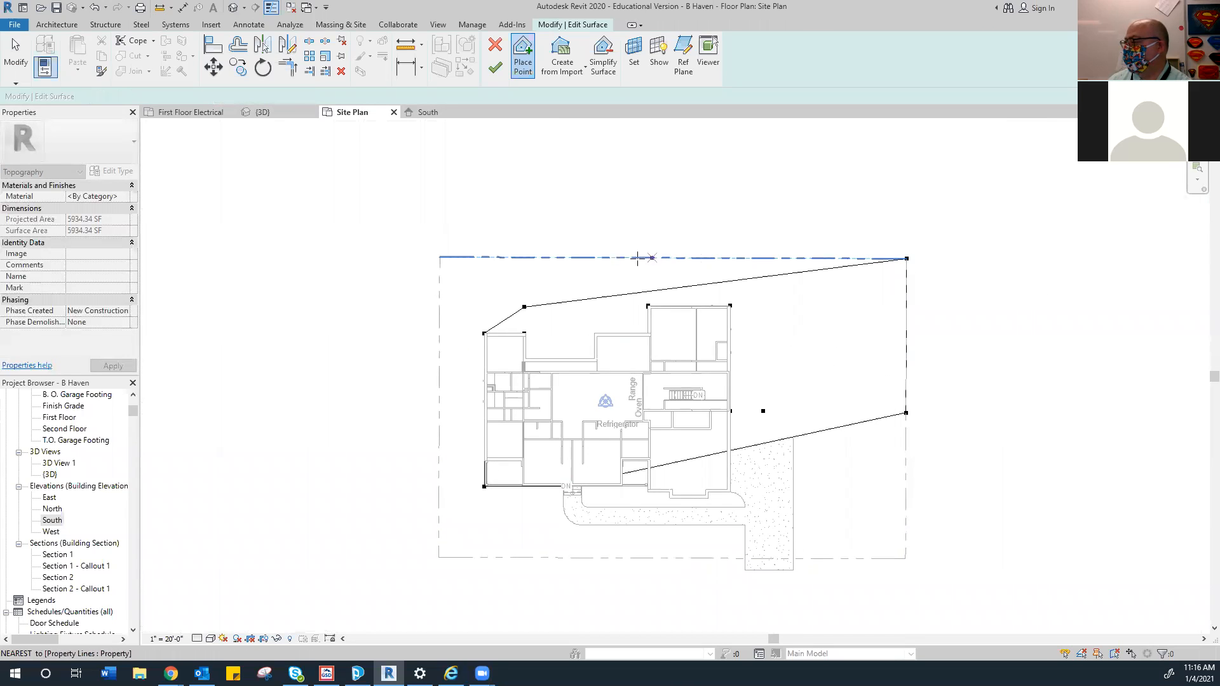
left_click(438, 294)
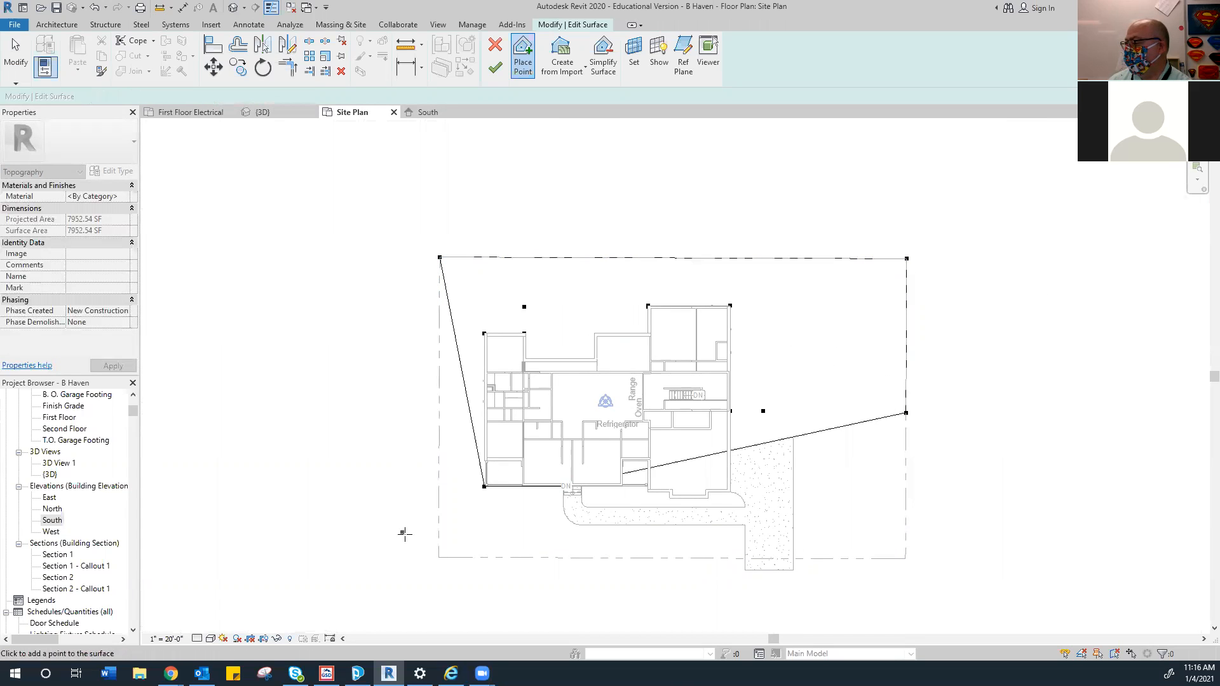
left_click(437, 556)
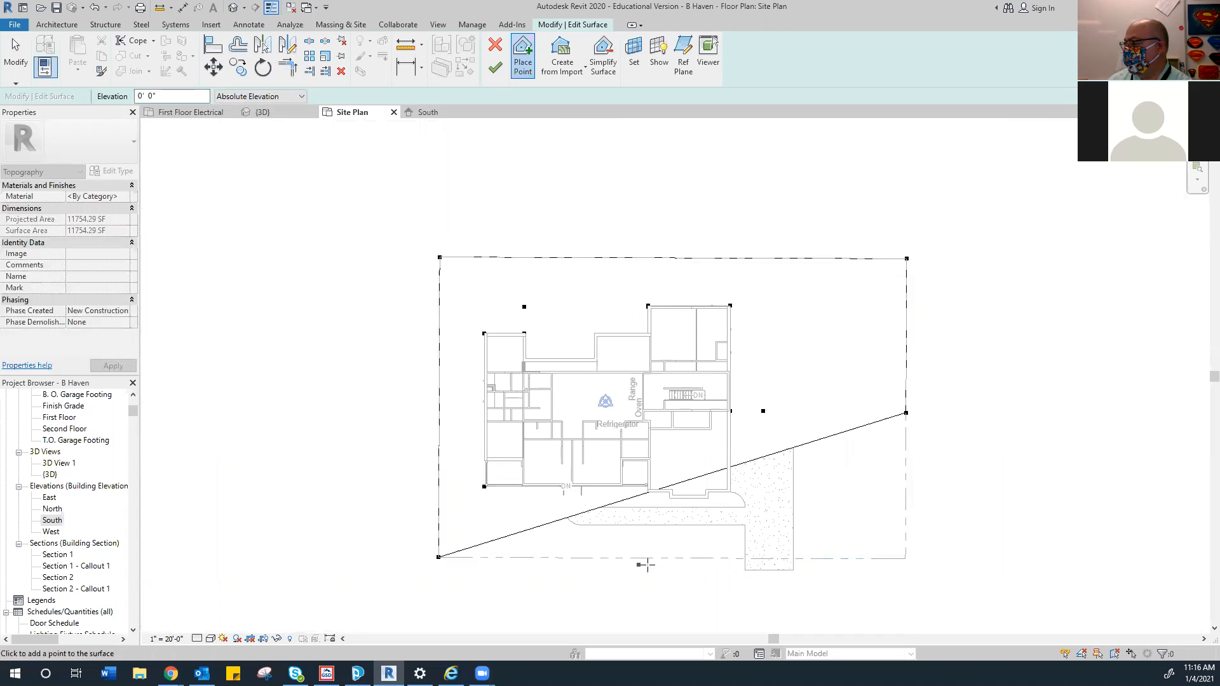
left_click(745, 558)
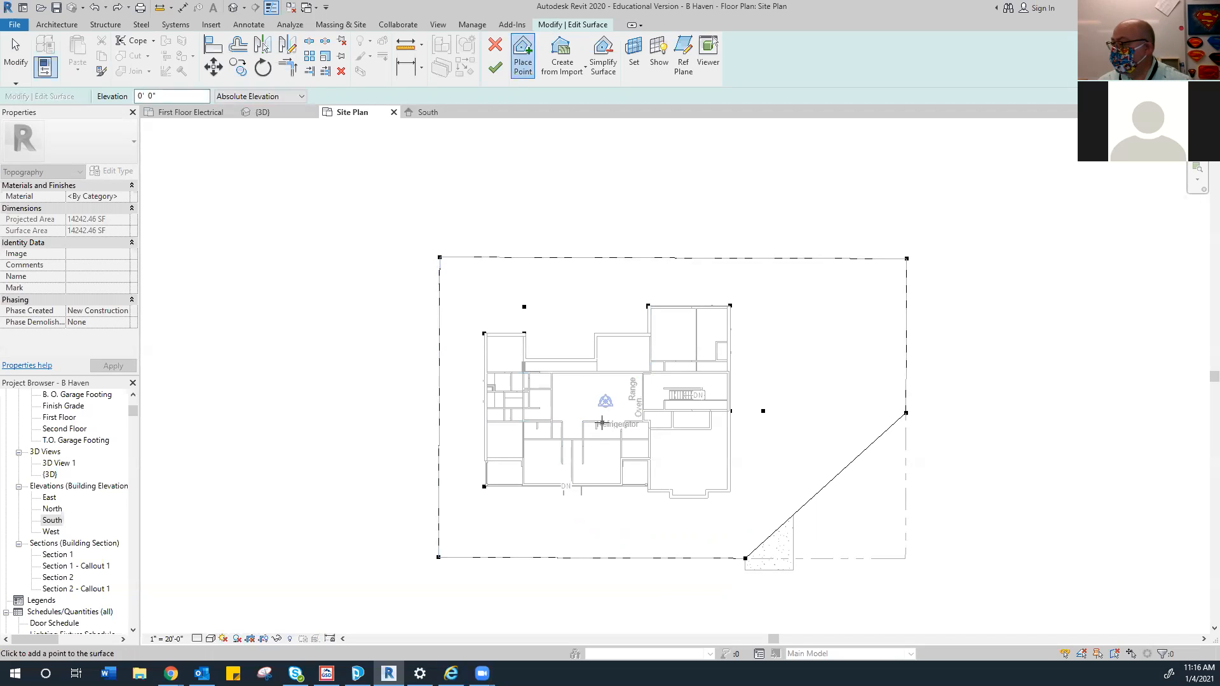
Undo the topography points until the surface reads 0.00 SF, and zoom out to the whole site
key("ctrl+z")
key("ctrl+z")
key("ctrl+z")
key("ctrl+z")
key("ctrl+z")
key("ctrl+z")
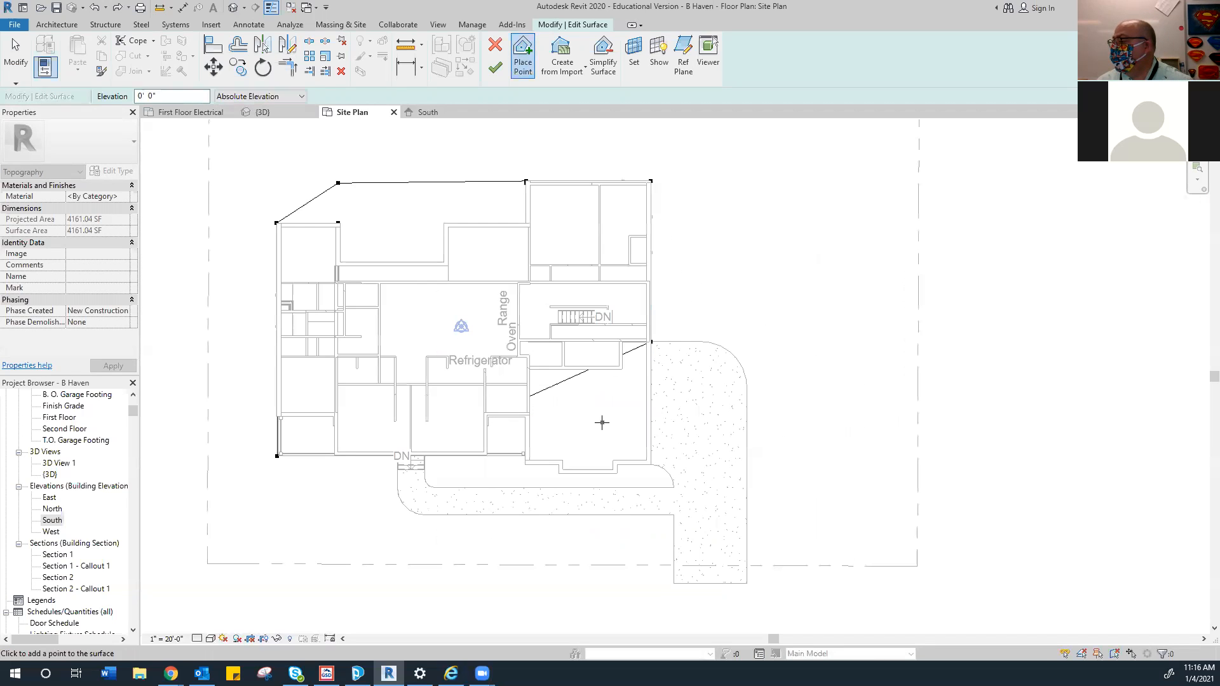
key("ctrl+z")
key("ctrl+z")
key("ctrl+z")
key("ctrl+z")
key("ctrl+z")
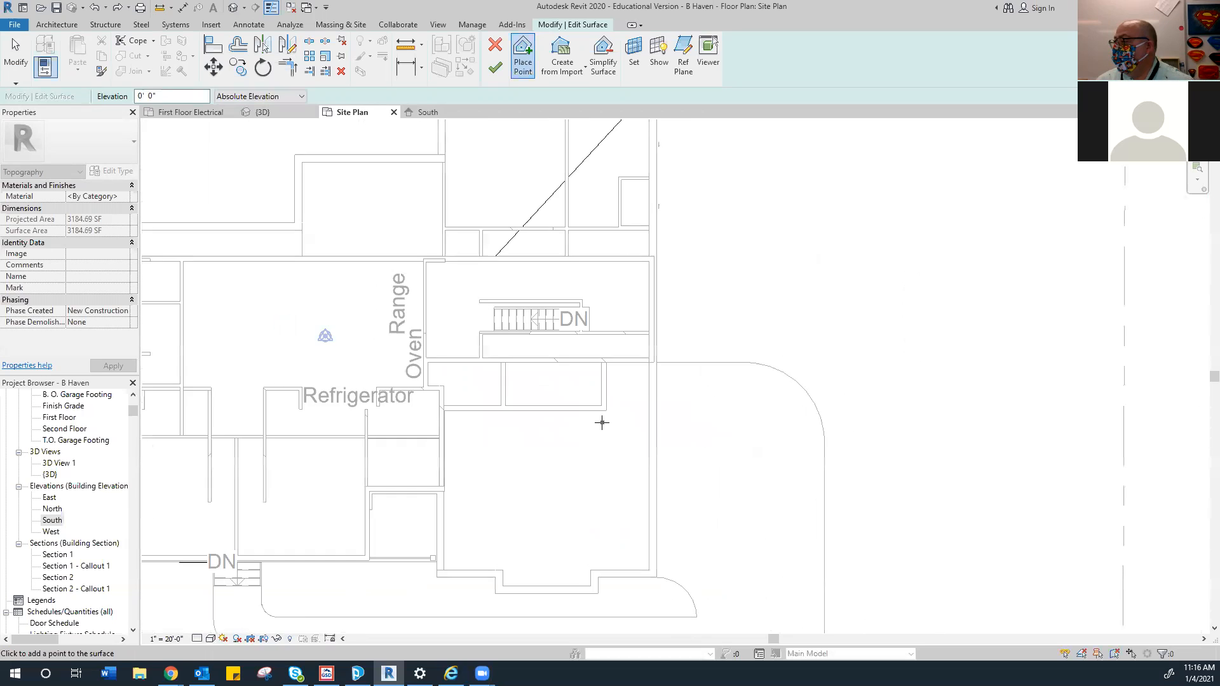
key("ctrl+z")
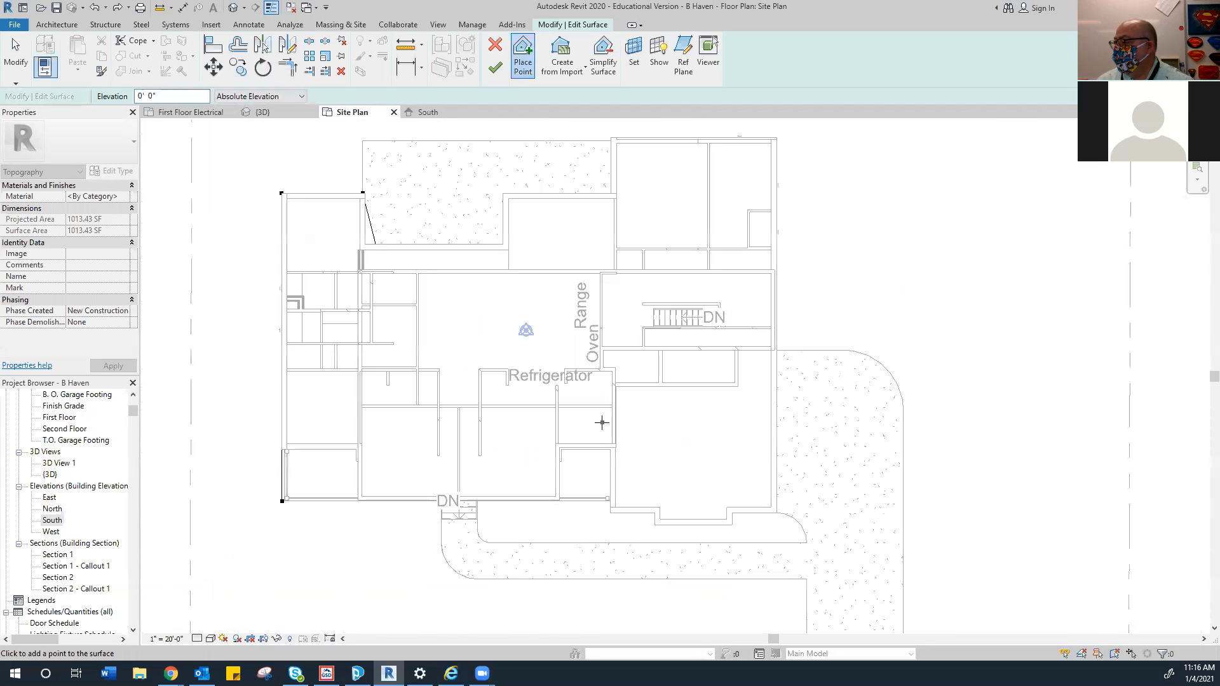
key("ctrl+z")
key("ctrl+z")
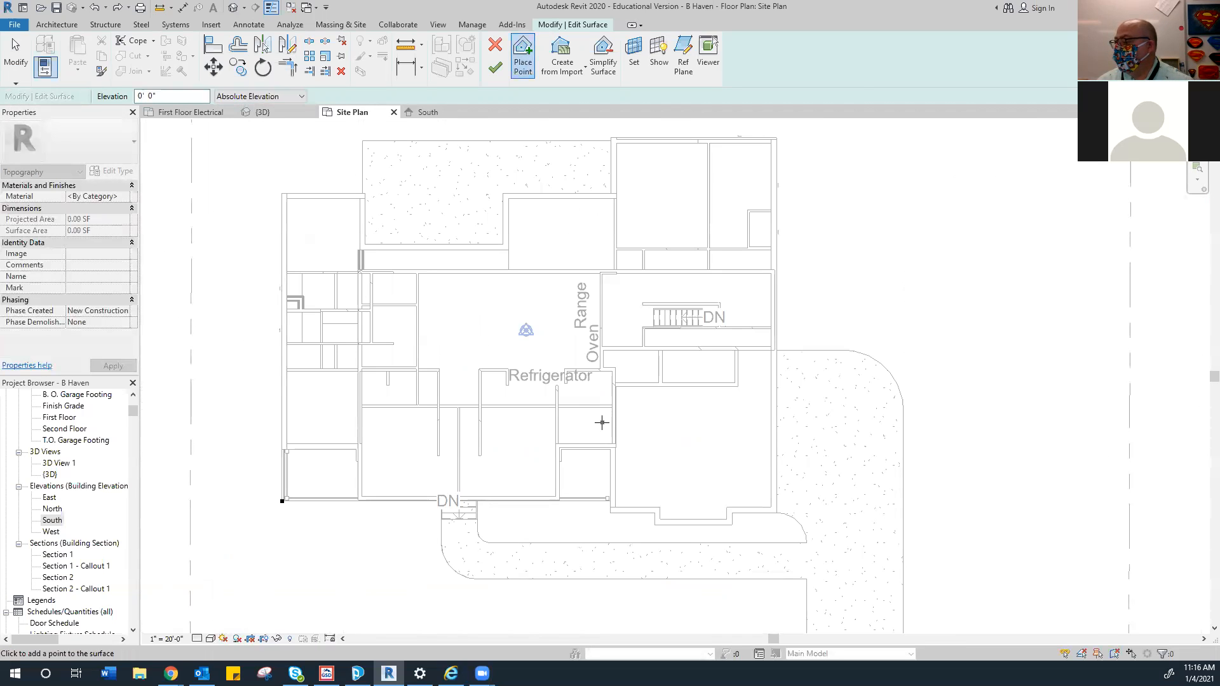
scroll(604, 426, "up", 3)
scroll(604, 420, "down", 5)
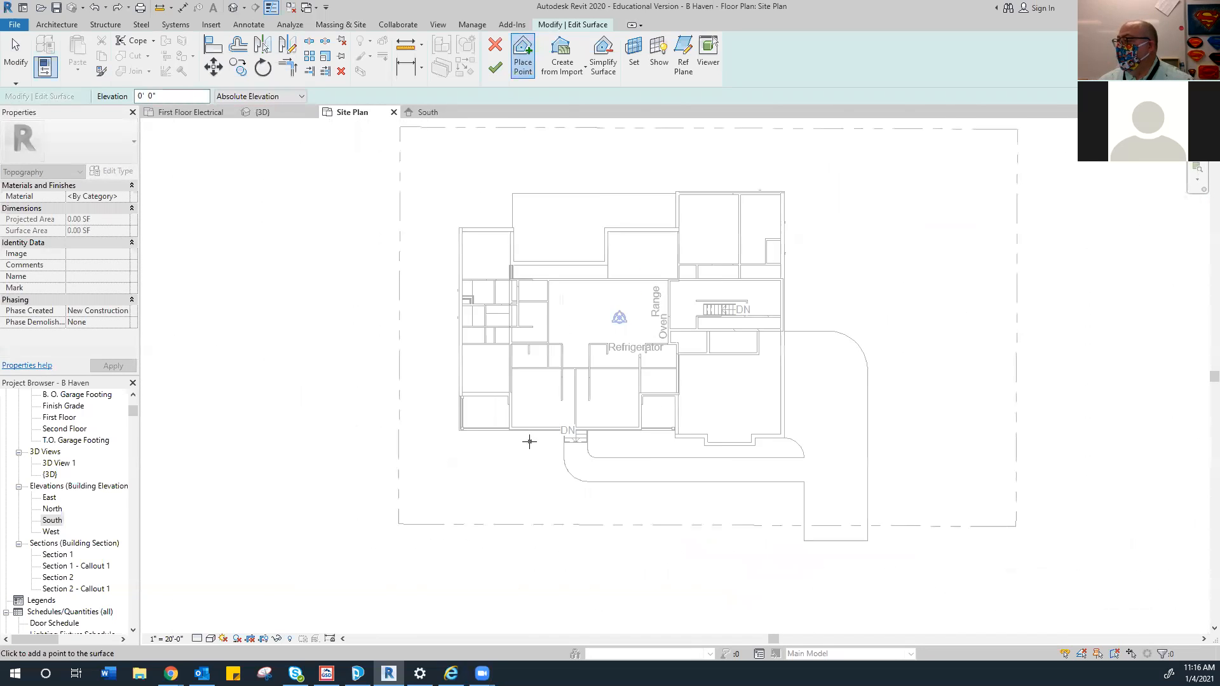
scroll(530, 442, "down", 1)
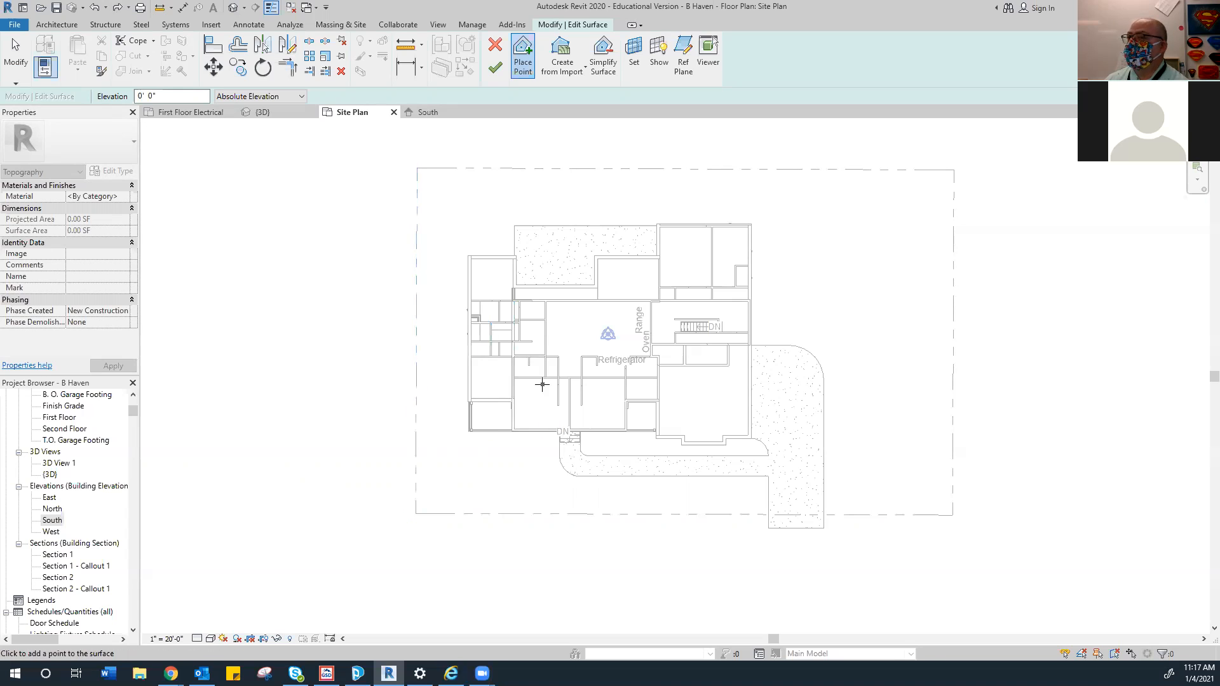
Place topo points at the lot's four property corners and finish the surface
left_click(416, 513)
left_click(417, 168)
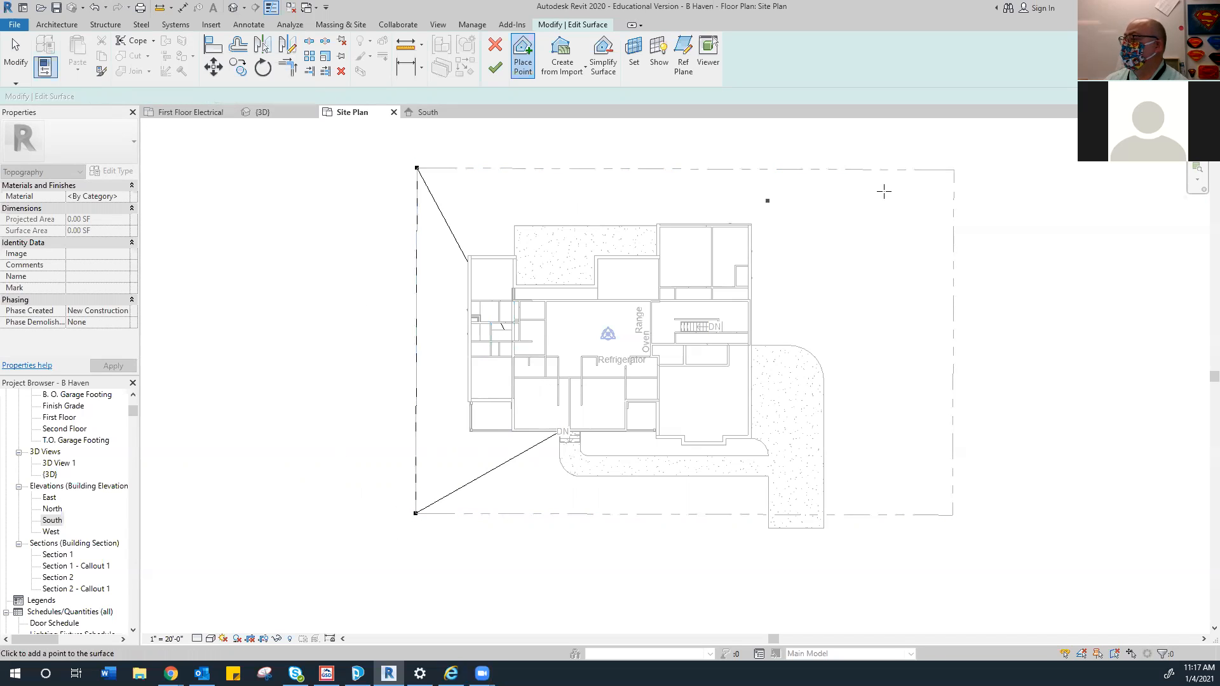
left_click(953, 170)
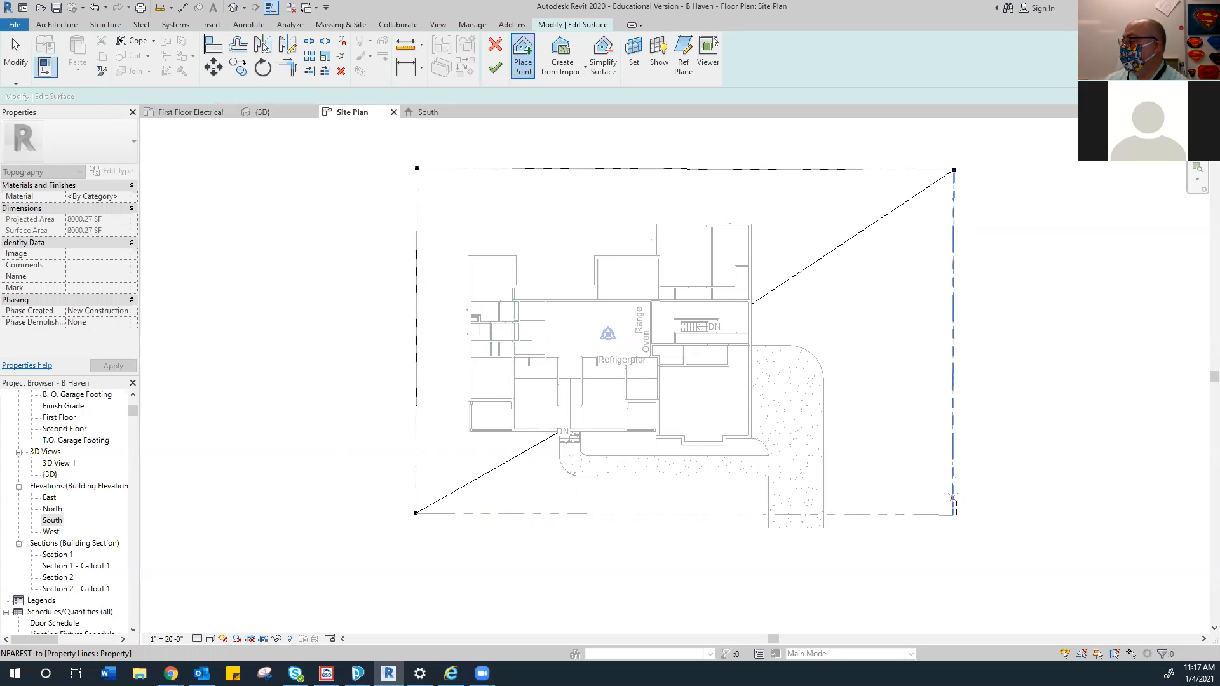
left_click(952, 514)
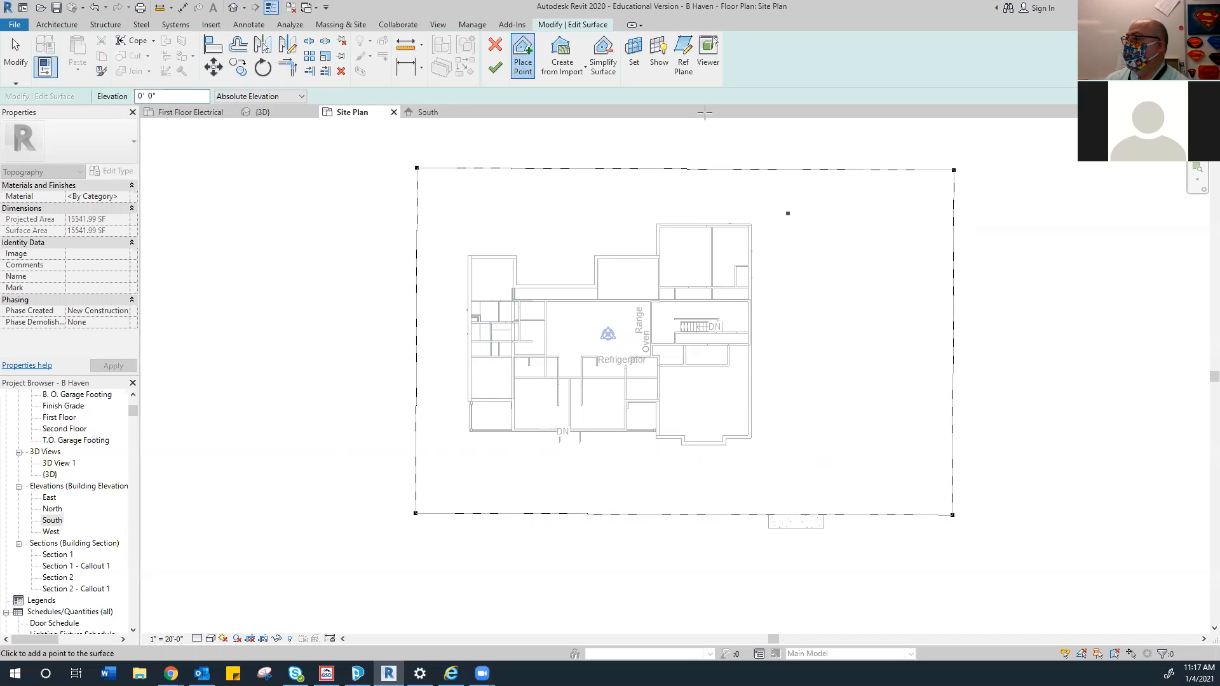
left_click(502, 71)
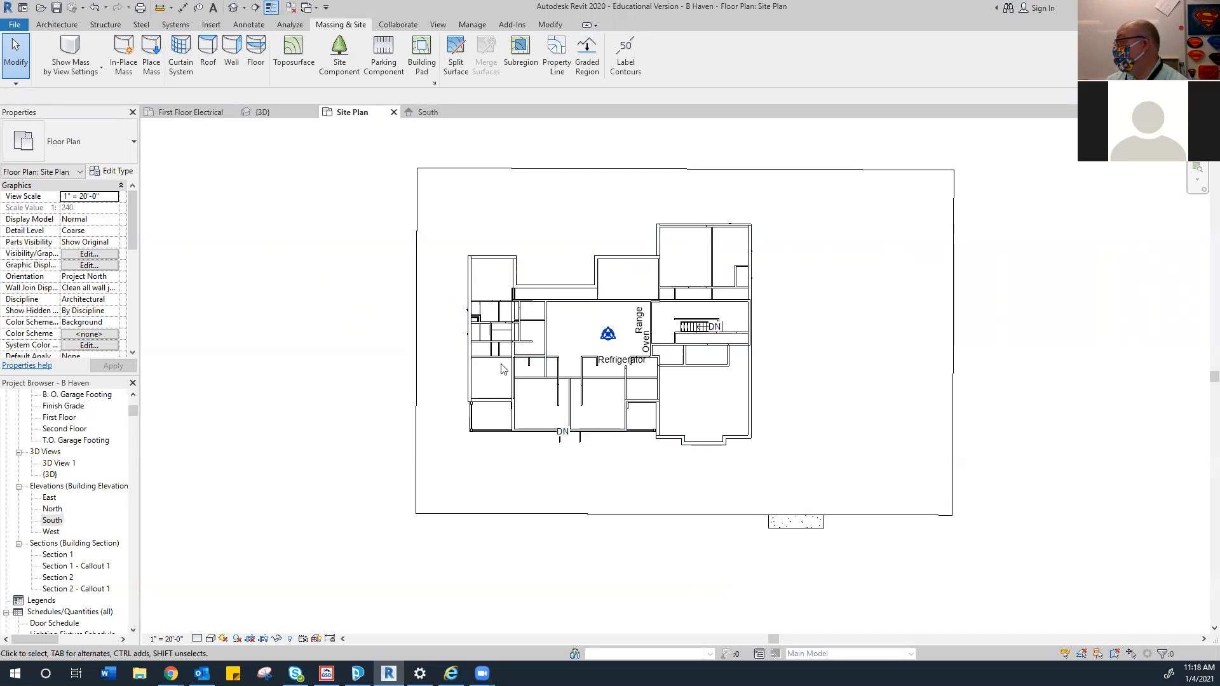
Start a building pad and set its level to Finish Grade
left_click(421, 48)
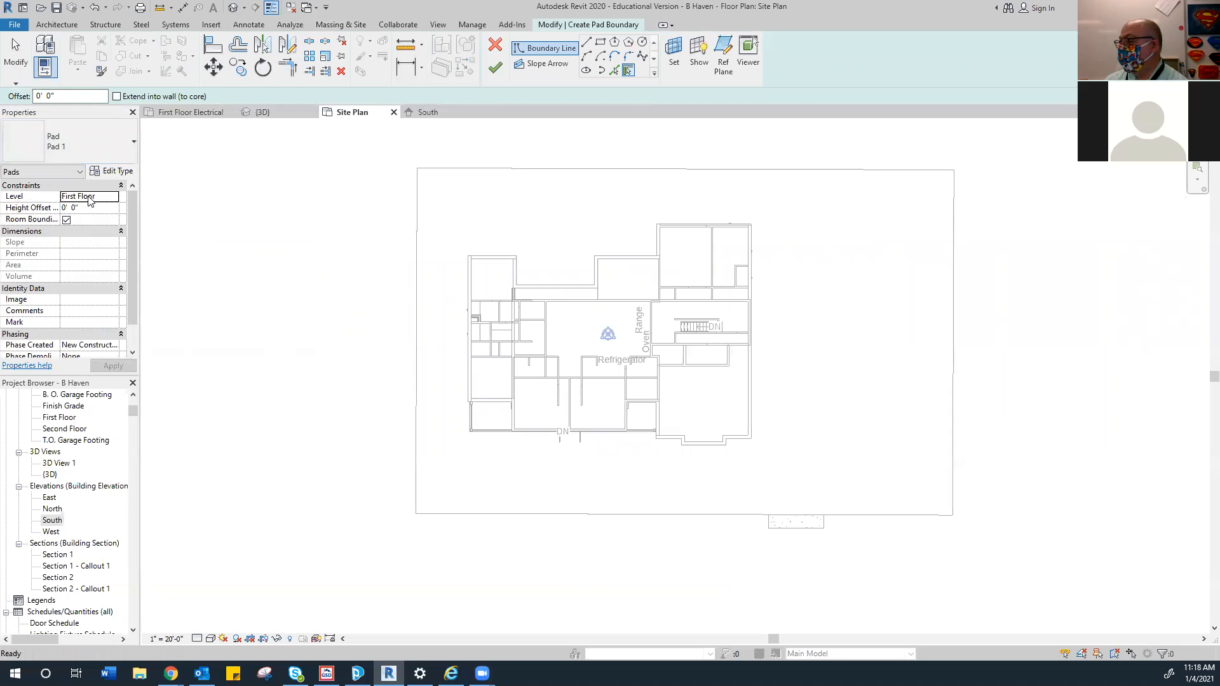
left_click(113, 196)
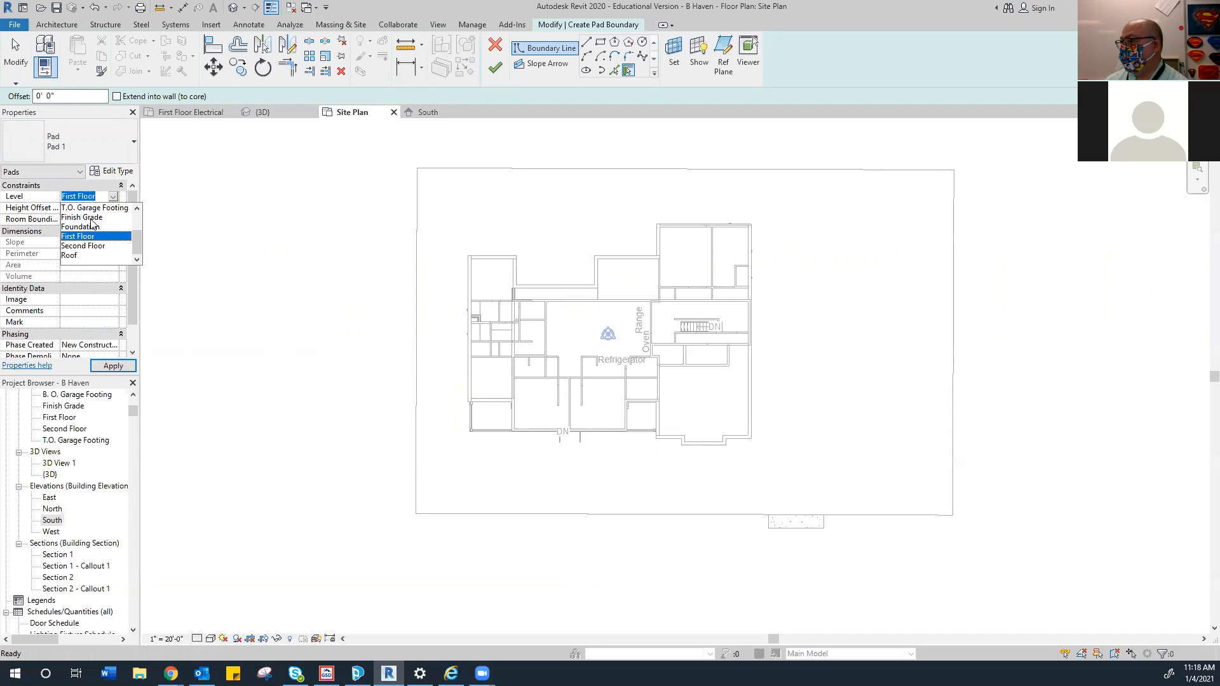
left_click(90, 217)
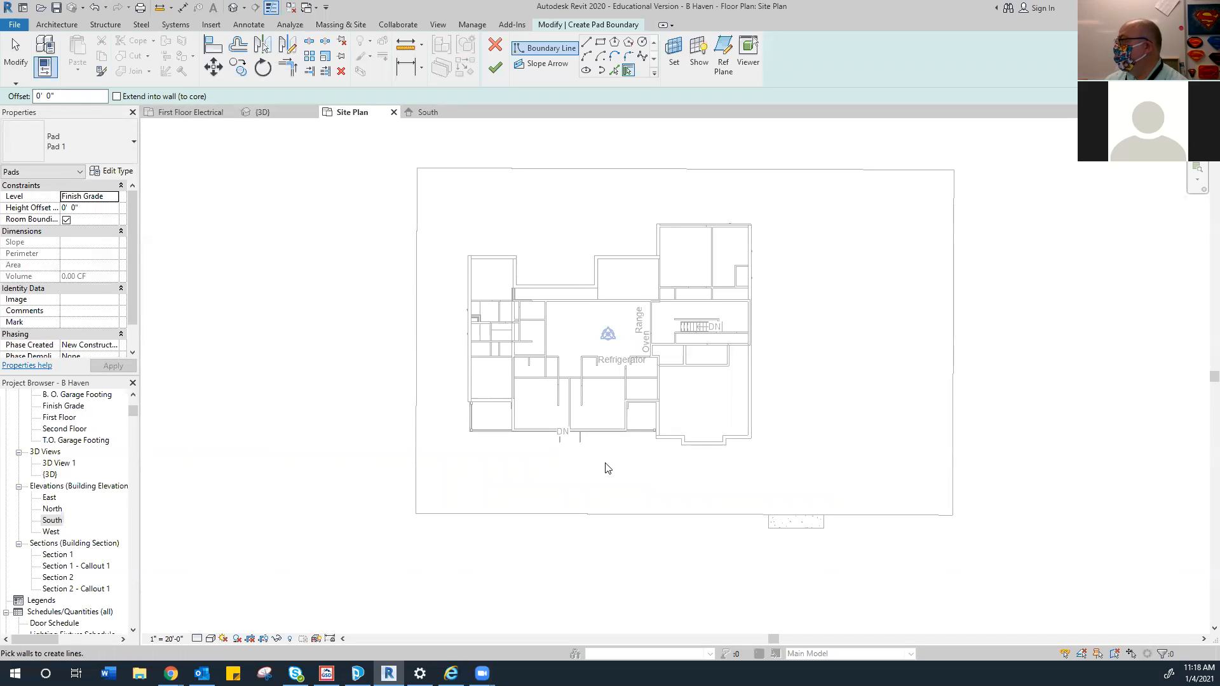
scroll(481, 246, "up", 3)
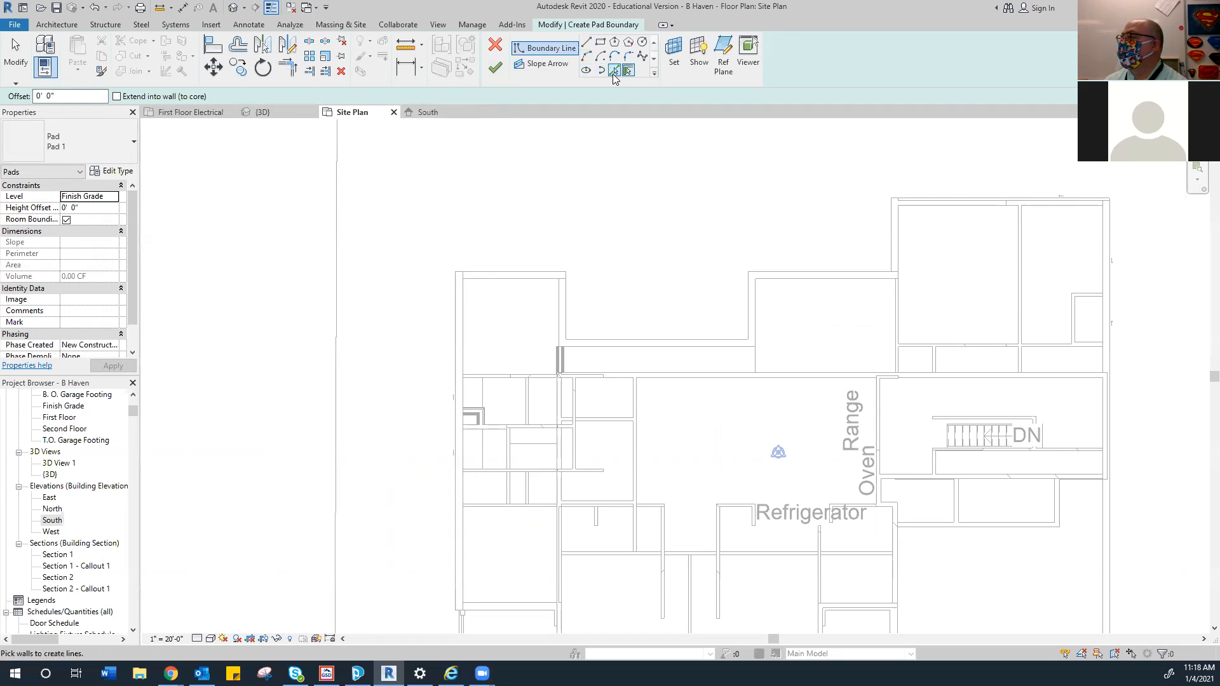
Pick the house's top and right exterior walls as pad boundary lines
left_click(490, 277)
left_click(569, 320)
left_click(678, 331)
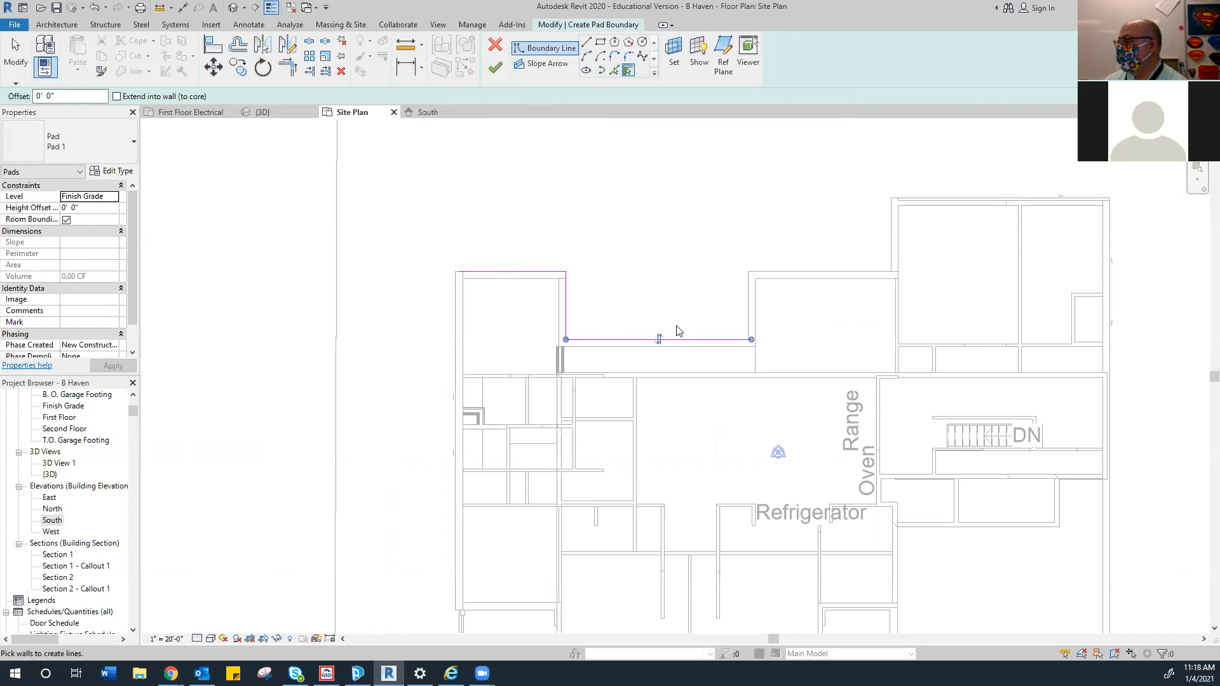
left_click(749, 306)
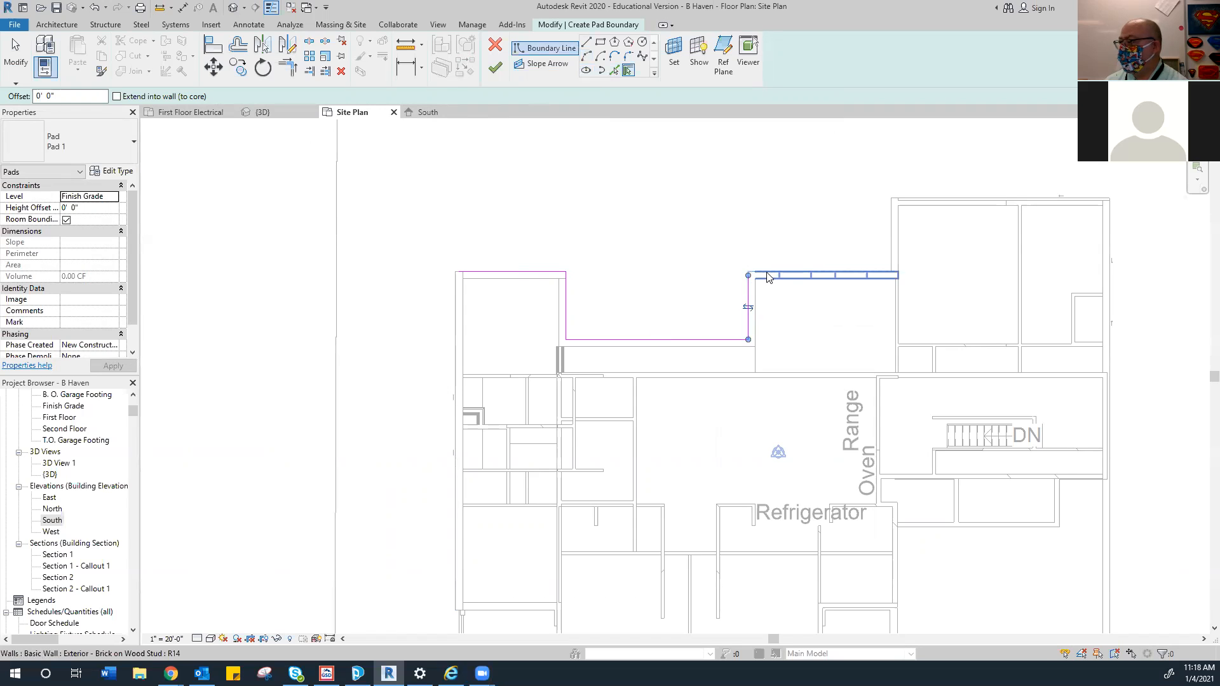
left_click(774, 275)
left_click(893, 247)
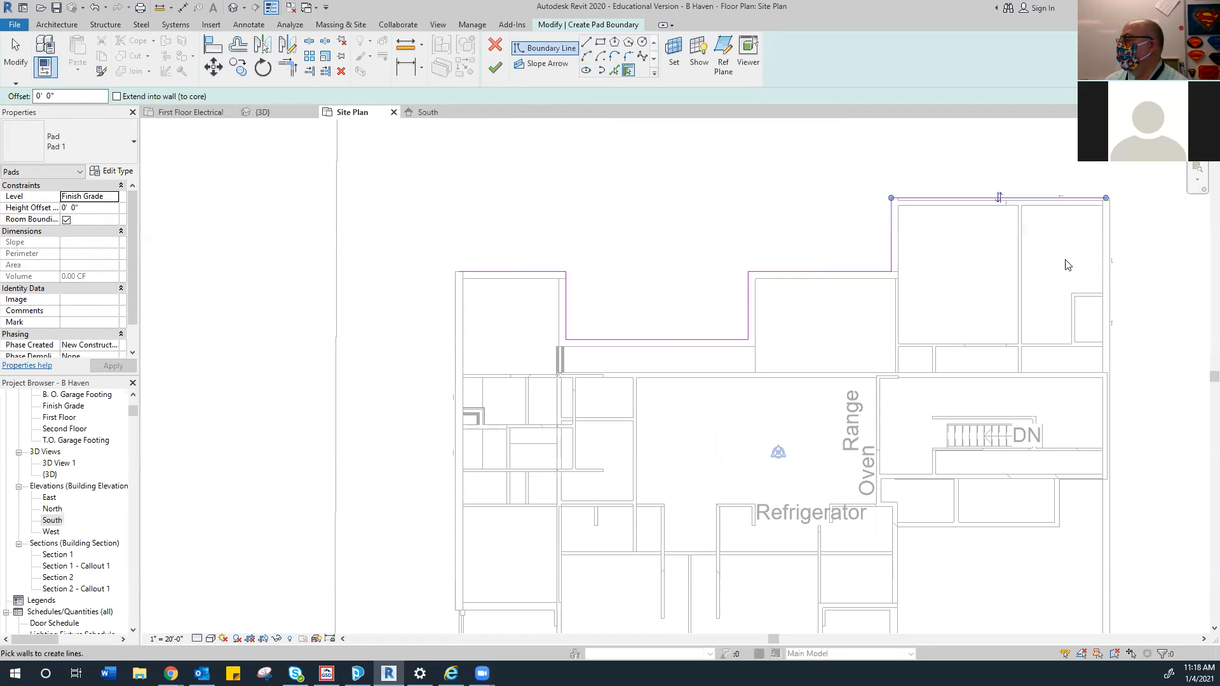
left_click(1112, 259)
scroll(871, 169, "down", 3)
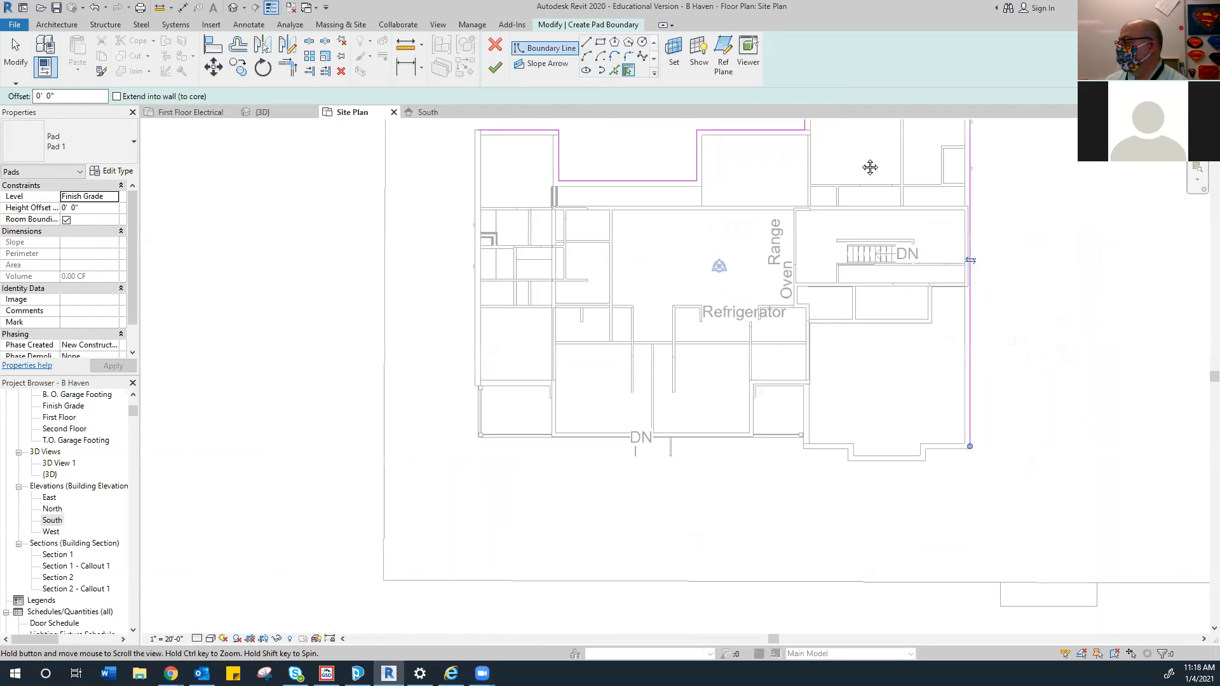
Pick the bottom walls, Porch Rim Joist and left exterior wall to complete the boundary
left_click(923, 421)
scroll(900, 417, "up", 2)
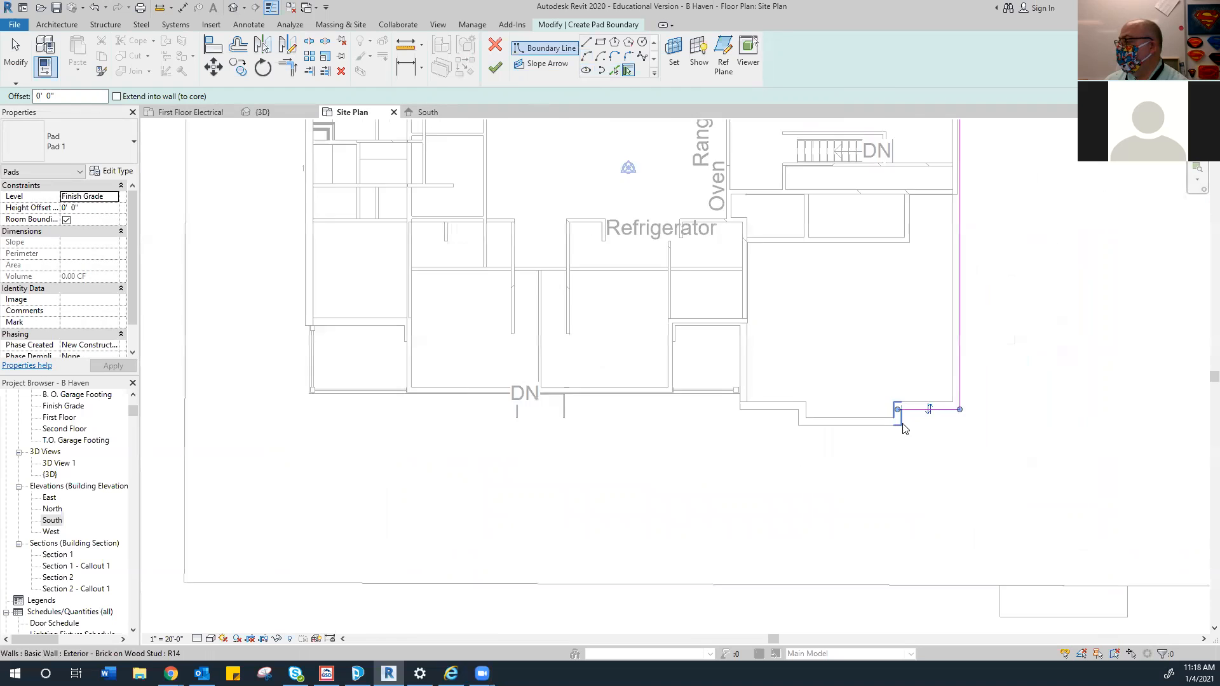
left_click(884, 427)
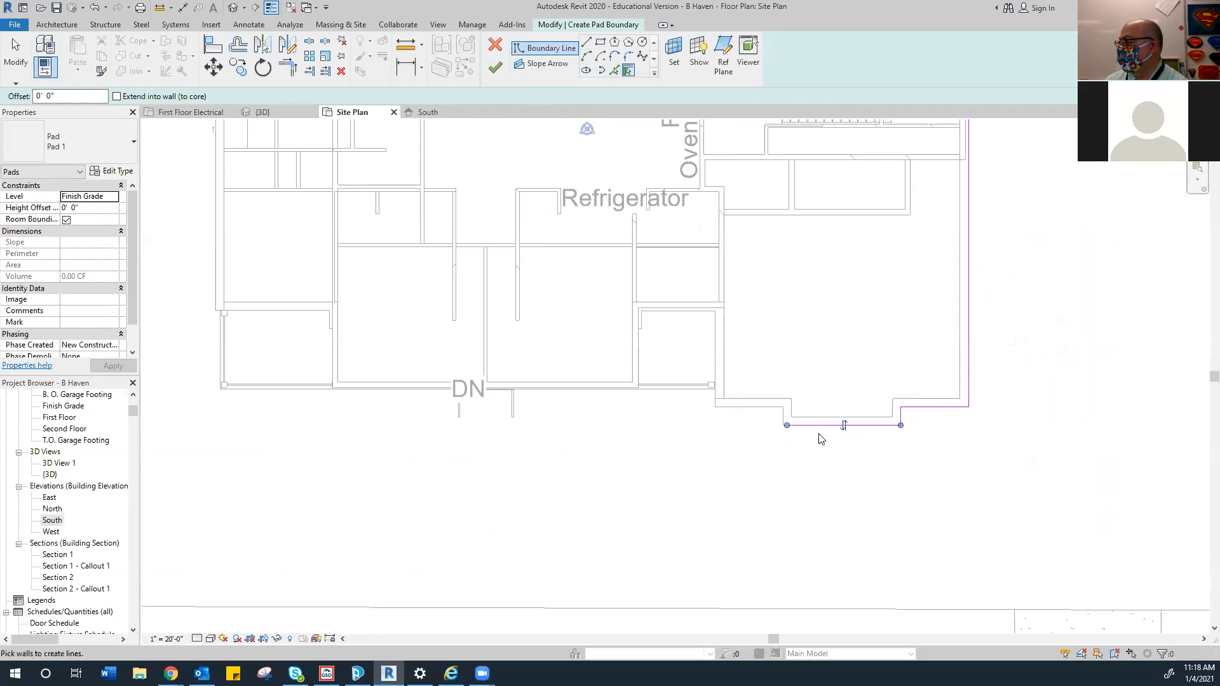
left_click(781, 420)
left_click(737, 405)
left_click(716, 381)
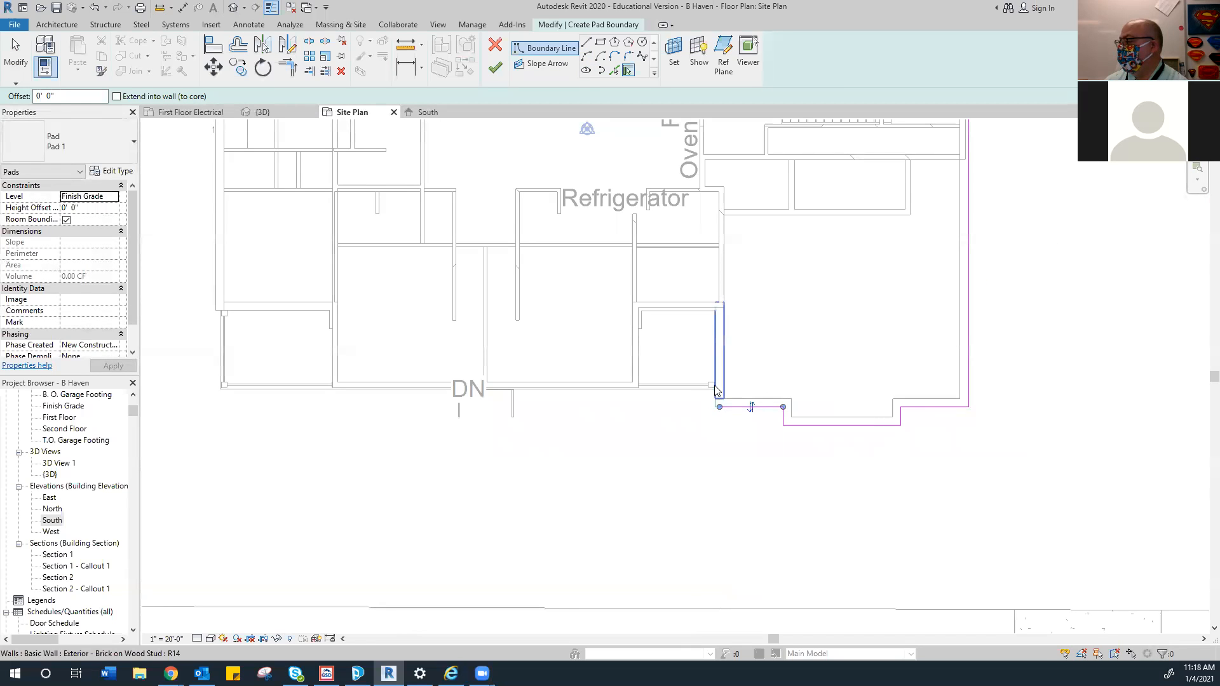
left_click(667, 310)
left_click(637, 338)
left_click(608, 396)
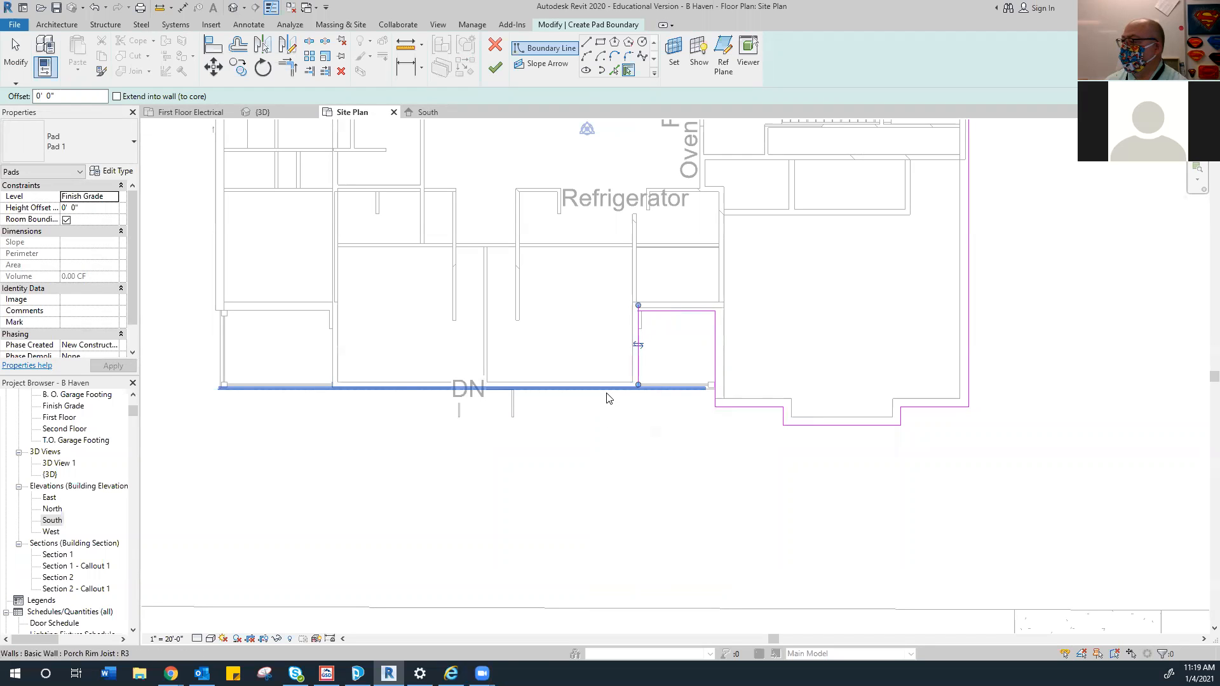
left_click(607, 397)
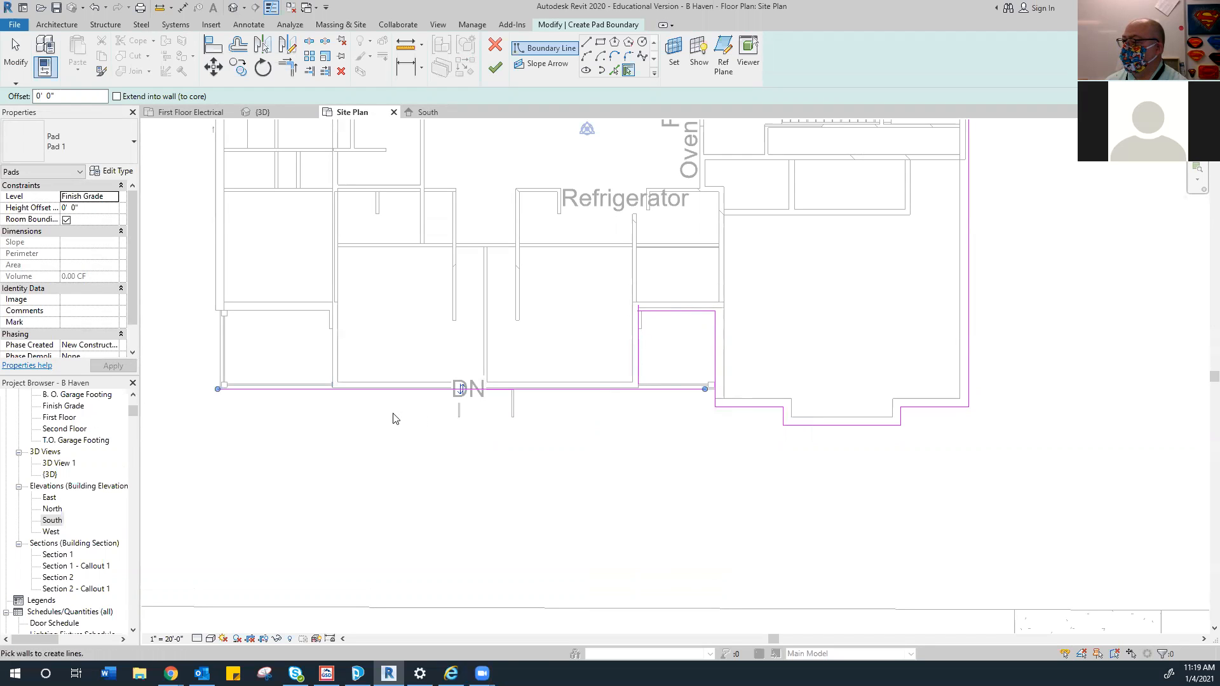
left_click(214, 304)
scroll(346, 335, "down", 4)
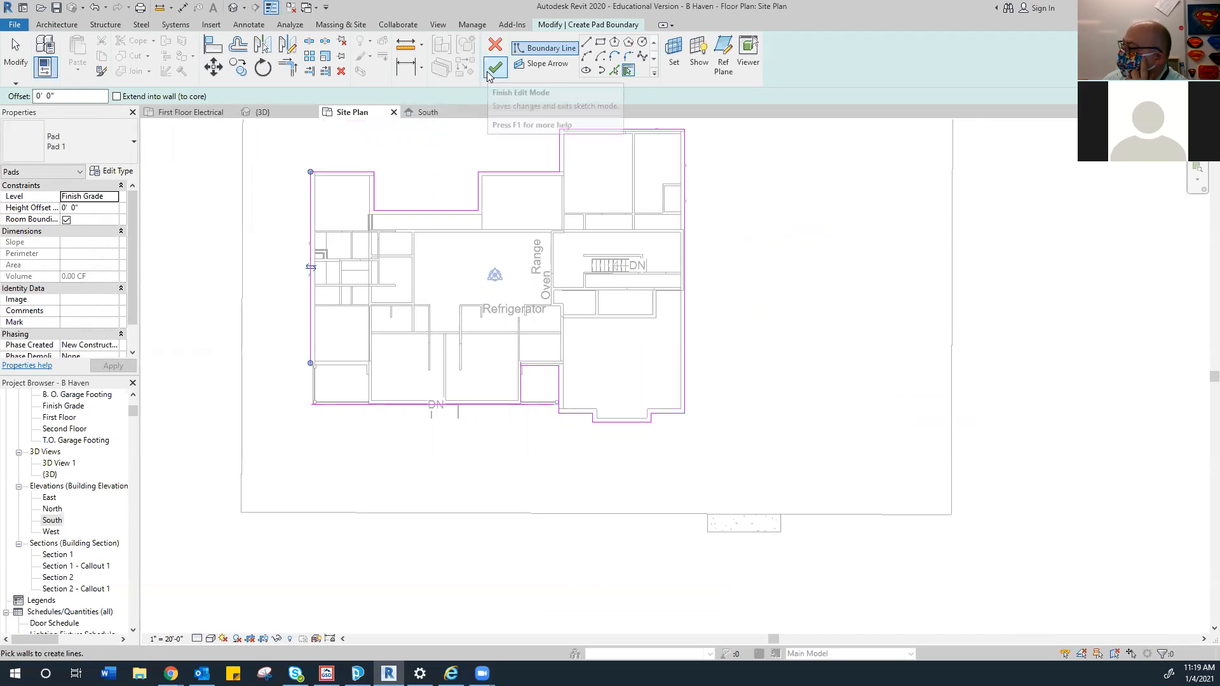
Trim the left and bottom pad boundary lines into a corner
left_click(287, 66)
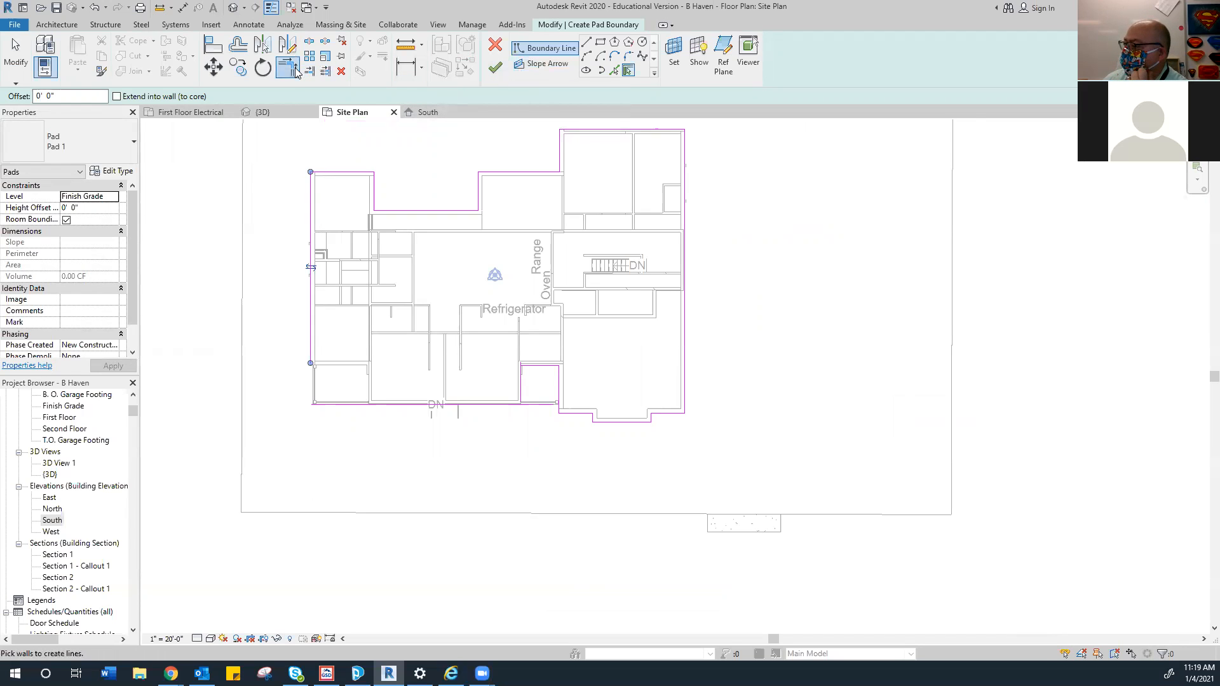
left_click(306, 341)
left_click(338, 402)
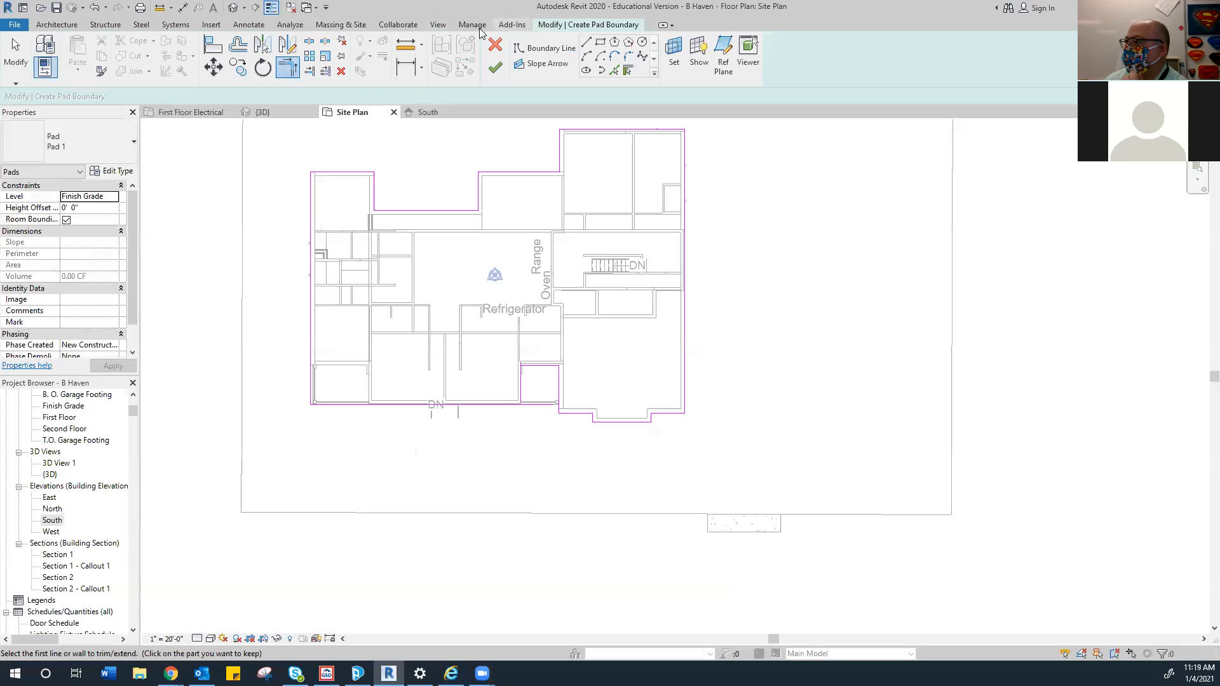
Try finishing the pad sketch, then check Massing & Site and return to the boundary tools
left_click(496, 68)
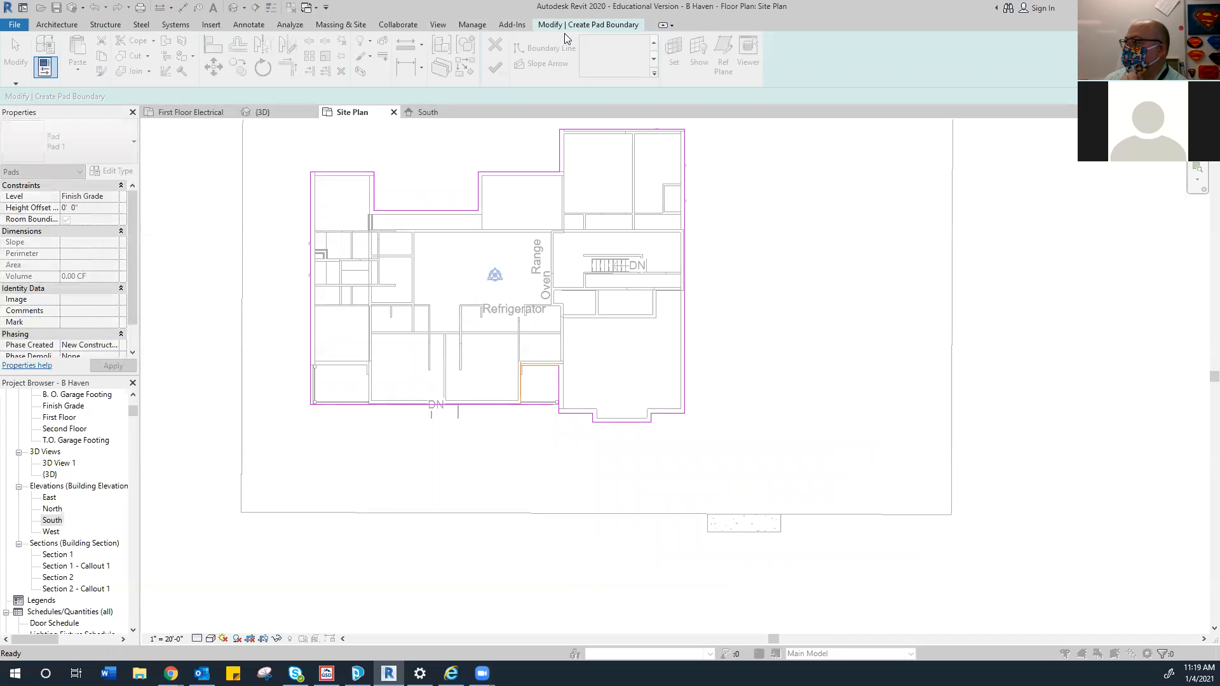
left_click(348, 28)
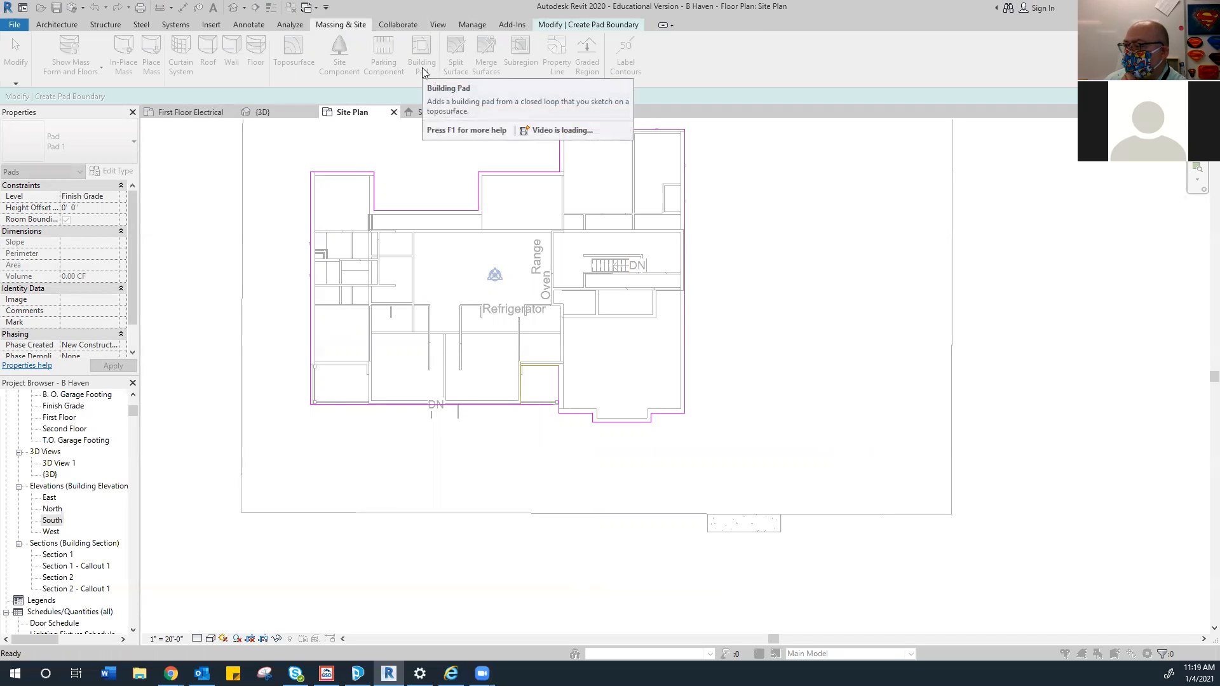
left_click(553, 26)
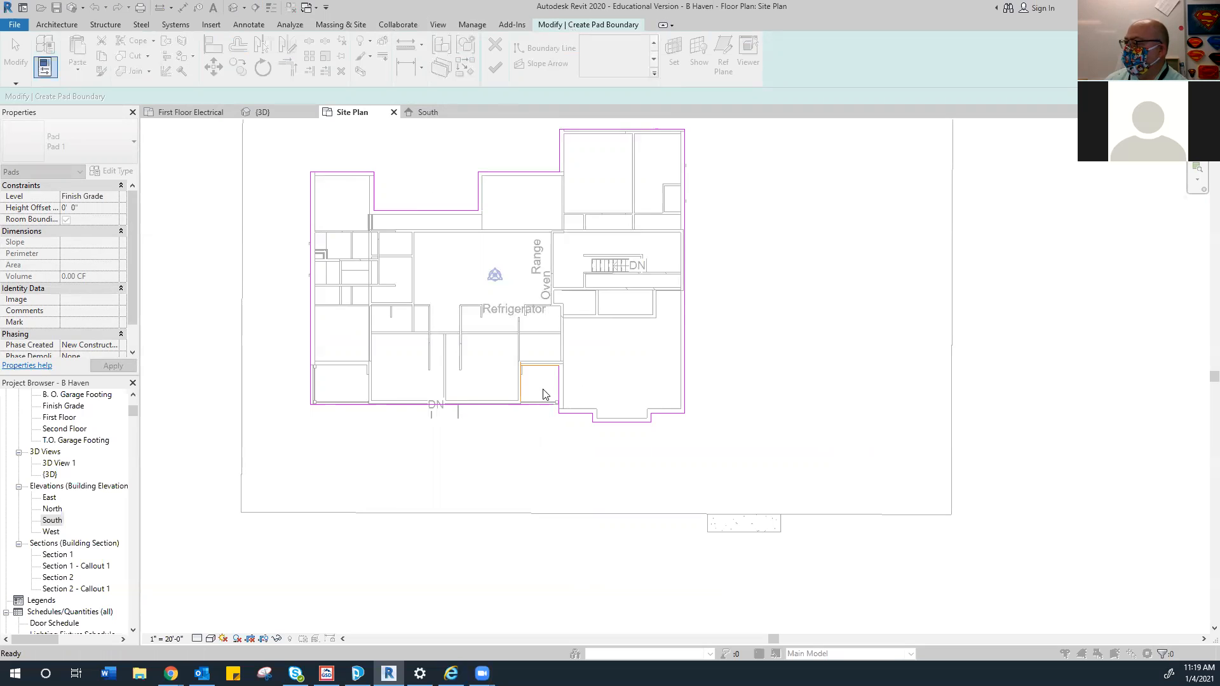
scroll(553, 394, "up", 3)
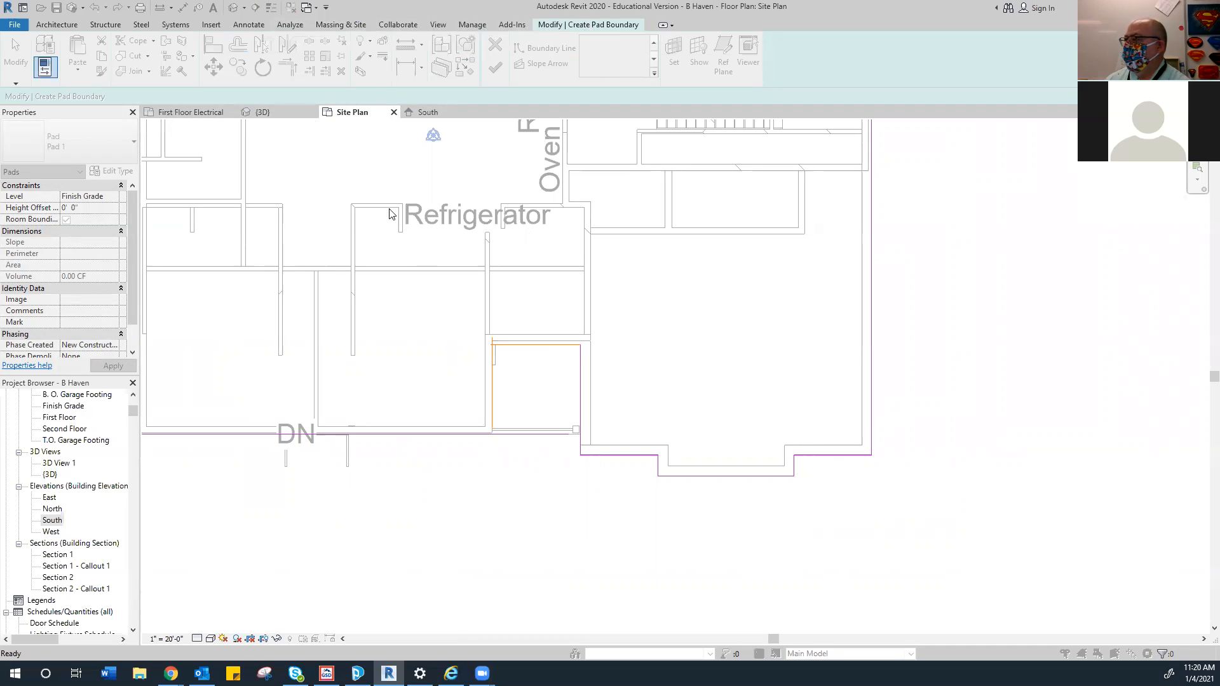
scroll(388, 425, "down", 1)
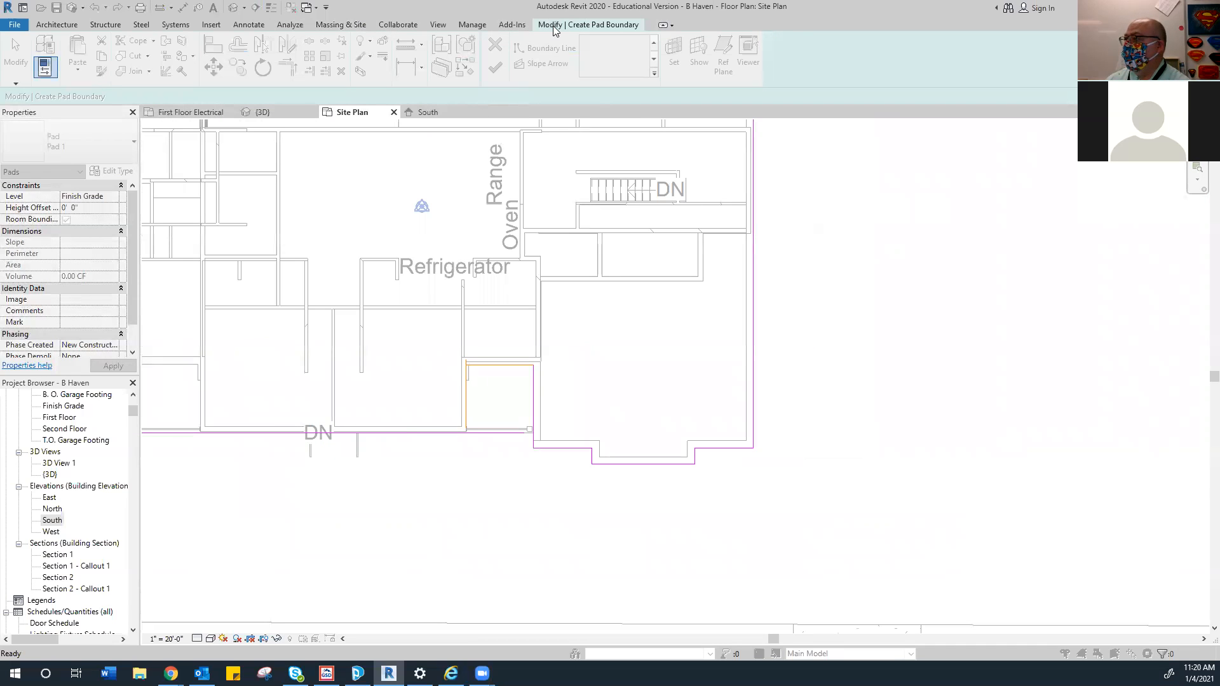
left_click(354, 25)
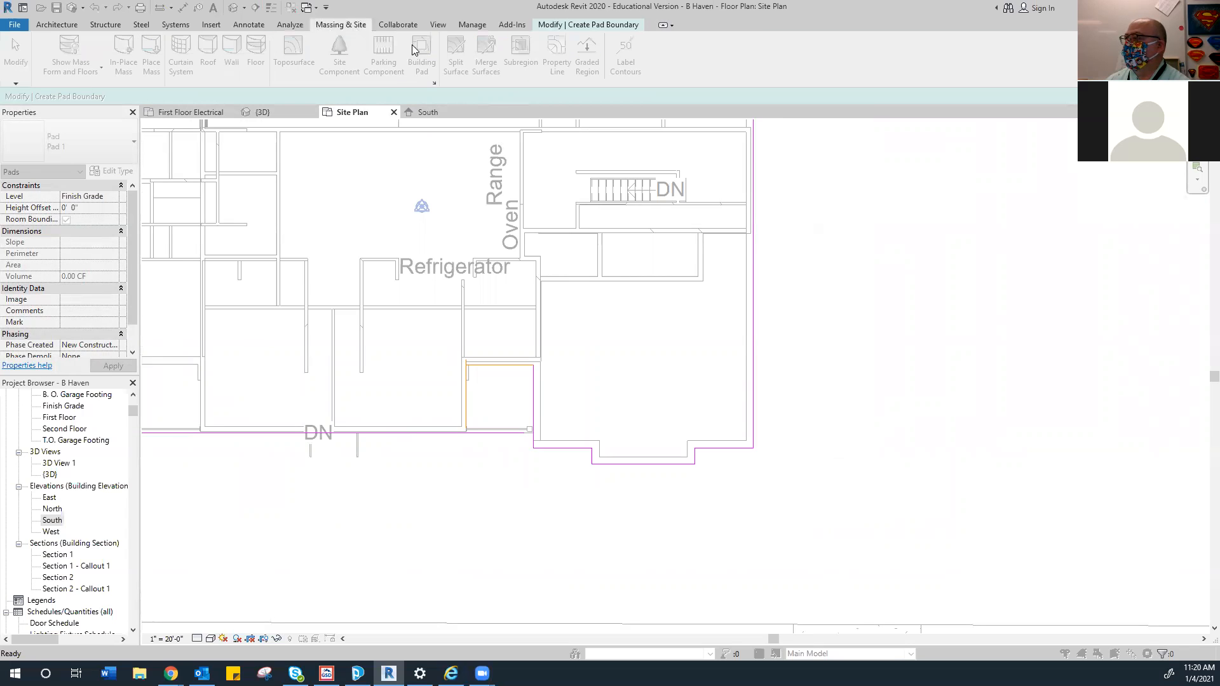
scroll(475, 425, "up", 2)
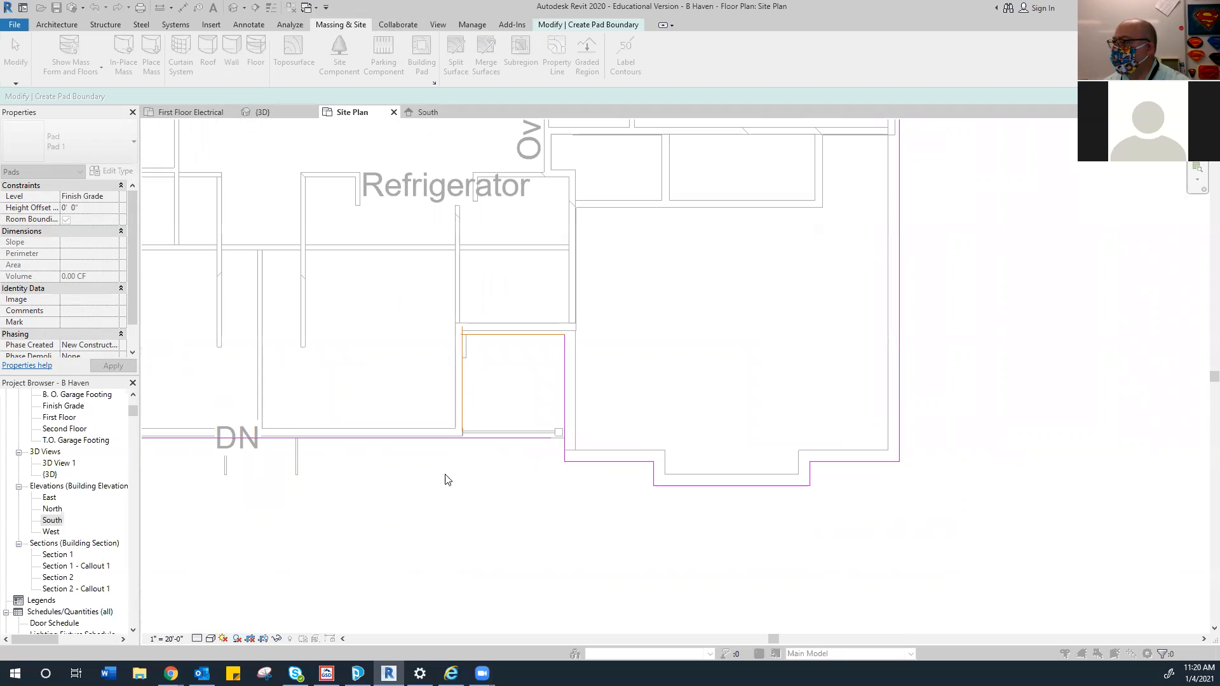
scroll(468, 456, "down", 2)
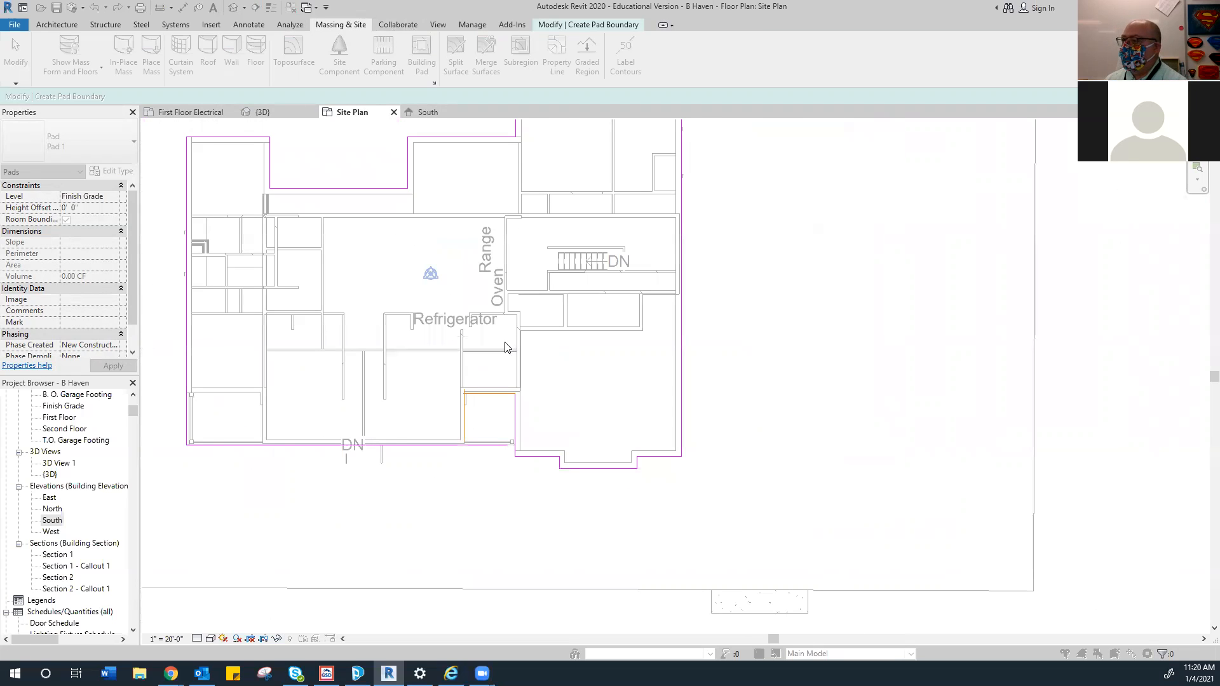
left_click(571, 26)
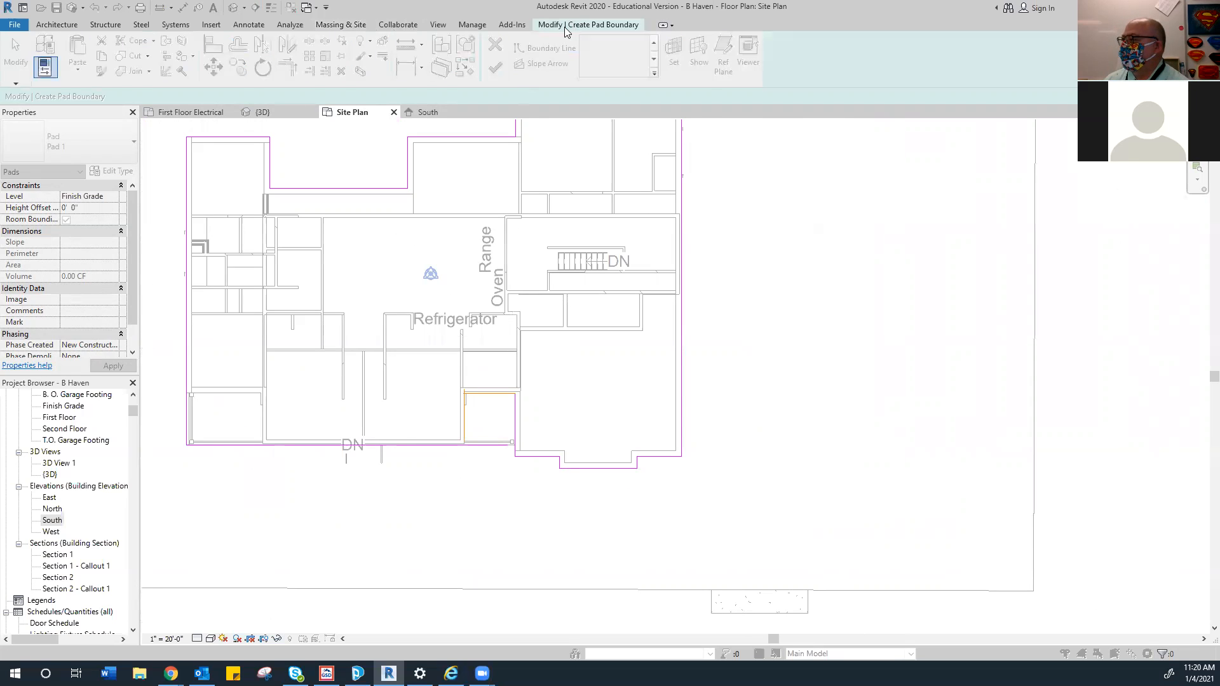
right_click(836, 276)
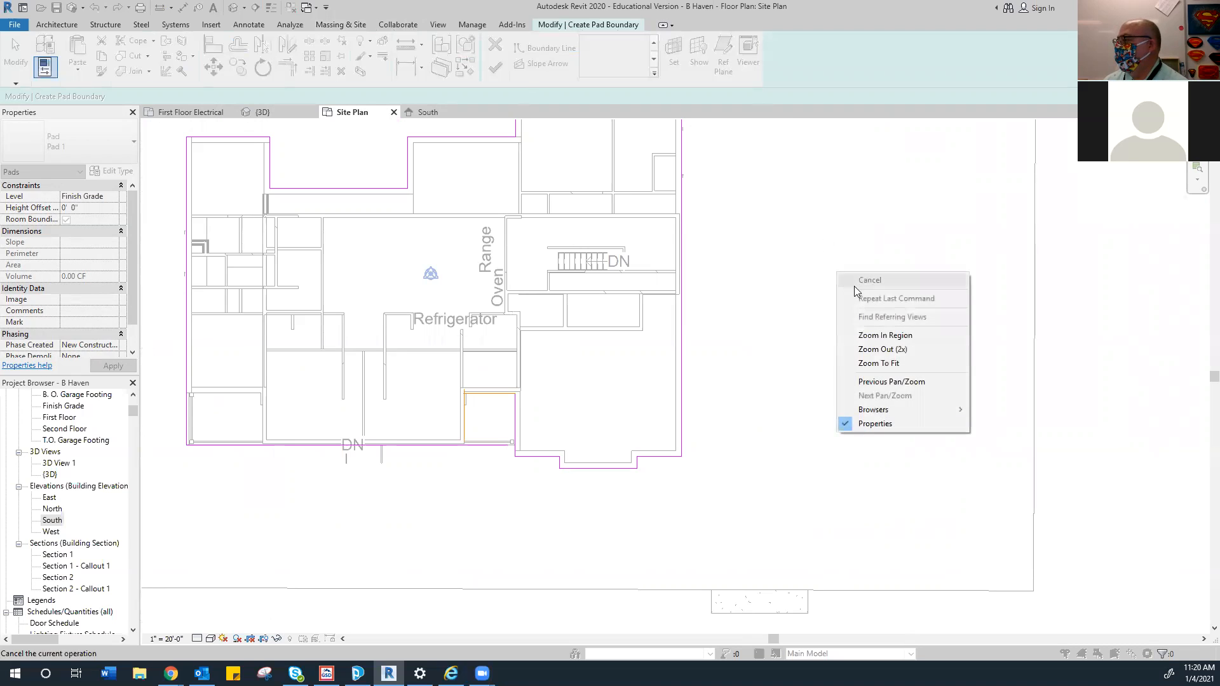
left_click(363, 491)
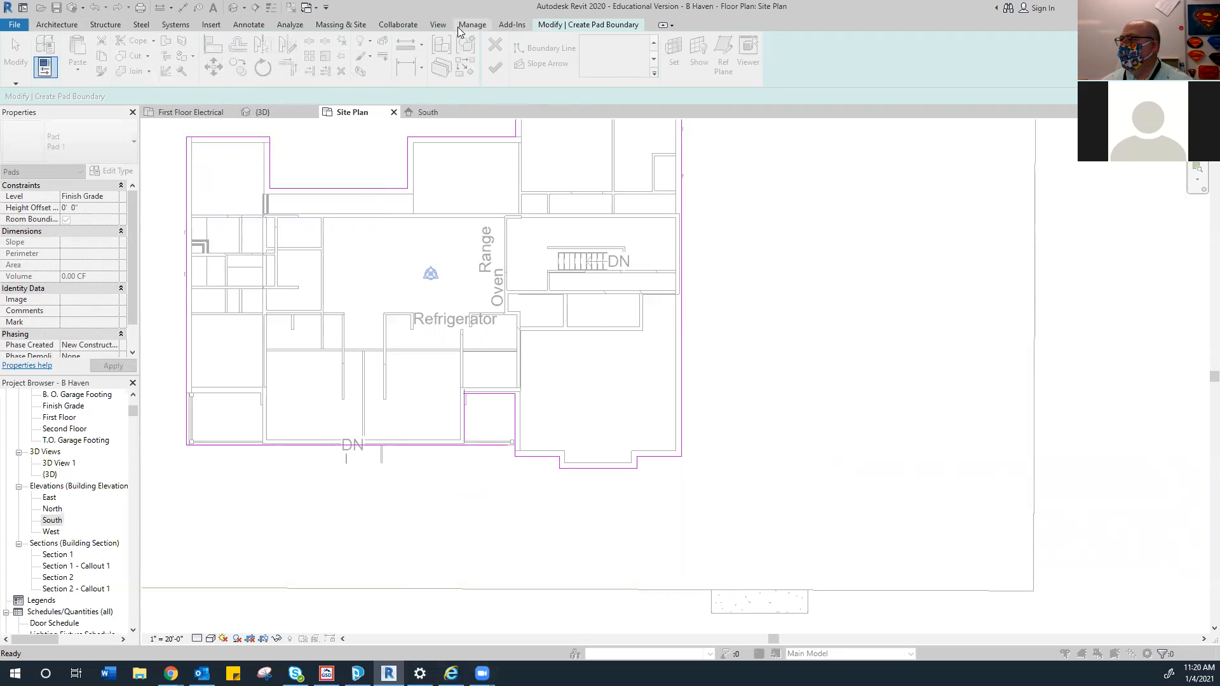
left_click(406, 27)
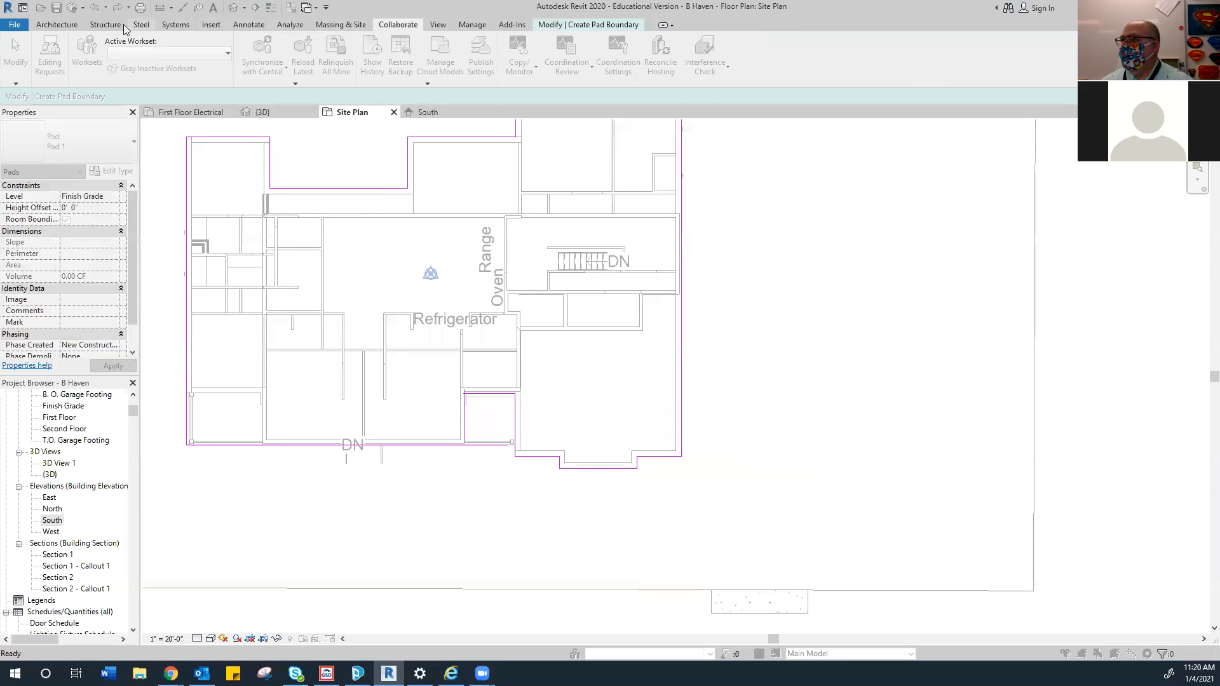
left_click(106, 25)
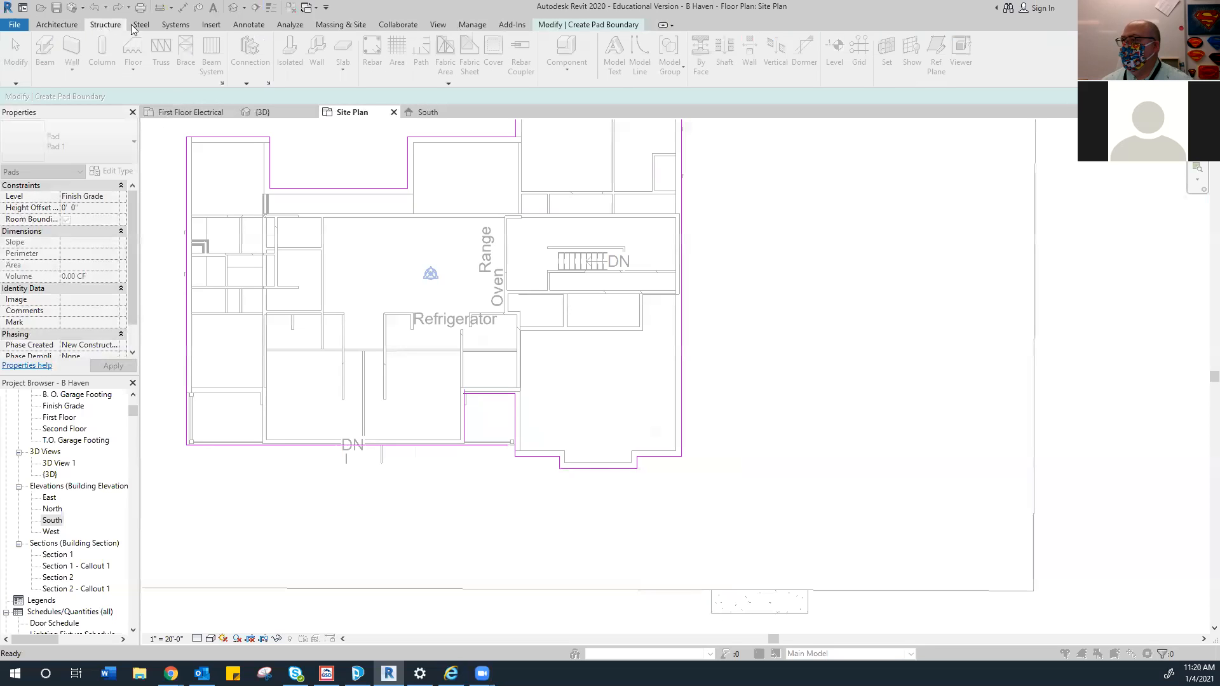
left_click(141, 26)
left_click(184, 29)
left_click(213, 27)
left_click(340, 25)
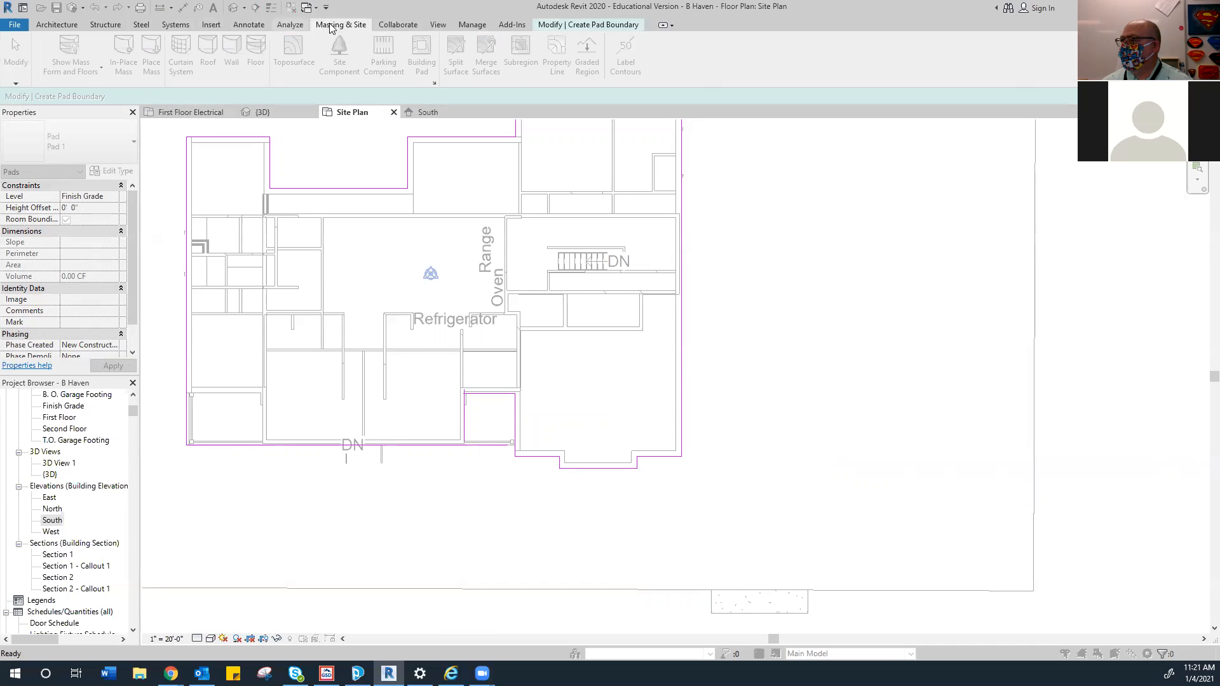
left_click(543, 25)
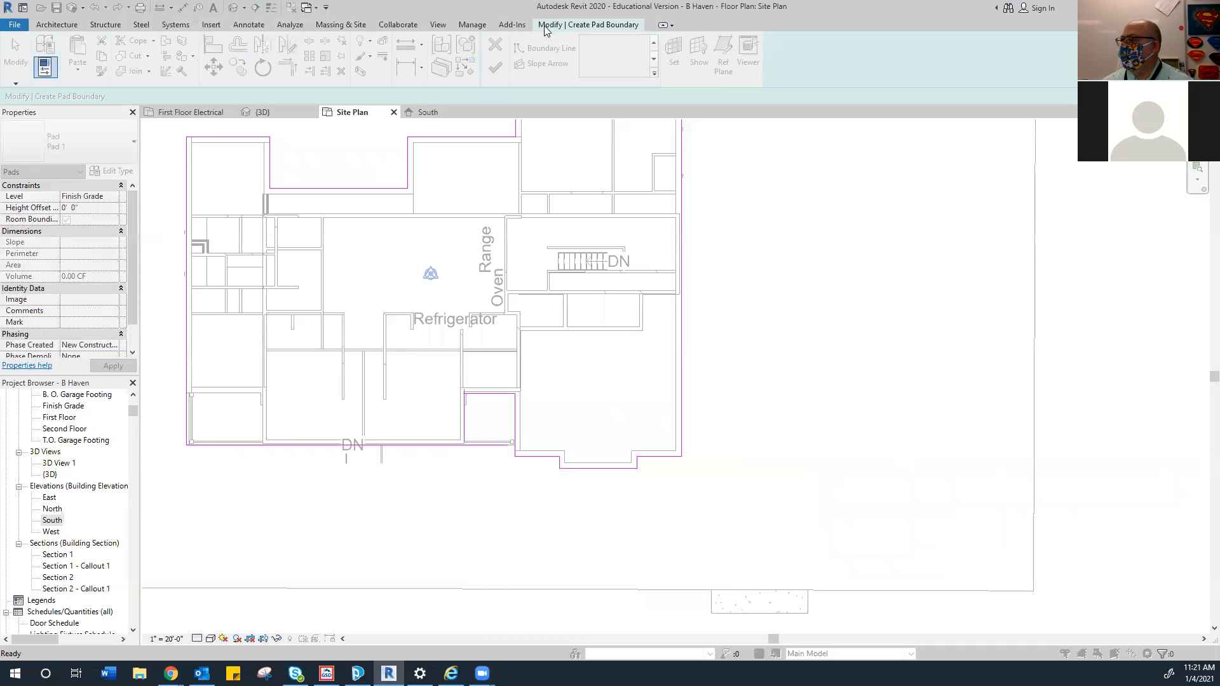
double_click(545, 27)
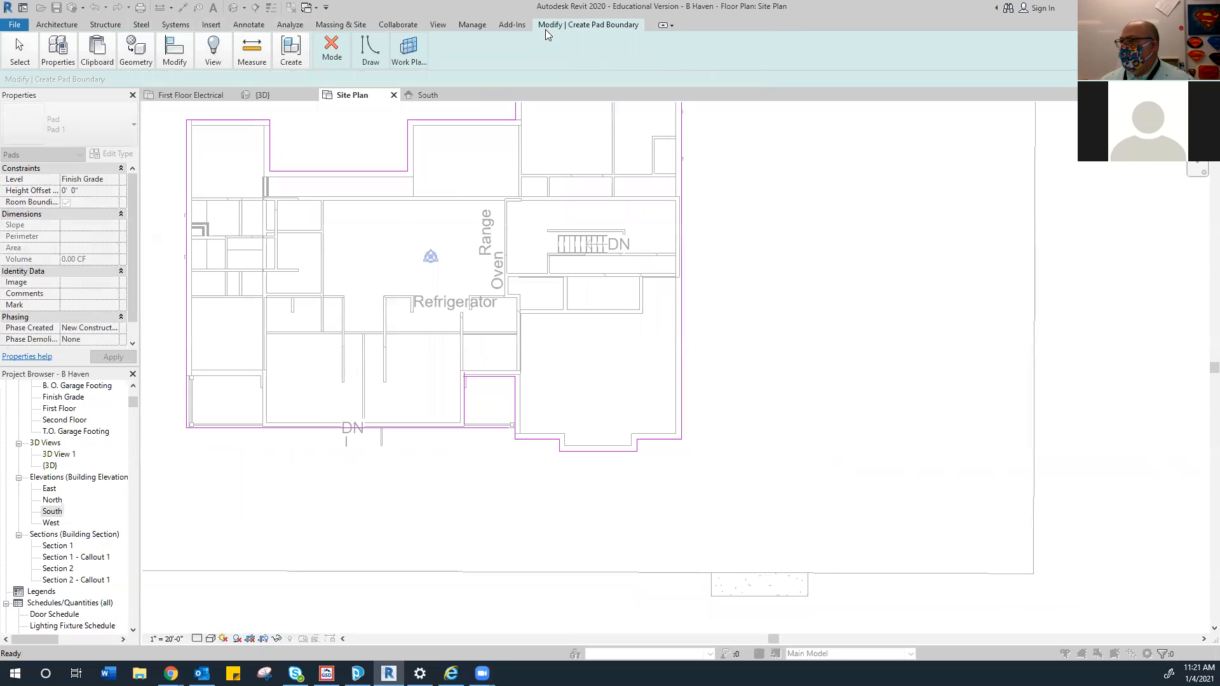
left_click(671, 26)
left_click(683, 36)
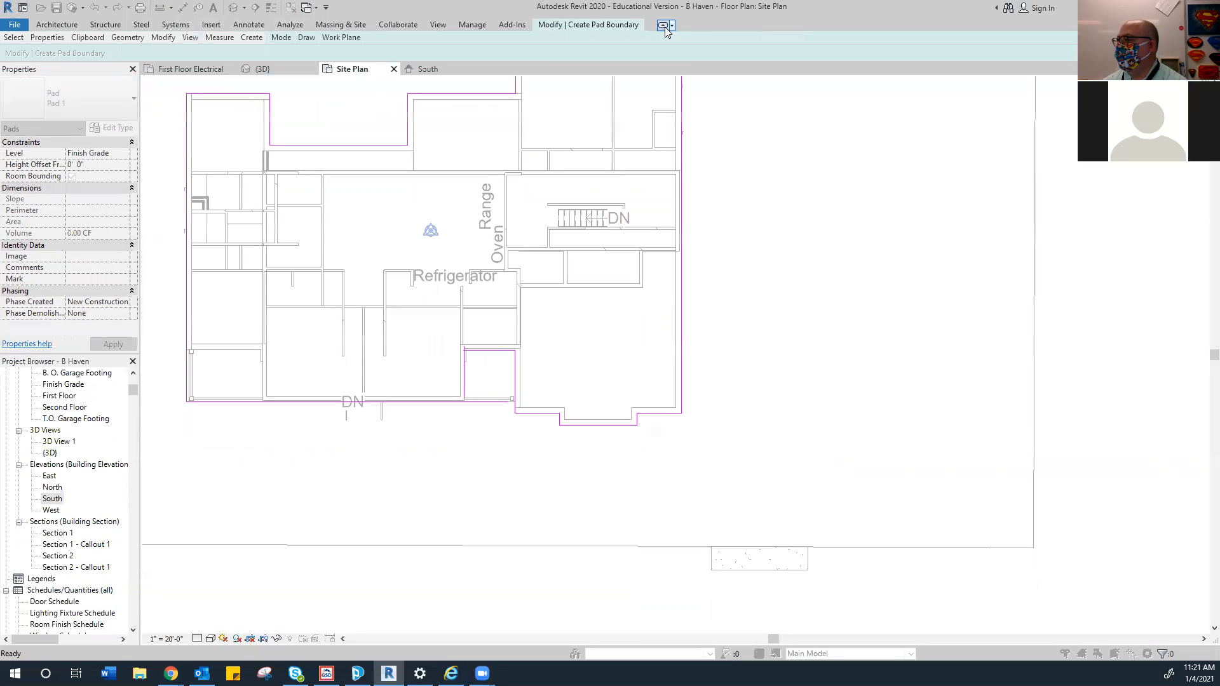
left_click(664, 27)
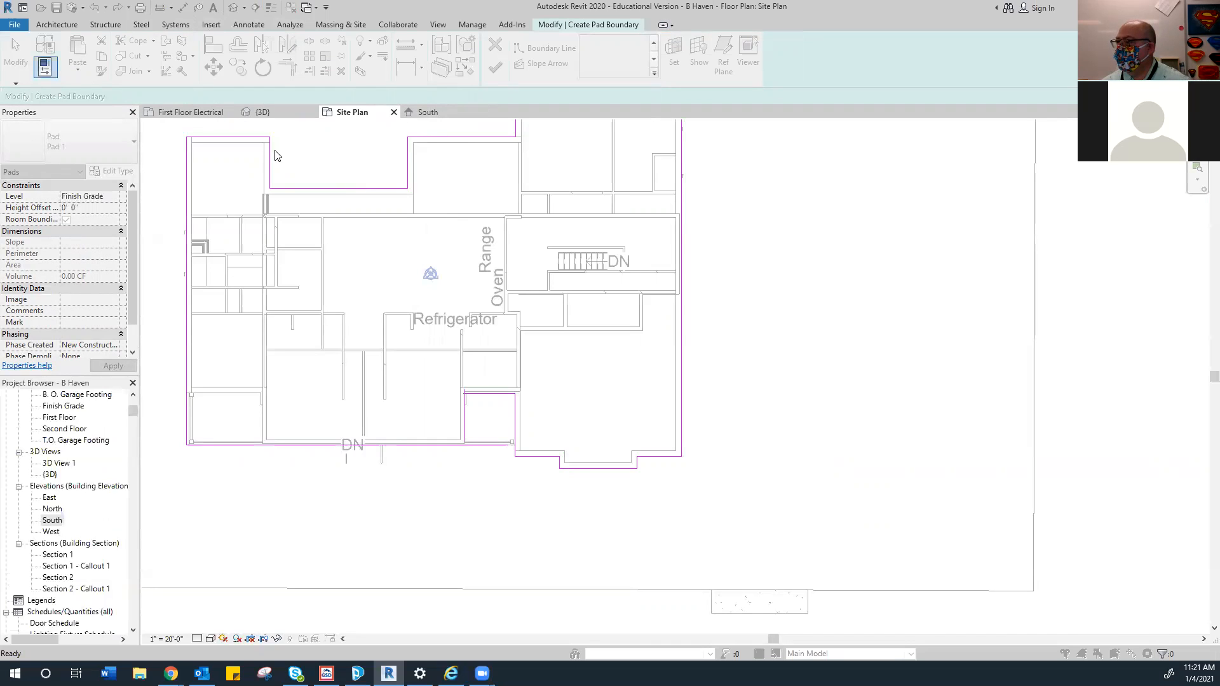
Close the Site Plan, South, {3D} and First Floor Electrical views without saving, and reopen B Haven
left_click(395, 114)
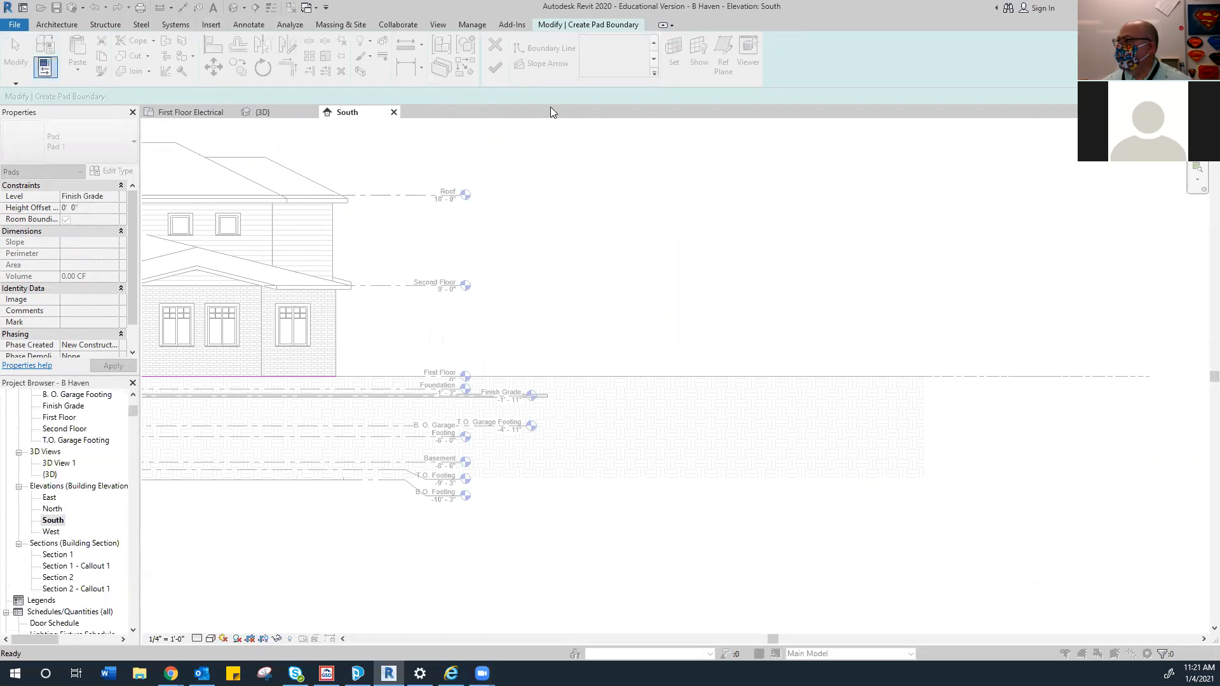
left_click(394, 112)
left_click(312, 112)
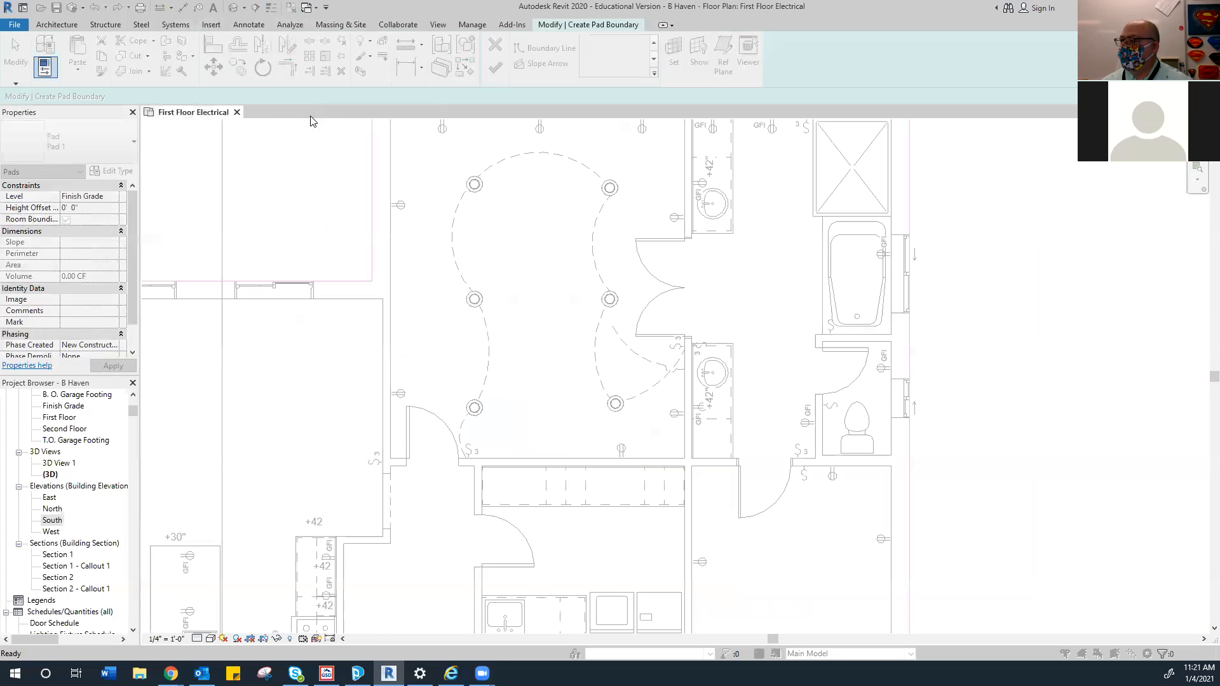
left_click(236, 114)
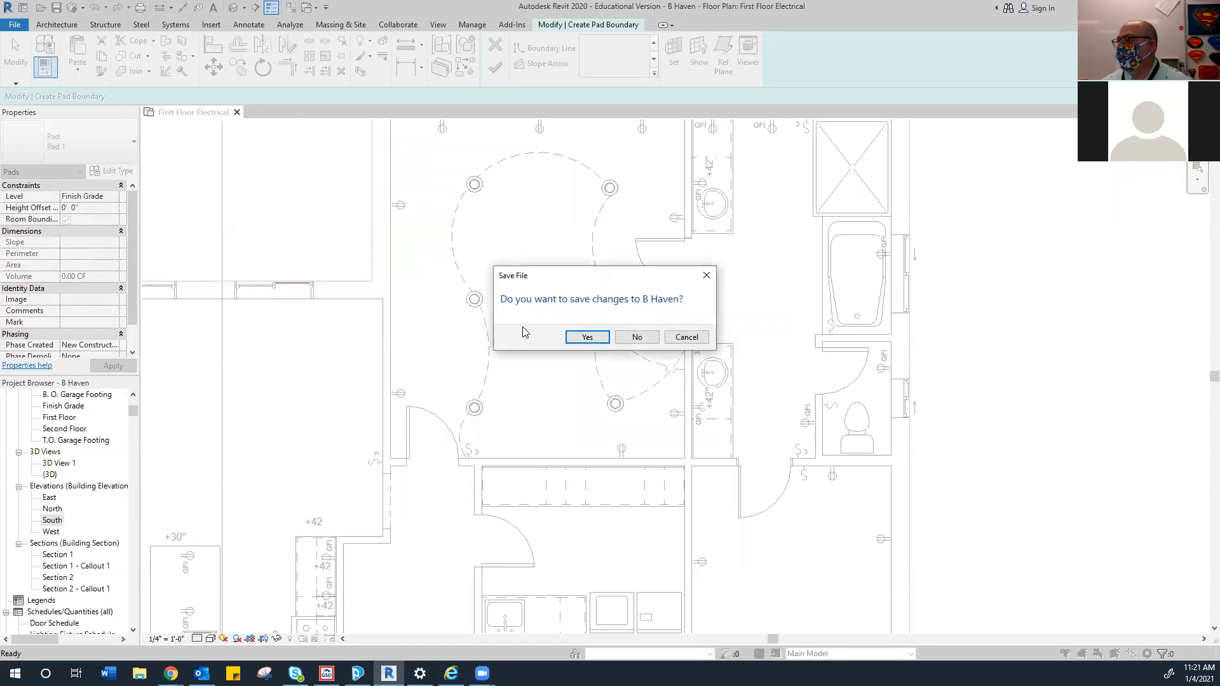
left_click(637, 337)
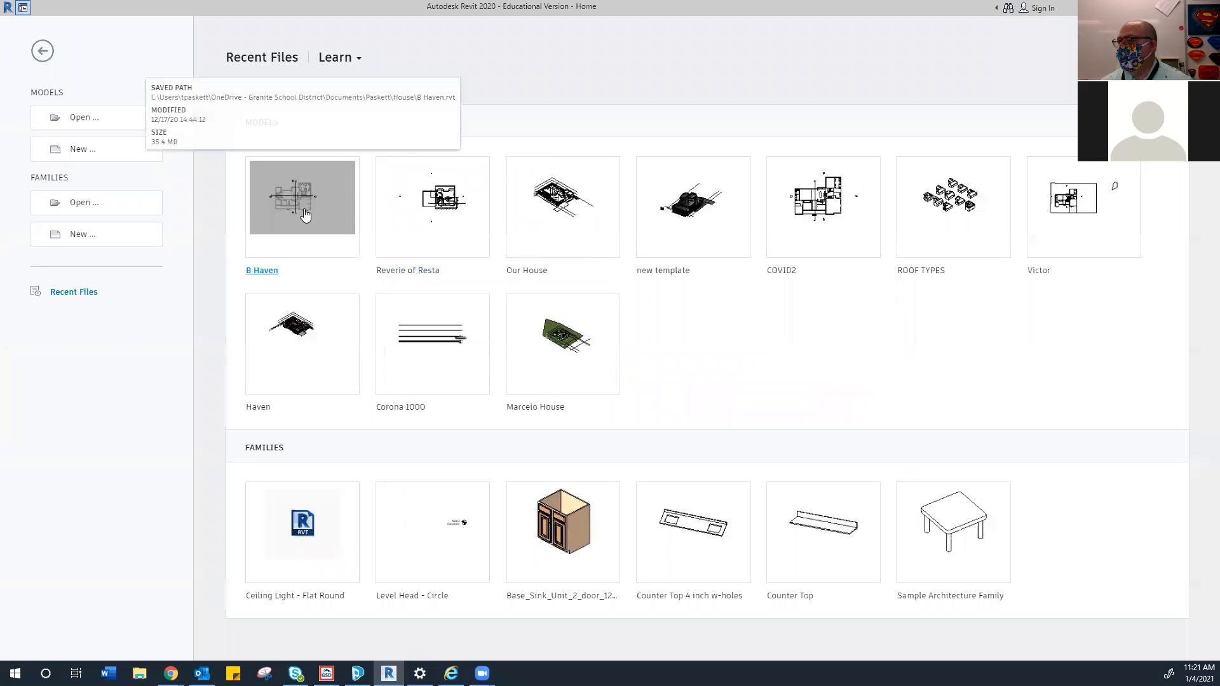
left_click(304, 216)
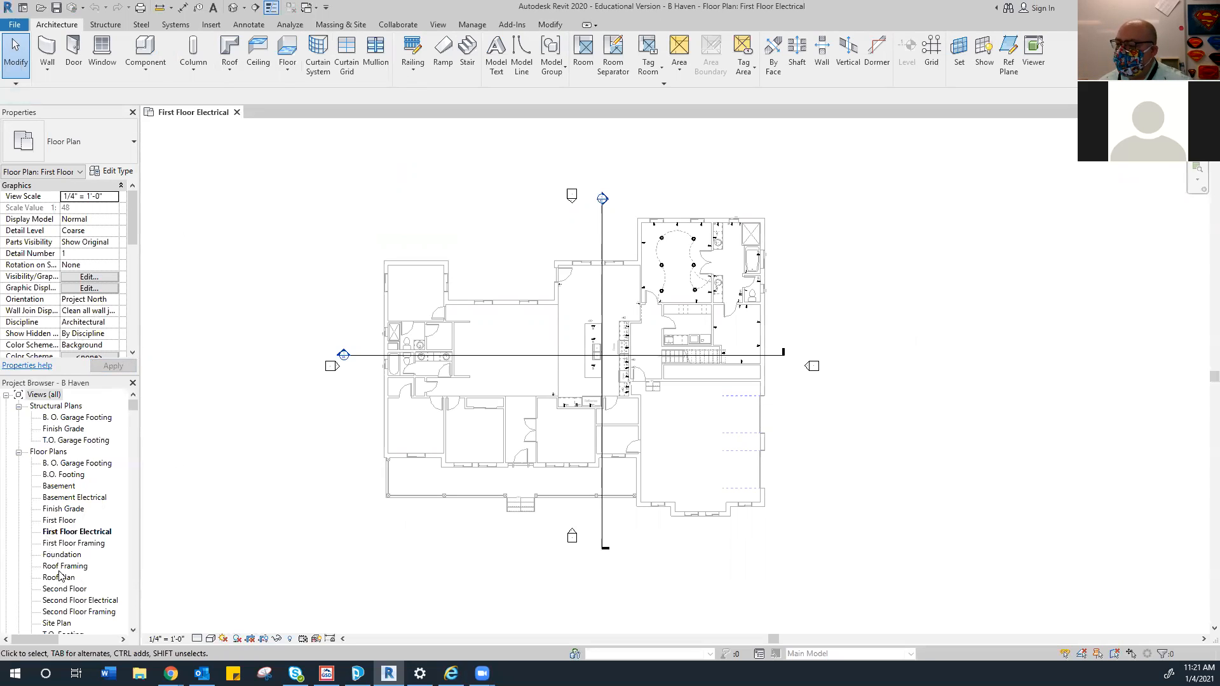
Open the Site Plan and hide the Roofs and Lines categories in it
scroll(62, 600, "down", 1)
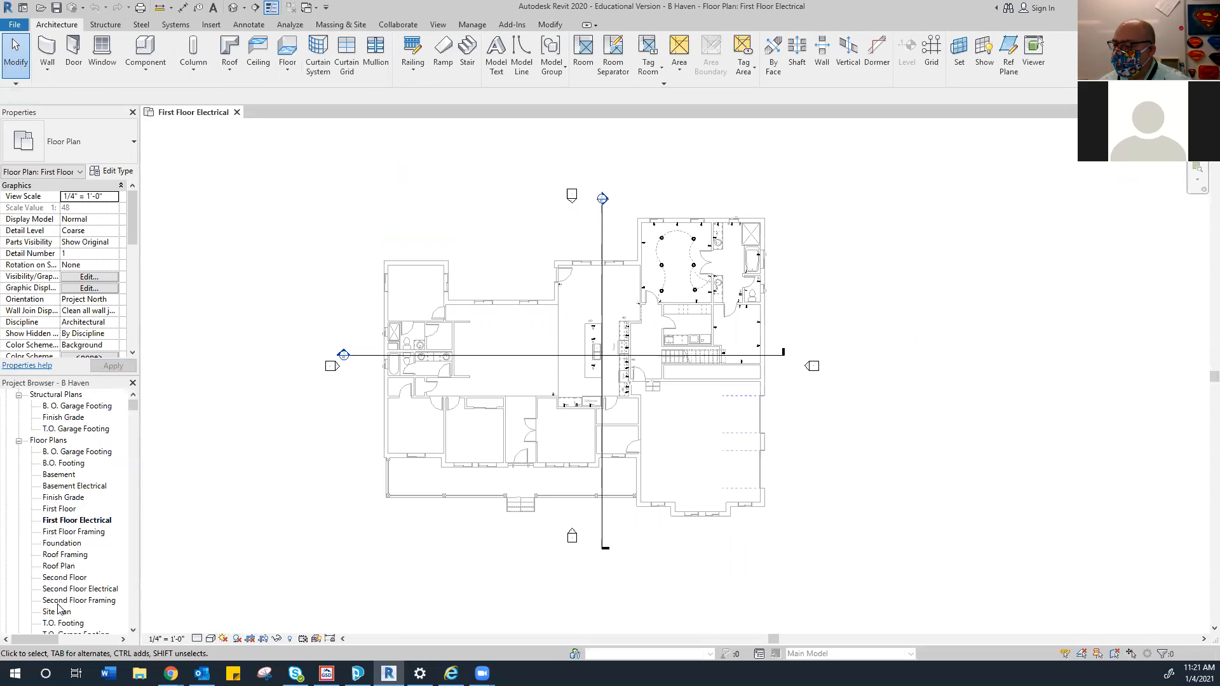
double_click(57, 611)
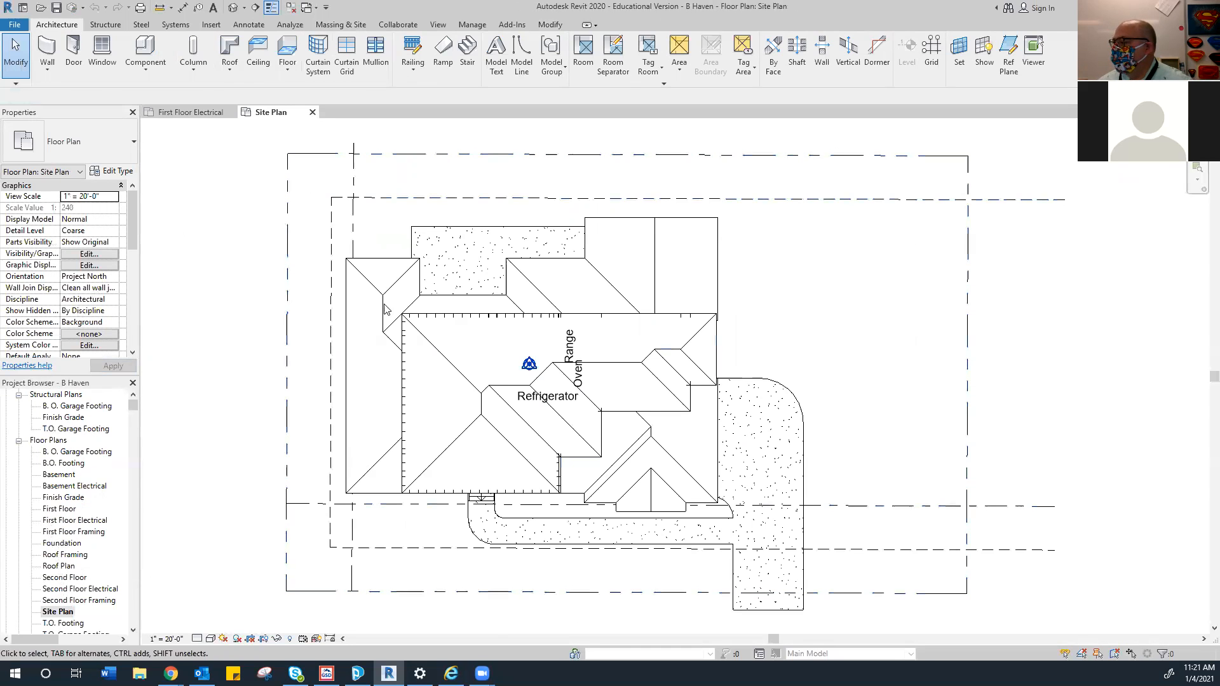
scroll(667, 306, "down", 2)
left_click(706, 271)
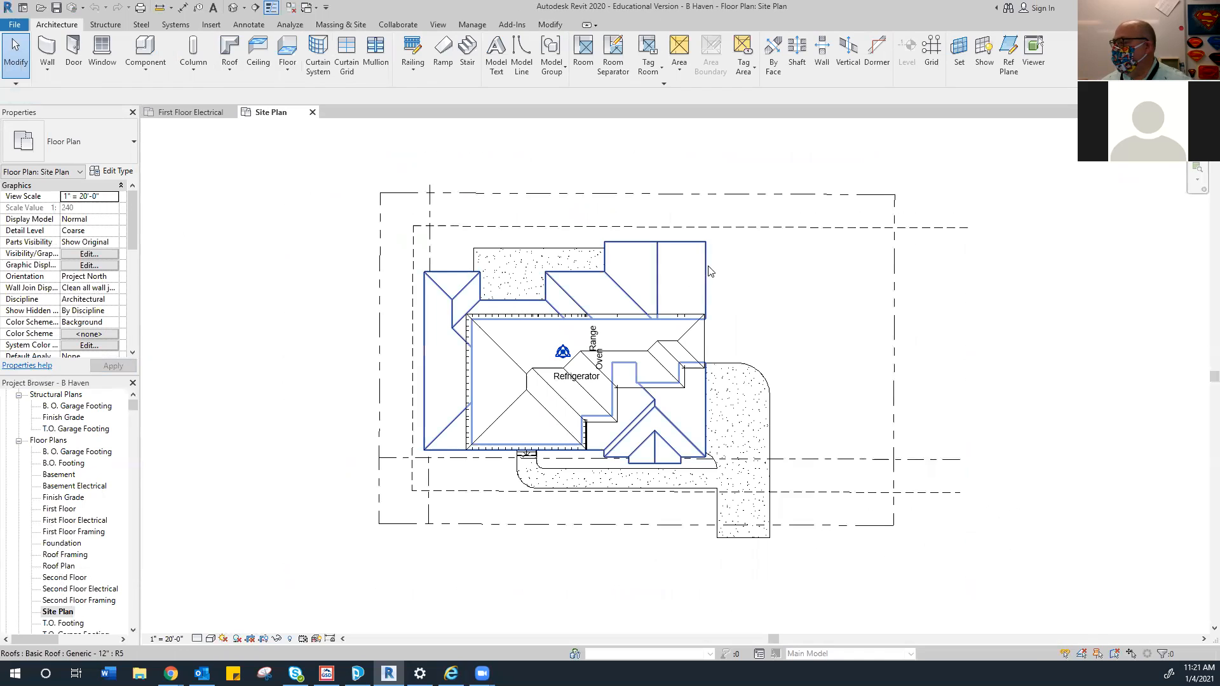
right_click(710, 271)
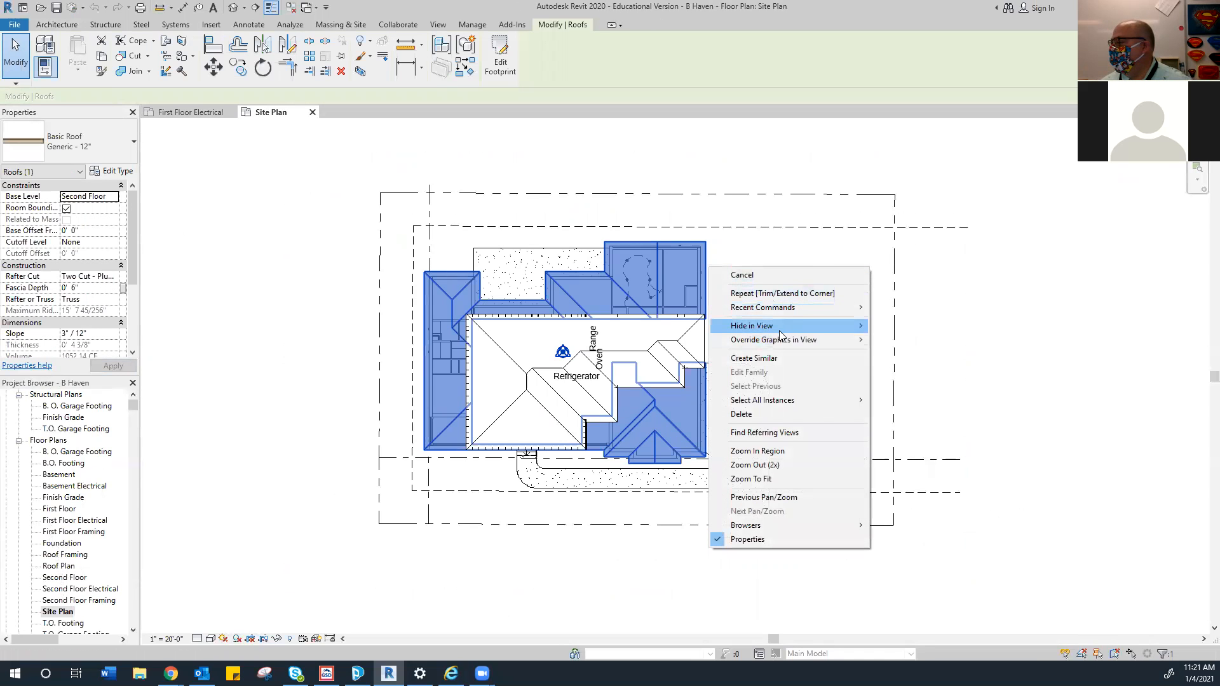
mouse_move(826, 340)
left_click(902, 340)
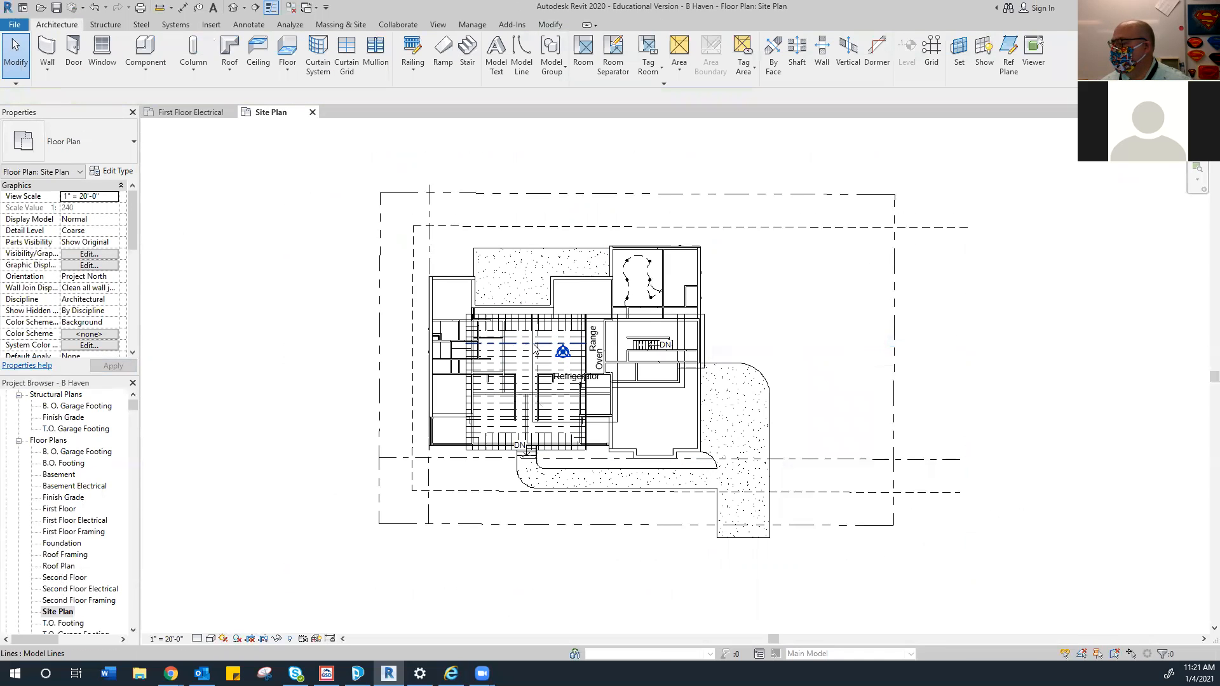
right_click(558, 341)
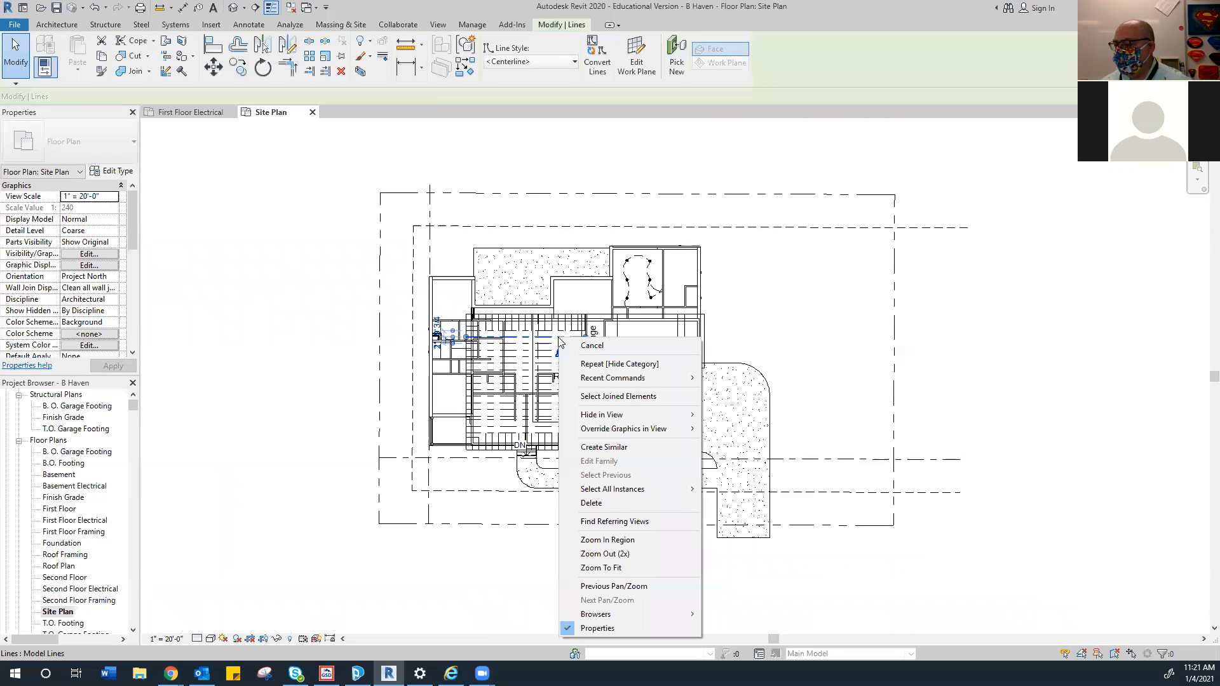
mouse_move(670, 417)
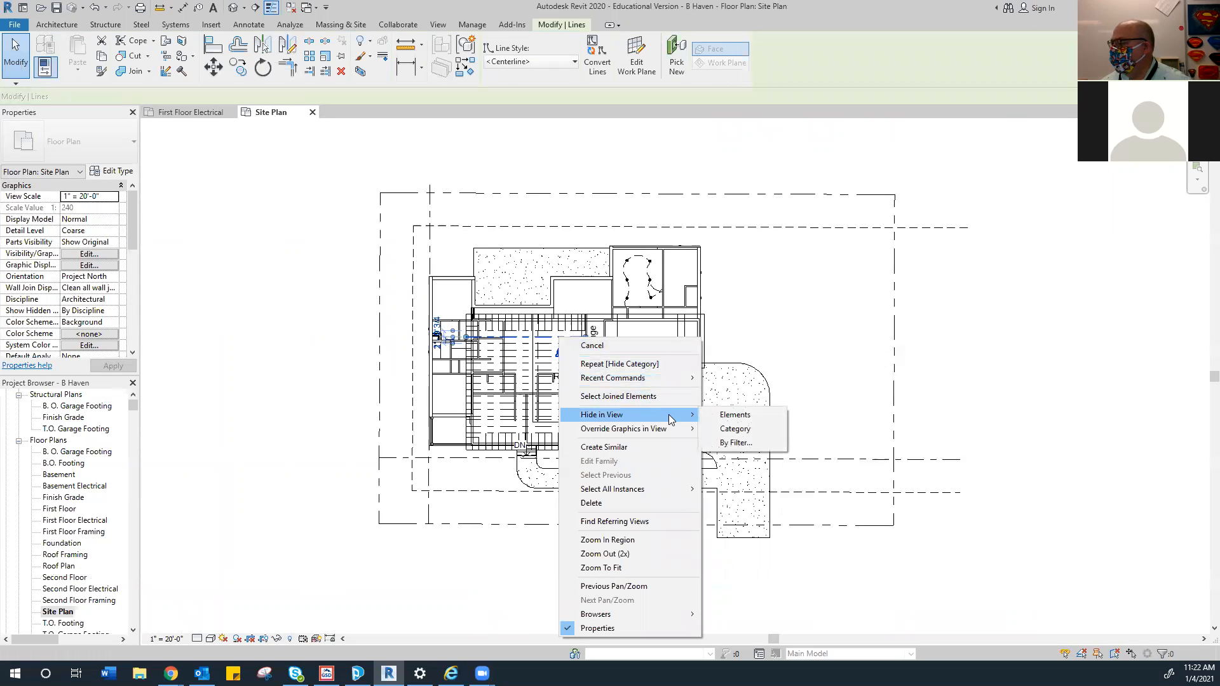
left_click(734, 429)
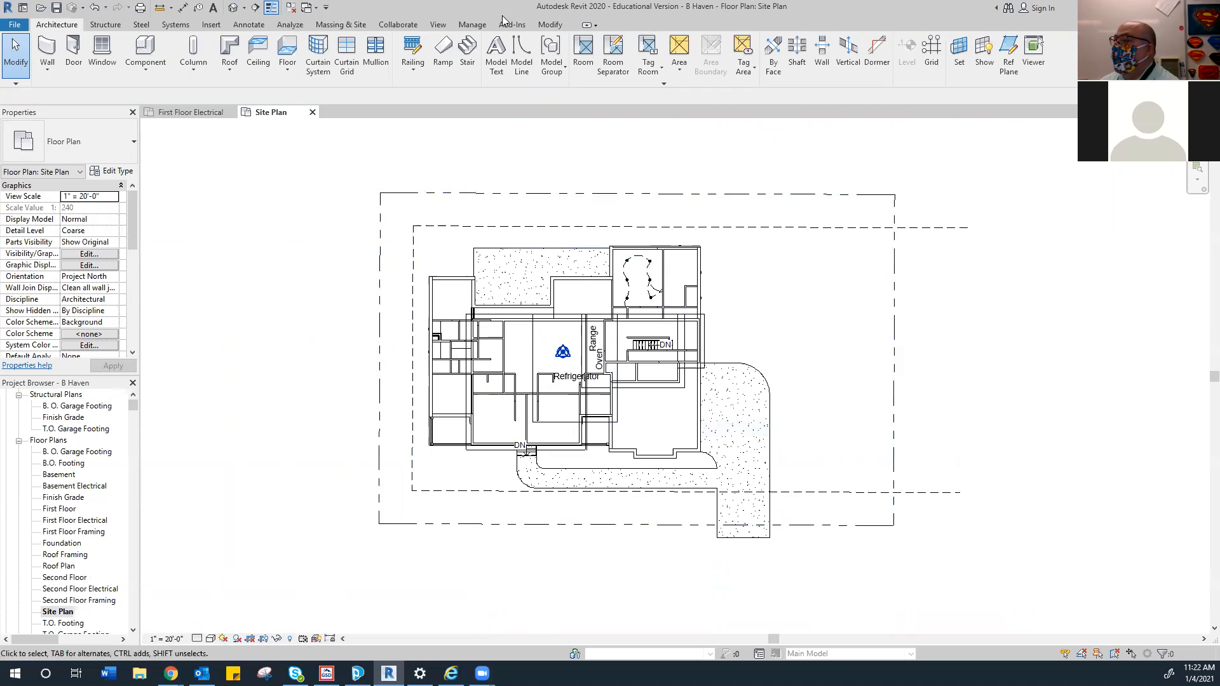
Create a toposurface from points at the site rectangle's four corners and finish it
left_click(346, 28)
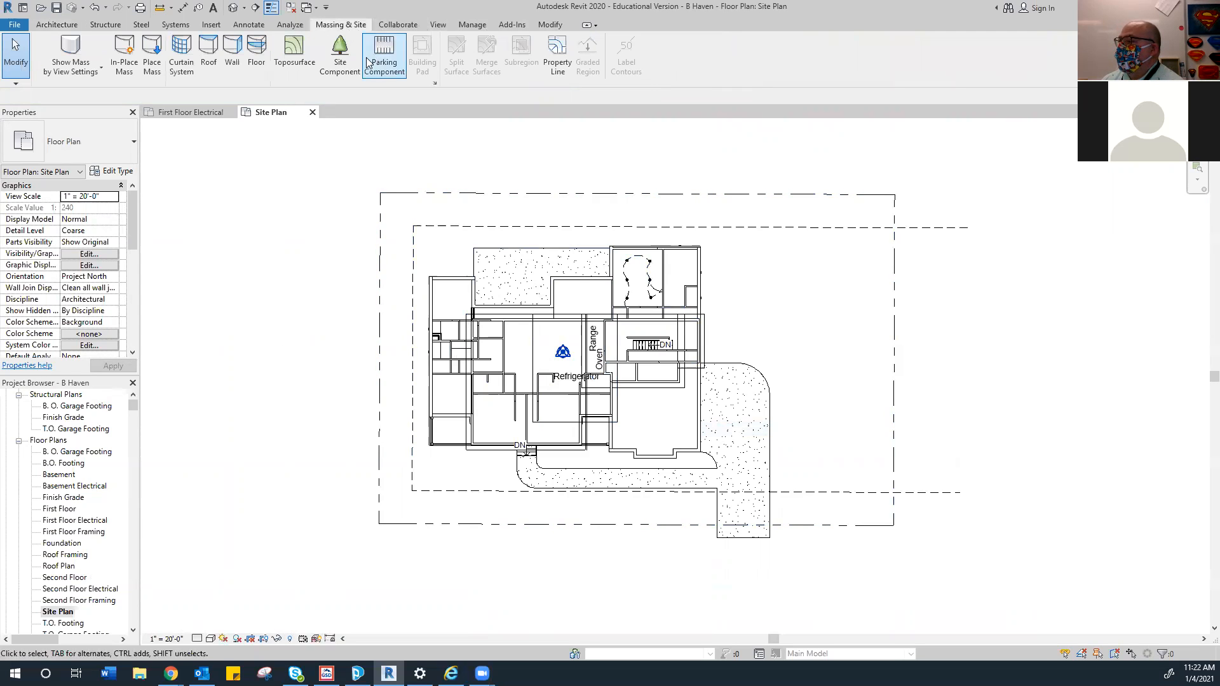
left_click(294, 52)
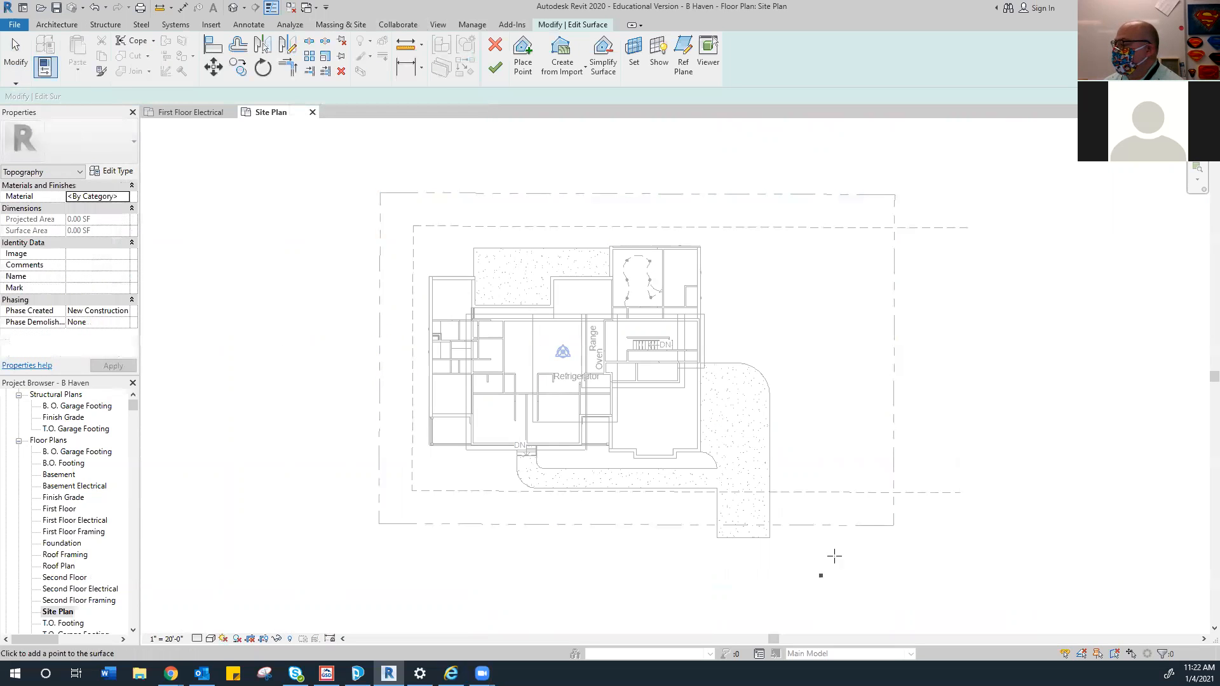
left_click(893, 525)
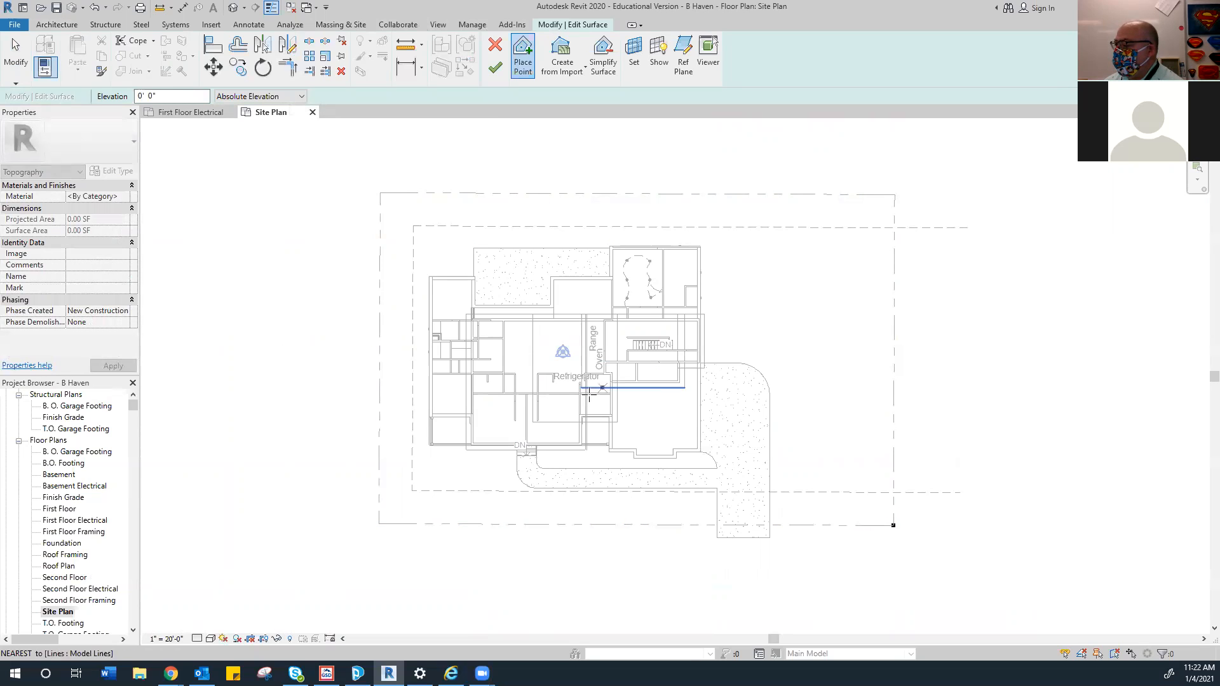
left_click(378, 524)
left_click(380, 192)
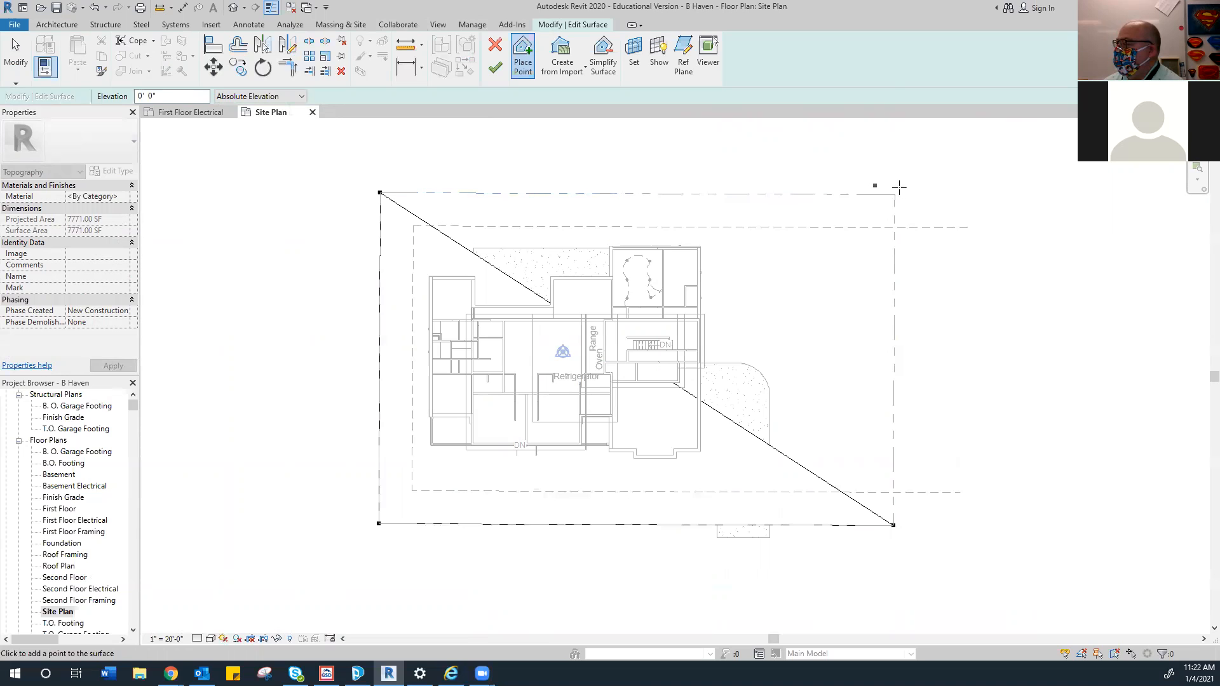
left_click(894, 195)
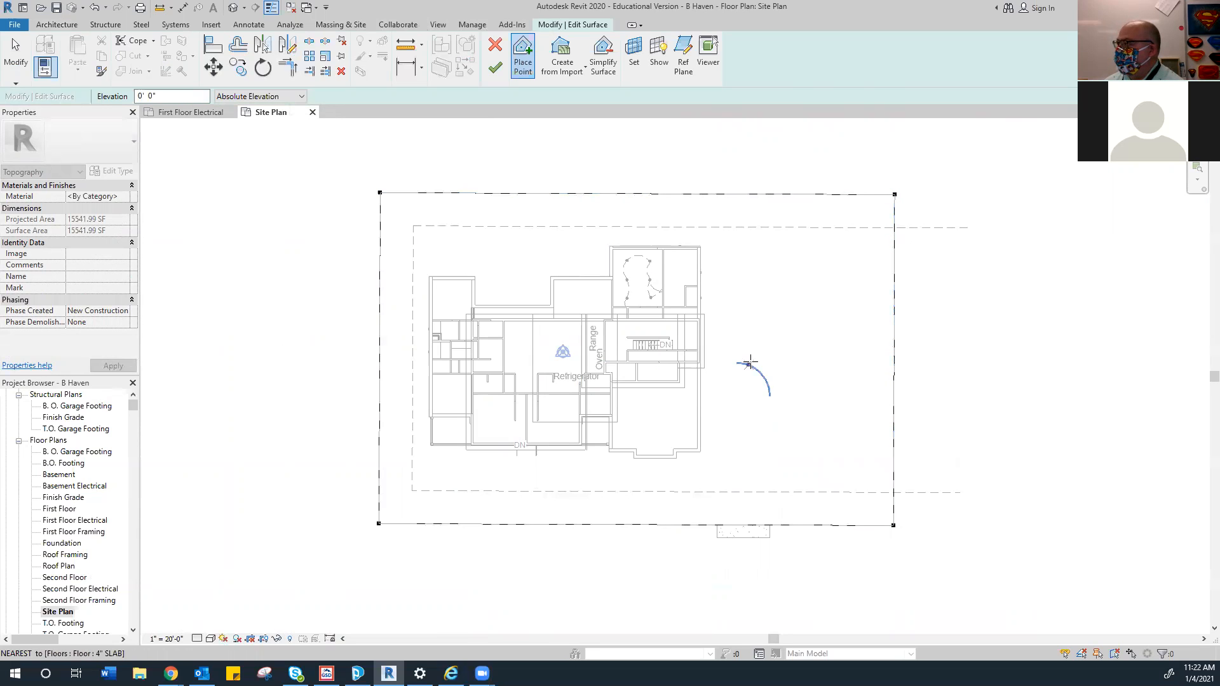
left_click(495, 67)
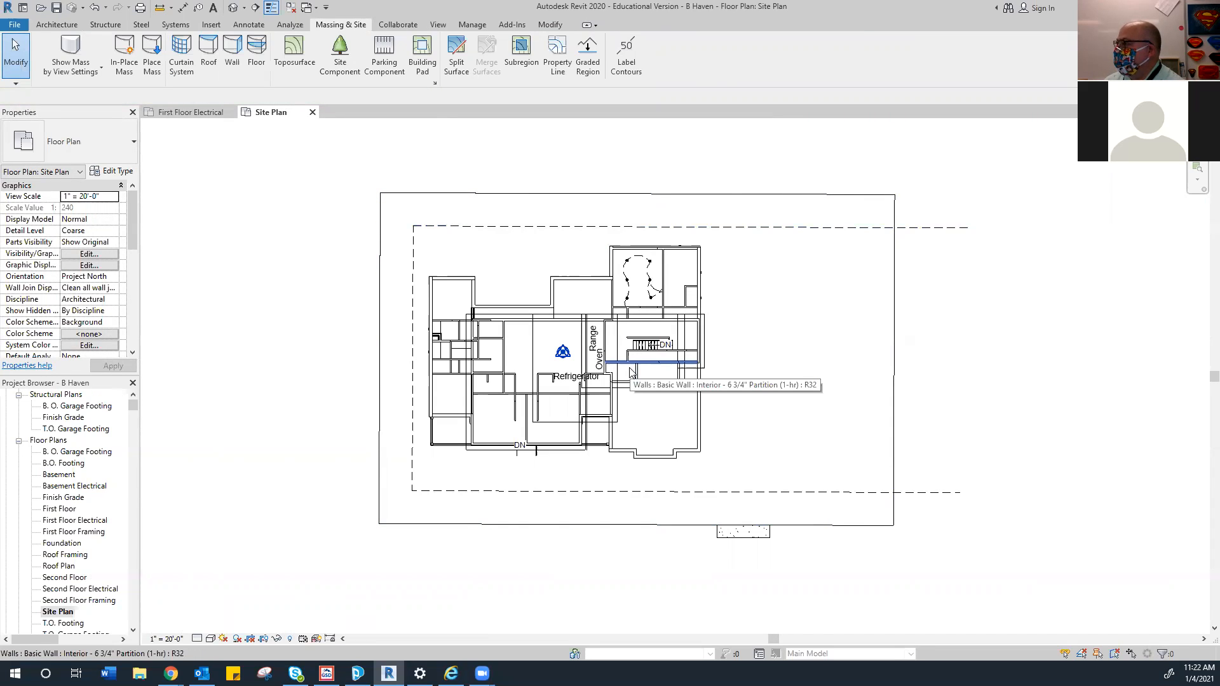
scroll(71, 562, "down", 3)
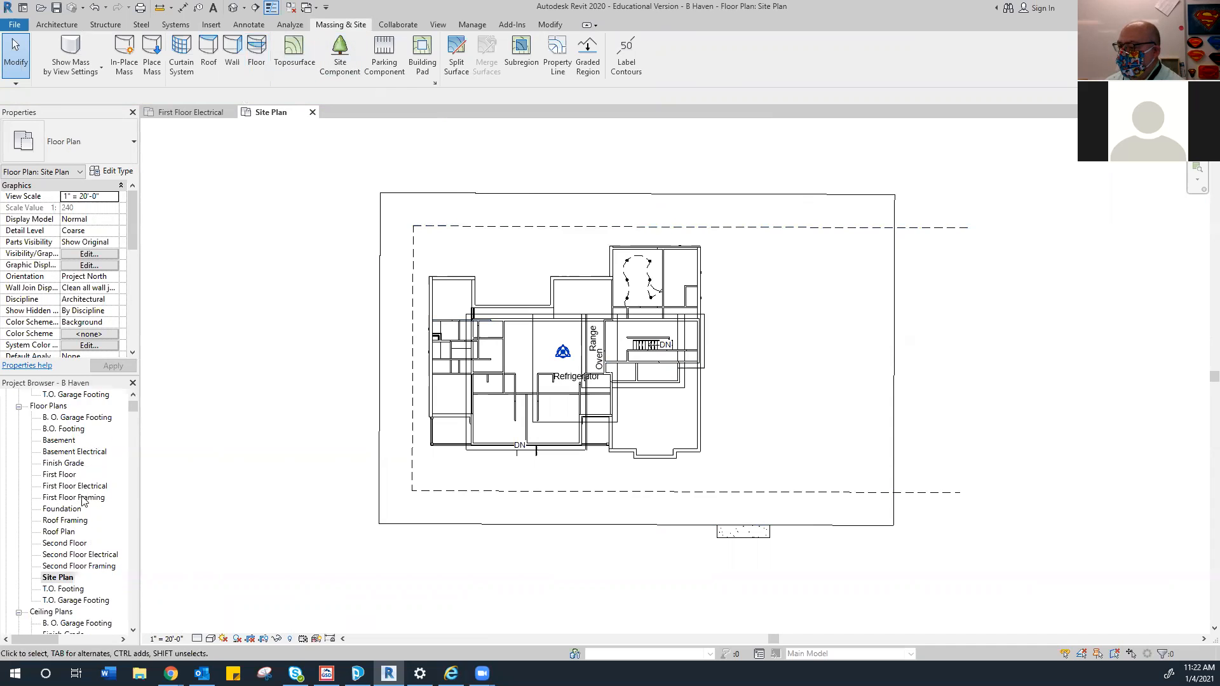
scroll(71, 562, "down", 1)
double_click(50, 599)
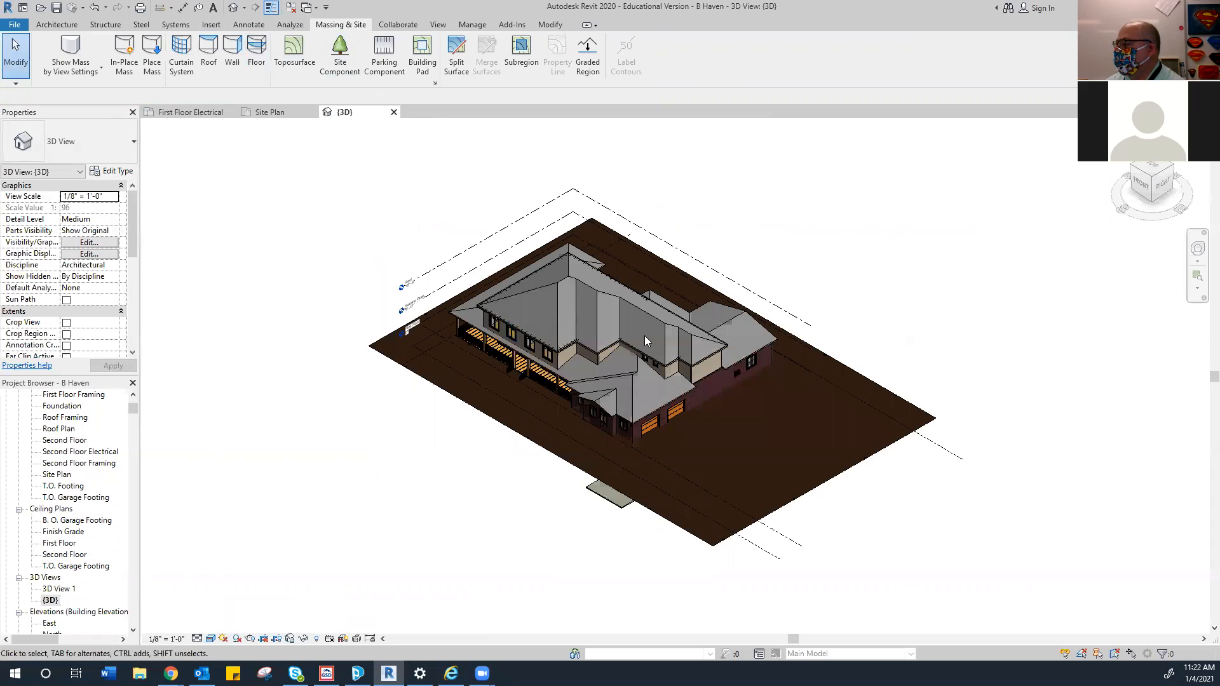
scroll(648, 443, "up", 5)
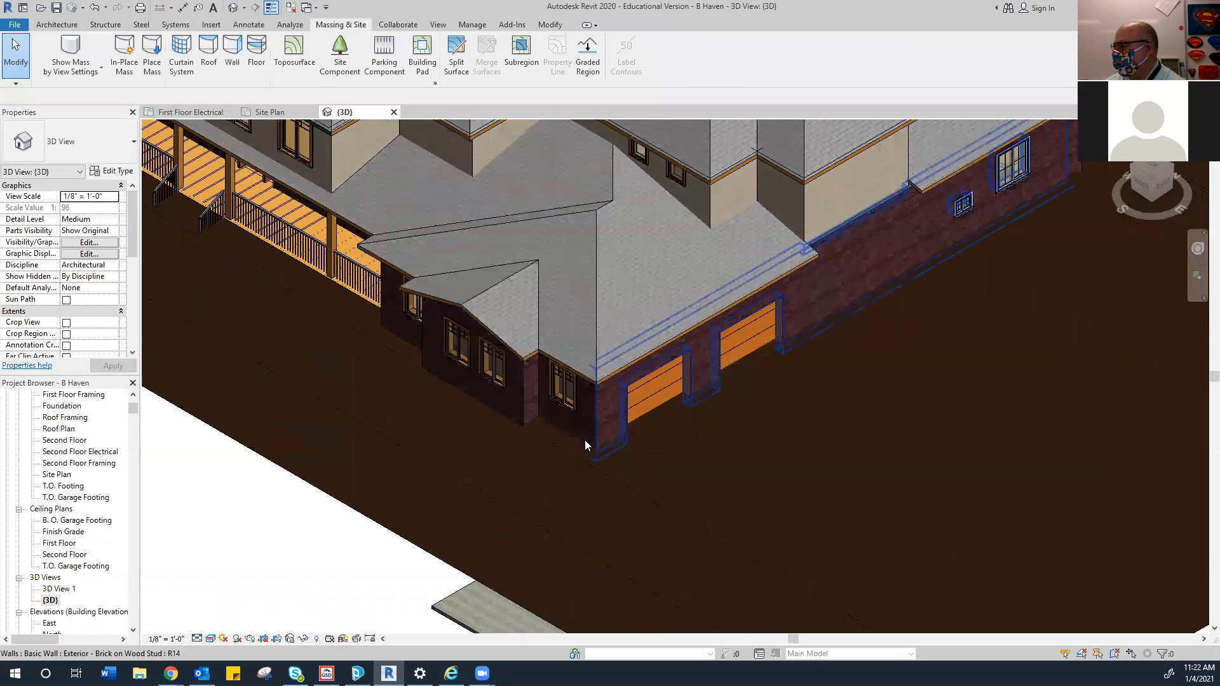
scroll(584, 442, "down", 8)
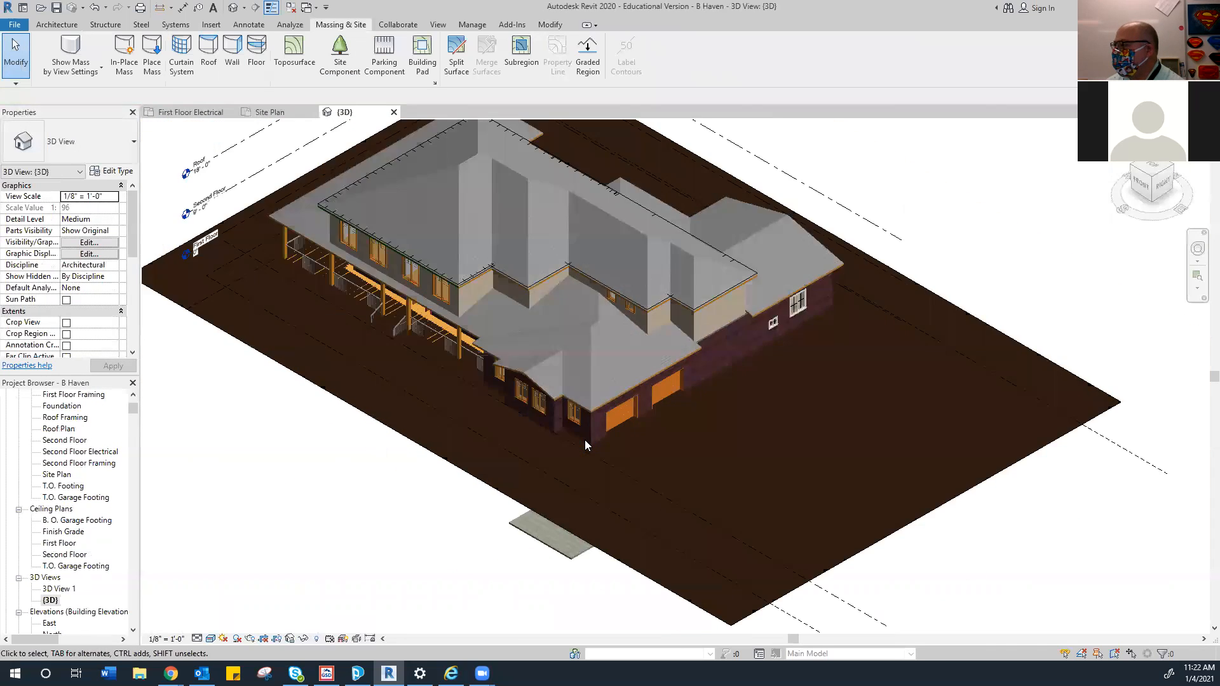
left_click(273, 111)
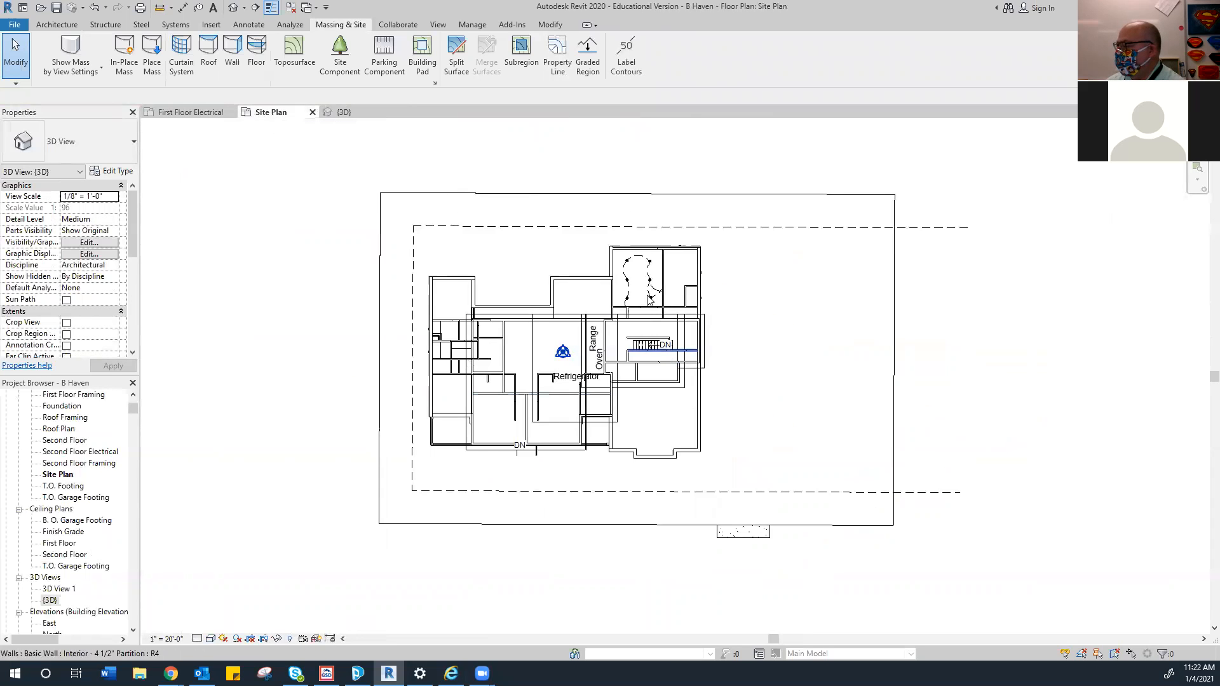
scroll(506, 450, "up", 4)
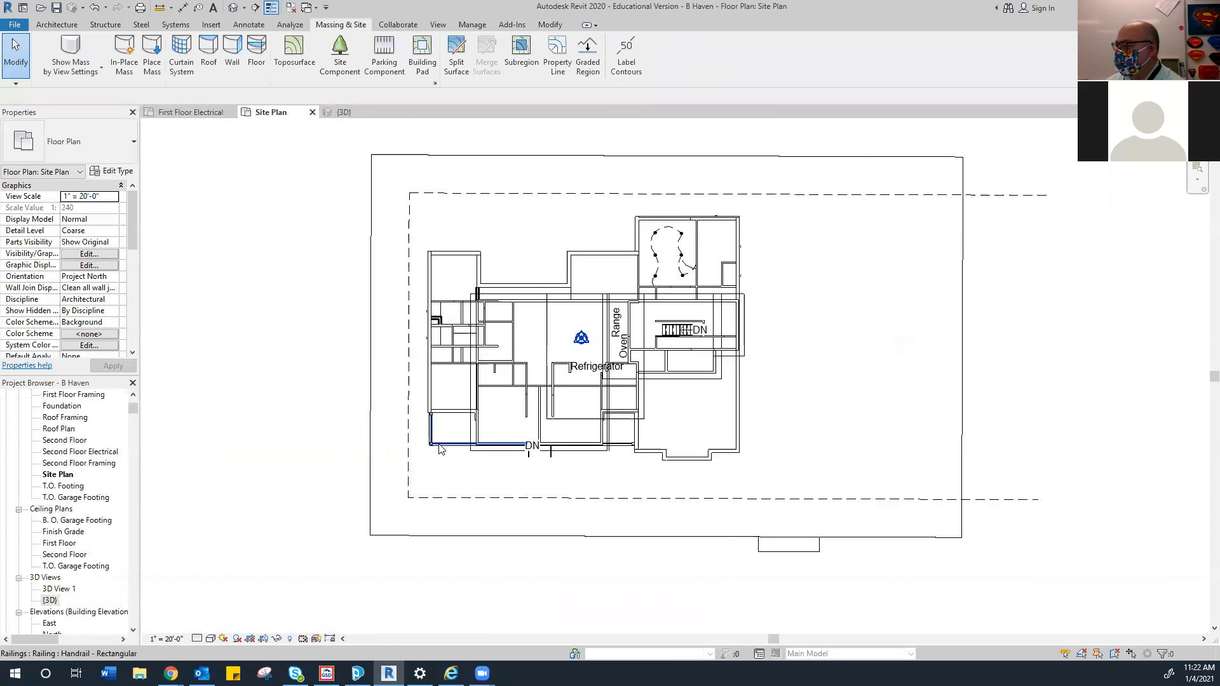
scroll(502, 377, "down", 1)
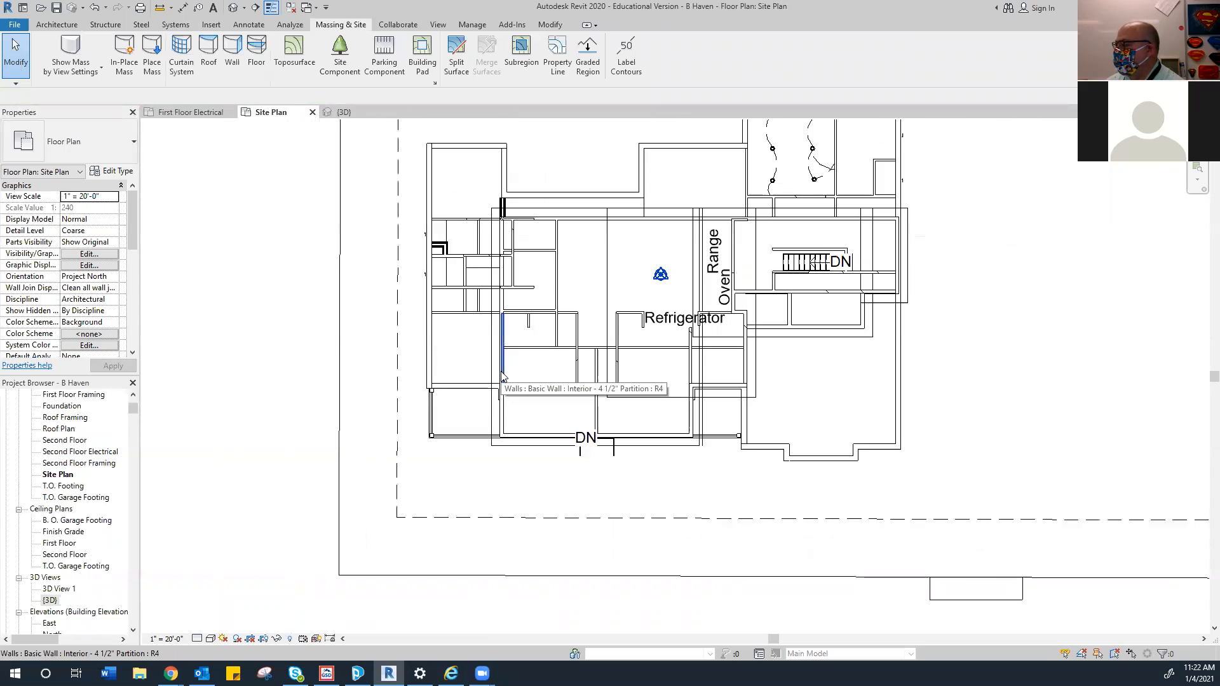
scroll(525, 378, "down", 1)
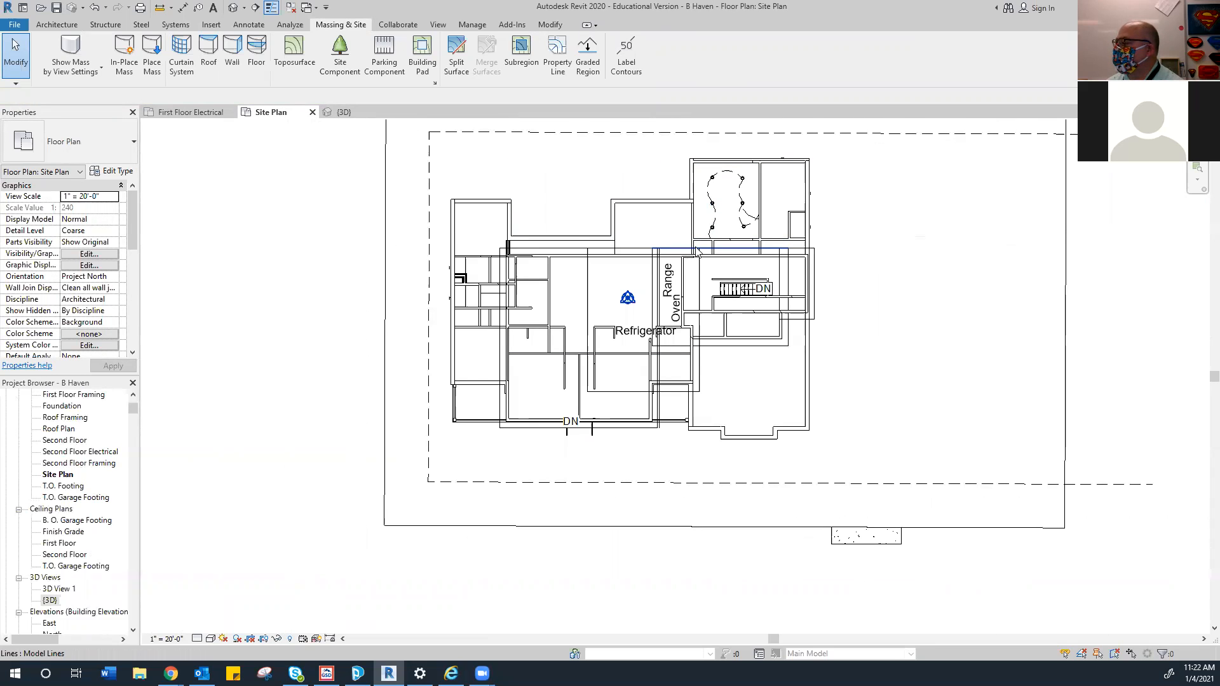
Start a building pad and pick six of the house's top walls as boundary lines
left_click(421, 52)
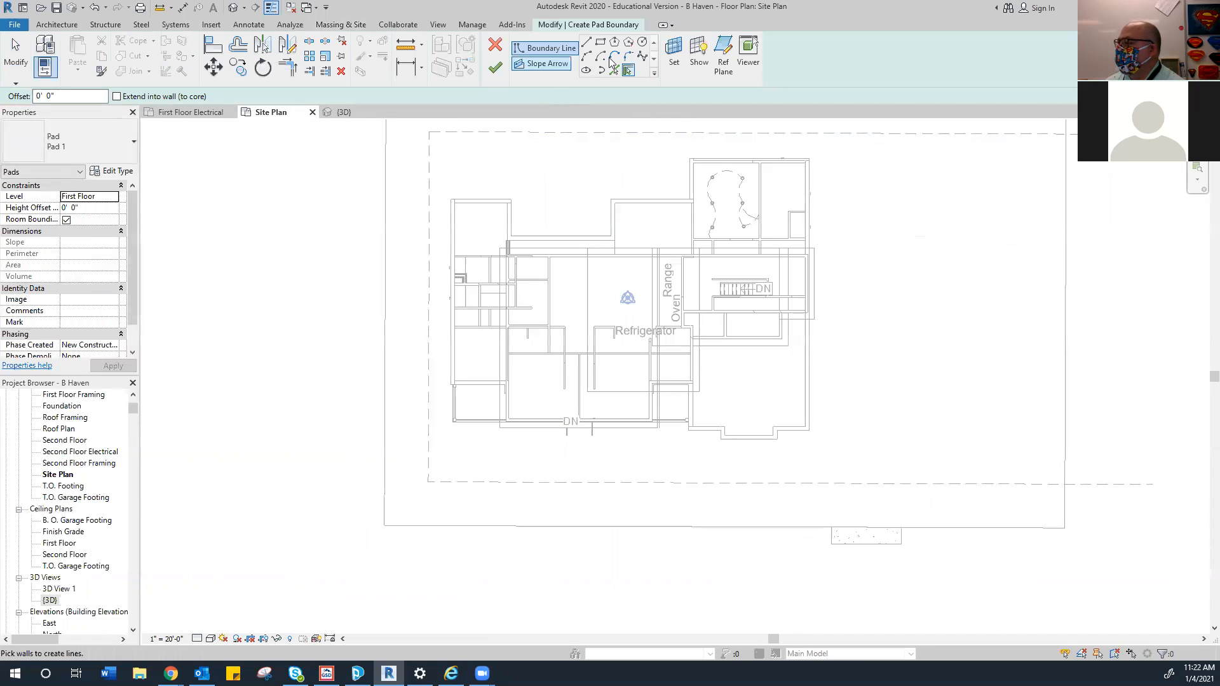
left_click(486, 198)
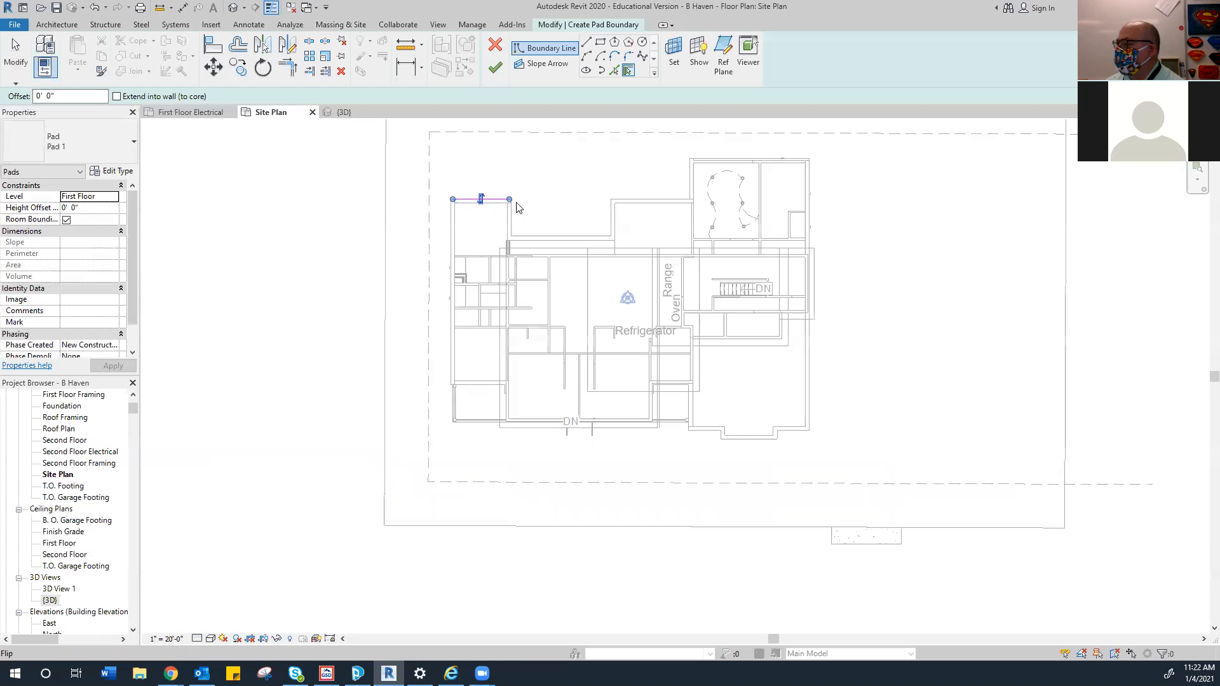
left_click(512, 219)
left_click(575, 232)
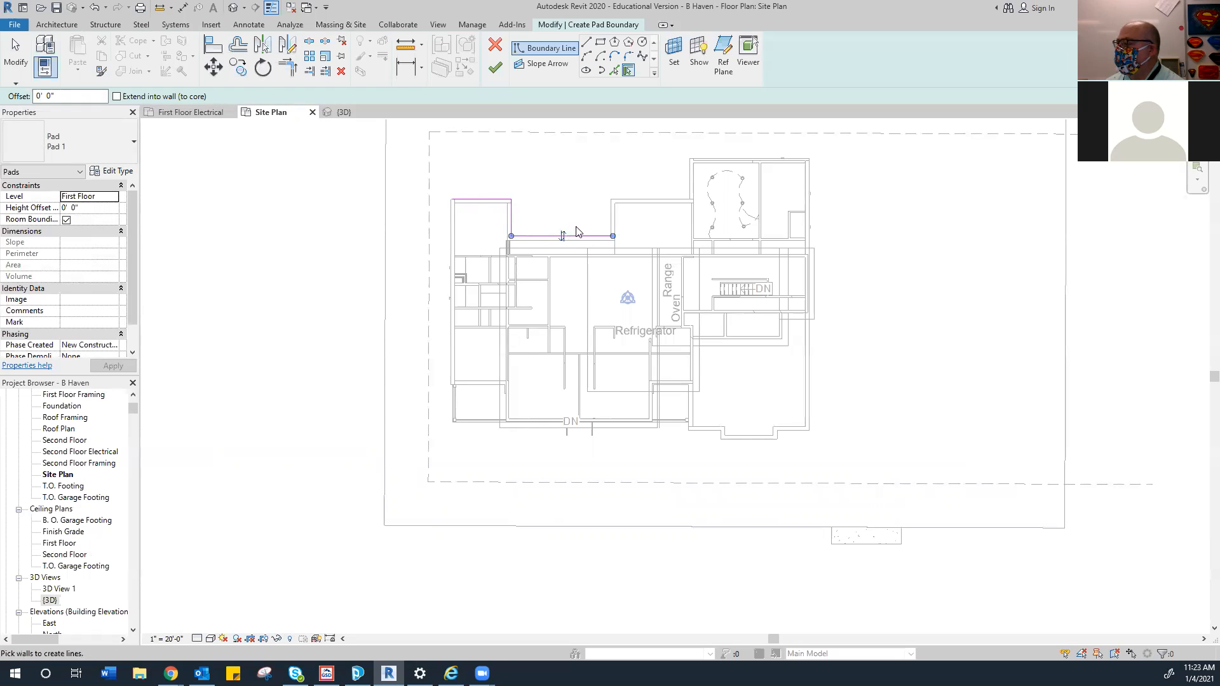
left_click(610, 220)
left_click(640, 201)
left_click(686, 184)
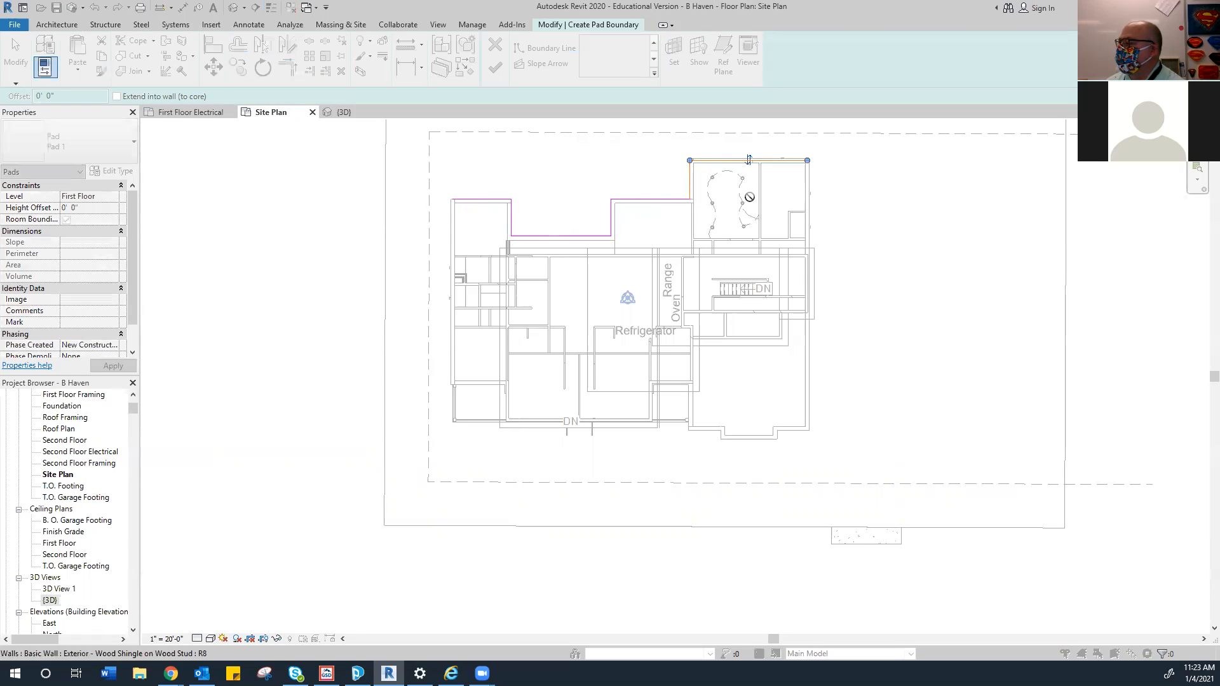
scroll(749, 159, "up", 5)
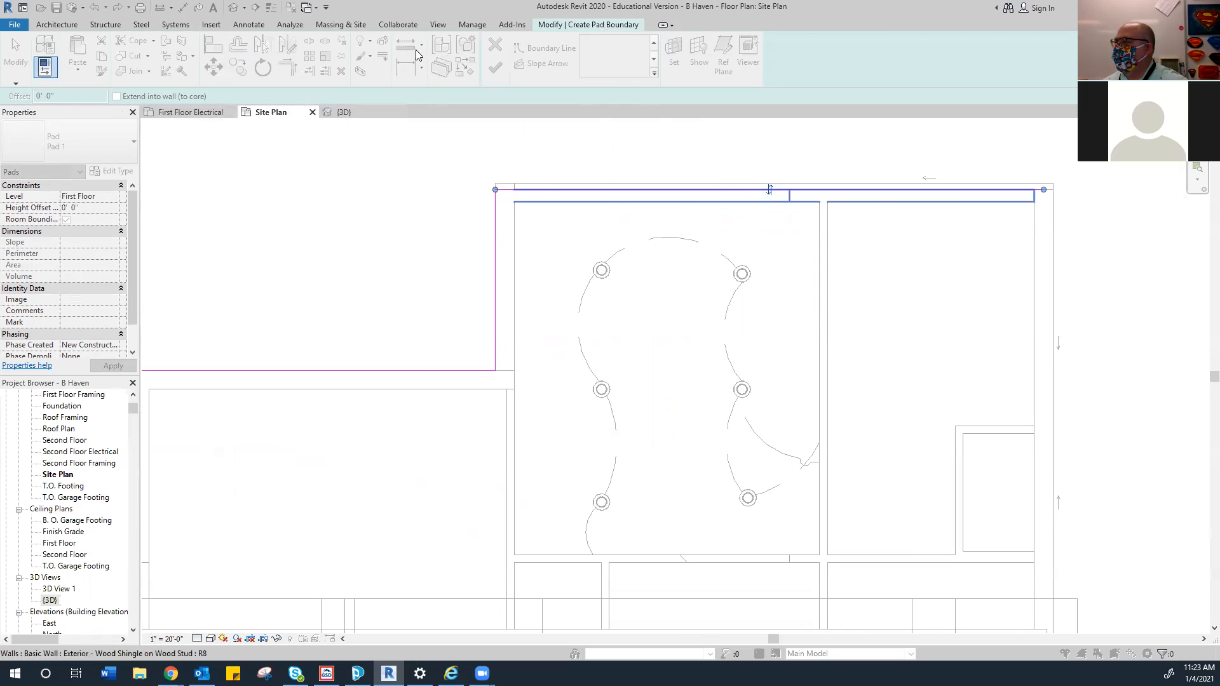
Cycle the ribbon minimize states, then close the Site Plan and First Floor Electrical views
left_click(330, 26)
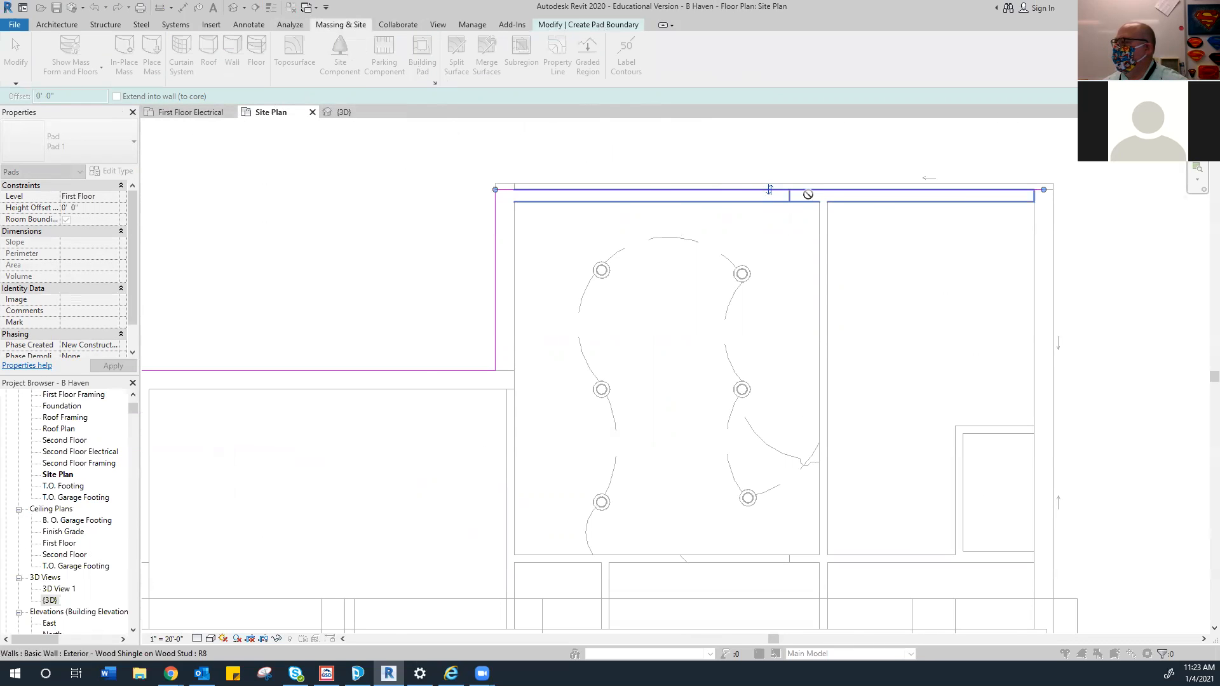
scroll(625, 261, "down", 2)
scroll(627, 278, "down", 2)
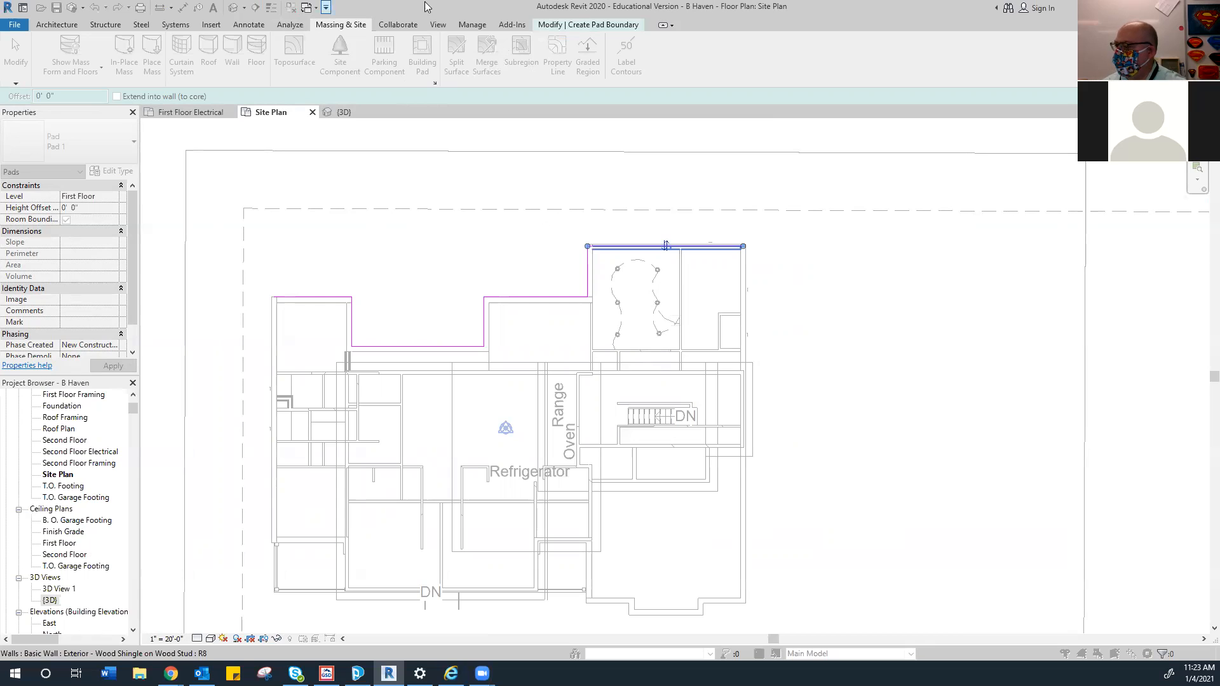
left_click(604, 27)
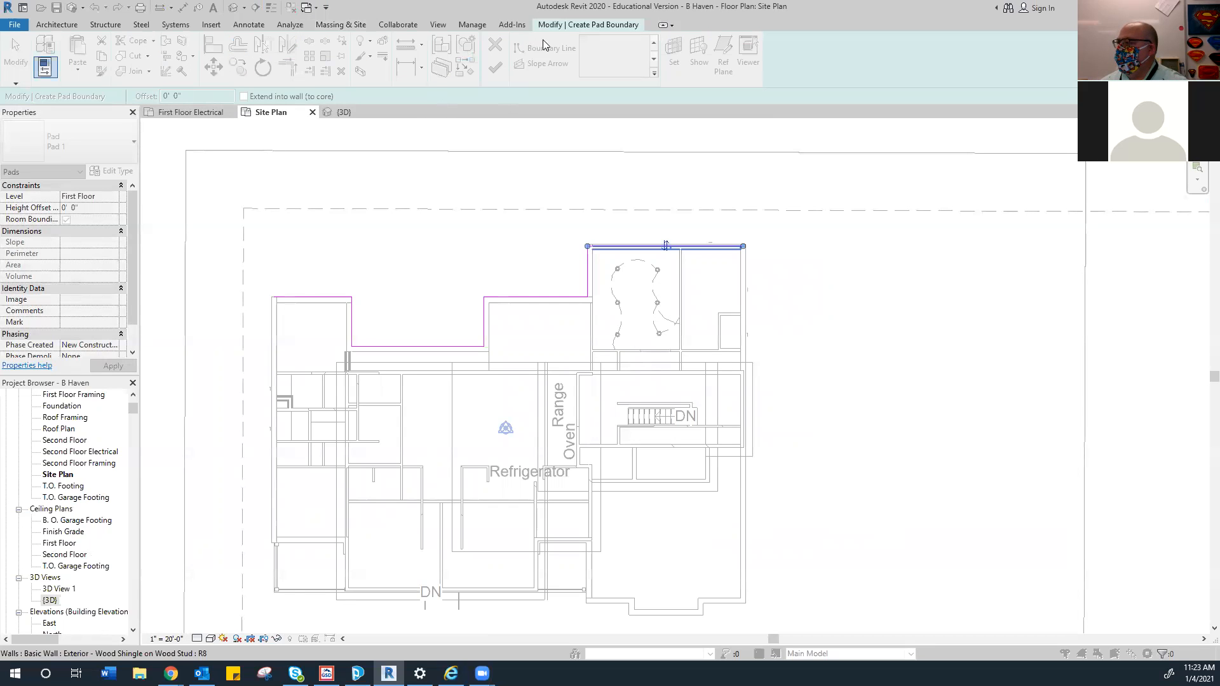
double_click(596, 24)
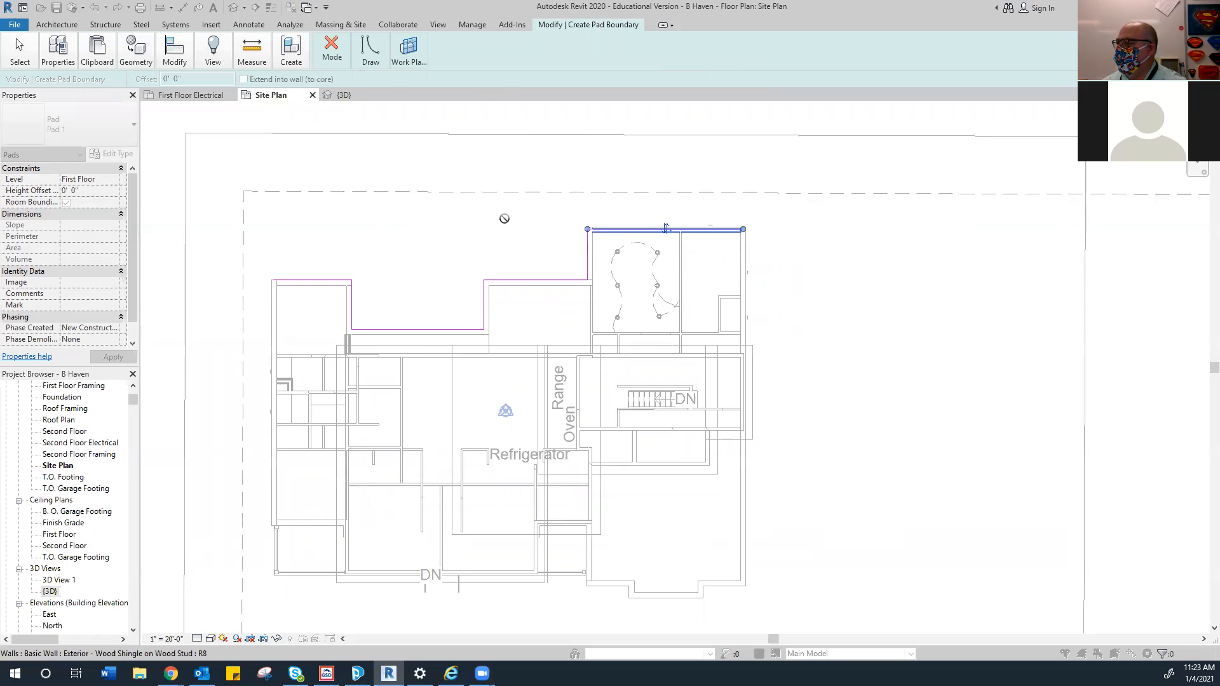
mouse_move(374, 62)
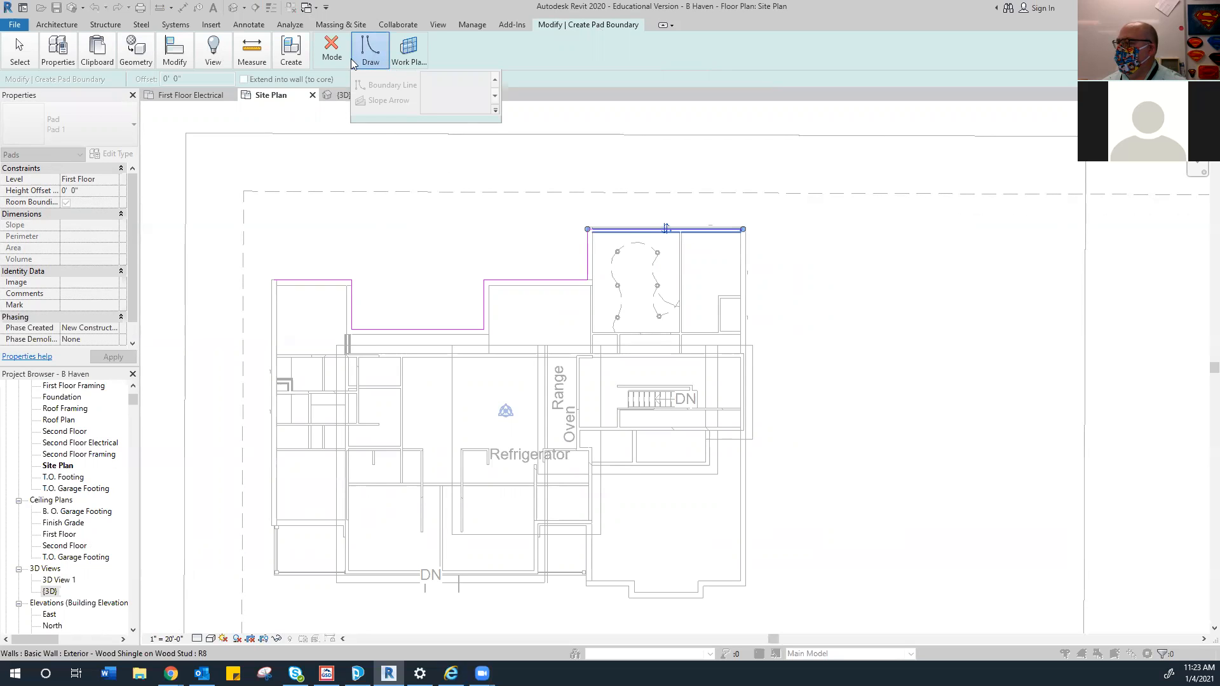
left_click(662, 25)
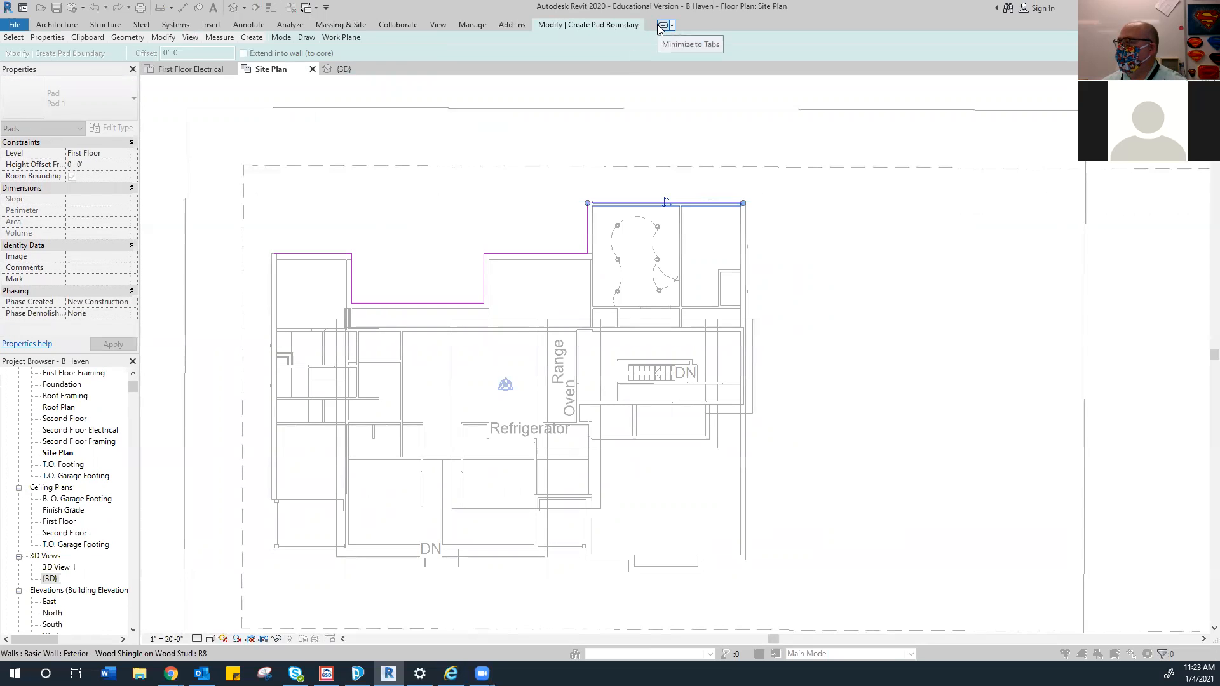
left_click(661, 25)
left_click(662, 26)
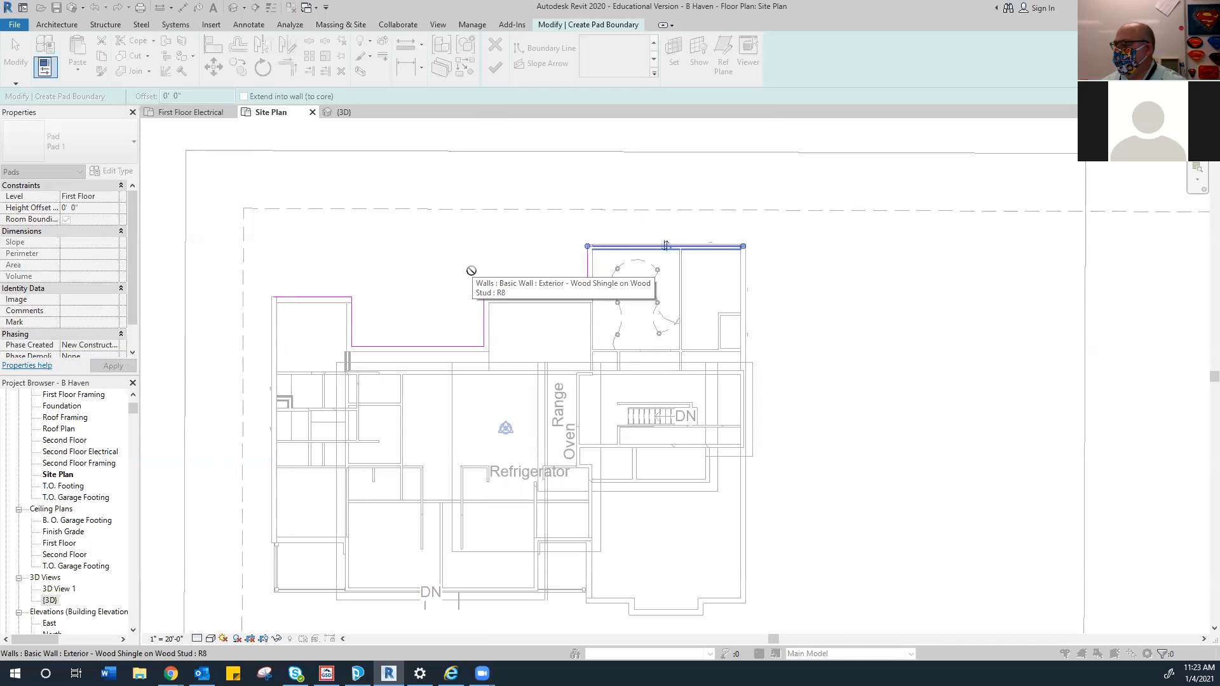
left_click(312, 113)
left_click(231, 113)
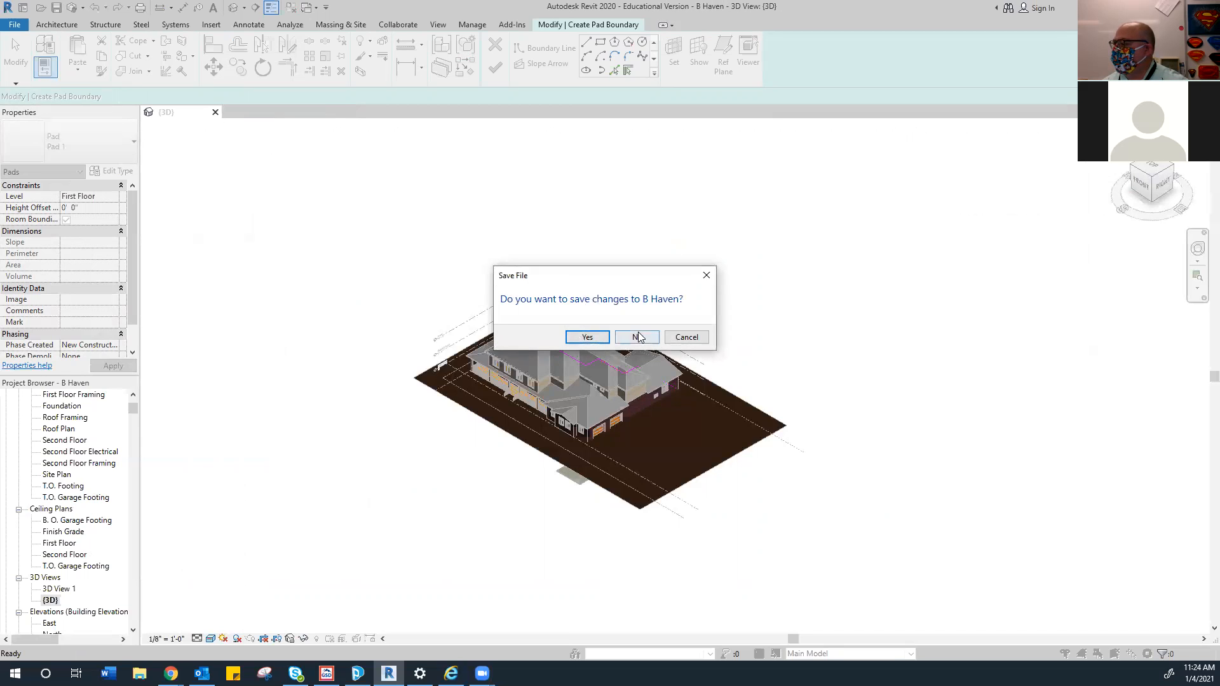
Close the project without saving, reopen B Haven and open its Site Plan view
left_click(637, 336)
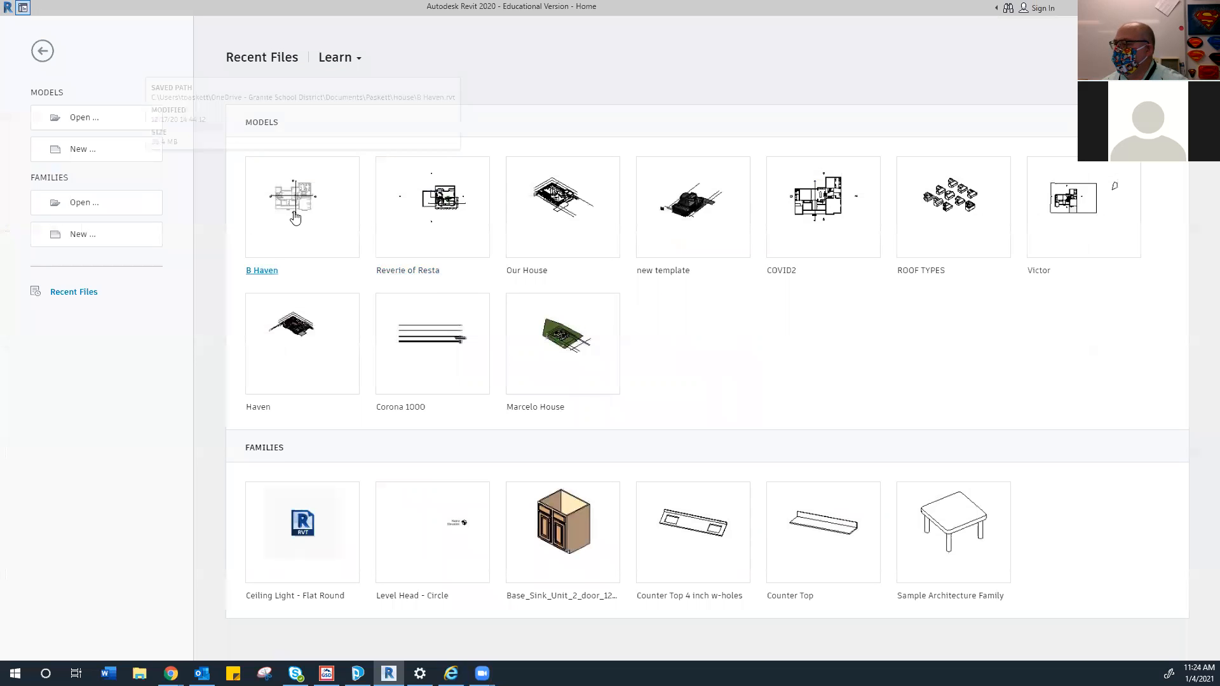
left_click(297, 211)
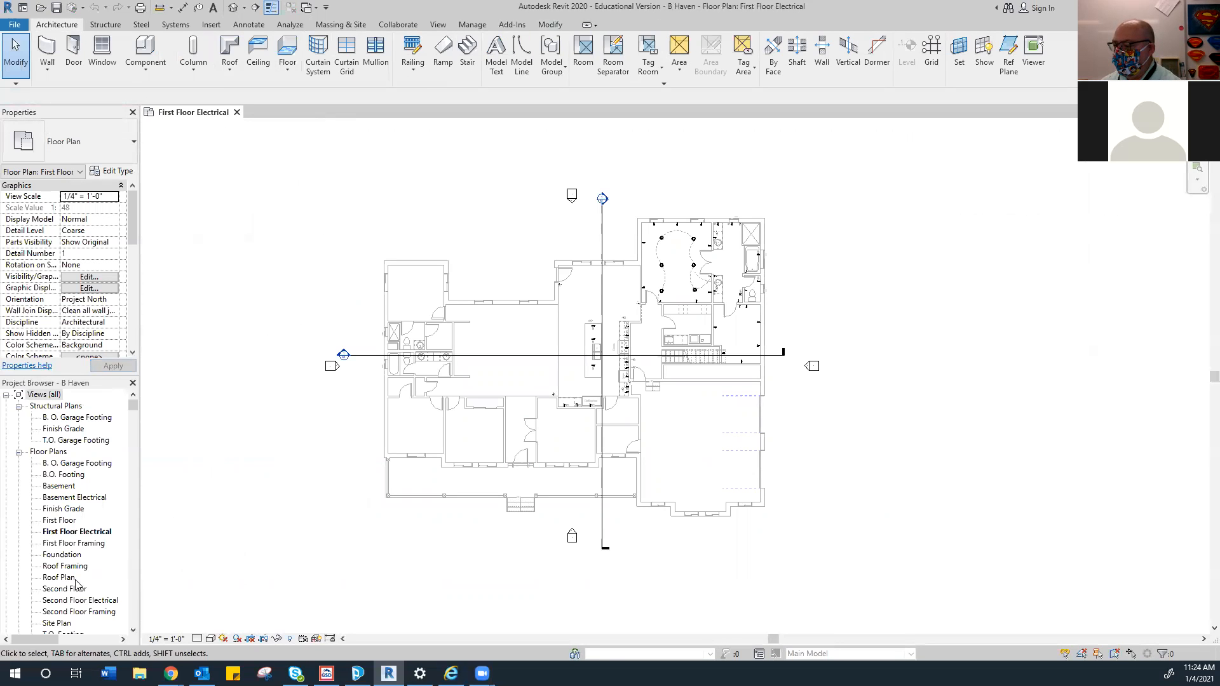
double_click(57, 622)
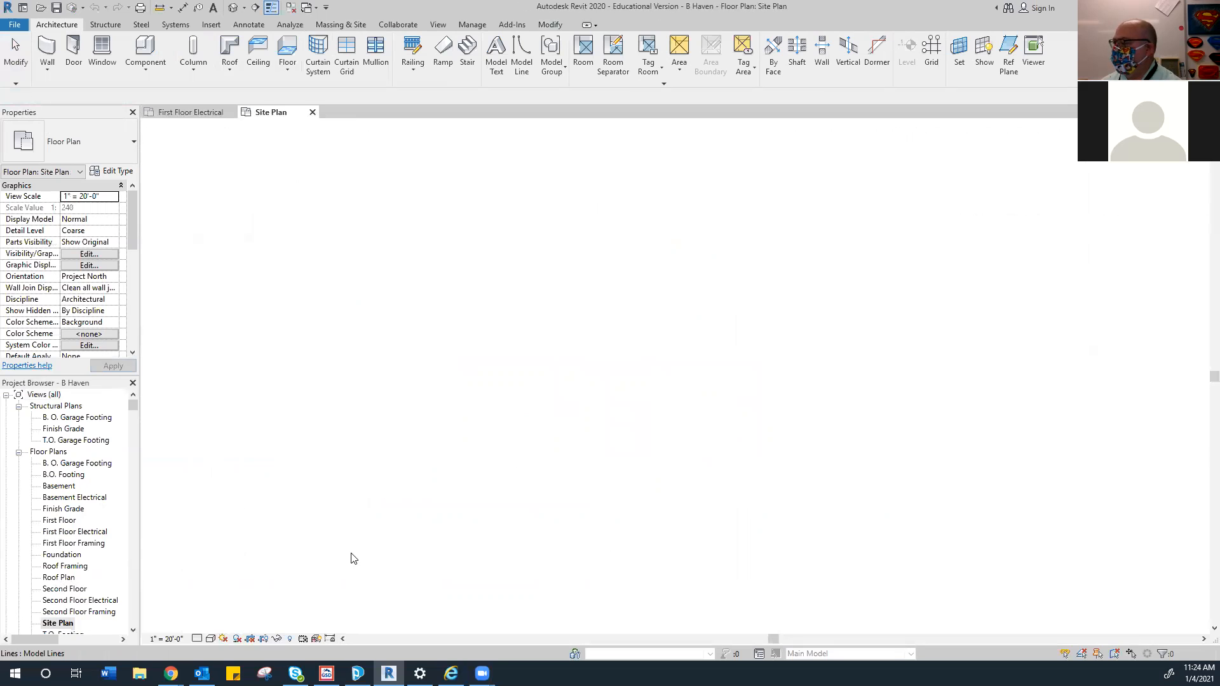
scroll(494, 269, "down", 2)
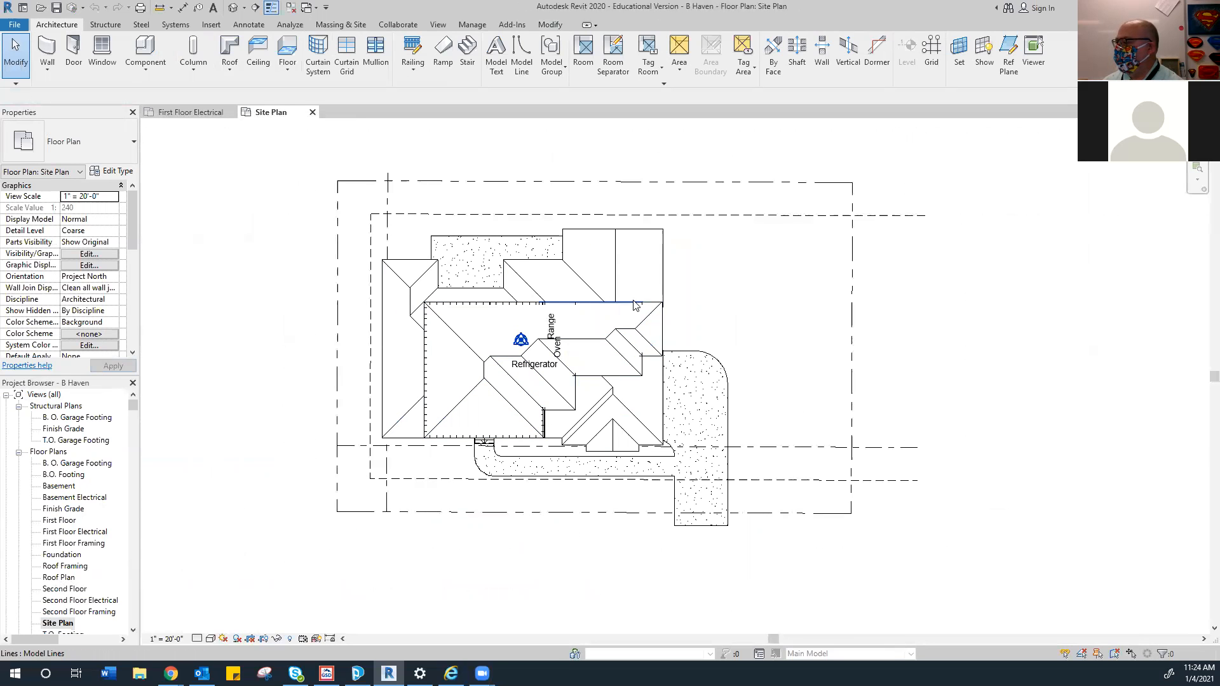
Hide the Roofs category in the Site Plan view
left_click(667, 264)
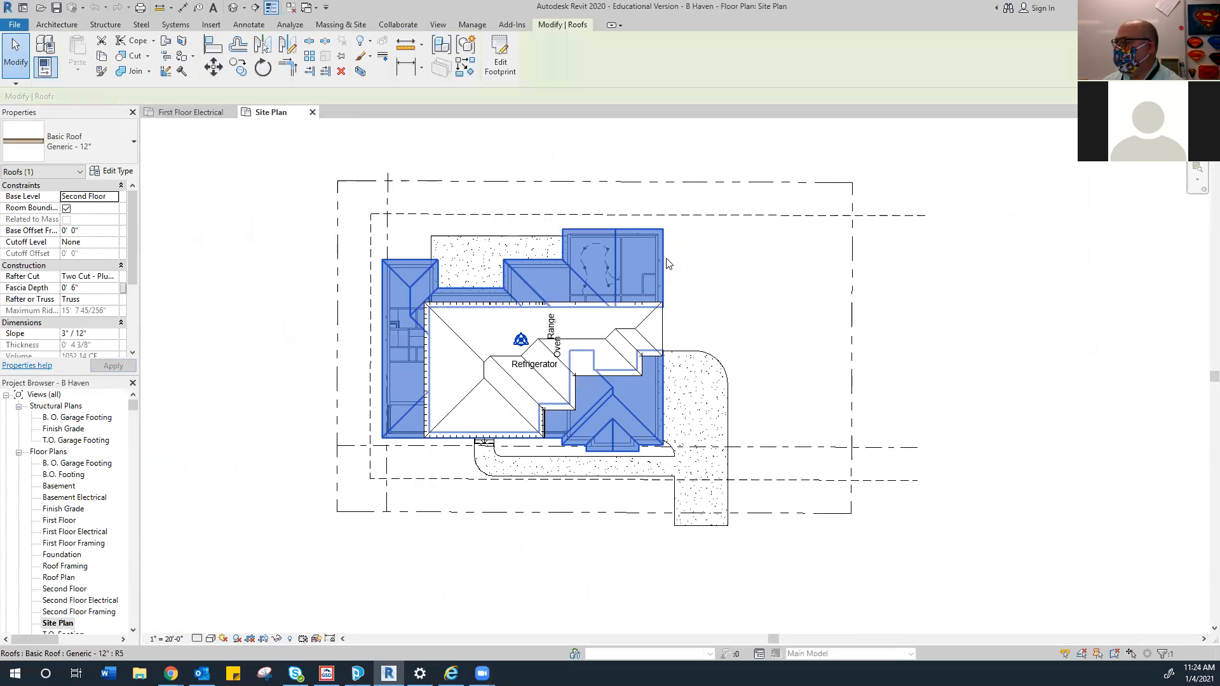
right_click(667, 263)
mouse_move(763, 318)
left_click(845, 335)
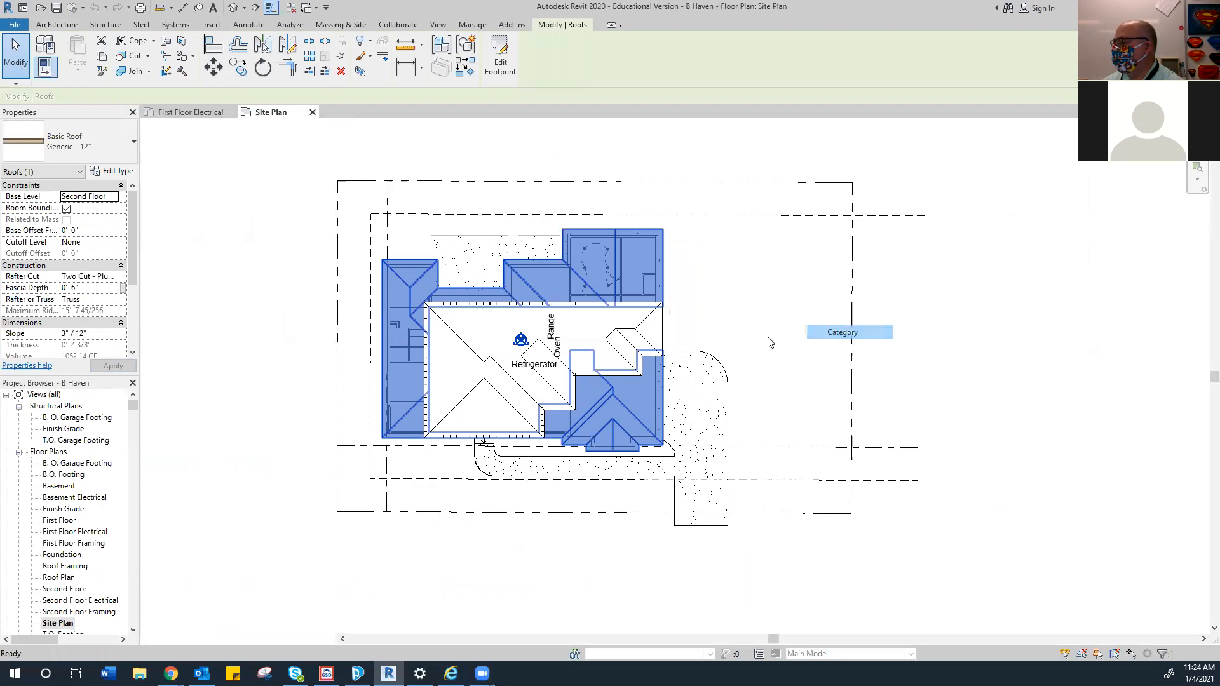
Hide the centre lines' category in the Site Plan view
right_click(500, 332)
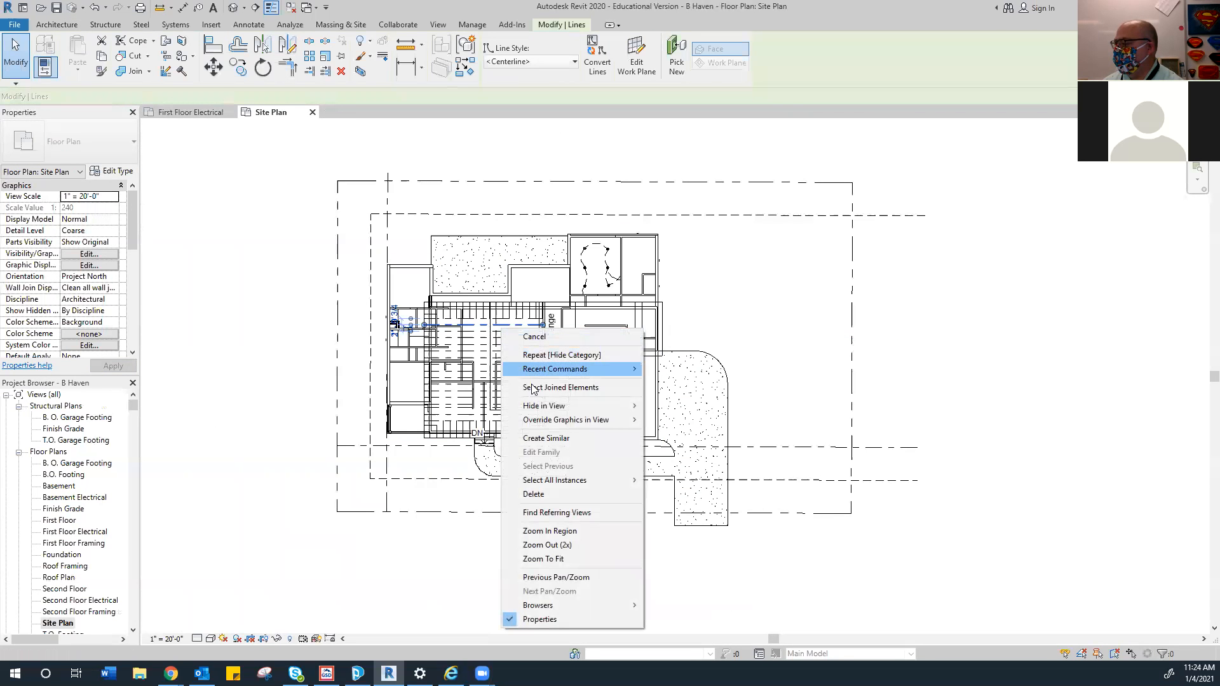
mouse_move(597, 405)
left_click(678, 420)
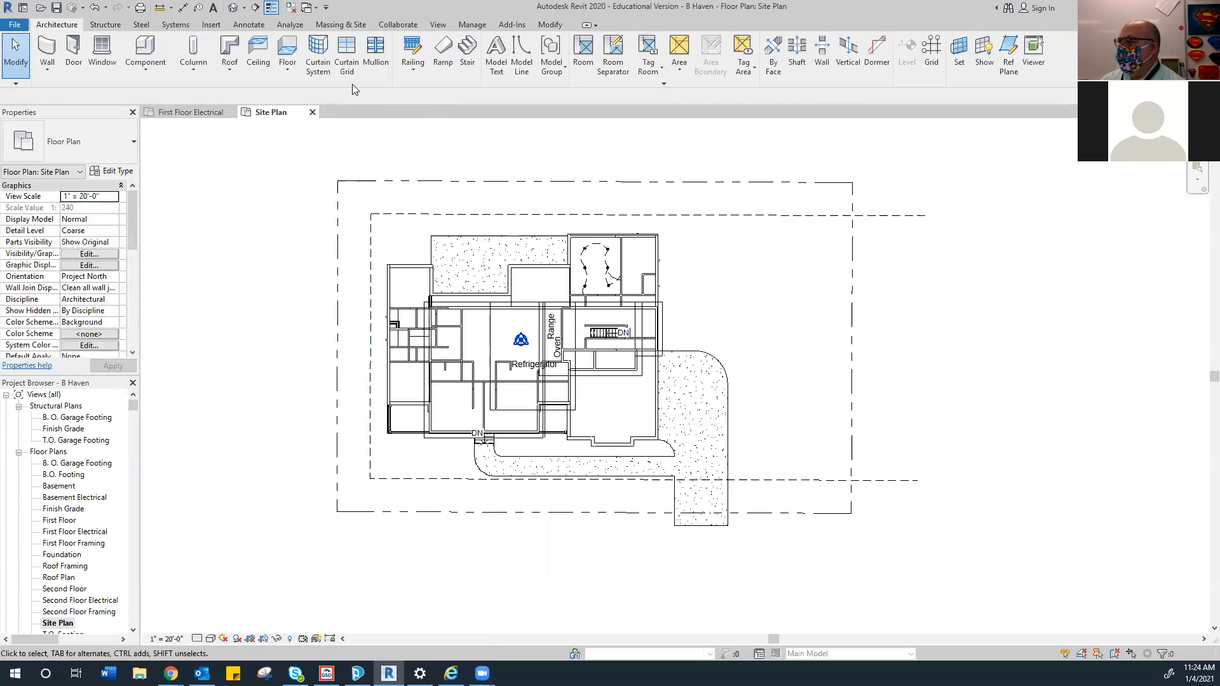
left_click(333, 27)
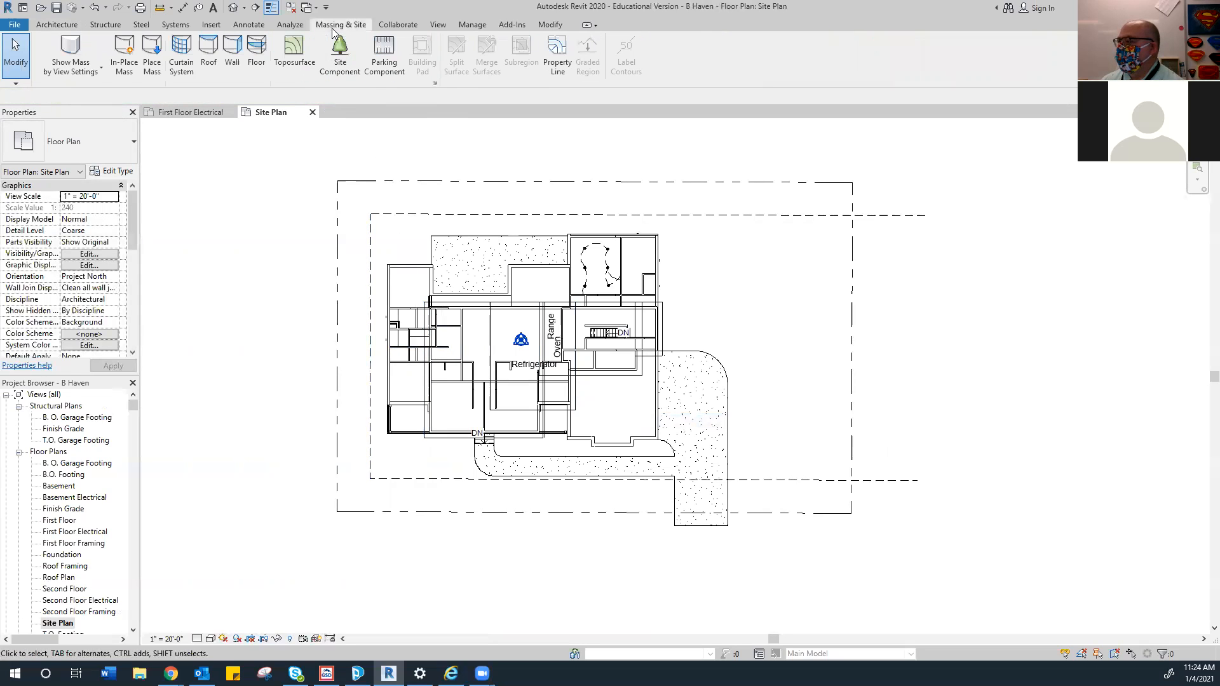
Place toposurface points at the top-left, bottom-right and bottom-left property corners, then finish the surface
left_click(282, 54)
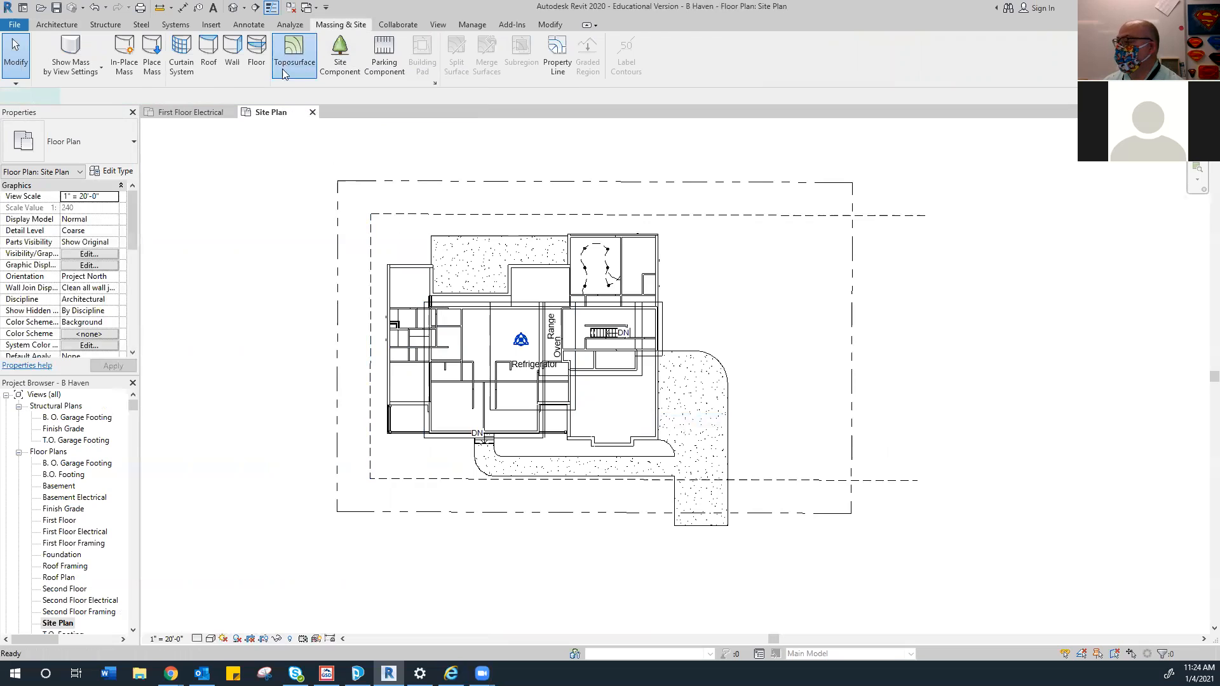
left_click(338, 180)
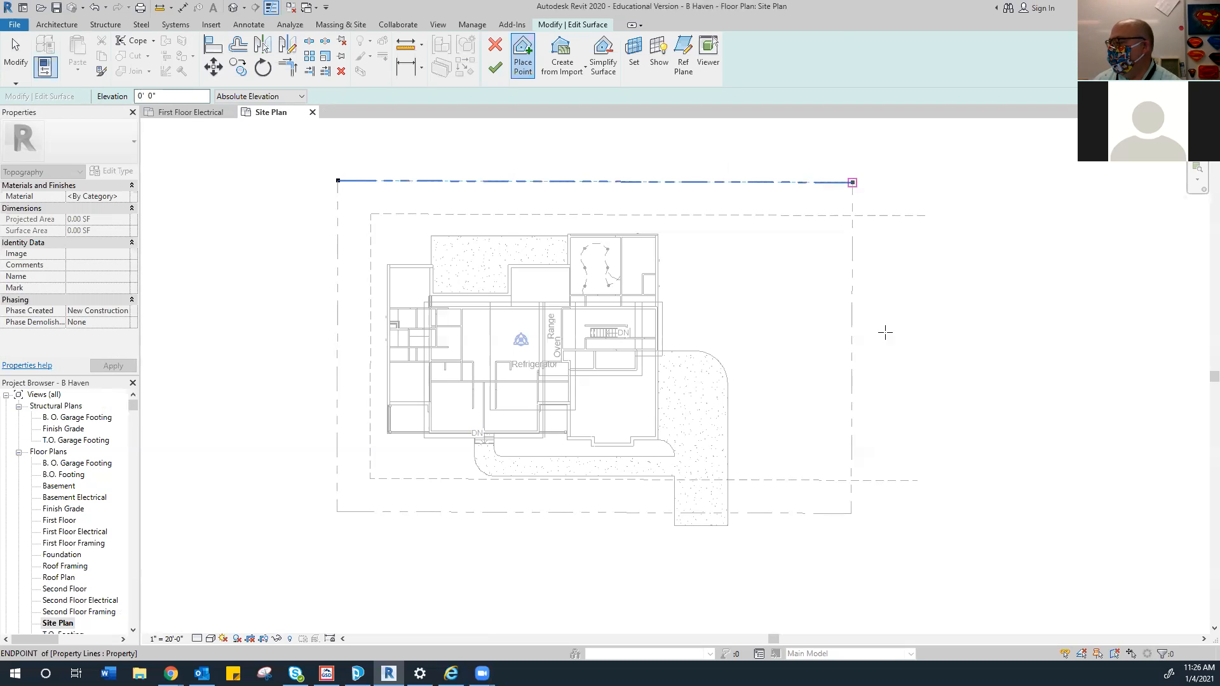
left_click(850, 513)
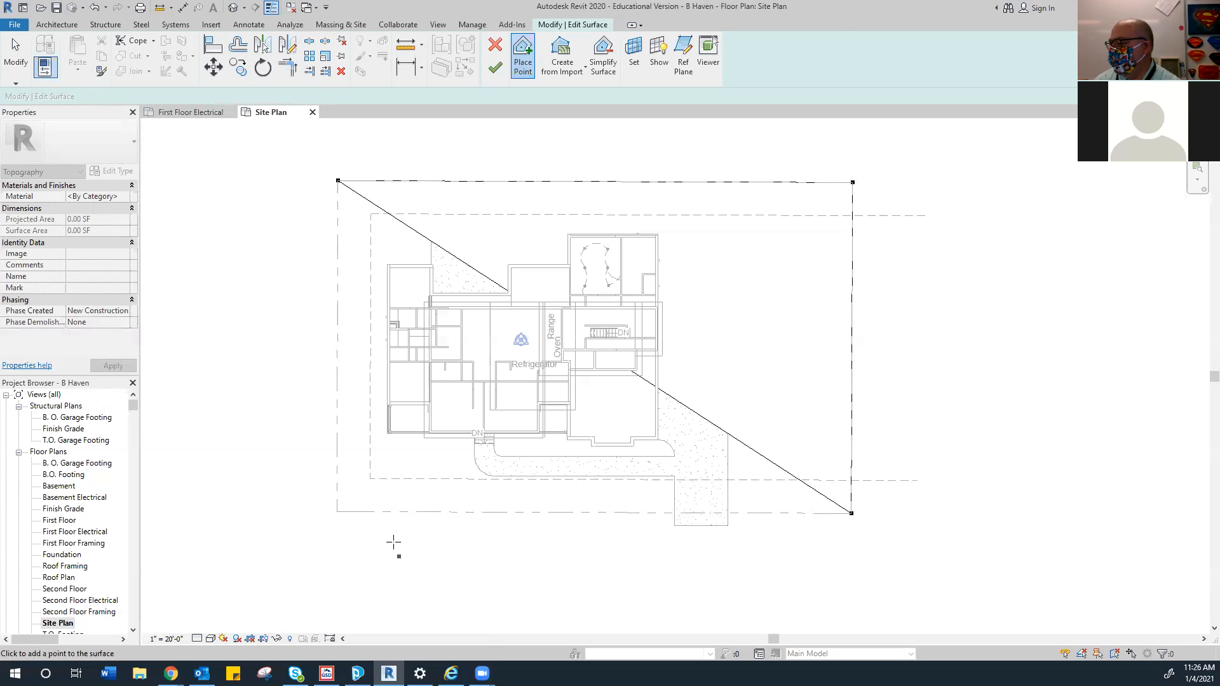
left_click(269, 517)
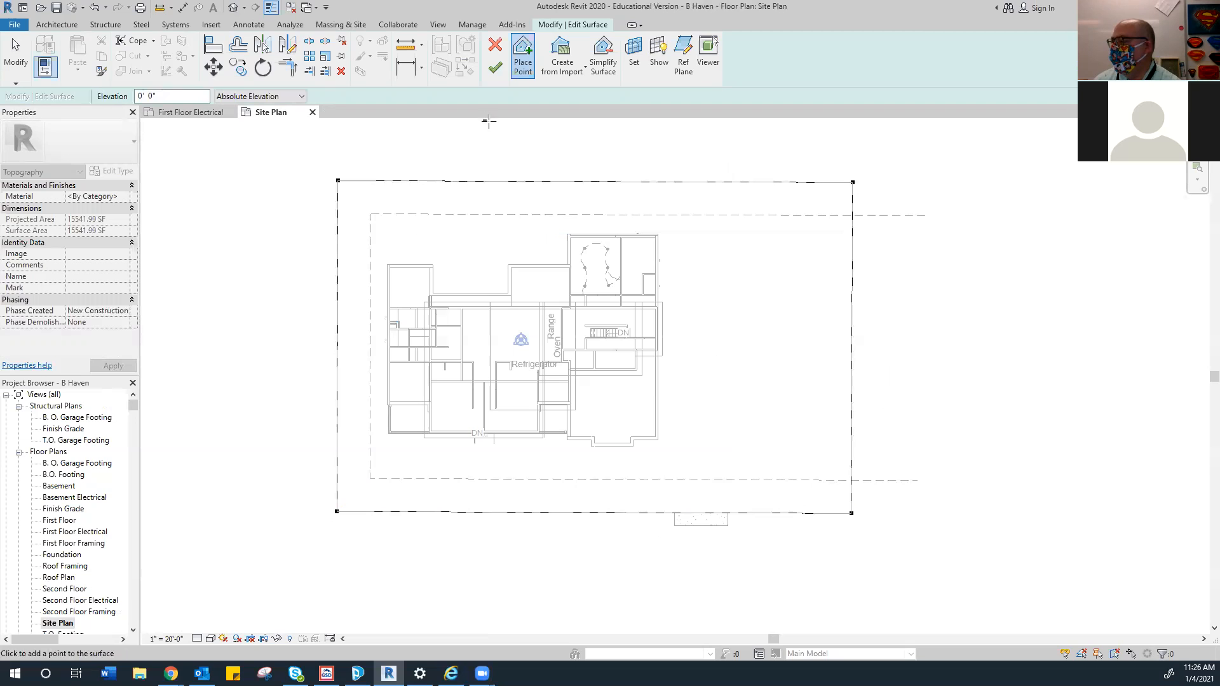
left_click(492, 75)
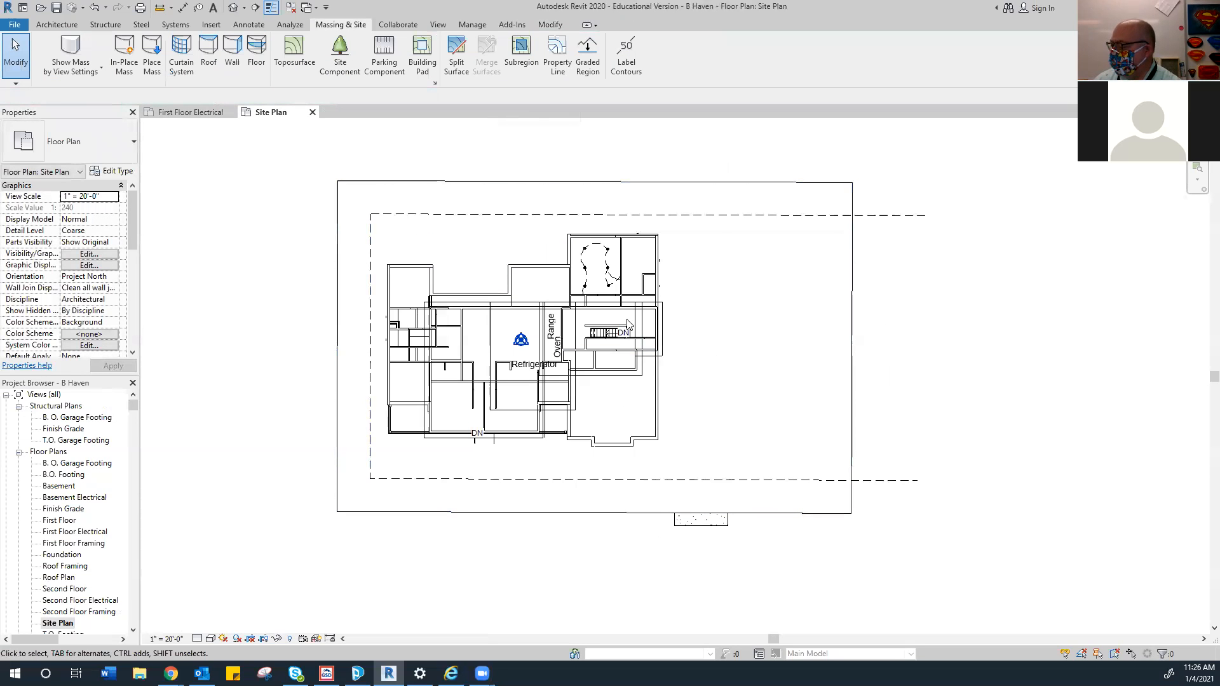
Open the South elevation view and frame the house
scroll(53, 574, "down", 2)
scroll(53, 573, "down", 6)
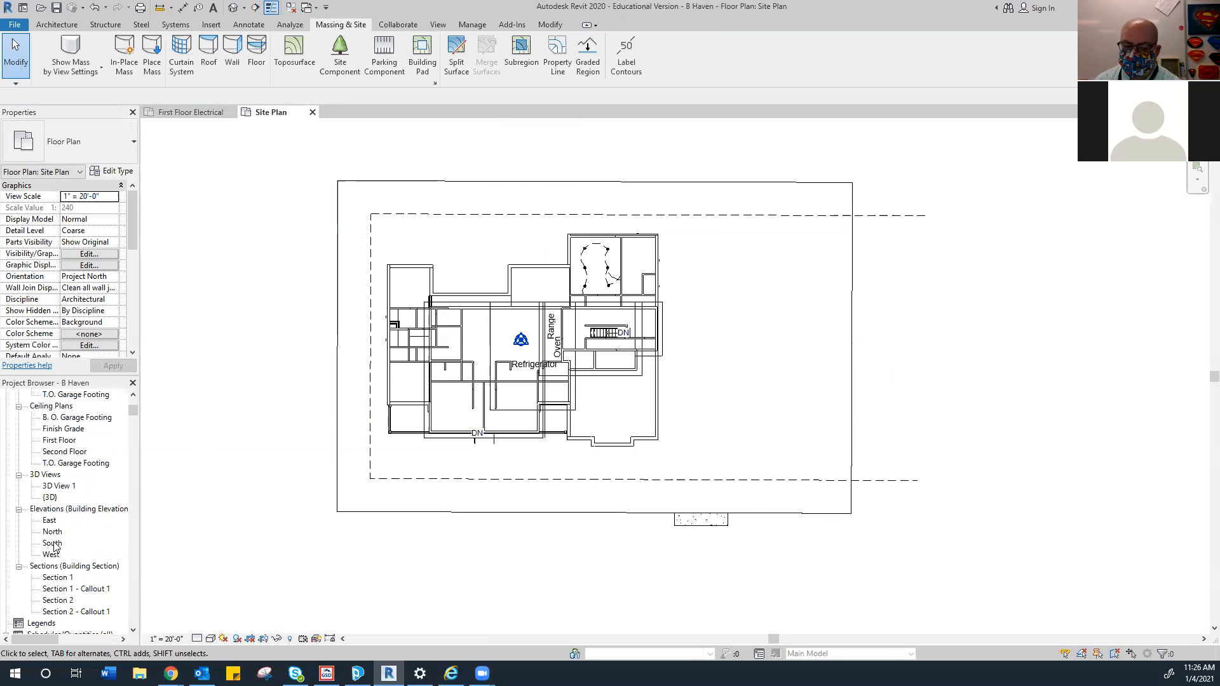
double_click(53, 544)
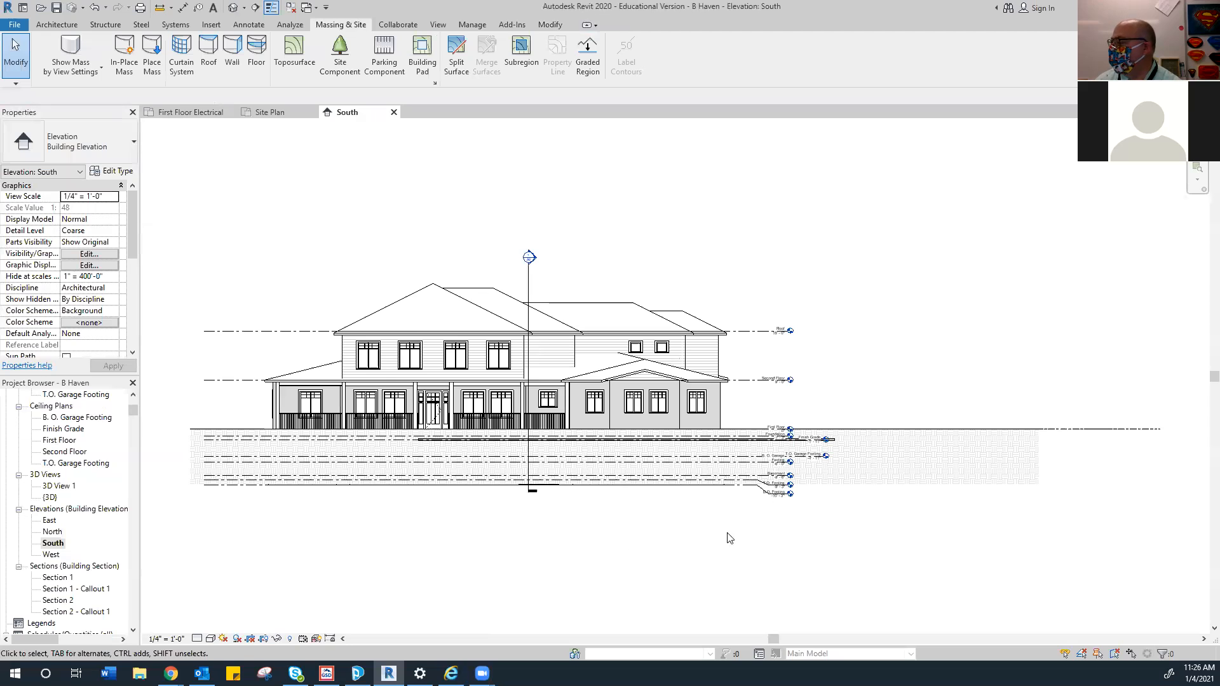
scroll(852, 441, "up", 6)
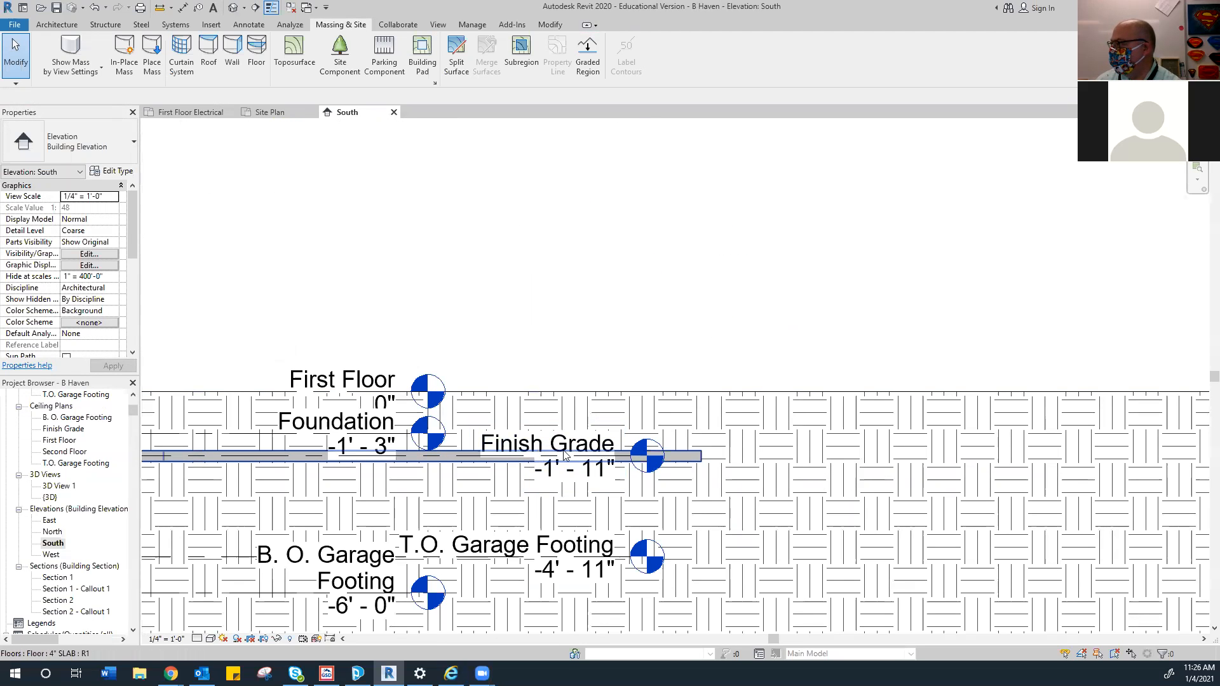
scroll(583, 454, "down", 4)
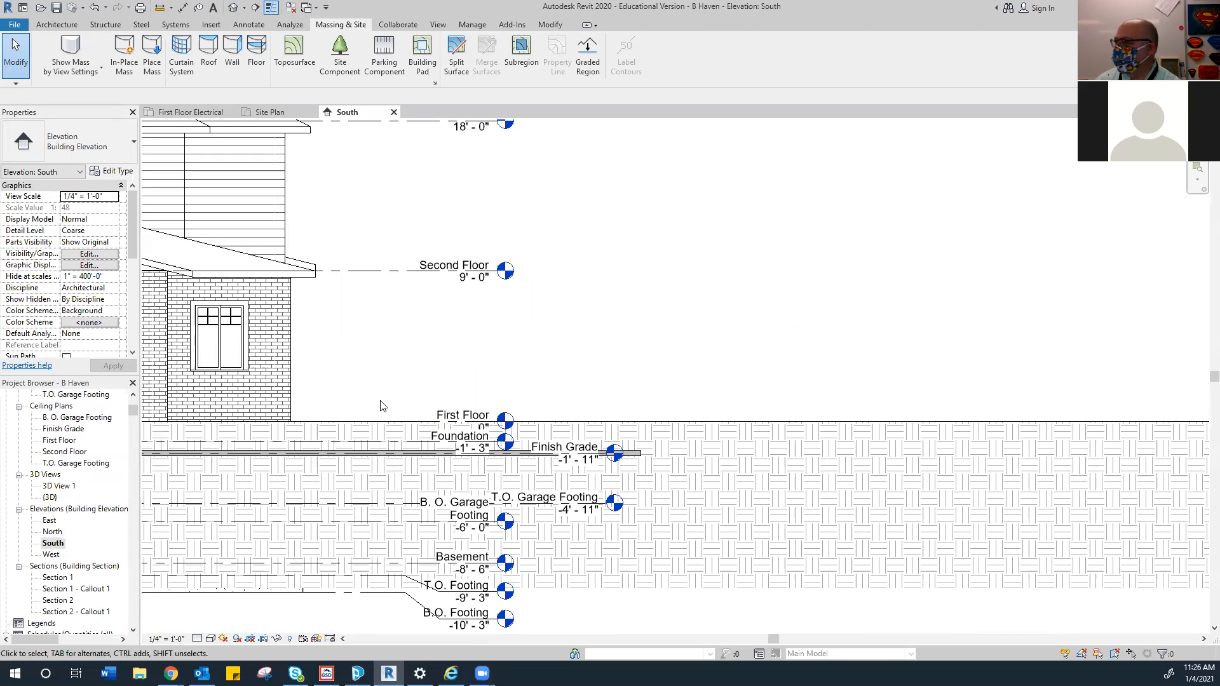
middle_click_drag(381, 407, 471, 381)
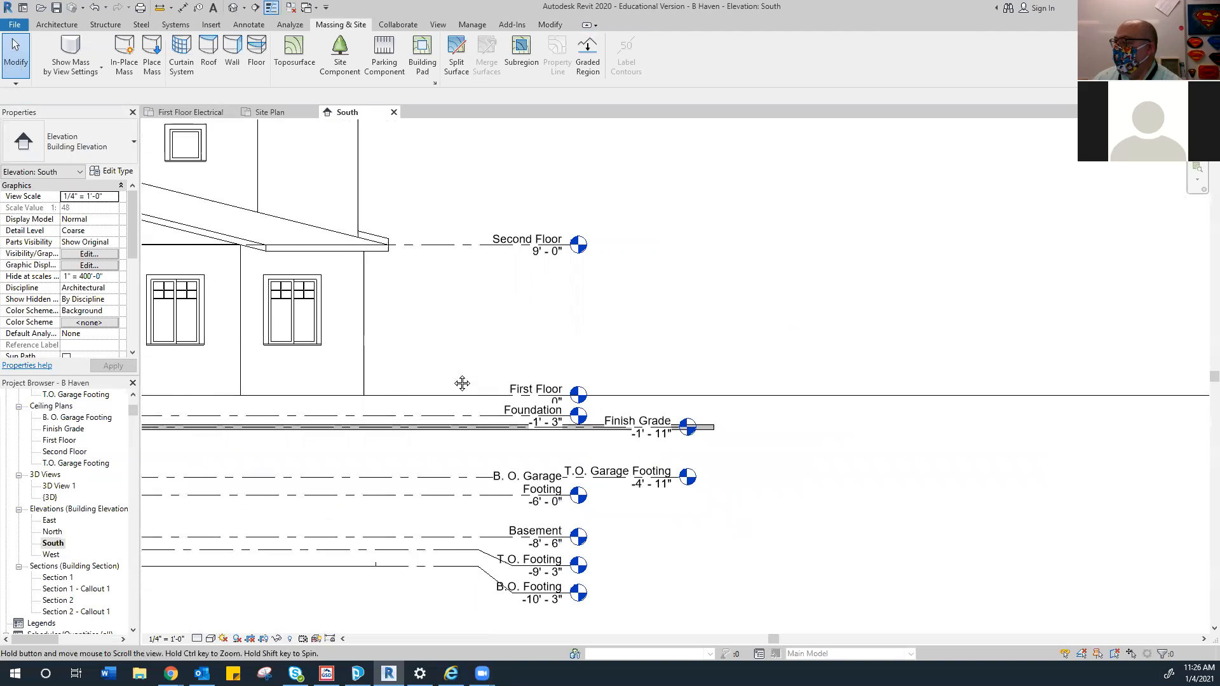
Move the topography down from the First Floor line to Finish Grade
left_click(816, 399)
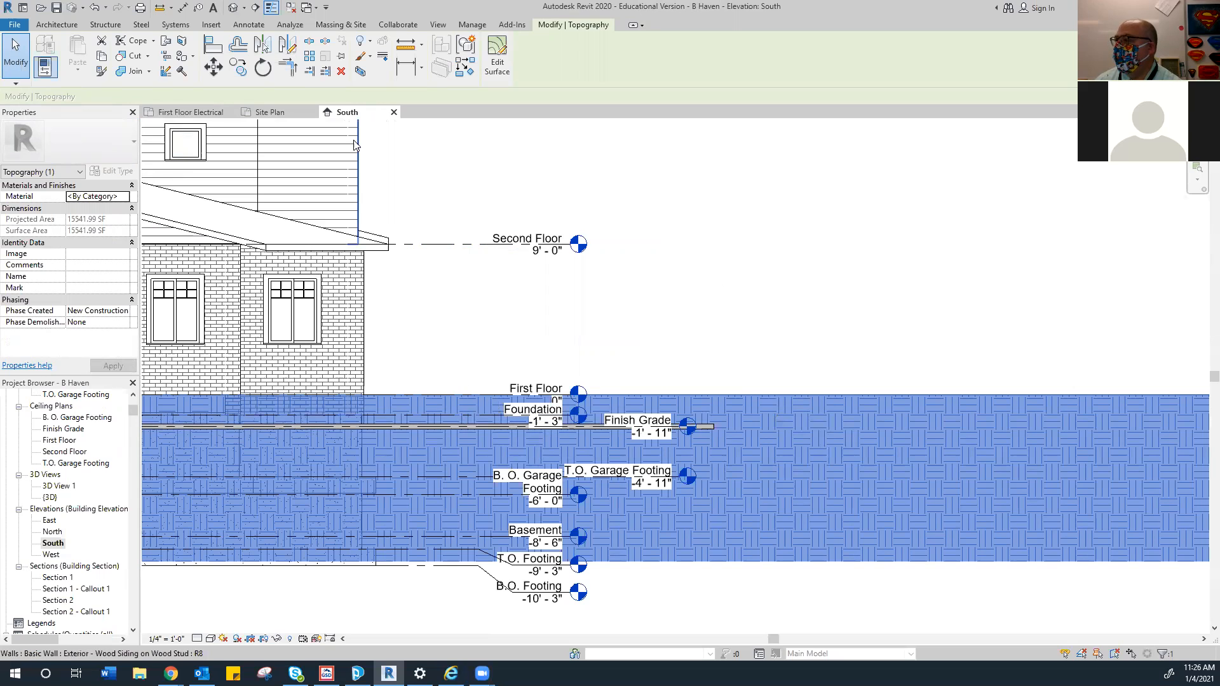
left_click(216, 69)
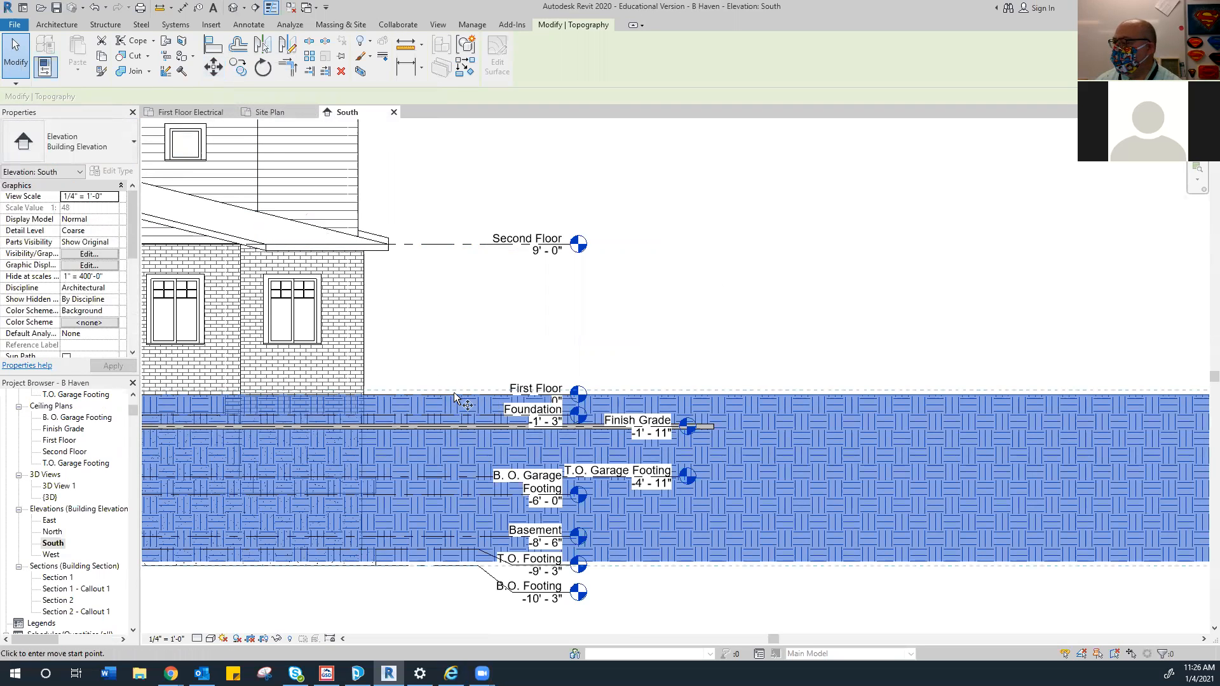
scroll(457, 391, "up", 4)
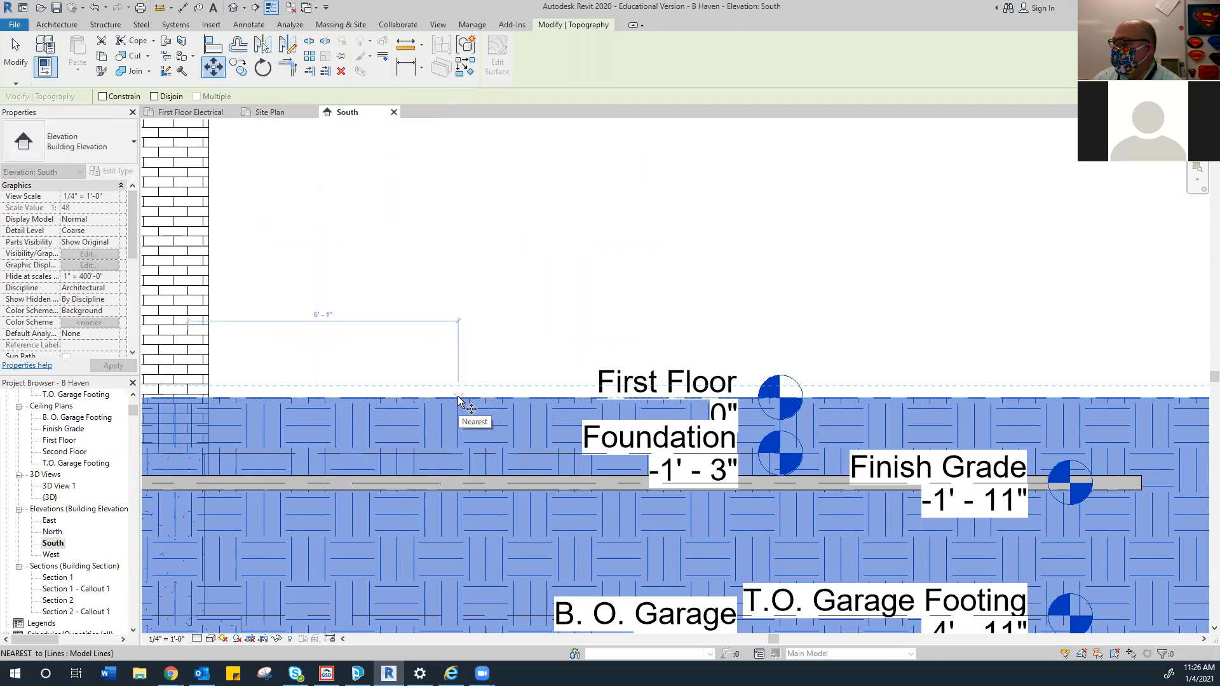
left_click(457, 395)
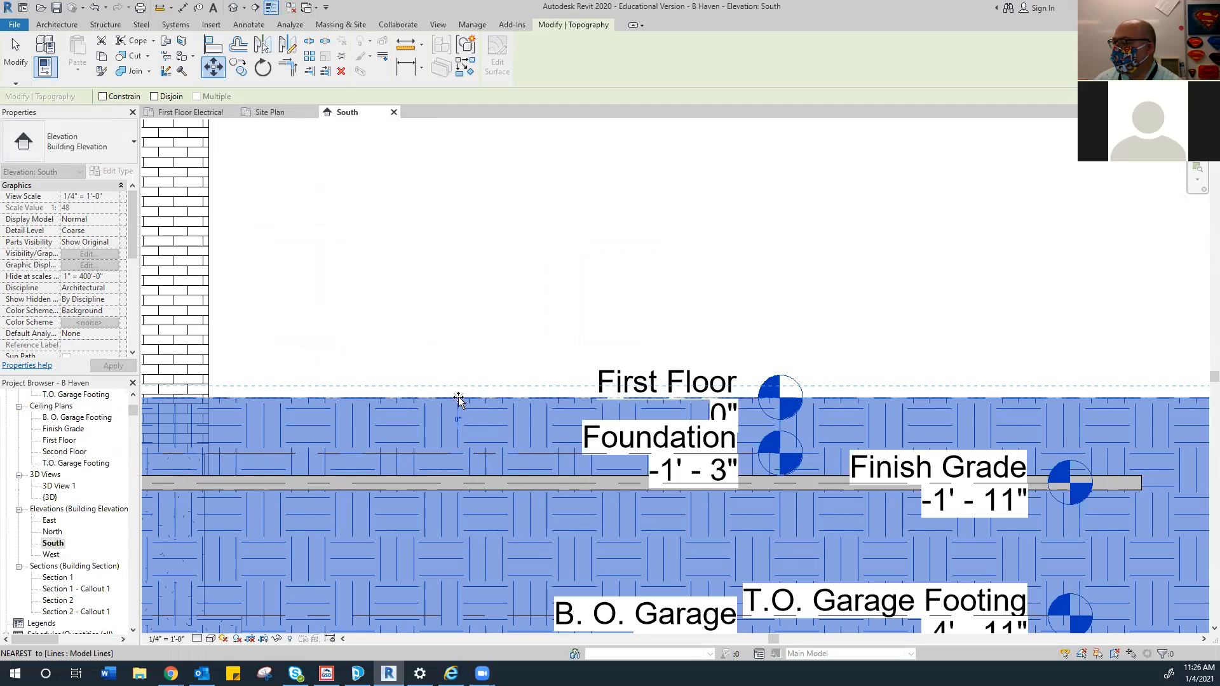
left_click(459, 481)
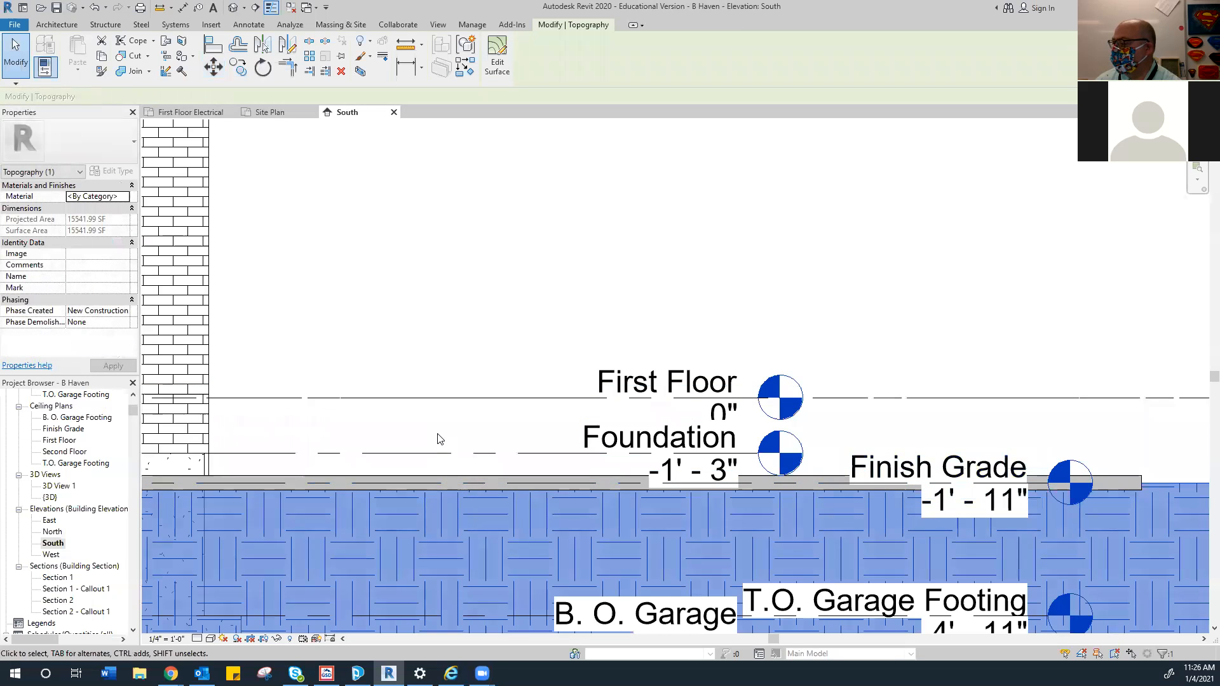
Pan to check the whole lowered topography, then return to the Site Plan
scroll(436, 435, "down", 6)
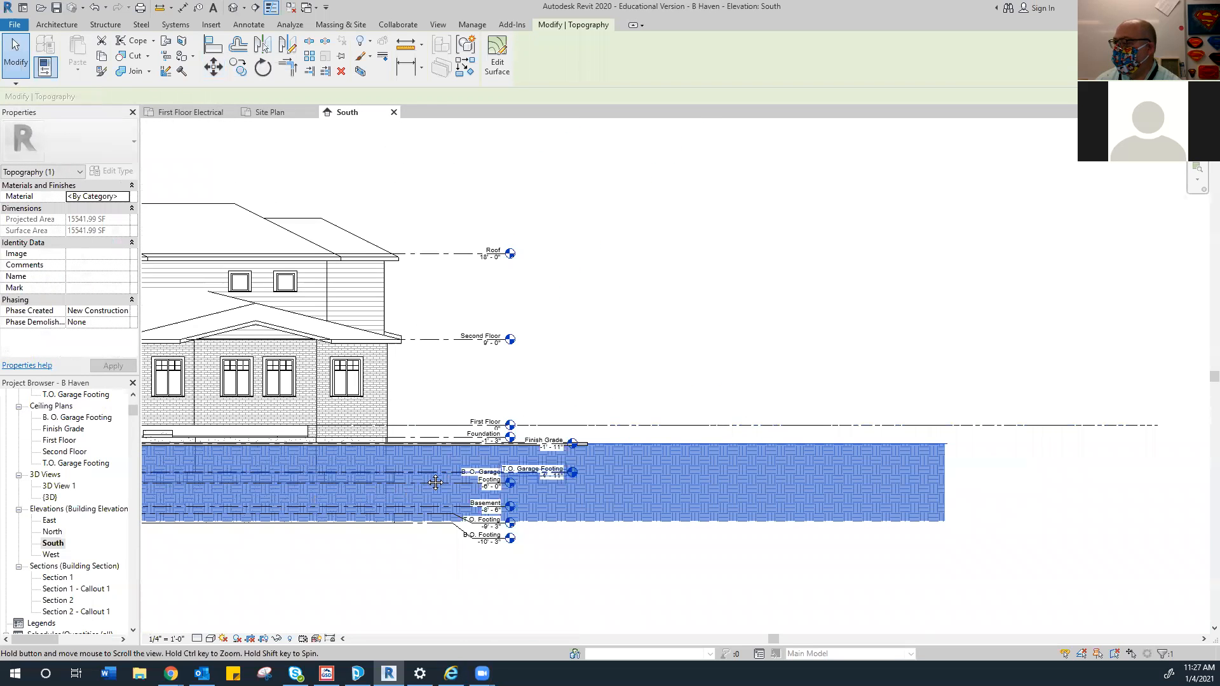
middle_click_drag(438, 483, 625, 446)
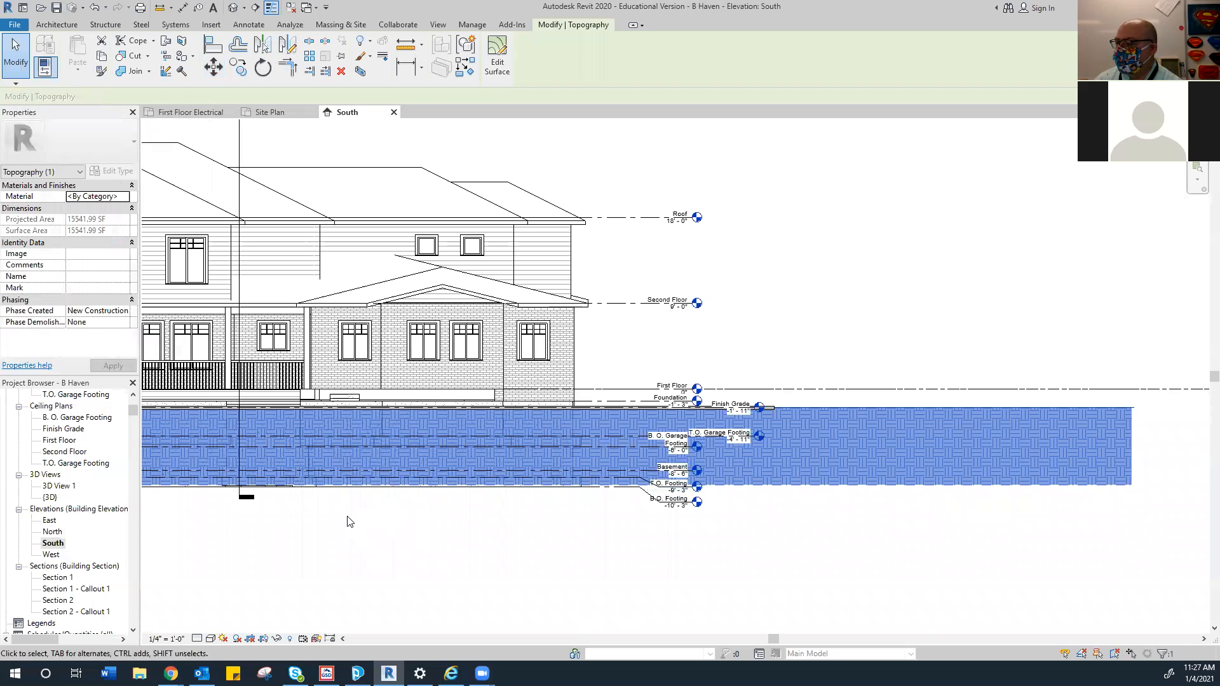
middle_click_drag(343, 513, 445, 504)
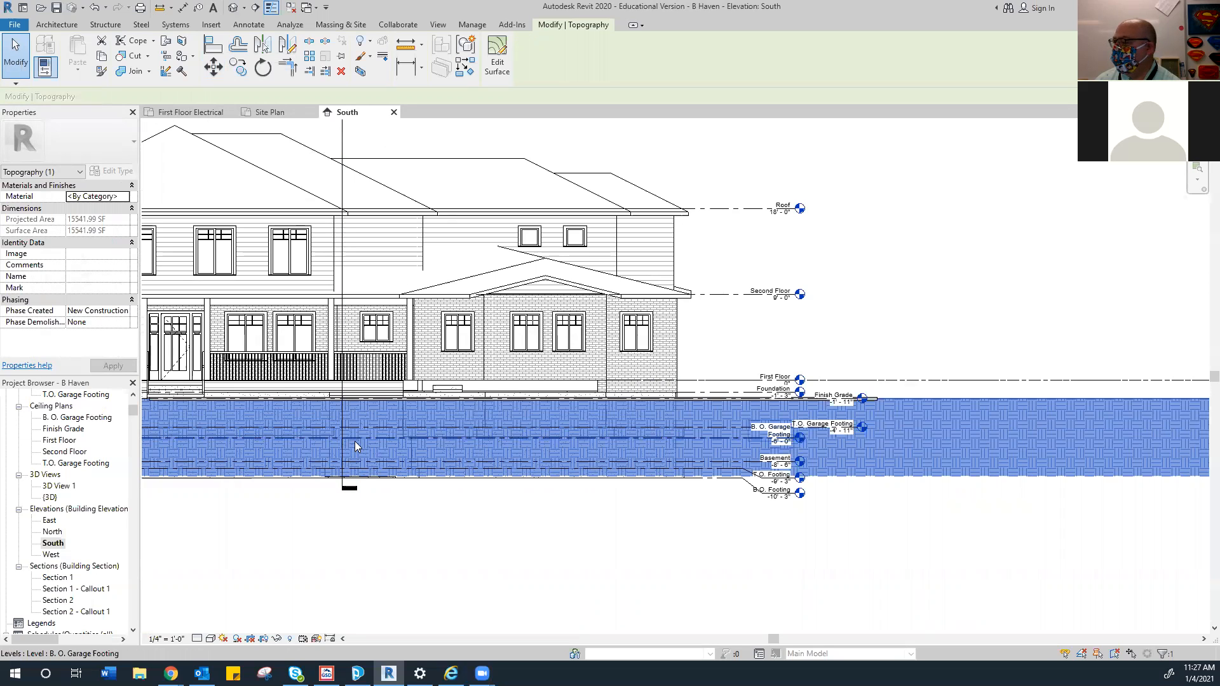
left_click(264, 115)
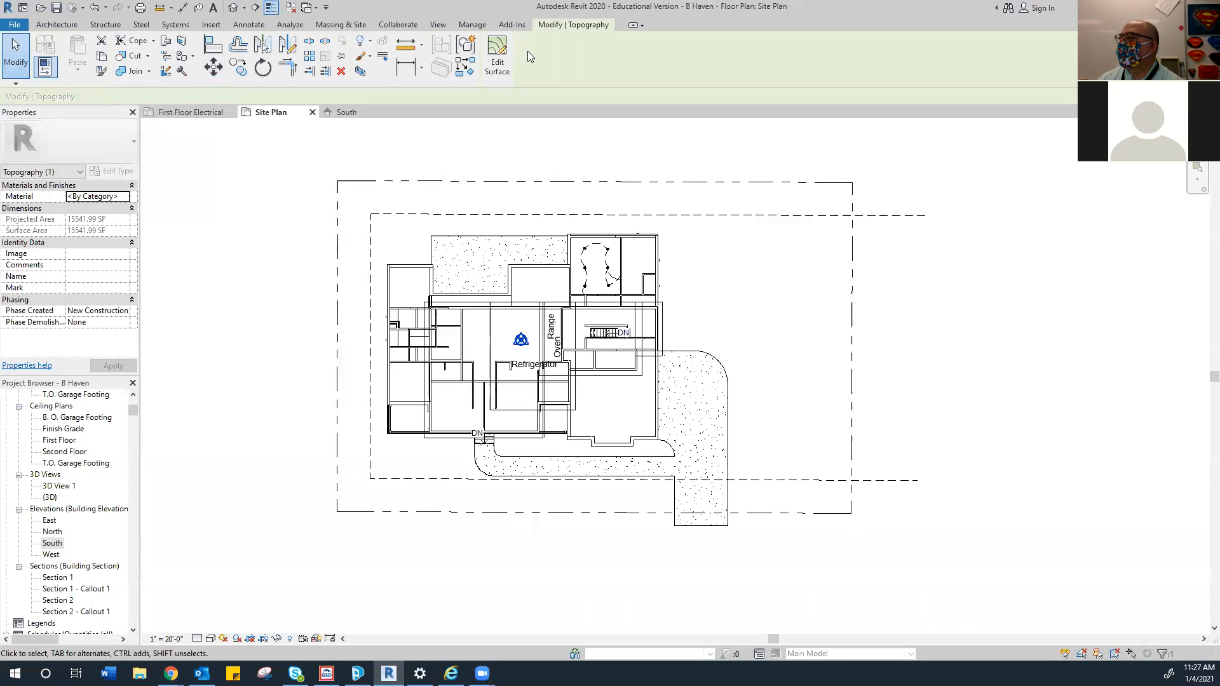
Start a new building pad from the Massing & Site tools
left_click(341, 25)
left_click(422, 54)
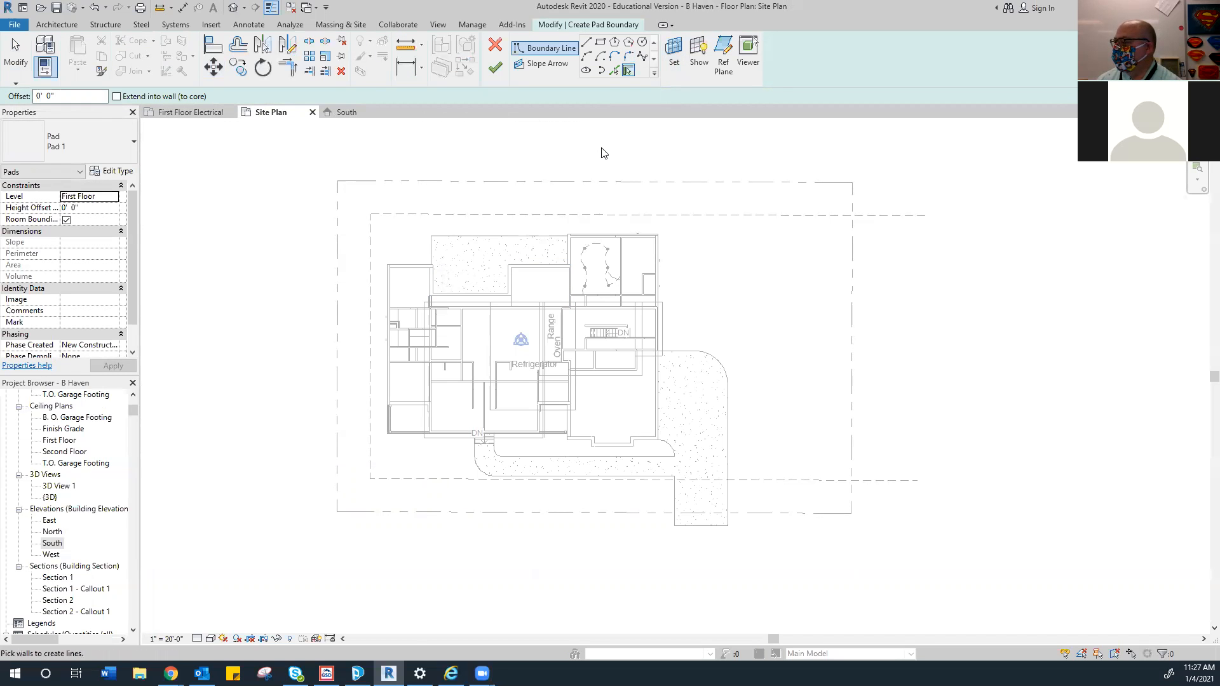
scroll(587, 411, "up", 4)
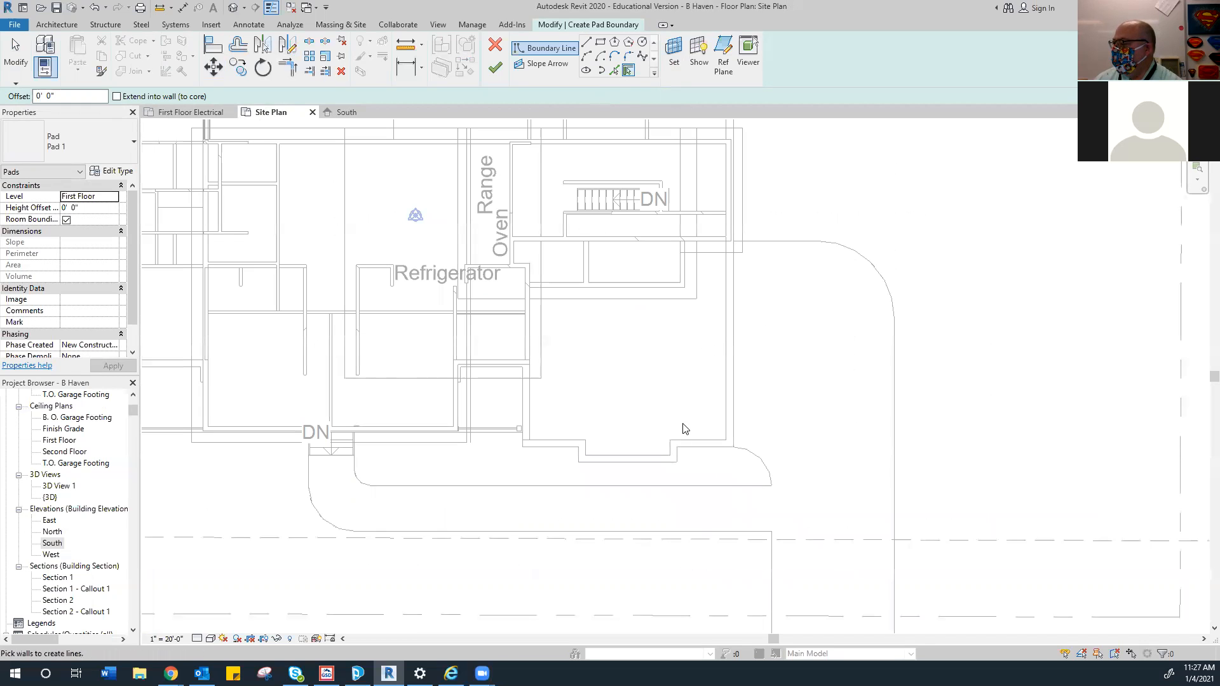
Pick the south exterior walls, including the bottom, short vertical and jog walls, as pad boundary
left_click(733, 381)
scroll(730, 353, "down", 2)
scroll(702, 409, "up", 3)
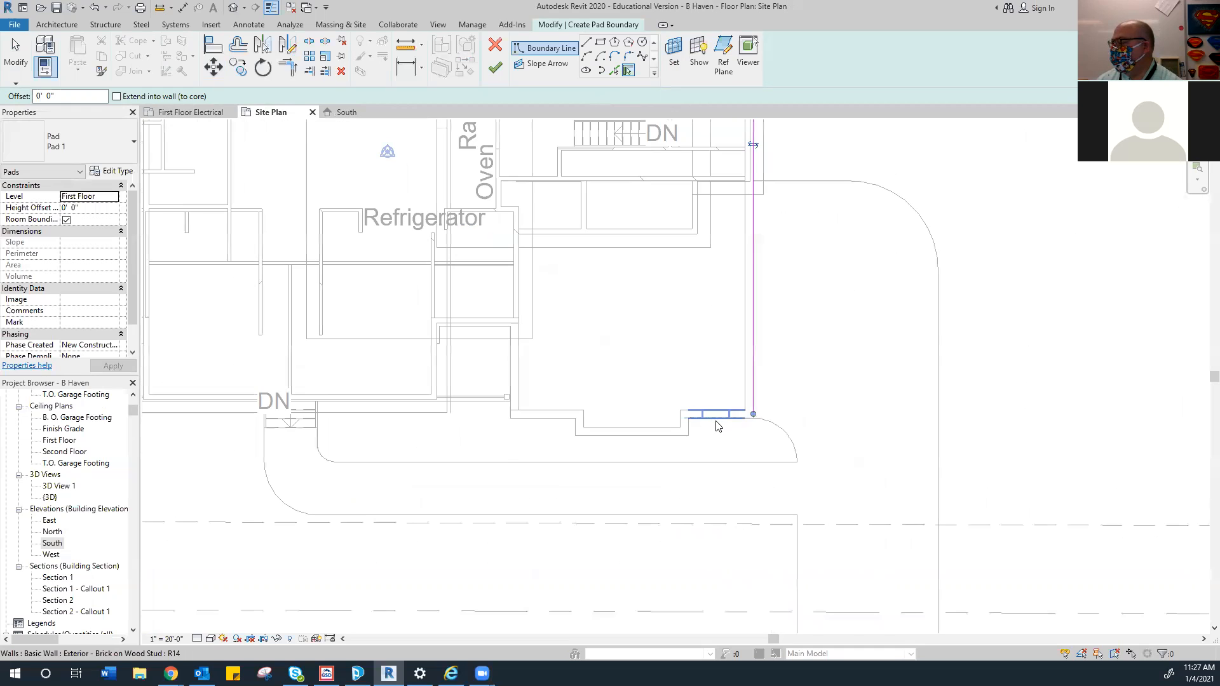
left_click(715, 427)
scroll(693, 427, "up", 1)
left_click(689, 425)
left_click(658, 443)
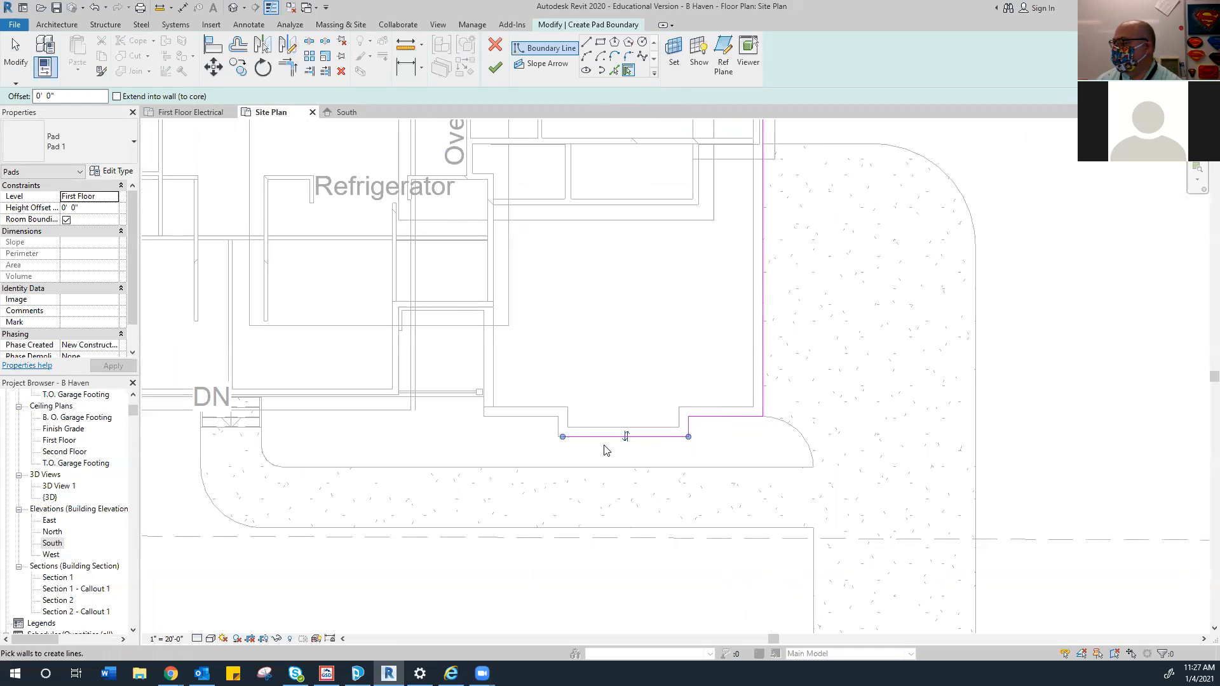
left_click(557, 430)
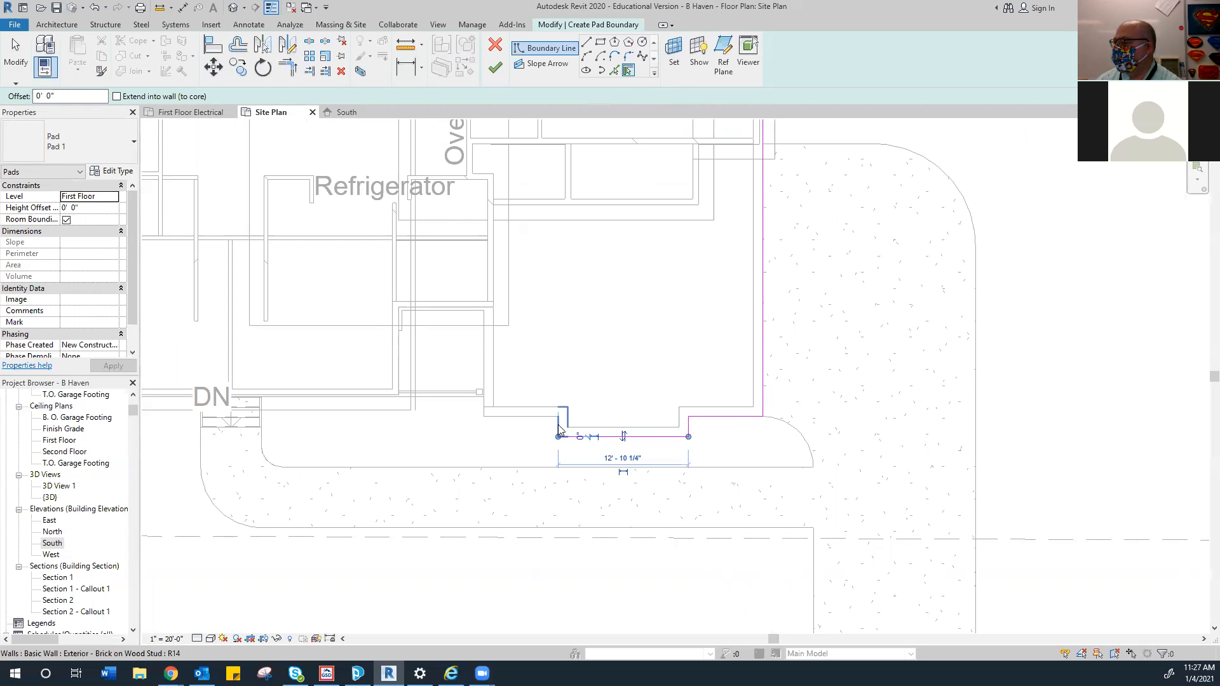
left_click(558, 429)
left_click(516, 413)
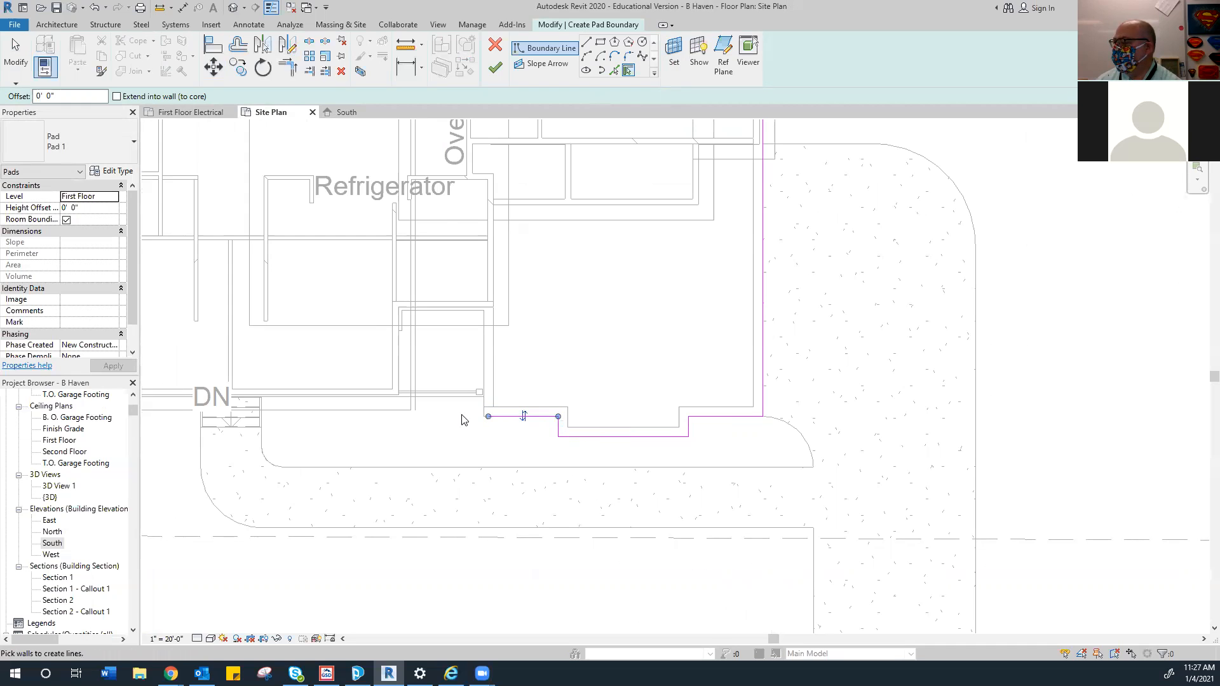
Pick the vertical wall and the wall beside the DN stair as boundary lines
scroll(472, 414, "up", 2)
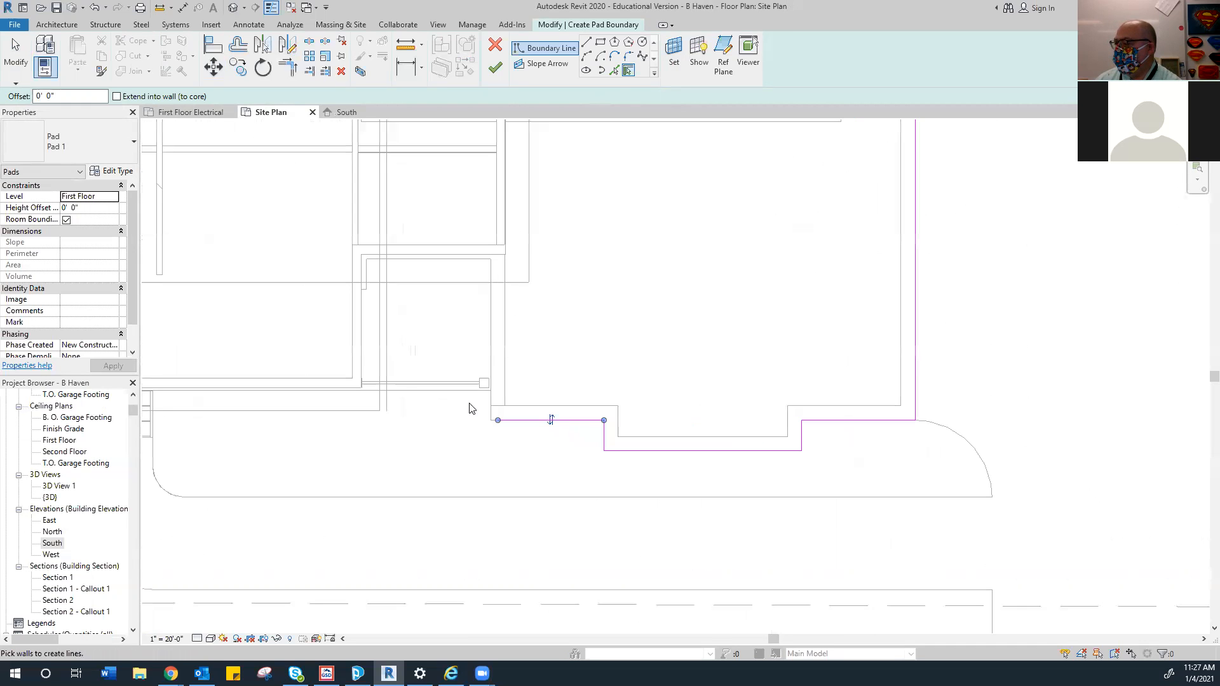
scroll(428, 407, "down", 1)
middle_click_drag(428, 407, 532, 382)
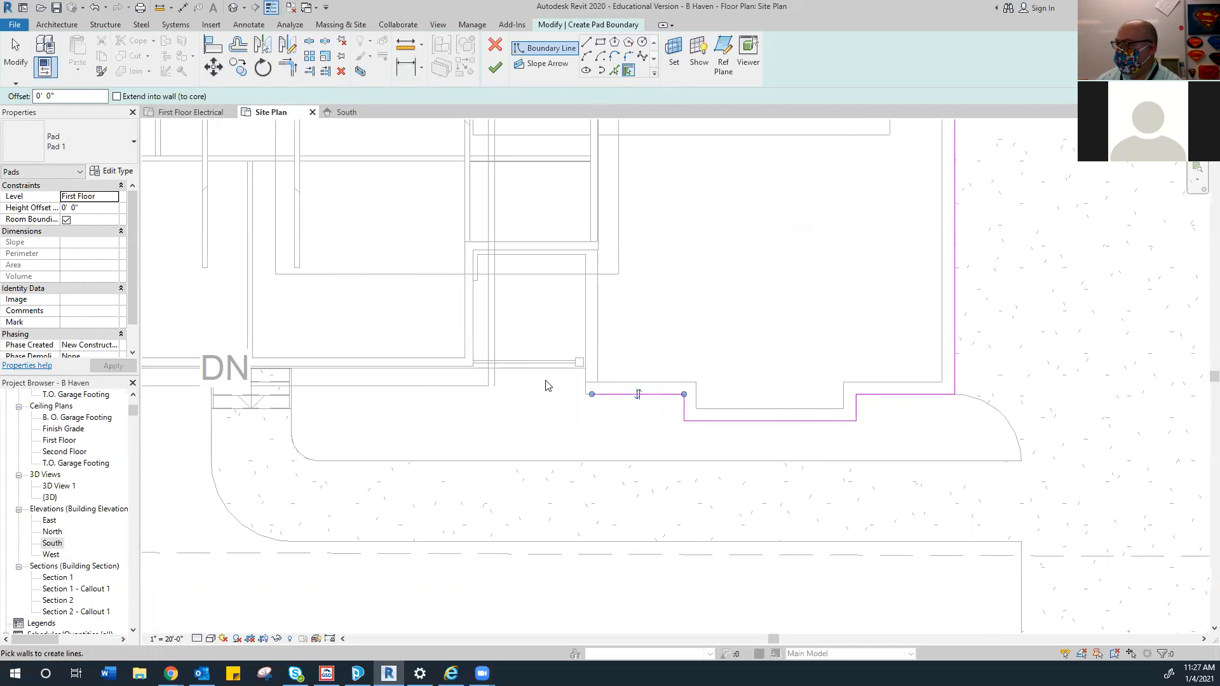
left_click(585, 375)
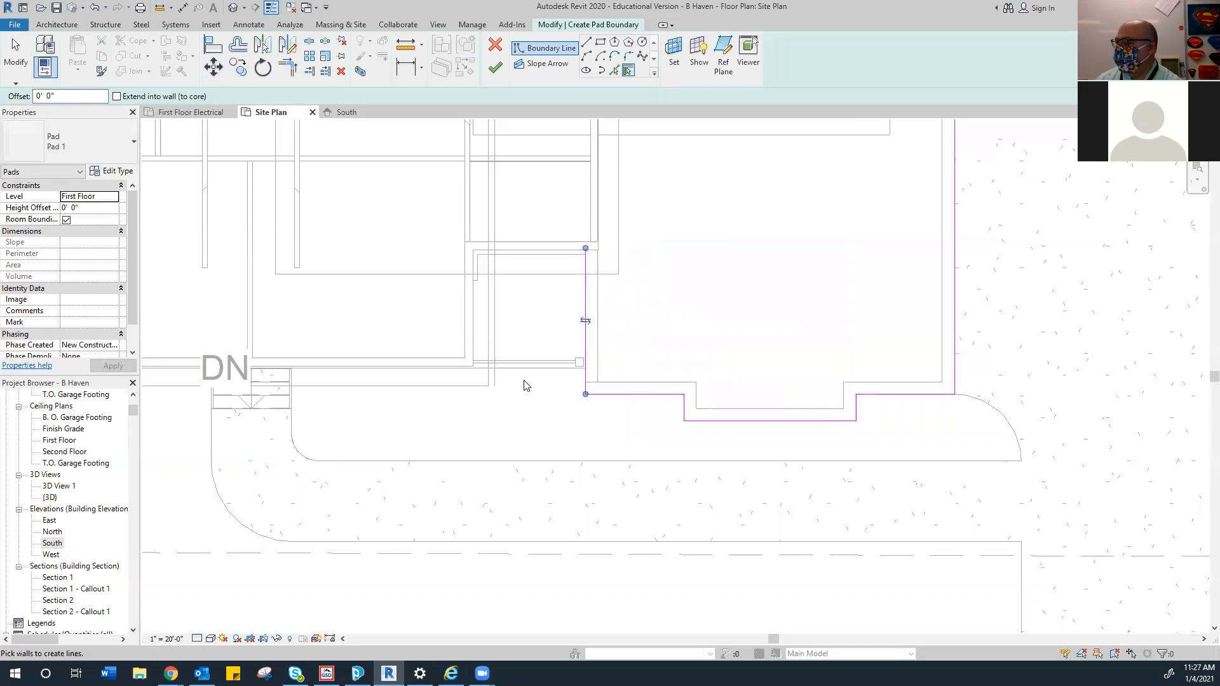
left_click(436, 375)
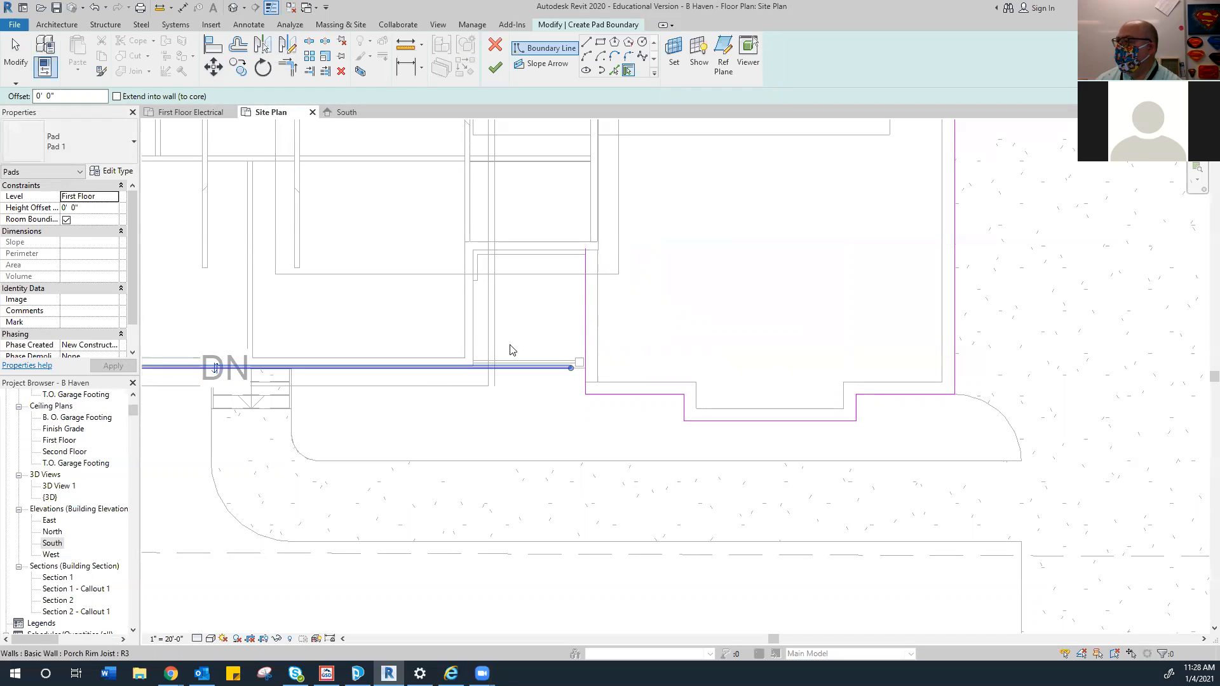
left_click(288, 67)
Join the horizontal boundary line near DN and the vertical line into a corner
left_click(542, 368)
left_click(586, 389)
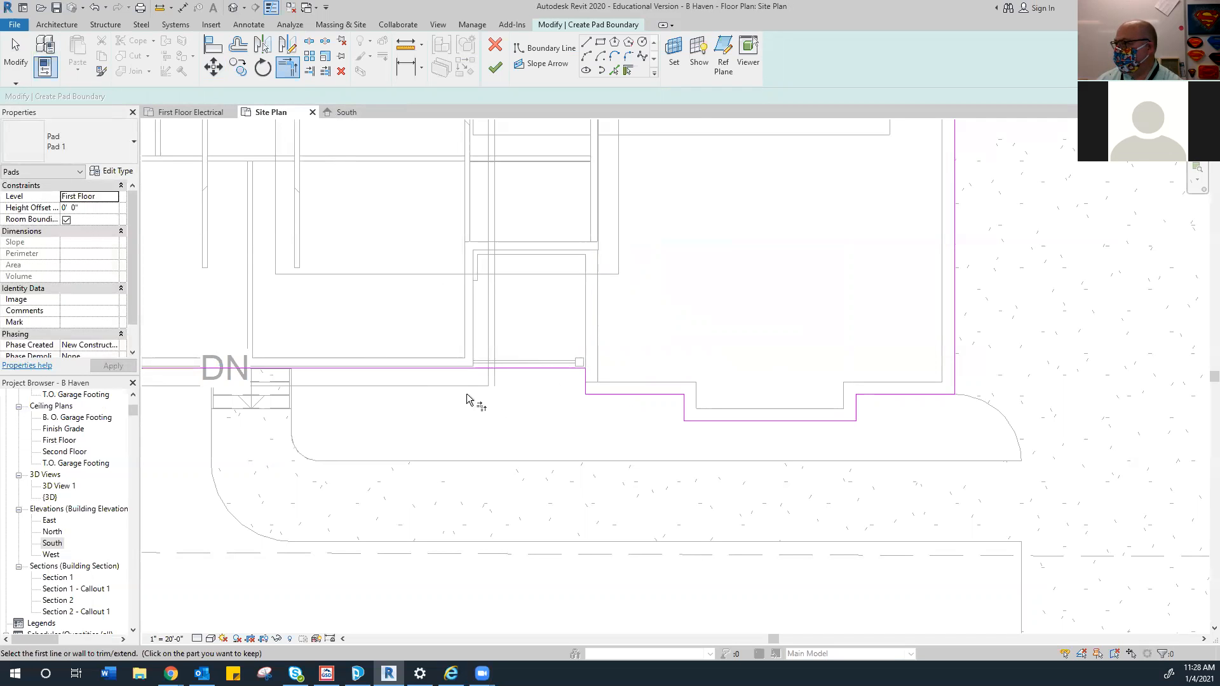
scroll(470, 403, "down", 4)
scroll(403, 394, "up", 2)
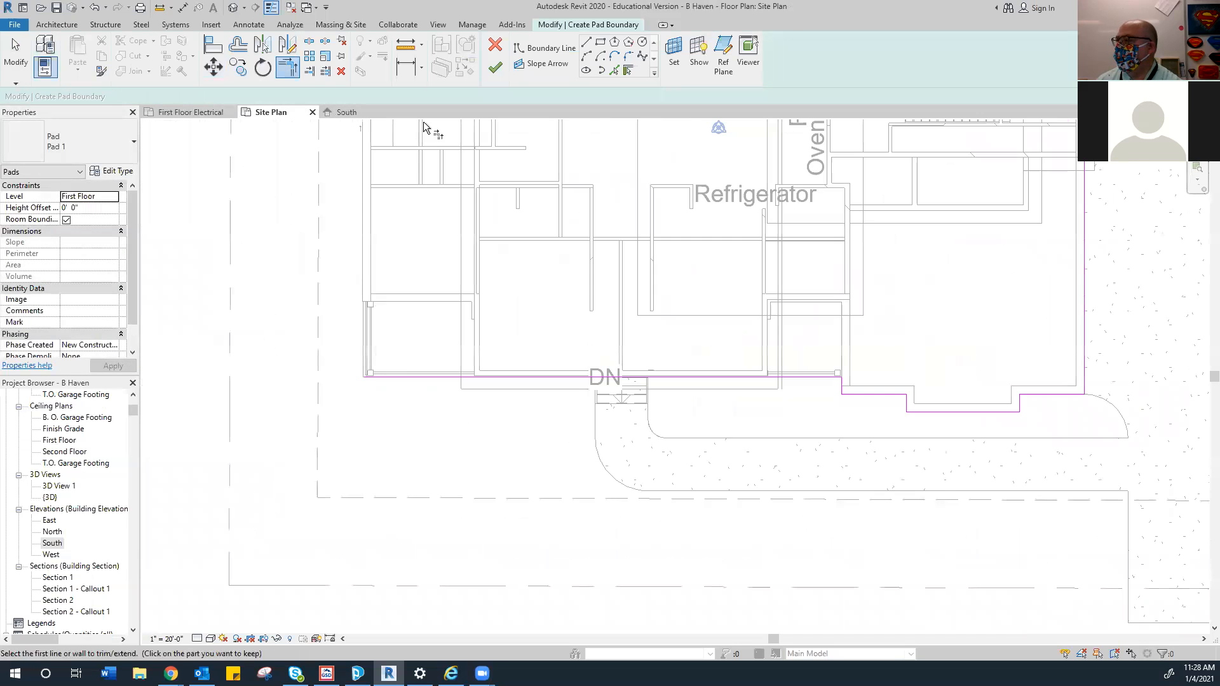
Pick the left, top-left, patio and top walls to extend the pad boundary
left_click(625, 71)
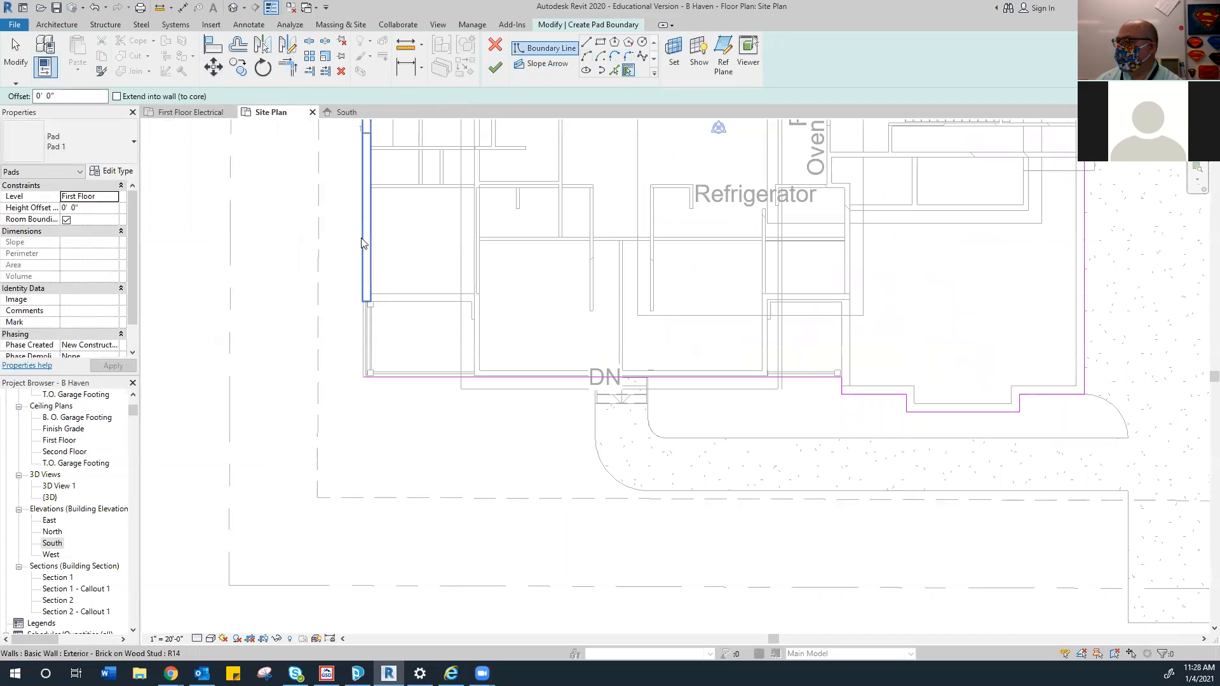
left_click(366, 243)
scroll(427, 237, "down", 3)
middle_click_drag(438, 273, 432, 449)
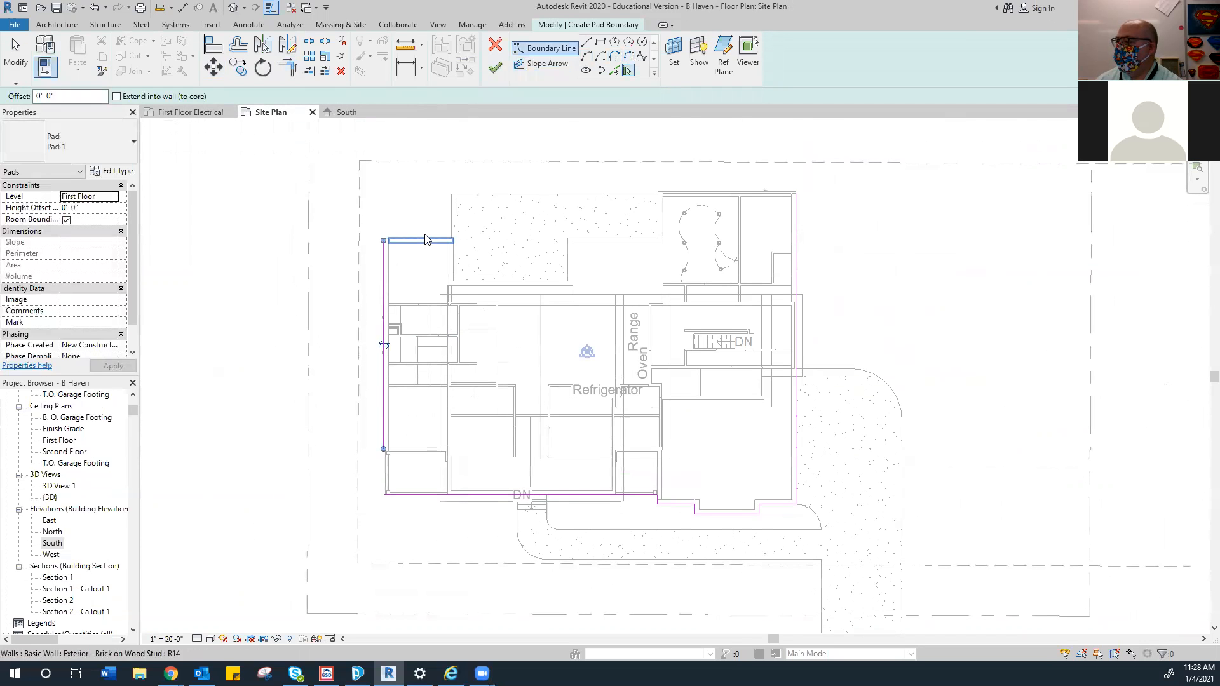
left_click(425, 239)
scroll(480, 259, "up", 2)
left_click(431, 272)
left_click(554, 317)
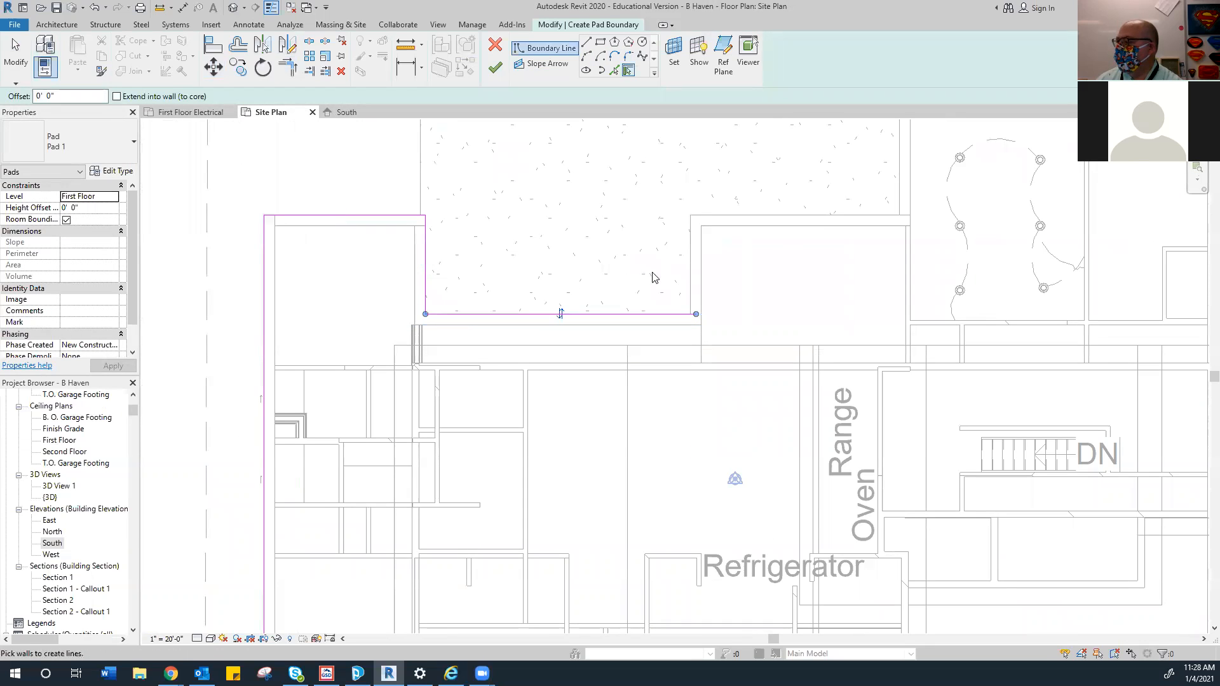
left_click(686, 276)
left_click(728, 220)
Pick the right vertical and upper-right top walls to continue the boundary
scroll(770, 292, "down", 3)
left_click(747, 297)
scroll(768, 249, "up", 2)
left_click(752, 248)
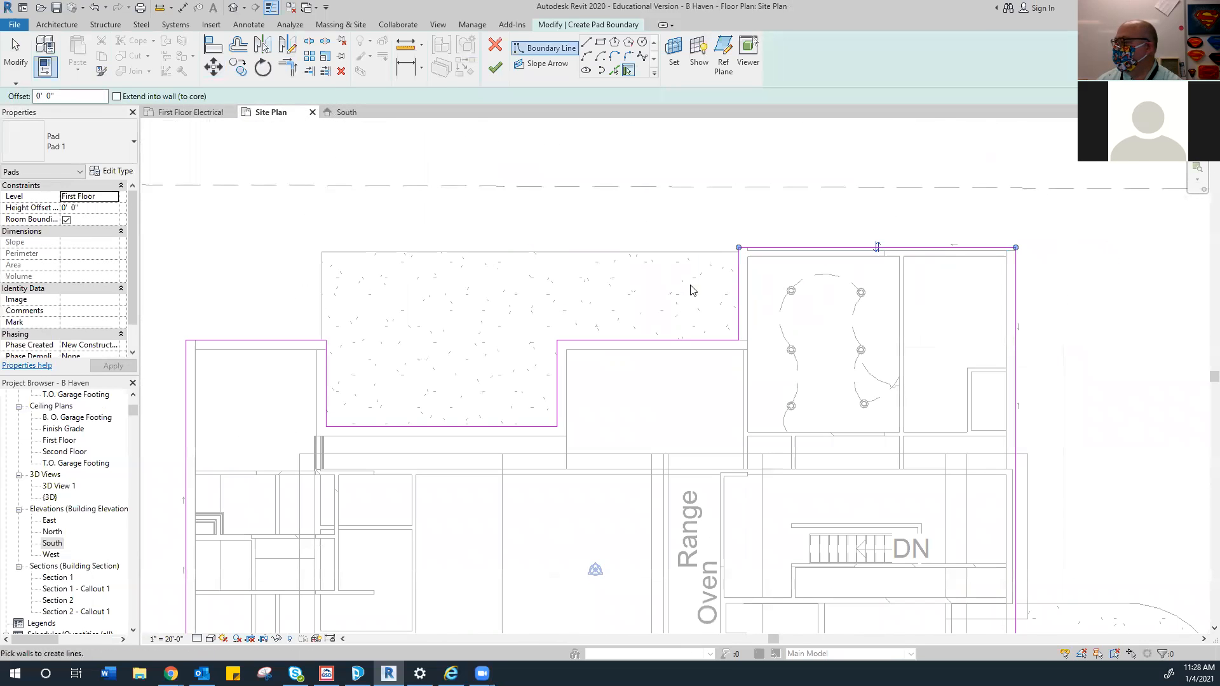
scroll(661, 397, "down", 2)
middle_click_drag(653, 388, 648, 235)
middle_click_drag(522, 447, 530, 324)
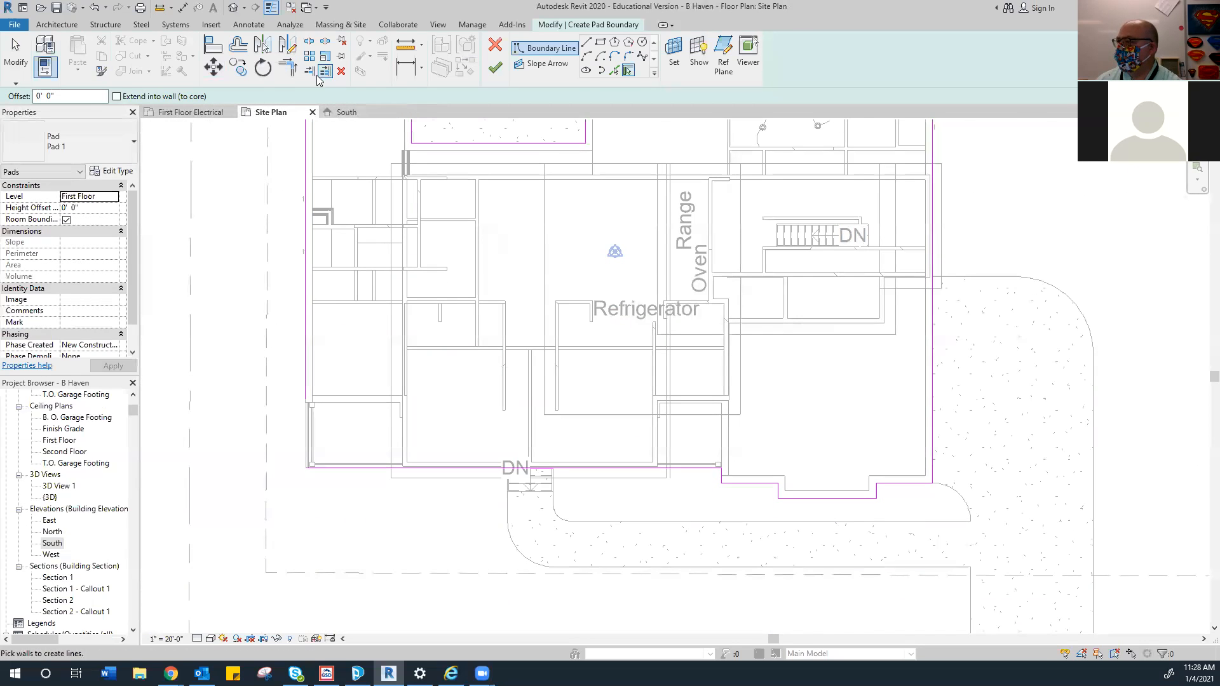
Trim/extend the left boundary line to meet the bottom line in a corner
left_click(288, 67)
left_click(306, 340)
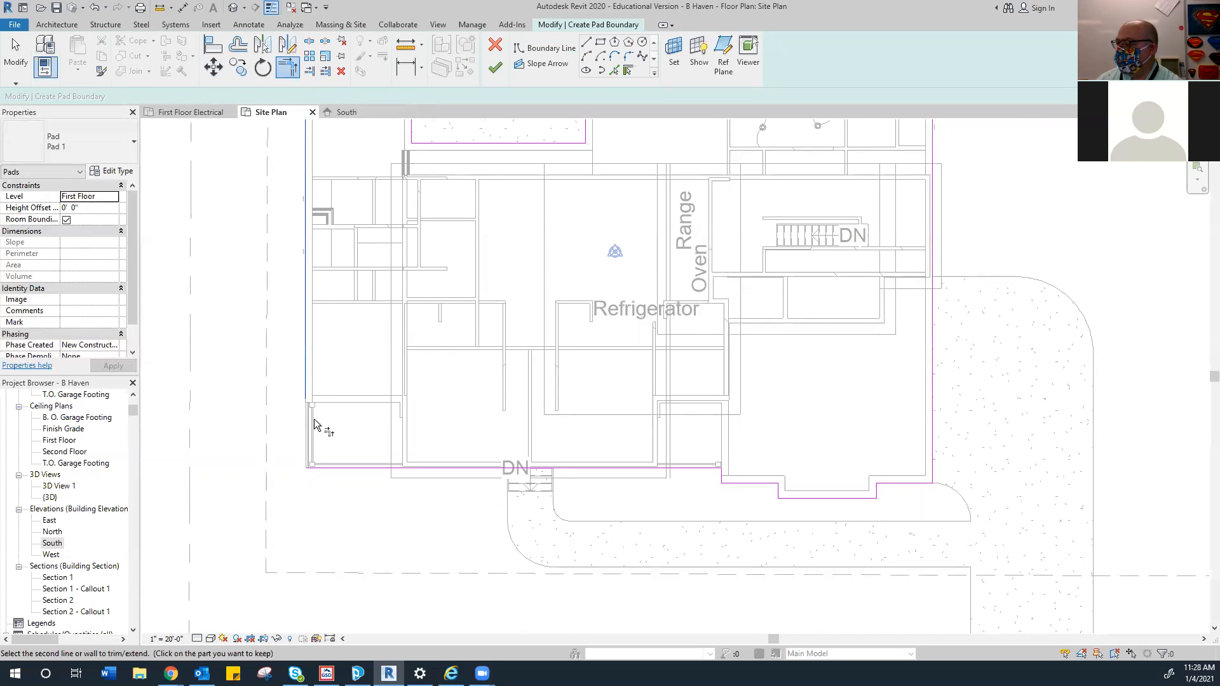
left_click(331, 468)
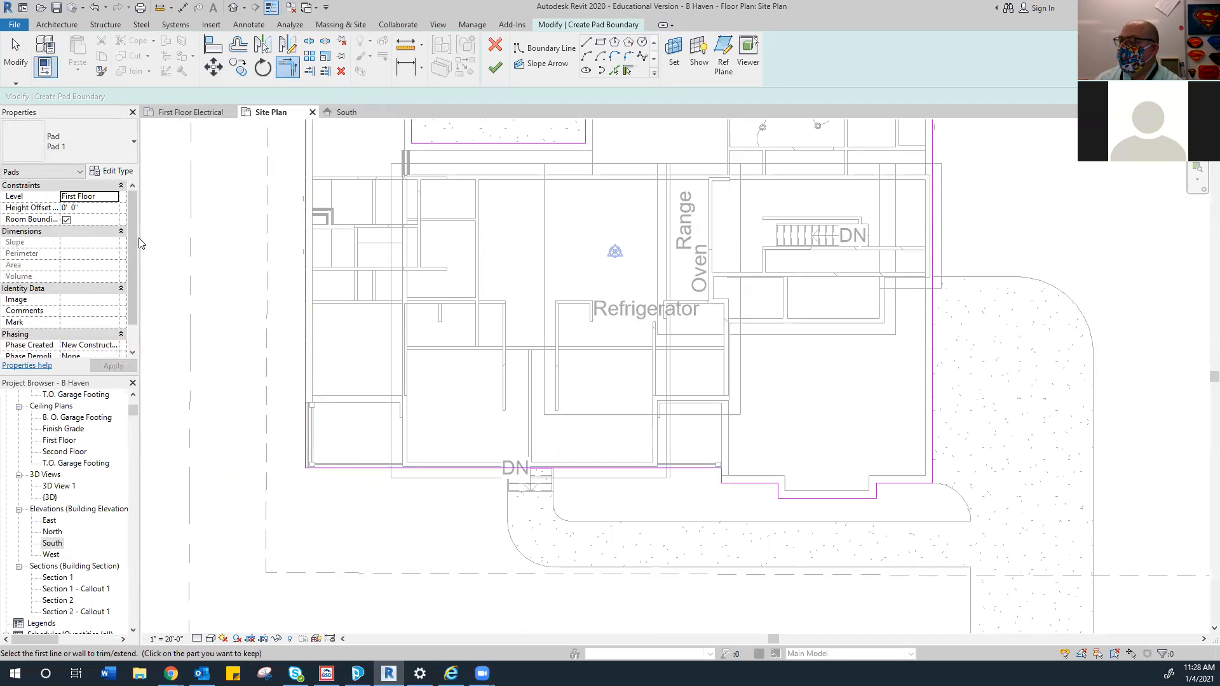
Set the pad level to Finish Grade and finish the pad sketch
left_click(108, 197)
left_click(113, 199)
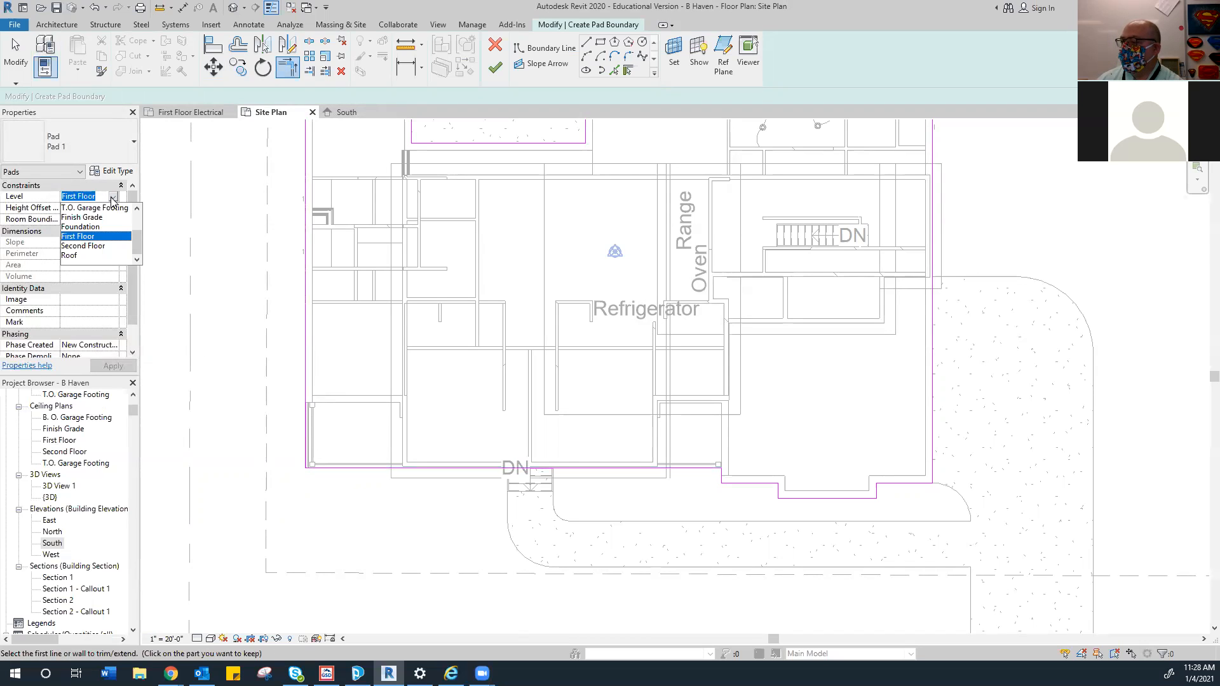
left_click(86, 217)
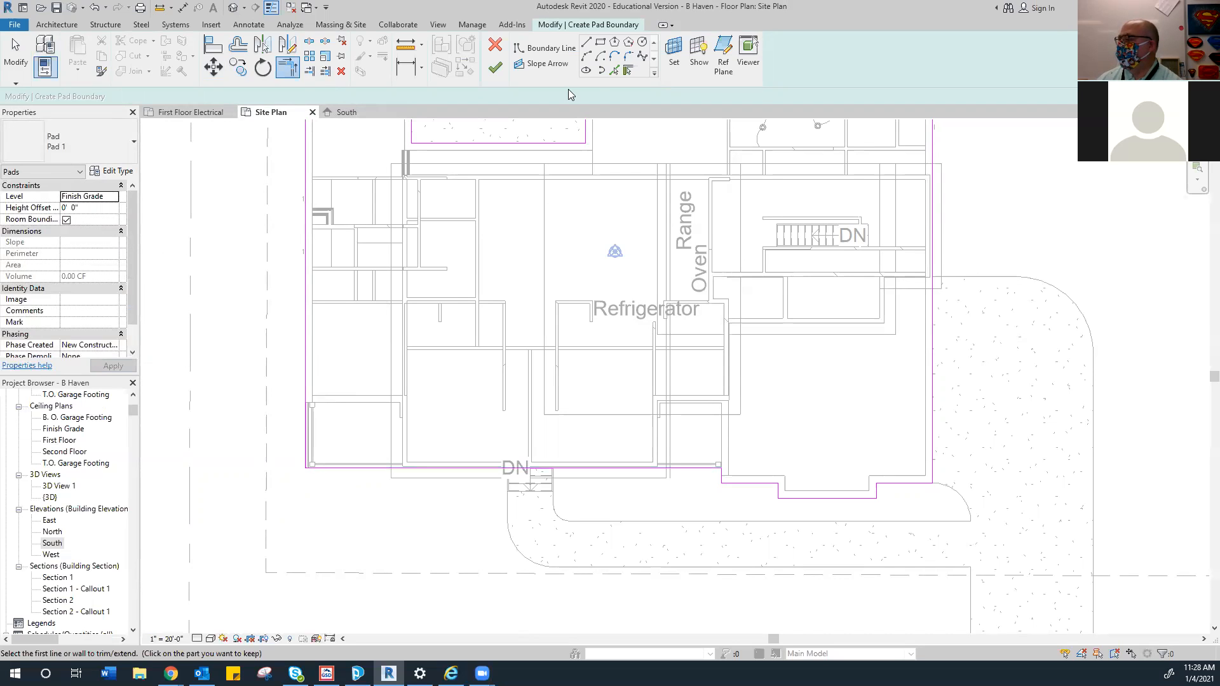
left_click(495, 69)
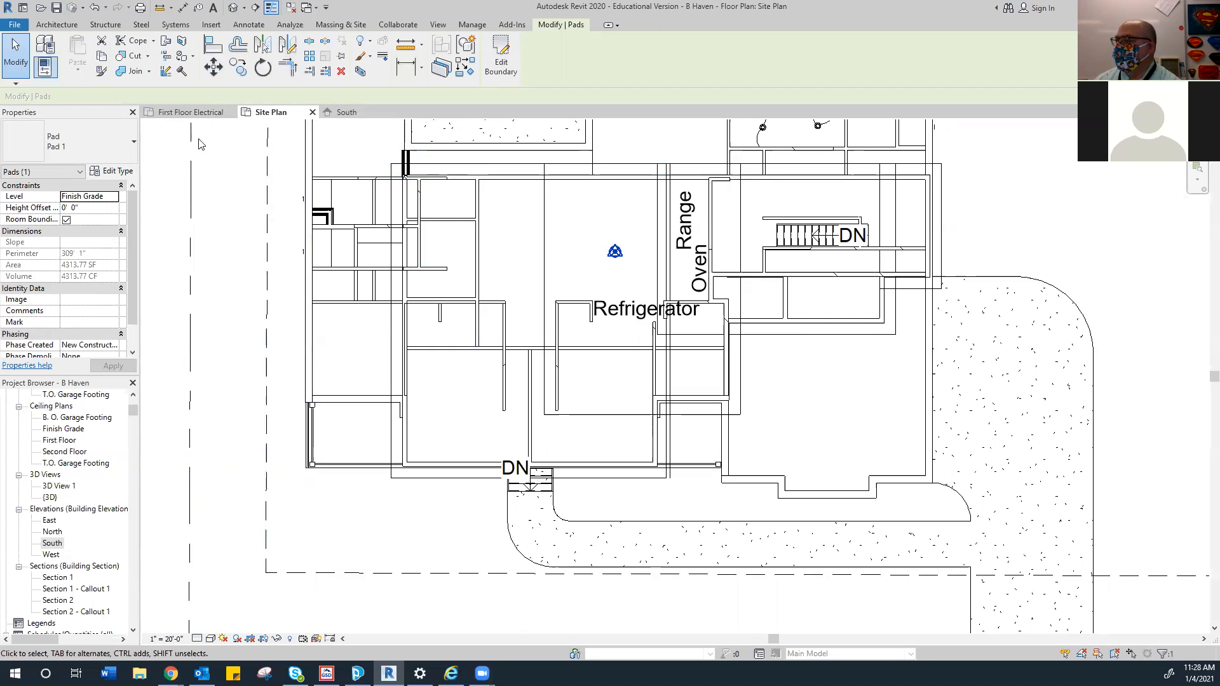
Open the {3D} view, zoom in and select the driveway floor
double_click(50, 497)
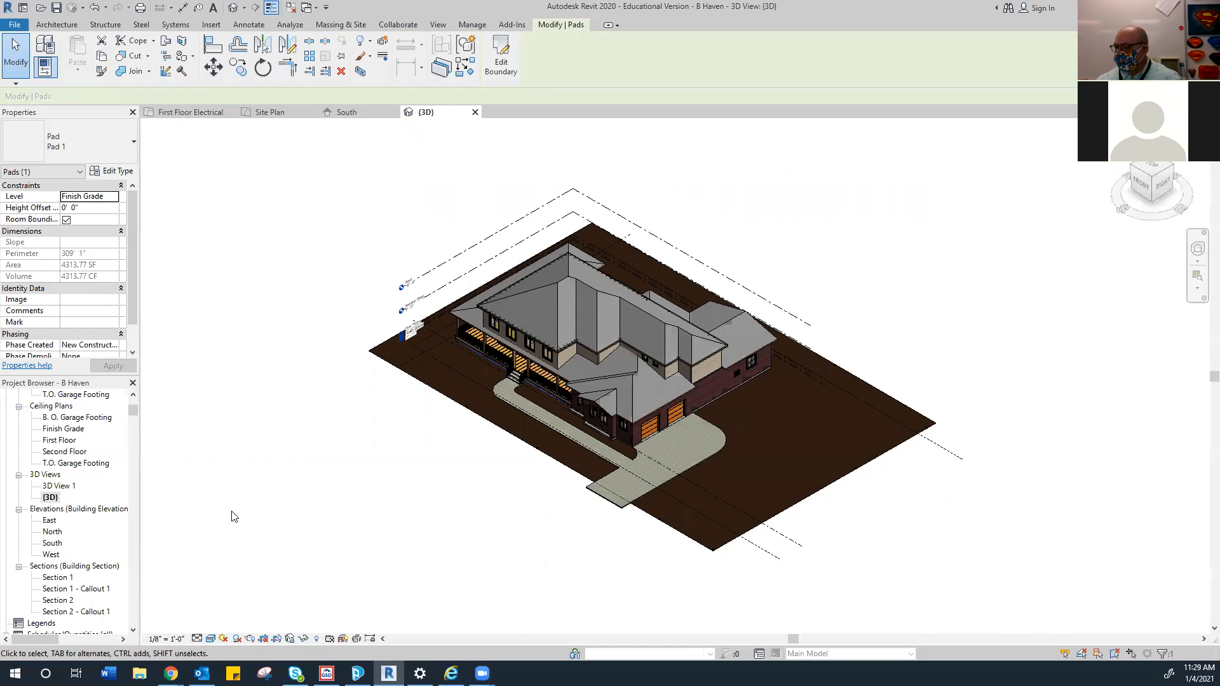
scroll(553, 483, "up", 5)
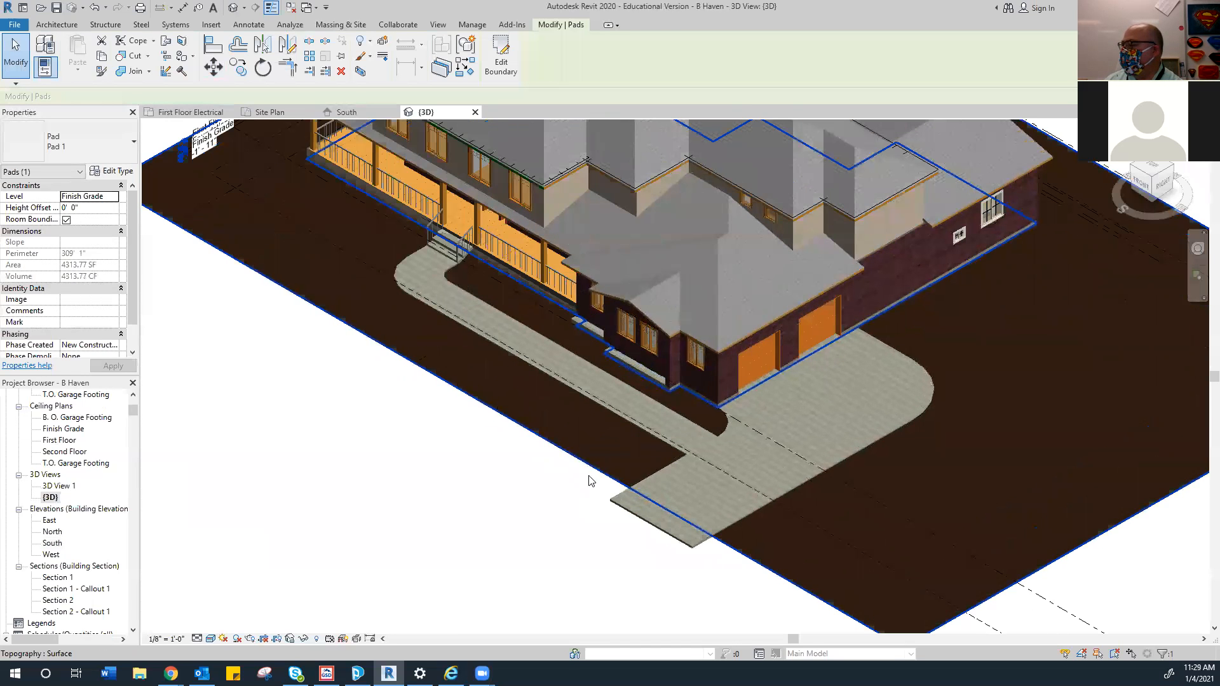
scroll(466, 356, "up", 3)
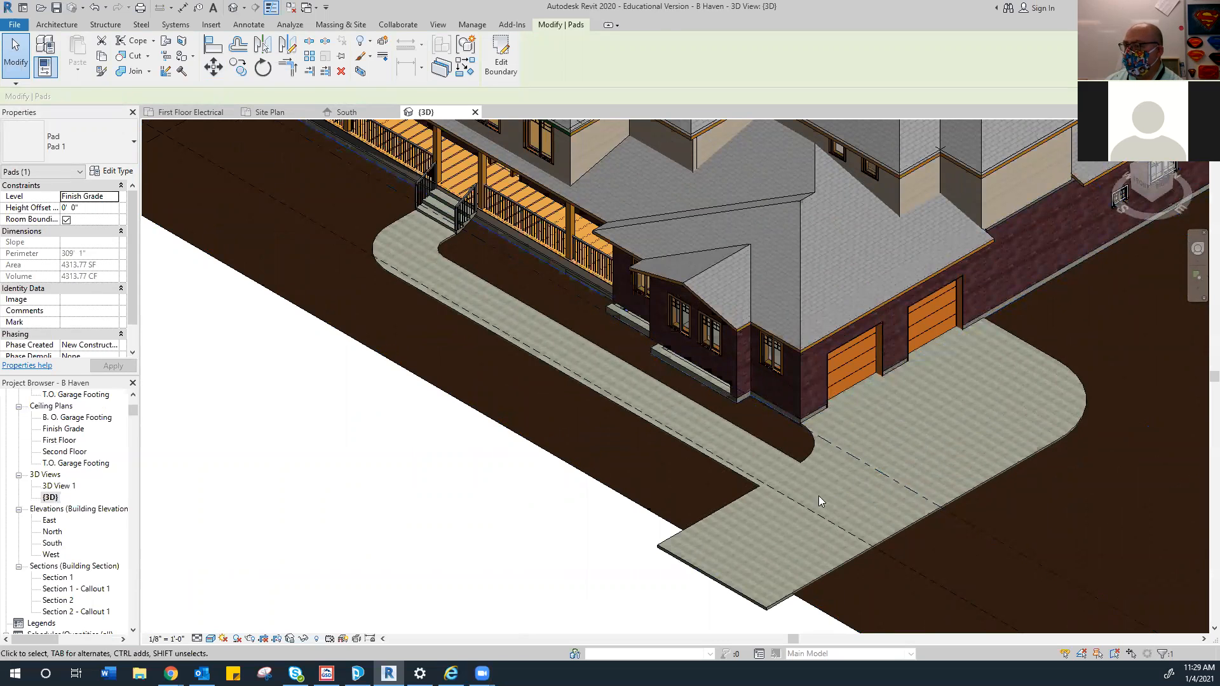
left_click(727, 583)
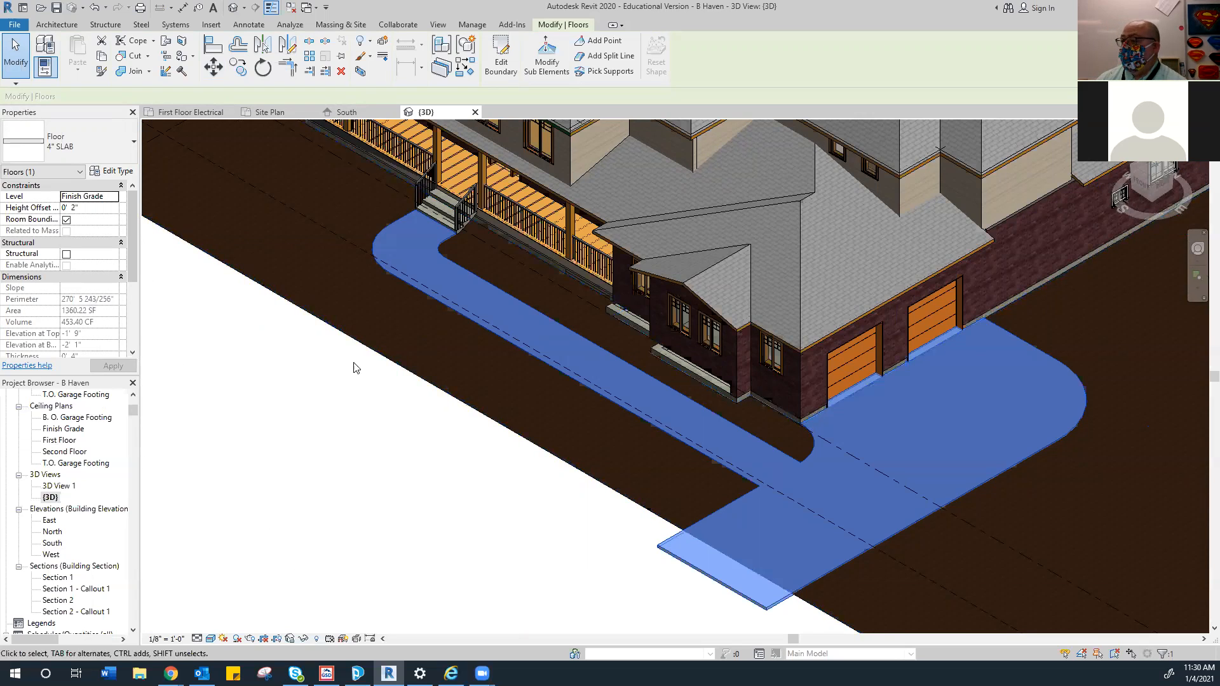
Select the toposurface and open the Material Browser for its material
left_click(394, 366)
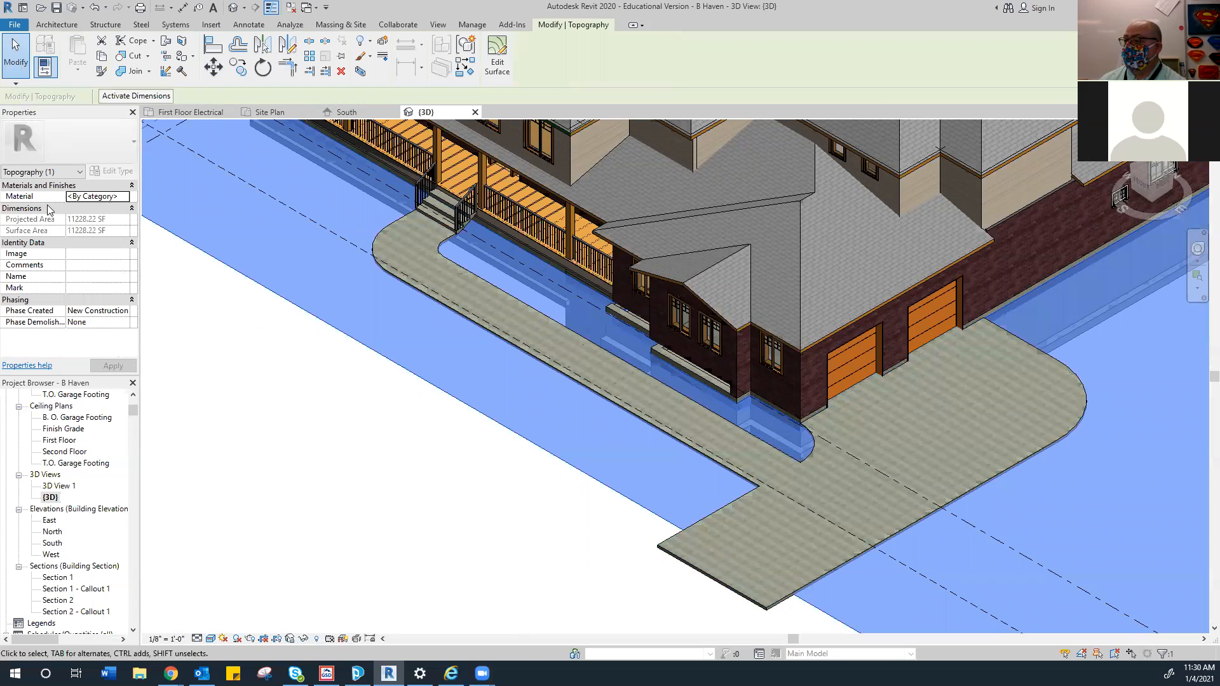
left_click(118, 197)
left_click(124, 196)
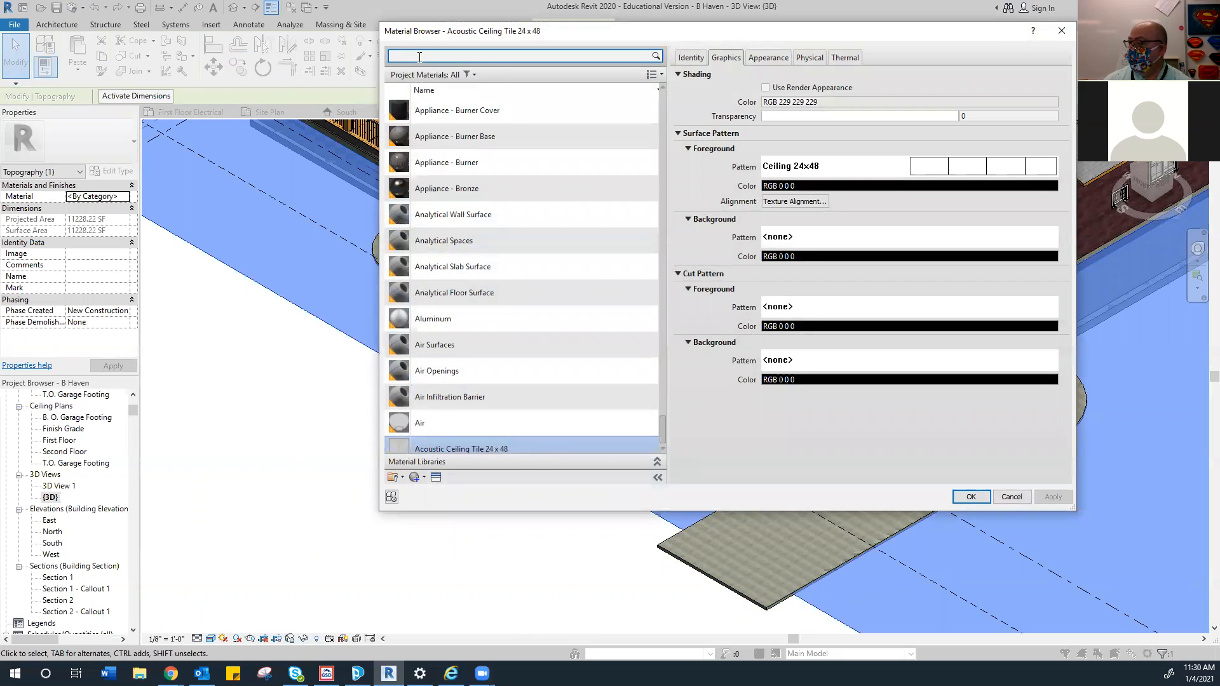
Search the project materials for 'grass', 'plants' and 'lawn'
type("grass")
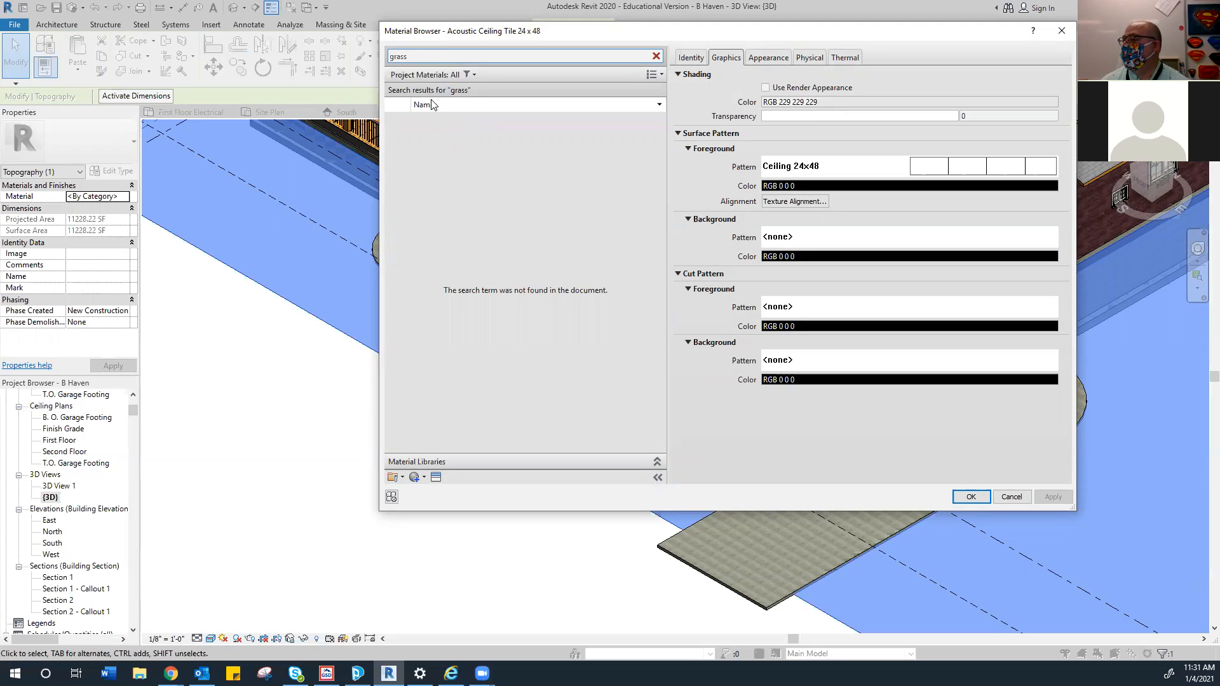
double_click(422, 60)
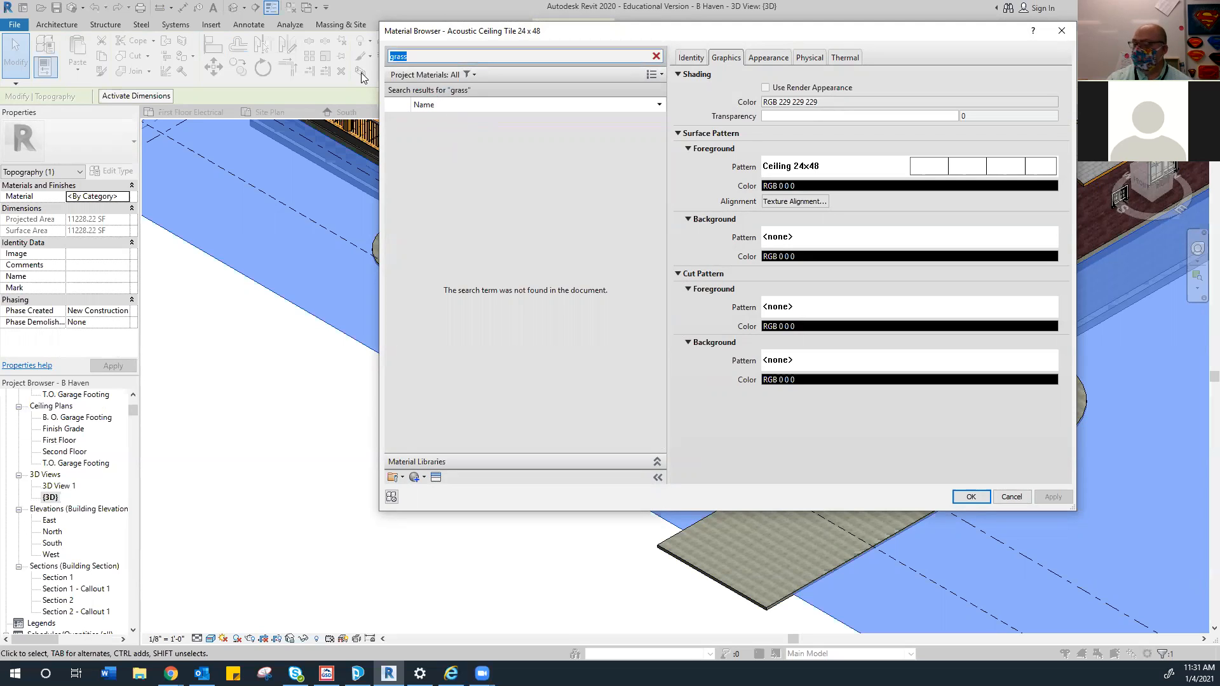
type("plants")
key("Return")
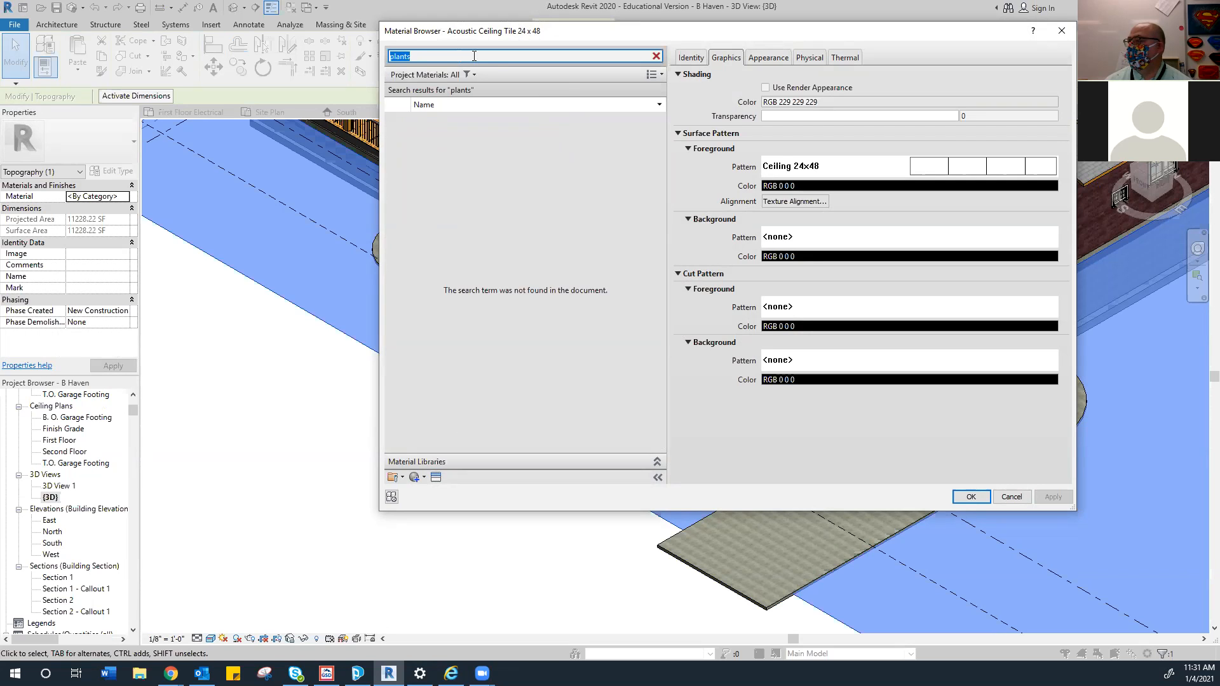
type("lawn")
key("Return")
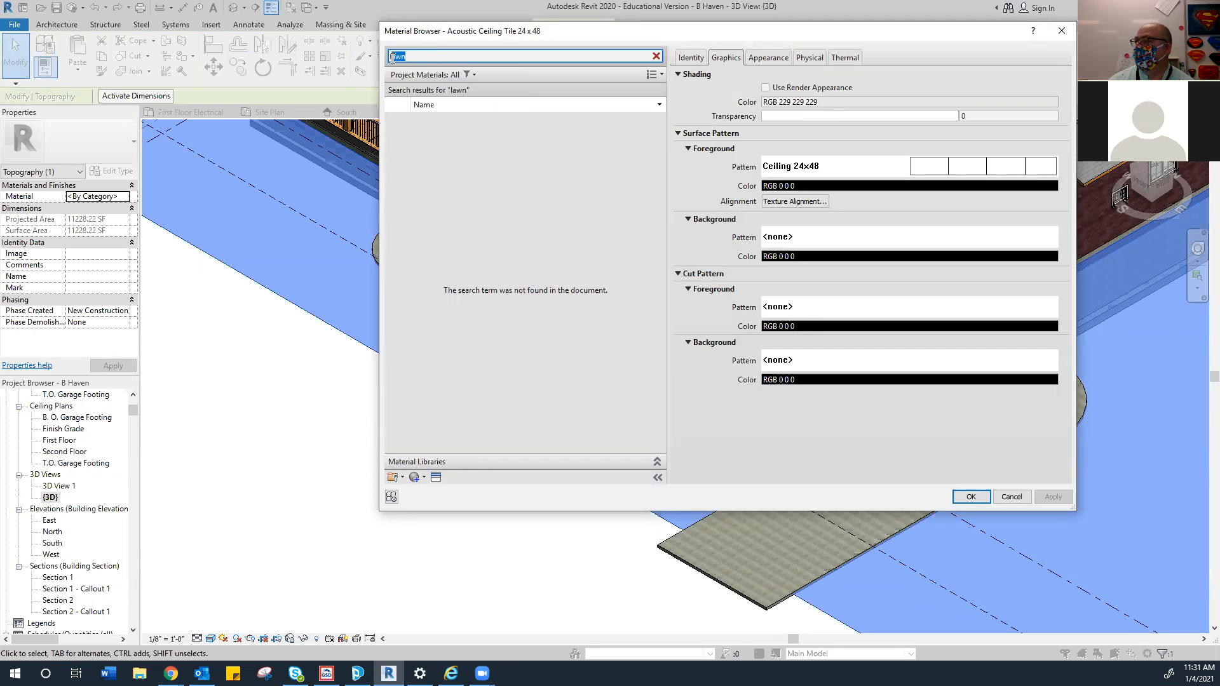
Clear the search text and scroll through all Project Materials
key("BackSpace")
type("gra")
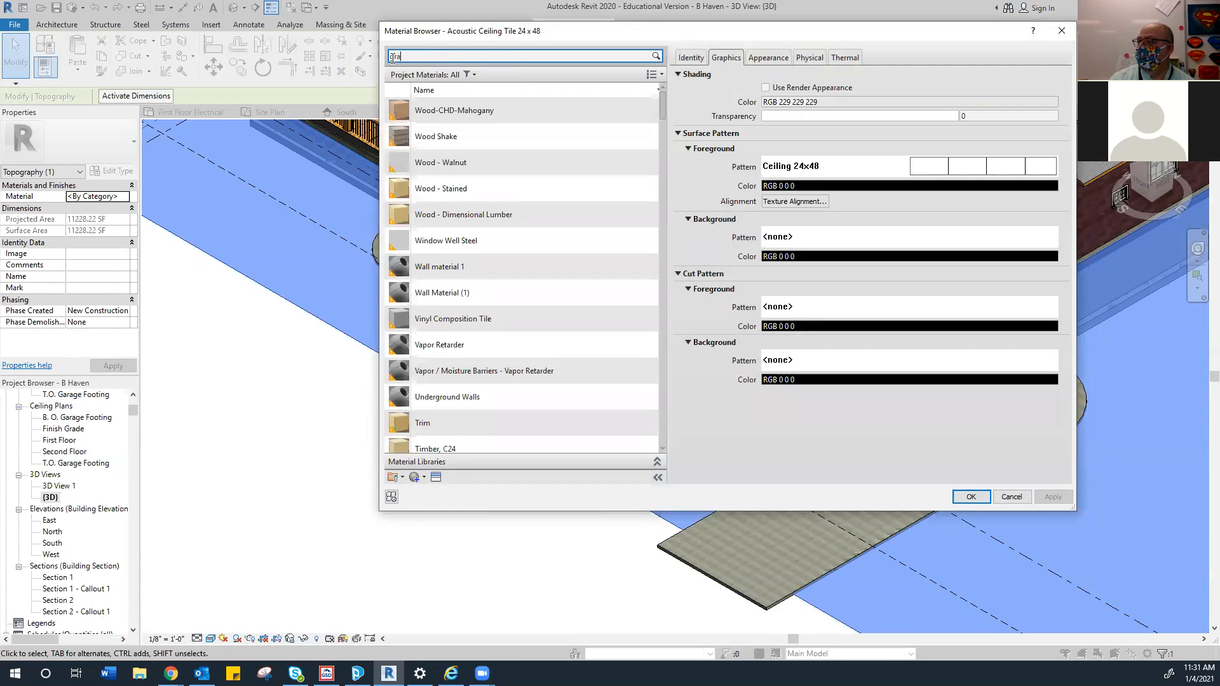
type("s")
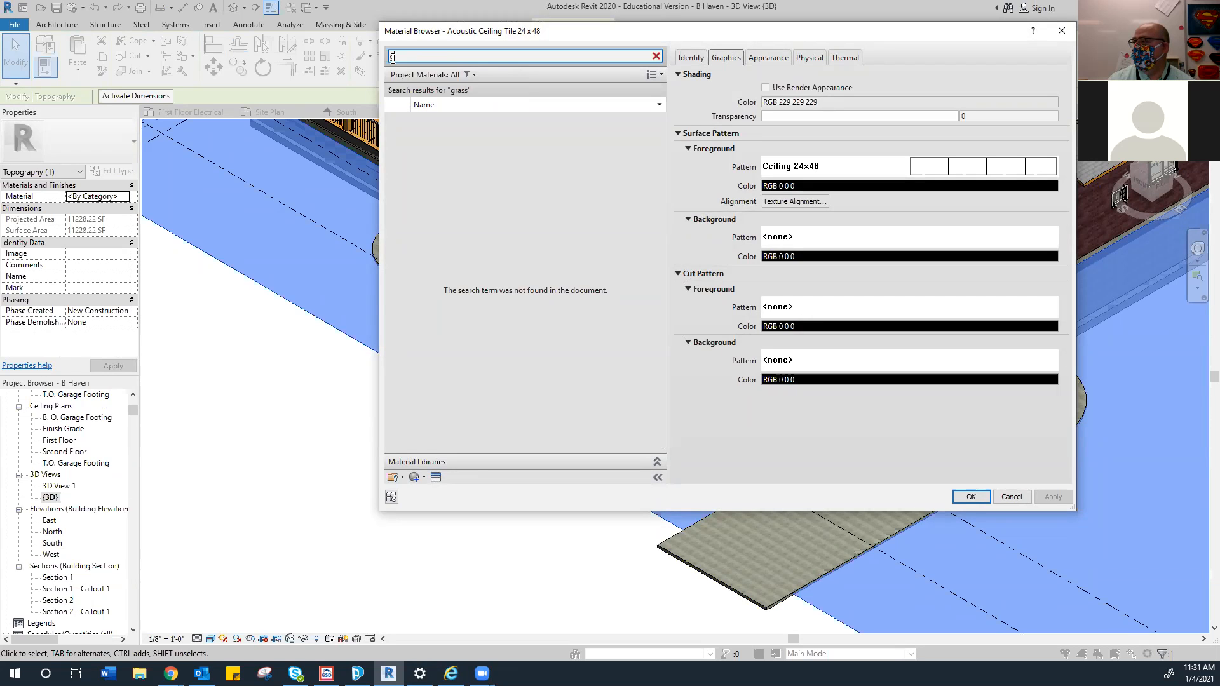
key("BackSpace")
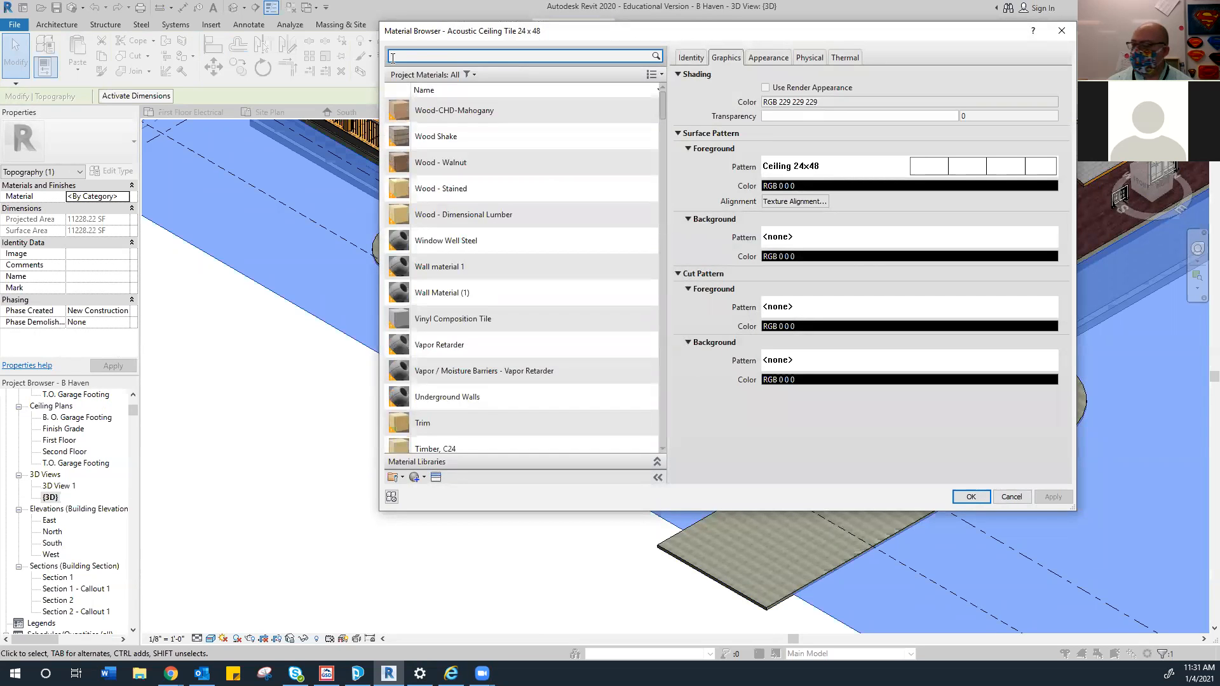
scroll(533, 224, "down", 10)
scroll(531, 225, "down", 6)
scroll(531, 225, "up", 4)
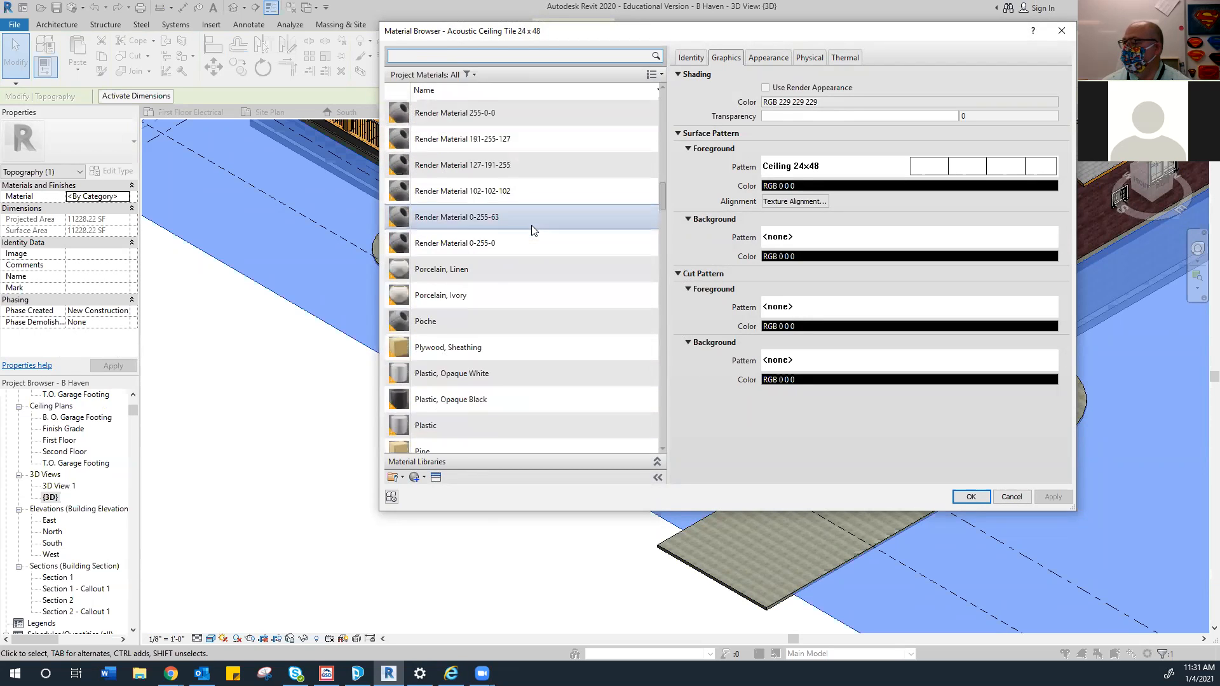
scroll(531, 230, "up", 2)
scroll(526, 258, "up", 3)
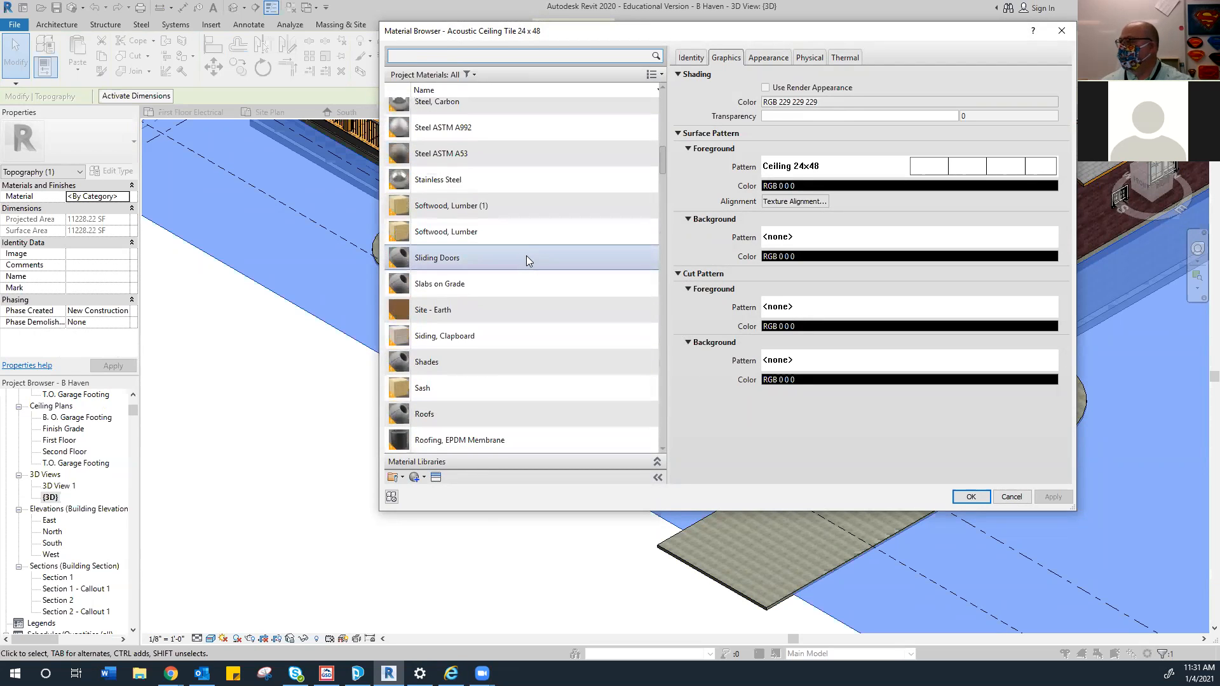
scroll(544, 169, "up", 3)
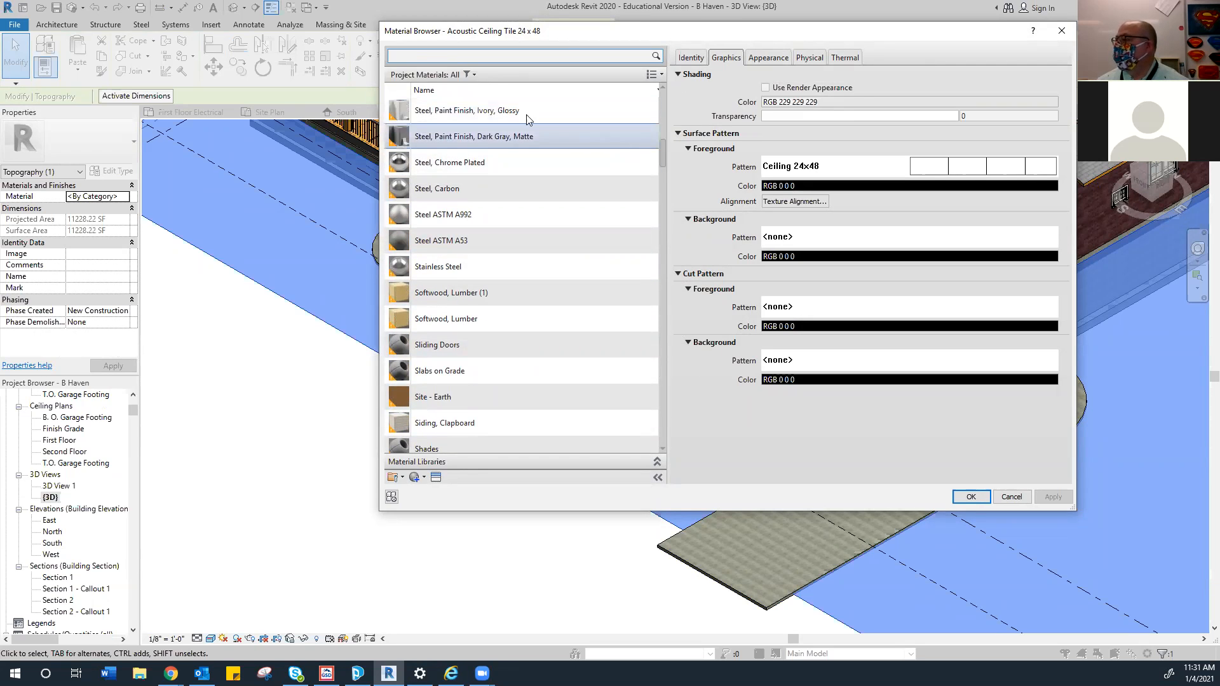
scroll(516, 111, "up", 10)
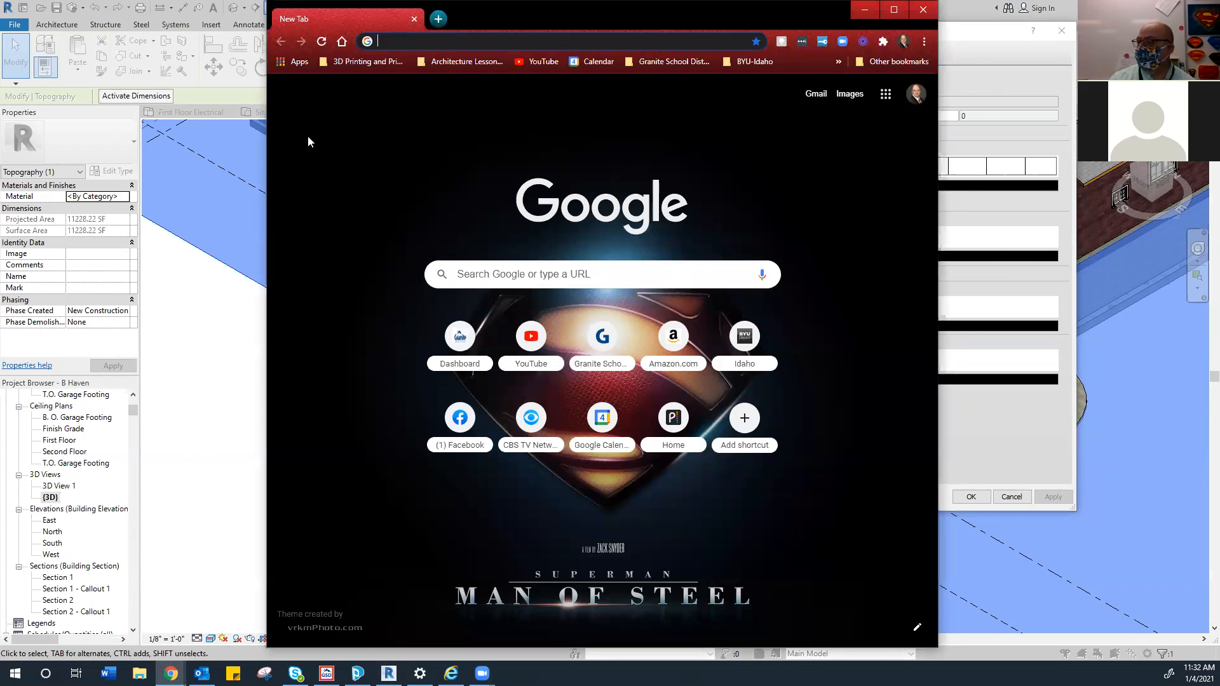
Search Google Images for grass and preview a top-view lawn photo
type("grass")
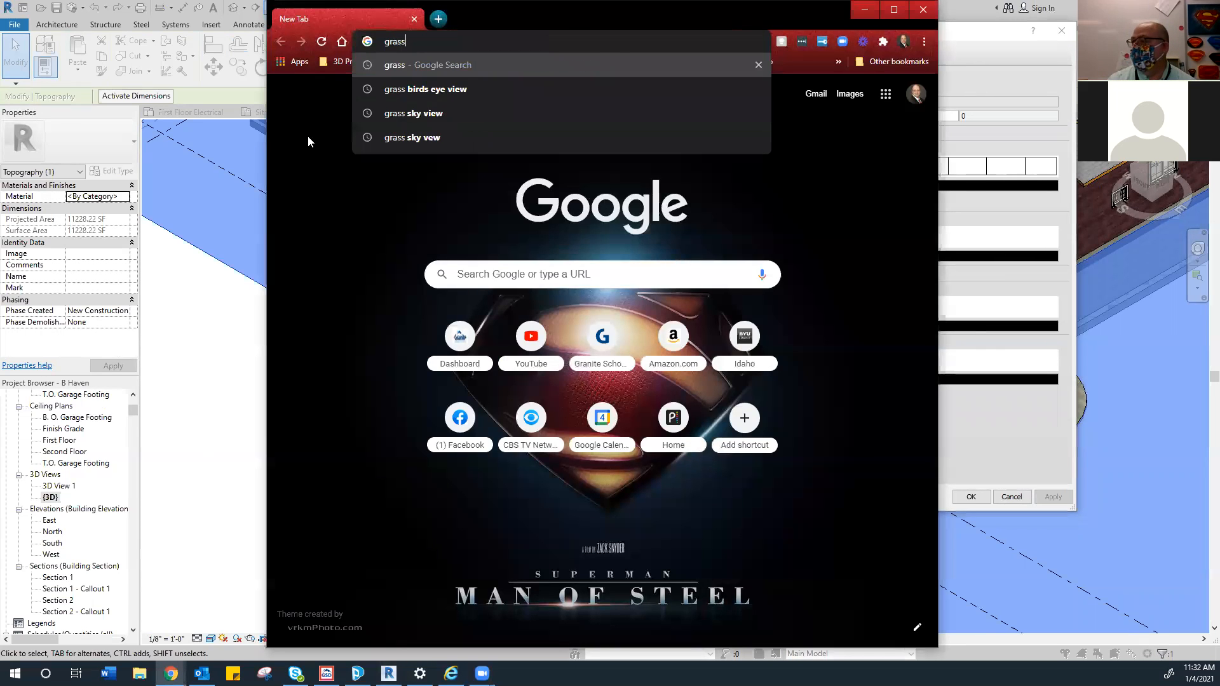
key("Return")
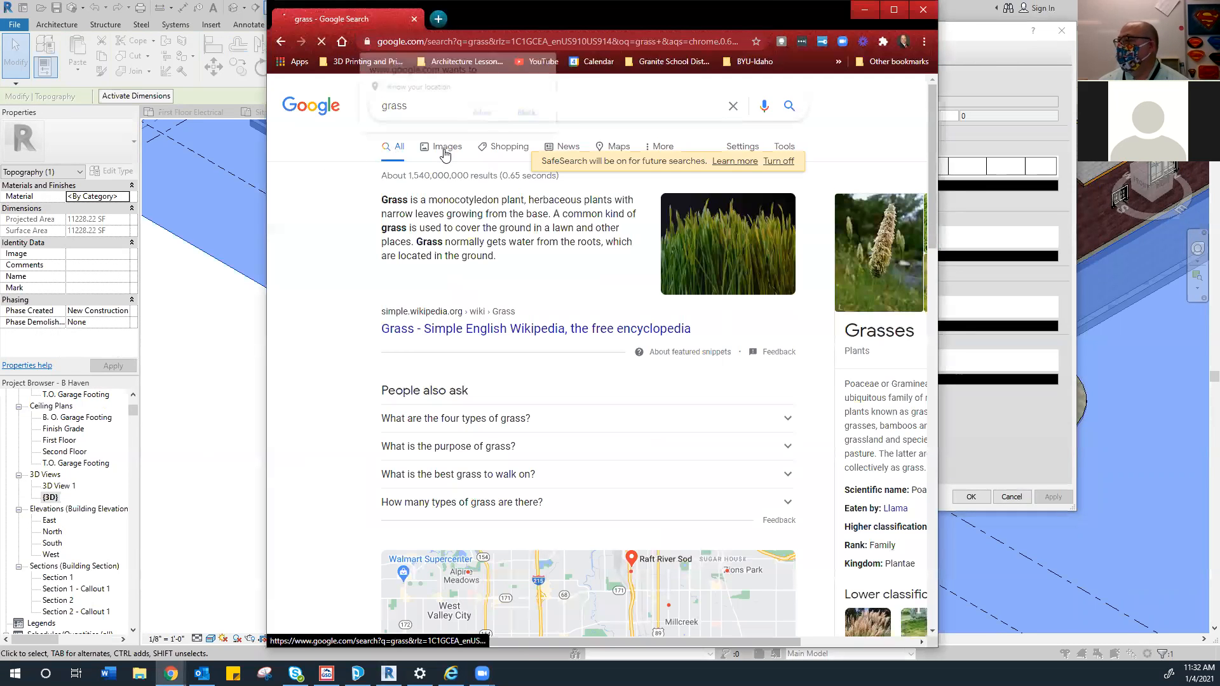
left_click(443, 150)
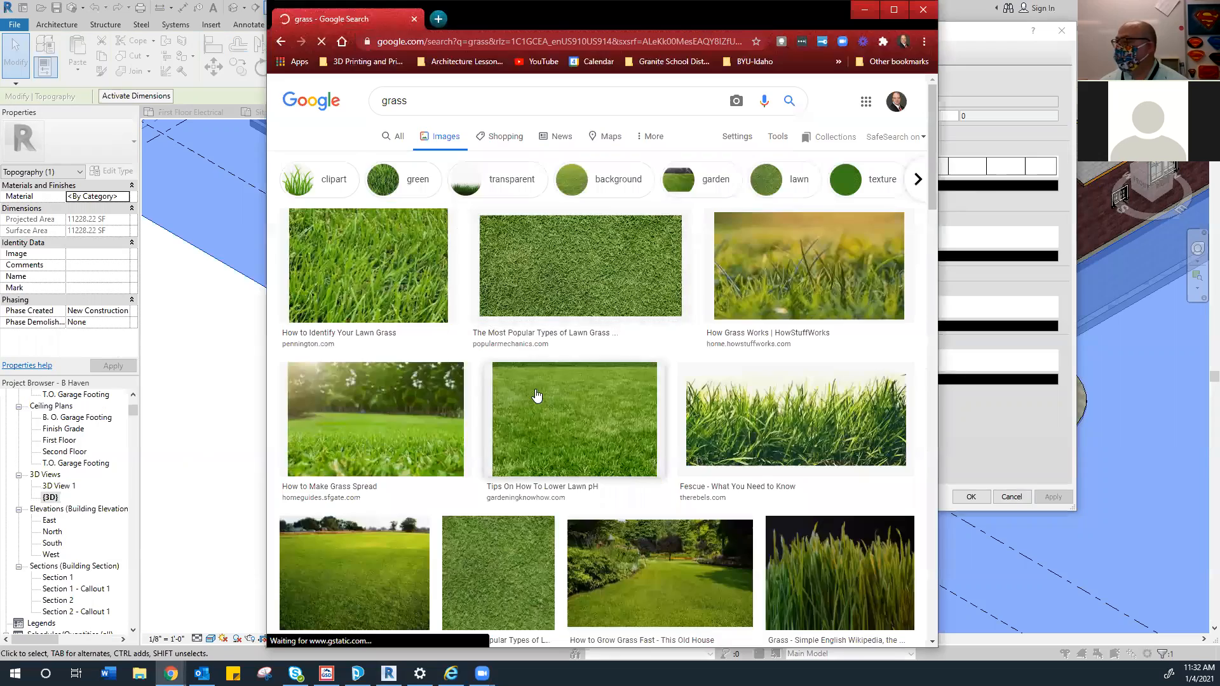
scroll(547, 359, "down", 1)
scroll(549, 355, "down", 10)
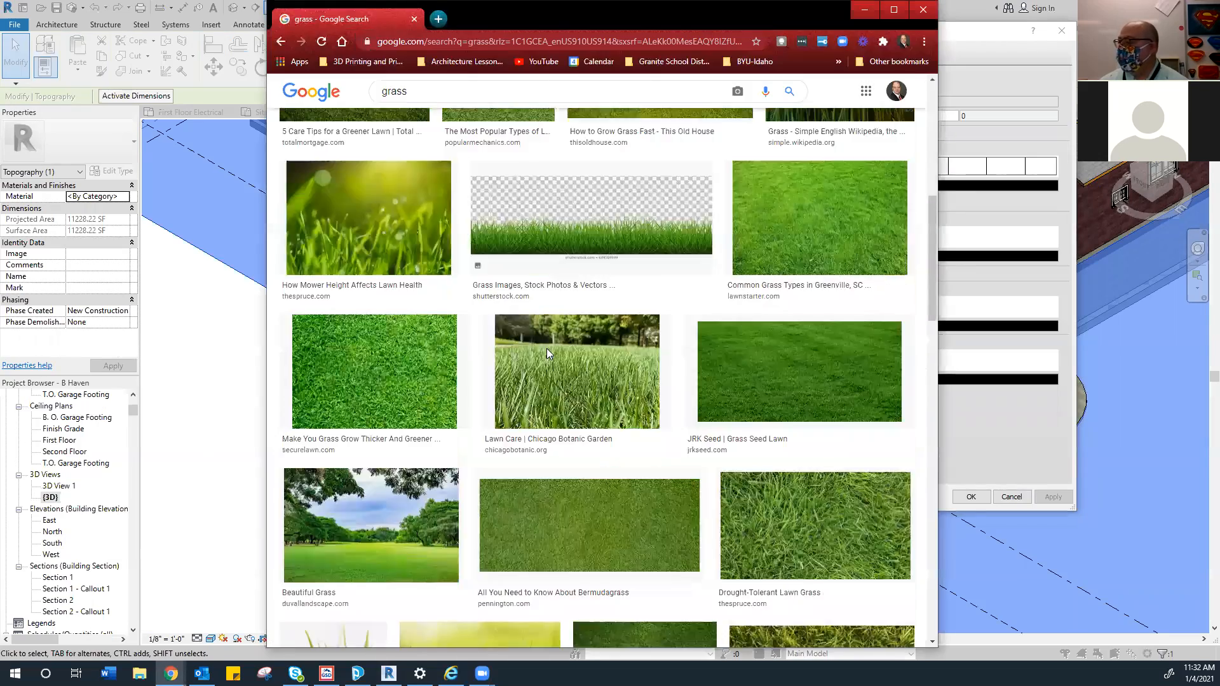
scroll(619, 384, "down", 8)
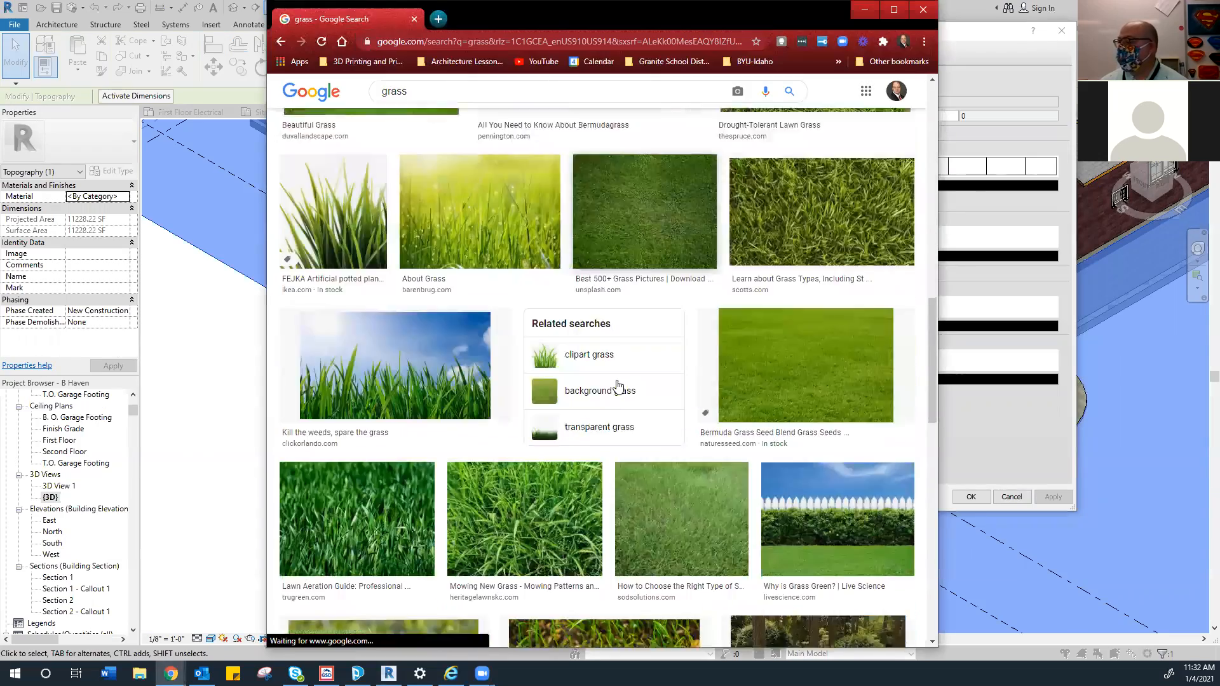
scroll(617, 386, "down", 6)
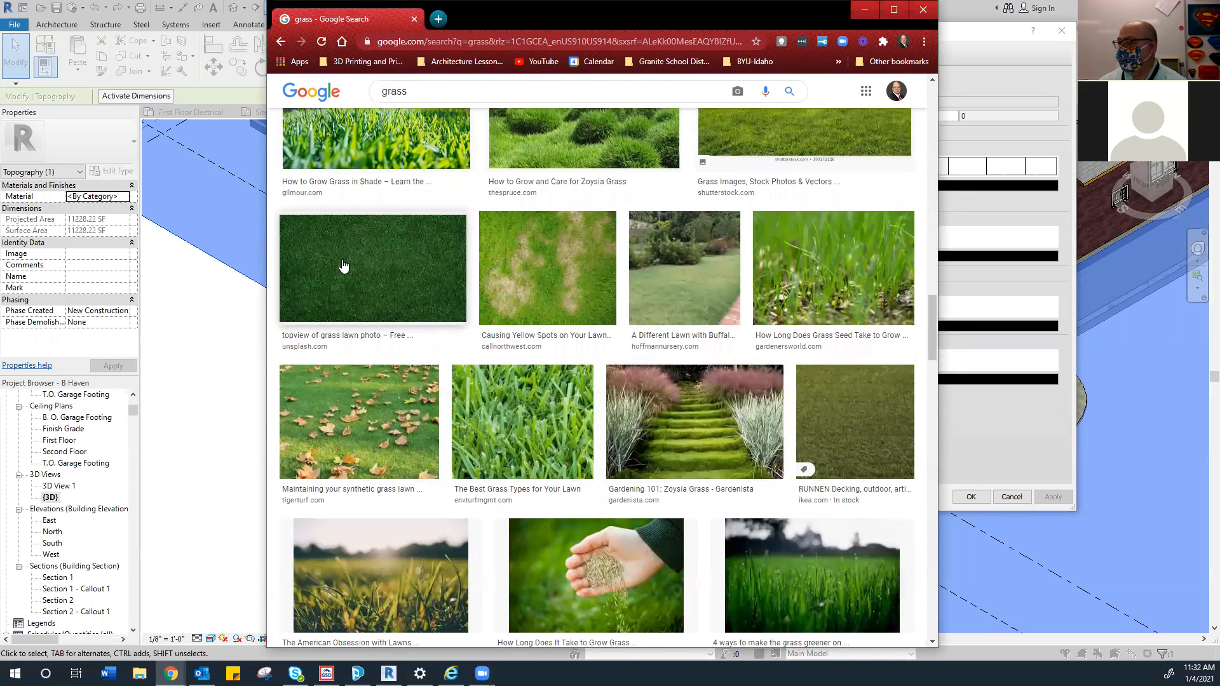
left_click(343, 266)
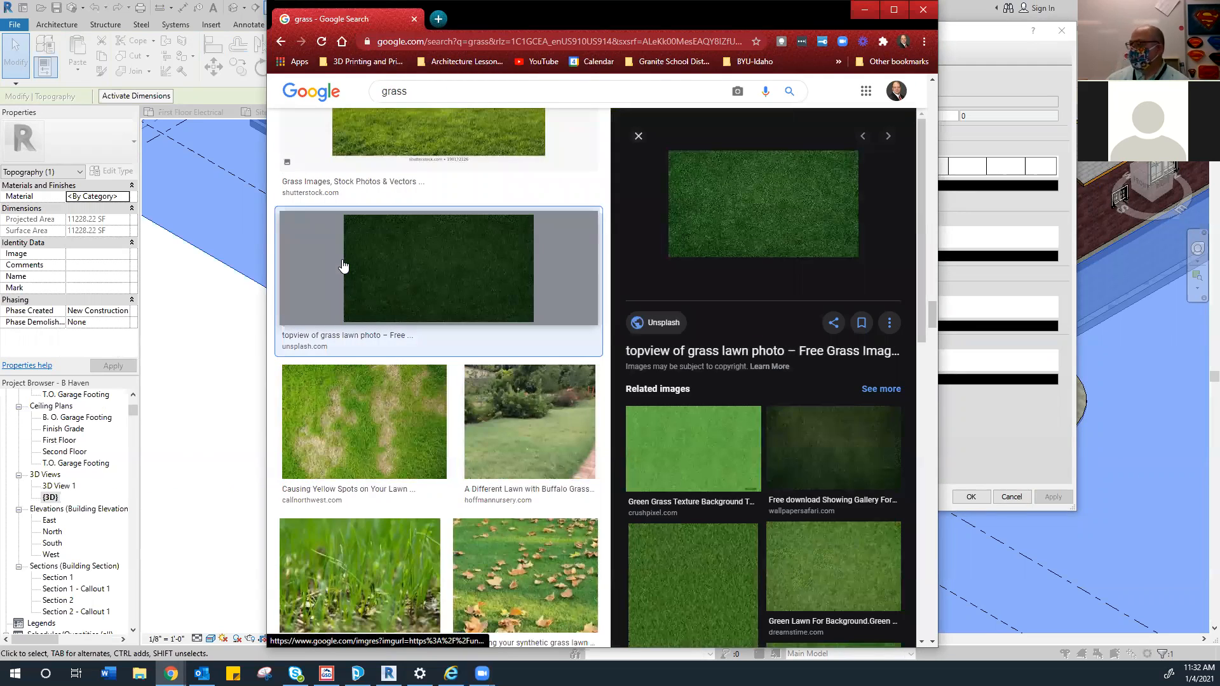
Save the grass image as 'gras' in the Pictures folder
right_click(721, 189)
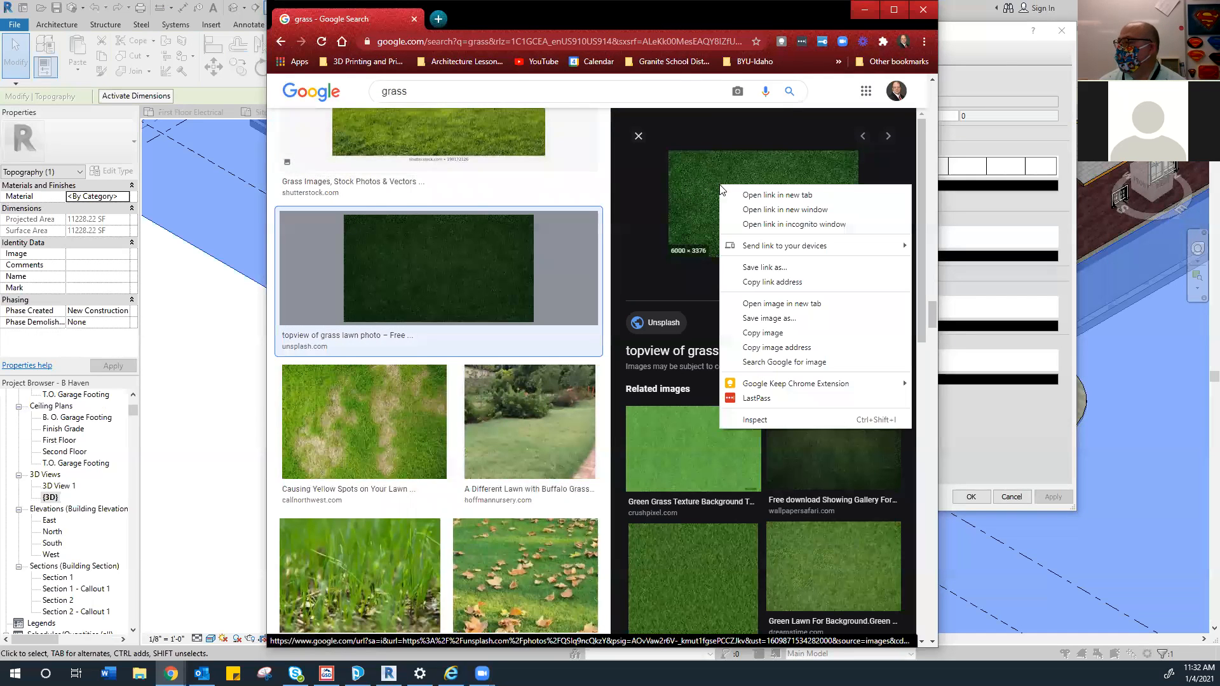
left_click(769, 318)
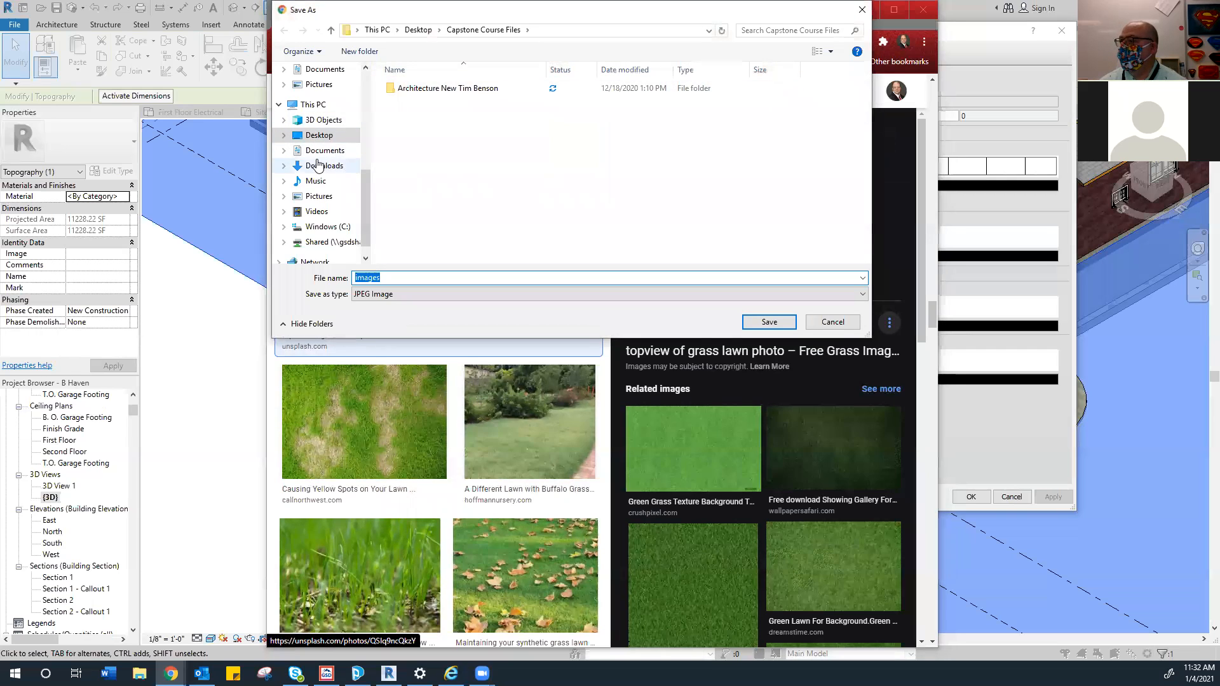
left_click(317, 135)
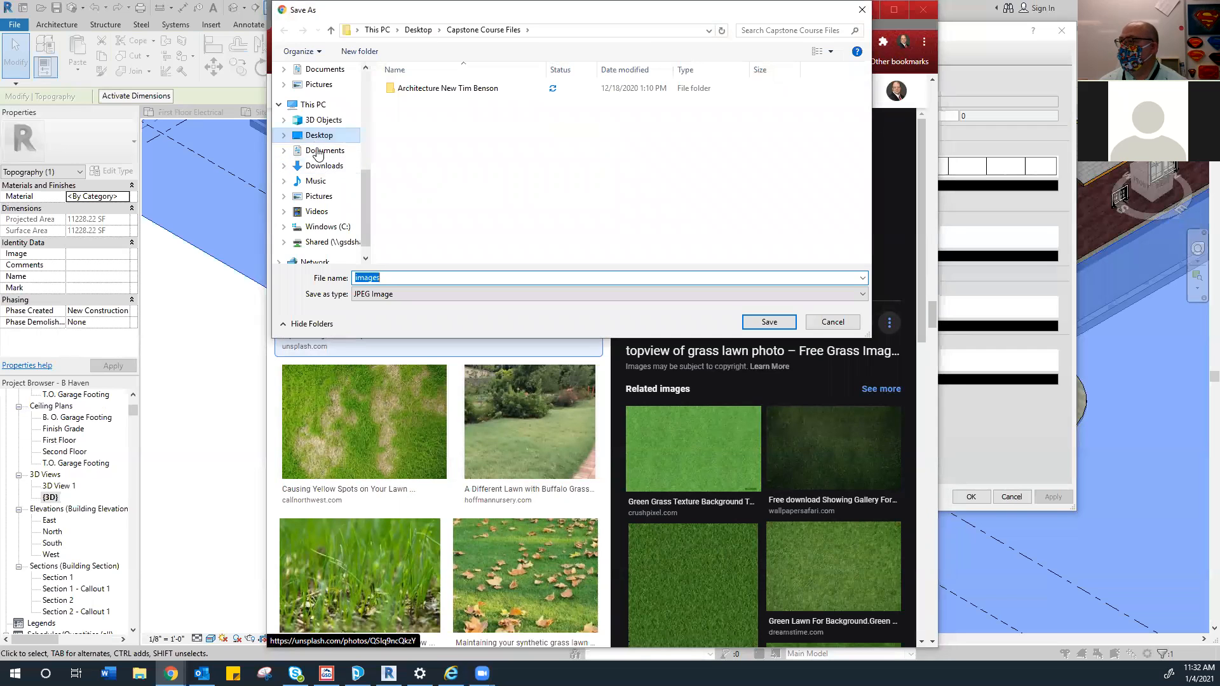
scroll(613, 154, "down", 2)
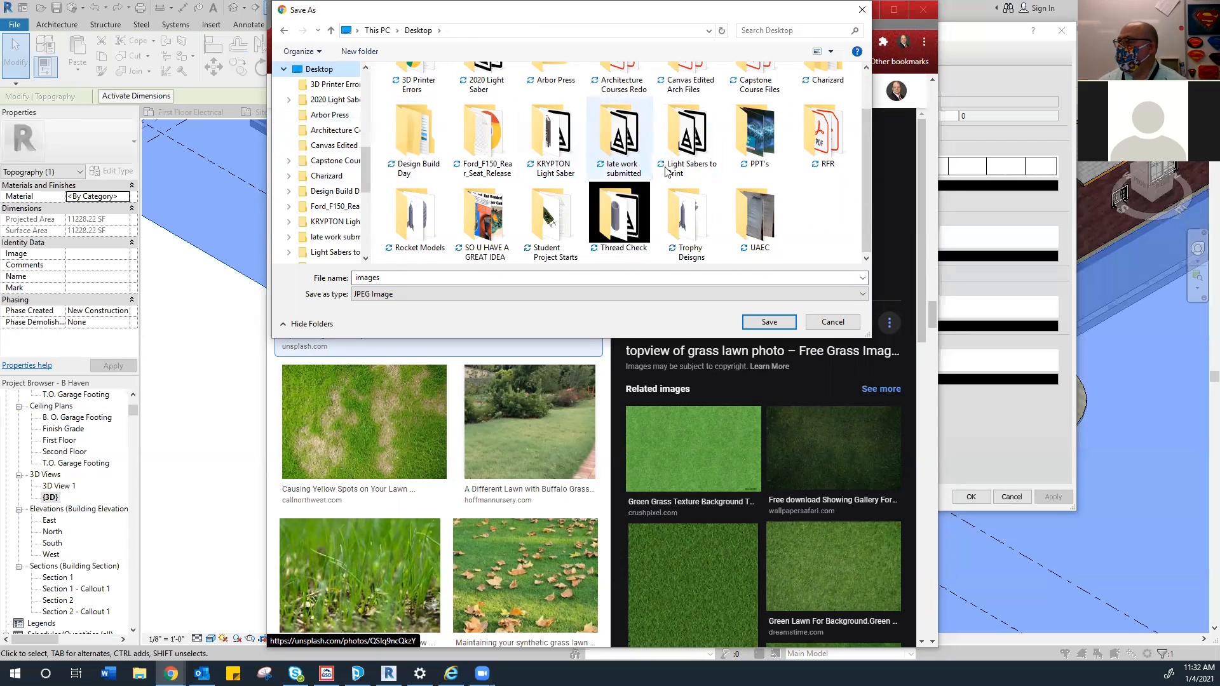
scroll(318, 177, "up", 2)
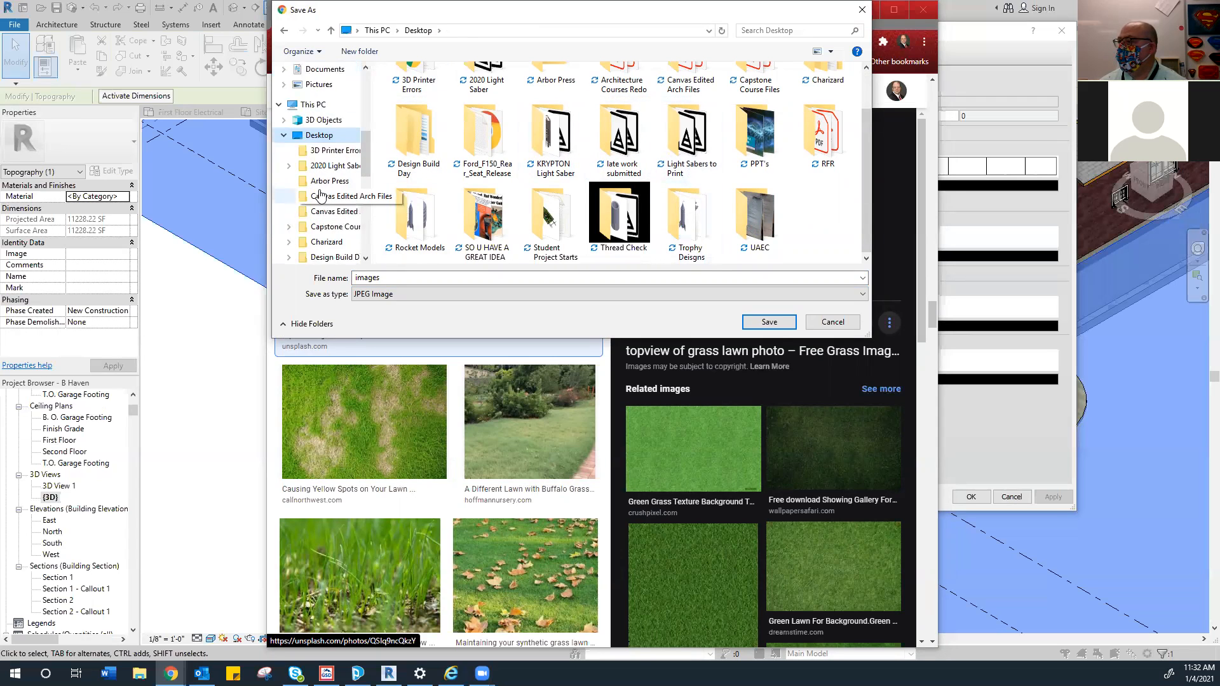
left_click(319, 115)
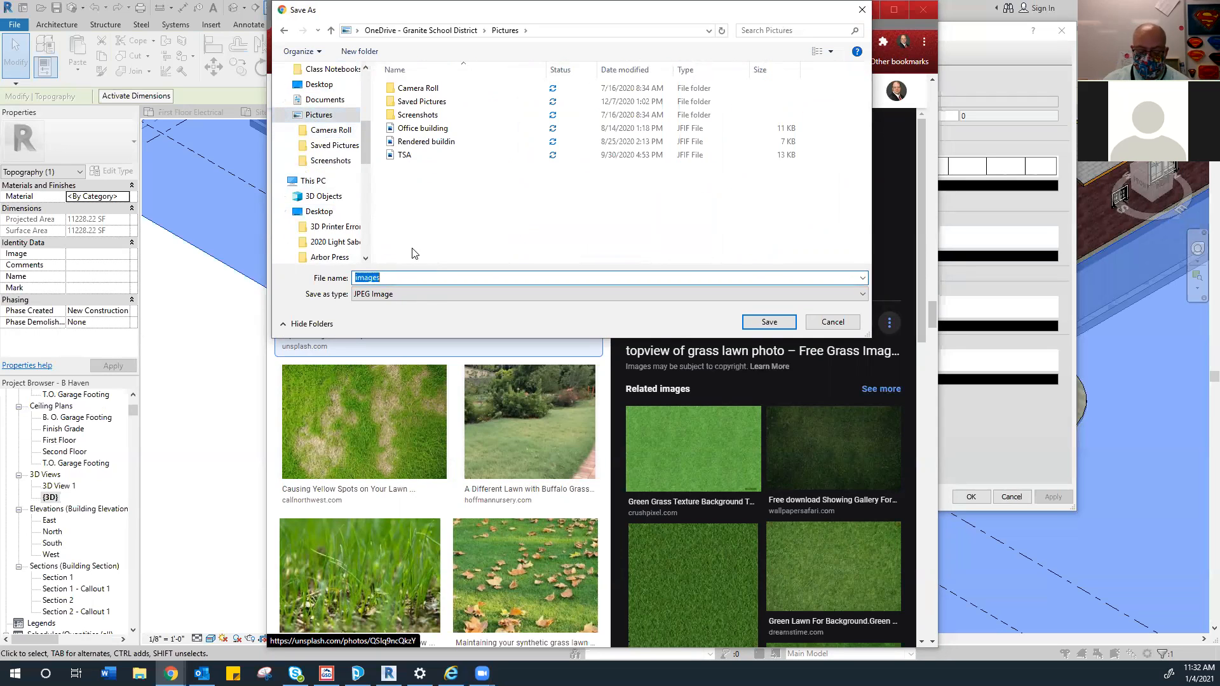
type("grass")
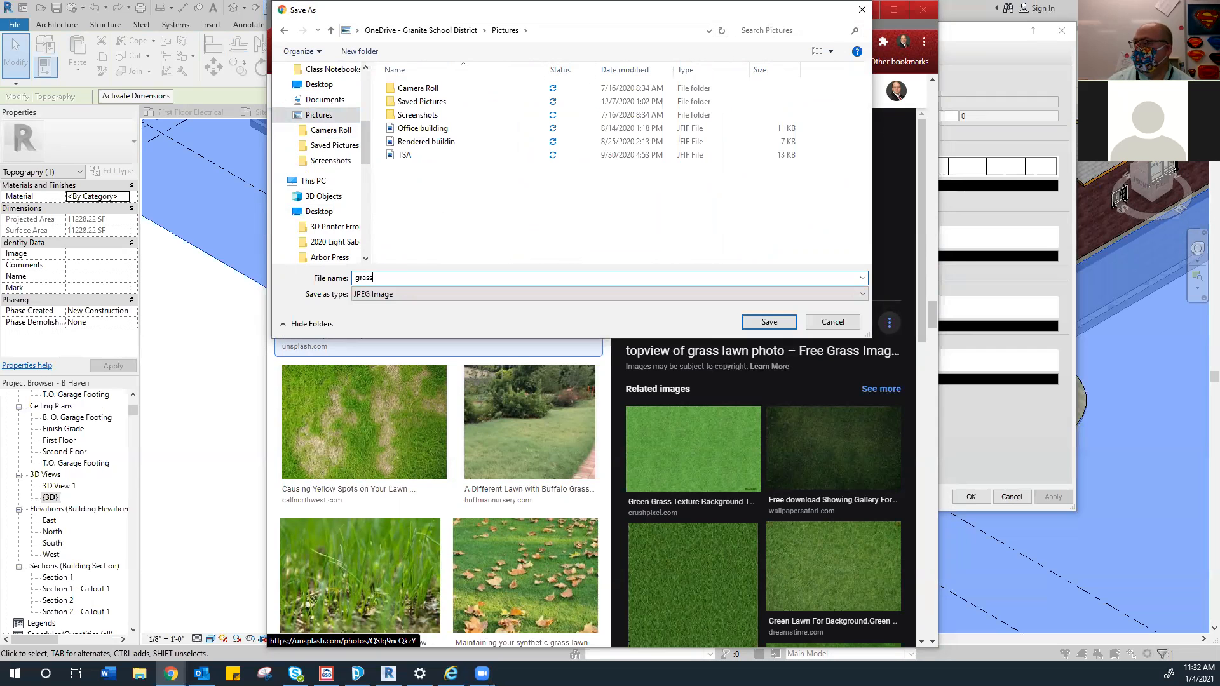
left_click(770, 321)
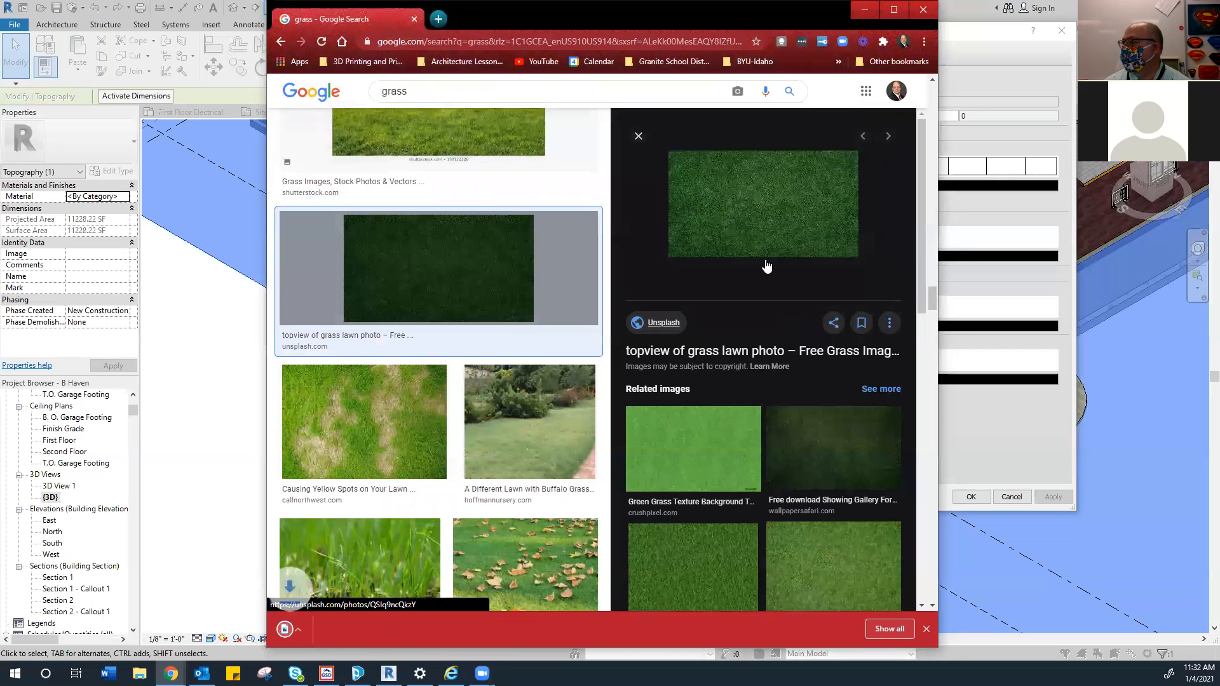
Minimize Chrome to return to Revit and open the Create/Duplicate Material options
left_click_drag(691, 33, 610, 73)
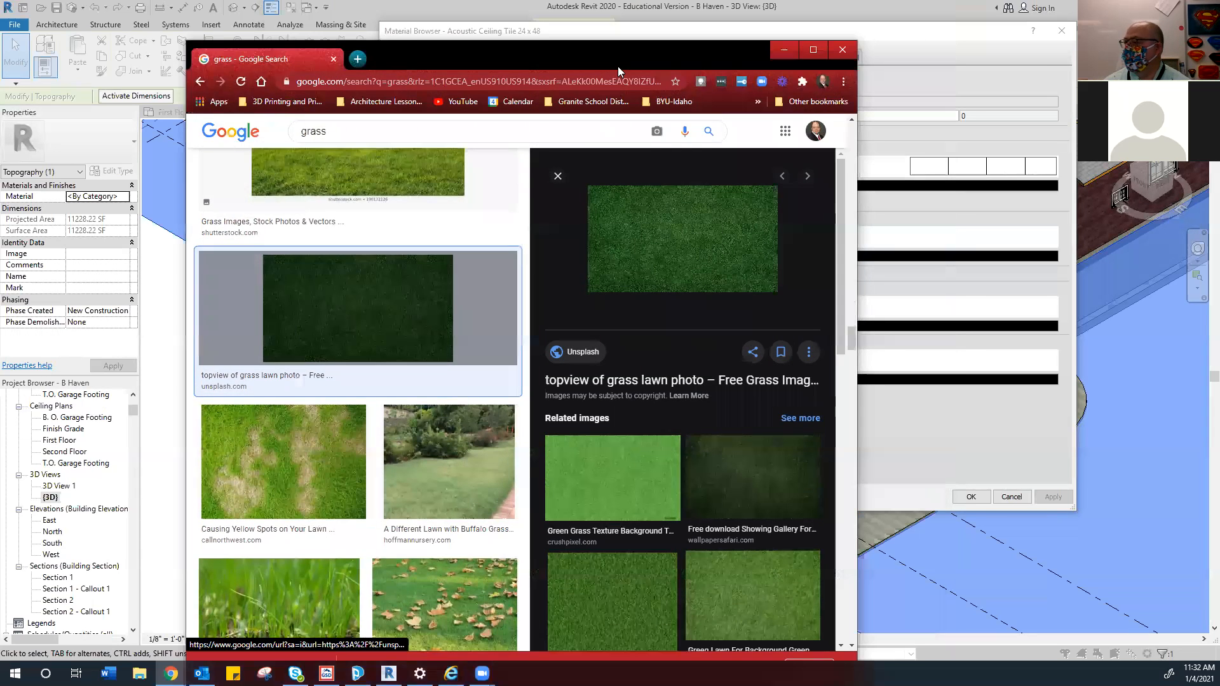
right_click(643, 263)
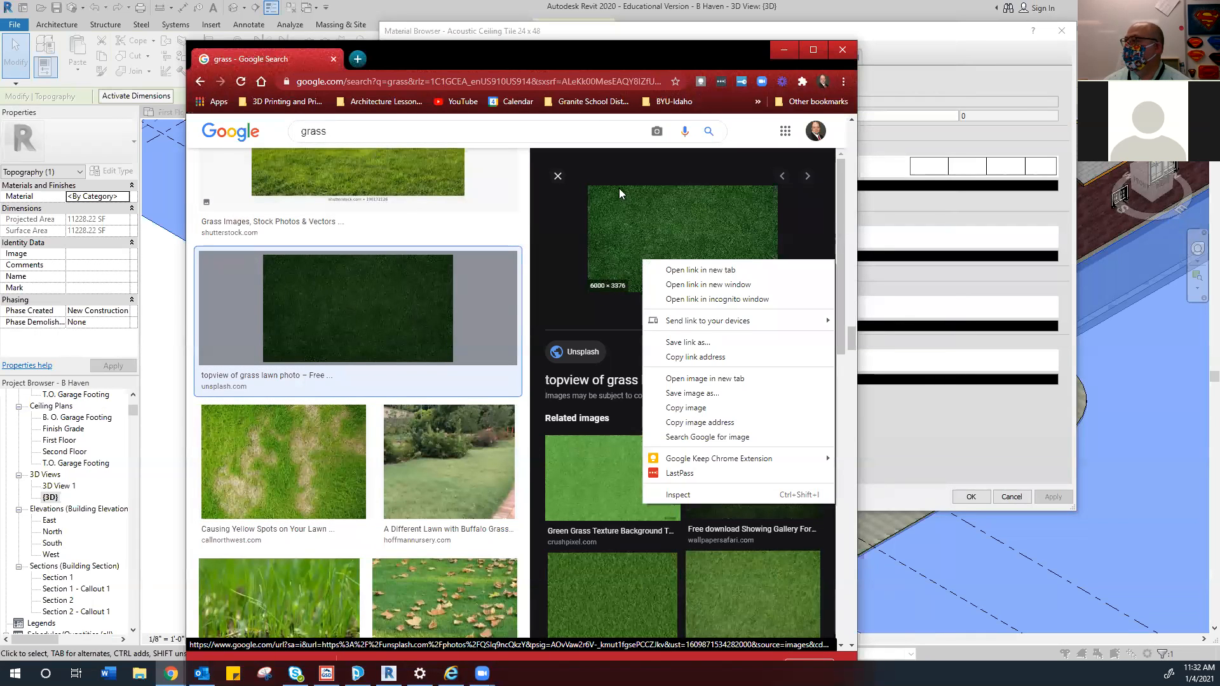
left_click(775, 48)
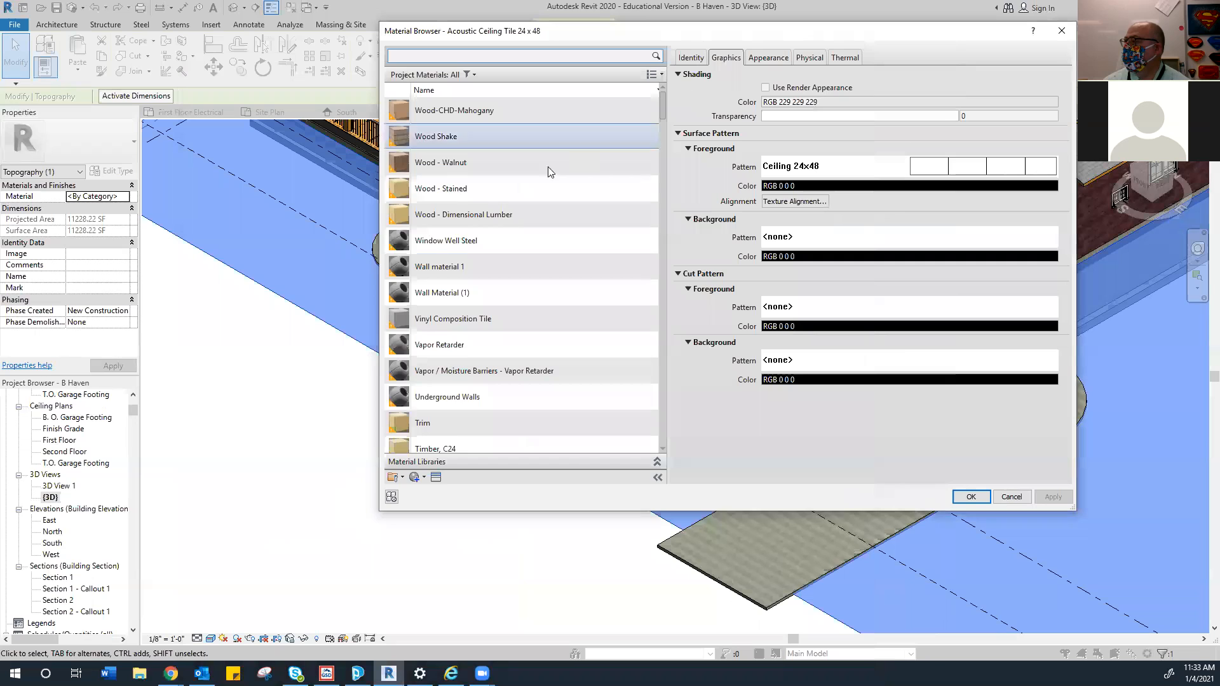
left_click(425, 478)
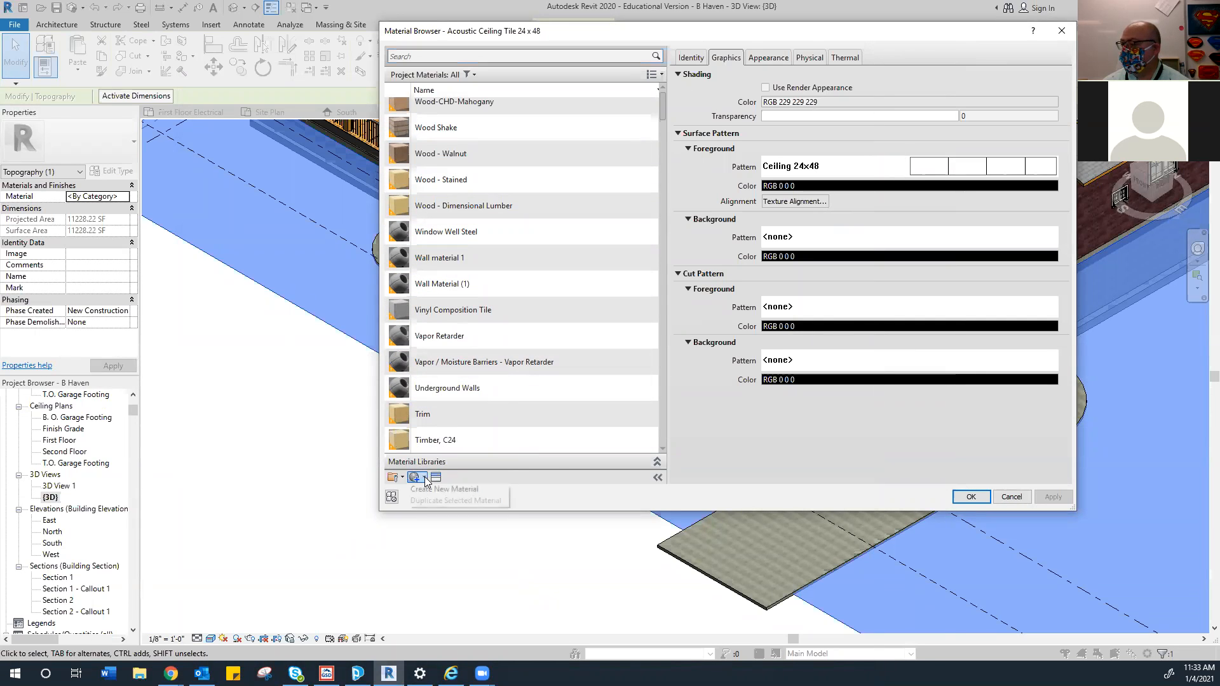
Create a new material named Grass and choose an image for its Appearance
left_click(448, 493)
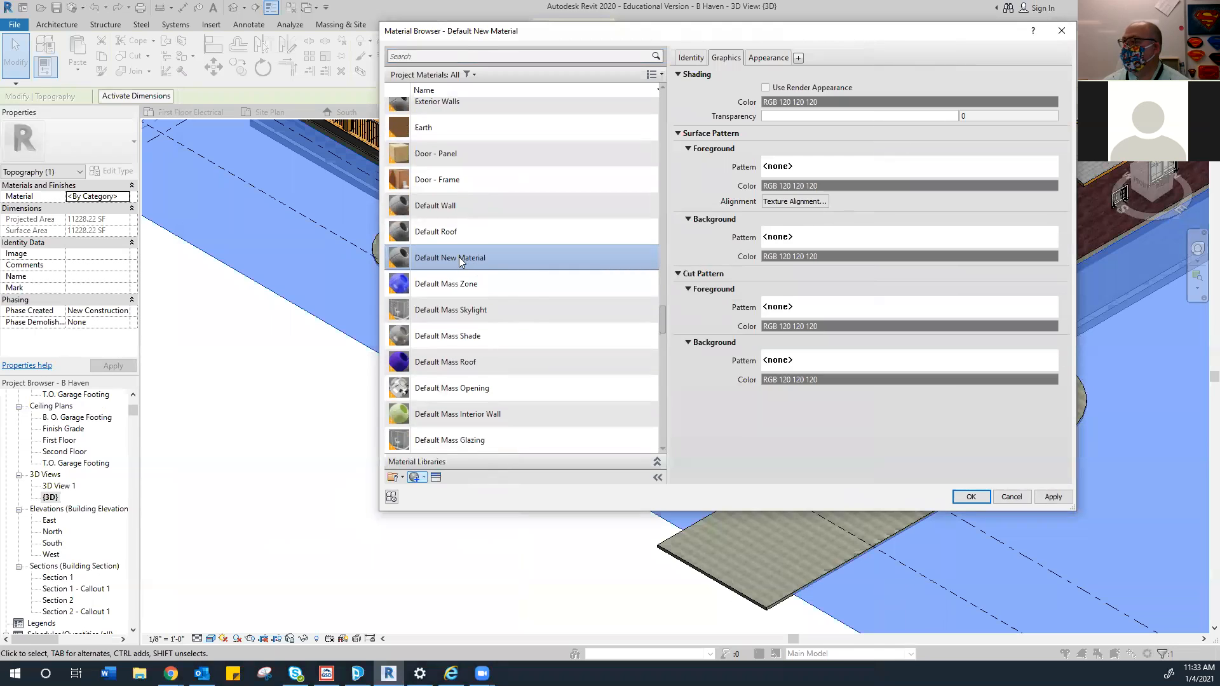
right_click(459, 258)
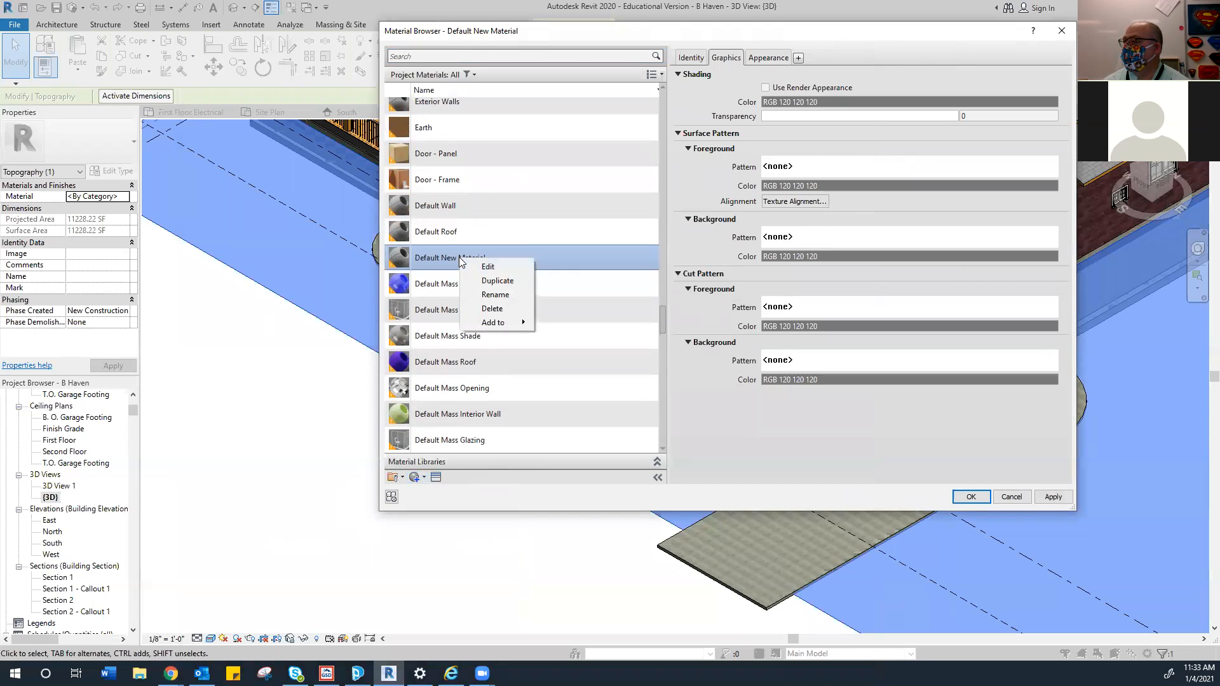
left_click(496, 296)
type("Gras")
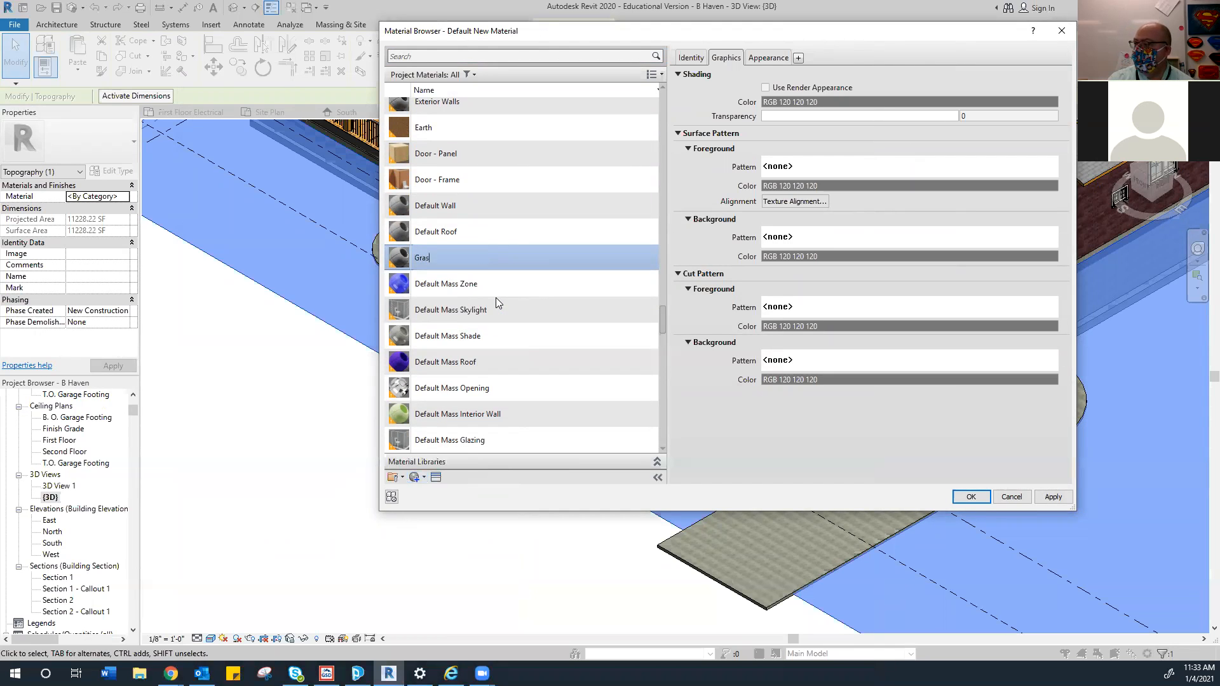
type("s")
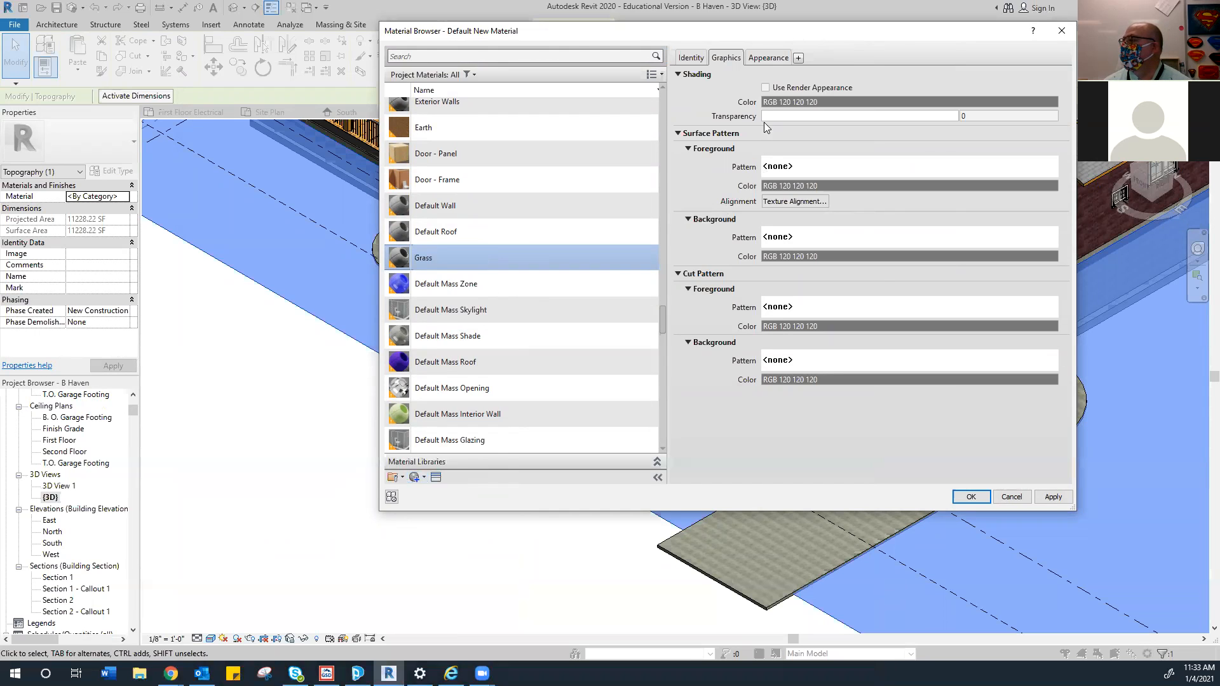
key("Return")
left_click(766, 59)
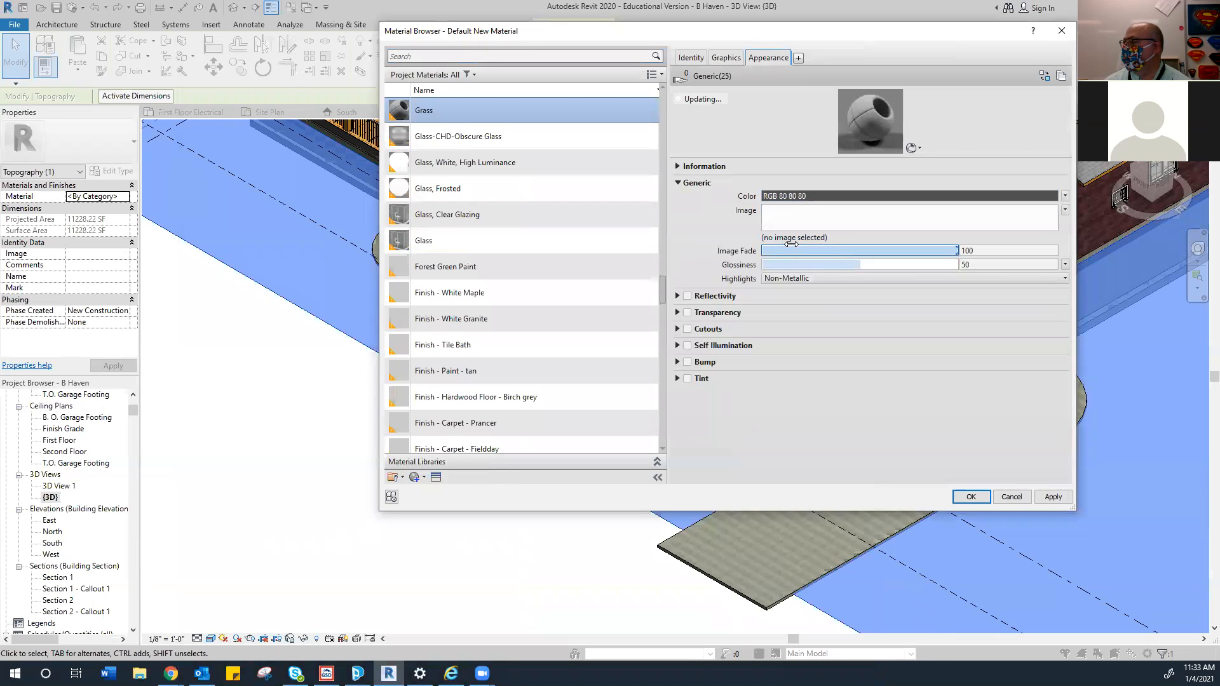
left_click(797, 237)
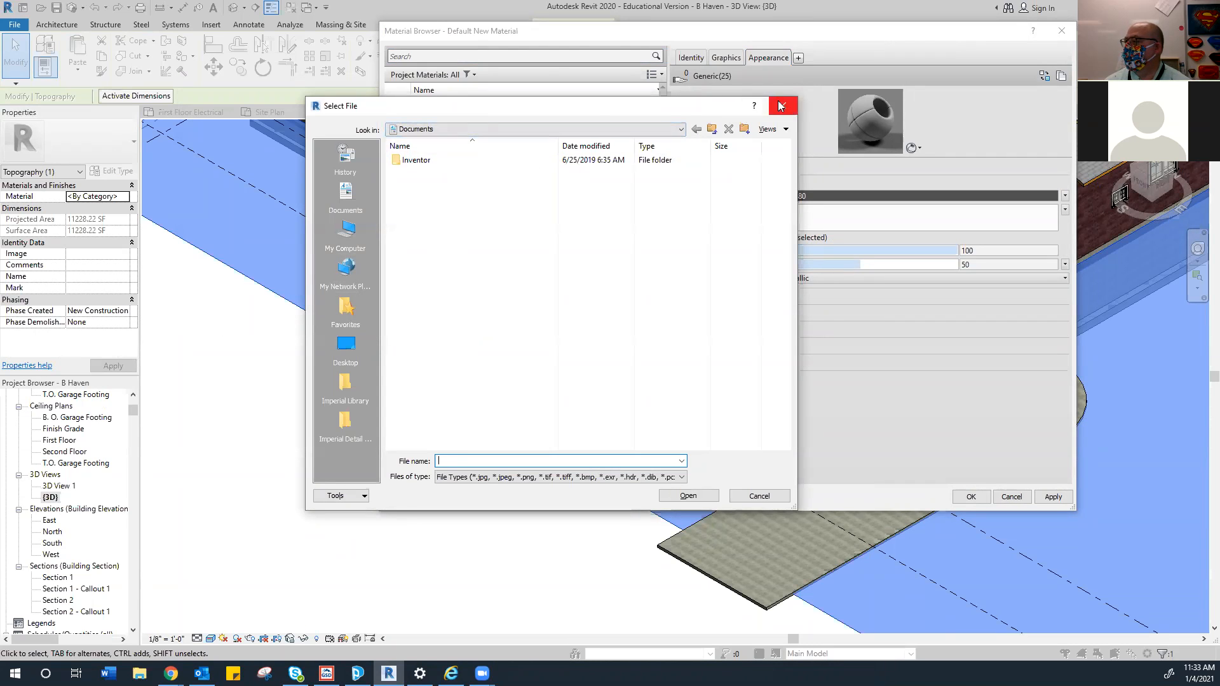
Look through the Desktop and Pictures folders in Select File for a grass image
left_click_drag(673, 113, 493, 129)
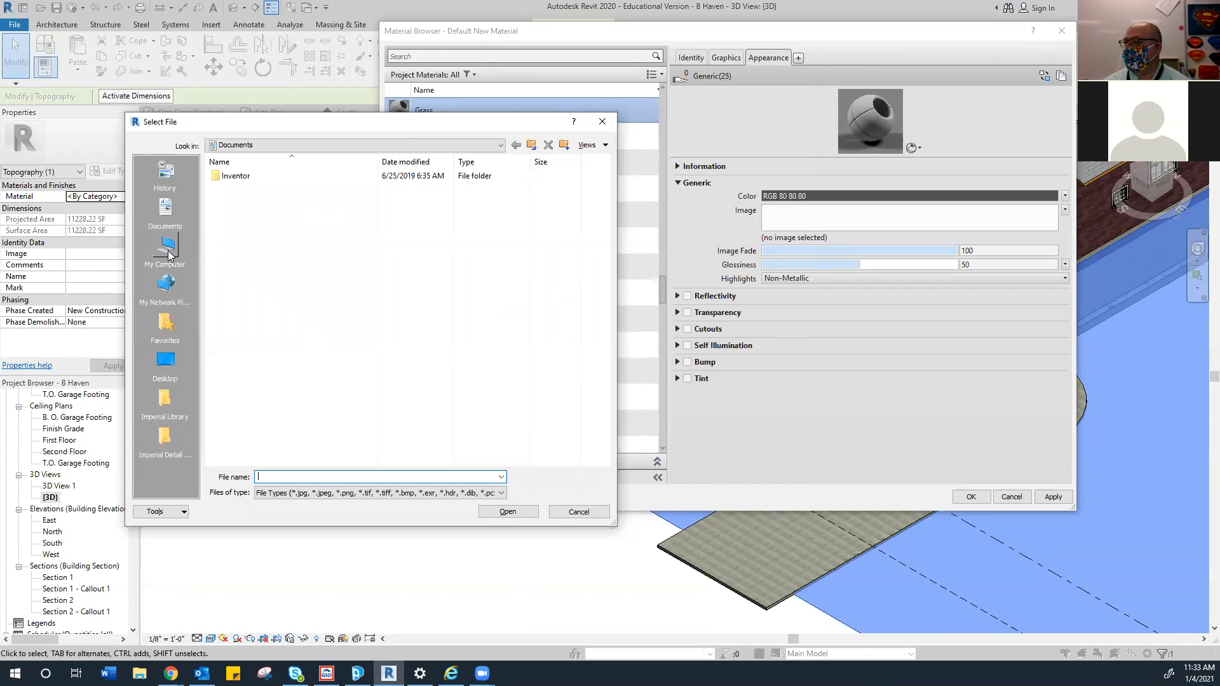
left_click(499, 146)
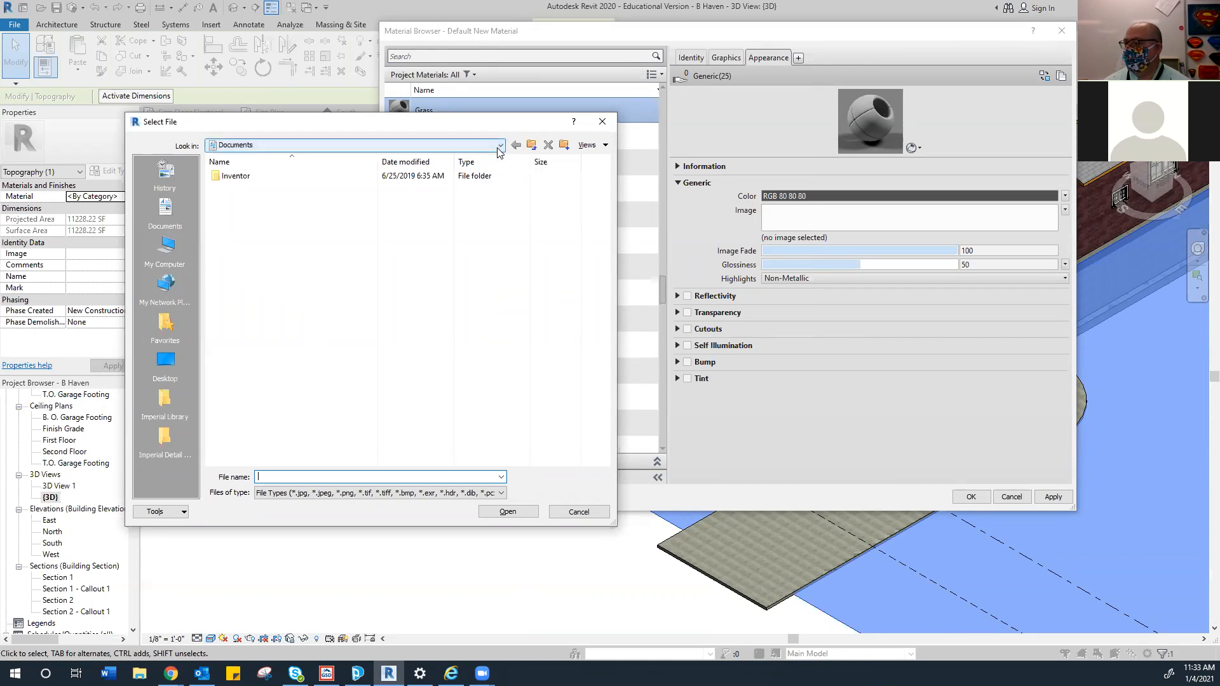
left_click(167, 361)
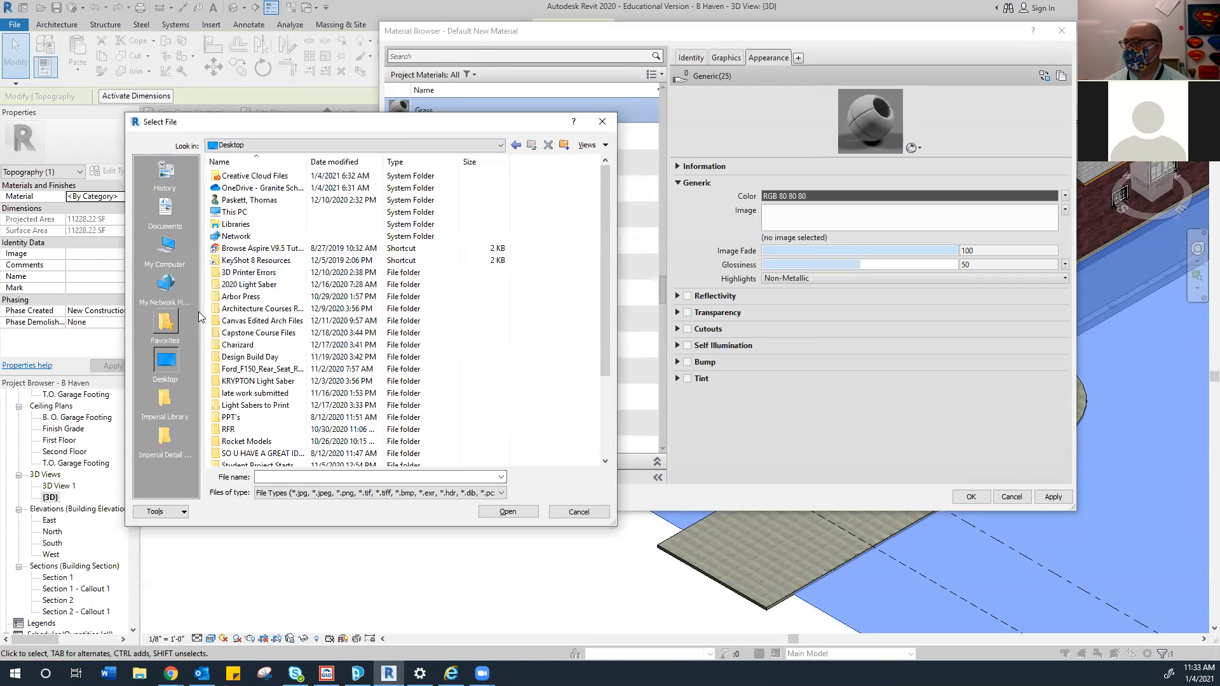
scroll(248, 261, "down", 3)
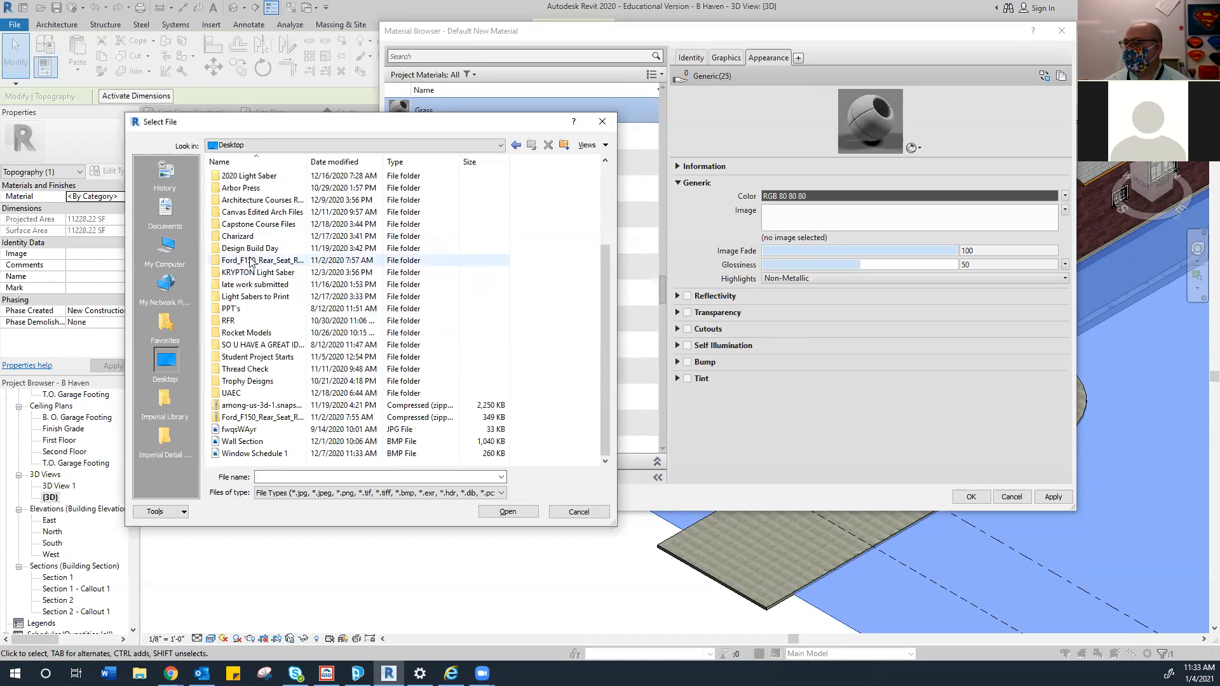
scroll(248, 261, "up", 3)
left_click(166, 251)
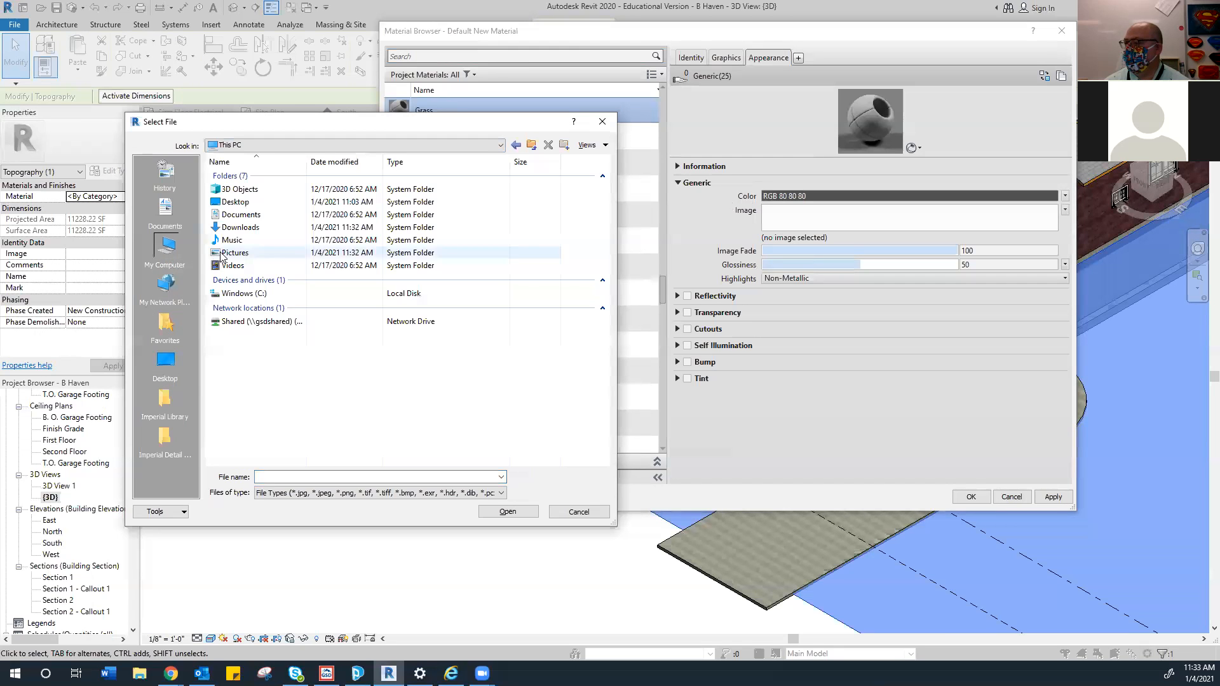
double_click(279, 253)
scroll(261, 299, "down", 2)
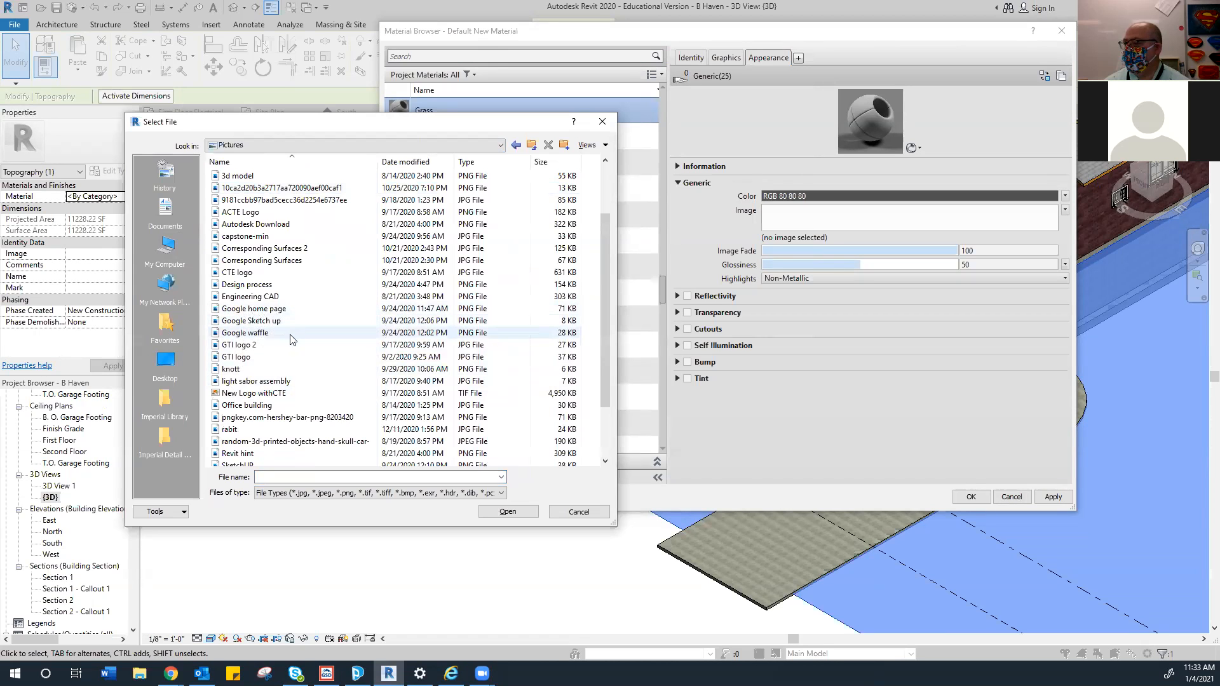
scroll(266, 366, "down", 1)
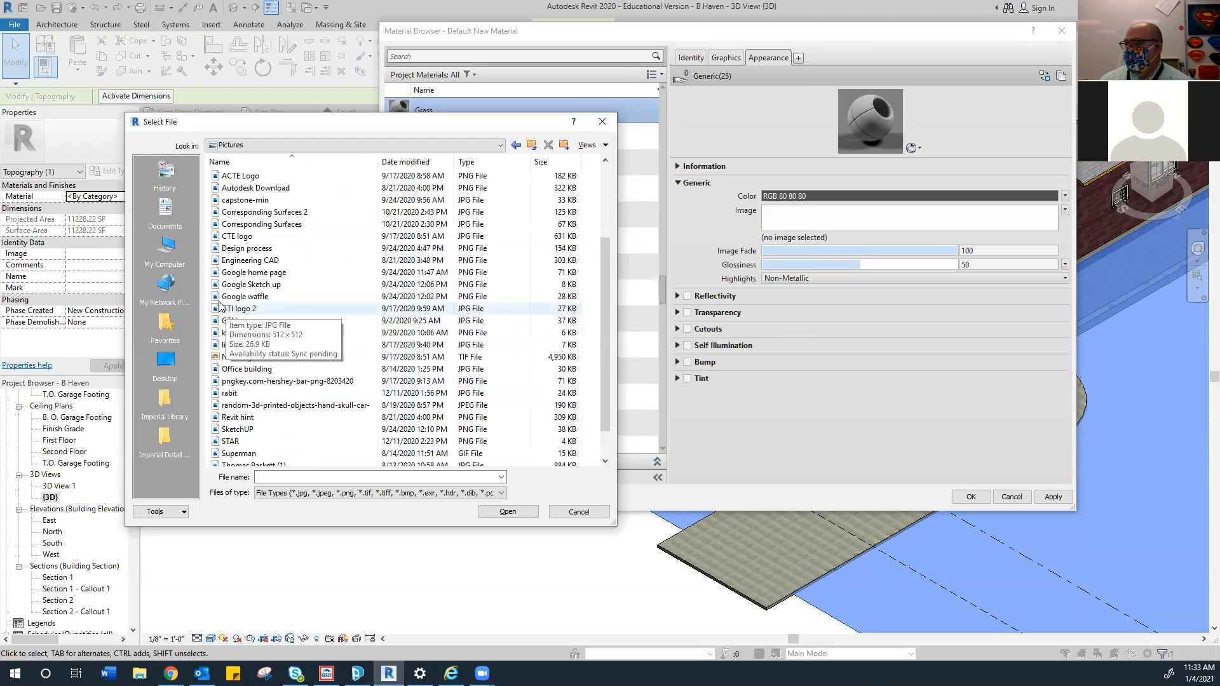
scroll(240, 354, "up", 1)
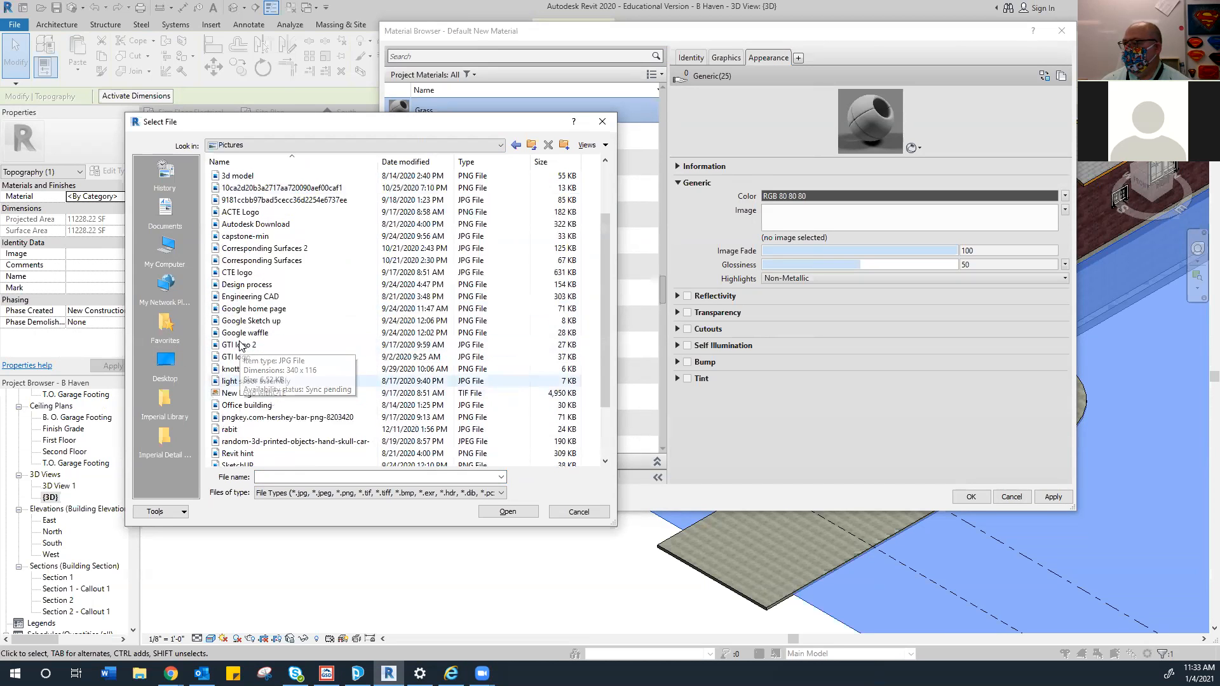
scroll(240, 346, "down", 1)
scroll(240, 346, "down", 1)
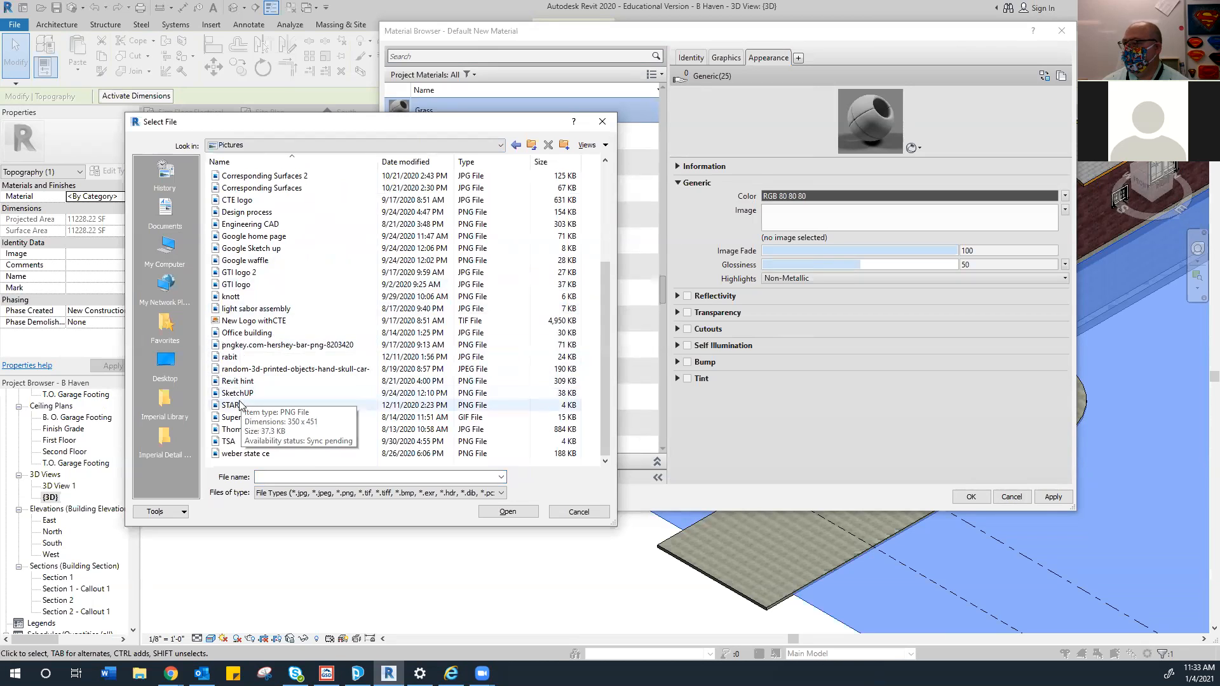
scroll(248, 300, "up", 1)
scroll(249, 299, "up", 3)
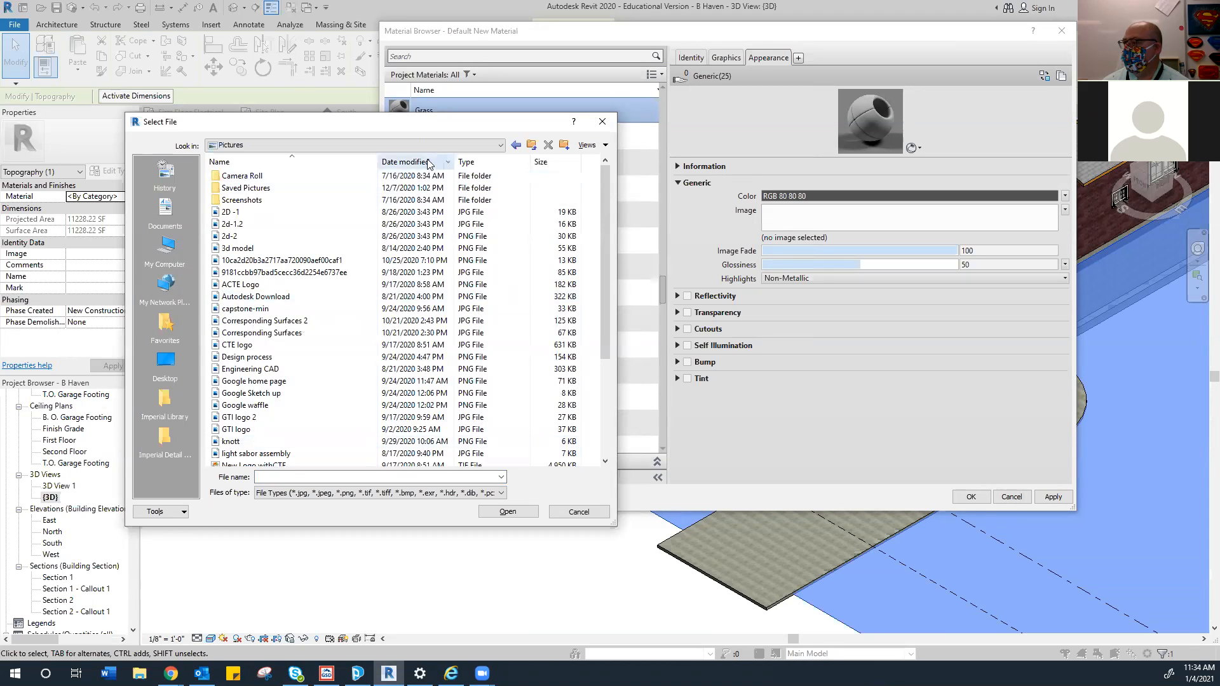
Check the C: drive, Pictures, Documents and Desktop again, then cancel without choosing an image
left_click(489, 146)
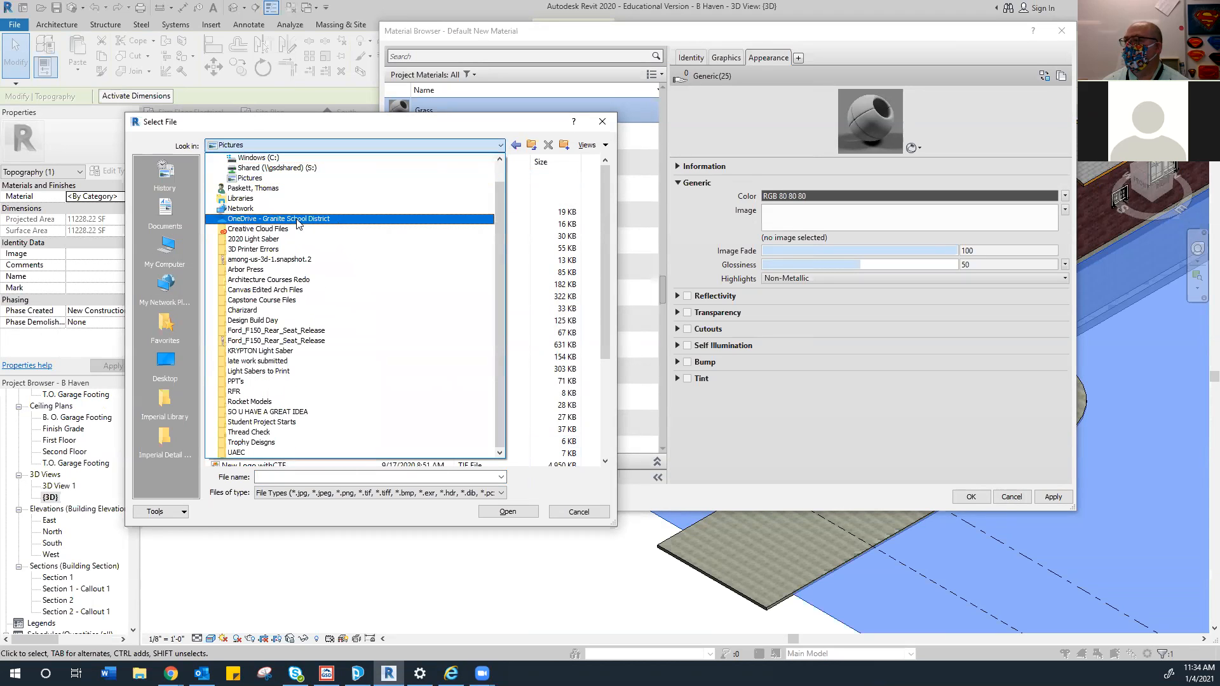
left_click(269, 159)
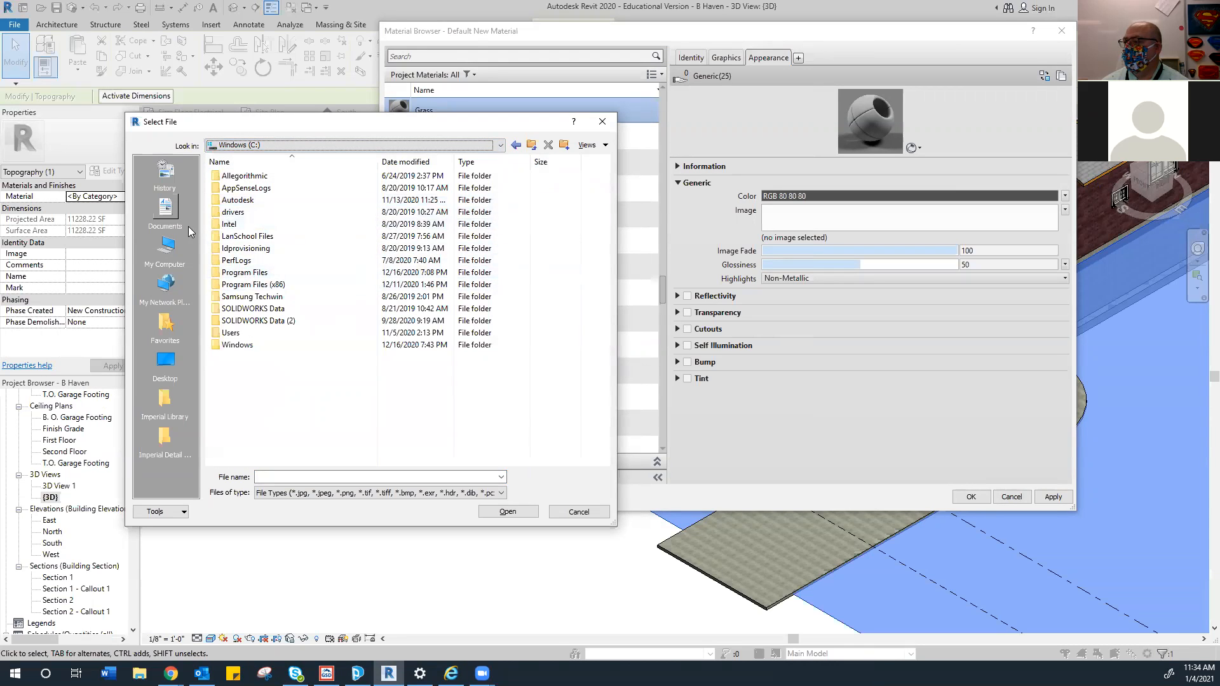
left_click(169, 249)
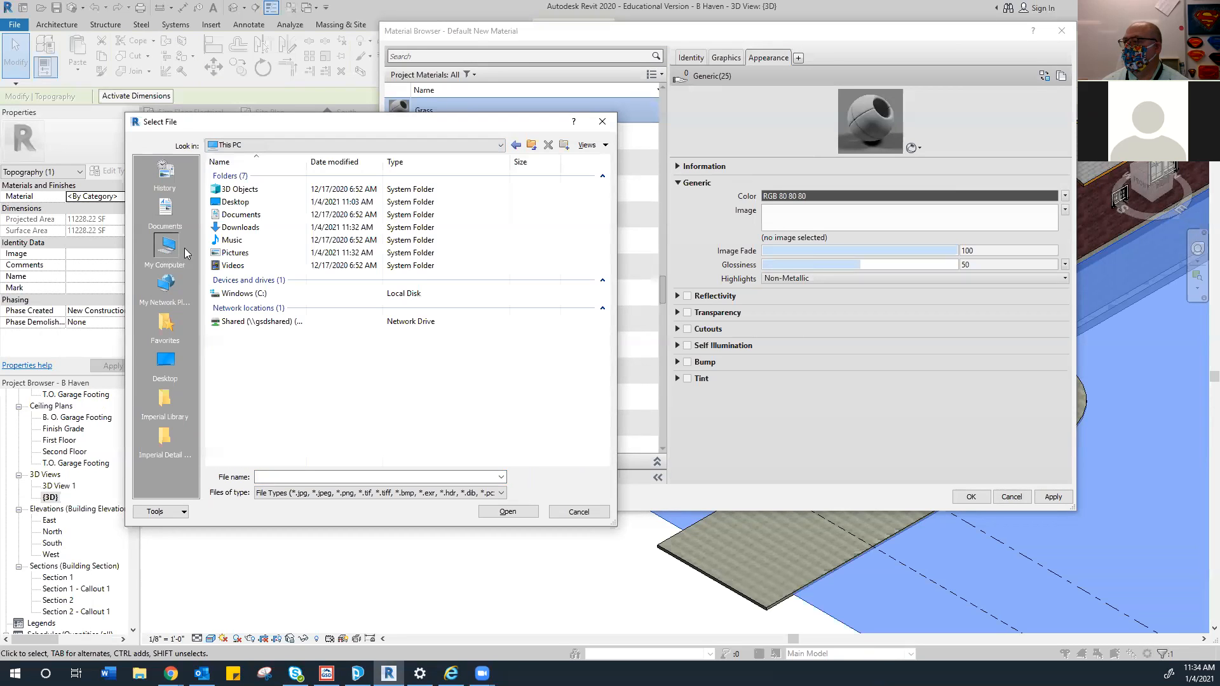
double_click(234, 253)
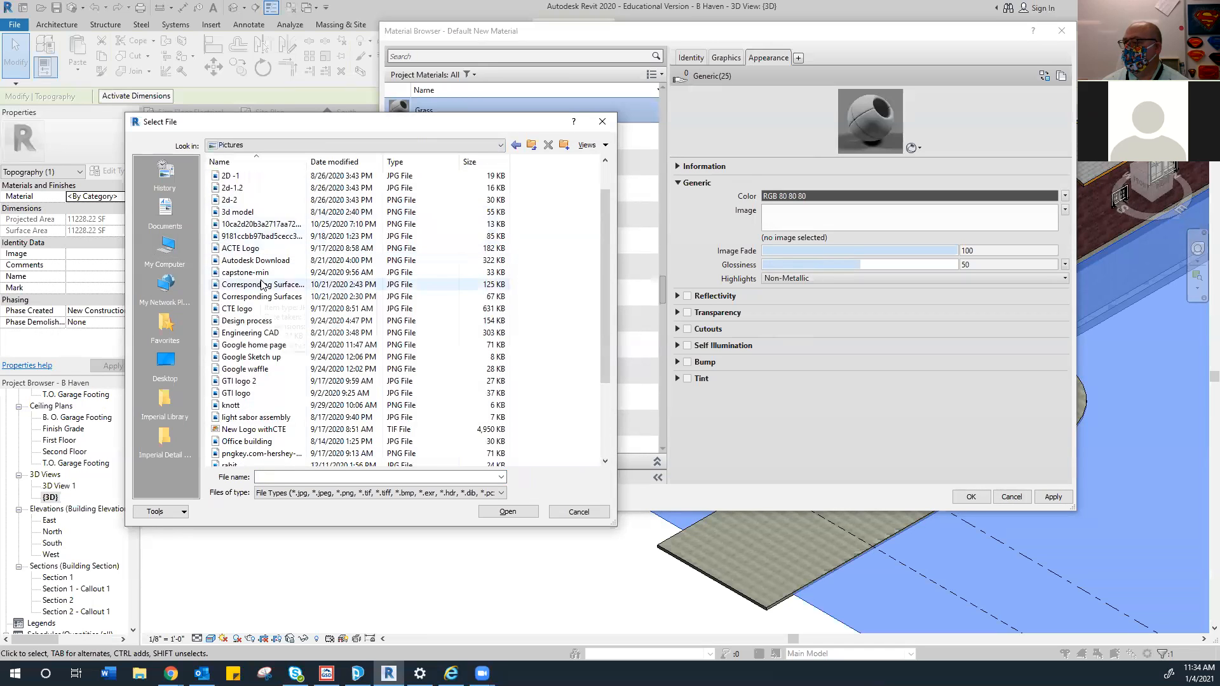
scroll(260, 279, "down", 4)
scroll(262, 284, "up", 4)
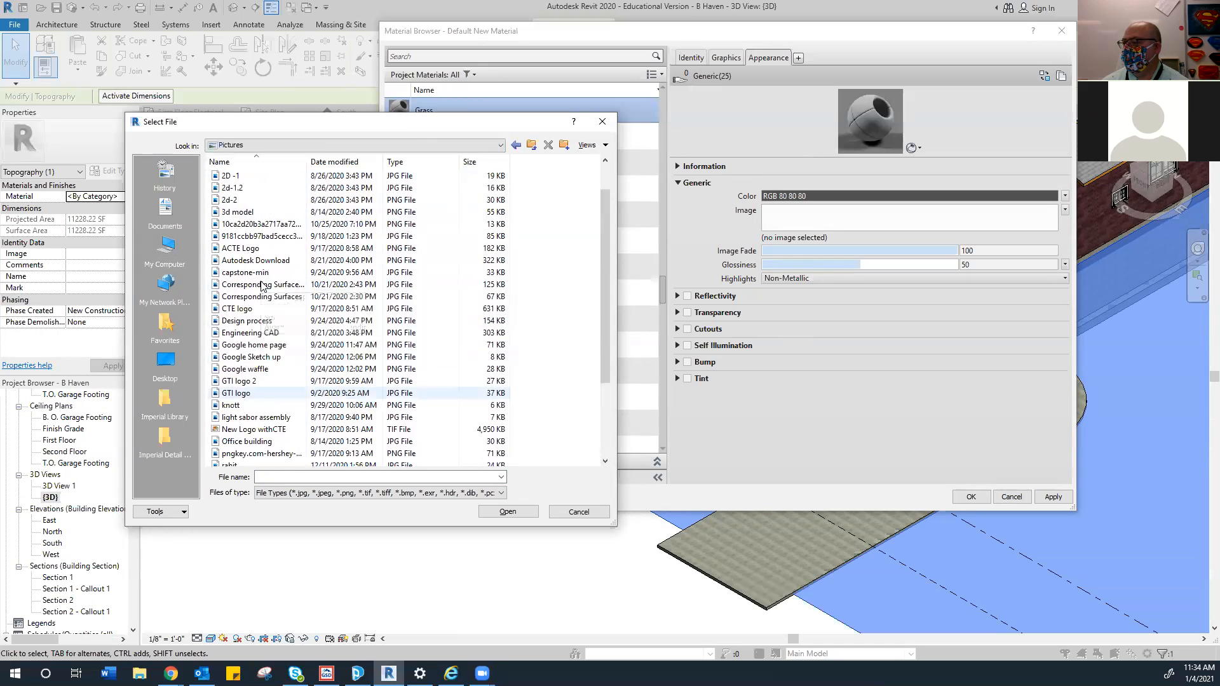
left_click(167, 219)
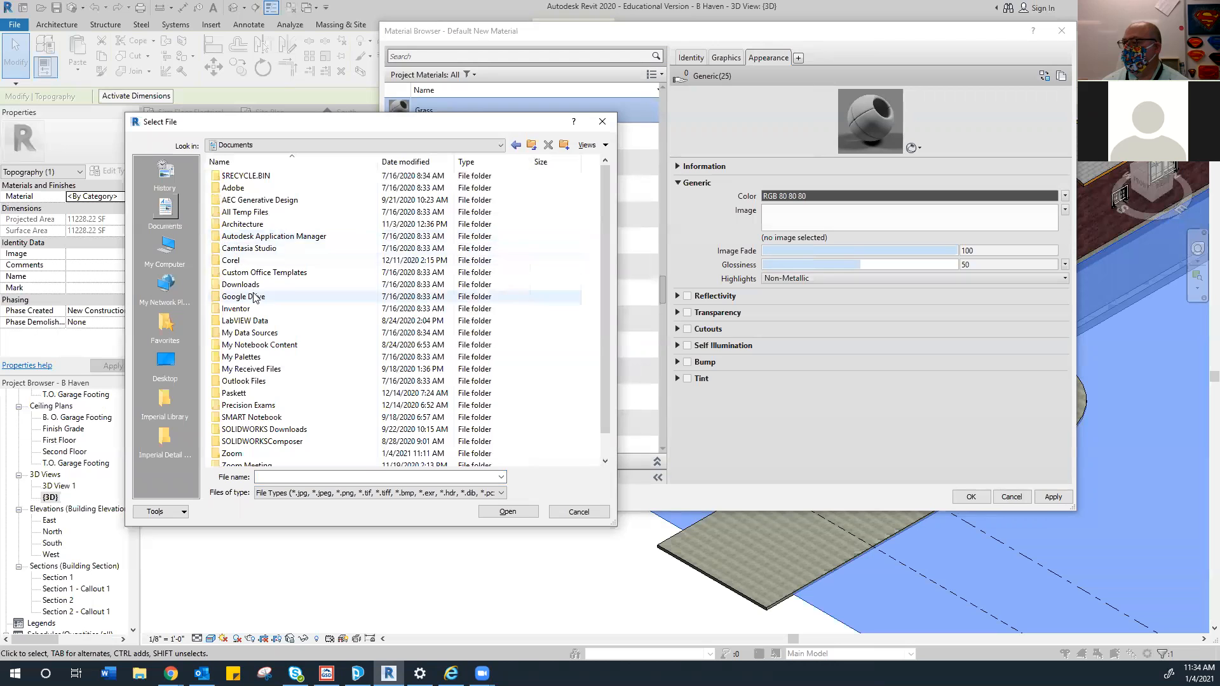
scroll(256, 299, "down", 1)
scroll(255, 298, "up", 1)
left_click(165, 361)
scroll(260, 289, "down", 1)
scroll(260, 289, "up", 1)
scroll(260, 289, "down", 3)
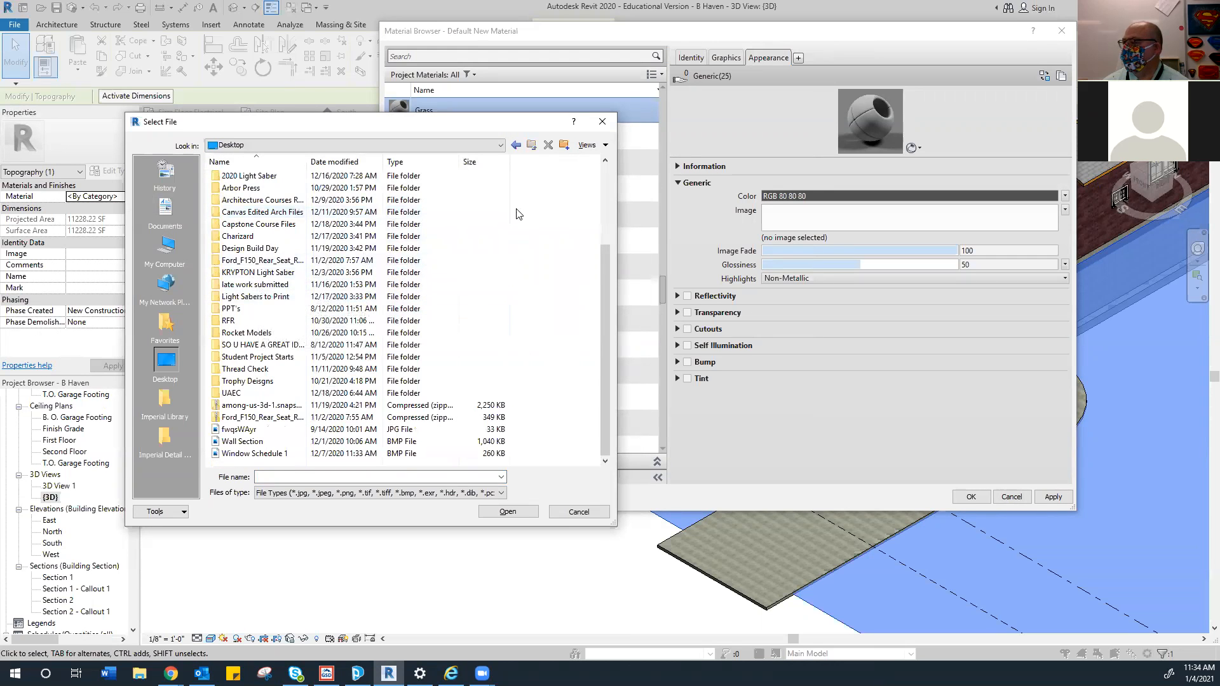
left_click(578, 512)
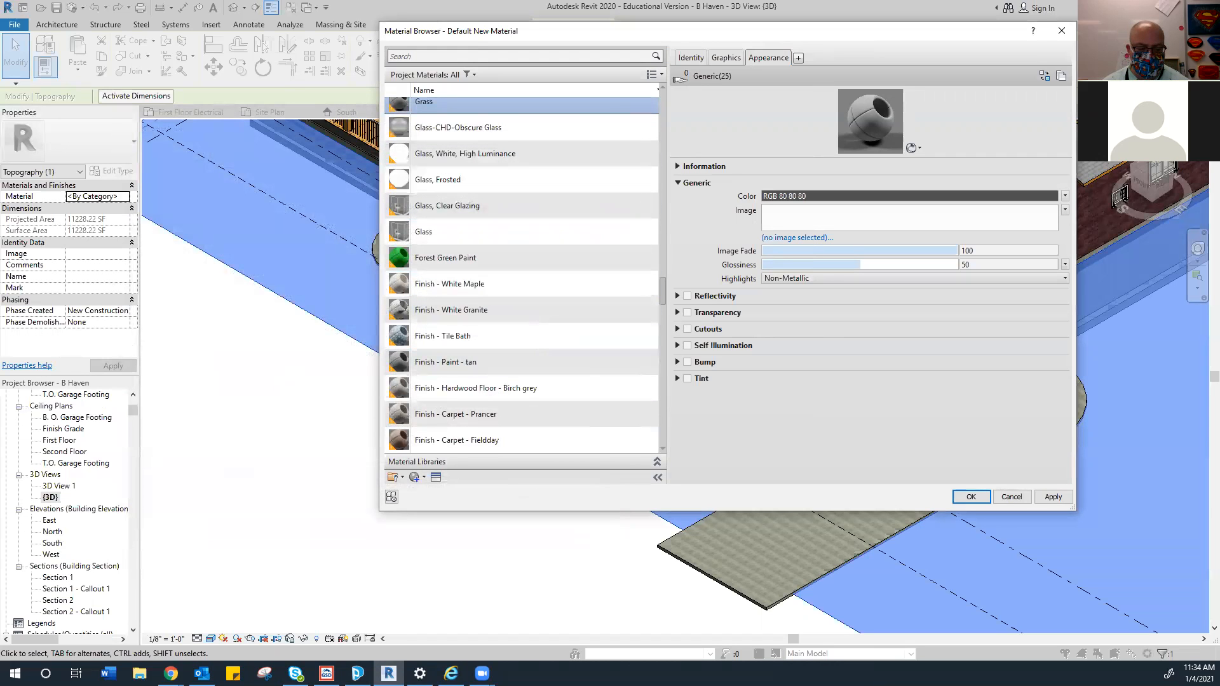
Save the top-view grass lawn image from Chrome to the Desktop as 'grass', then minimize Chrome
left_click(797, 237)
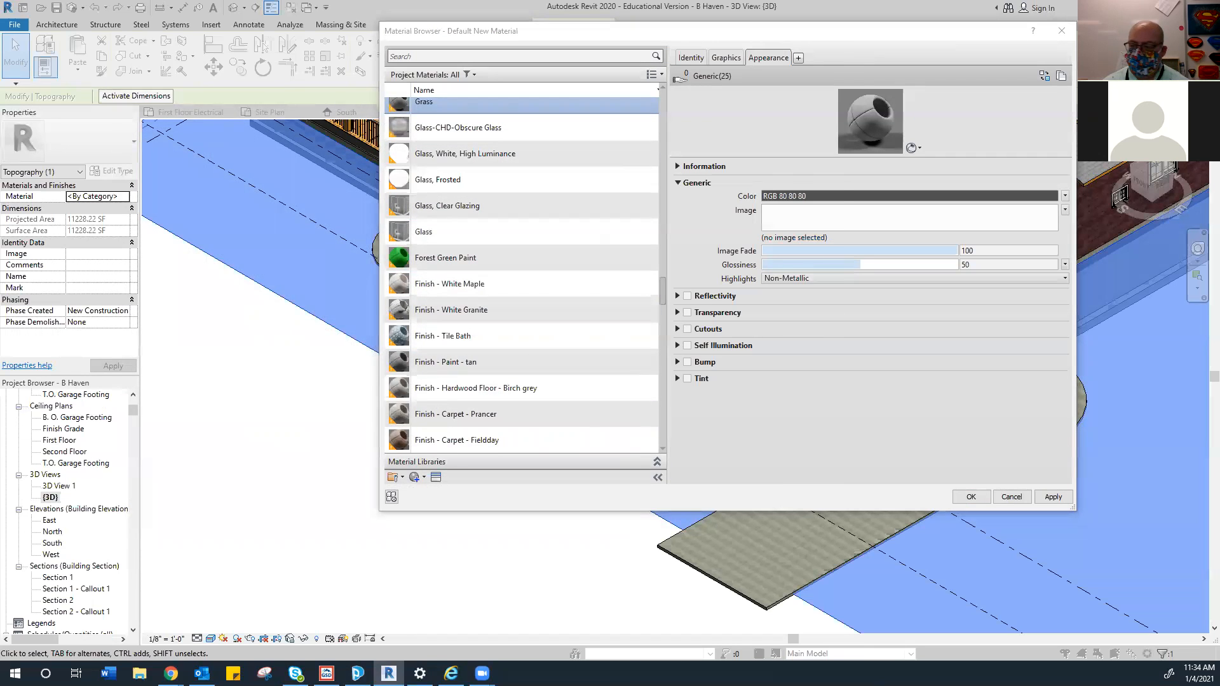
key("alt+Tab")
right_click(700, 234)
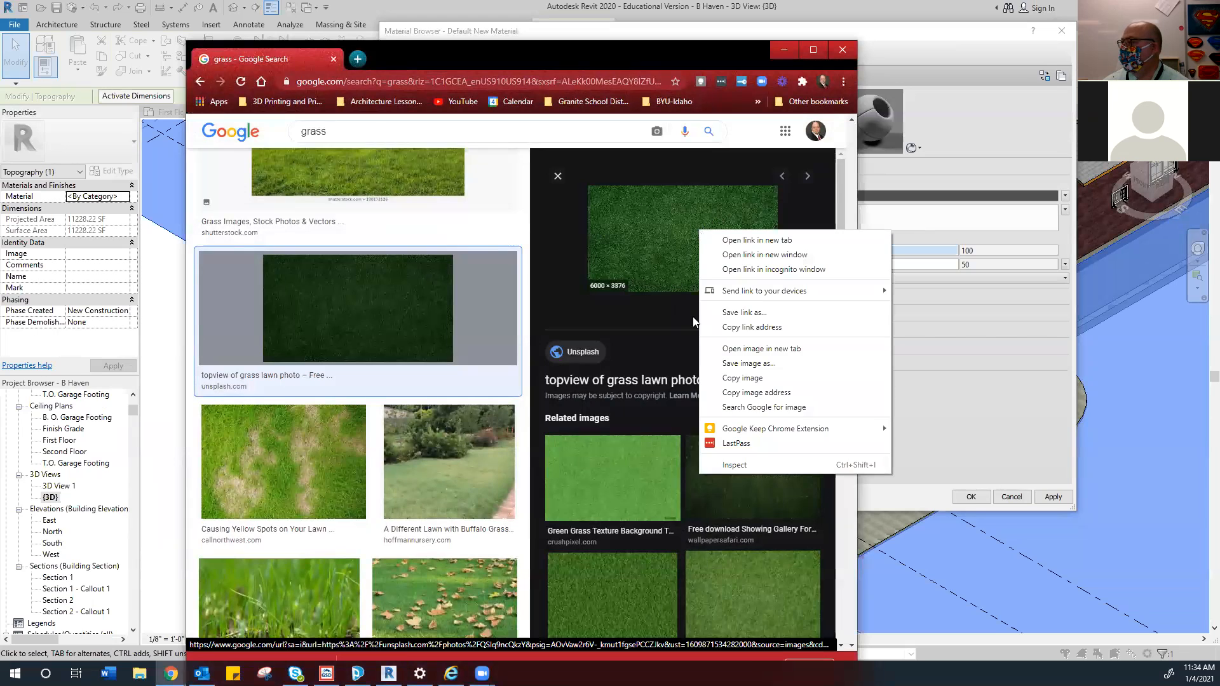
left_click(748, 362)
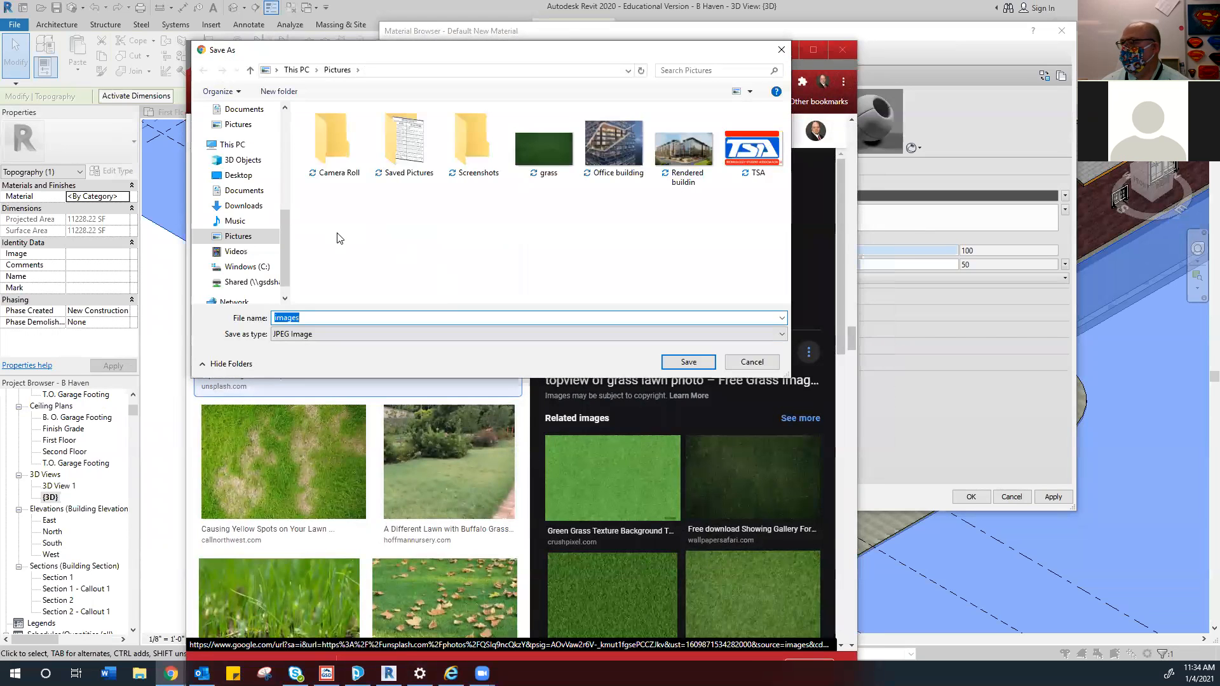
left_click(239, 175)
type("grass")
left_click(688, 362)
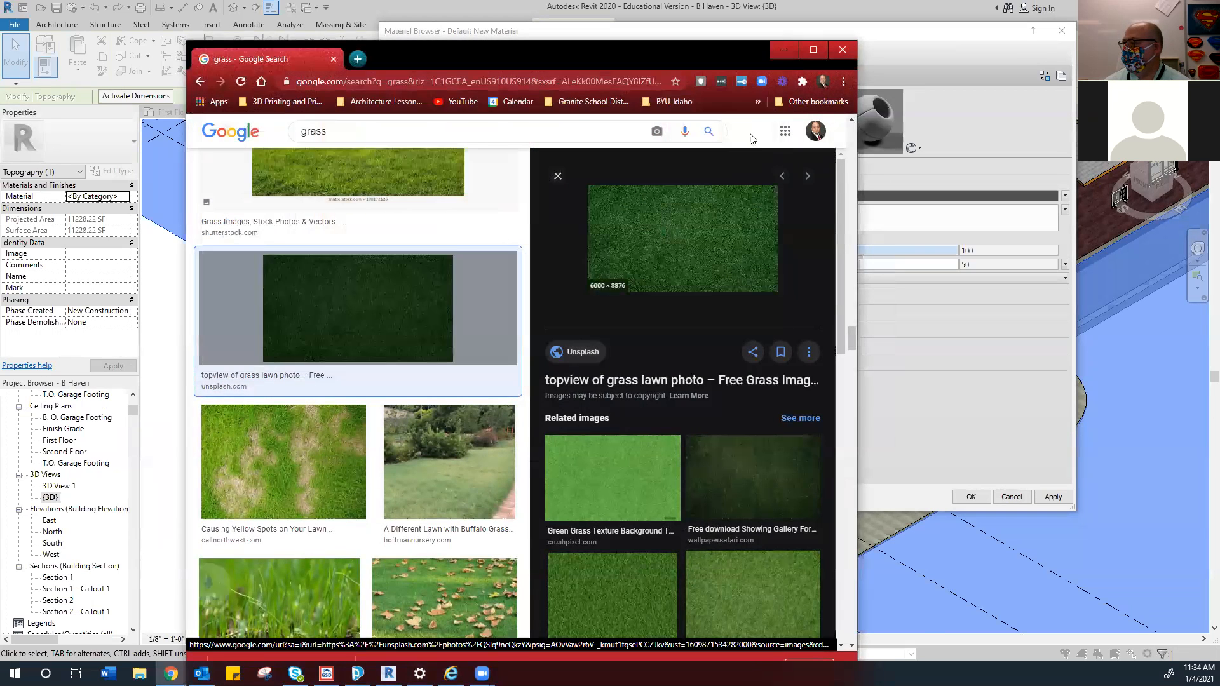
left_click(783, 50)
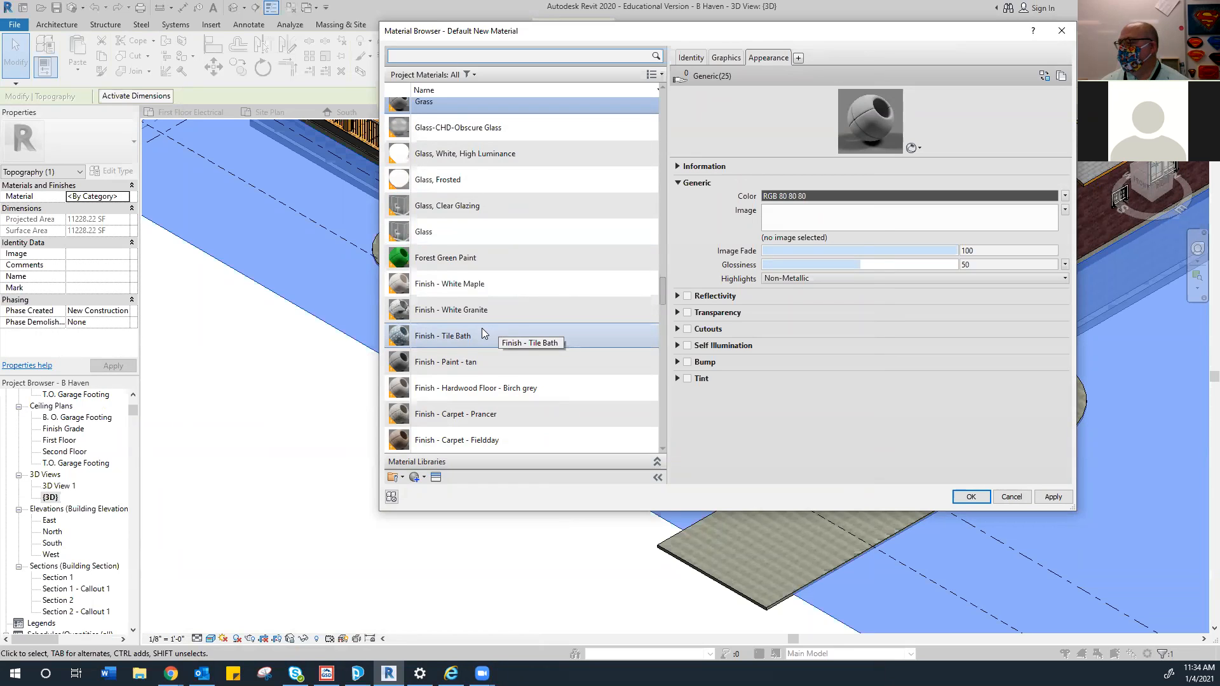
Create a new default material and try renaming it Grass, dismissing the duplicate-name warning
scroll(484, 333, "down", 1)
scroll(481, 328, "up", 2)
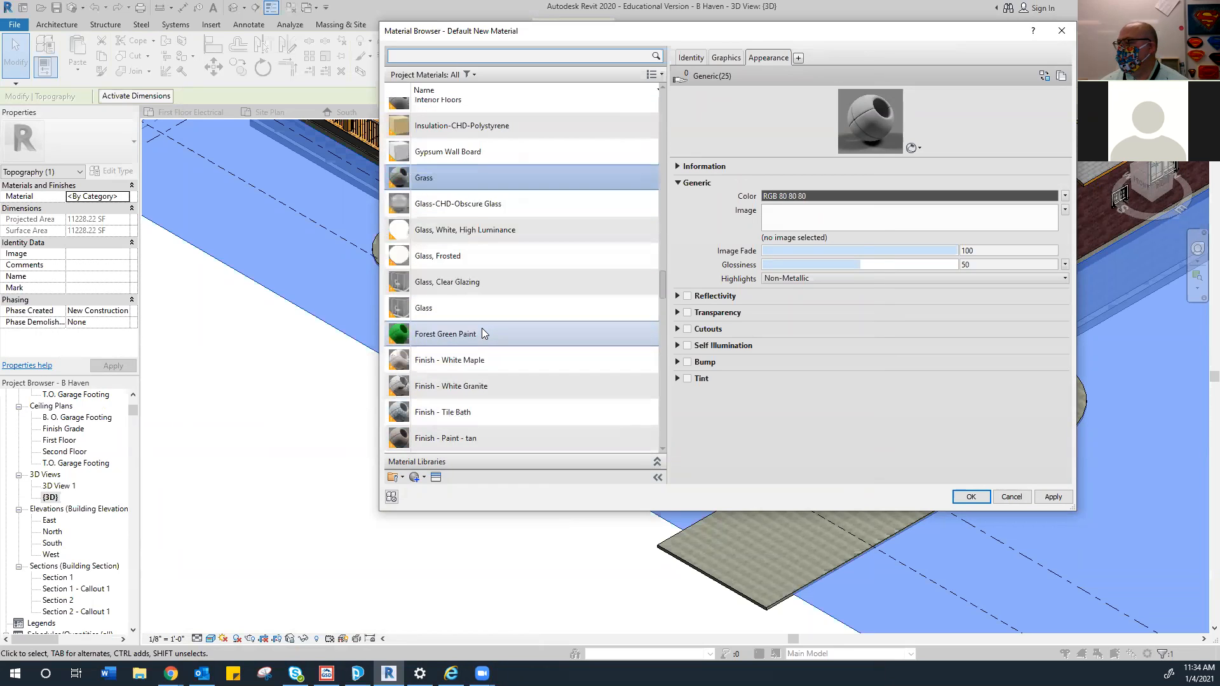
scroll(483, 329, "up", 1)
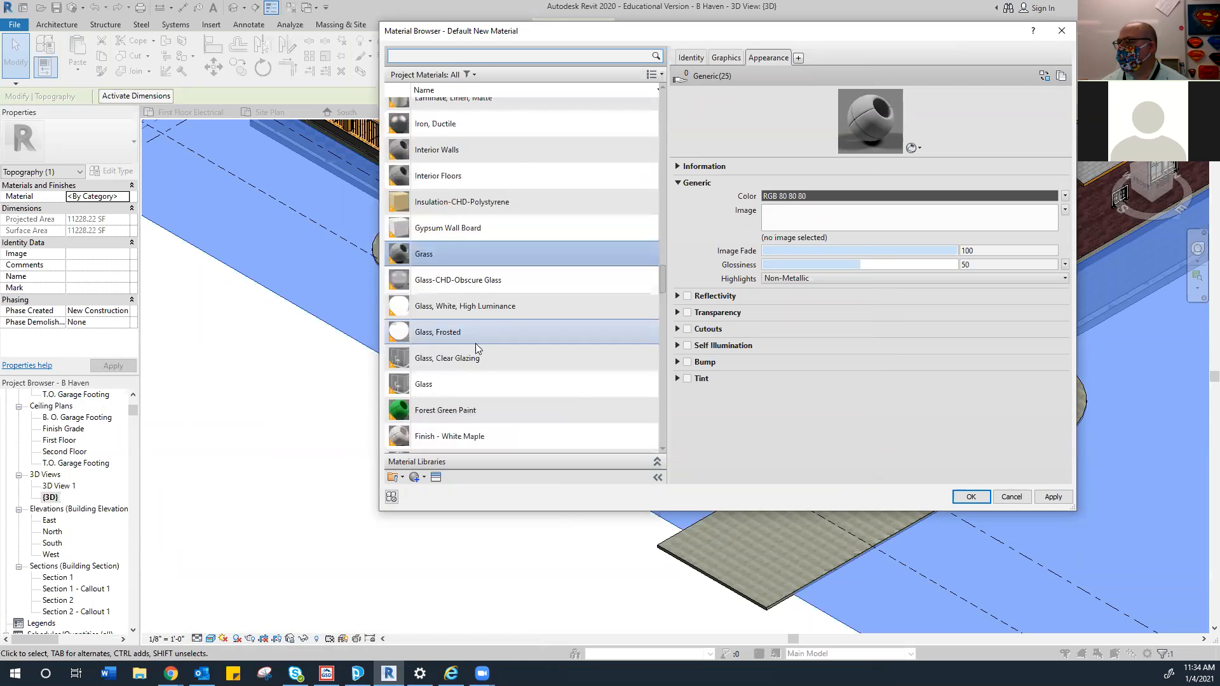
scroll(477, 345, "down", 1)
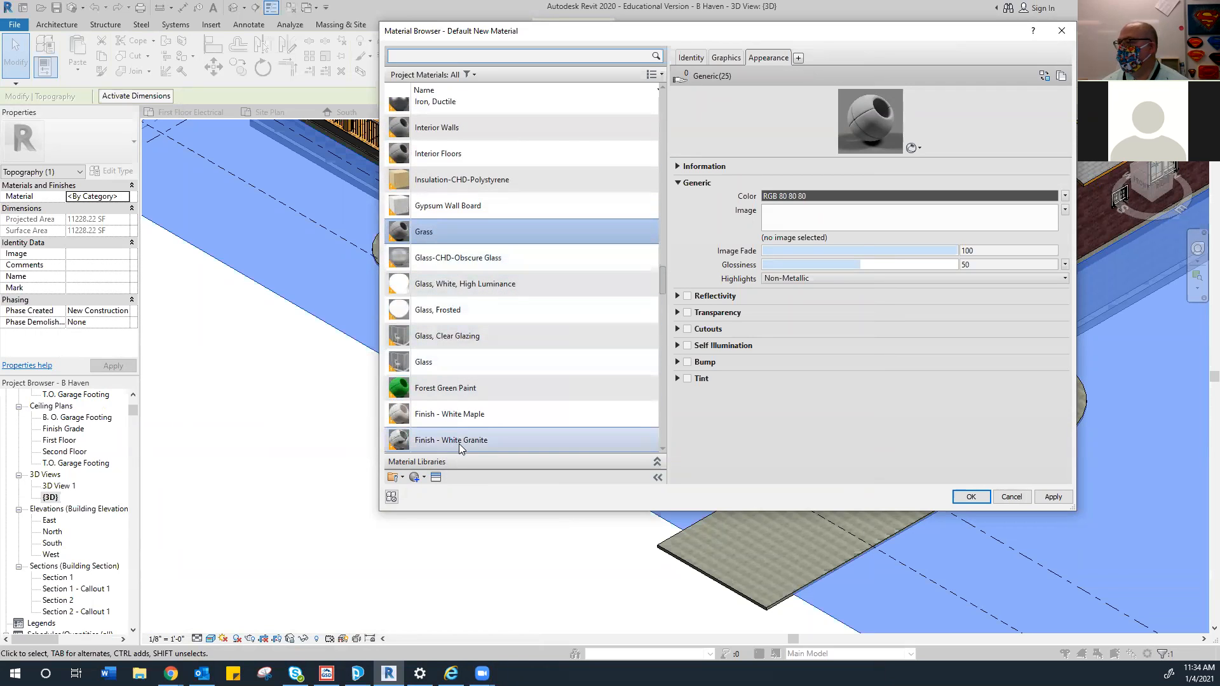
left_click(423, 478)
left_click(442, 490)
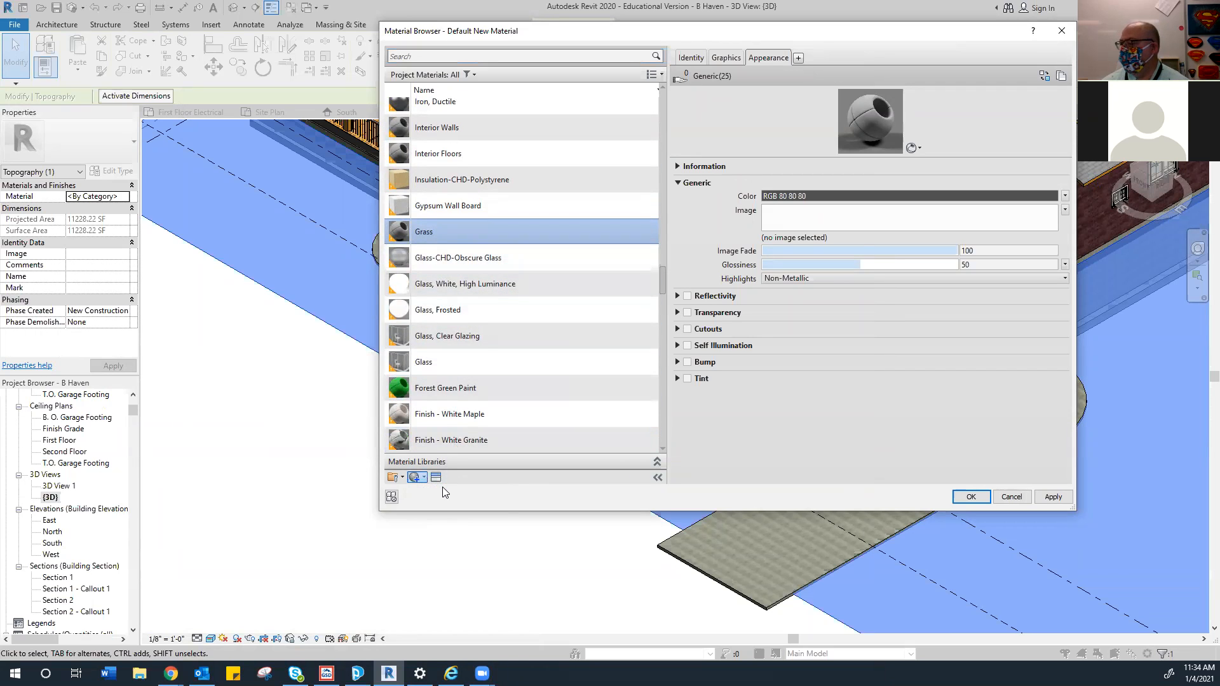
right_click(457, 259)
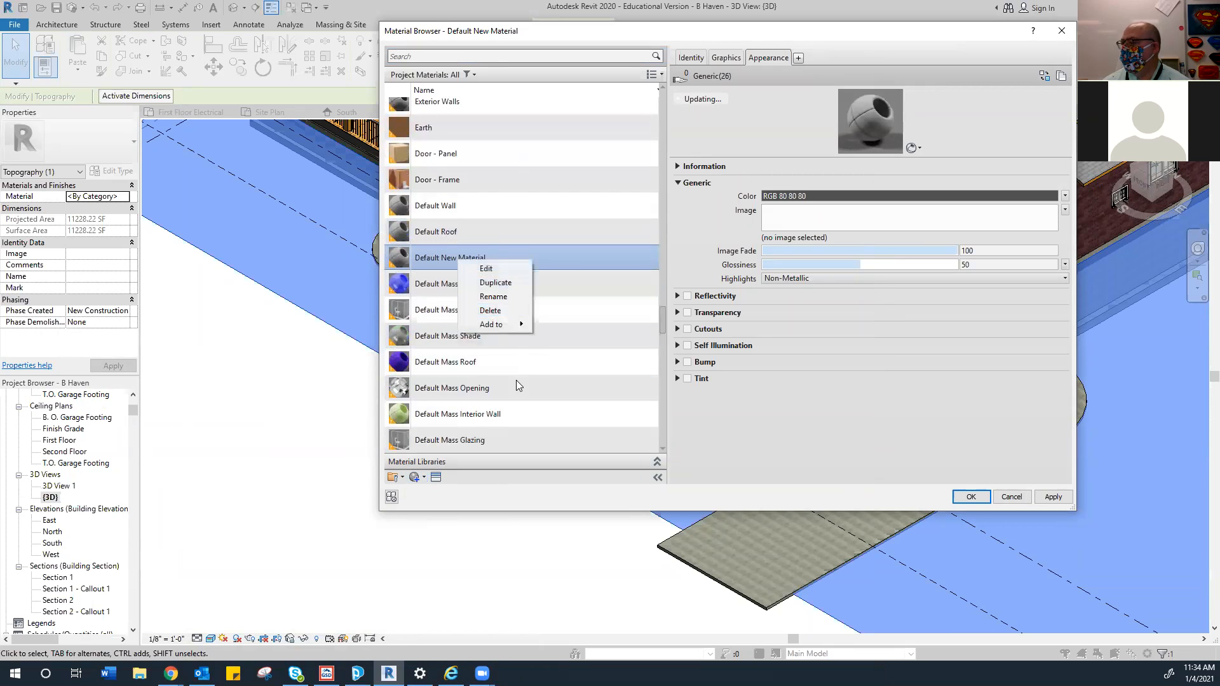
left_click(503, 296)
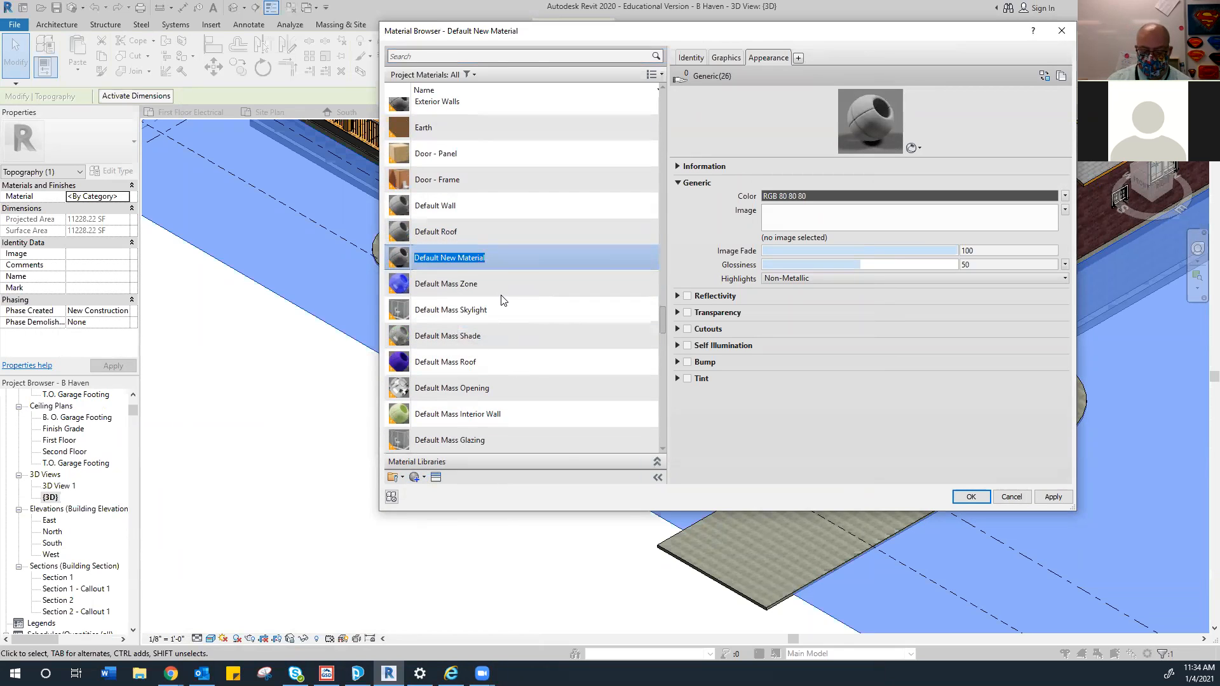
type("Grass")
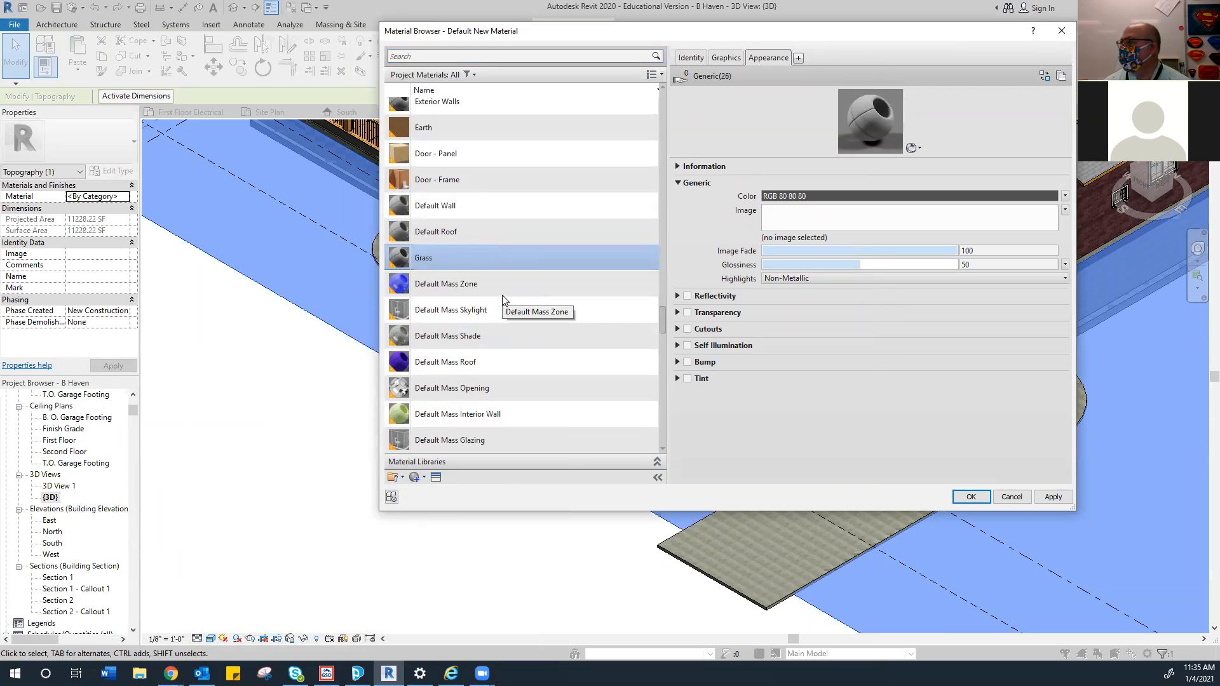
key("Return")
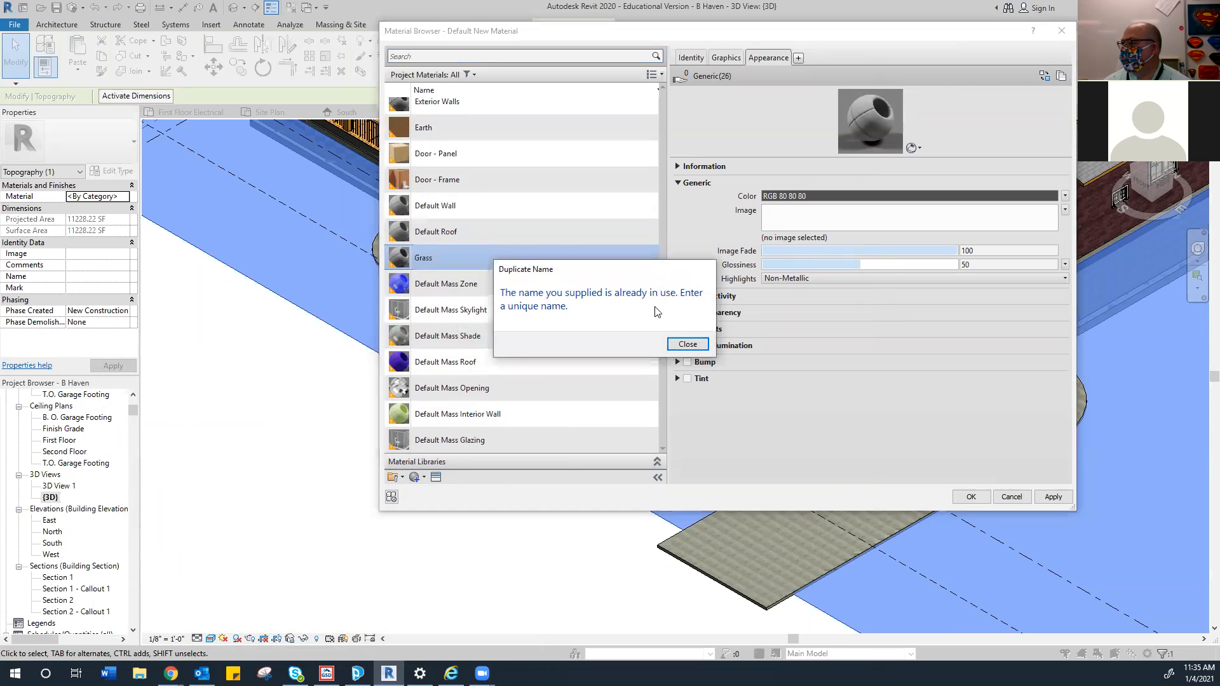
left_click(683, 343)
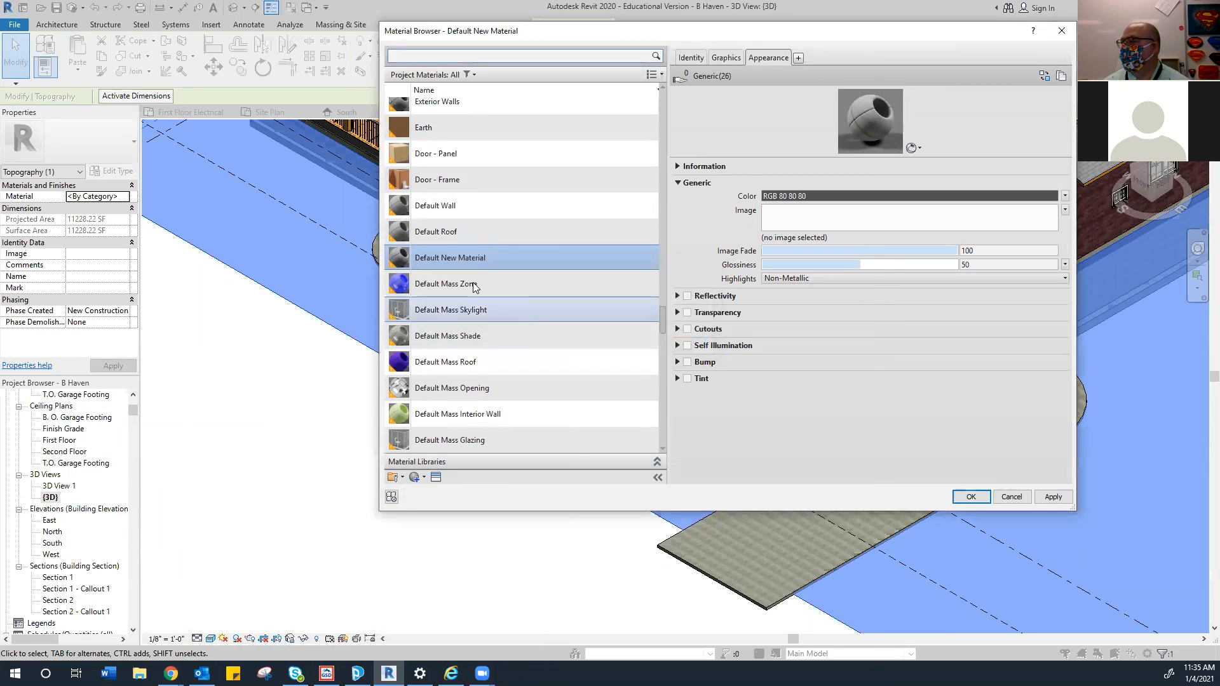
Search the materials for 'grass', select Grass and start picking its appearance image
scroll(464, 277, "down", 3)
scroll(462, 272, "down", 10)
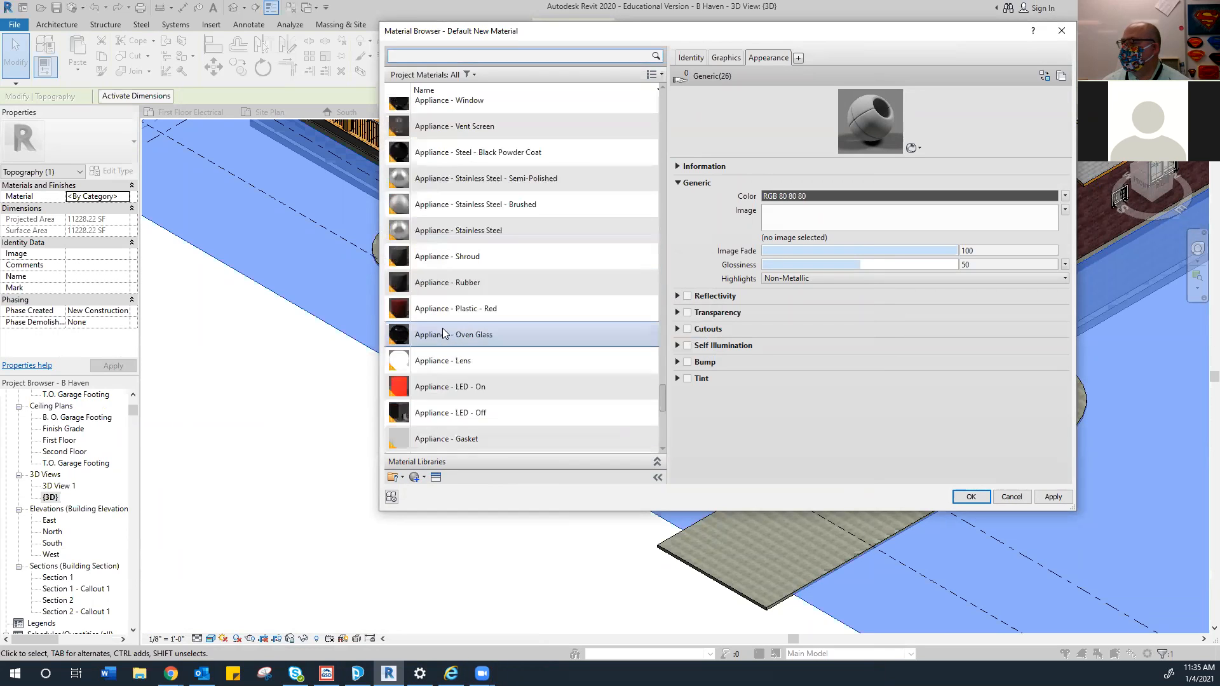
scroll(442, 333, "up", 4)
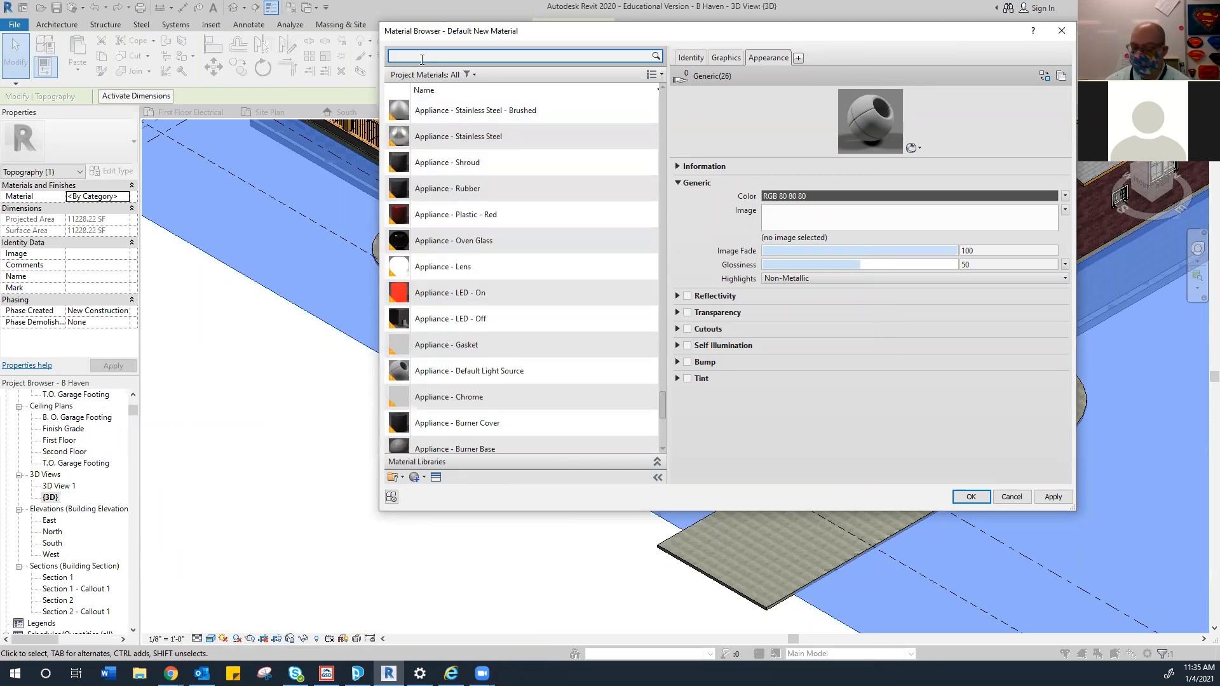
key("Return")
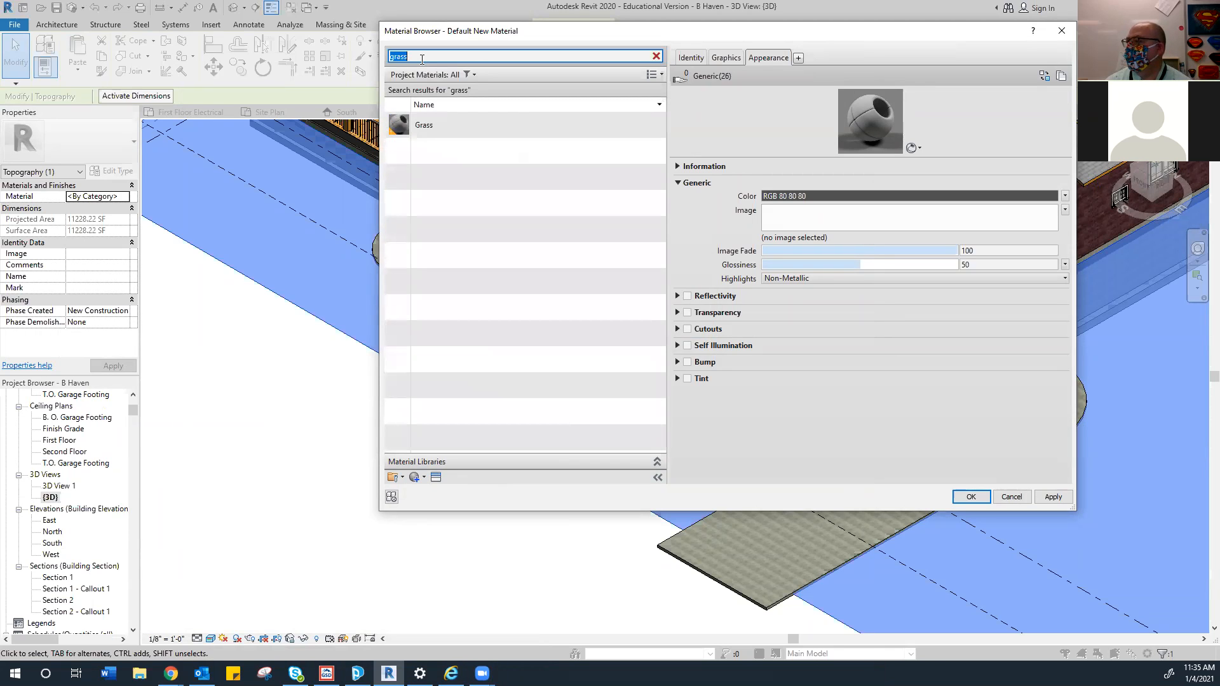
left_click(419, 129)
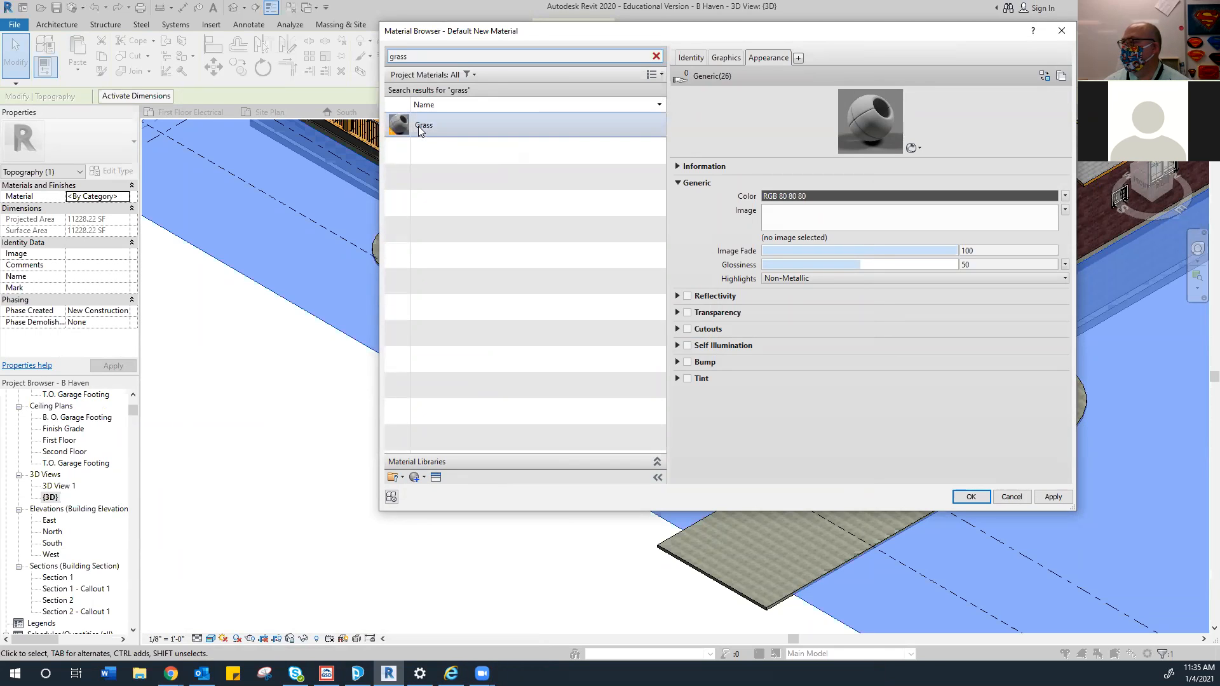
left_click(781, 213)
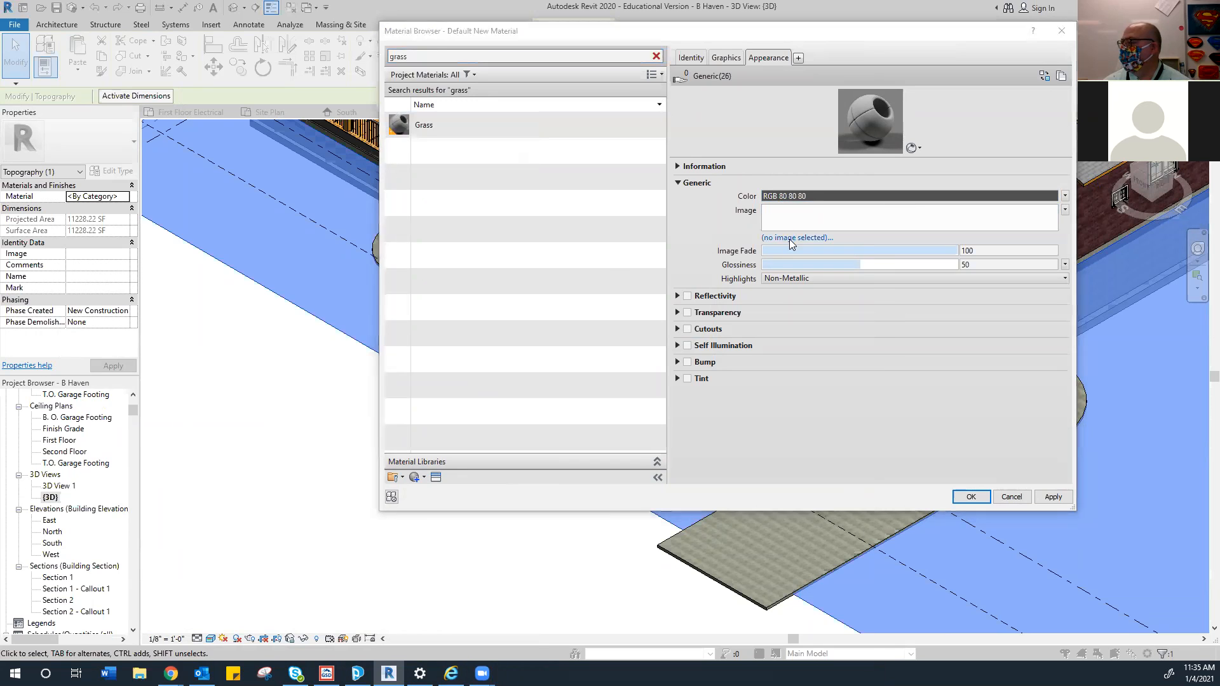
Scan the Desktop's files in Select File for a grass image, then return to Chrome's grass results
left_click(166, 360)
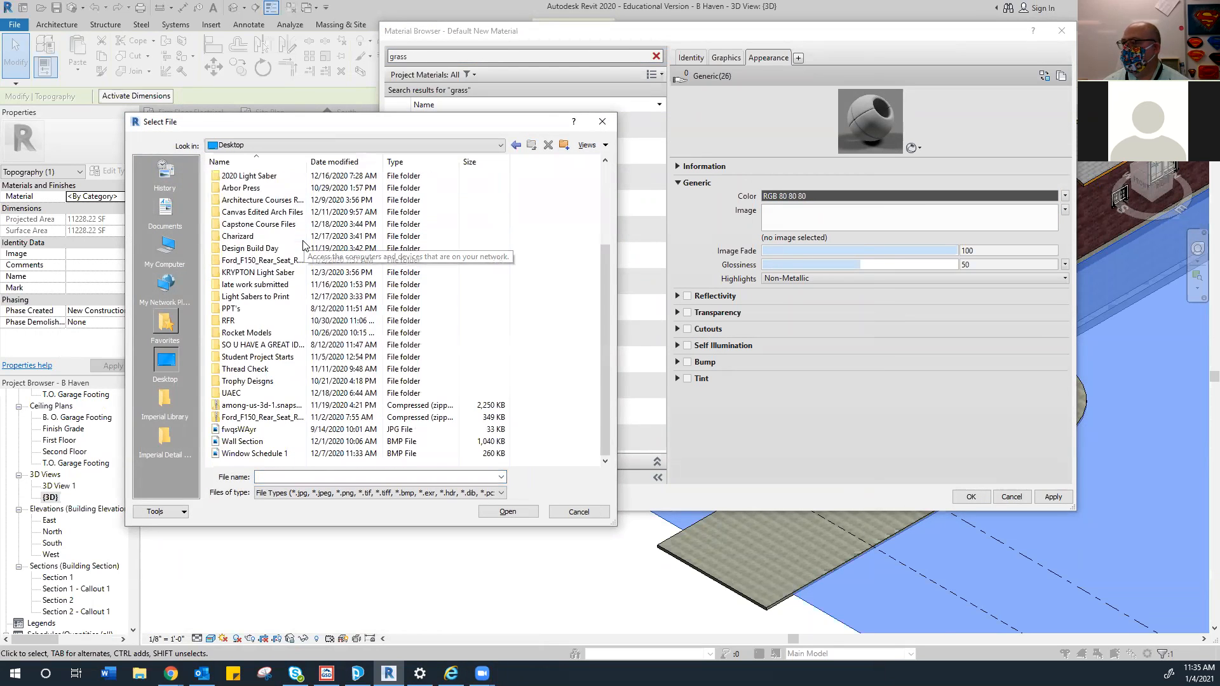
scroll(274, 361, "up", 1)
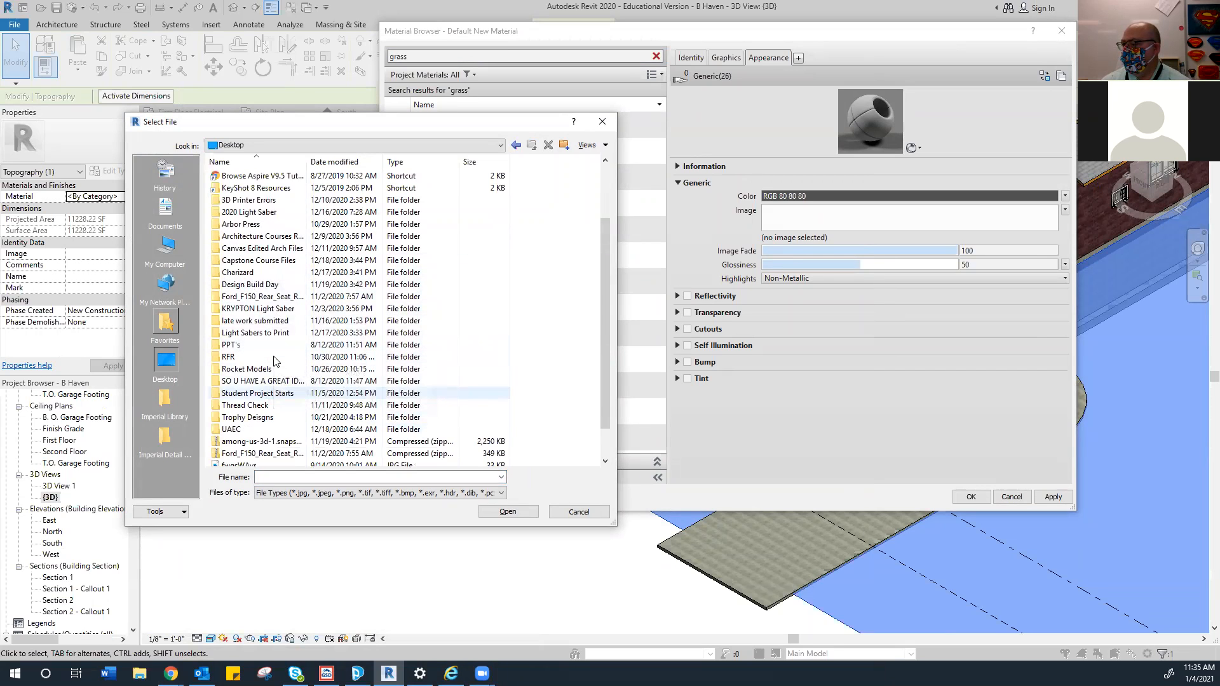
scroll(275, 361, "down", 1)
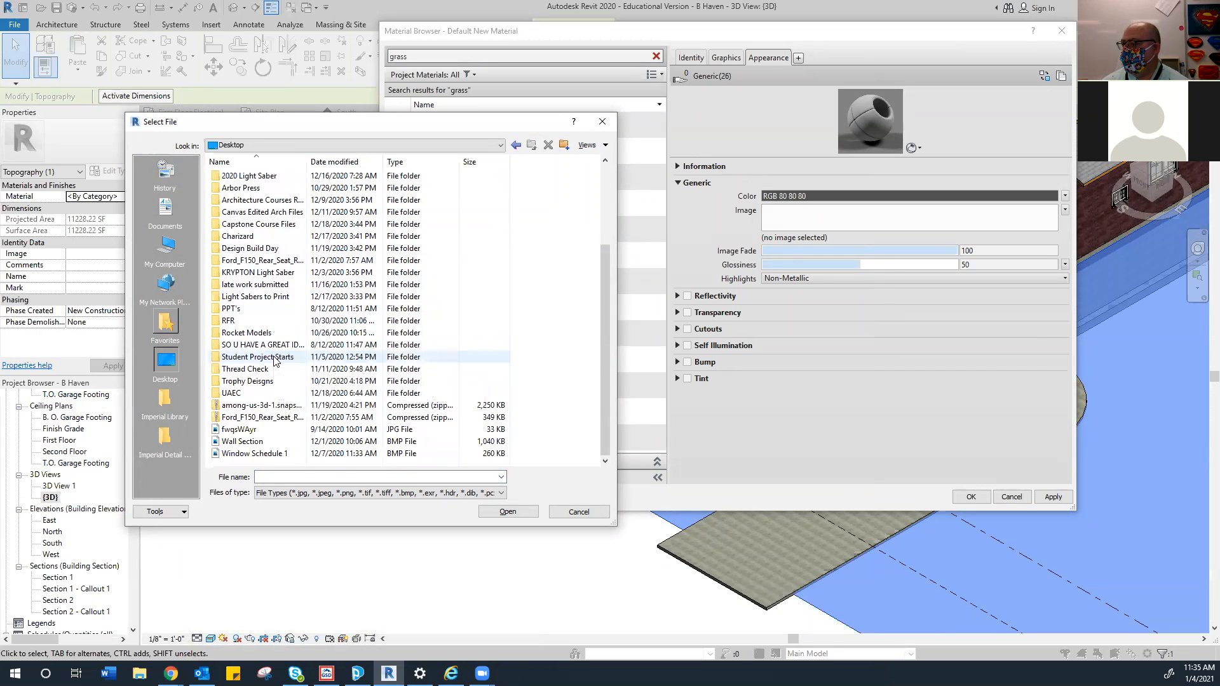
scroll(274, 360, "up", 3)
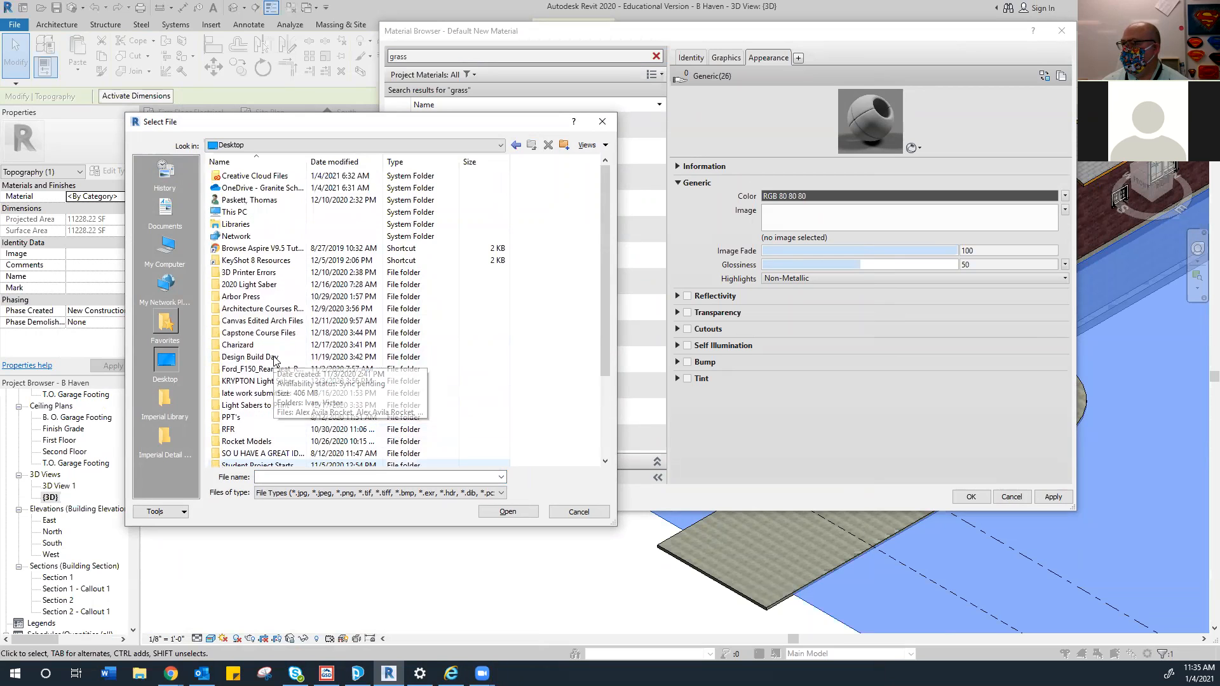
scroll(274, 361, "down", 1)
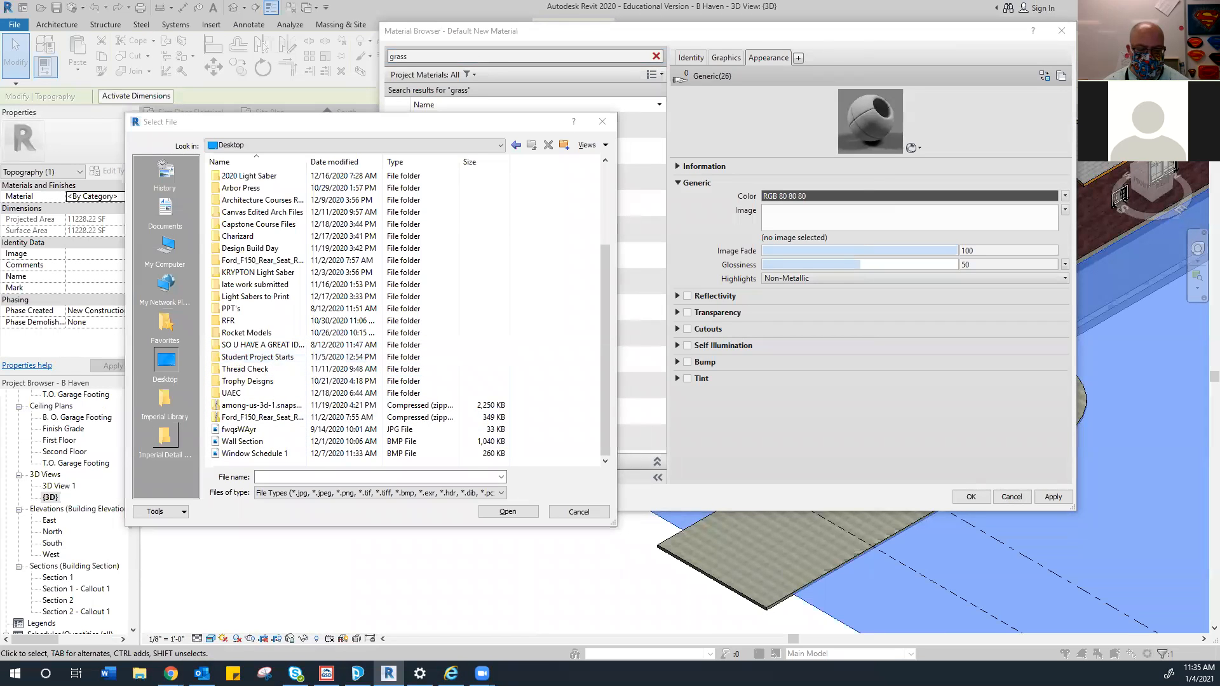
key("alt+Tab")
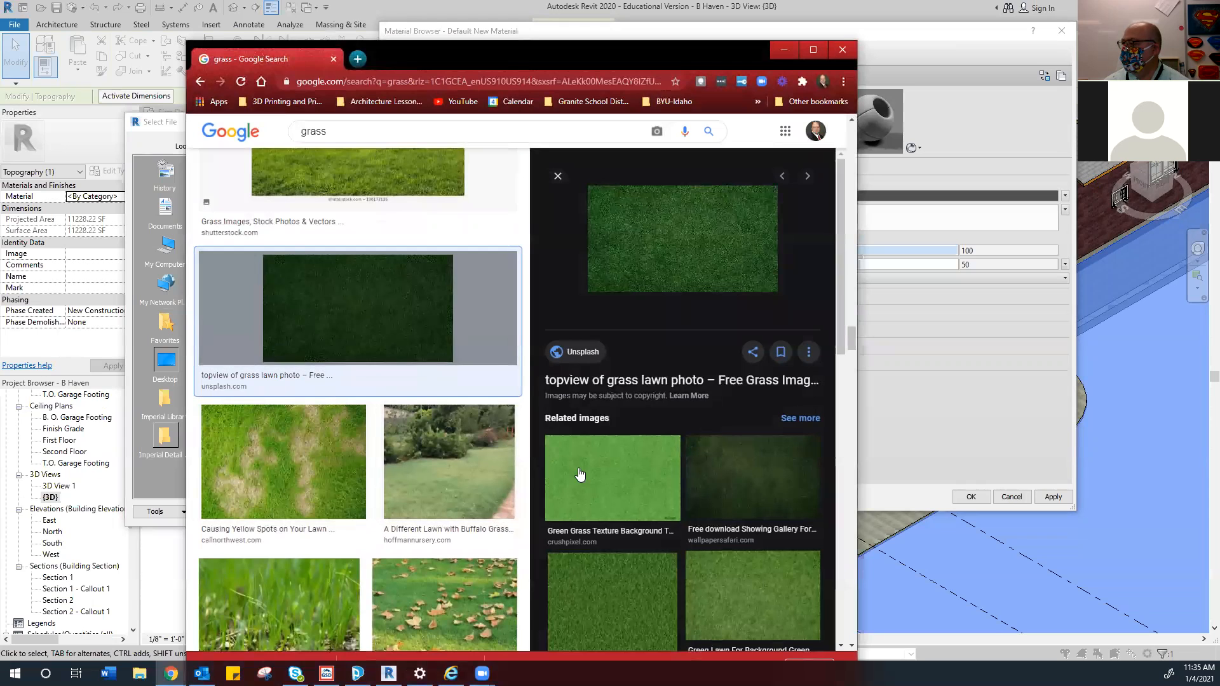
Save the bright green grass texture image to the Desktop under the file name 'lawn'
left_click(608, 484)
right_click(632, 298)
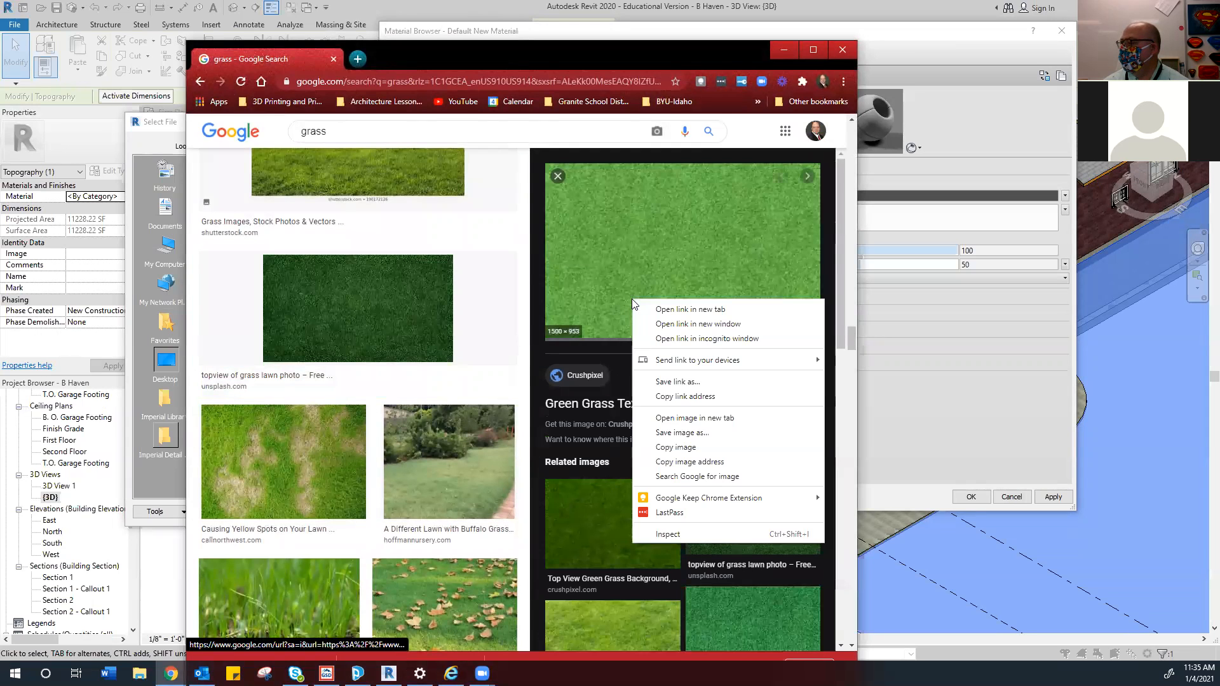
left_click(676, 432)
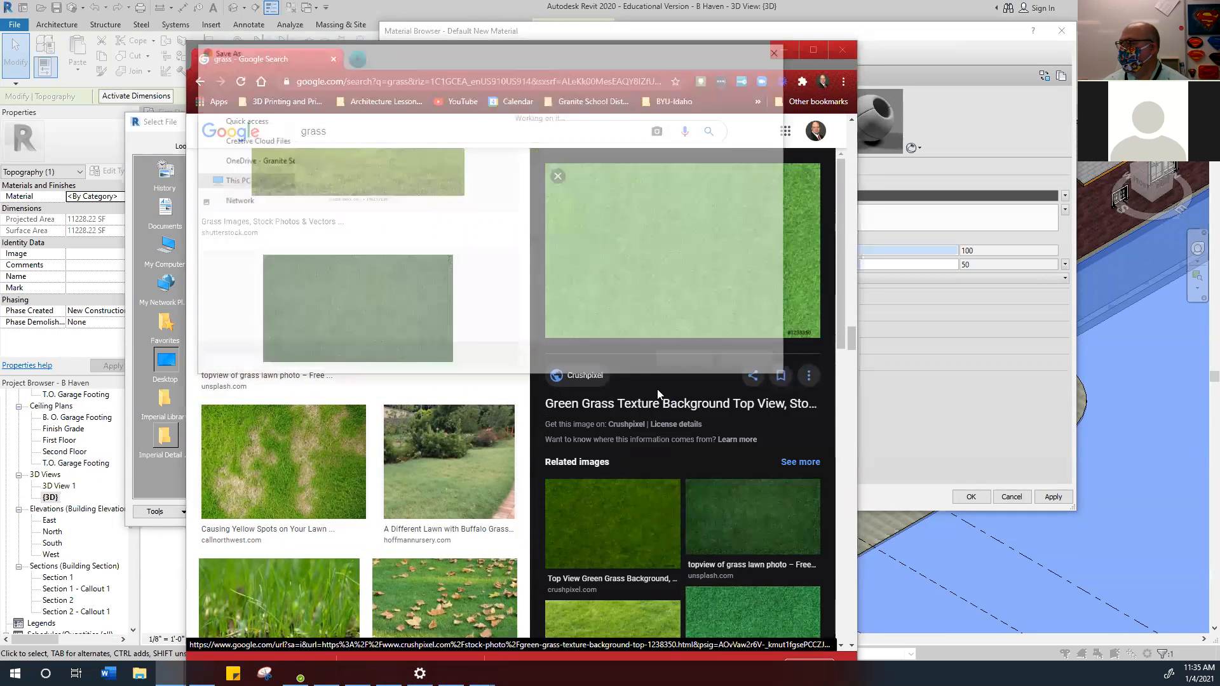
left_click(305, 319)
scroll(697, 246, "down", 1)
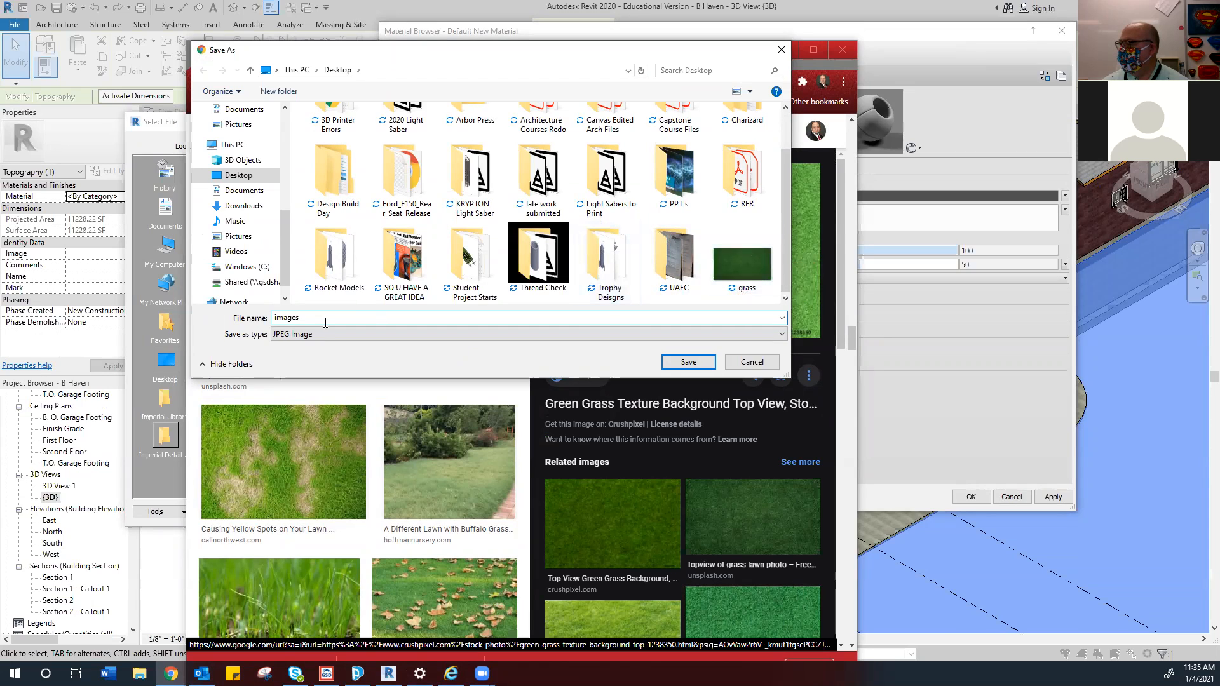
left_click_drag(317, 317, 224, 321)
type("lwn")
key("BackSpace")
key("BackSpace")
key("BackSpace")
type("lawn")
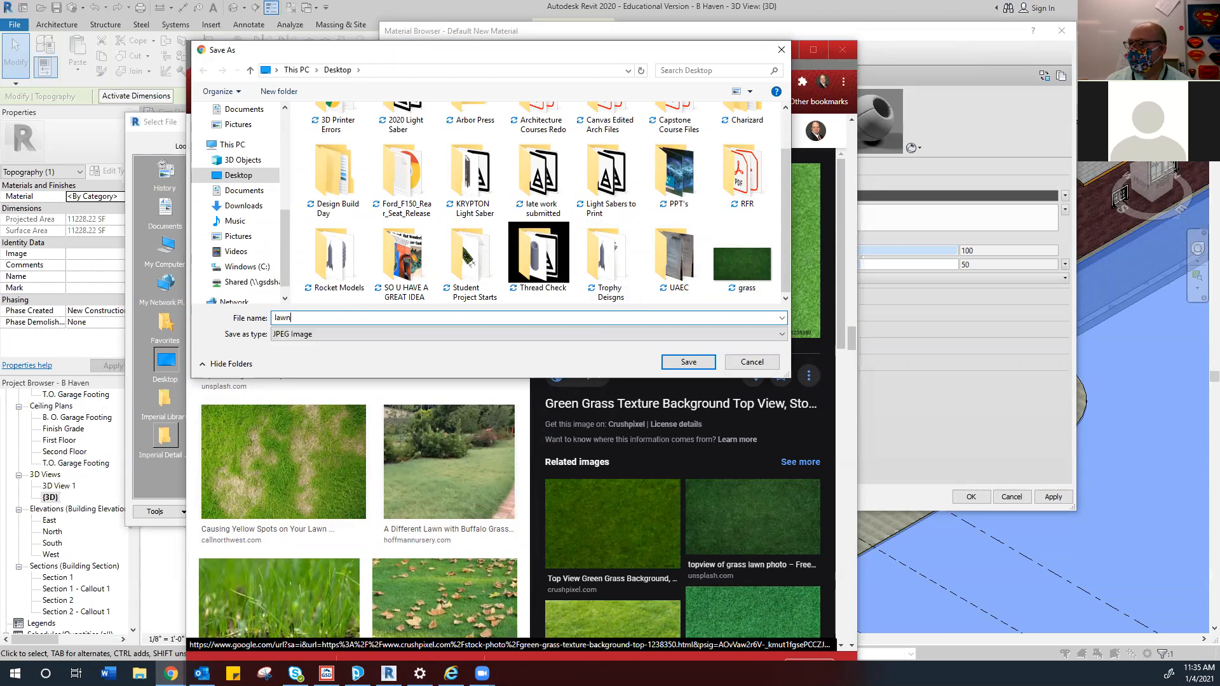
key("Return")
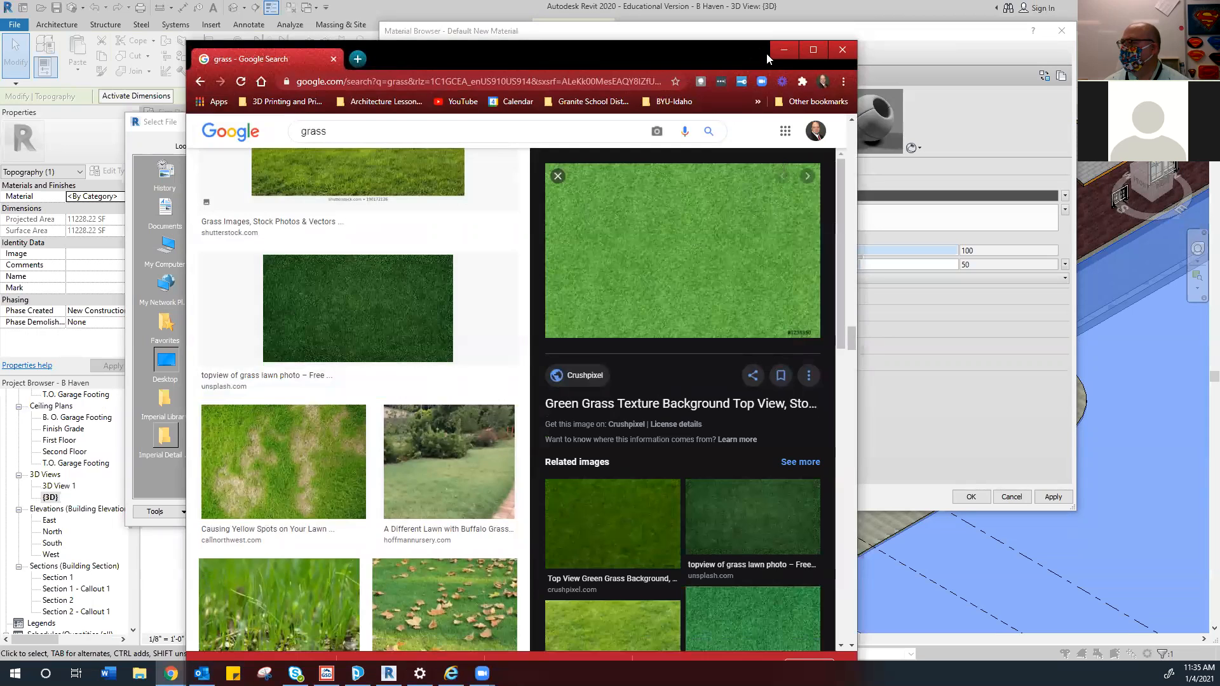
Minimize Chrome and reload the Desktop listing in Select File, then bring Chrome back
left_click(784, 49)
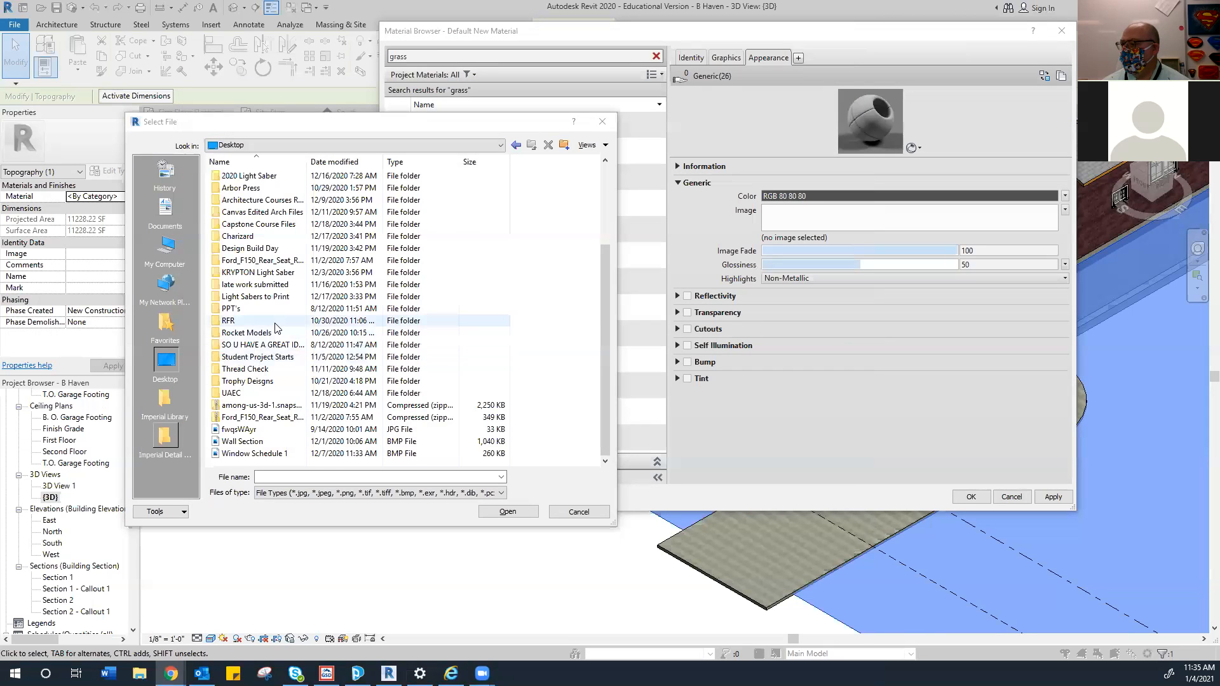
scroll(275, 327, "up", 3)
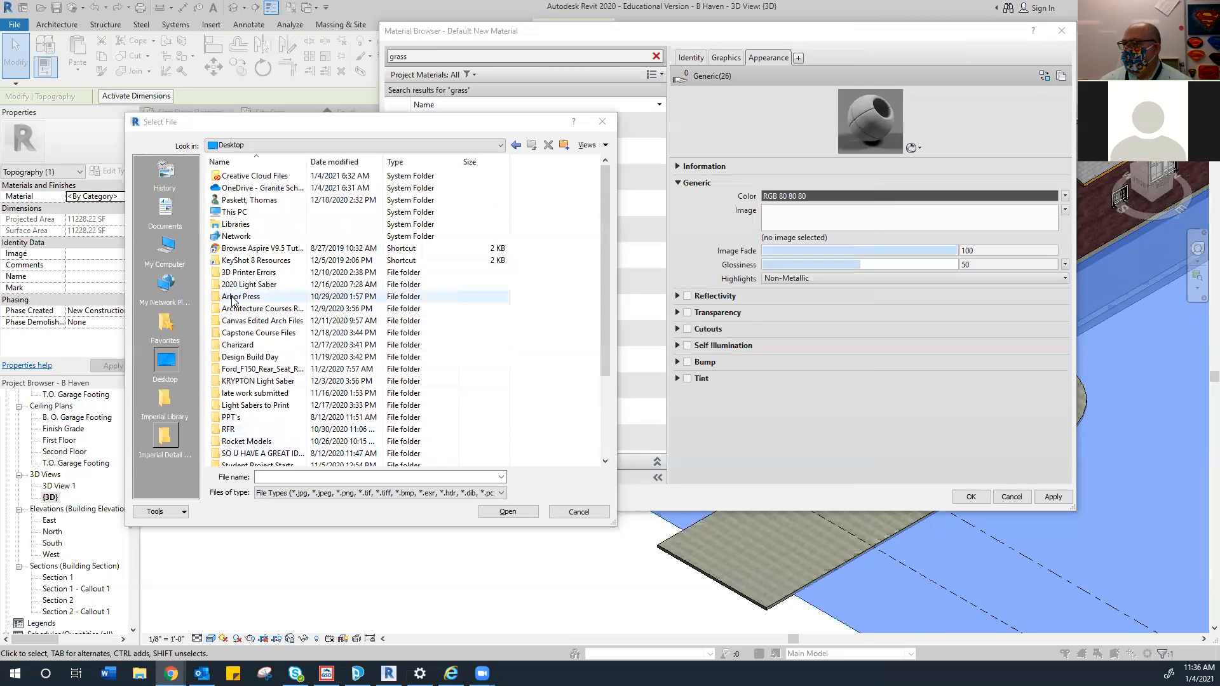
left_click(499, 145)
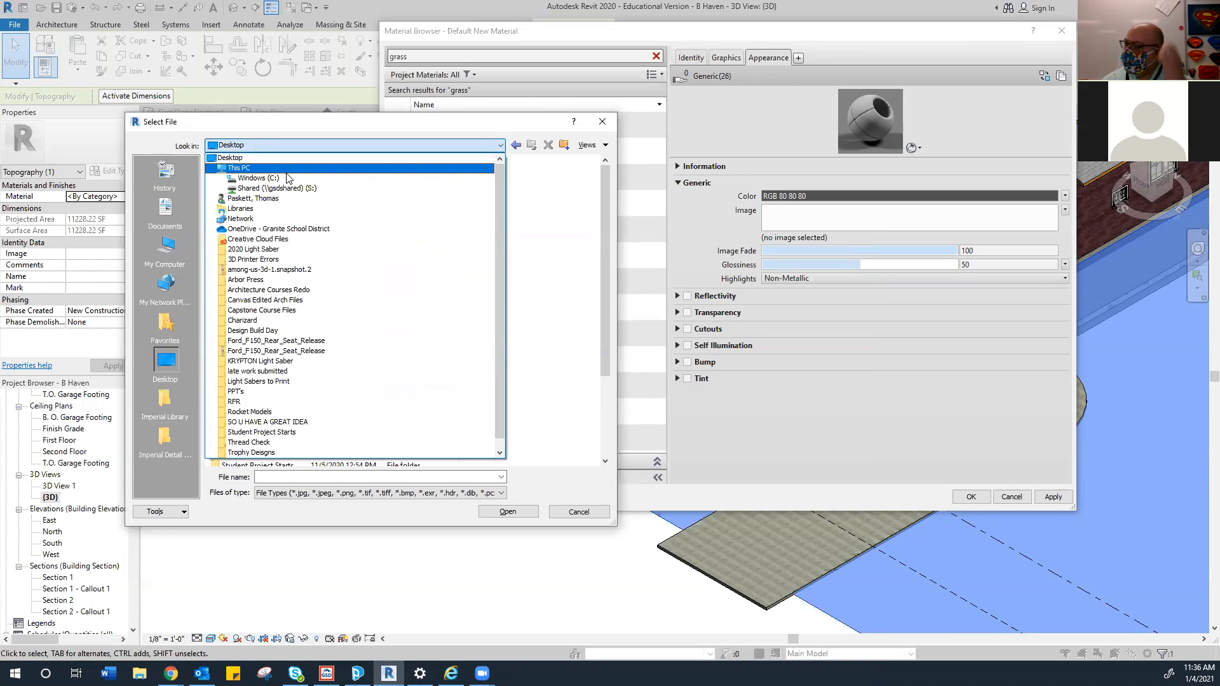
left_click(237, 158)
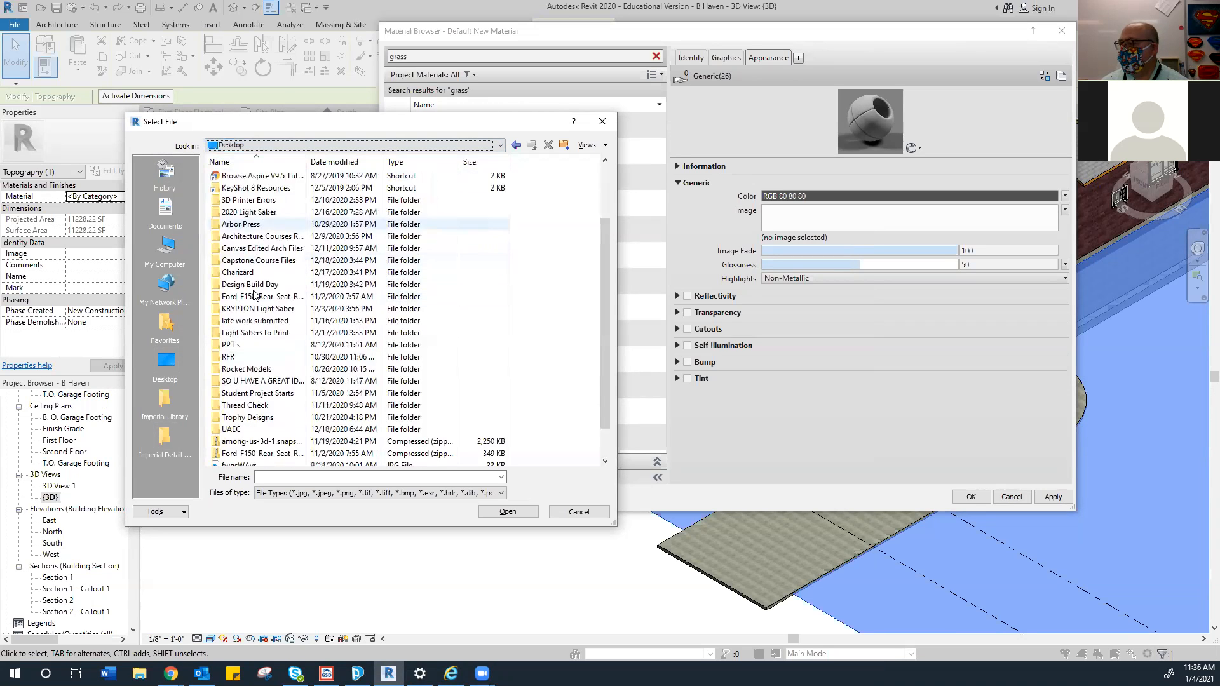
scroll(254, 295, "down", 1)
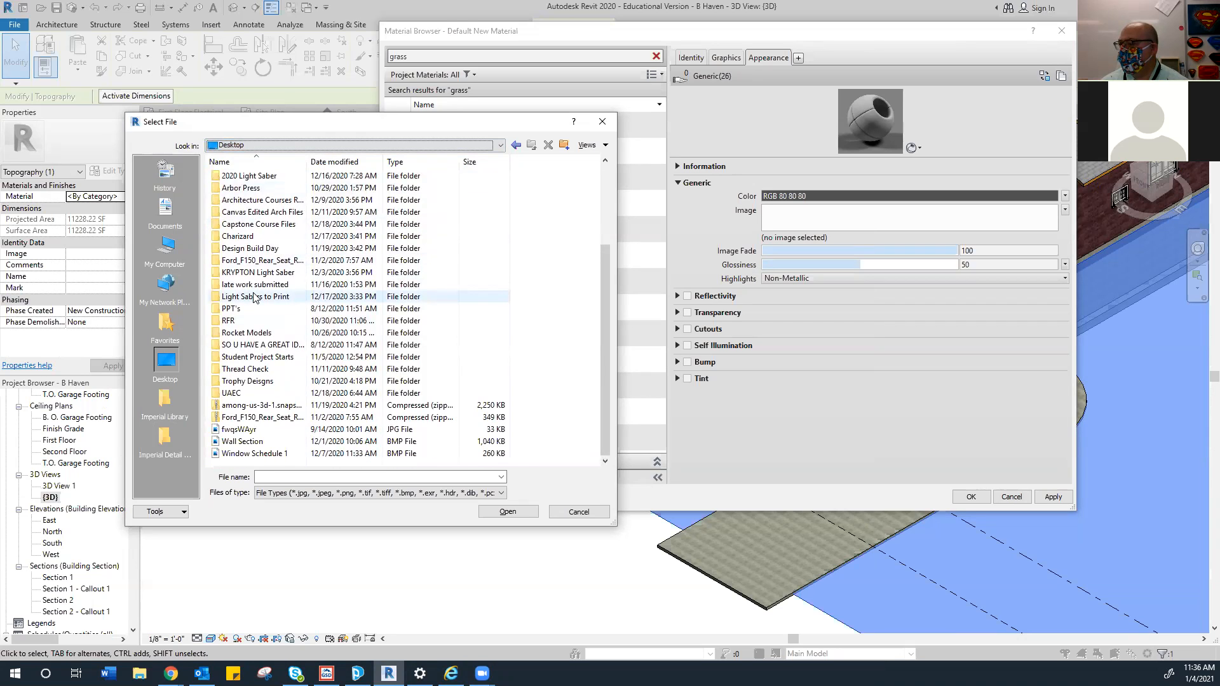
scroll(253, 296, "up", 2)
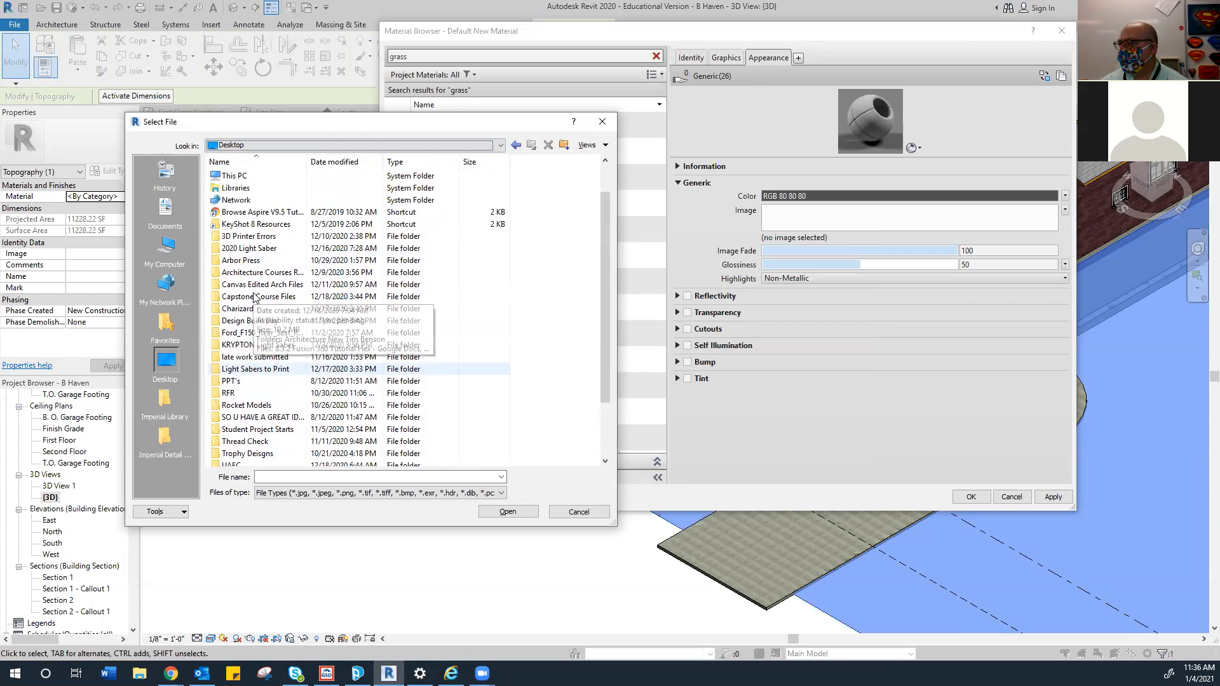
left_click(170, 673)
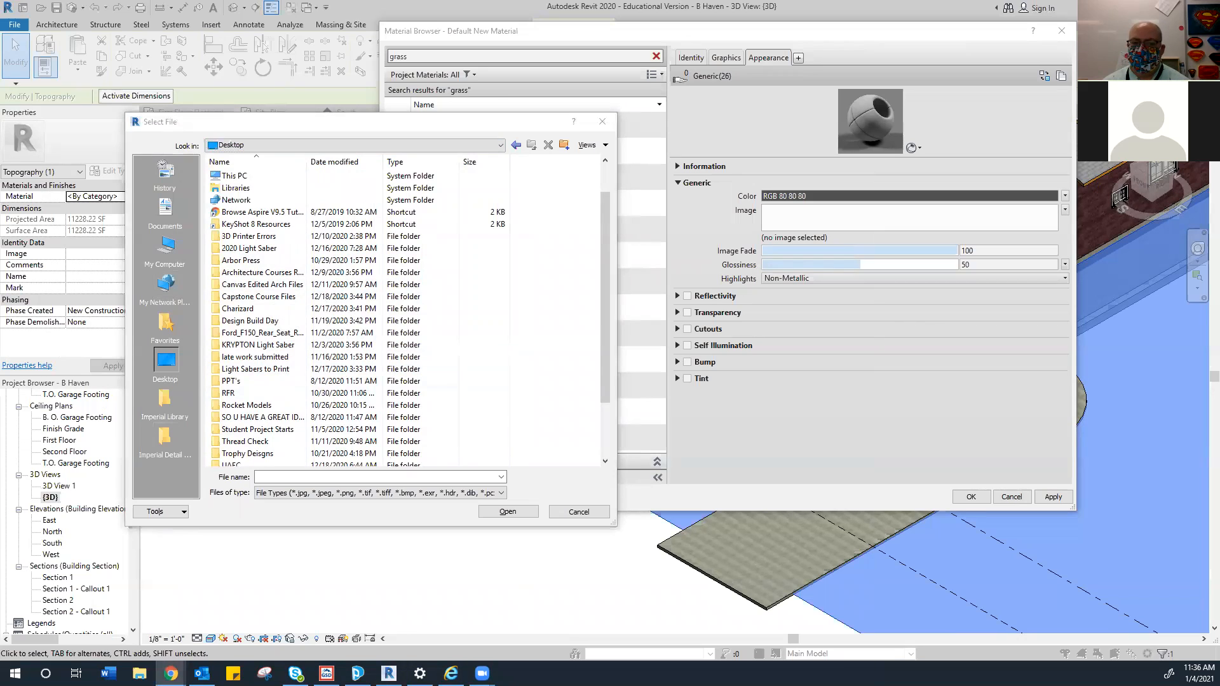
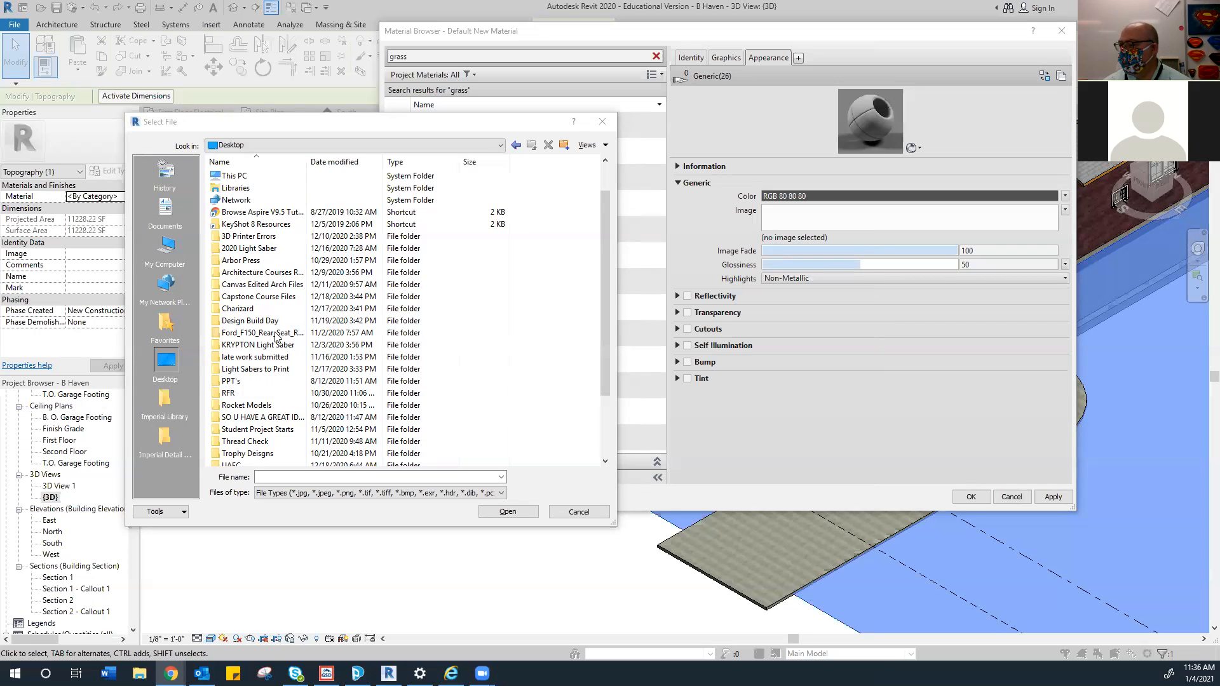
Load grass.jpg as the new Grass material's image and view the grass-textured toposurface
scroll(278, 338, "down", 3)
left_click(229, 429)
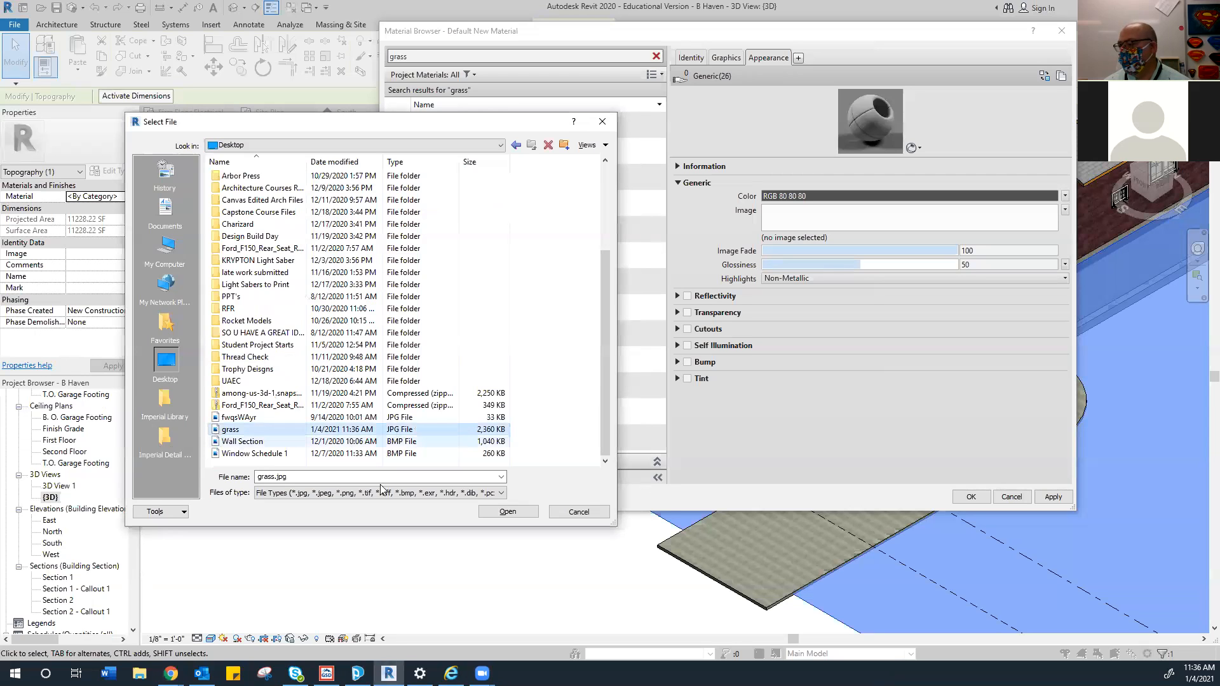
left_click(508, 511)
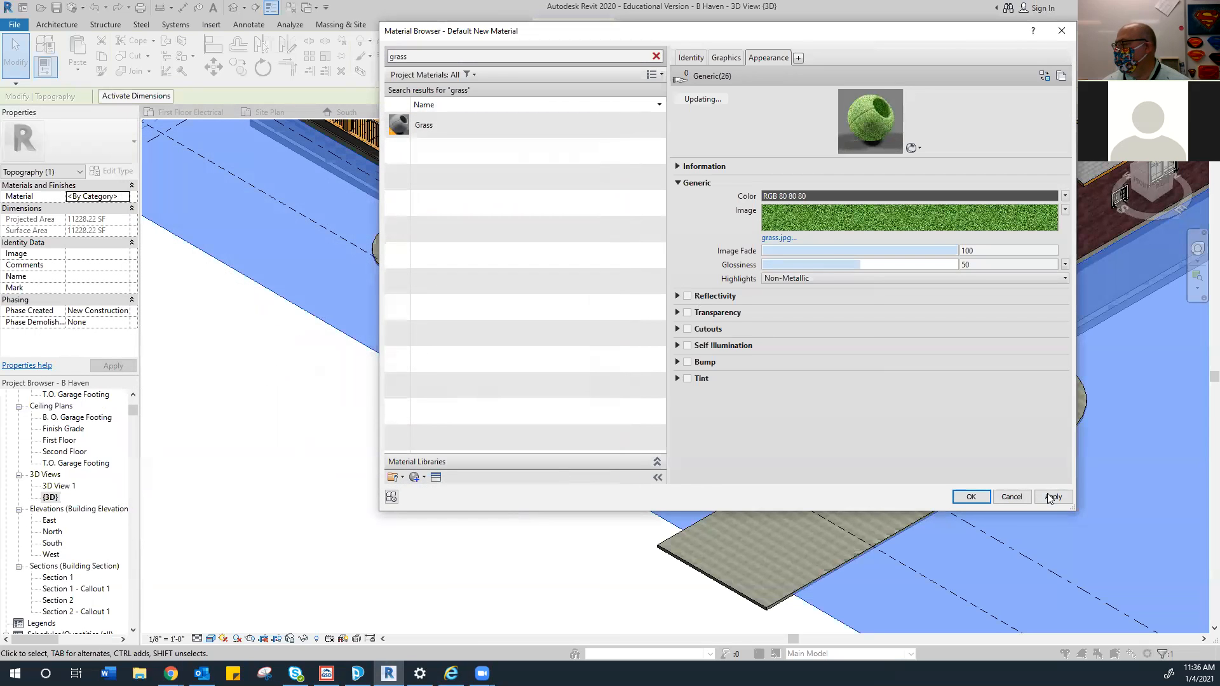
left_click(971, 496)
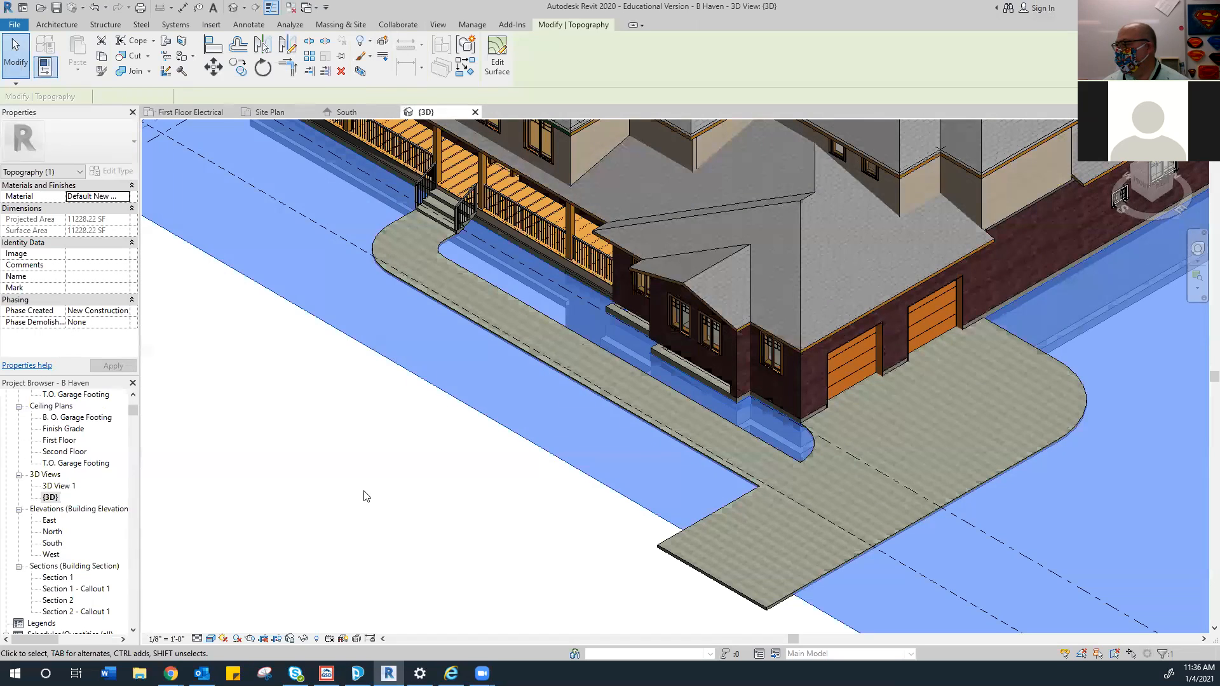
left_click(368, 493)
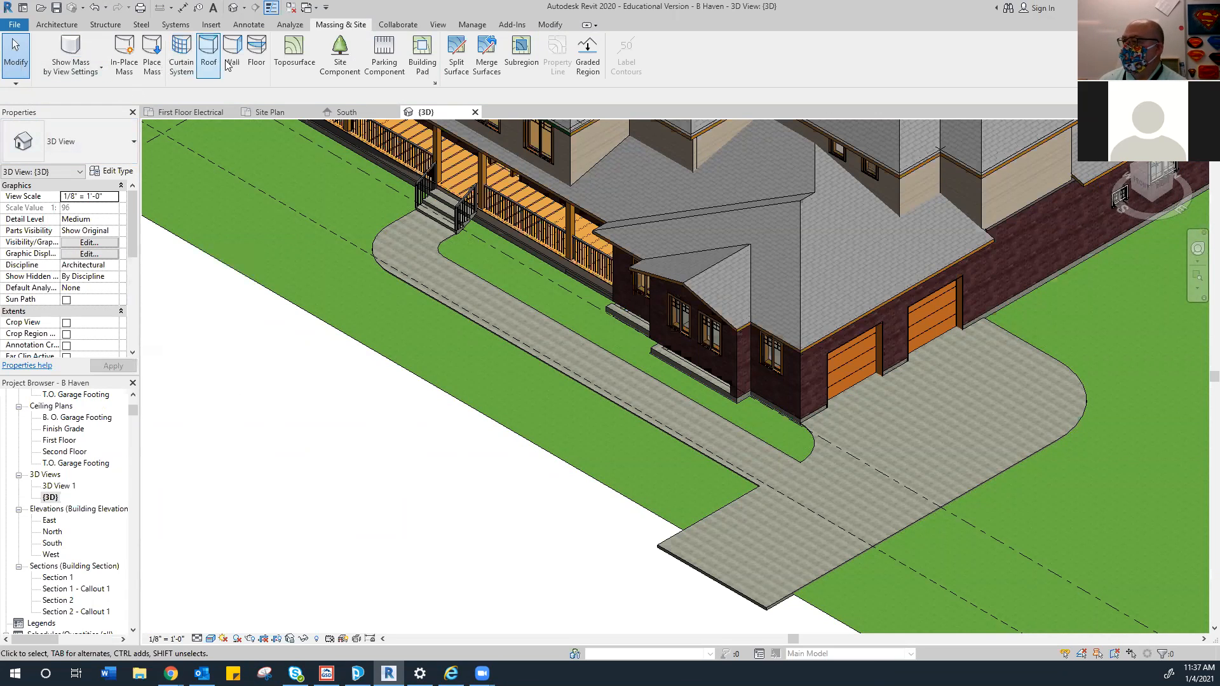
Open the Site Plan view and frame the house, sidewalk and driveway
left_click(275, 112)
scroll(524, 402, "down", 2)
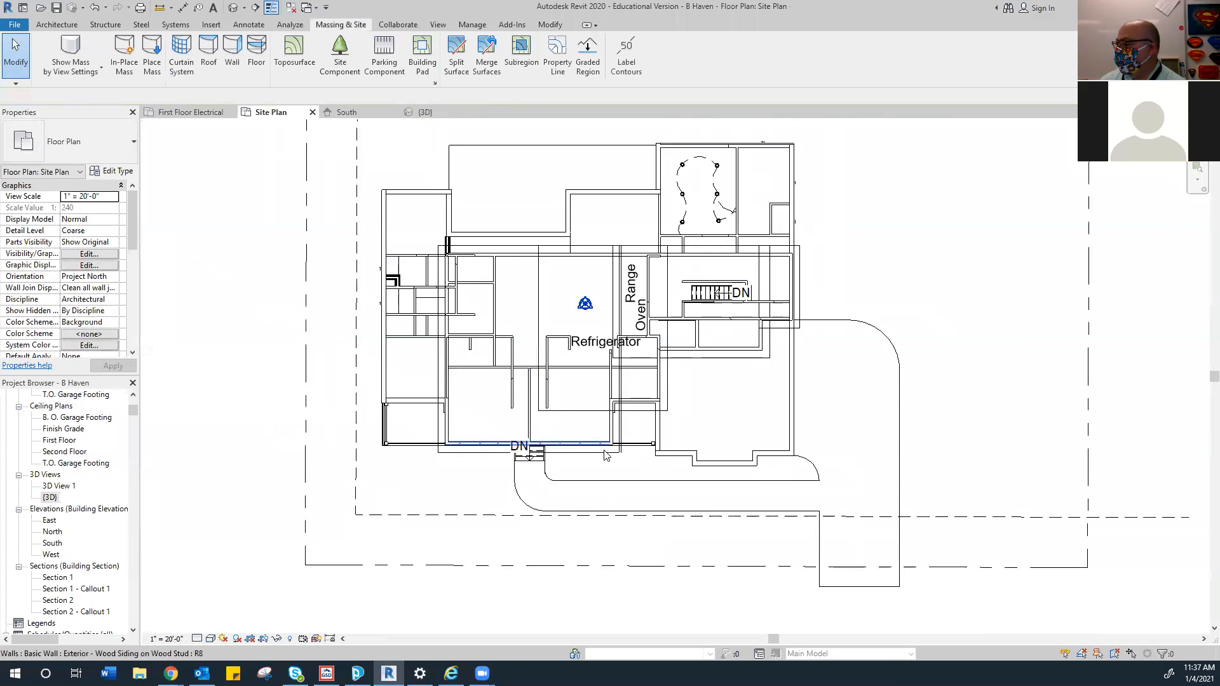
middle_click_drag(632, 566, 583, 409)
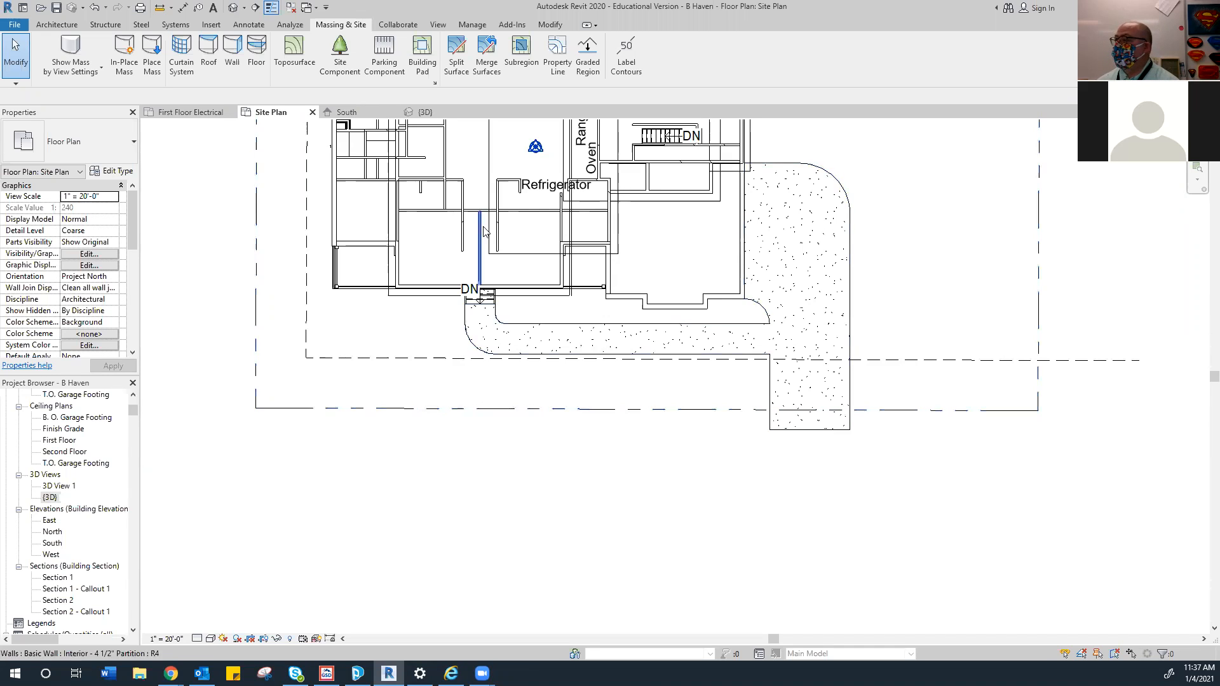
left_click(58, 25)
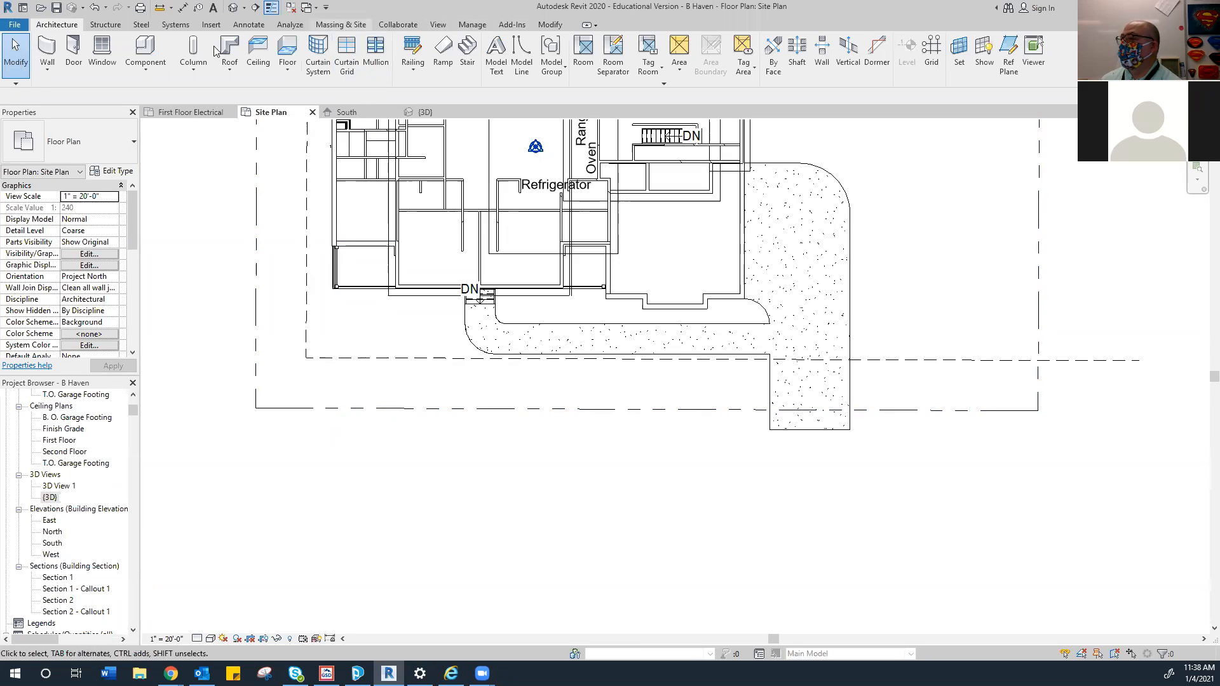
Start the Offset tool, then cancel it
left_click(564, 25)
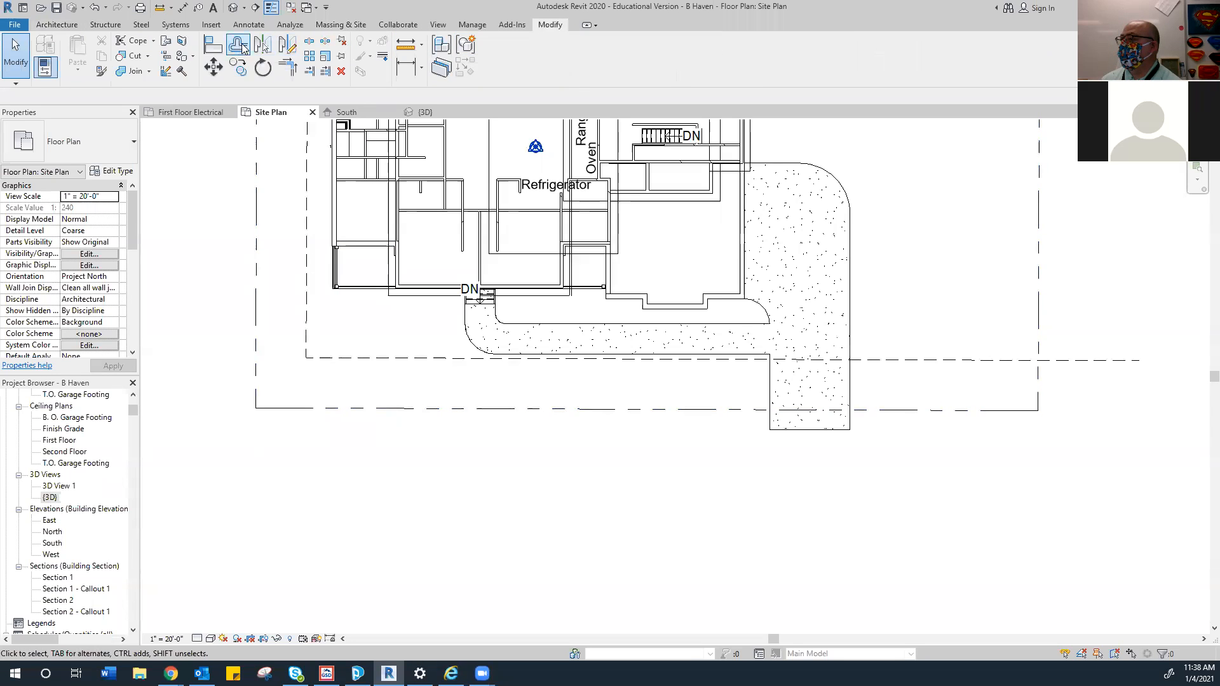
left_click(237, 51)
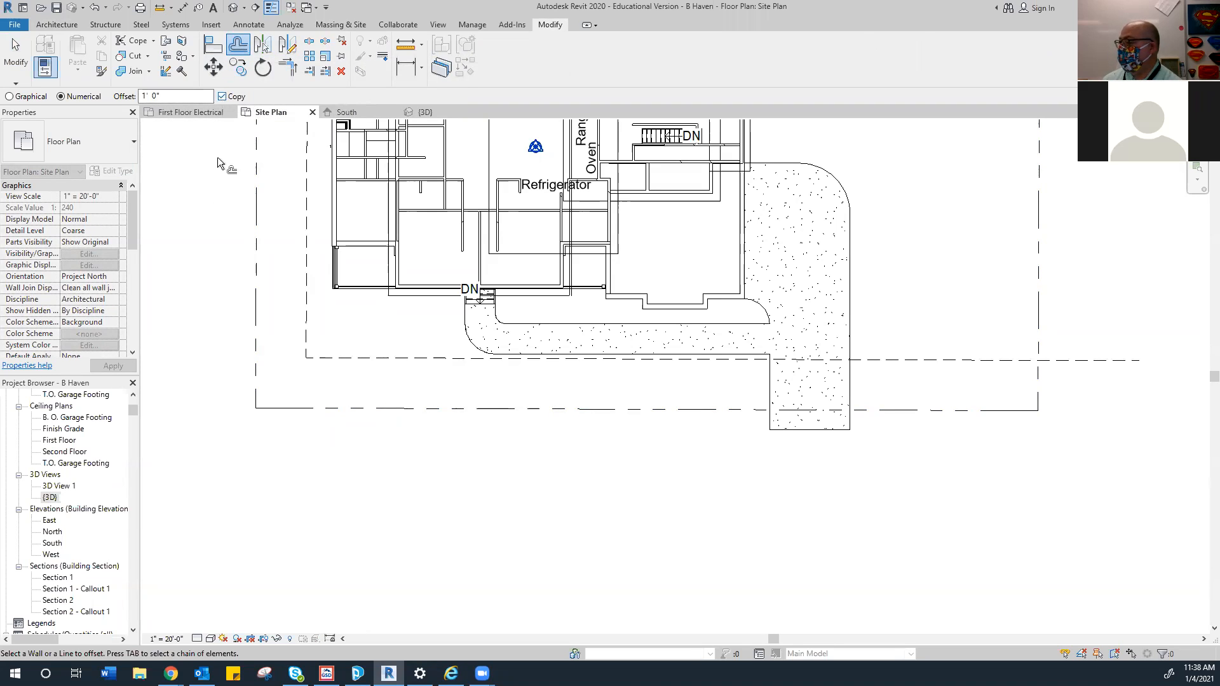
left_click(56, 25)
key("Escape")
Start a Hidden-style model line with LI, discarding a misplaced first attempt
key("l")
key("i")
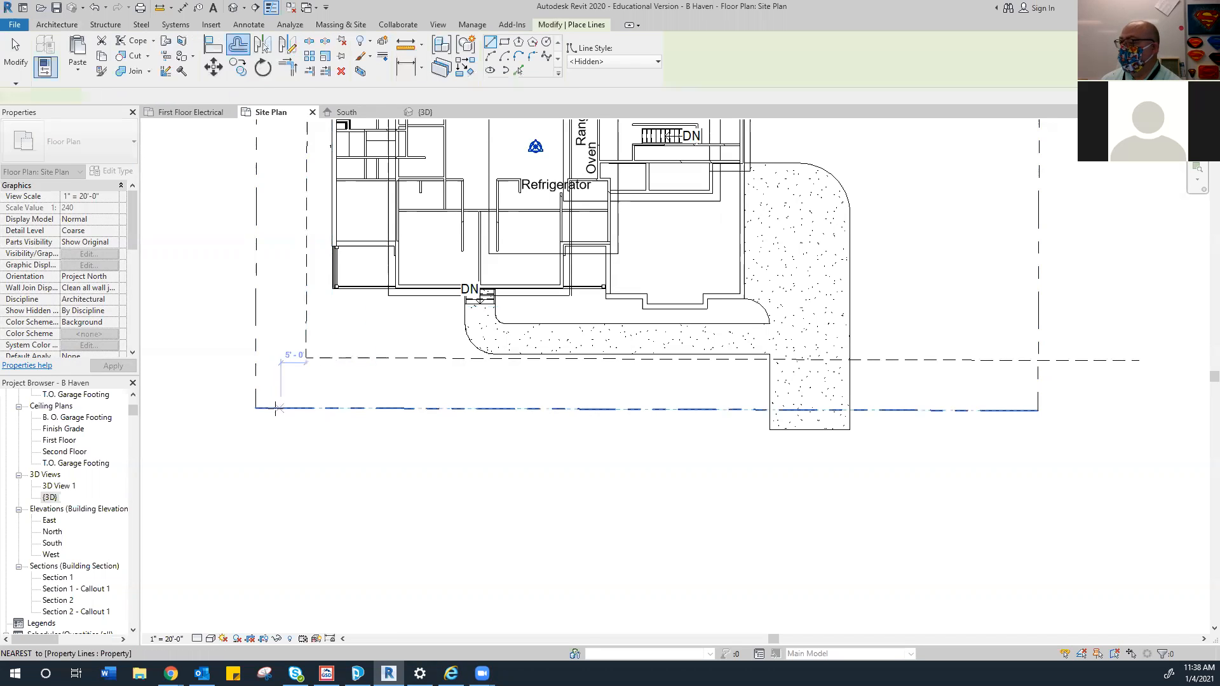
scroll(254, 413, "up", 3)
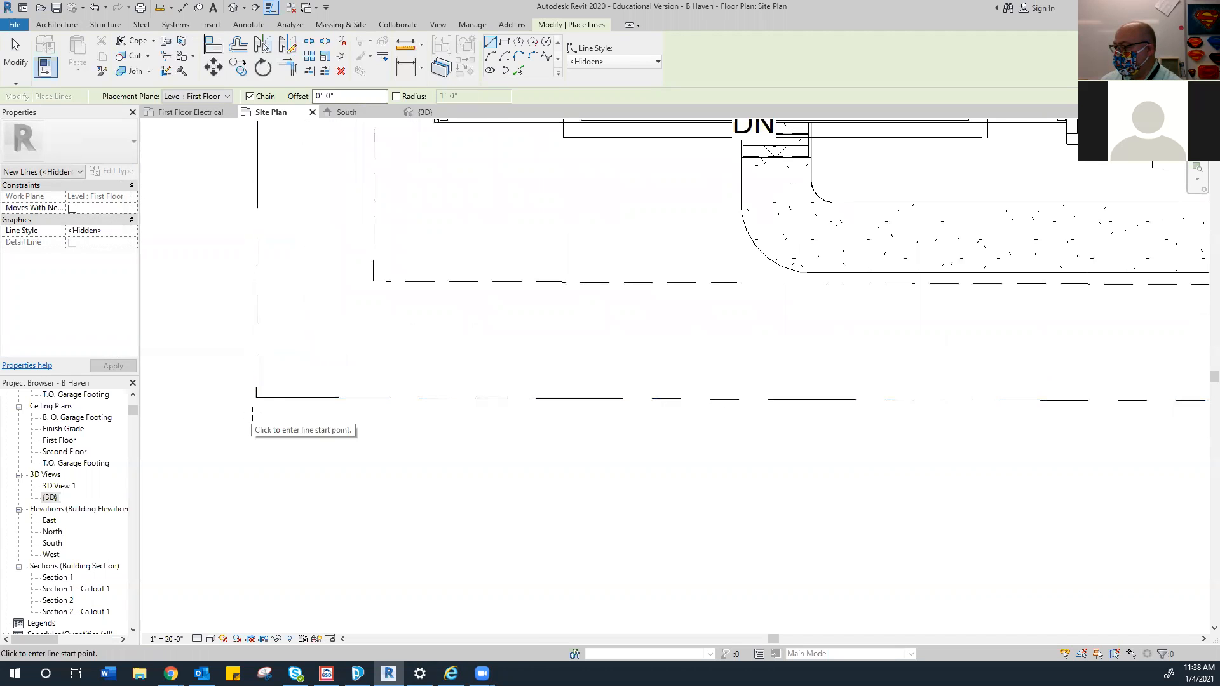
left_click(256, 398)
scroll(406, 419, "down", 2)
scroll(575, 386, "down", 3)
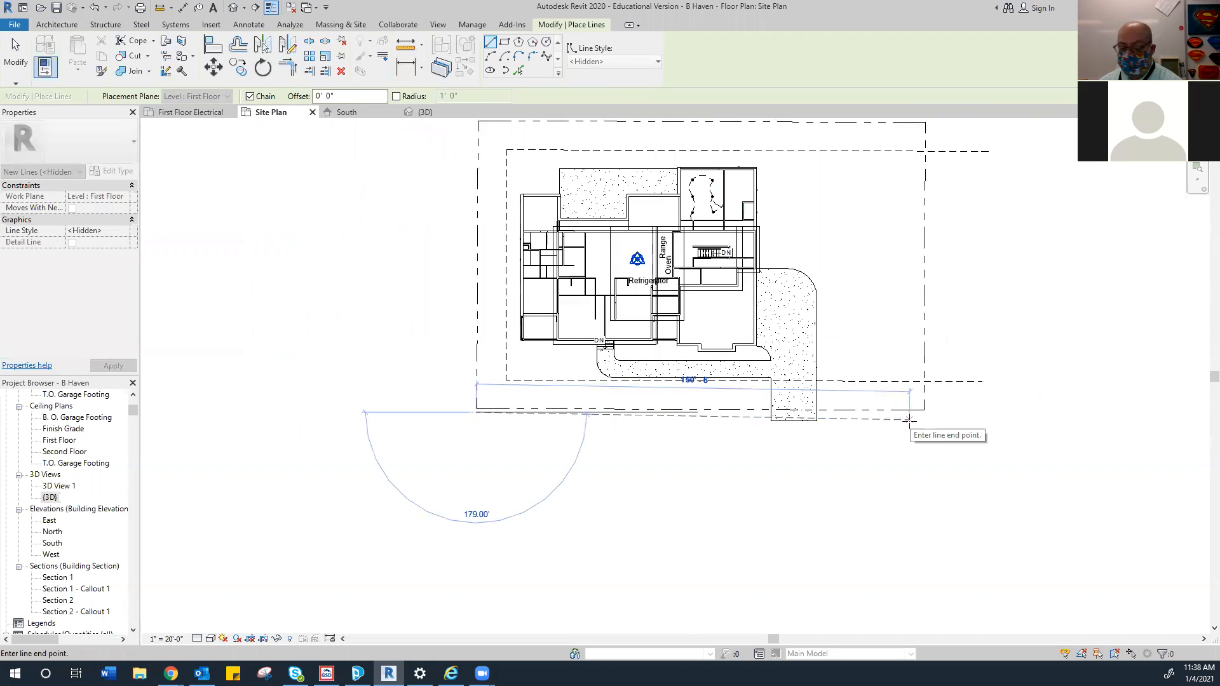
key("Escape")
left_click(521, 290)
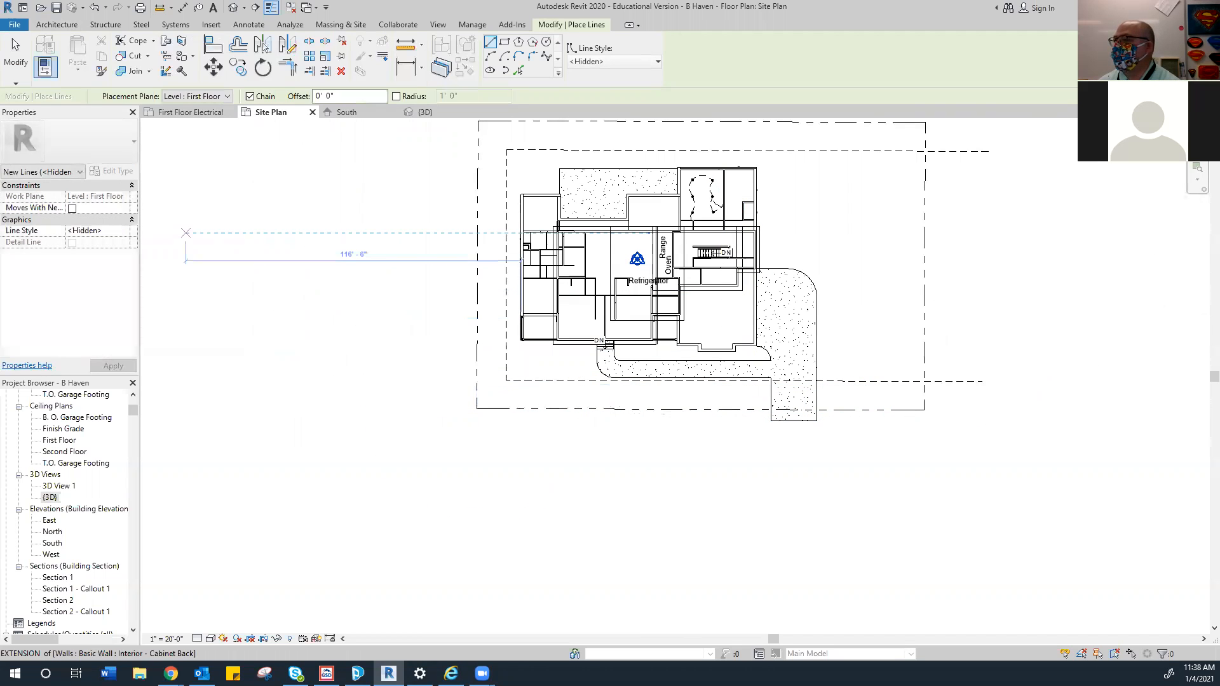
Draw the hidden line from the lower-right to the lower-left property corner
left_click(68, 28)
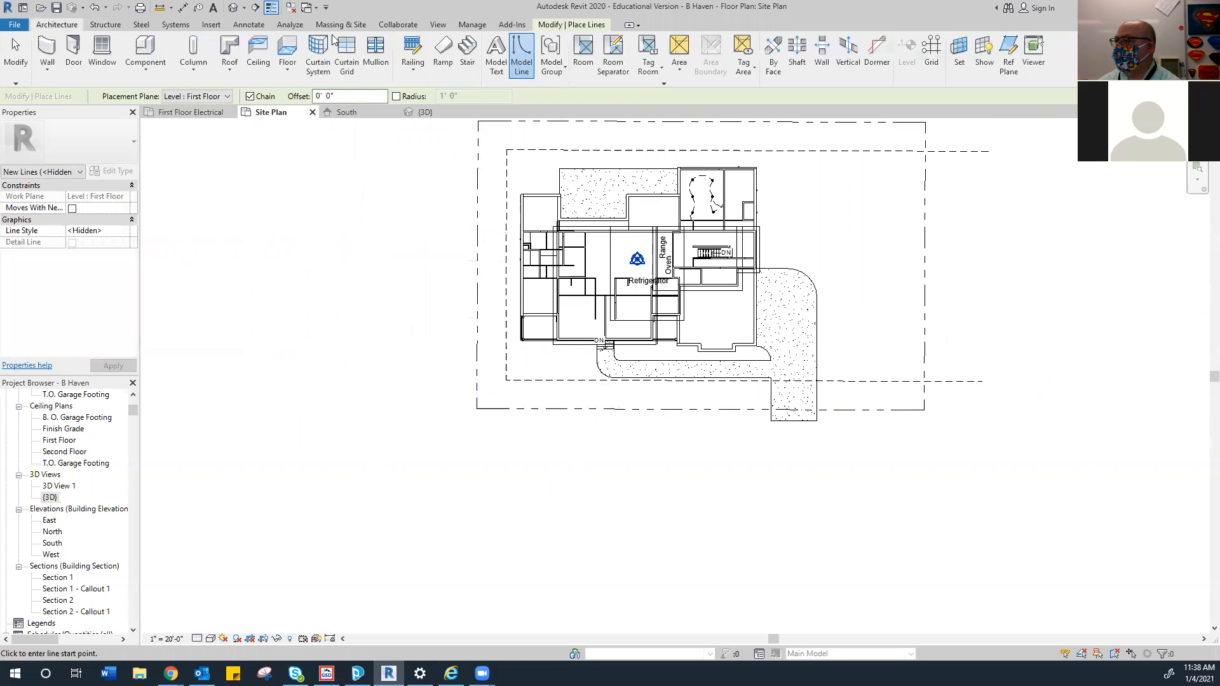
left_click(923, 409)
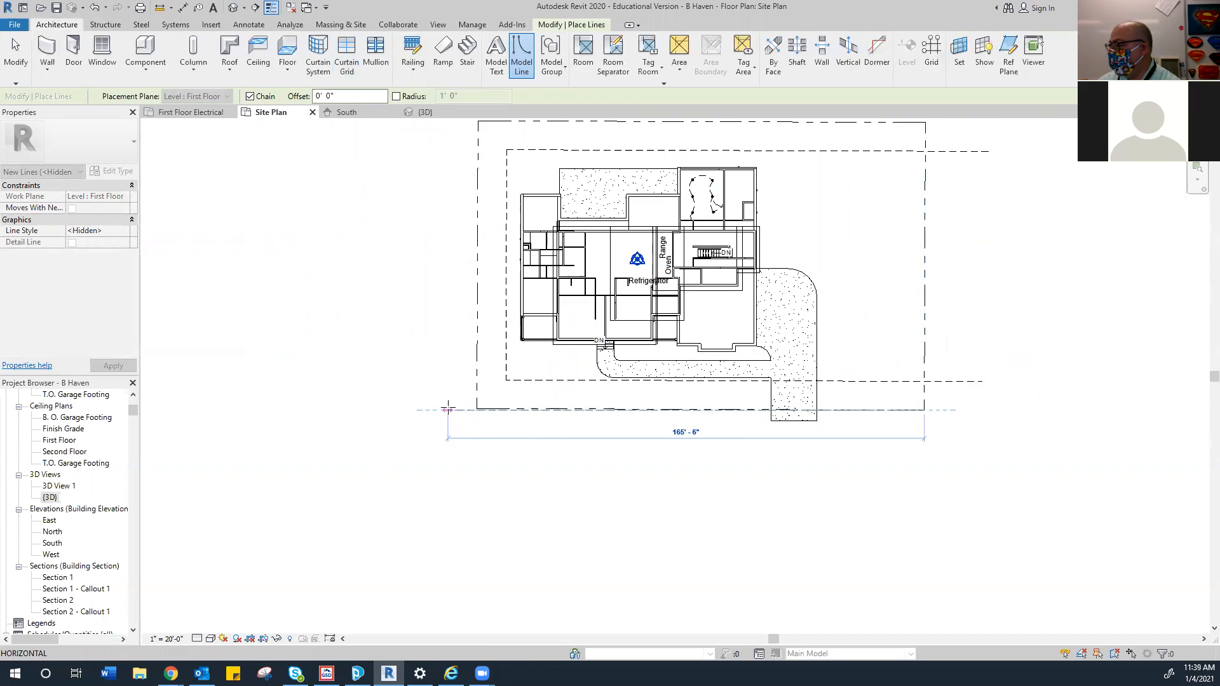
scroll(439, 403, "up", 4)
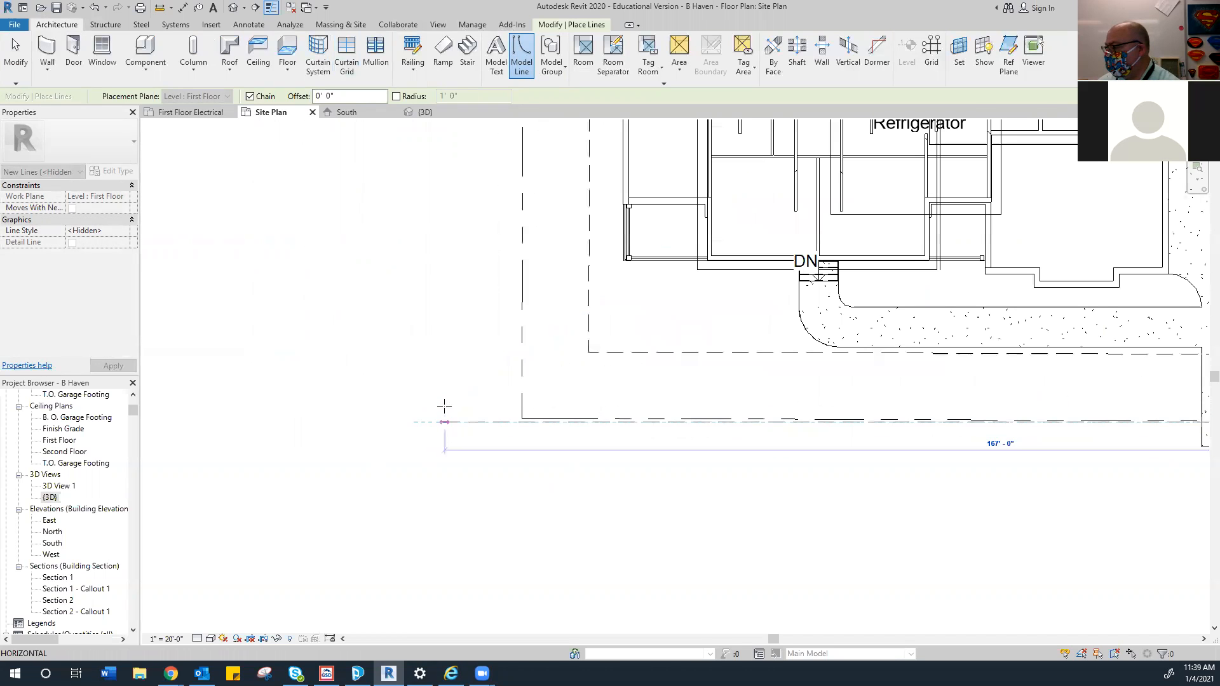
scroll(482, 408, "up", 3)
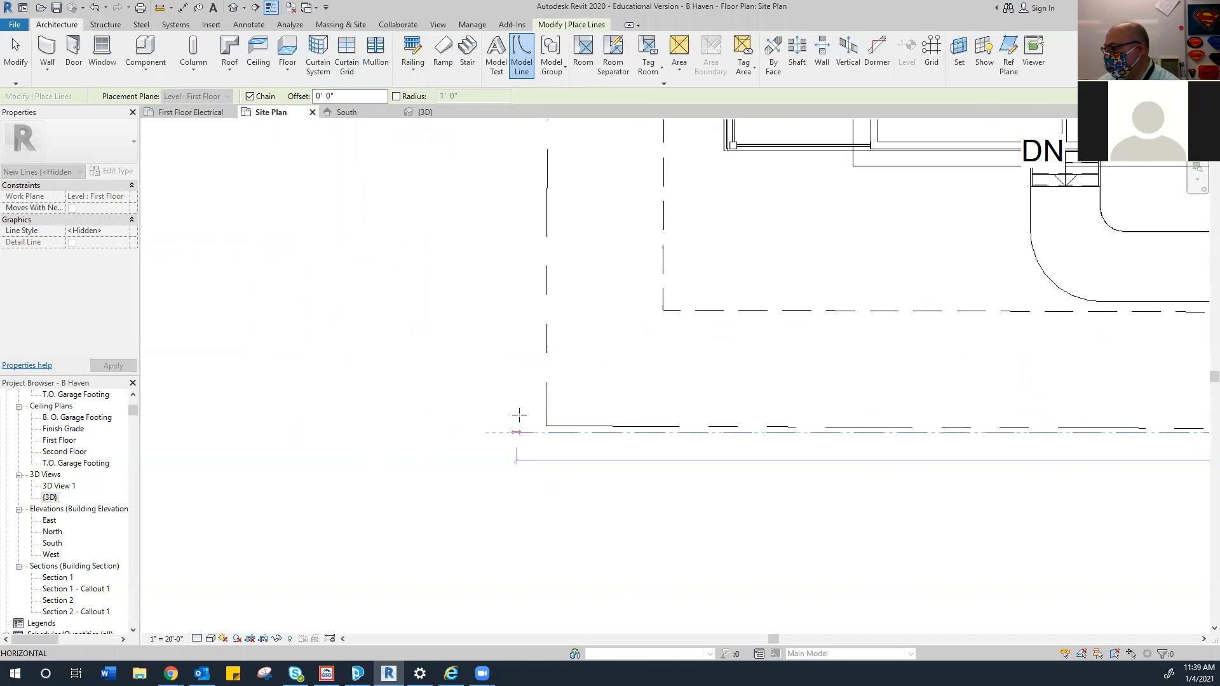
scroll(532, 420, "up", 2)
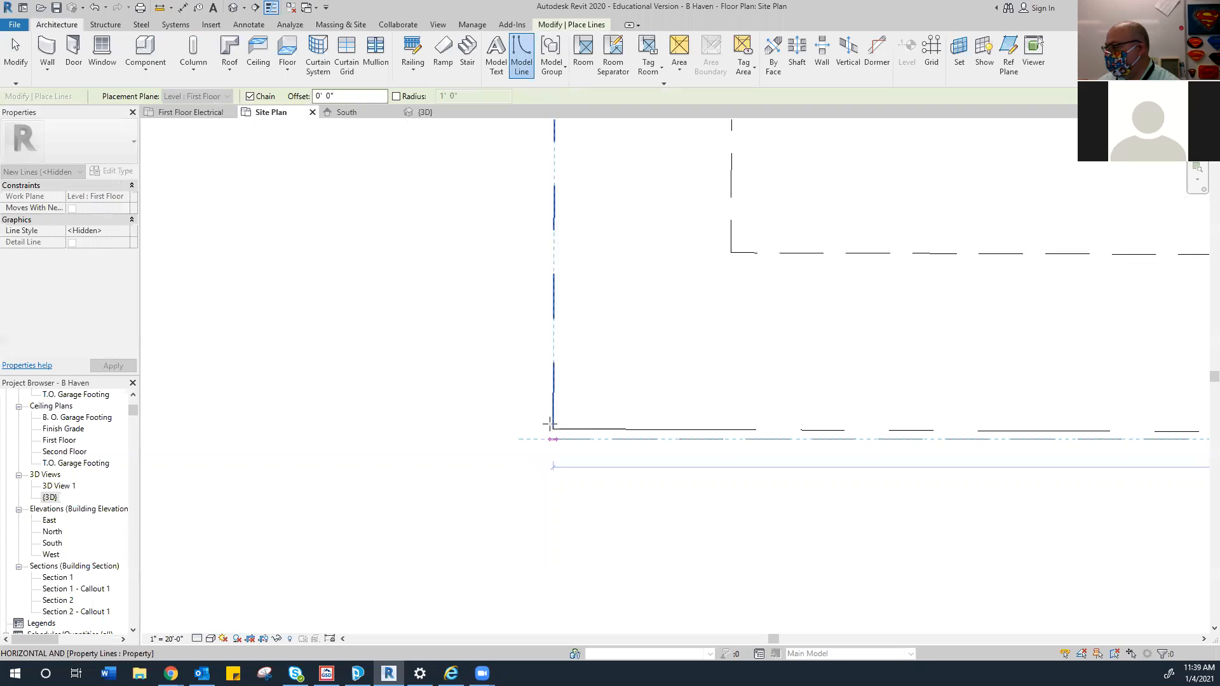
scroll(549, 431, "down", 1)
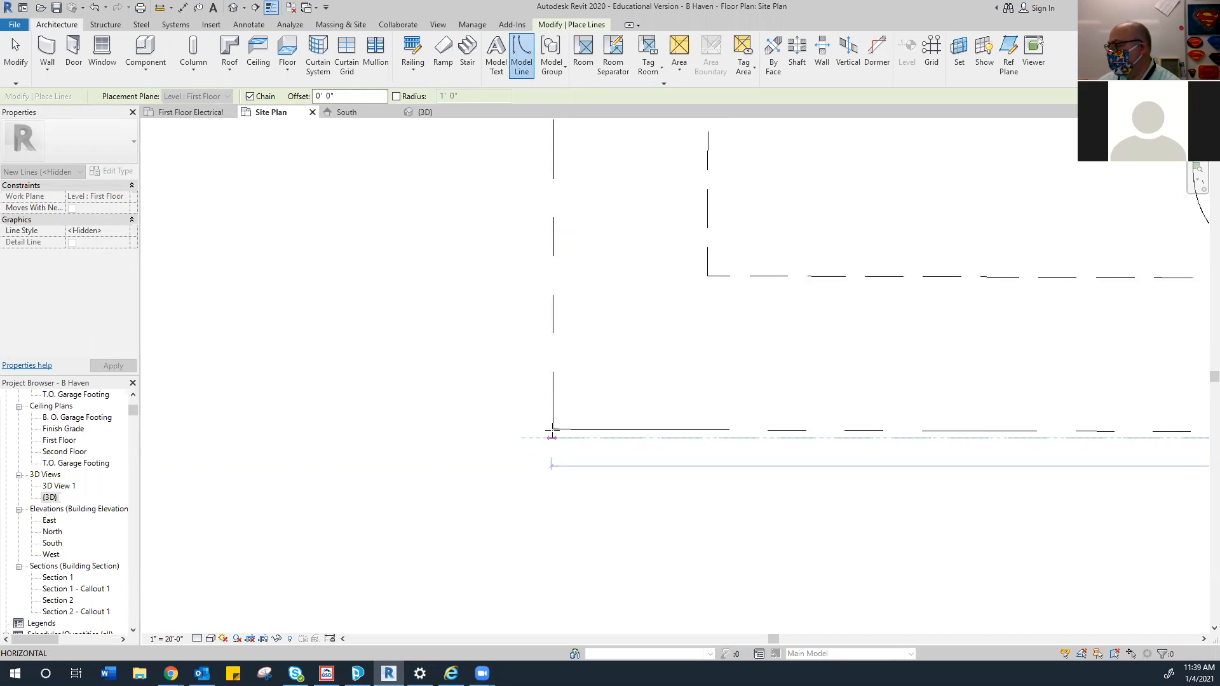
scroll(552, 431, "up", 8)
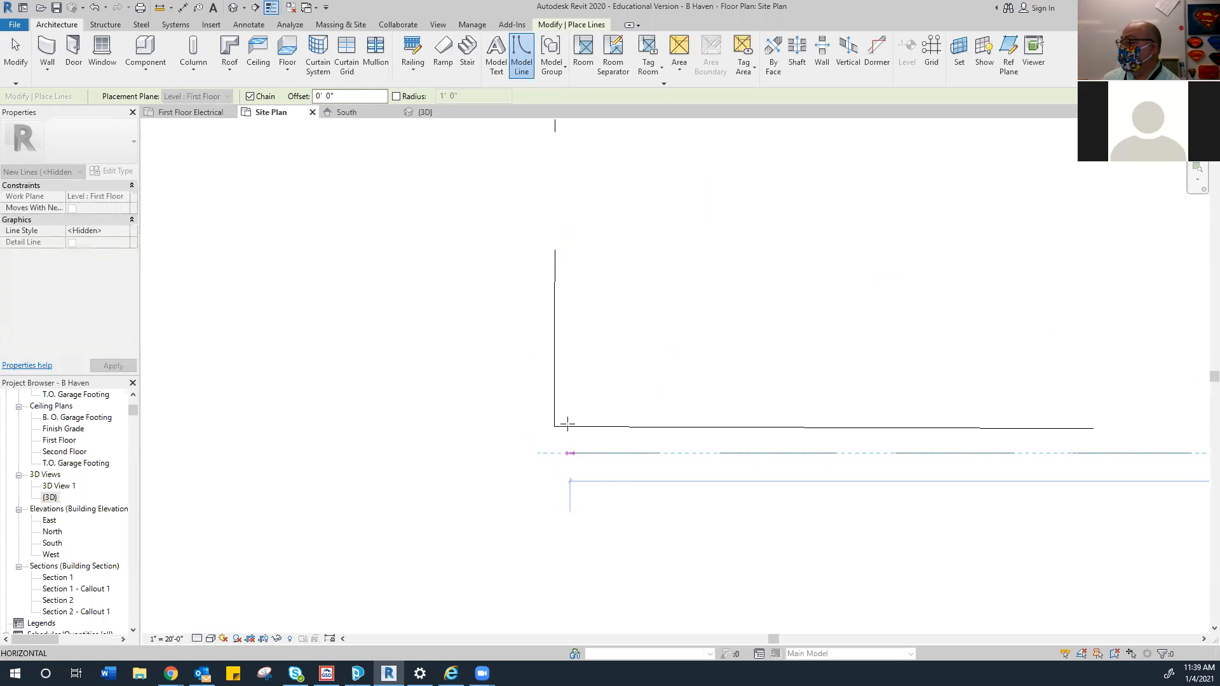
left_click(553, 450)
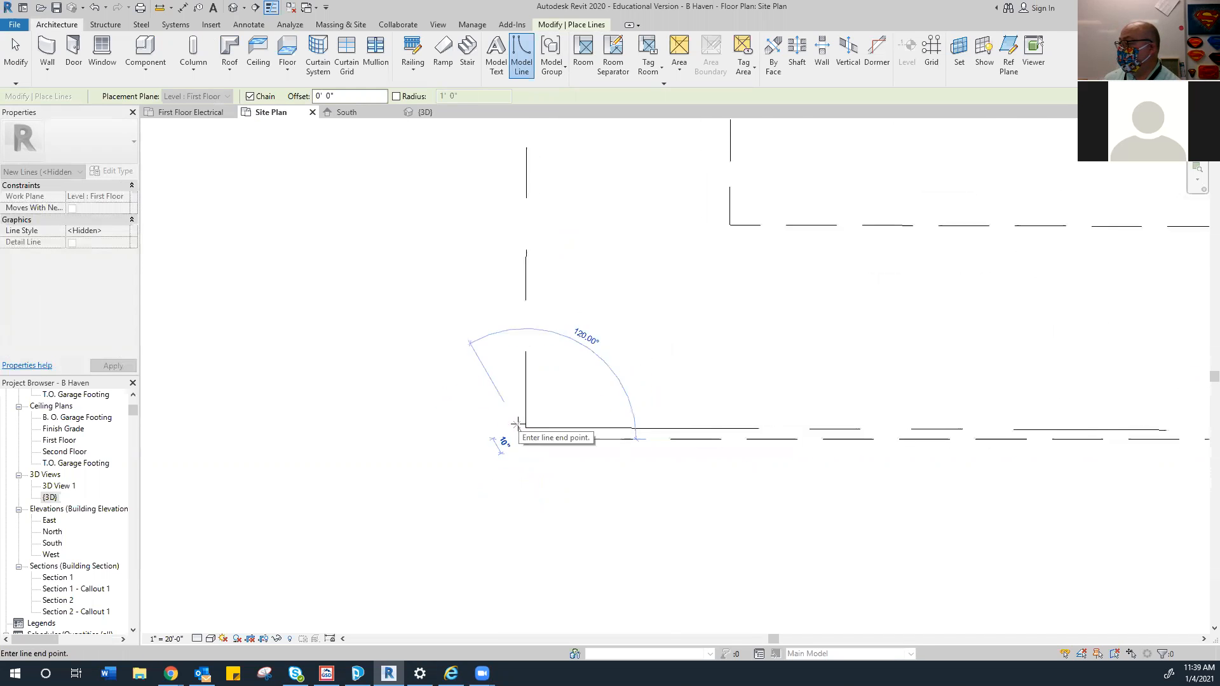
scroll(504, 429, "down", 3)
right_click(689, 443)
left_click(707, 455)
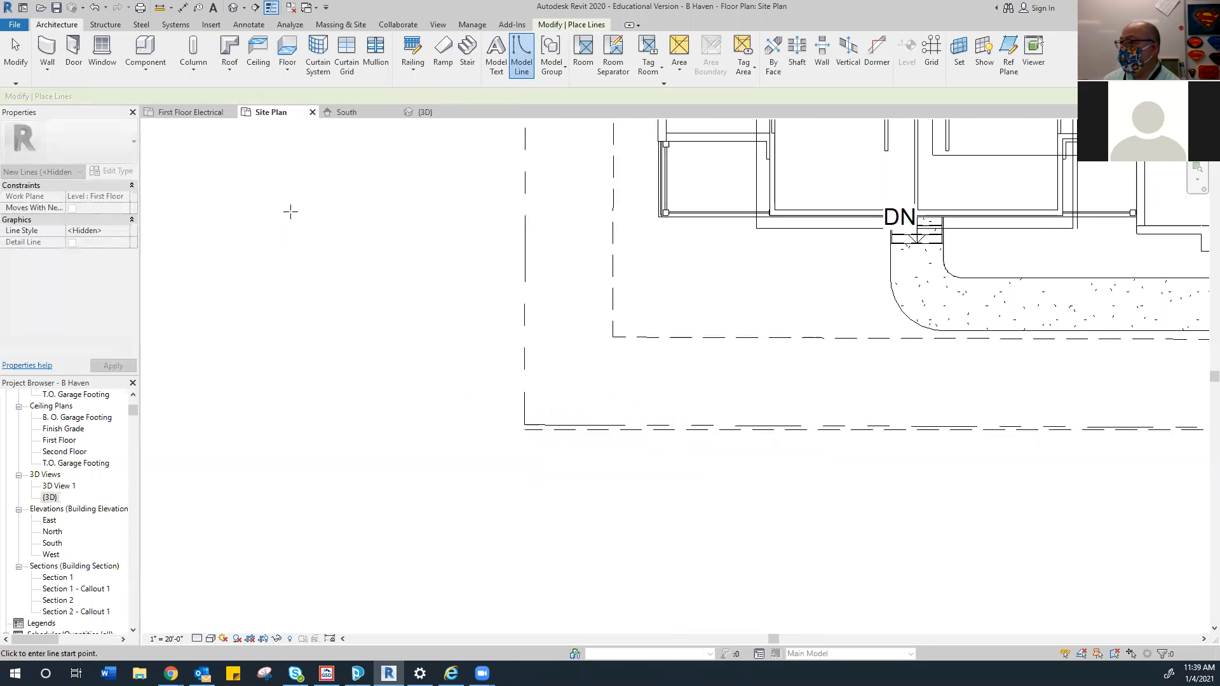
left_click(548, 25)
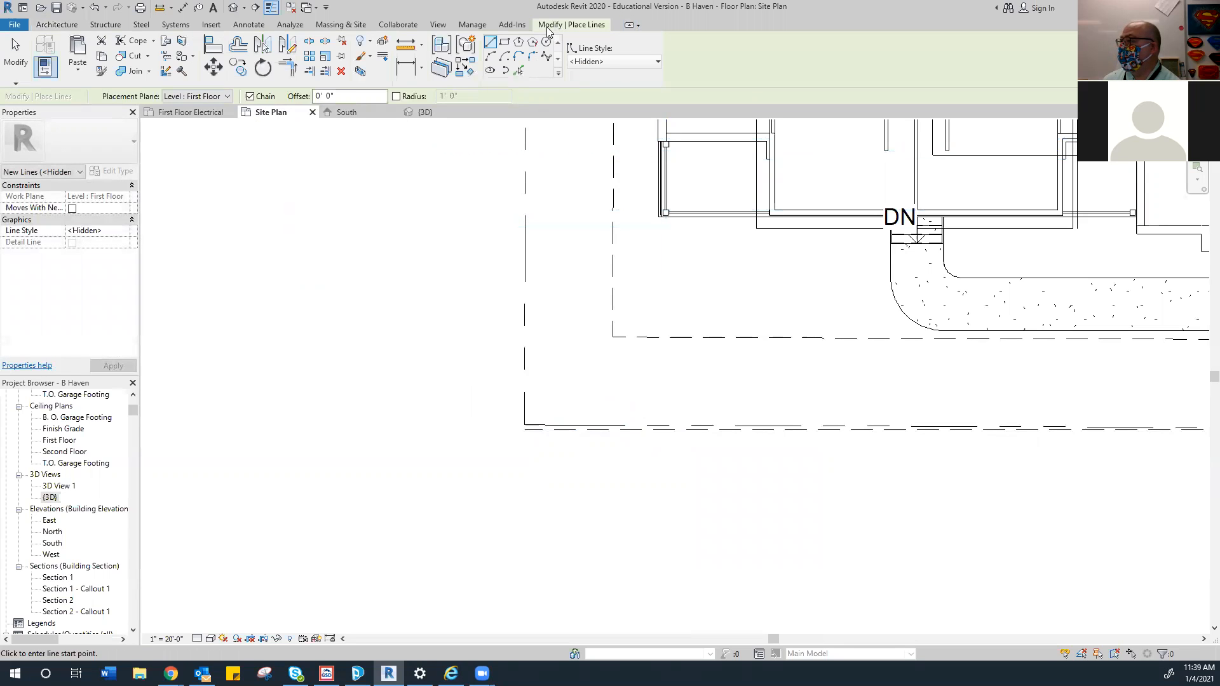
left_click(409, 66)
Place a 7" dimension between the hidden line and the property corner
scroll(502, 403, "up", 5)
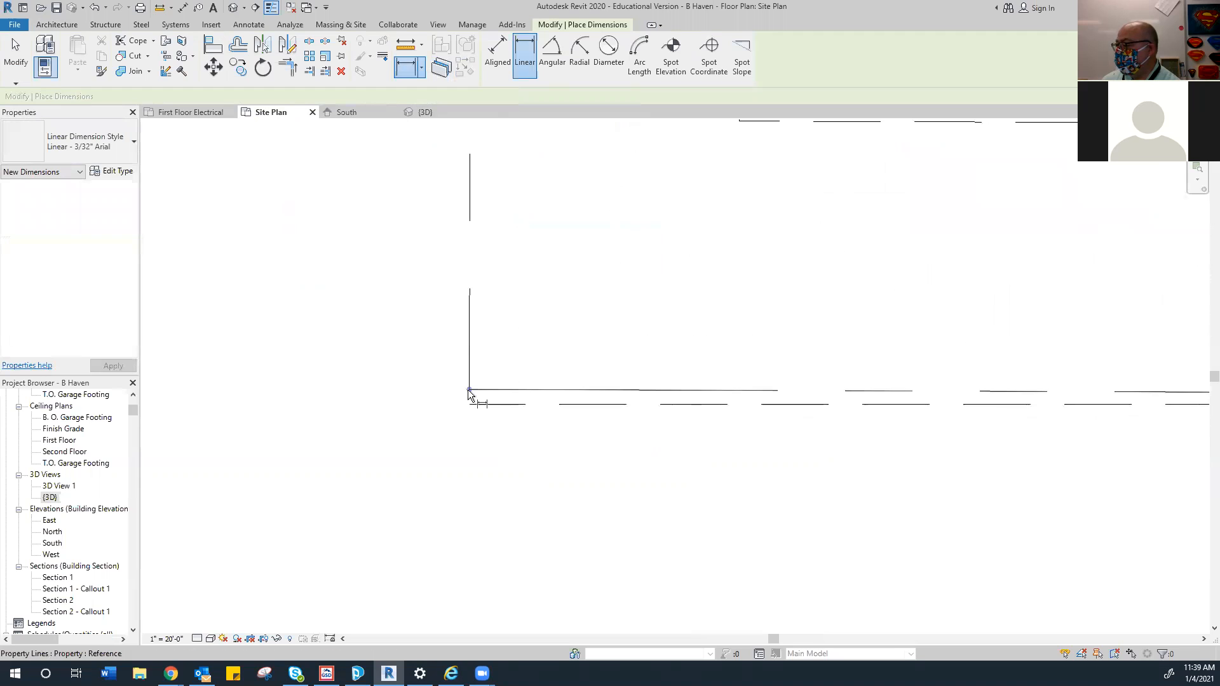
left_click(469, 406)
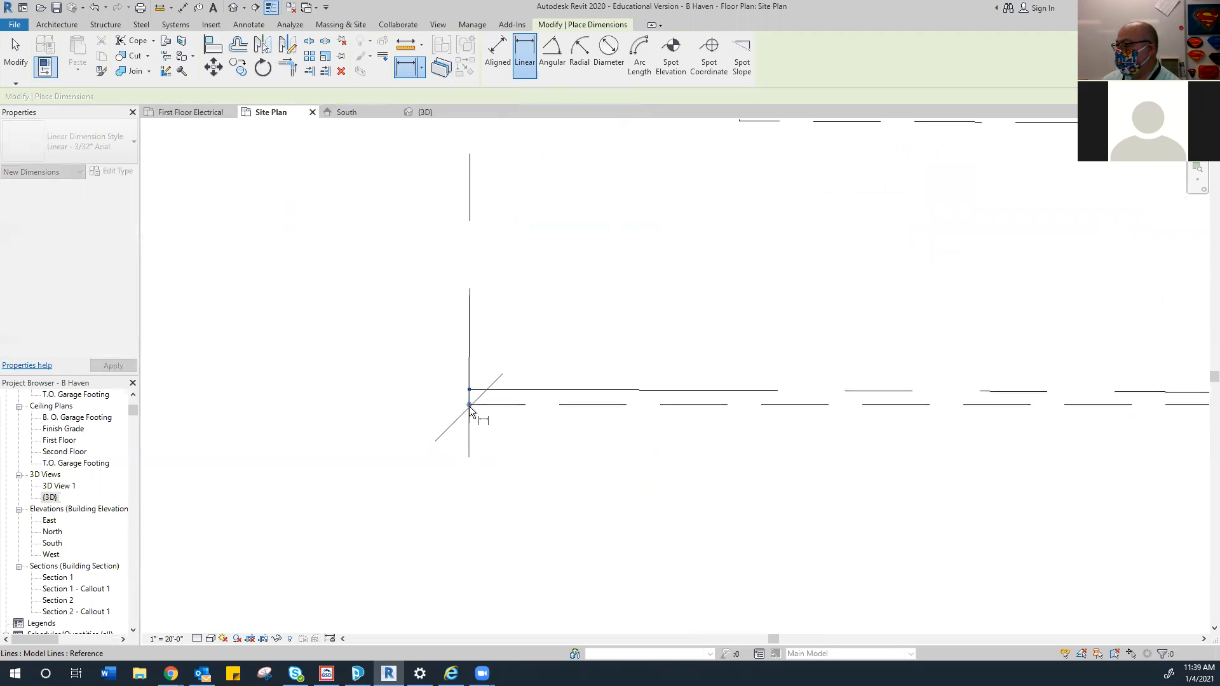
left_click(429, 401)
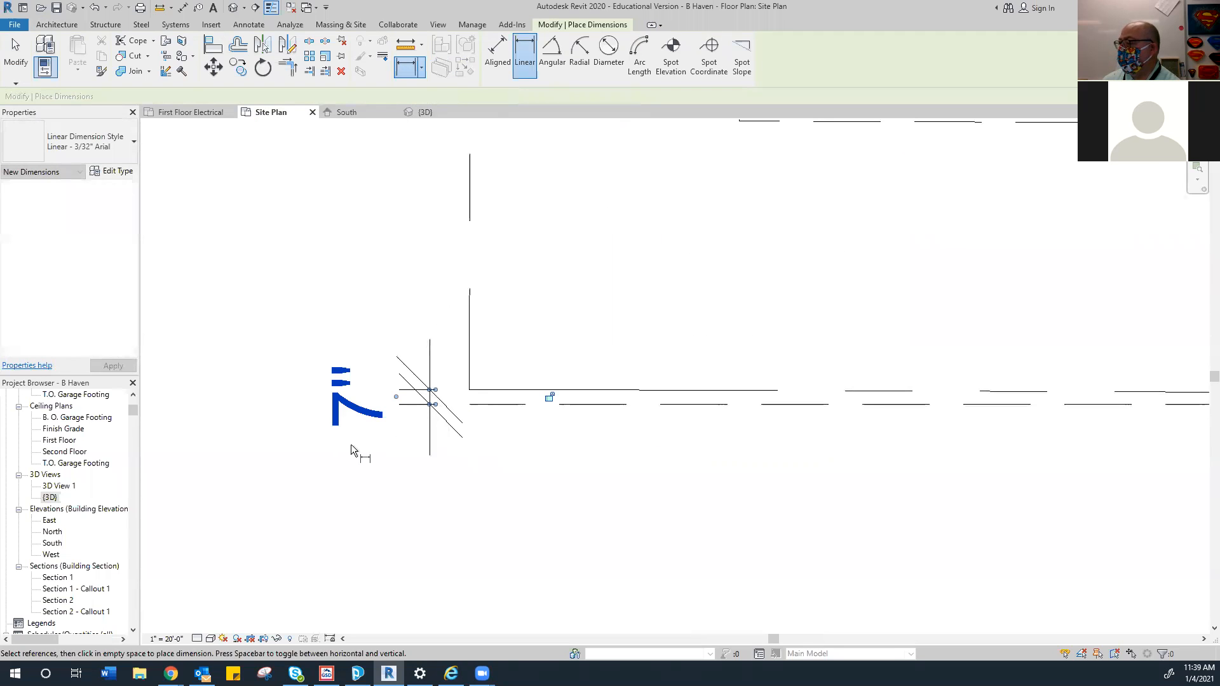
left_click(15, 56)
Move the hidden line 1'-0" from the property line and make that dimension permanent
left_click(491, 404)
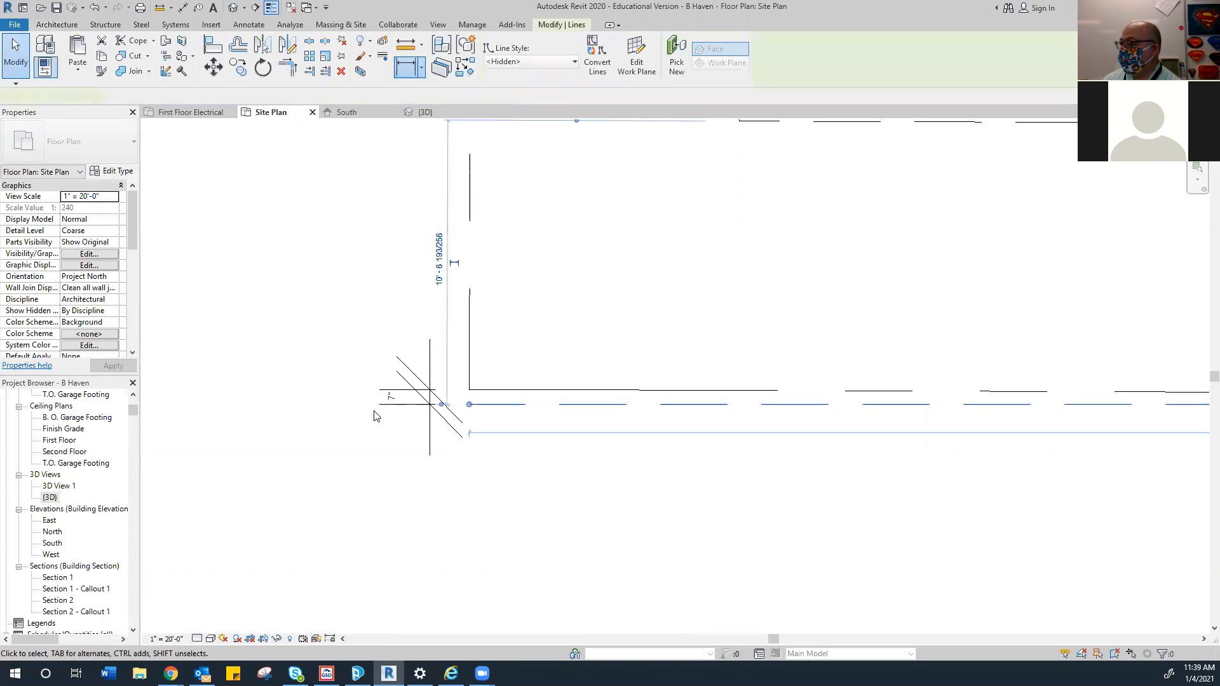
left_click(387, 399)
type("11'")
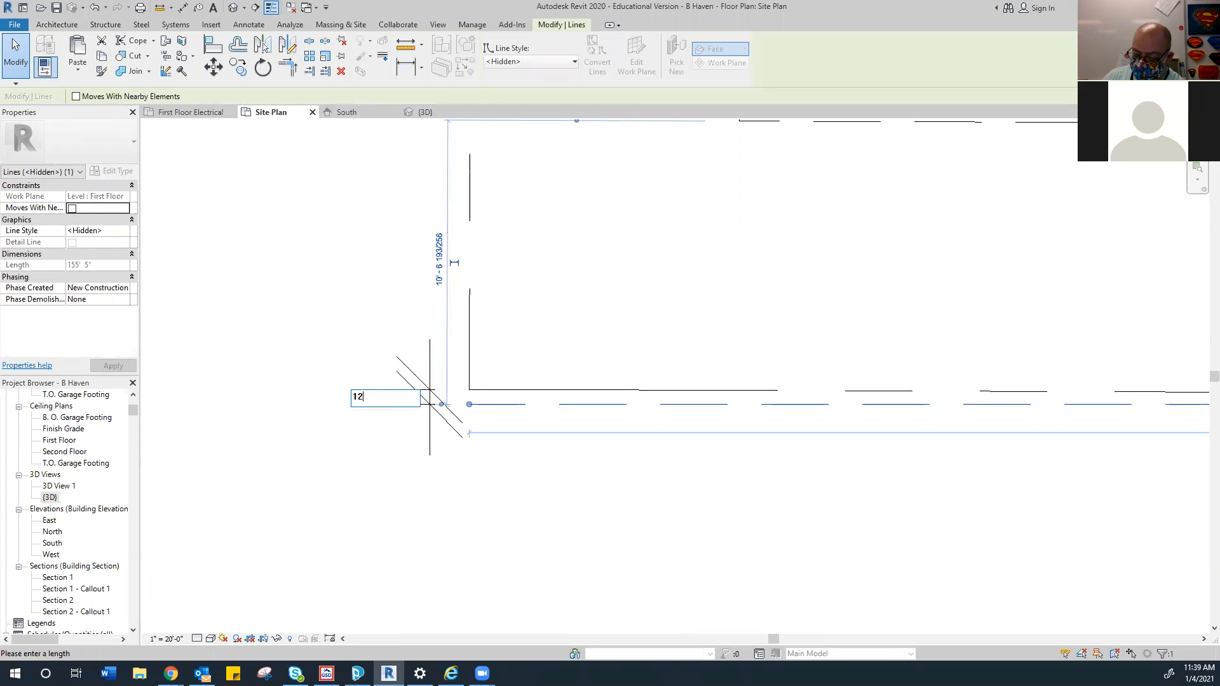
key("Return")
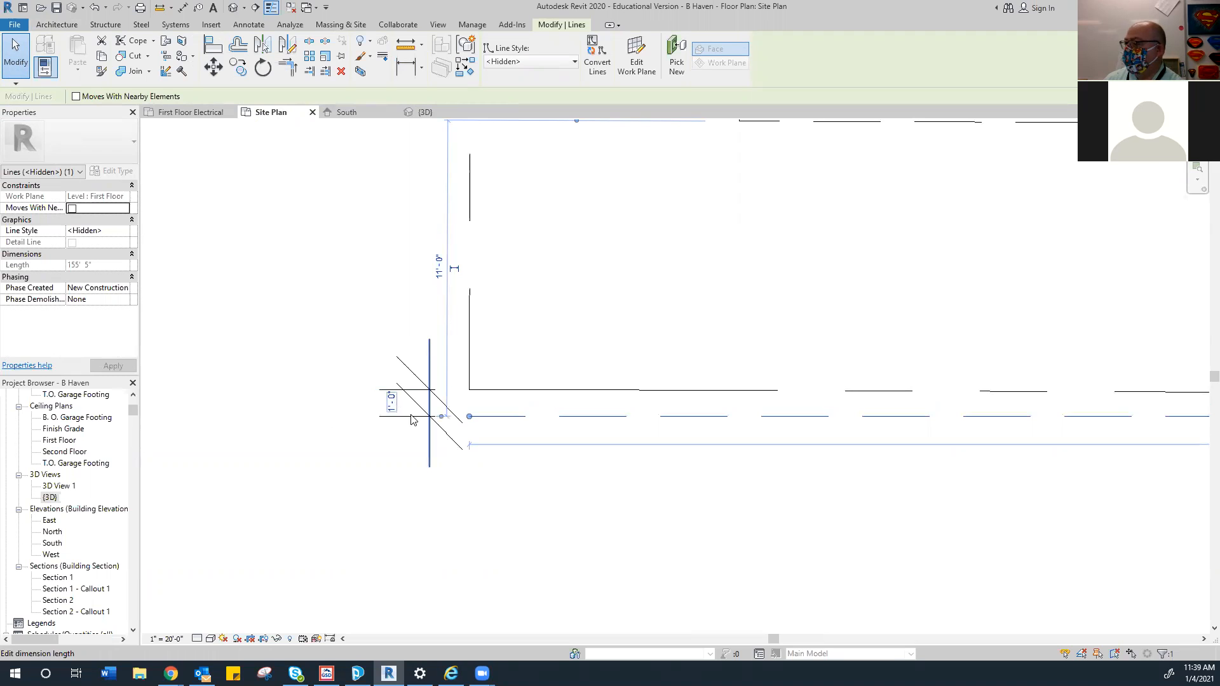
left_click(391, 401)
scroll(506, 409, "down", 2)
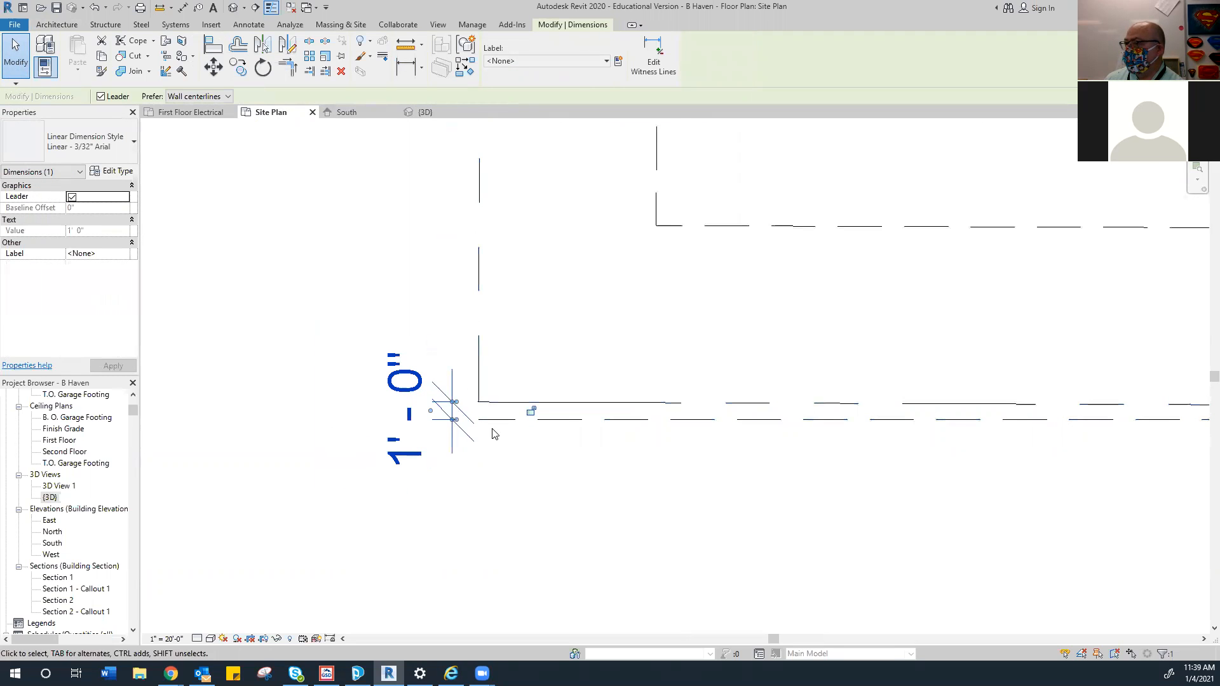
scroll(556, 430, "down", 4)
middle_click_drag(764, 456, 513, 469)
middle_click_drag(1072, 450, 691, 437)
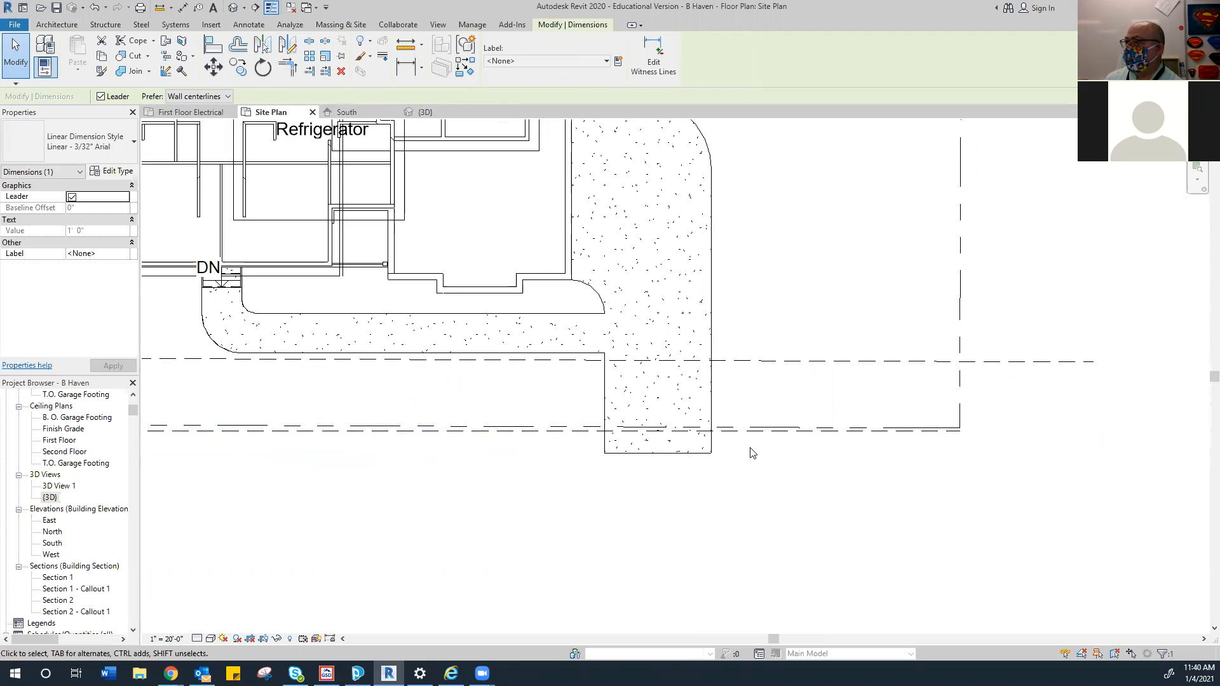
scroll(591, 480, "down", 6)
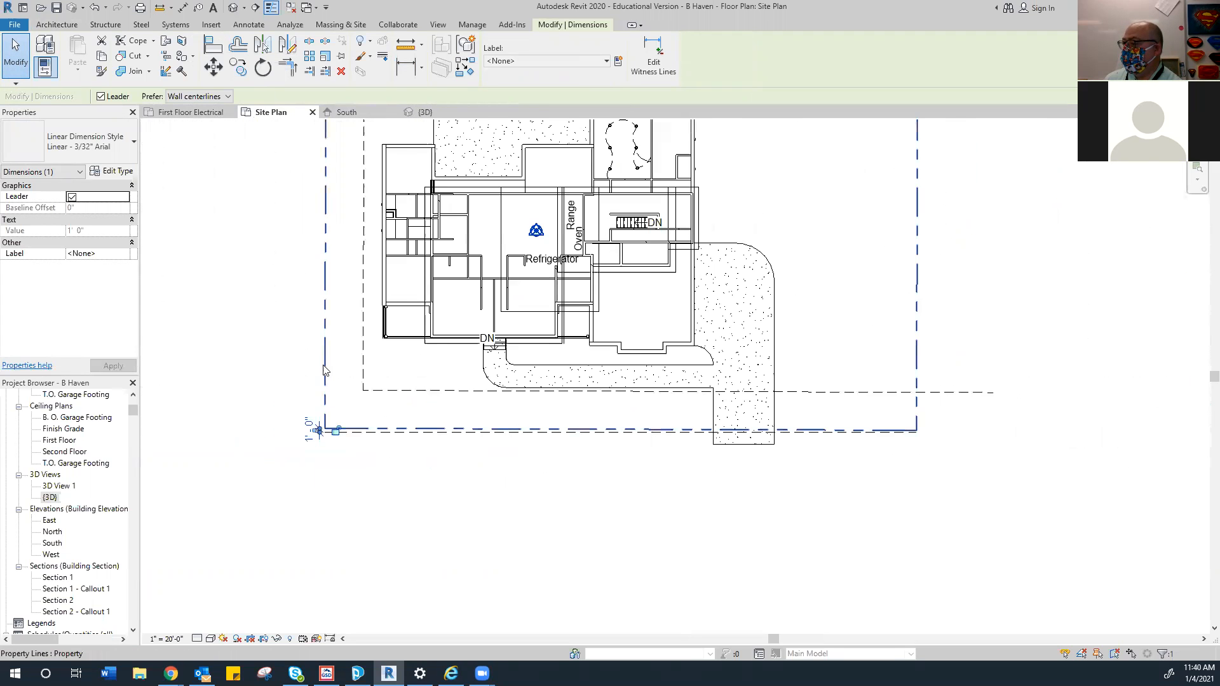
middle_click_drag(334, 270, 349, 391)
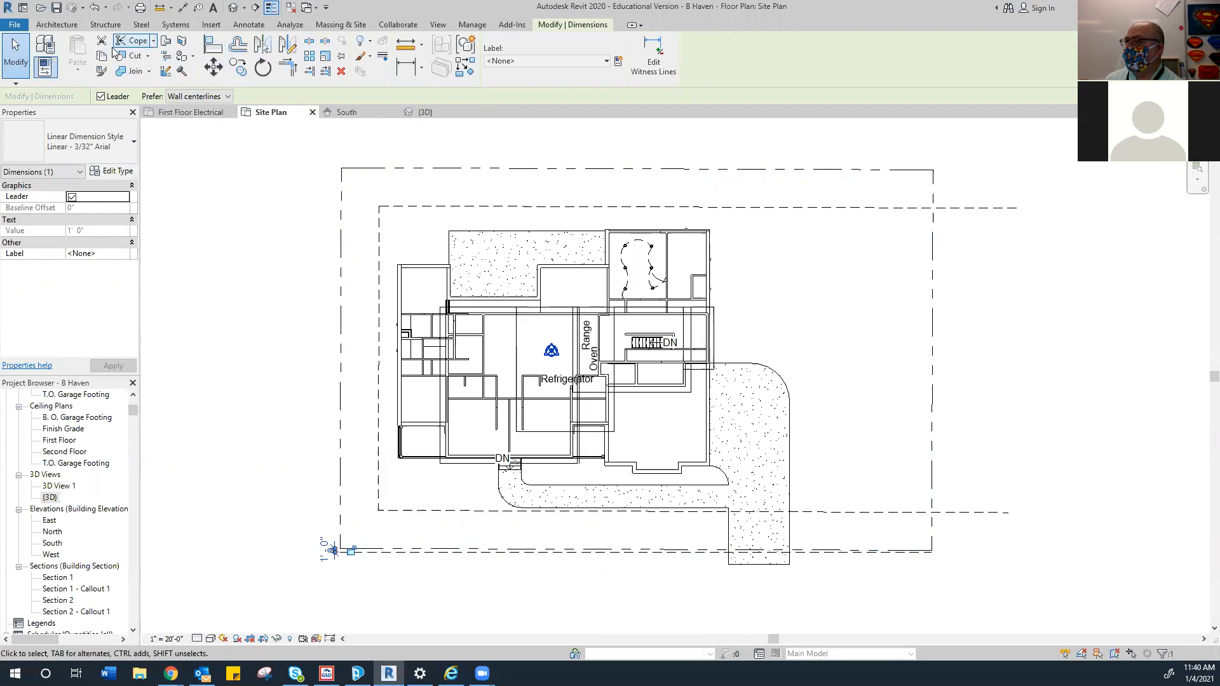
left_click(63, 25)
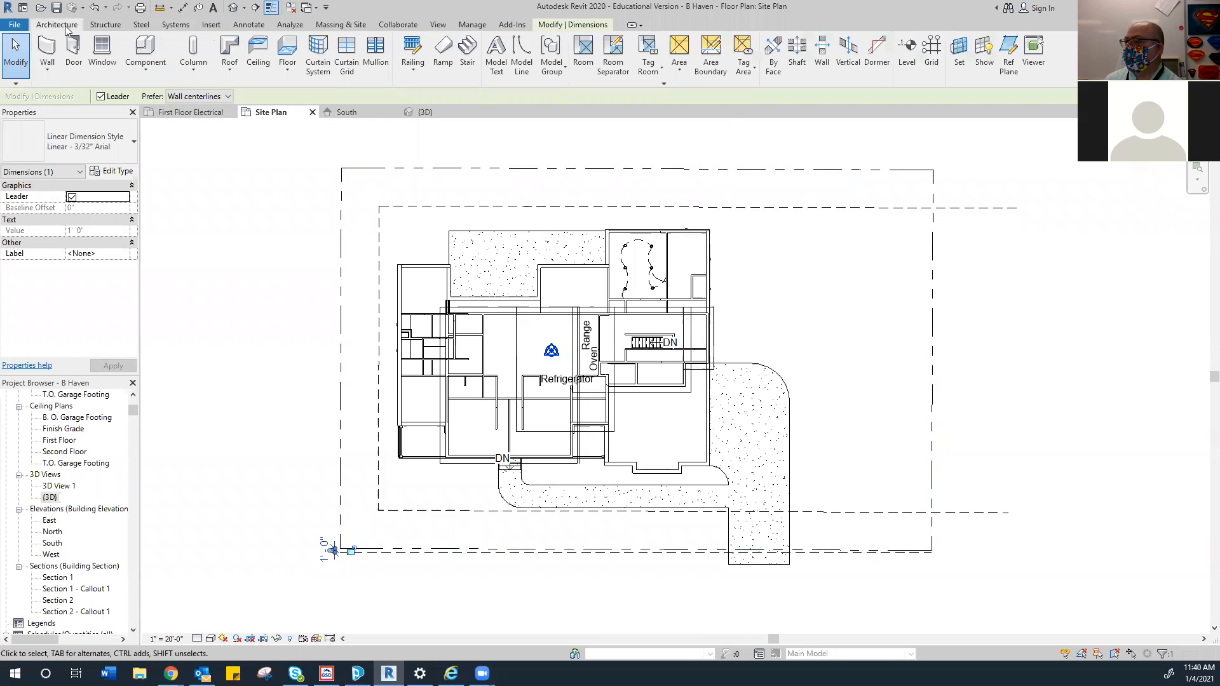
Draw a hidden model line up the site's left side from the lower-left corner to the top
left_click(521, 54)
scroll(316, 473, "up", 2)
scroll(321, 445, "down", 2)
scroll(334, 509, "up", 5)
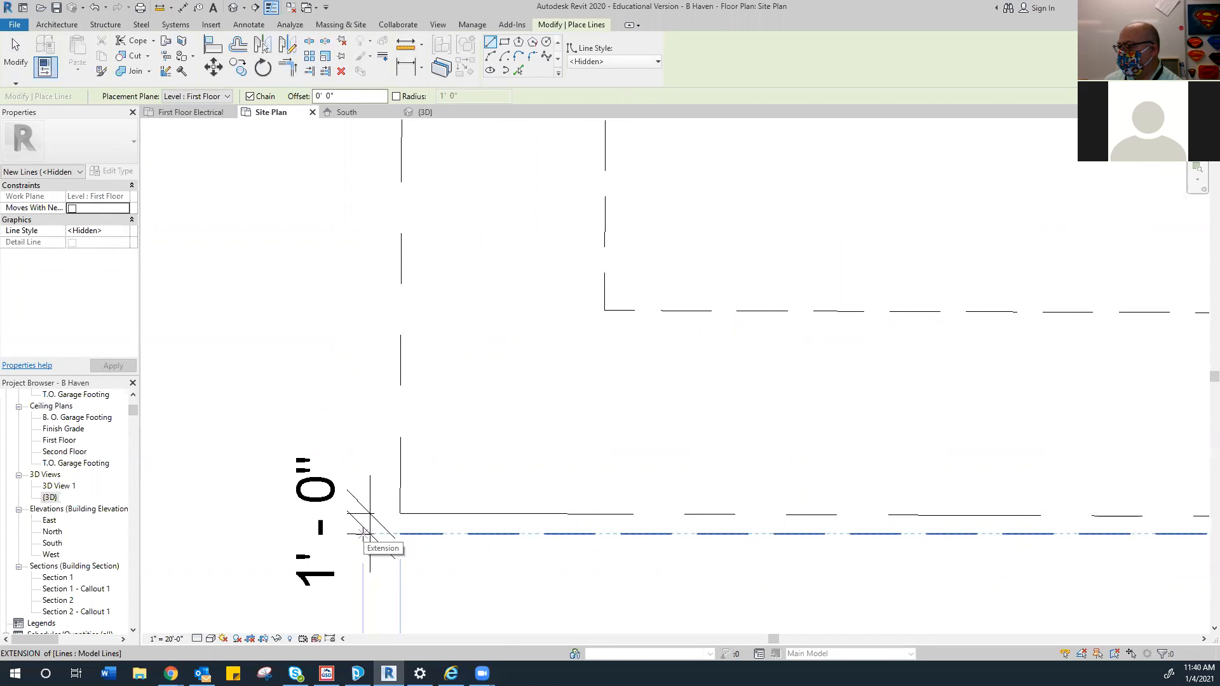
left_click(358, 536)
scroll(354, 362, "down", 3)
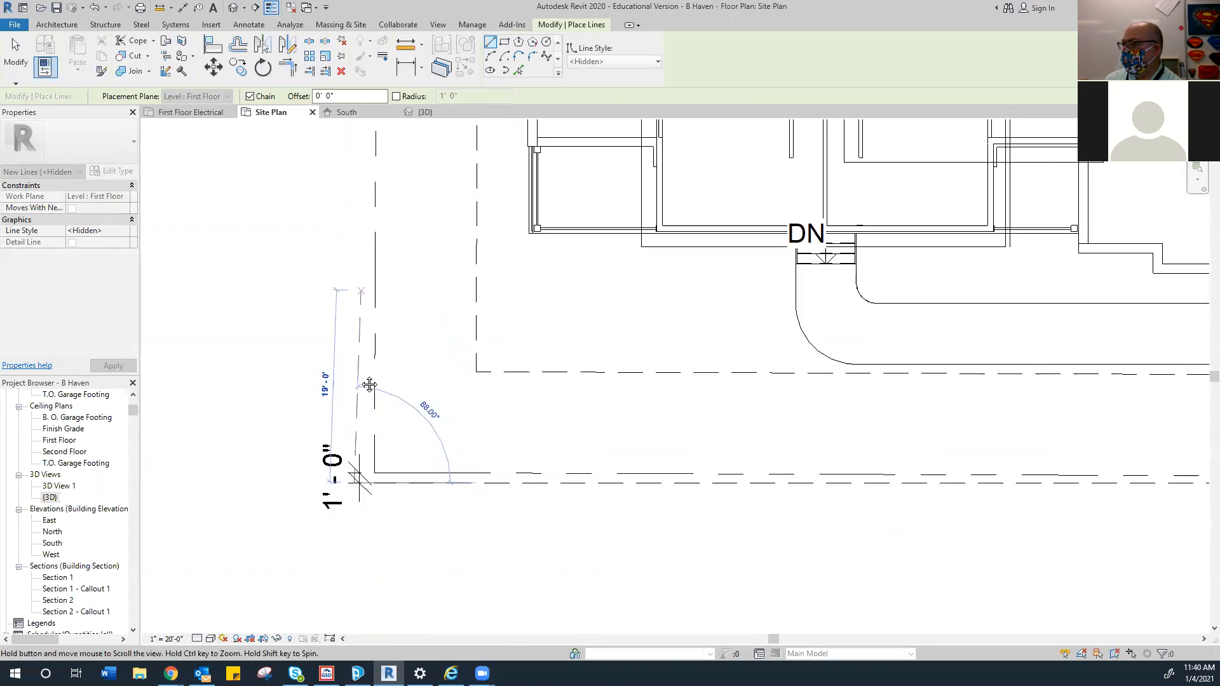
scroll(356, 348, "down", 5)
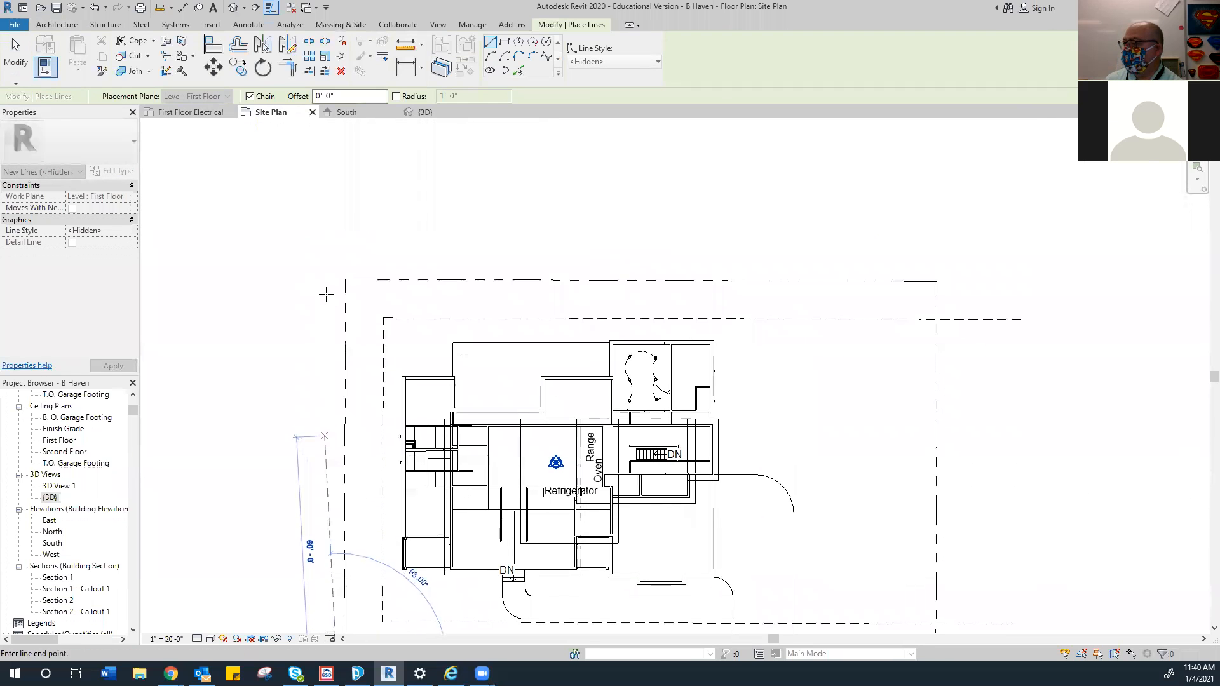
left_click(335, 277)
right_click(296, 239)
left_click(321, 250)
Dimension the new left line to the property line and set the gap to 1'
left_click(406, 67)
scroll(334, 268, "up", 4)
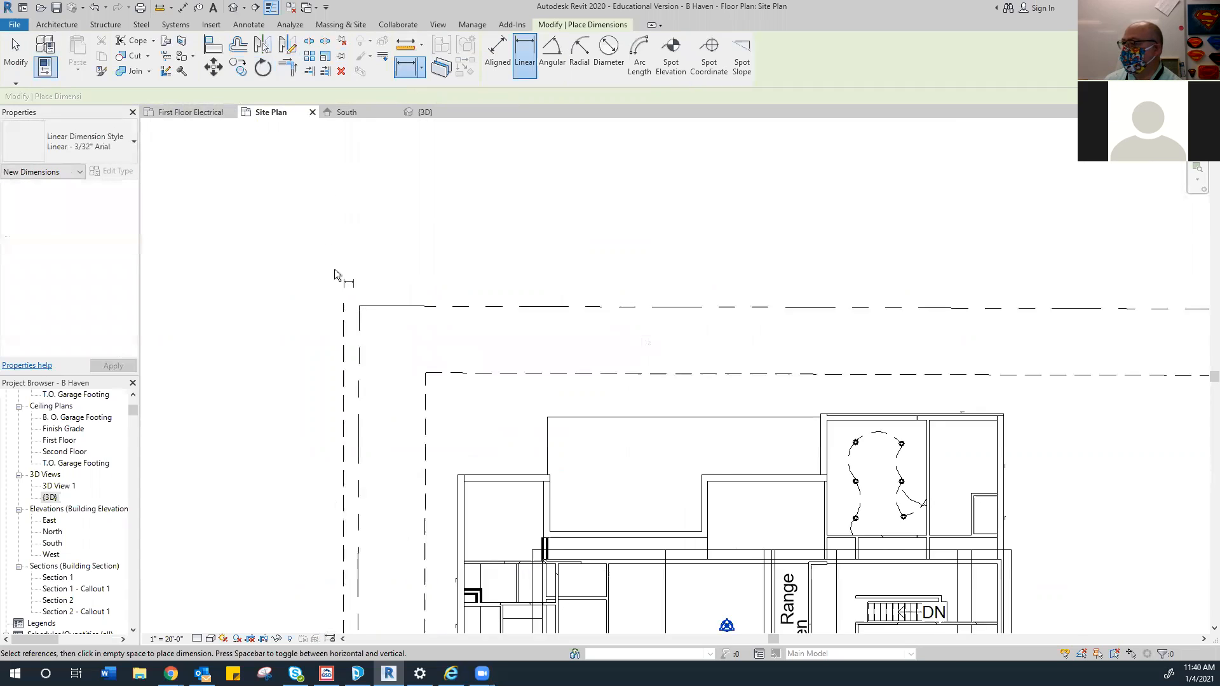
left_click(342, 300)
left_click(364, 300)
left_click(353, 259)
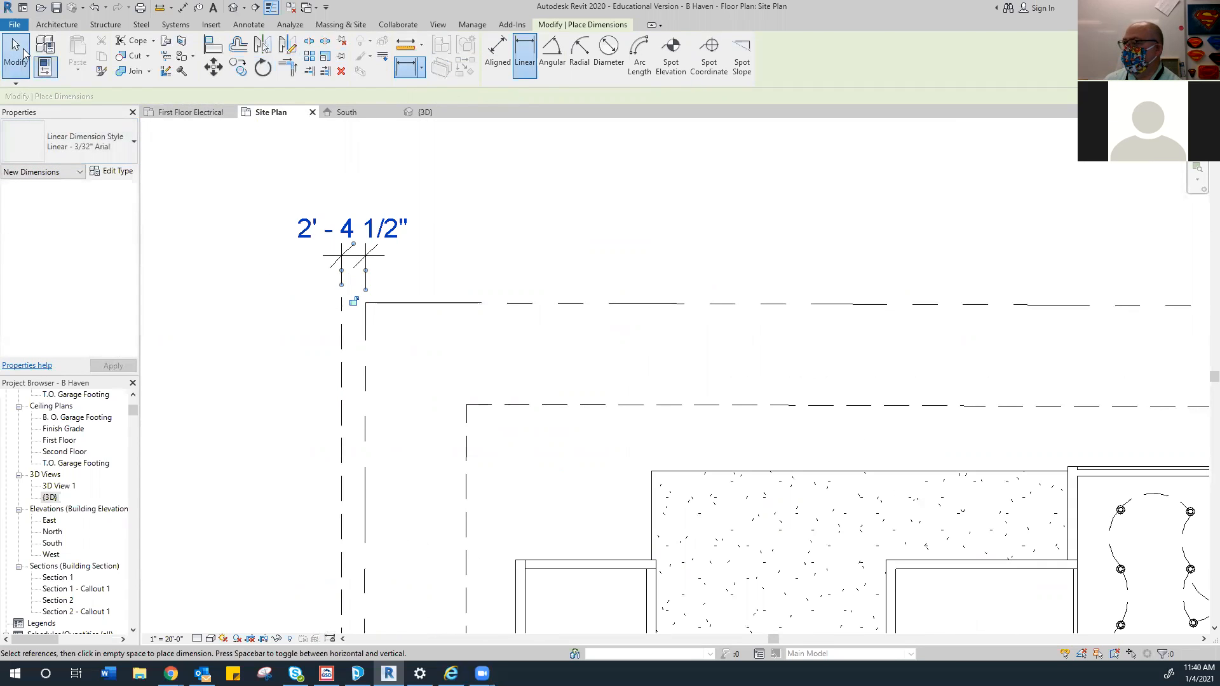
key("Escape")
key("Escape")
left_click(341, 346)
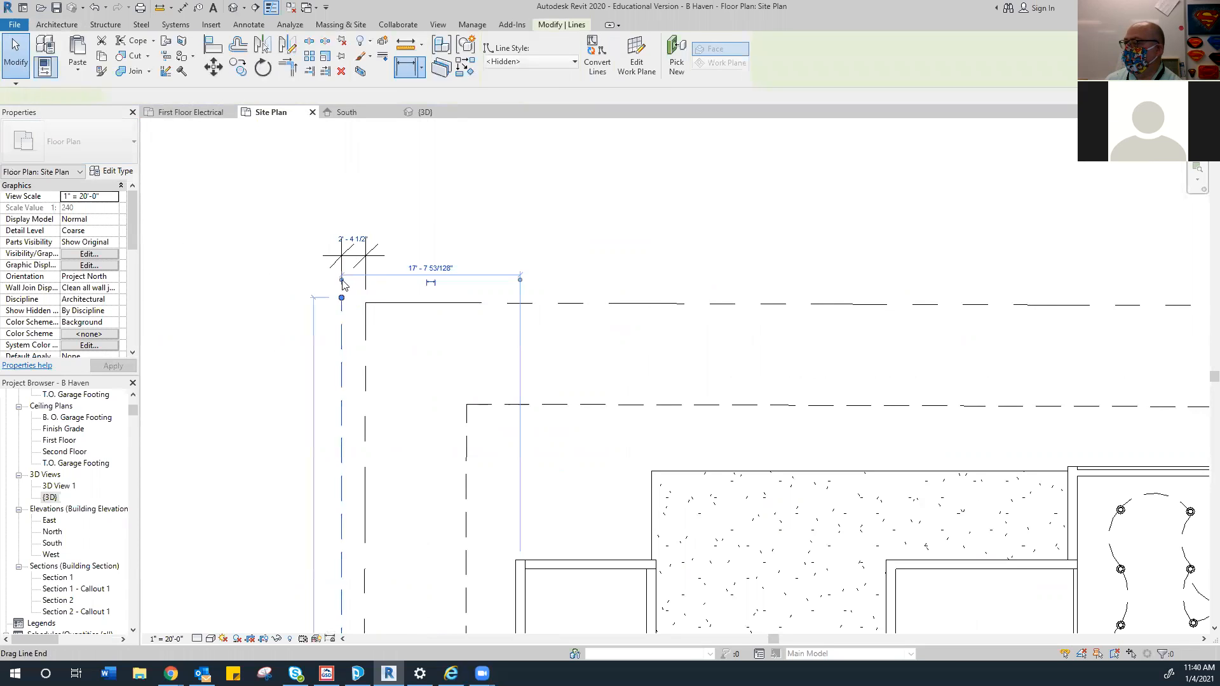
left_click(352, 234)
type("1'")
key("Return")
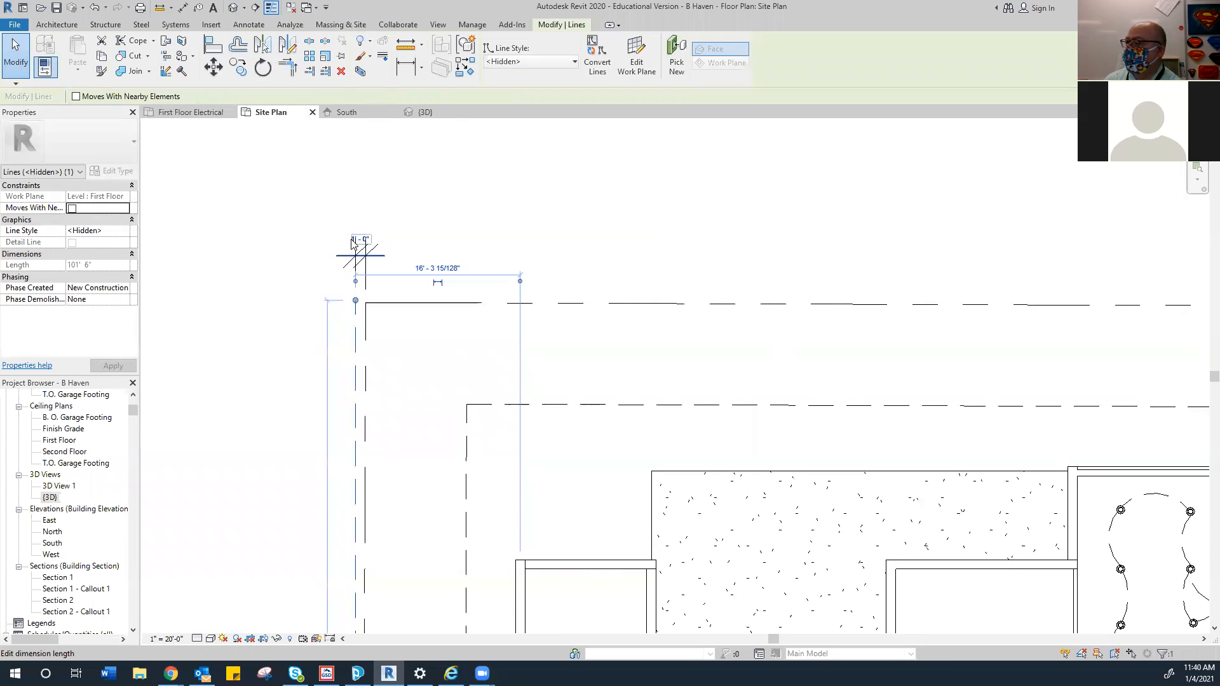
scroll(374, 299, "down", 5)
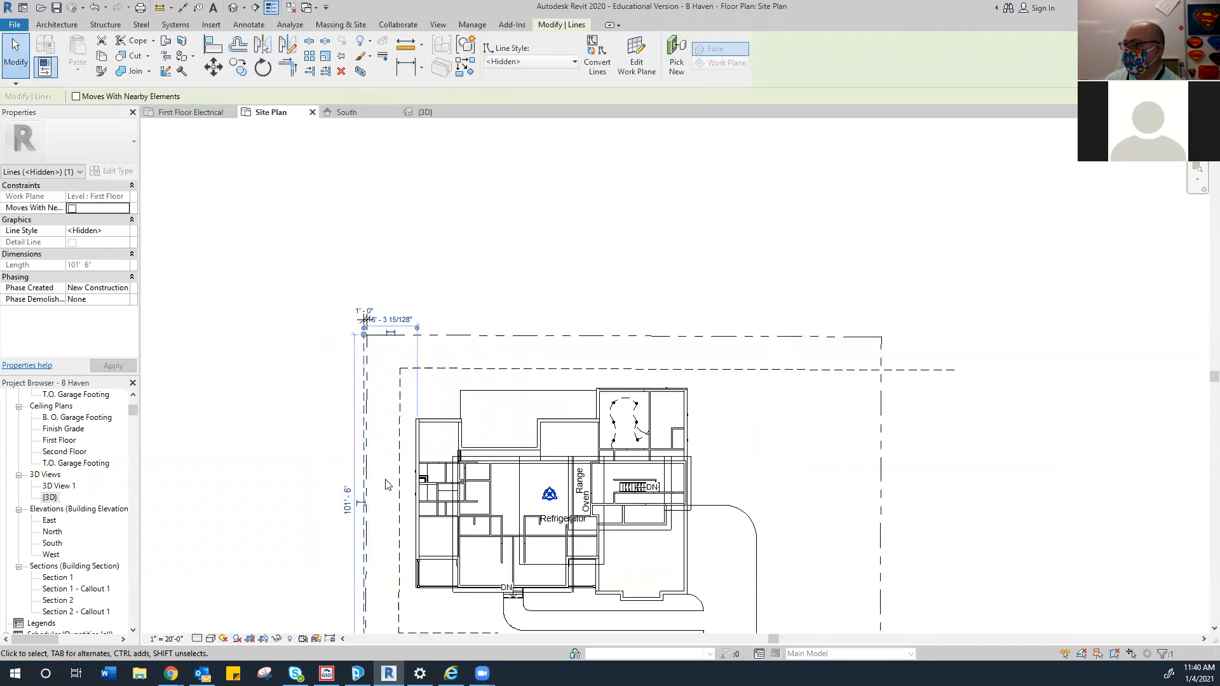
scroll(352, 314, "up", 6)
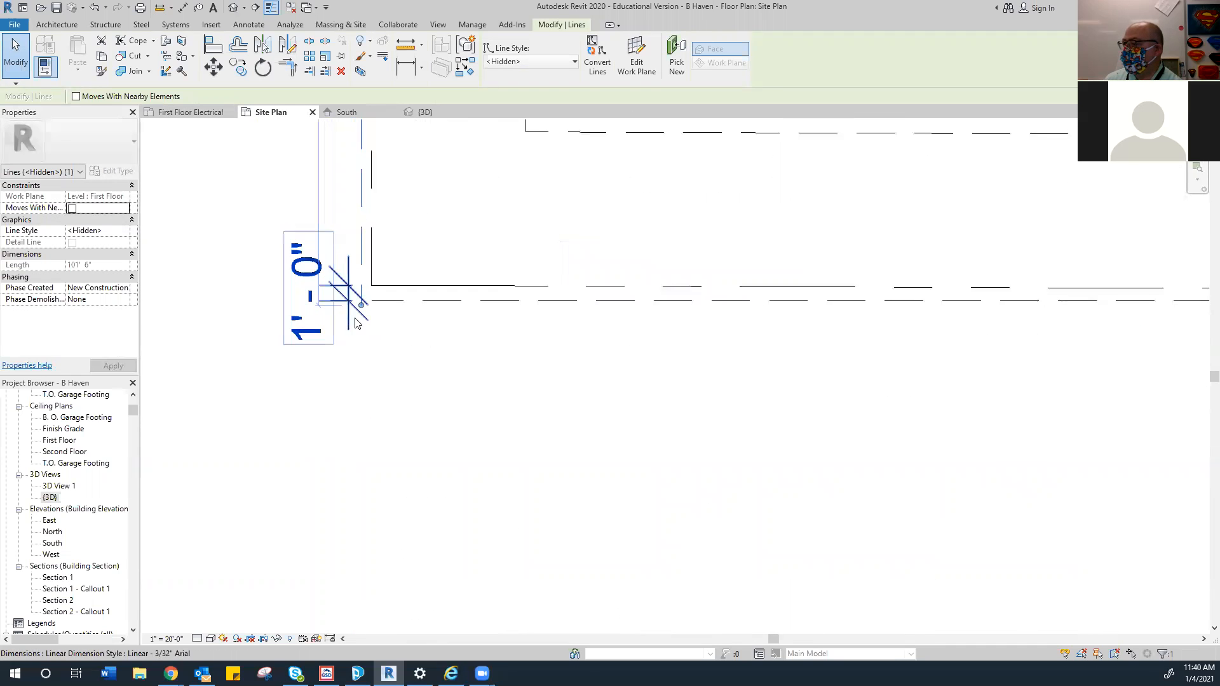
Join the left and bottom hidden lines into a corner with Trim/Extend (TR)
key("t")
key("r")
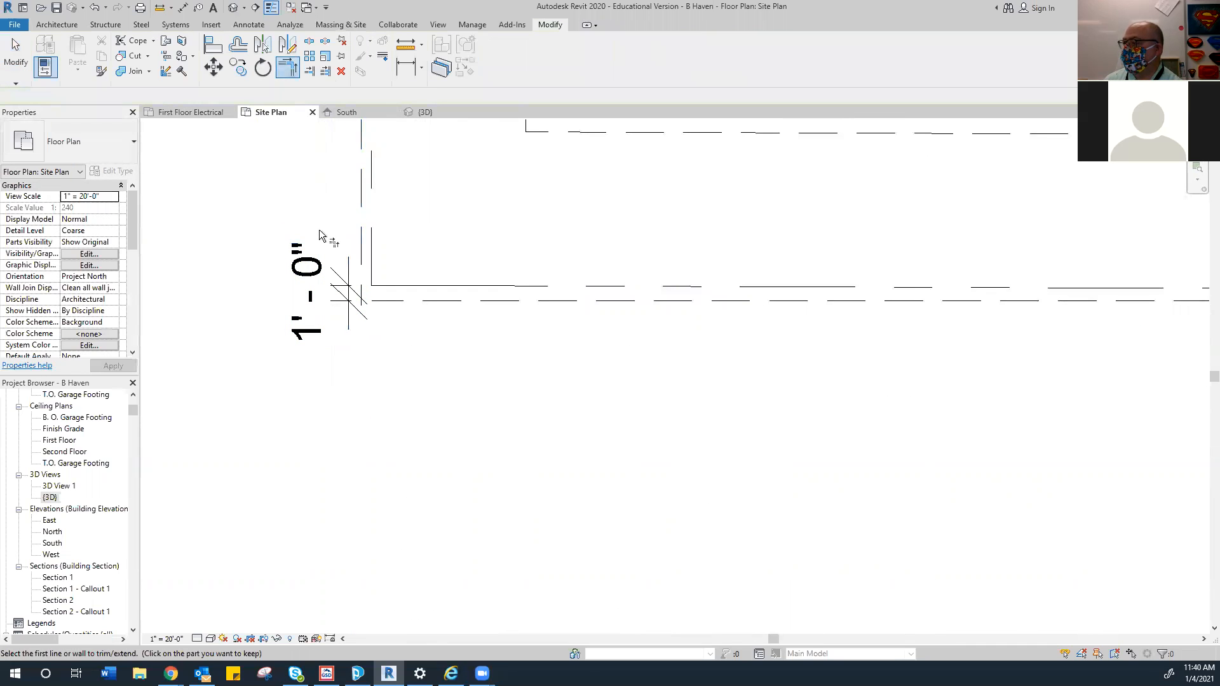
left_click(361, 231)
left_click(393, 301)
right_click(328, 317)
left_click(360, 327)
scroll(274, 383, "down", 3)
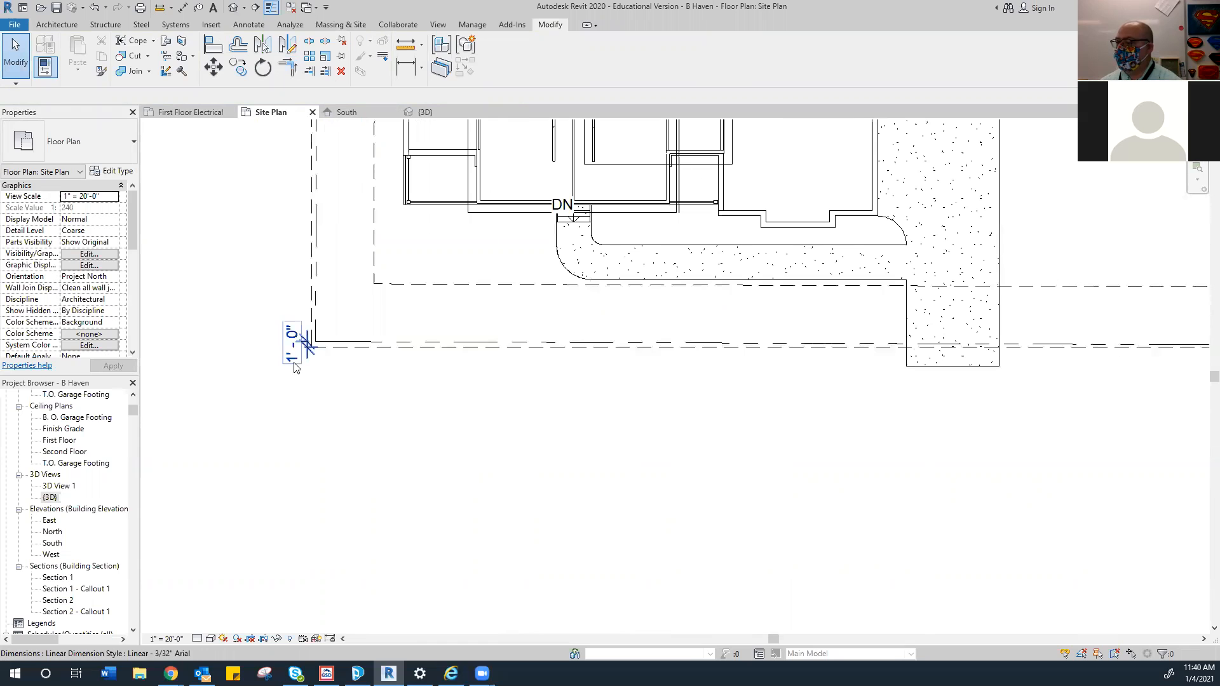
left_click(294, 365)
key("Escape")
scroll(292, 333, "down", 5)
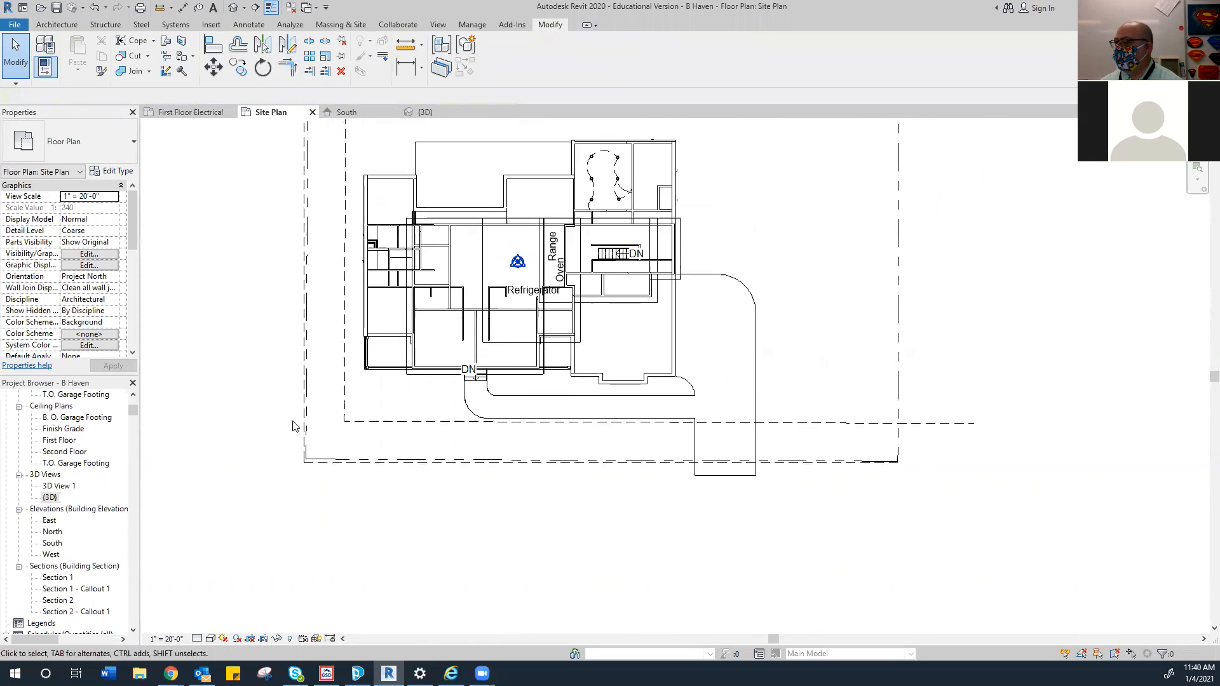
middle_click_drag(292, 322, 287, 373)
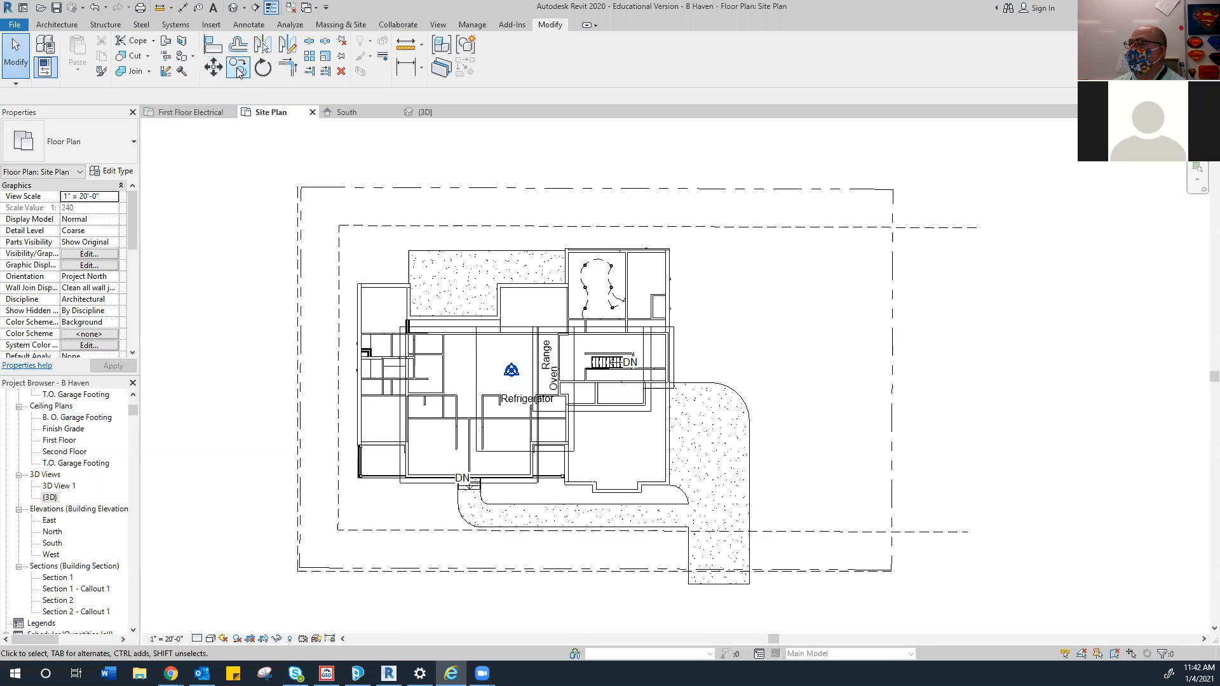
Offset copies of the left and bottom property lines 4' outward
left_click(238, 46)
type("4")
key("Return")
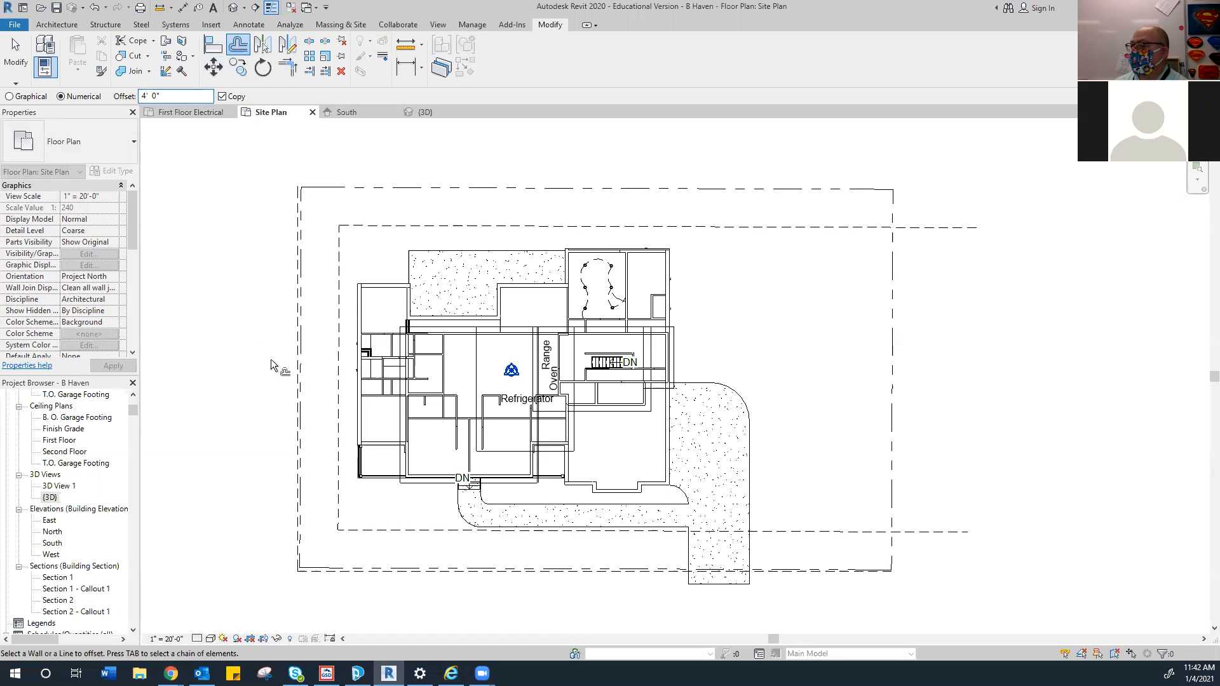
left_click(296, 359)
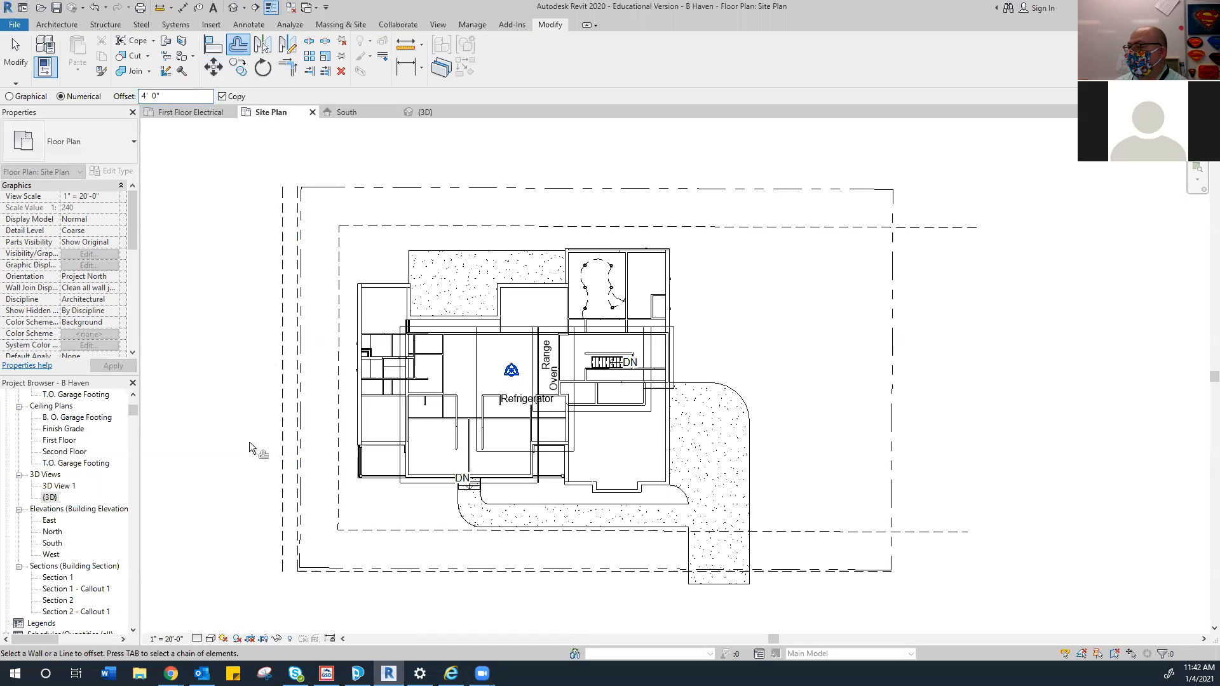
left_click(329, 571)
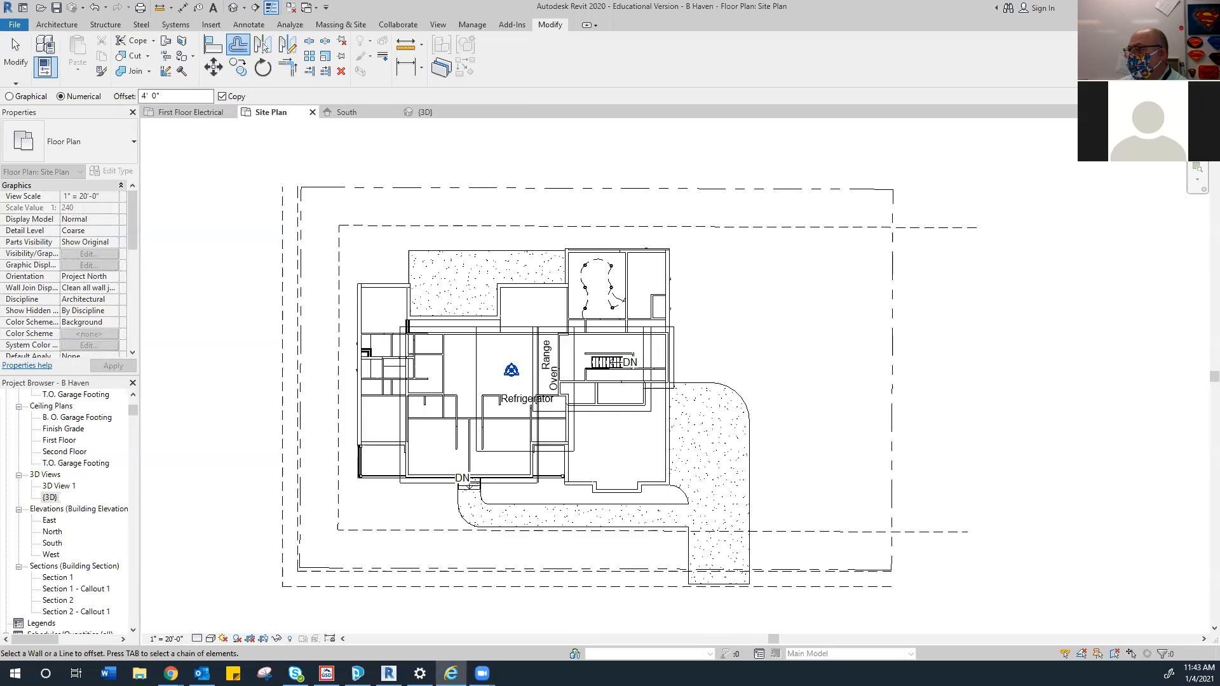
scroll(255, 321, "down", 2)
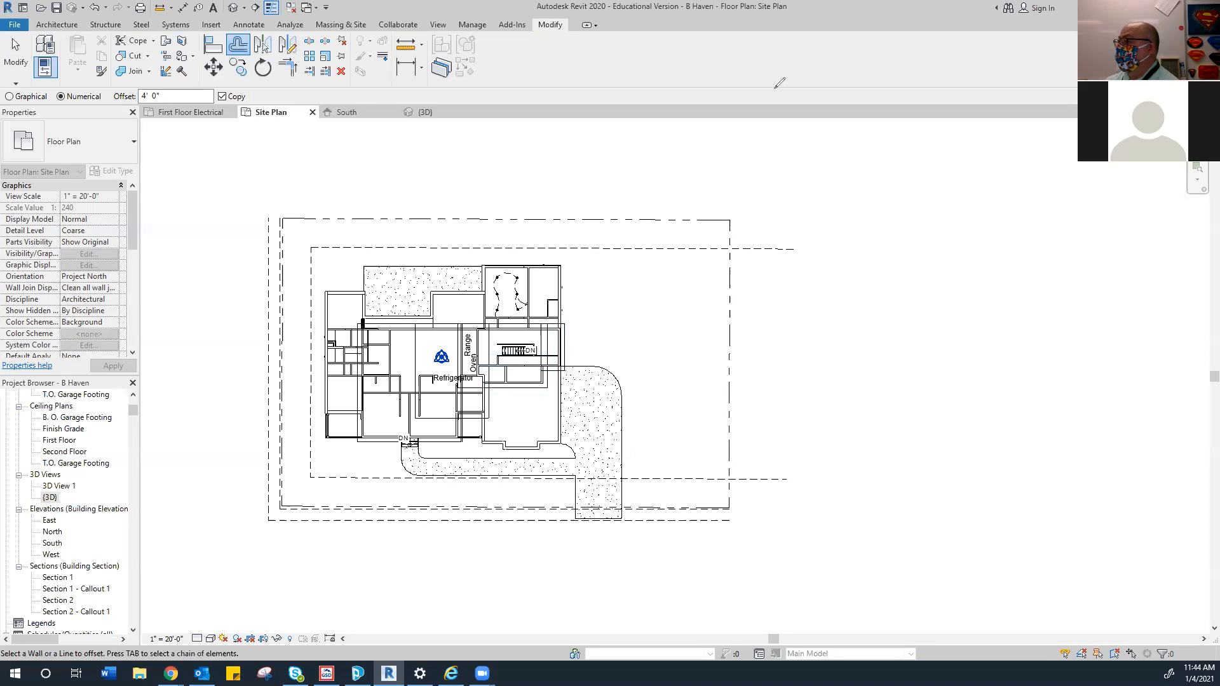
Sketch a ground-profile curve with a standing figure and sloping lines beside the plan
mouse_move(763, 221)
left_mouse_down()
mouse_move(819, 195)
mouse_move(889, 218)
left_mouse_up()
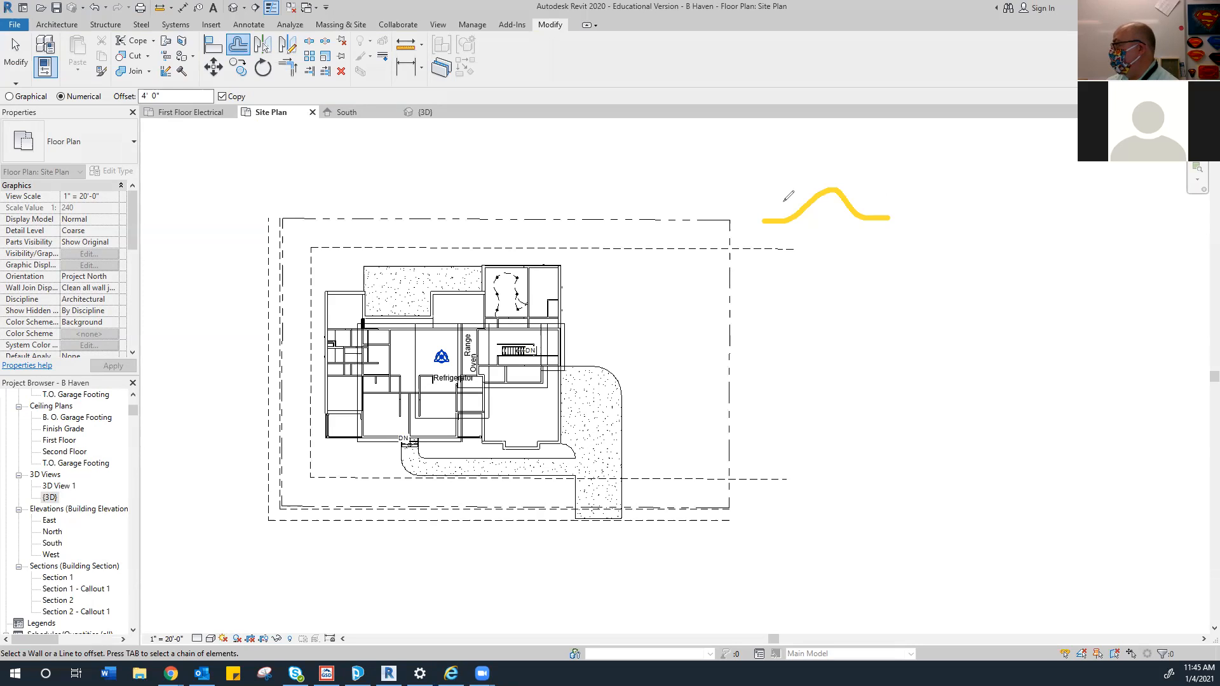
mouse_move(838, 192)
left_mouse_down()
mouse_move(834, 126)
mouse_move(836, 138)
left_mouse_up()
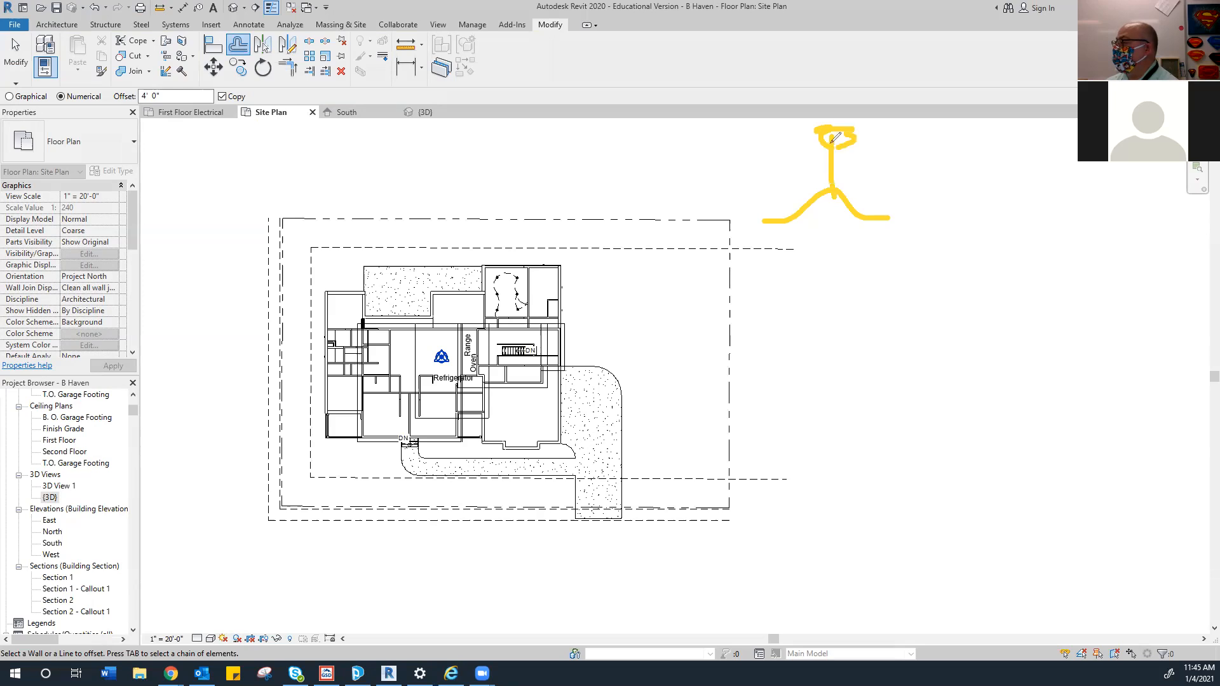
left_click(952, 220)
left_click_drag(952, 220, 1033, 205)
mouse_move(958, 220)
left_mouse_down()
mouse_move(1035, 218)
mouse_move(1010, 126)
mouse_move(999, 135)
mouse_move(1008, 131)
left_mouse_up()
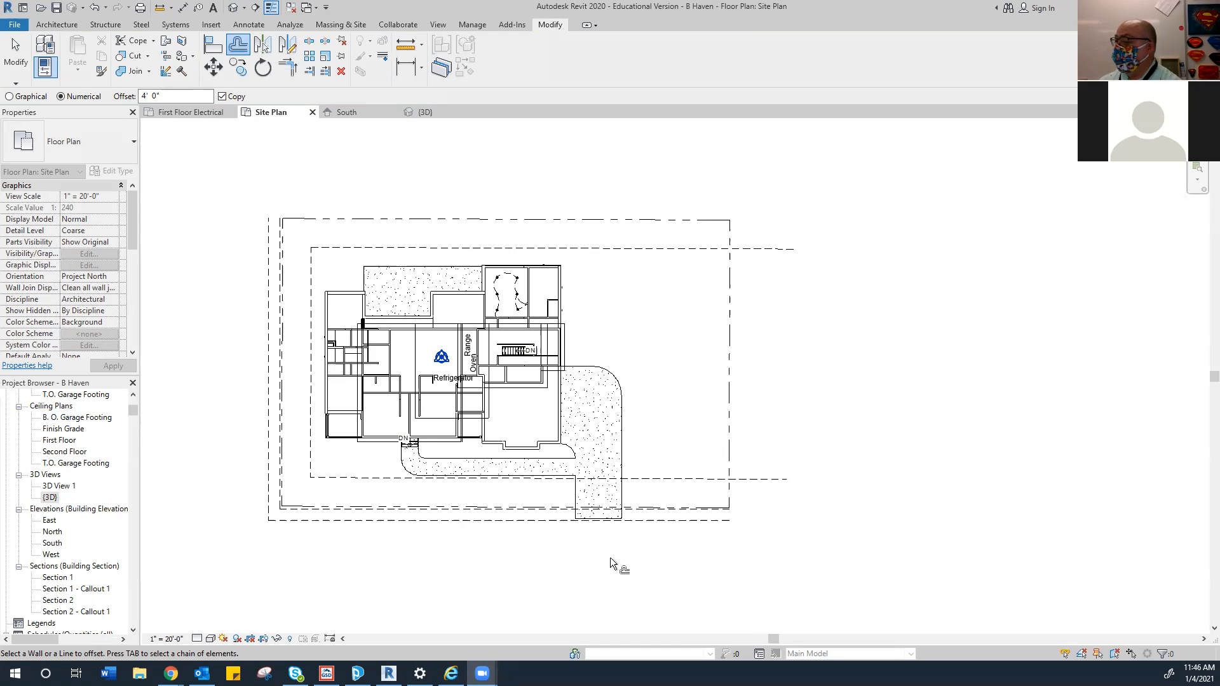
Change the offset distance to 5' and copy the left and bottom boundary lines outward
left_click_drag(185, 96, 114, 108)
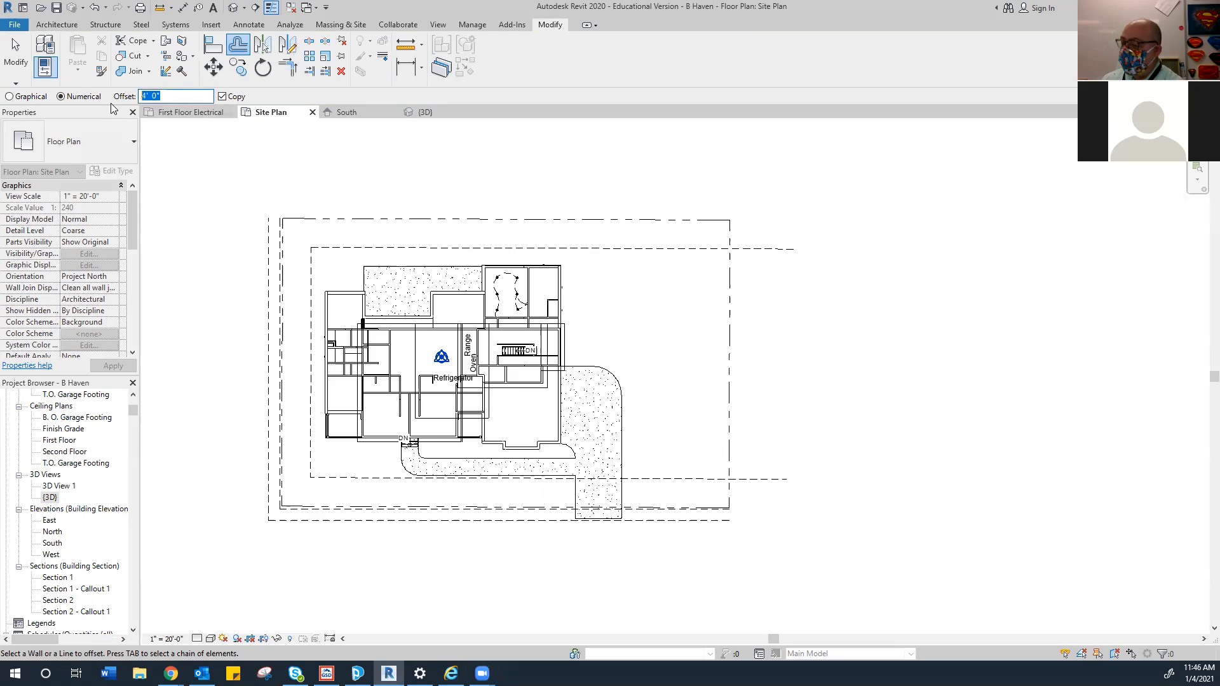
type("5")
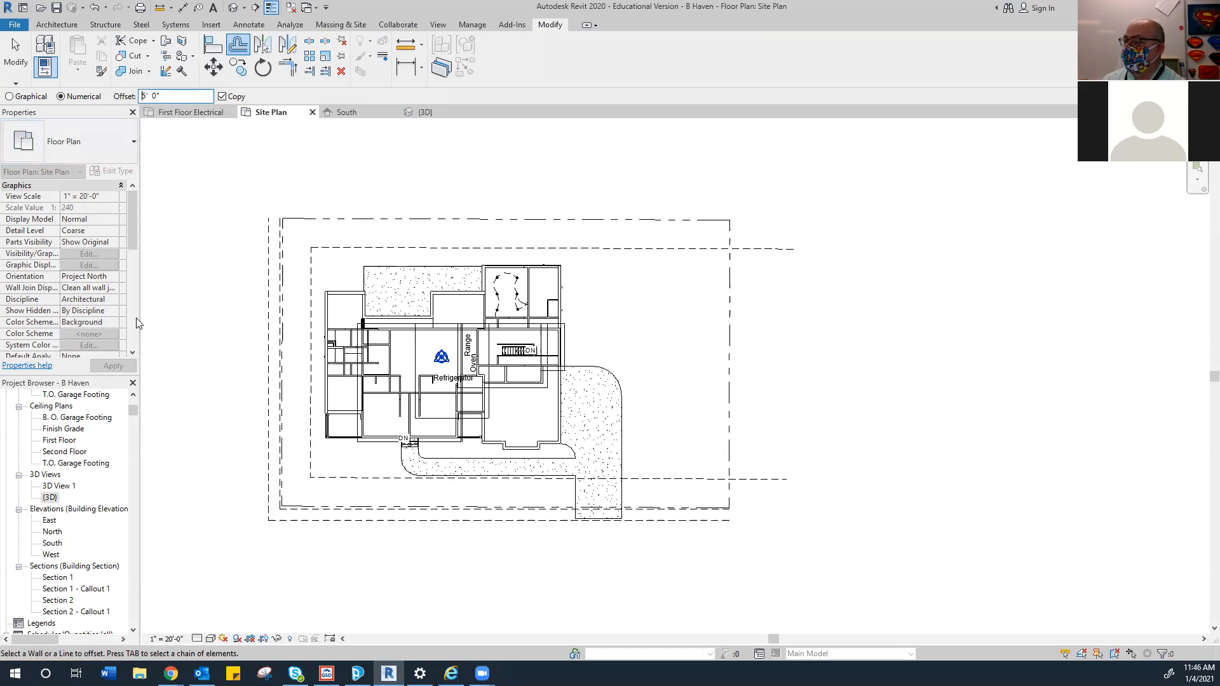
left_click(265, 509)
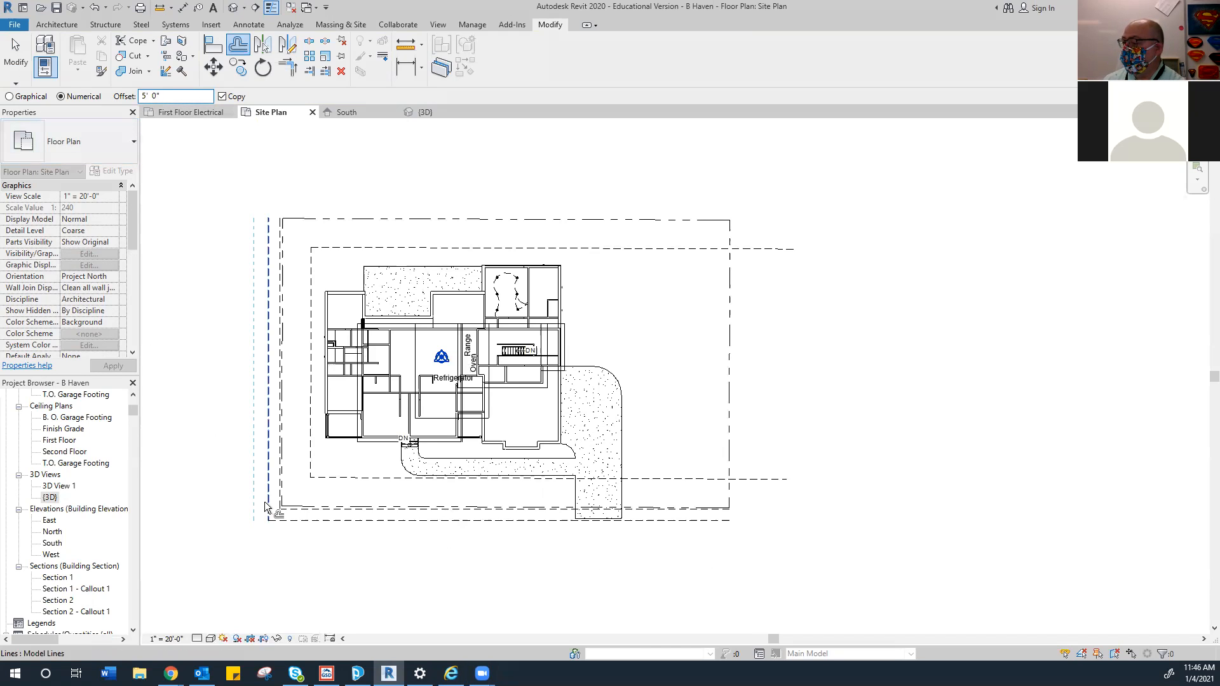
left_click(293, 524)
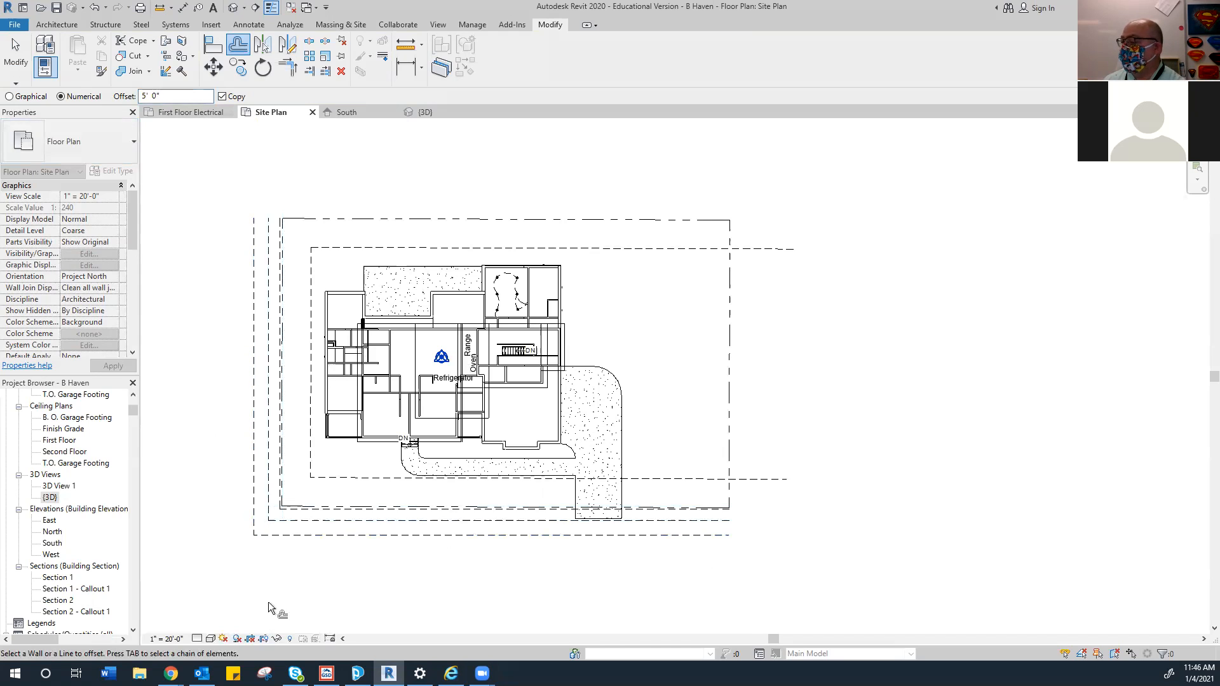
left_click(294, 532)
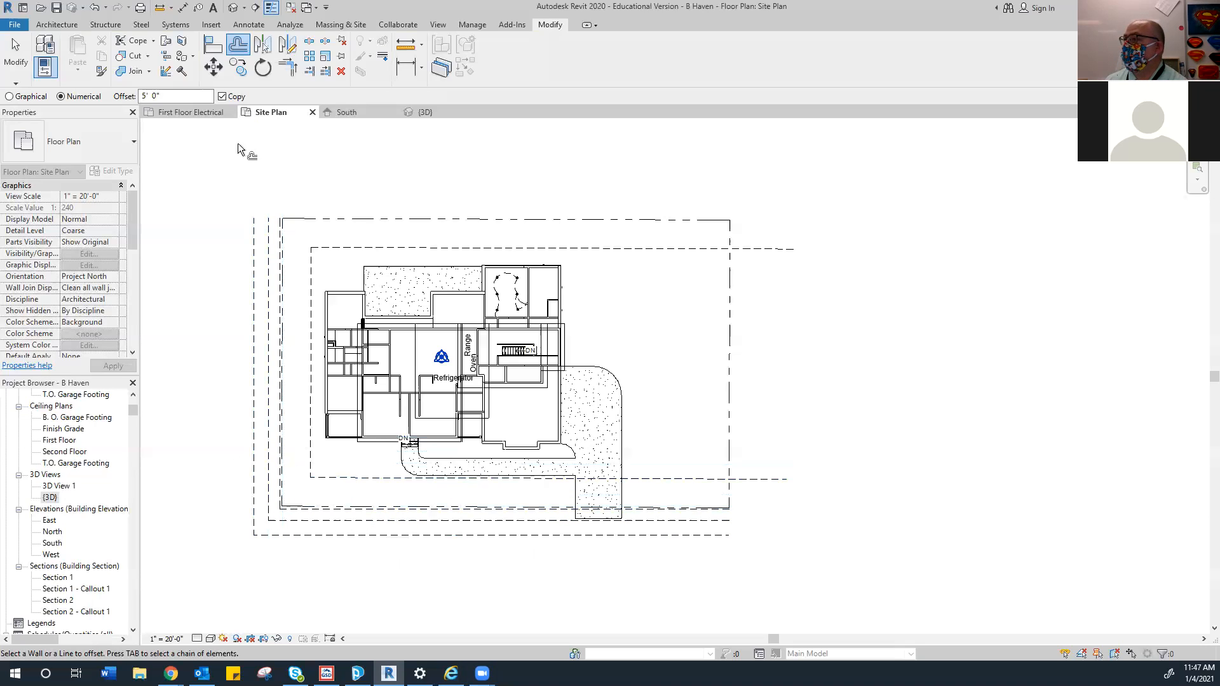
Start a new floor and set its level to Finish Grade
left_click(72, 26)
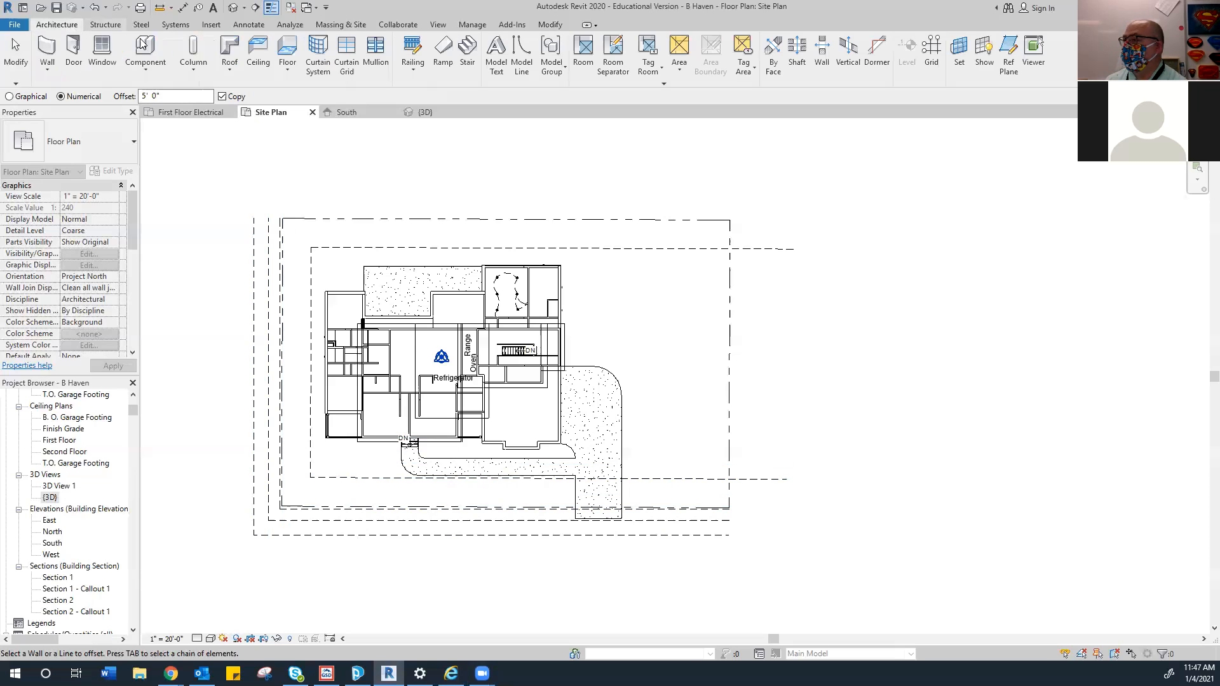
left_click(285, 49)
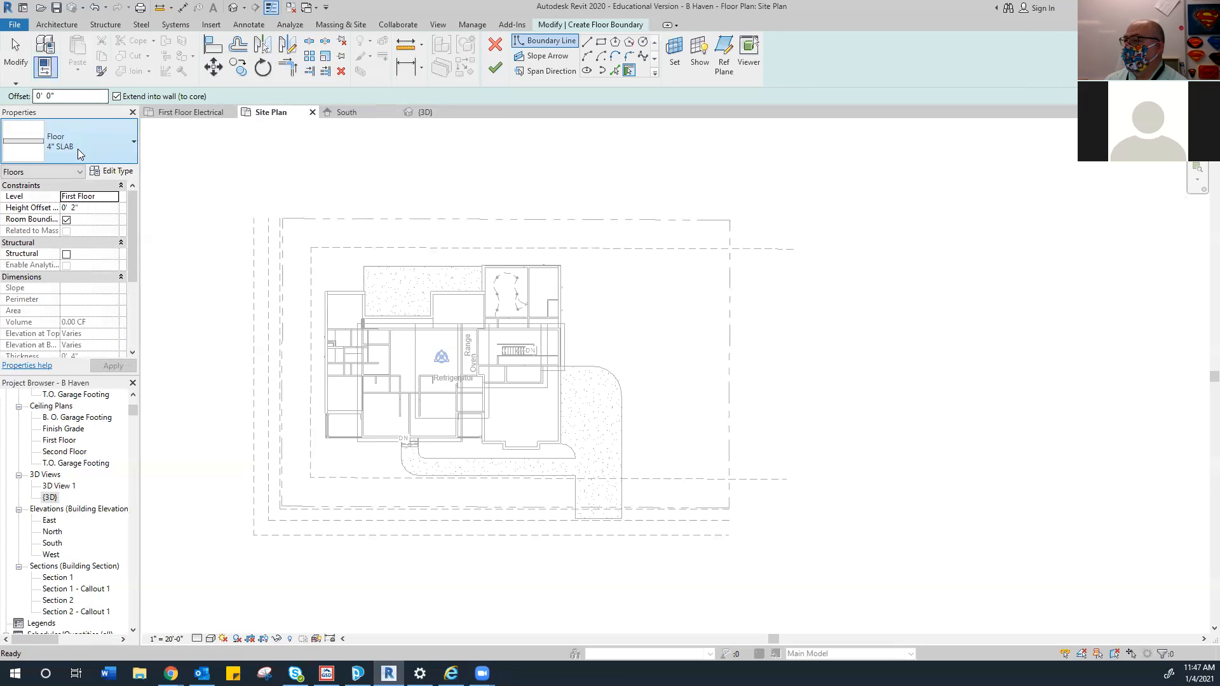
left_click(96, 196)
left_click(113, 197)
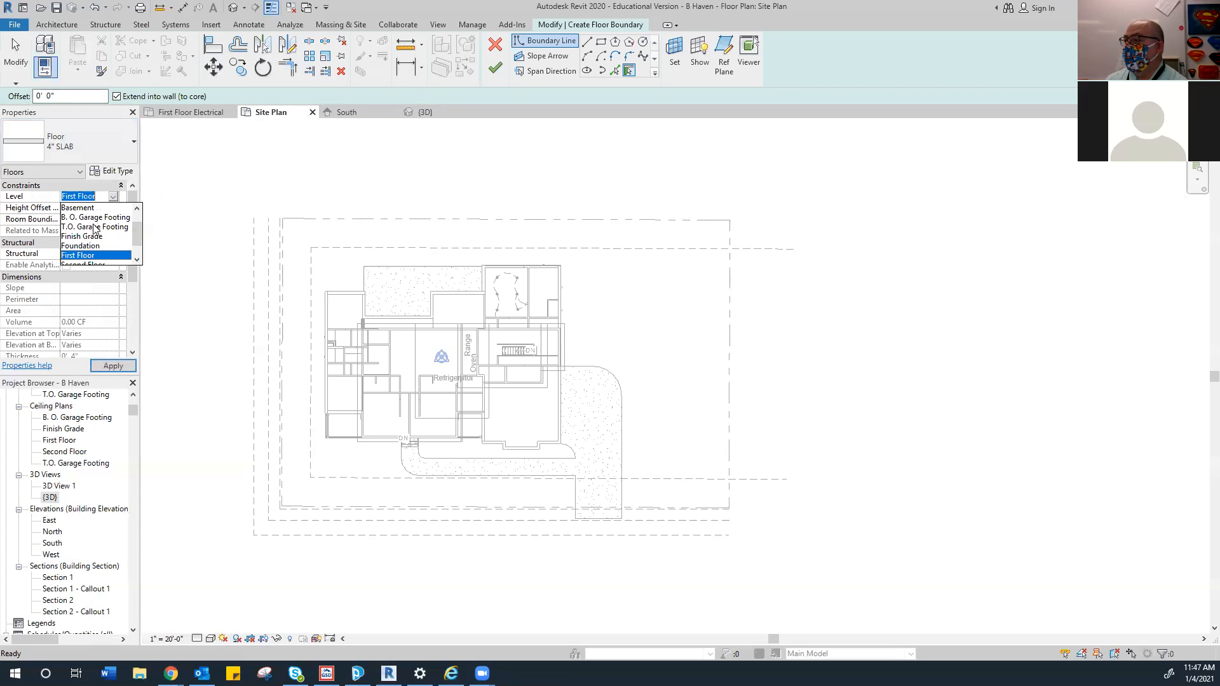
left_click(82, 240)
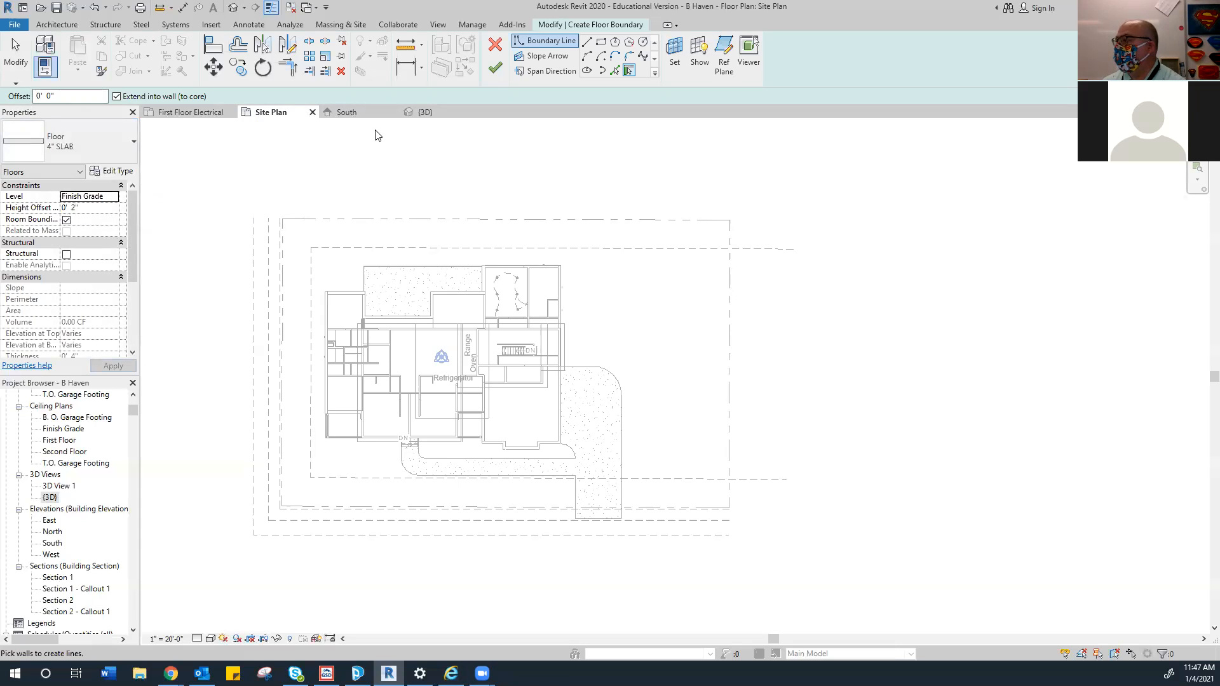
Draw the floor boundary from the top-left corner down the site's left side
left_click(587, 42)
scroll(265, 229, "up", 5)
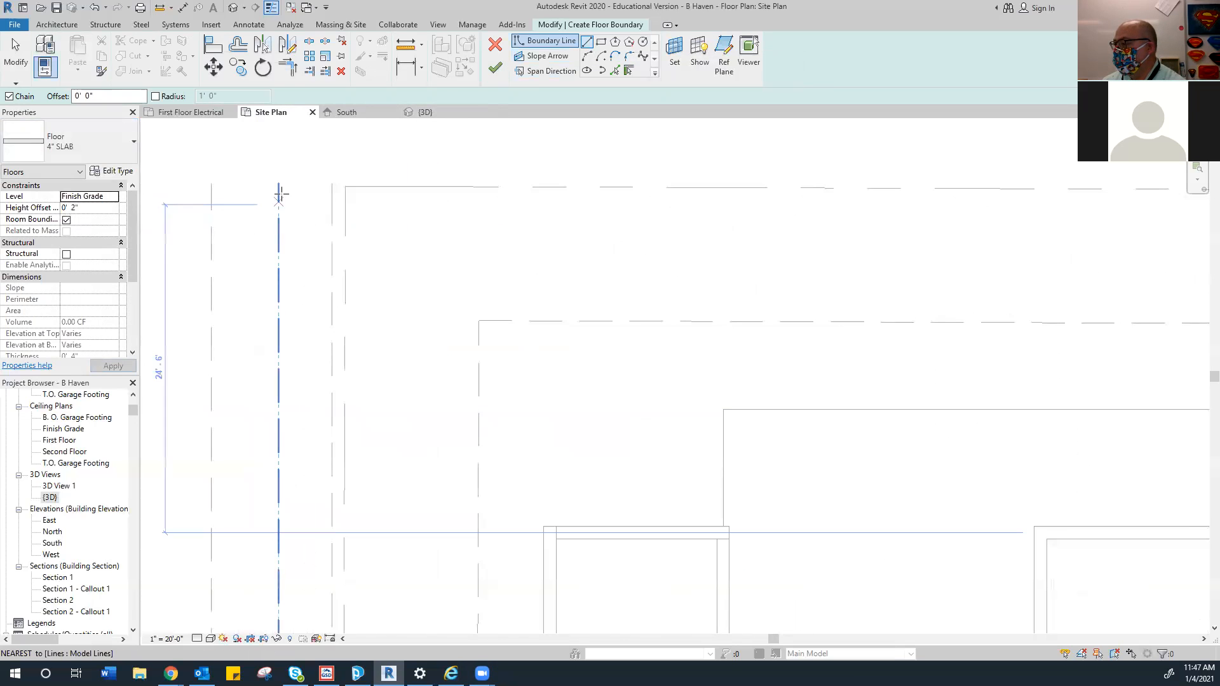
left_click(278, 184)
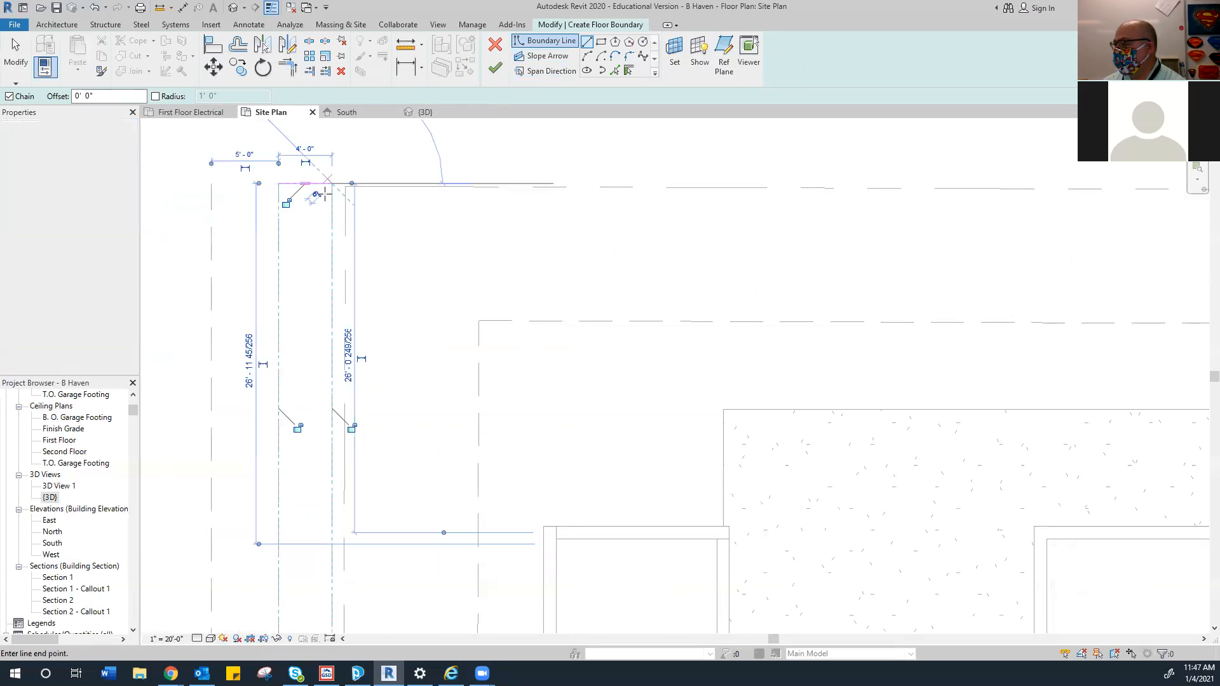
scroll(341, 321, "down", 5)
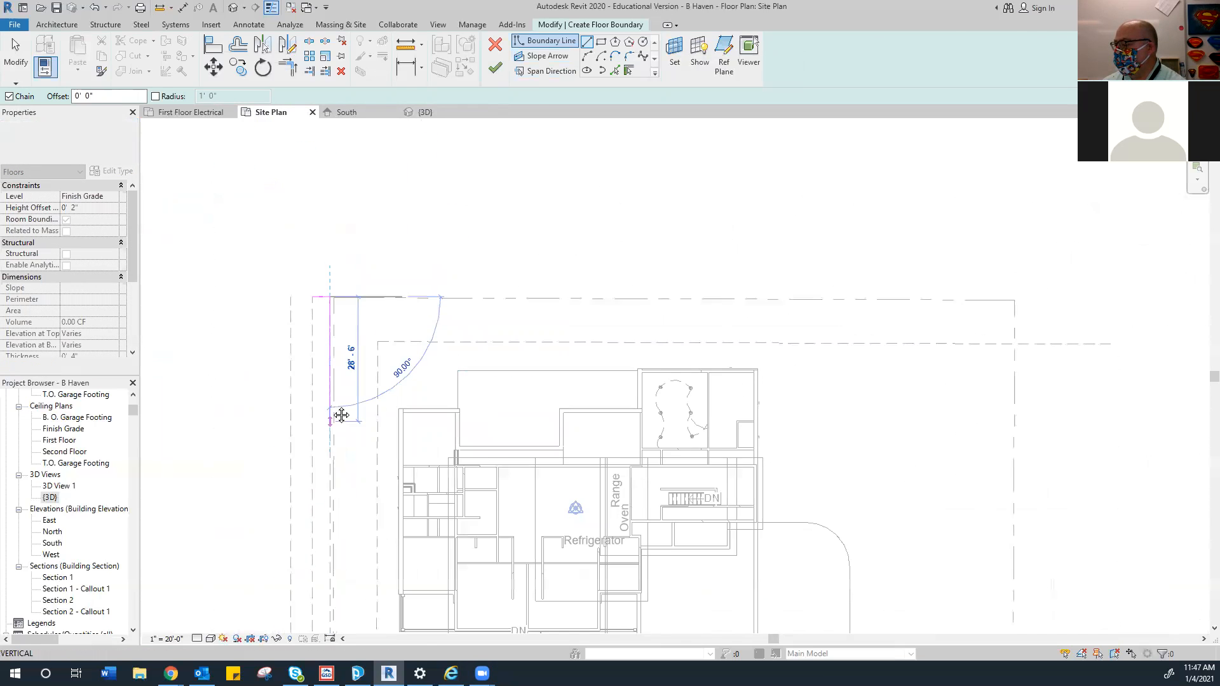
scroll(308, 465, "up", 4)
left_click(311, 465)
scroll(698, 468, "down", 5)
middle_click_drag(767, 468, 547, 465)
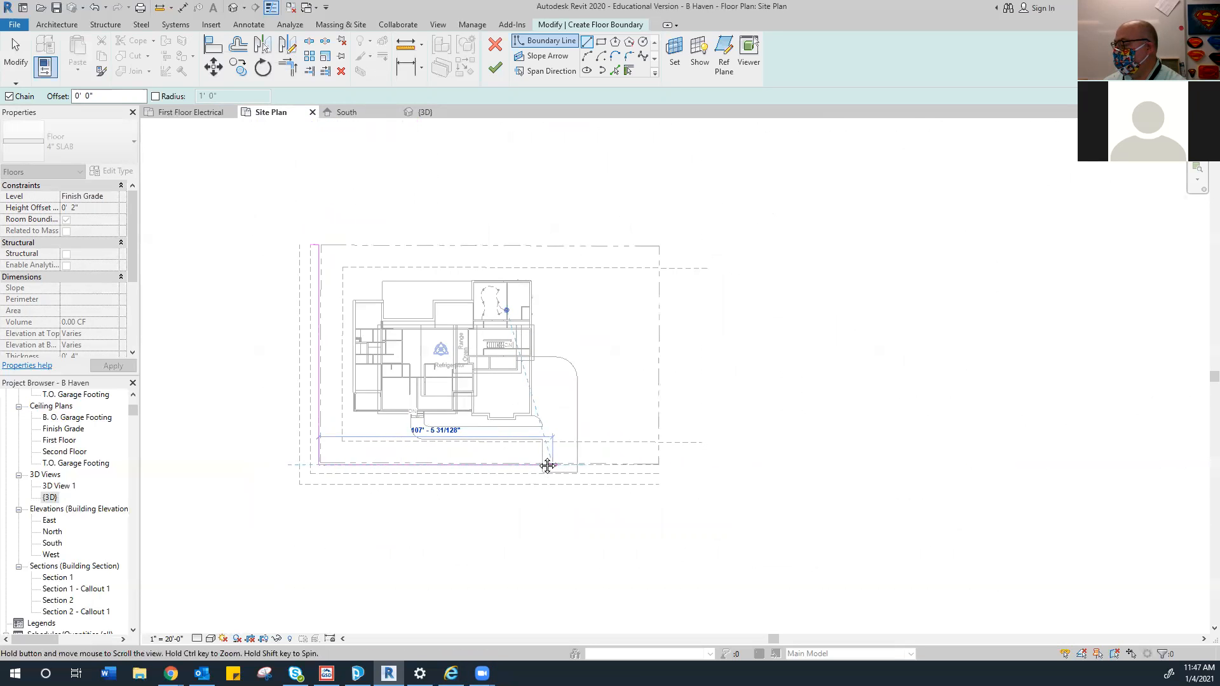
scroll(641, 463, "up", 5)
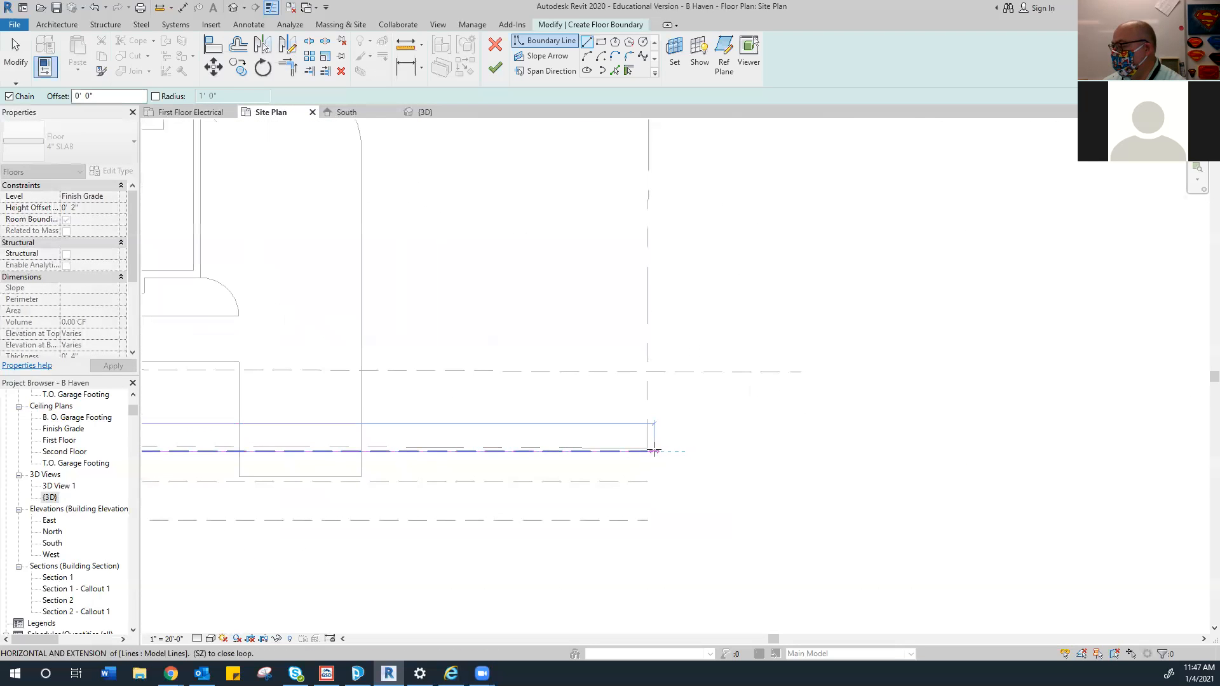
Complete the L-shaped outline along the bottom with a 4' end edge and finish the floor
left_click(648, 450)
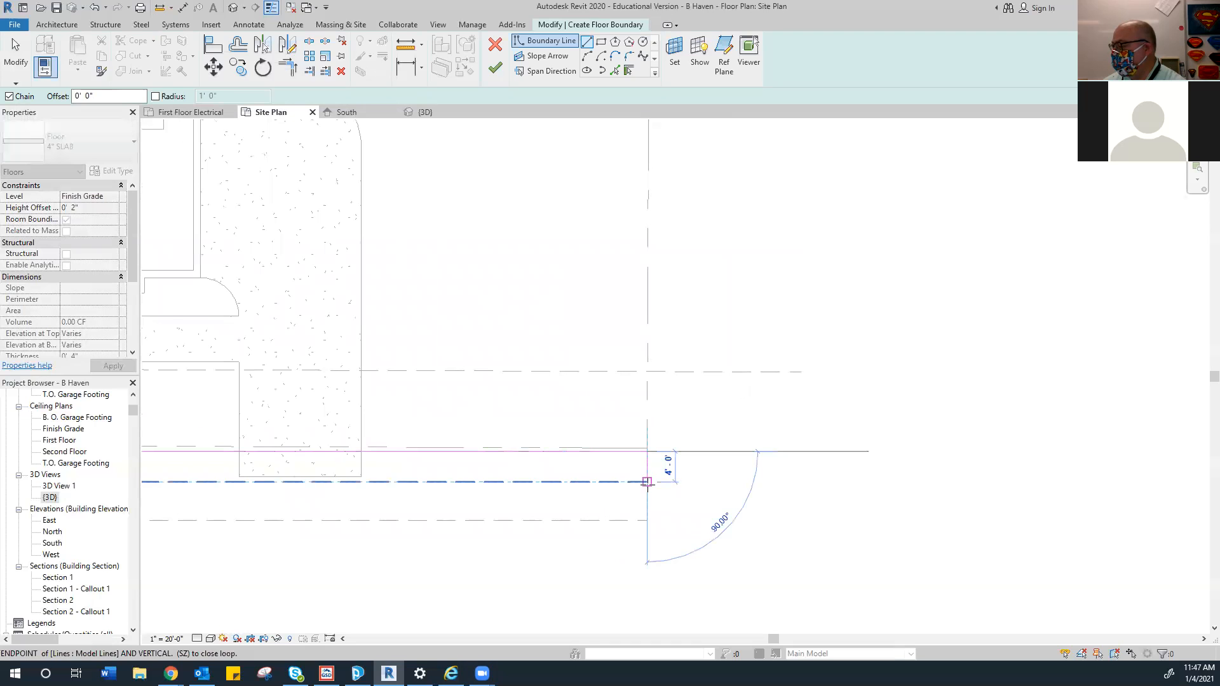
left_click(646, 482)
scroll(382, 492, "down", 4)
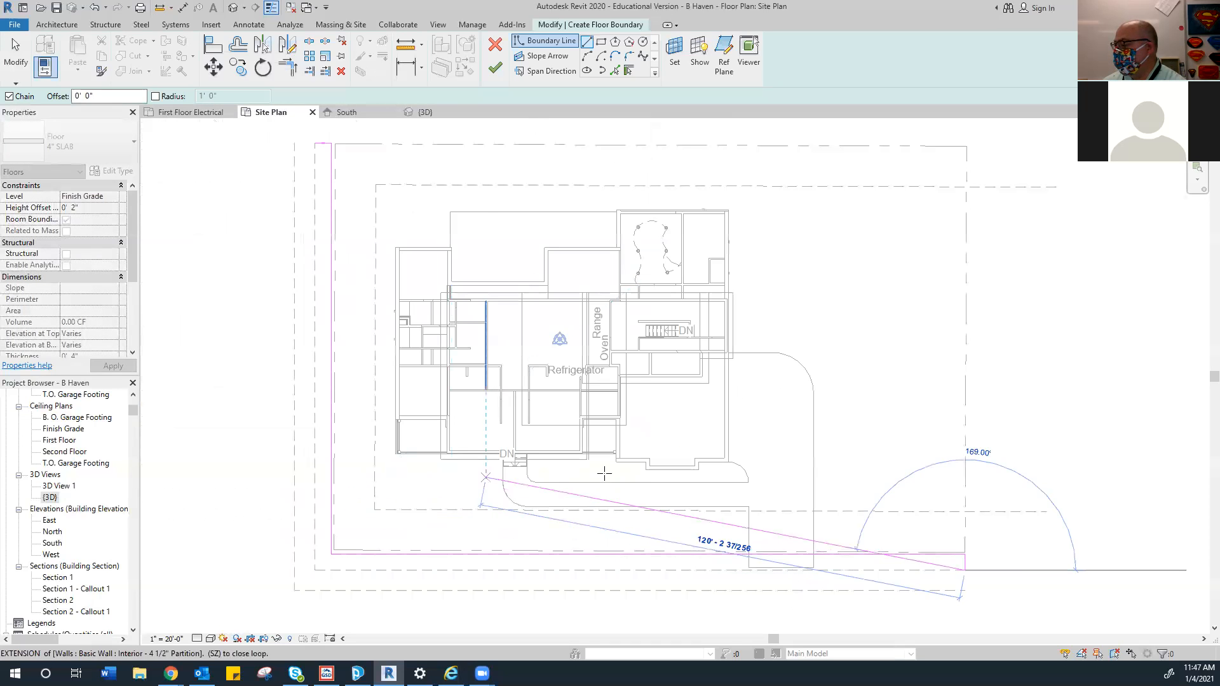
left_click(314, 569)
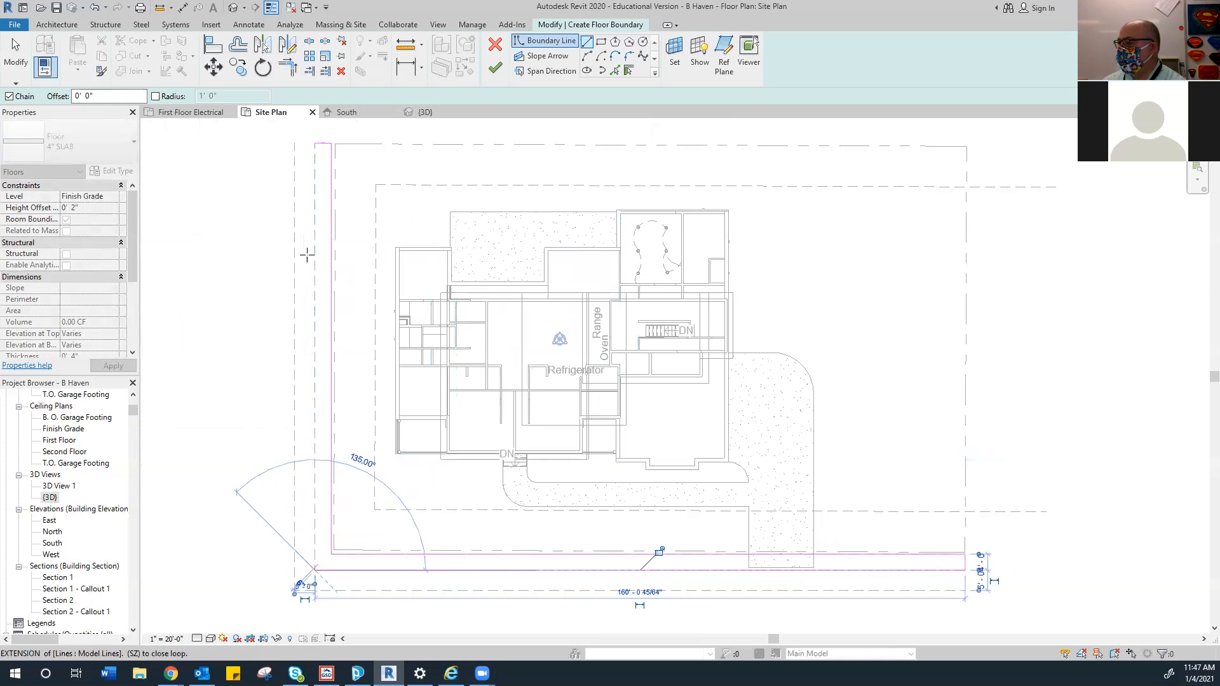
left_click(315, 144)
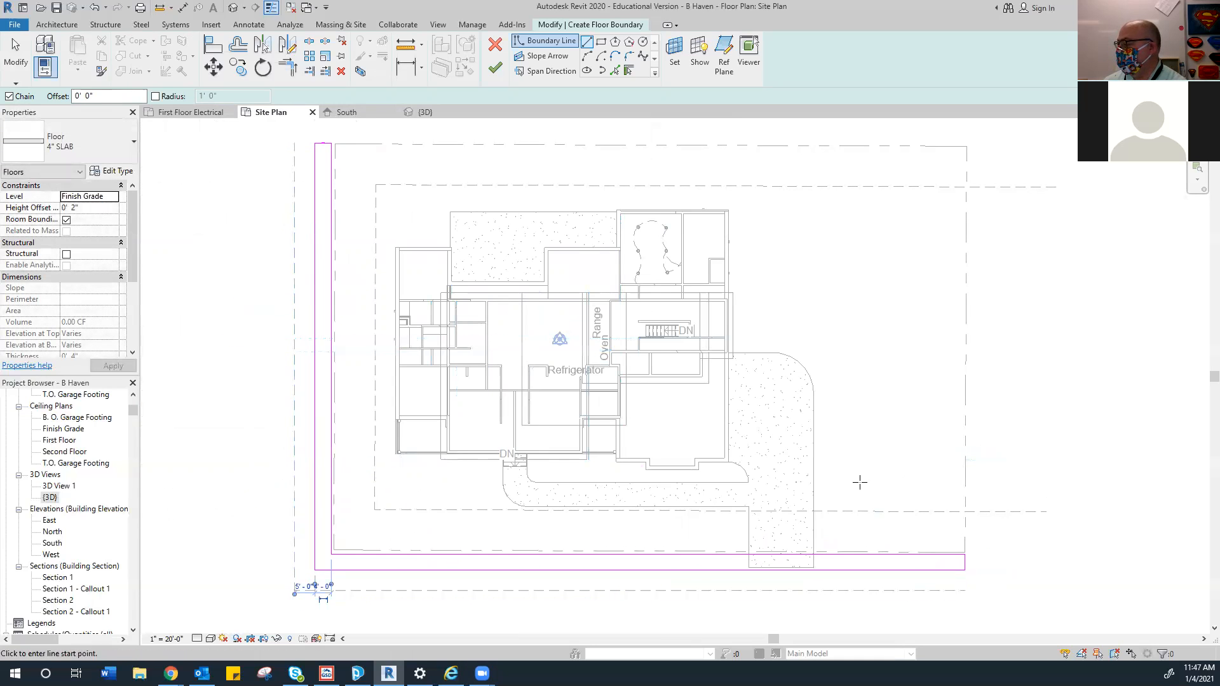
left_click(495, 67)
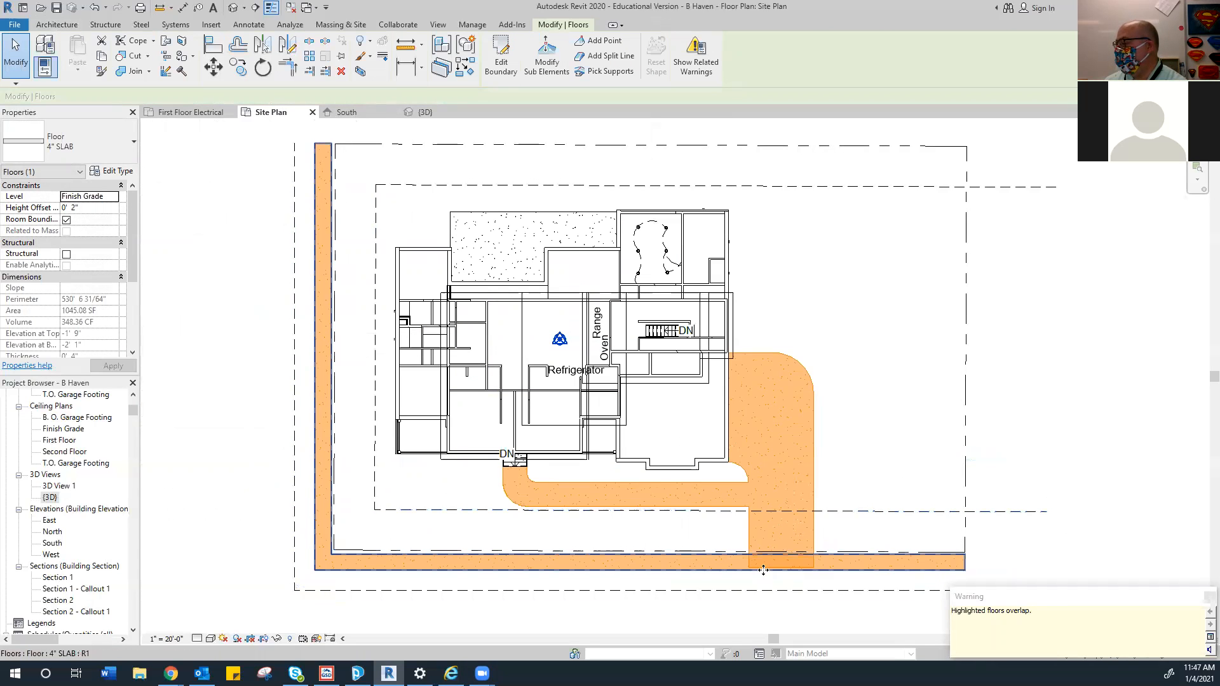
scroll(788, 559, "down", 2)
Edit the driveway floor's boundary, pulling its bottom edge up 4' to the new strip
left_click(826, 586)
scroll(825, 586, "up", 3)
mouse_move(825, 586)
middle_mouse_down()
mouse_move(722, 531)
mouse_move(683, 487)
middle_mouse_up()
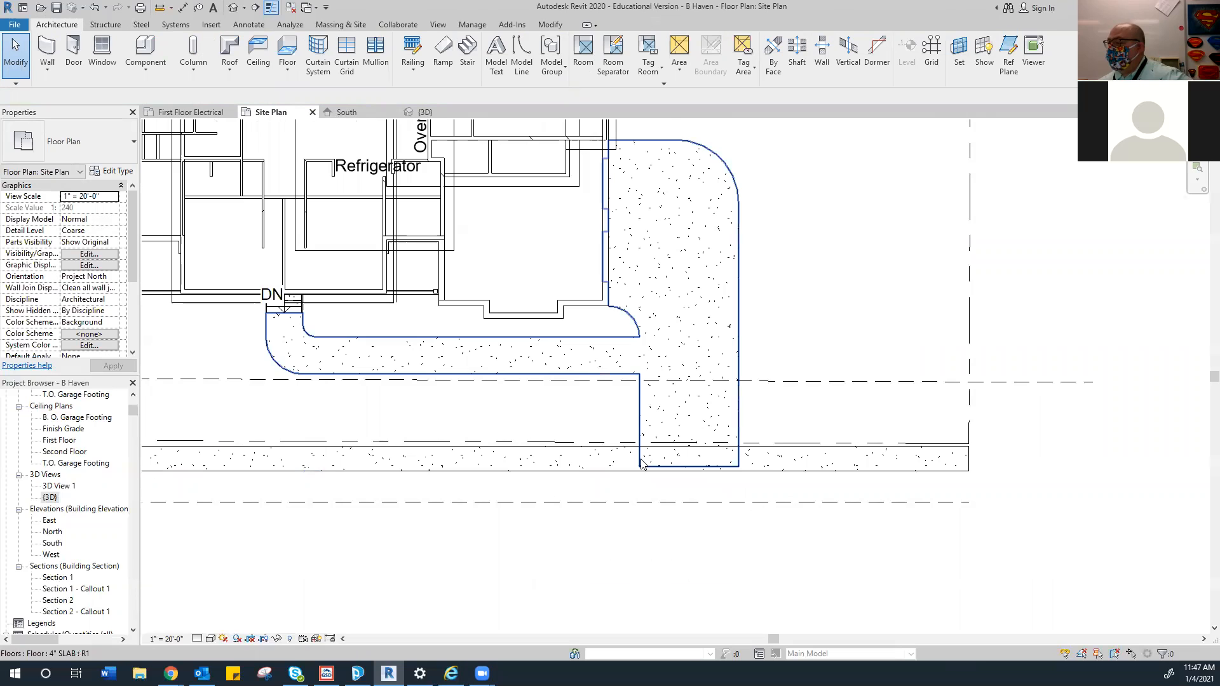
left_click(737, 405)
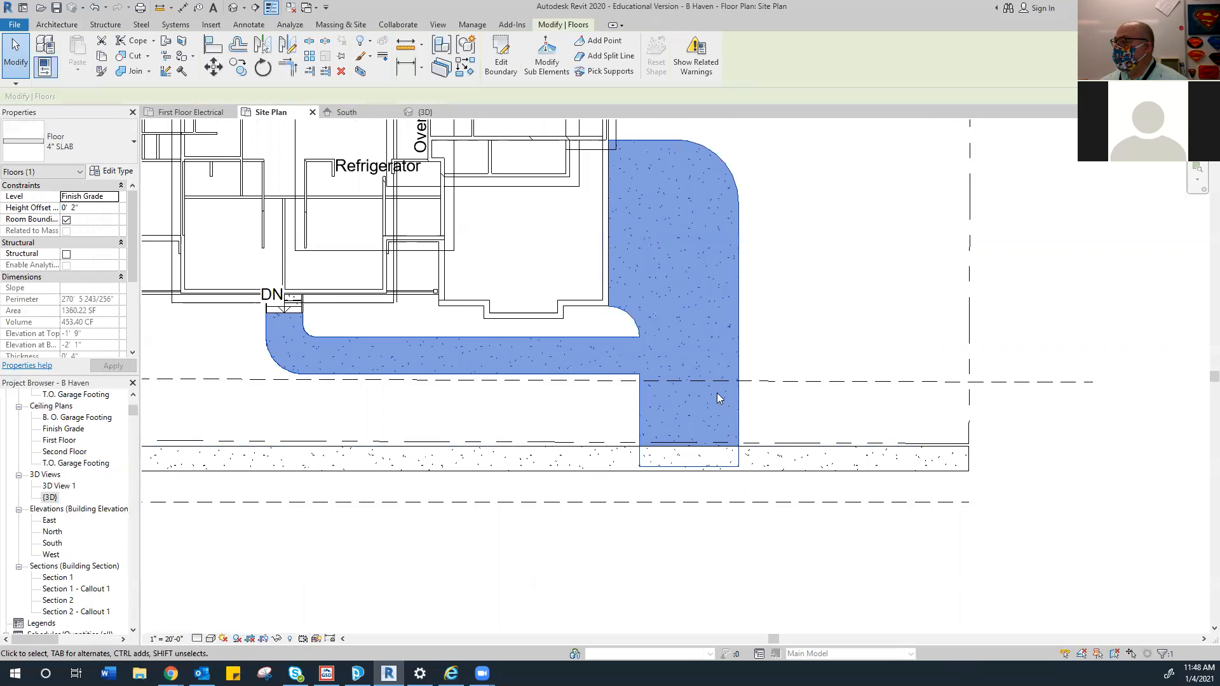
left_click(501, 57)
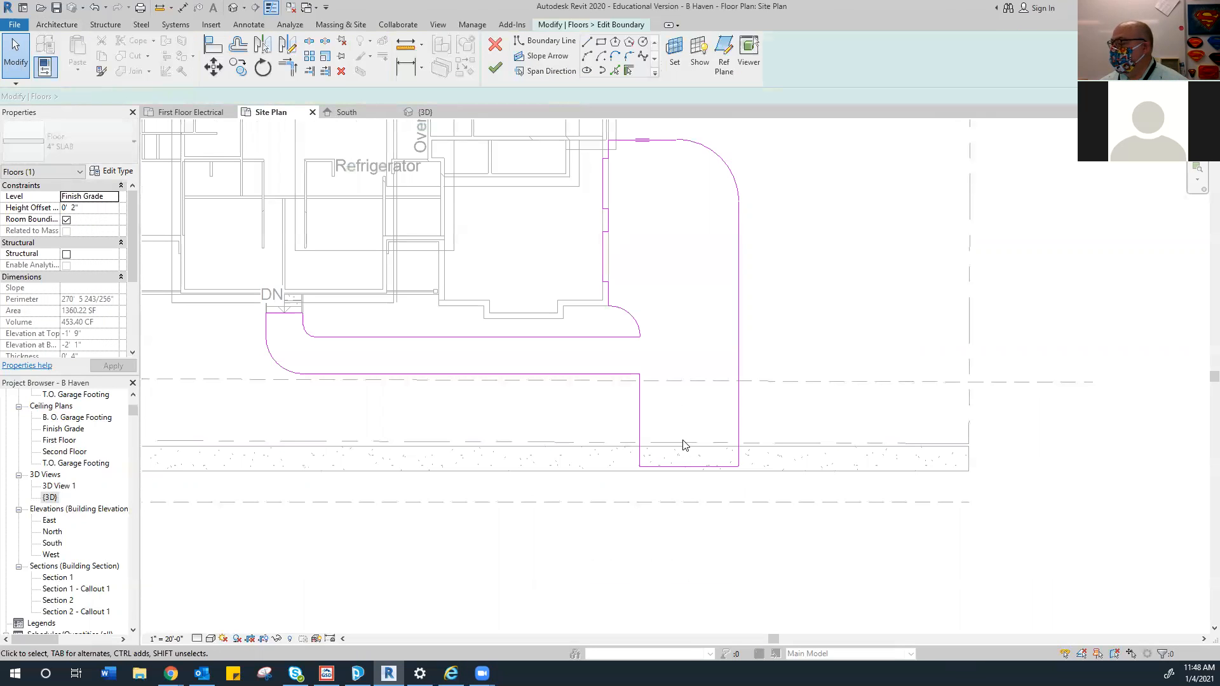
left_click_drag(687, 466, 688, 445)
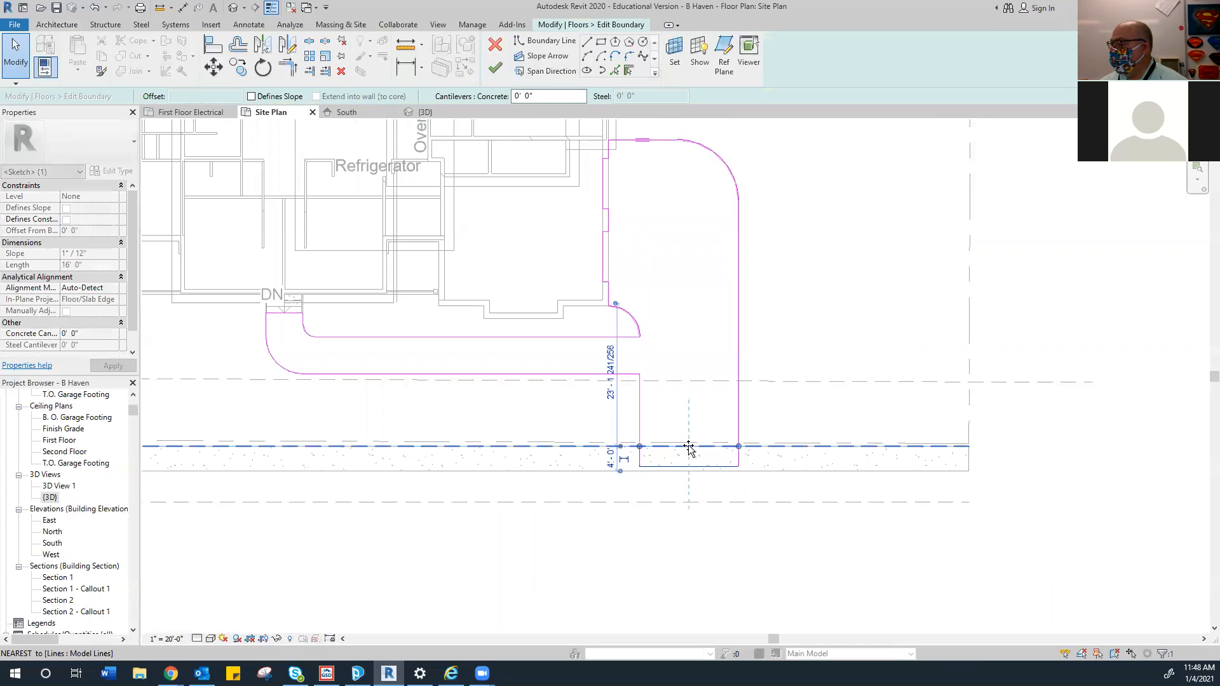
left_click(766, 331)
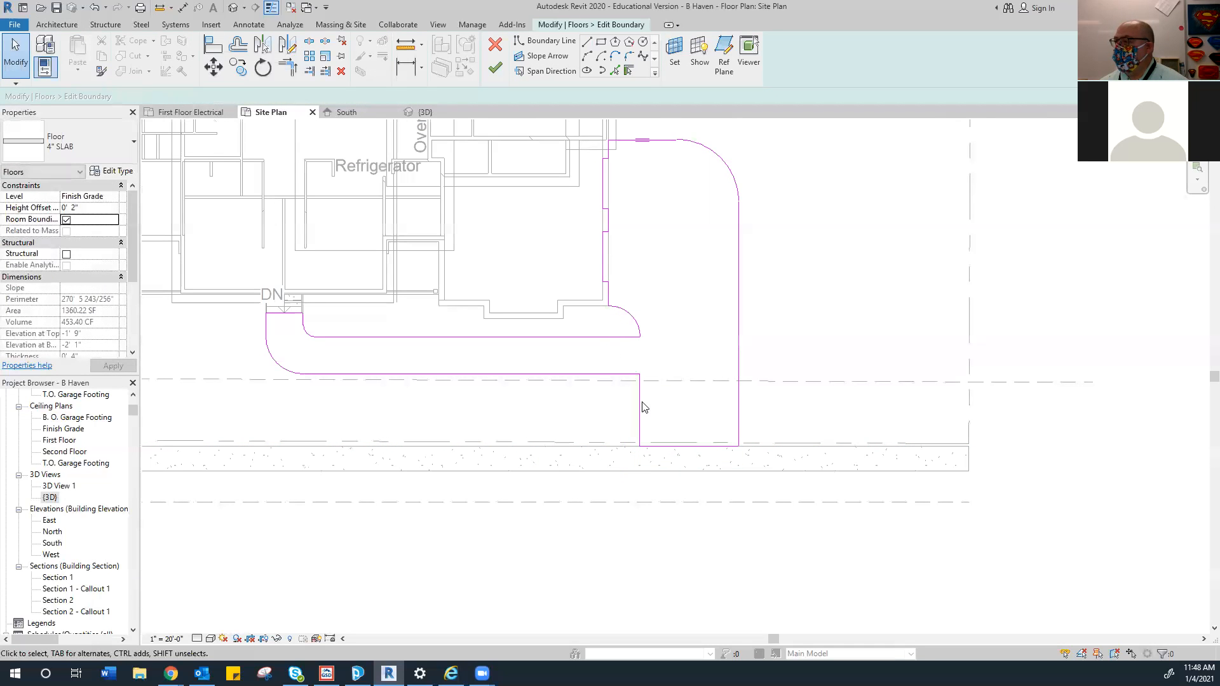
Finish the reshaped driveway so it stops at the slab strip's edge
left_click(495, 67)
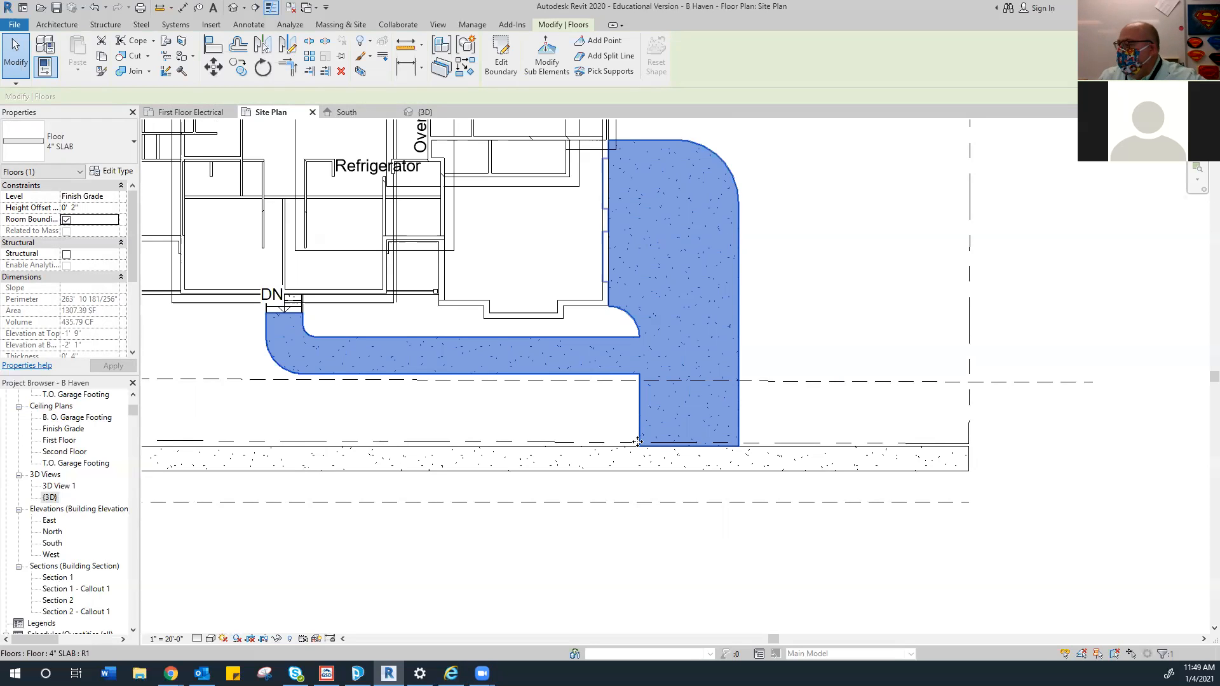
scroll(685, 485, "down", 3)
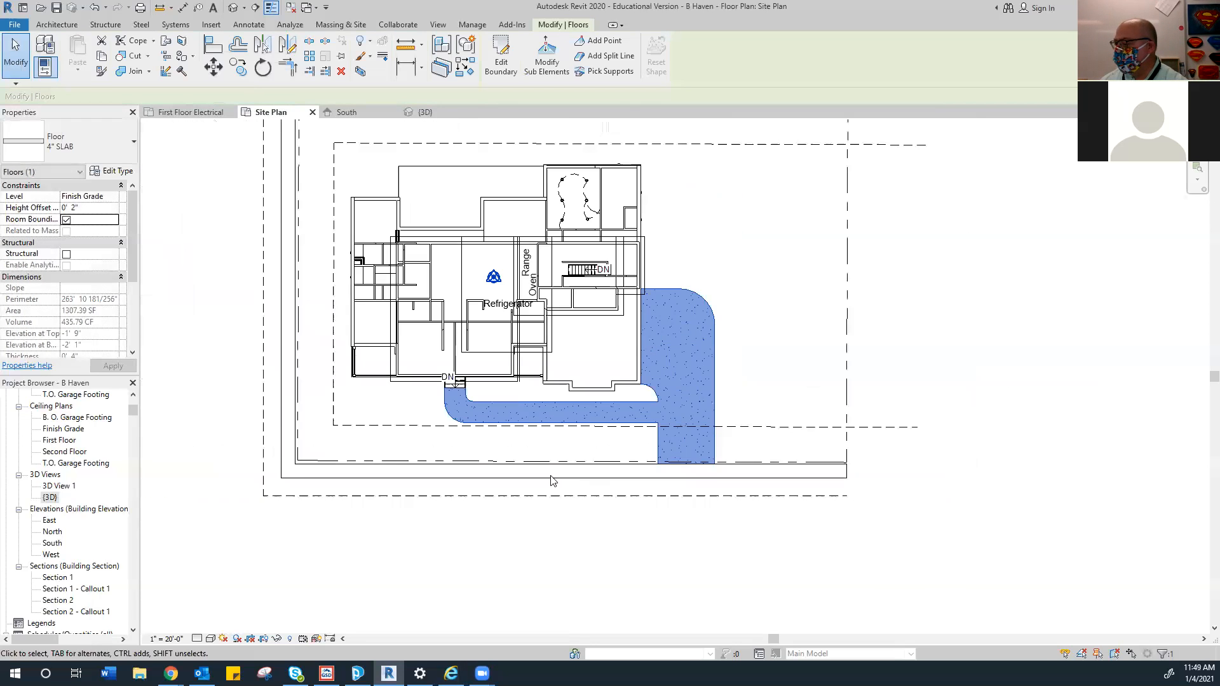
scroll(453, 489, "down", 1)
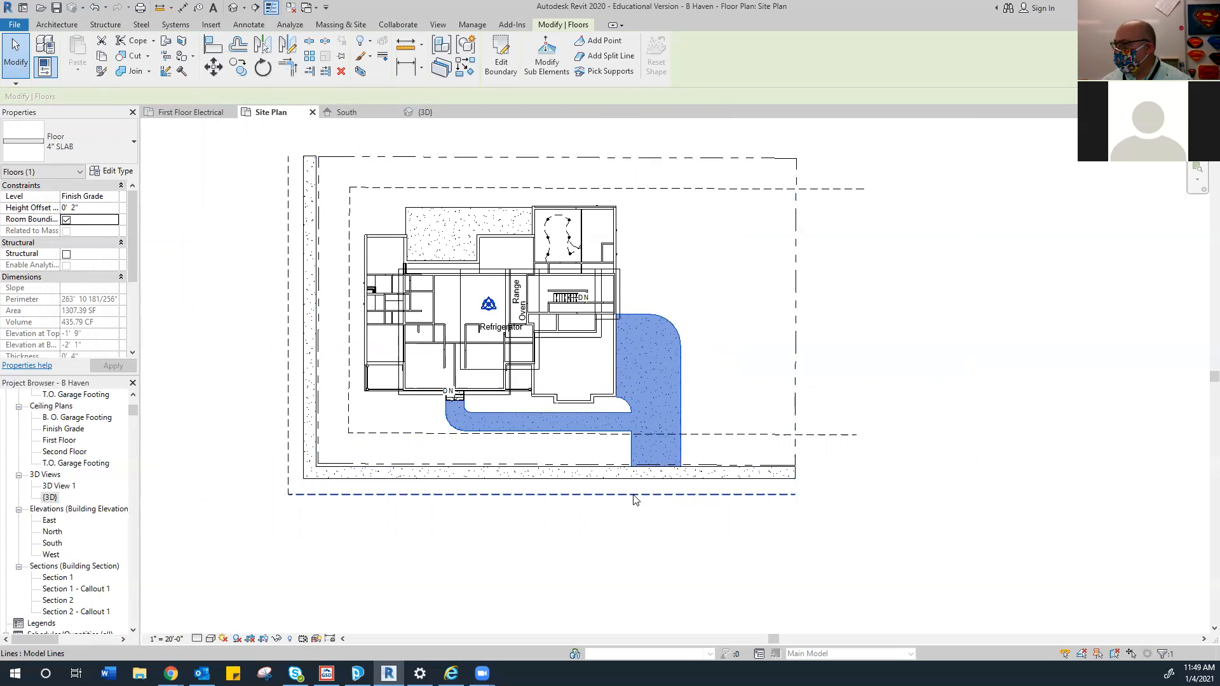
Start a new floor sketch on the Site Plan
scroll(633, 500, "up", 5)
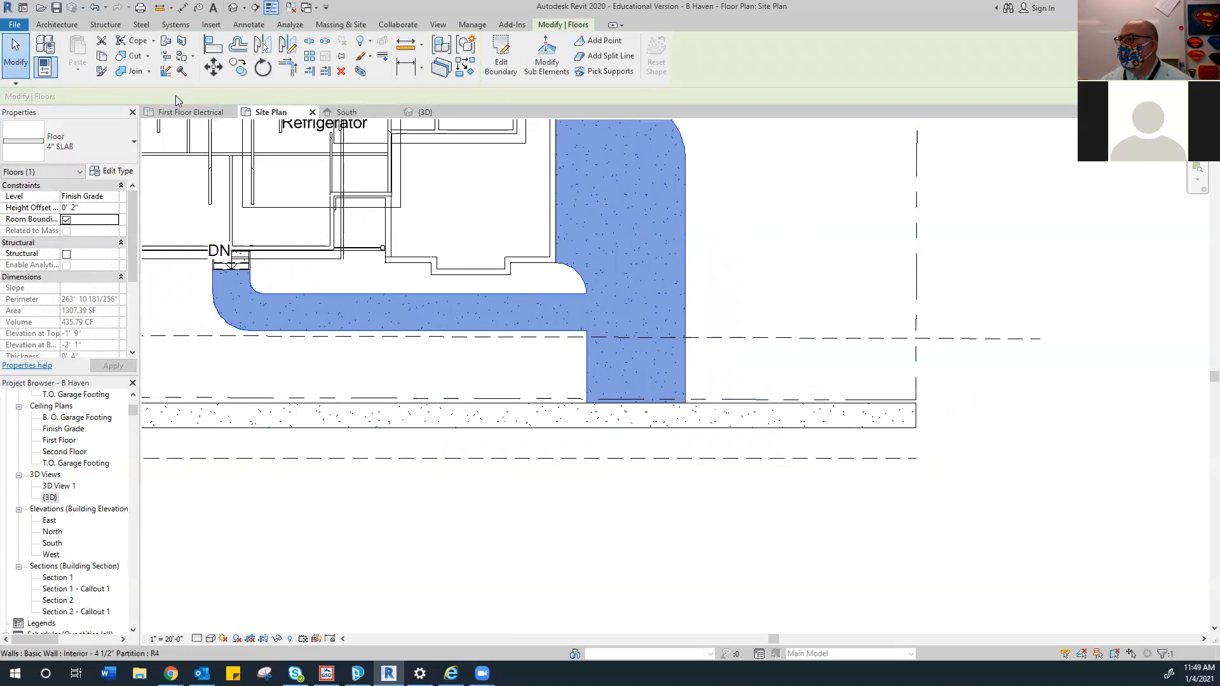
left_click(51, 24)
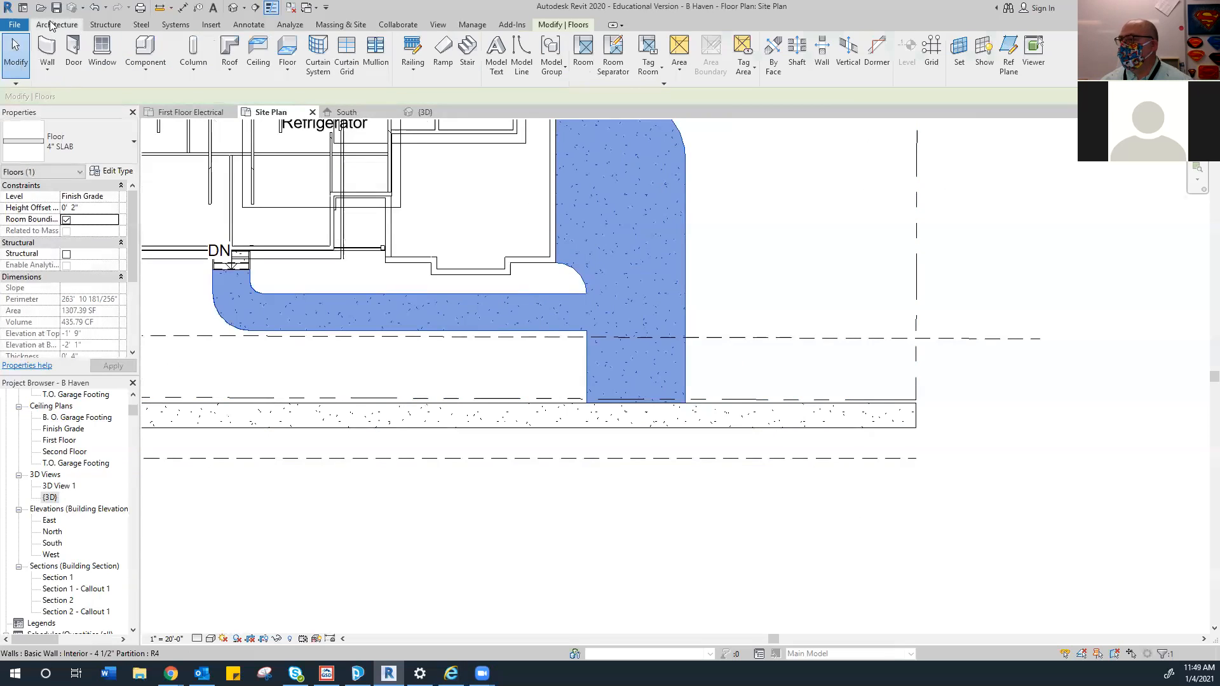
left_click(287, 48)
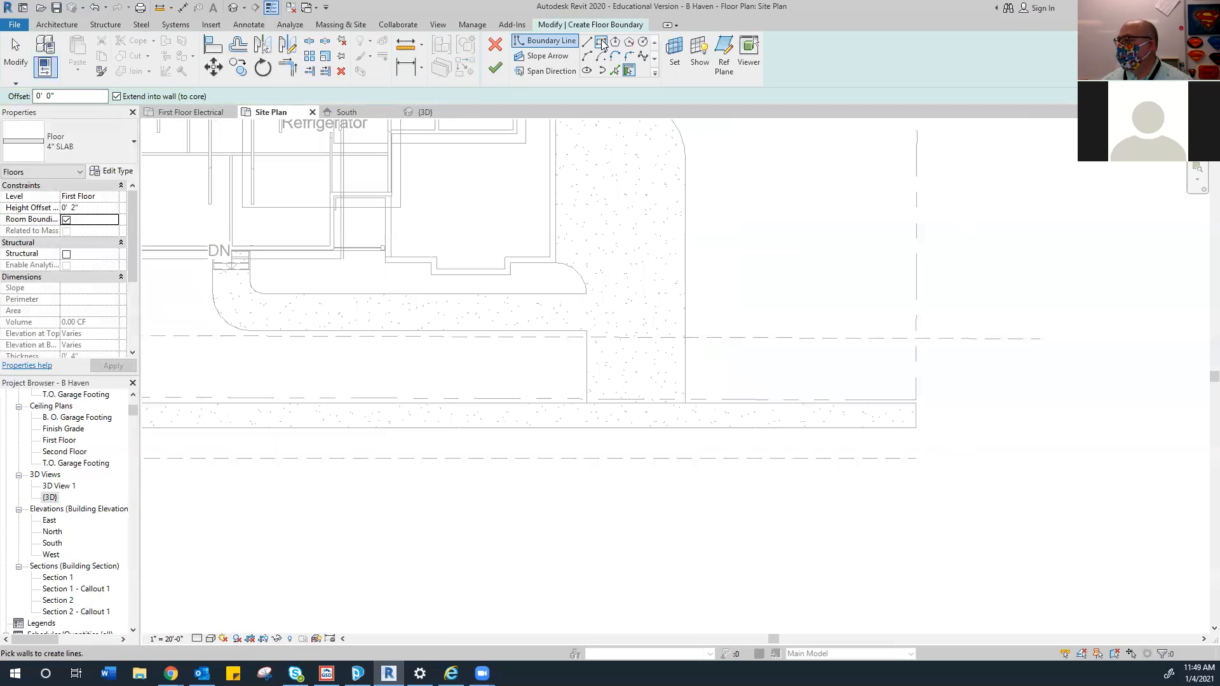
Sketch a 15'-6" by 11'-6" rectangular 4" slab below the sidewalk strip and finish it
left_click(601, 42)
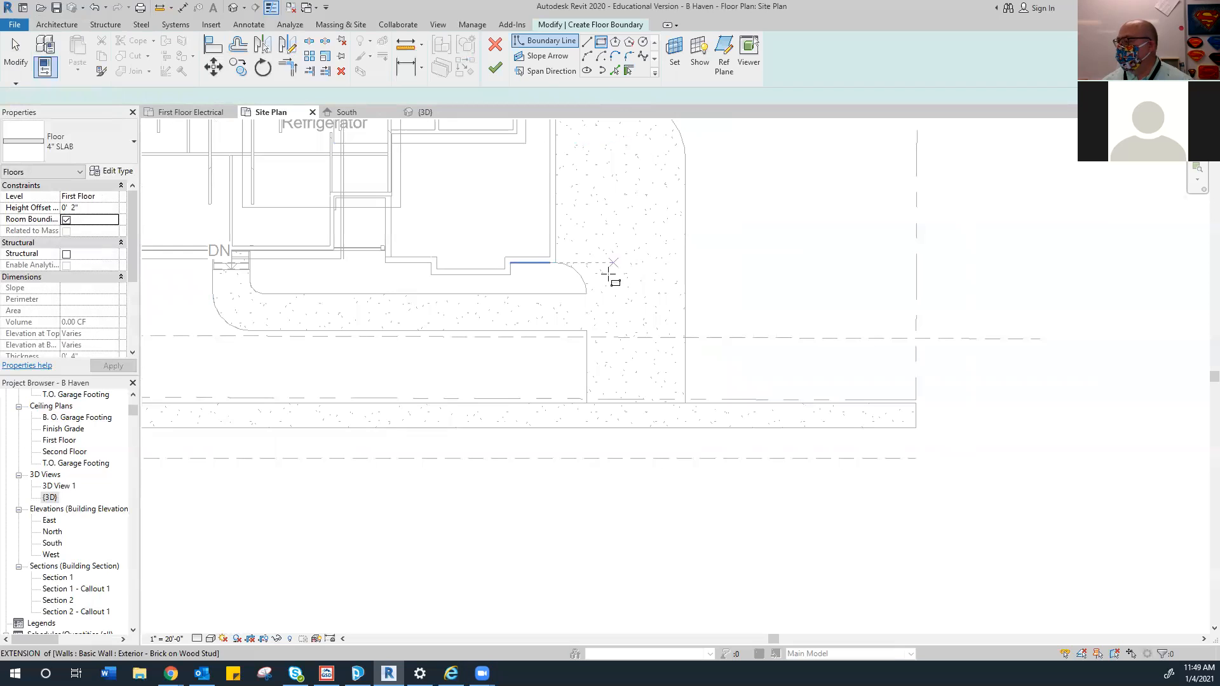
left_click(589, 427)
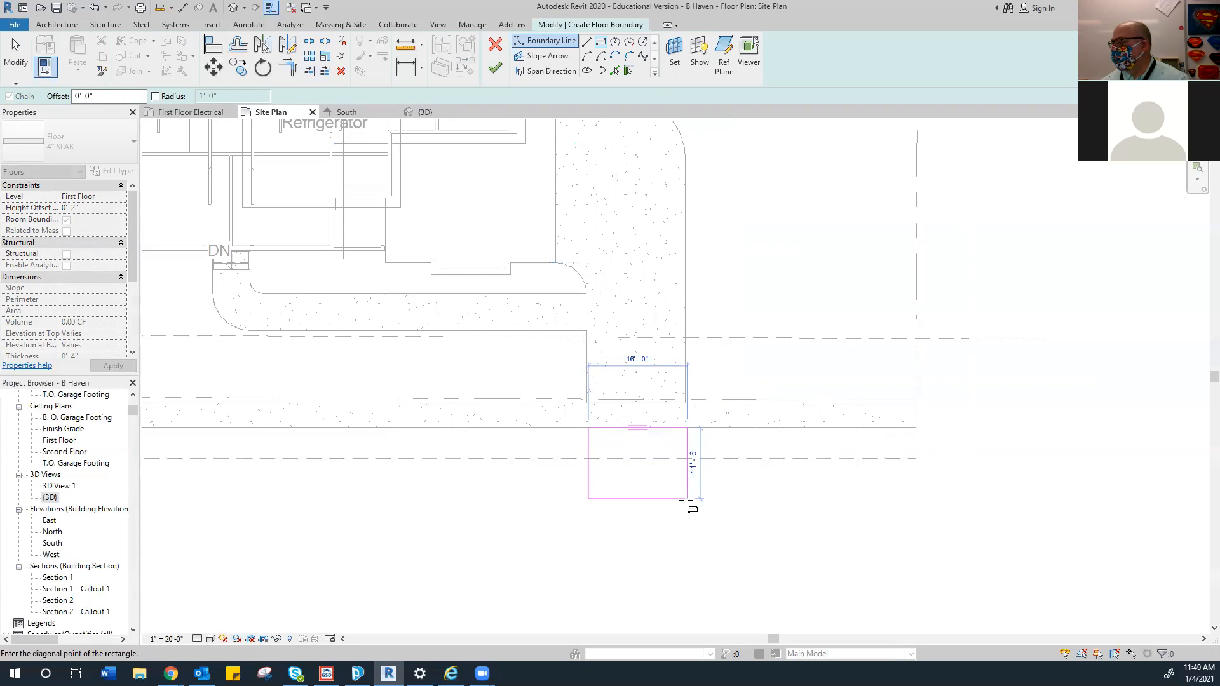
left_click(685, 500)
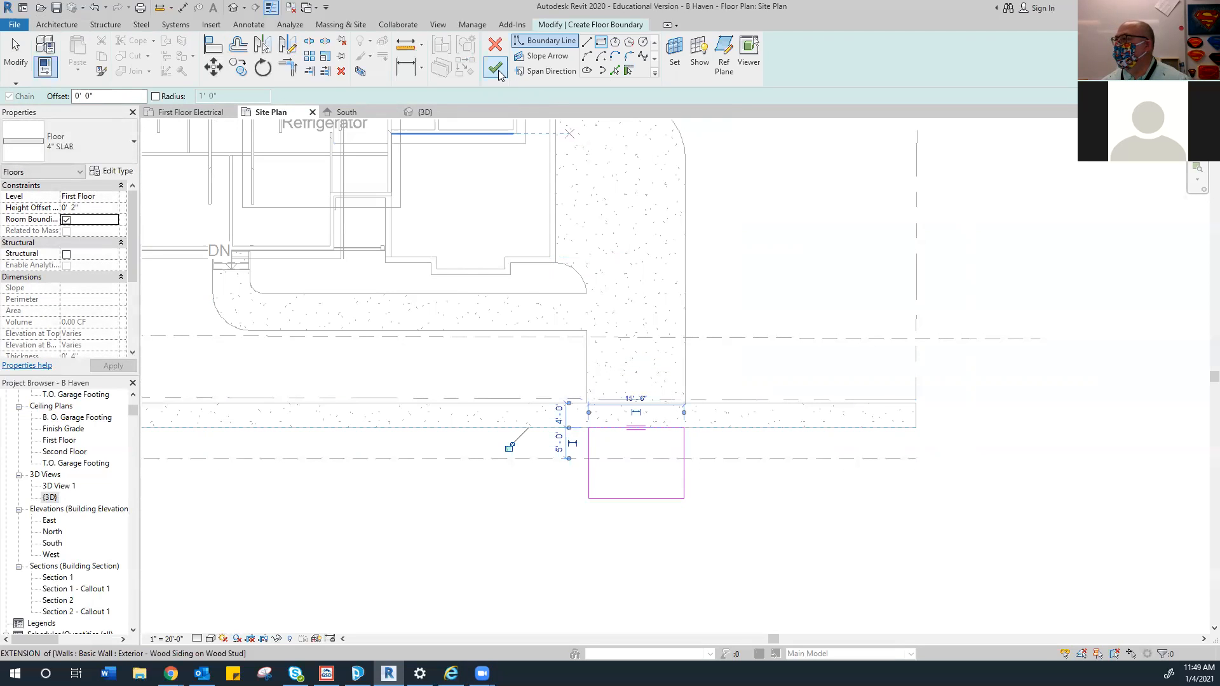
left_click(498, 73)
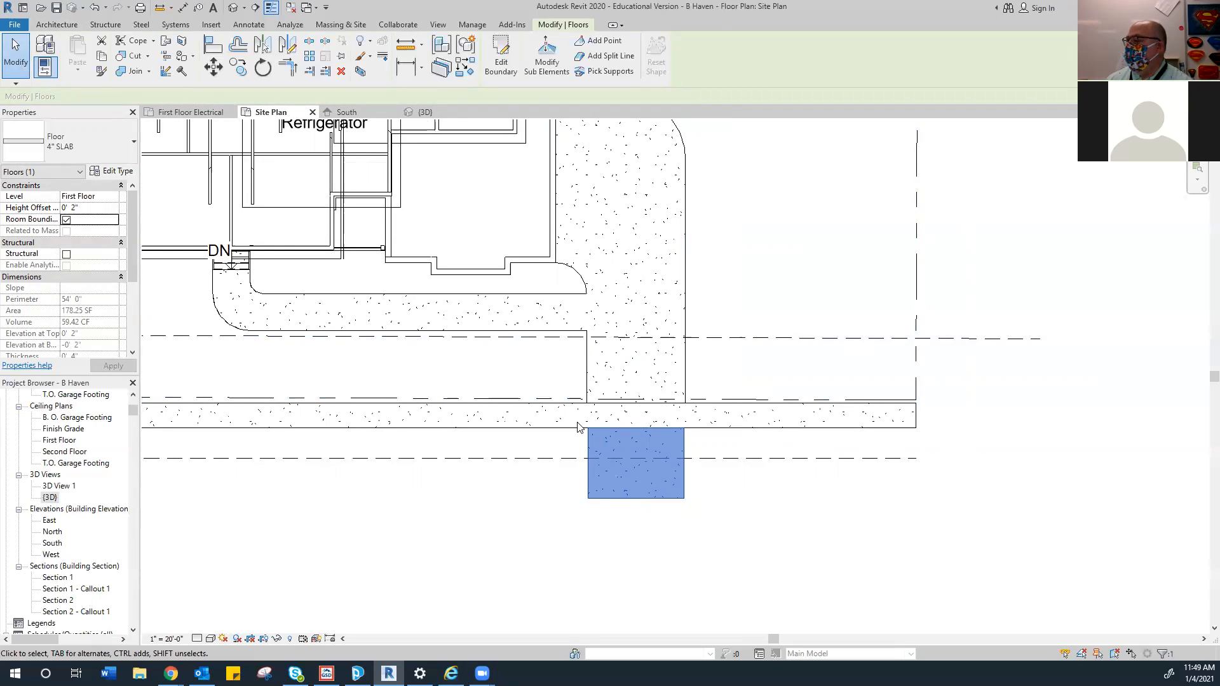
scroll(578, 427, "down", 4)
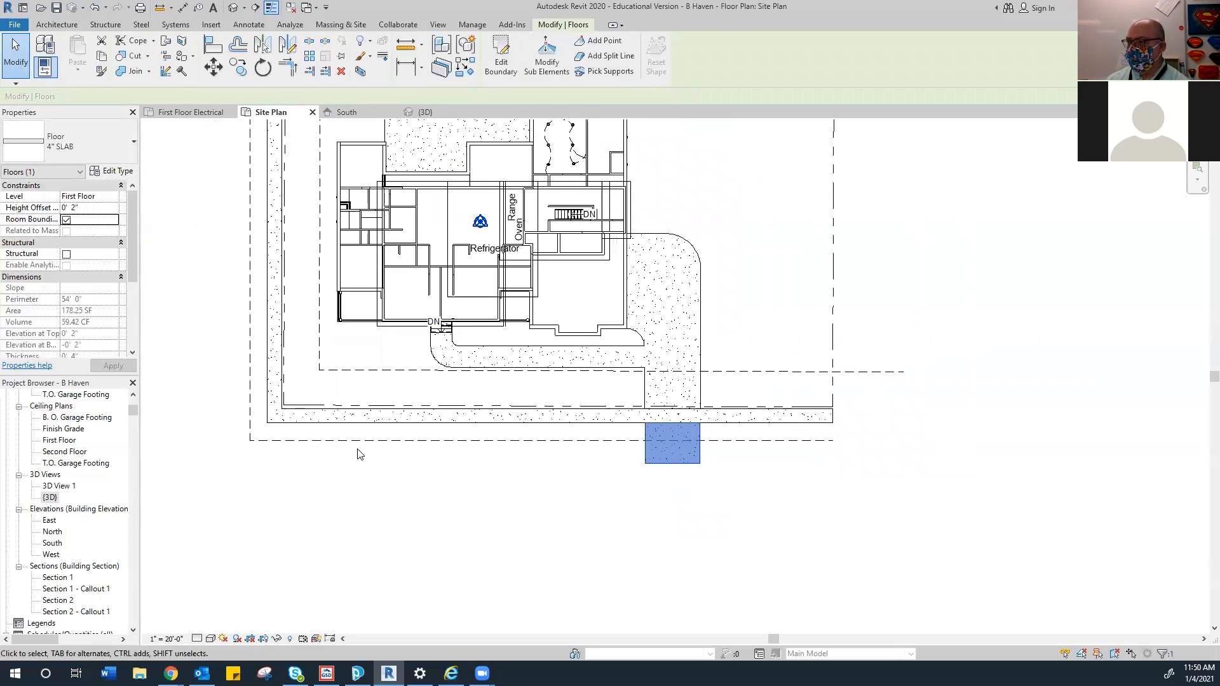
scroll(356, 470, "down", 1)
Zoom out to the whole lot and bring up the Massing & Site tools
scroll(359, 486, "down", 1)
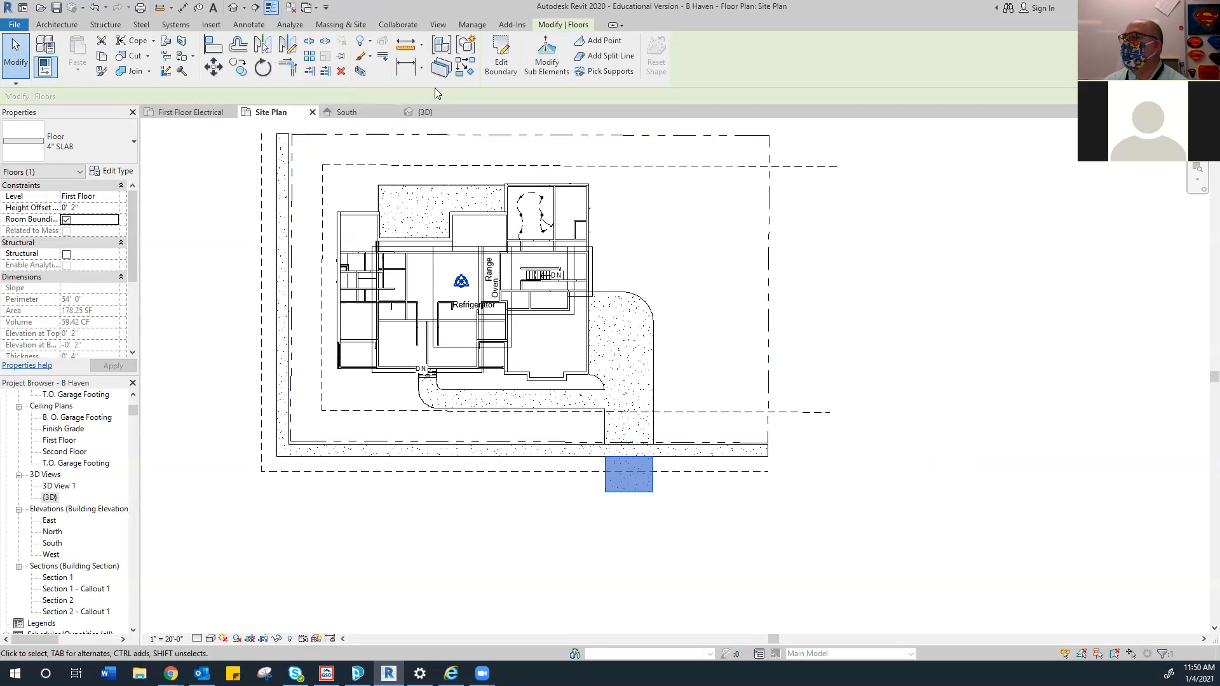
left_click(355, 28)
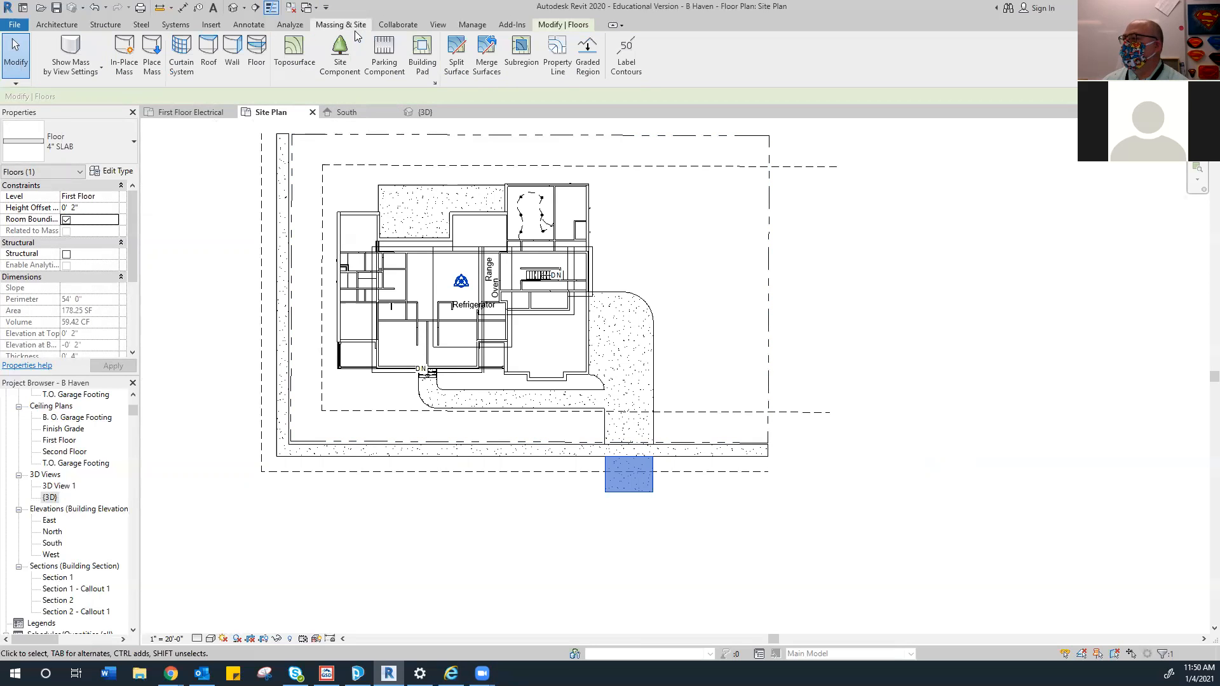
Start a toposurface and place points around the left-edge strip's corners
left_click(294, 61)
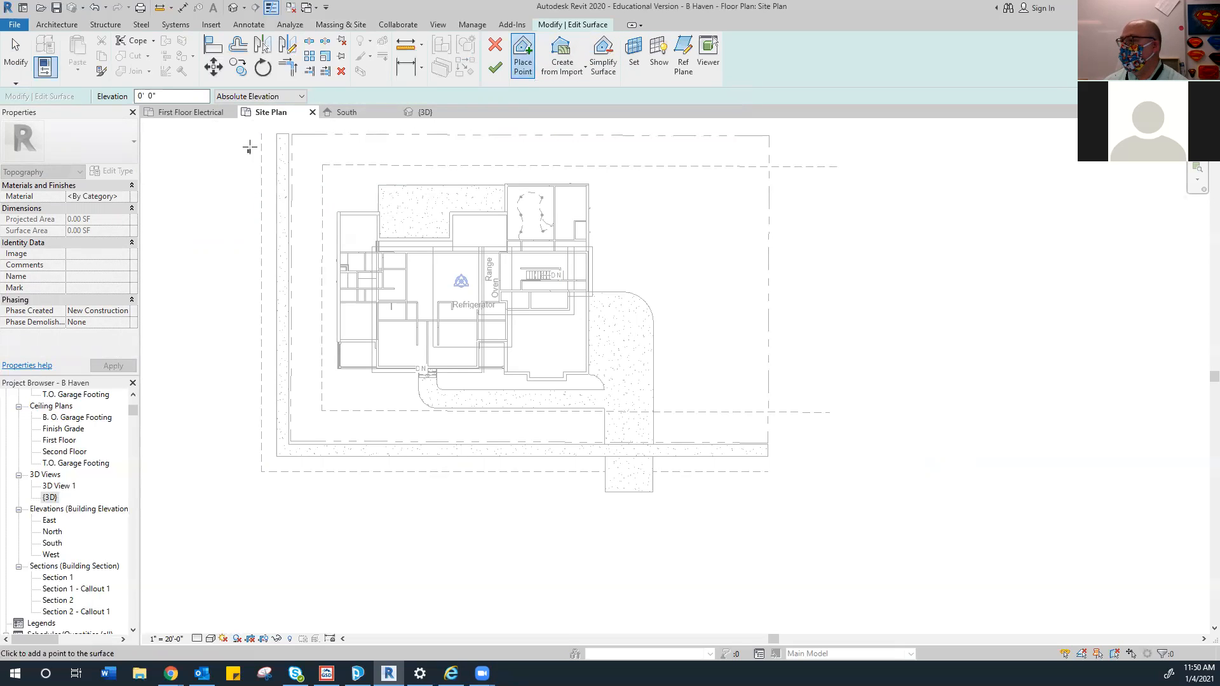
left_click(275, 132)
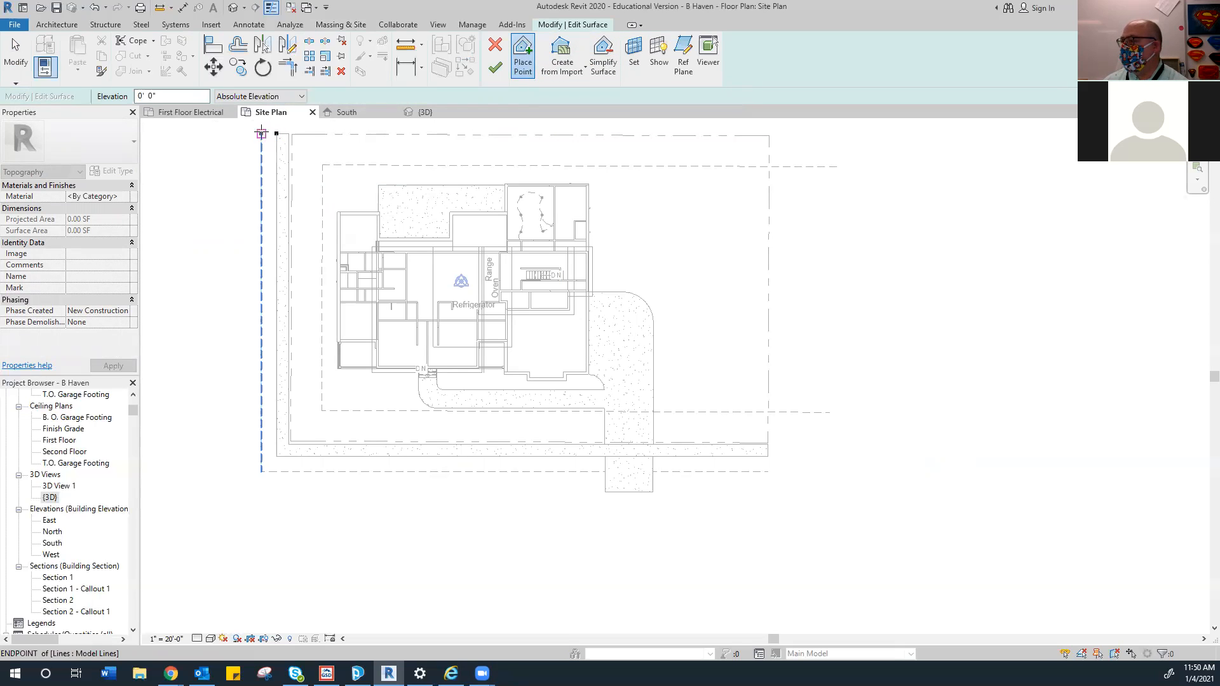
left_click(260, 133)
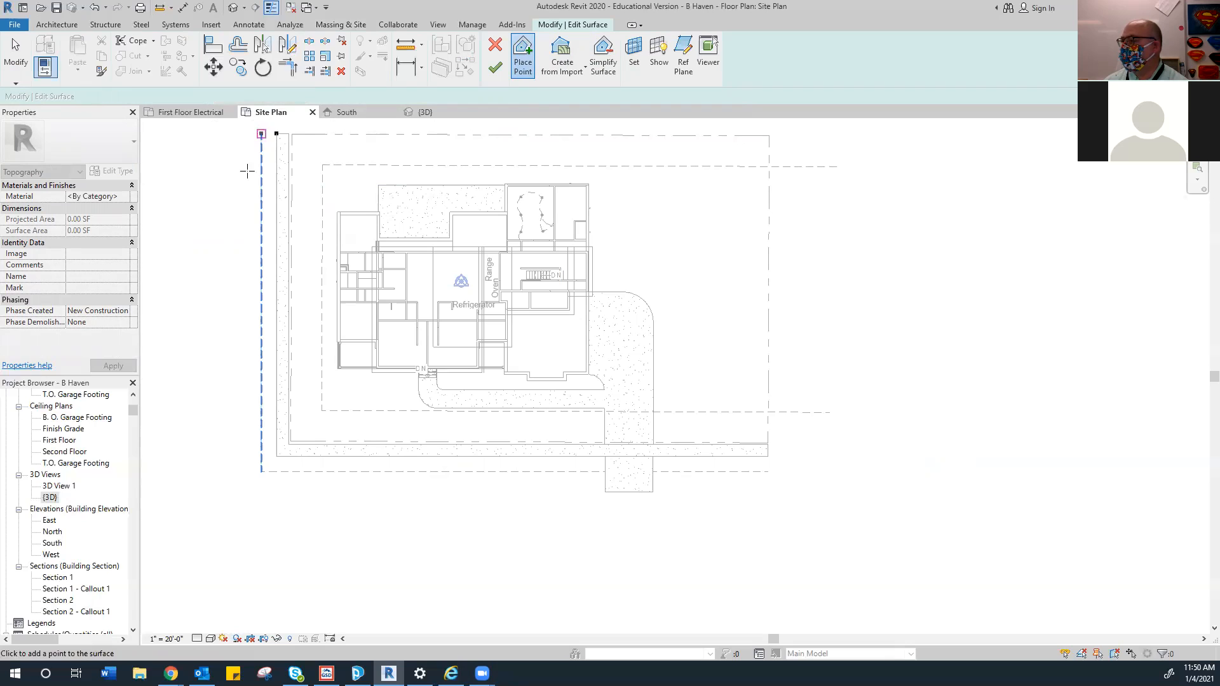
left_click(261, 472)
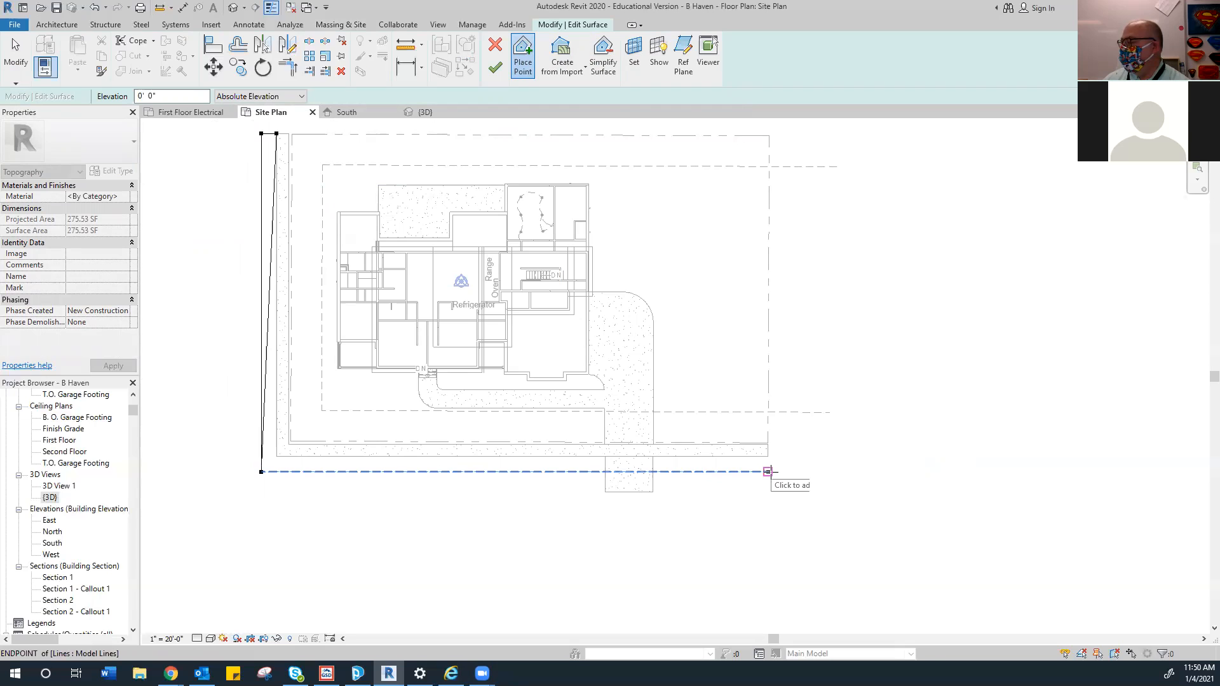
left_click(767, 471)
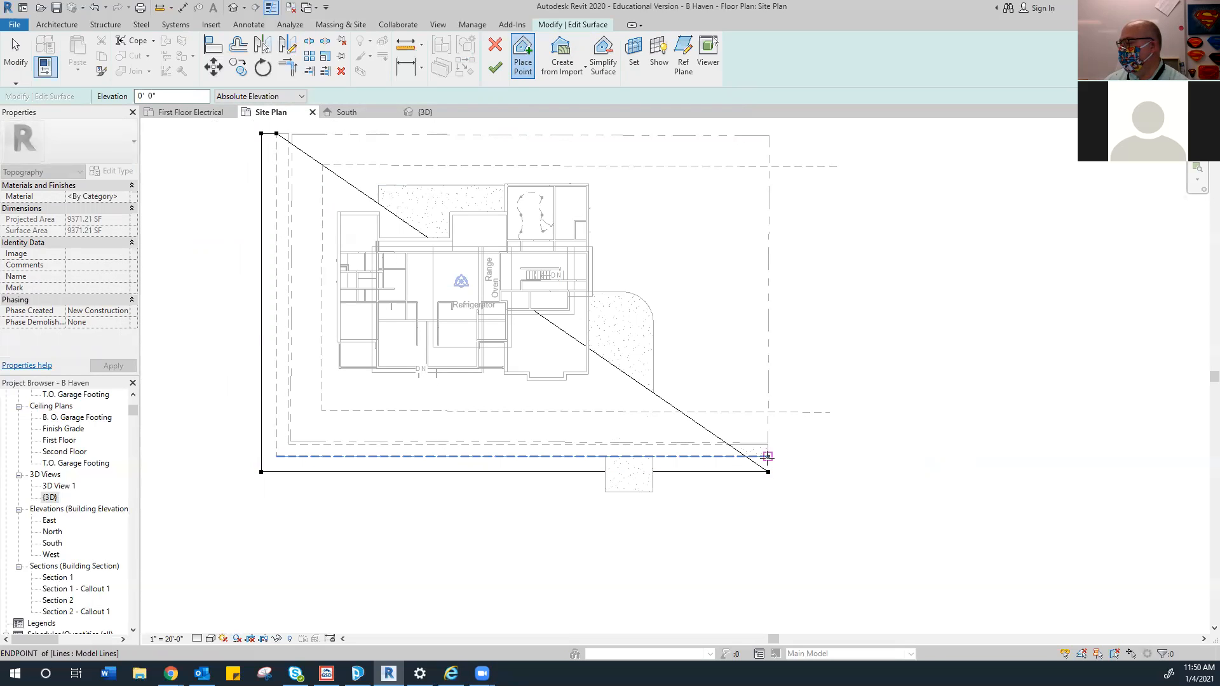
left_click(768, 456)
left_click(278, 456)
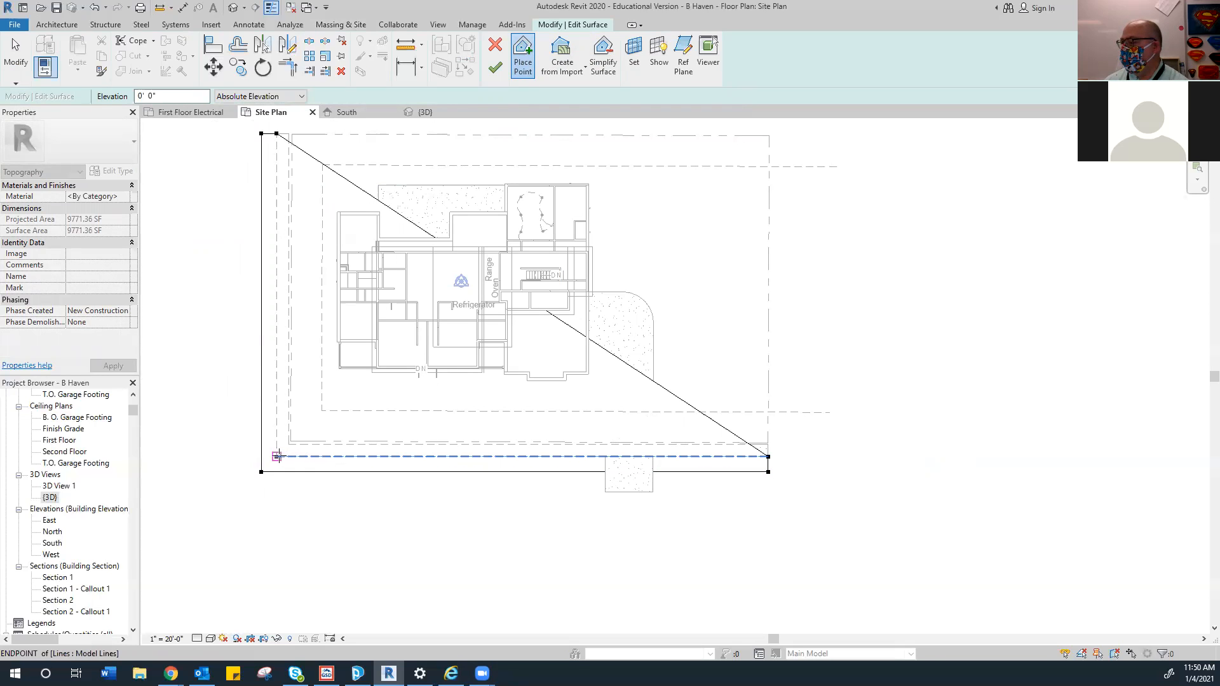
left_click(276, 134)
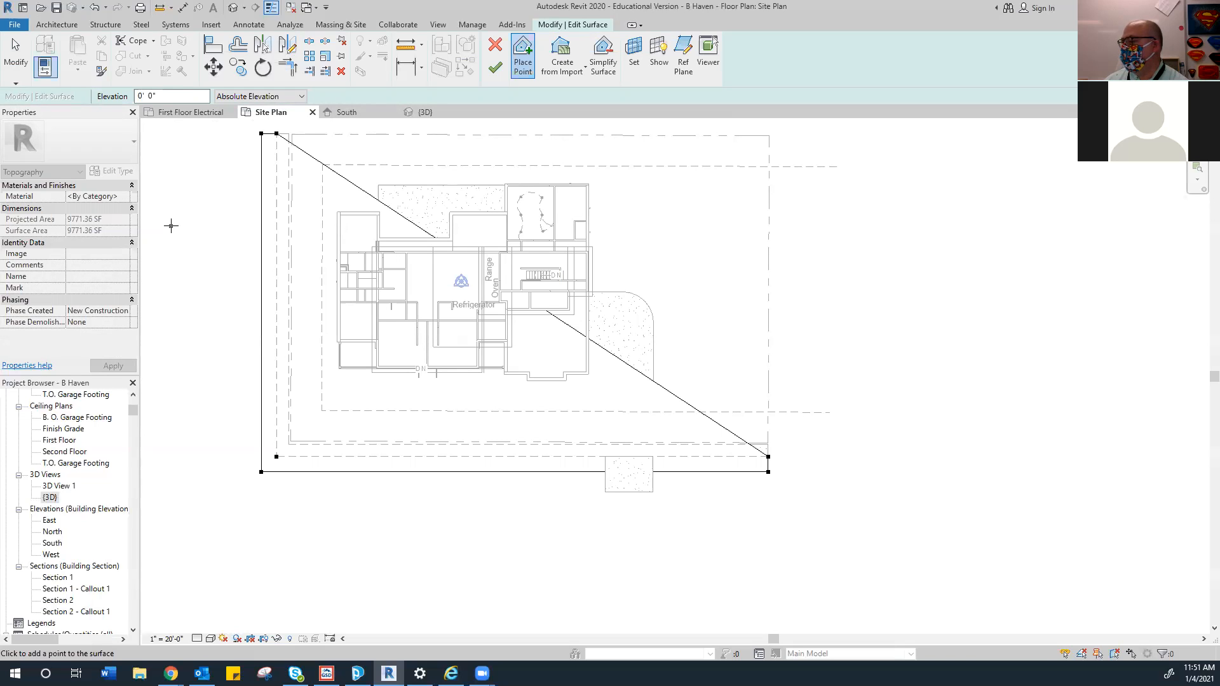
Undo the stray points, re-place the lower-left corners, and finish the 538.56 SF strip
key("ctrl+z")
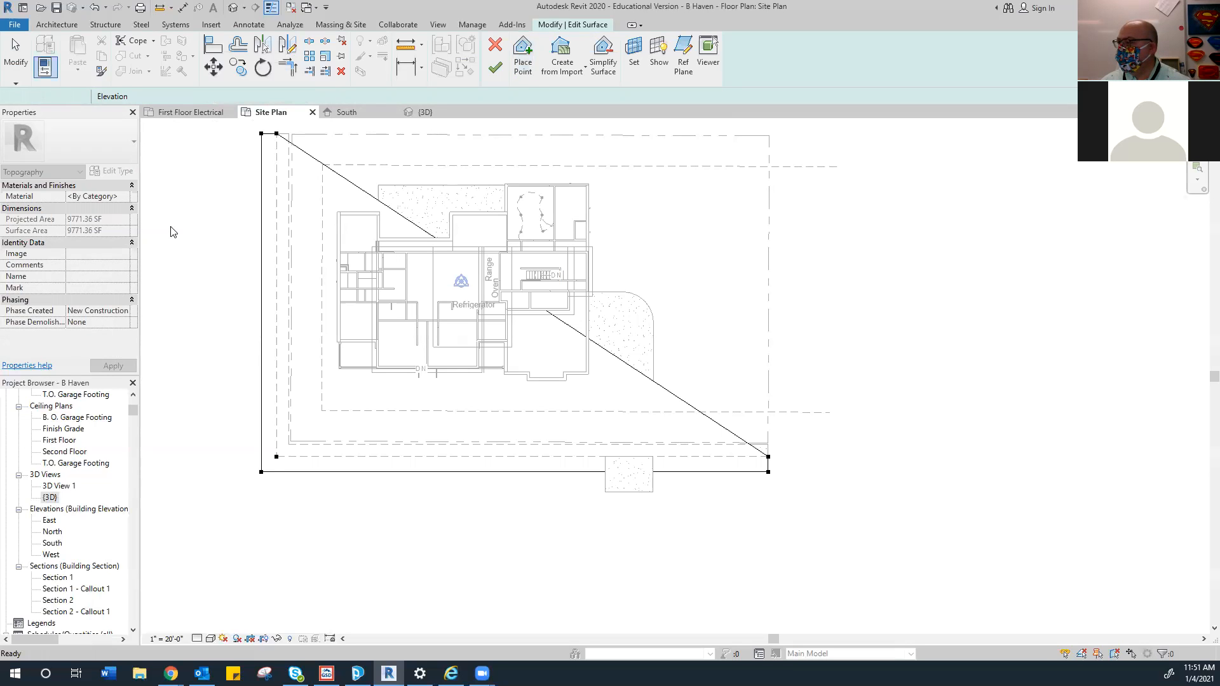
key("ctrl+z")
key("ctrl+z")
key("ctrl+z")
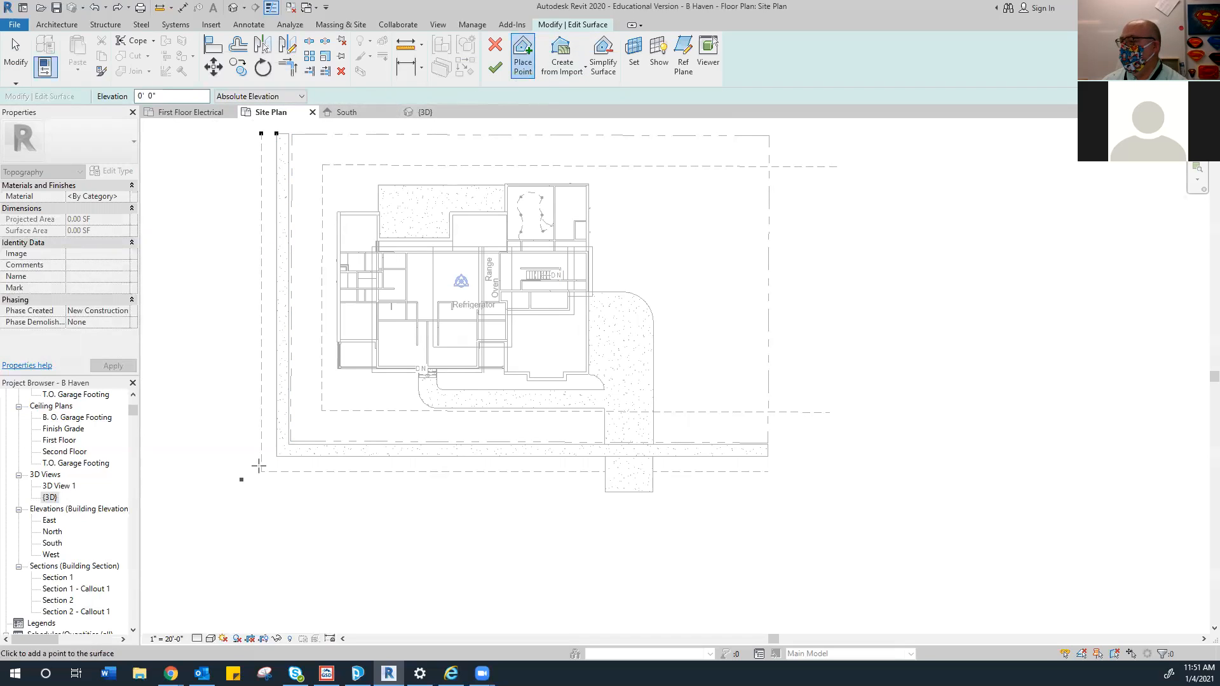
left_click(276, 456)
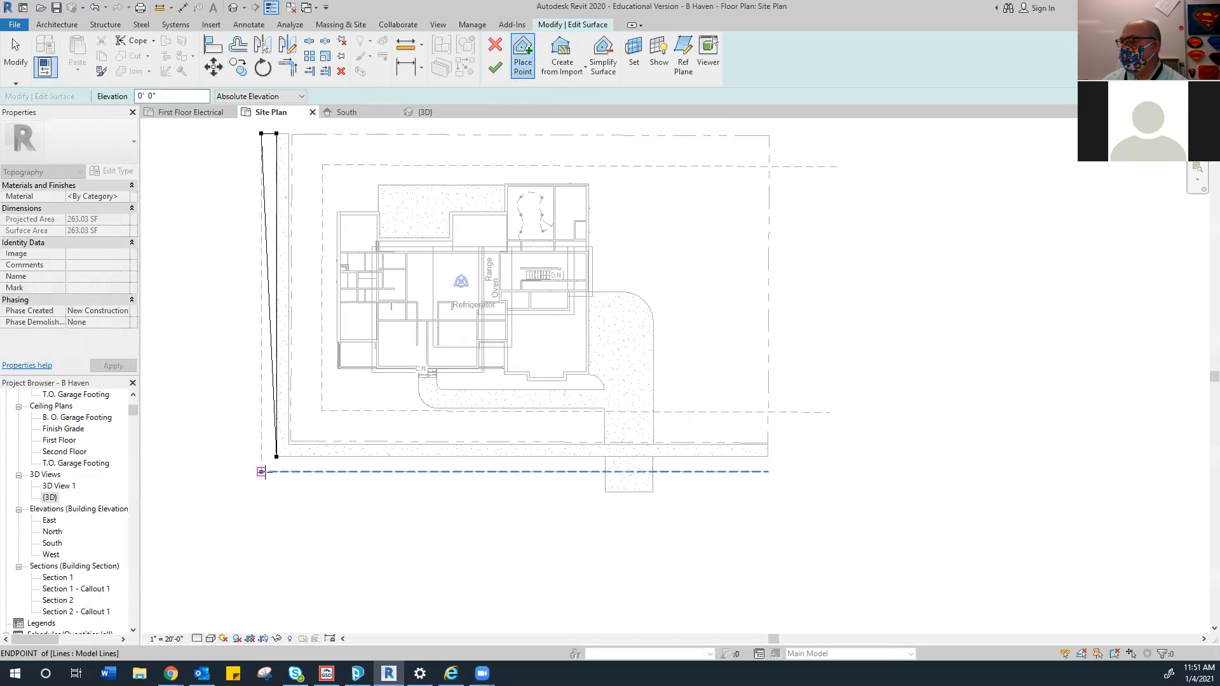
left_click(261, 471)
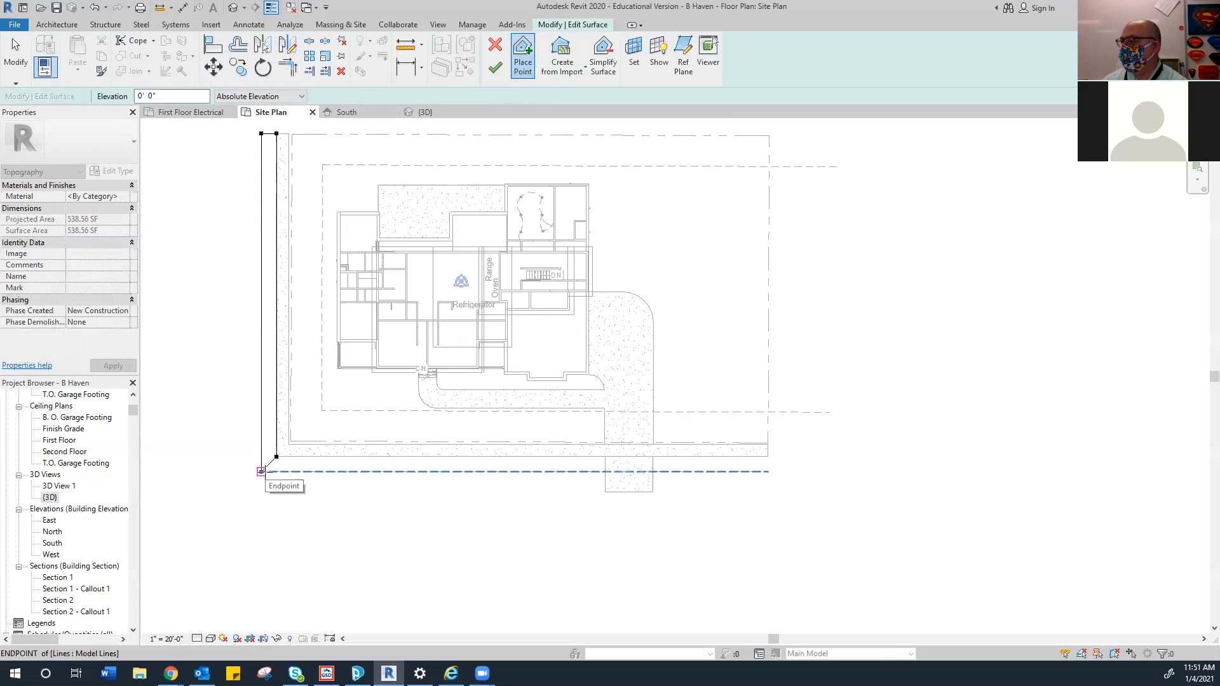
left_click(489, 72)
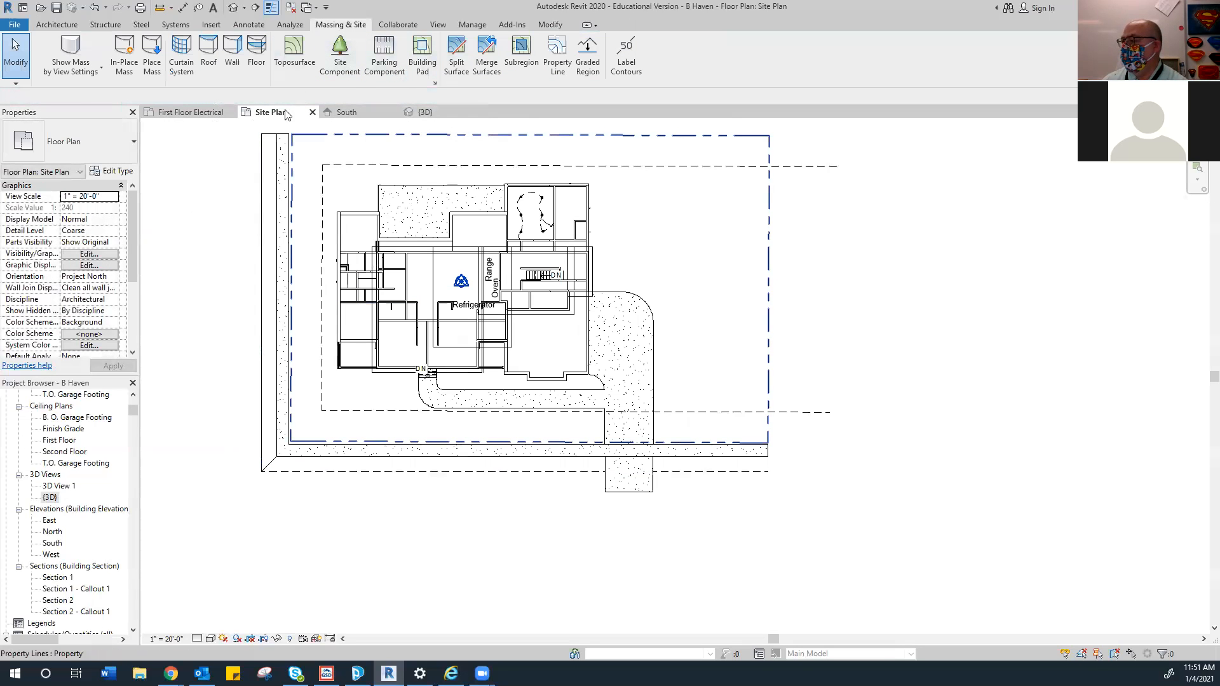
Create a bottom toposurface strip from four points between the lower-left corner and the slab
left_click(295, 54)
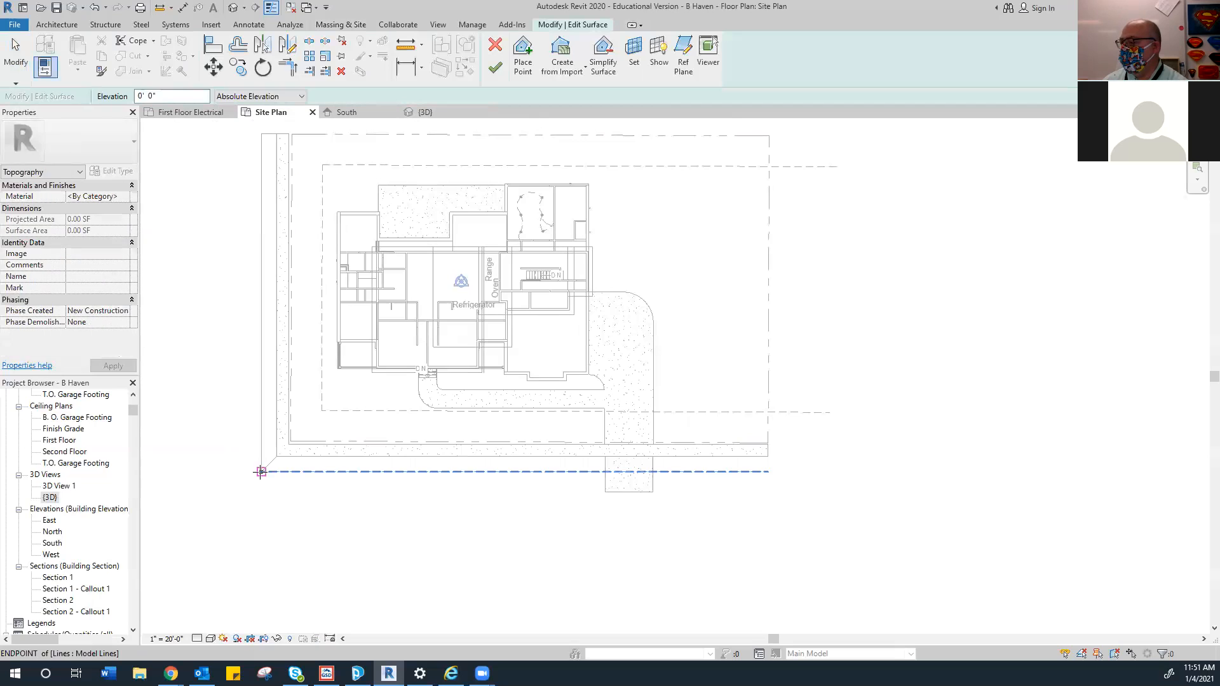
left_click(261, 471)
left_click(276, 456)
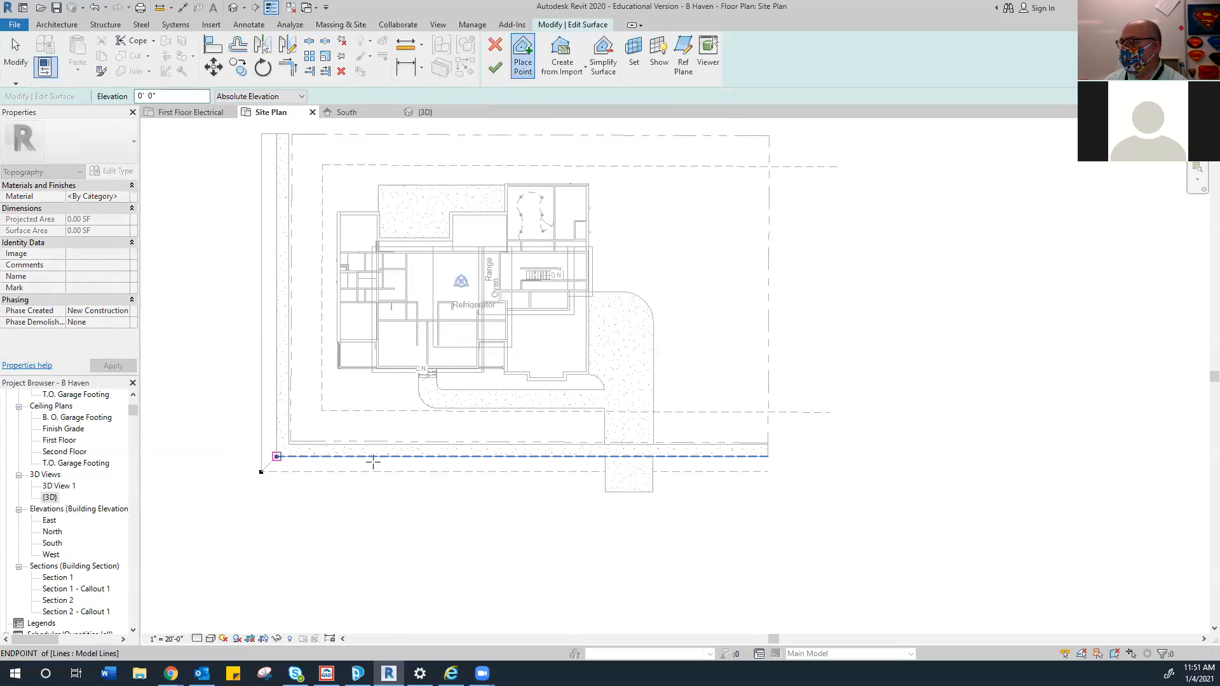
left_click(604, 456)
left_click(605, 474)
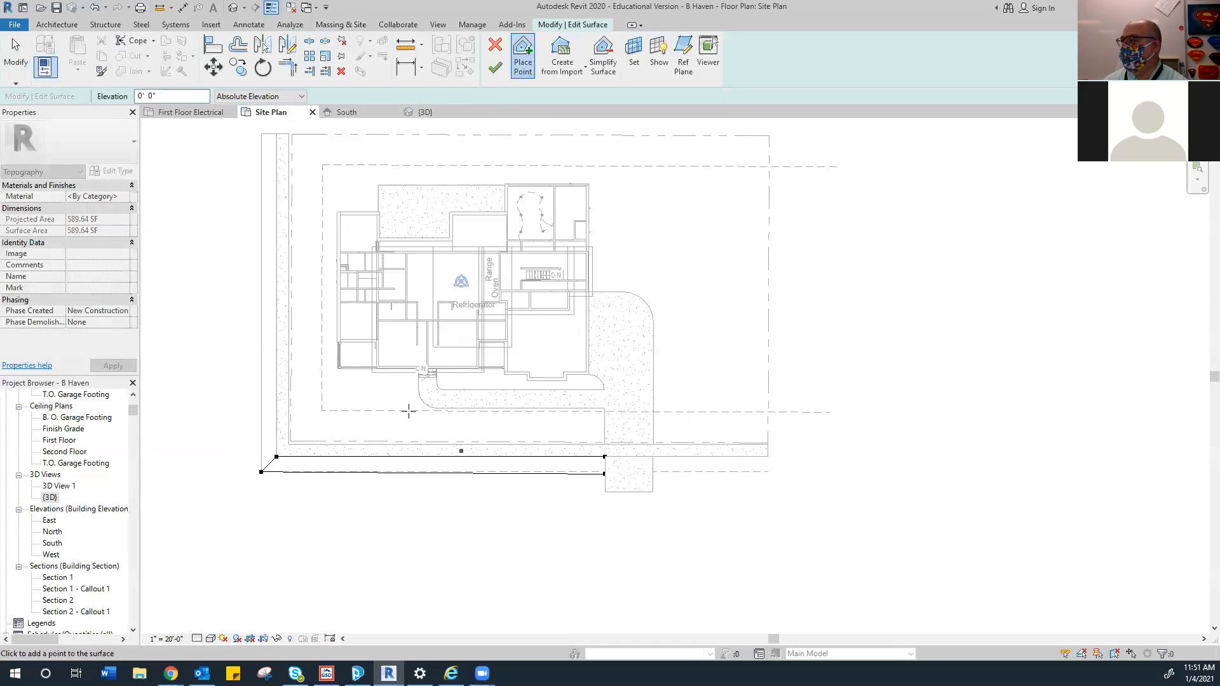
left_click(495, 67)
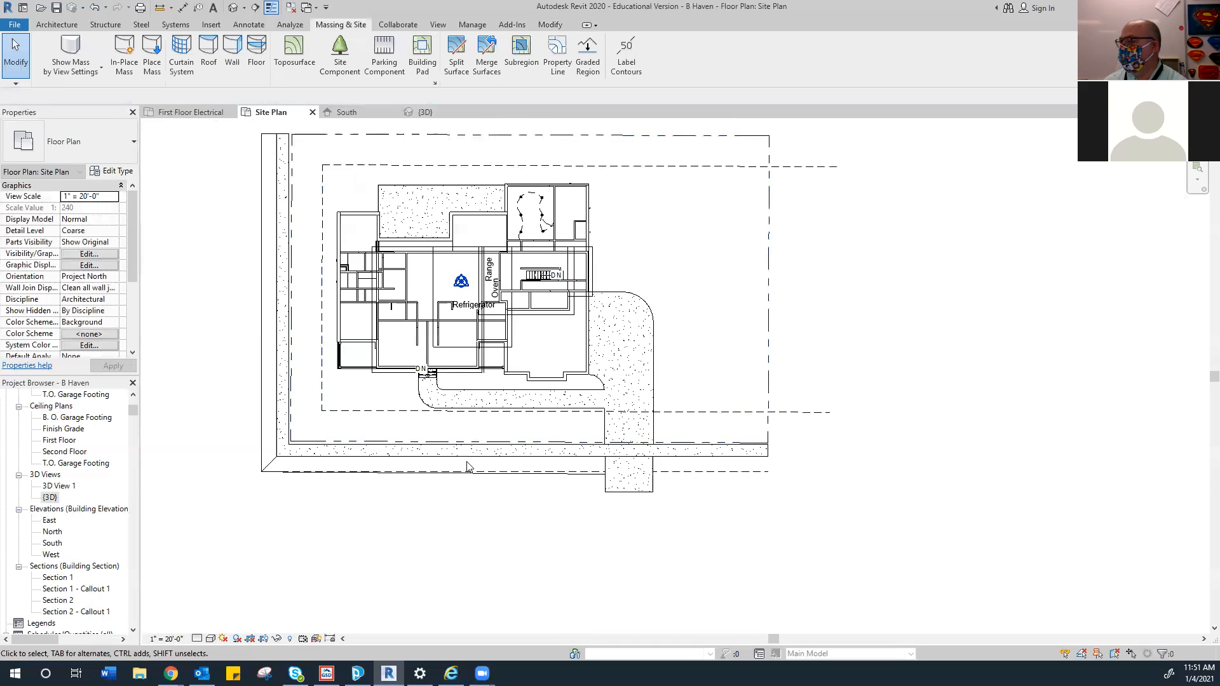
Snap the strip's corner point onto the intersection, making it 547.63 SF
scroll(559, 508, "up", 8)
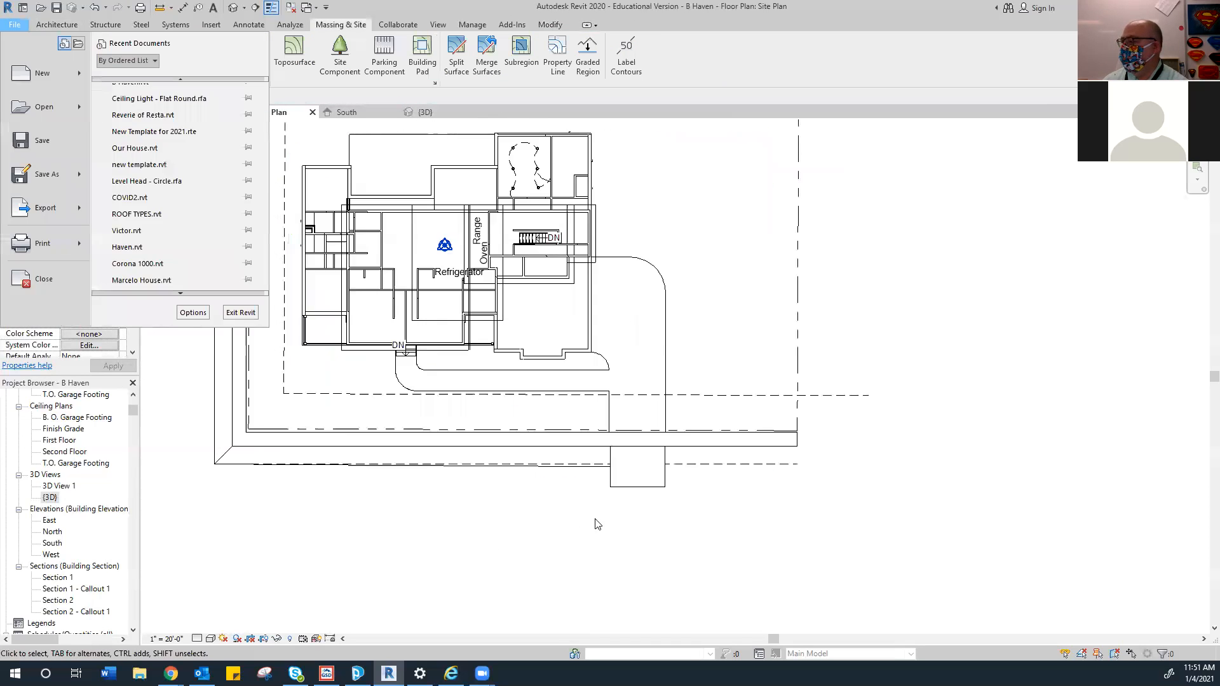
left_click(614, 414)
left_click(615, 410)
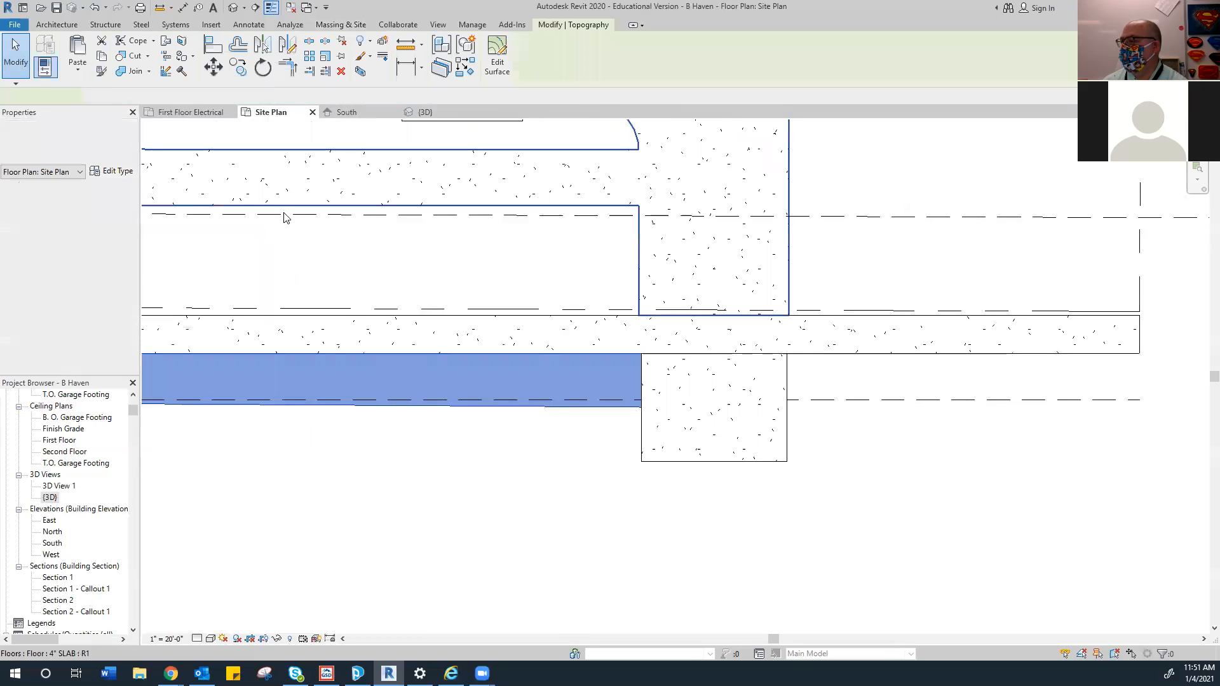
left_click(497, 56)
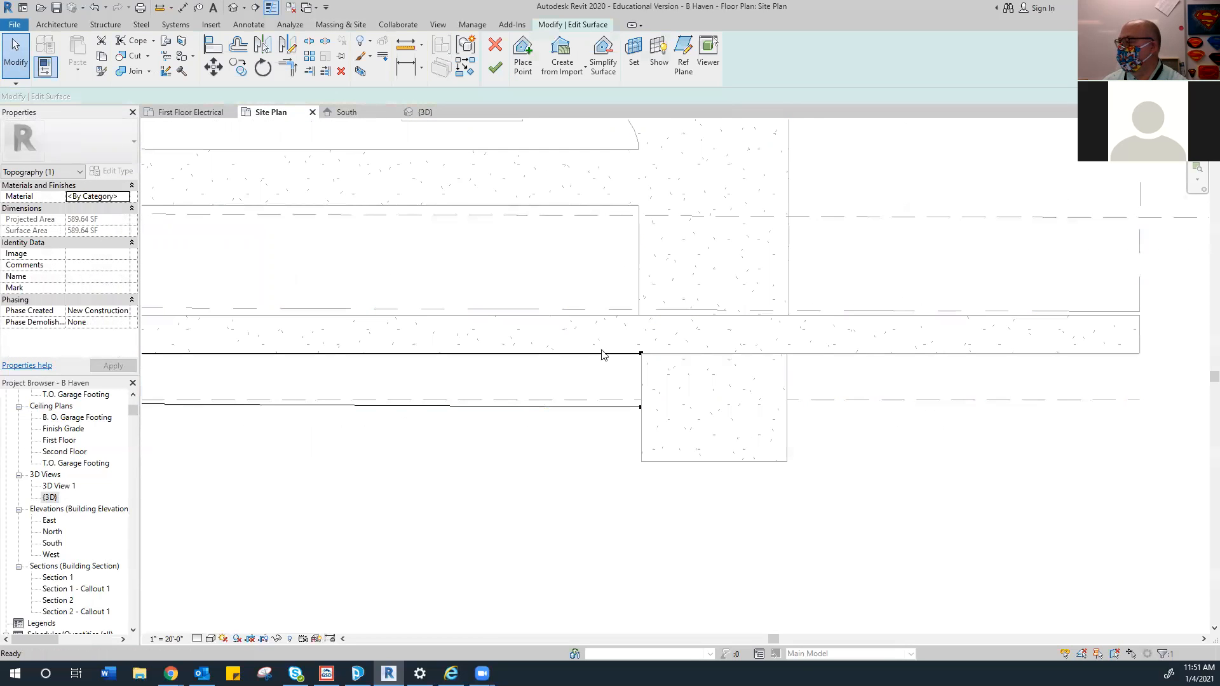
left_click(640, 407)
scroll(639, 412, "up", 5)
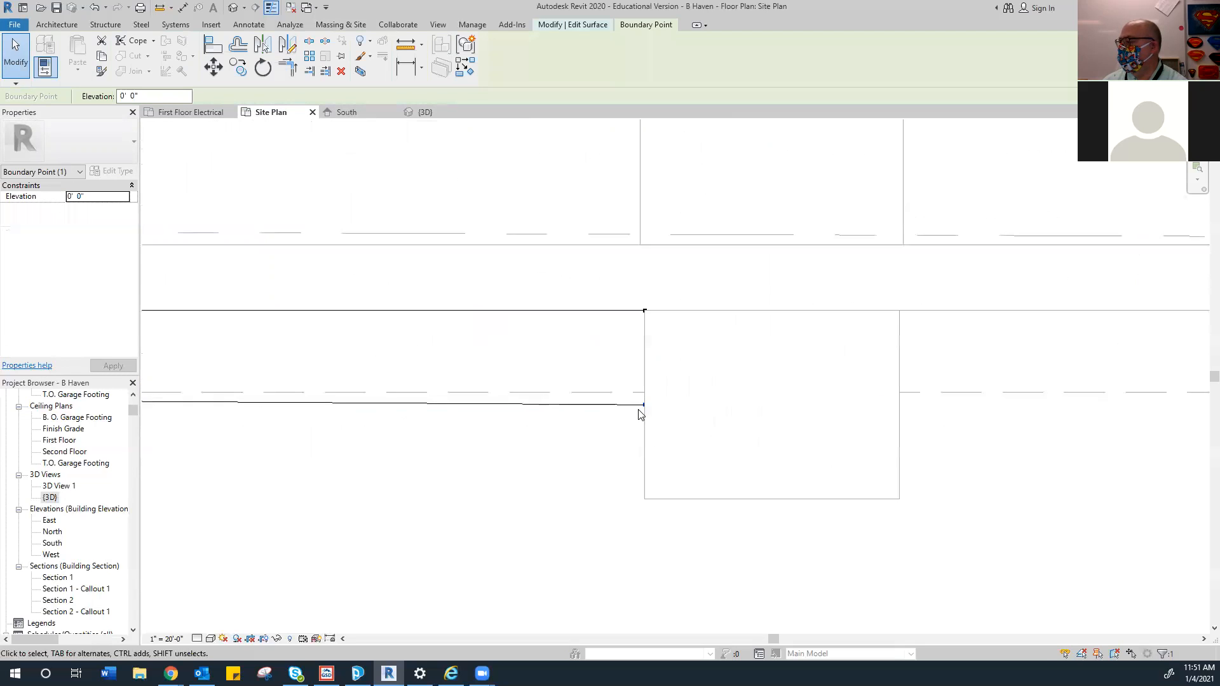
left_click_drag(644, 384, 646, 384)
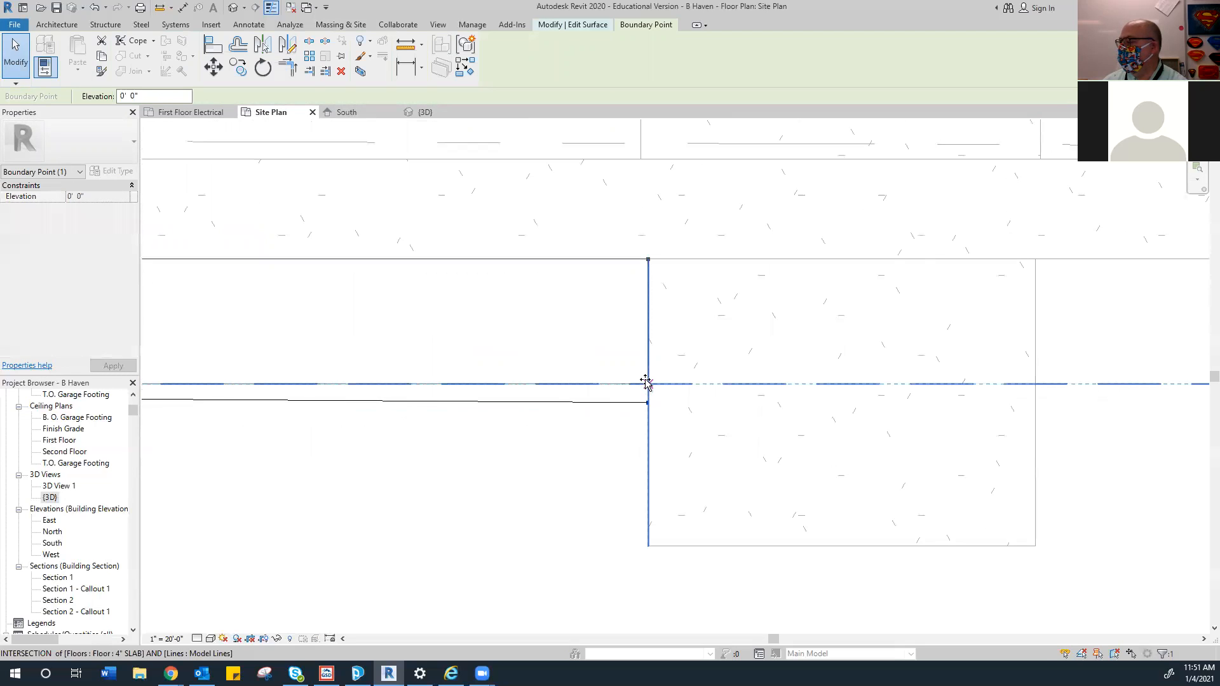
key("Escape")
scroll(645, 384, "down", 4)
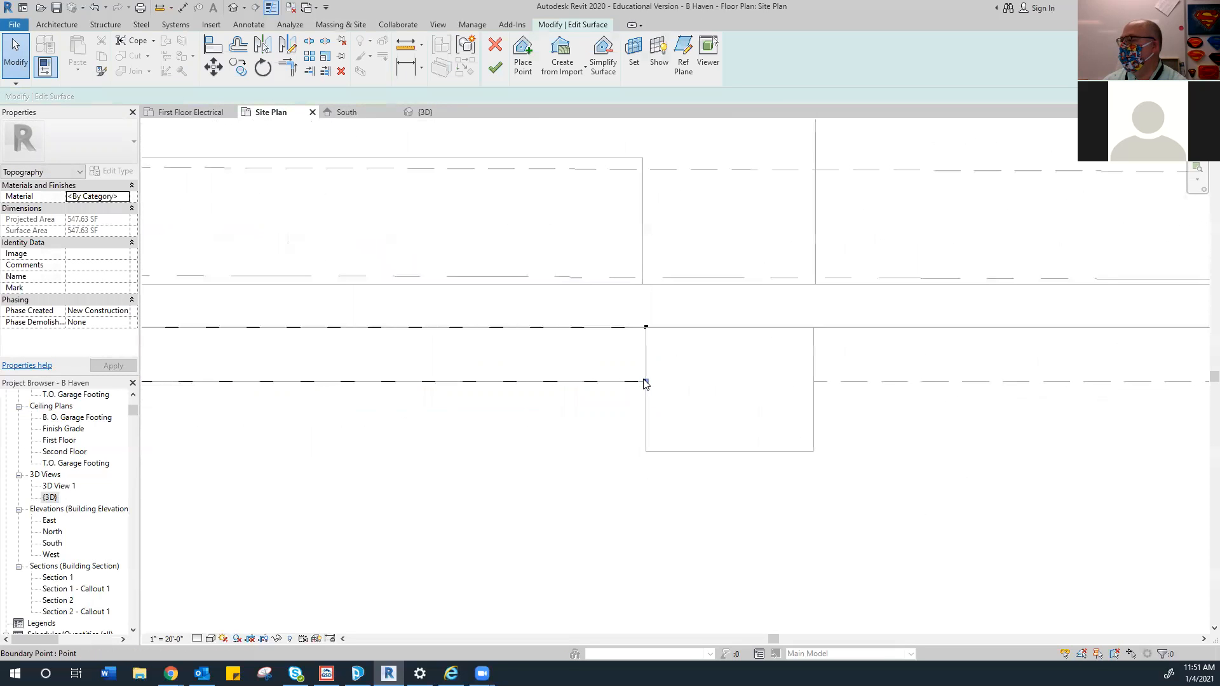
left_click(495, 67)
scroll(477, 390, "down", 5)
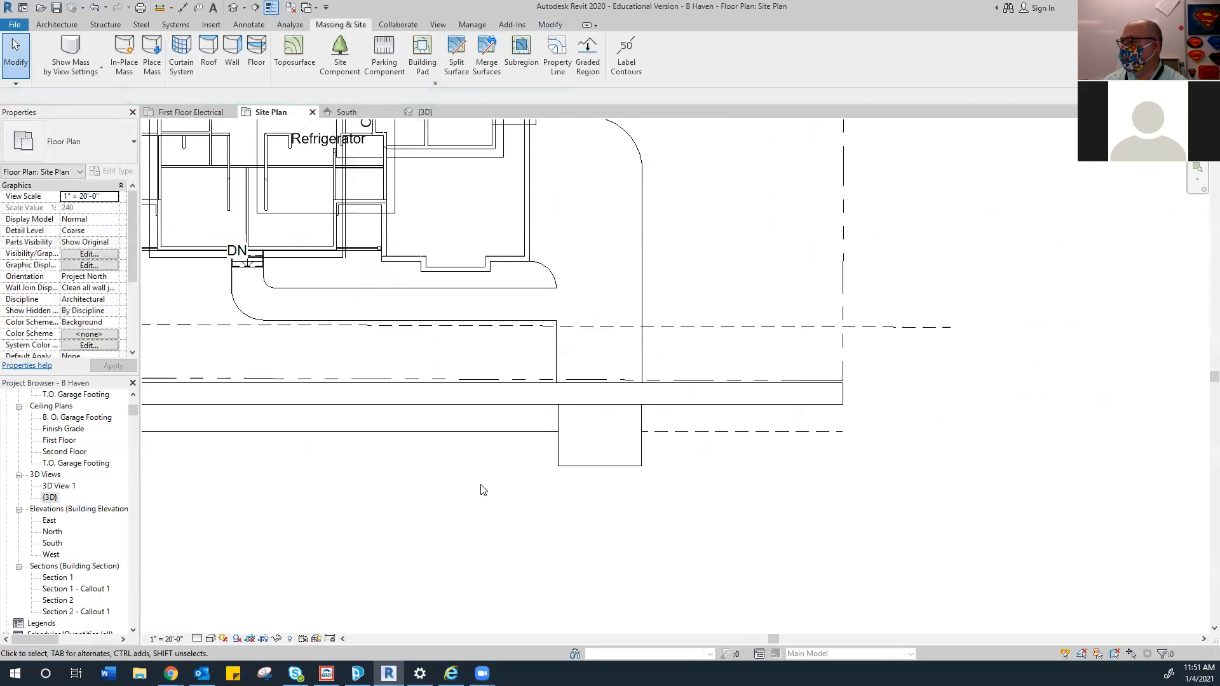
Start a toposurface beside the driveway extension with two corner points
left_click(294, 50)
left_click(516, 68)
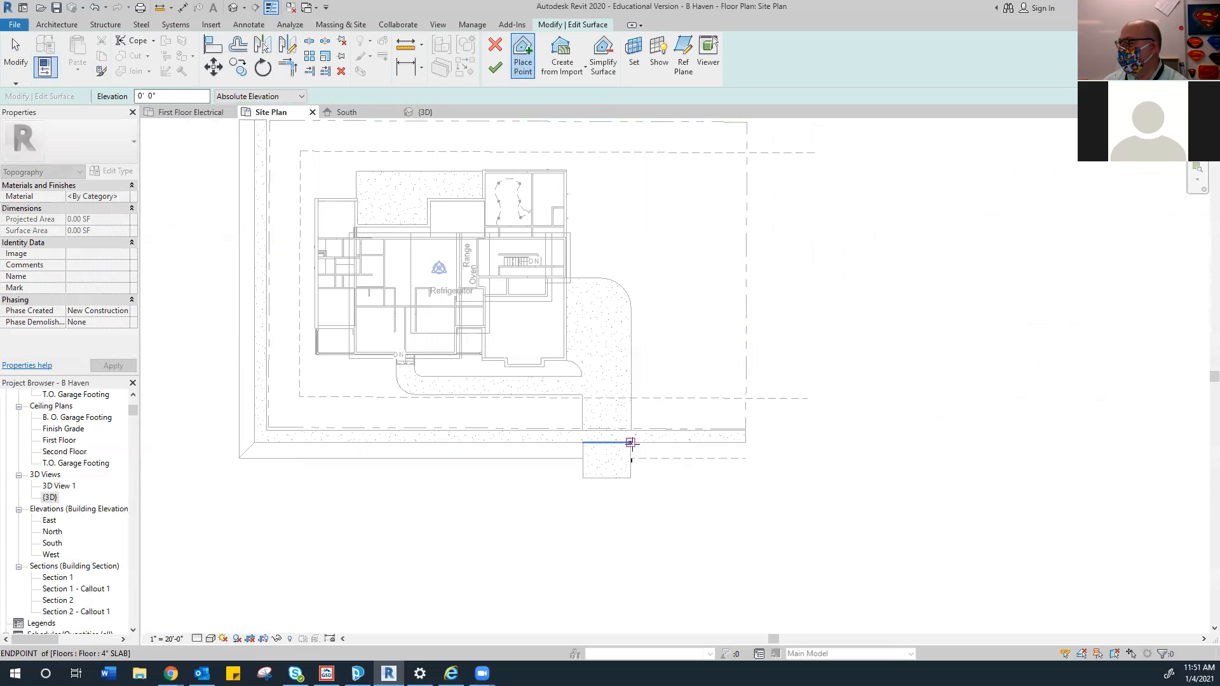
left_click(745, 443)
left_click(745, 458)
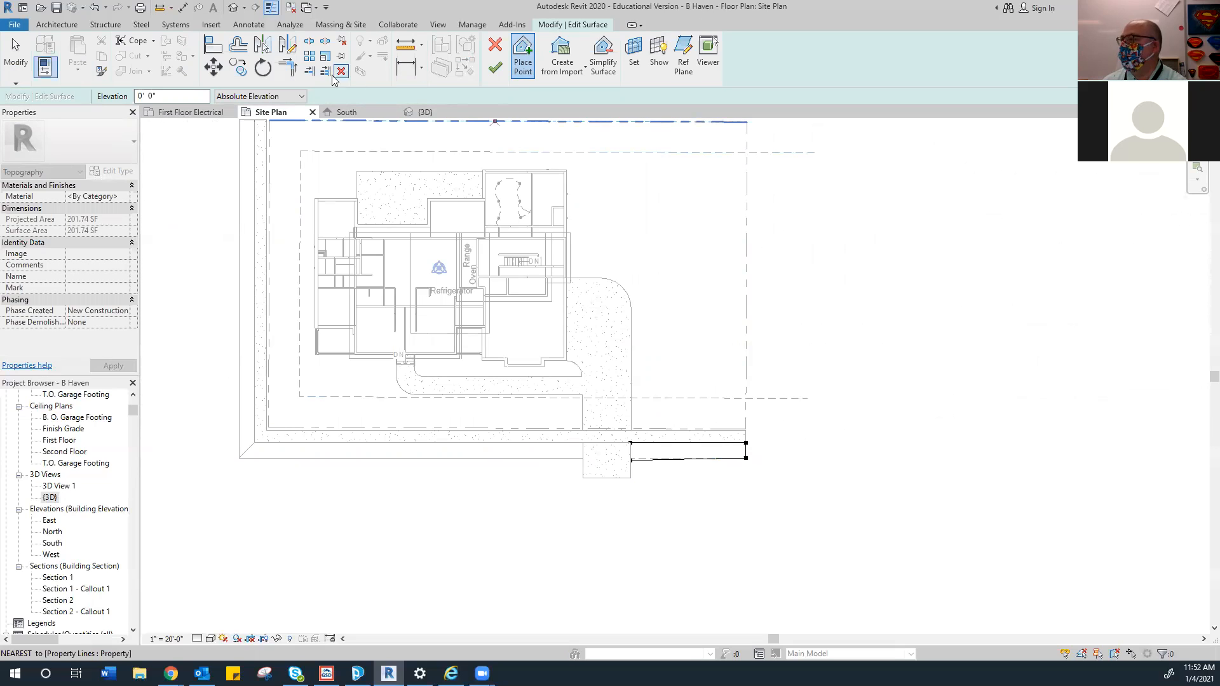
scroll(526, 270, "up", 1)
left_click(16, 56)
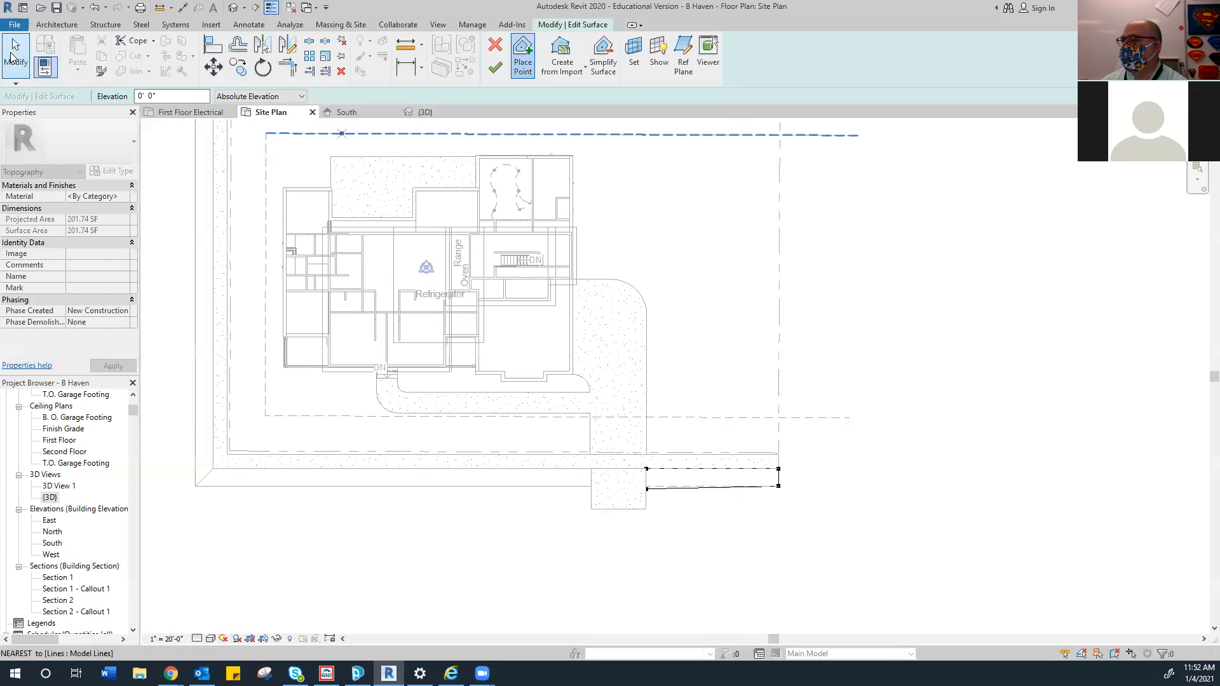
Drag the strip's corner point up to the intersection and finish the 187.66 SF surface
scroll(671, 526, "up", 5)
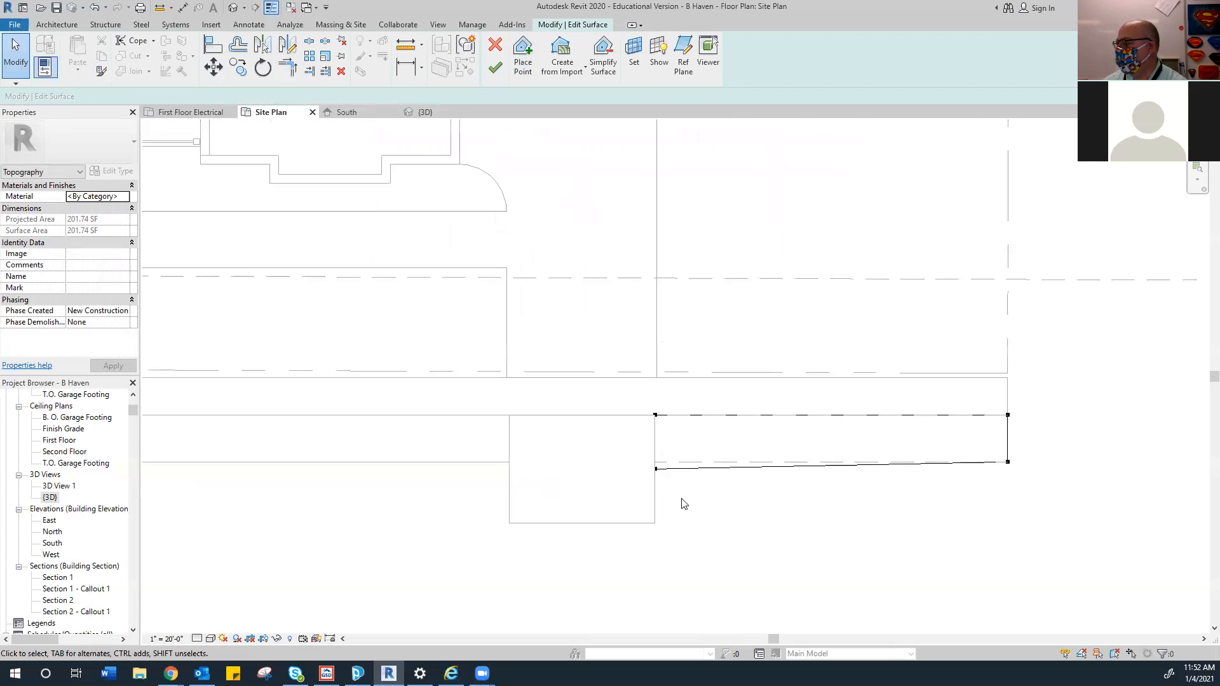
left_click_drag(607, 430, 608, 407)
scroll(661, 440, "down", 4)
scroll(441, 480, "down", 3)
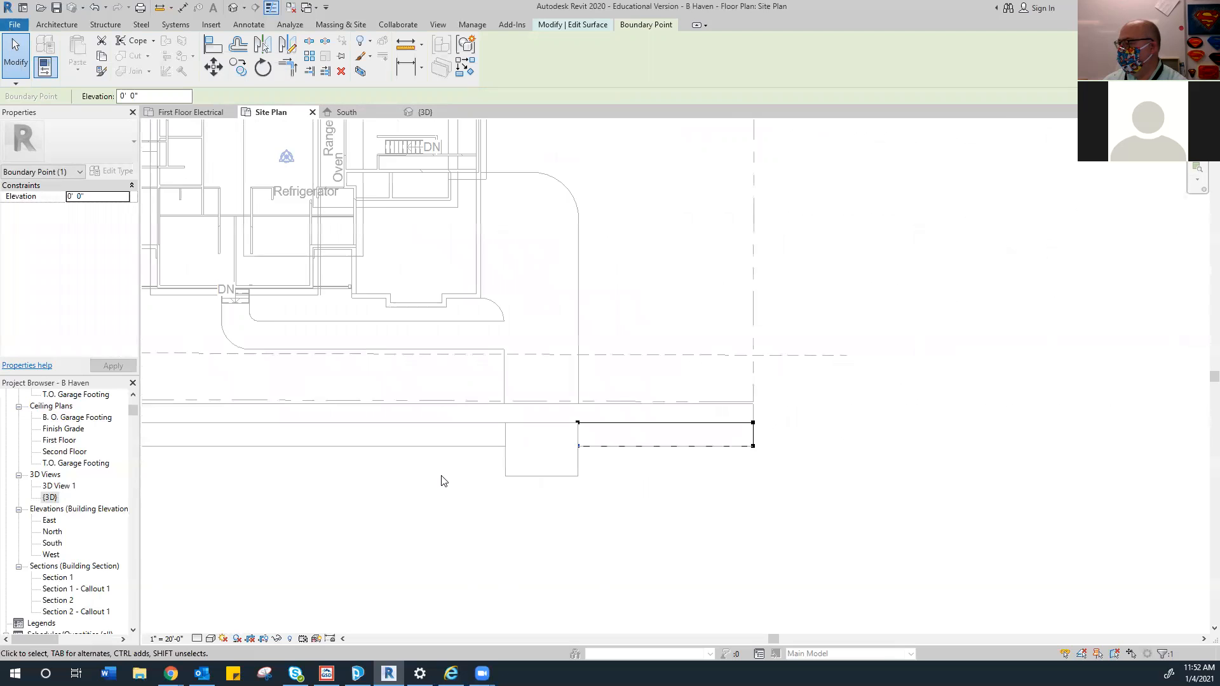
scroll(407, 488, "down", 1)
middle_click_drag(491, 479, 595, 461)
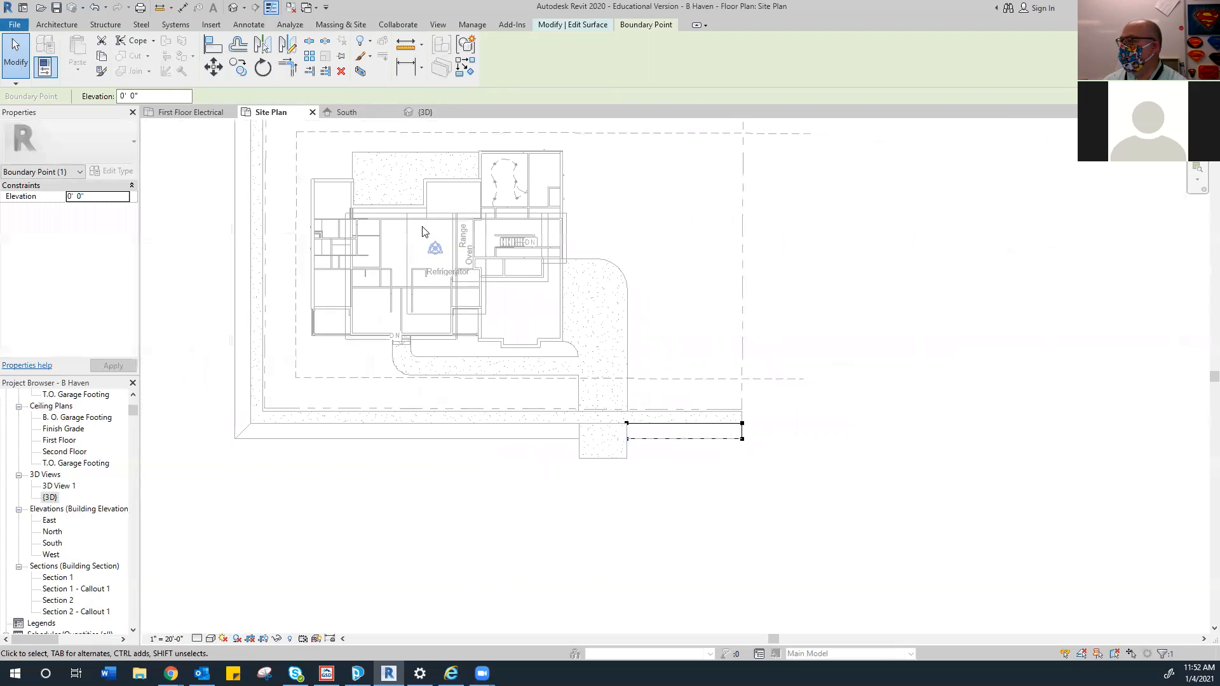
left_click(816, 306)
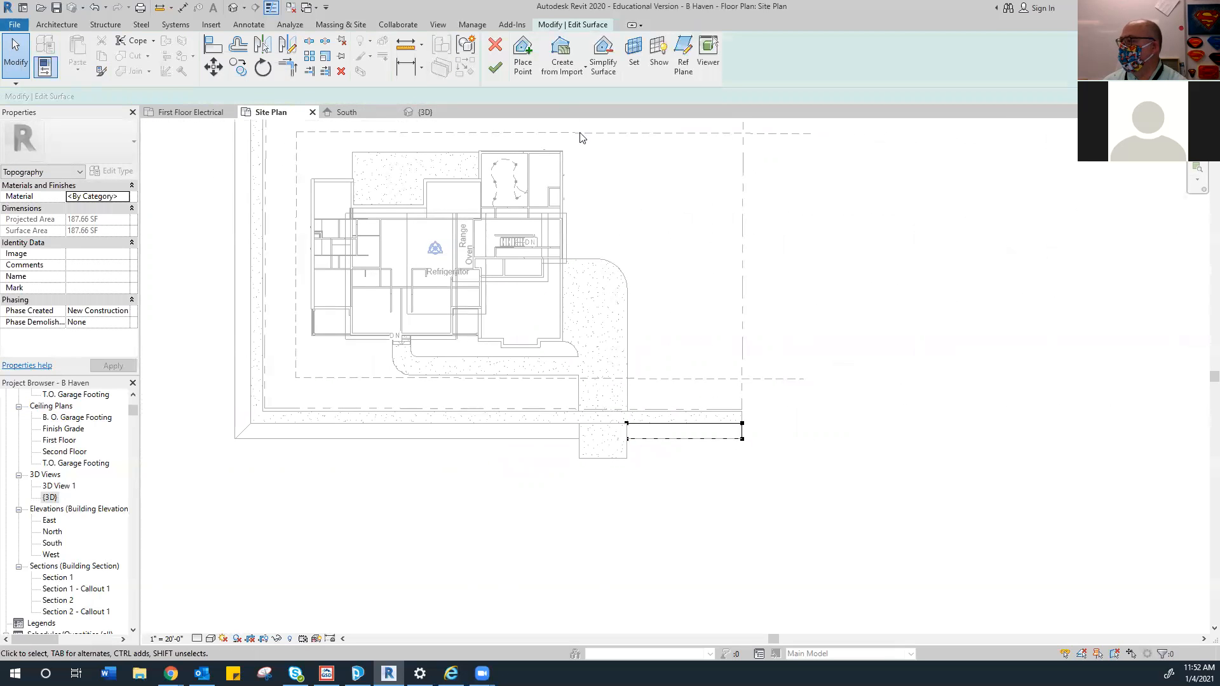
left_click(495, 67)
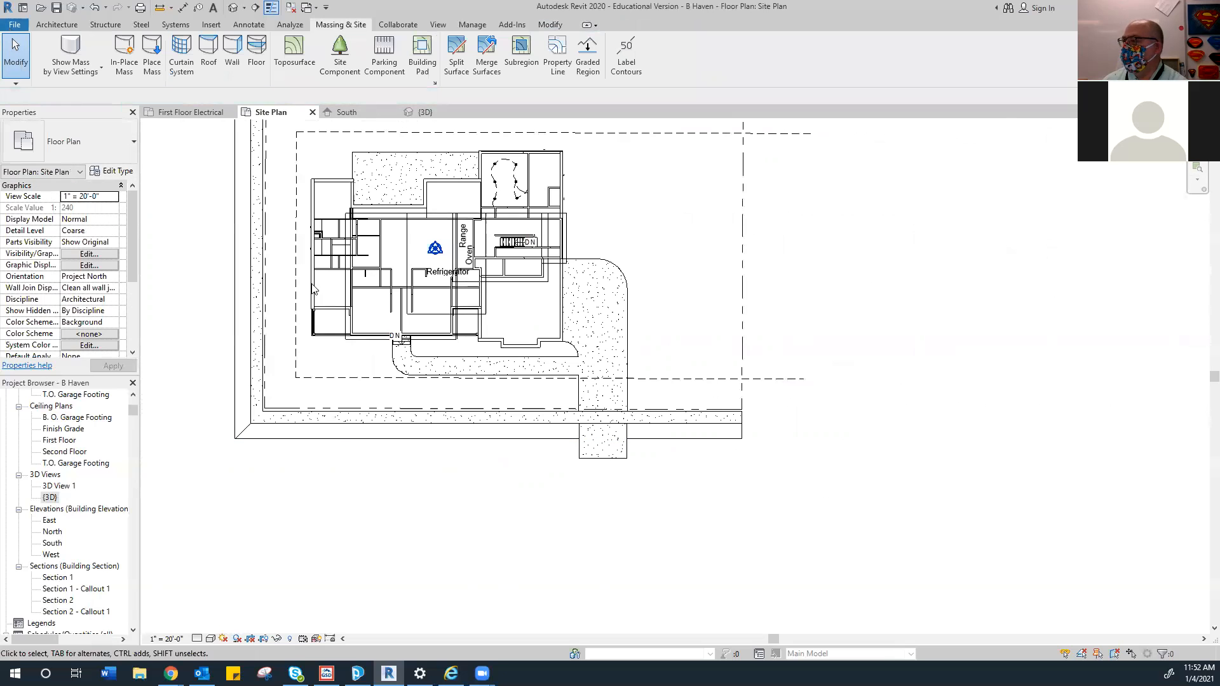
In the 3D view, inspect the lower-left site boundary lines
left_click(414, 111)
scroll(373, 457, "down", 5)
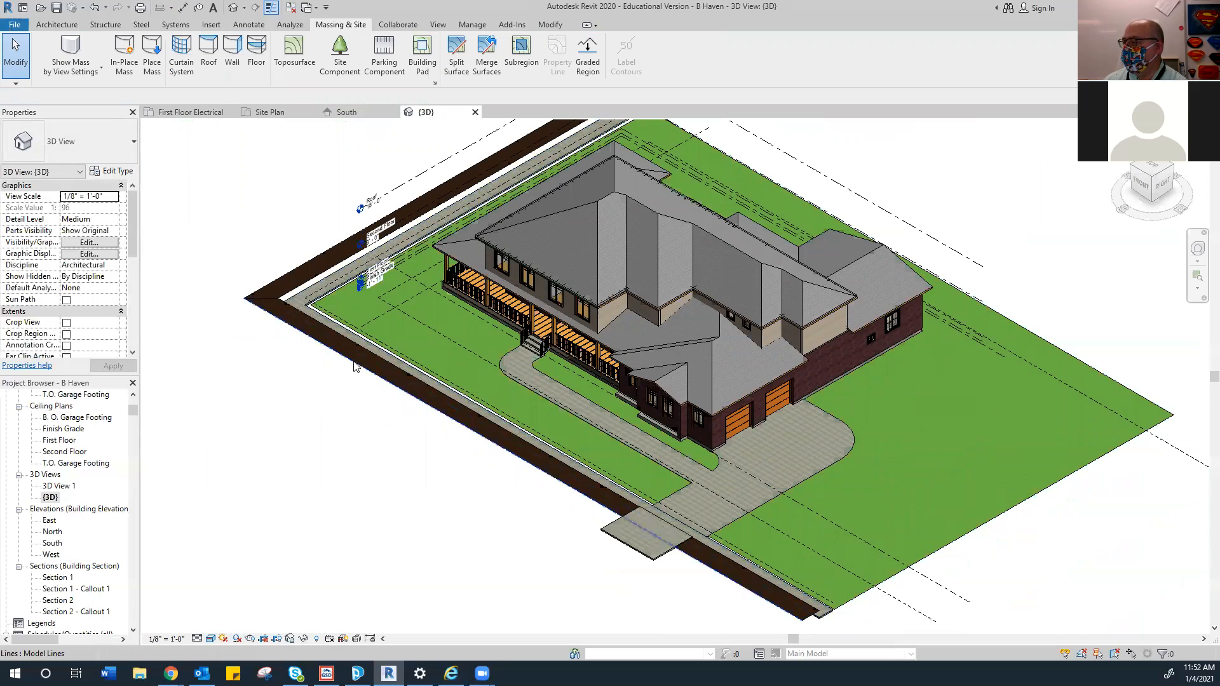
left_click(659, 565)
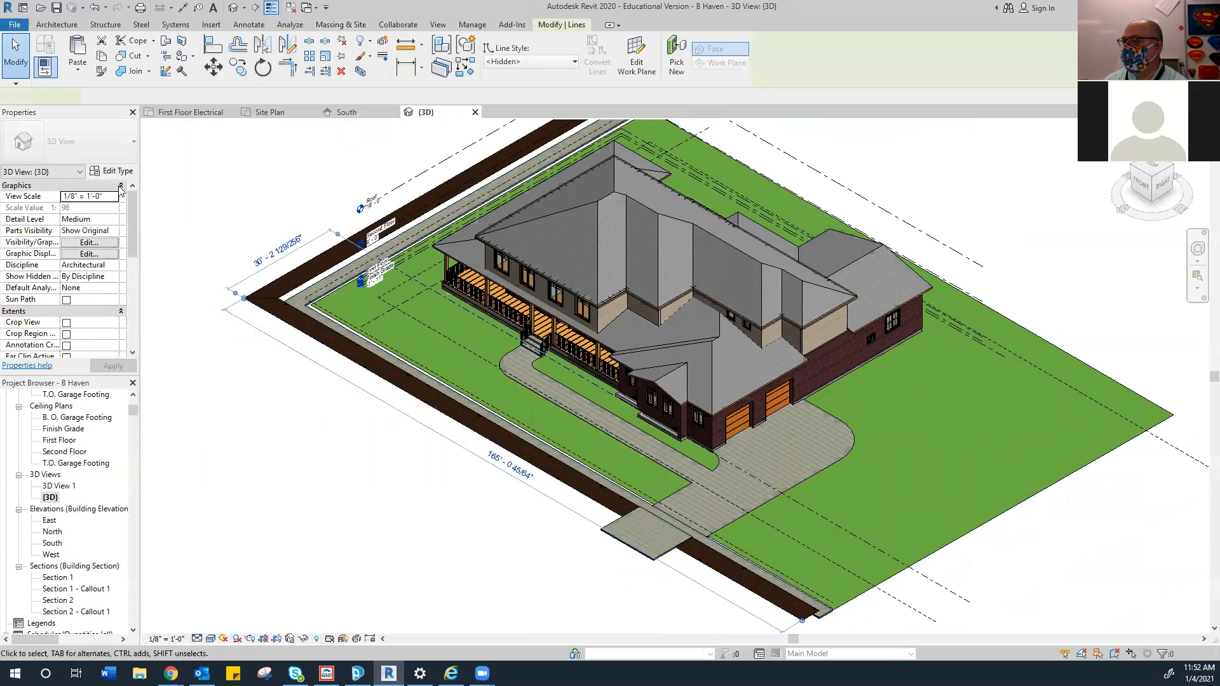
left_click(518, 543)
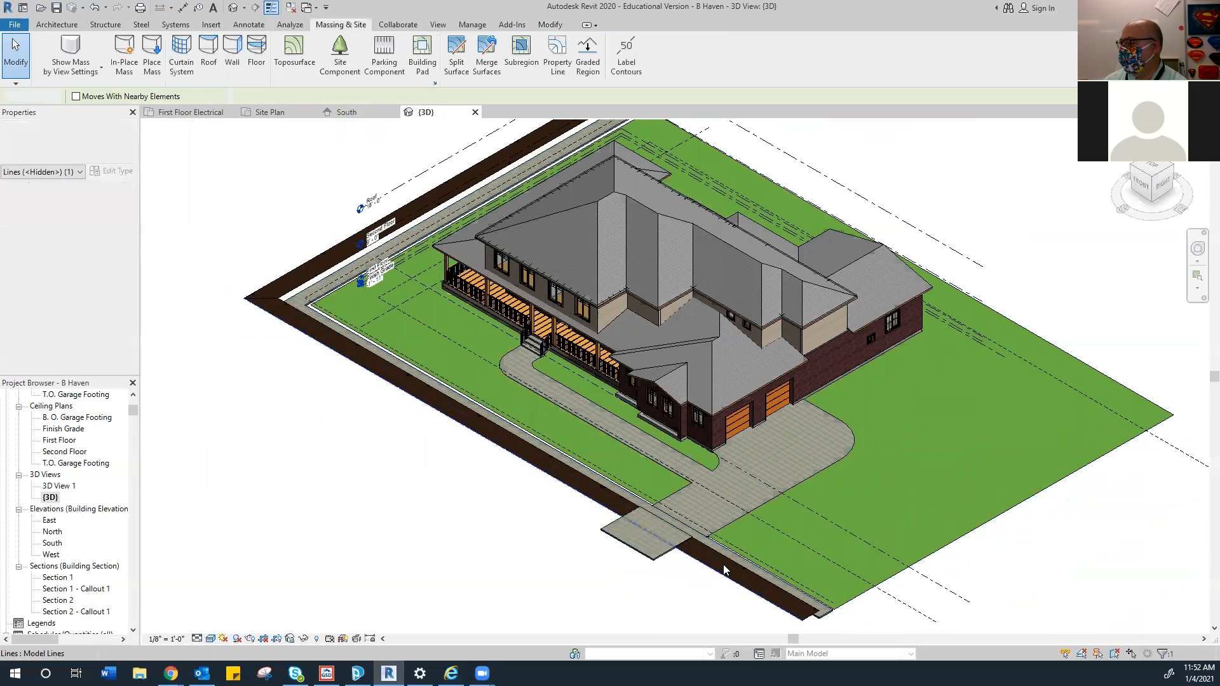
left_click(727, 580)
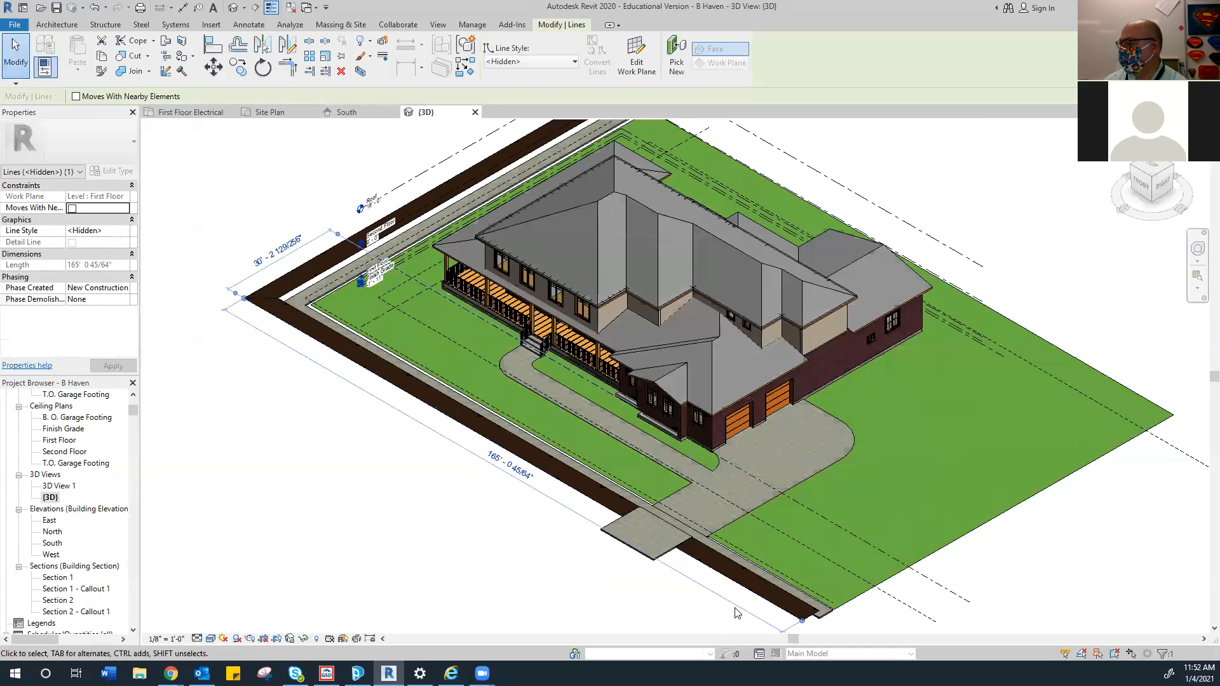
left_click(10, 63)
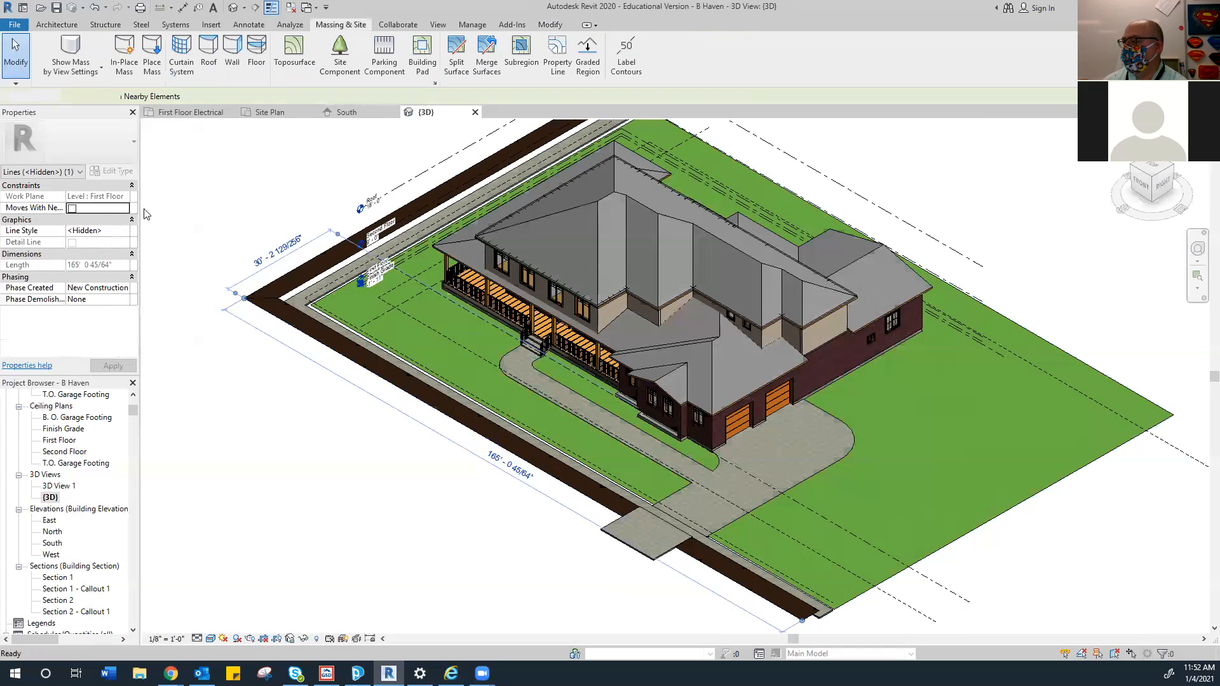
Inspect the site boundary and the brown border's inner and outer lines
left_click(278, 318)
scroll(281, 324, "up", 5)
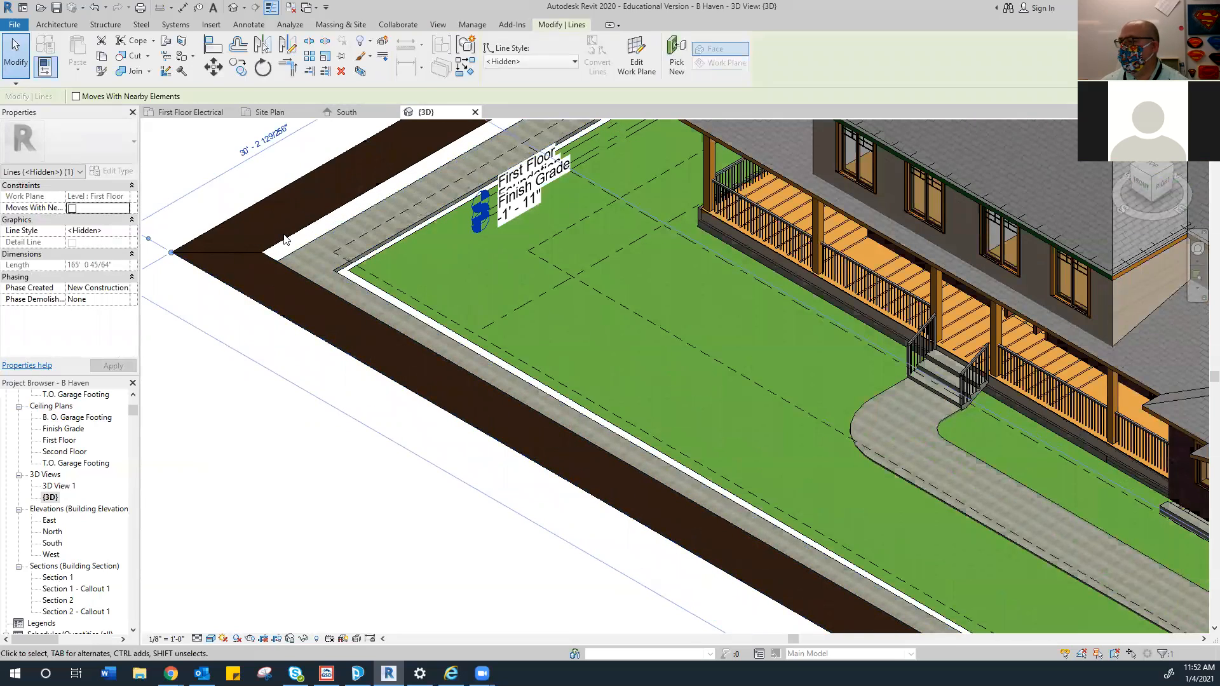
key("Escape")
left_click(285, 238)
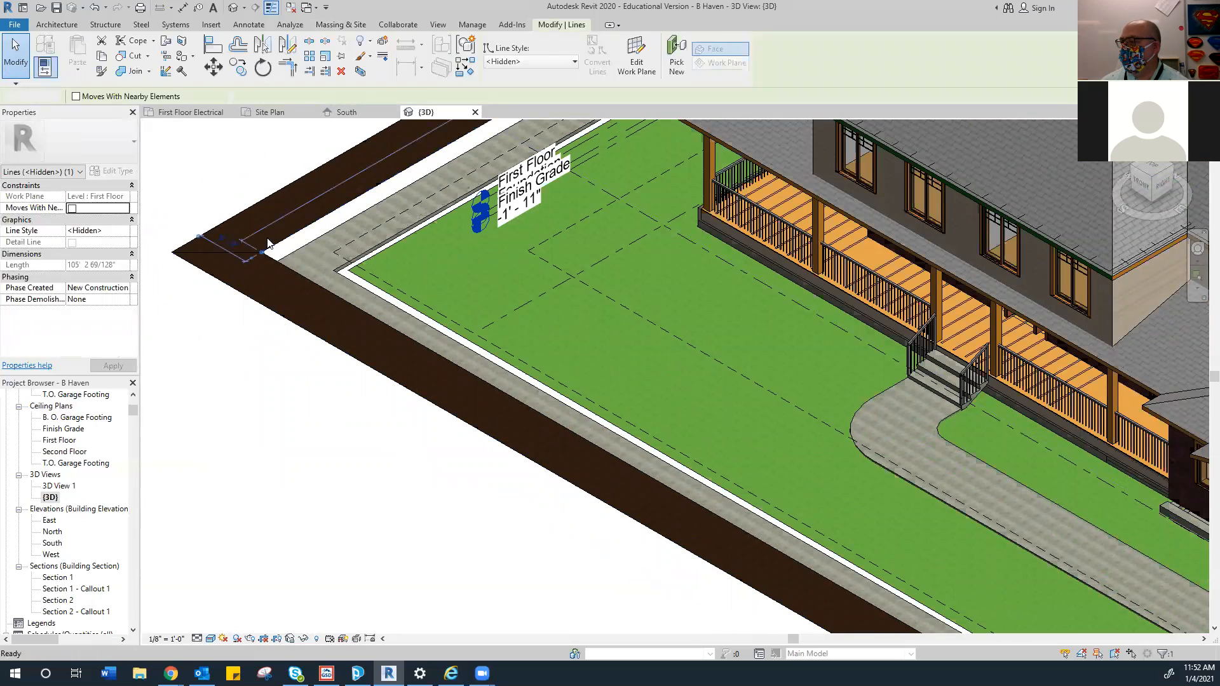
key("Escape")
left_click_drag(226, 198, 179, 278)
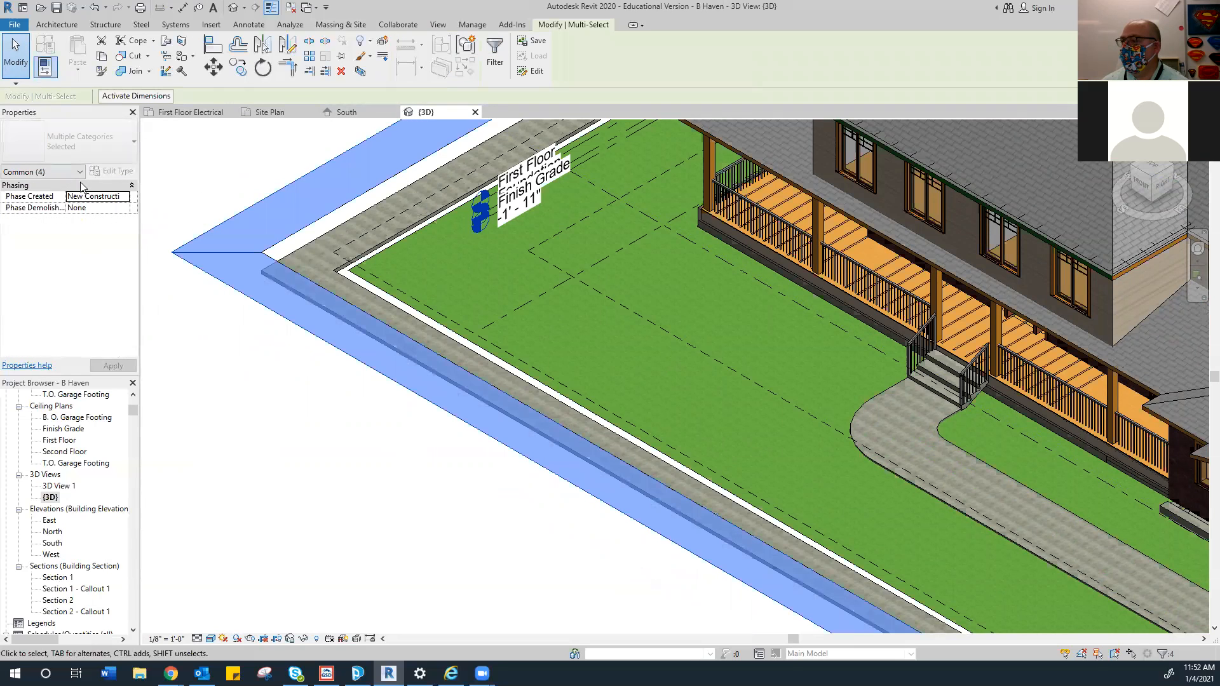
key("Escape")
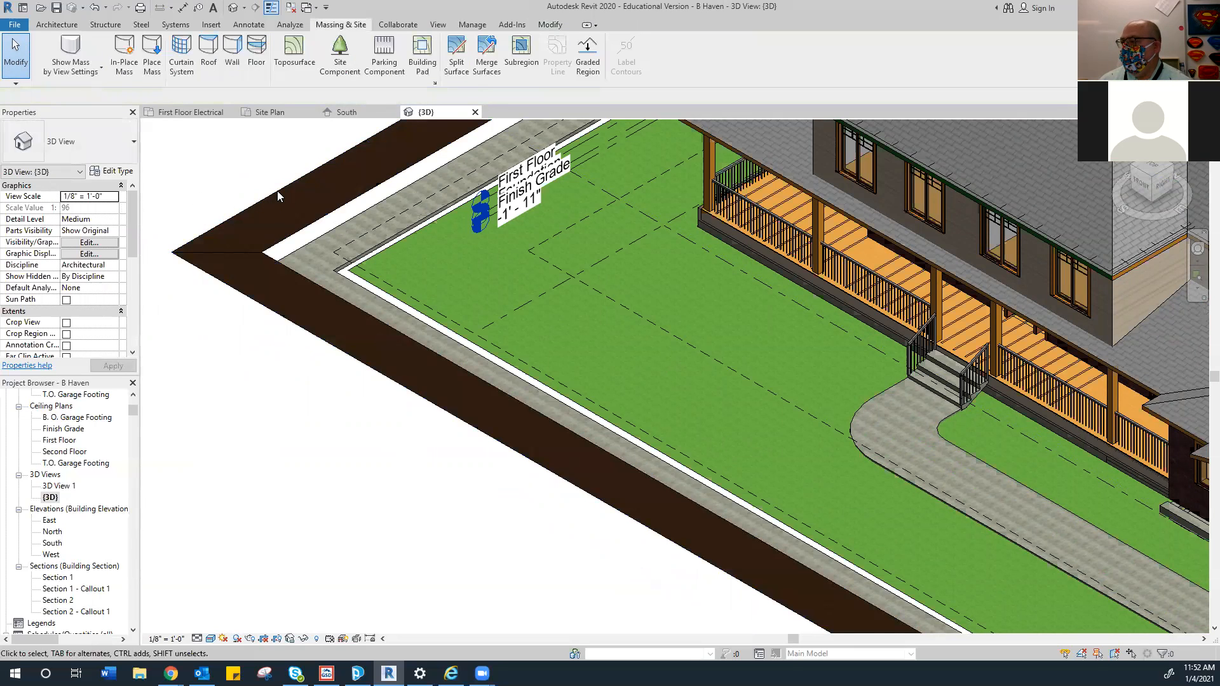
left_click(277, 192)
key("Escape")
left_click(300, 228)
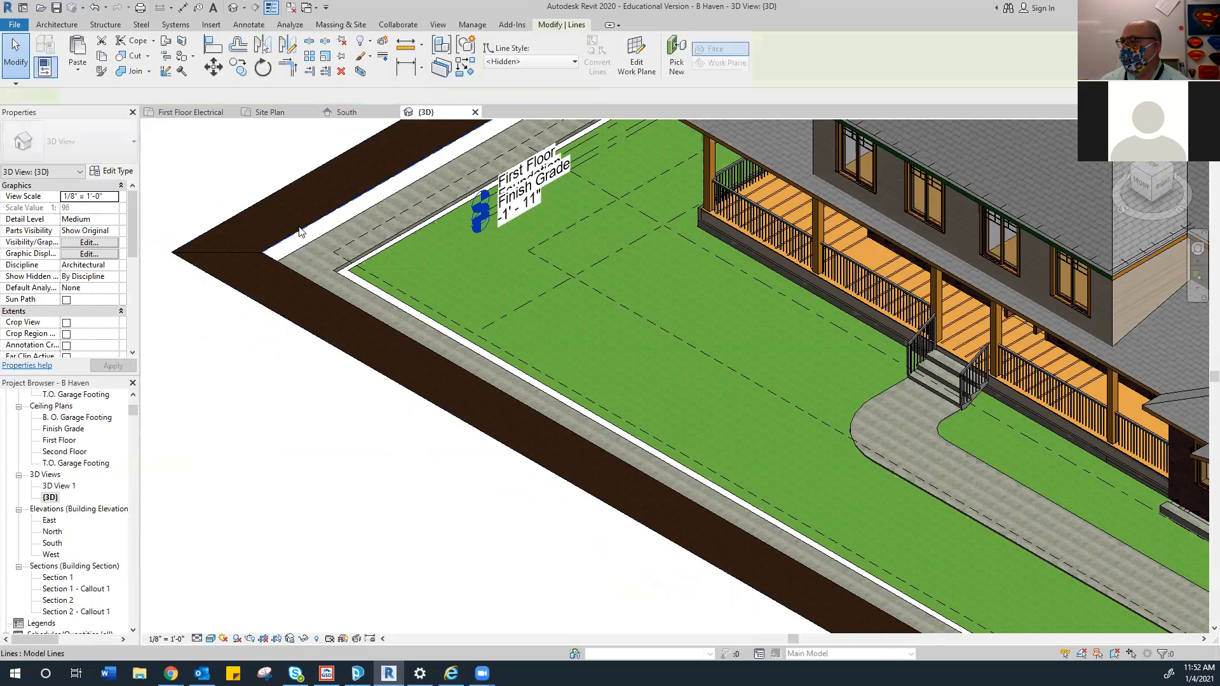
key("Escape")
Look over the South elevation view
left_click(347, 112)
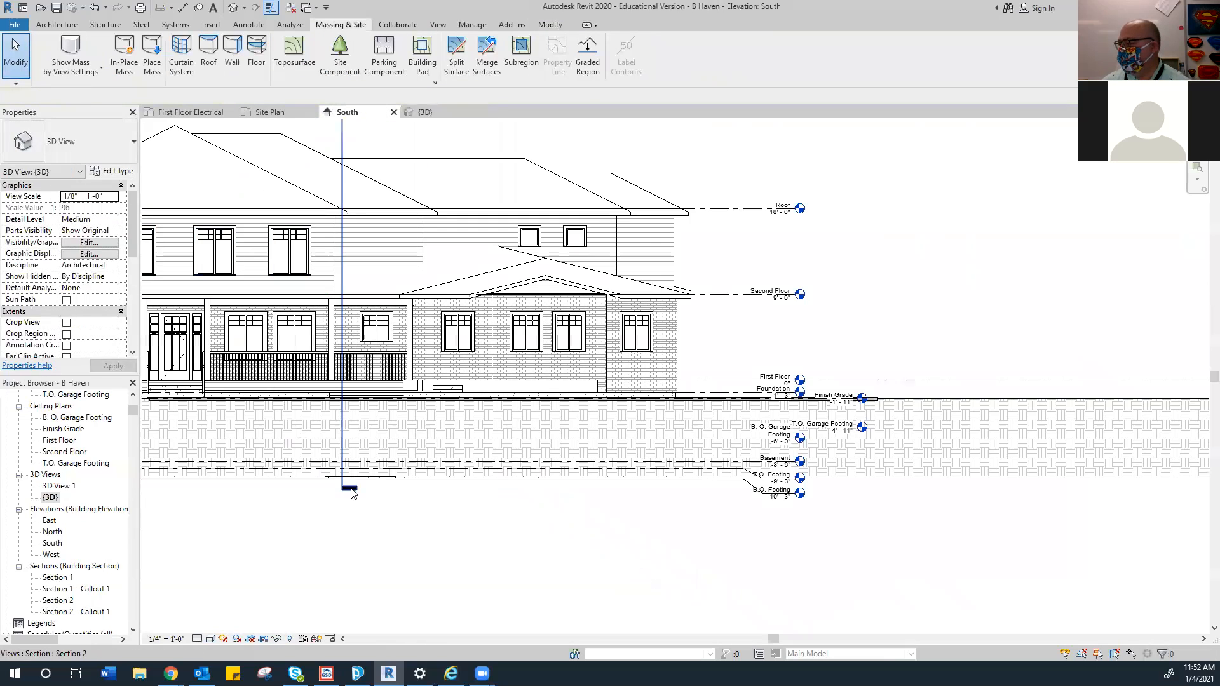
scroll(677, 442, "up", 3)
scroll(637, 430, "up", 3)
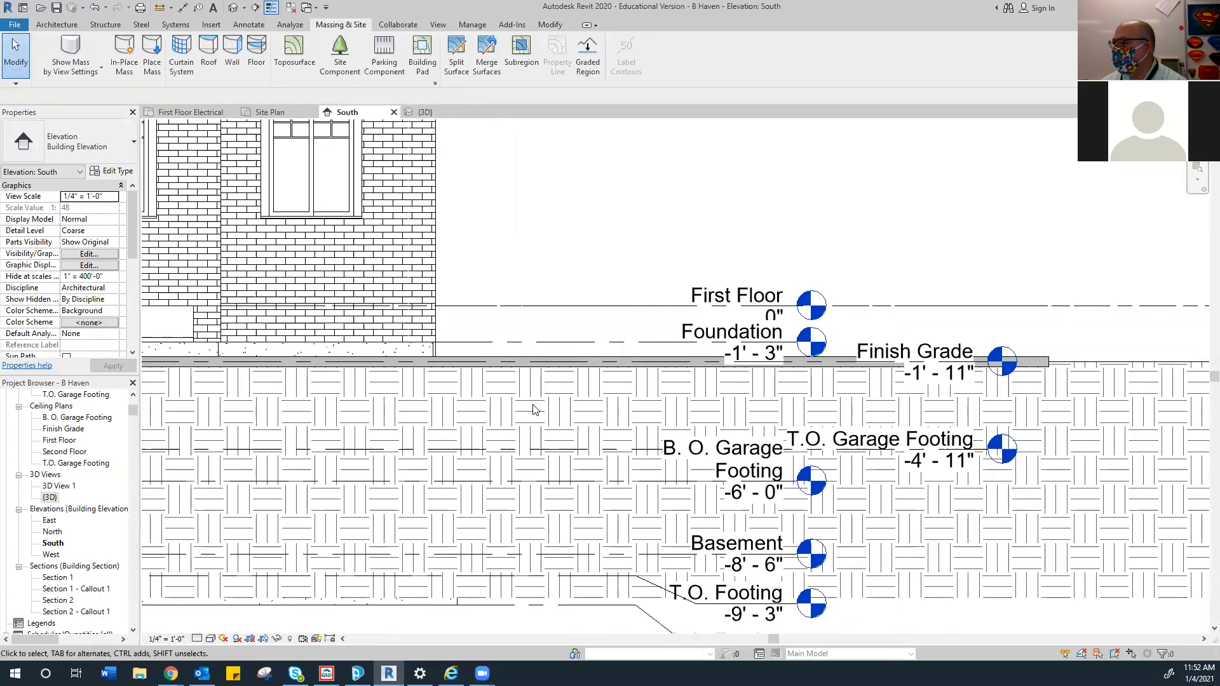
scroll(533, 410, "down", 4)
scroll(527, 407, "up", 5)
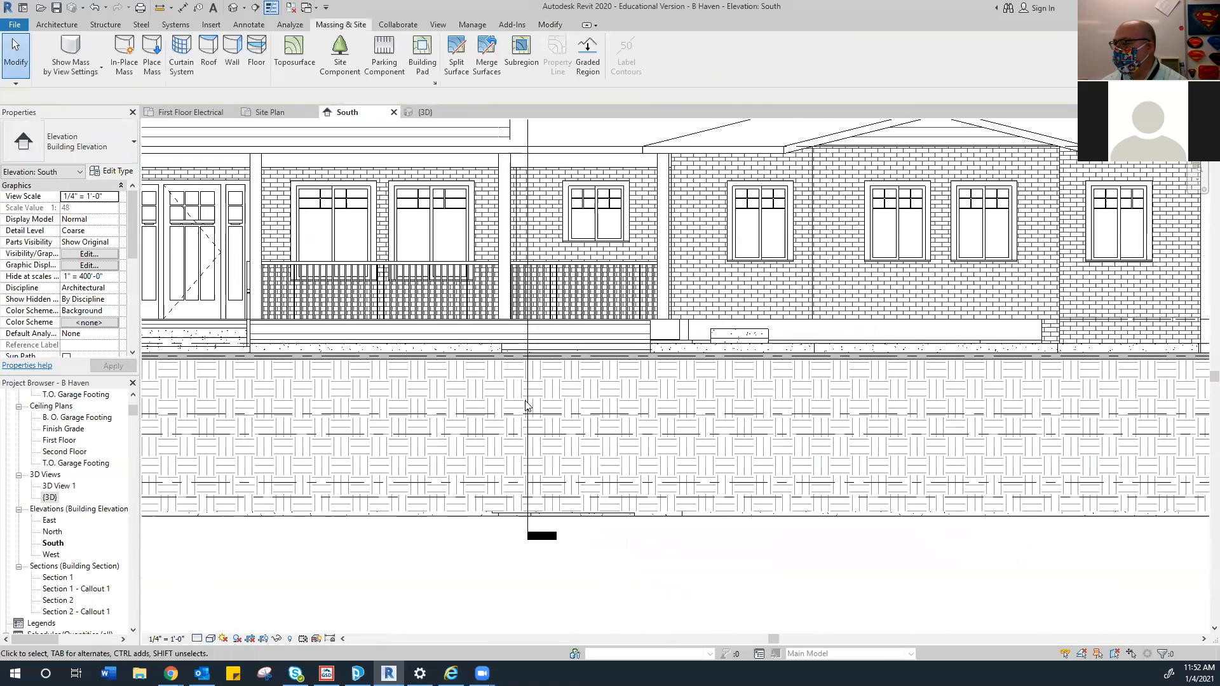
scroll(526, 407, "down", 3)
scroll(428, 429, "up", 1)
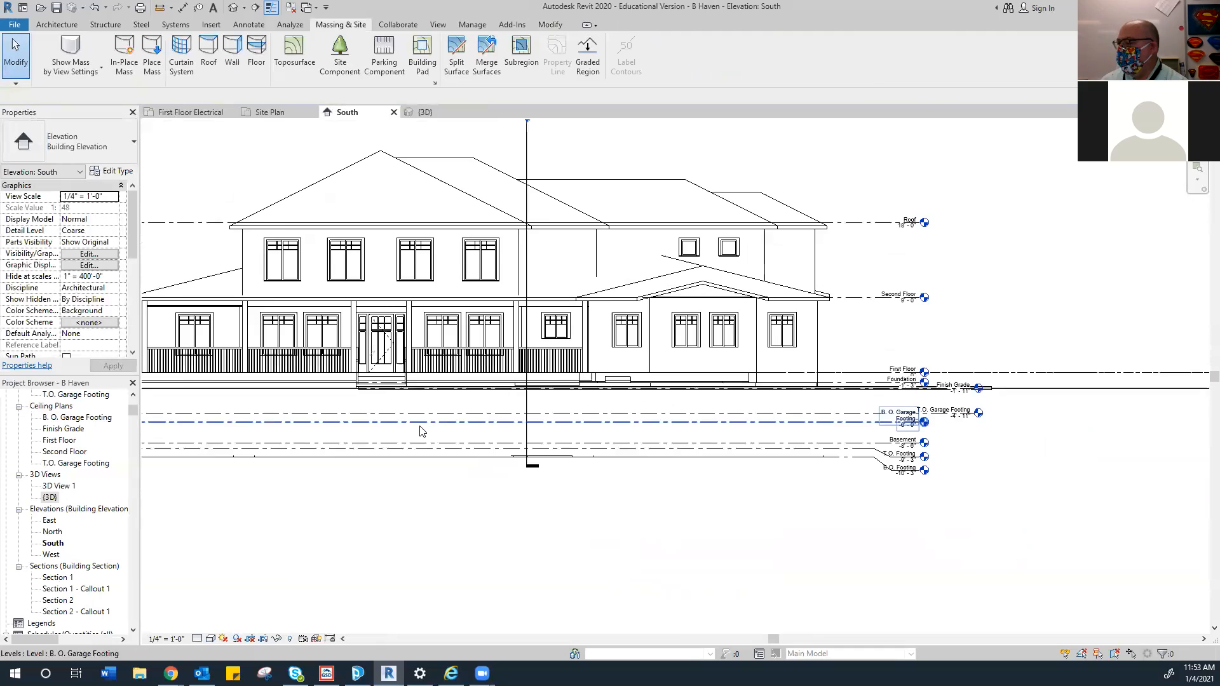
scroll(419, 431, "down", 1)
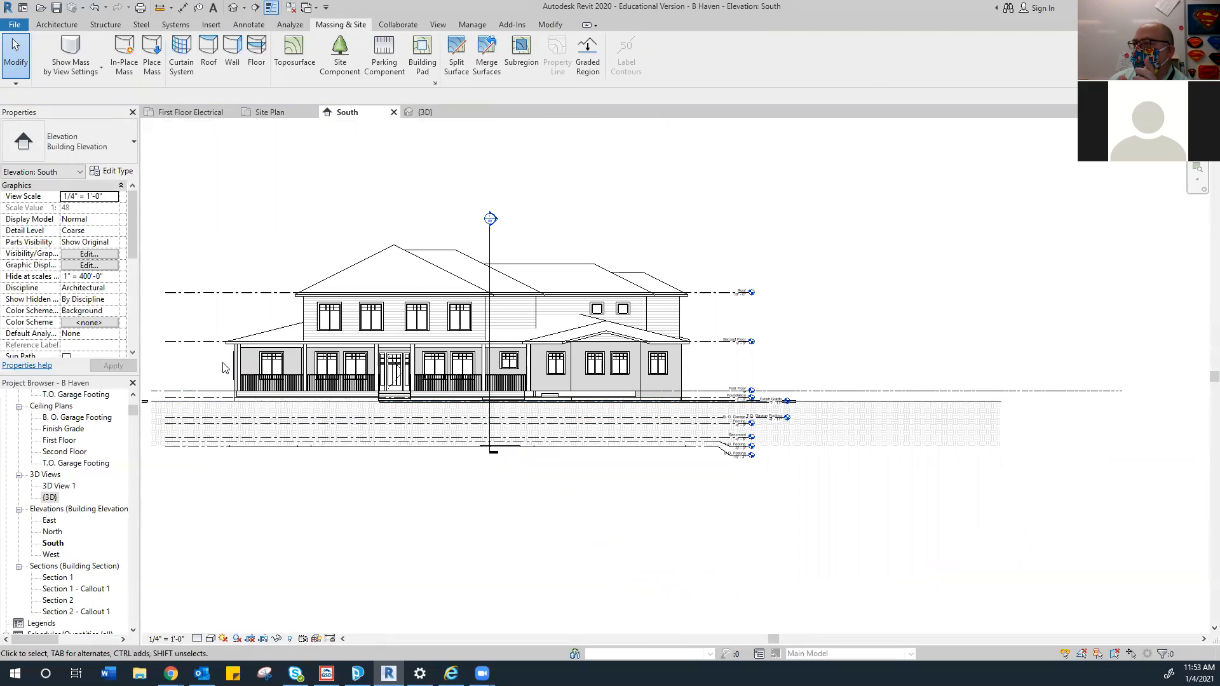
Return to the Site Plan and open the First Floor plan from the Project Browser
left_click(254, 112)
scroll(411, 355, "down", 2)
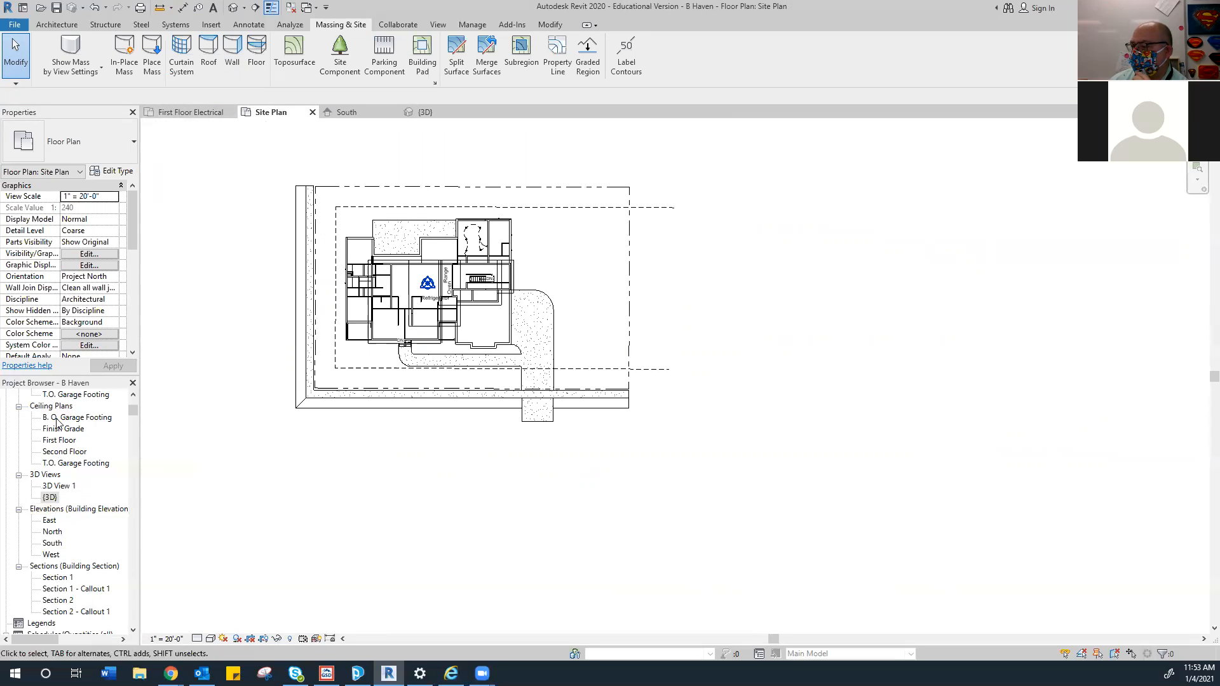
scroll(56, 421, "up", 6)
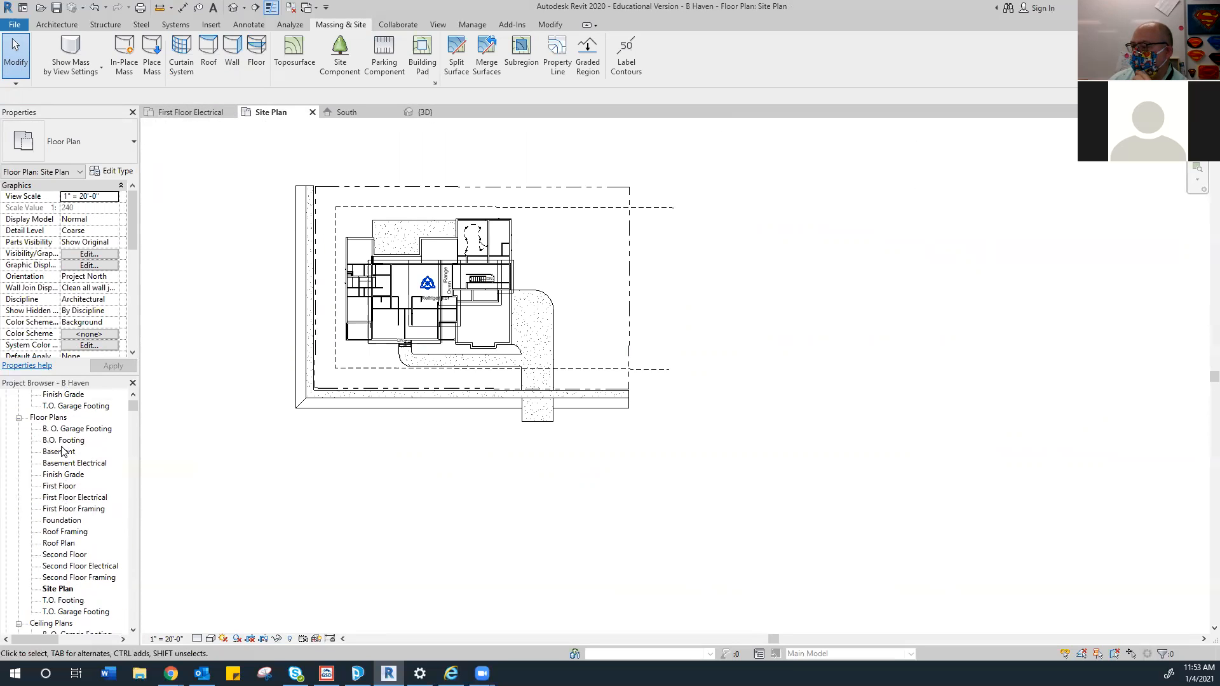
scroll(62, 451, "up", 1)
scroll(59, 453, "down", 6)
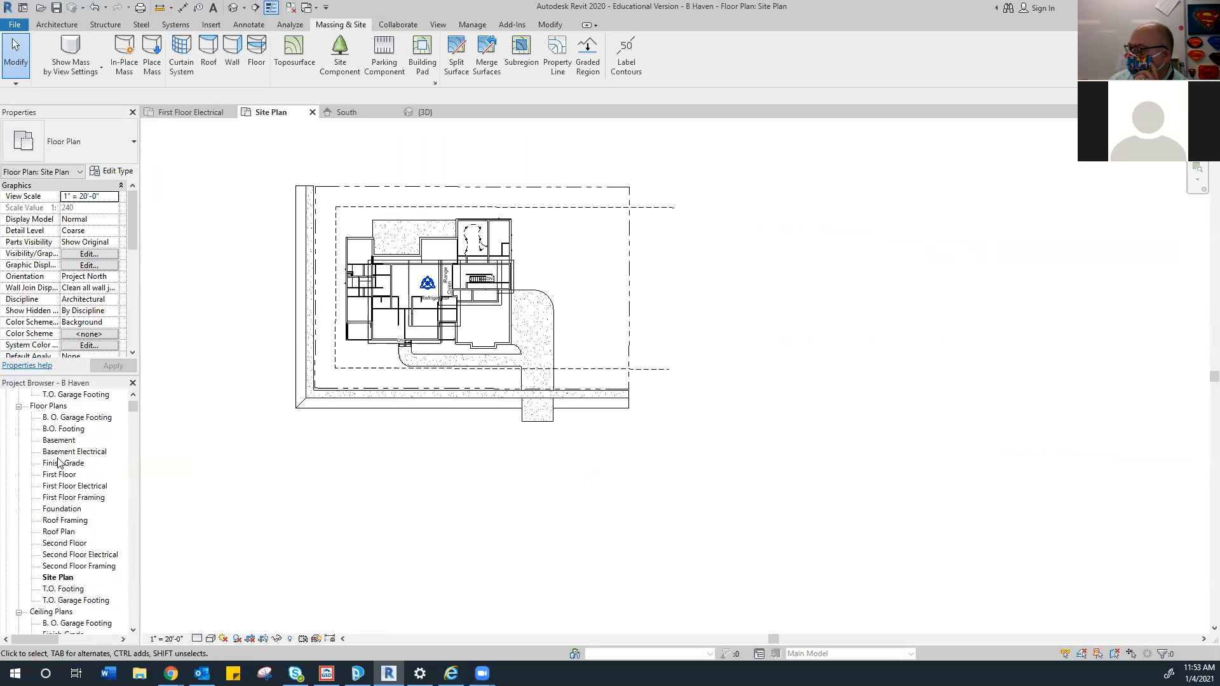
scroll(50, 527, "up", 3)
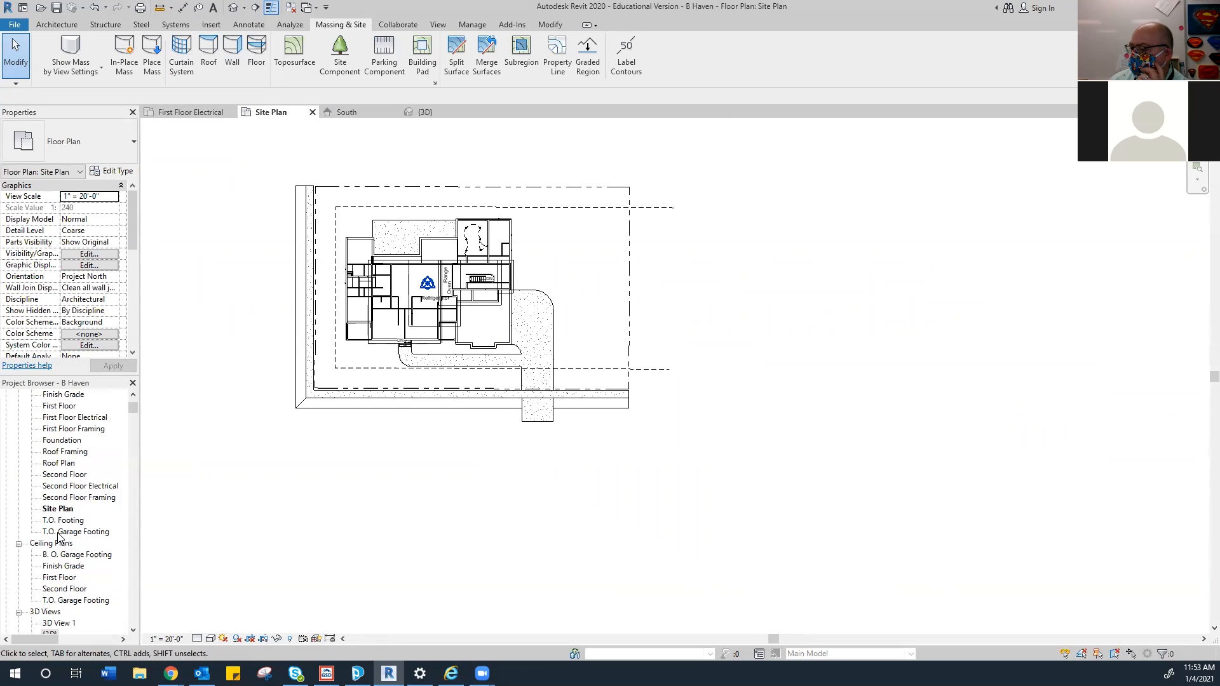
scroll(61, 522, "up", 1)
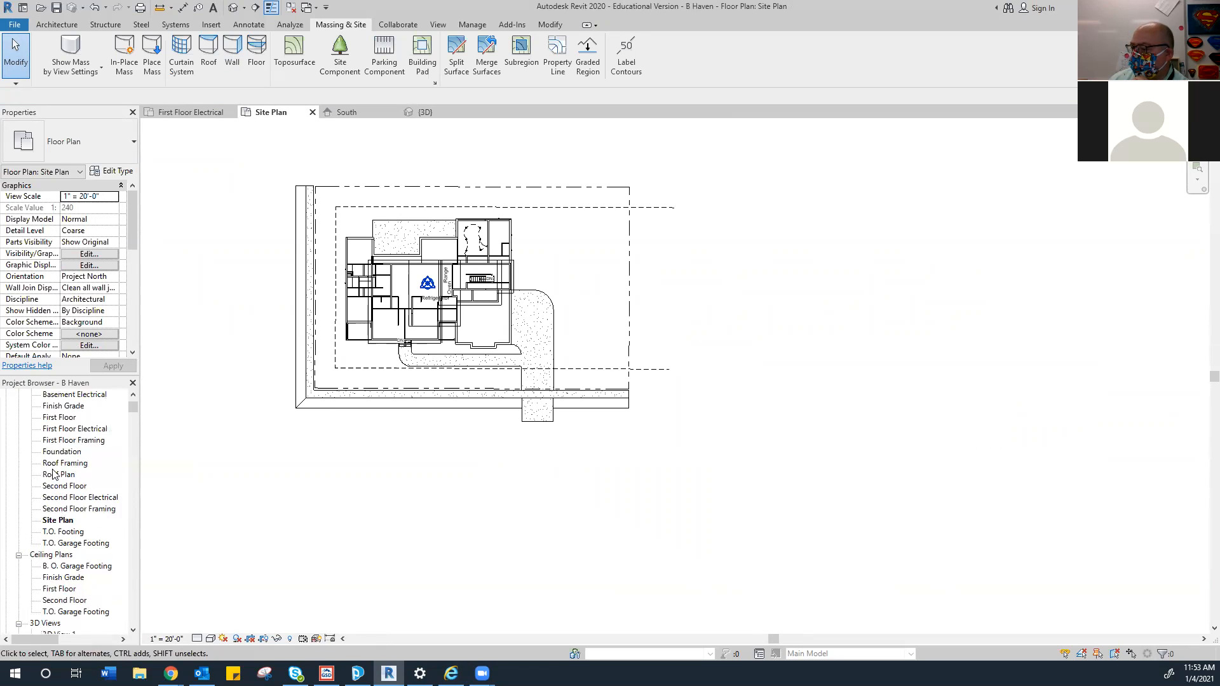
double_click(57, 417)
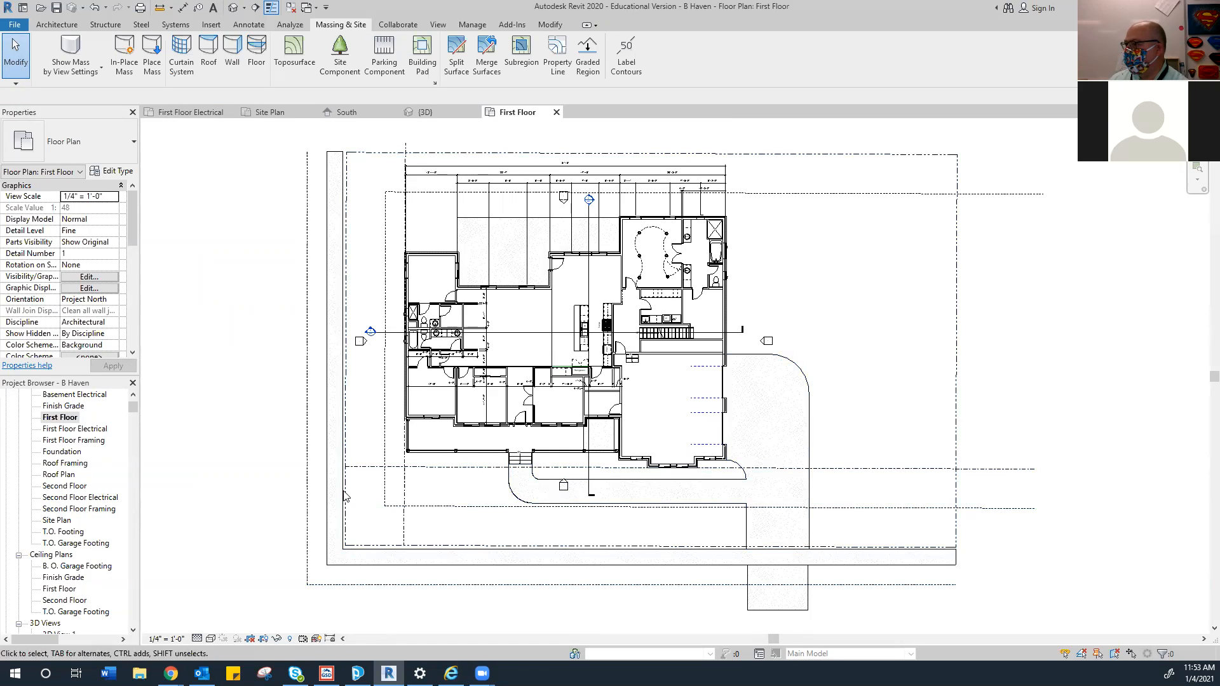
Cancel a Move that mistakenly picked the toposurface
left_click(28, 56)
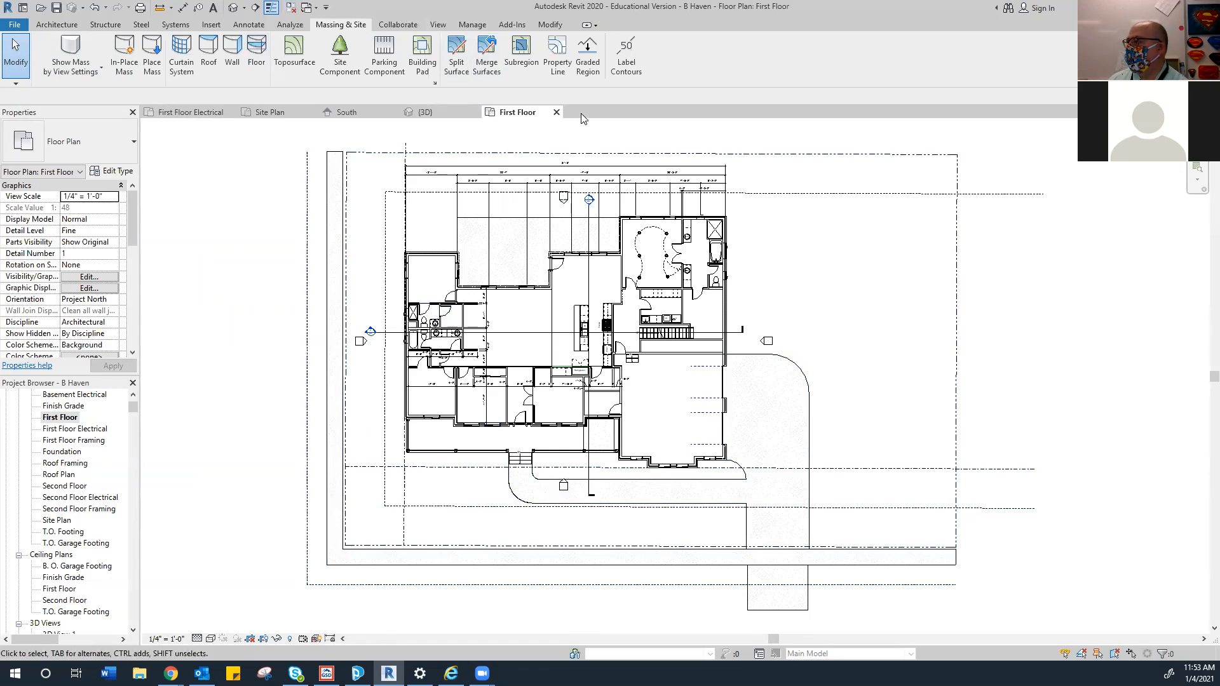
left_click(550, 25)
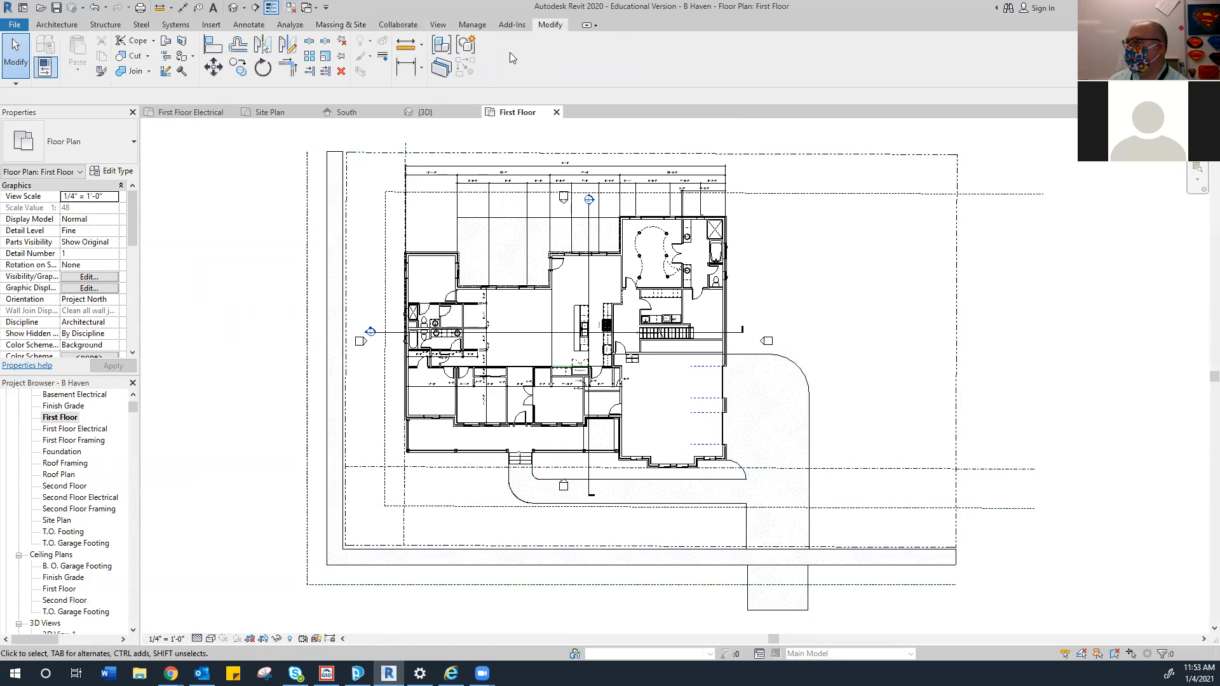
left_click(216, 68)
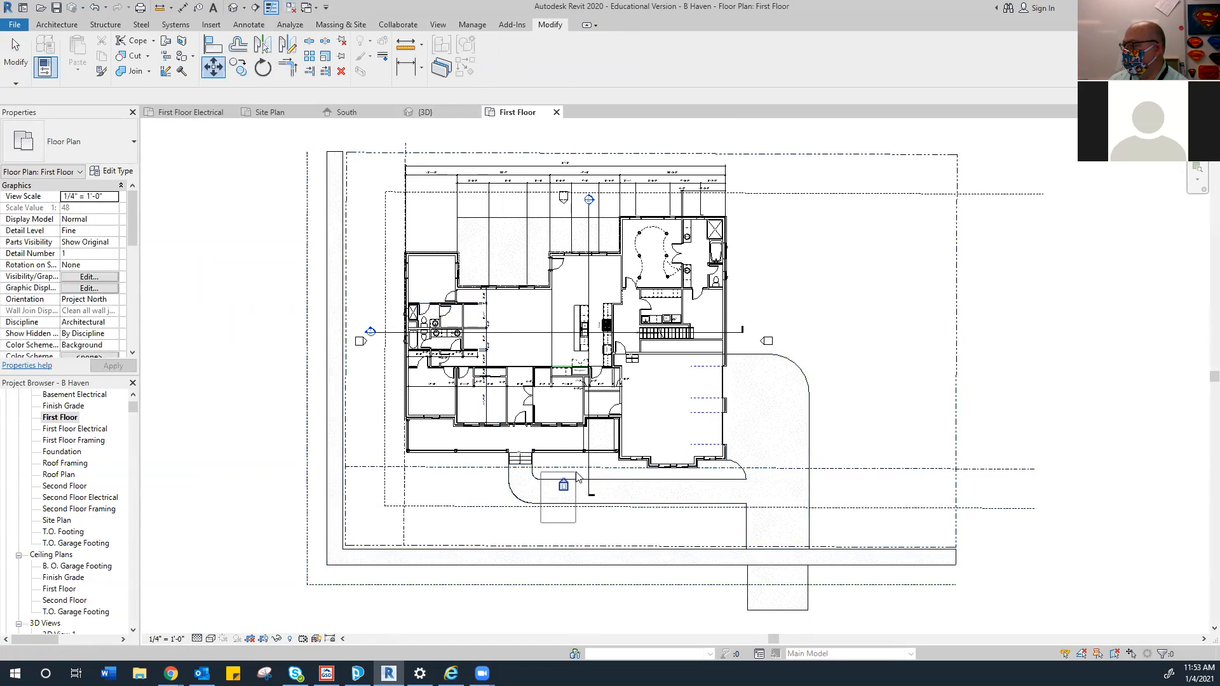
left_click(576, 477)
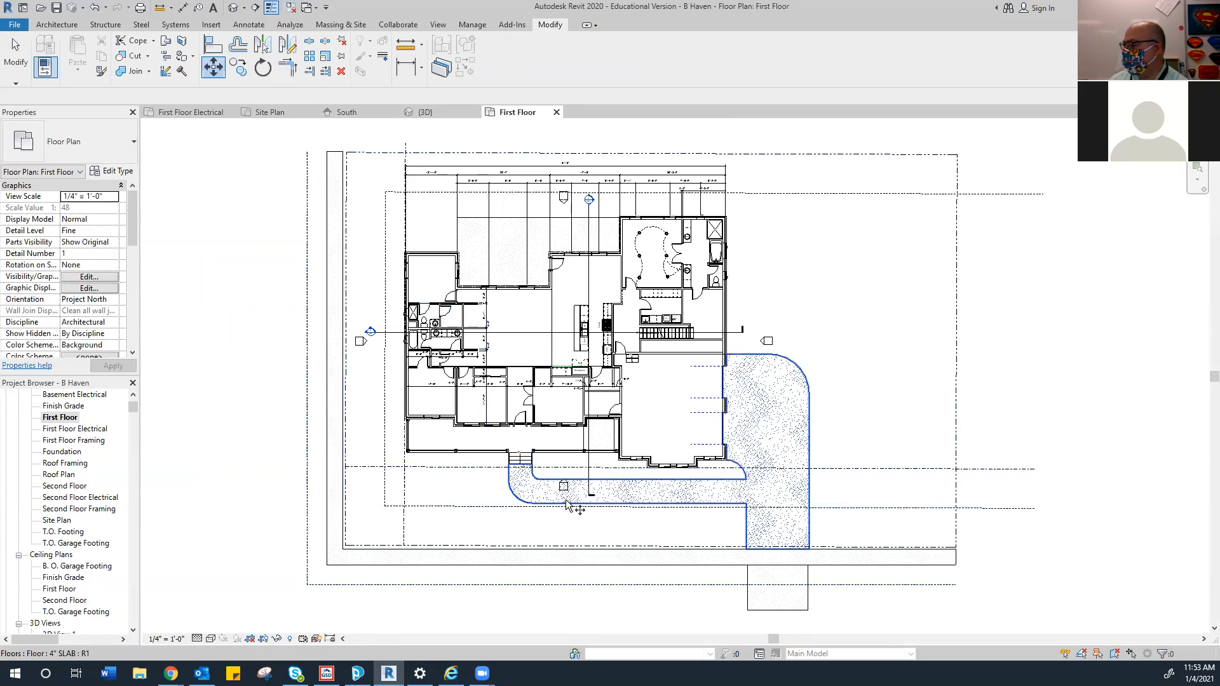
right_click(568, 313)
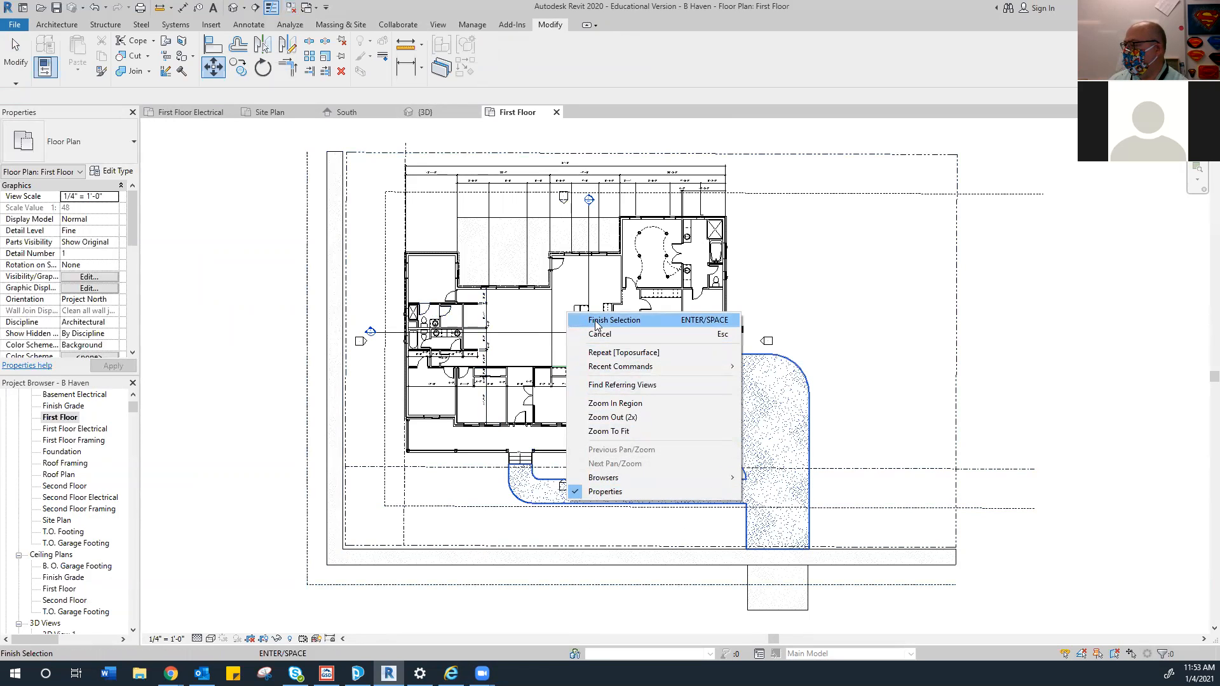
left_click(595, 320)
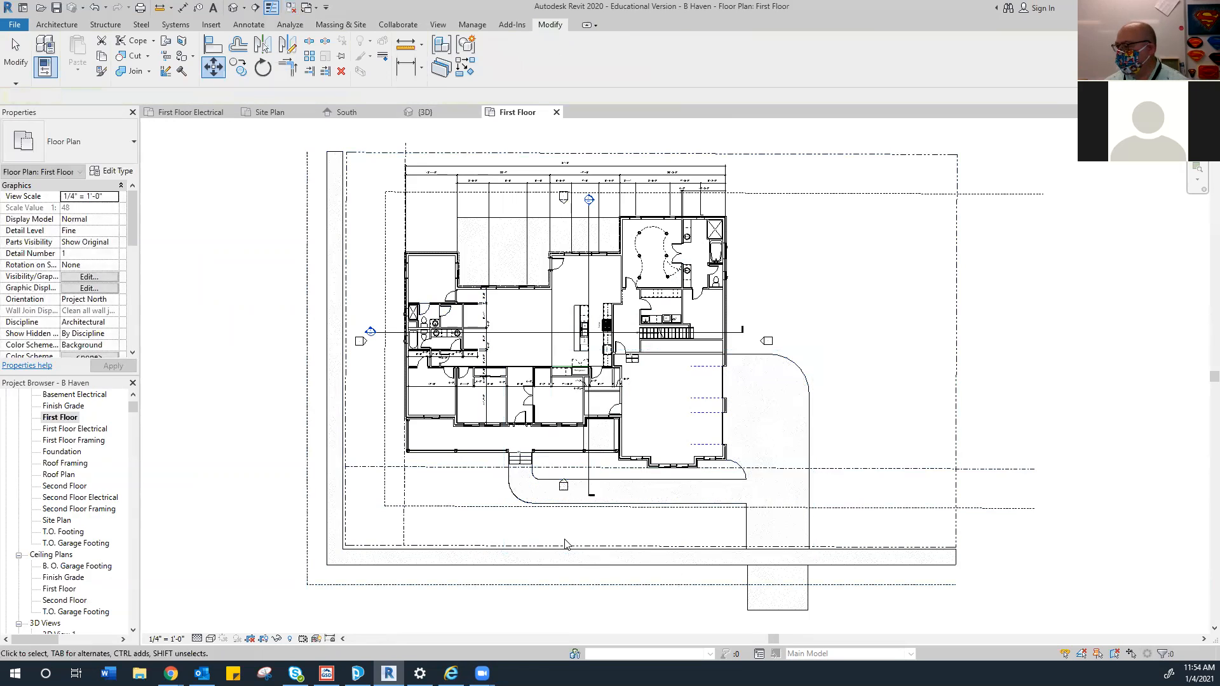
key("Escape")
Move the elevation marker below the front walk straight down 29'-6", clear of the site
left_click_drag(582, 473, 582, 473)
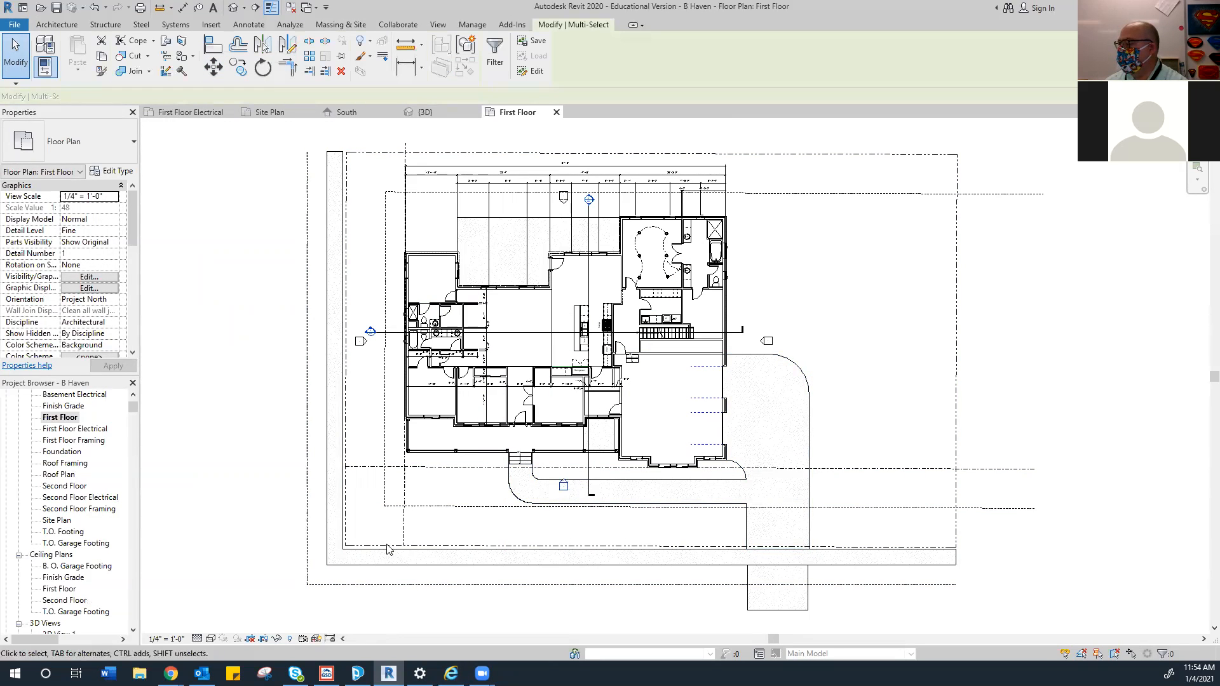
right_click(253, 468)
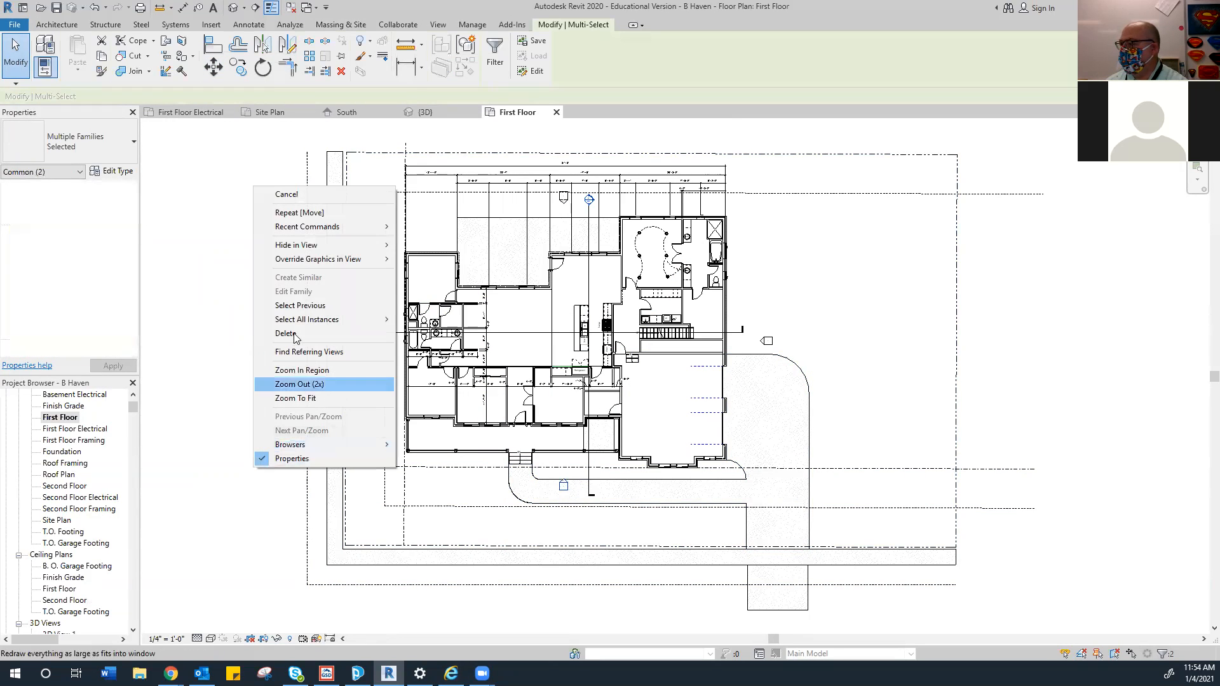
left_click(297, 213)
left_click(532, 520)
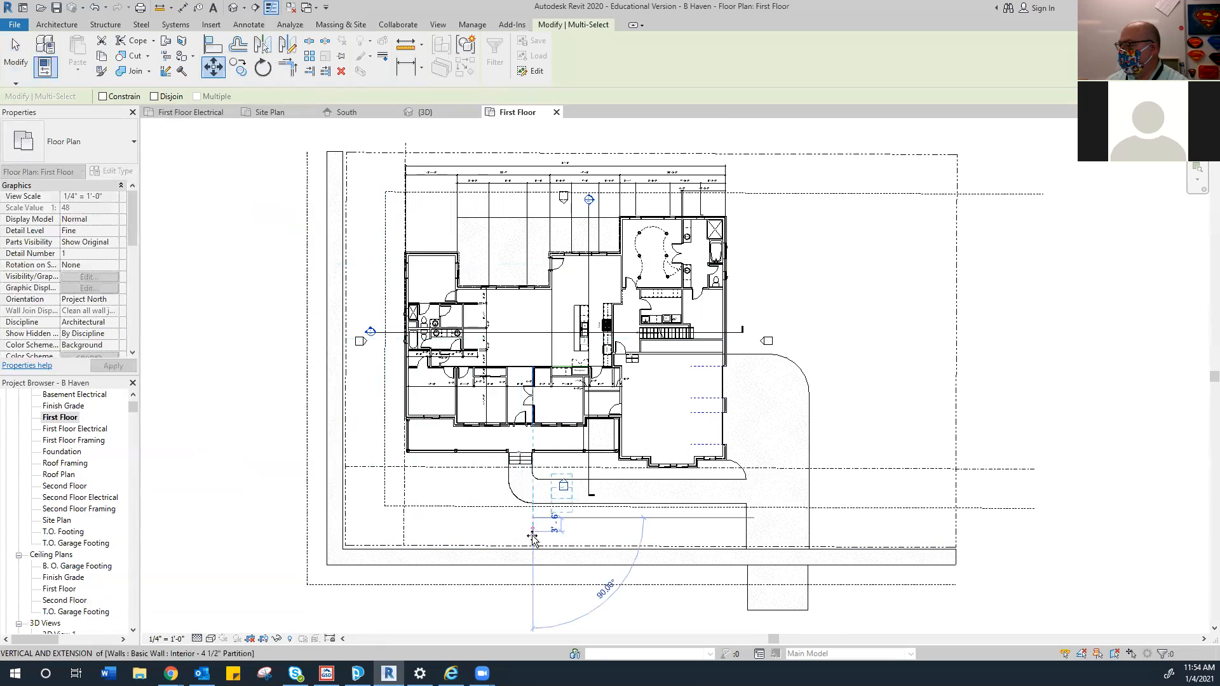
left_click(534, 634)
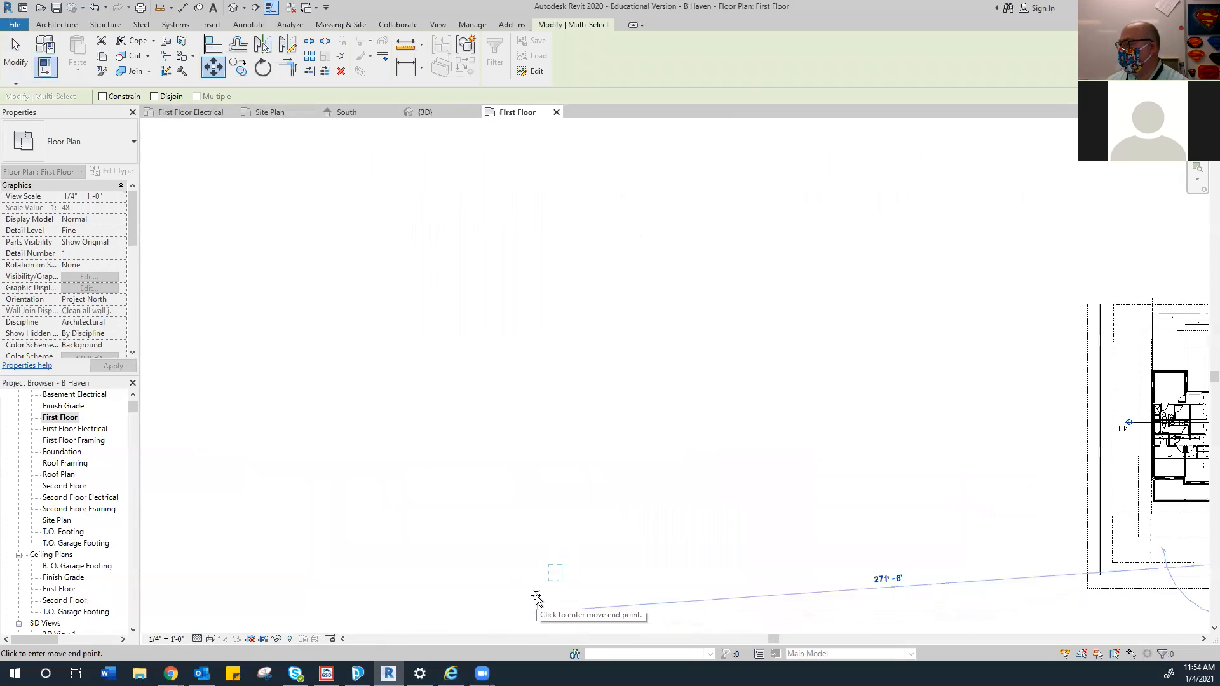
scroll(749, 584, "up", 4)
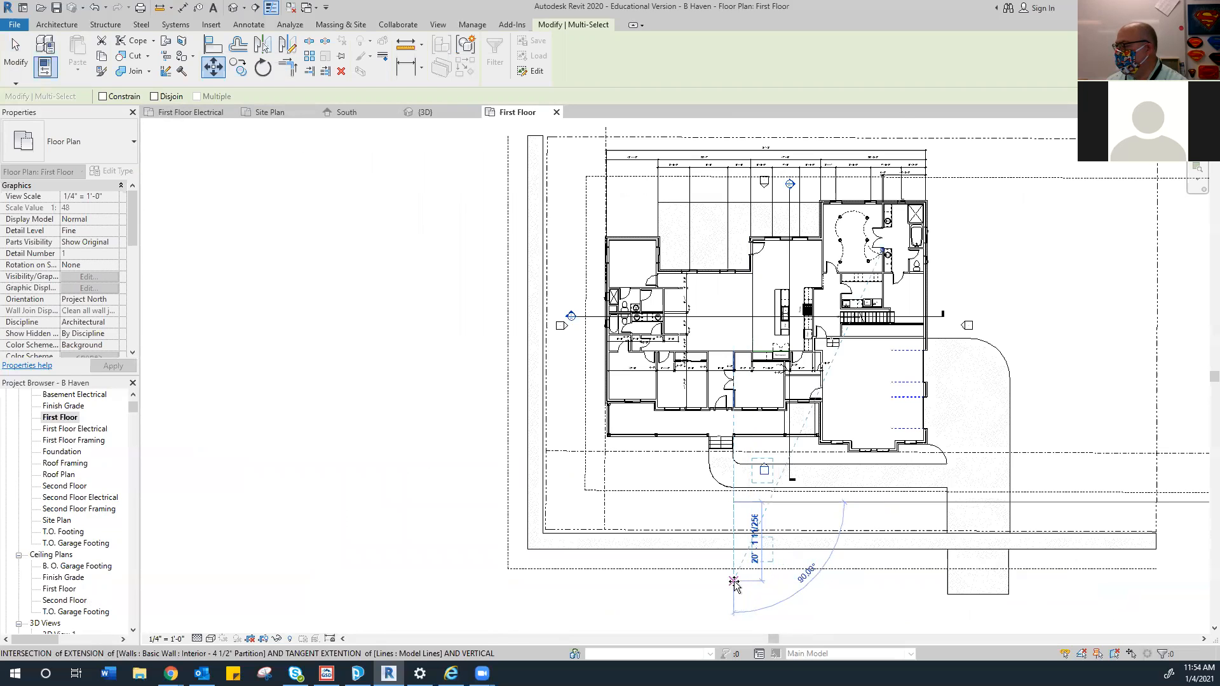
scroll(735, 584, "up", 1)
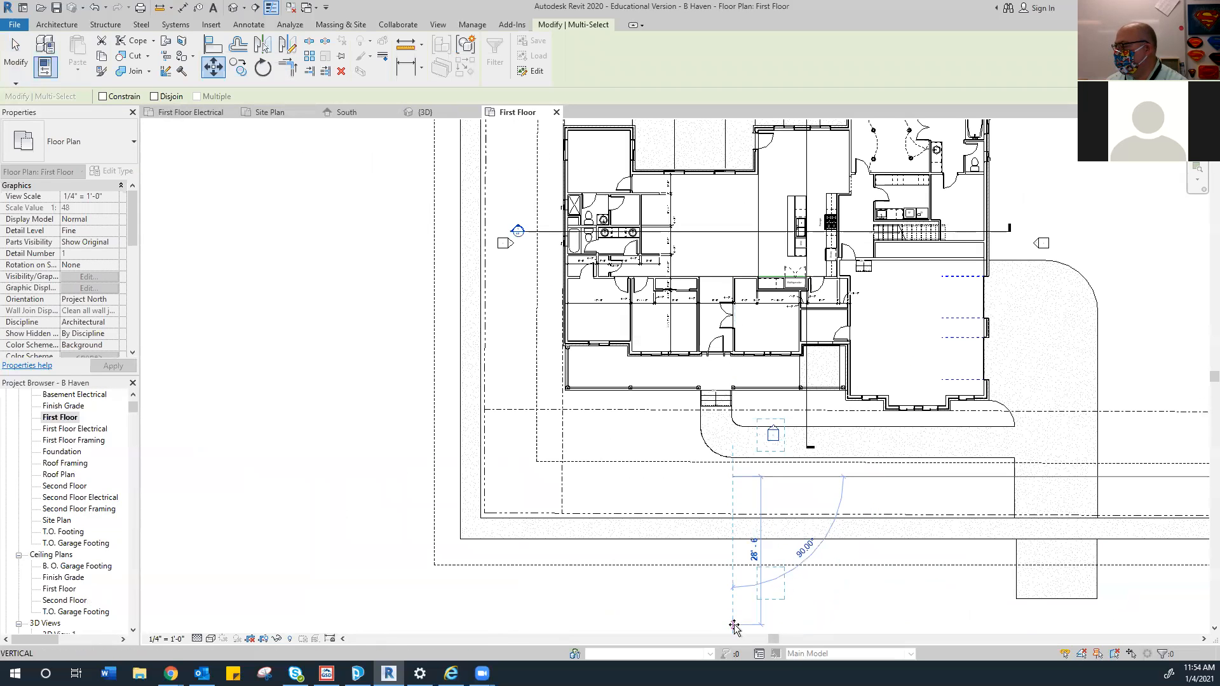
left_click(733, 631)
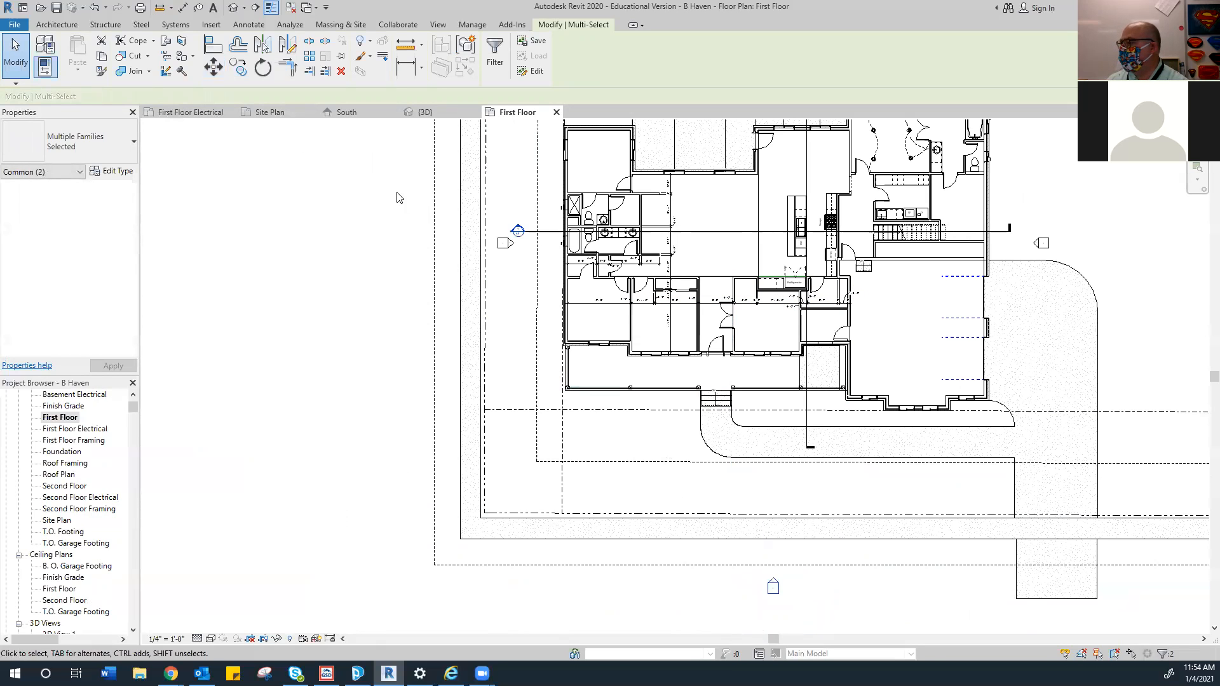
In the South elevation, change the First Floor slab's level to Finish Grade
left_click(372, 115)
scroll(360, 435, "up", 4)
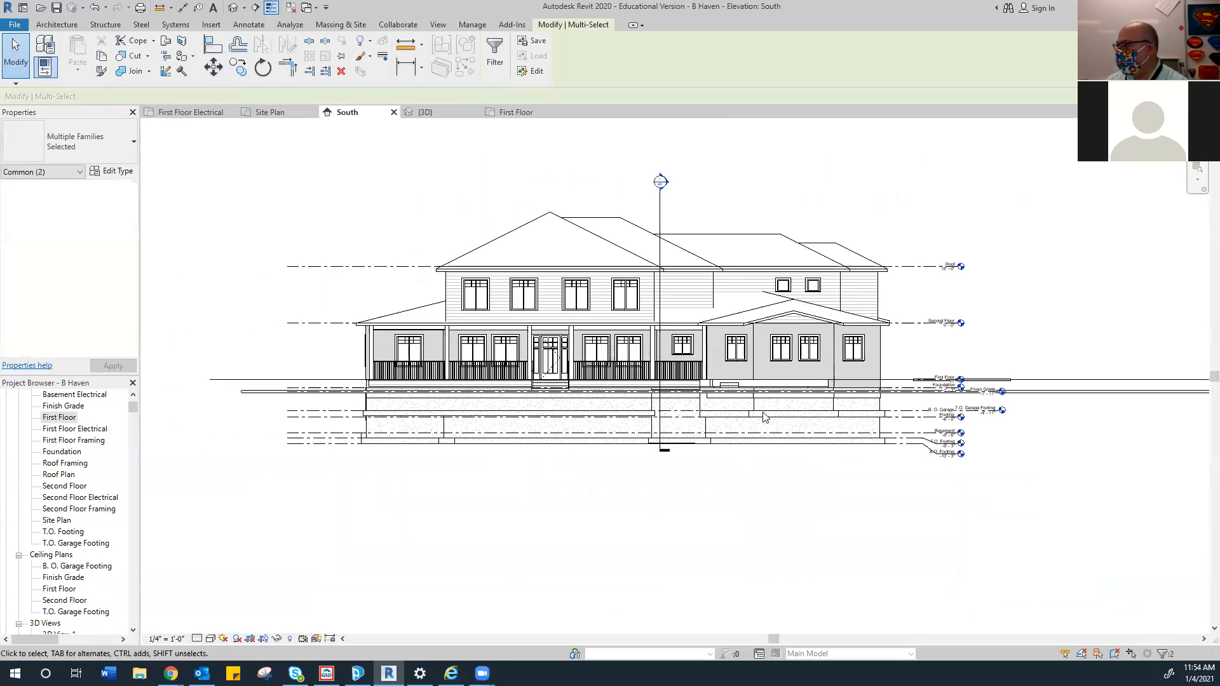
scroll(816, 371, "down", 4)
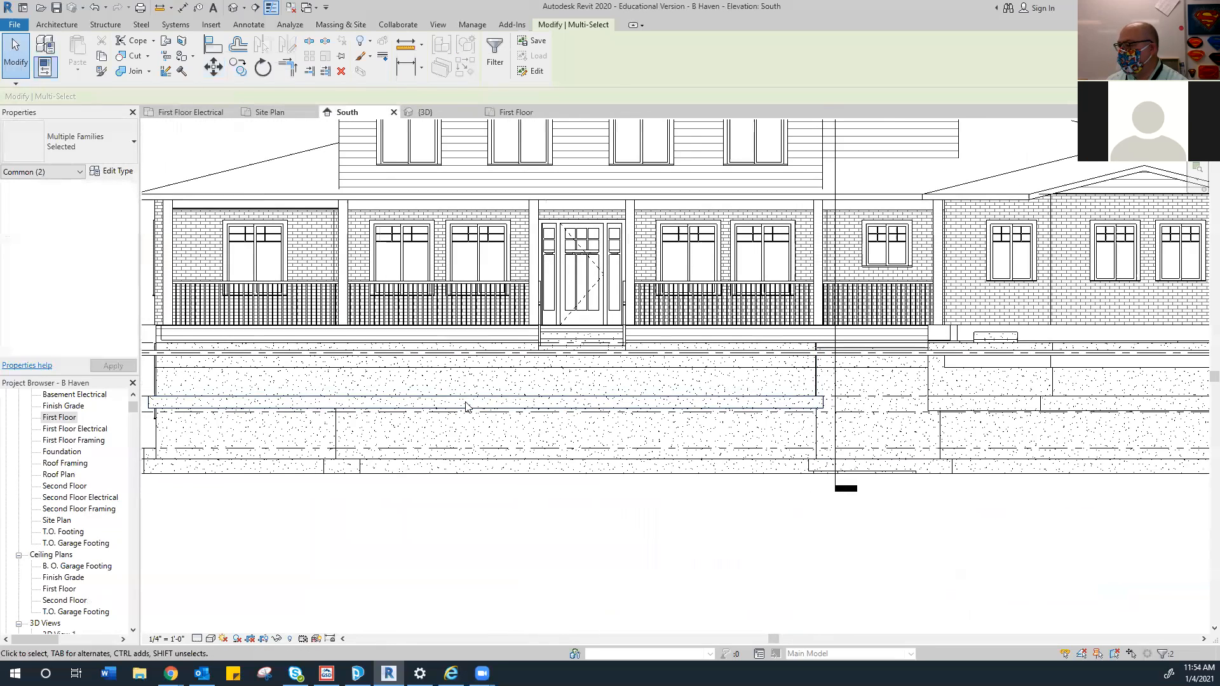
scroll(449, 415, "up", 3)
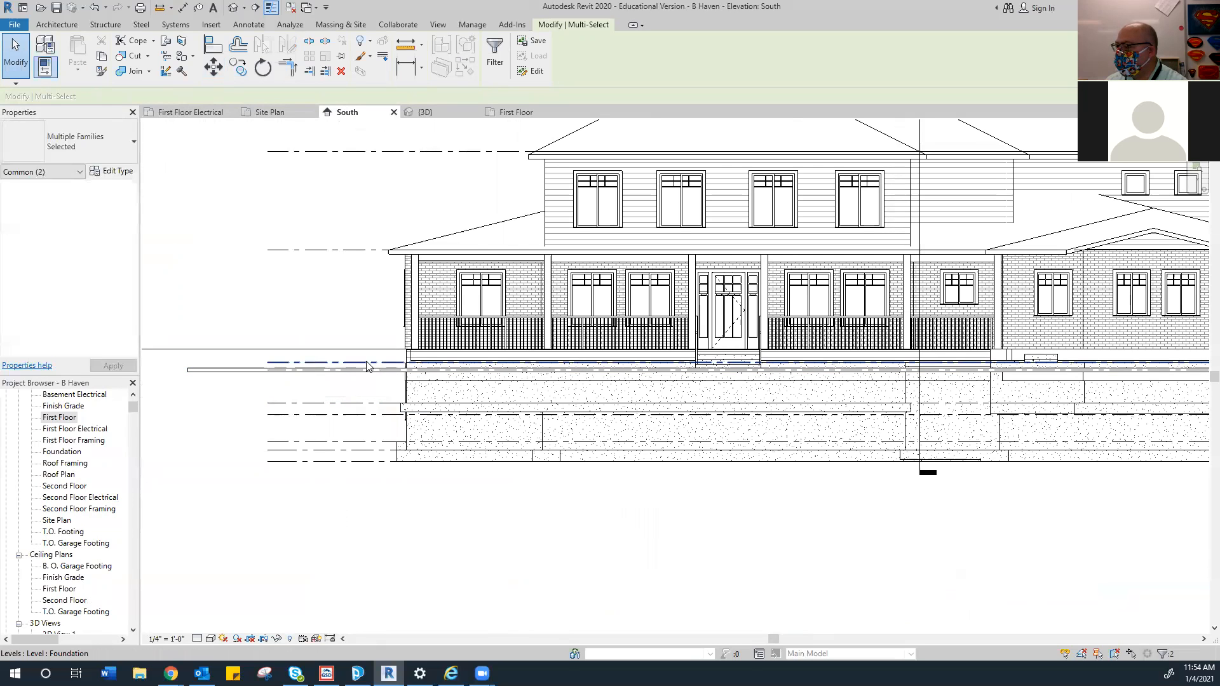
scroll(485, 370, "up", 5)
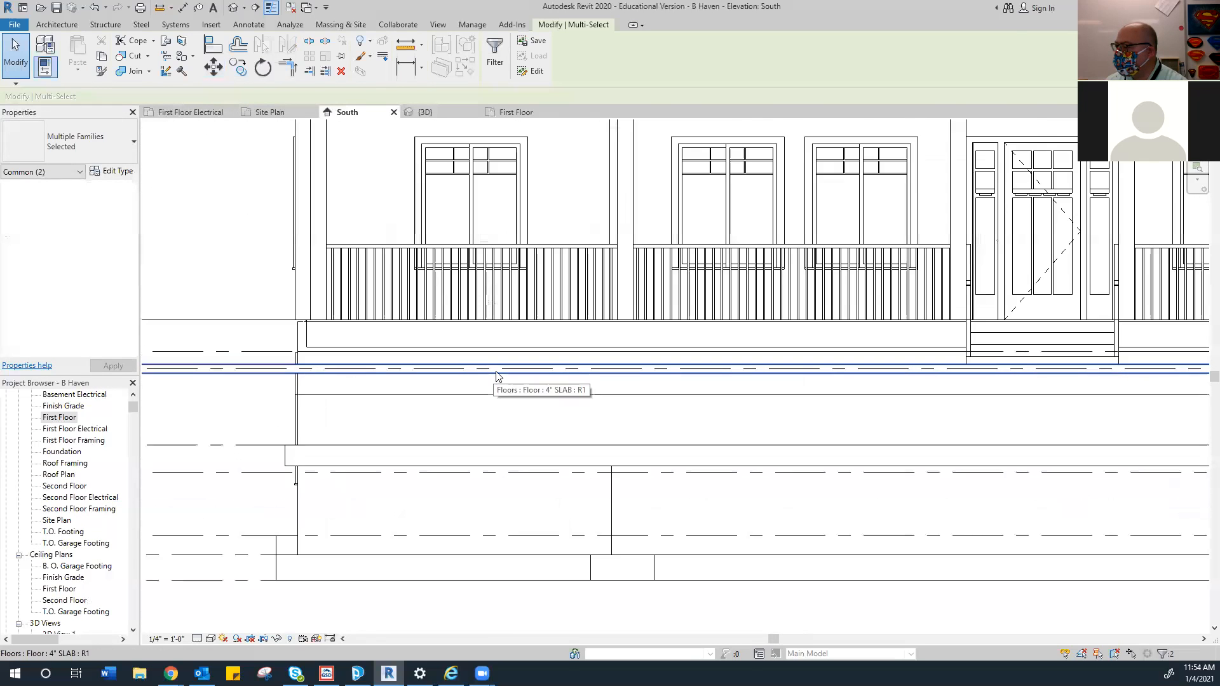
scroll(508, 390, "down", 8)
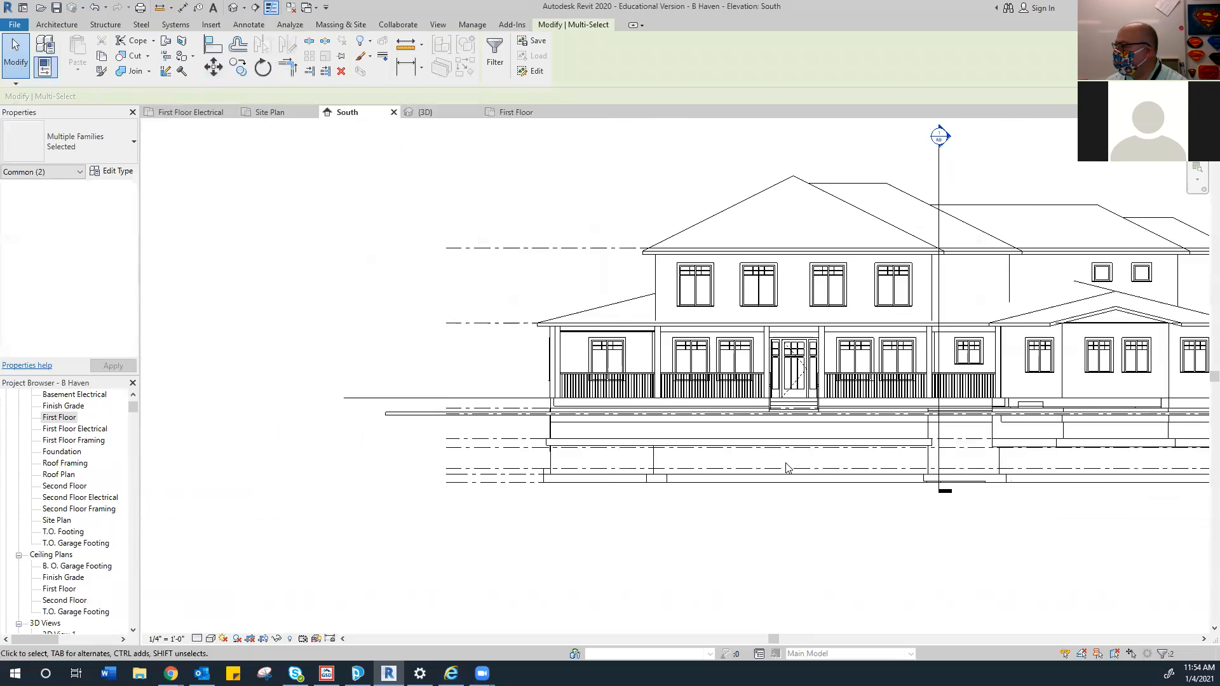
middle_click_drag(560, 478, 388, 506)
scroll(1007, 432, "up", 6)
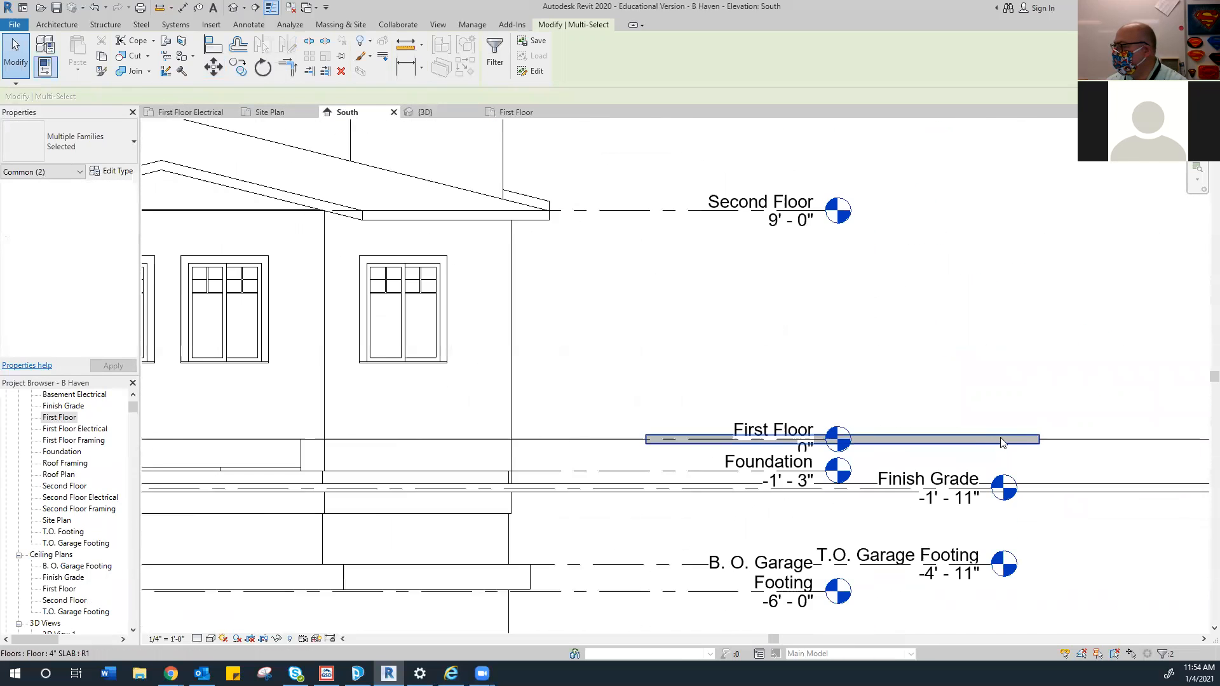
left_click(931, 450)
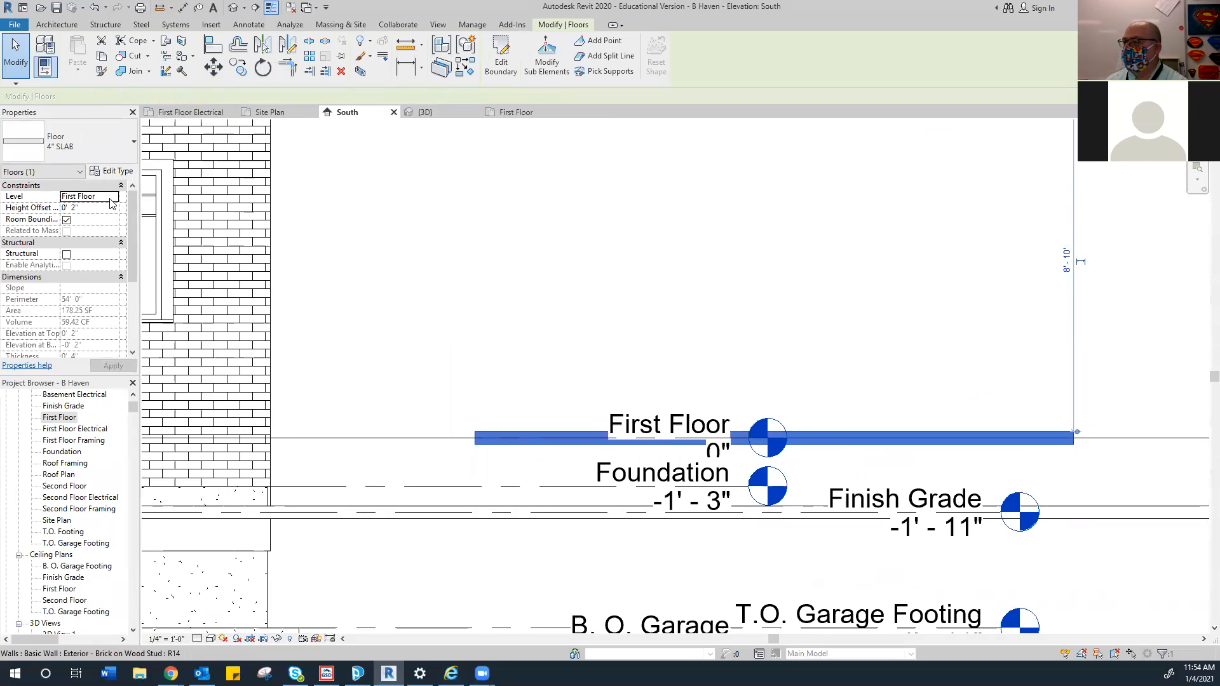
left_click(110, 198)
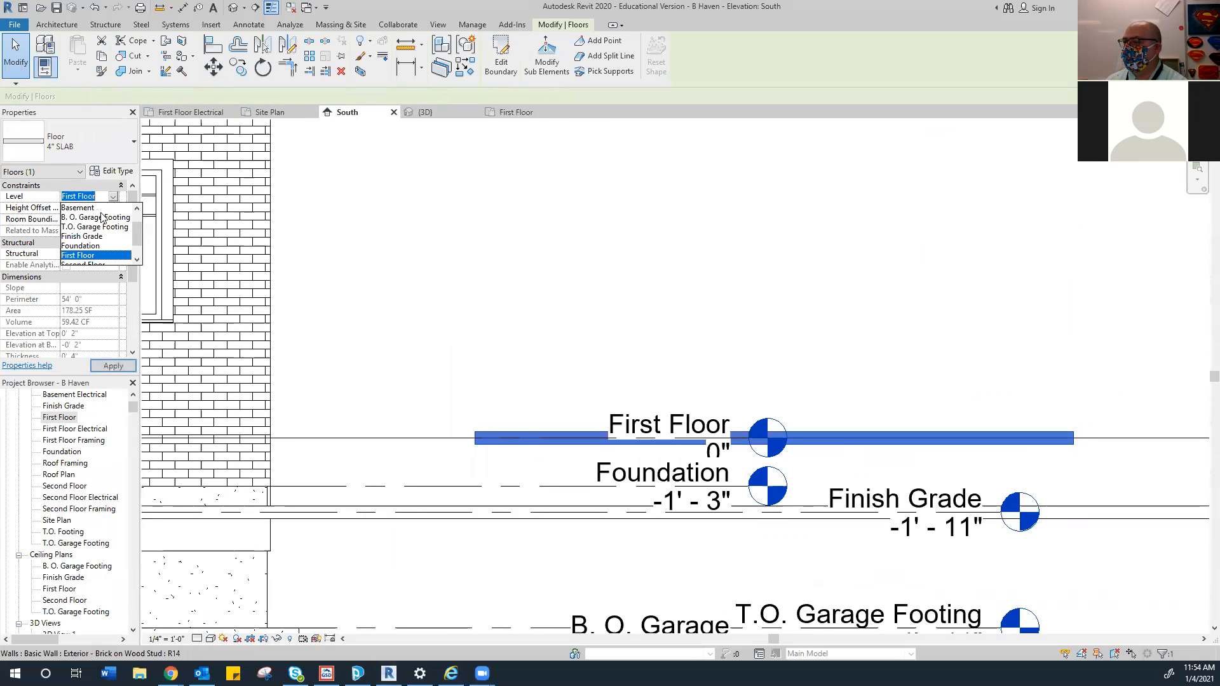
left_click(86, 239)
left_click(113, 366)
Centre the porch and front door in the elevation, then return to the First Floor plan
scroll(468, 348, "down", 4)
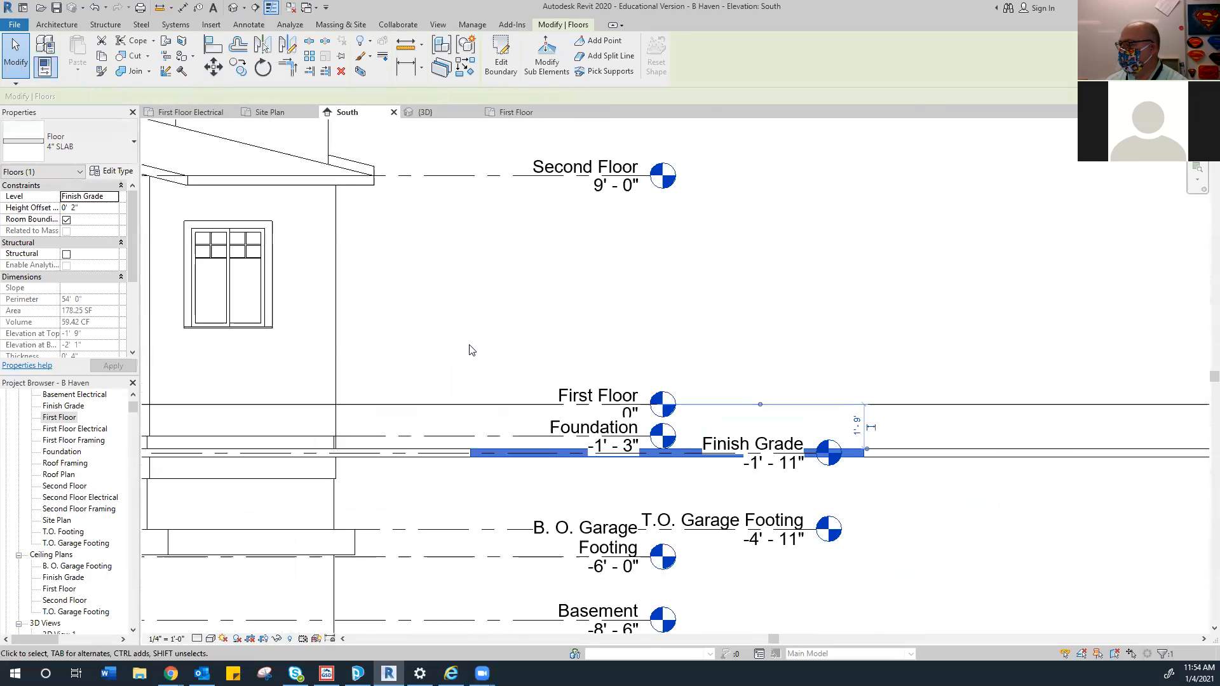
middle_click_drag(508, 452, 705, 433)
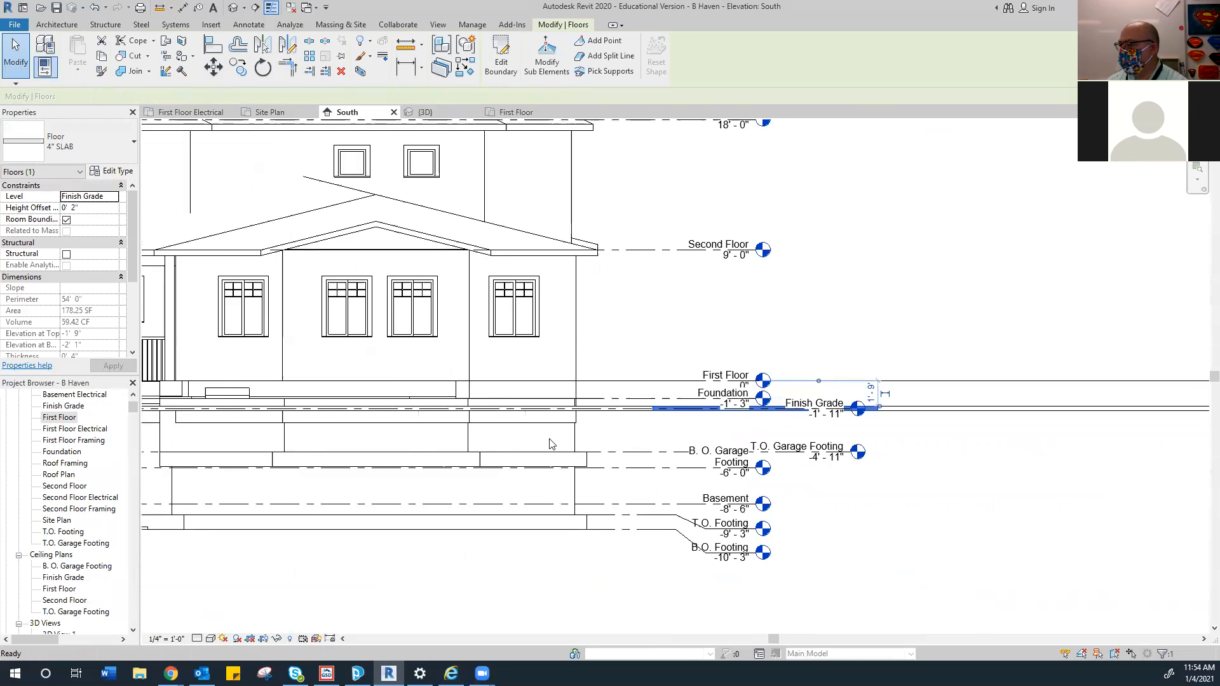
middle_click_drag(419, 441, 586, 428)
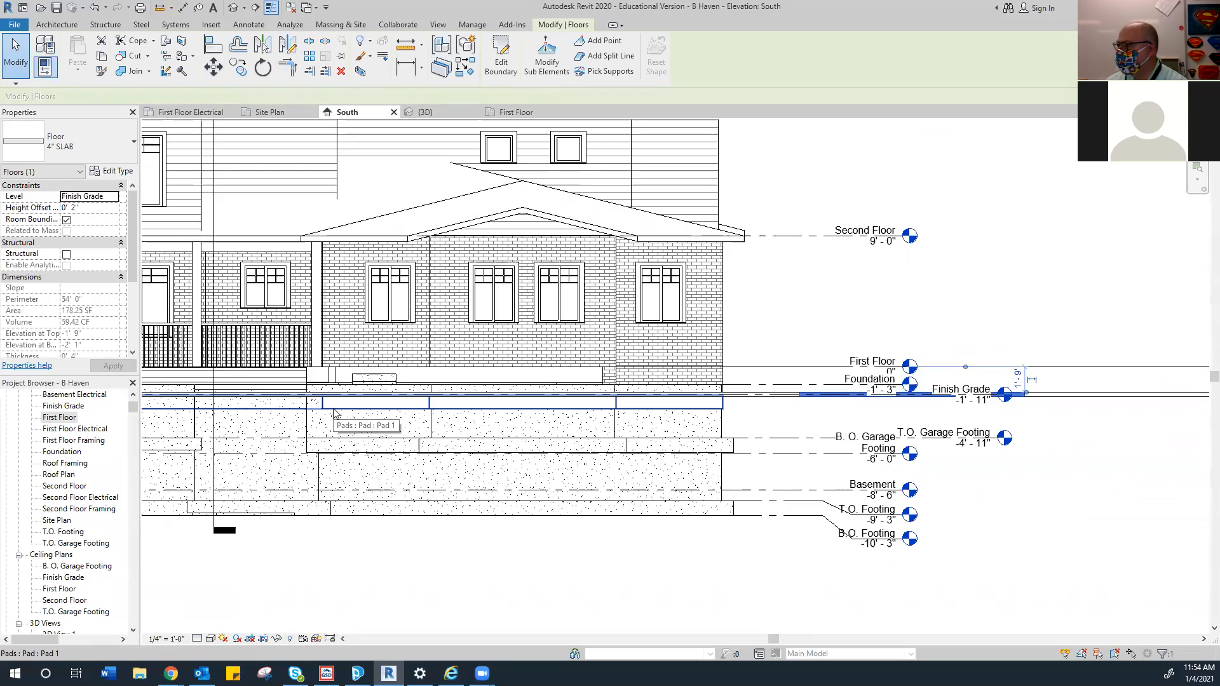
middle_click_drag(326, 419, 542, 401)
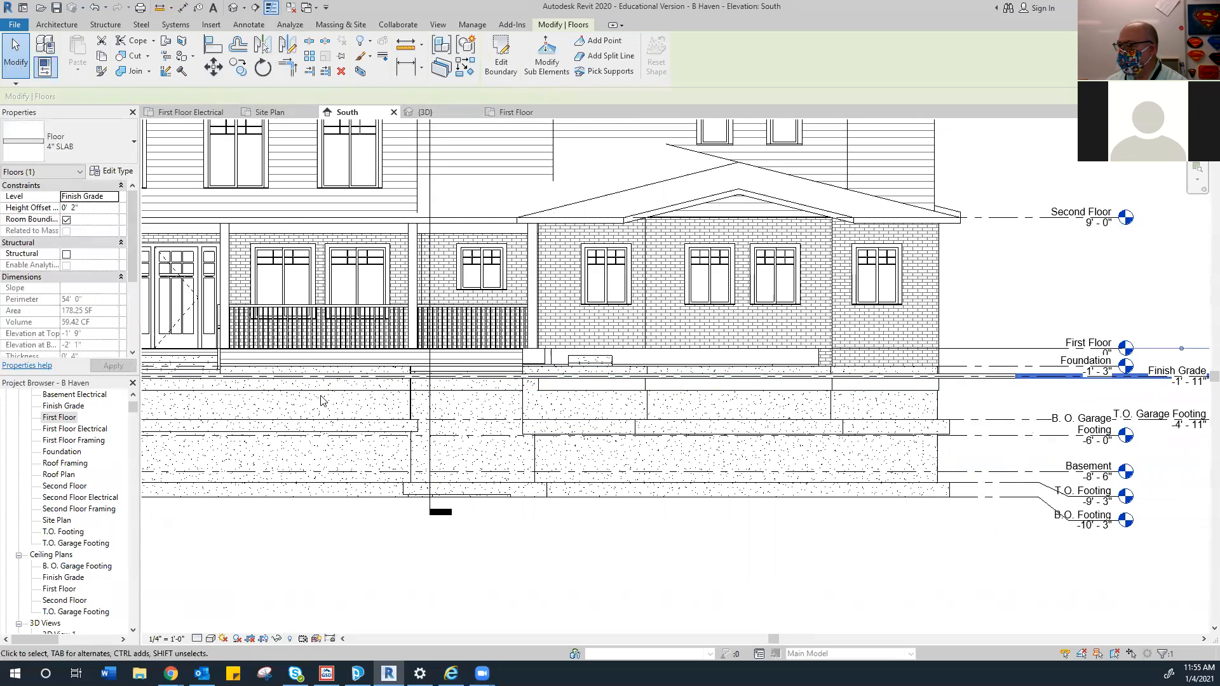
middle_click_drag(321, 400, 512, 400)
middle_click_drag(152, 407, 503, 416)
scroll(68, 533, "down", 2)
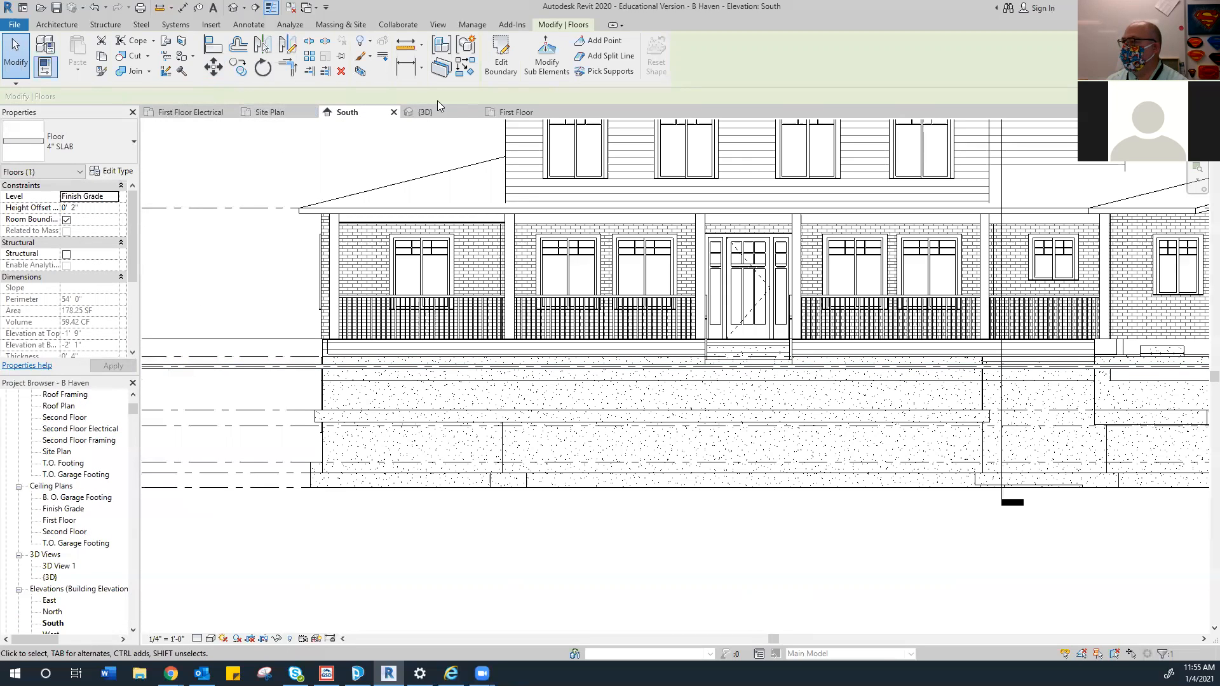
left_click(502, 113)
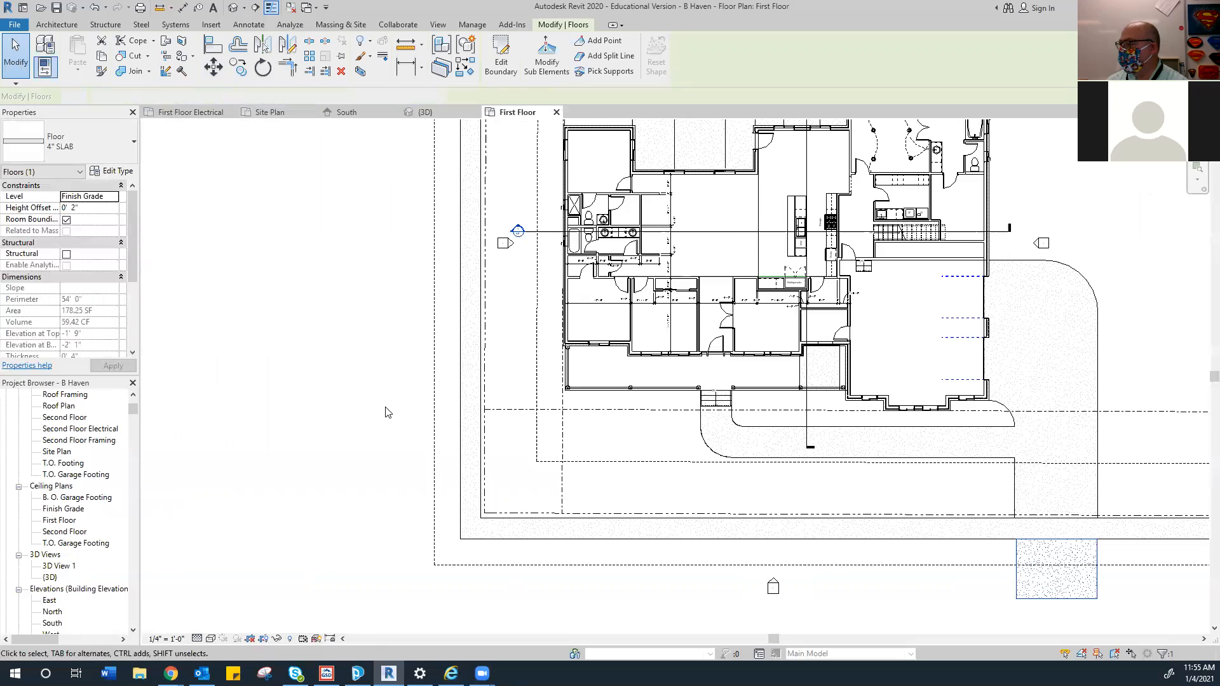
Move the left elevation marker further left, away from the house
scroll(466, 299, "up", 4)
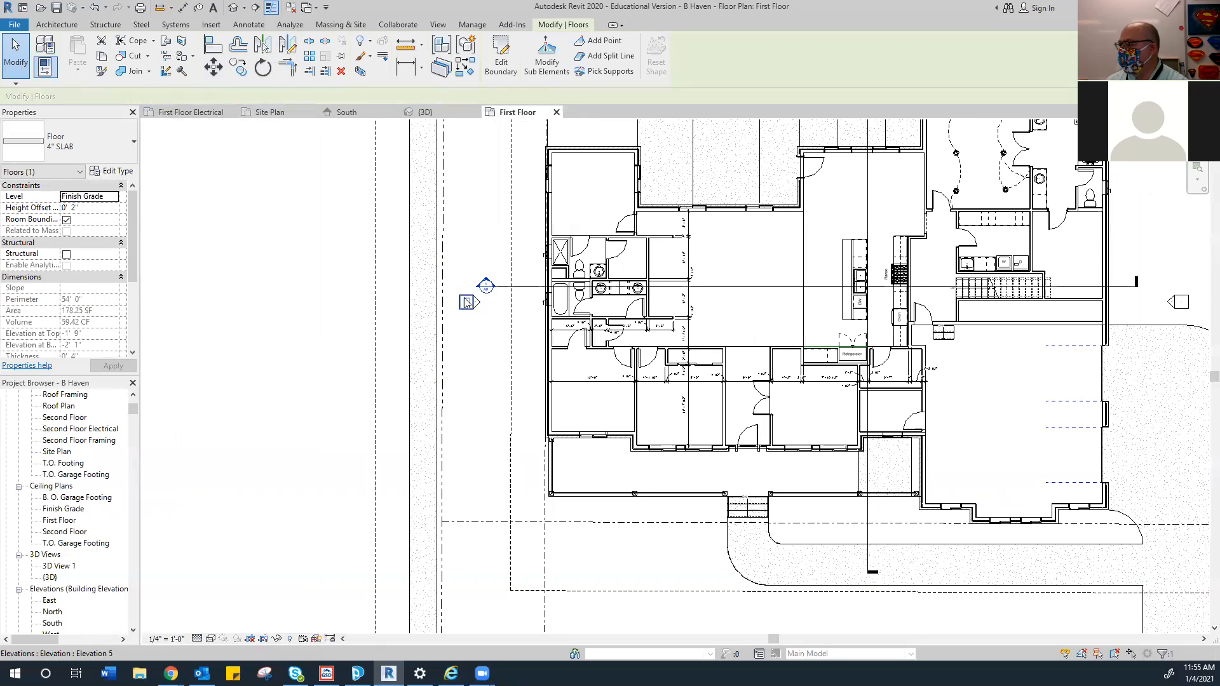
mouse_move(345, 276)
left_mouse_down()
mouse_move(475, 311)
mouse_move(484, 328)
left_mouse_up()
left_click(213, 66)
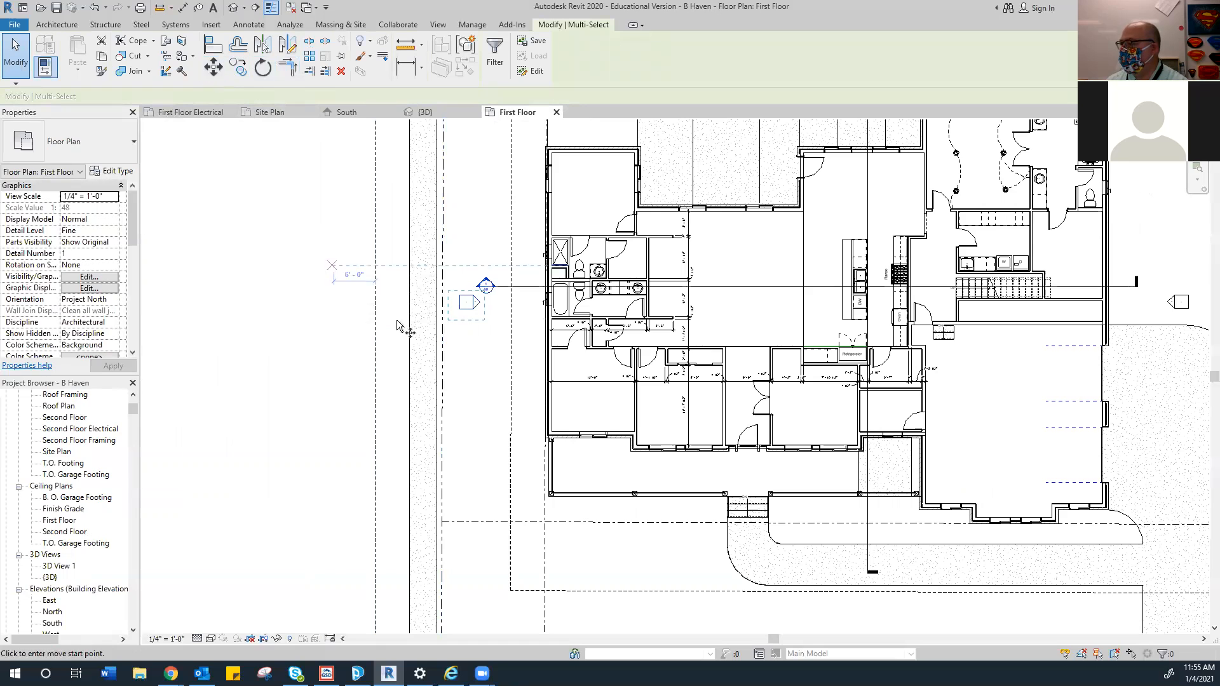
left_click(469, 302)
left_click(335, 304)
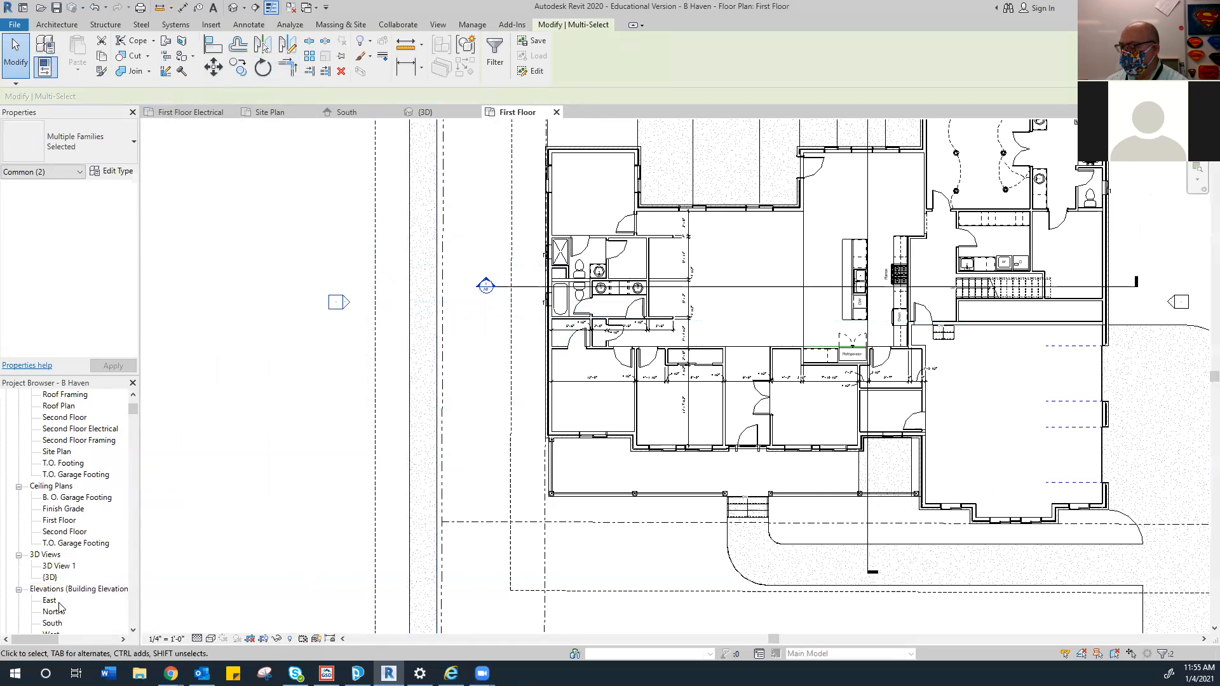
Review the West elevation without saving, then switch to the 3D view
scroll(46, 620, "down", 1)
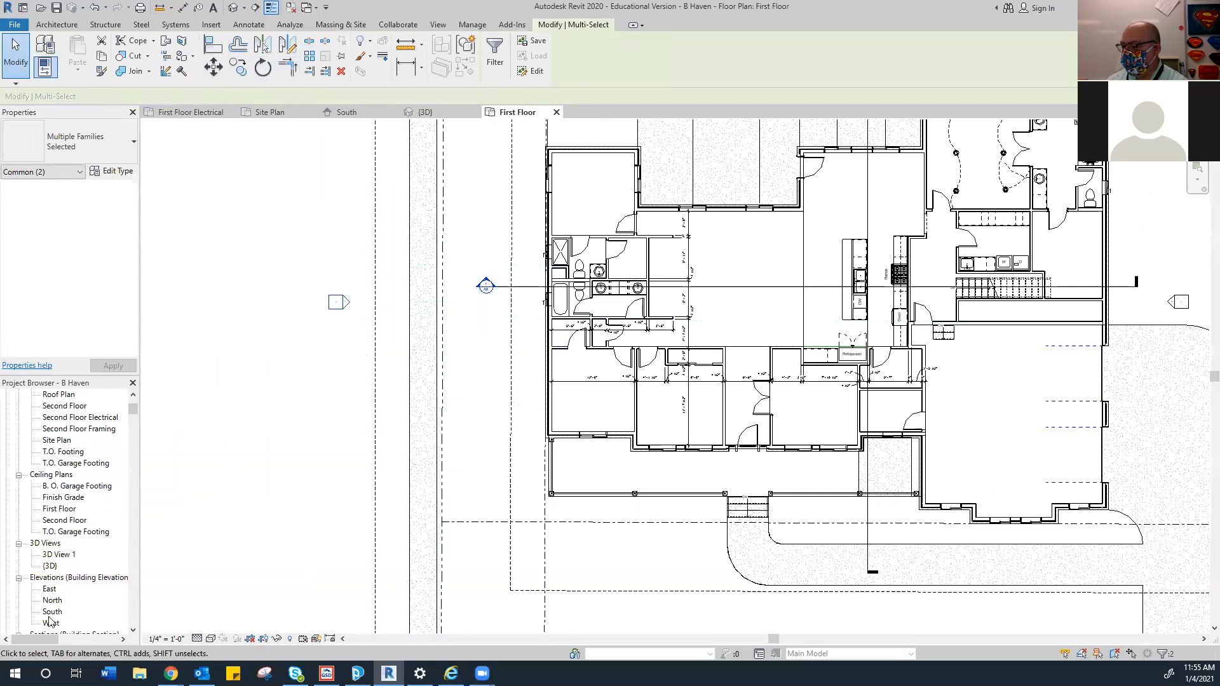
double_click(51, 623)
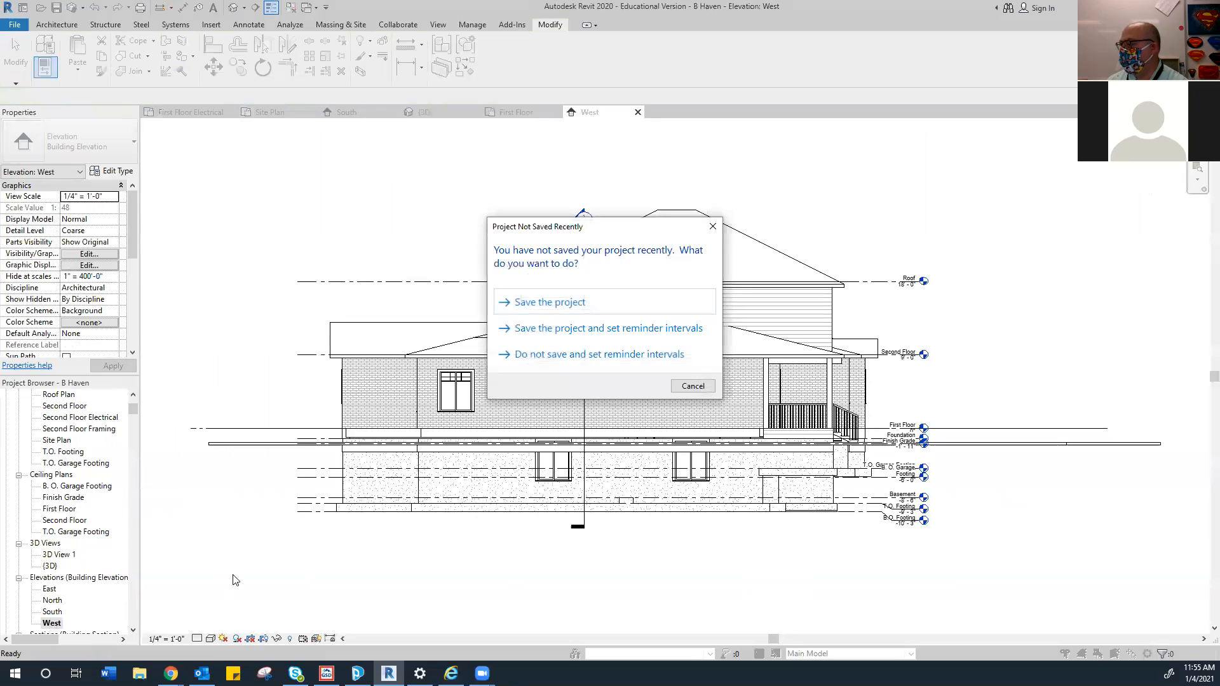
left_click(687, 387)
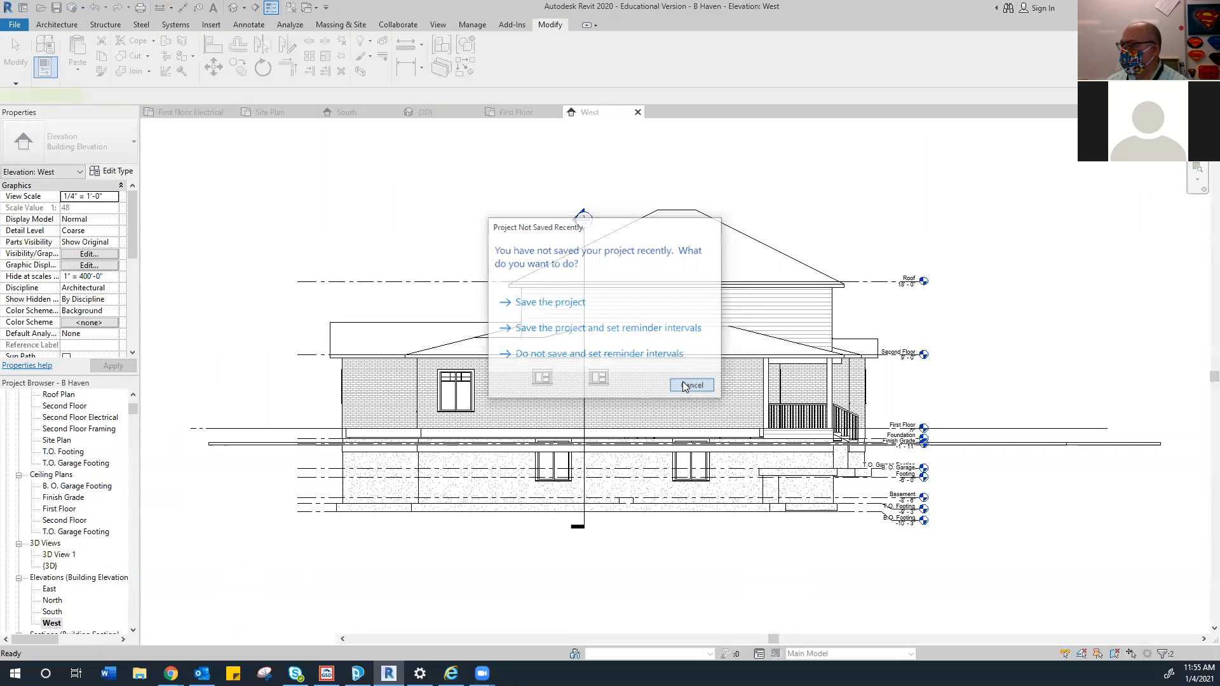
scroll(354, 485, "up", 2)
key("Escape")
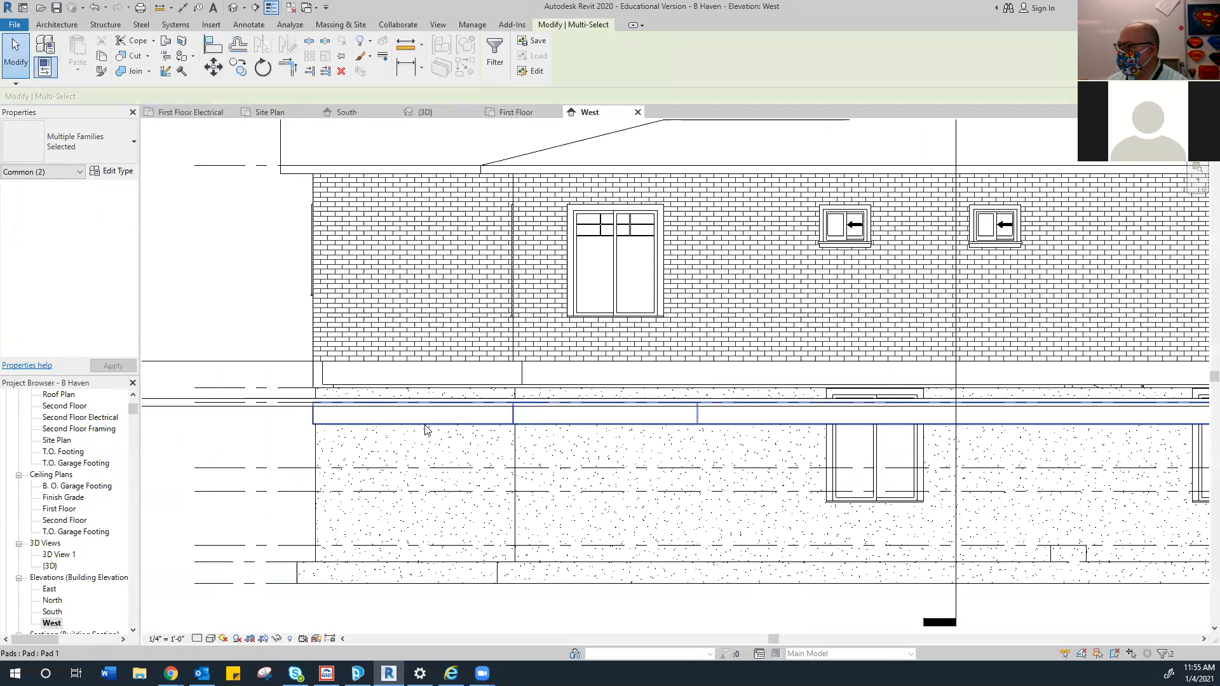
scroll(568, 424, "down", 5)
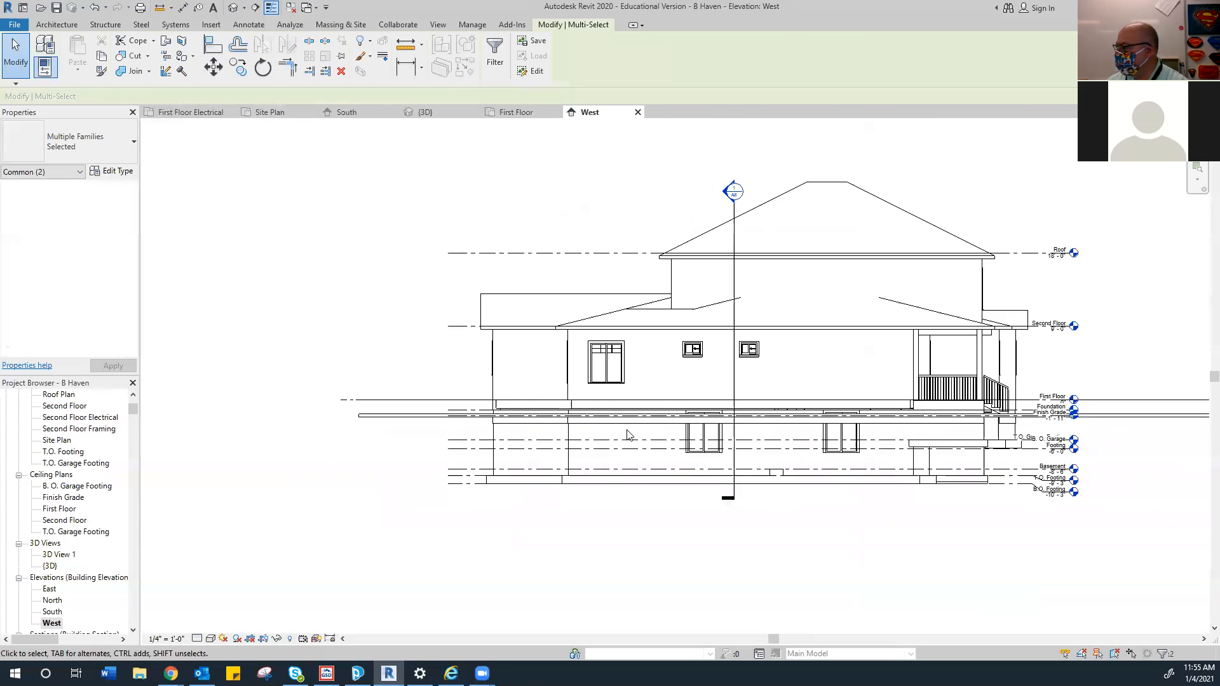
left_click(424, 112)
scroll(366, 341, "down", 2)
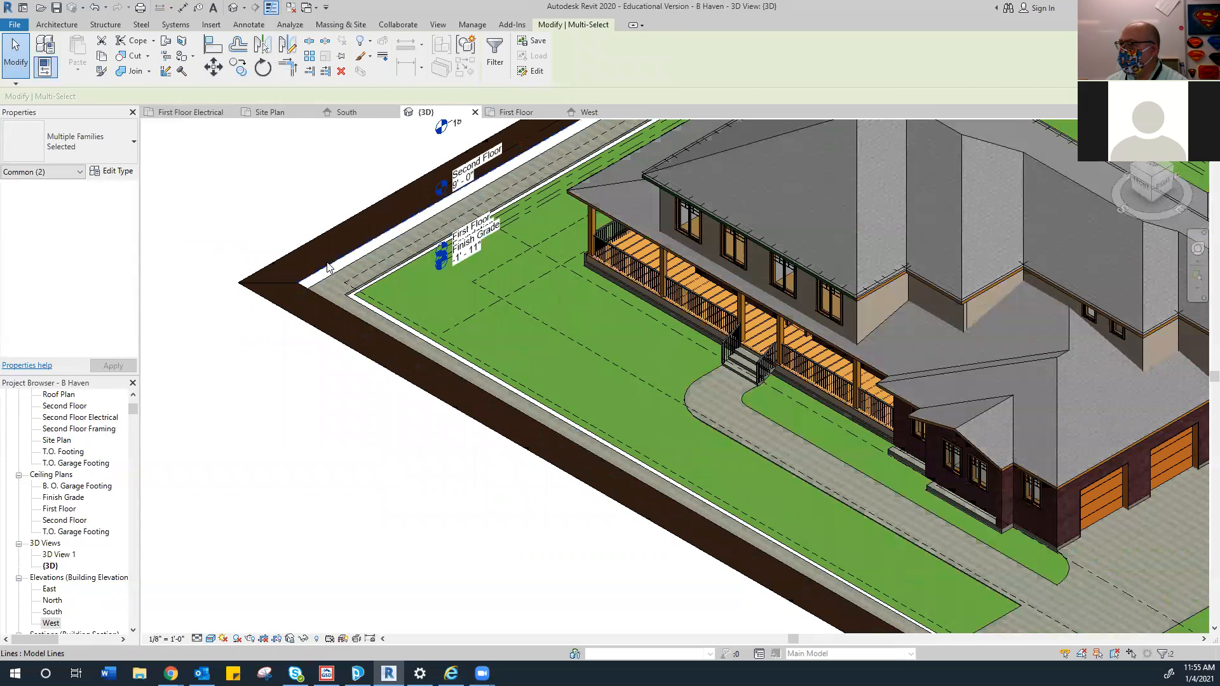
Inspect the lines and the 4" SLAB floor at the slab corner in 3D
left_click(293, 284)
left_click(289, 320)
left_click(304, 311)
left_click(321, 308)
left_click(284, 331)
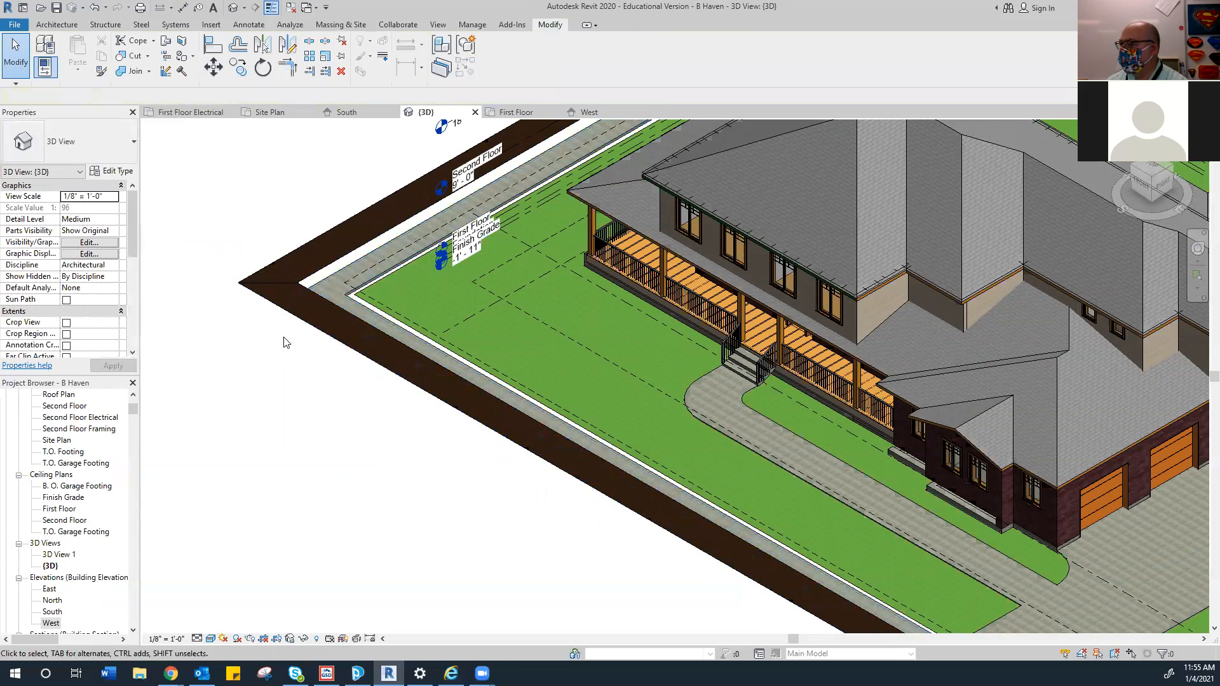
scroll(303, 289, "up", 4)
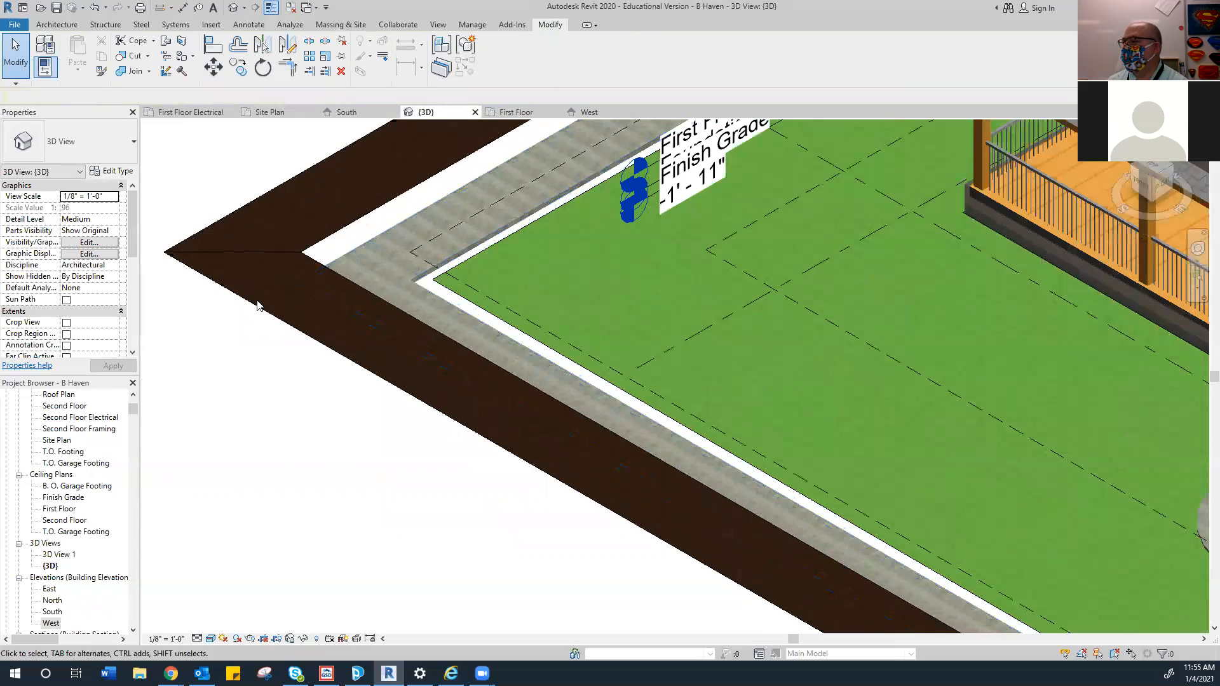
scroll(273, 298, "down", 5)
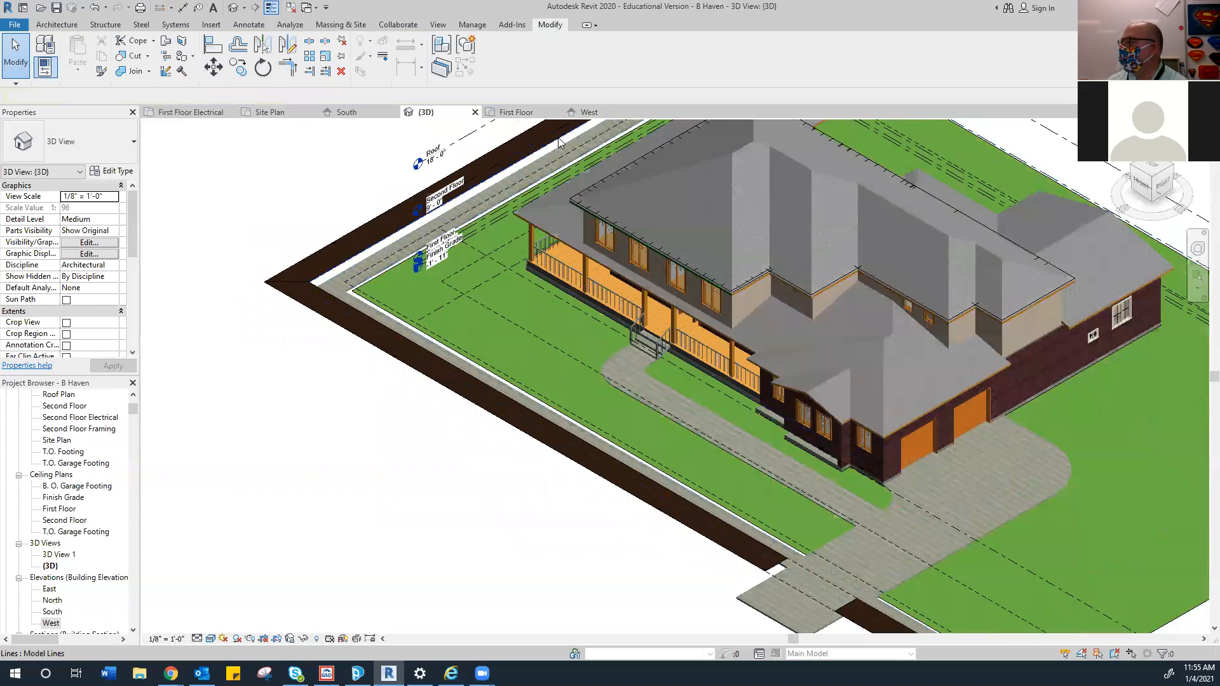
Face the model front-on and select the Foundation level line
left_click(1138, 182)
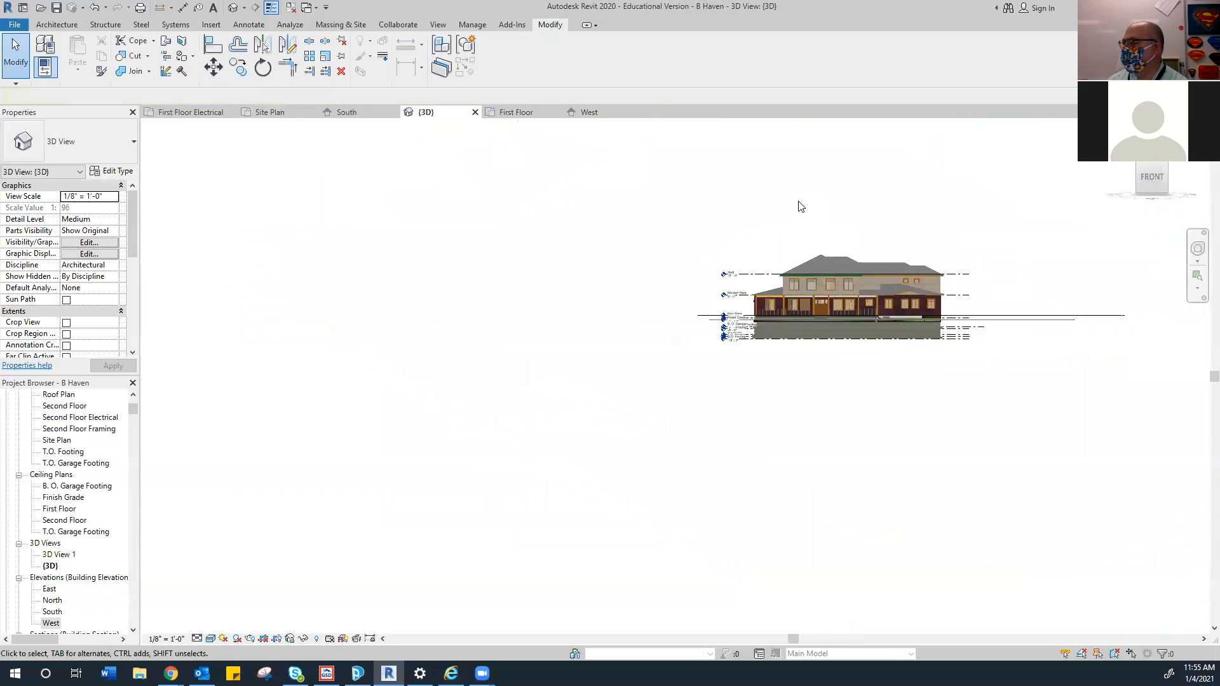
scroll(563, 368, "up", 6)
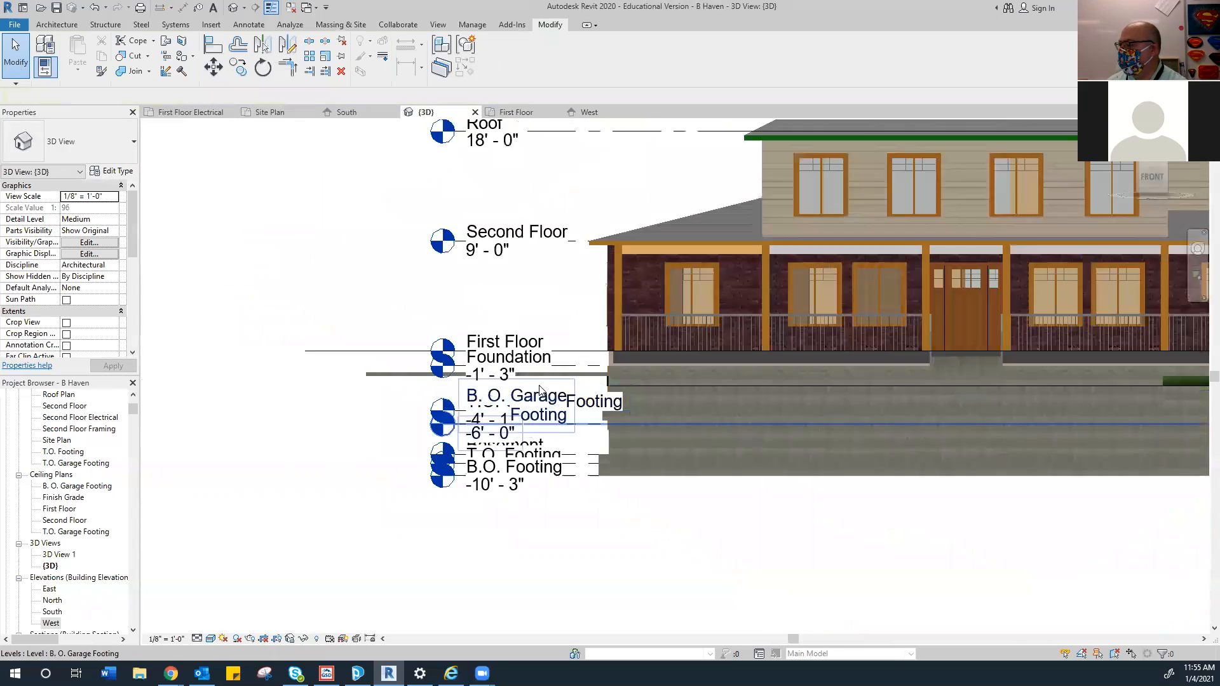
left_click(597, 352)
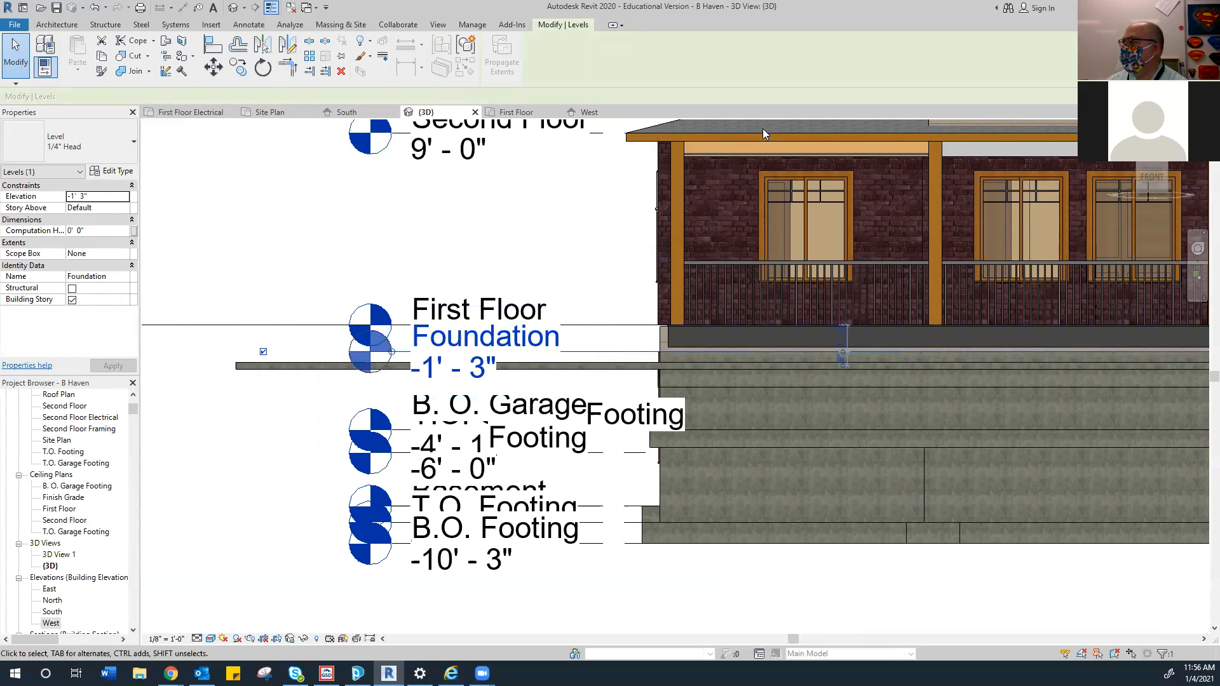
middle_click_drag(632, 191, 607, 235)
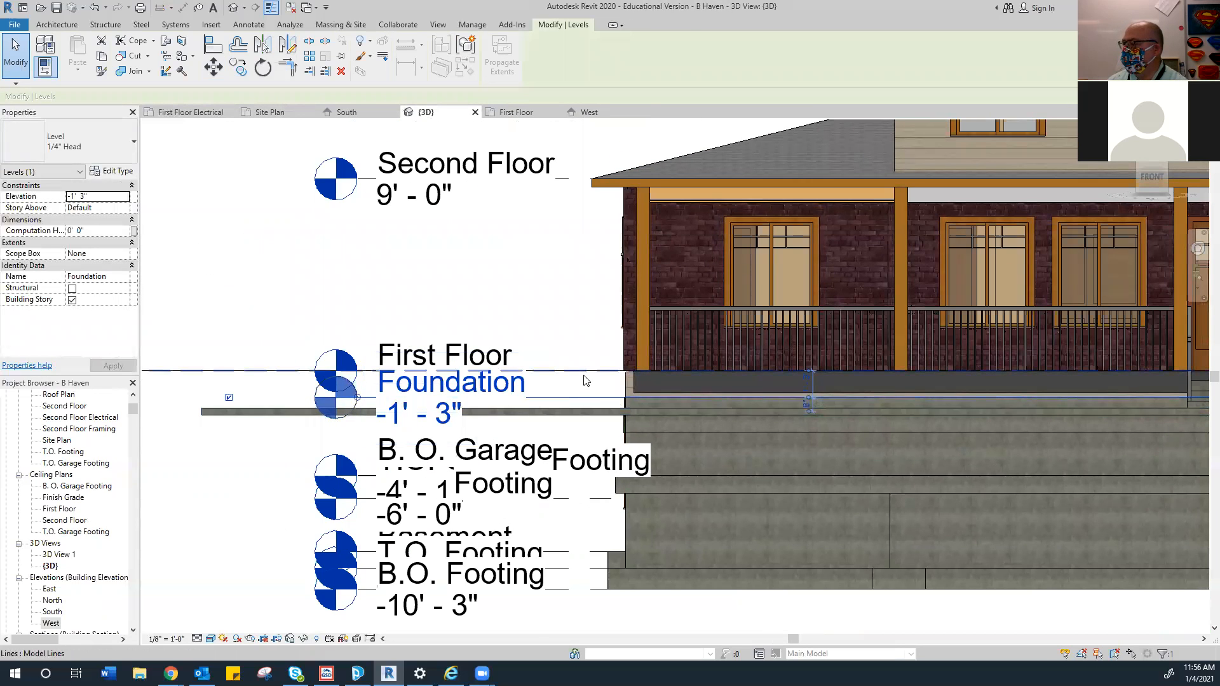
scroll(581, 381, "down", 4)
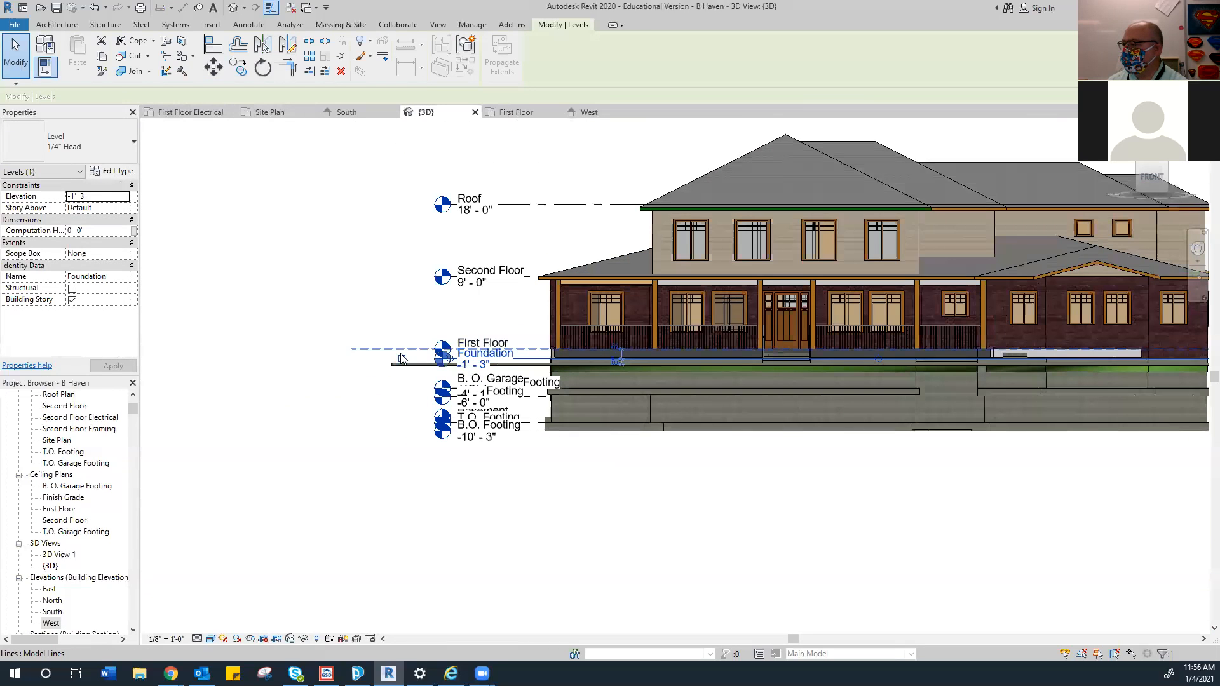
From an angled view, select the dark 538.56 SF topography strip beside the house
left_click(1141, 166)
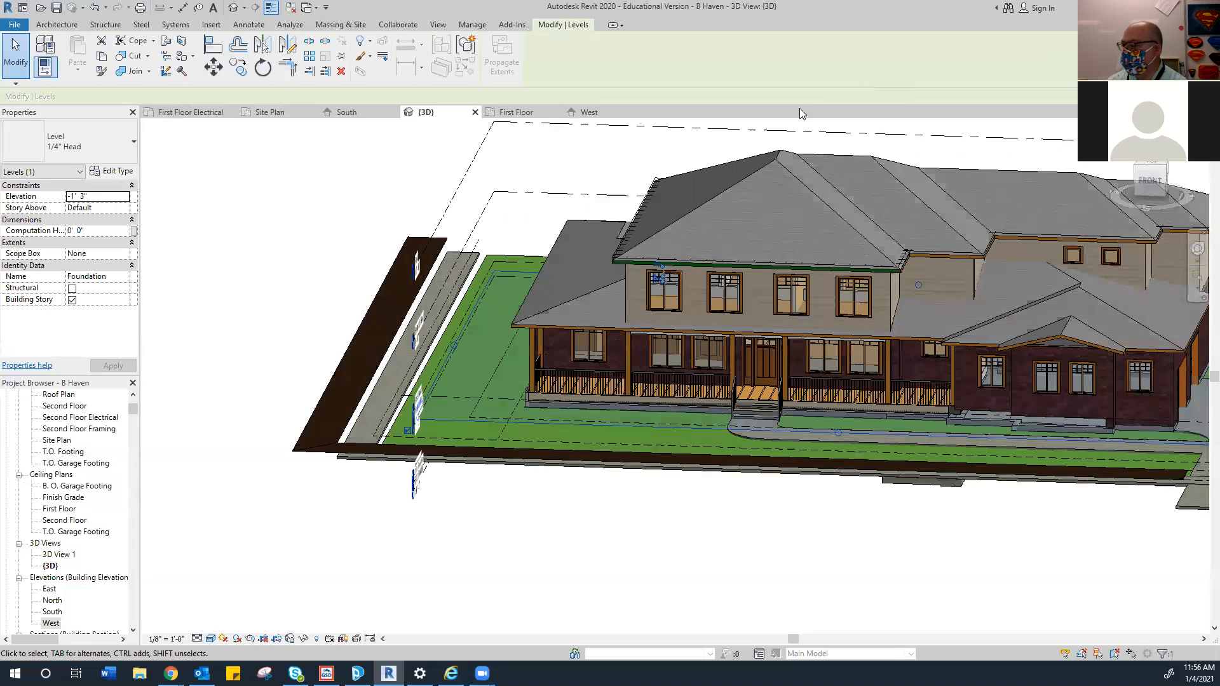
left_click(443, 247)
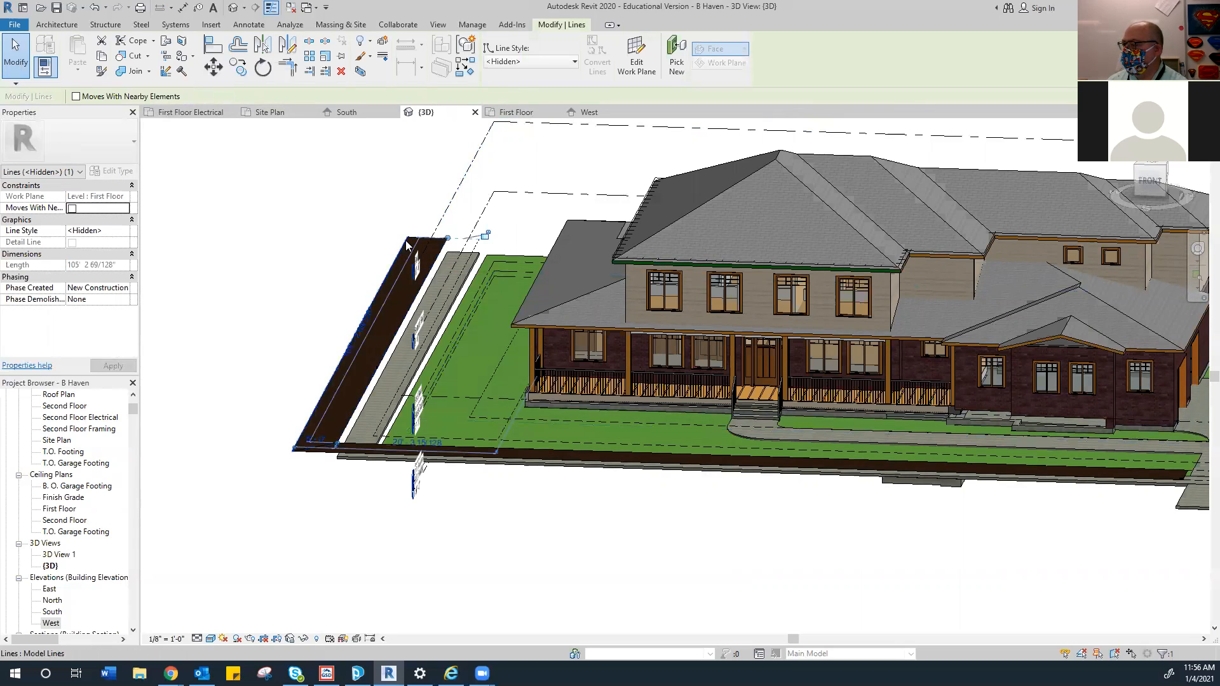
left_click(423, 247)
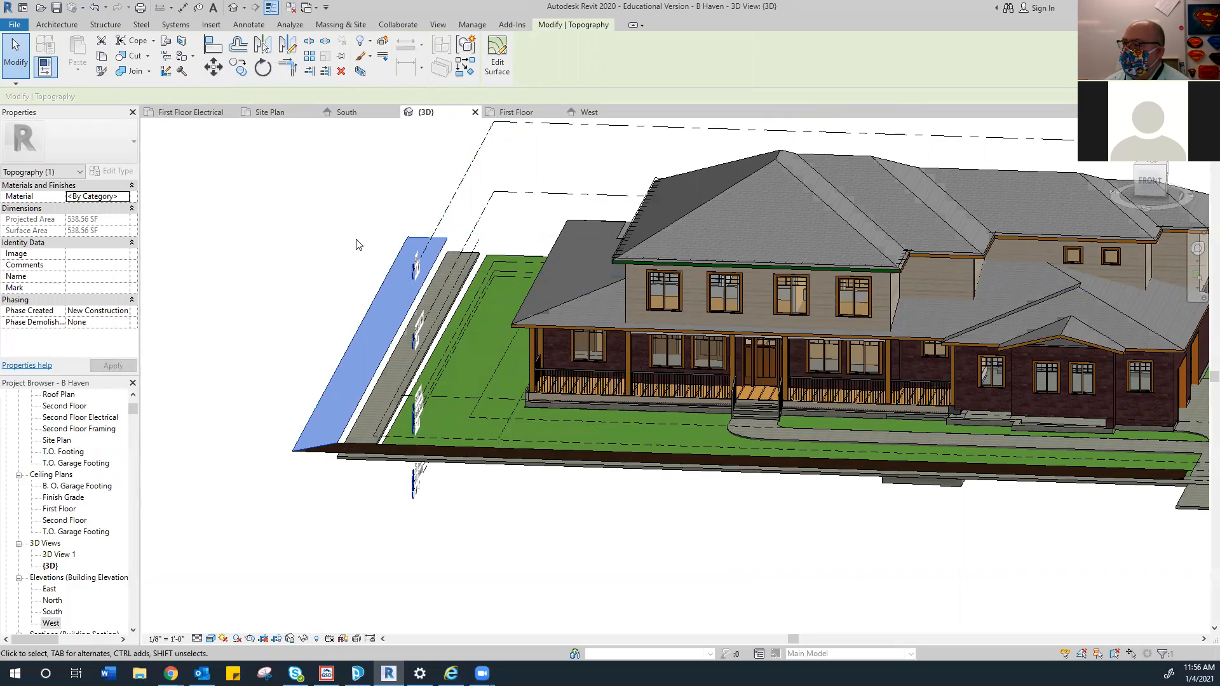
Assign the Grass material to the selected topography strip
left_click(125, 197)
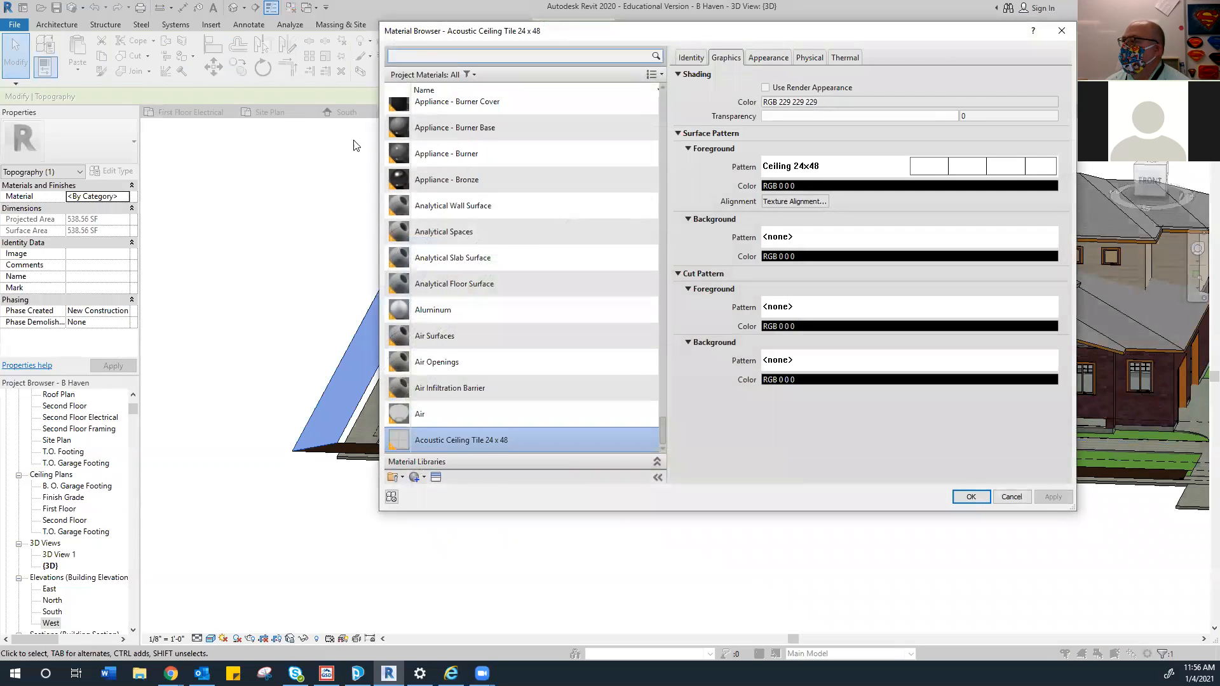
left_click(413, 56)
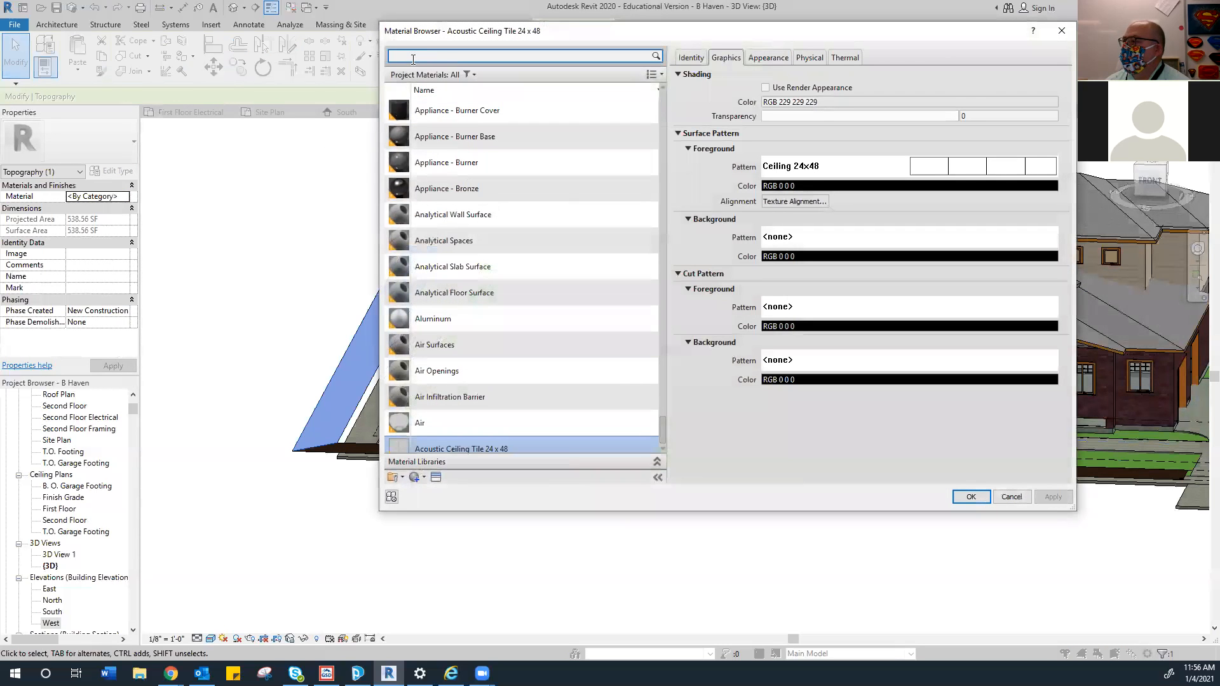
type("grass")
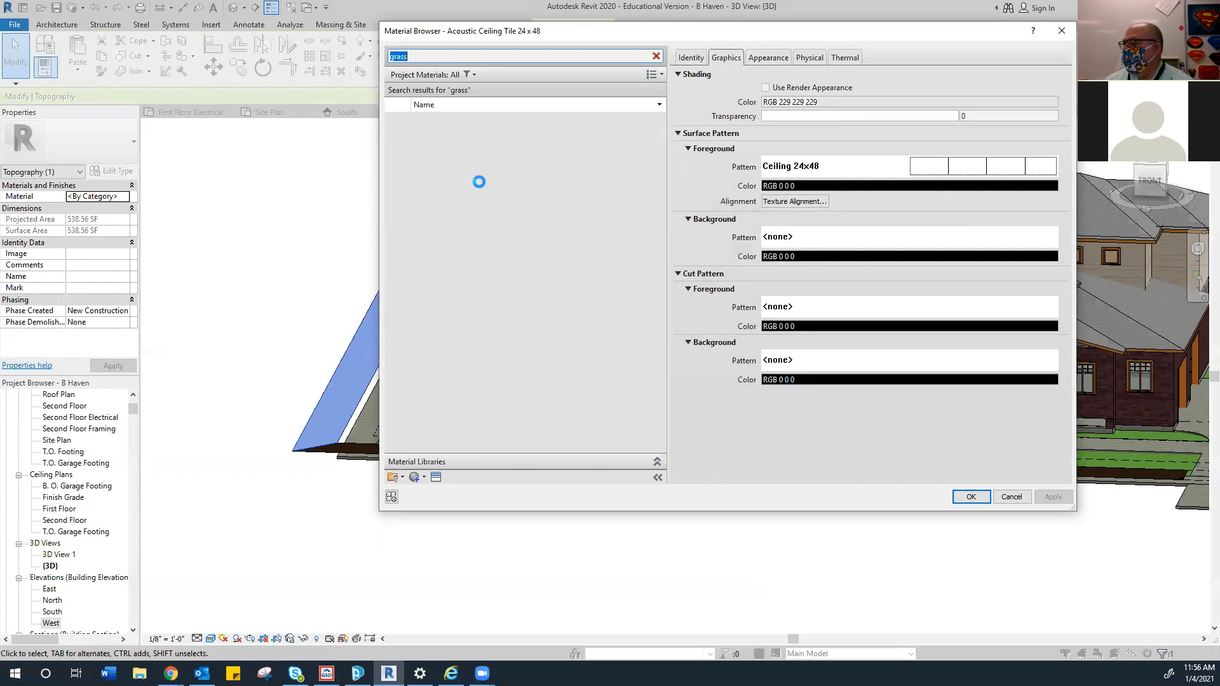
left_click(440, 132)
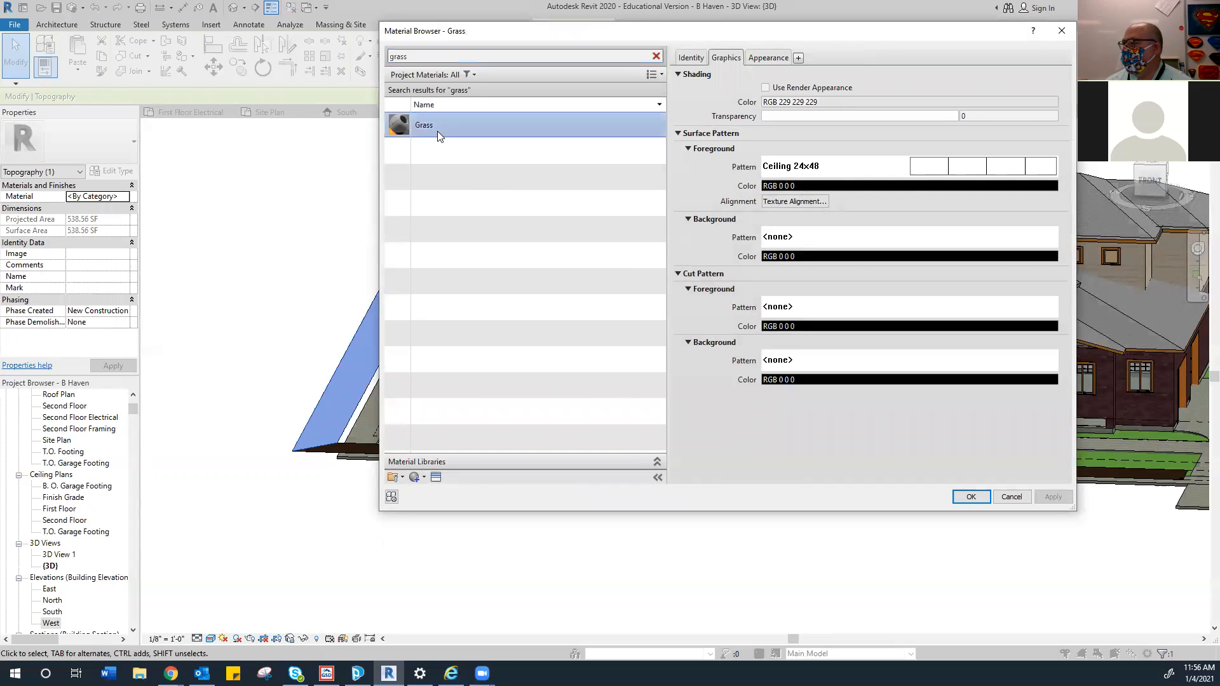
left_click(970, 496)
left_click(277, 363)
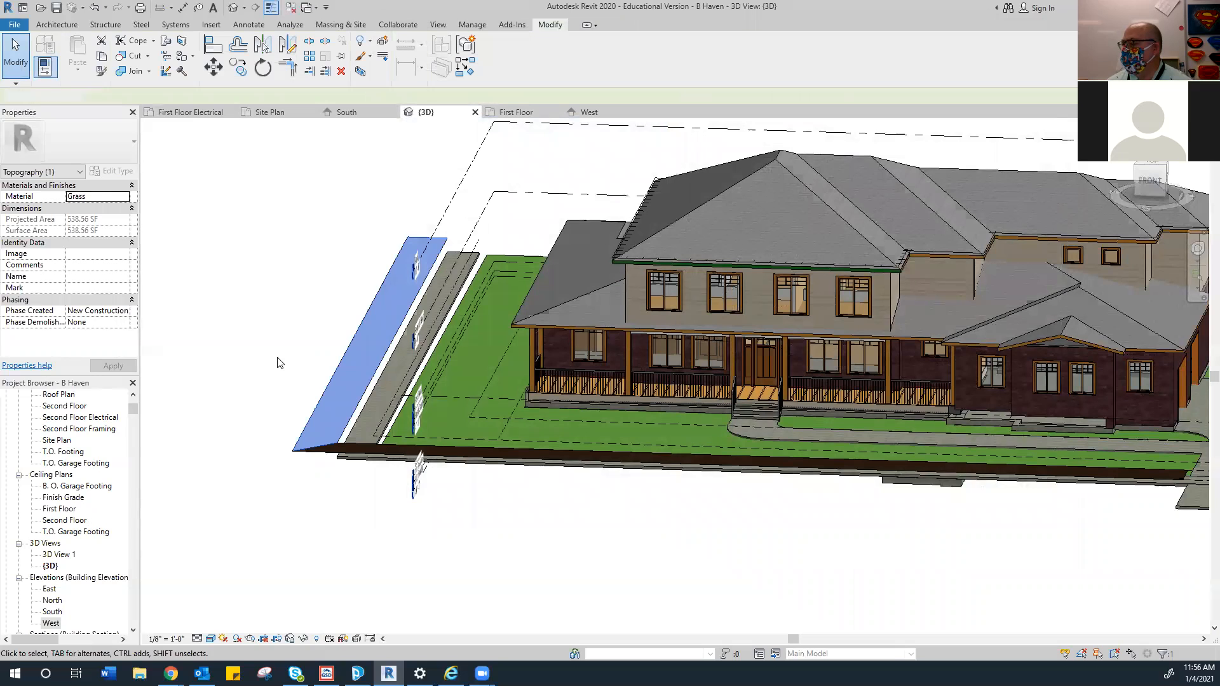
Check the hidden boundary line beside the sidewalk, then go to the Site Plan view
scroll(319, 389, "up", 4)
scroll(319, 389, "up", 1)
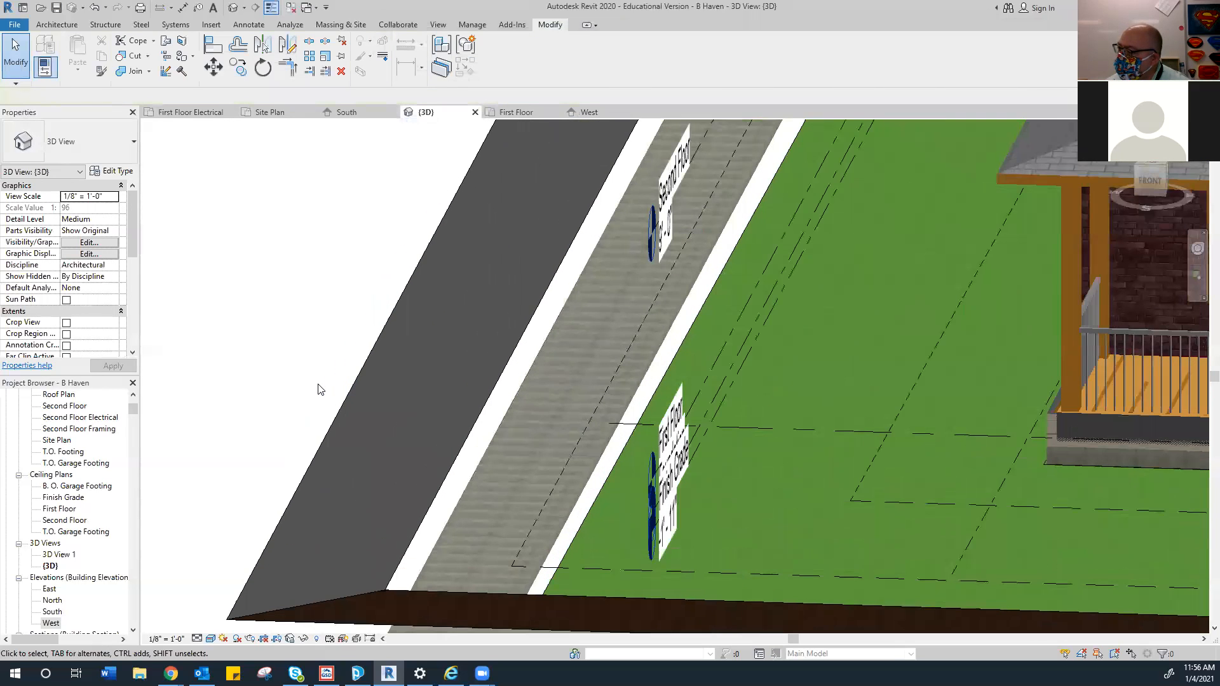
left_click(477, 407)
scroll(477, 407, "down", 5)
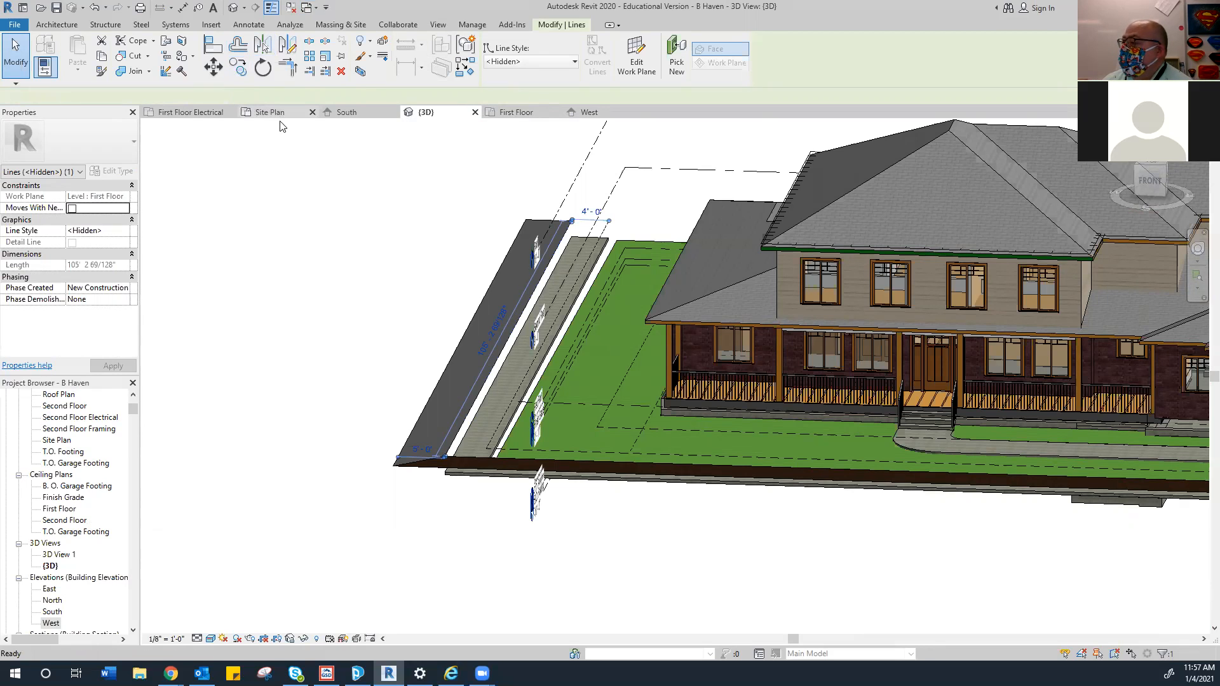
left_click(259, 112)
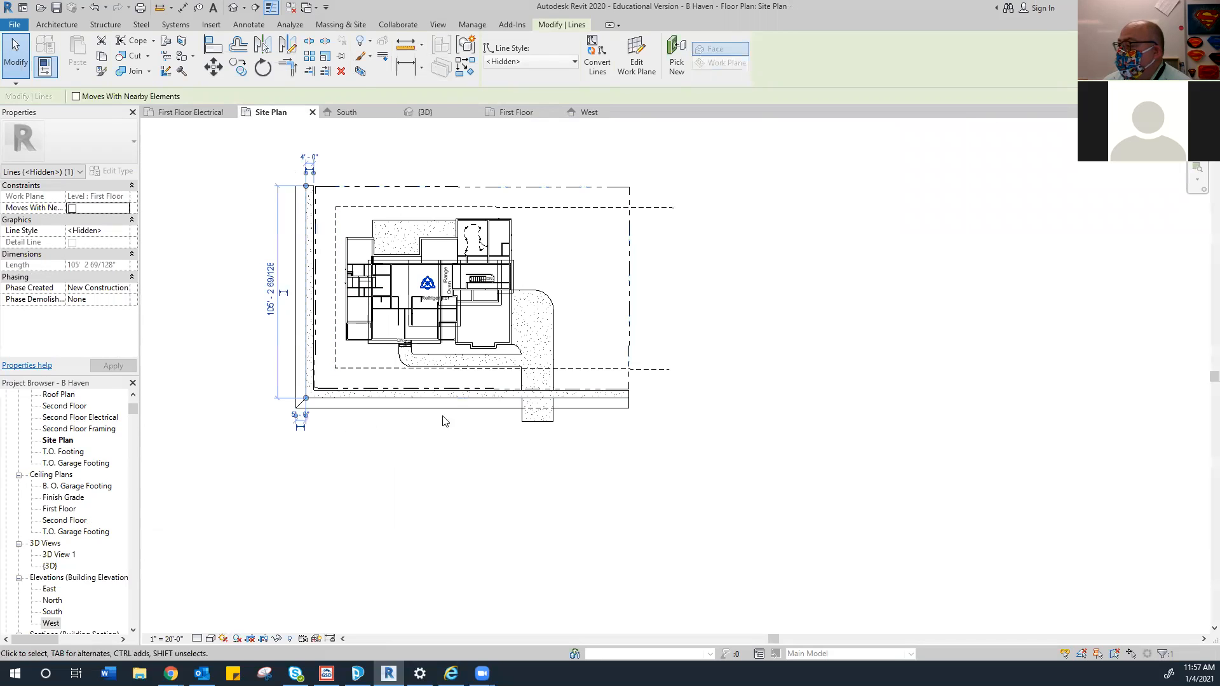
Zoom to the lot's lower edge and select the 547.63 SF bottom topography strip
scroll(411, 417, "up", 4)
middle_click_drag(311, 409, 374, 401)
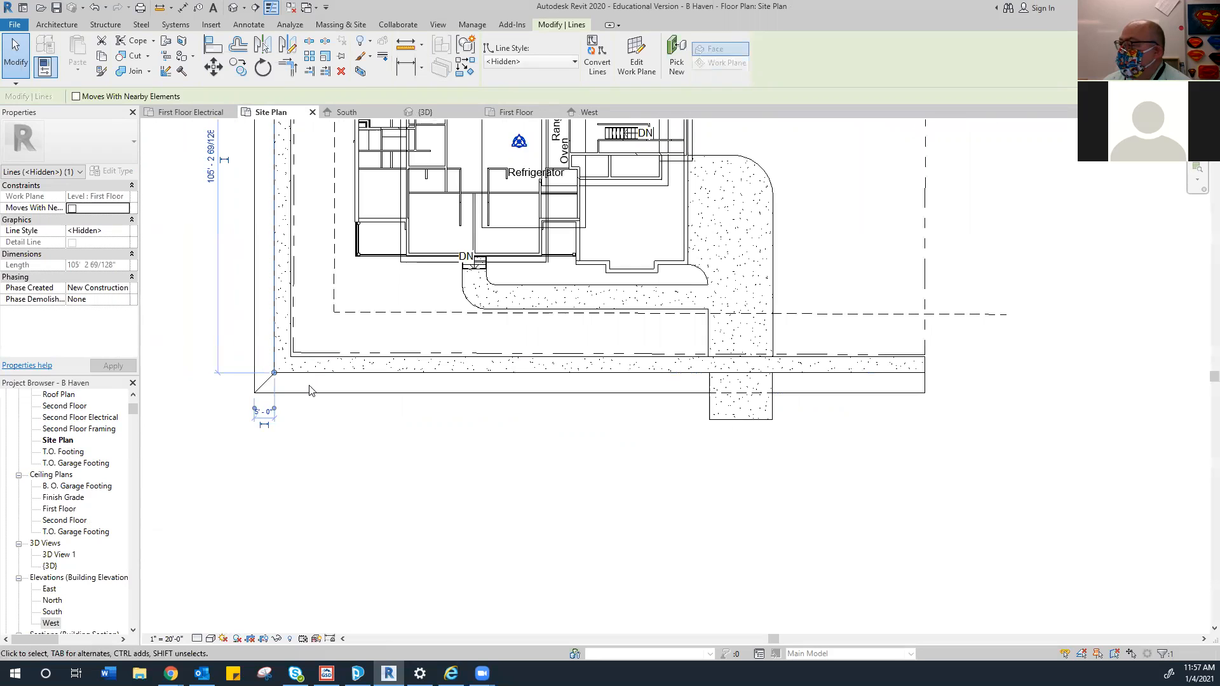
left_click_drag(215, 403, 946, 386)
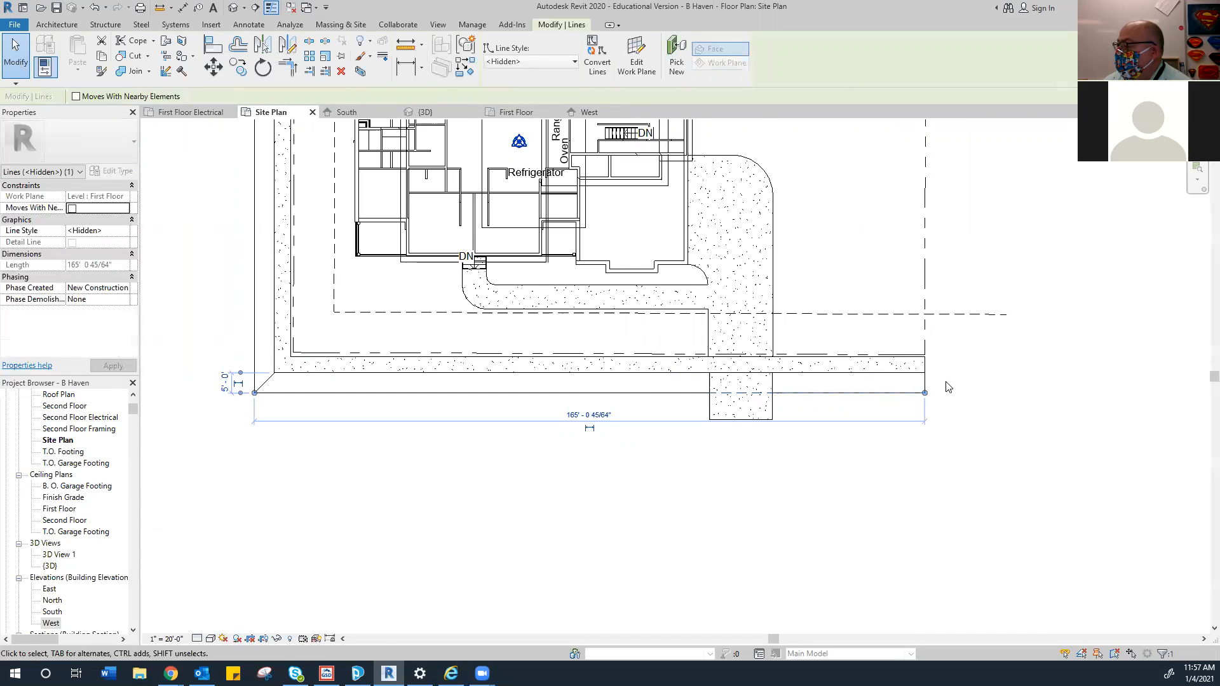
key("Escape")
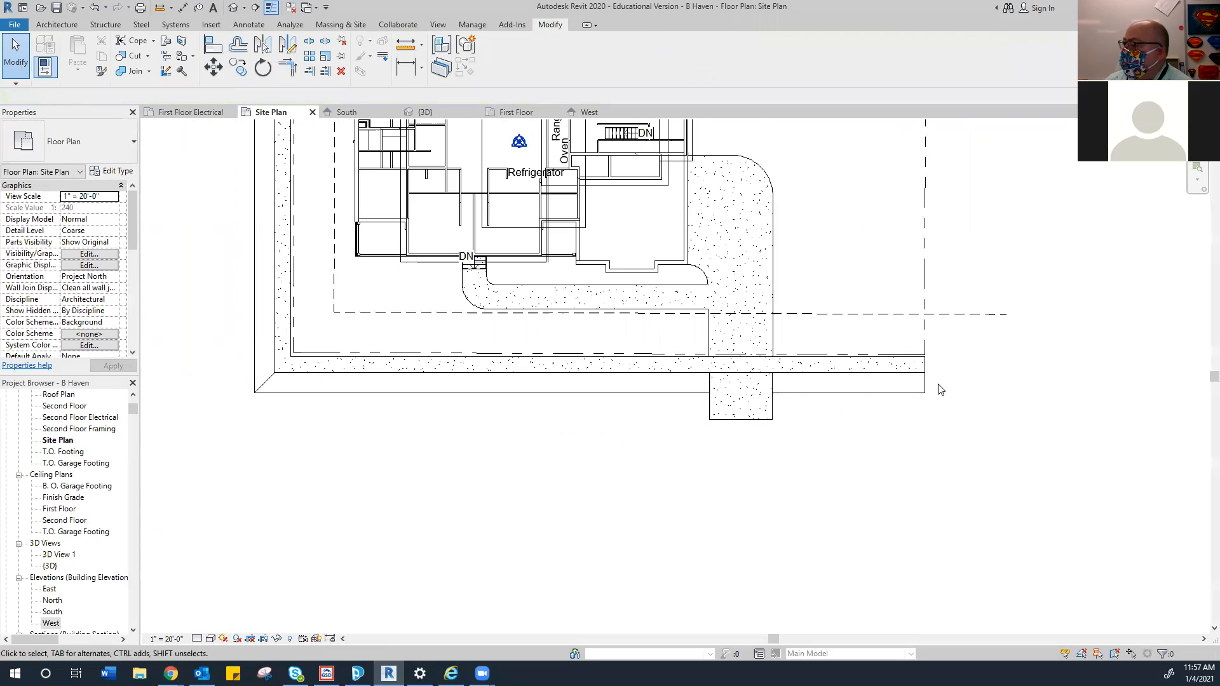
left_click_drag(348, 379, 959, 371)
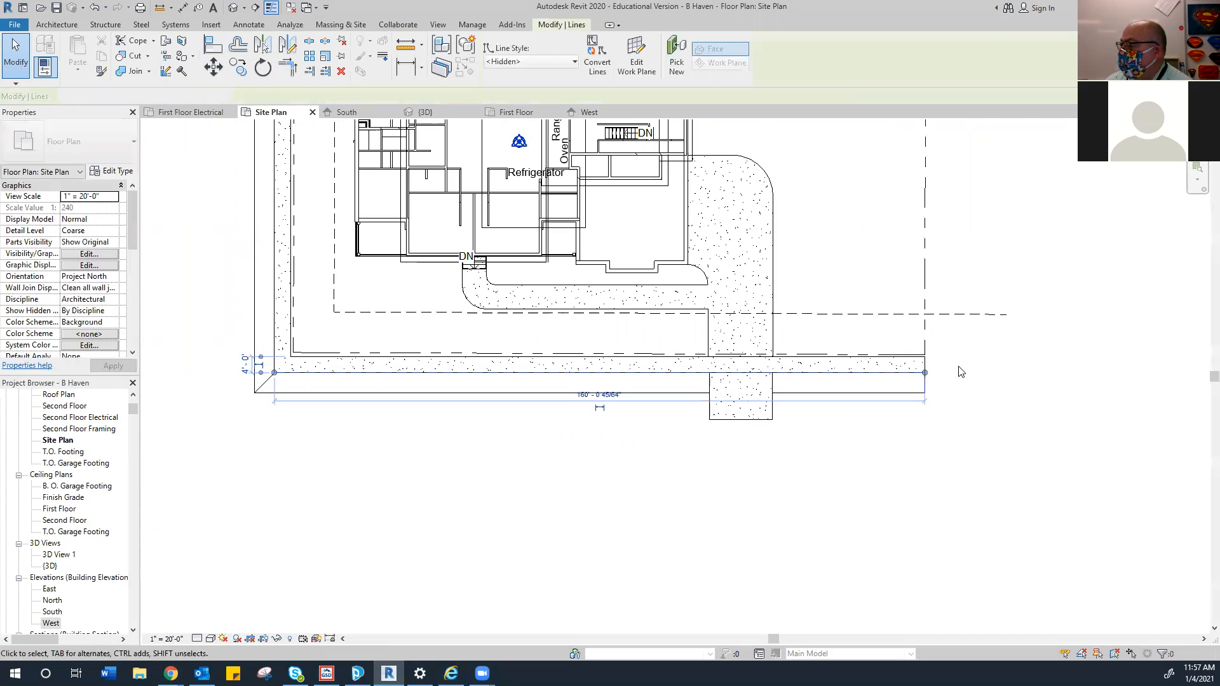
key("Escape")
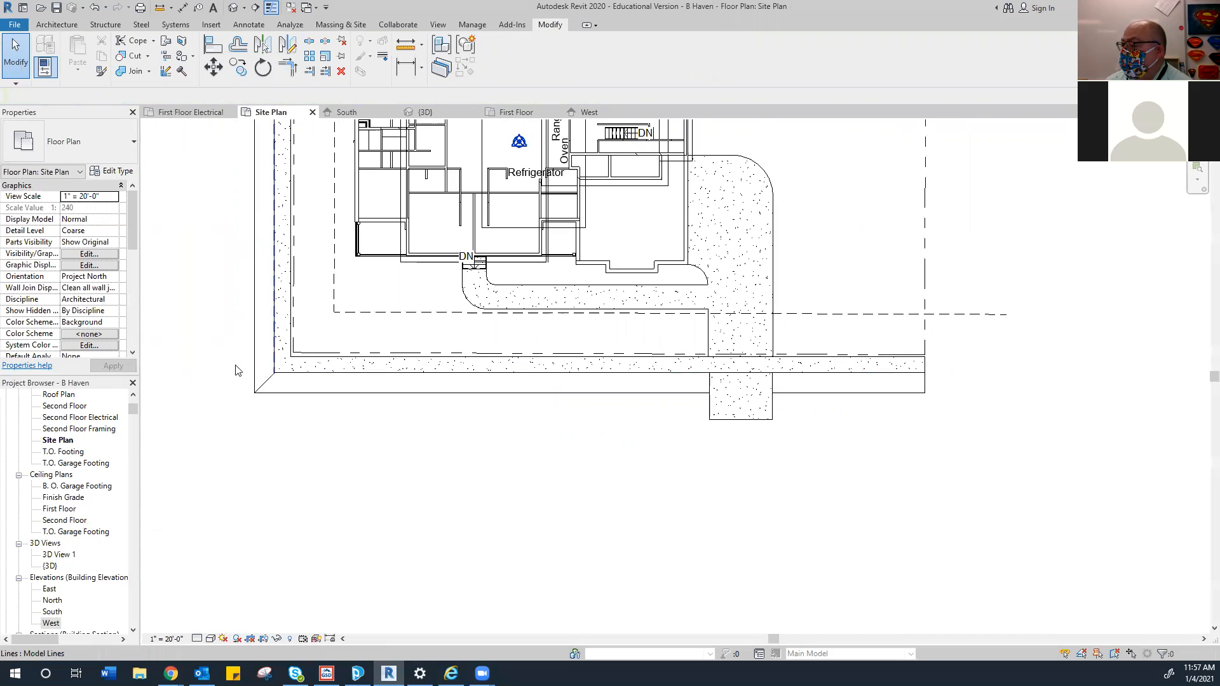
left_click(276, 390)
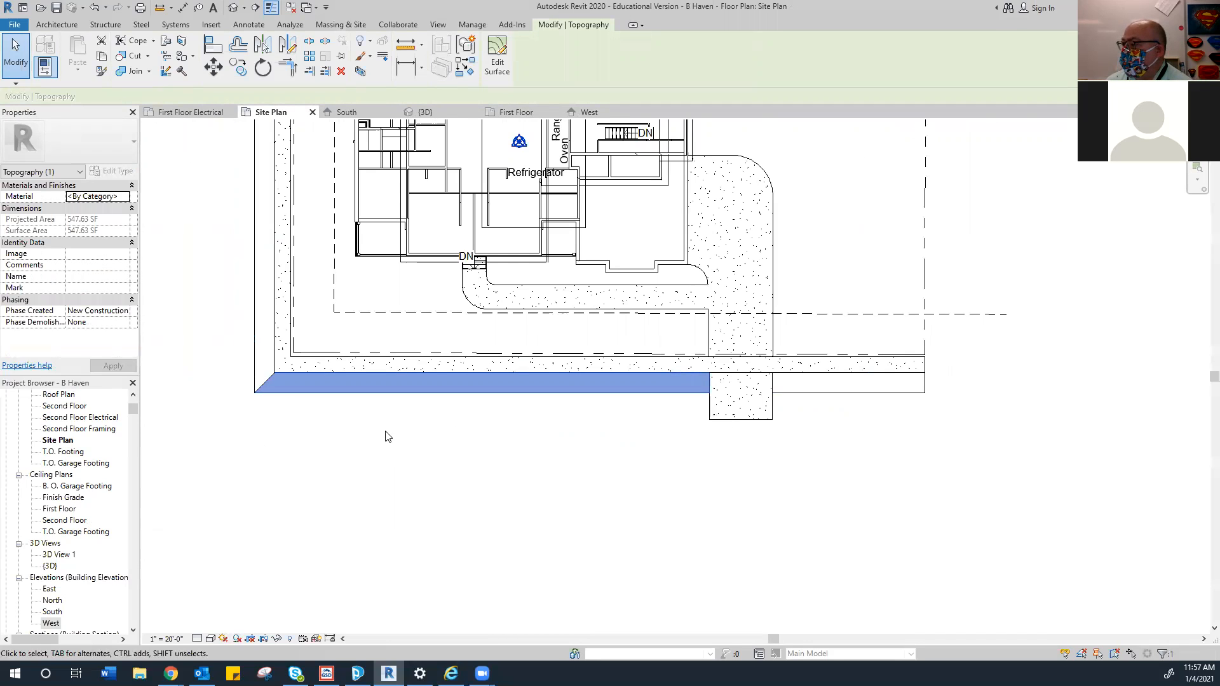
Set the bottom strip's material to Grass, using grass.jpg from the Desktop as its image
left_click(125, 197)
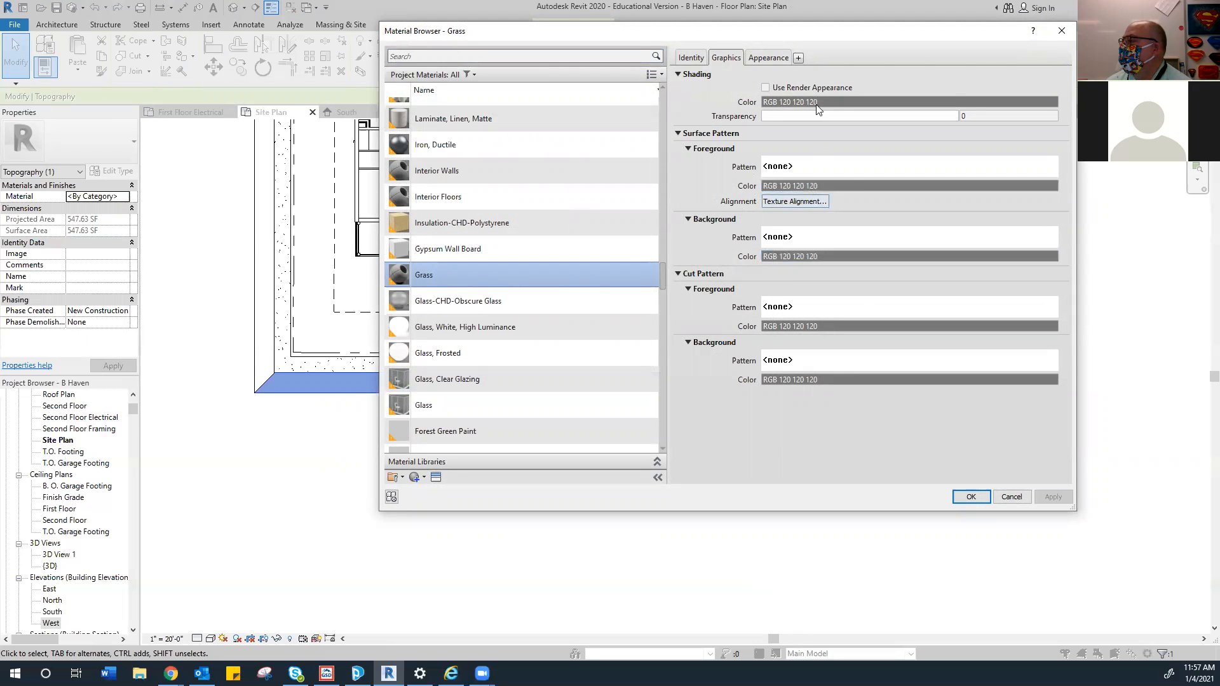
left_click(766, 57)
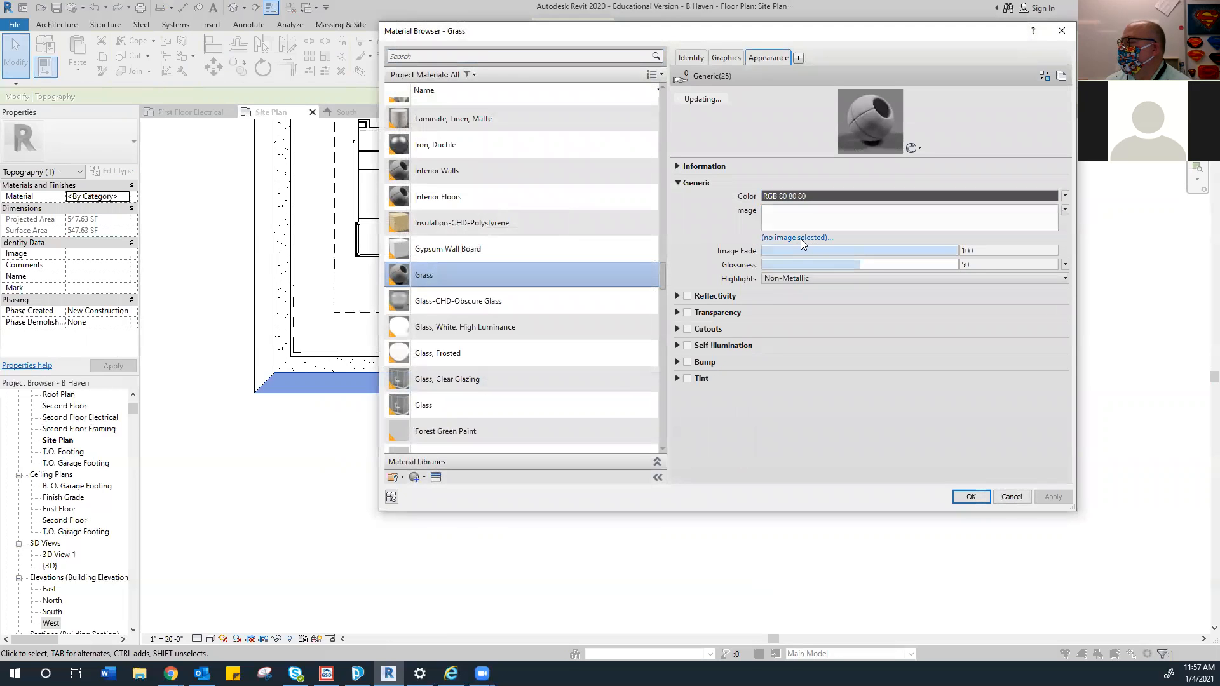
left_click(801, 239)
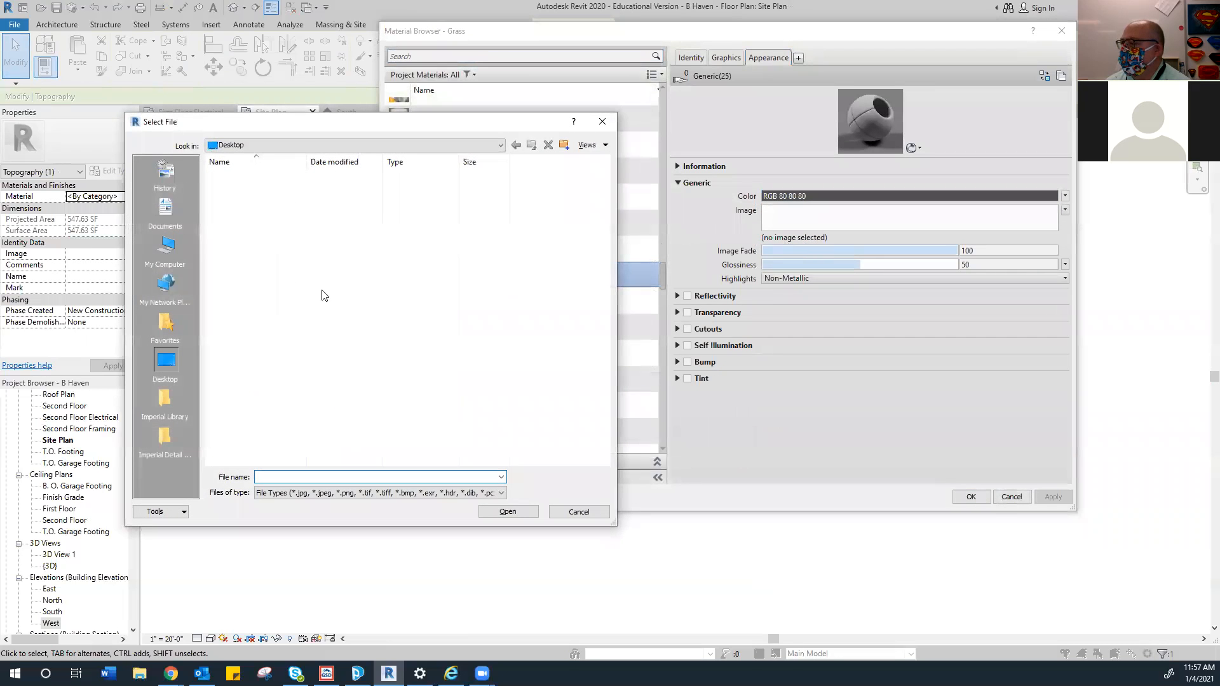
scroll(259, 375, "down", 4)
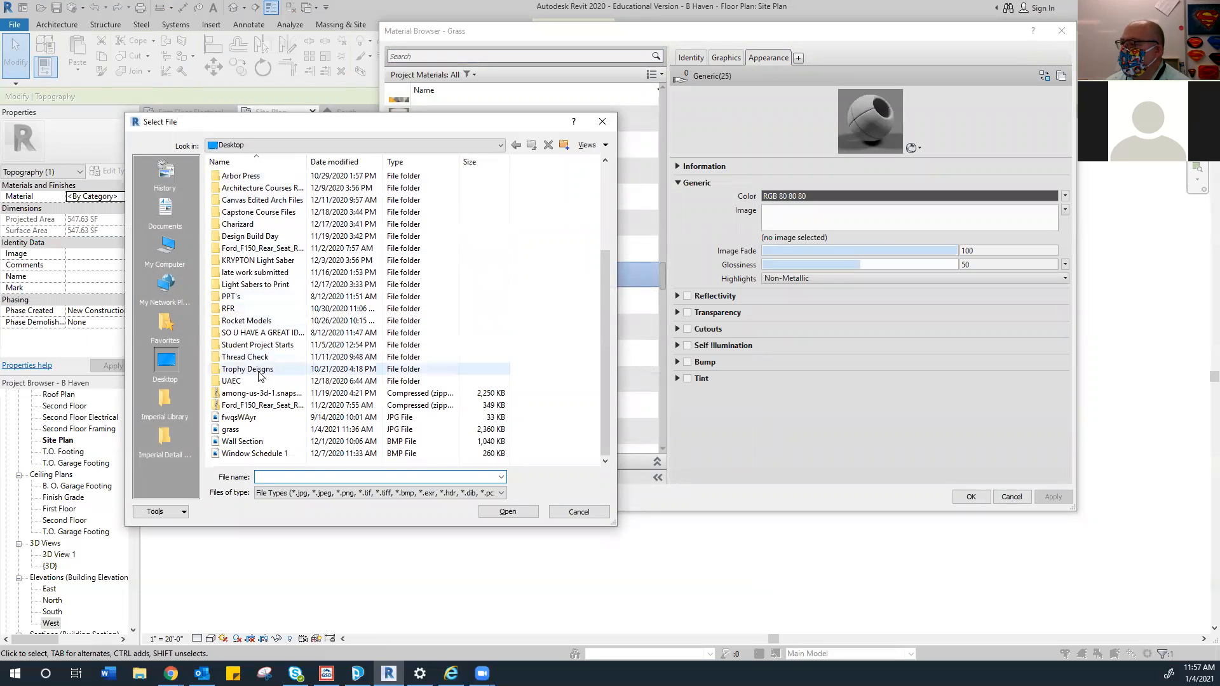
left_click(232, 429)
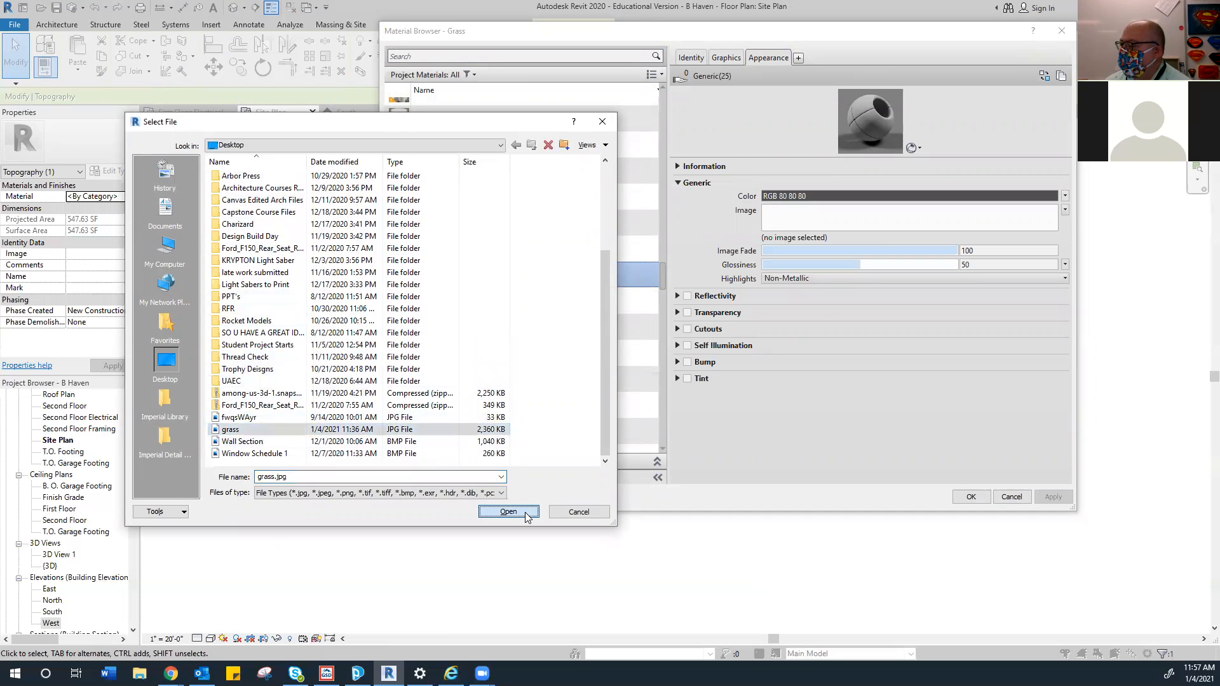
left_click(525, 511)
left_click(1053, 496)
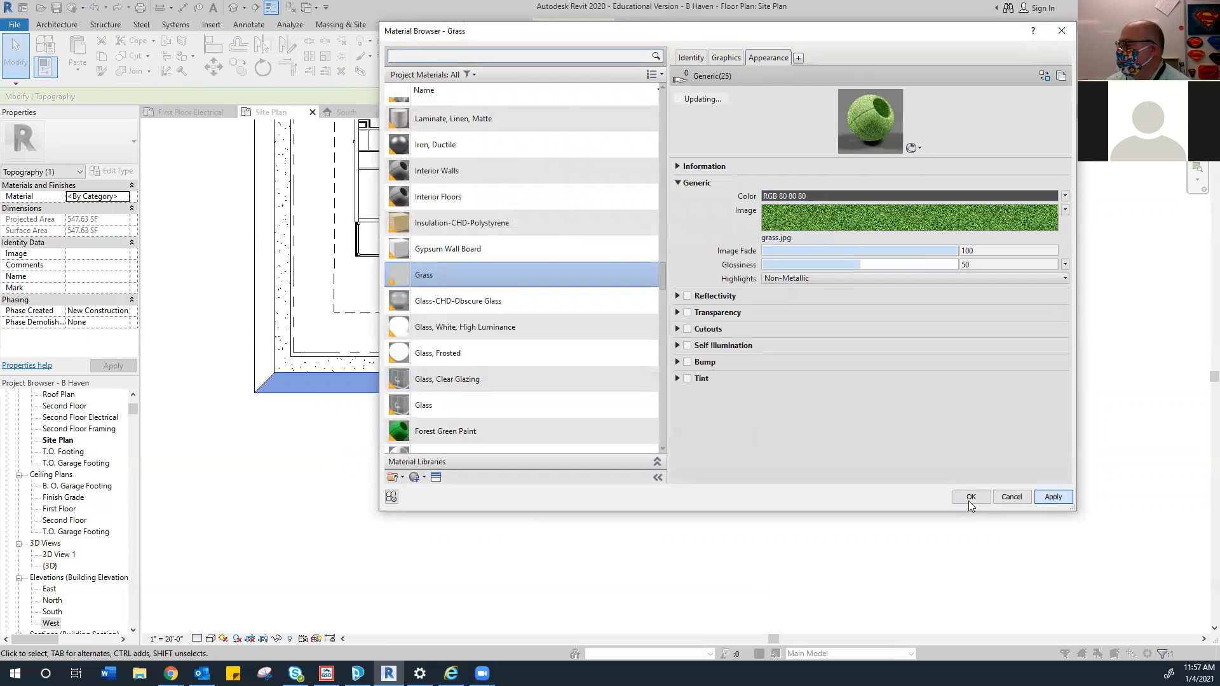
left_click(978, 497)
left_click(561, 455)
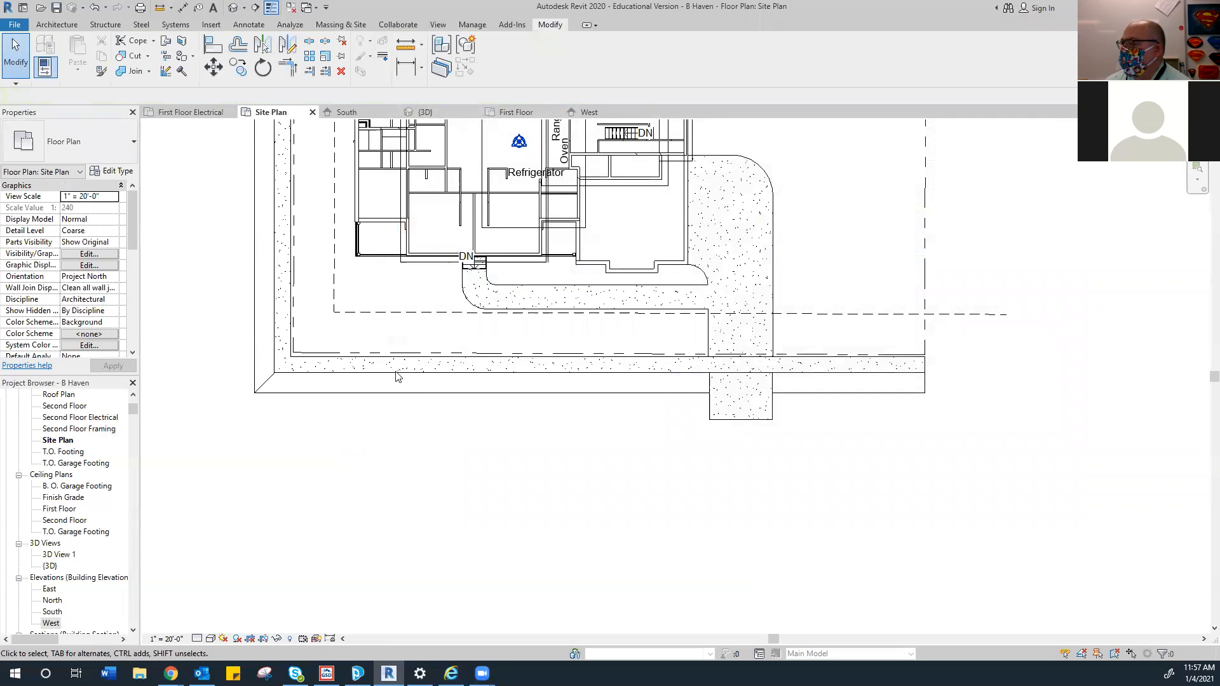
Orbit the 3D view to a low front-right angle and select the grass strip
left_click(424, 113)
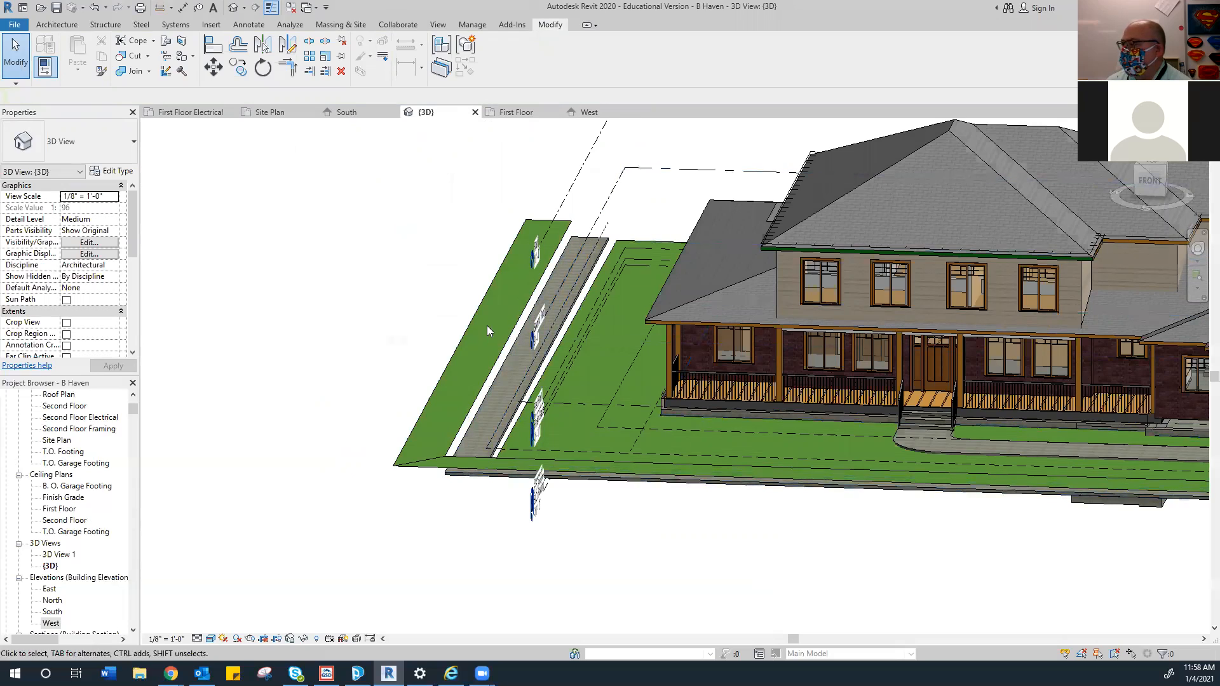
mouse_move(1143, 188)
left_mouse_down()
mouse_move(1104, 194)
mouse_move(1095, 166)
mouse_move(1088, 174)
left_mouse_up()
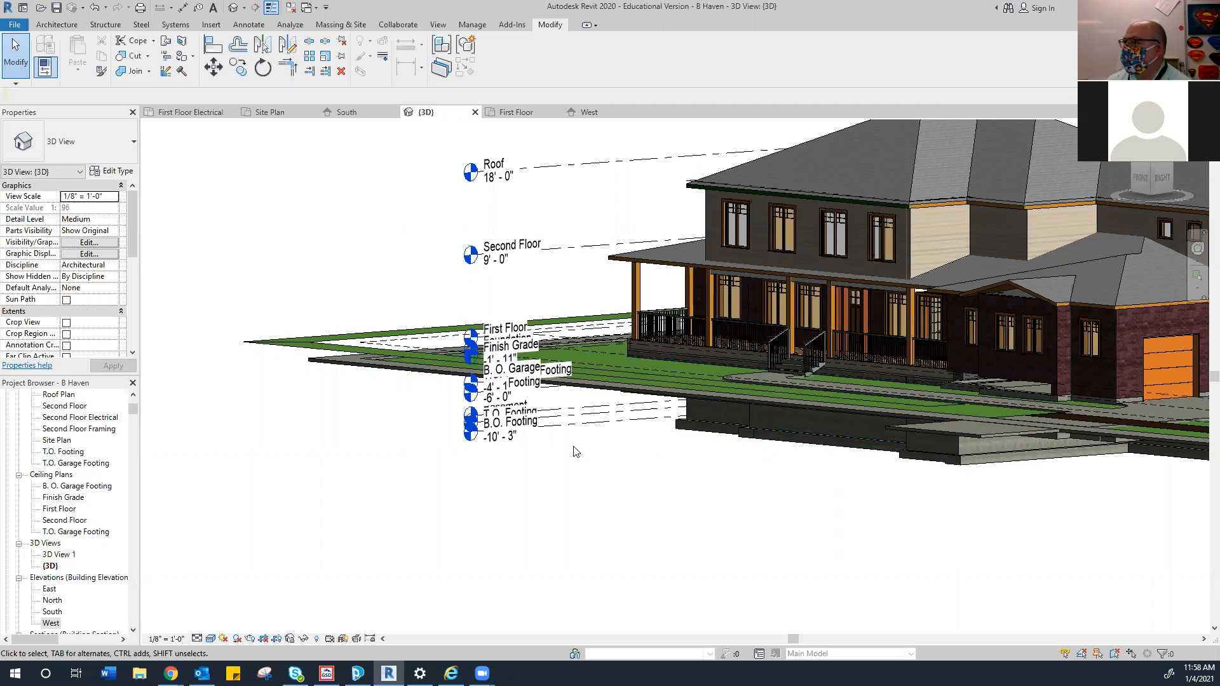
left_click(284, 351)
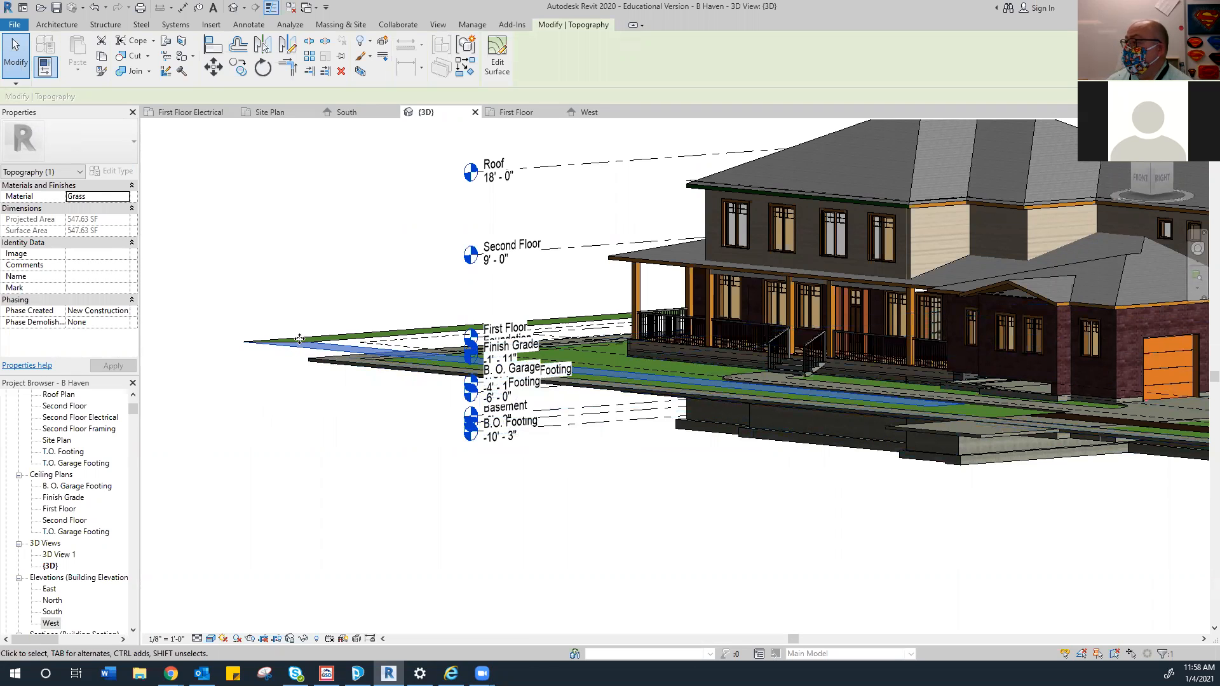
In the South elevation, drag the strip's surface down onto the Finish Grade line
left_click(346, 113)
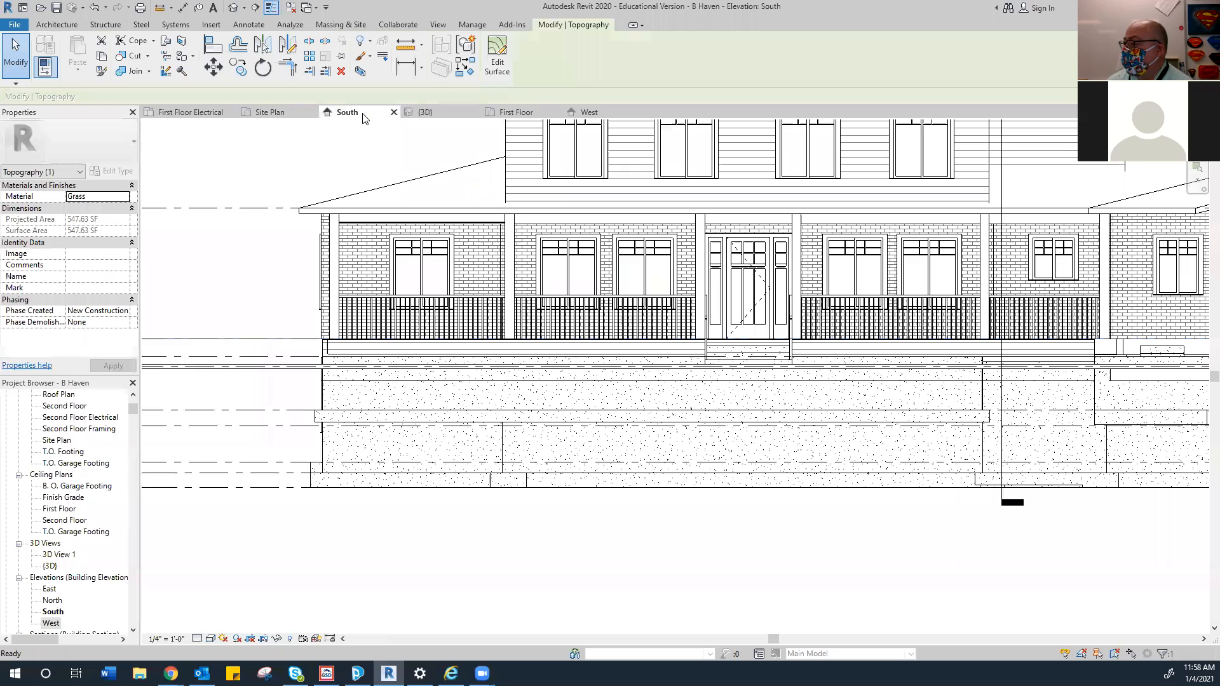
scroll(275, 335, "up", 3)
mouse_move(274, 335)
middle_mouse_down()
mouse_move(580, 264)
mouse_move(587, 279)
middle_mouse_up()
scroll(500, 291, "up", 1)
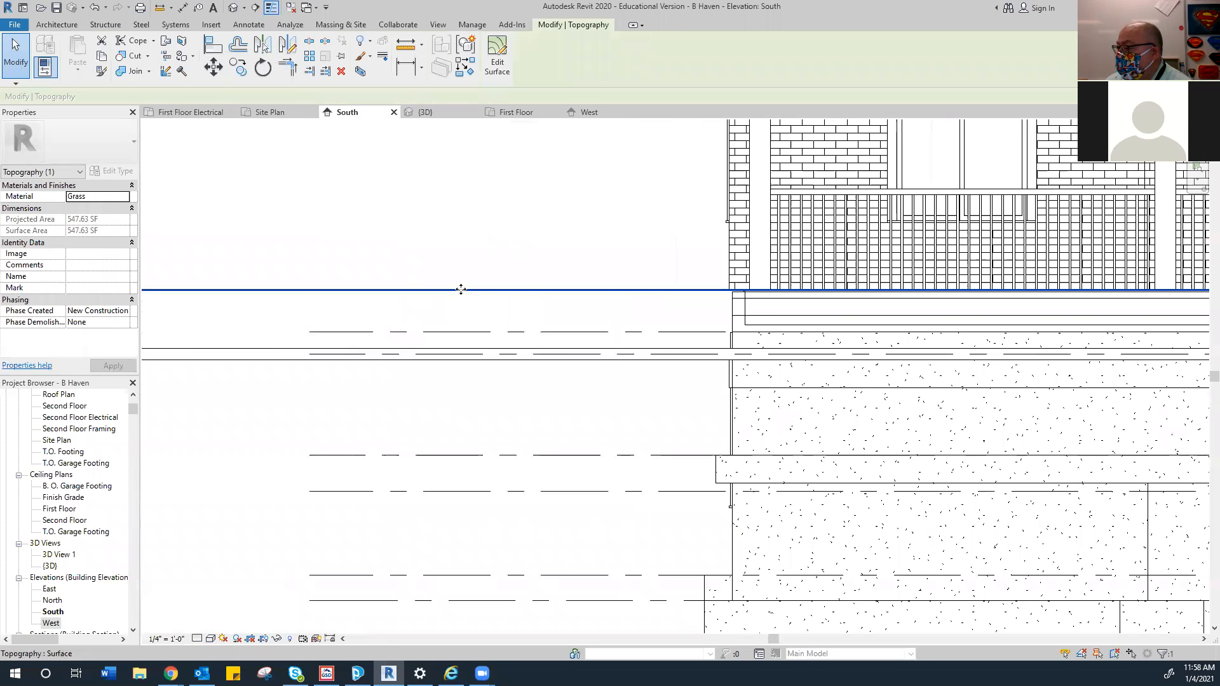
left_click_drag(462, 291, 473, 357)
left_click_drag(471, 356, 472, 355)
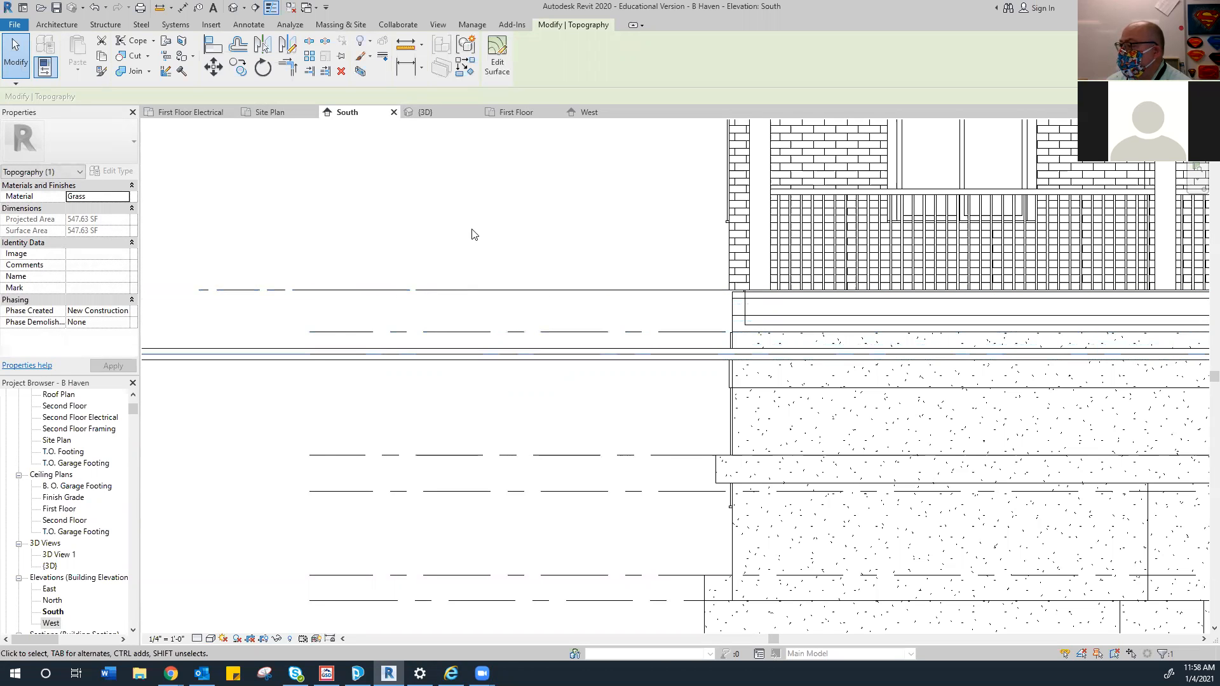
Back in 3D, pan and orbit to the house front and select the strip beside the driveway
left_click(432, 113)
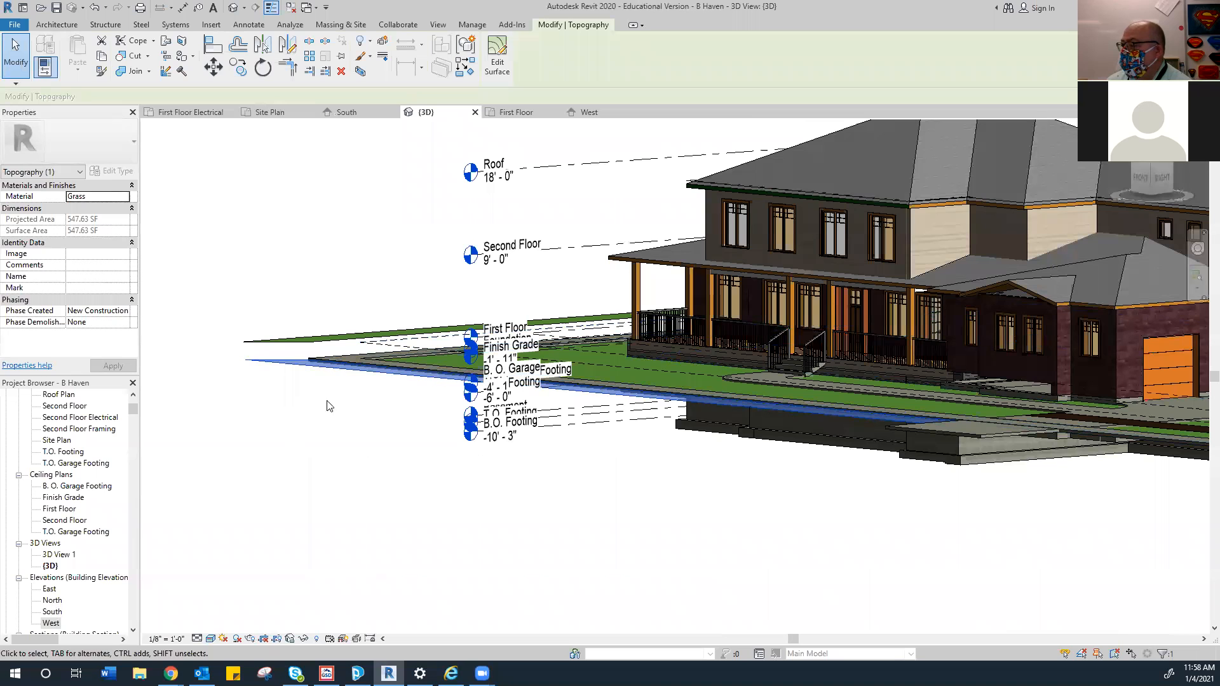
left_click(369, 423)
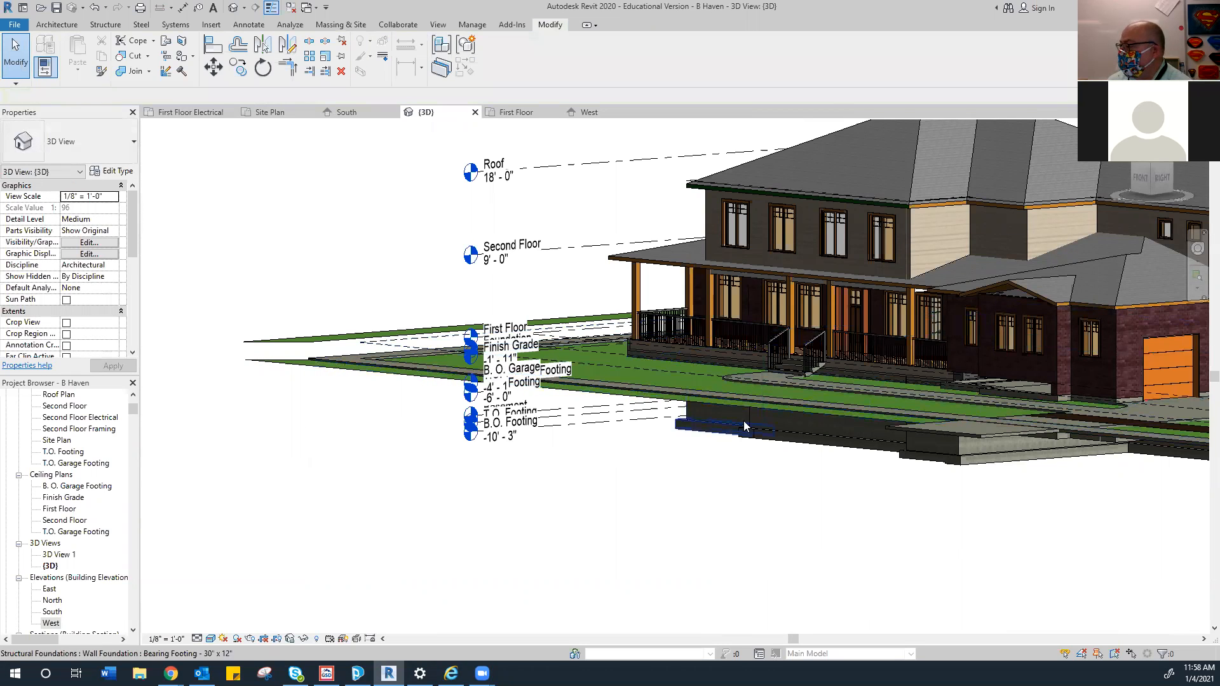
middle_click_drag(791, 466, 566, 407)
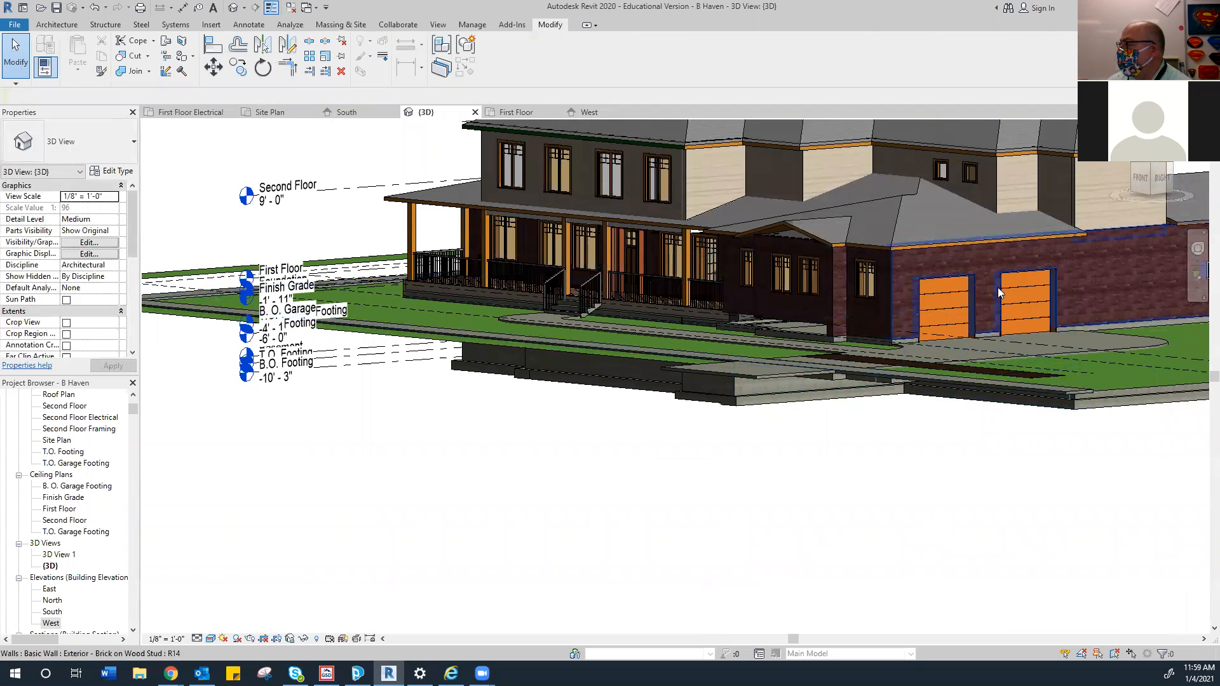
left_click_drag(1144, 175, 1153, 196)
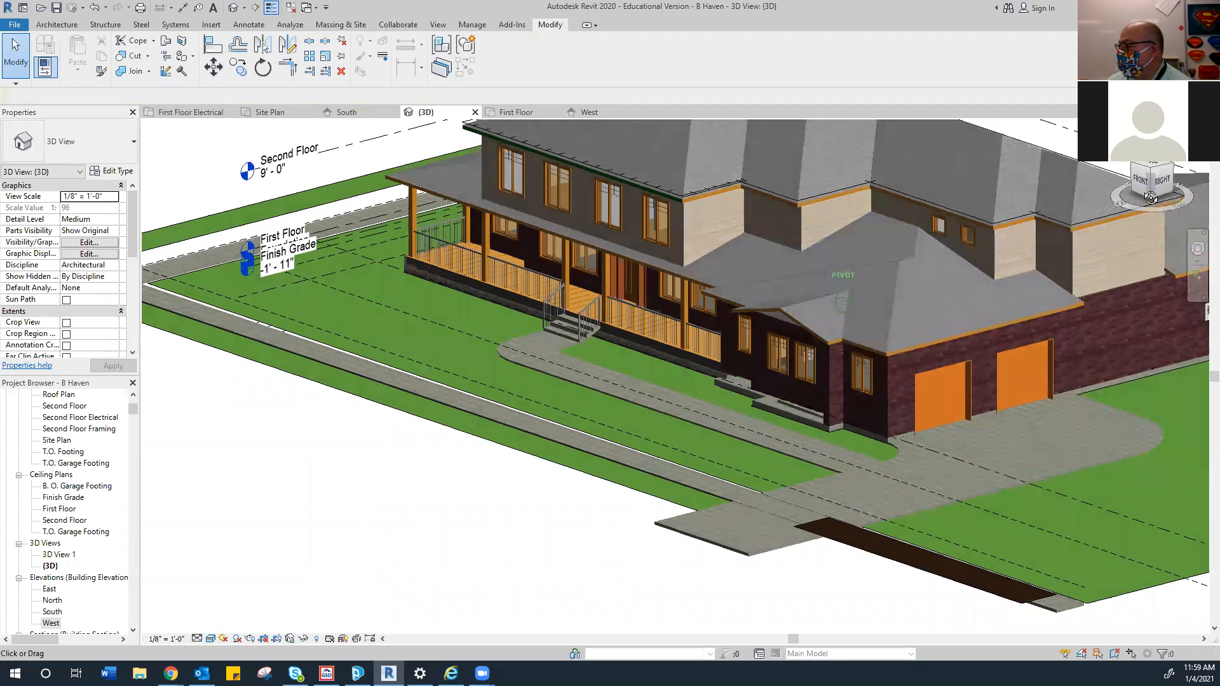
left_click(864, 557)
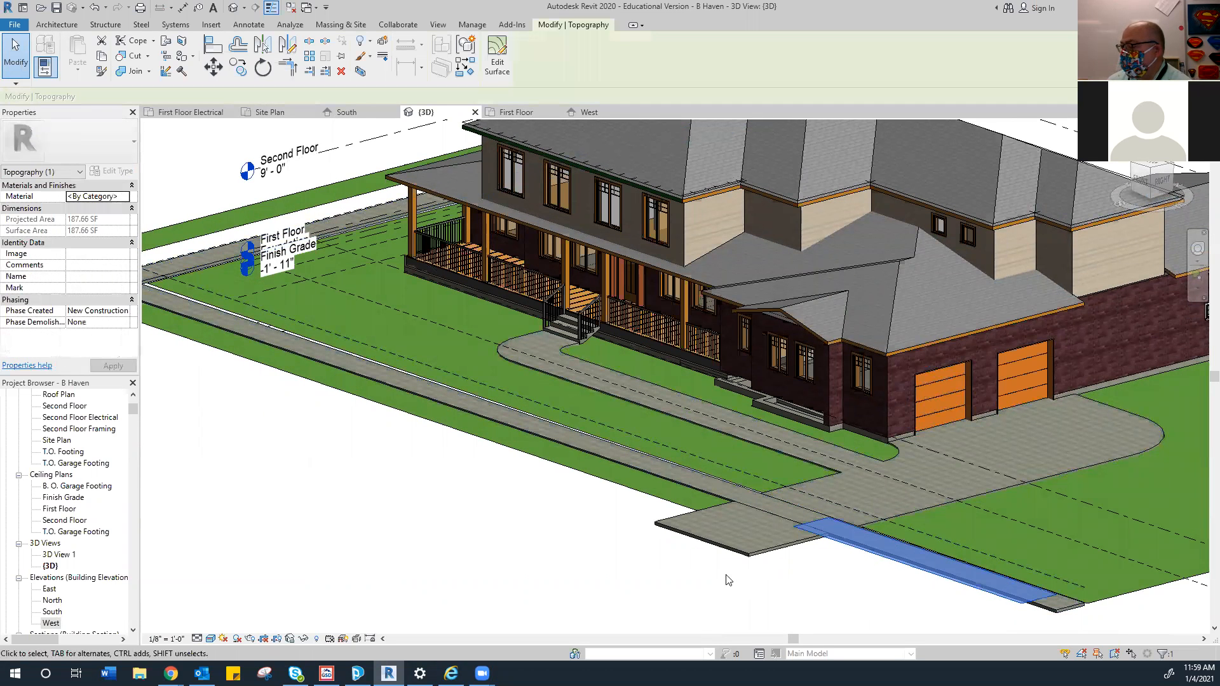
Apply Grass to the 187.66 SF driveway-side strip and go to the South elevation
left_click(125, 197)
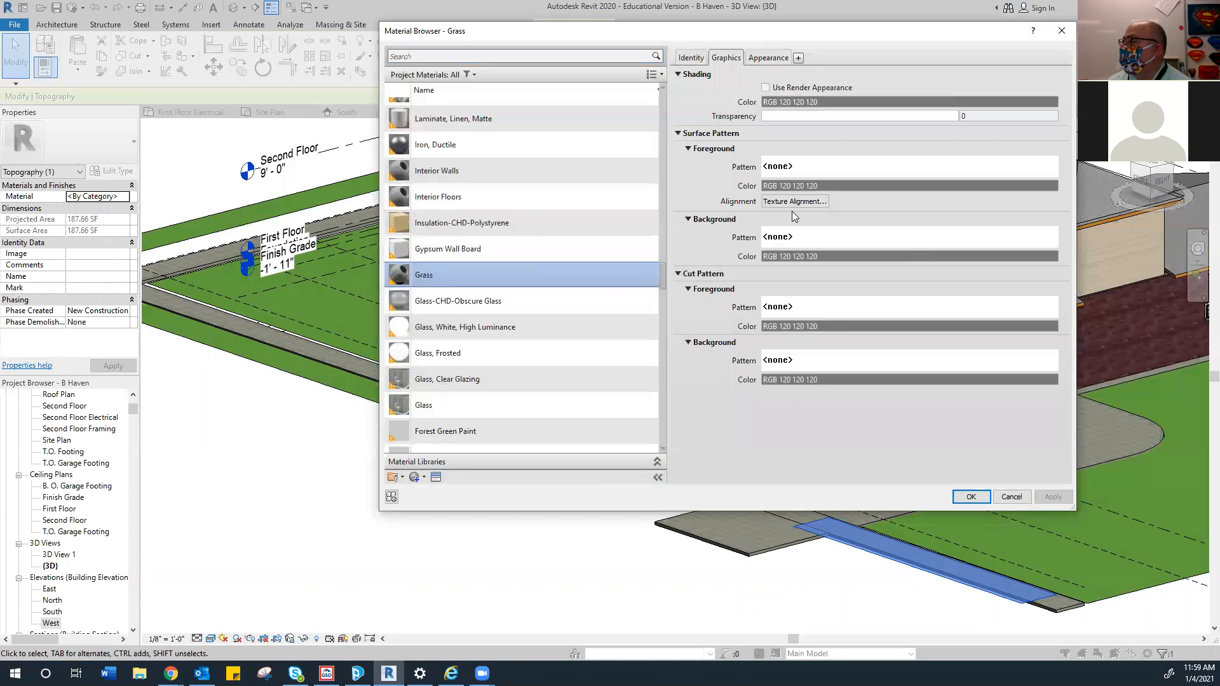
left_click(768, 57)
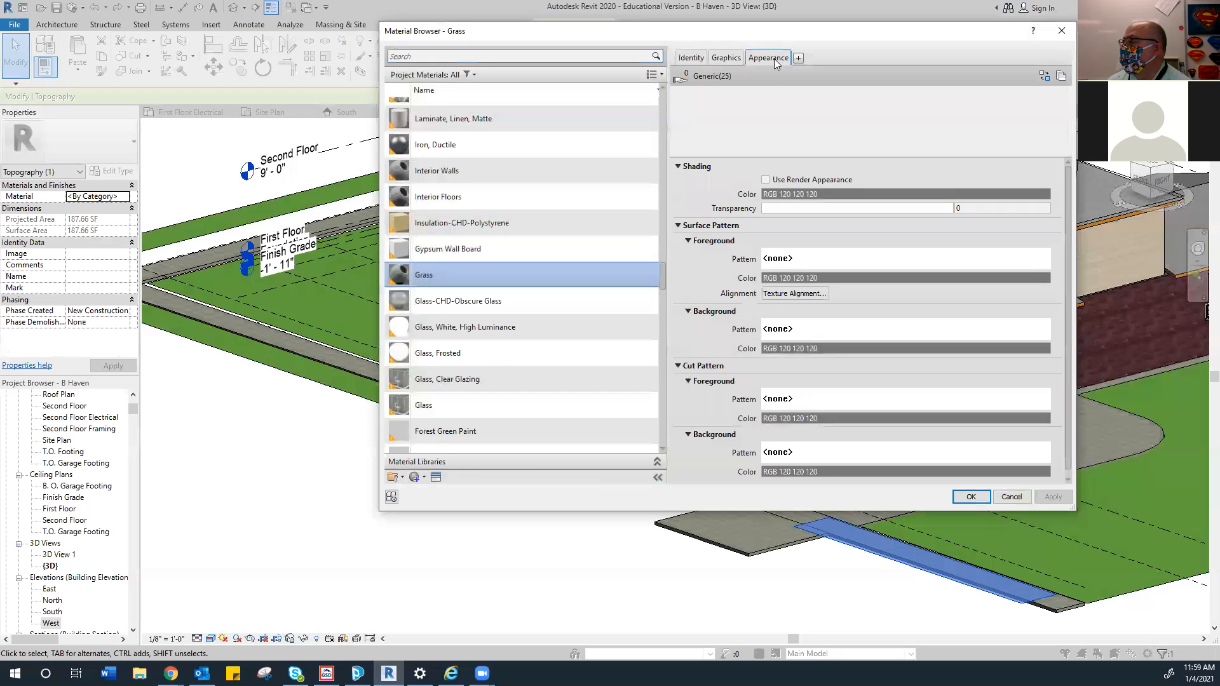
left_click(971, 497)
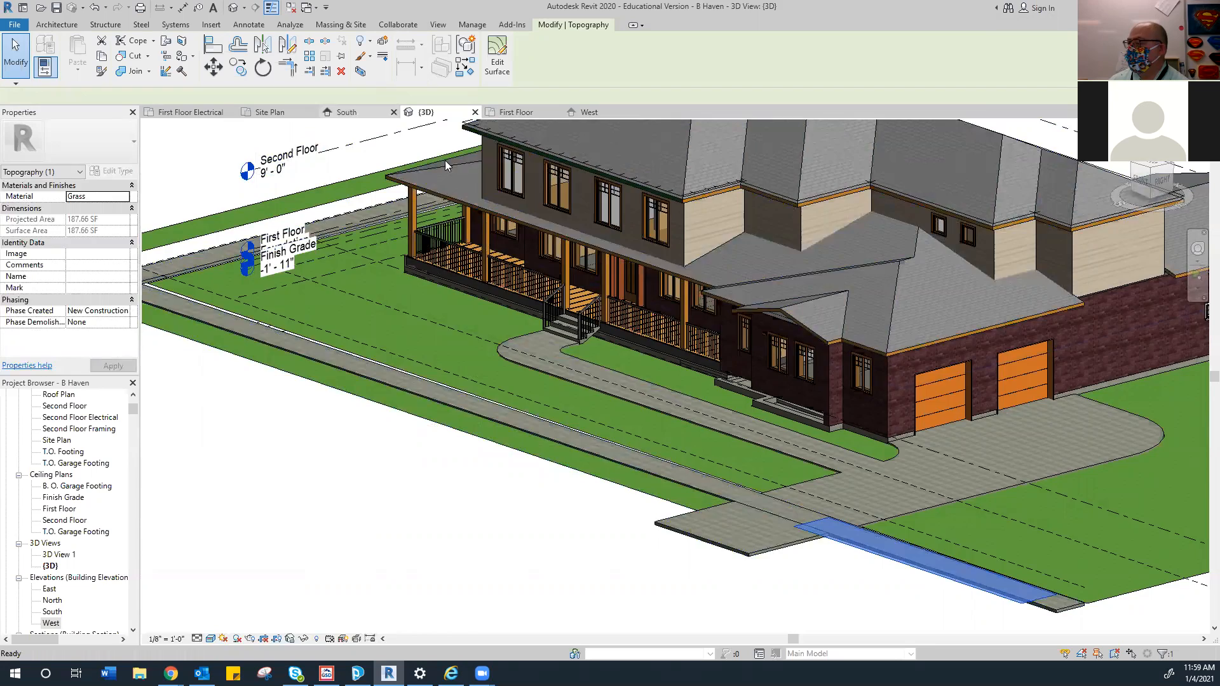
left_click(346, 112)
Zoom and pan the South elevation to center the level heads
scroll(731, 505, "down", 5)
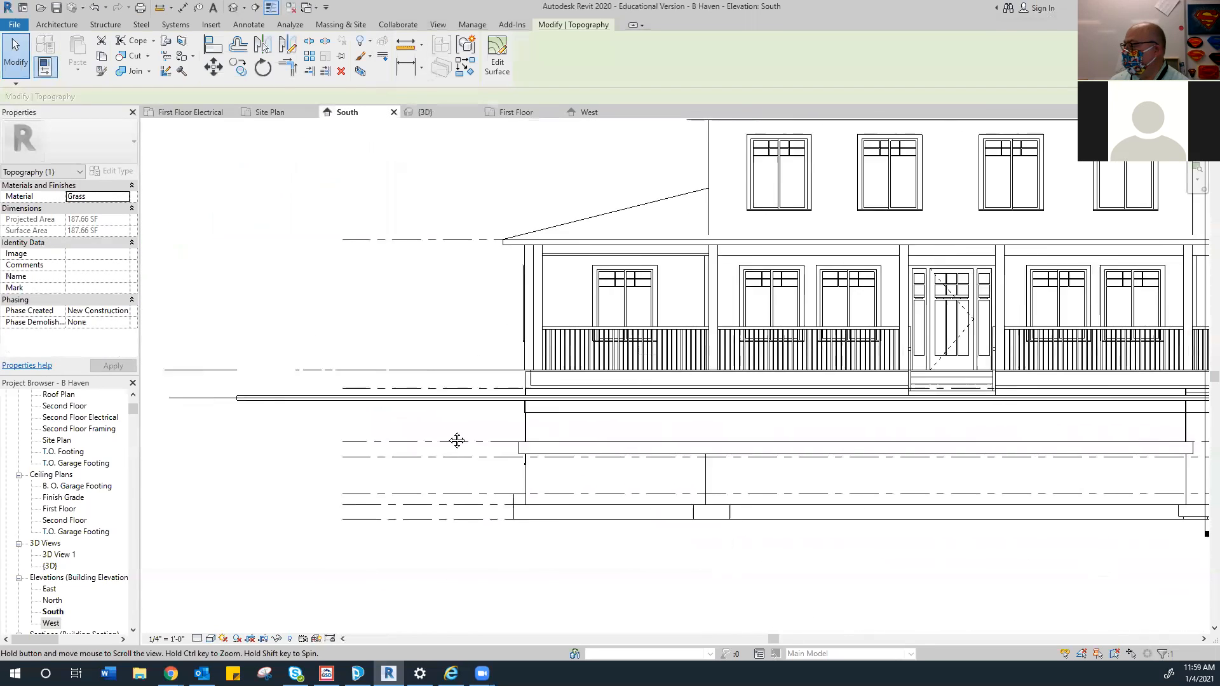
middle_click_drag(841, 471, 429, 462)
middle_click_drag(1010, 490, 621, 480)
middle_click_drag(923, 425, 861, 432)
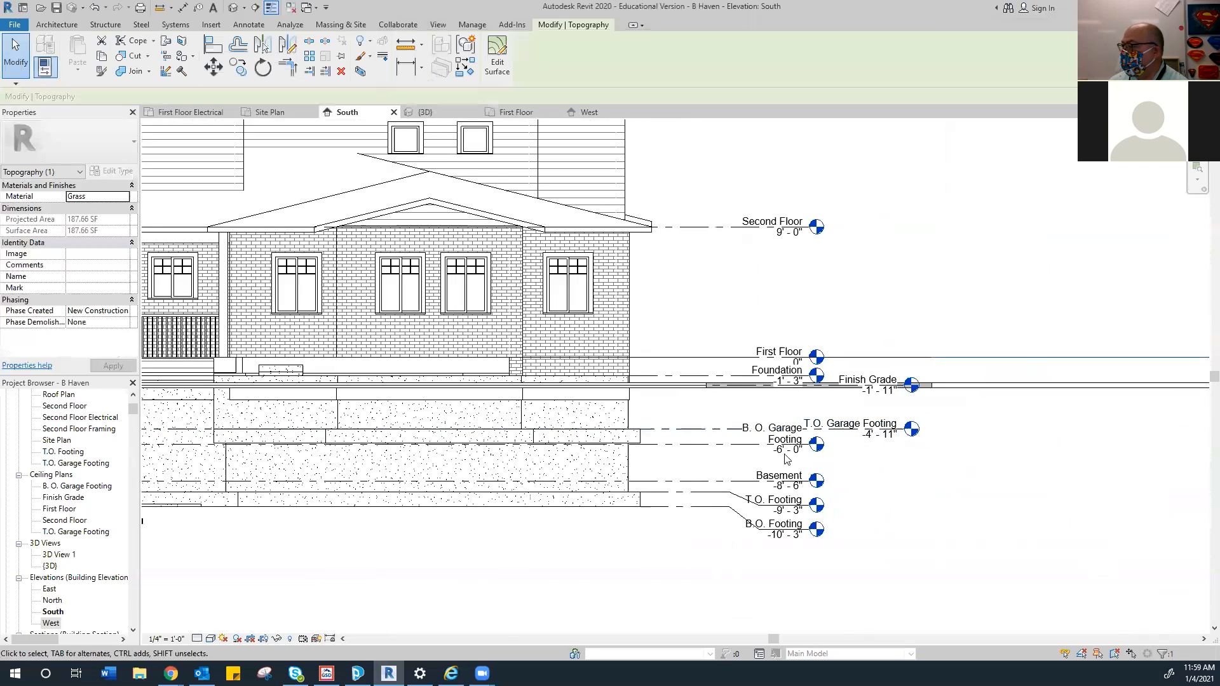
middle_click_drag(1030, 429, 615, 411)
scroll(516, 399, "up", 4)
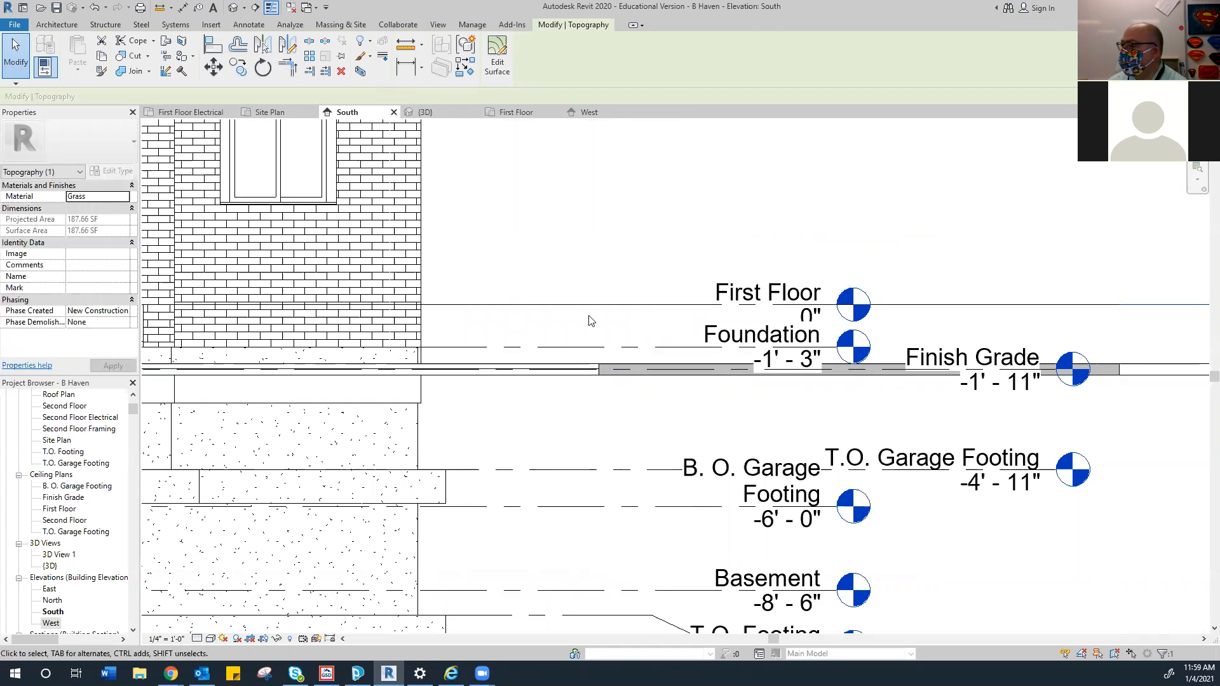
scroll(533, 335, "down", 5)
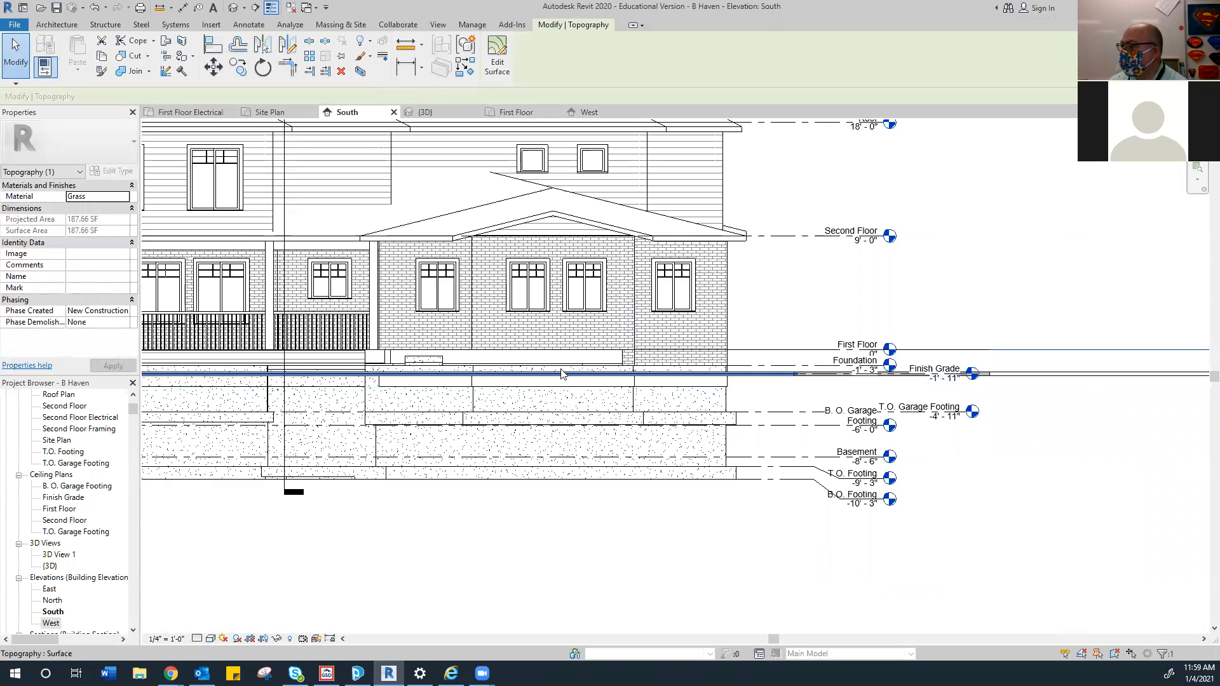
middle_click_drag(859, 365, 621, 350)
scroll(641, 352, "up", 1)
middle_click_drag(849, 400, 700, 403)
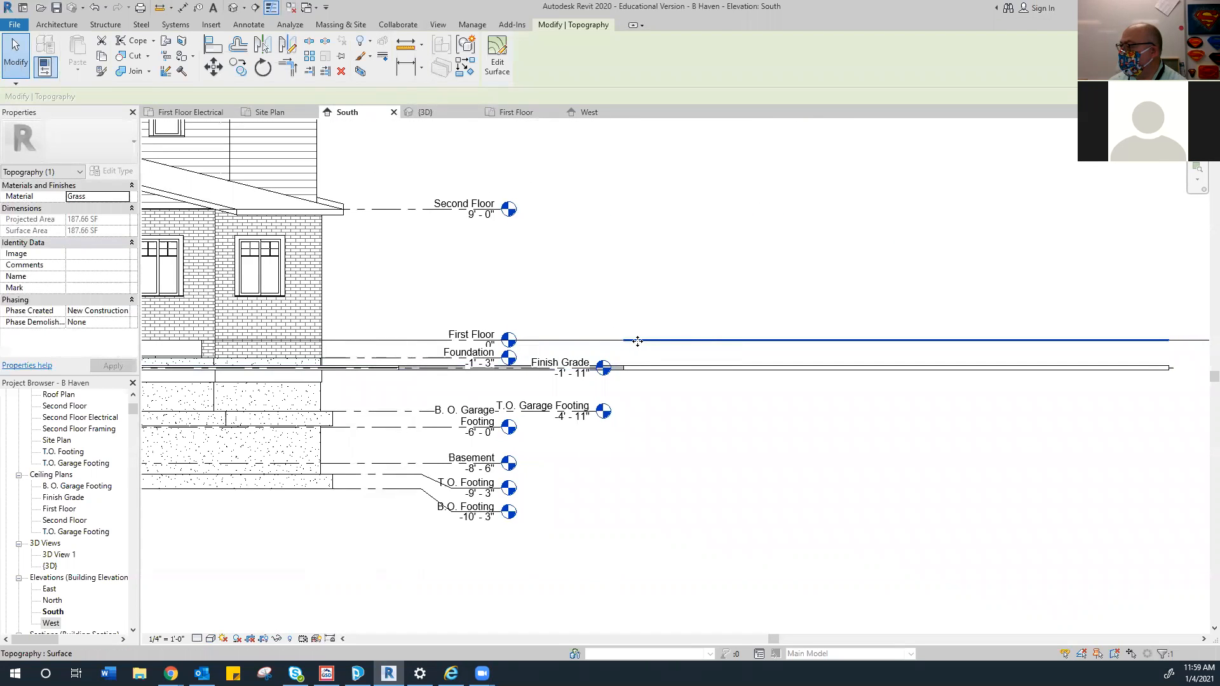
scroll(634, 341, "up", 2)
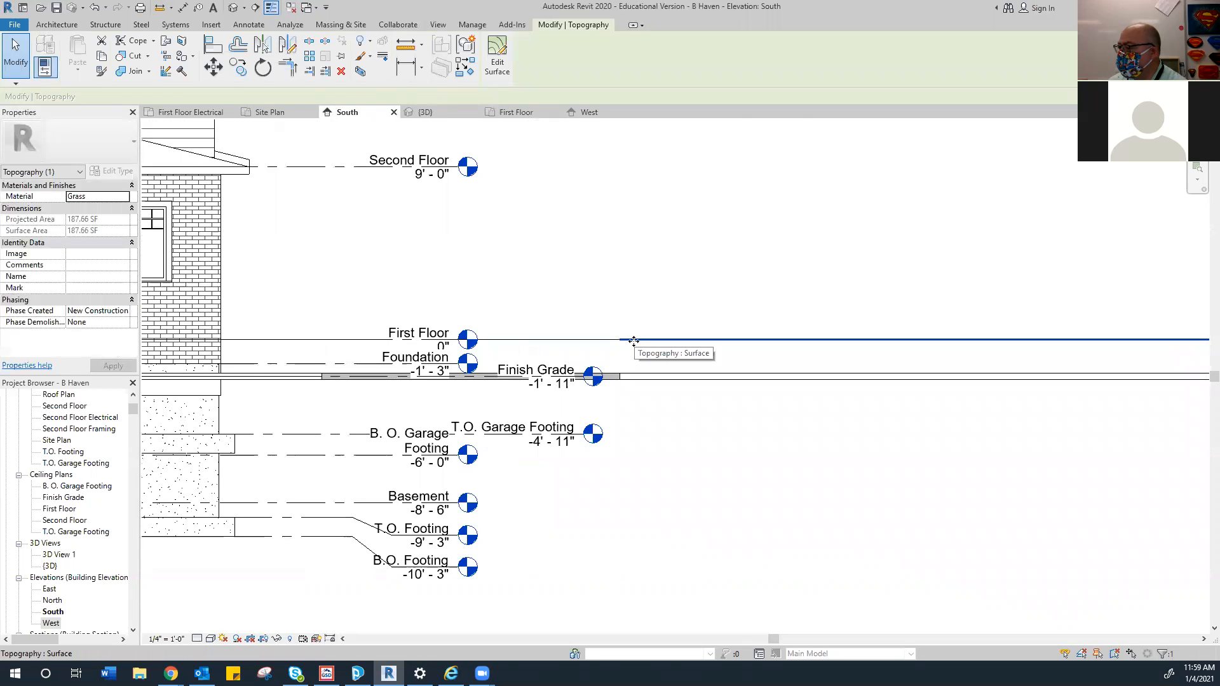
scroll(623, 340, "up", 1)
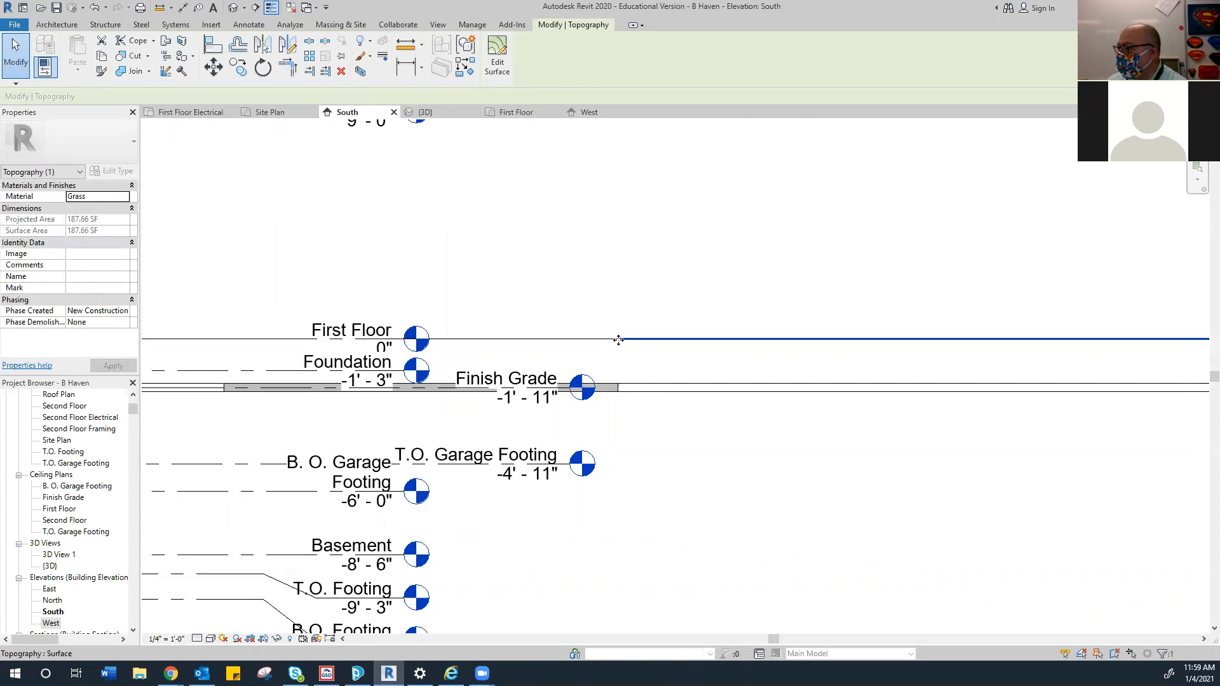
Drag the topography edge down to Finish Grade and check it in 3D
left_click_drag(618, 338, 619, 387)
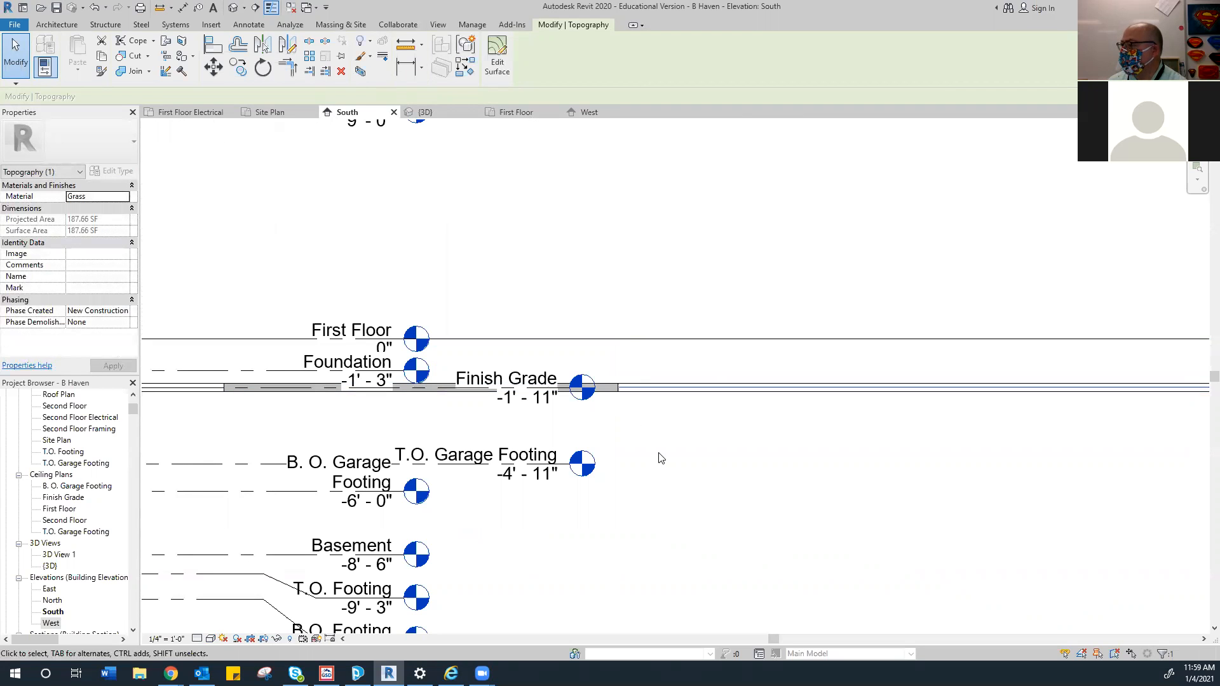
left_click(447, 114)
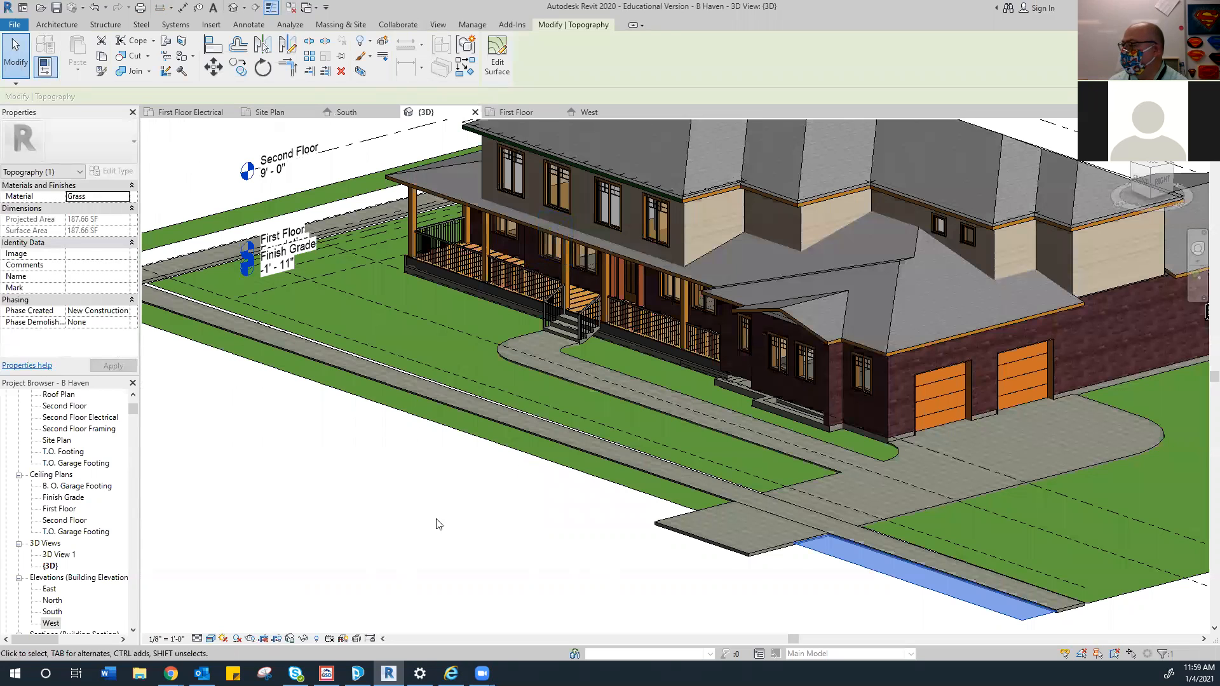
left_click(436, 520)
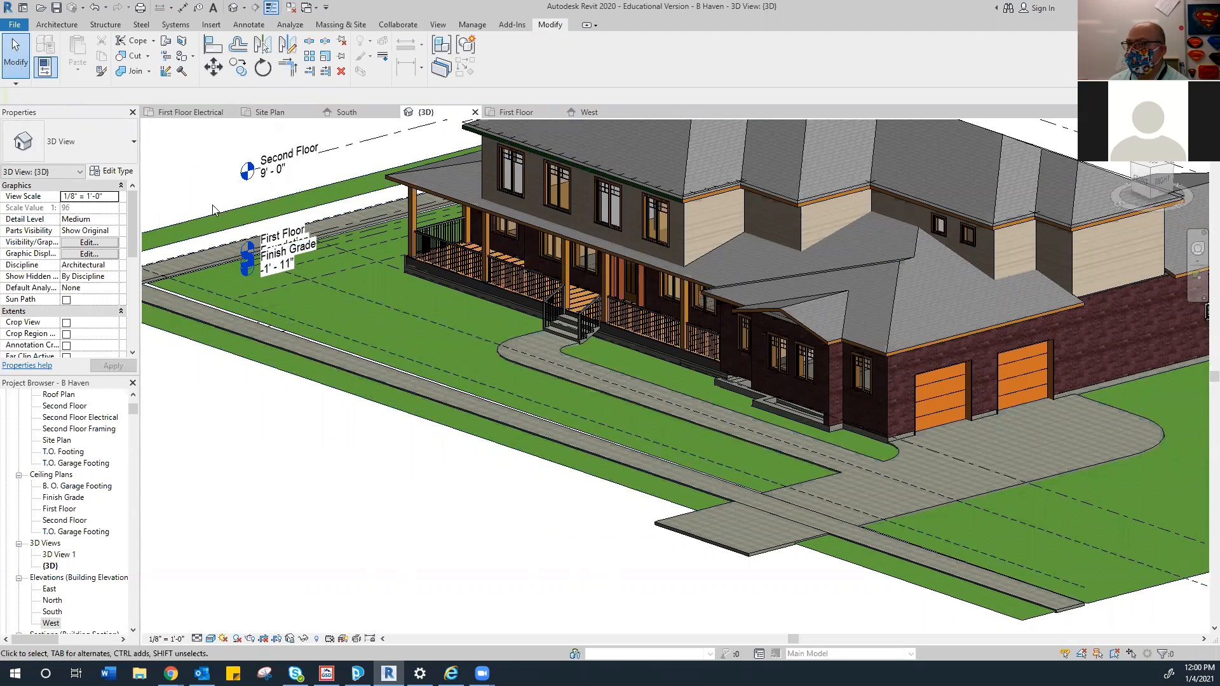
Select the lawn-edge and 105' hidden model lines in the 3D view
left_click(202, 237)
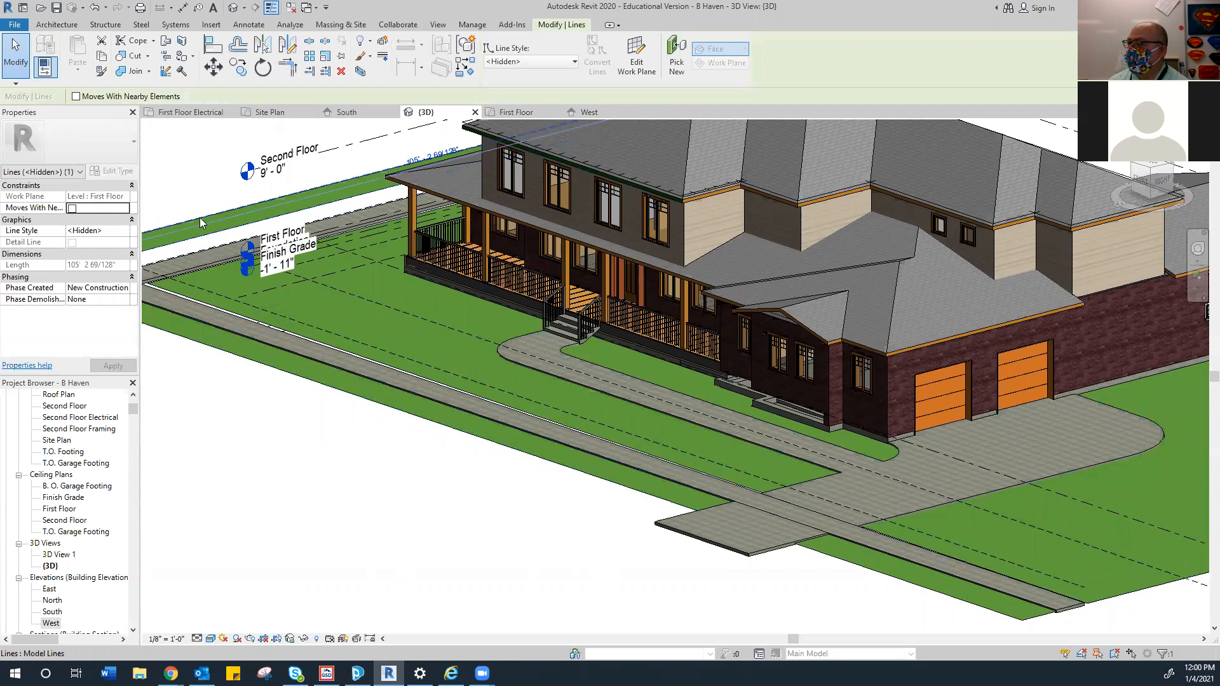
left_click(201, 218)
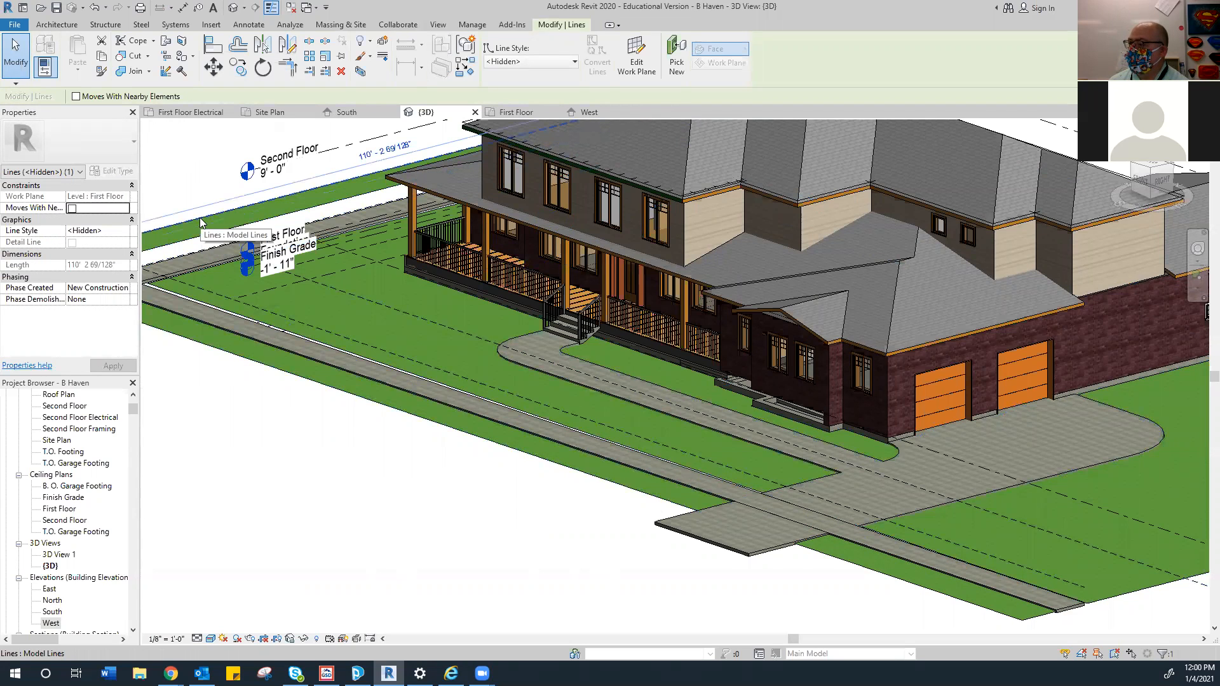
left_click(172, 167)
left_click(258, 209)
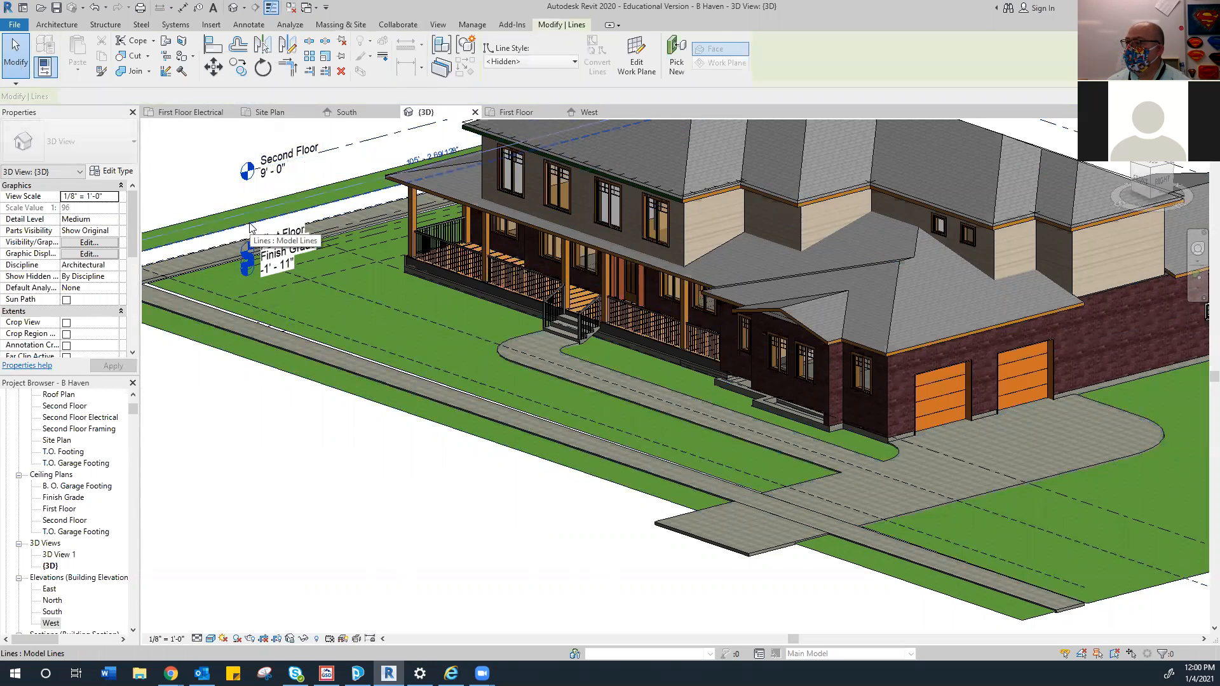
key("Delete")
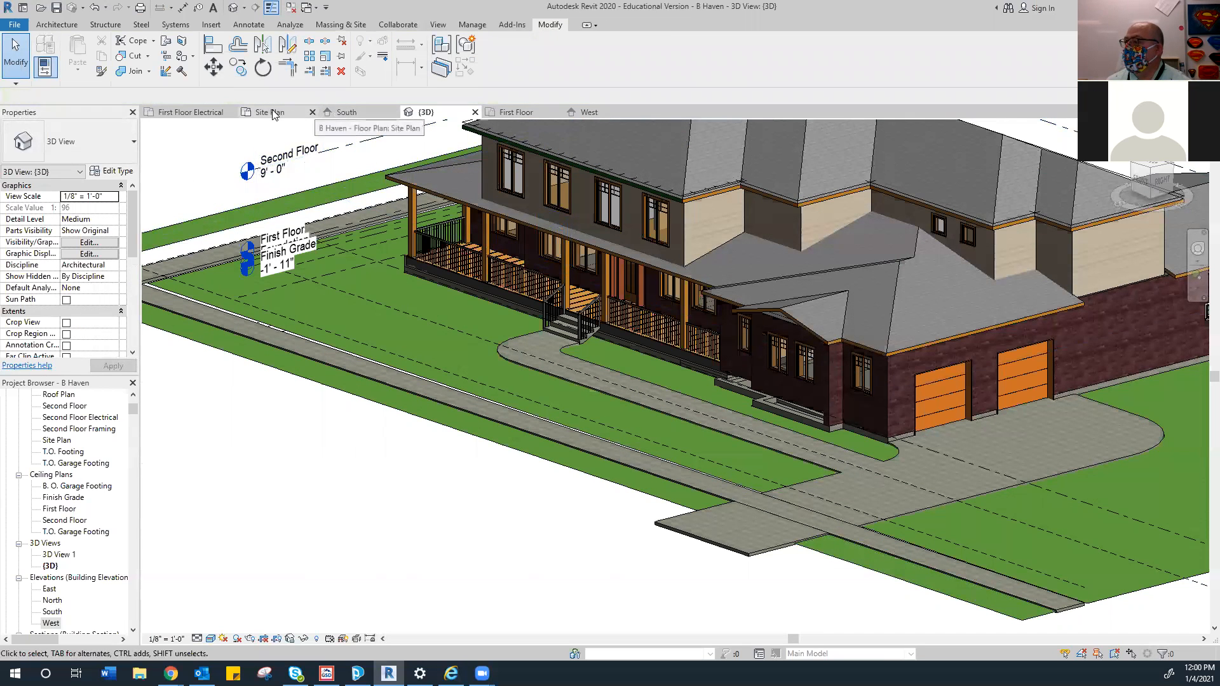
In the Site Plan, pick the left grass strip along the property line, then view the West elevation
left_click(269, 112)
scroll(341, 351, "down", 3)
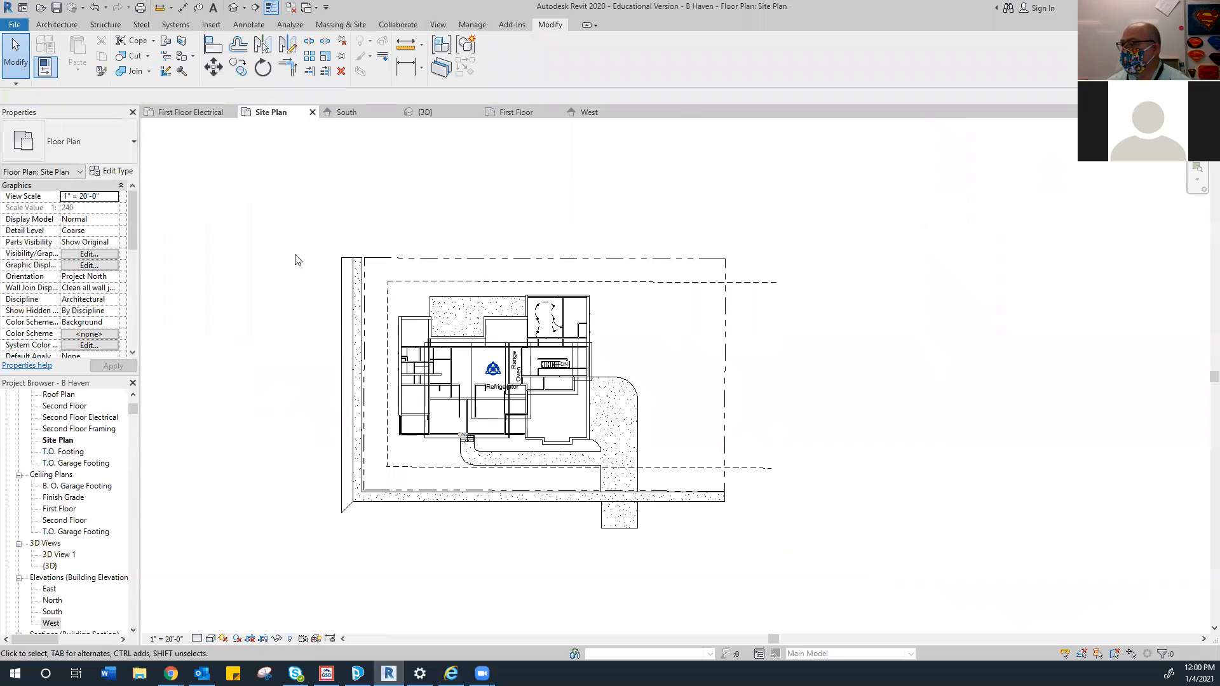
left_click_drag(295, 242, 346, 562)
key("Escape")
left_click_drag(346, 242, 359, 542)
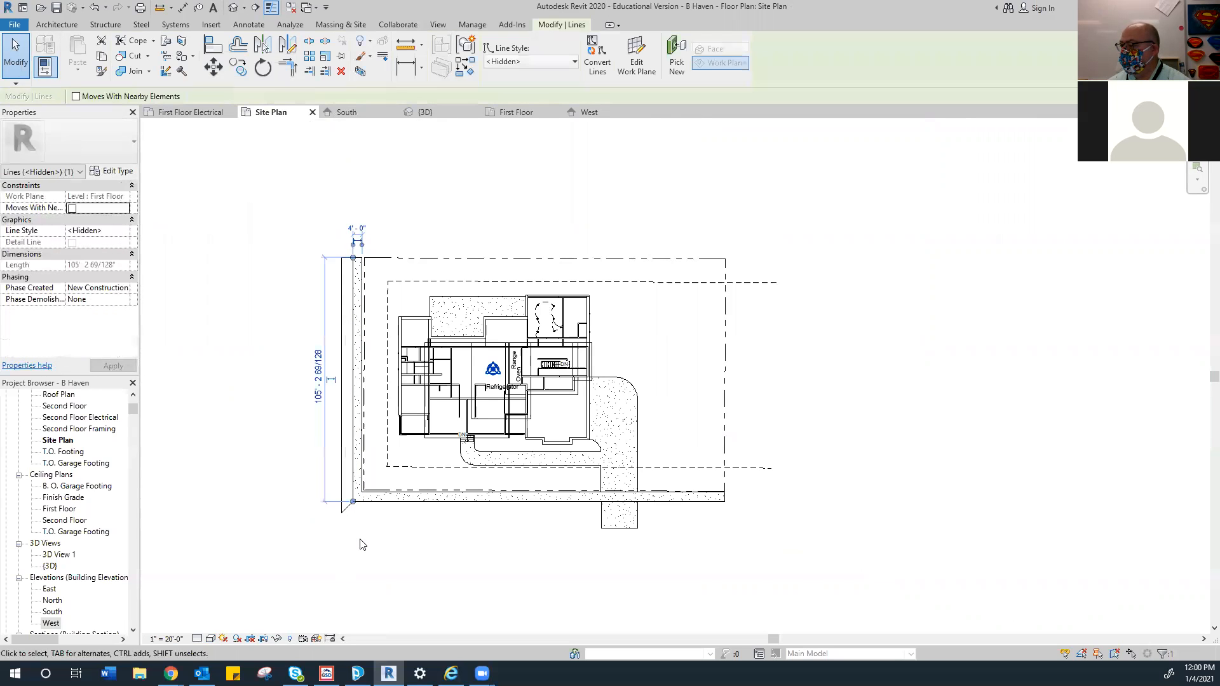
key("Escape")
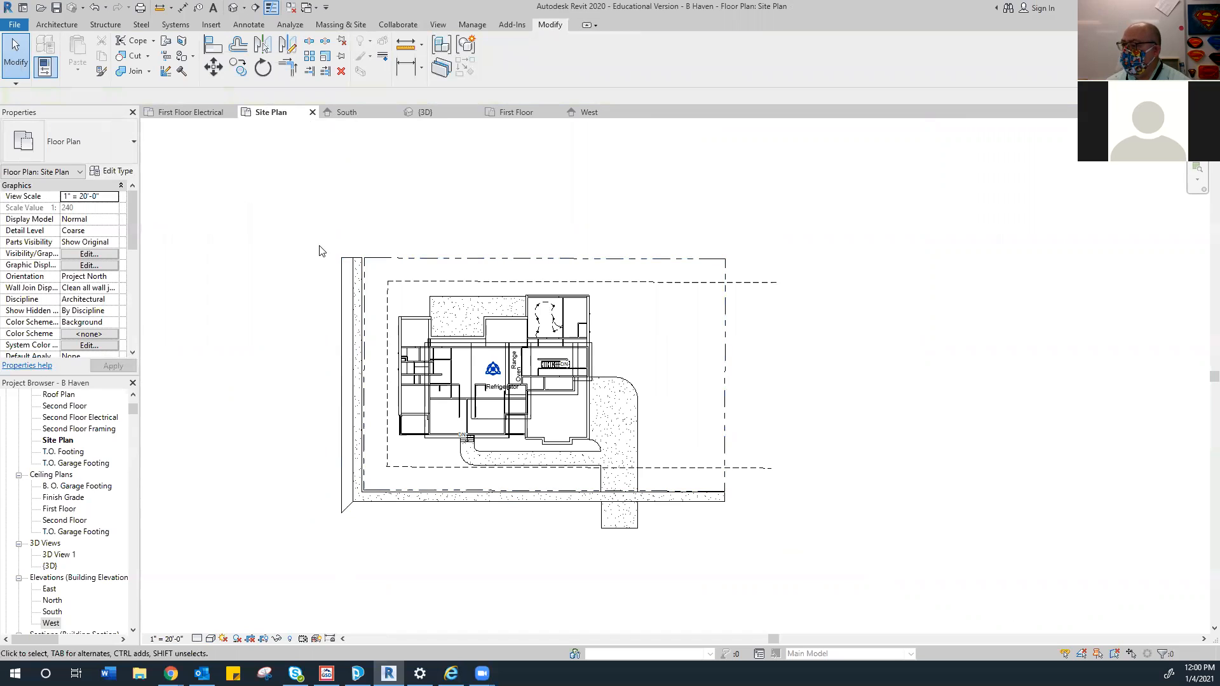
left_click_drag(319, 239, 375, 267)
key("Delete")
left_click_drag(313, 543, 343, 517)
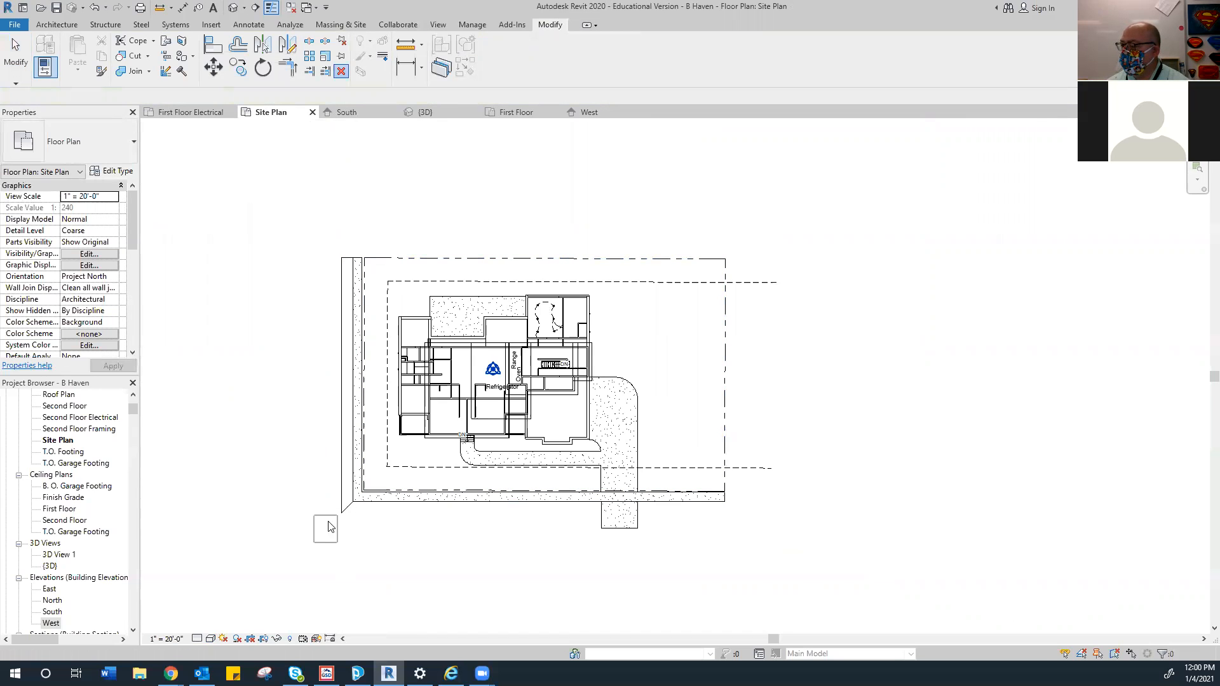
left_click(337, 423)
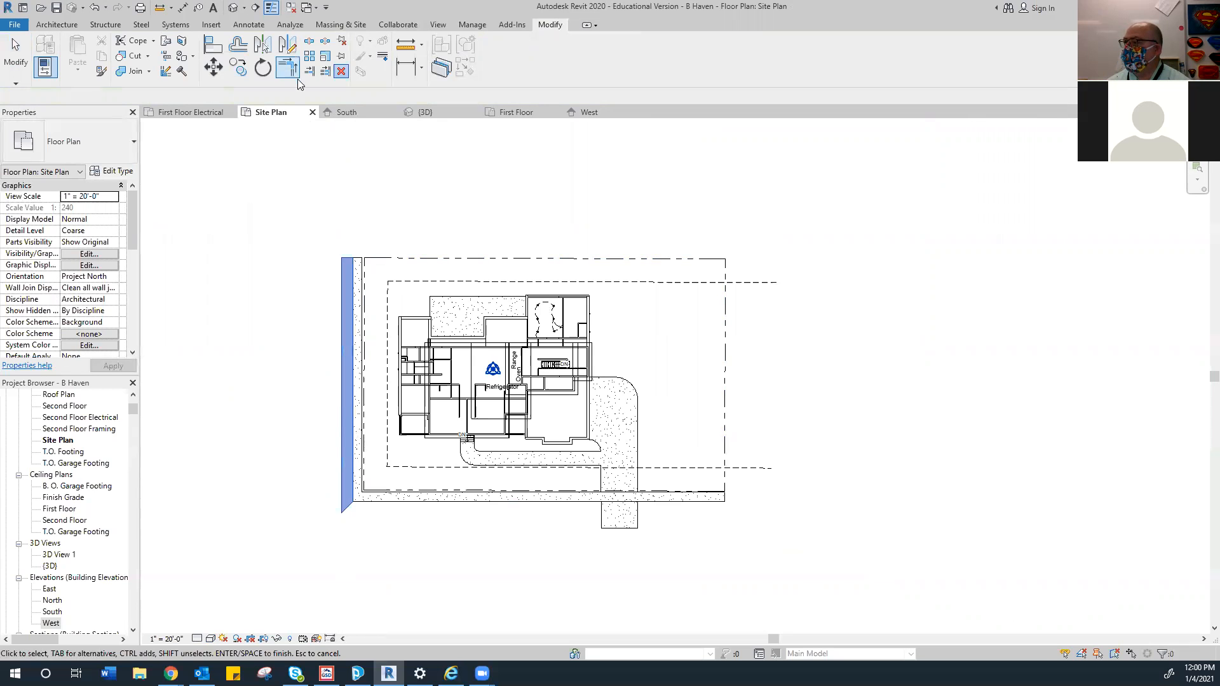
left_click(579, 113)
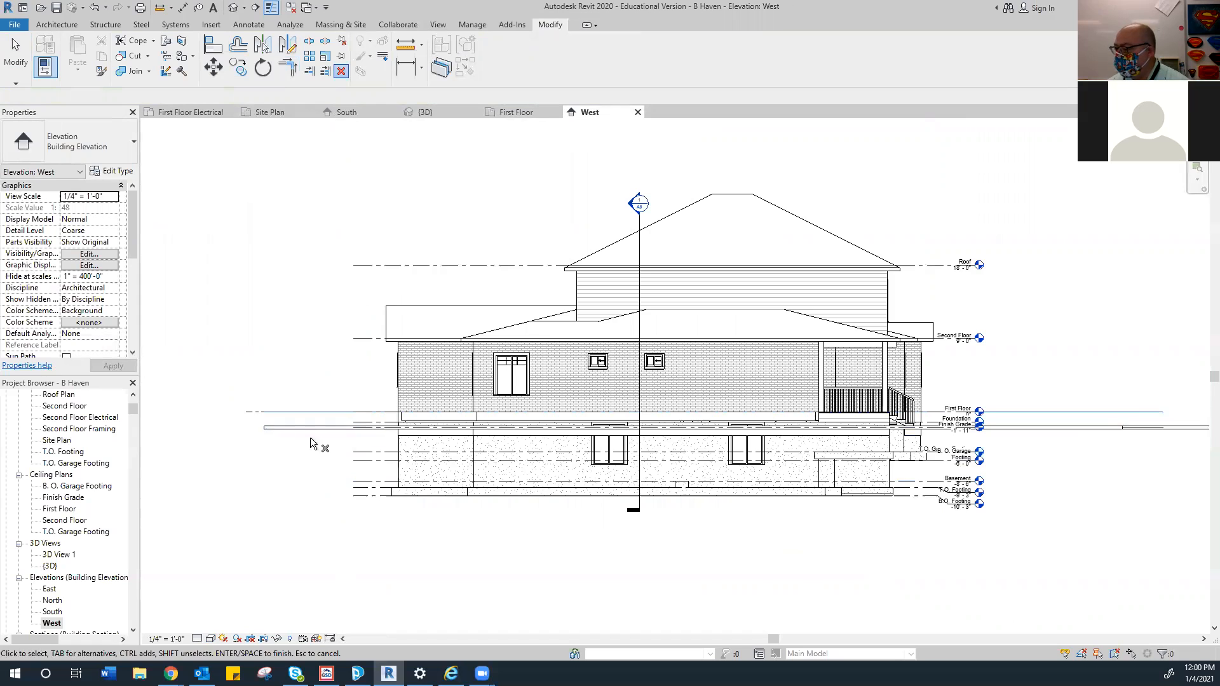
In the West elevation, drop the left grass topography 1'-11" to Finish Grade, then view it in {3D}
scroll(286, 422, "up", 4)
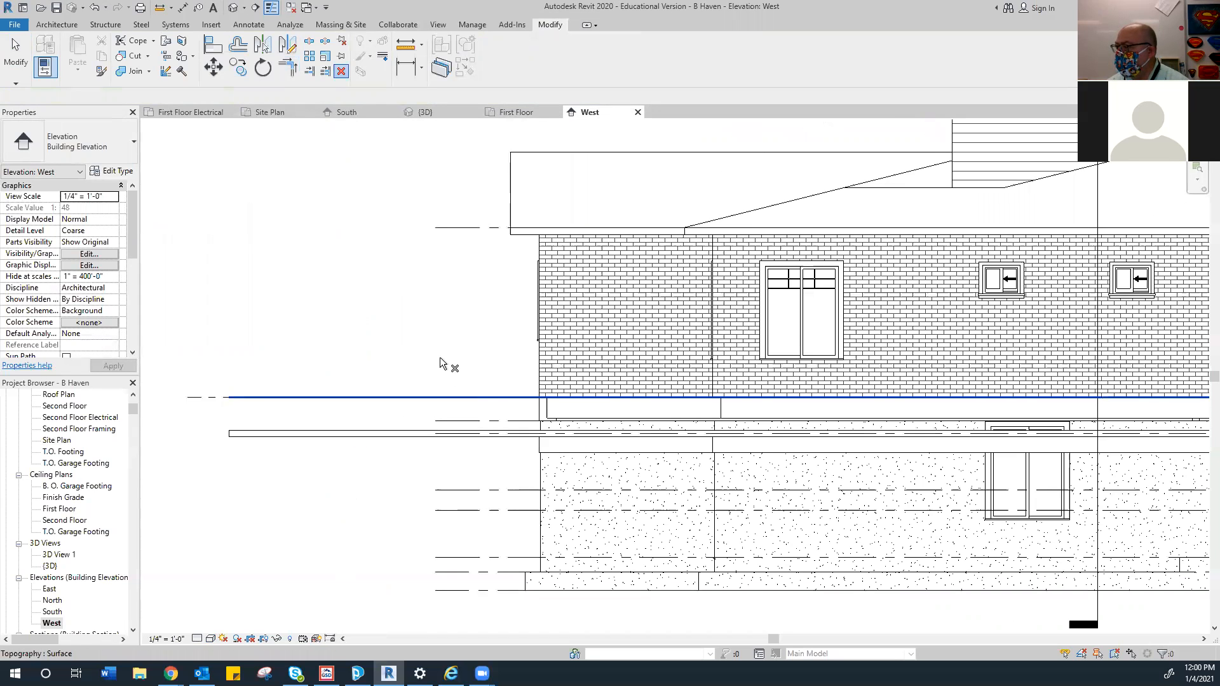
left_click(214, 66)
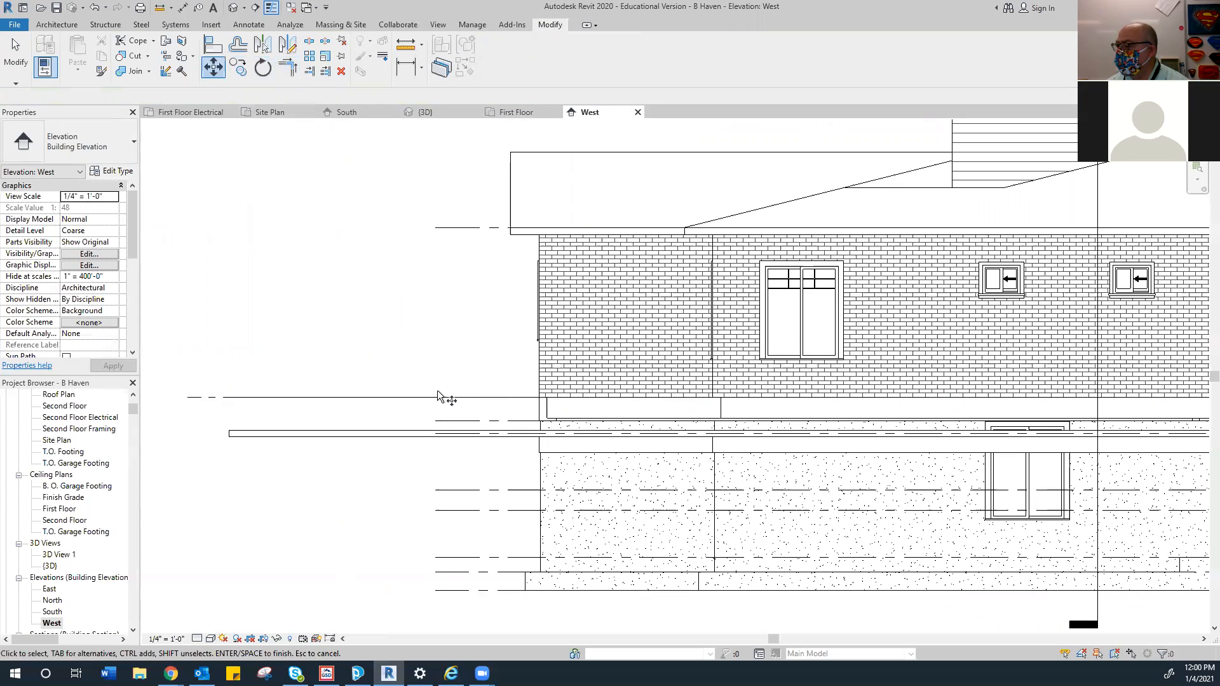
mouse_move(439, 397)
left_mouse_down()
mouse_move(439, 425)
mouse_move(439, 414)
left_mouse_up()
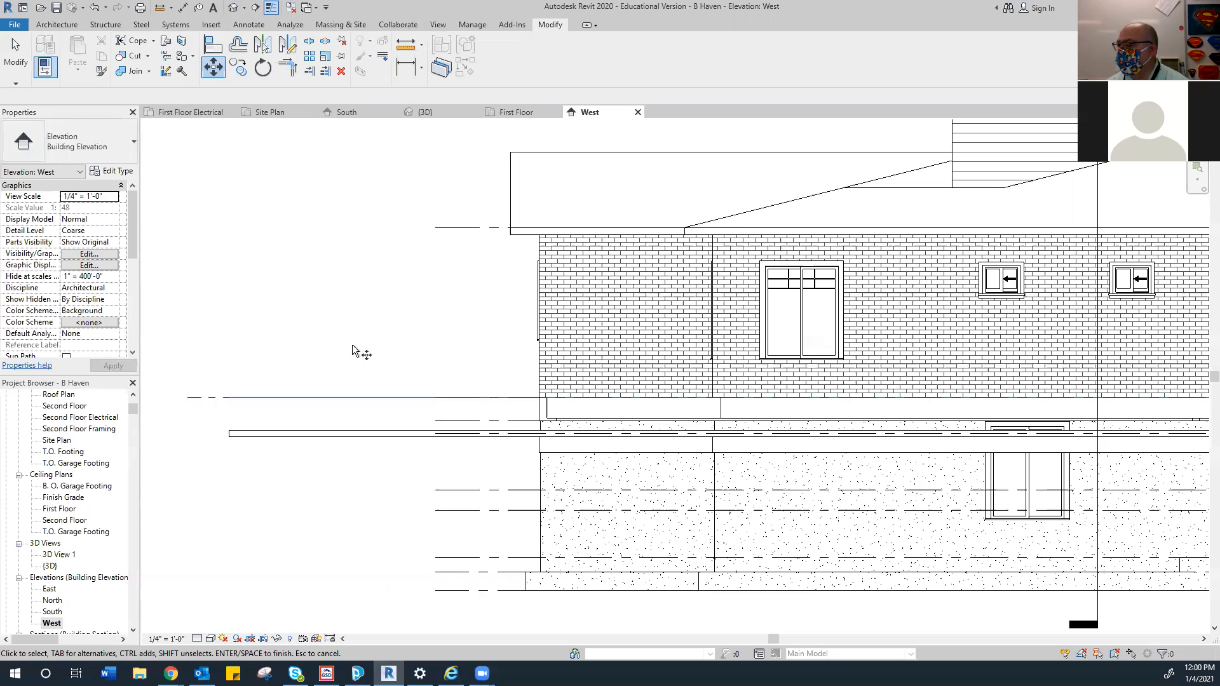
right_click(355, 317)
left_click(388, 326)
left_click(453, 399)
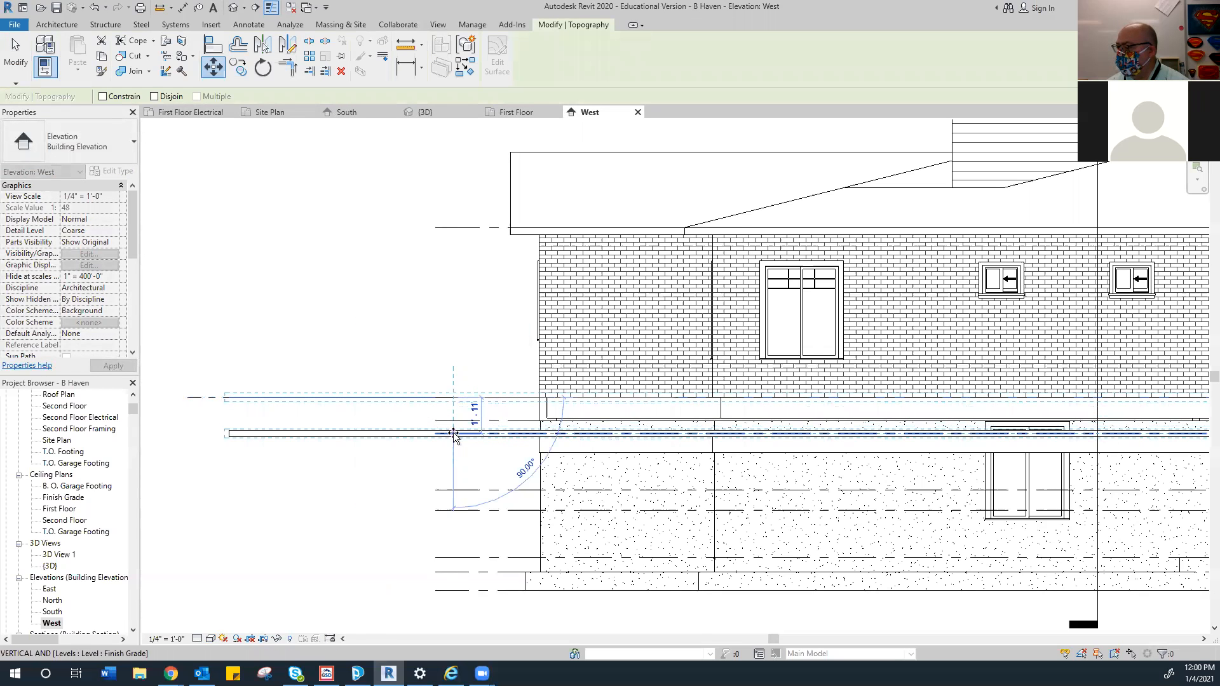
left_click(453, 432)
left_click(423, 115)
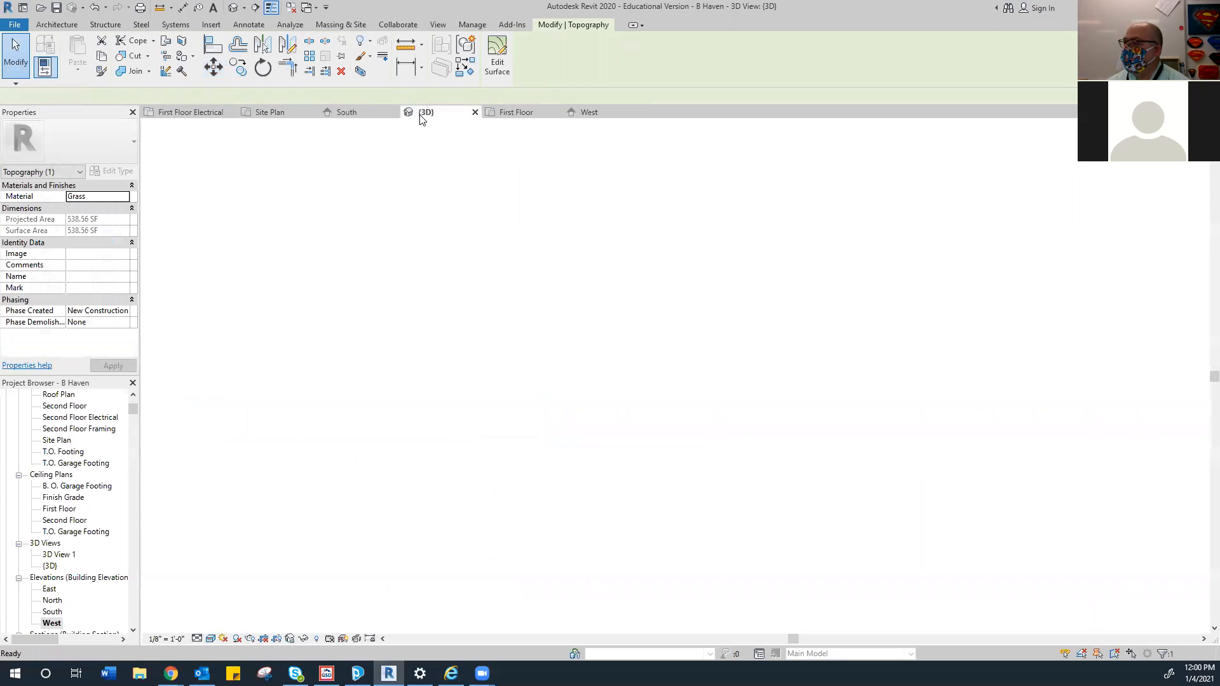
left_click(216, 446)
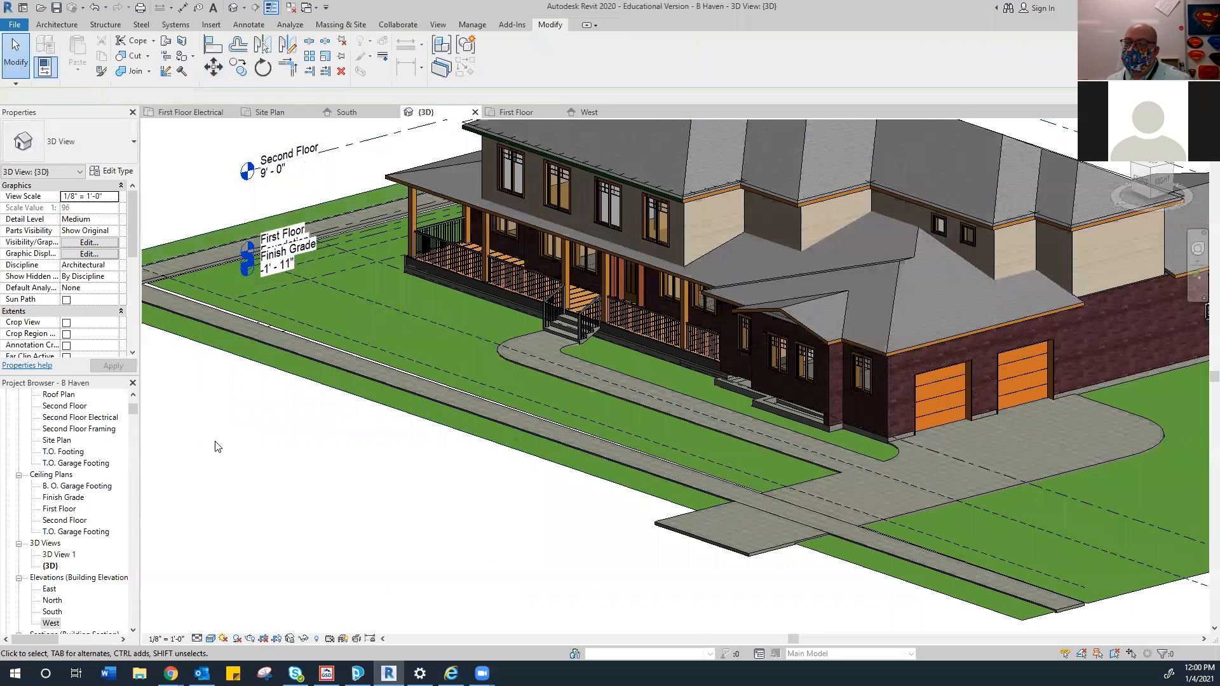
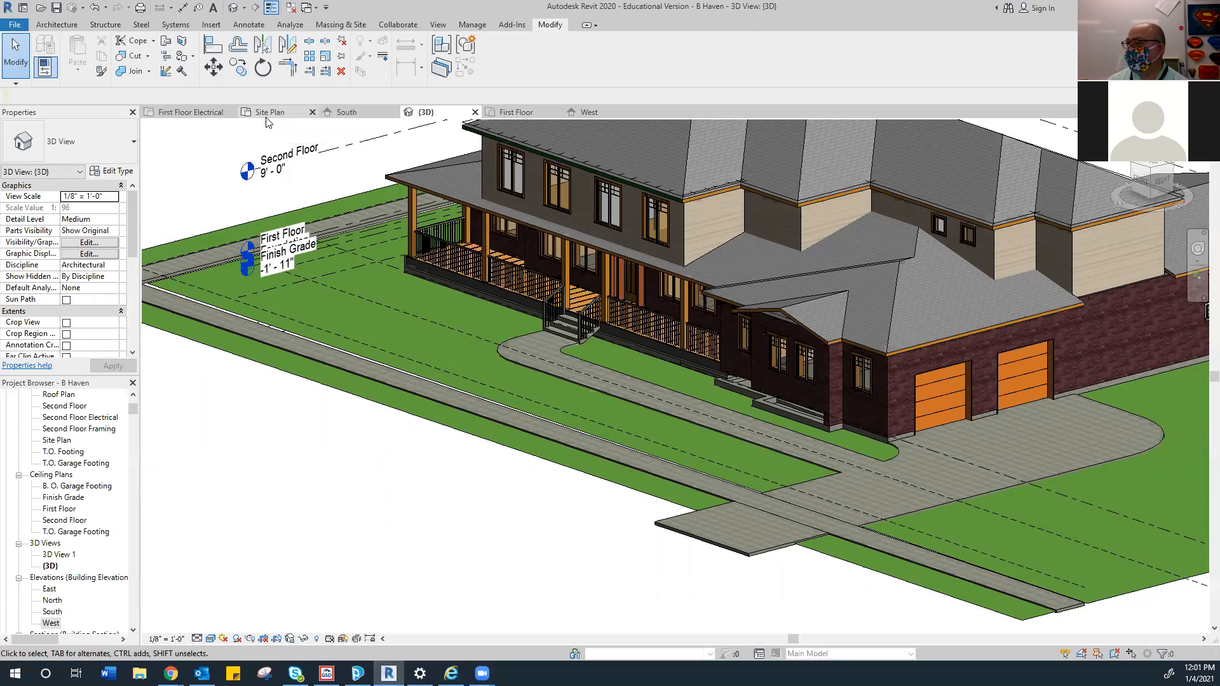
Open the Site Plan view showing the house footprint, driveway and property boundary
left_click(268, 114)
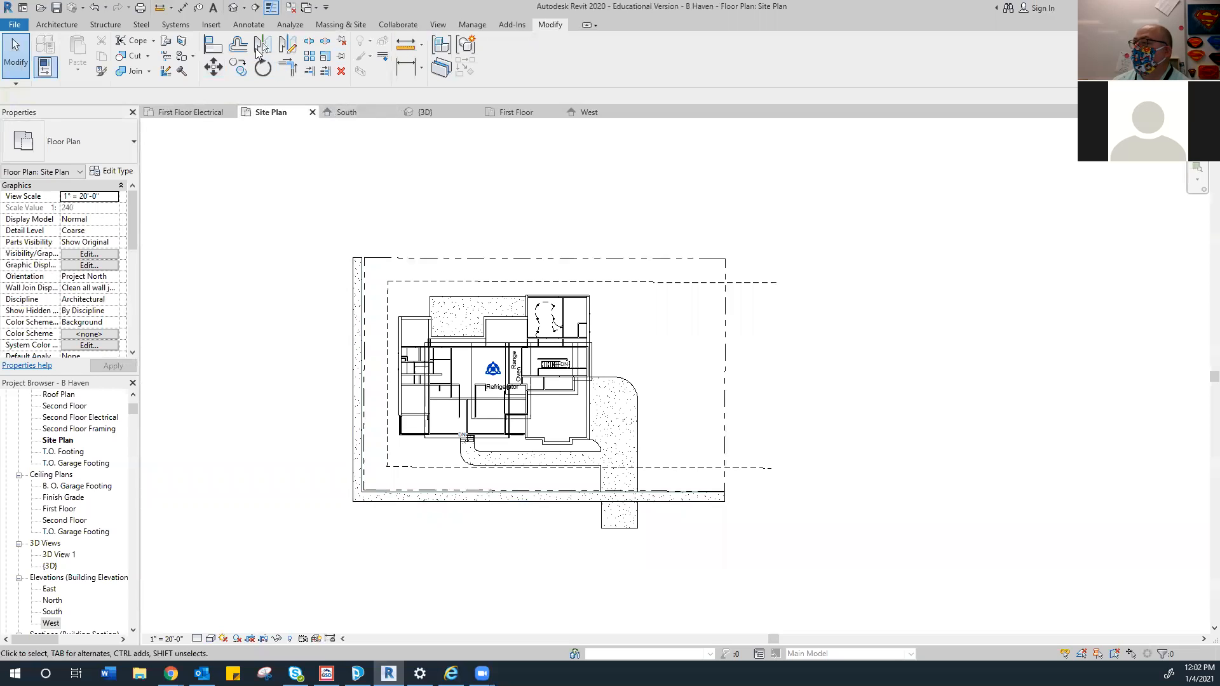
Start Site Component placement with the RPC Tree - Deciduous Gray Birch - 10' type
left_click(341, 24)
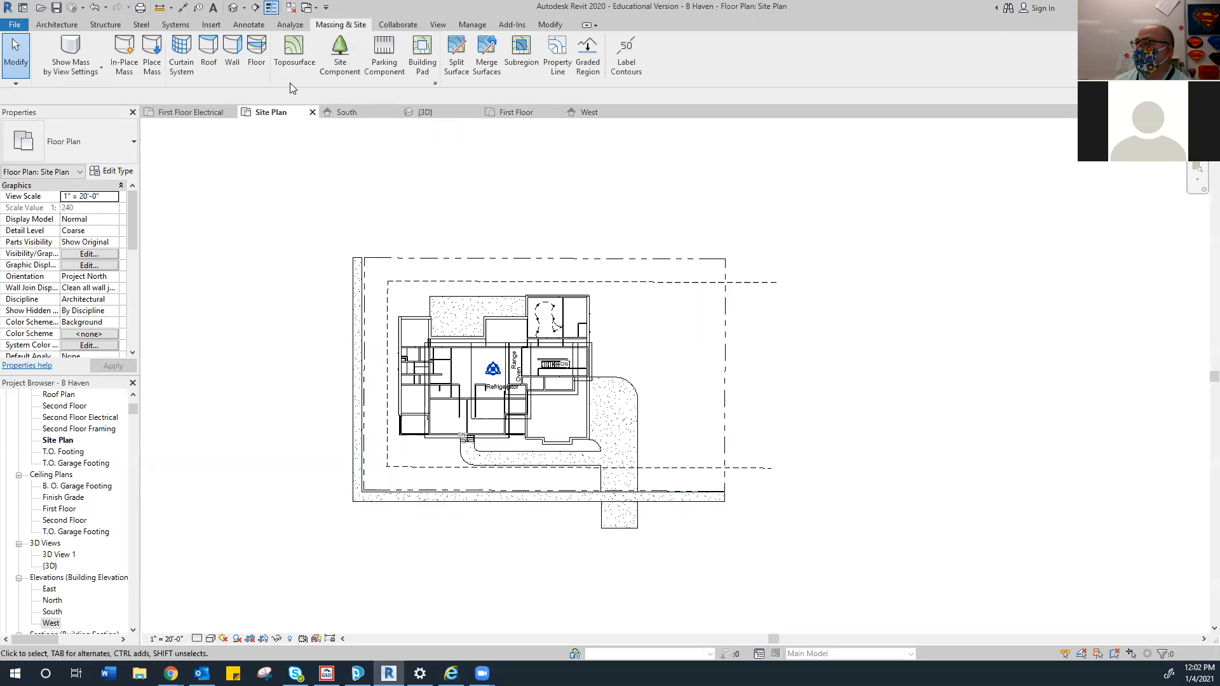
left_click(343, 69)
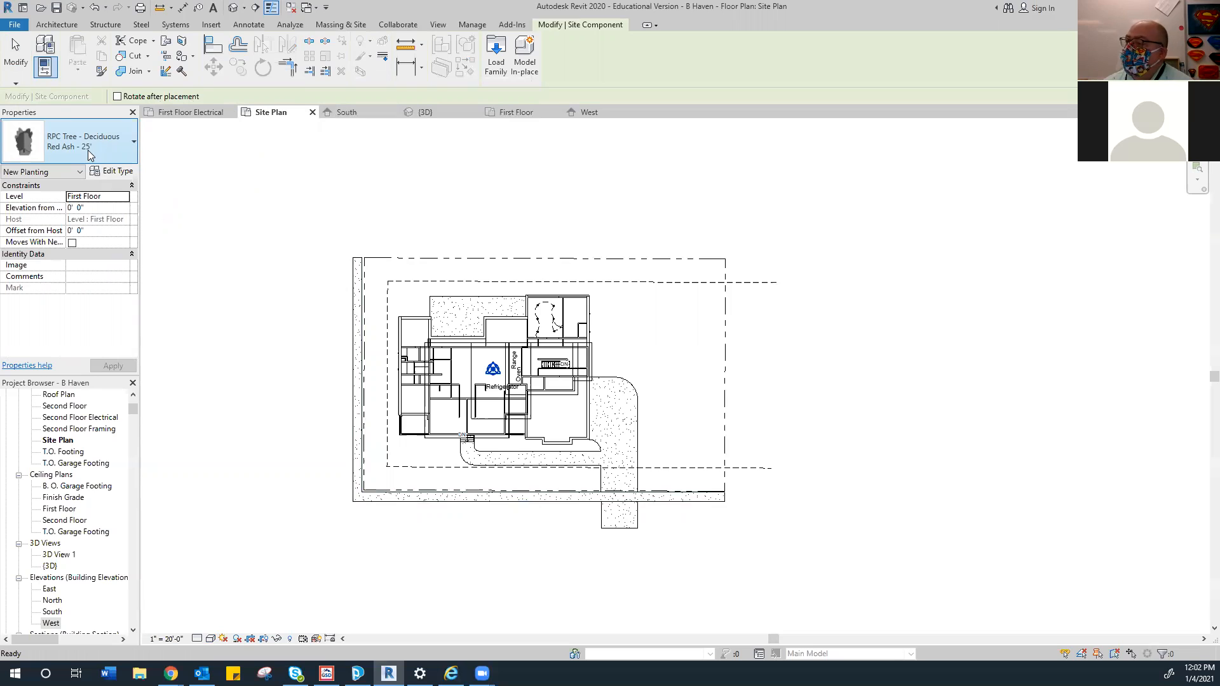
left_click(116, 155)
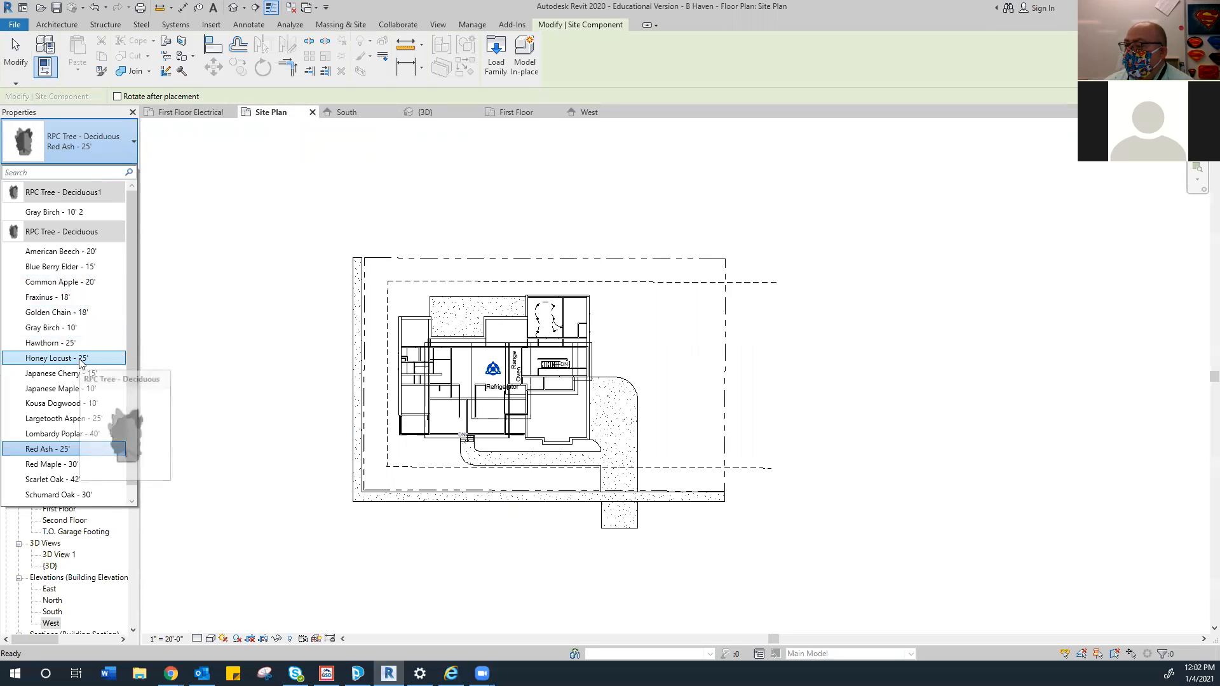
scroll(75, 352, "down", 1)
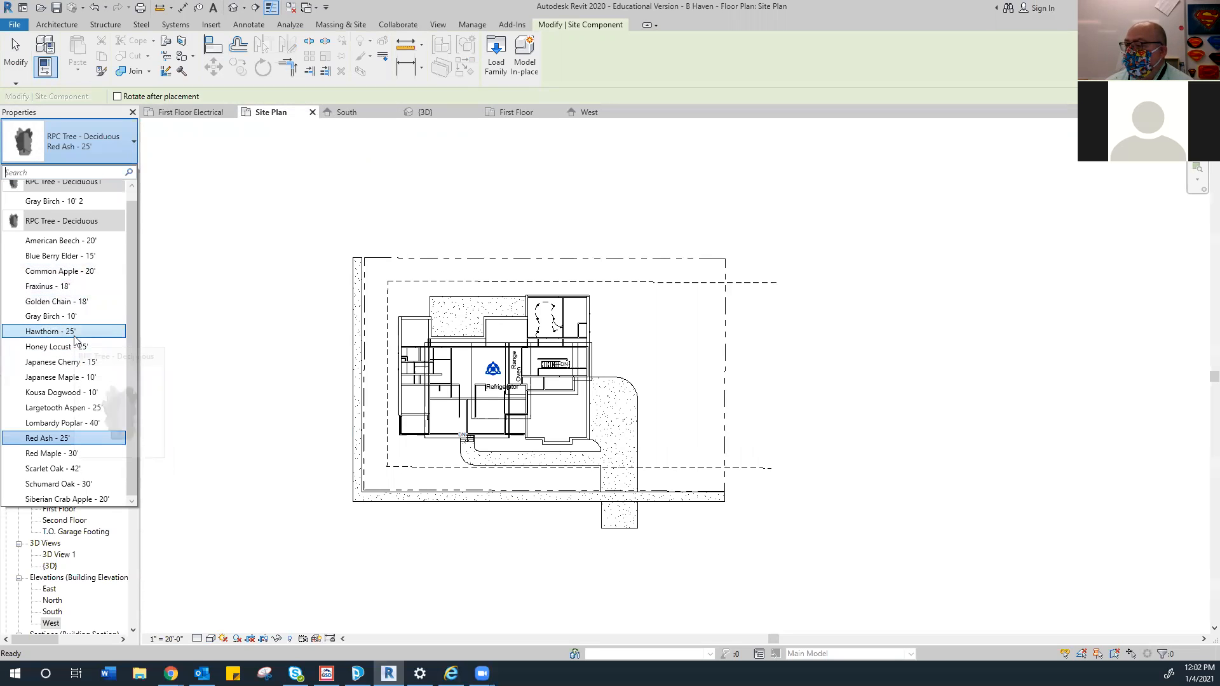
left_click(42, 316)
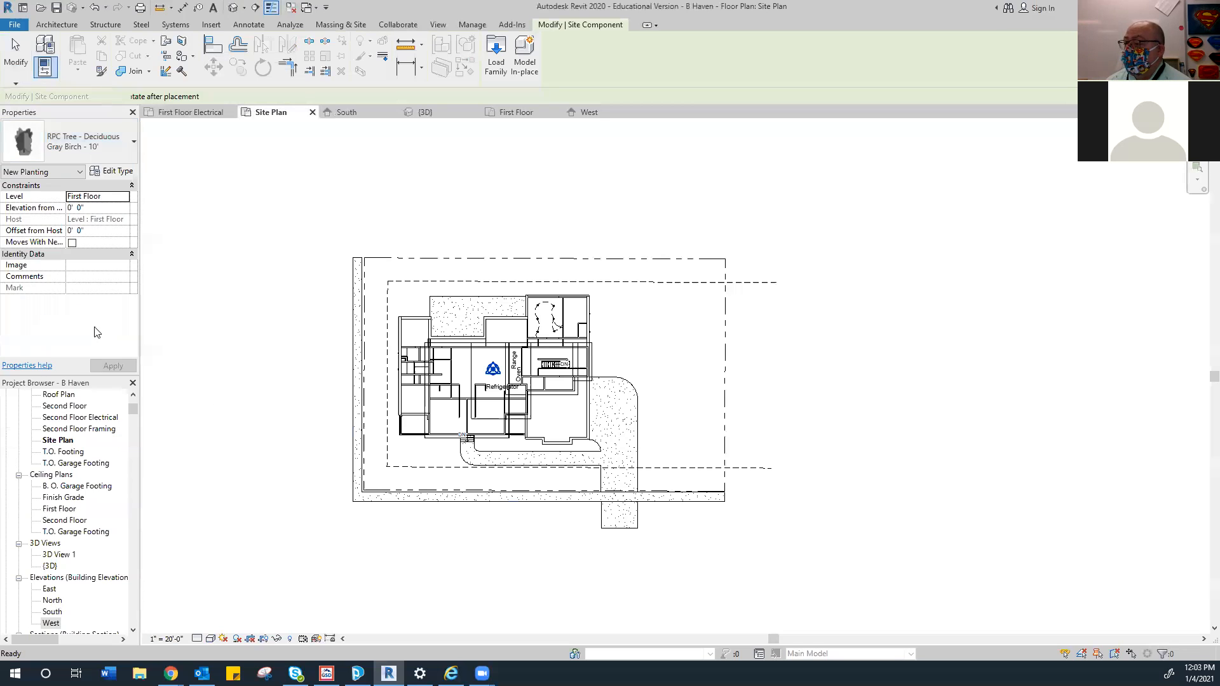
scroll(394, 511, "up", 2)
scroll(392, 512, "up", 1)
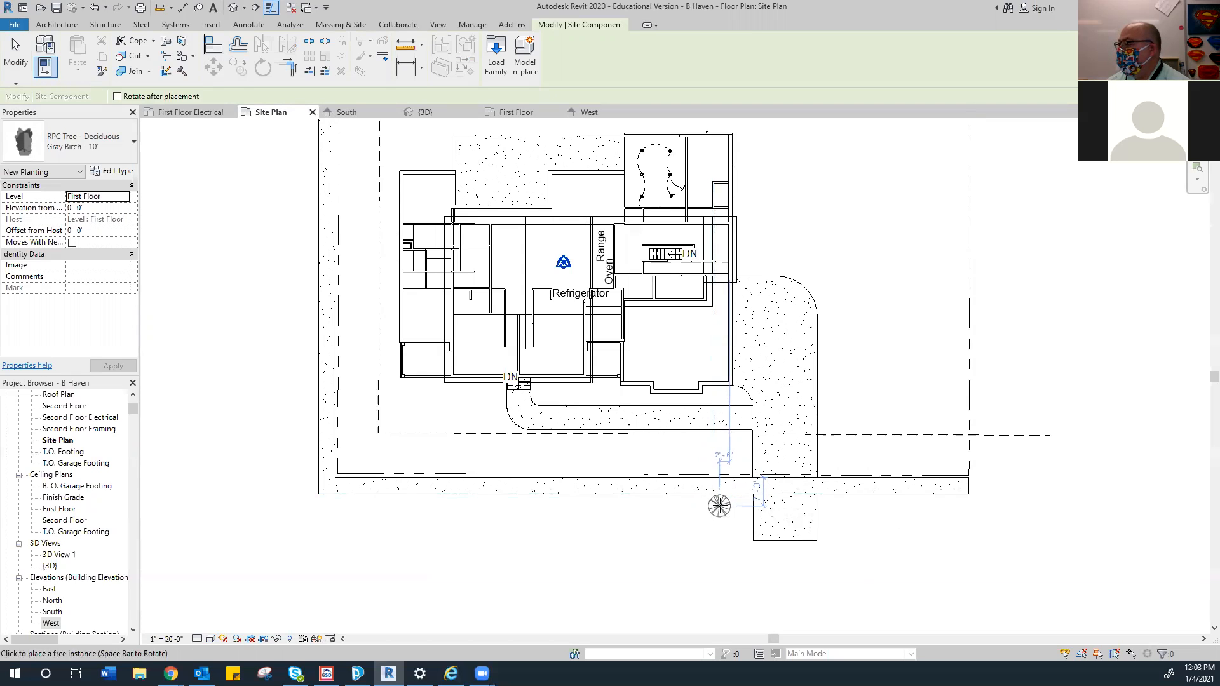
Plant six Gray Birch trees in a row along the front (south) edge of the lot
left_click(719, 506)
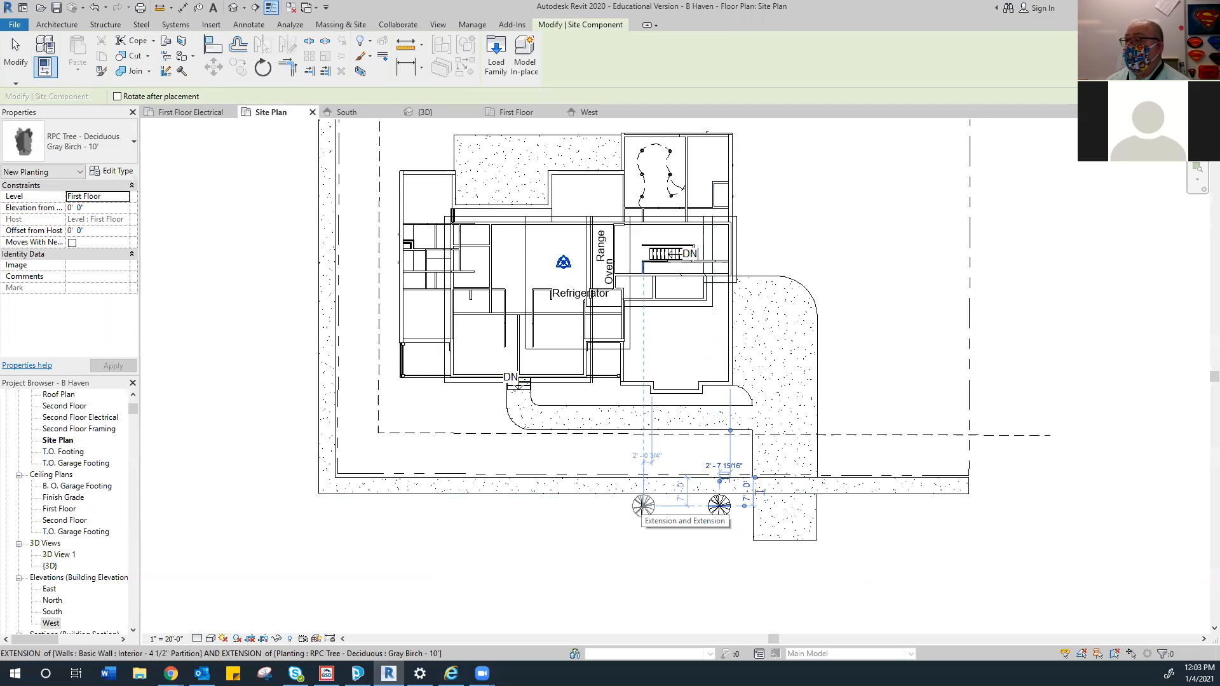
left_click(643, 506)
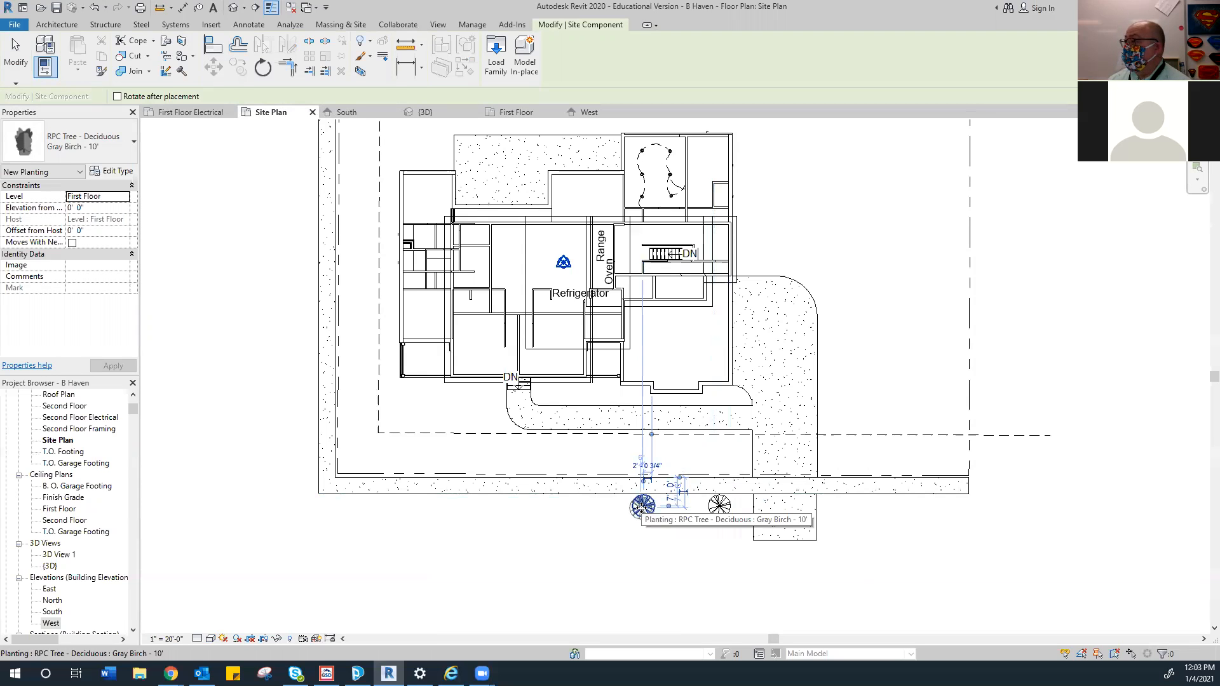
left_click(679, 522)
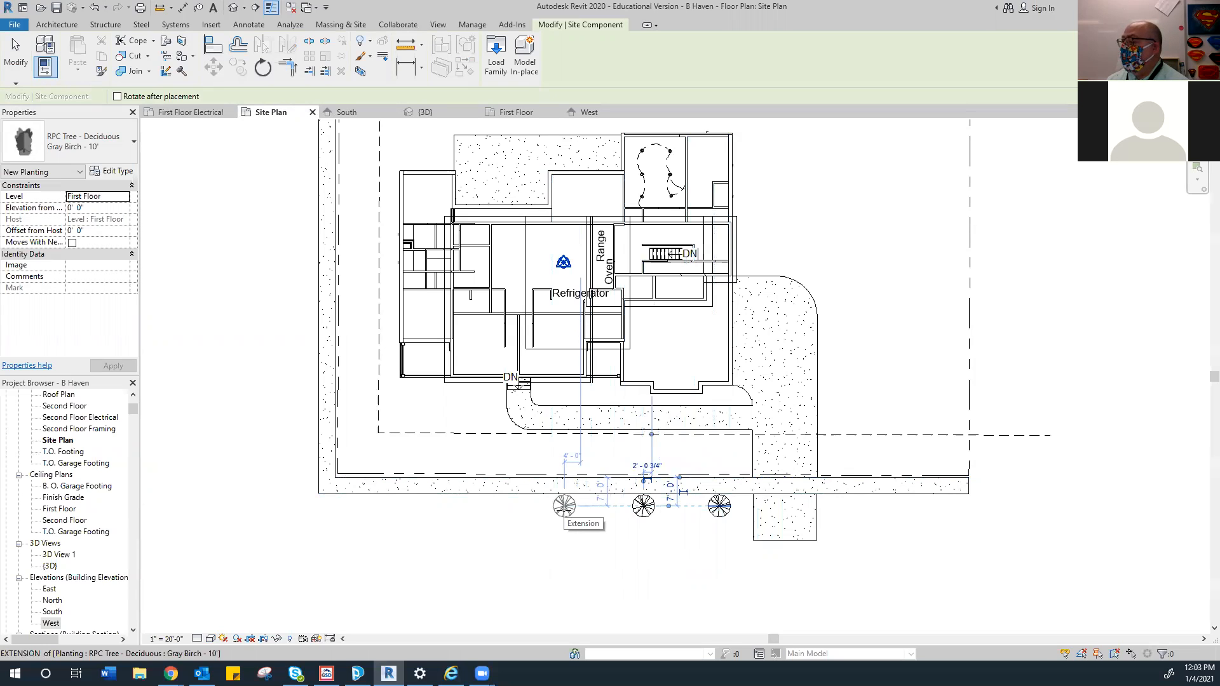
left_click(563, 506)
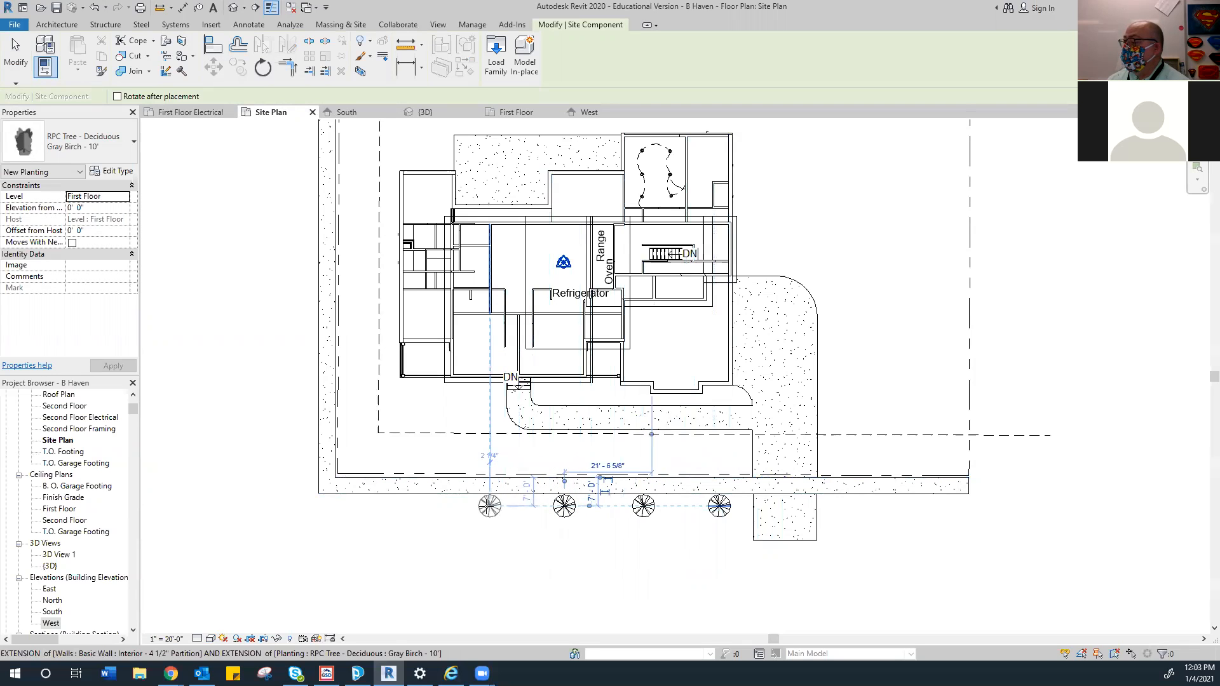
left_click(478, 506)
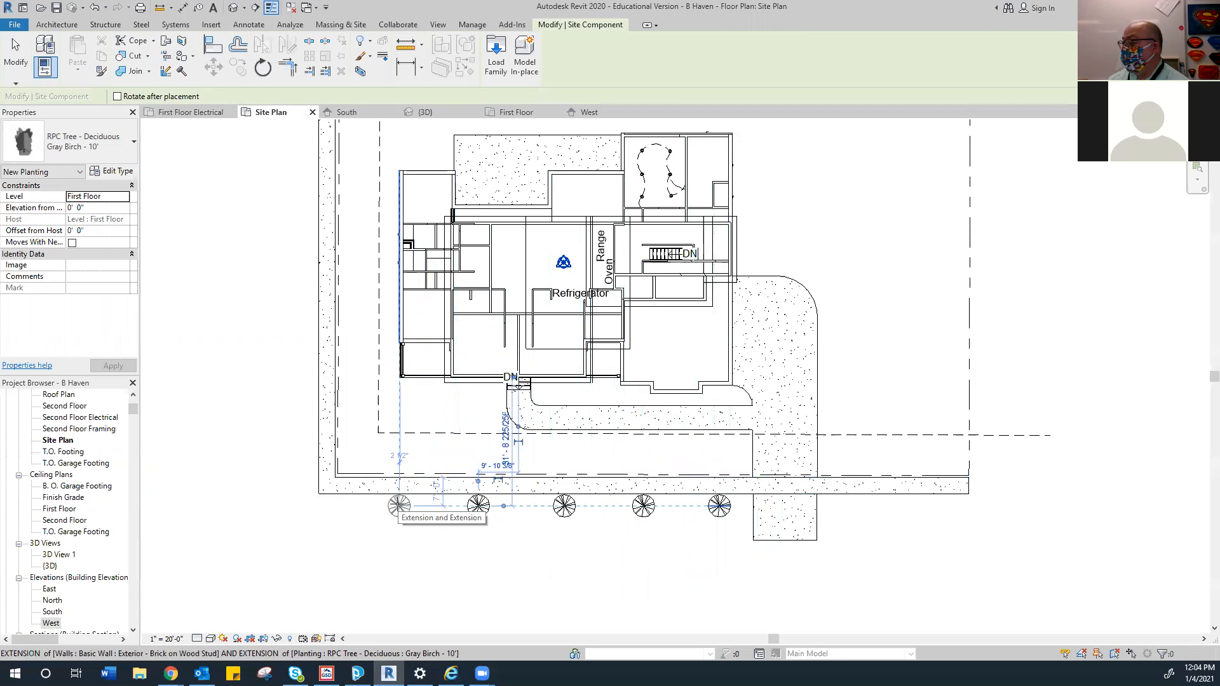
left_click(399, 506)
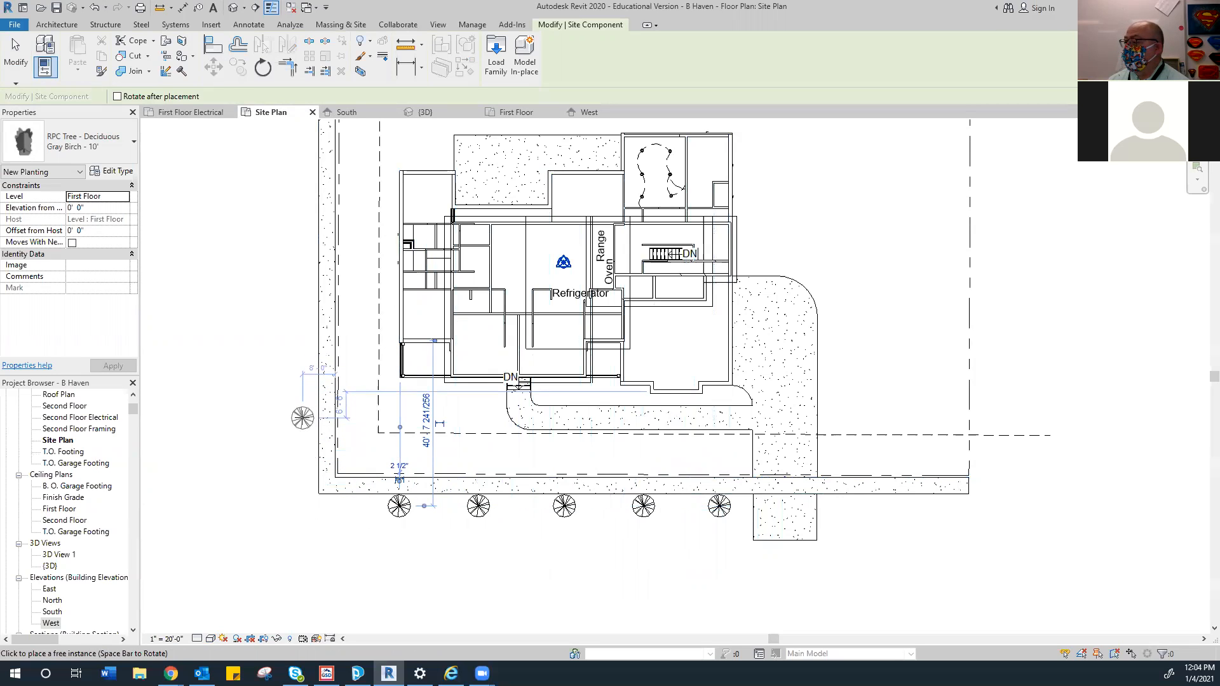
Plant five Gray Birch trees up the west edge of the lot, then end placement
left_click(303, 424)
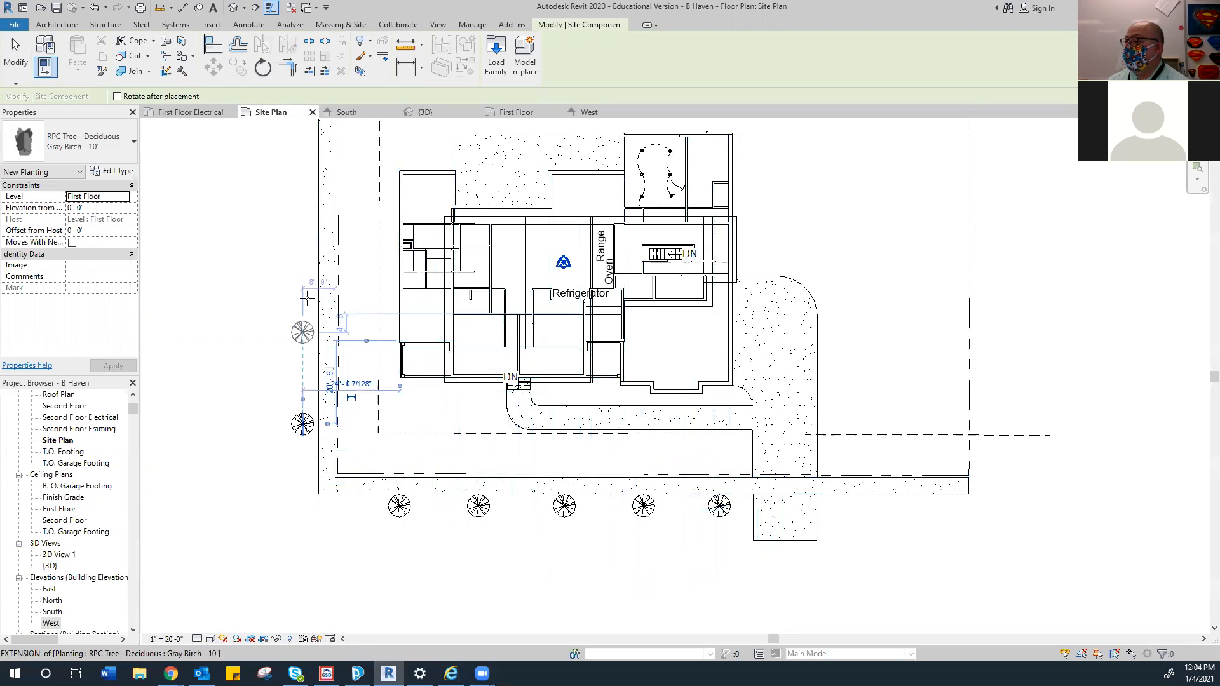
left_click(302, 319)
left_click(302, 225)
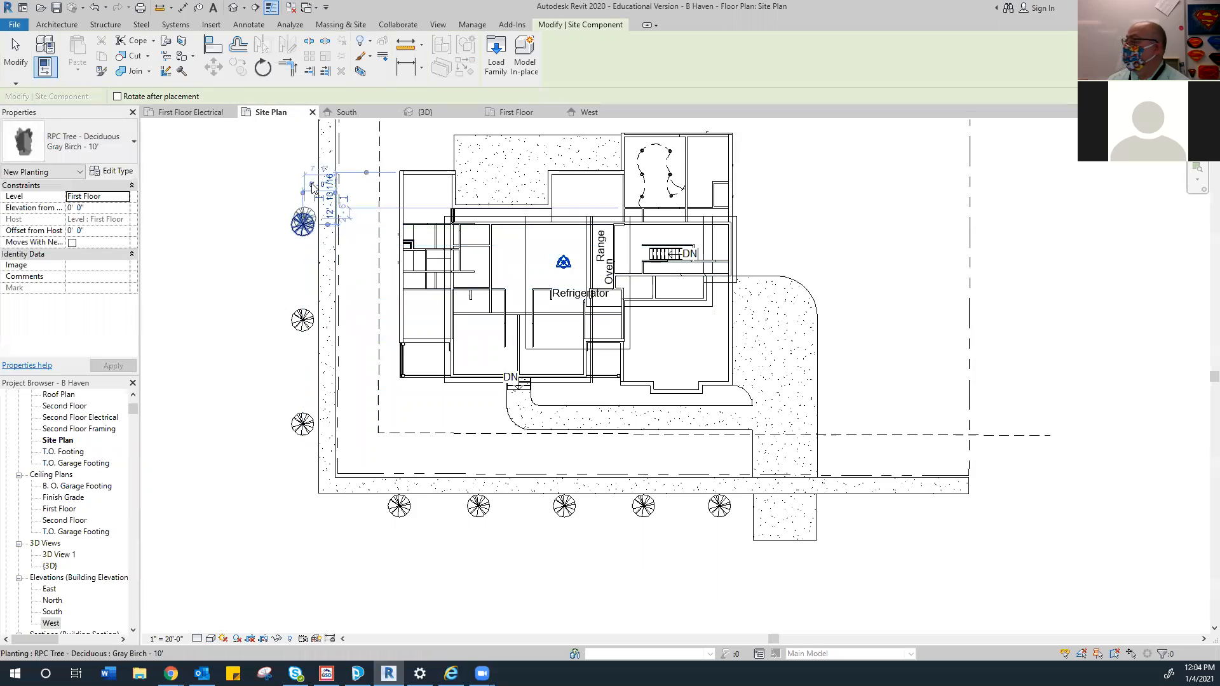
middle_click_drag(302, 143, 294, 222)
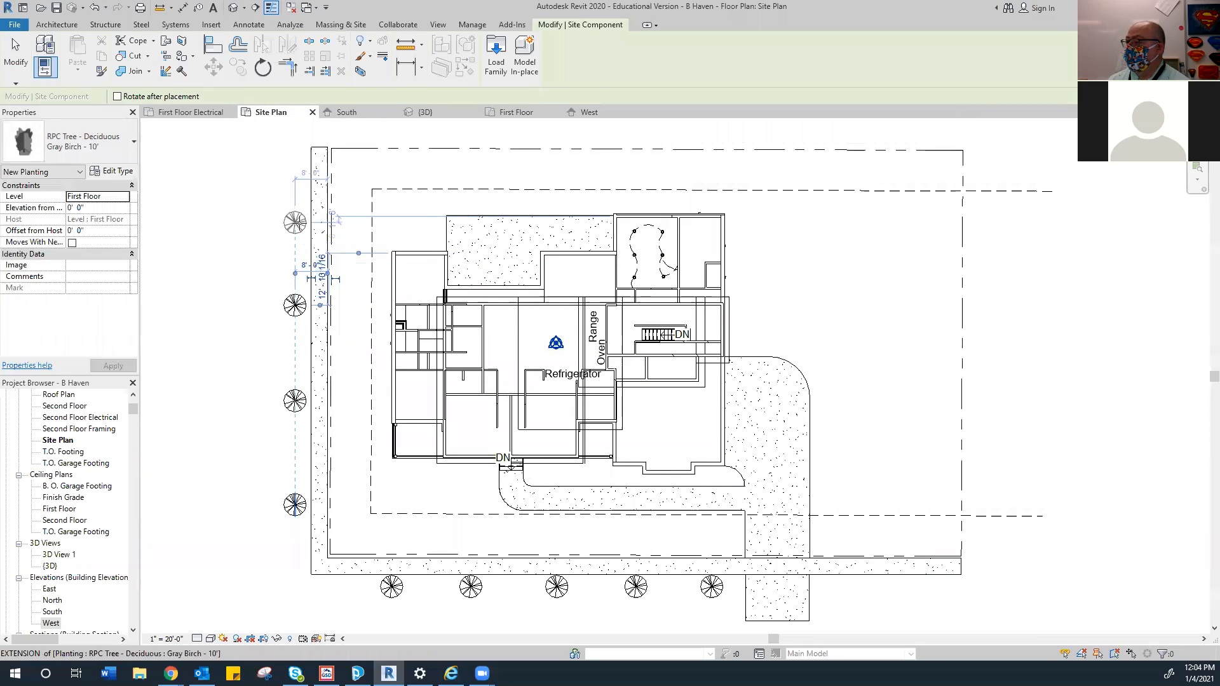
left_click(294, 221)
left_click(295, 167)
right_click(258, 233)
left_click(278, 245)
right_click(235, 220)
left_click(255, 224)
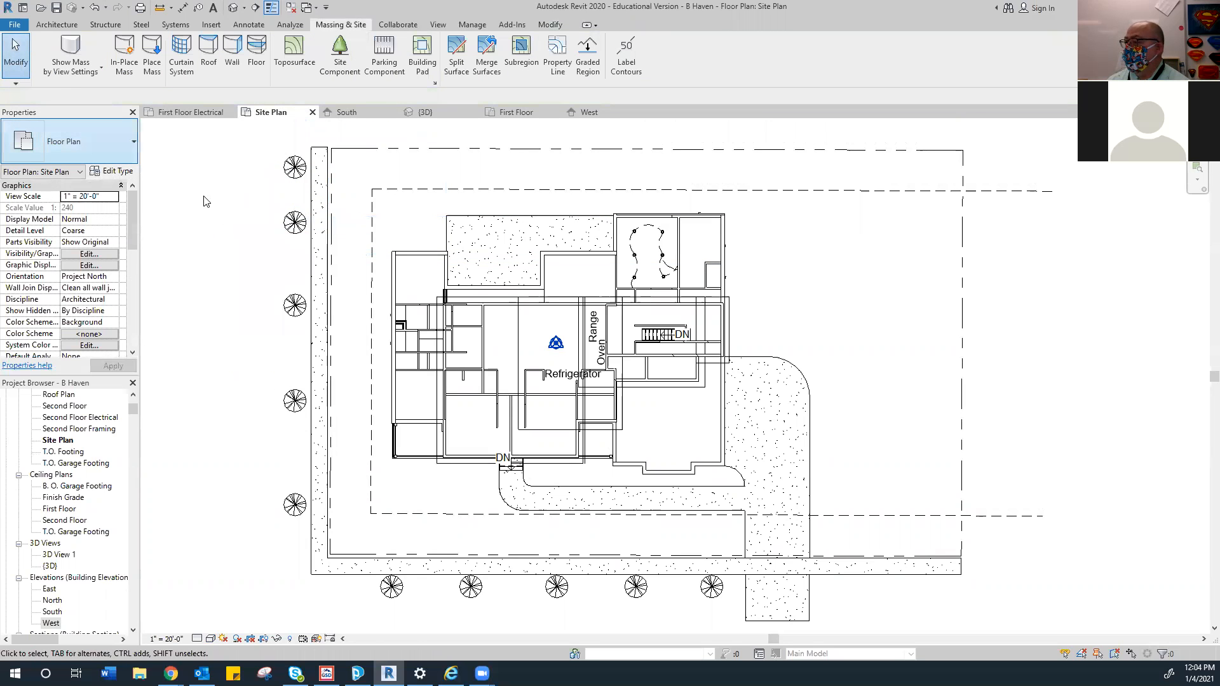
Drag the west-side trees lower to even their spacing, then view in 3D
left_click(294, 222)
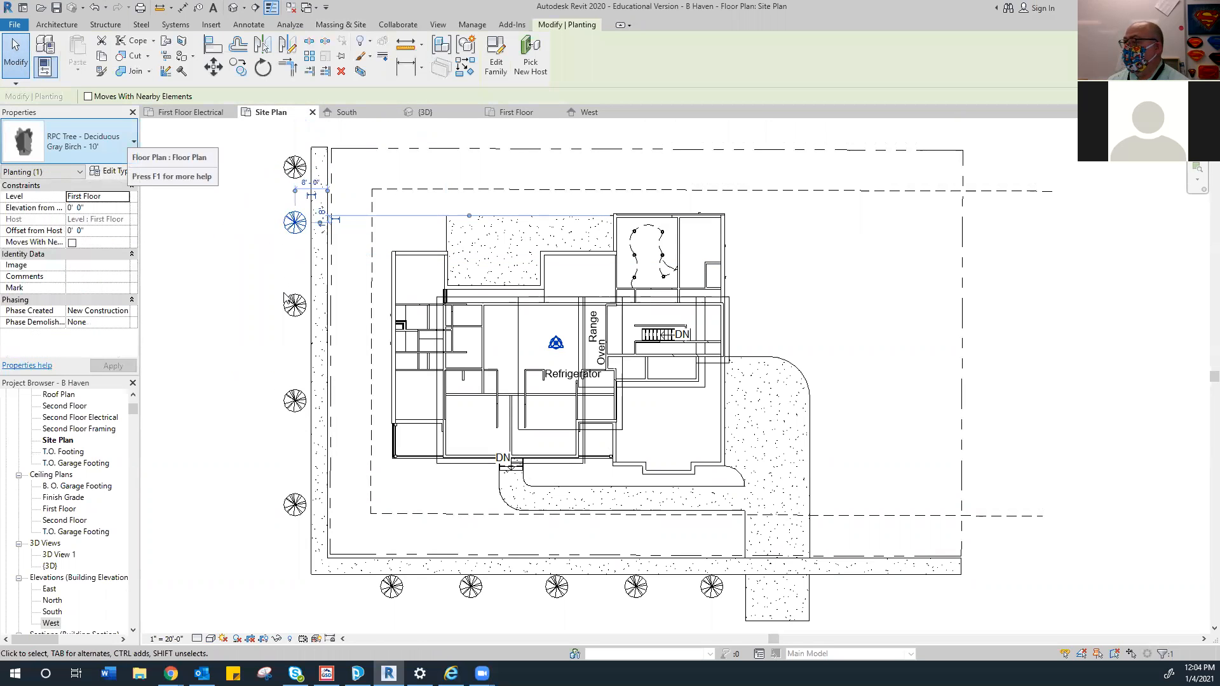
left_click(287, 303)
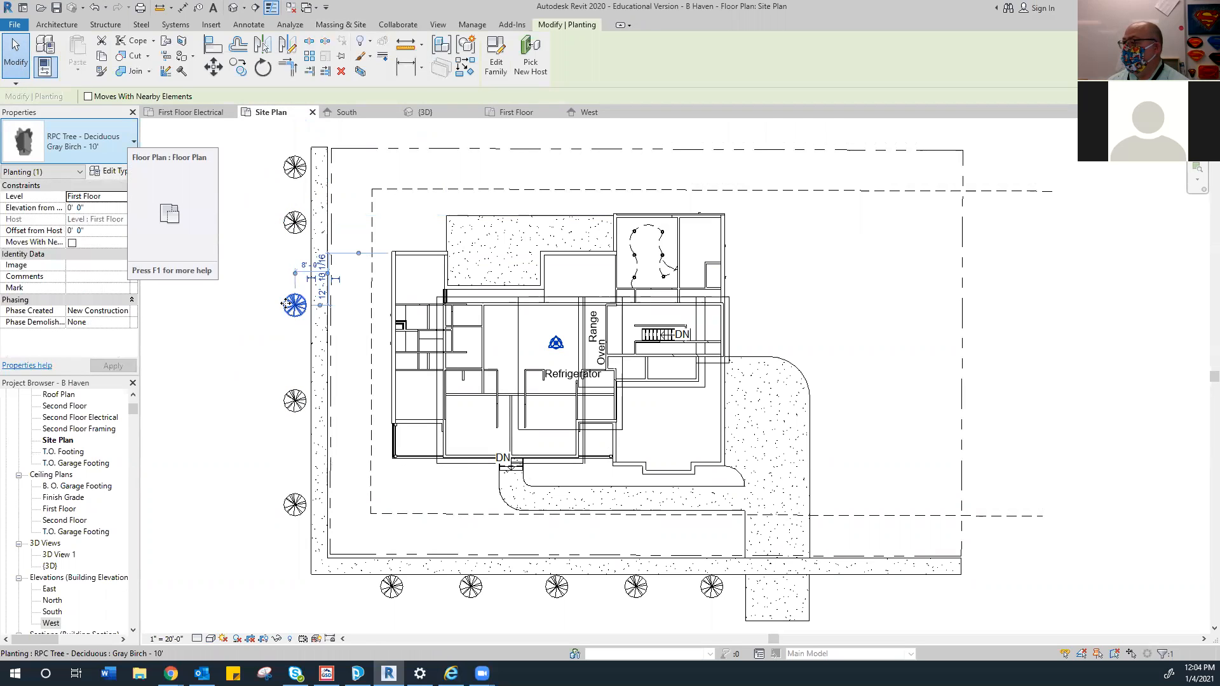
left_click_drag(286, 304, 294, 343)
left_click_drag(288, 224, 289, 259)
left_click(292, 412)
left_click_drag(292, 413, 292, 434)
left_click(261, 493)
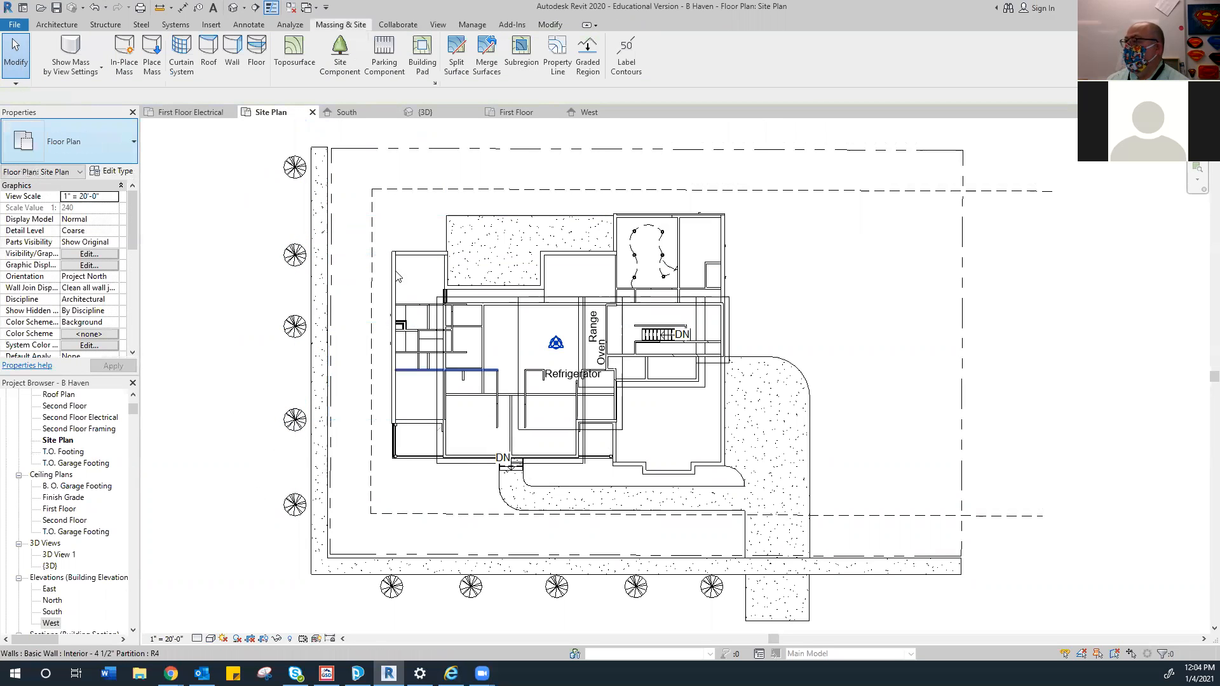
left_click(454, 117)
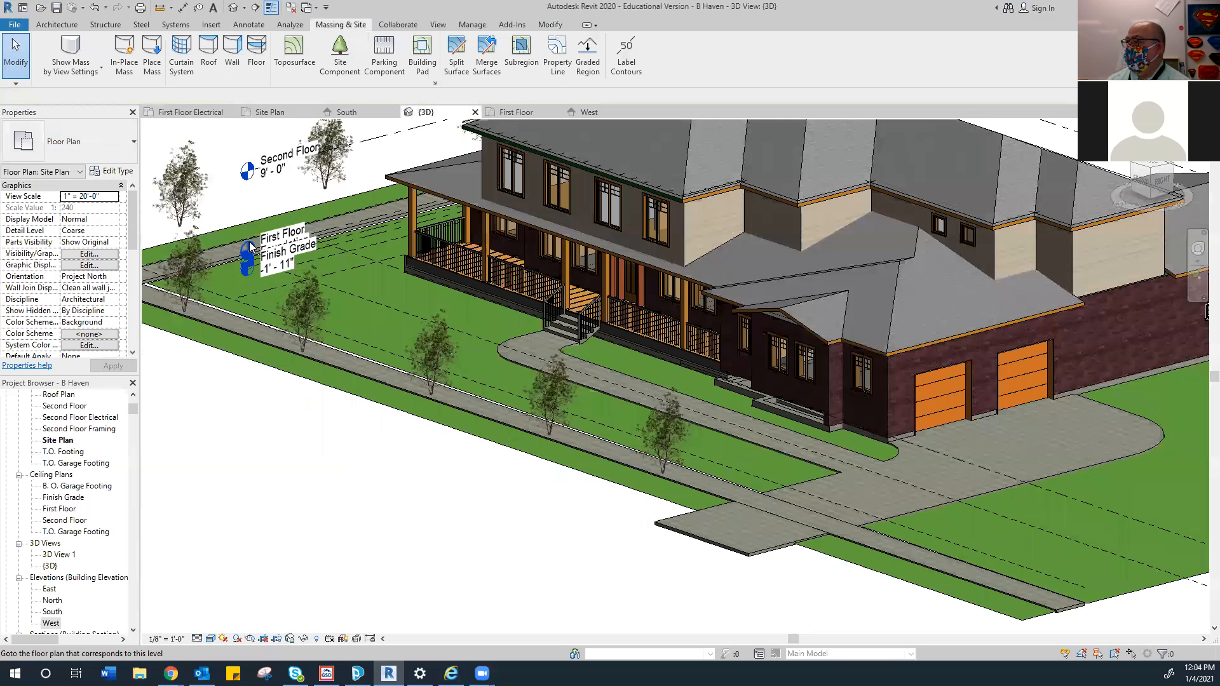
Change the first tree's Level from First Floor to Finish Grade and apply
left_click(324, 190)
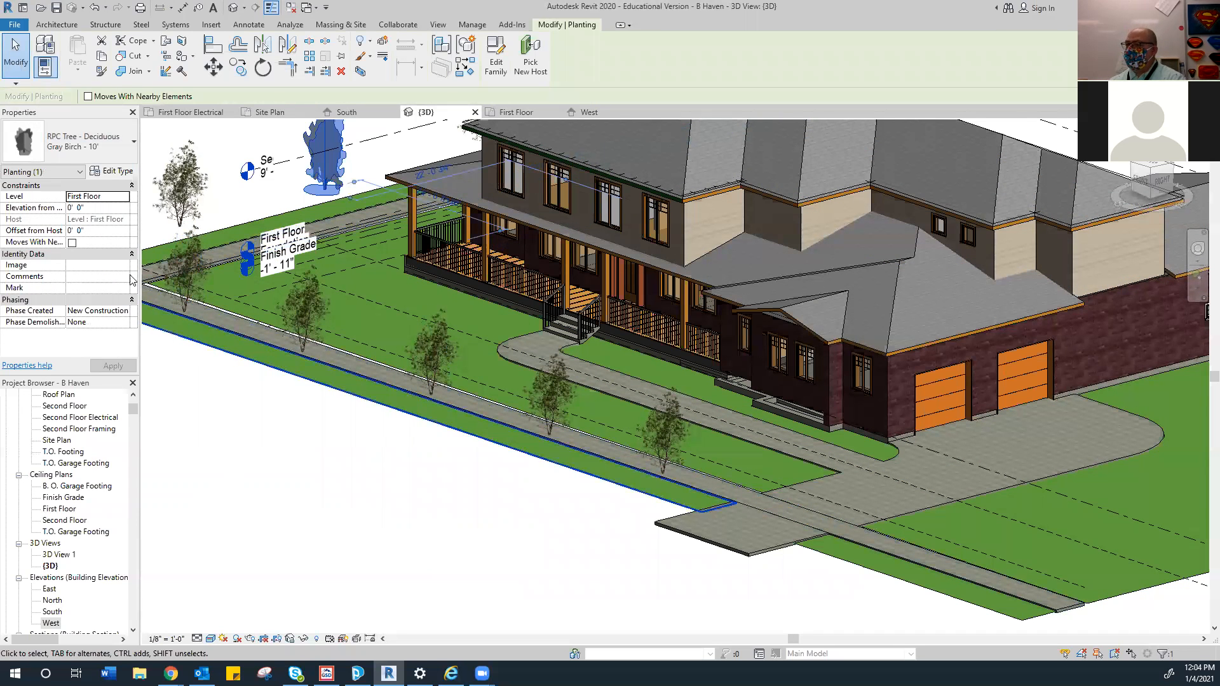
left_click(119, 198)
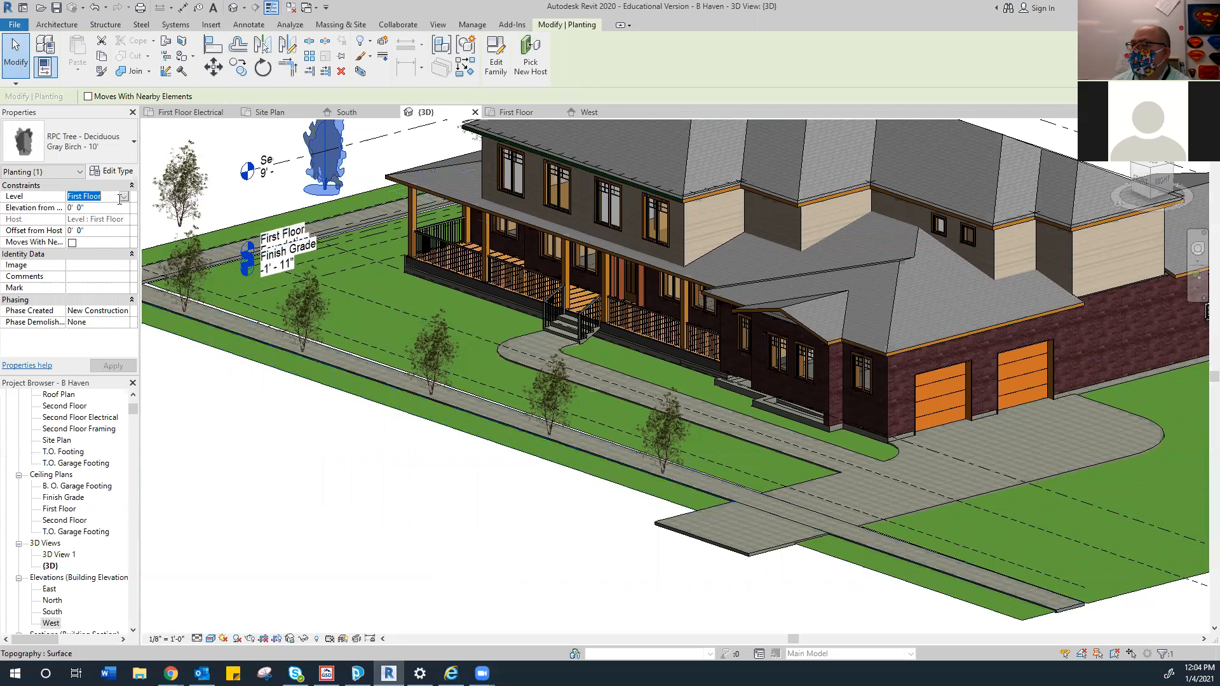
left_click(124, 196)
left_click(100, 244)
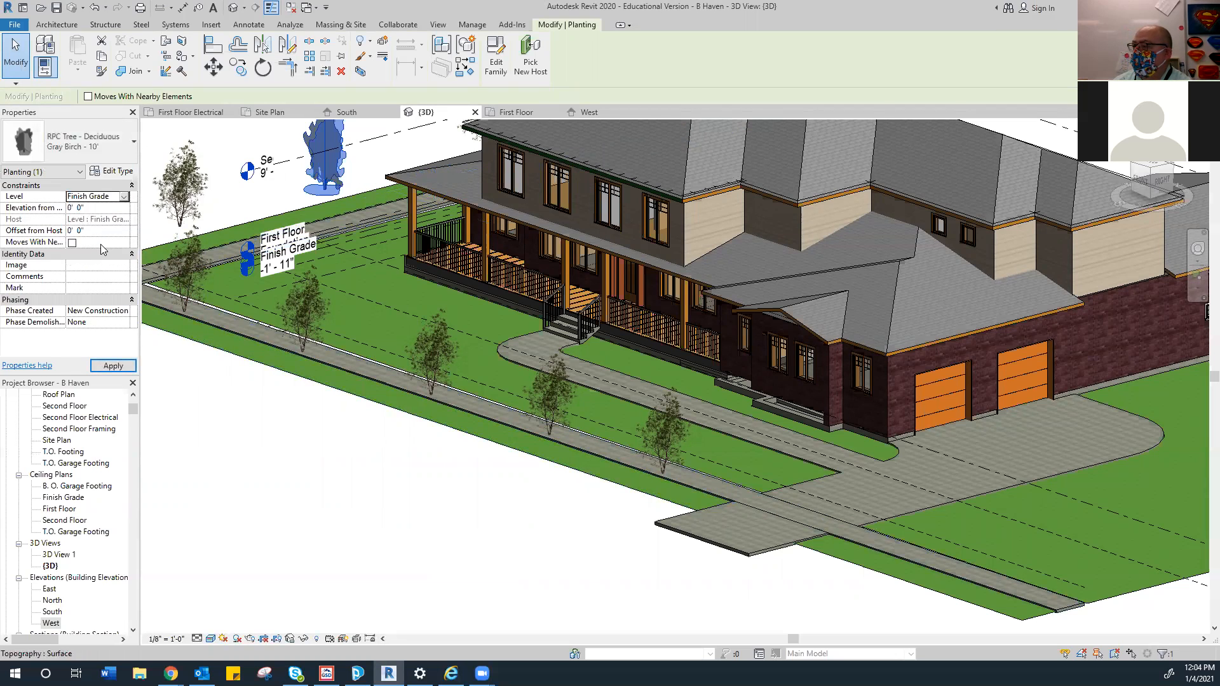
left_click(113, 366)
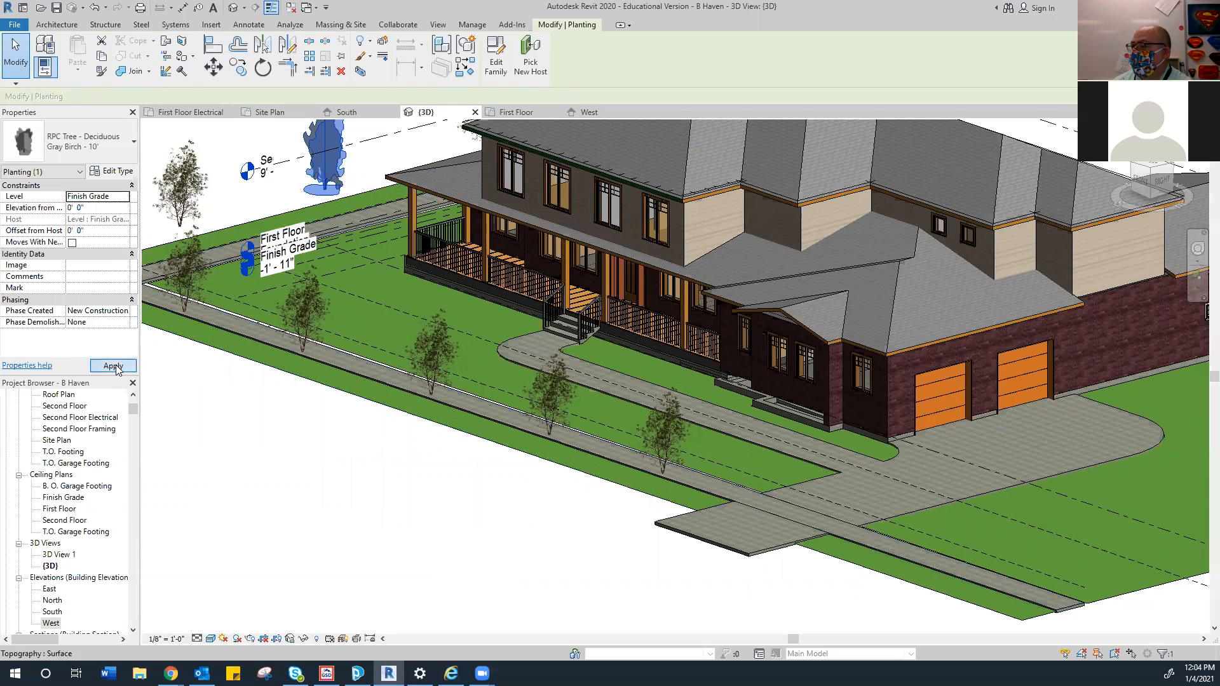
left_click(113, 366)
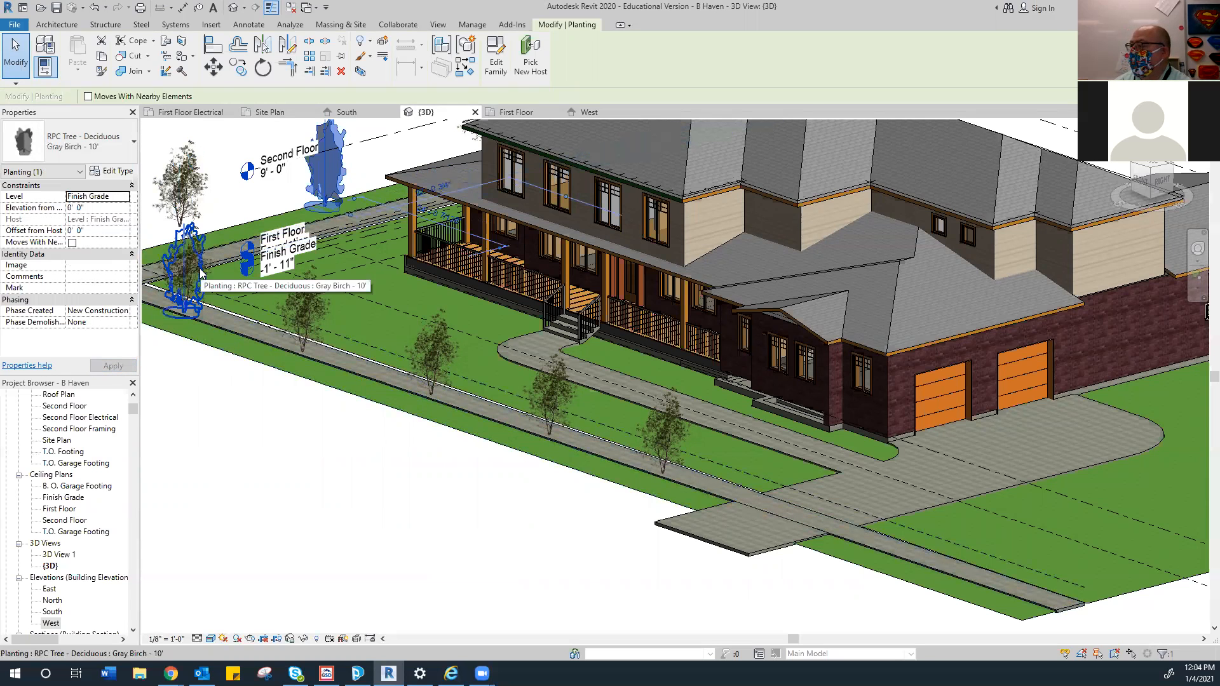
Set another tree's Level to Finish Grade
scroll(213, 354, "down", 1)
scroll(260, 407, "down", 1)
scroll(275, 365, "down", 1)
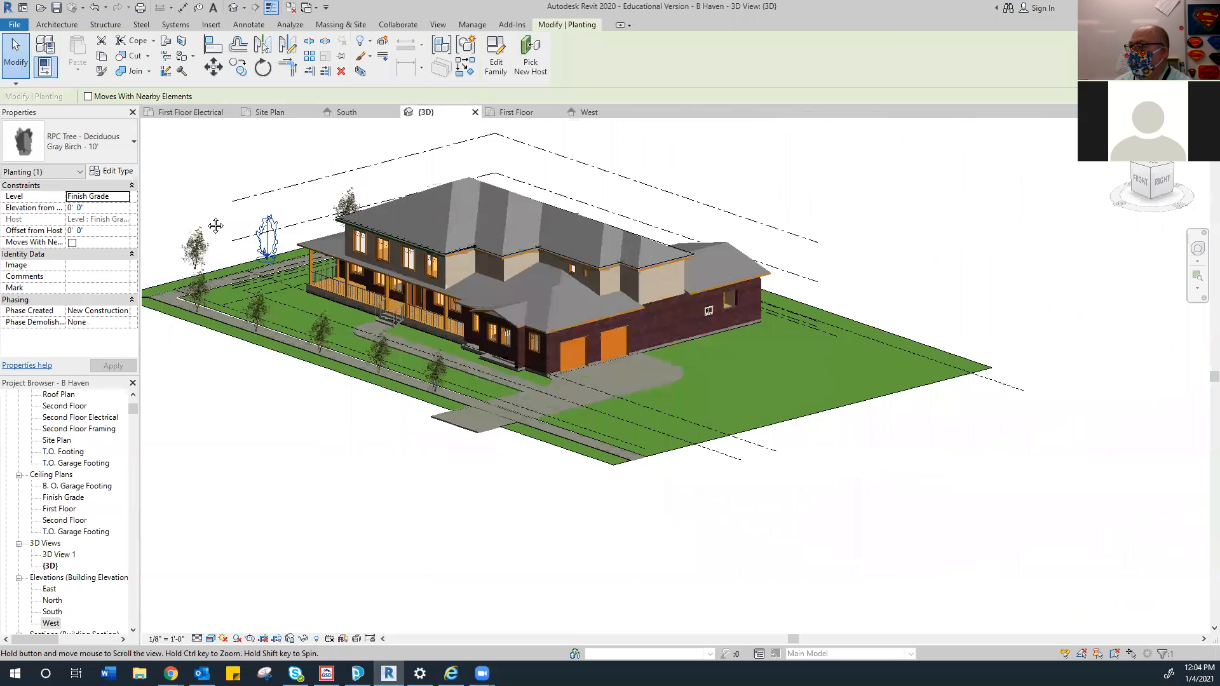
scroll(216, 225, "down", 1)
left_click(188, 182)
left_click(291, 325)
scroll(293, 325, "up", 2)
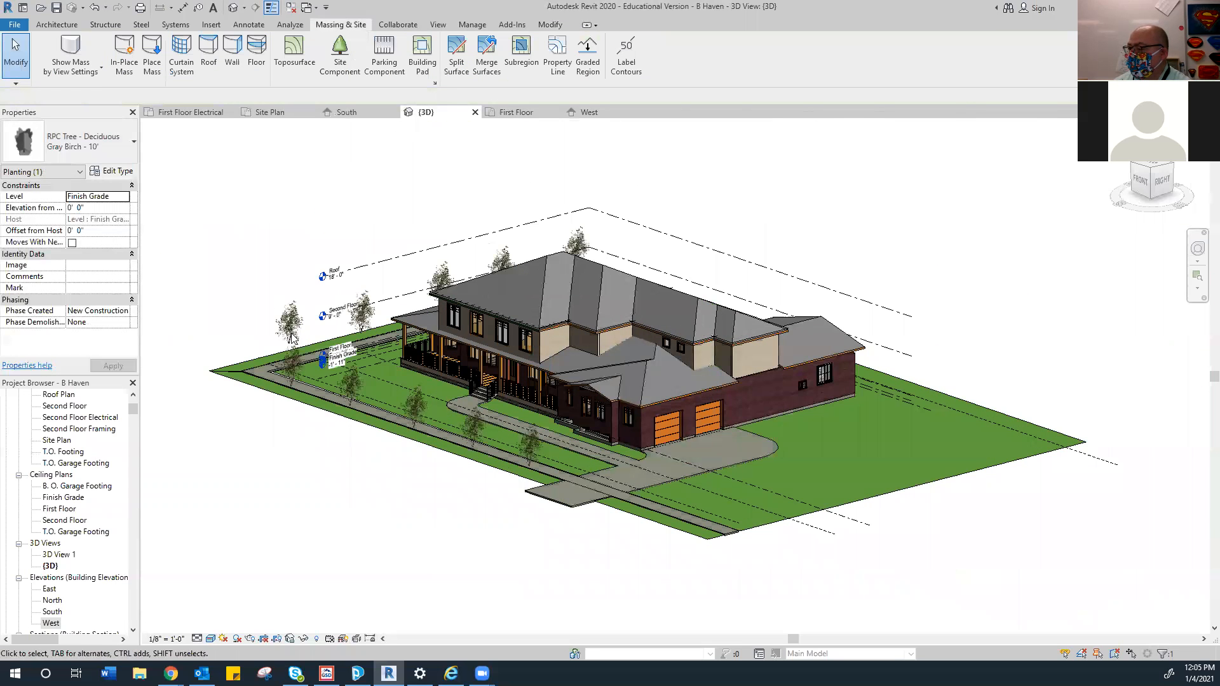
left_click(294, 317)
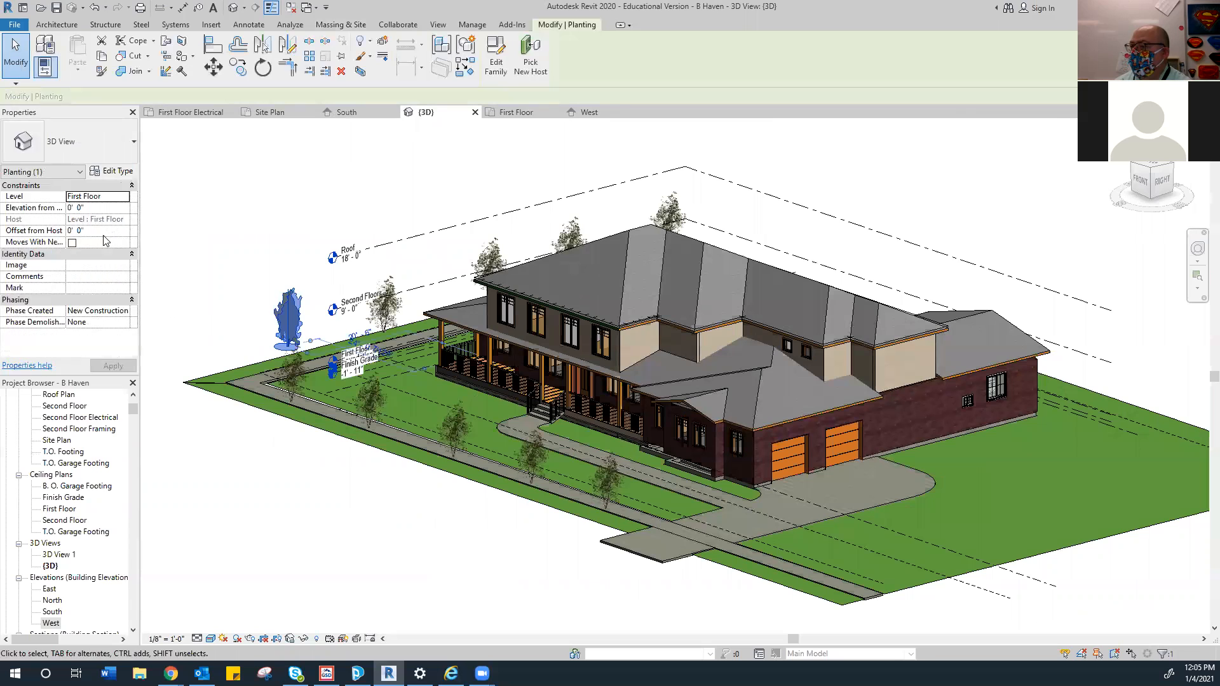
left_click(120, 199)
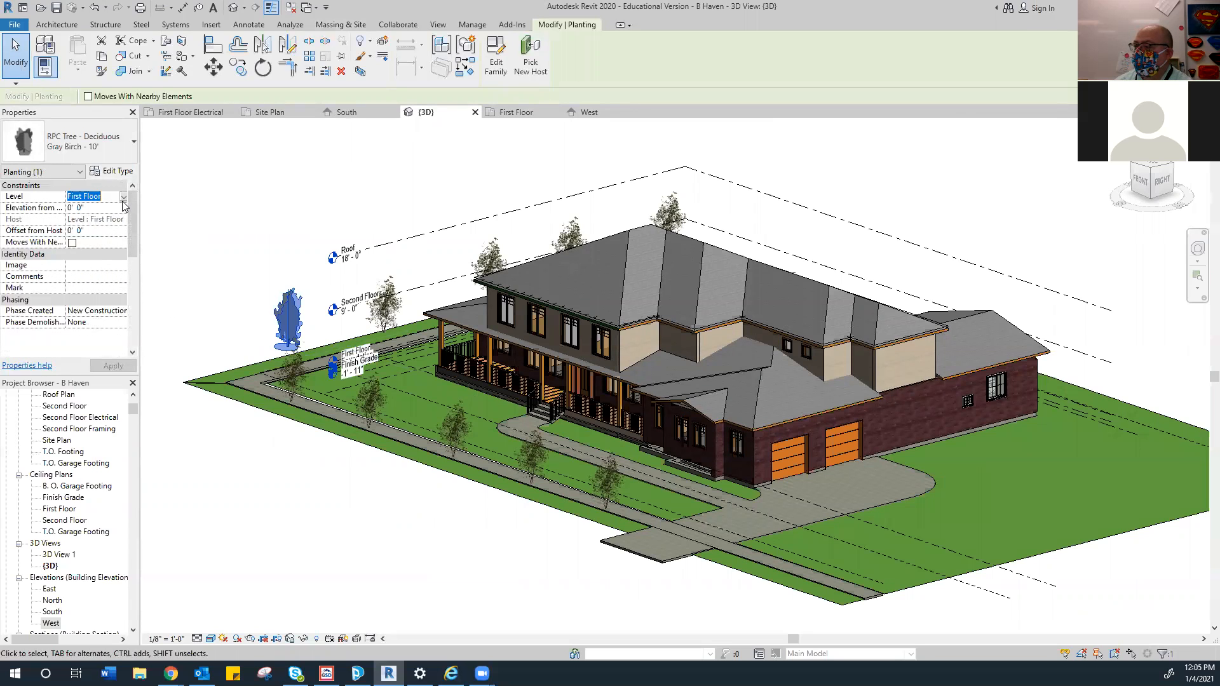
left_click(123, 198)
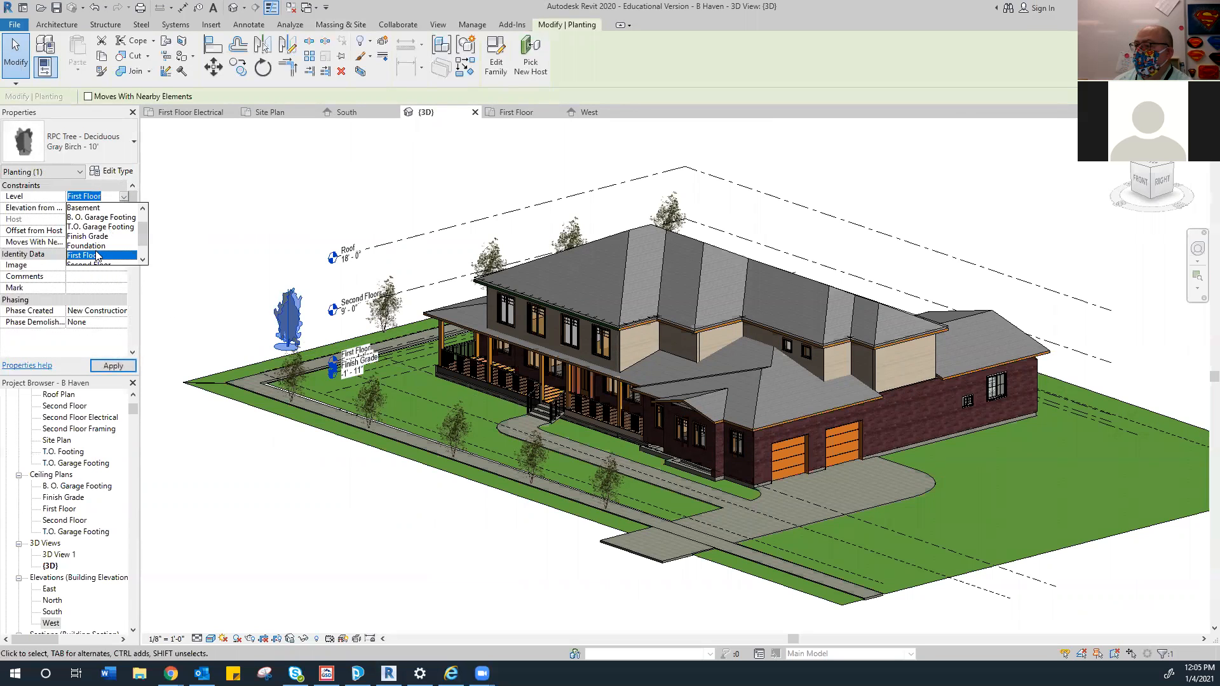
scroll(93, 245, "up", 2)
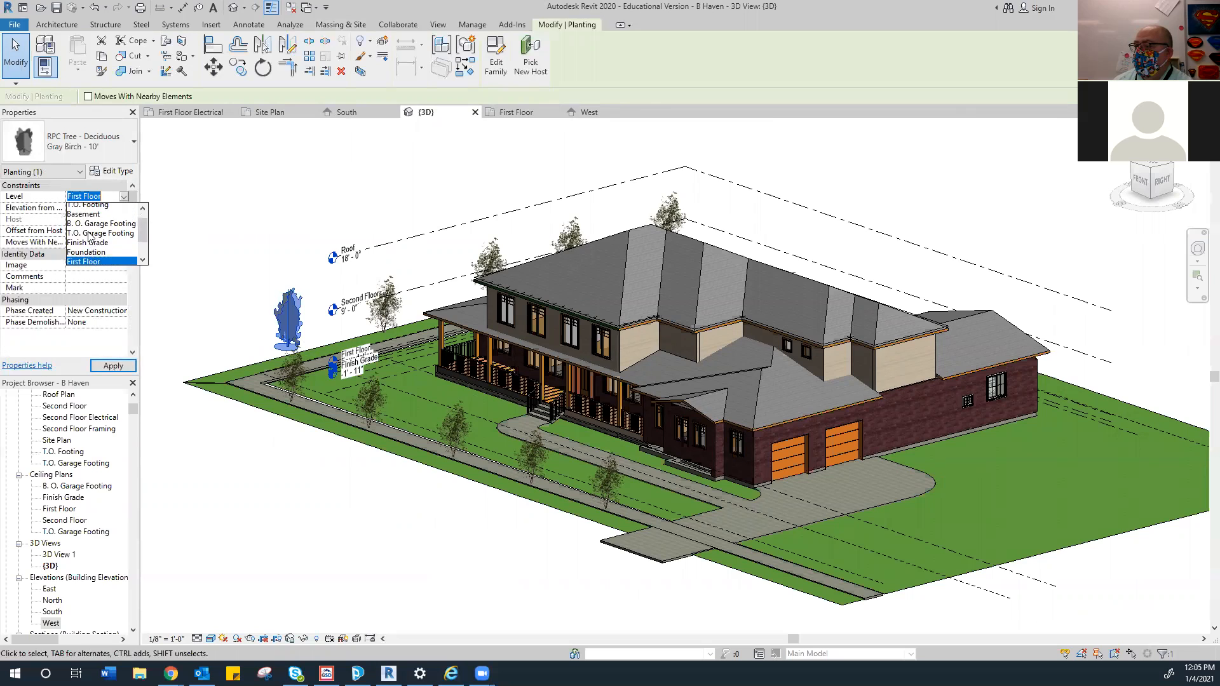
left_click(93, 227)
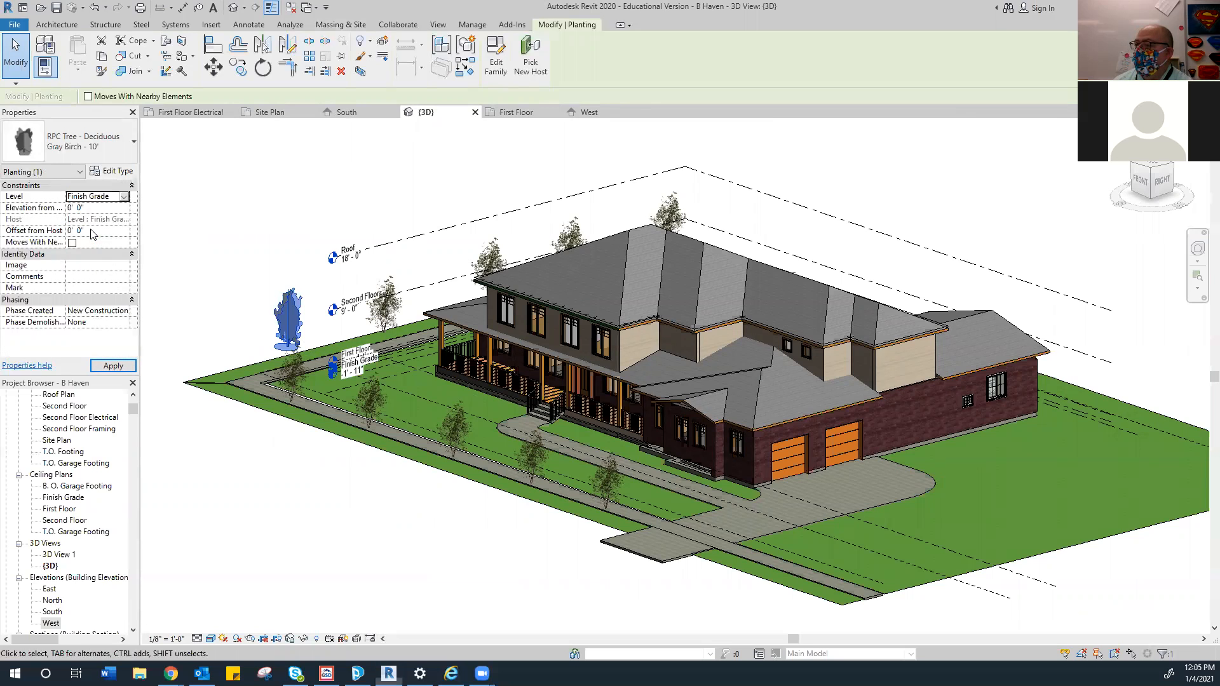
left_click(286, 219)
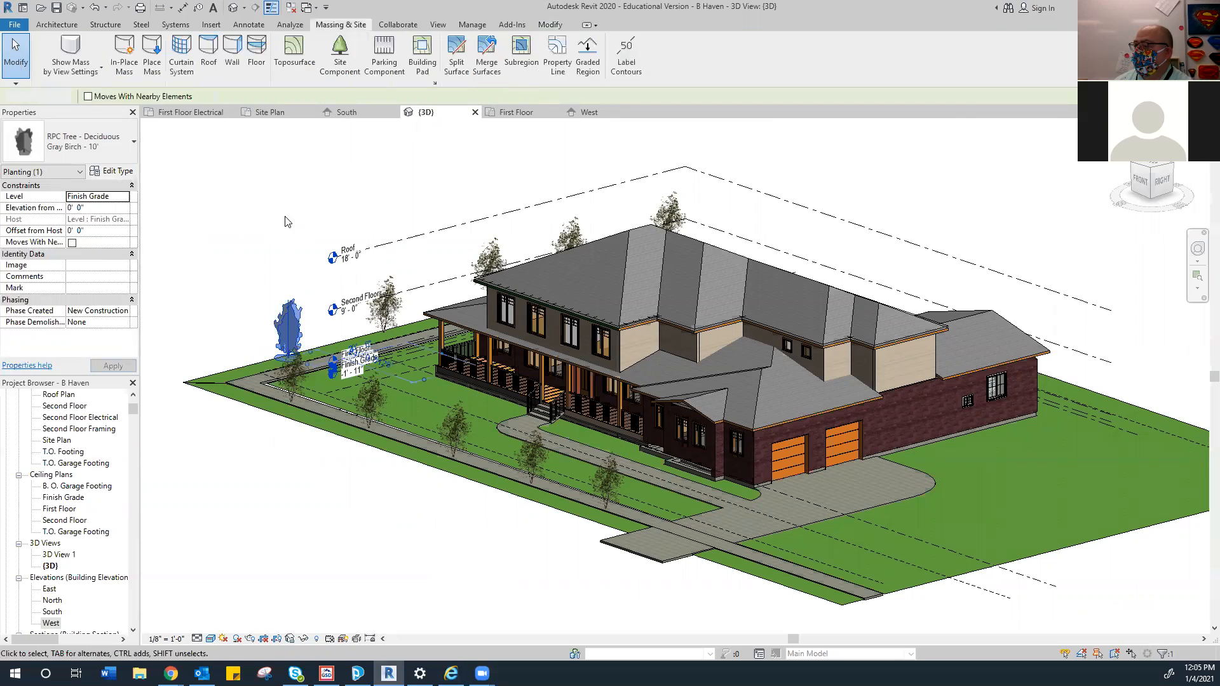
Select the trees behind the house and along the walk, then clear the selection
left_click(667, 209)
left_click(579, 220, "ctrl")
left_click(493, 254, "ctrl")
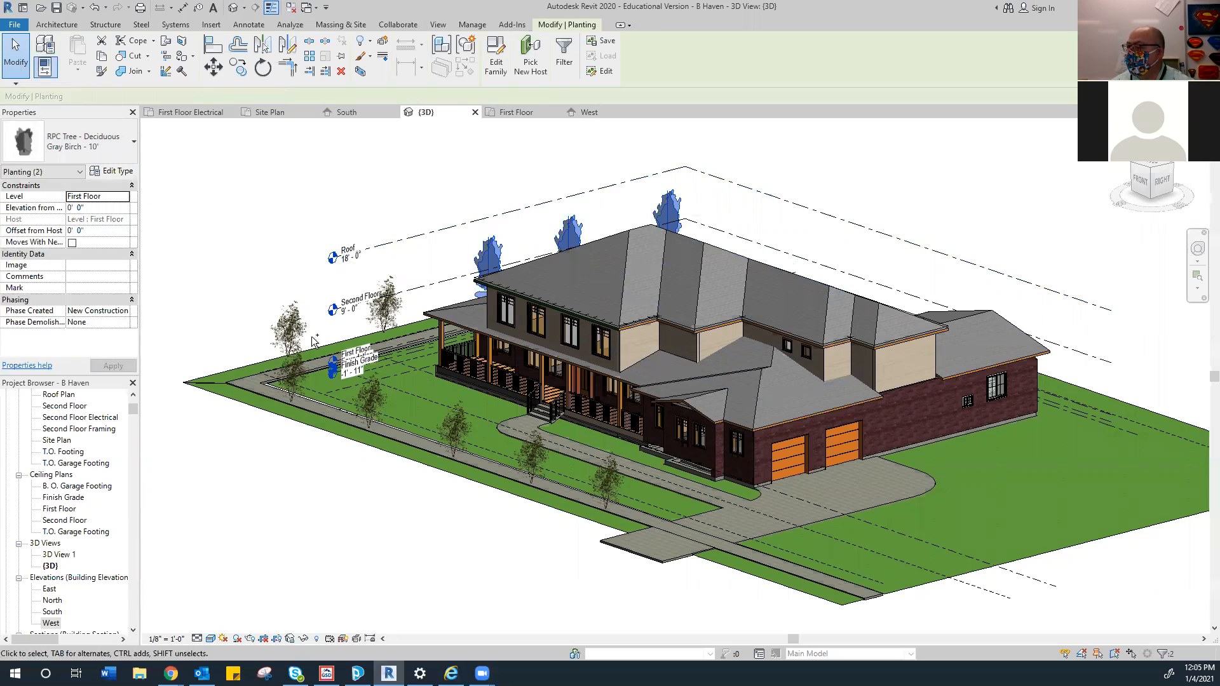
left_click(301, 385, "ctrl")
left_click(300, 375, "ctrl")
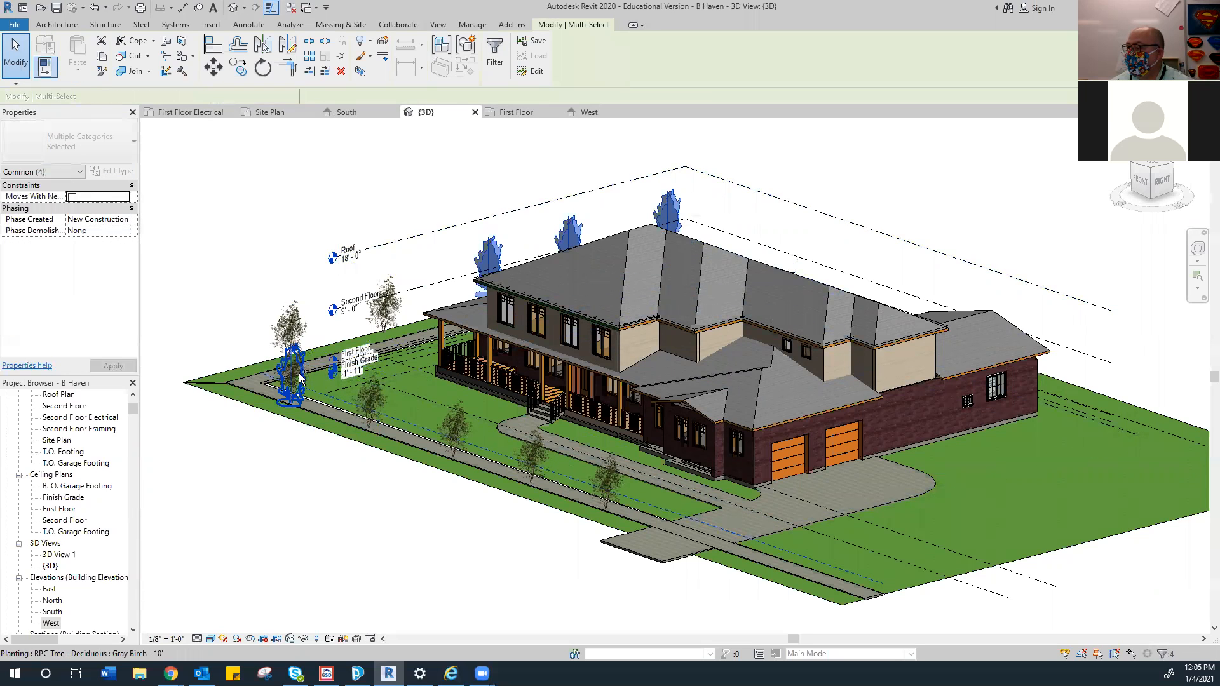
left_click(365, 394, "ctrl")
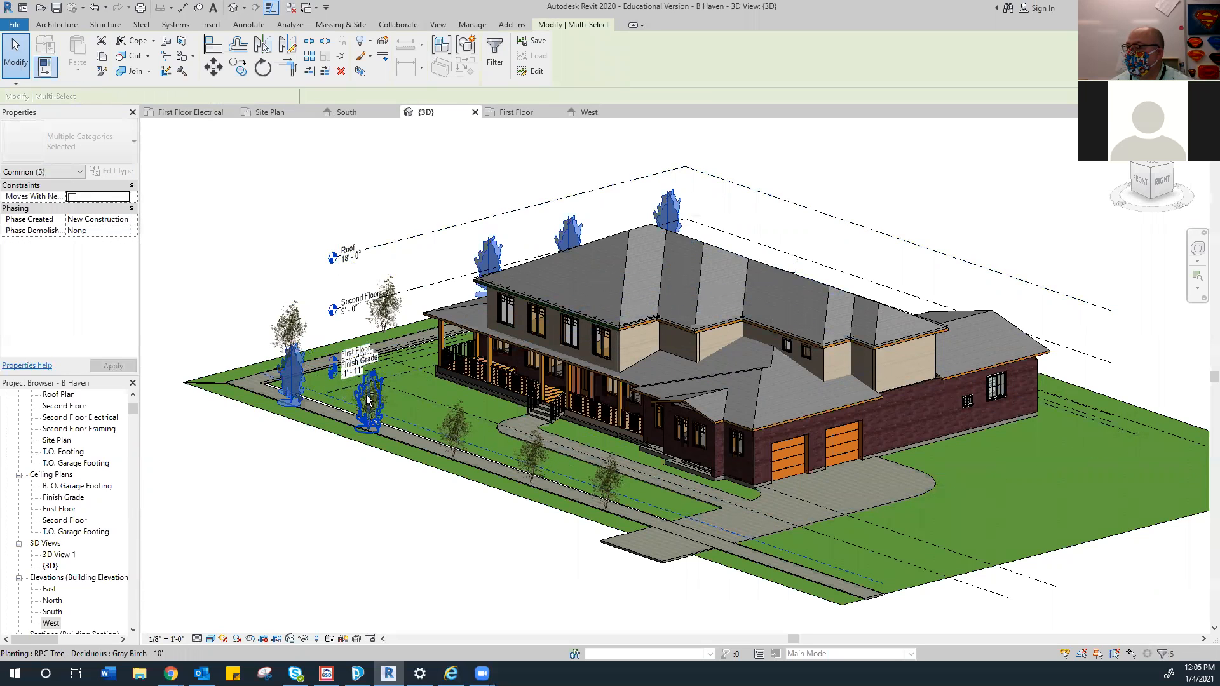
left_click(452, 426, "ctrl")
left_click(526, 450, "ctrl")
left_click(601, 483, "ctrl")
left_click(262, 370, "ctrl")
left_click(220, 248)
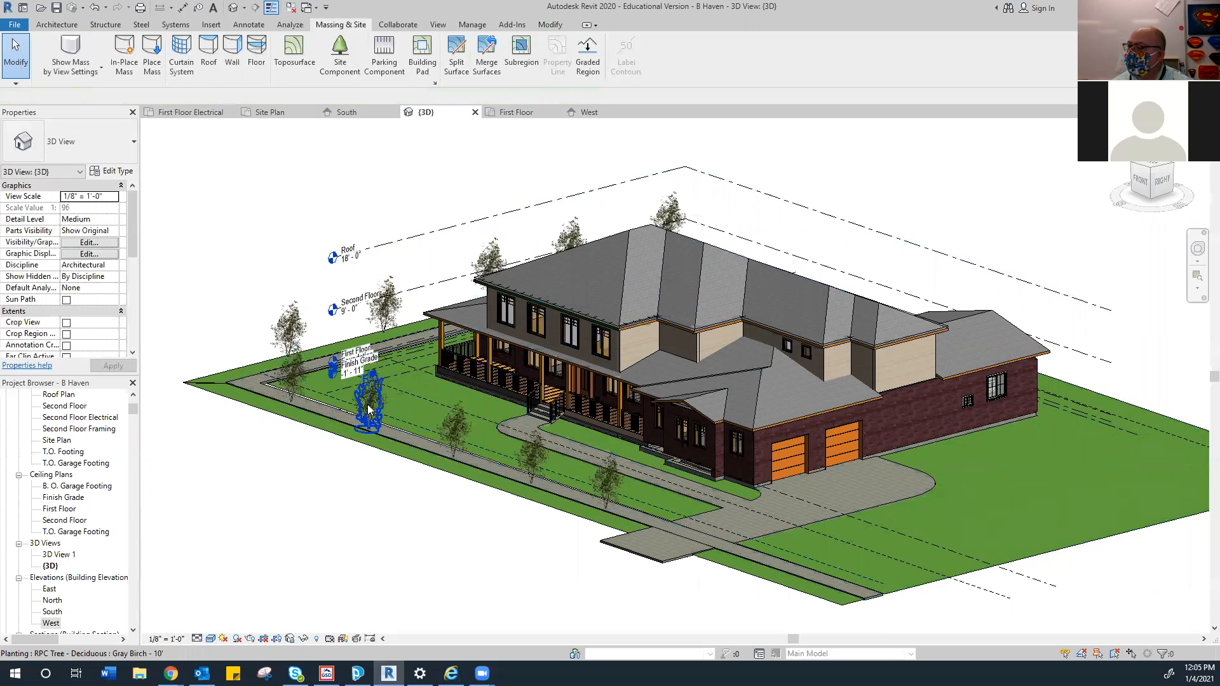
Put the four trees along the front walk on the Finish Grade level
left_click(607, 480)
left_click(528, 456, "ctrl")
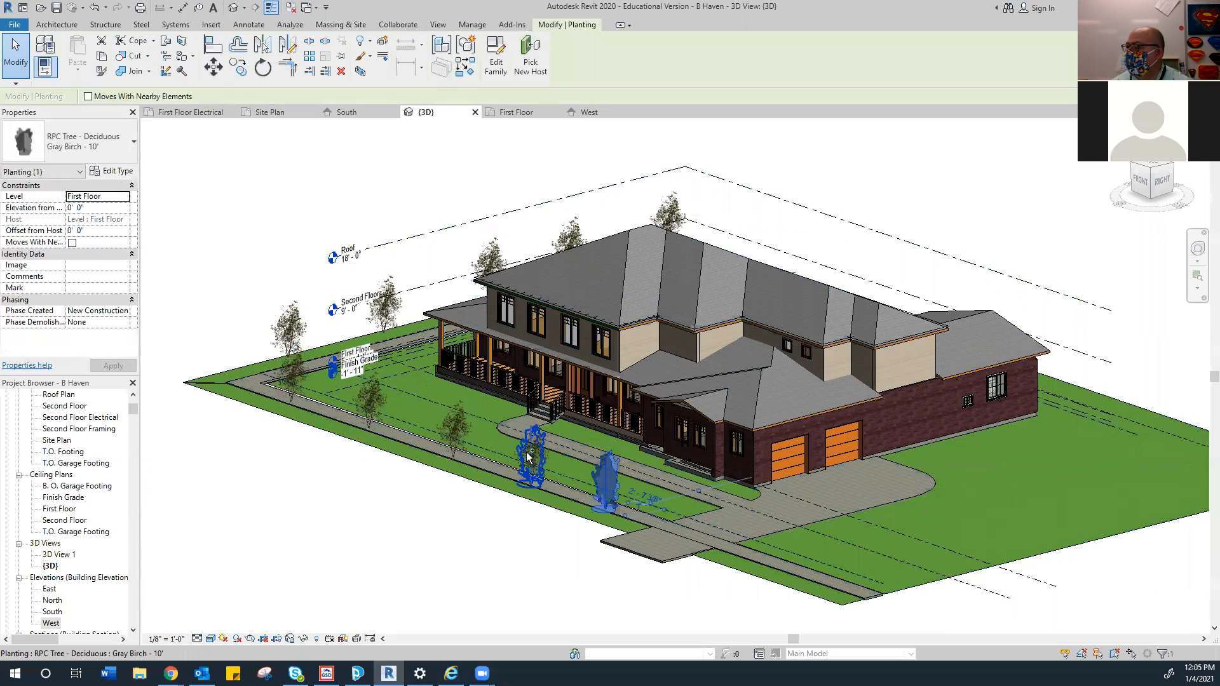
left_click(459, 432, "ctrl")
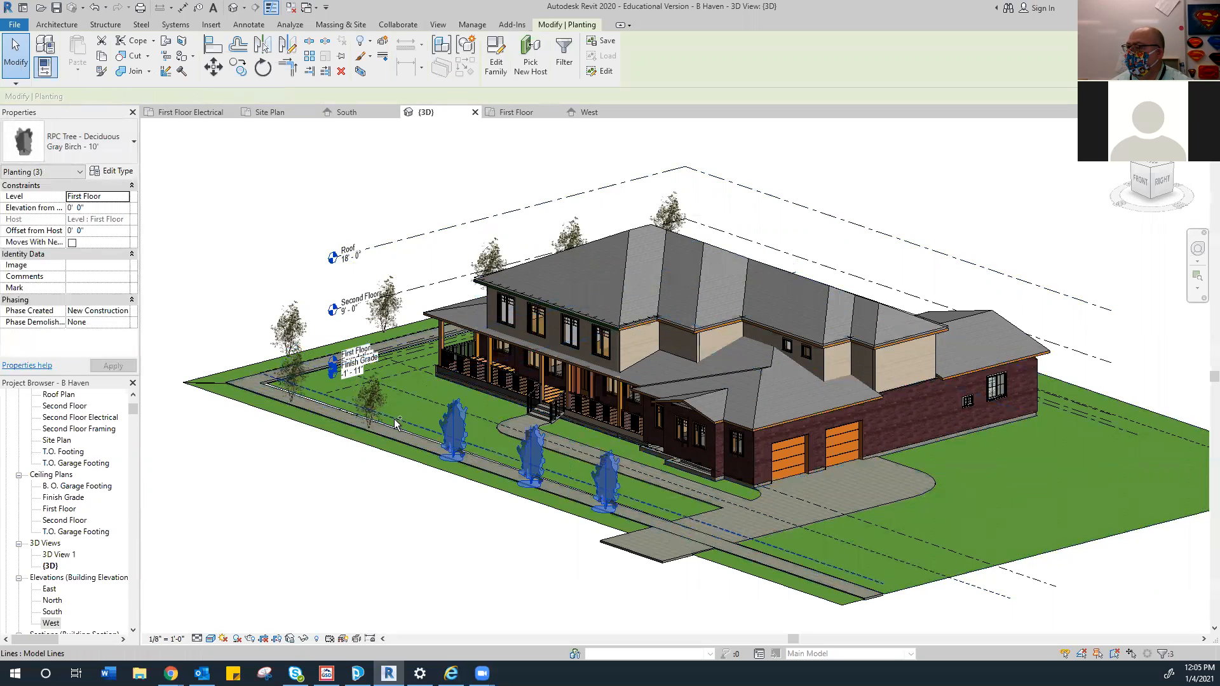
left_click(375, 403, "ctrl")
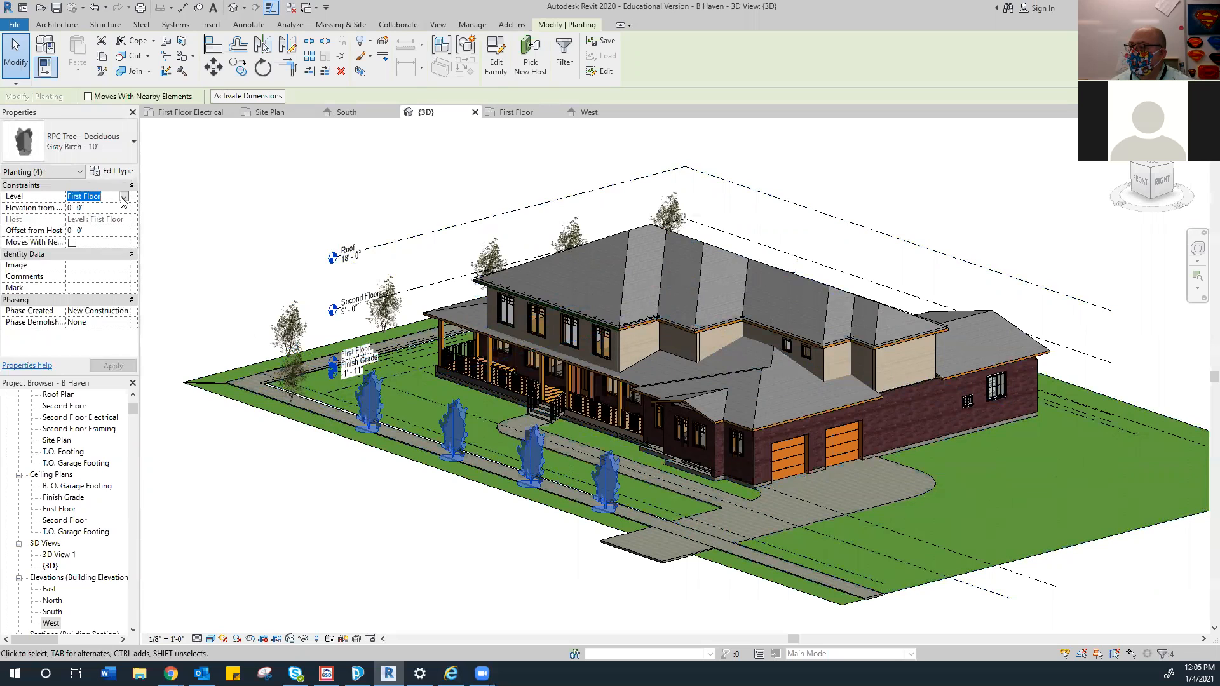
left_click(123, 197)
left_click(89, 236)
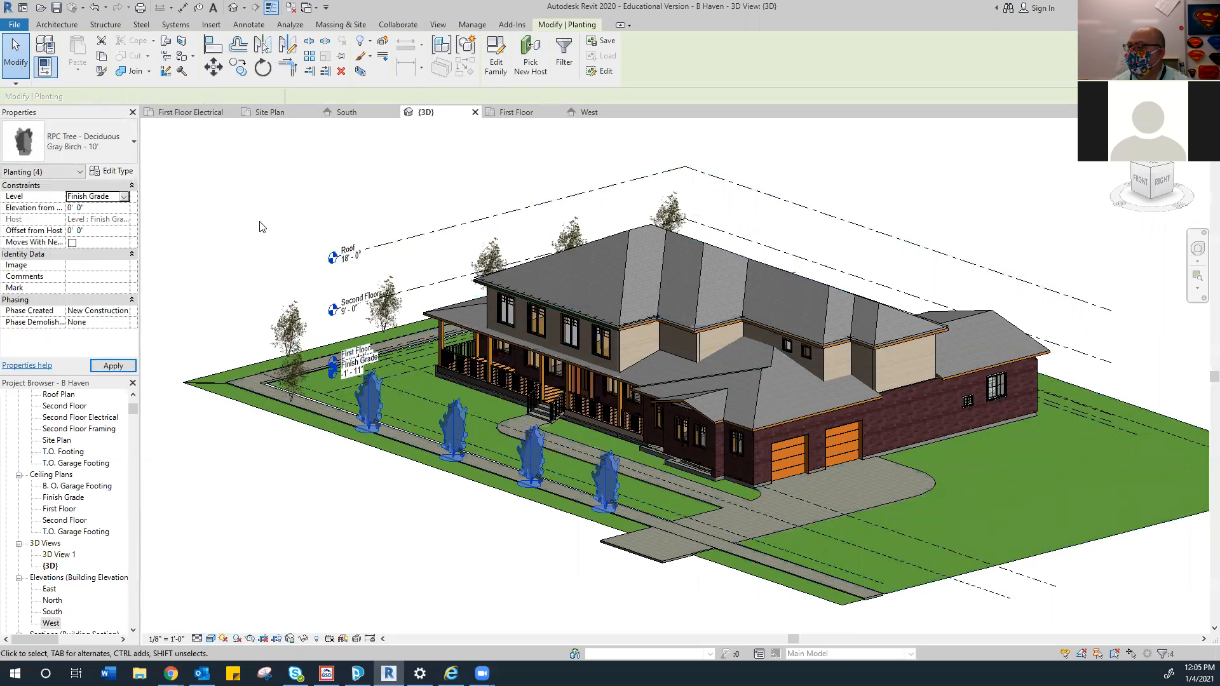
left_click(256, 218)
Set the front-left corner tree's Level to Finish Grade
left_click(288, 353)
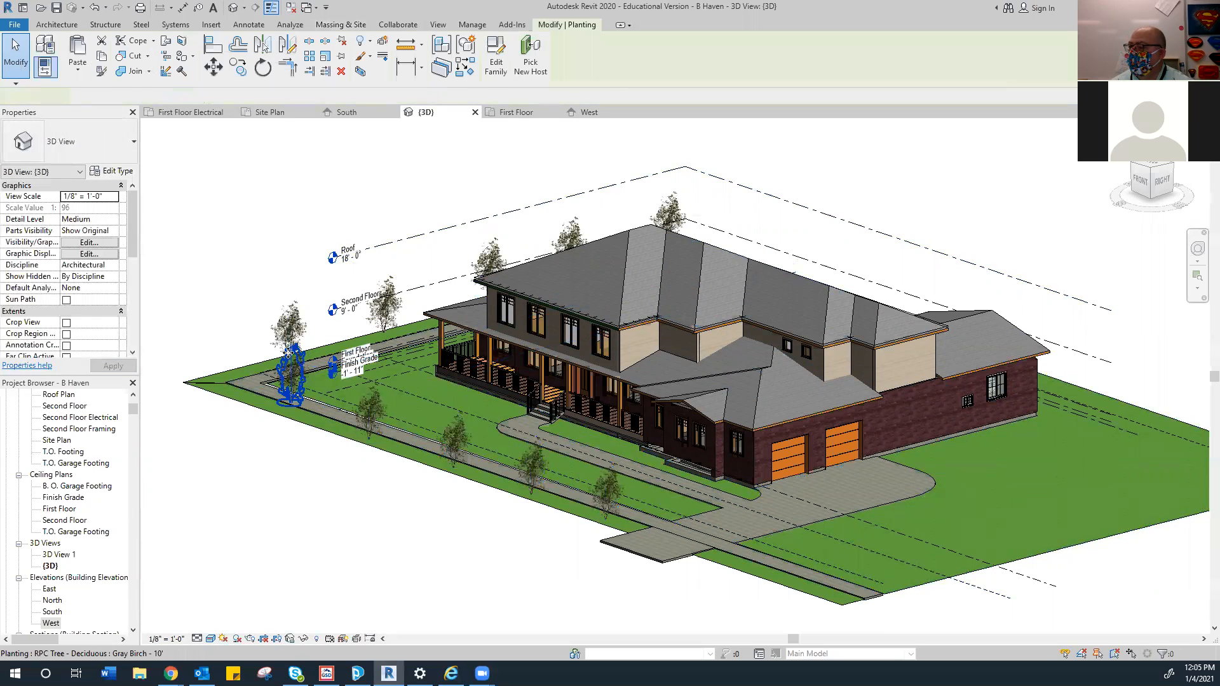
left_click(290, 326, "ctrl")
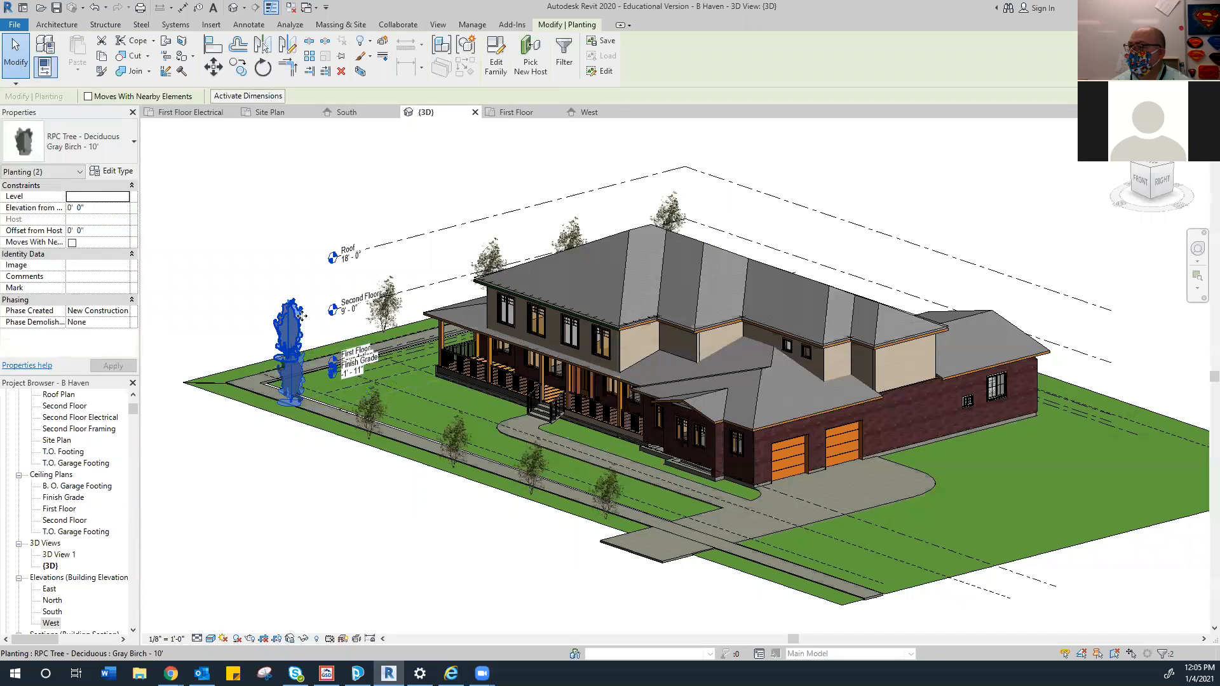
key("Escape")
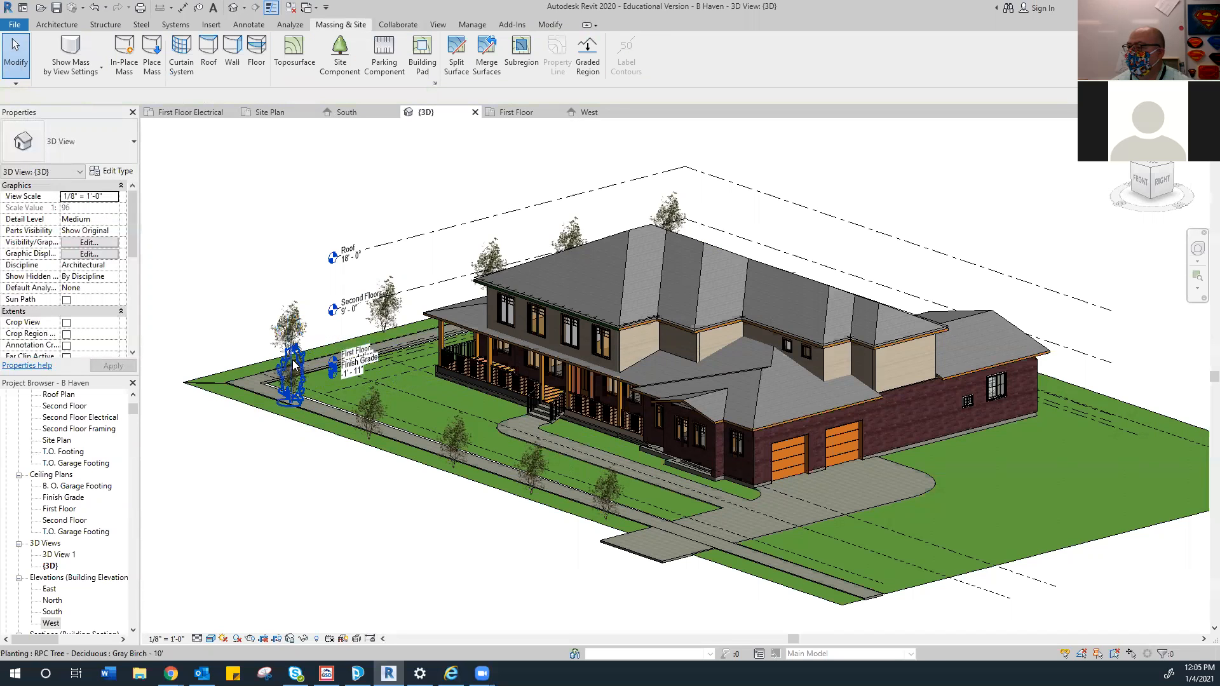
left_click(294, 364)
left_click(120, 199)
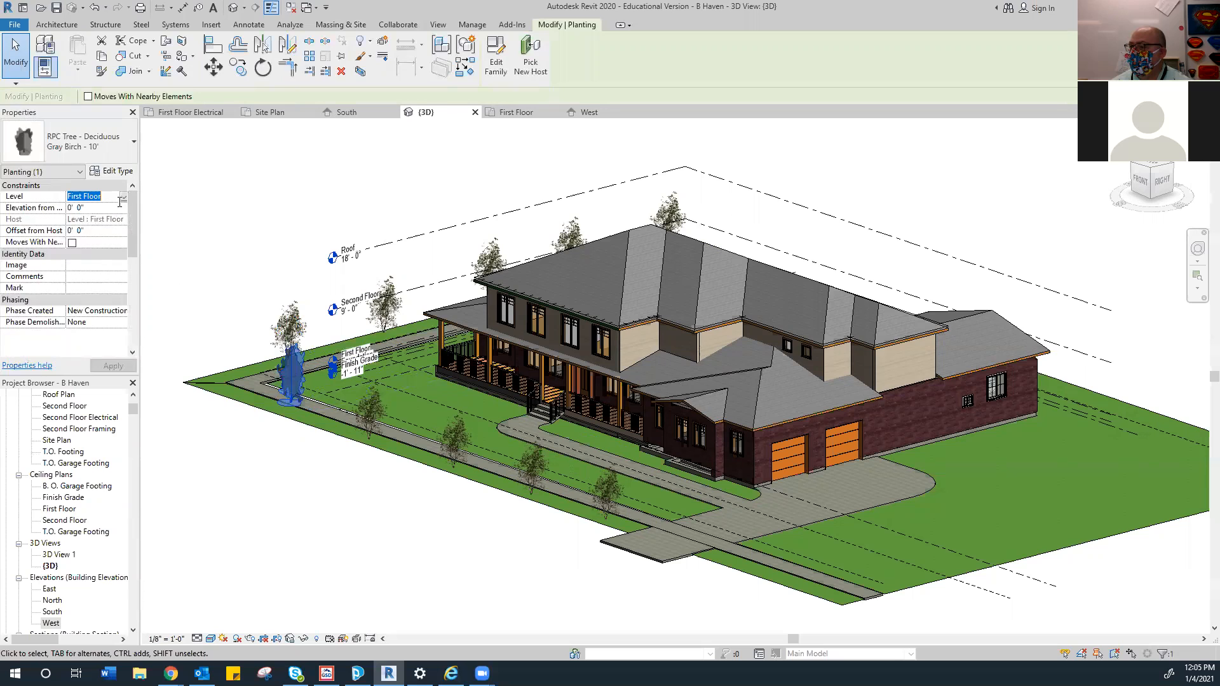
left_click(123, 197)
left_click(102, 242)
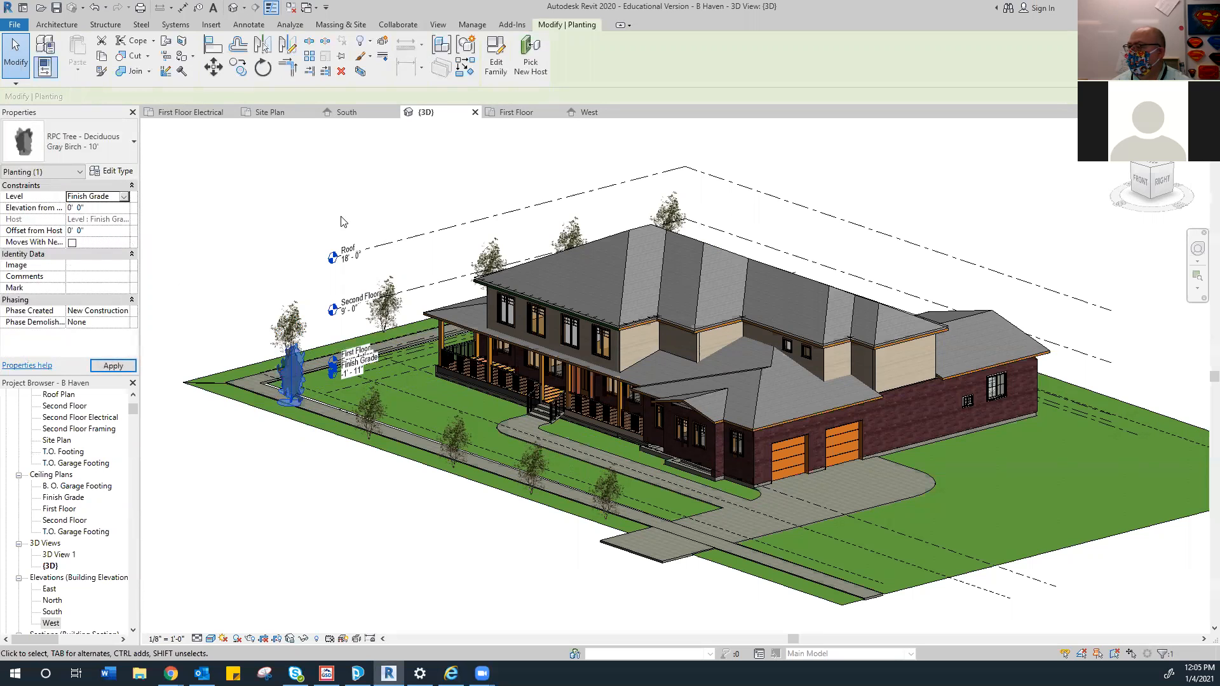
left_click(414, 210)
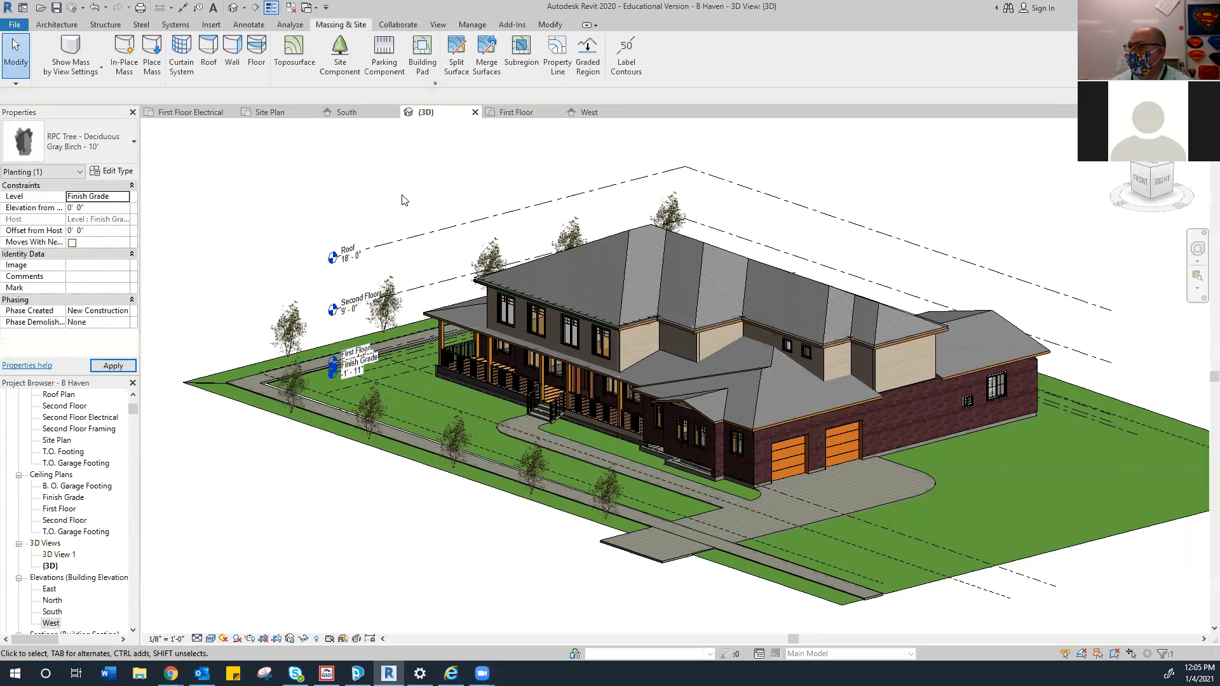
Move the three trees behind the roof to Finish Grade and apply
left_click(489, 257)
left_click(567, 230, "ctrl")
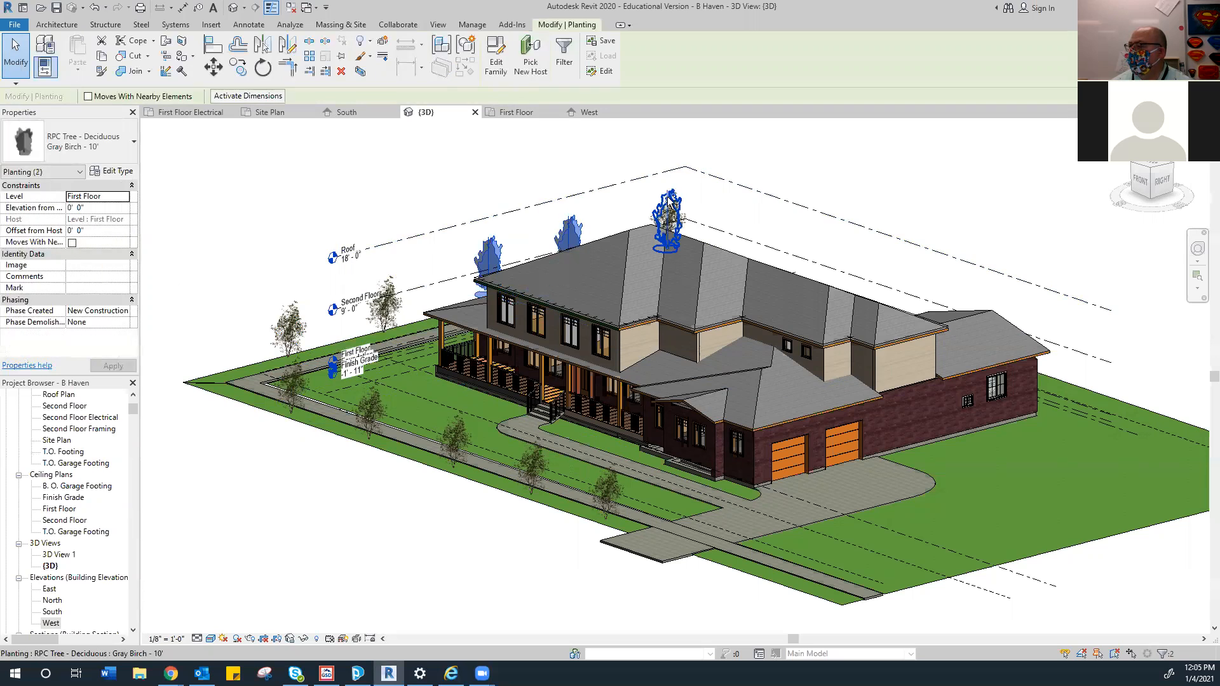
left_click(669, 214, "ctrl")
left_click(130, 197)
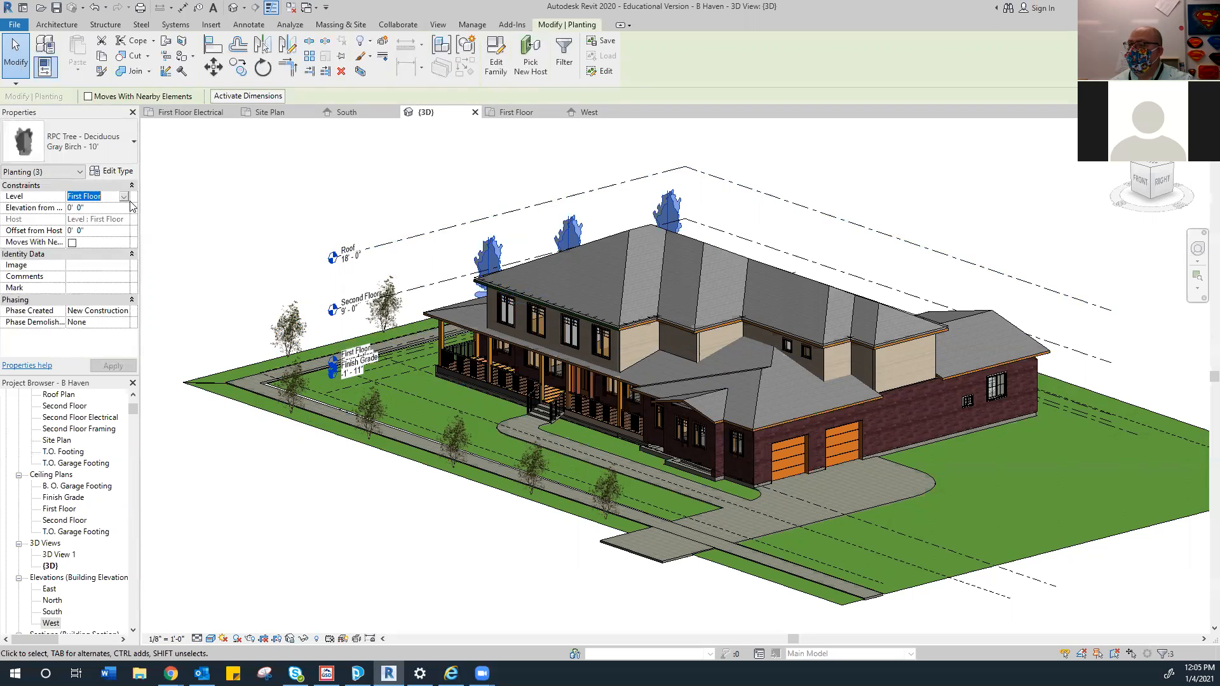
left_click(125, 198)
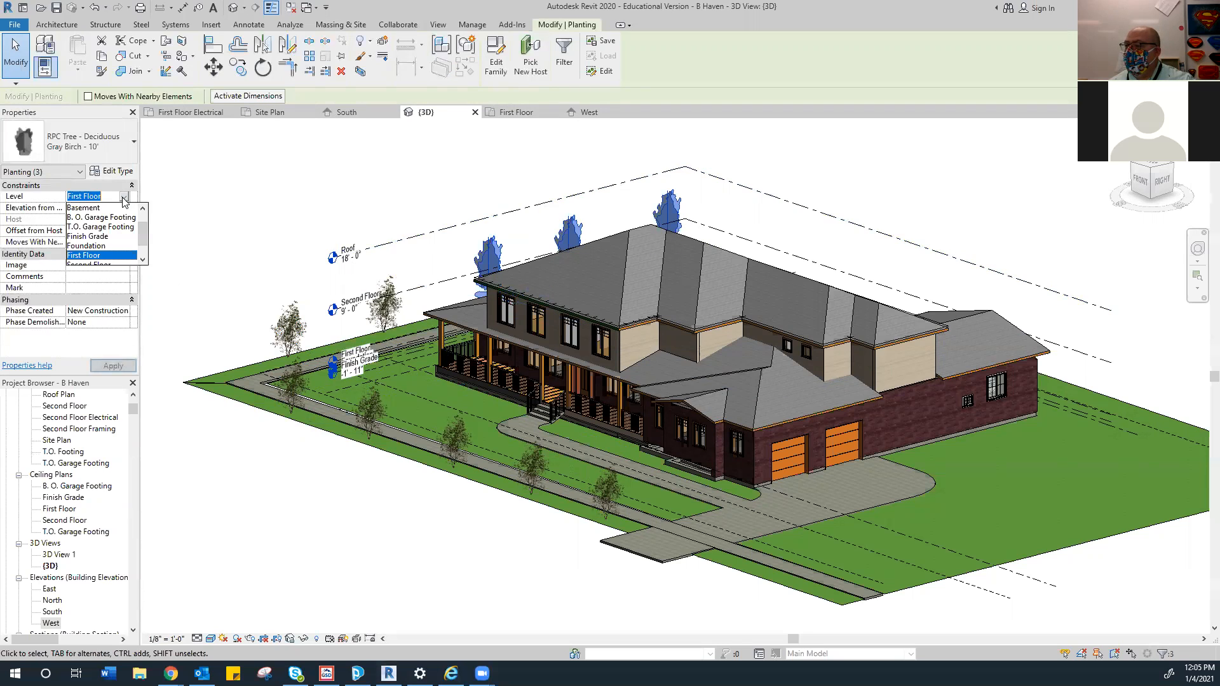
left_click(89, 237)
left_click(112, 365)
left_click(292, 251)
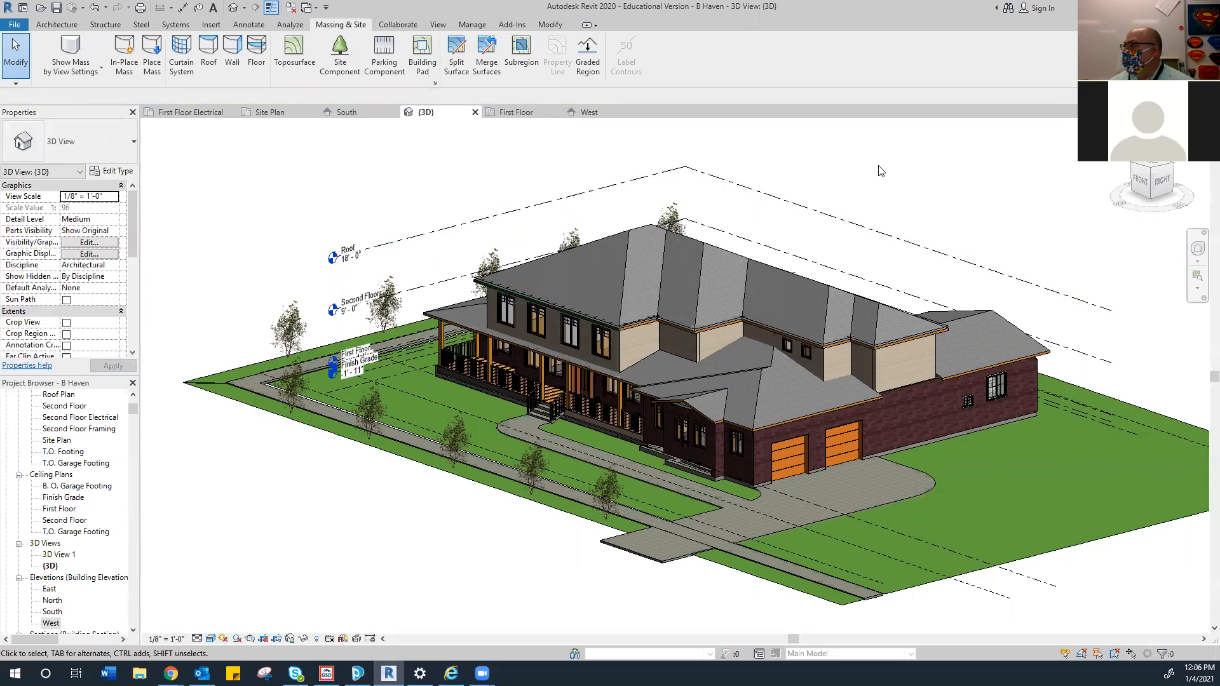
Check the trees from the ViewCube FRONT view, then orbit to a raised front-right 3D view
left_click(1138, 181)
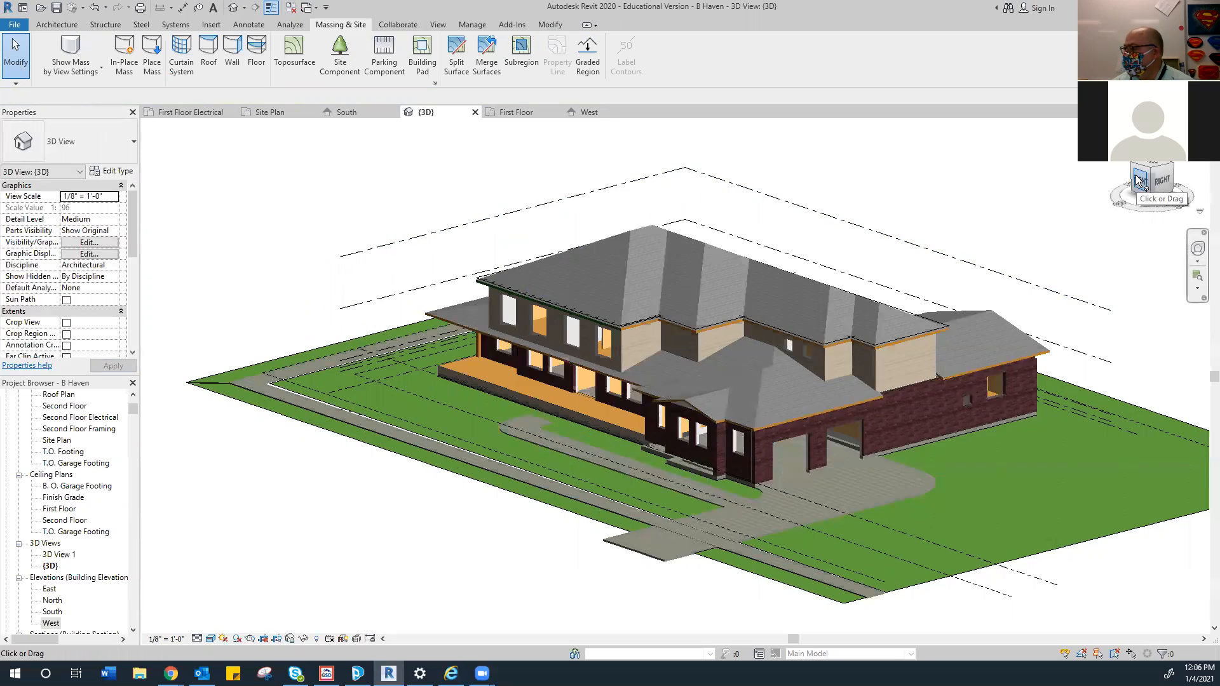
left_click(1137, 180)
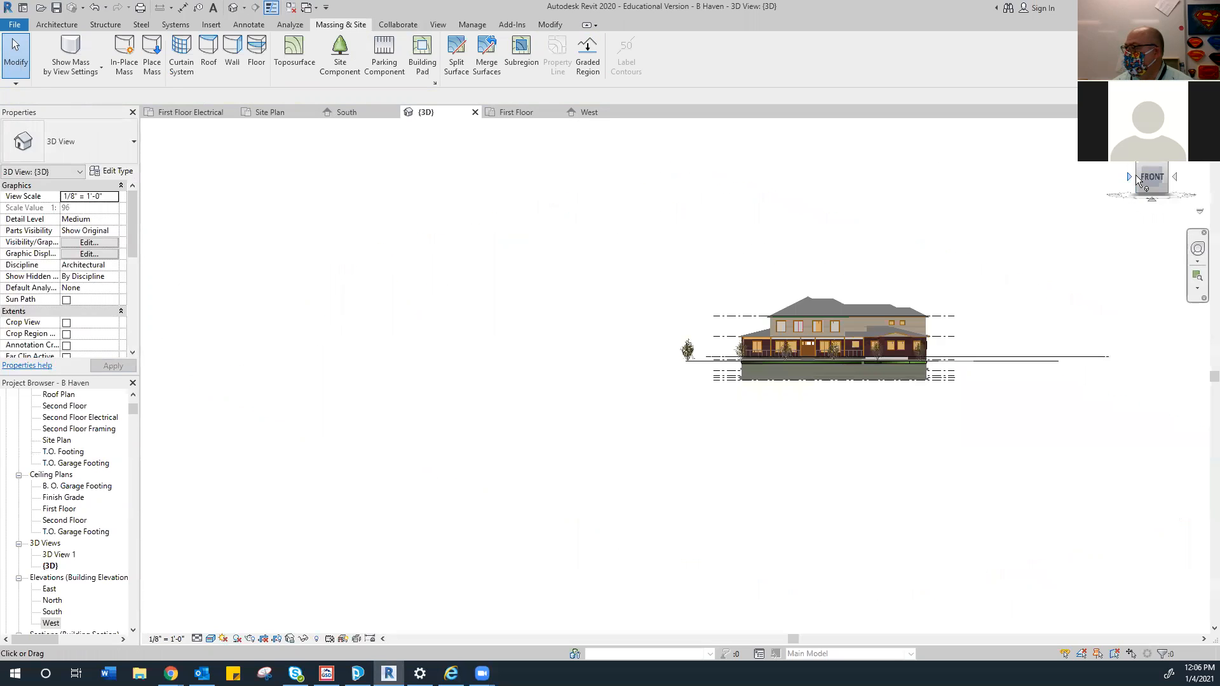
scroll(647, 417, "up", 10)
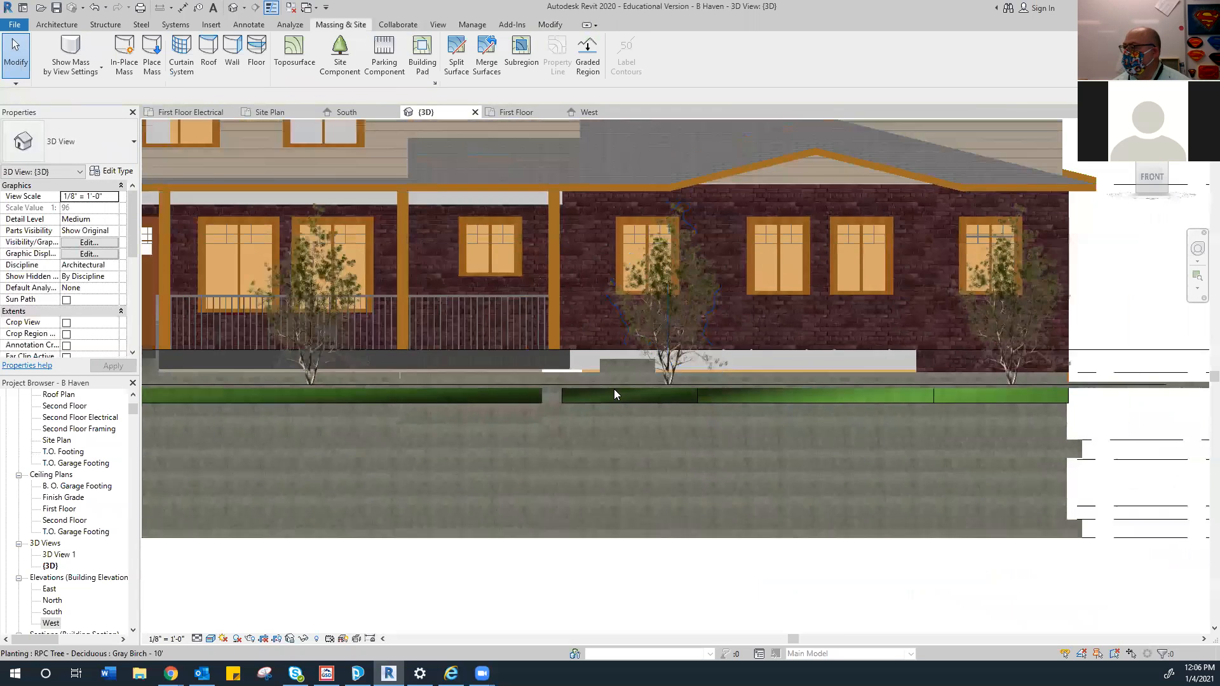
scroll(613, 388, "down", 8)
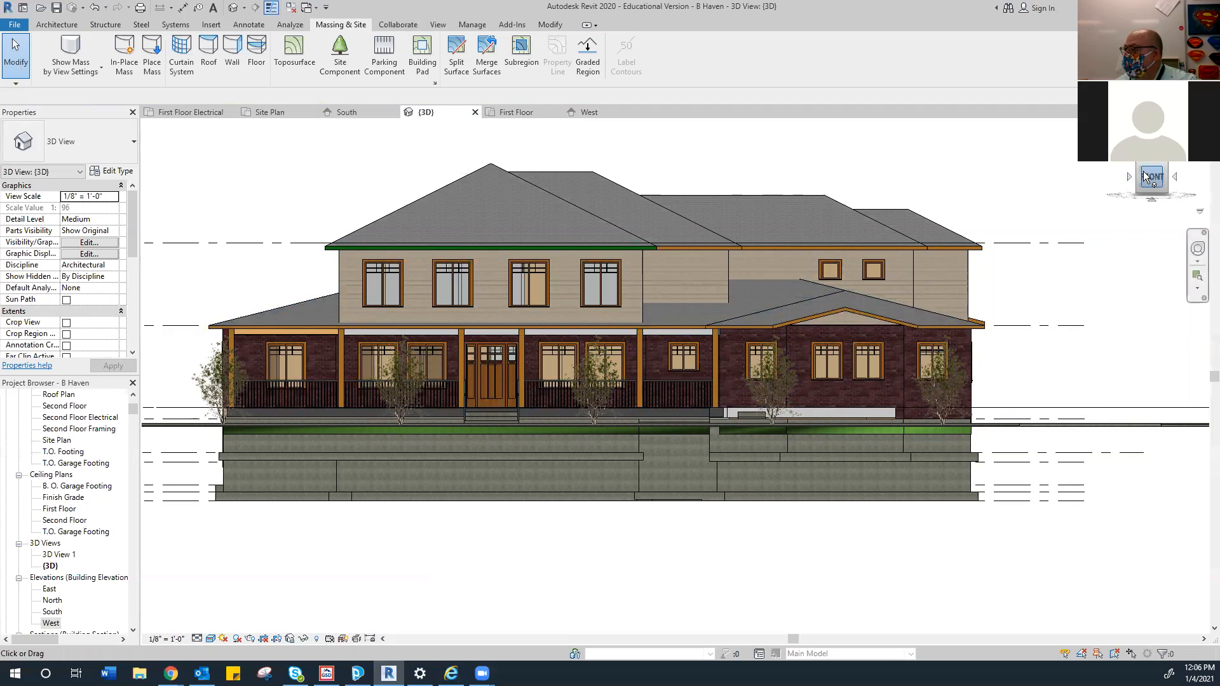
left_click_drag(1129, 189, 1074, 216)
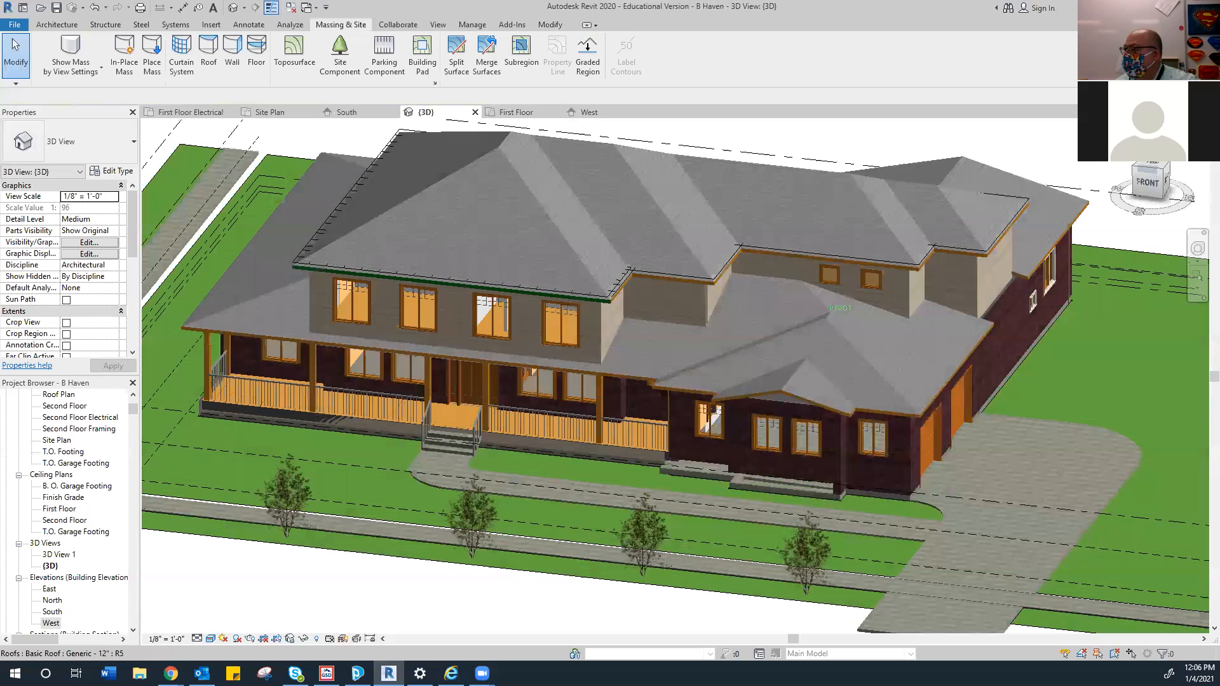
scroll(1087, 296, "down", 3)
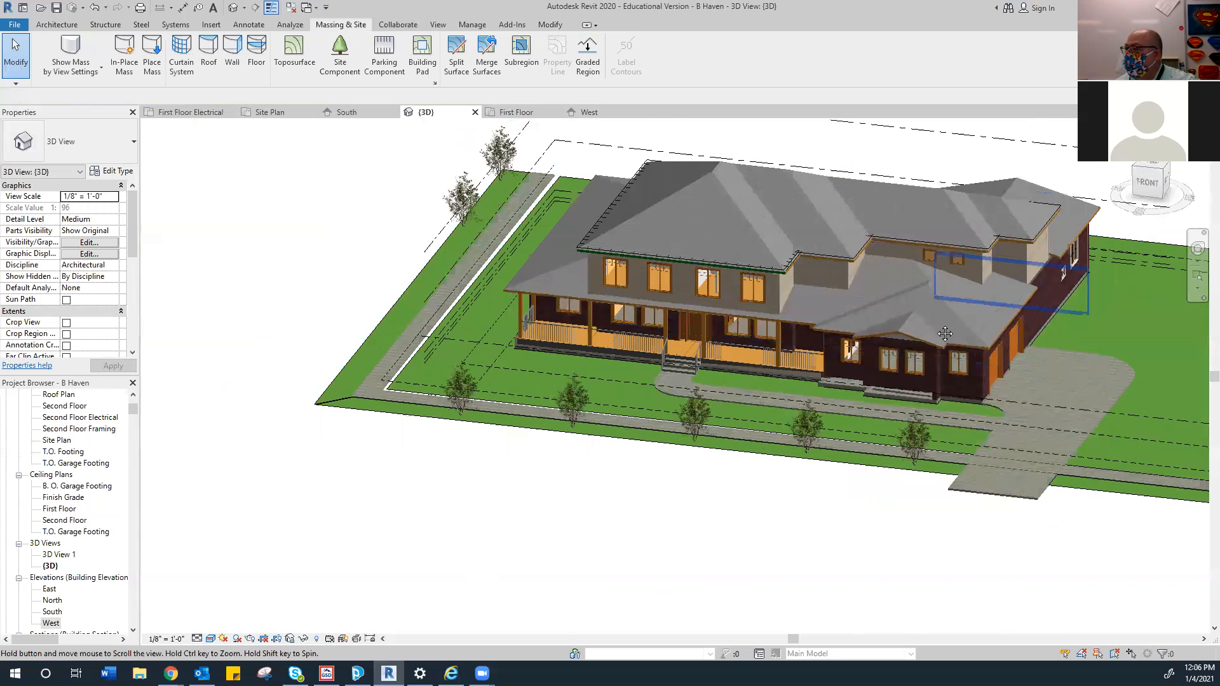
middle_click_drag(1087, 296, 946, 332)
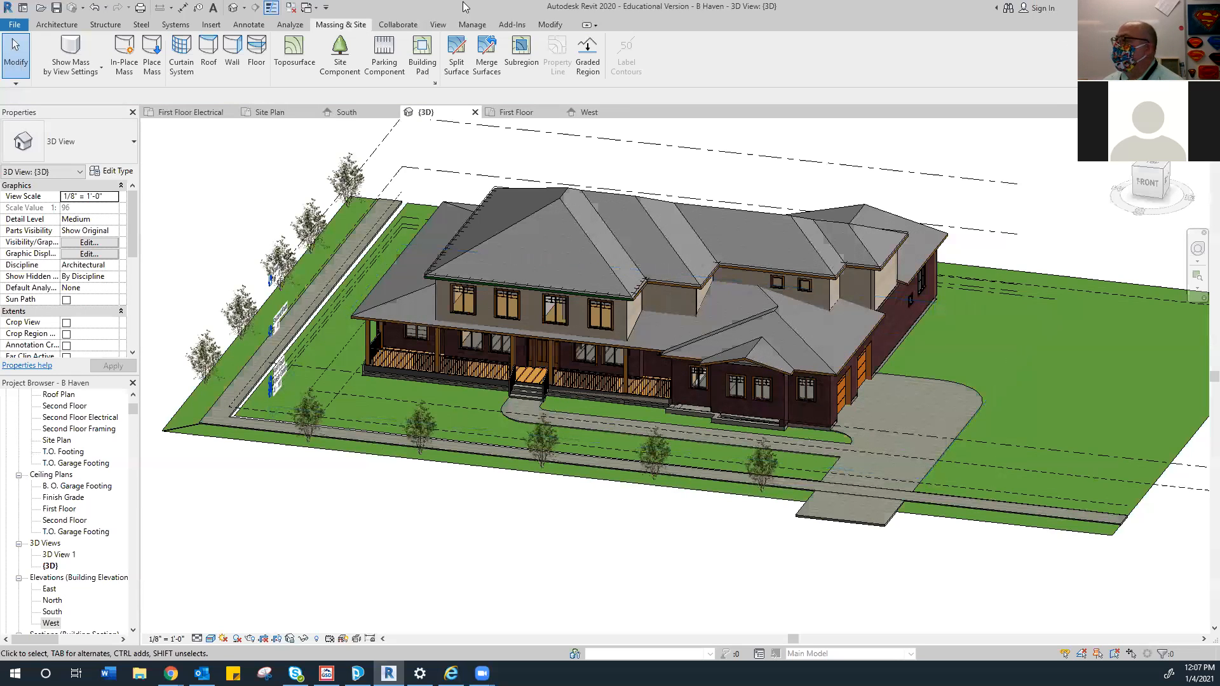
In the Site Plan, keep the Gray Birch - 10' type and open its Type Properties
left_click(280, 112)
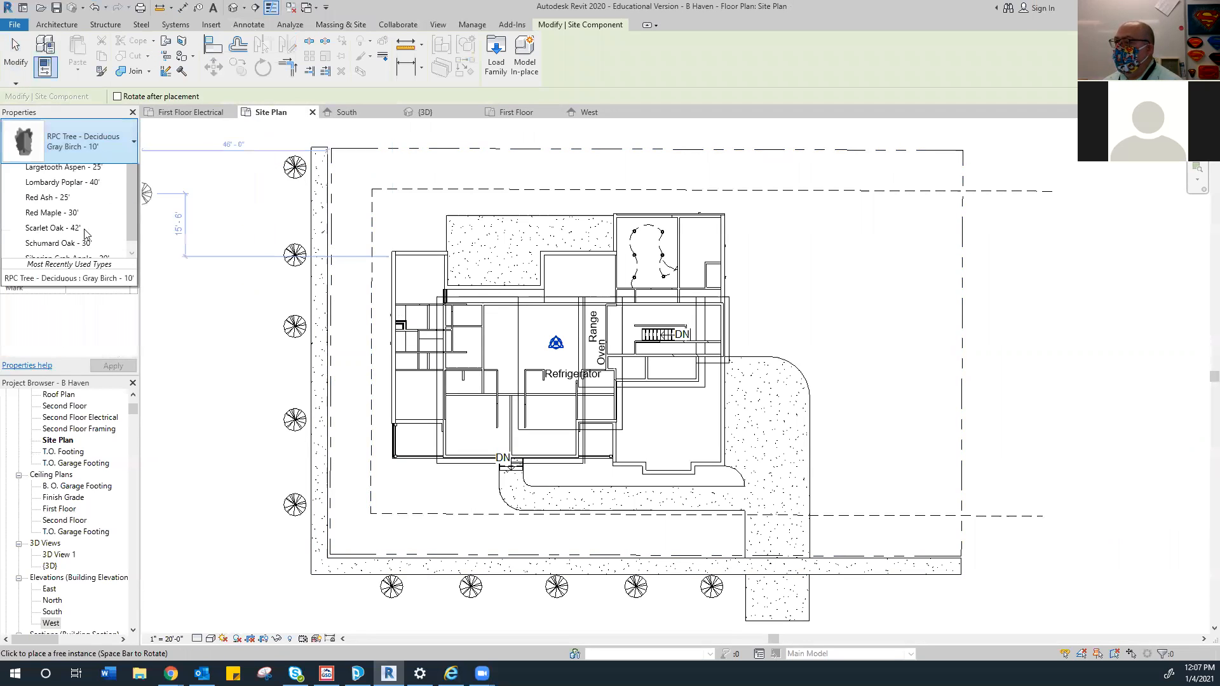
left_click(70, 141)
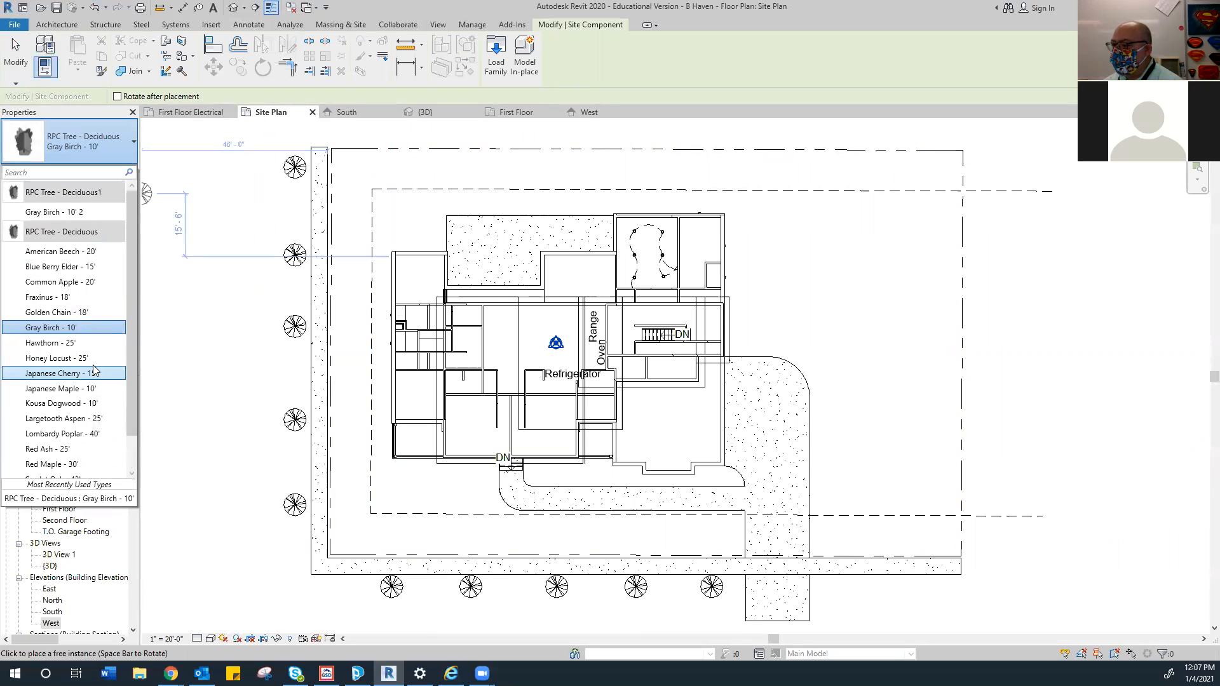
scroll(95, 331, "down", 1)
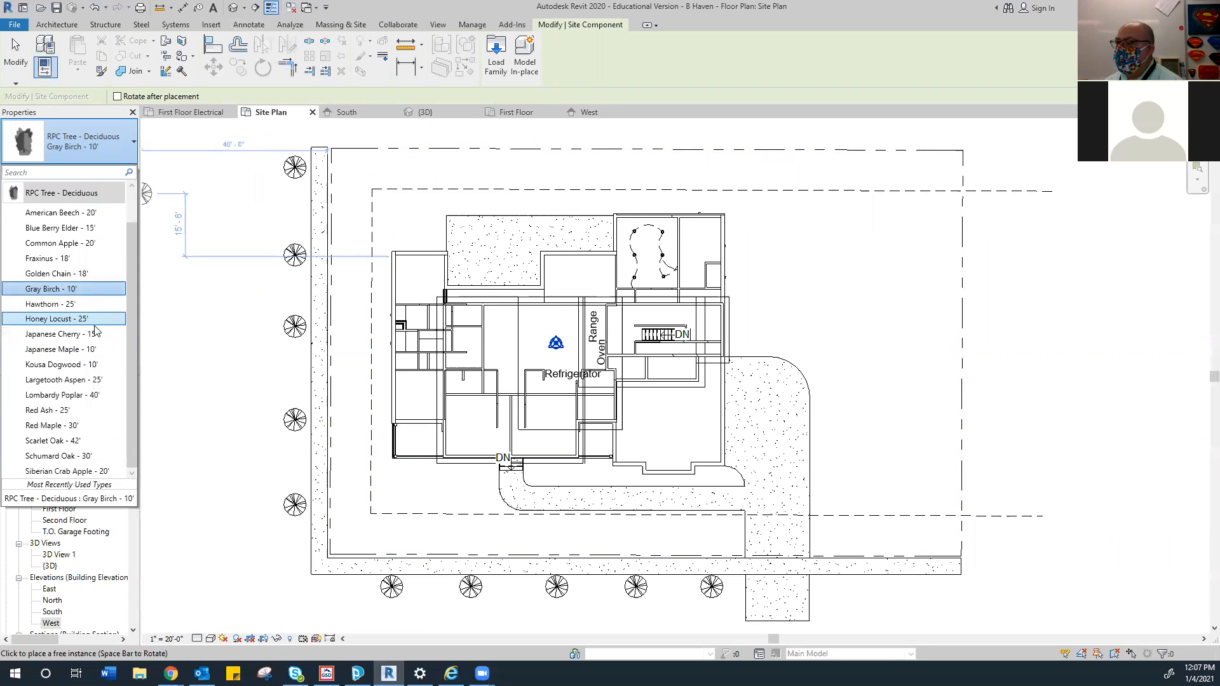
scroll(96, 330, "up", 1)
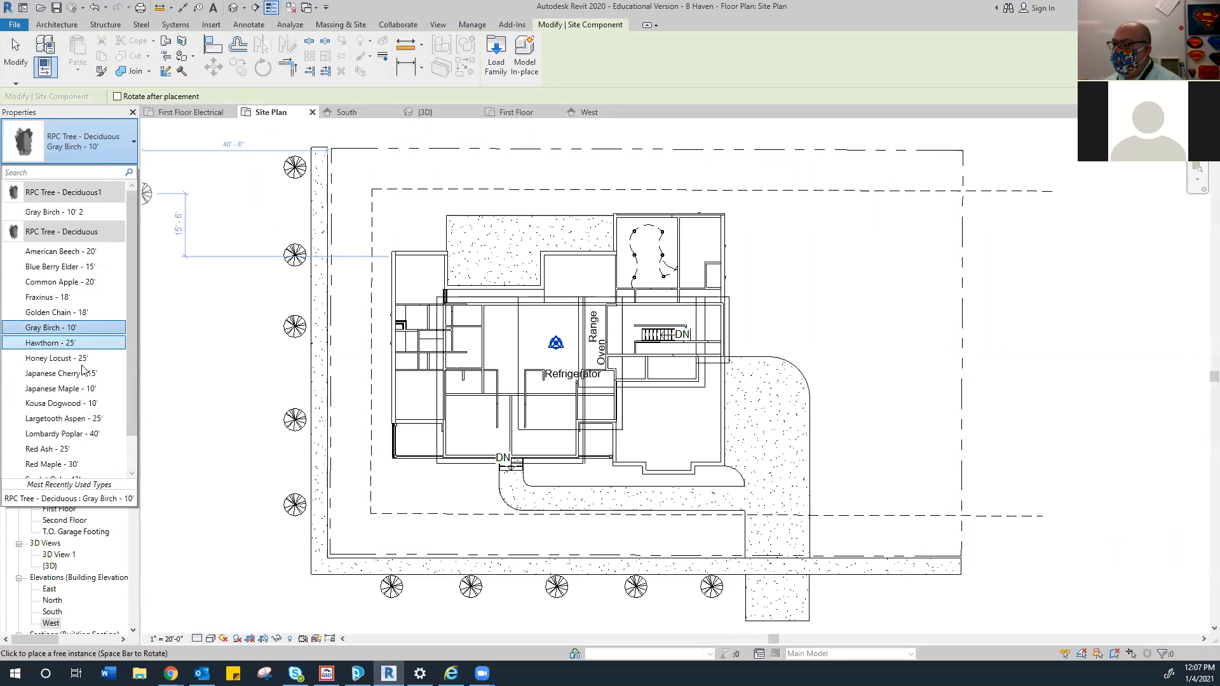
scroll(91, 452, "down", 1)
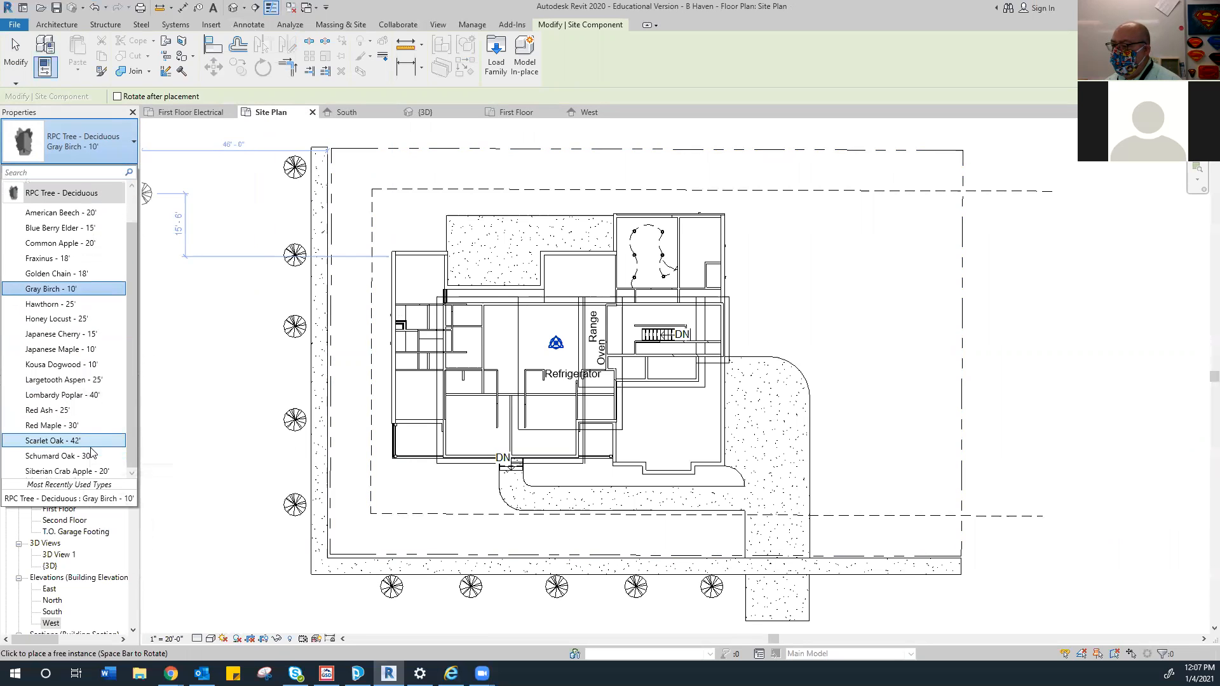
left_click(121, 159)
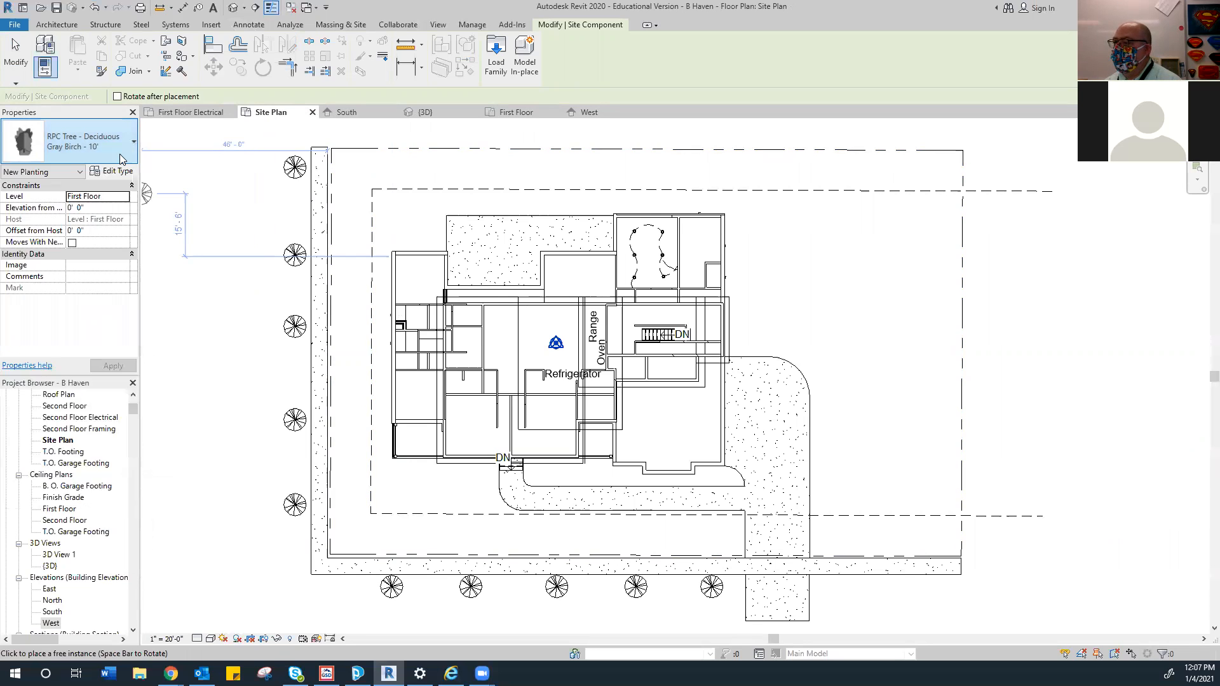
left_click(111, 171)
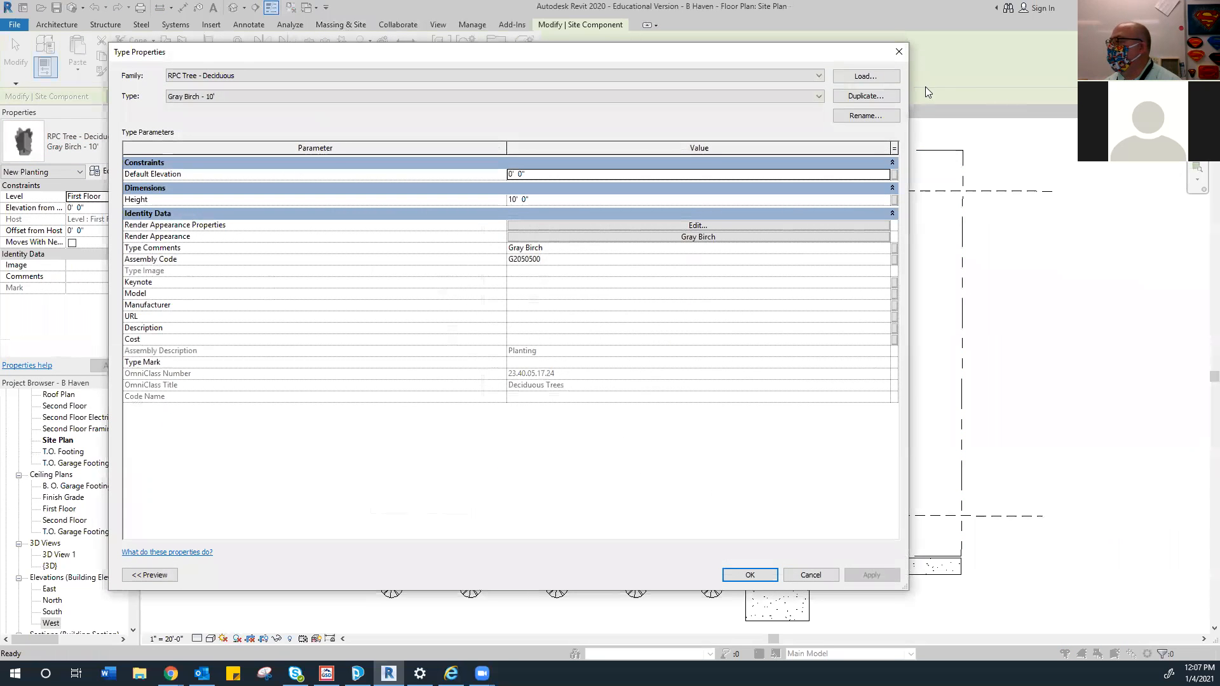
Load RPC Shrub.rfa from the US Imperial Planting folder, making Acacia 3'-6" the type
left_click(892, 78)
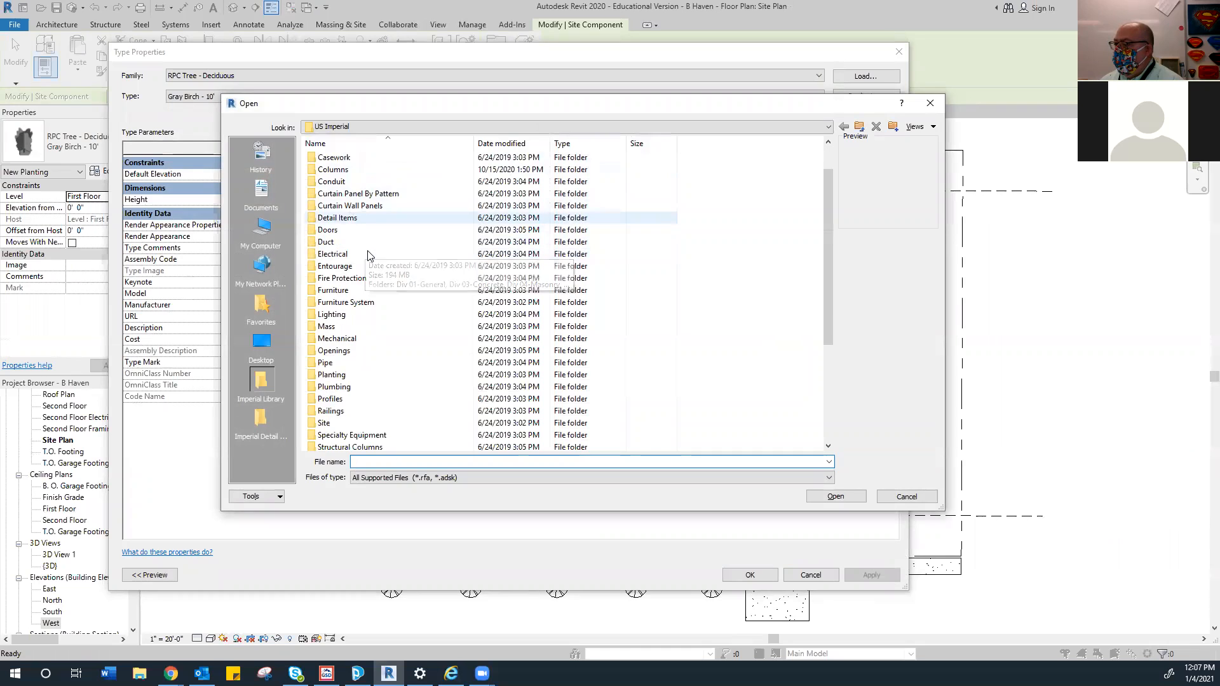
scroll(367, 253, "down", 2)
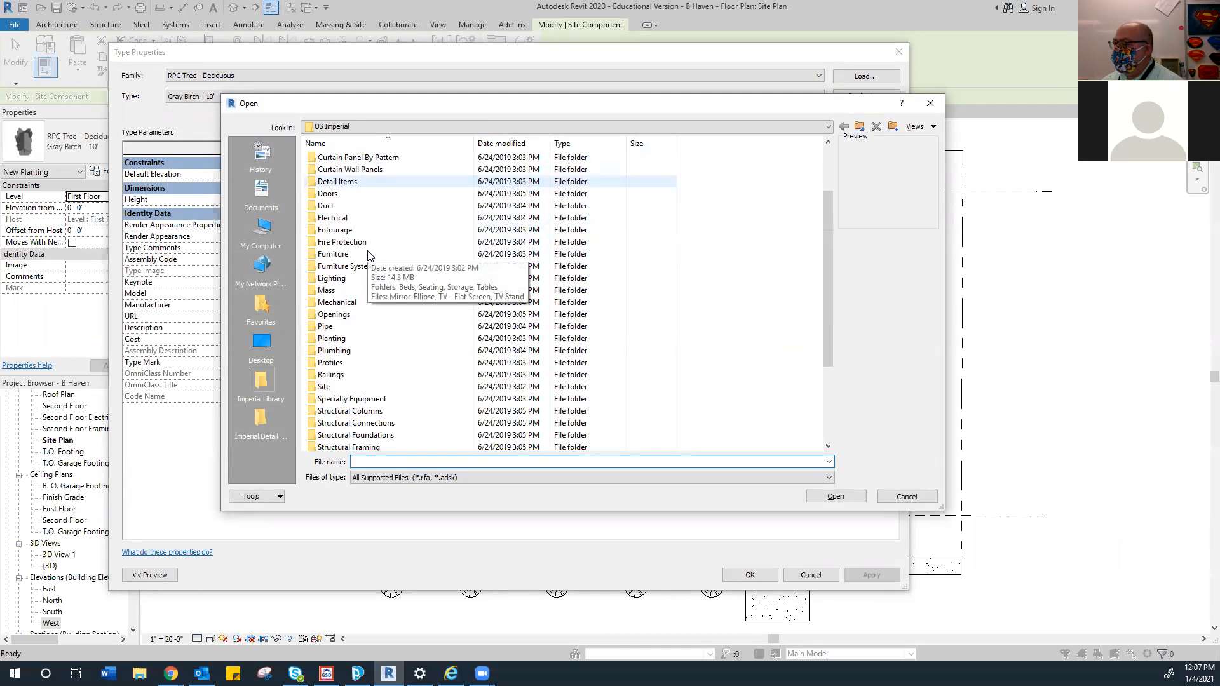
scroll(383, 267, "down", 3)
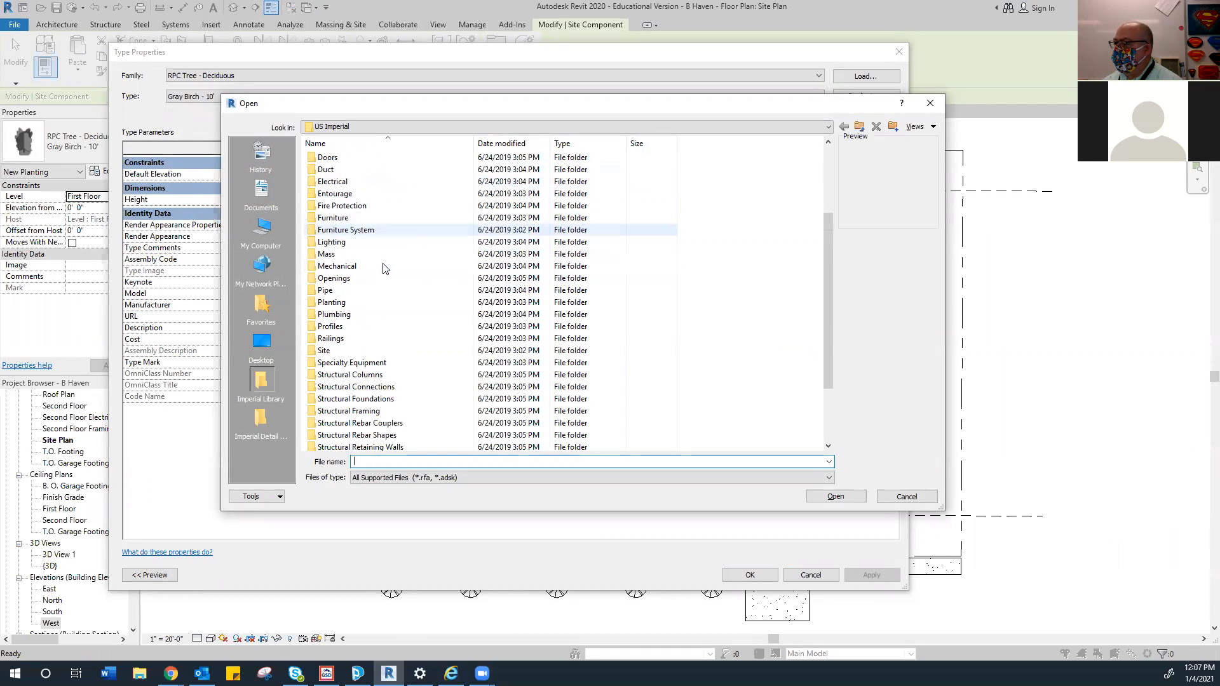
scroll(383, 267, "down", 1)
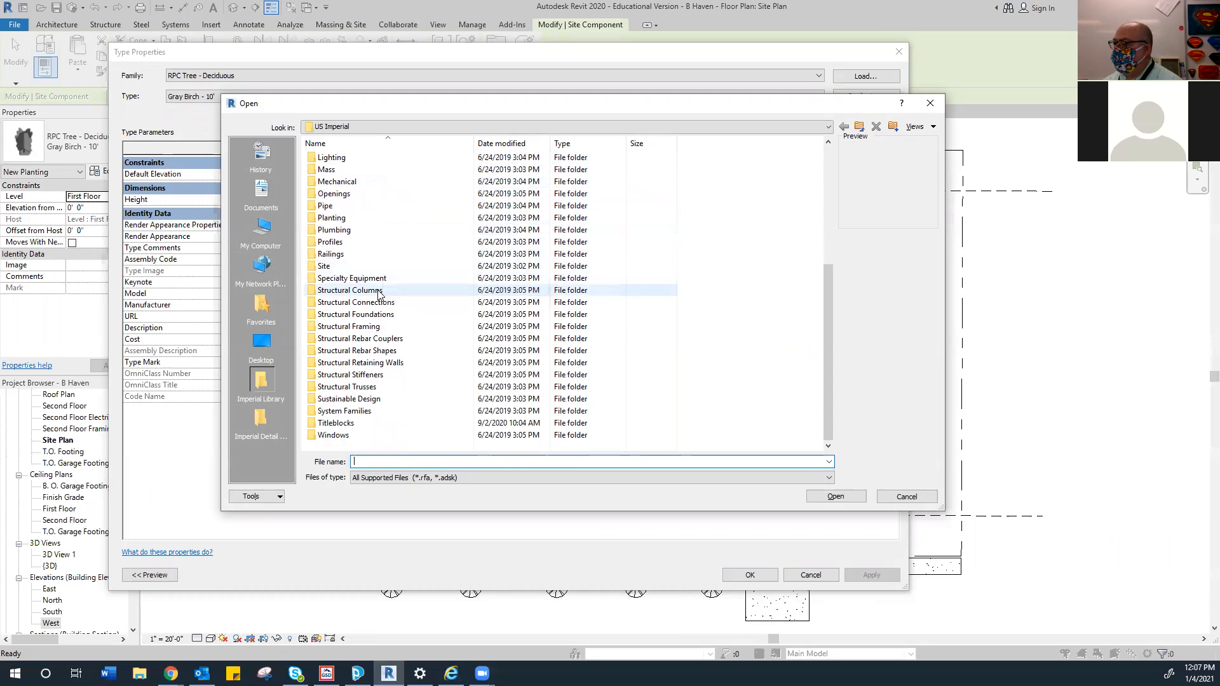
double_click(321, 267)
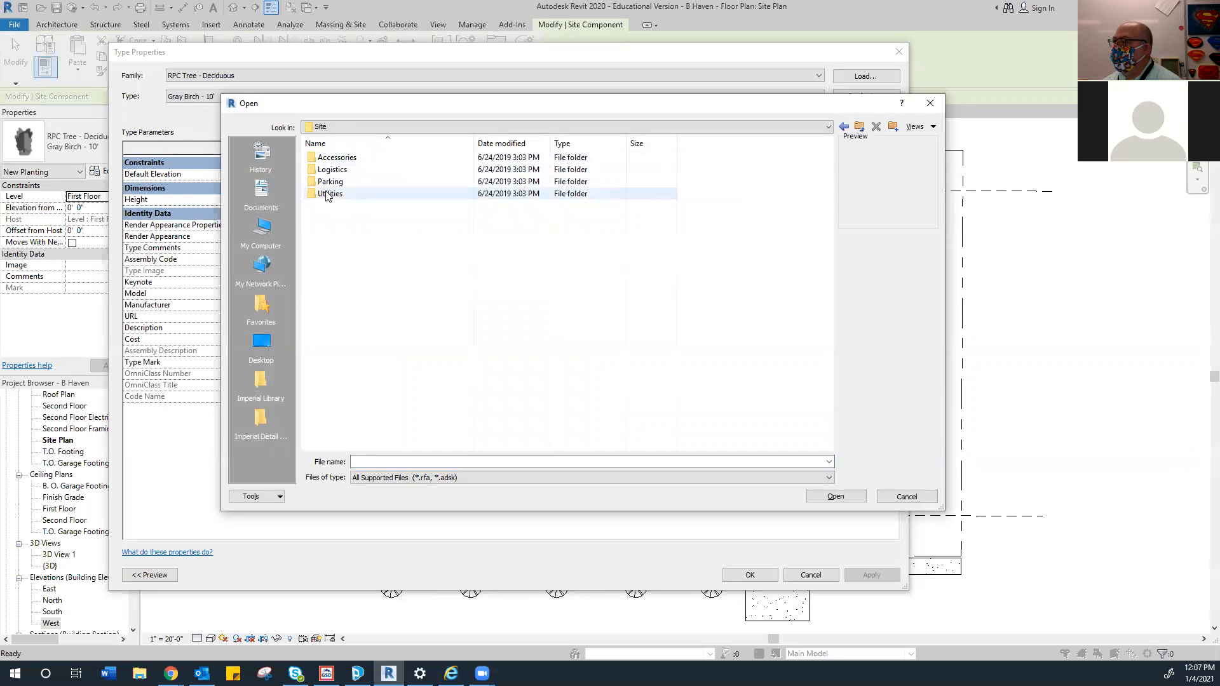
double_click(327, 158)
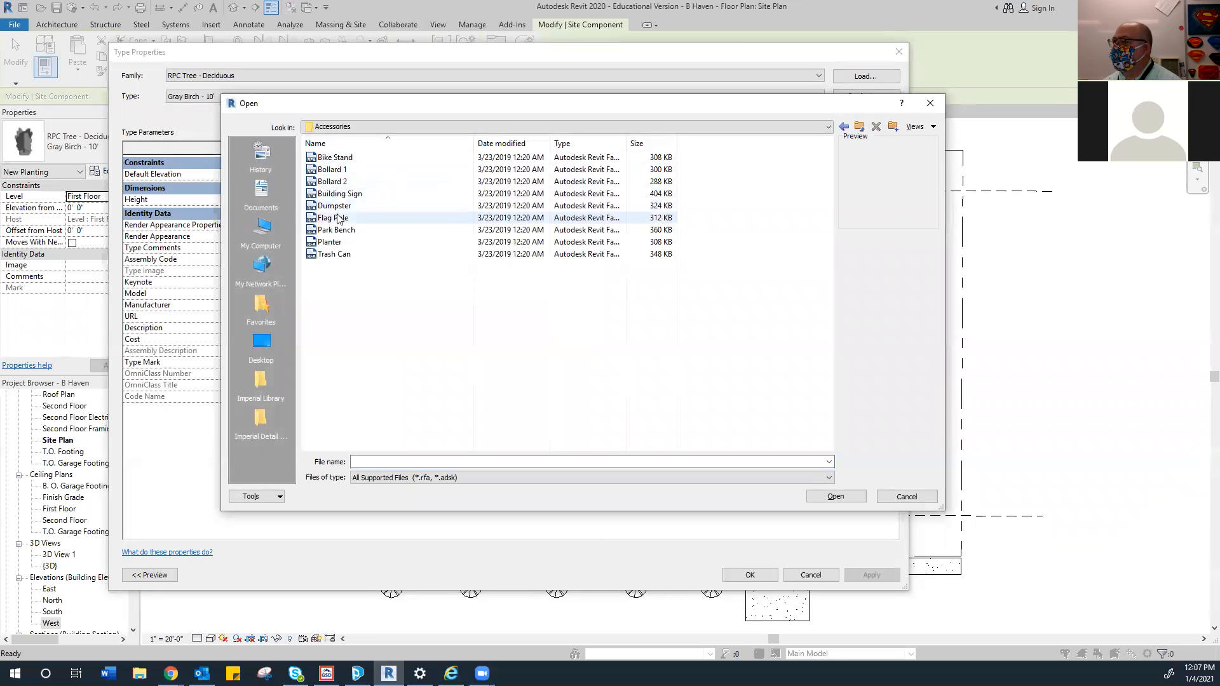
left_click(860, 129)
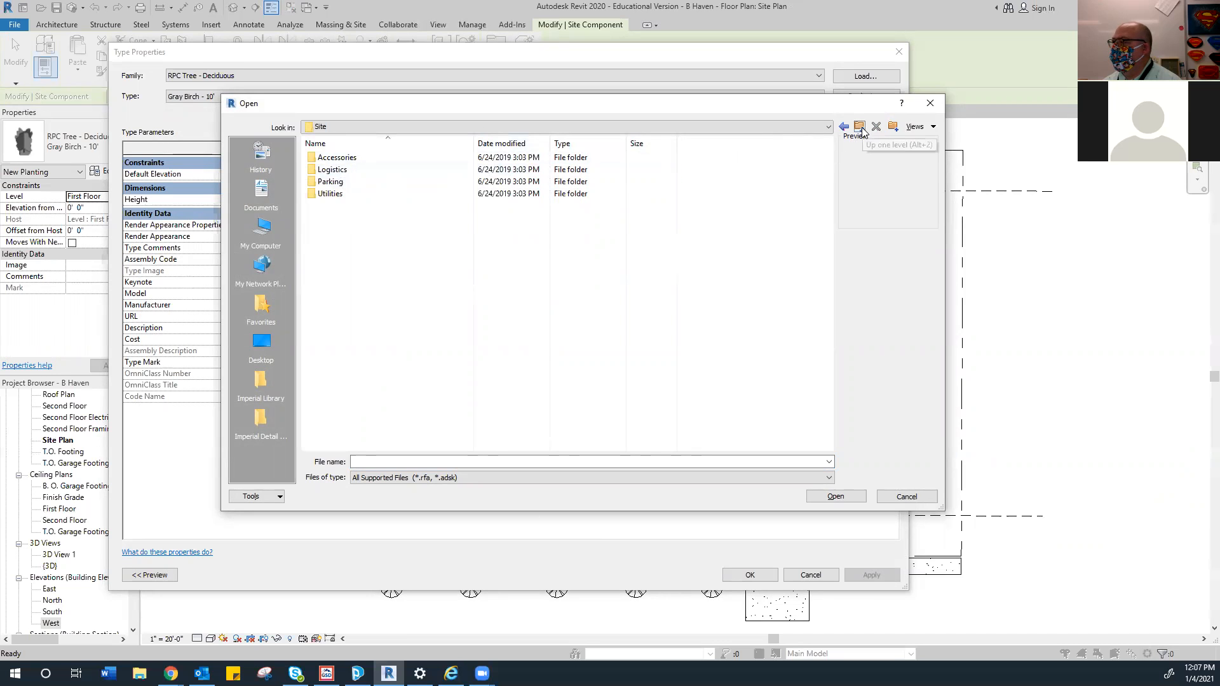
left_click(860, 129)
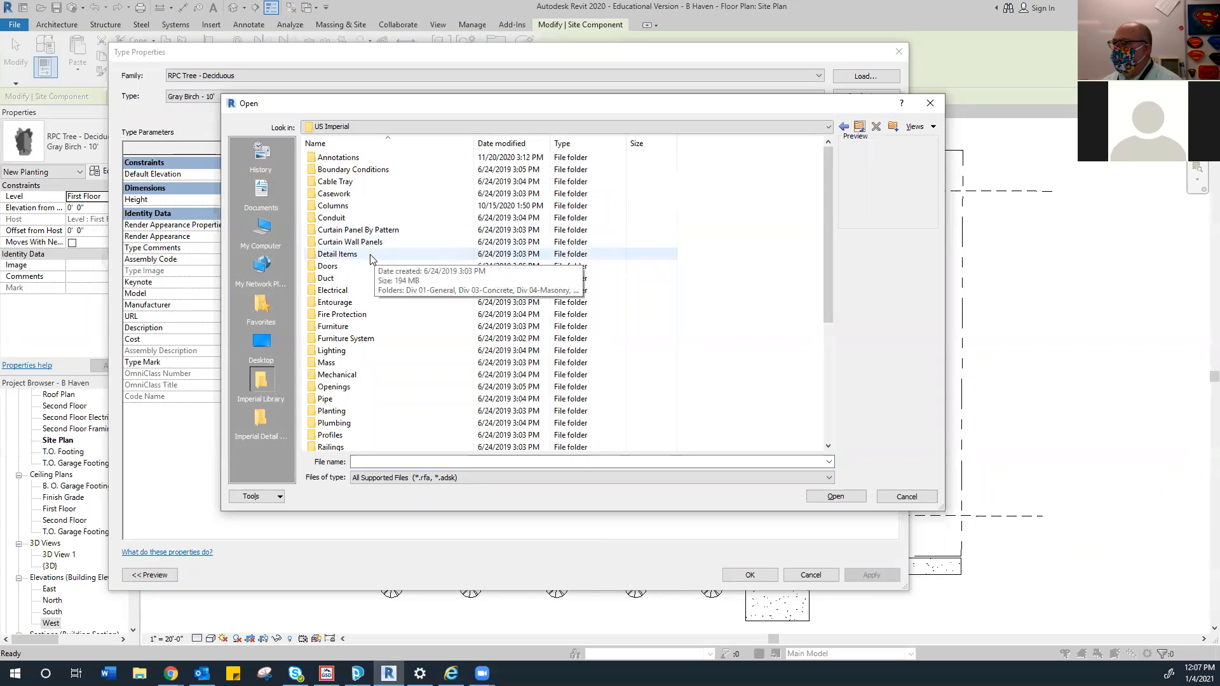
scroll(355, 273, "down", 5)
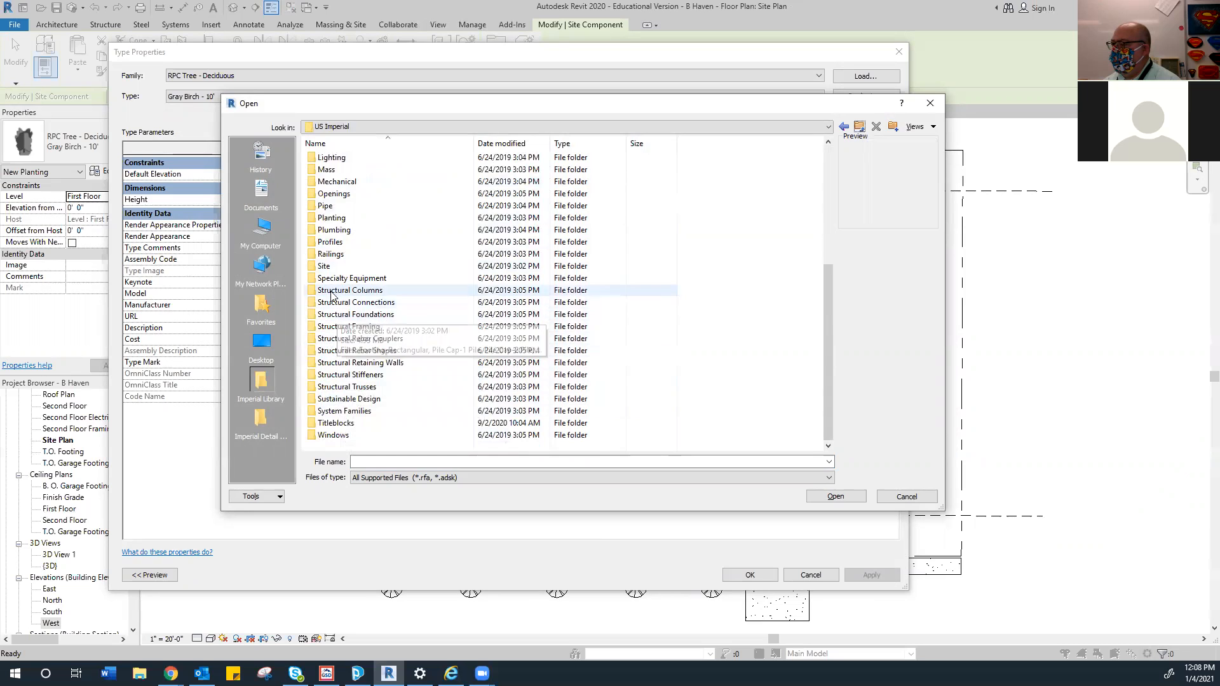
double_click(331, 218)
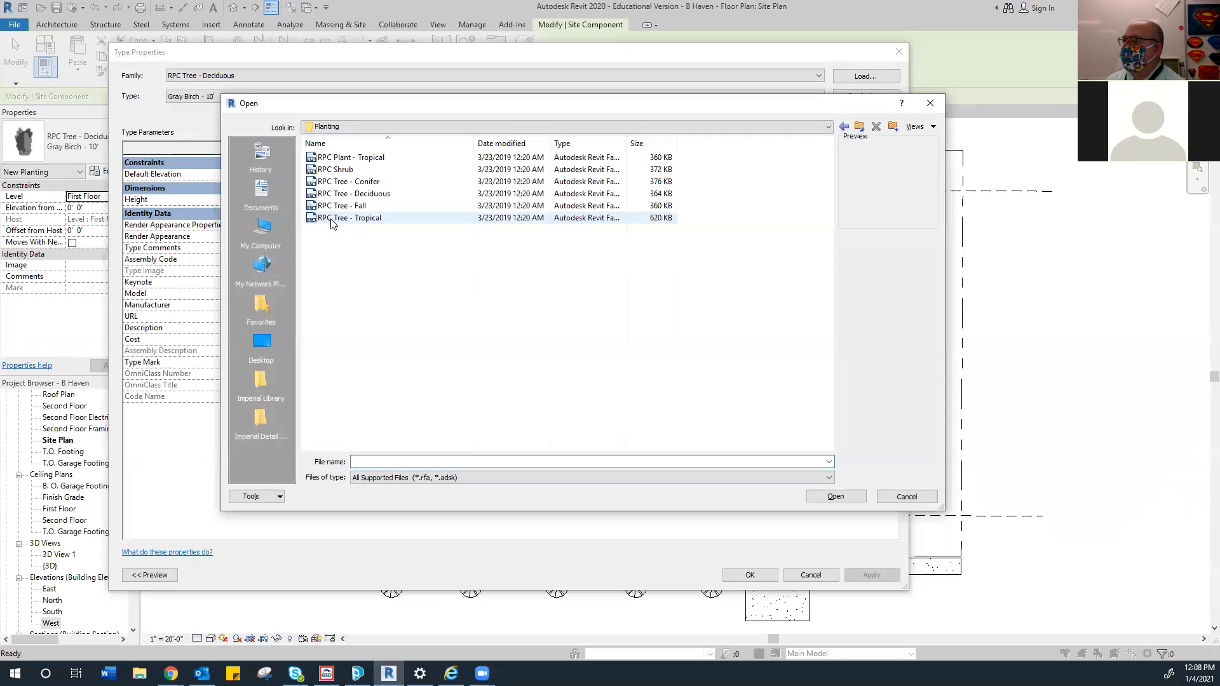
left_click(343, 171)
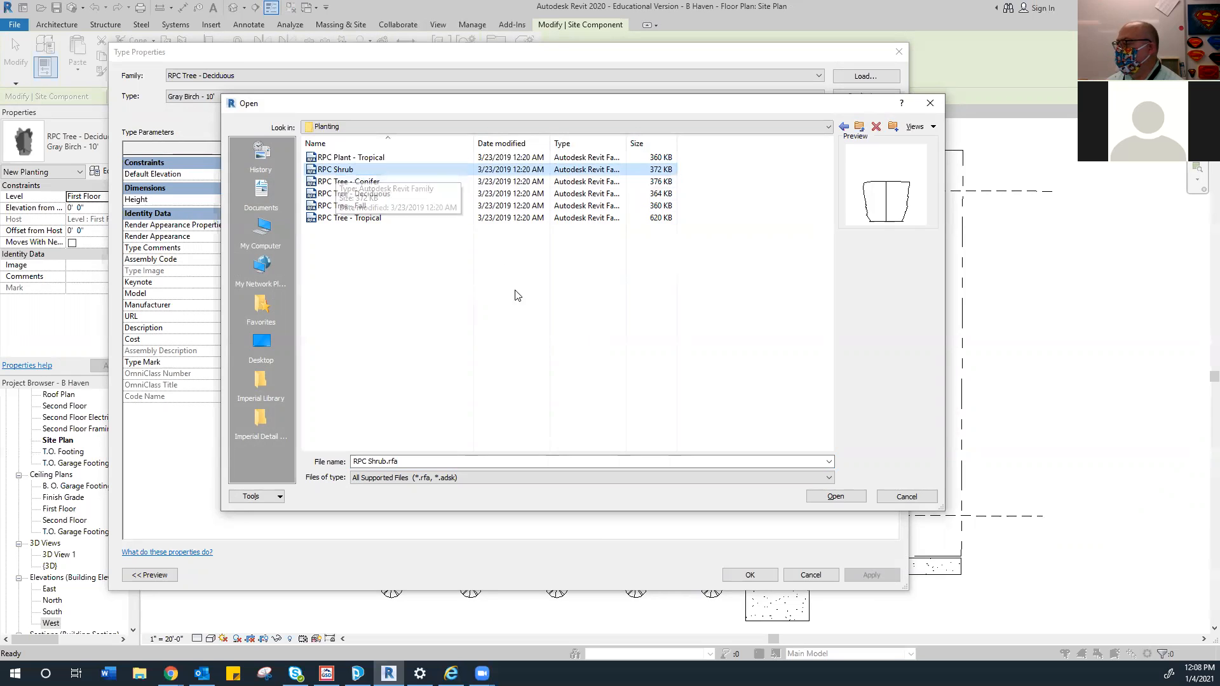
left_click(835, 496)
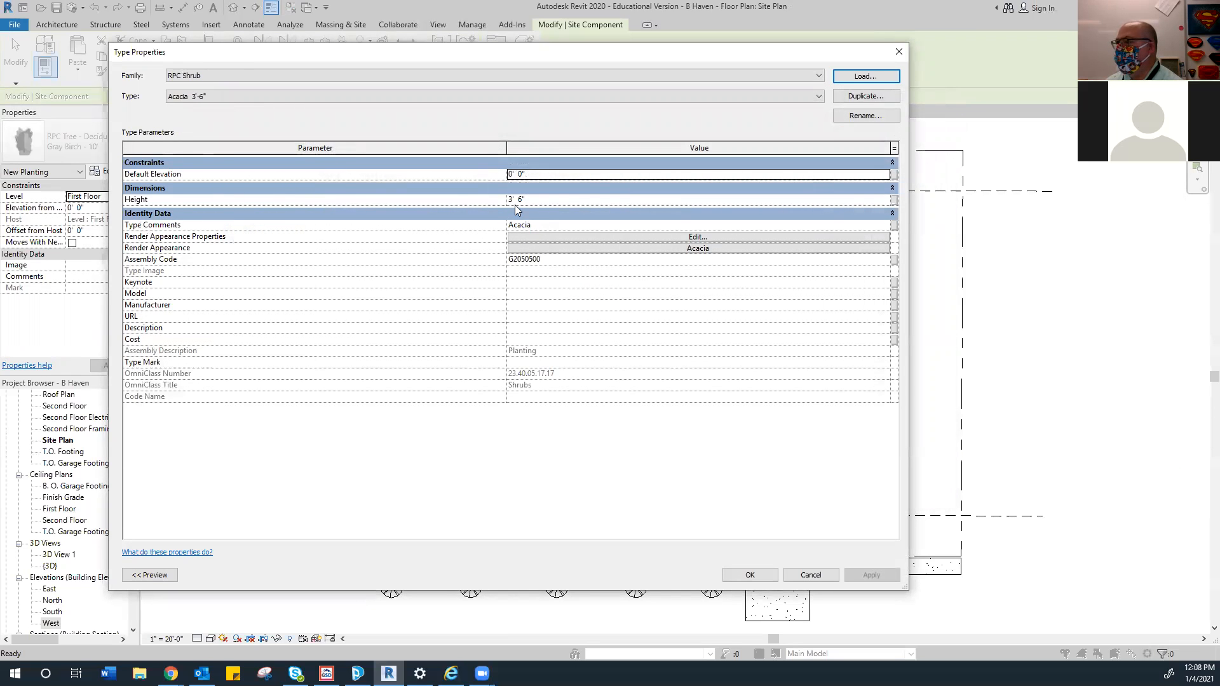
Plant six Acacia 3'-6" shrubs along the house's front wall on both sides of the entry
left_click(750, 566)
scroll(463, 470, "up", 2)
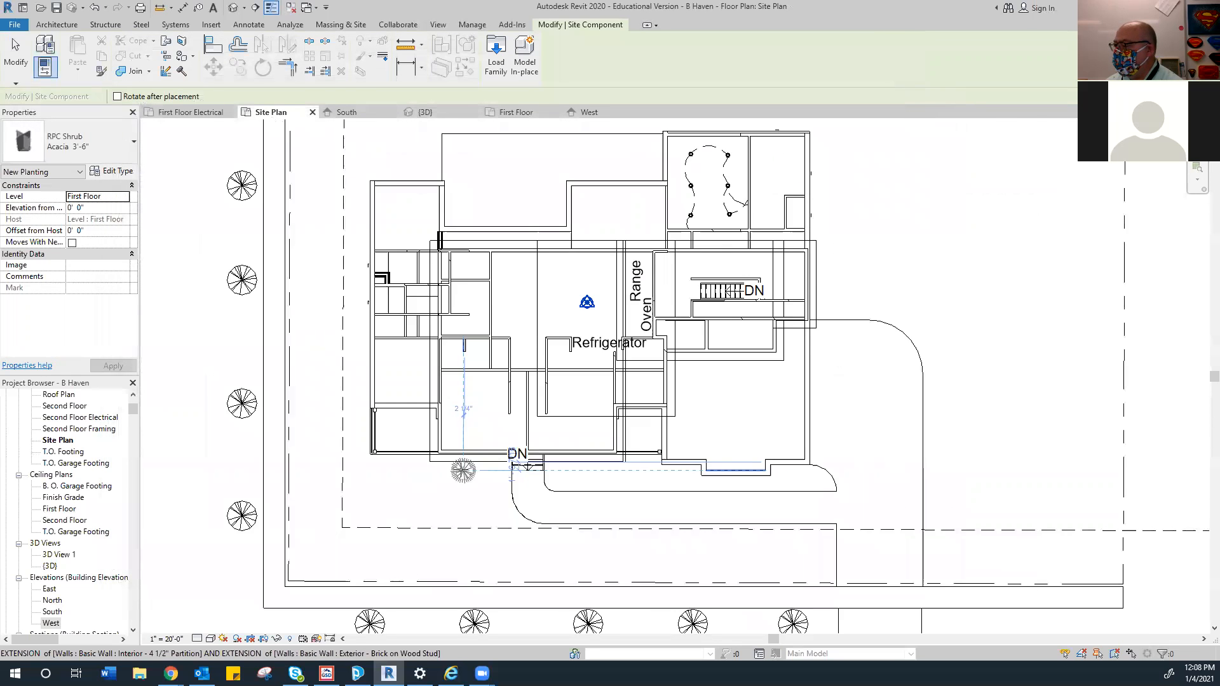
scroll(463, 470, "up", 2)
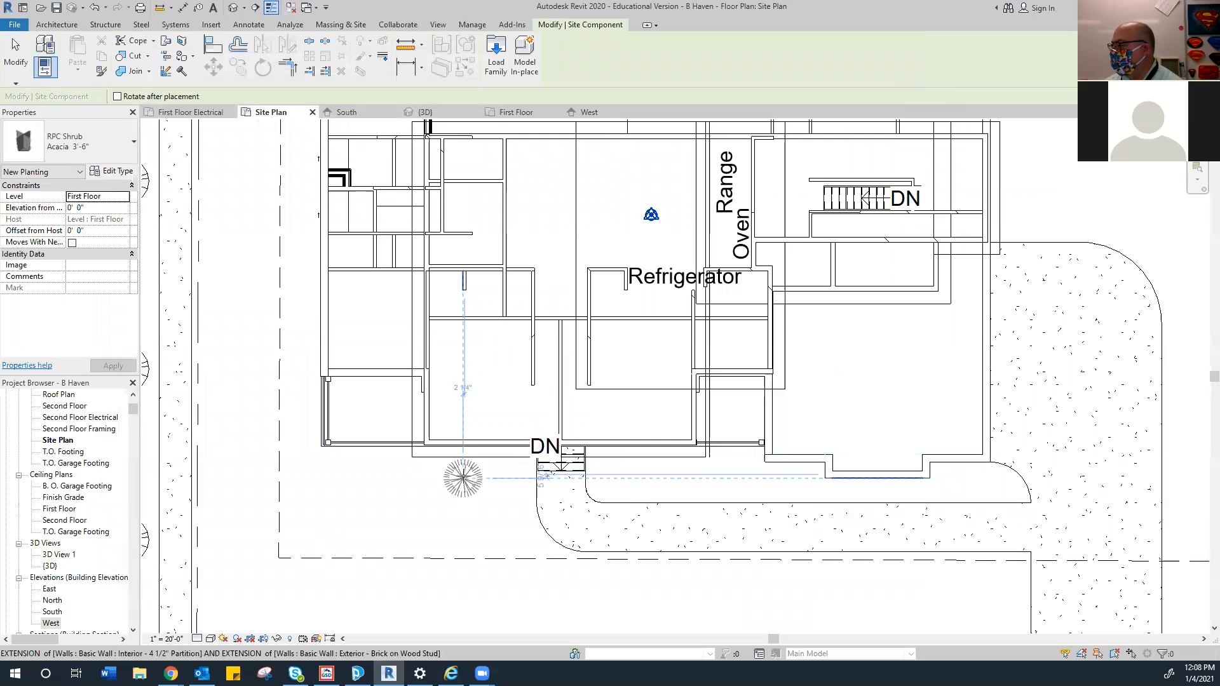
left_click(429, 463)
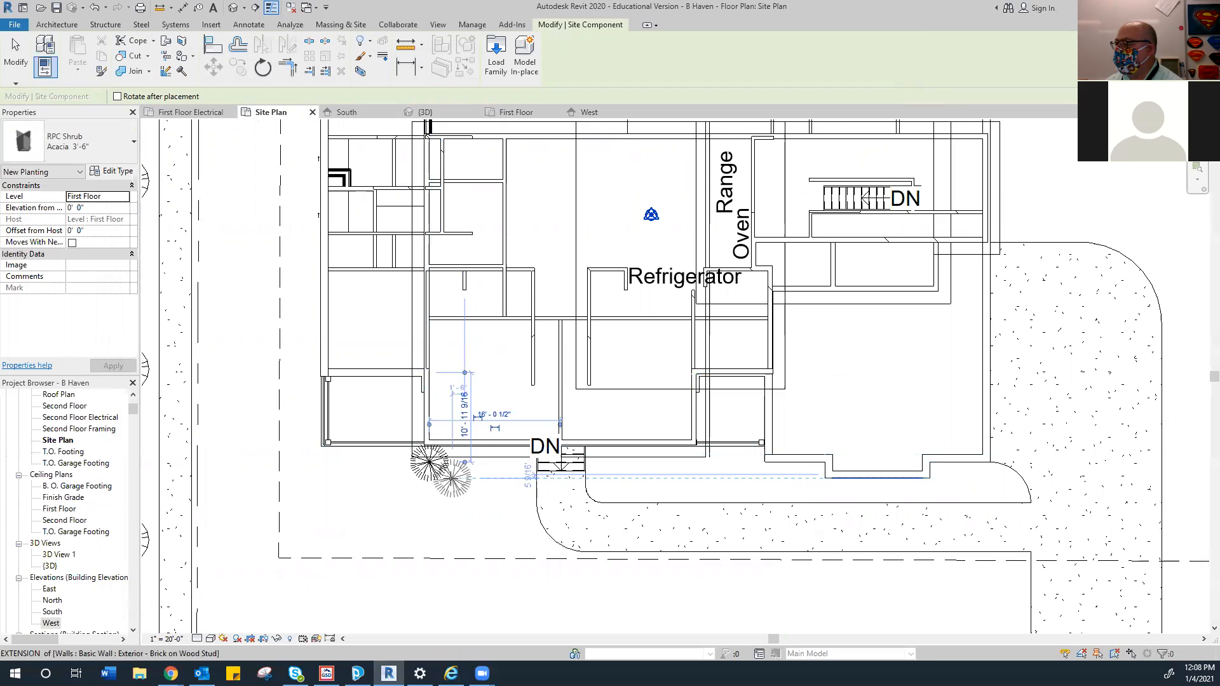
left_click(452, 478)
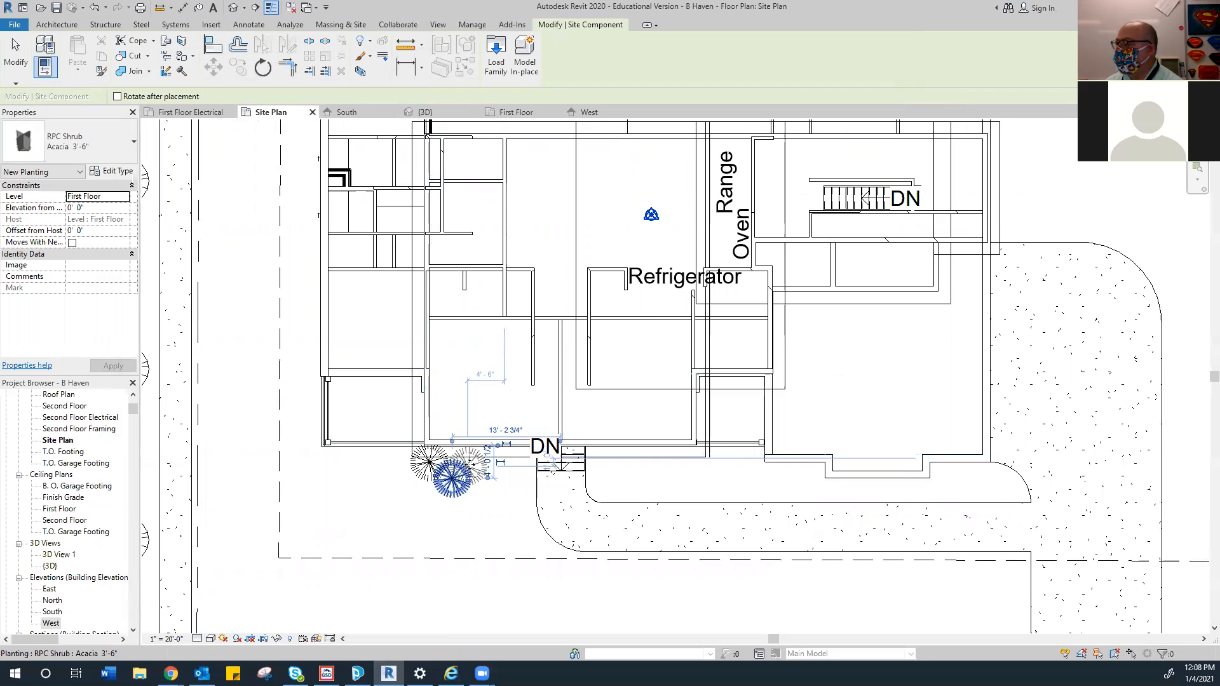
left_click(471, 462)
left_click(474, 461)
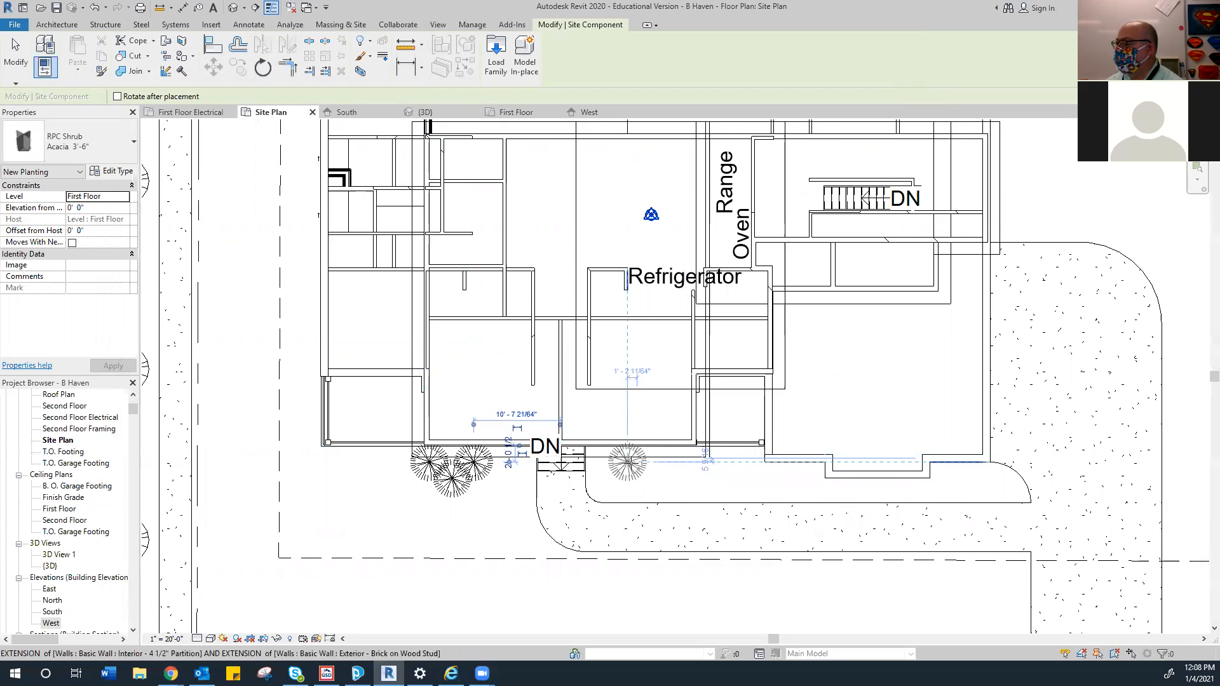
left_click(627, 462)
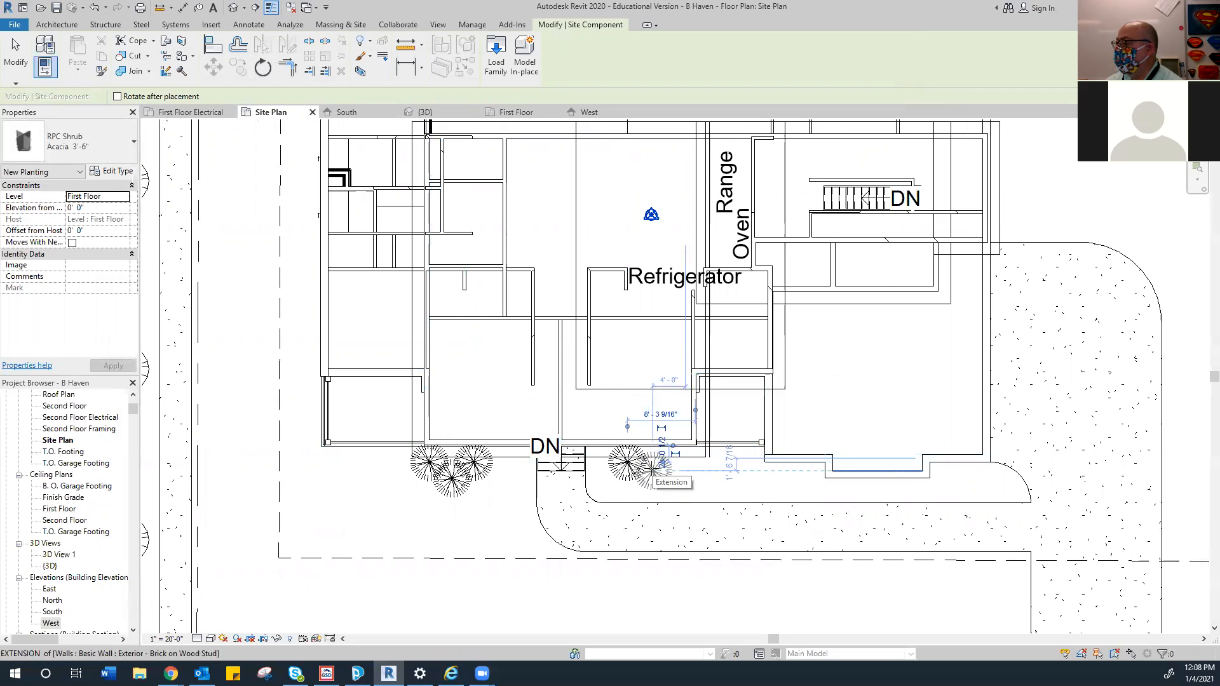
left_click(671, 467)
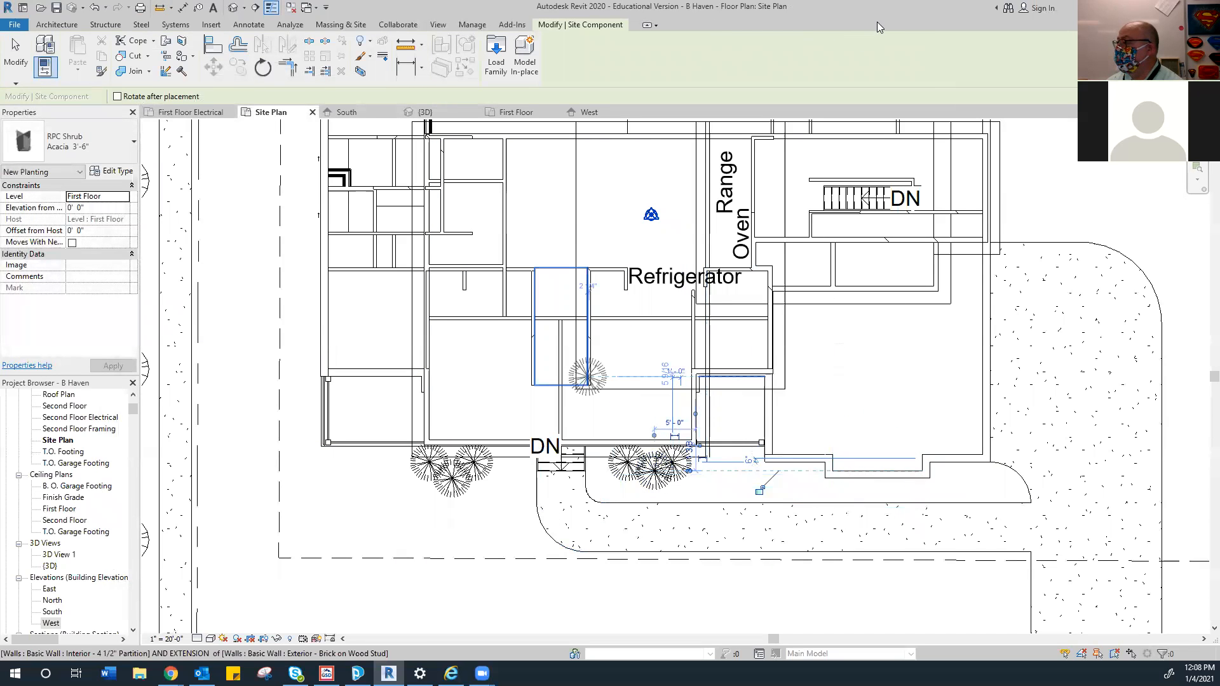
Plant shrubs at the driveway curb end and near the front-right lot corner, then view in 3D
middle_click_drag(530, 445, 471, 469)
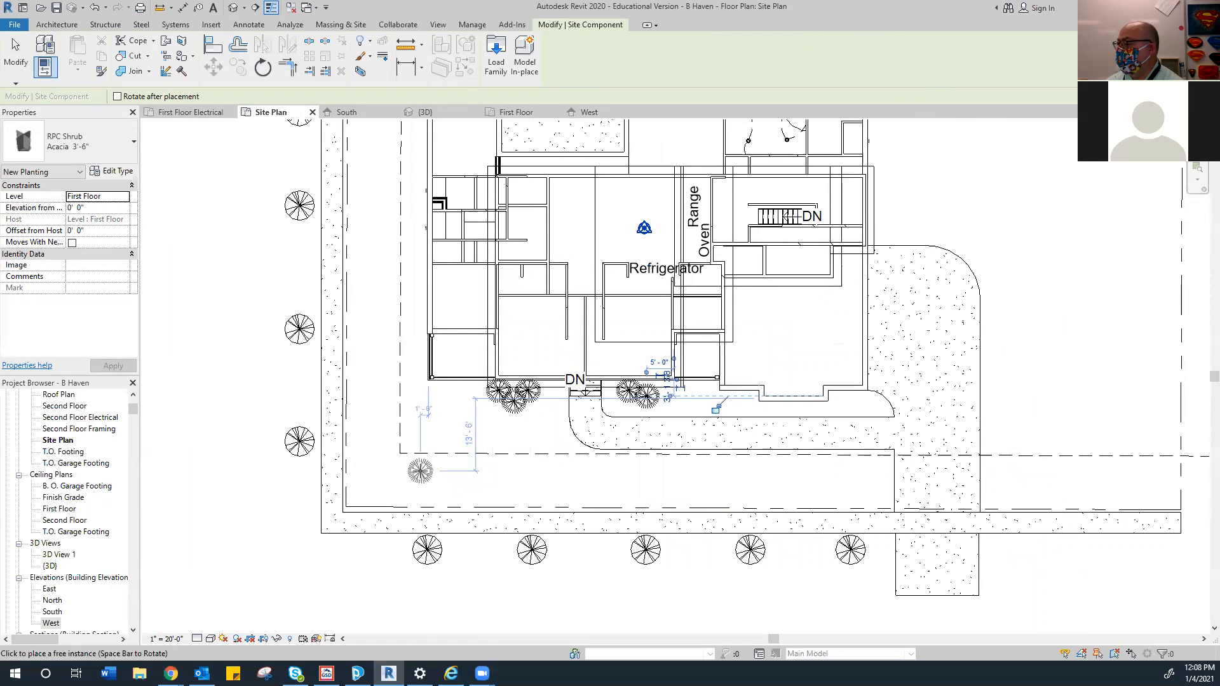
middle_click_drag(581, 413, 464, 424)
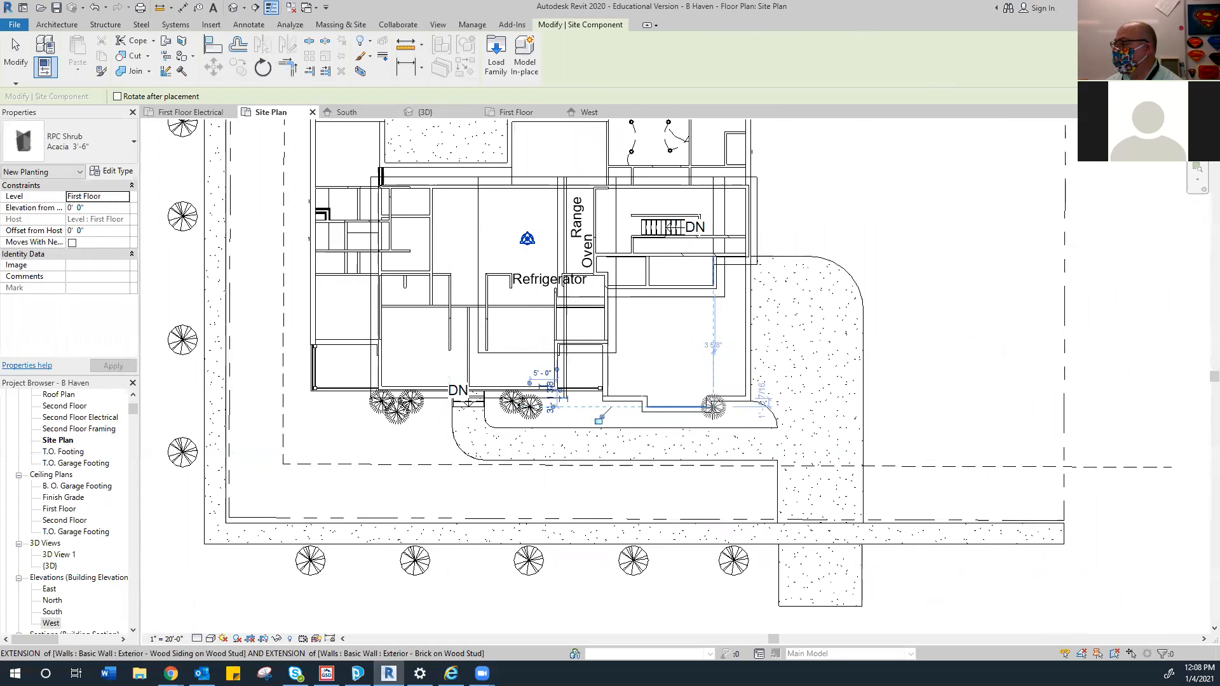
scroll(720, 416, "up", 2)
left_click(744, 414)
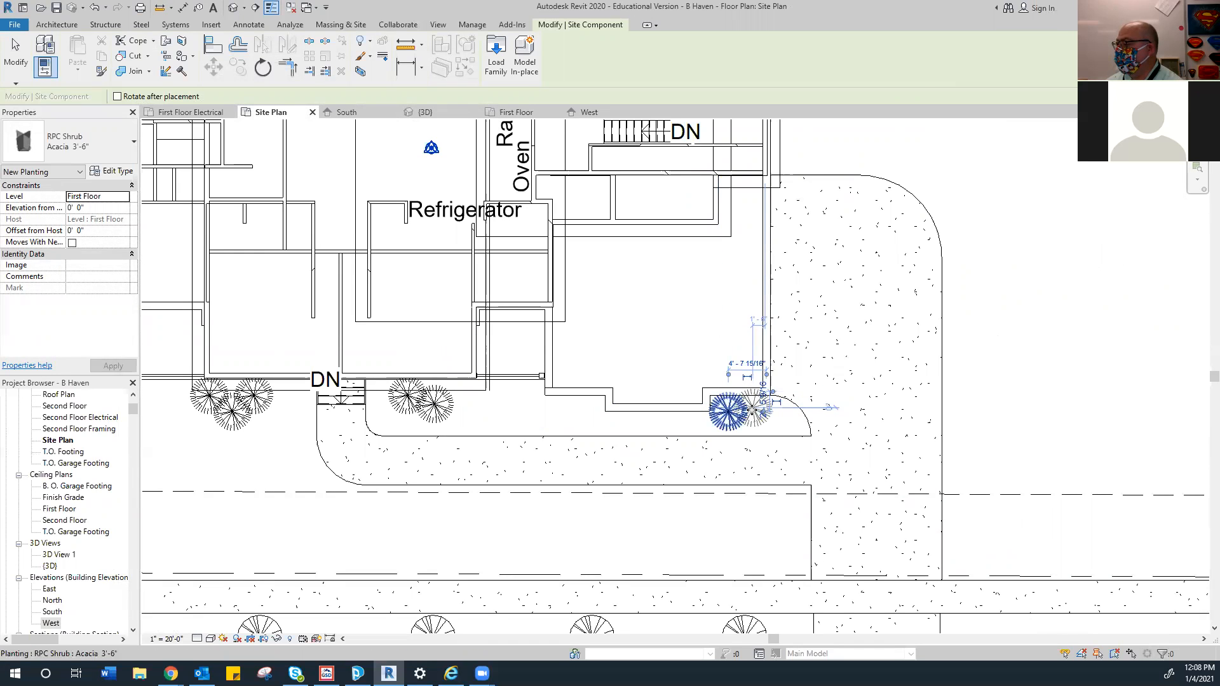
left_click(753, 412)
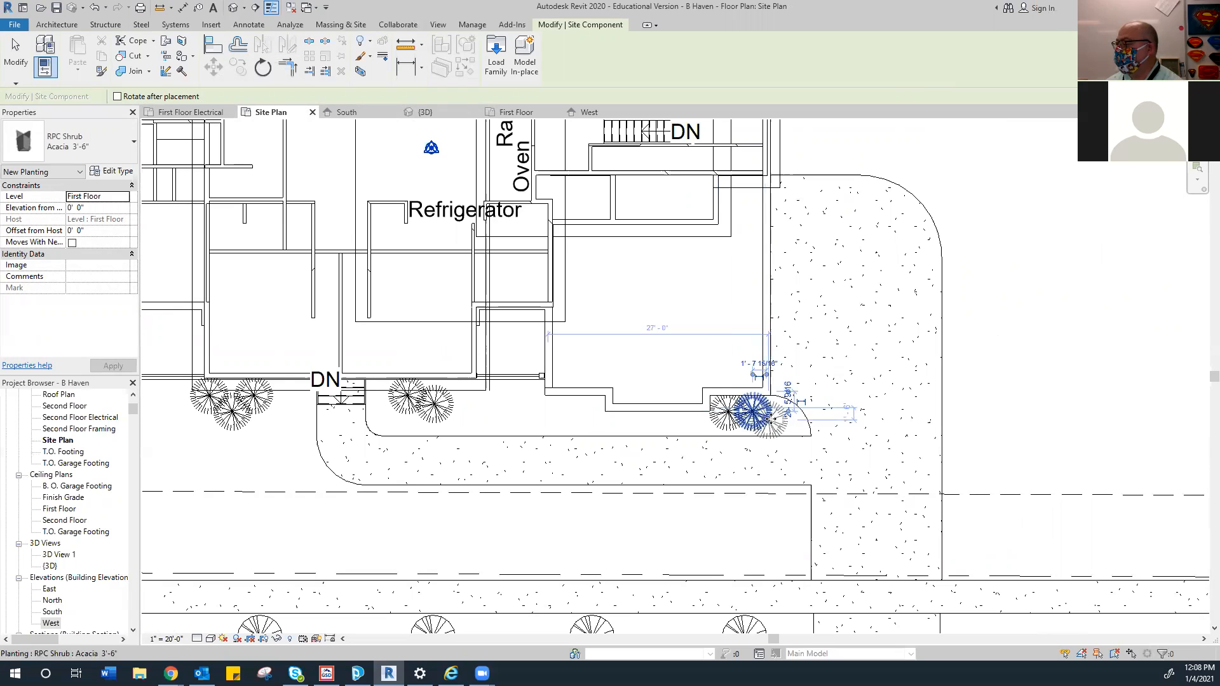
left_click(775, 418)
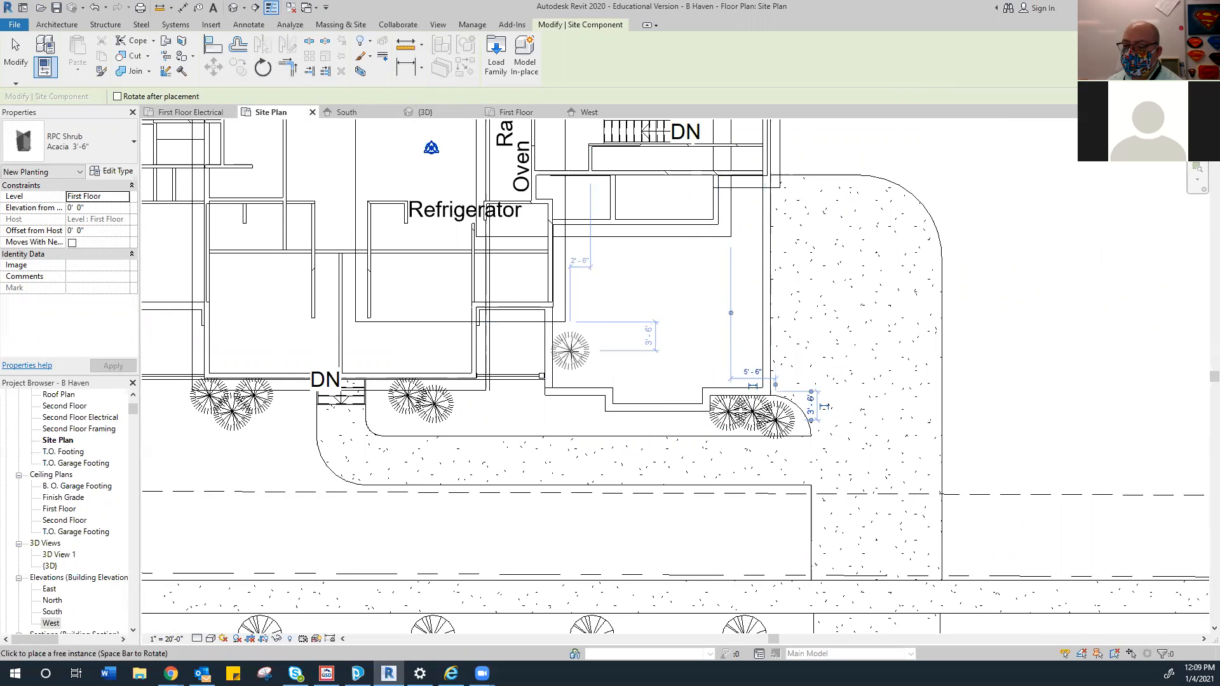
scroll(559, 356, "down", 5)
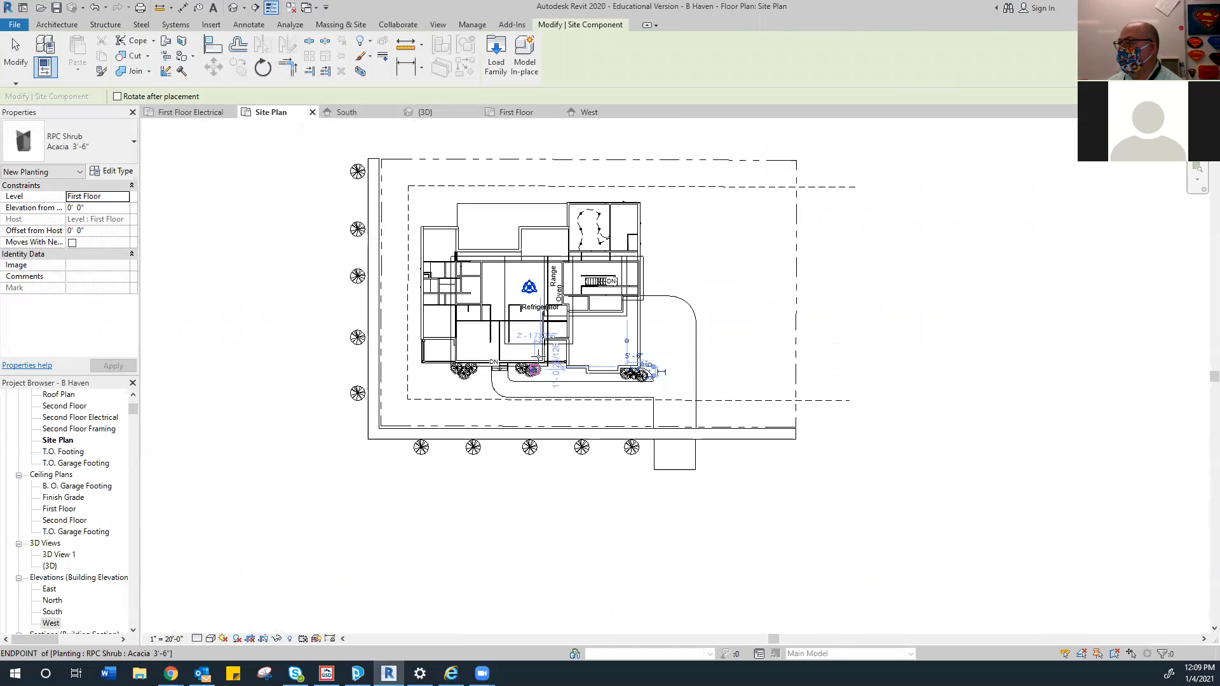
left_click(707, 412)
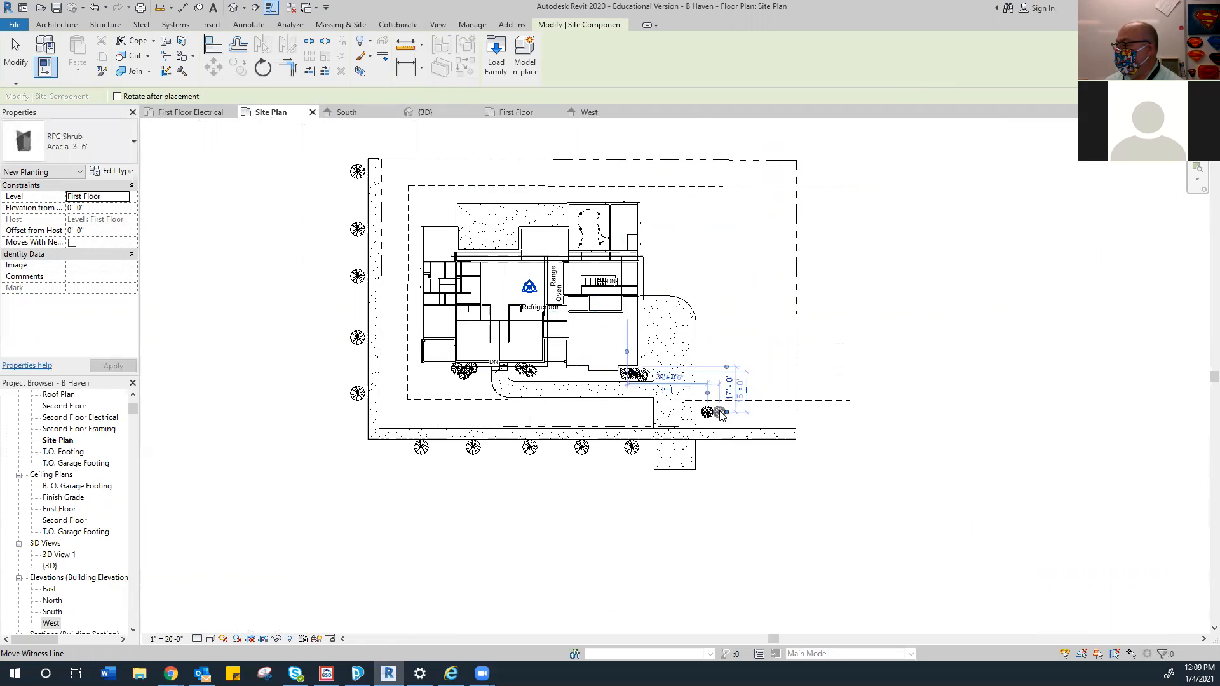
left_click(716, 417)
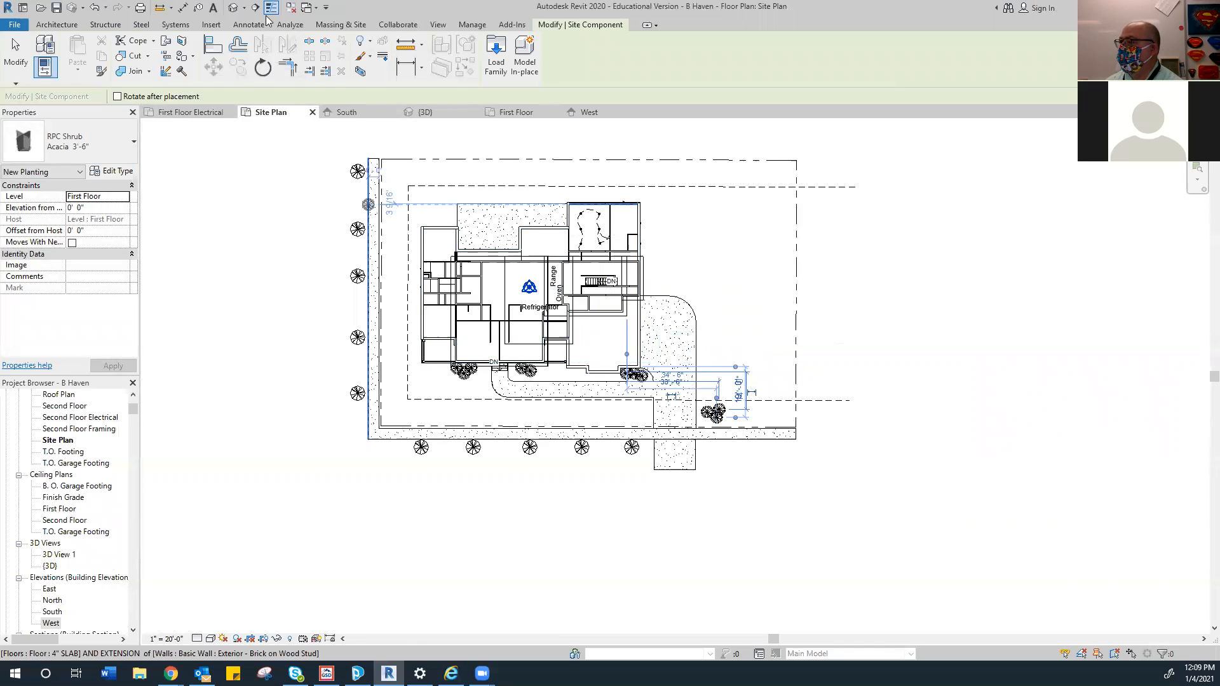
left_click(425, 113)
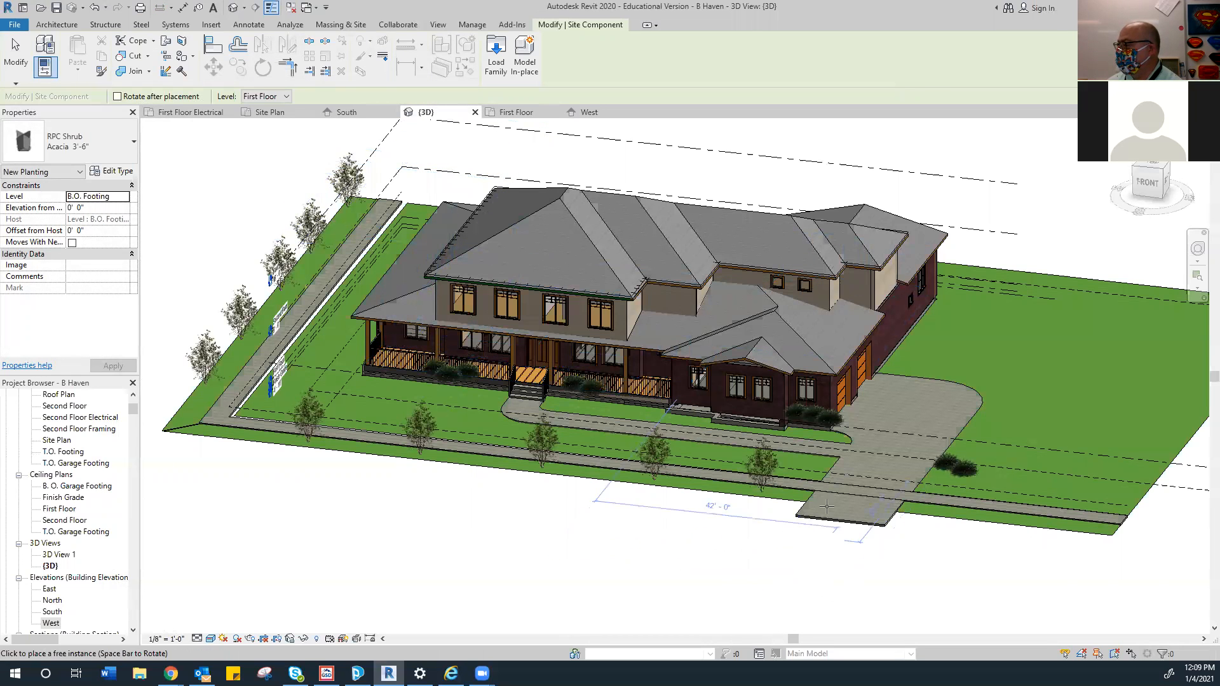
Finish placing site components
scroll(718, 148, "up", 2)
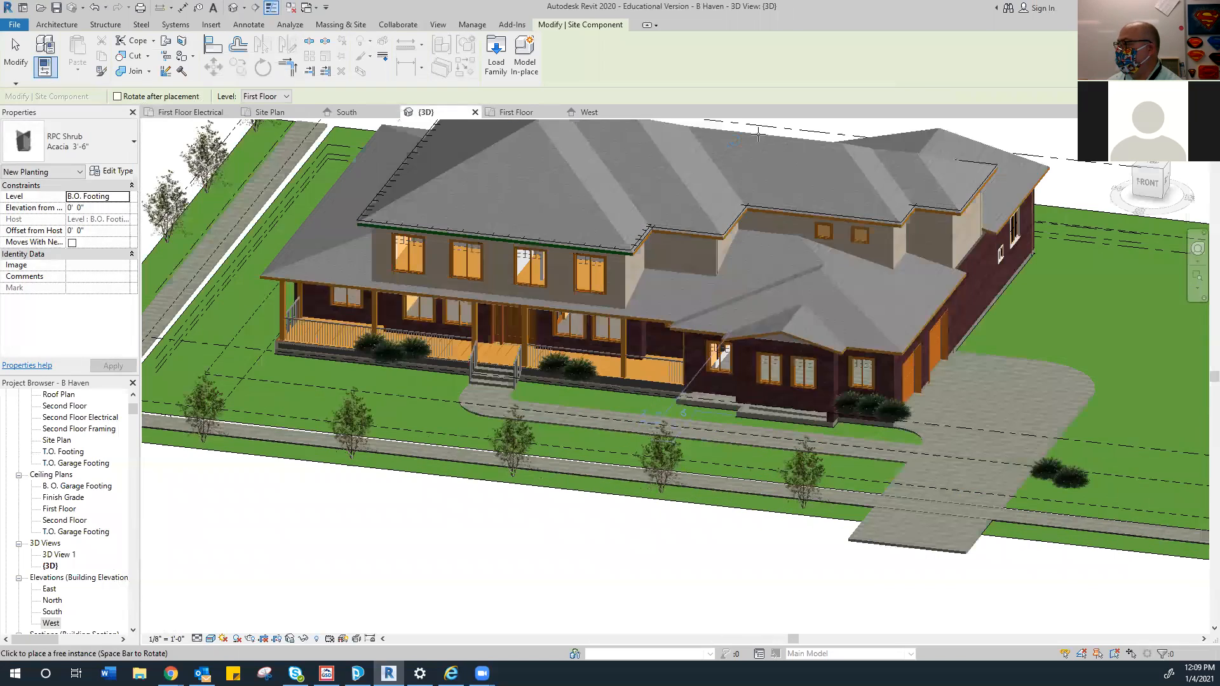
right_click(760, 136)
key("Escape")
key("Escape")
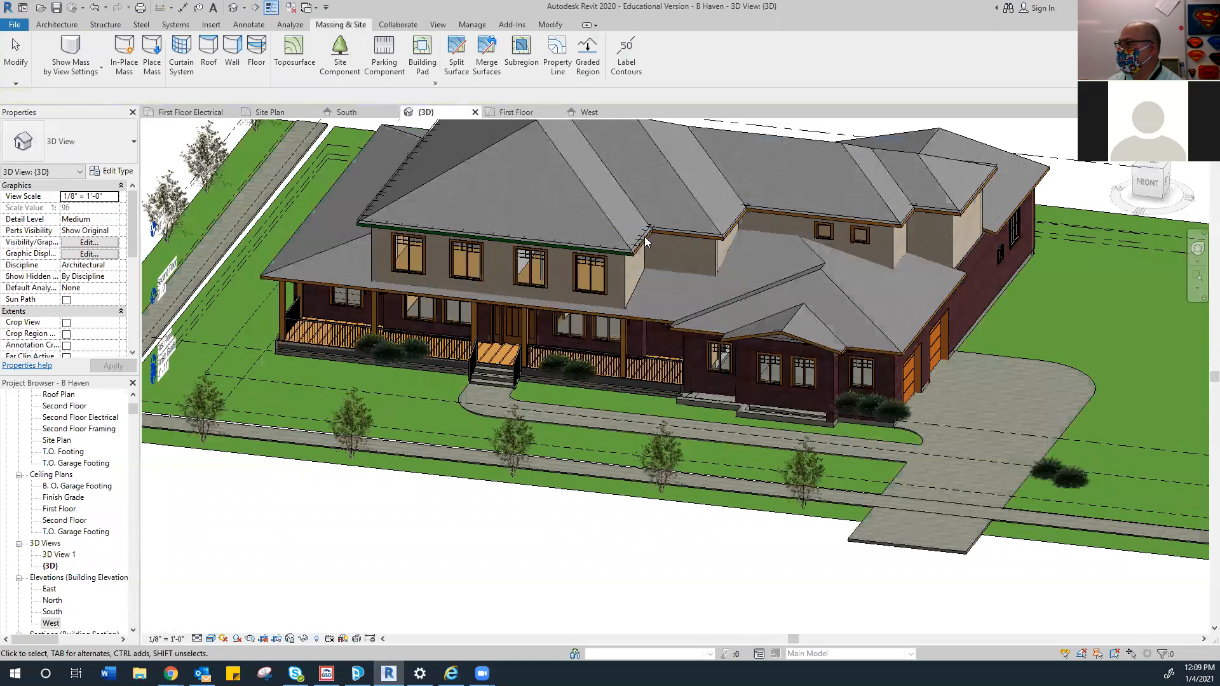
Select the five acacia shrubs flanking the porch steps and set their Level to Finish Grade
scroll(379, 334, "up", 2)
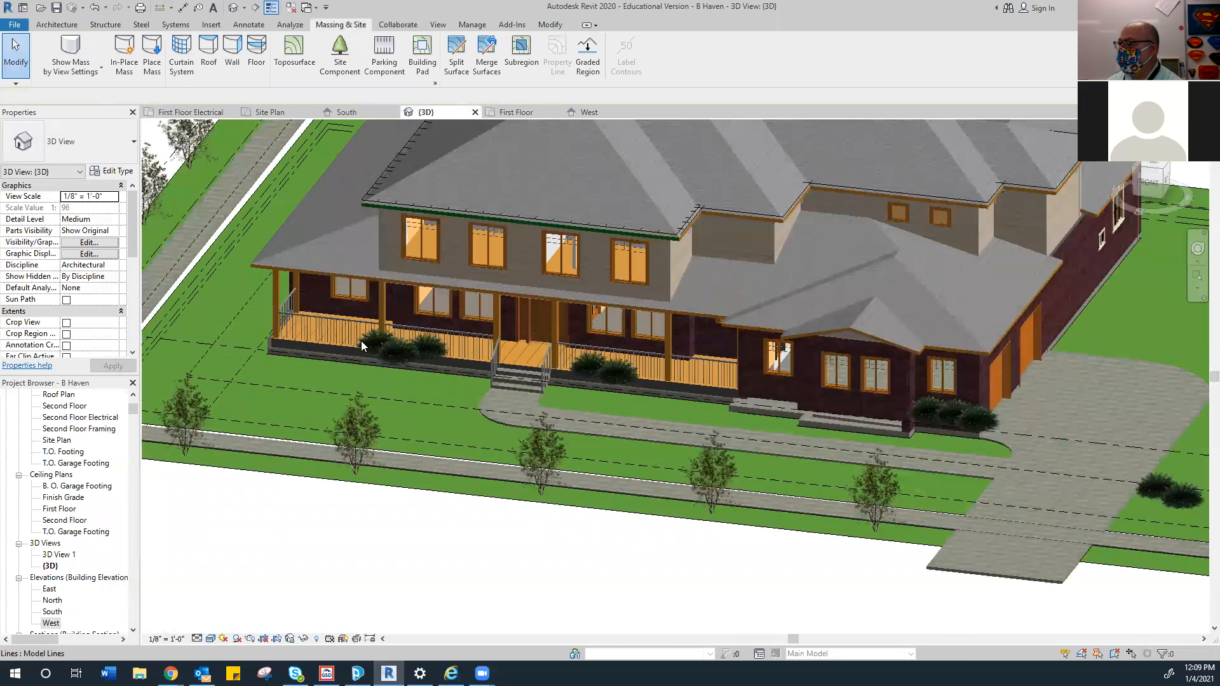
scroll(361, 340, "up", 3)
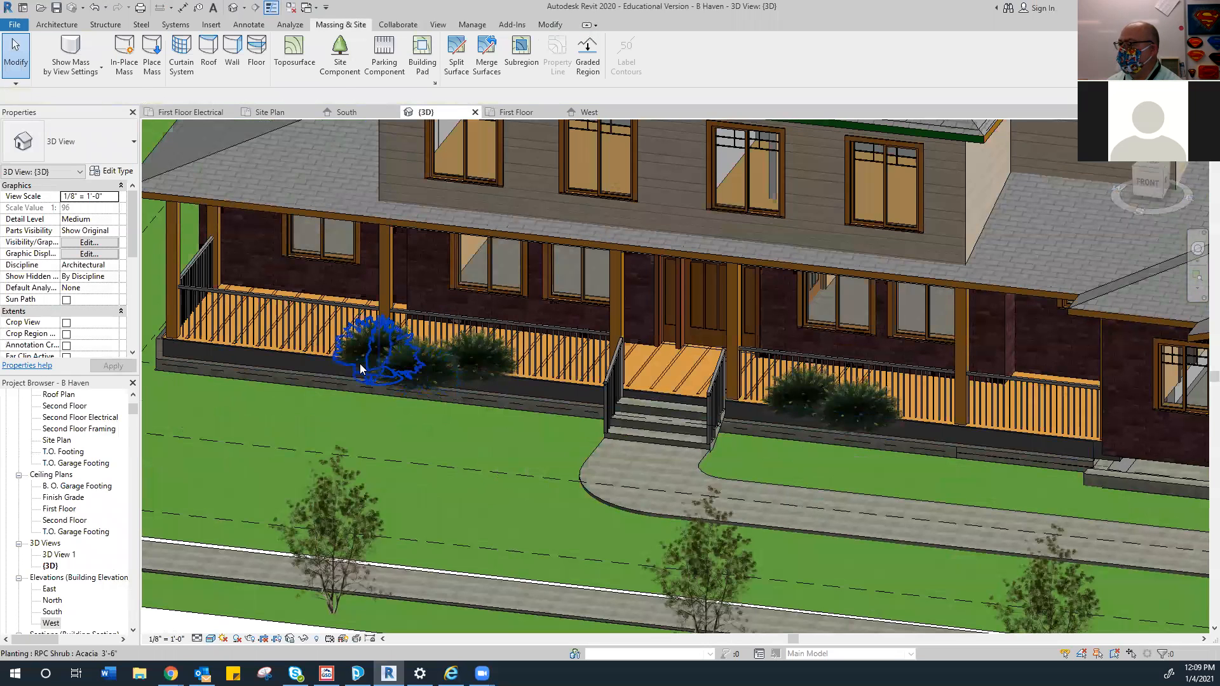
left_click(359, 366)
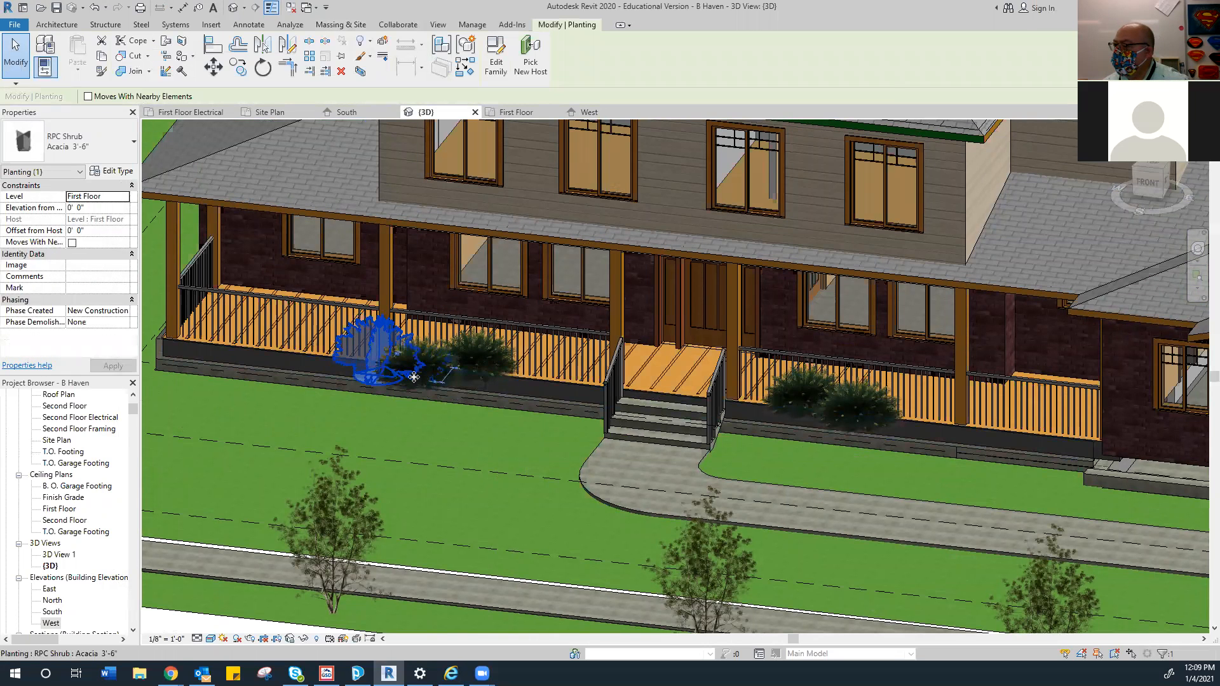
left_click(479, 362, "ctrl")
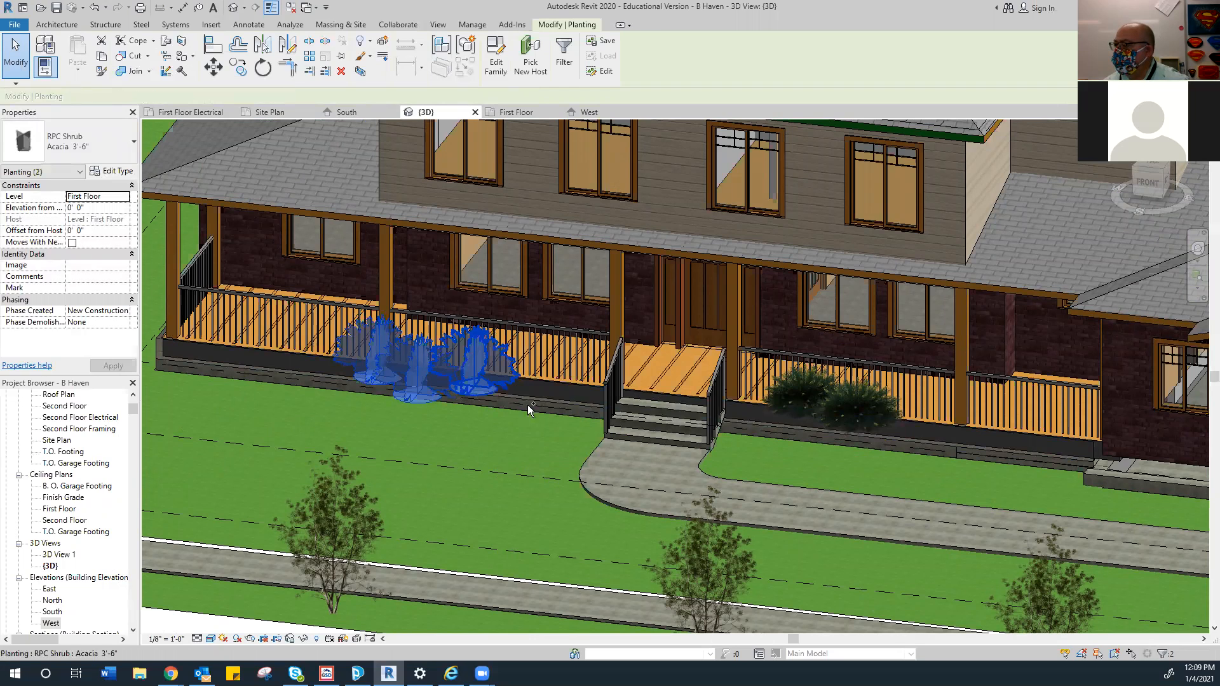
left_click(799, 398, "ctrl")
left_click(852, 424, "ctrl")
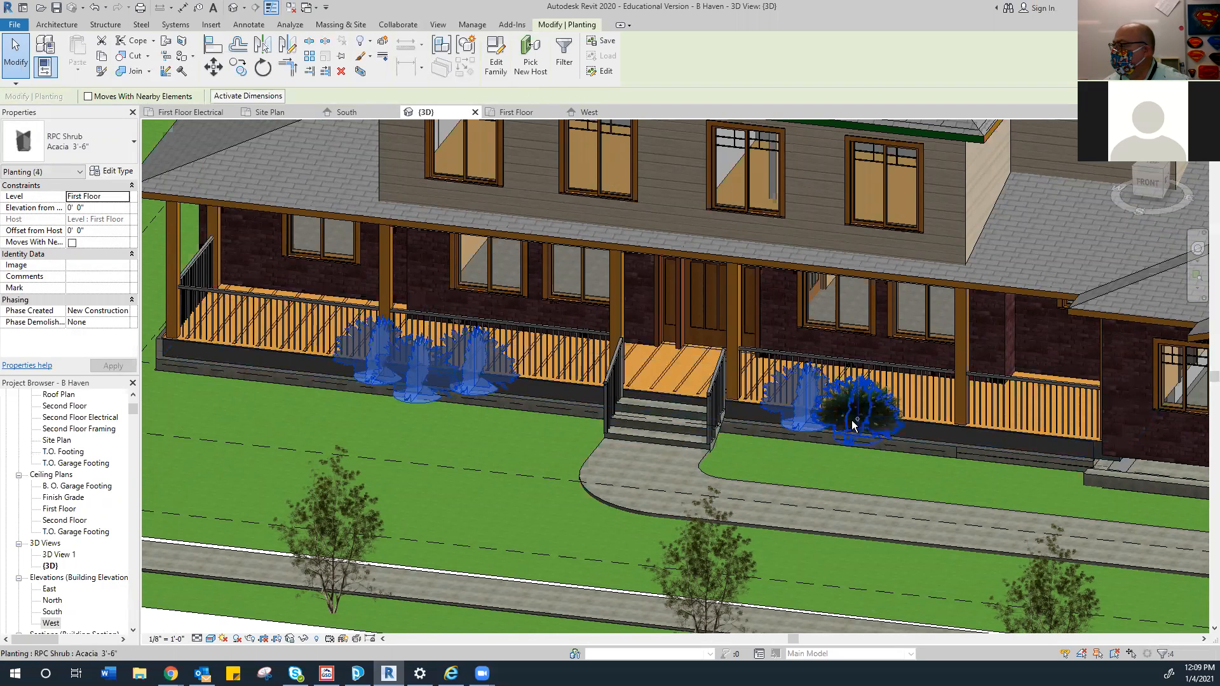
left_click(857, 425, "ctrl")
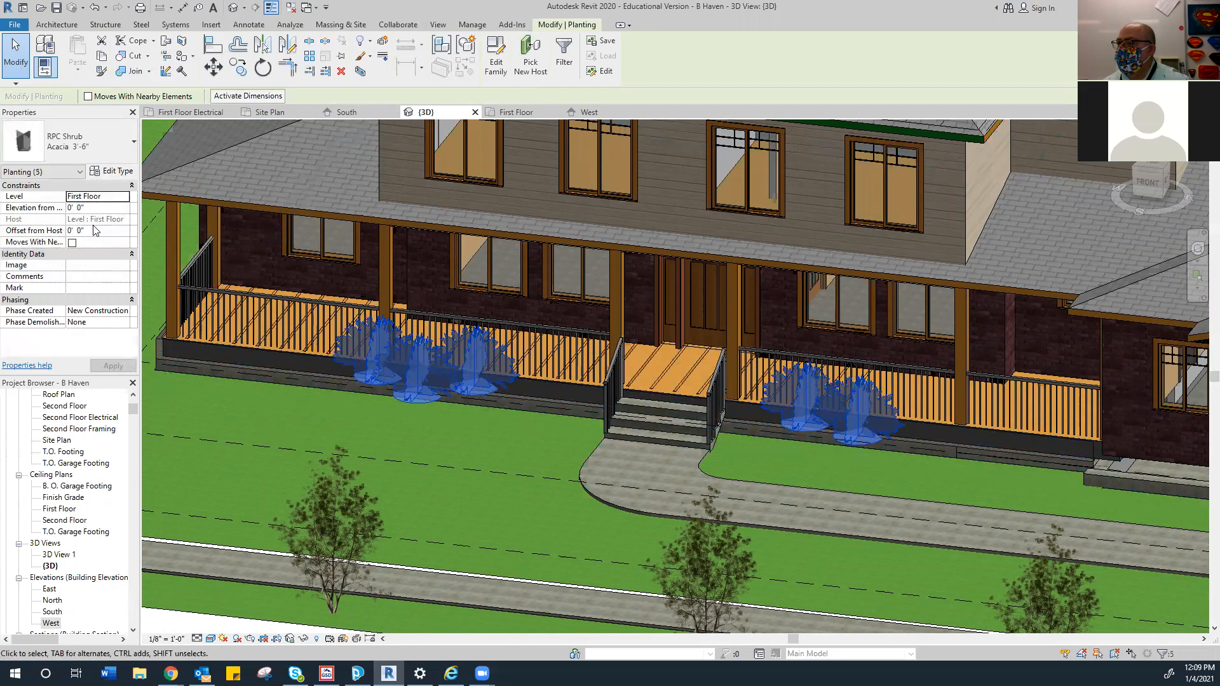
left_click(123, 198)
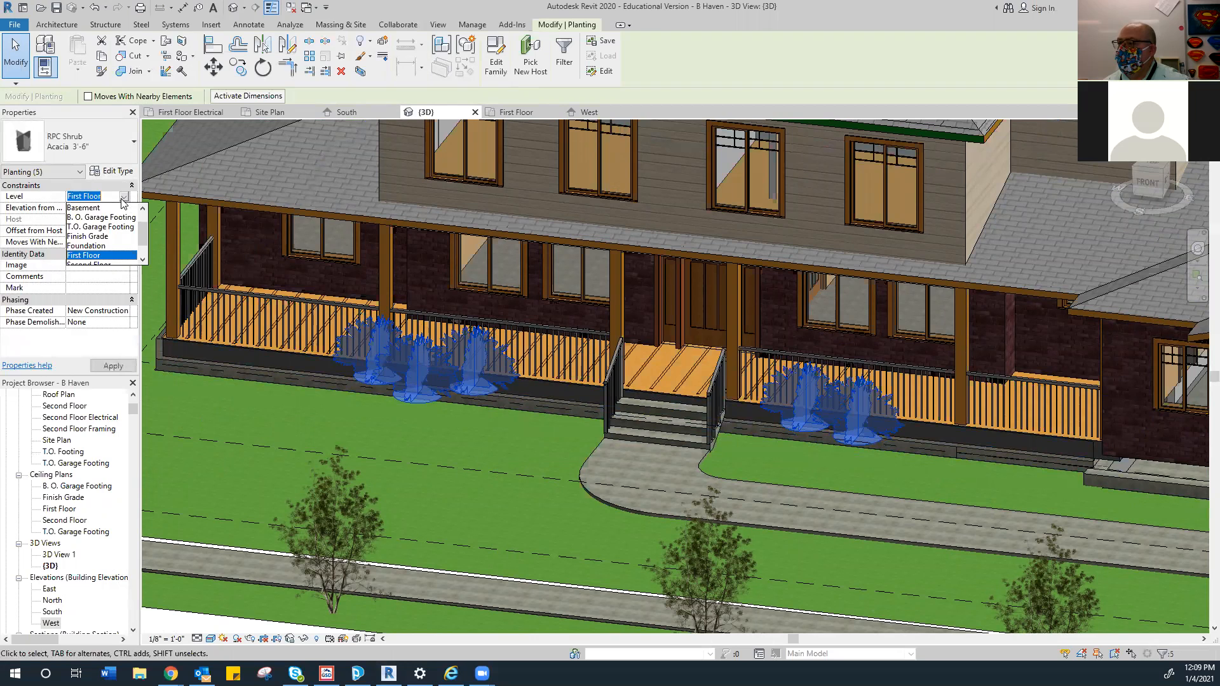
left_click(100, 236)
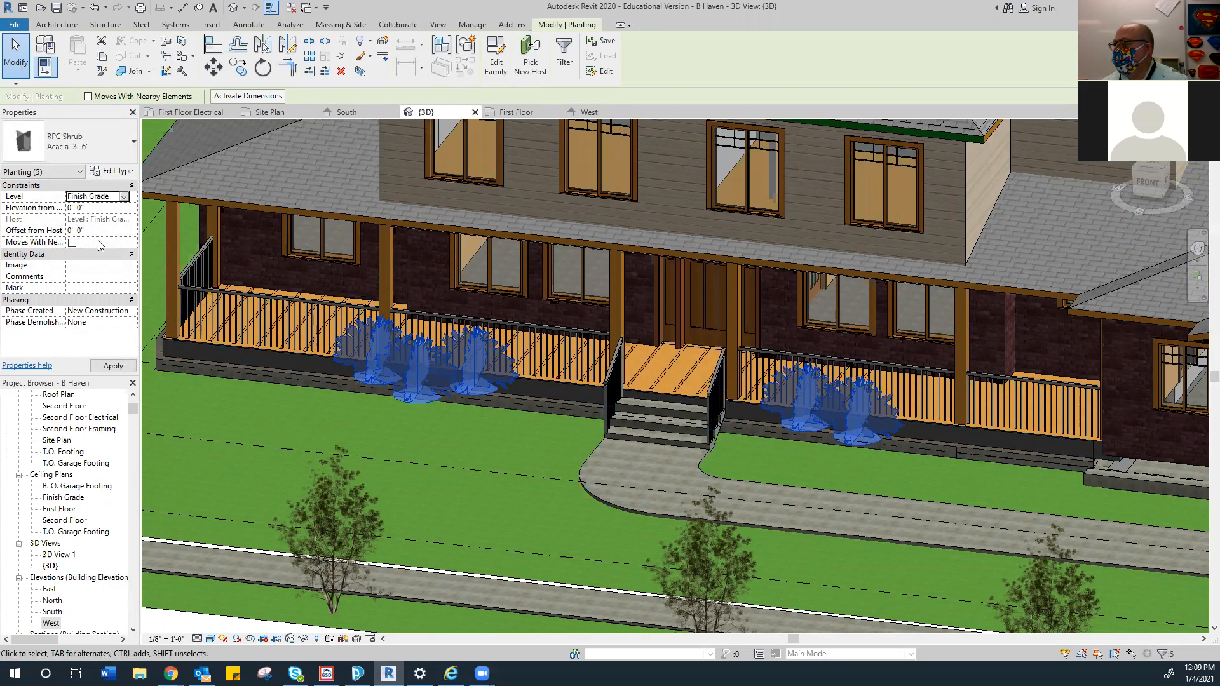
left_click(111, 366)
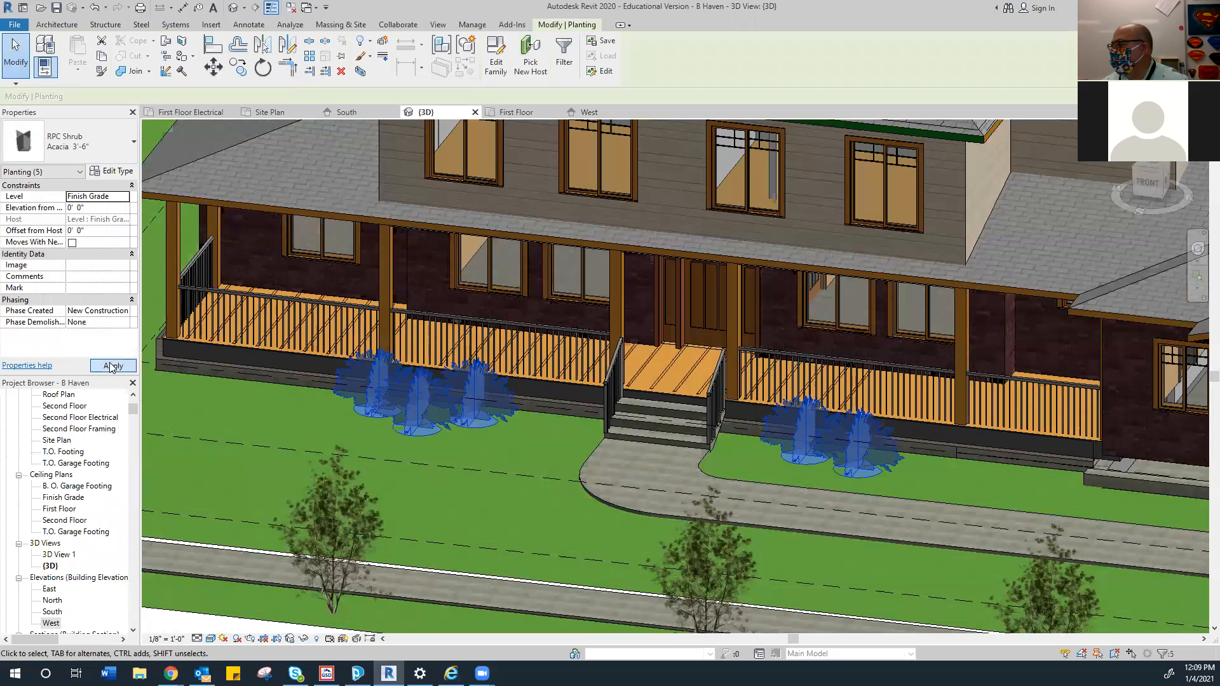
scroll(335, 376, "down", 2)
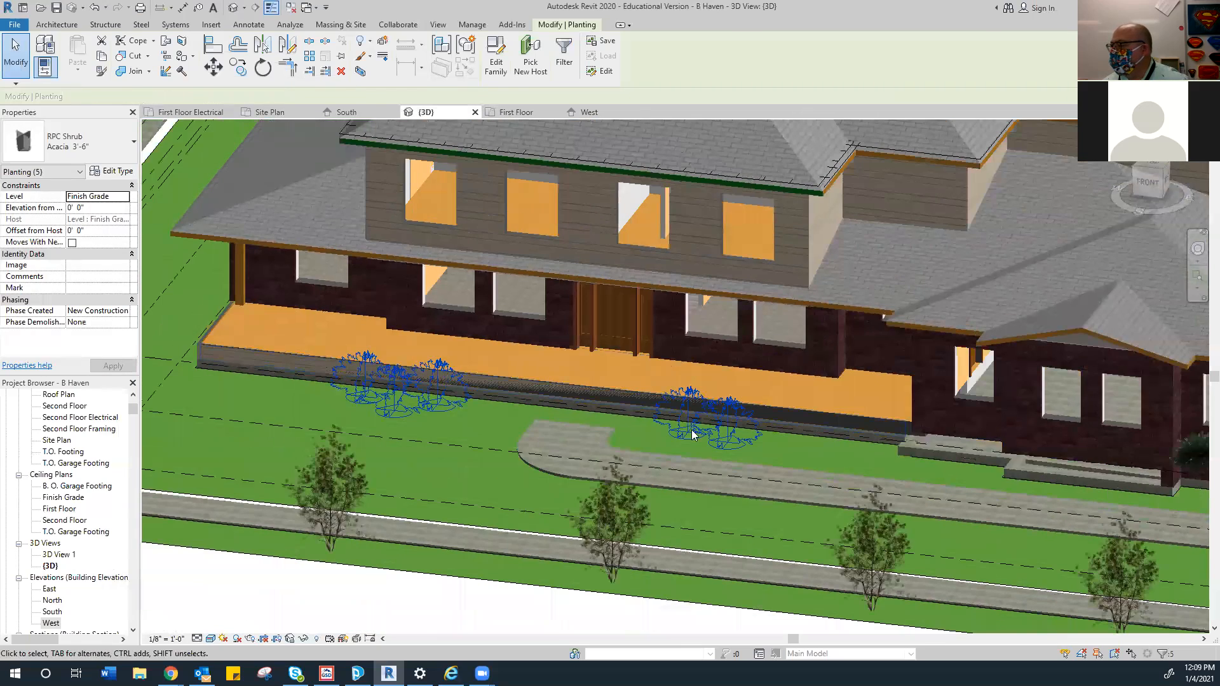
scroll(691, 429, "up", 5)
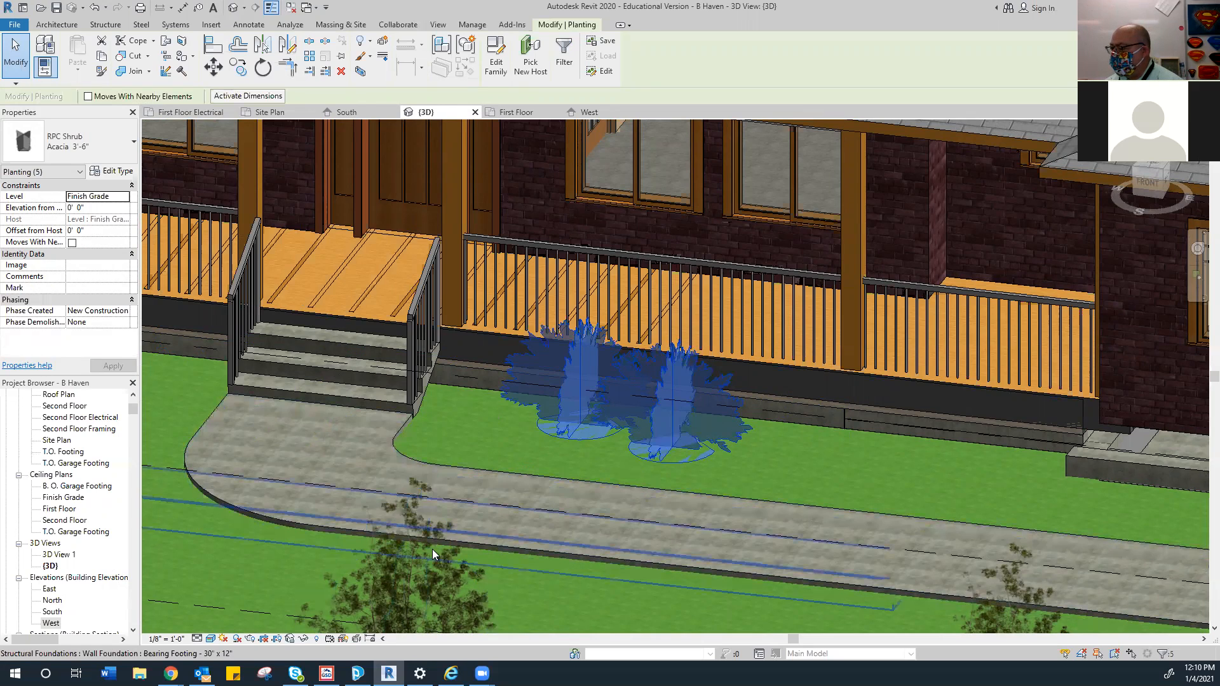
scroll(433, 540, "up", 3)
scroll(433, 538, "up", 5)
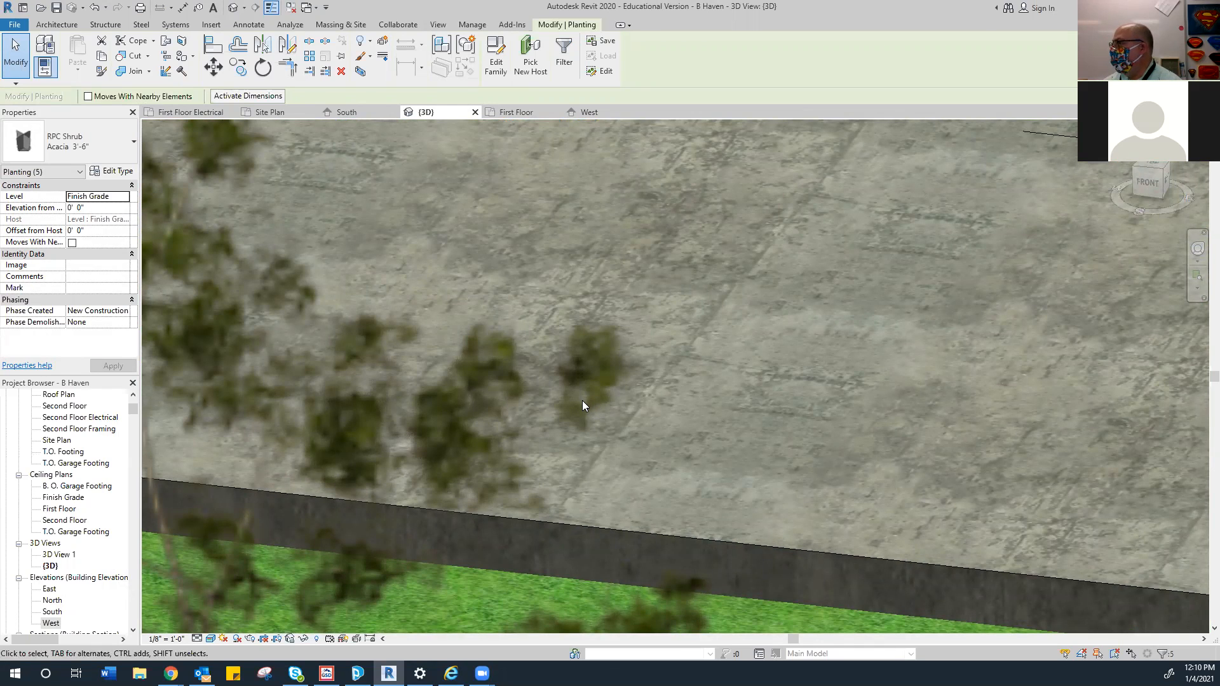
scroll(582, 400, "down", 5)
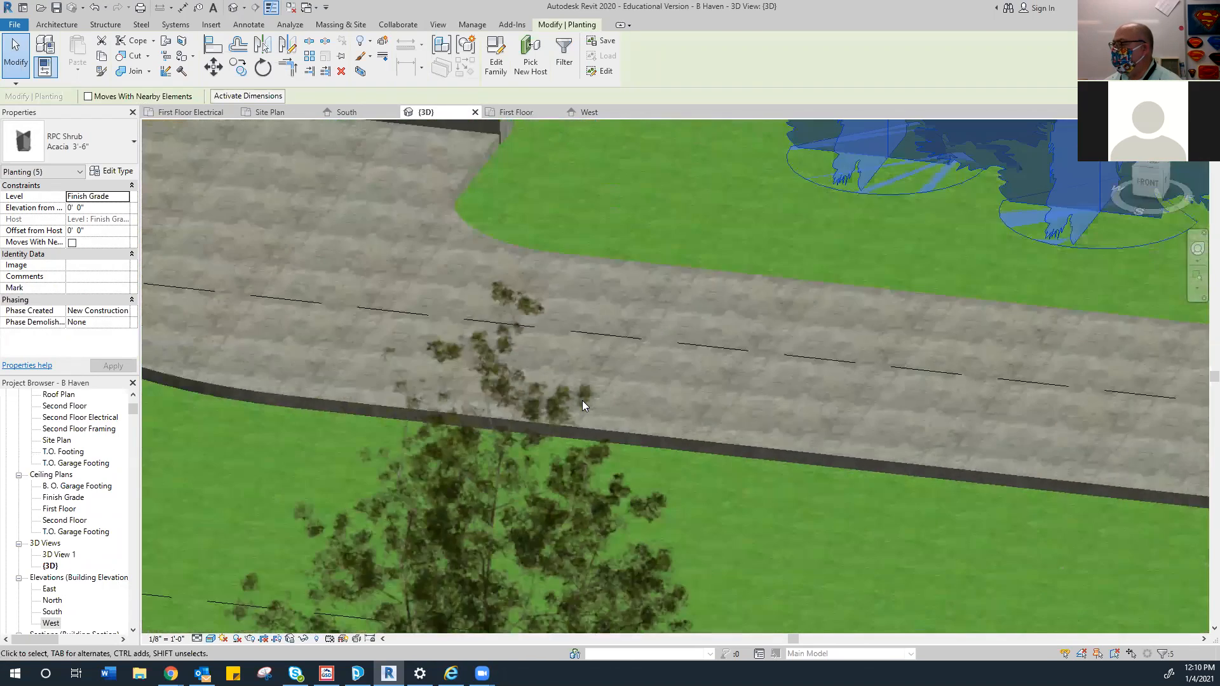
scroll(536, 439, "down", 3)
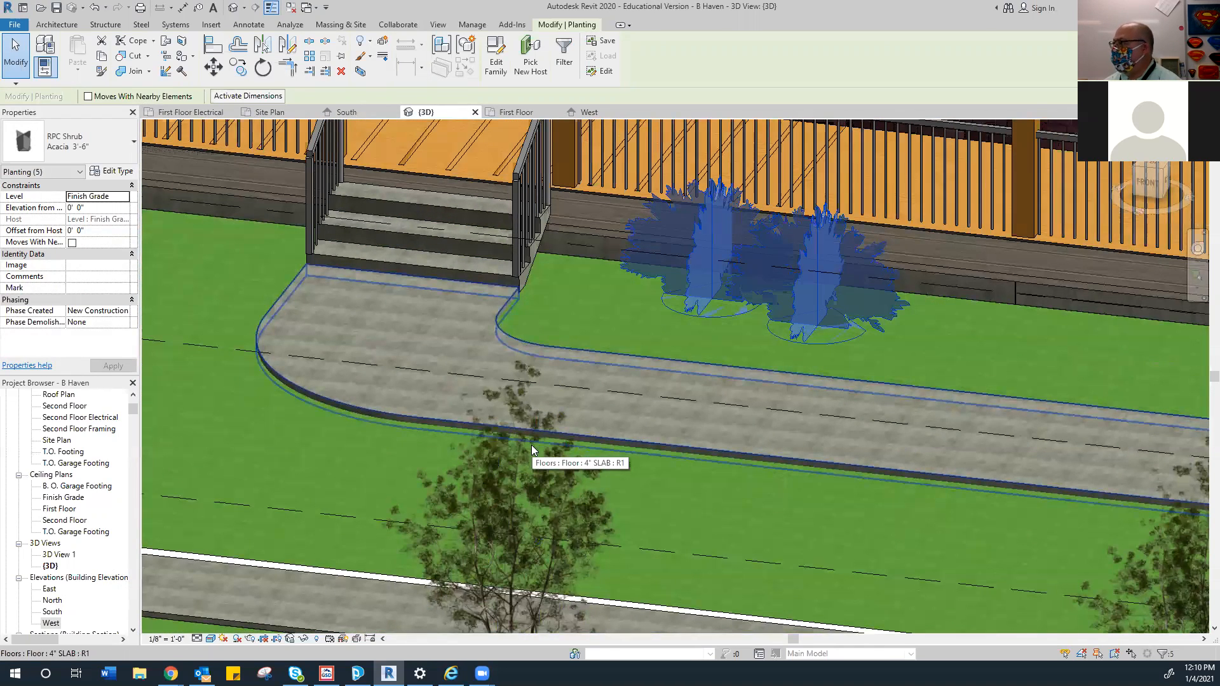
scroll(532, 445, "down", 8)
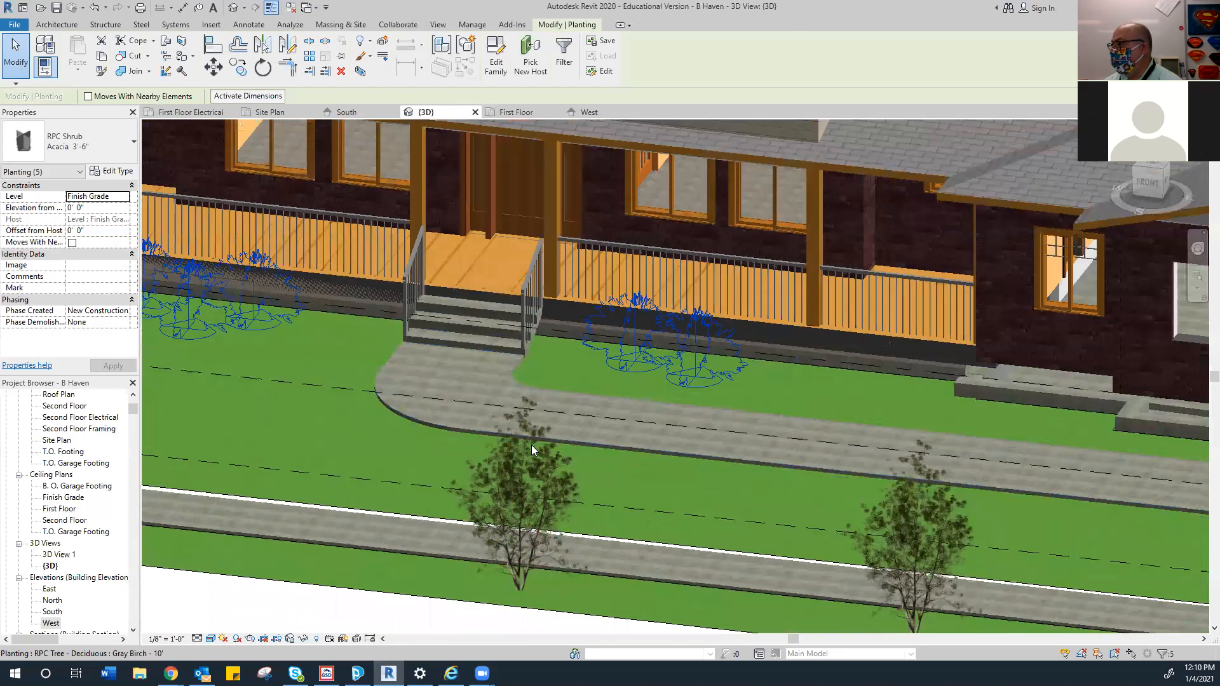
scroll(531, 445, "down", 2)
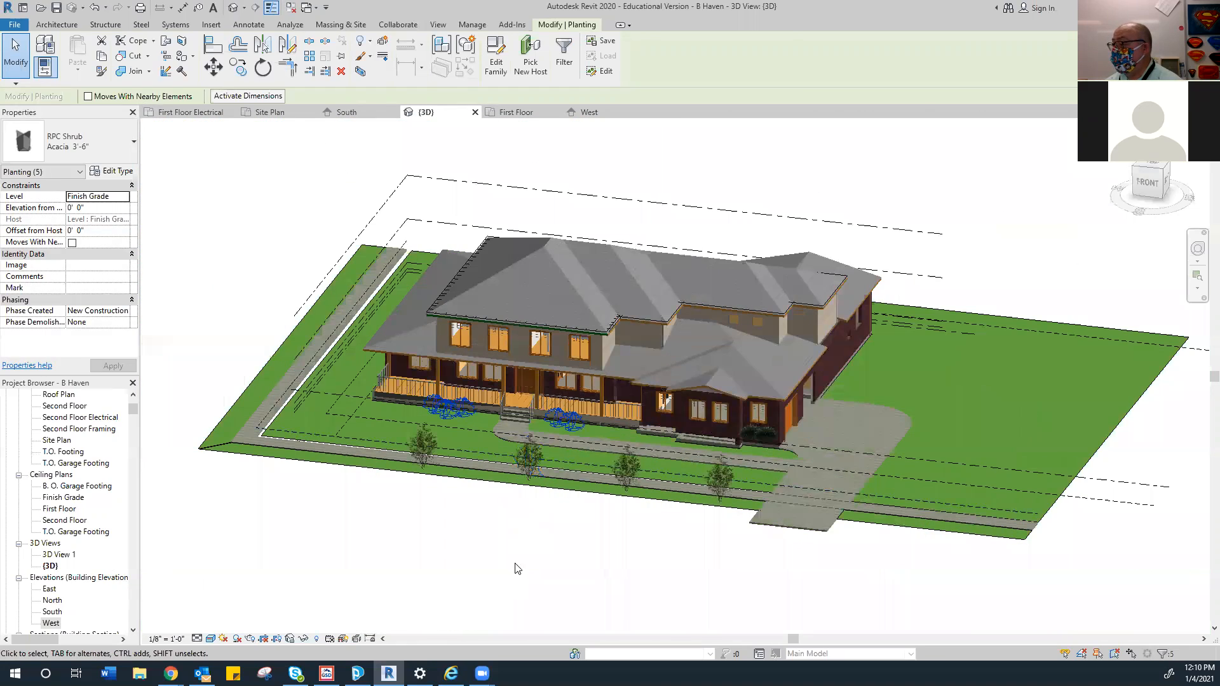
left_click(642, 550)
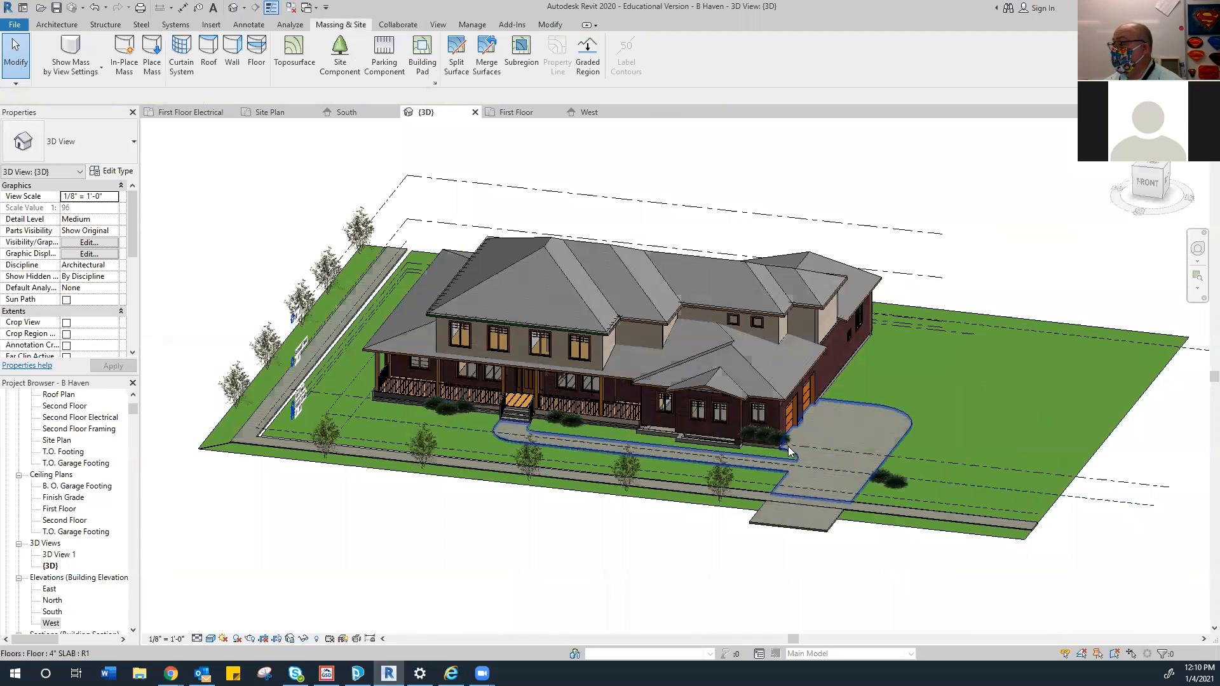
Set the three shrubs under the garage-side window to the Finish Grade level
scroll(769, 438, "up", 6)
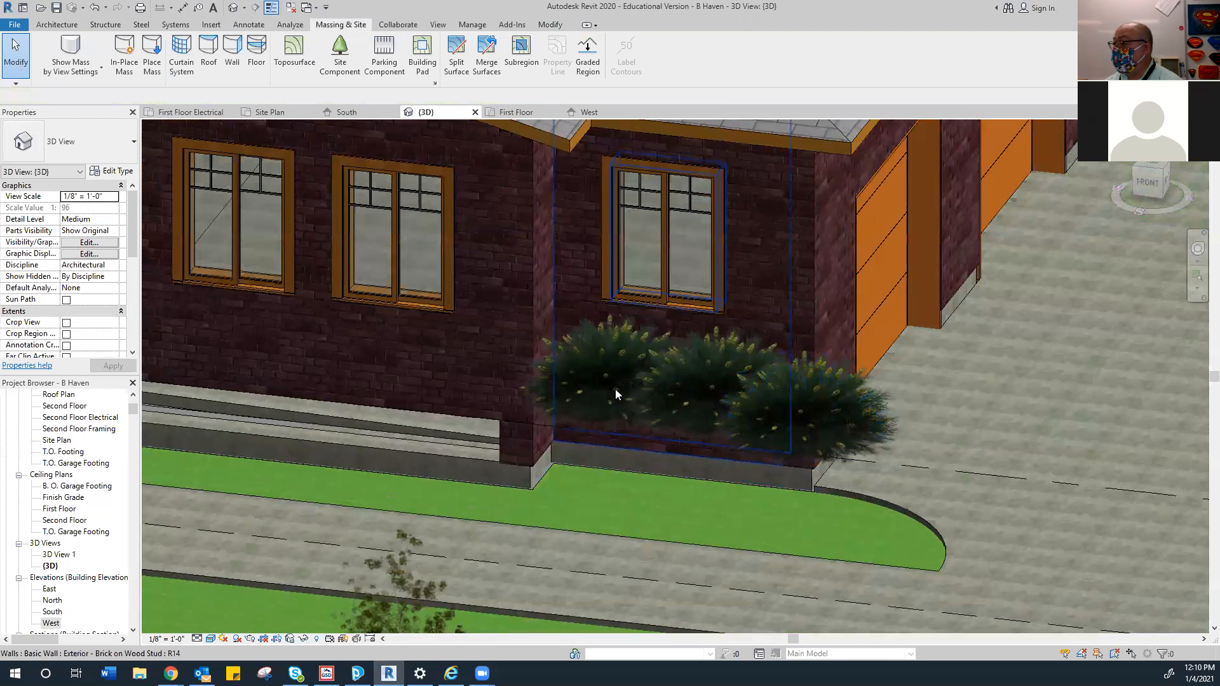
left_click(606, 389)
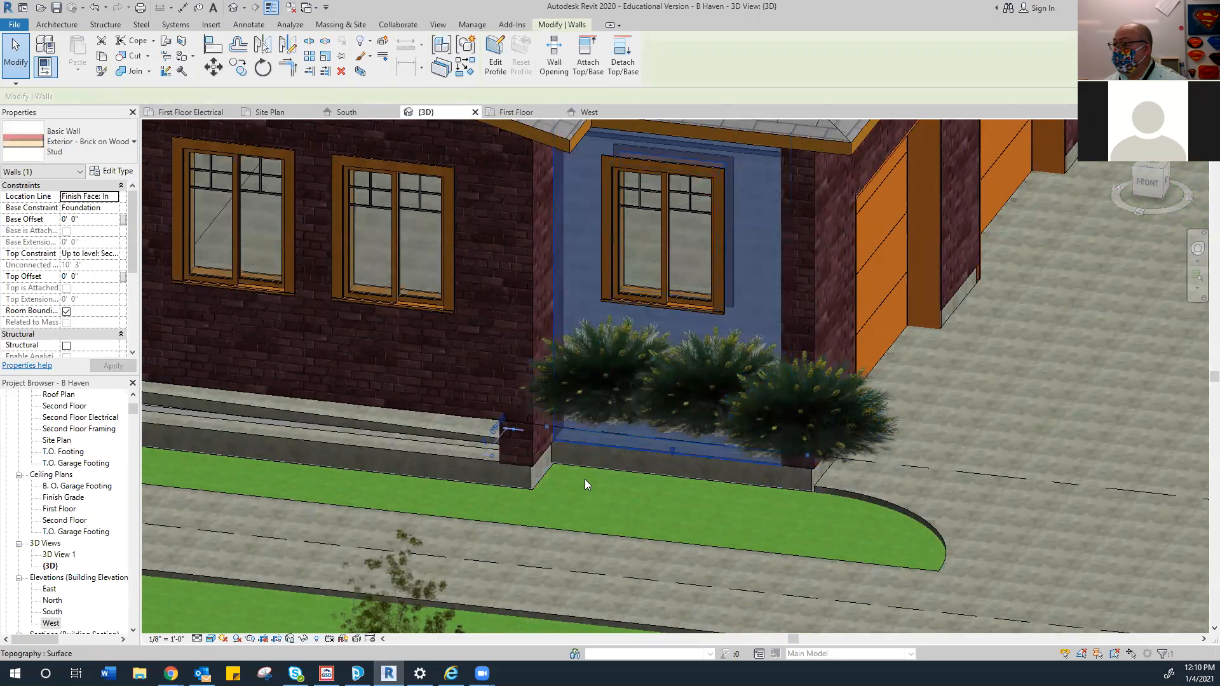
left_click(592, 411)
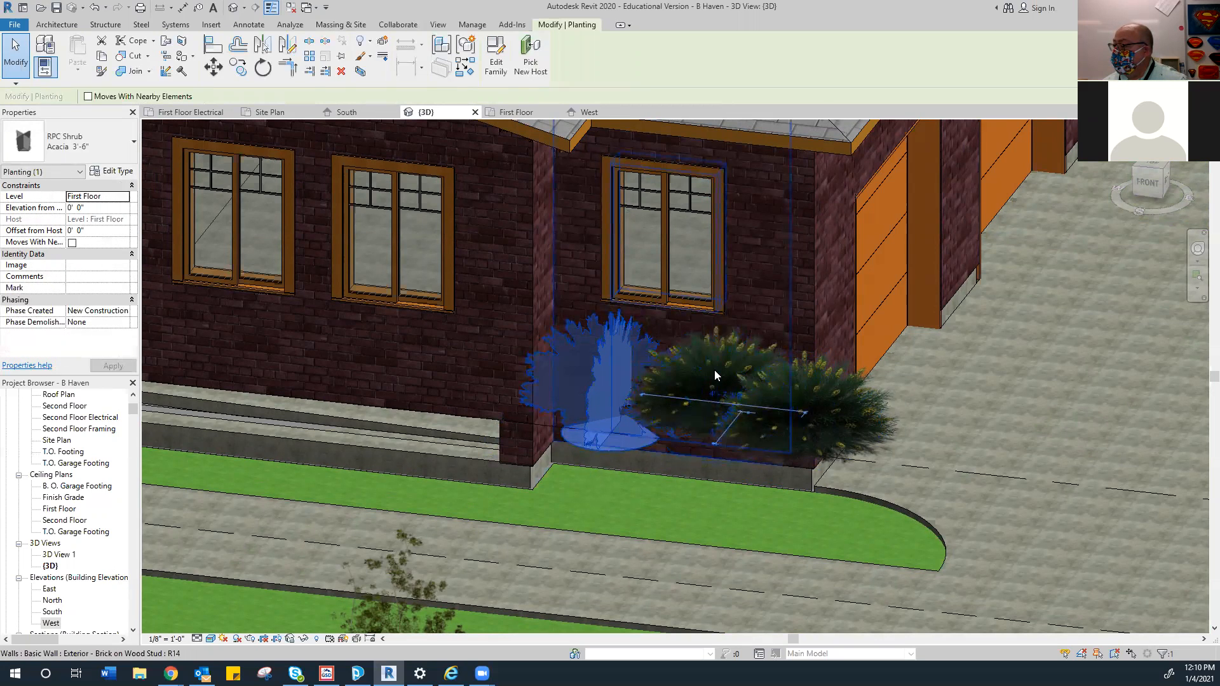
left_click(773, 380, "ctrl")
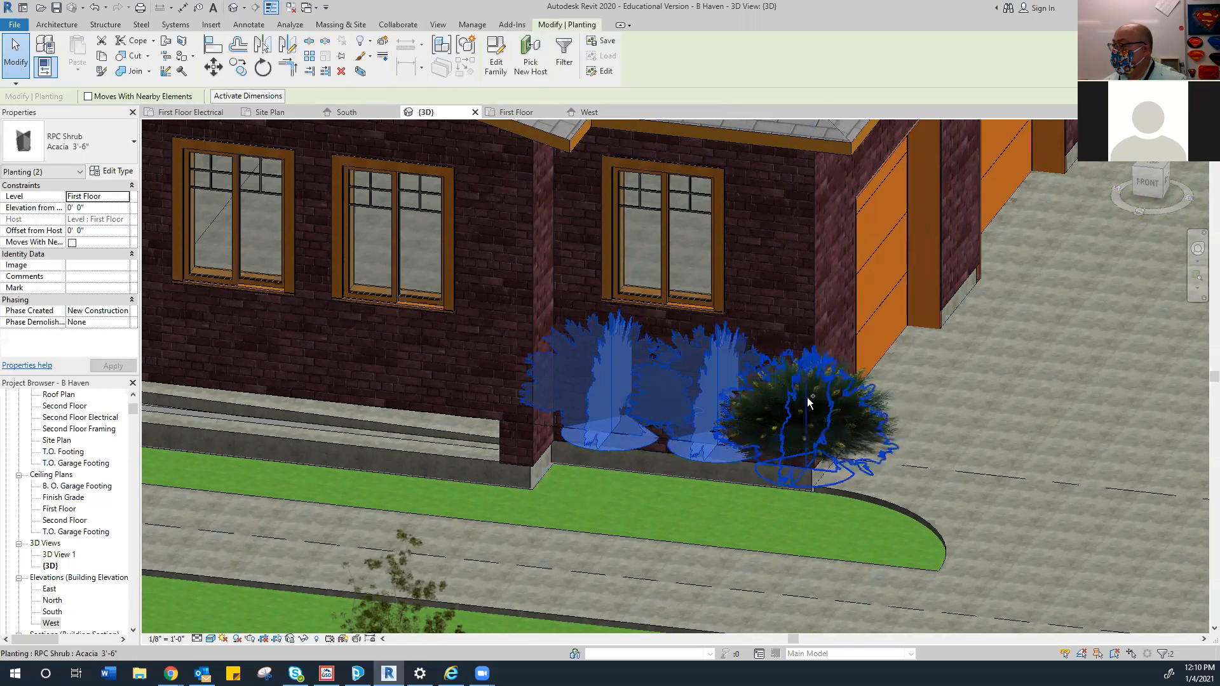
left_click(807, 406, "ctrl")
left_click(124, 197)
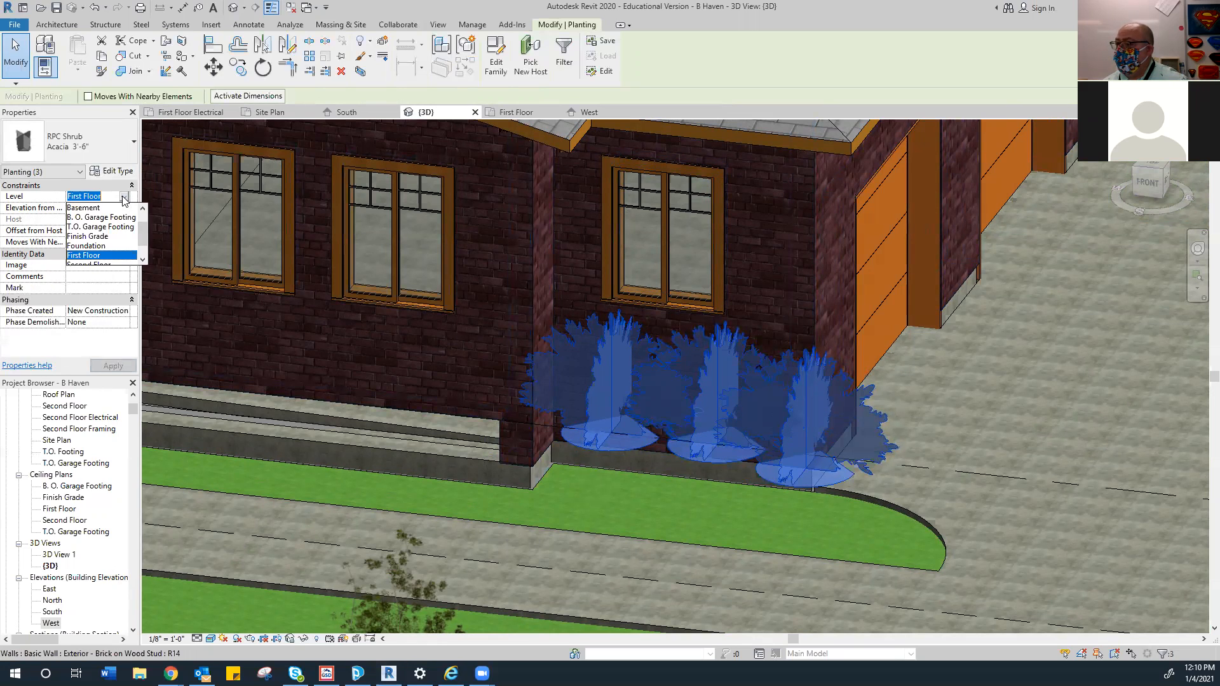
left_click(101, 236)
left_click(127, 367)
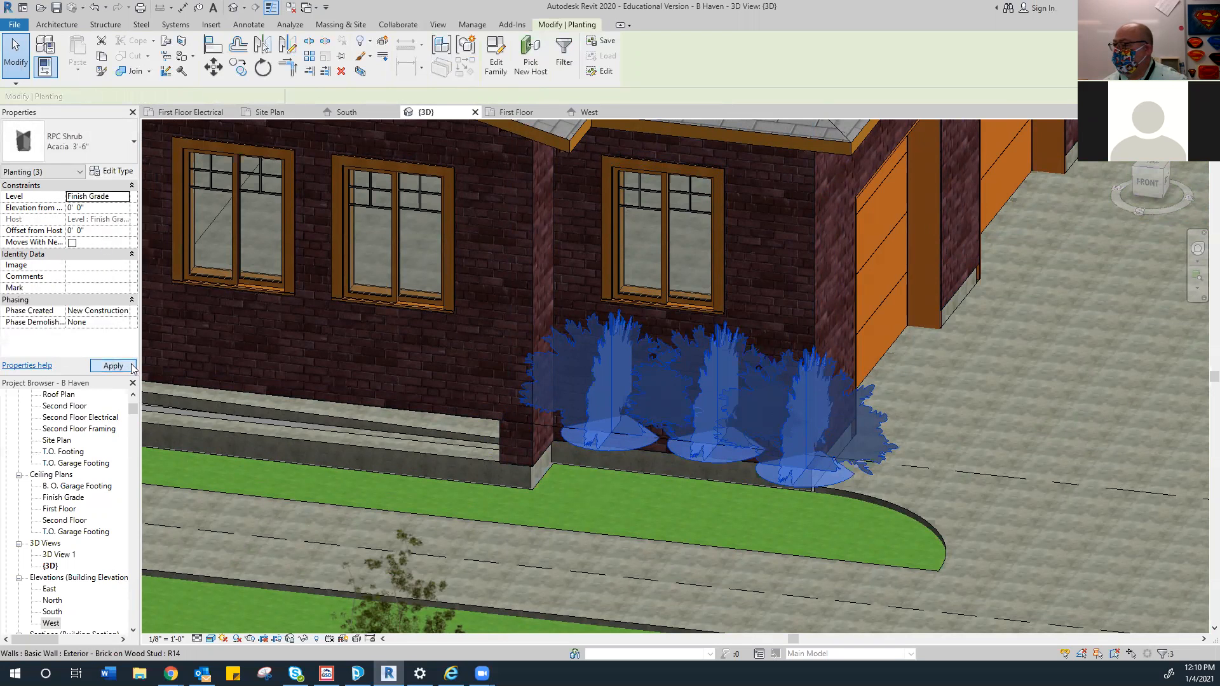
scroll(635, 435, "down", 5)
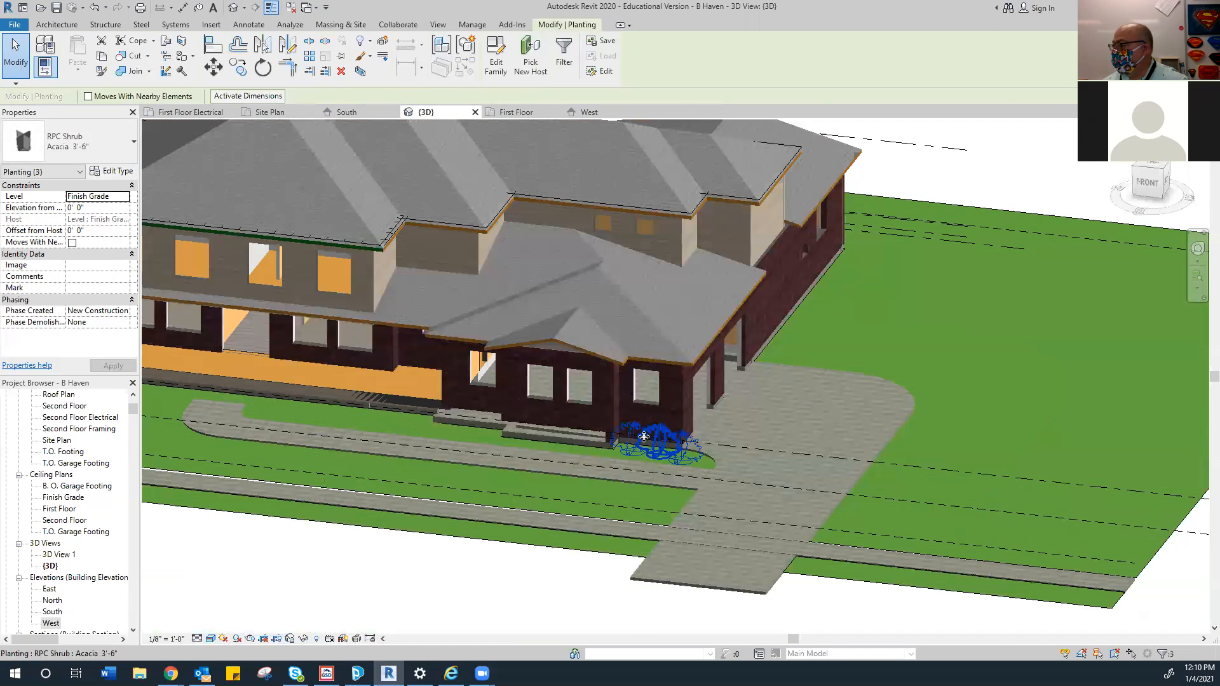
Set the two Acacia shrubs beside the driveway to Finish Grade, then view from higher
scroll(835, 592, "down", 2)
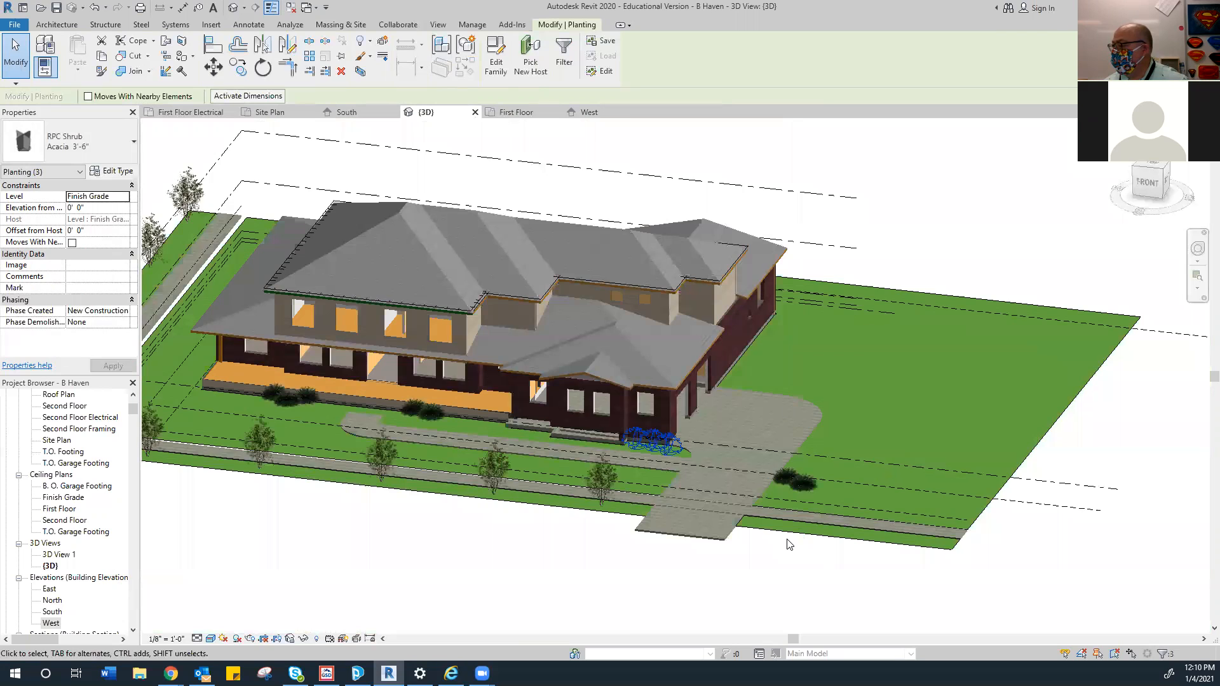
scroll(798, 514, "up", 1)
scroll(786, 469, "up", 3)
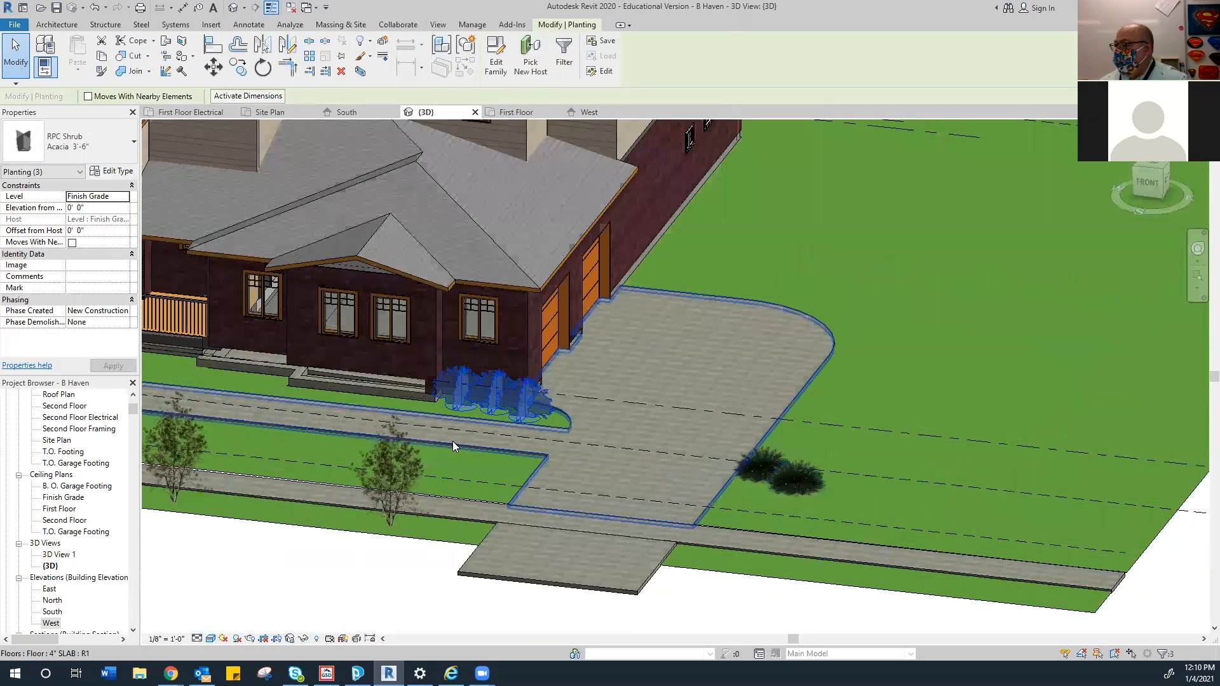
left_click(759, 462, "ctrl")
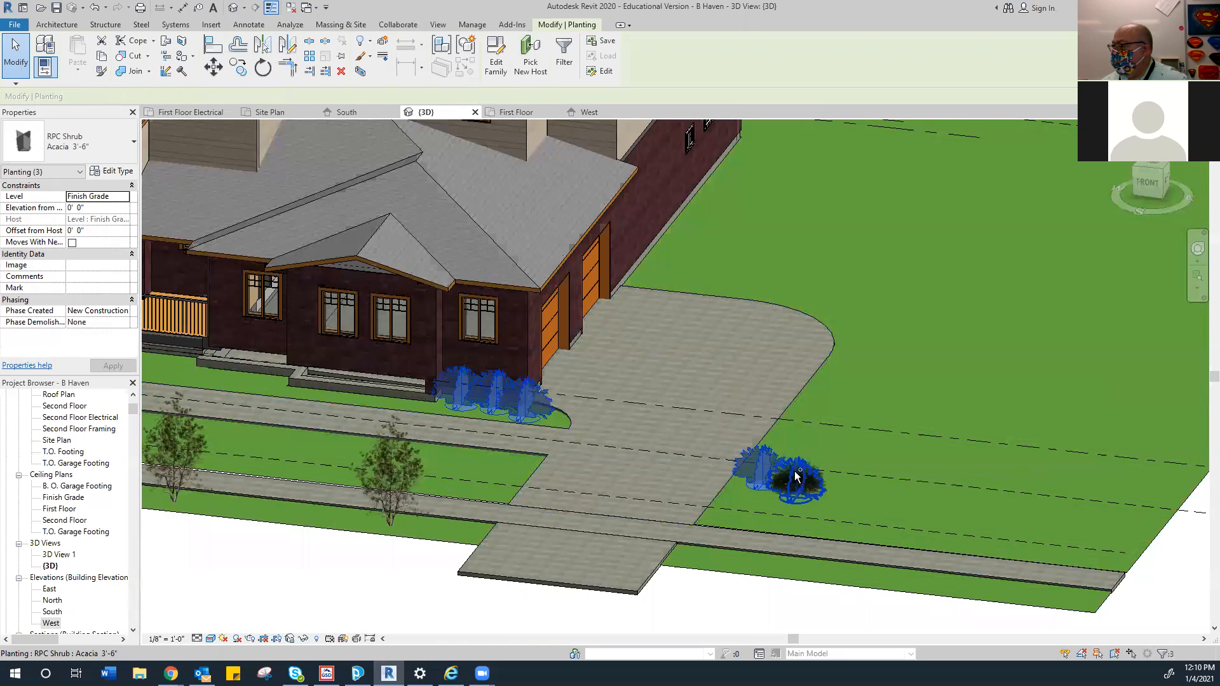
left_click(804, 488, "ctrl")
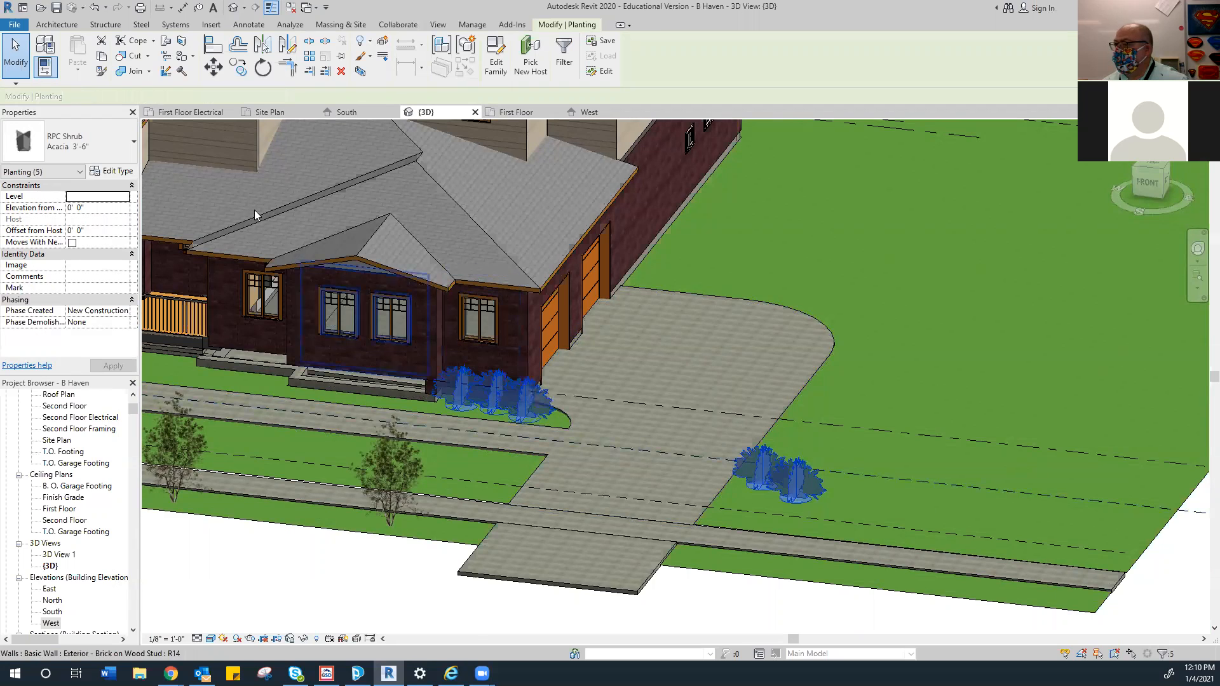
left_click(721, 603)
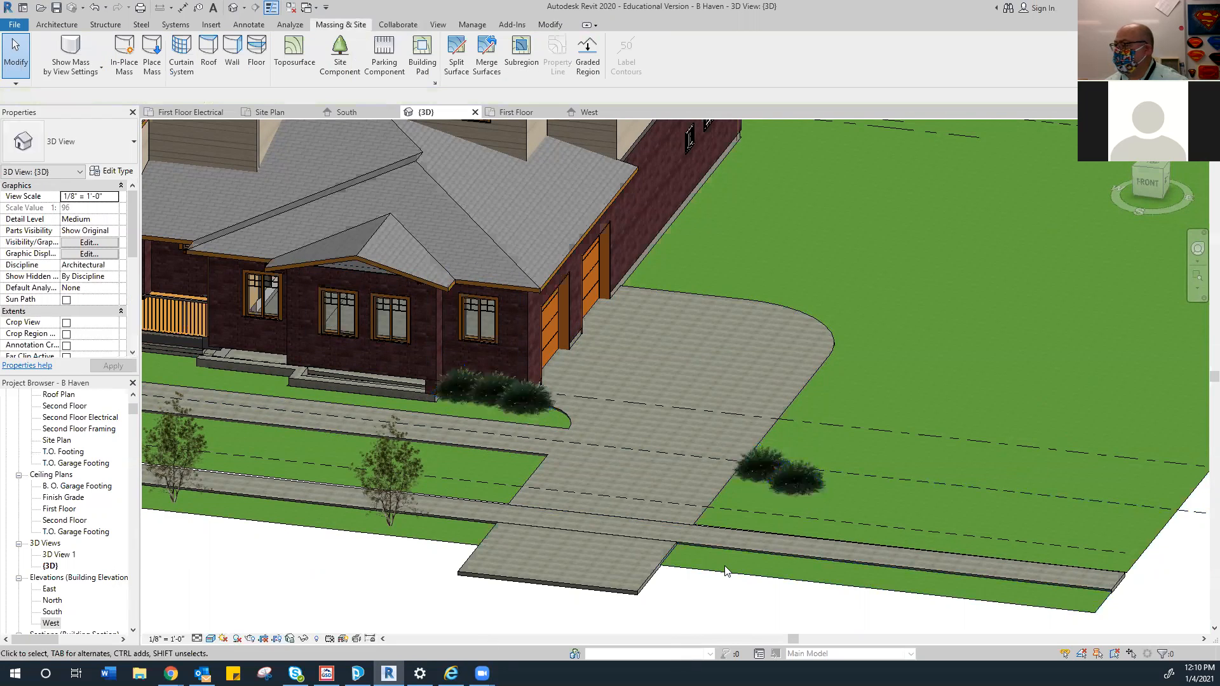
left_click(794, 488)
left_click(756, 469, "ctrl")
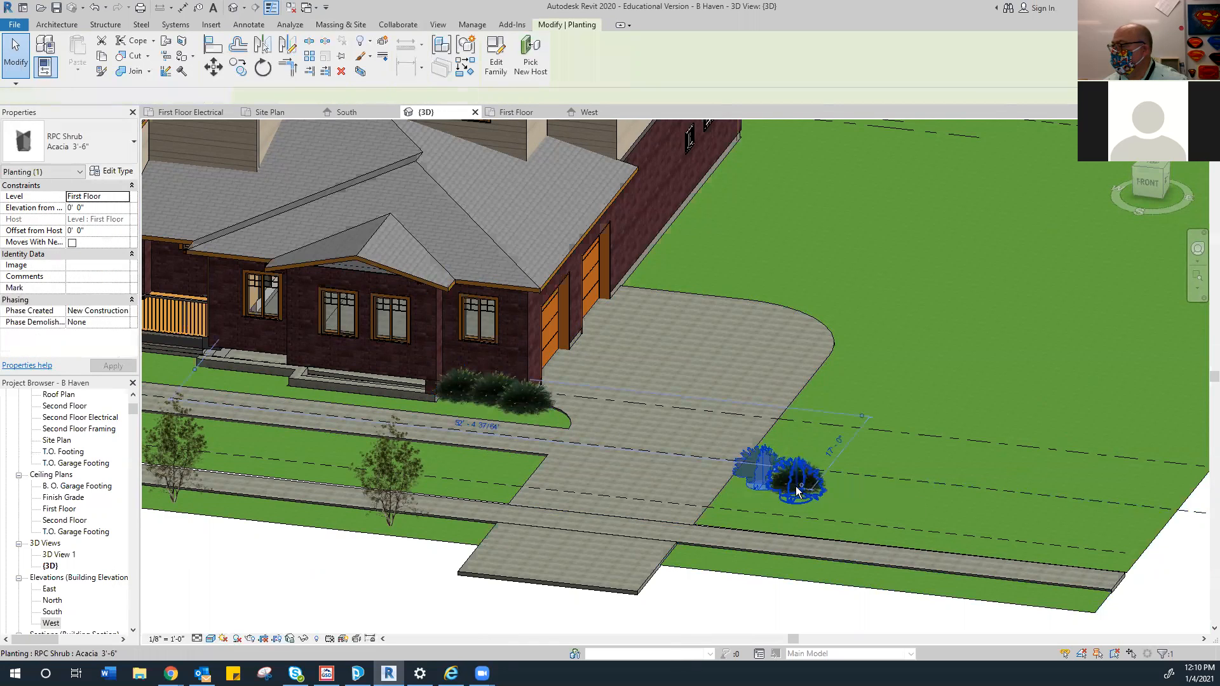
left_click(126, 197)
left_click(99, 235)
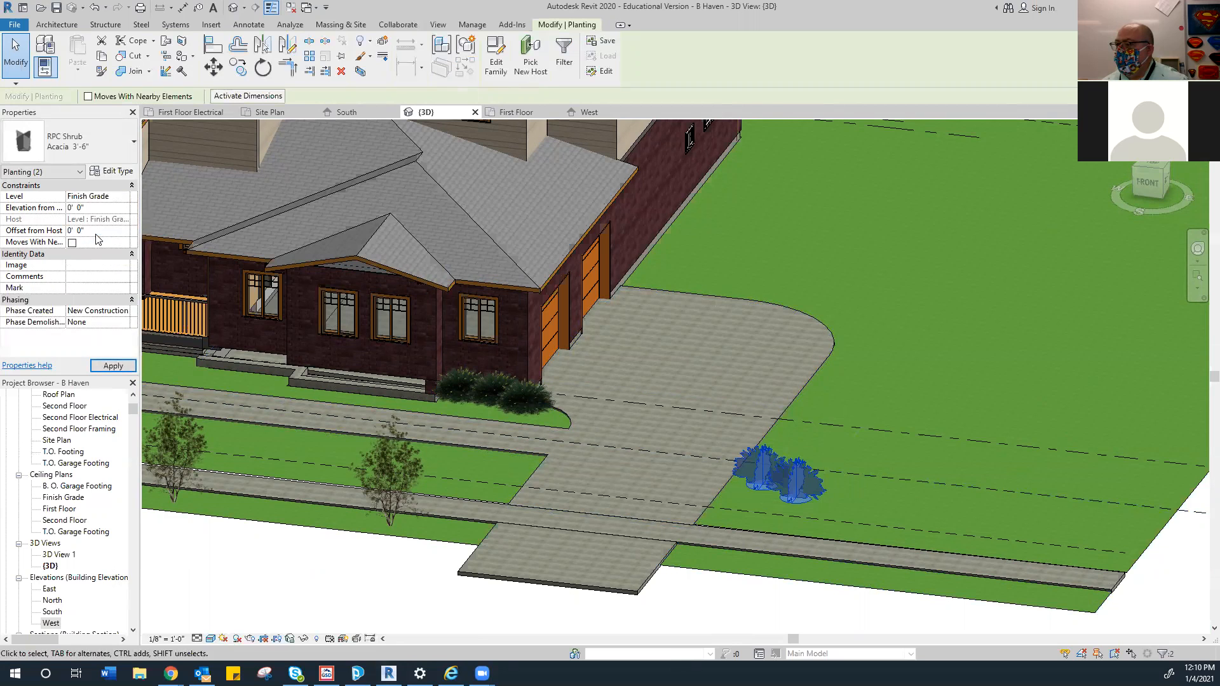
left_click(281, 543)
middle_click_drag(287, 541, 254, 445, "shift")
mouse_move(425, 472)
middle_mouse_down()
mouse_move(427, 457)
mouse_move(430, 466)
middle_mouse_up()
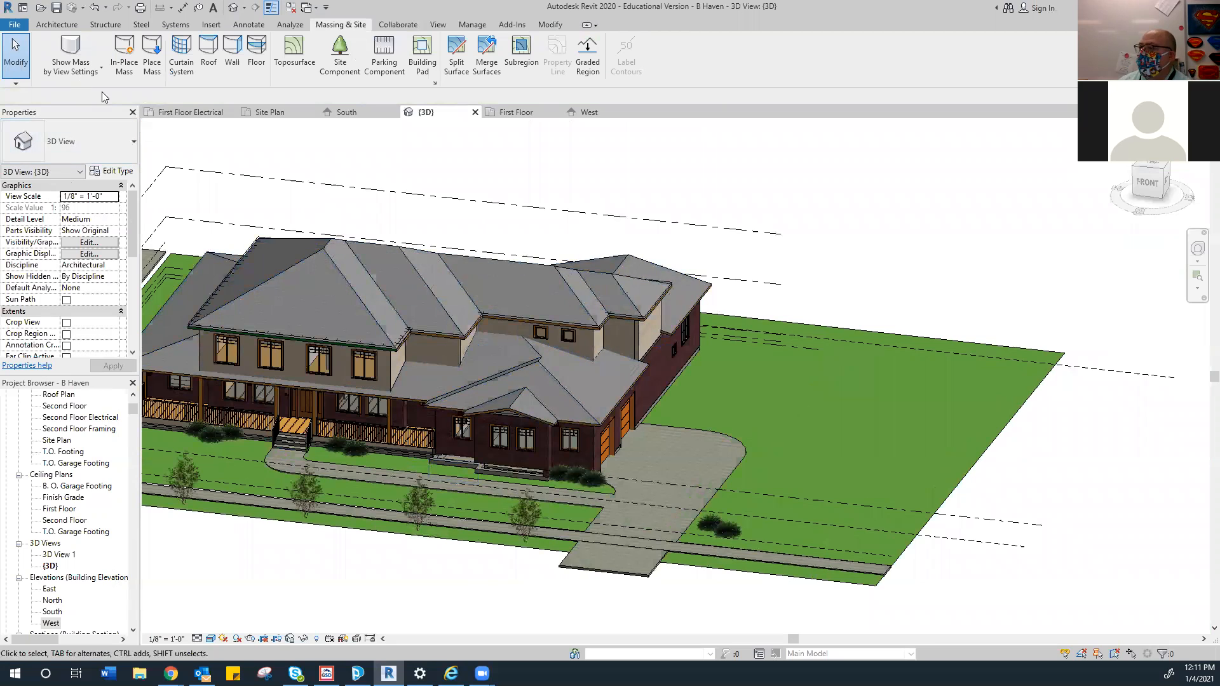
Choose the American Beech - 20' site component with Level set to Finish Grade
left_click(341, 66)
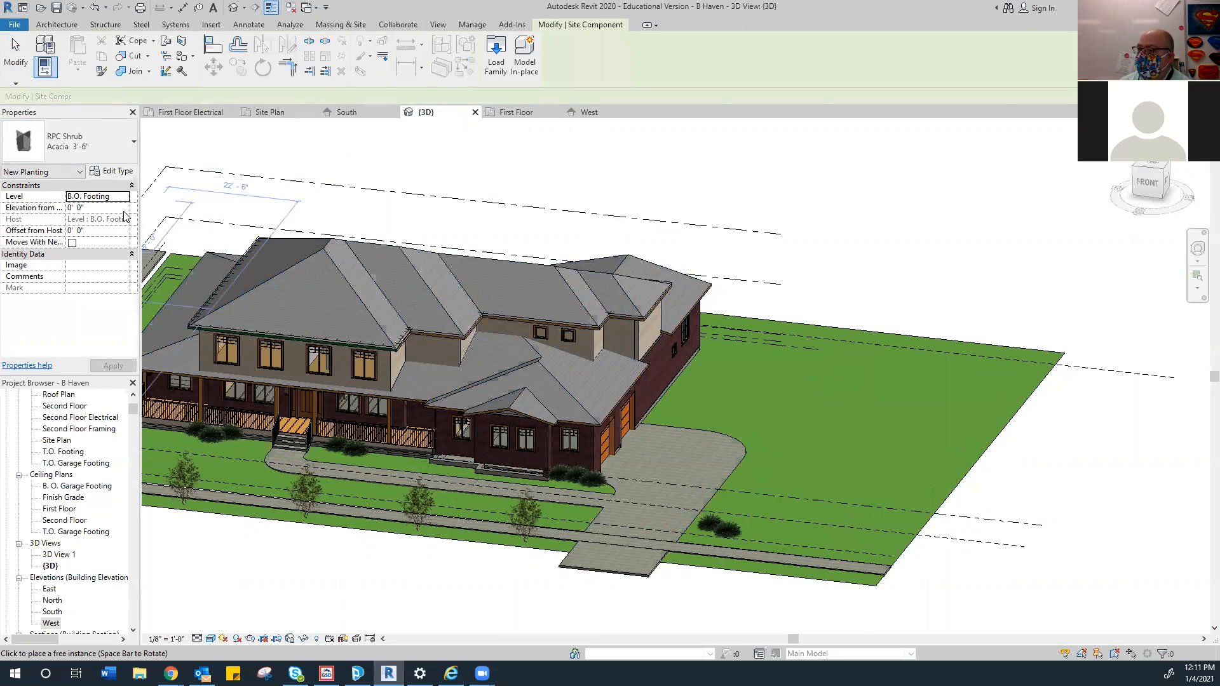
left_click(77, 148)
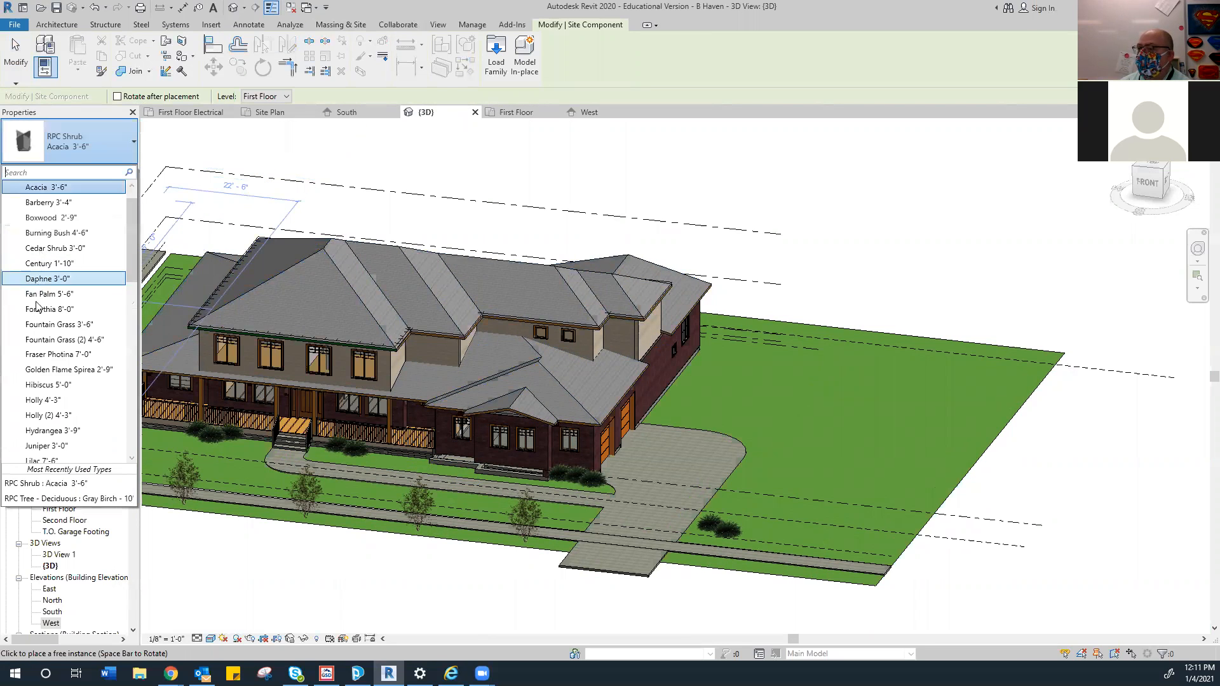
scroll(72, 365, "up", 1)
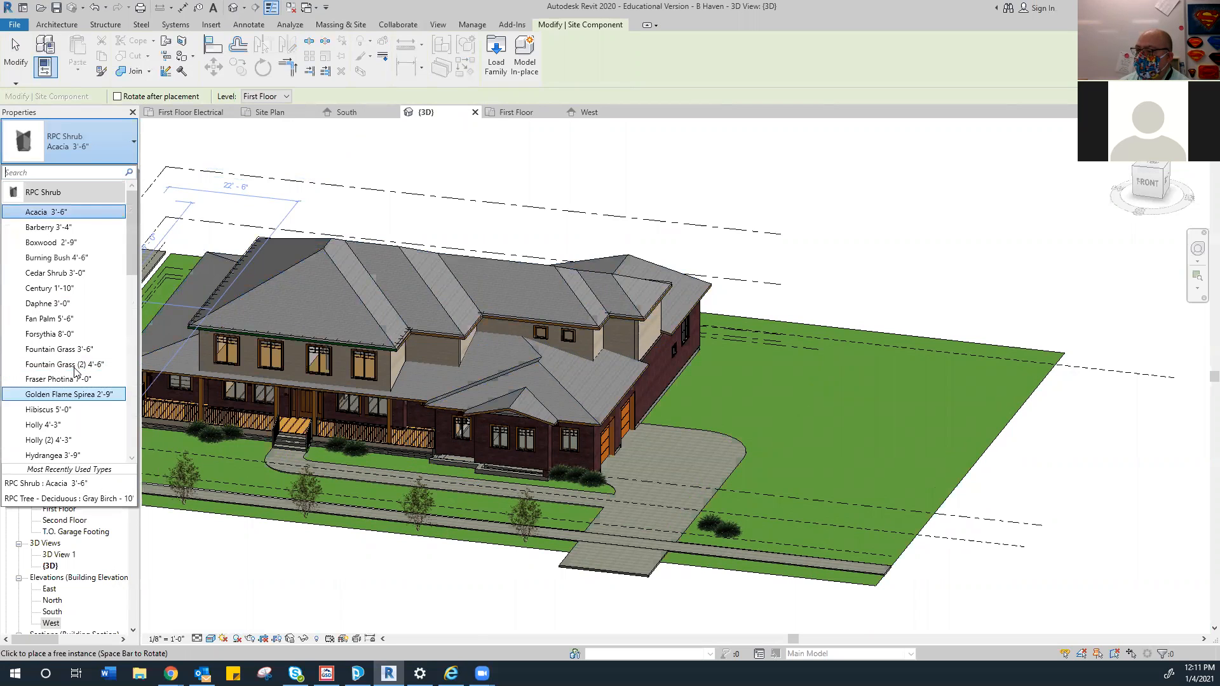
scroll(70, 358, "down", 8)
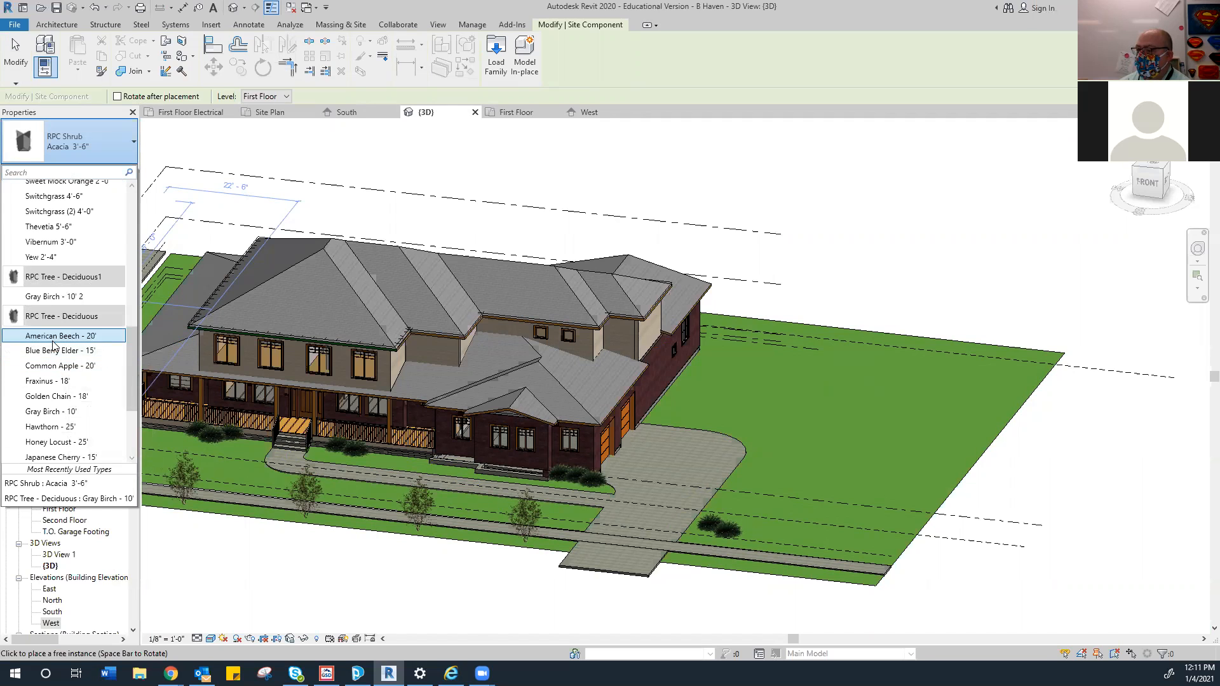
left_click(54, 335)
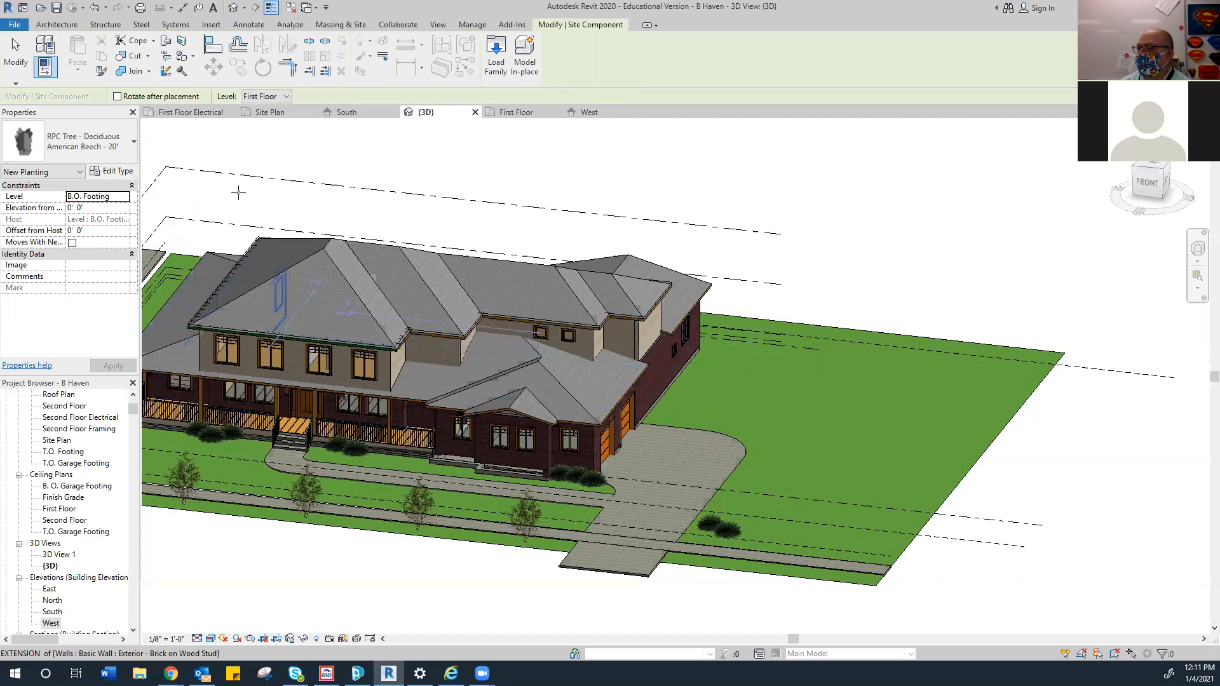
left_click(111, 197)
left_click(123, 199)
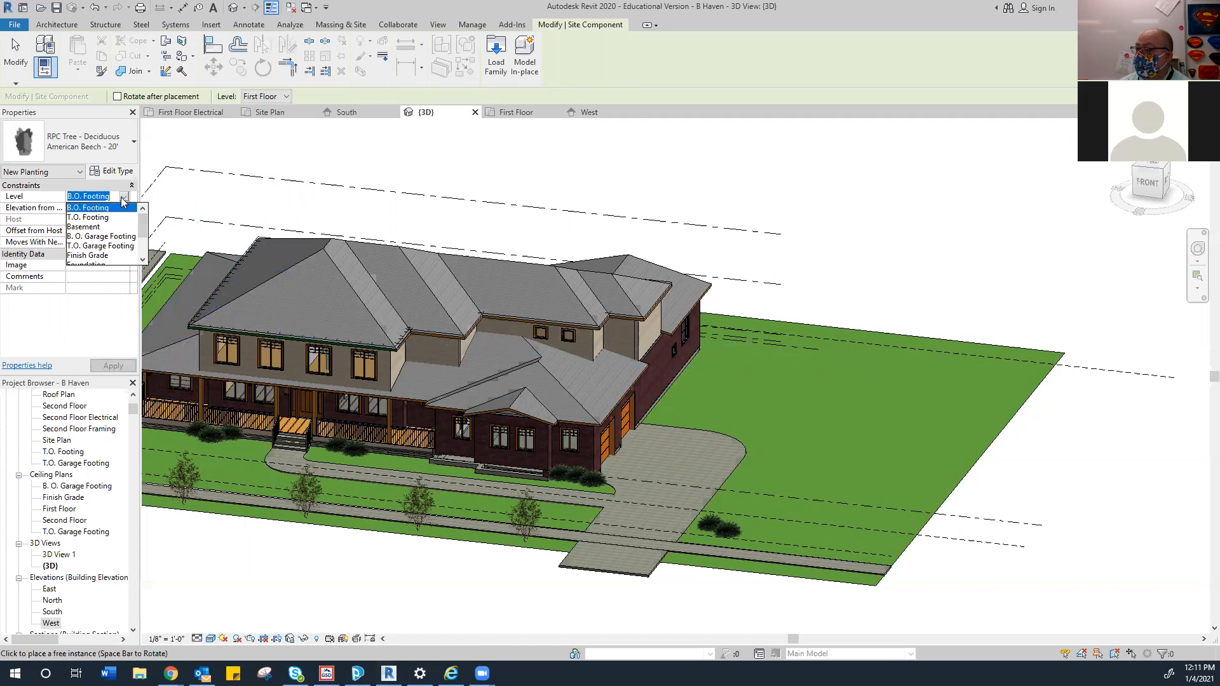
left_click(99, 227)
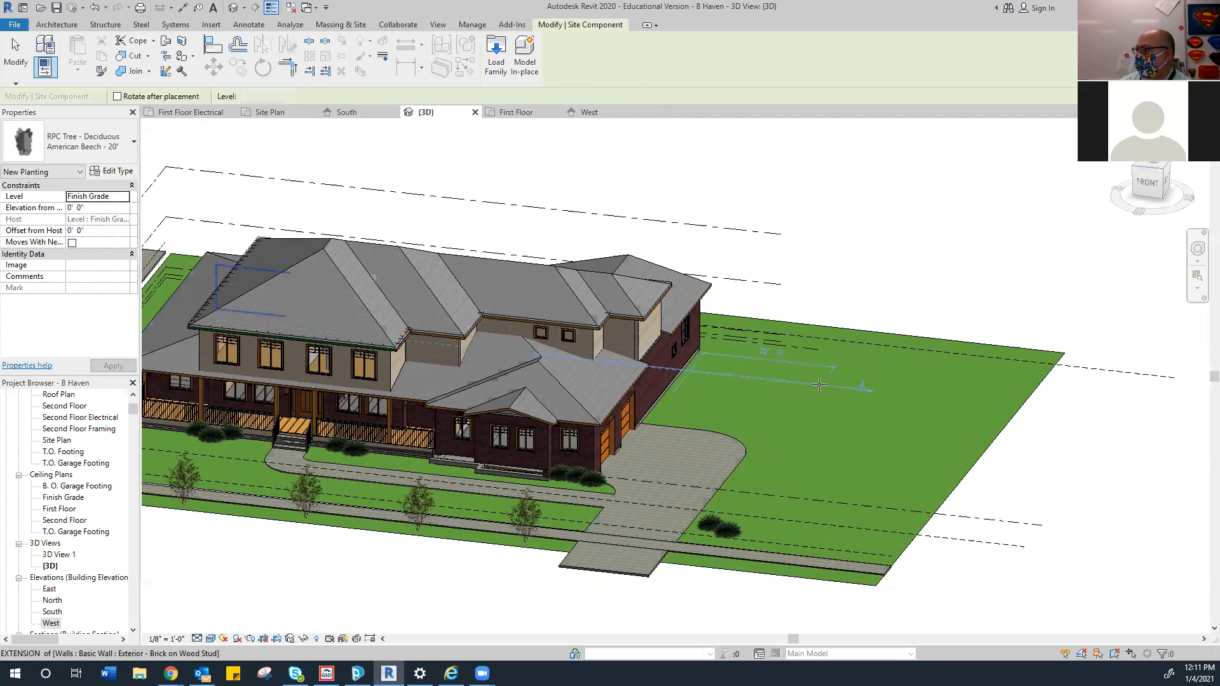
Place two beech trees on the lawn right of the house and stop placing
left_click(820, 384)
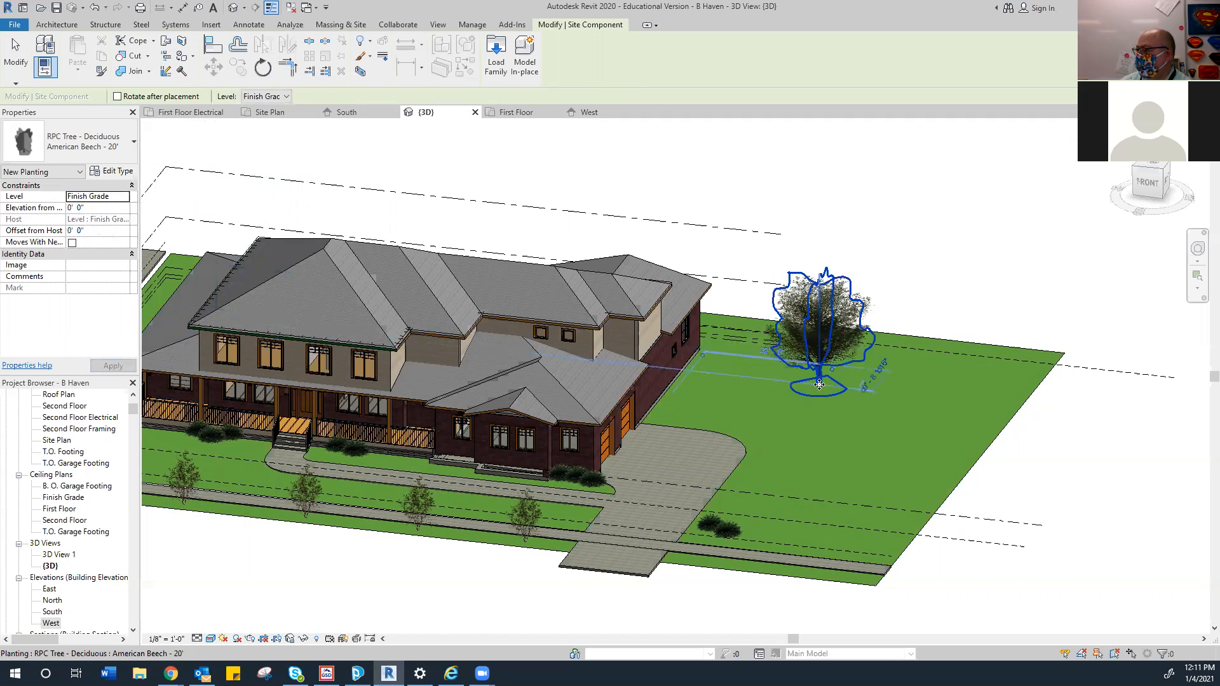
left_click(852, 398)
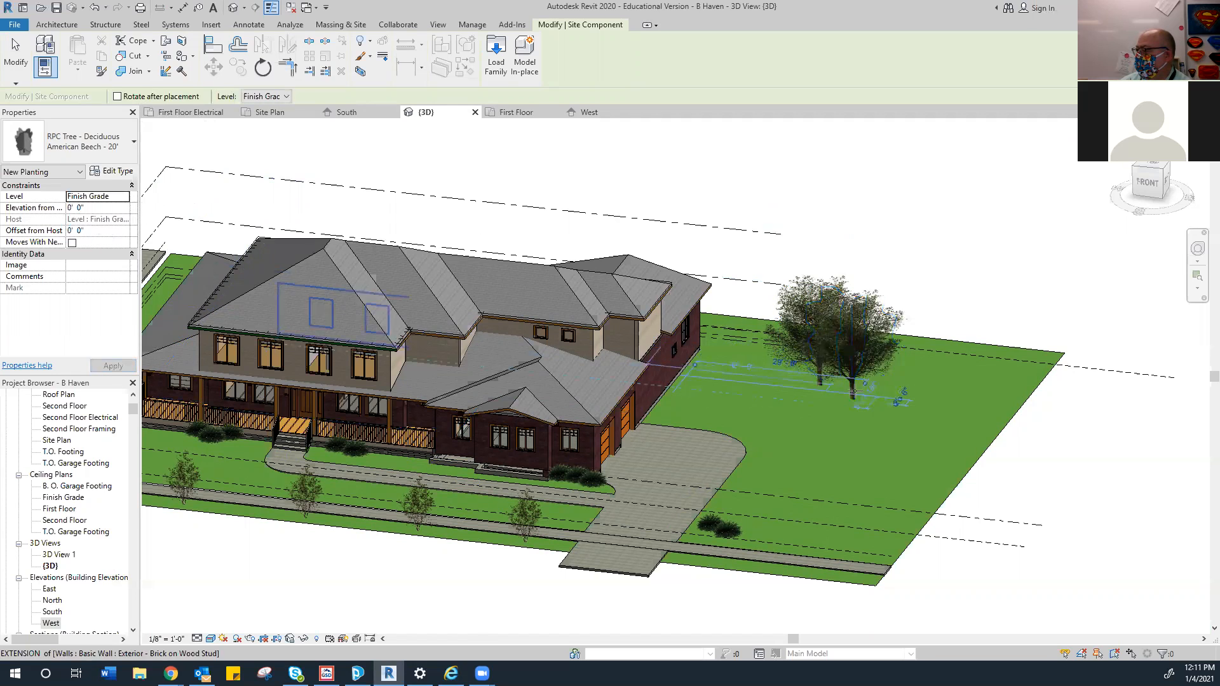
right_click(772, 172)
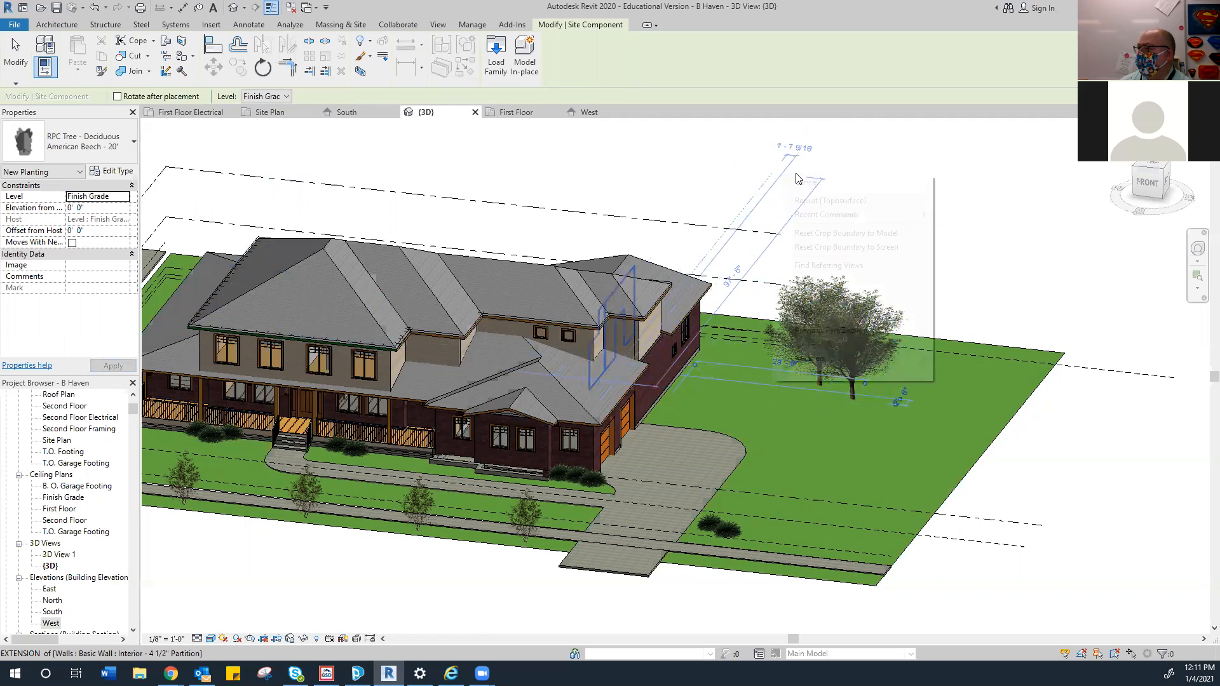
left_click(794, 181)
right_click(782, 179)
left_click(815, 187)
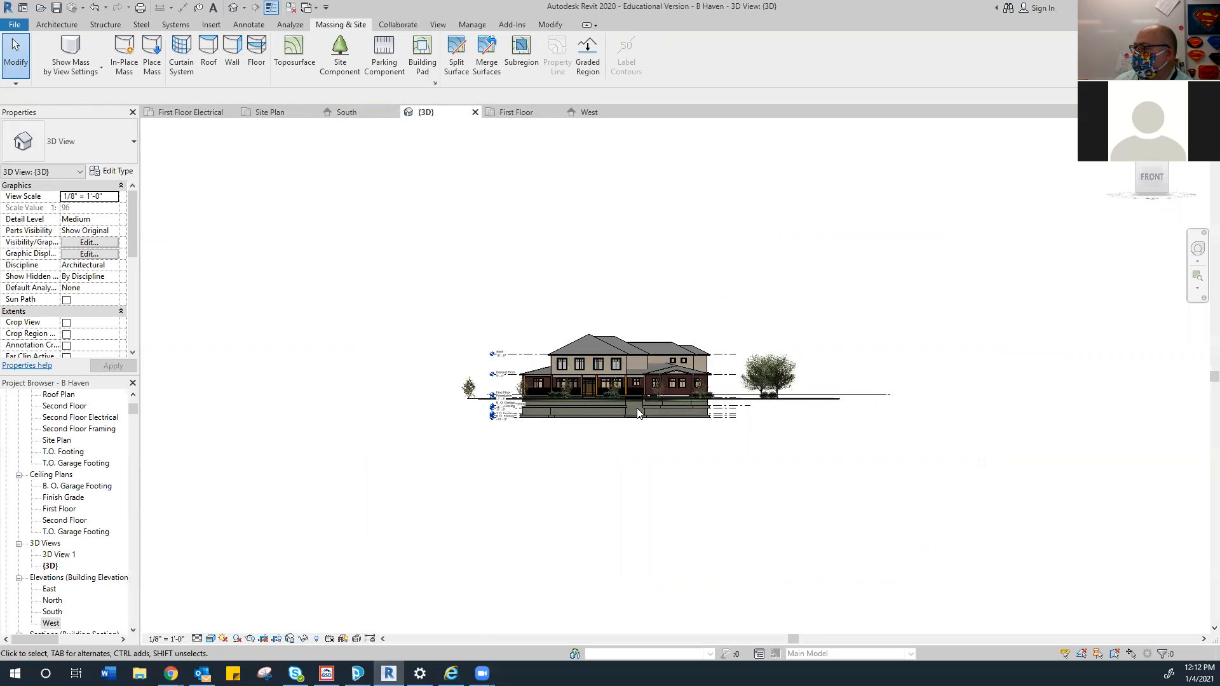
Zoom in and back out on the front of the 3D house to check plantings sit on the ground
scroll(638, 413, "up", 5)
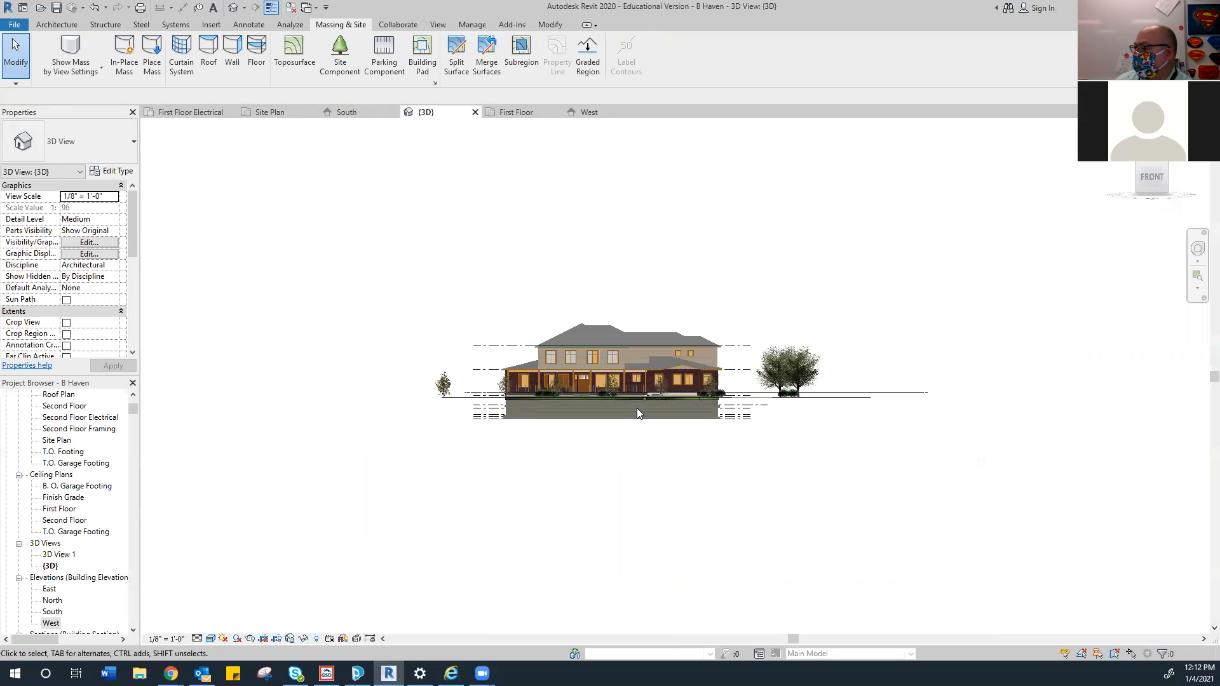
scroll(637, 414, "up", 2)
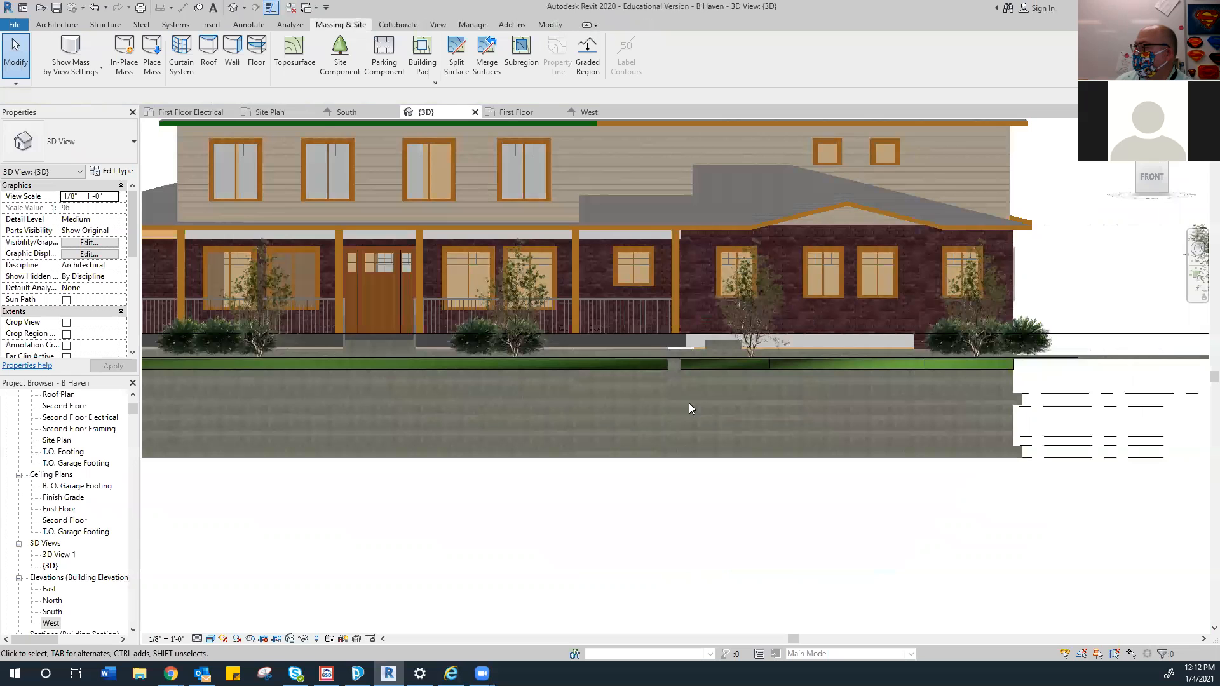
scroll(660, 410, "down", 4)
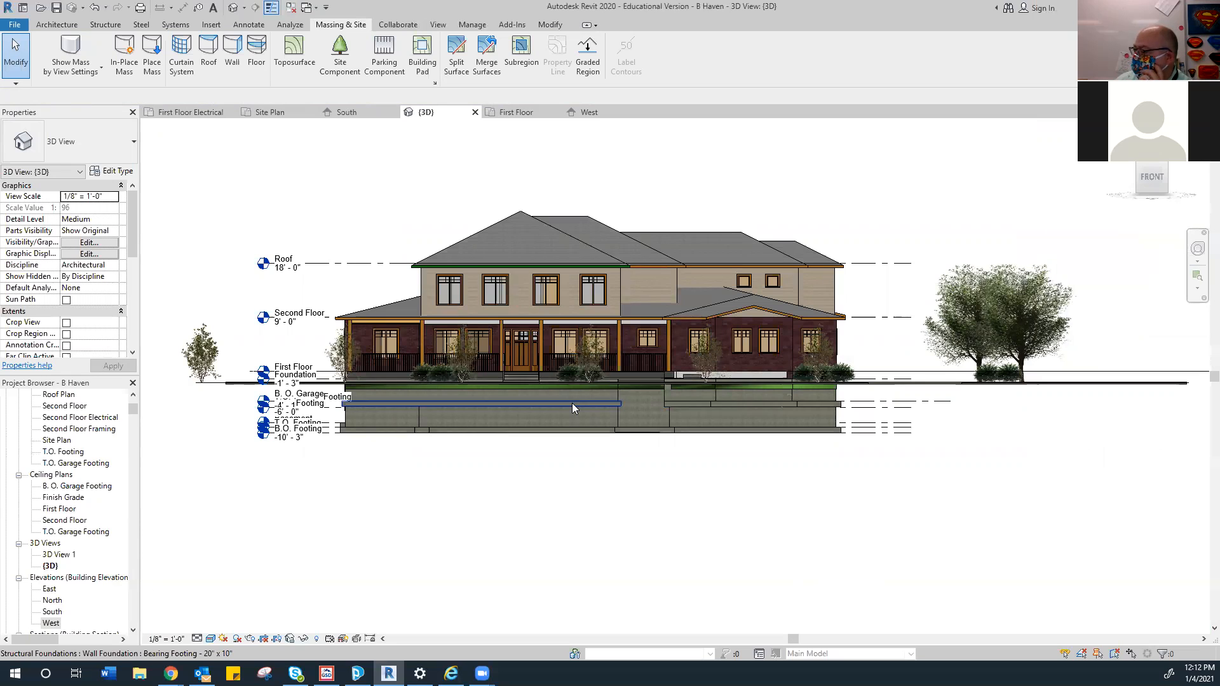
Switch to the South elevation, zoom out and center the whole house with its plantings
left_click(366, 120)
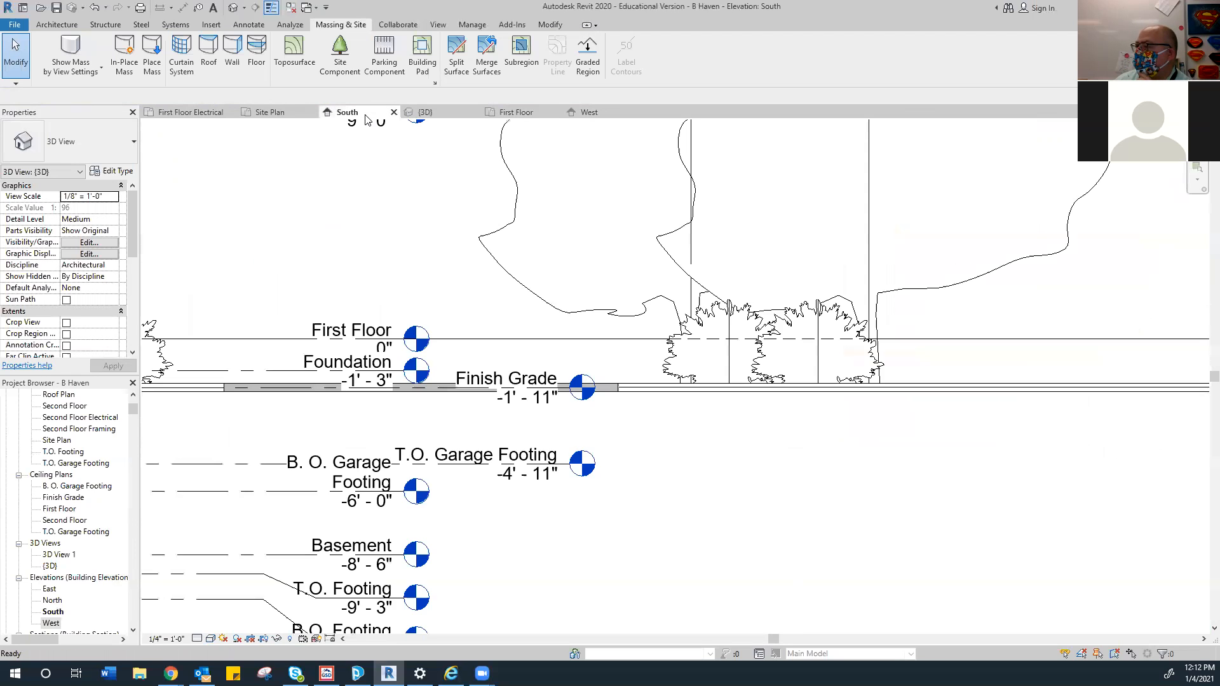
scroll(490, 295, "down", 2)
scroll(483, 301, "down", 3)
middle_click_drag(503, 327, 741, 378)
middle_click_drag(378, 388, 421, 396)
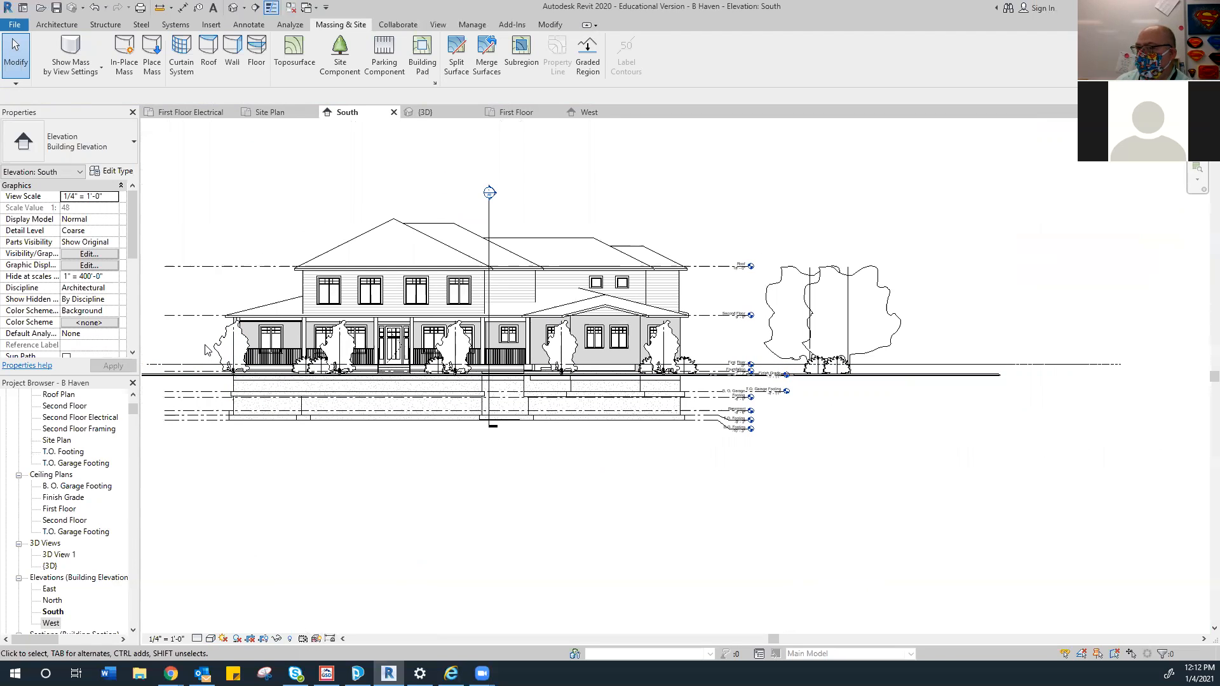
middle_click_drag(410, 346, 514, 348)
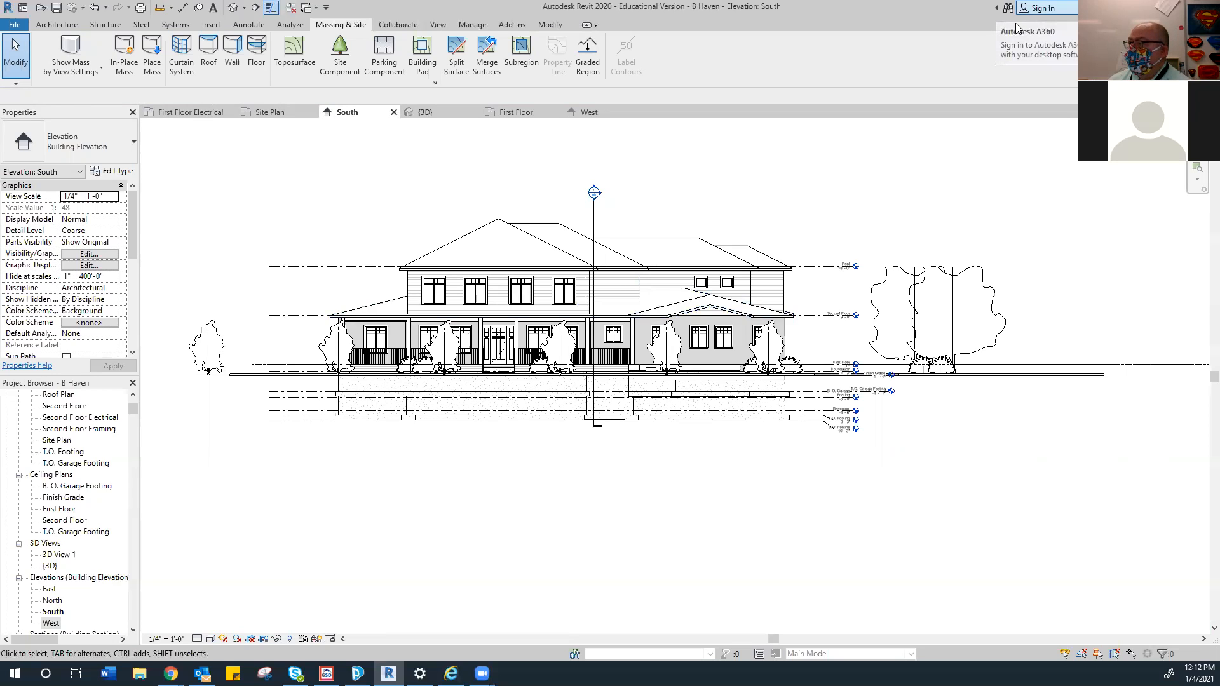
Open the Autodesk account sign-in and enter the account e-mail address, fixing a typo, to reach the password step
left_click(1038, 8)
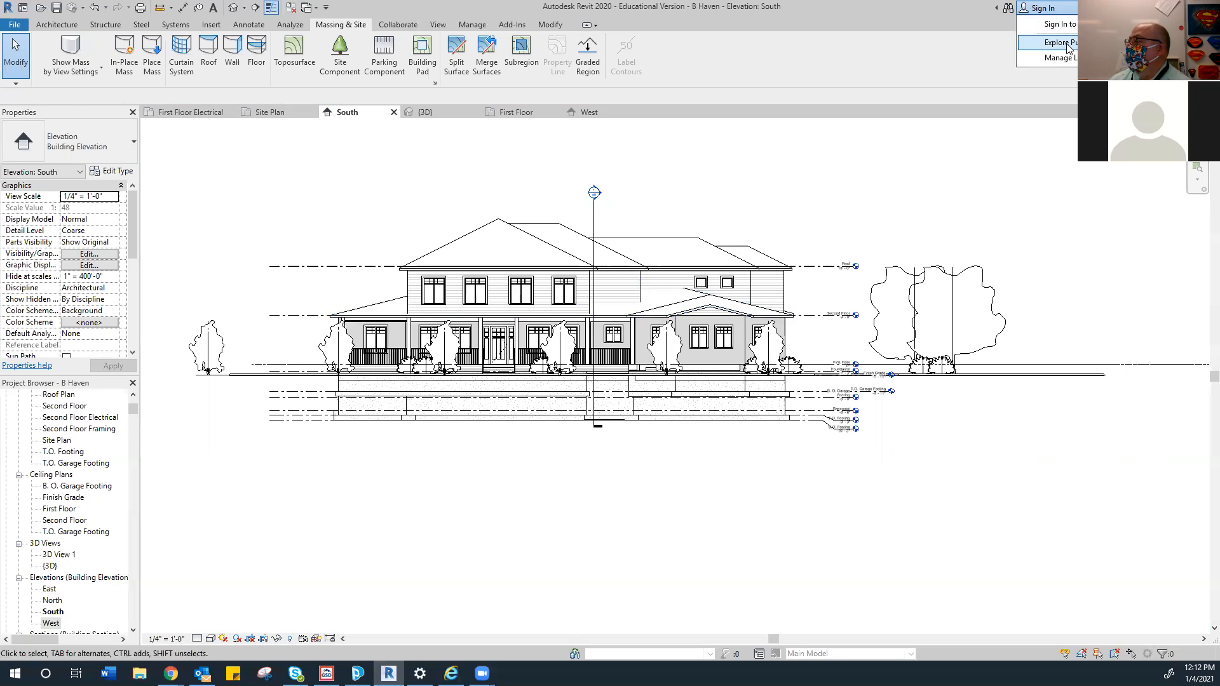
left_click(1060, 24)
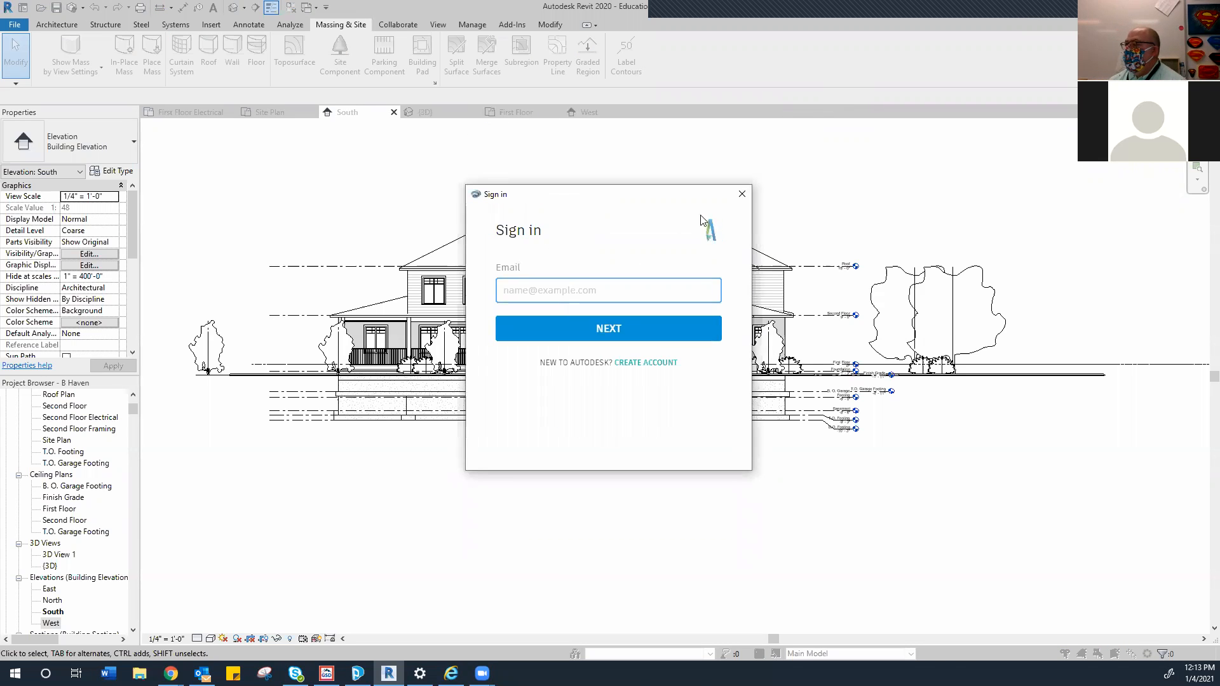
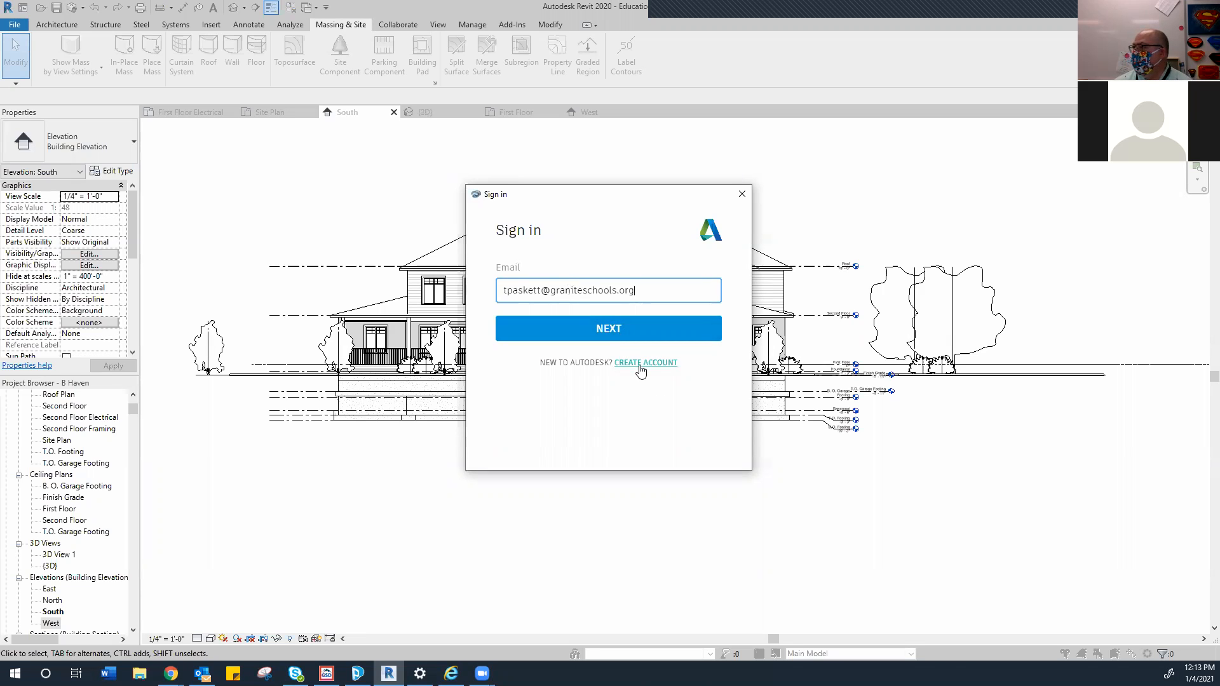
left_click(612, 328)
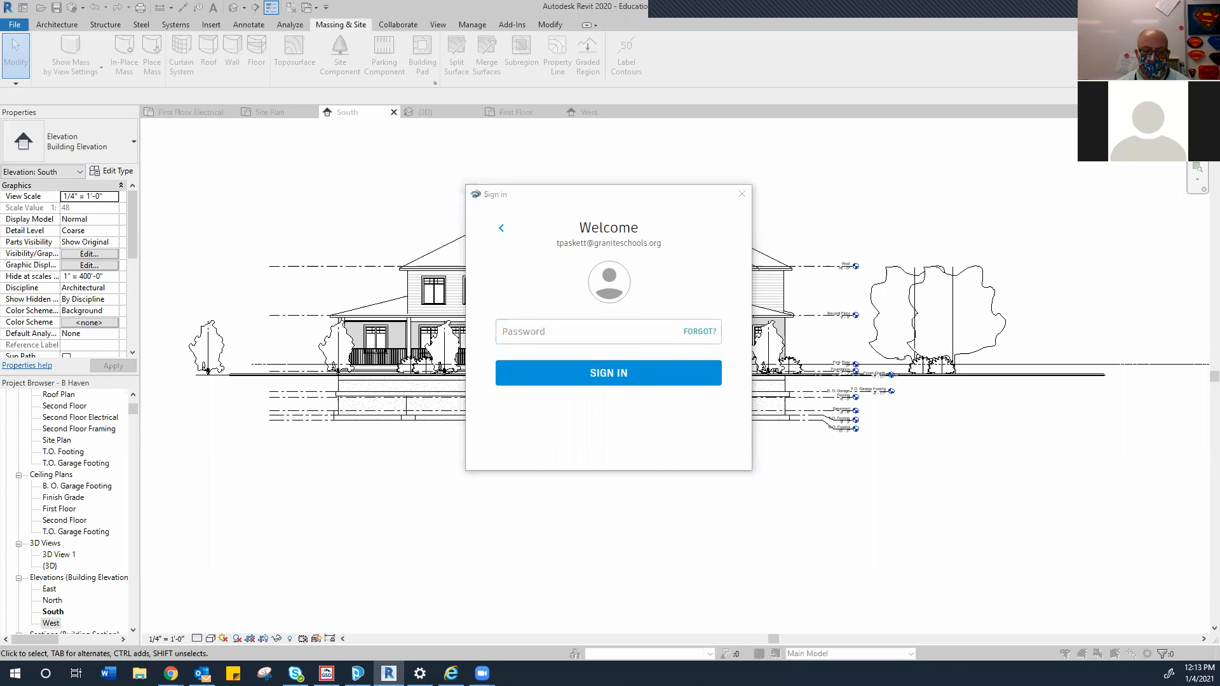
key("alt+Tab")
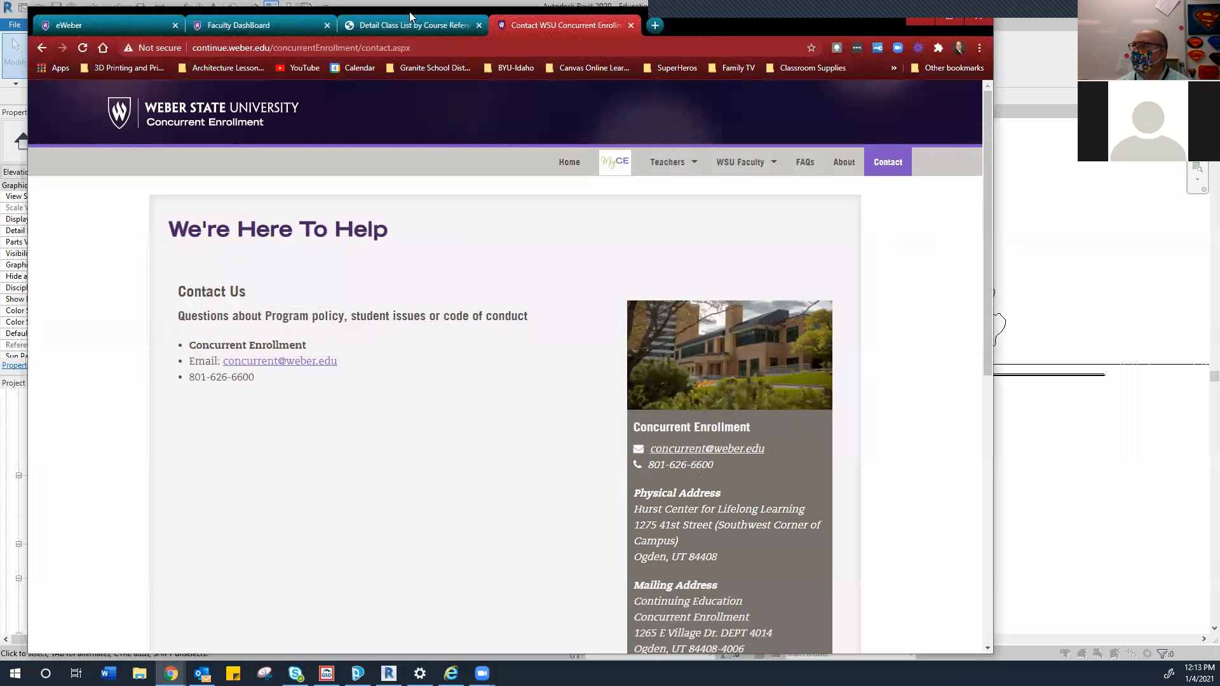
key("alt+Tab")
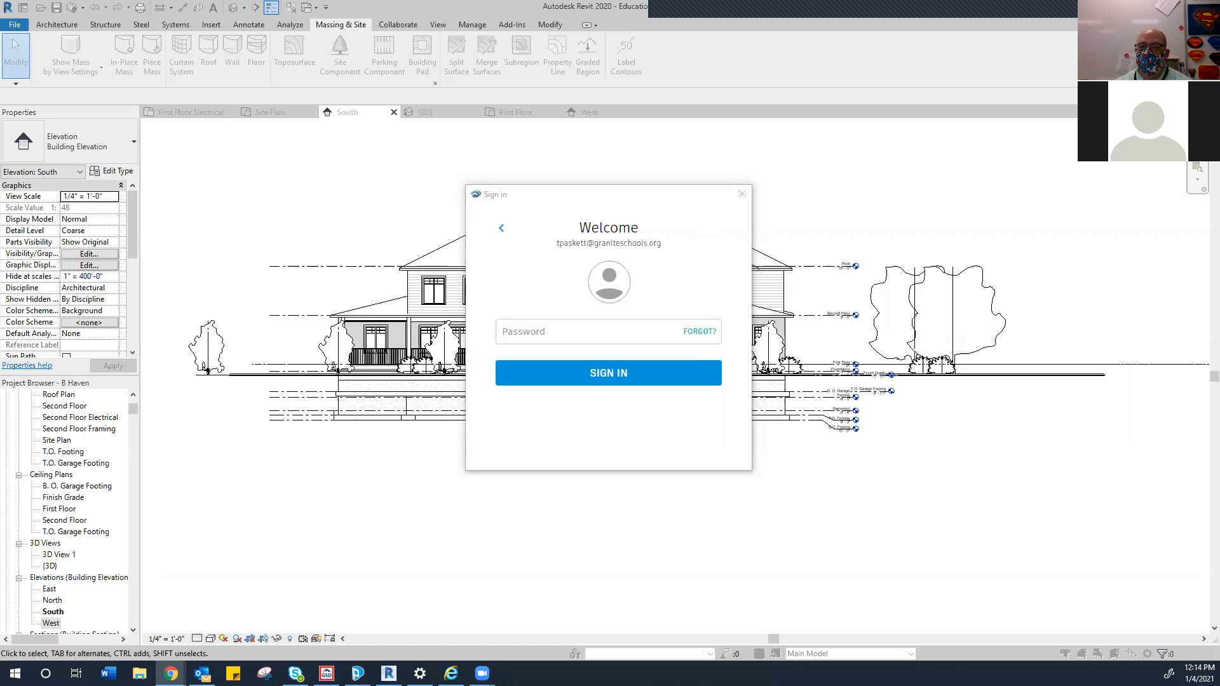
Enter the account password and submit the sign-in
left_click(532, 330)
type("••••••")
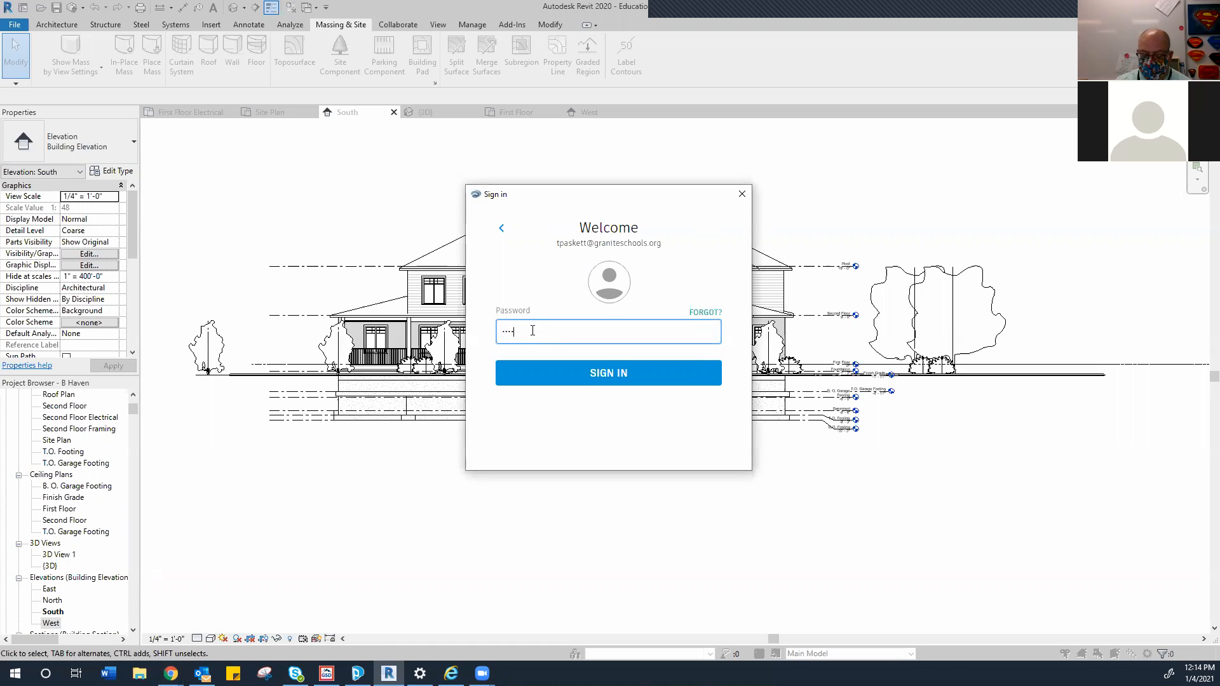
key("BackSpace")
key("BackSpace")
key("BackSpace")
key("BackSpace")
key("BackSpace")
key("BackSpace")
type("••••••••")
key("Return")
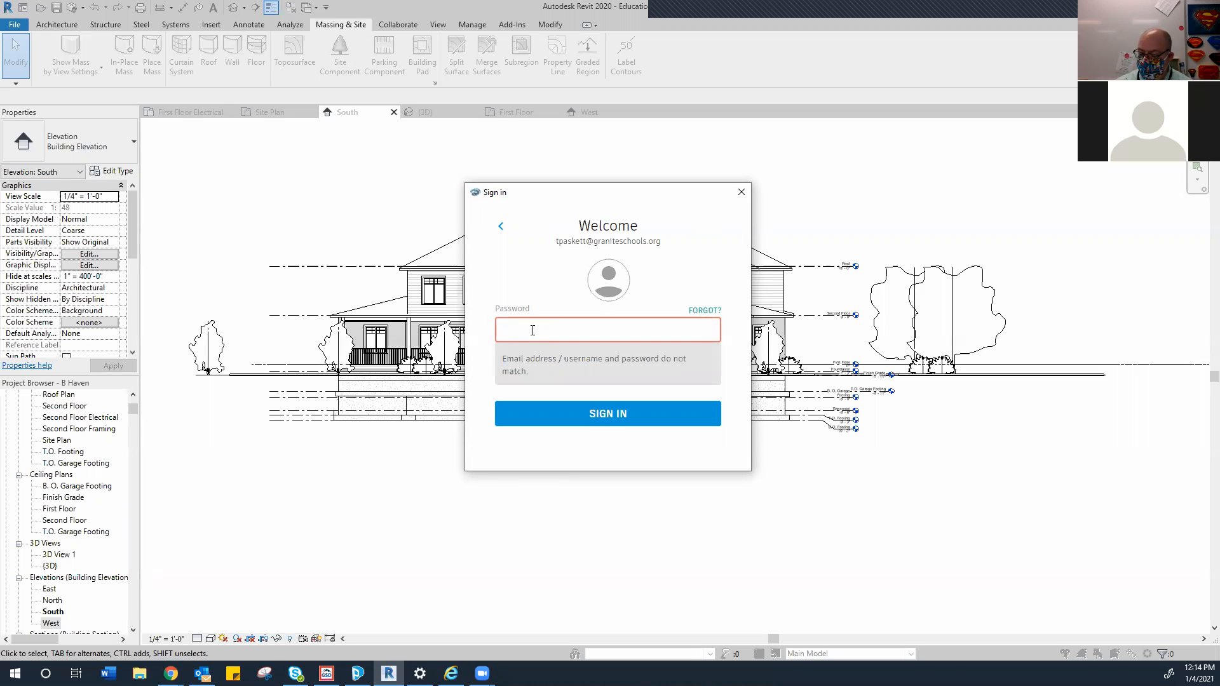
Retype the account password after the error and submit again to finish signing in
type("••••••••••")
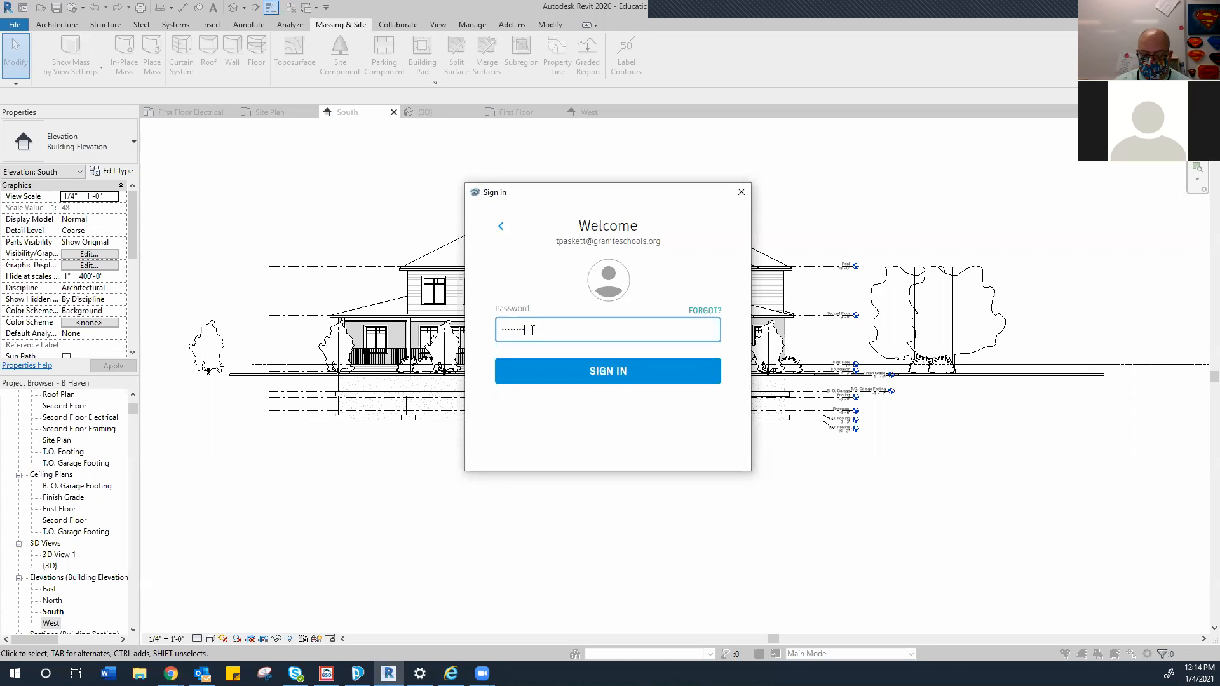
key("BackSpace")
key("BackSpace")
key("BackSpace")
key("BackSpace")
key("BackSpace")
key("BackSpace")
key("BackSpace")
key("BackSpace")
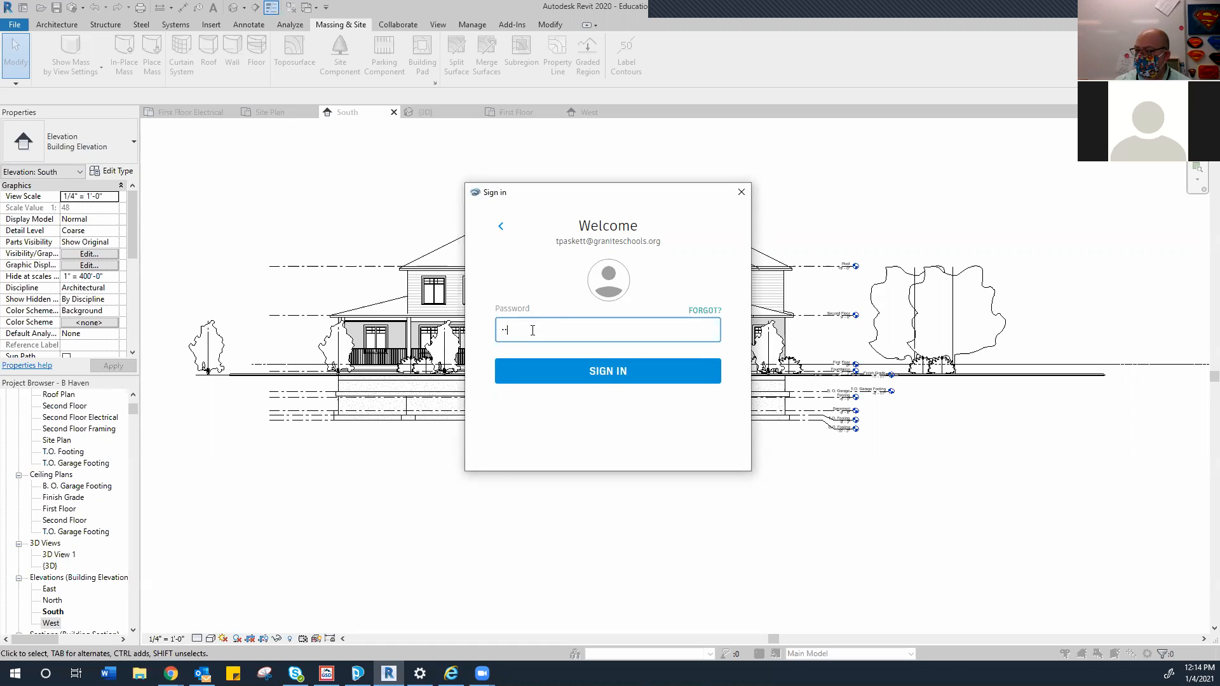
type("•••••••••")
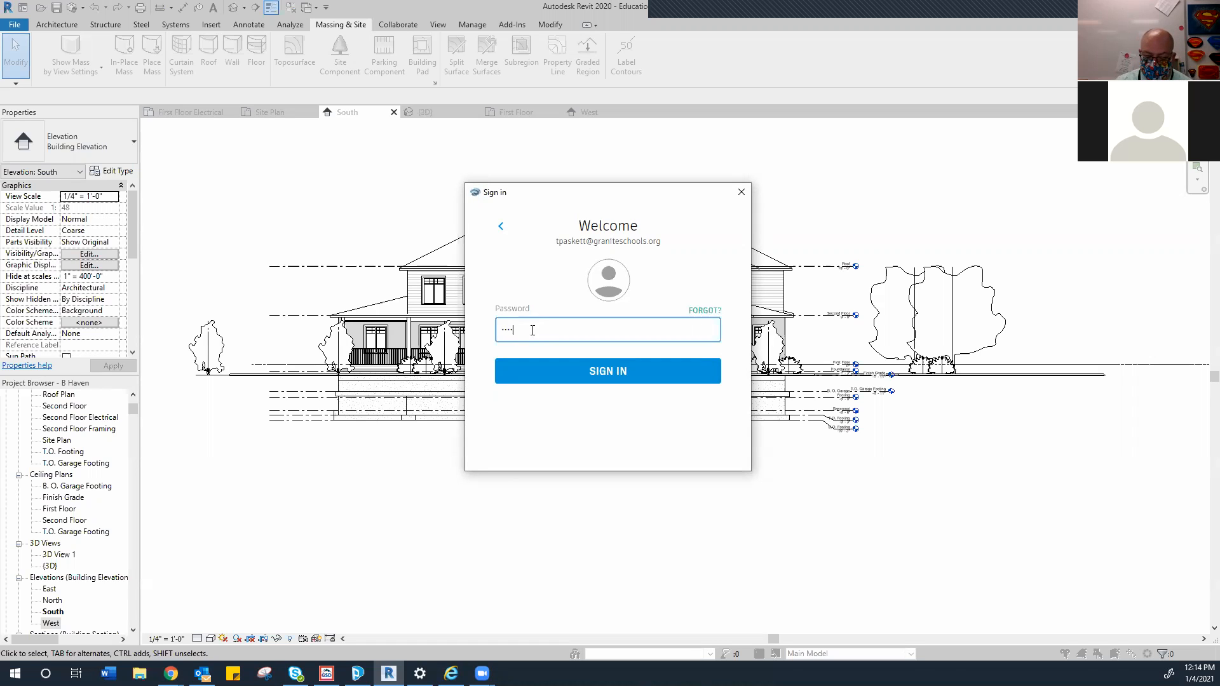
type("•")
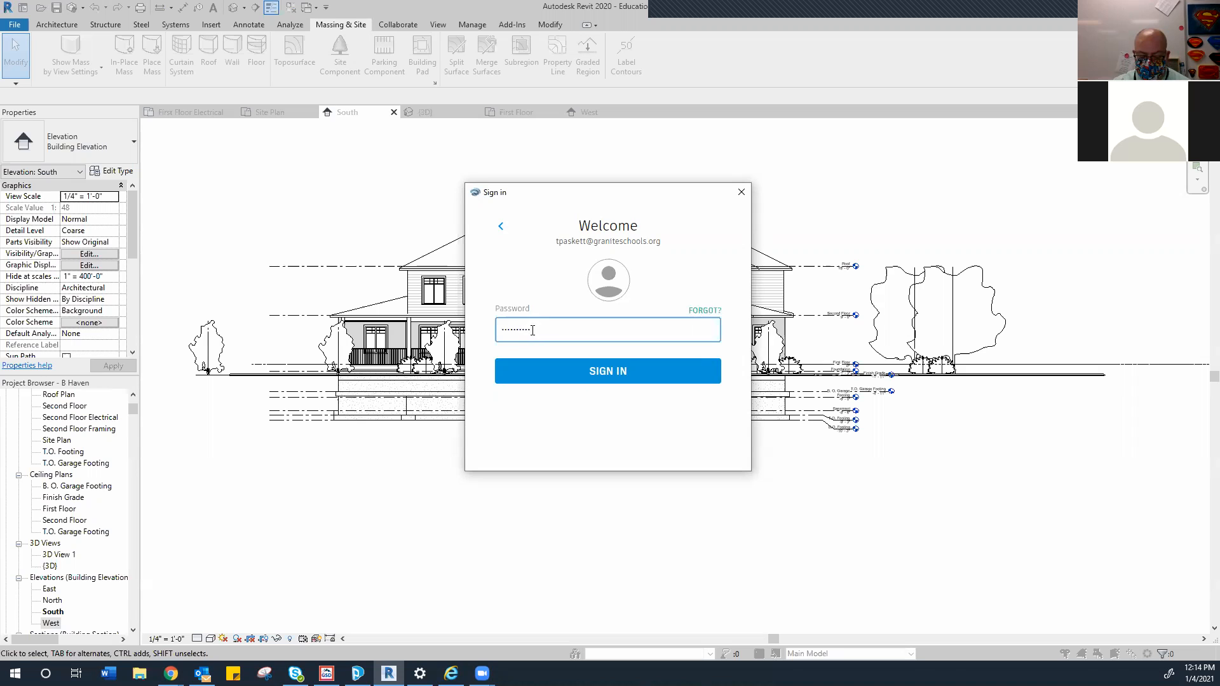
key("Return")
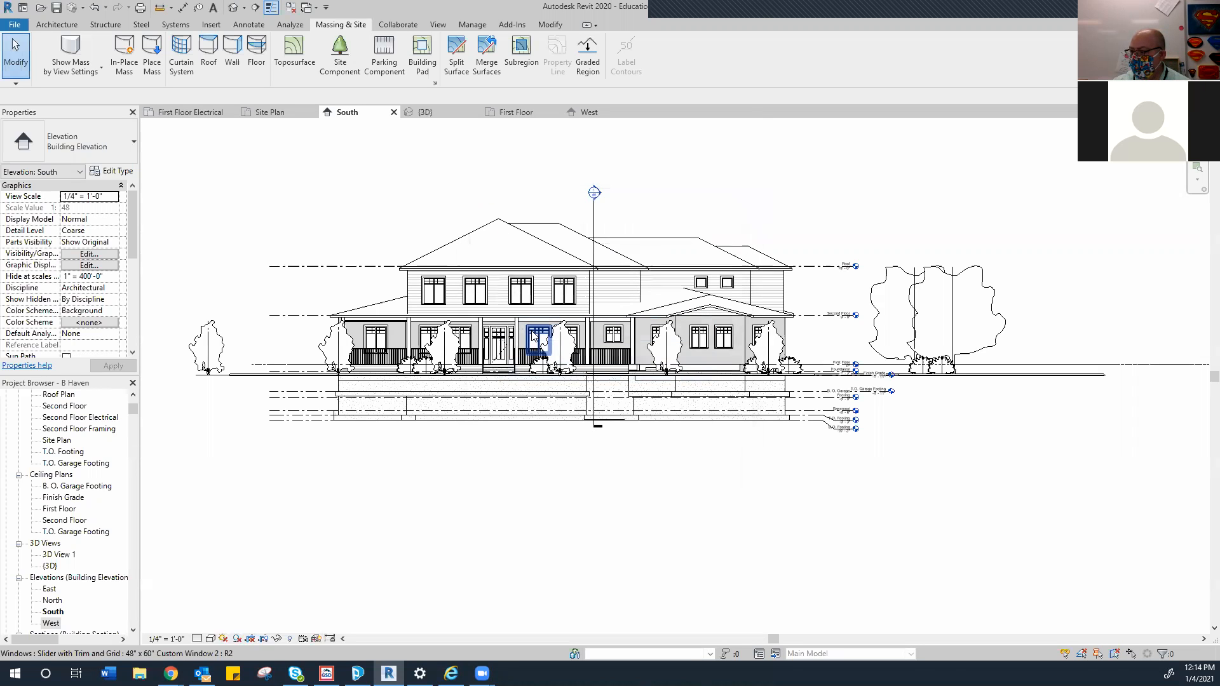
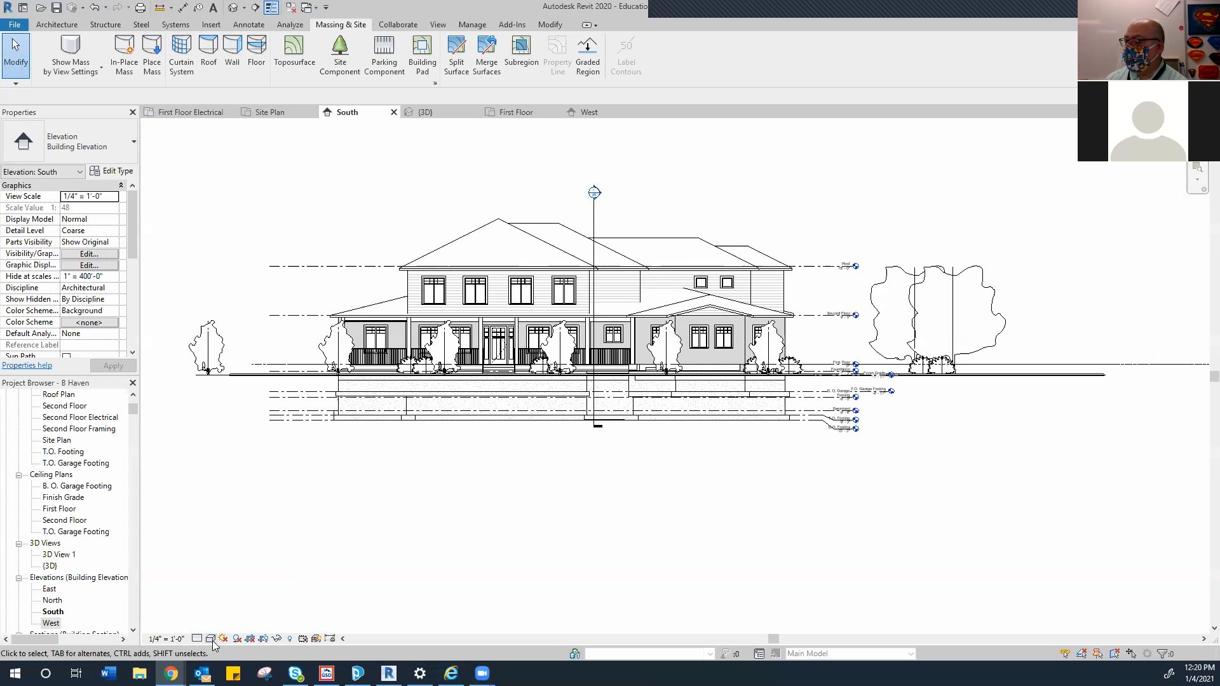
Render the South elevation in Realistic style, then switch to the First Floor plan and frame it
left_click(213, 640)
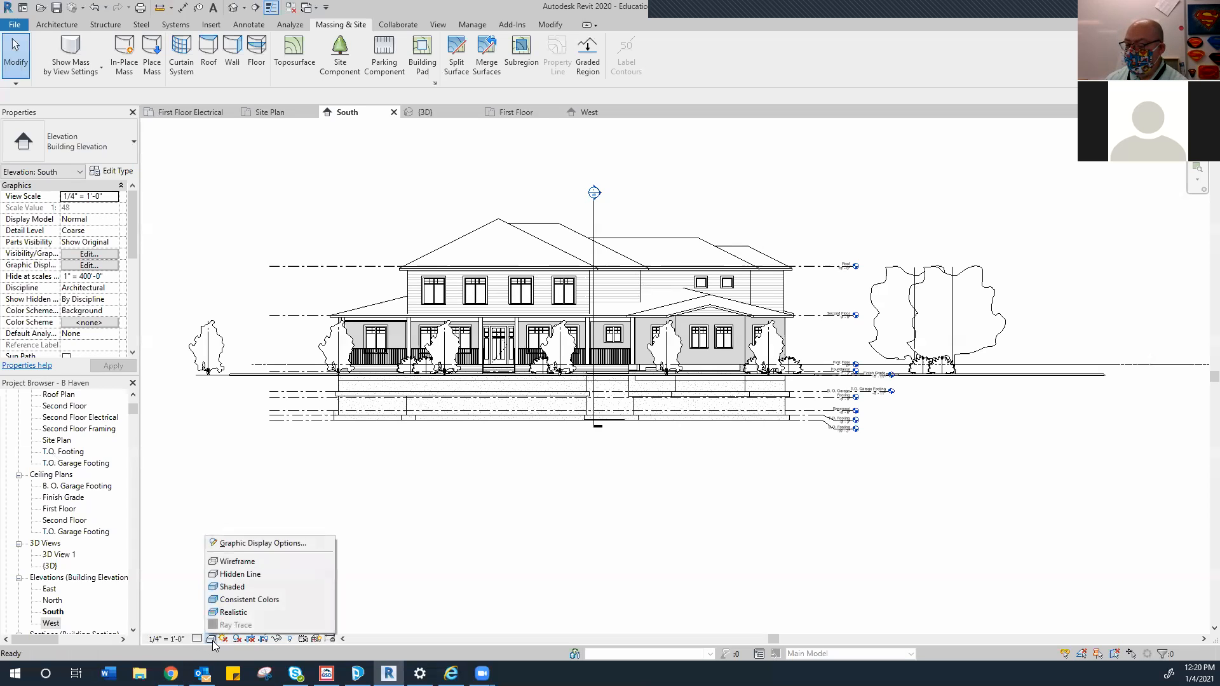
left_click(239, 612)
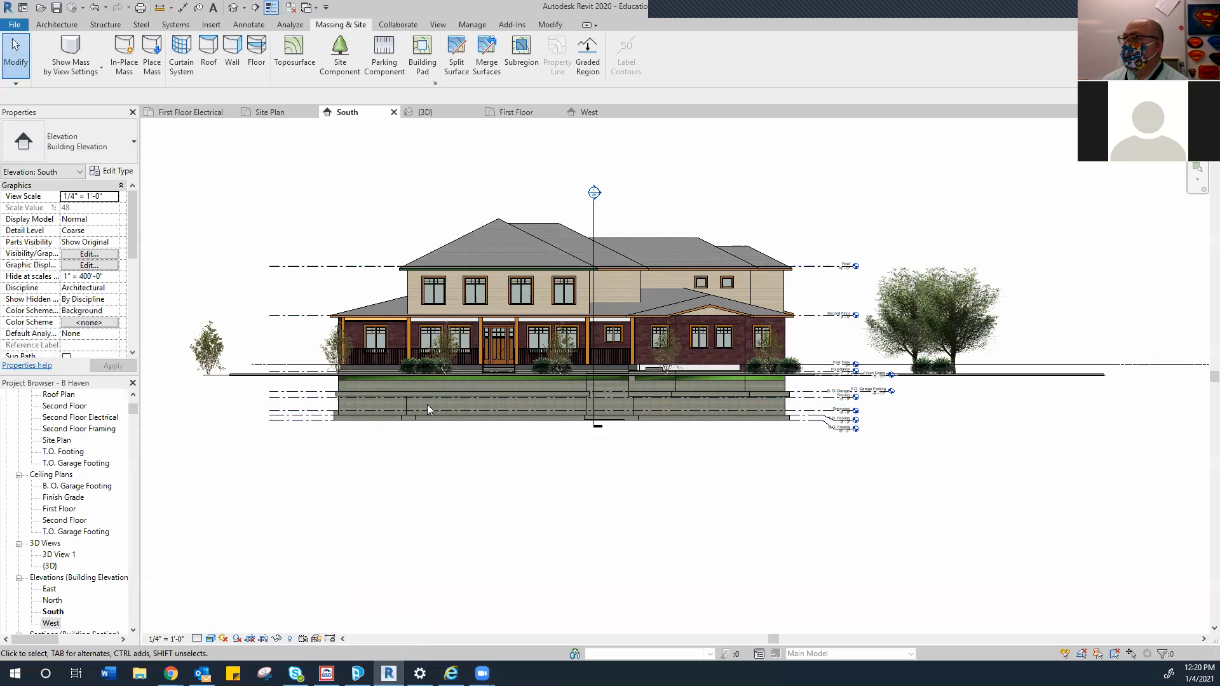
left_click(516, 112)
scroll(516, 377, "down", 3)
middle_click_drag(508, 382, 376, 372)
scroll(453, 380, "down", 1)
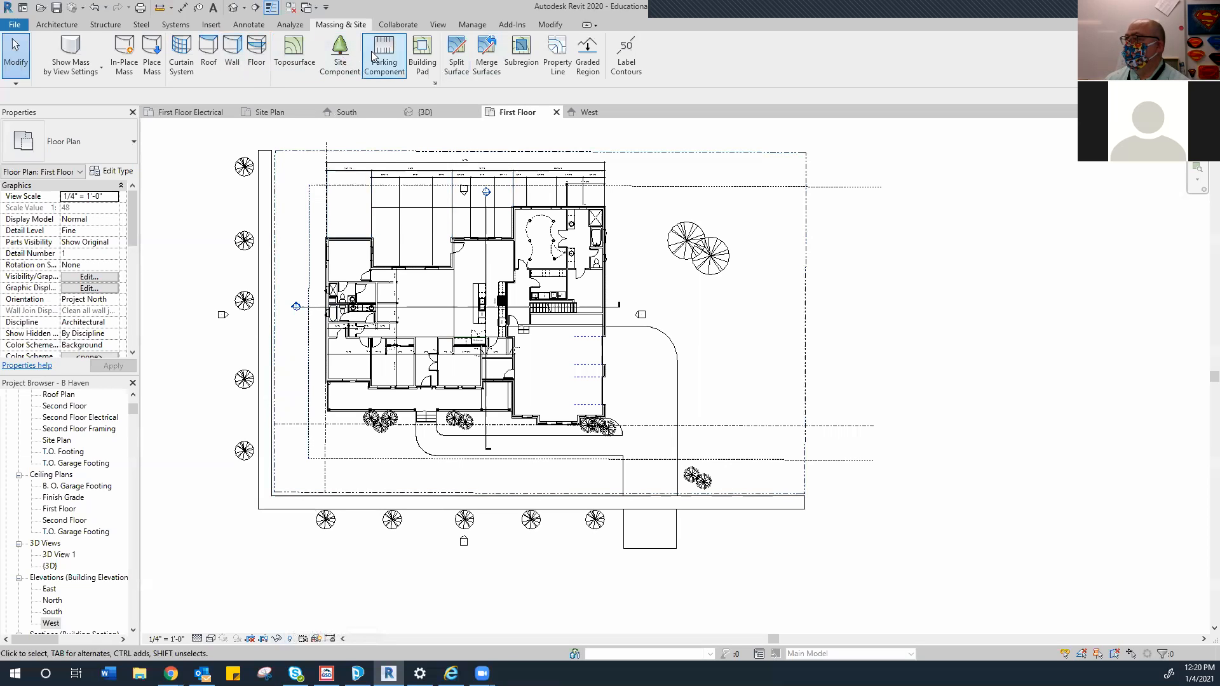
On the View tab, expand the 3D View dropdown to reveal the Camera option
left_click(546, 24)
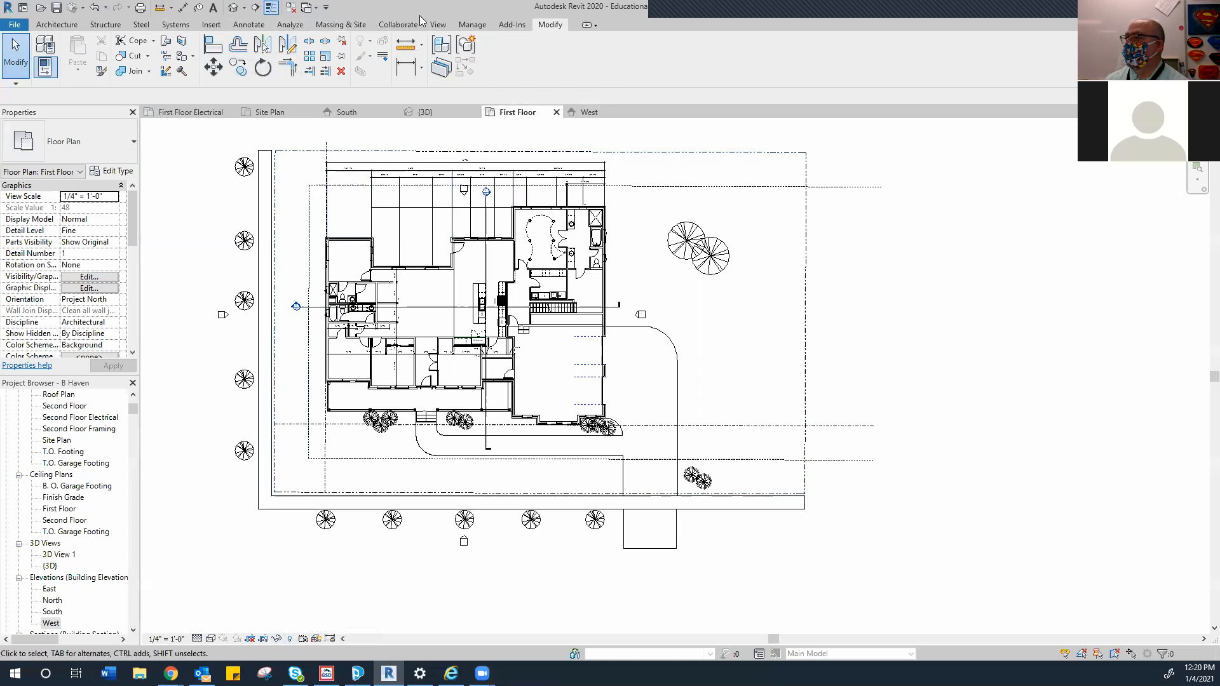
left_click(437, 25)
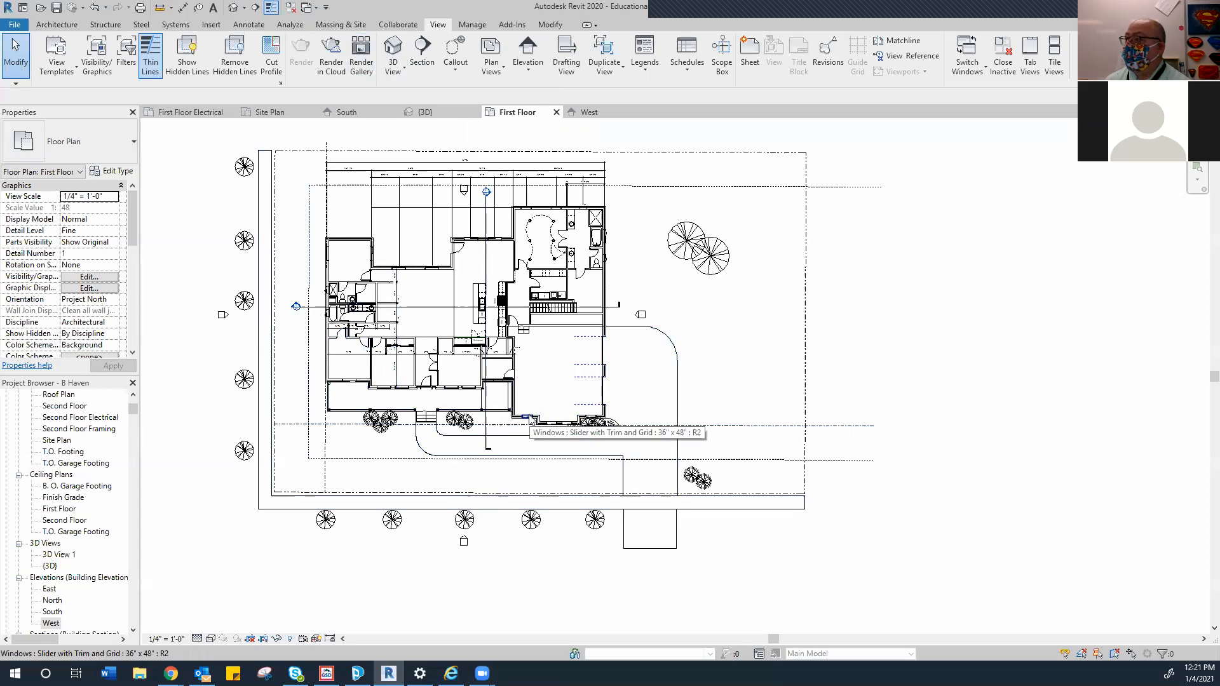
left_click(404, 70)
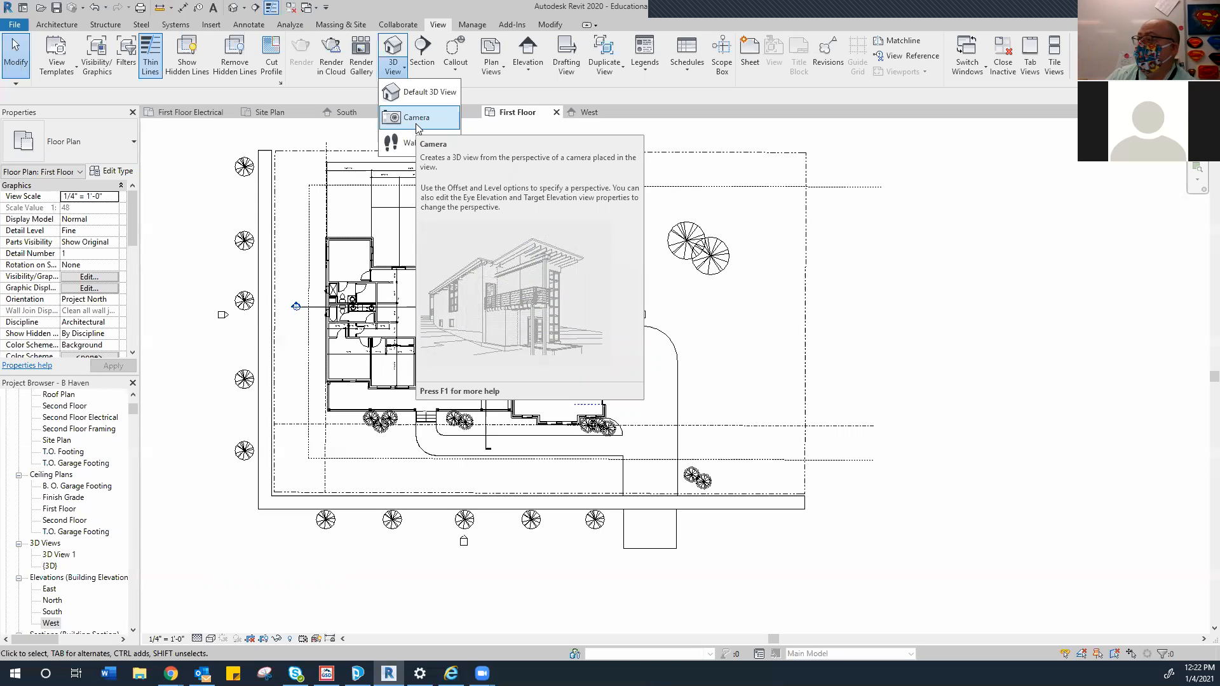
Place a camera with its eye in front of the house and its target on the porch
left_click(407, 118)
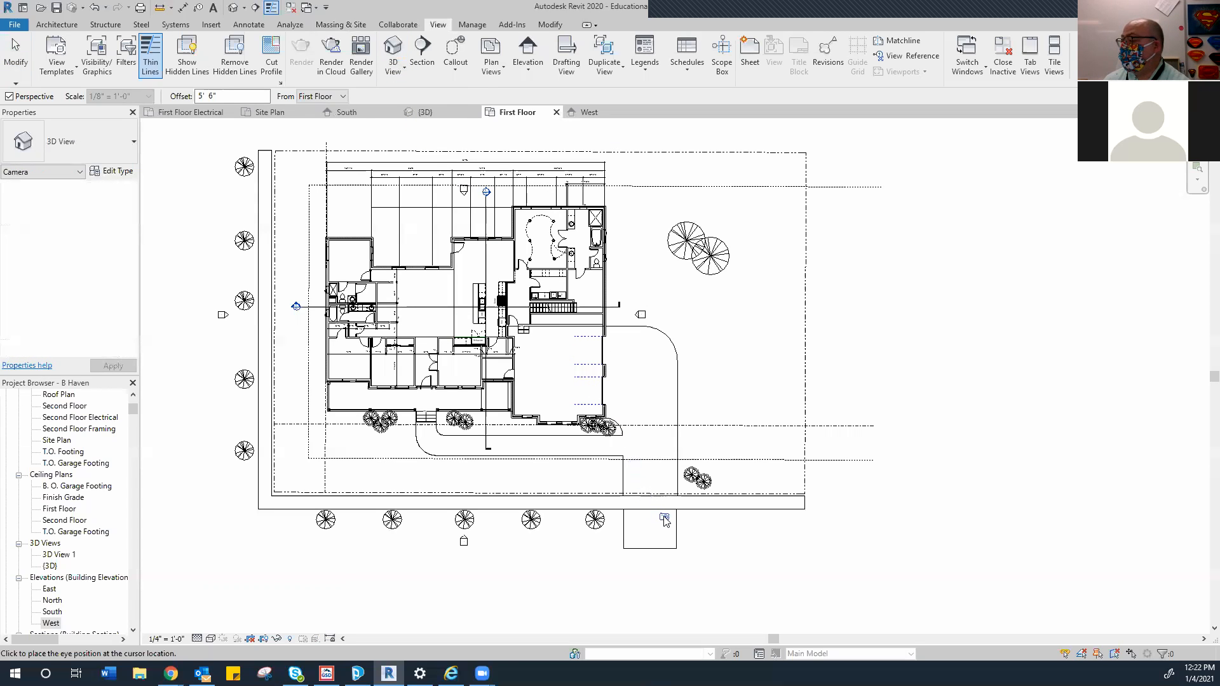
left_click(629, 506)
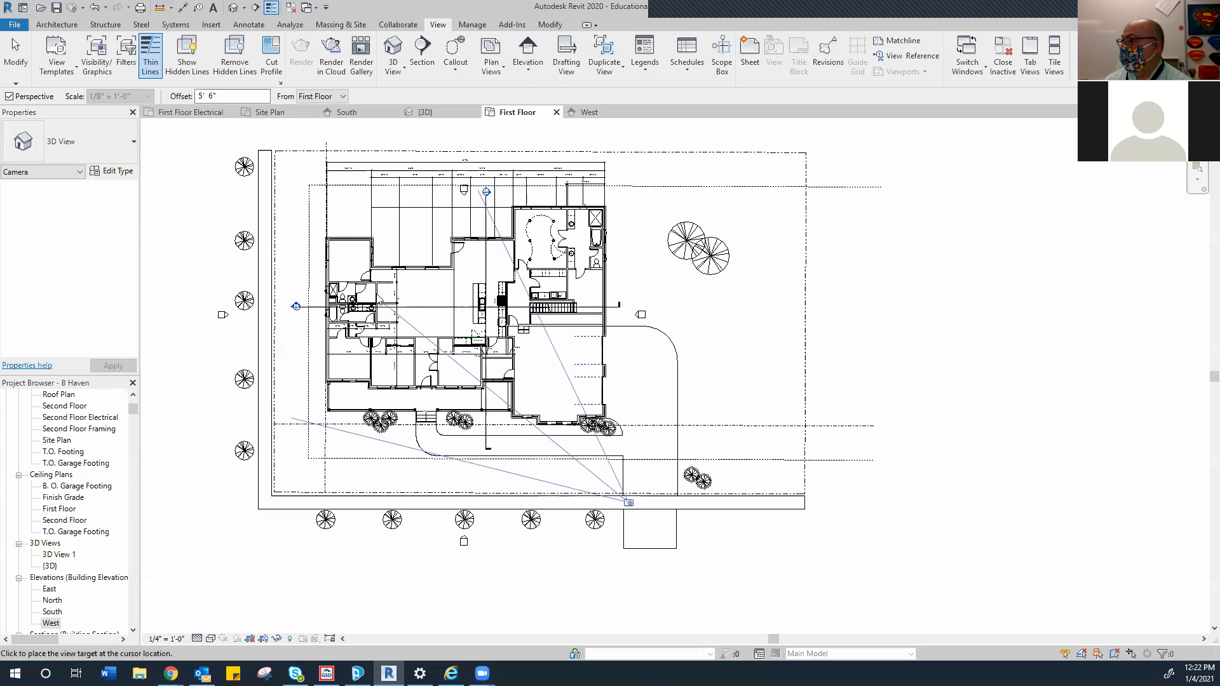
left_click(432, 395)
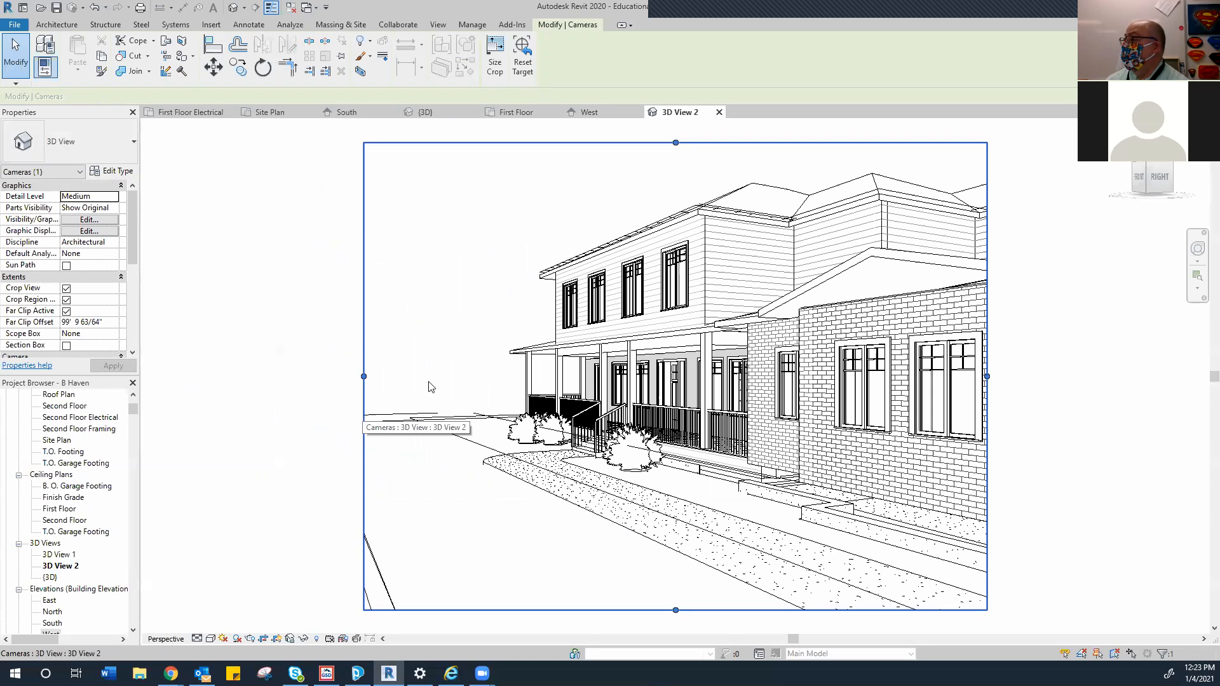
Swing the camera target deeper into the house, then widen 3D View 2's crop left and right
left_click(526, 111)
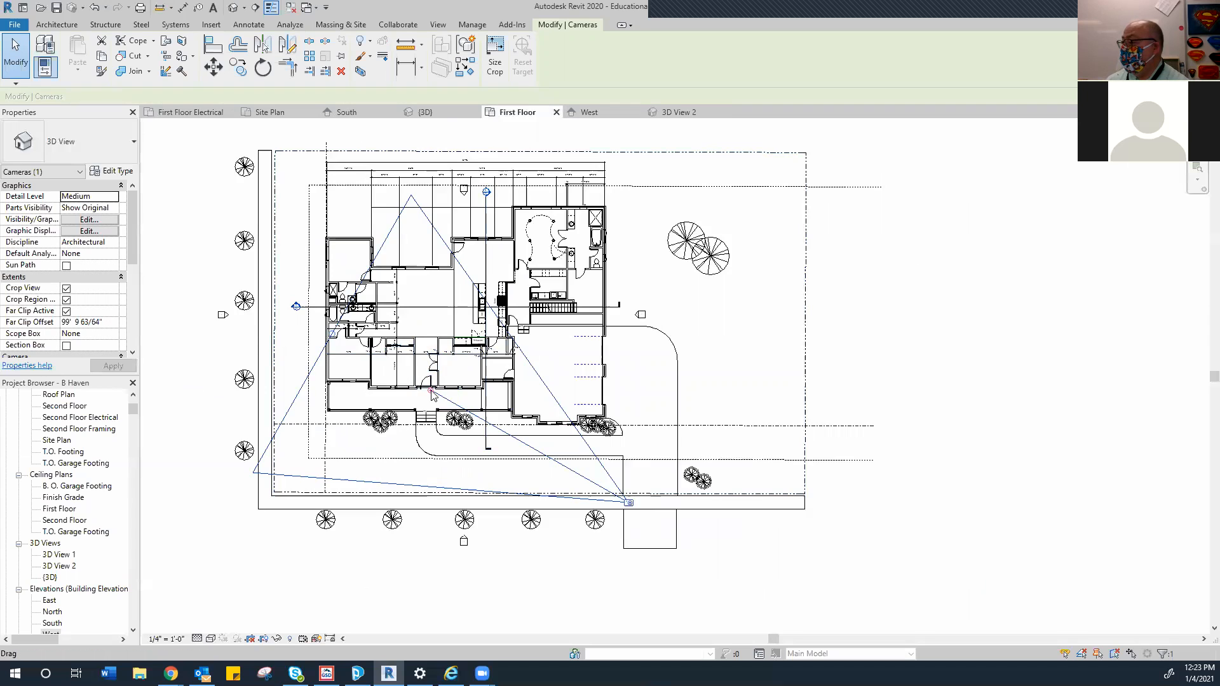
left_click_drag(430, 394, 496, 360)
left_click(677, 114)
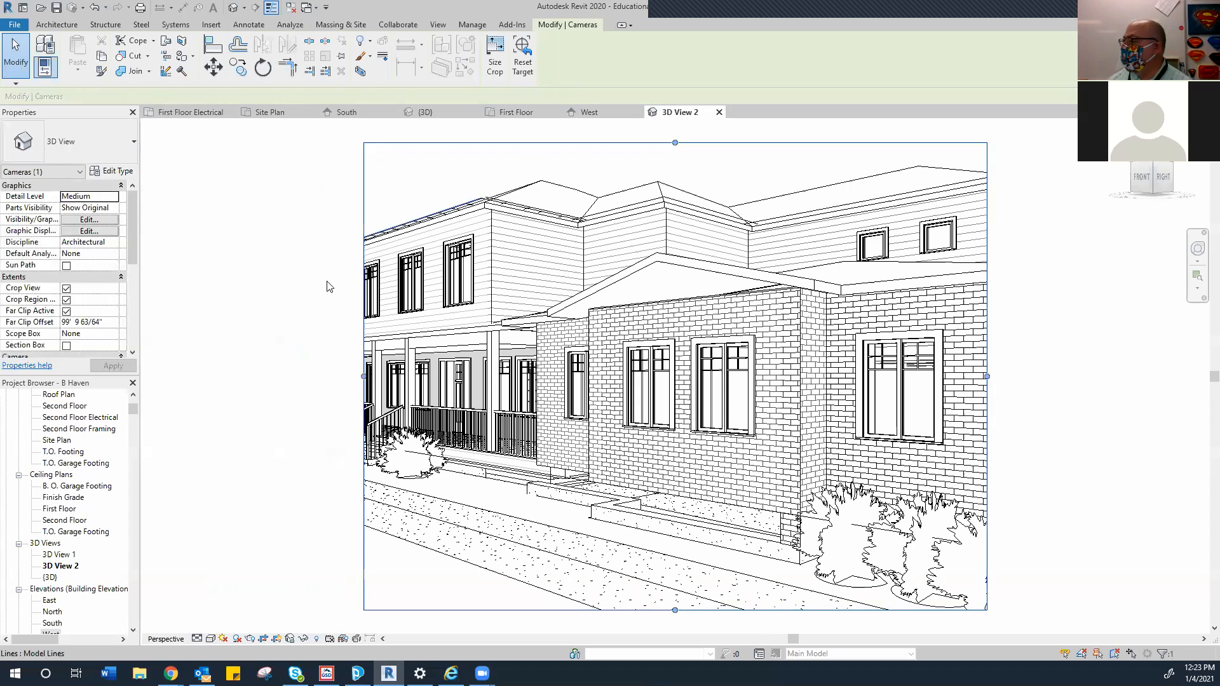
left_click_drag(362, 379, 230, 385)
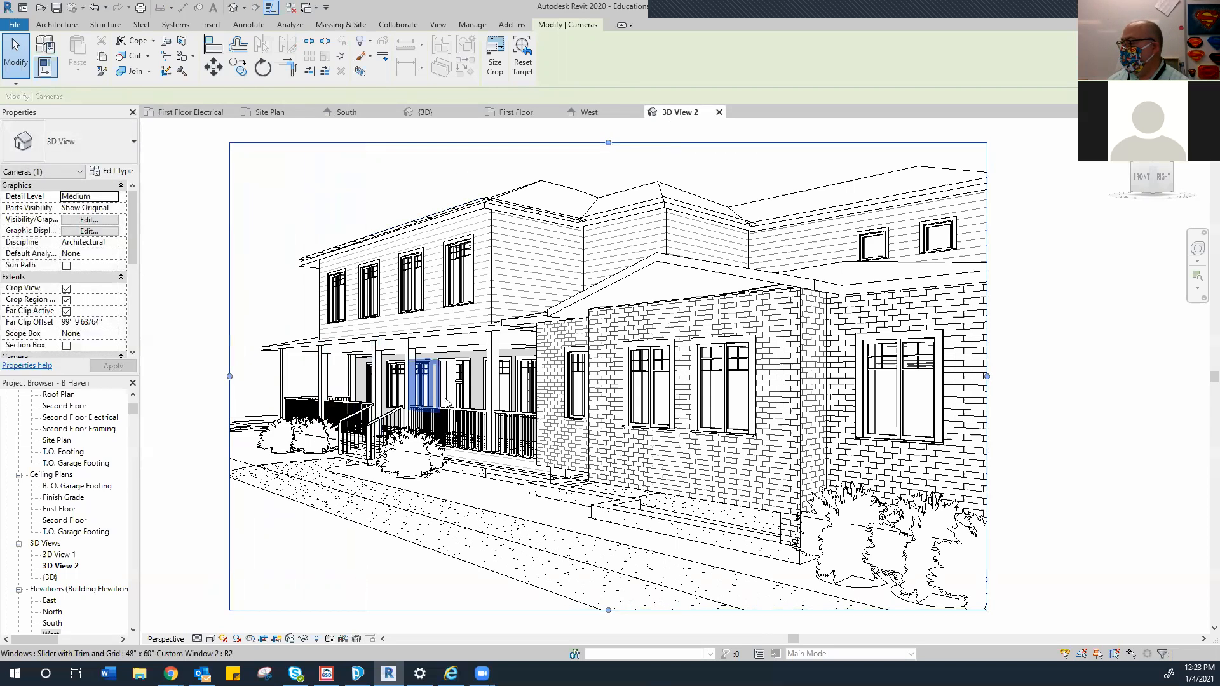
left_click_drag(986, 376, 1048, 376)
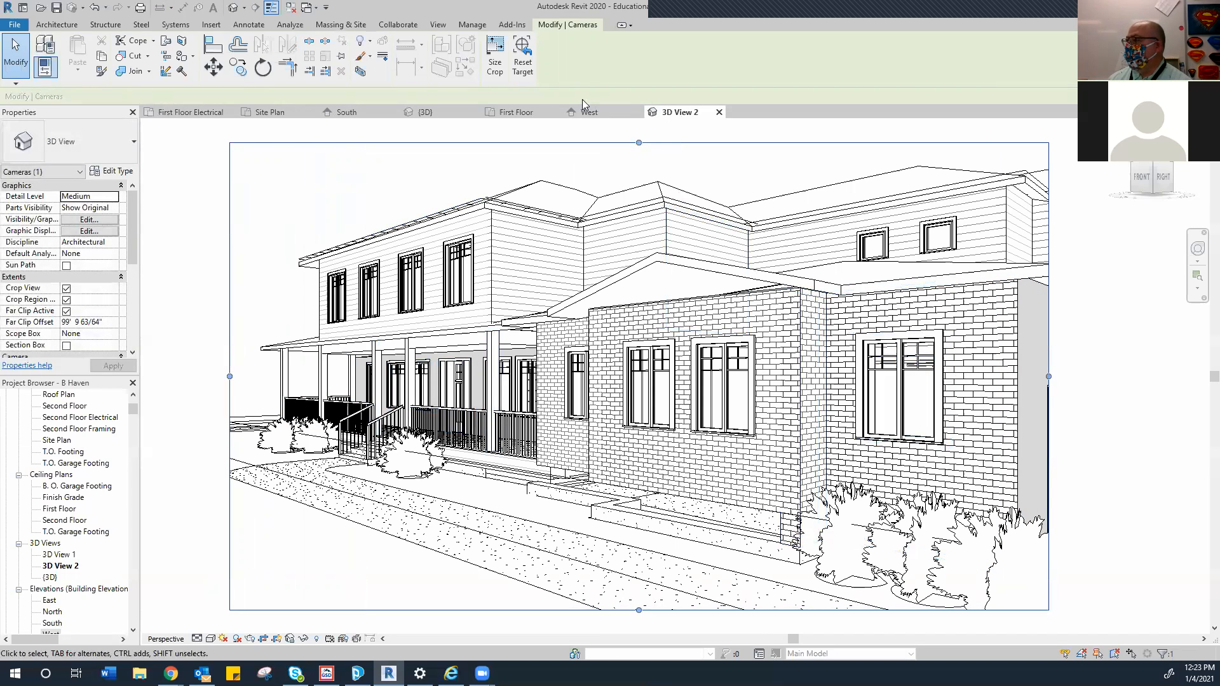
Move the camera eye toward the house centre and stretch the crop to include roof, ground, porch and right wing
left_click(520, 111)
left_click_drag(619, 505, 519, 507)
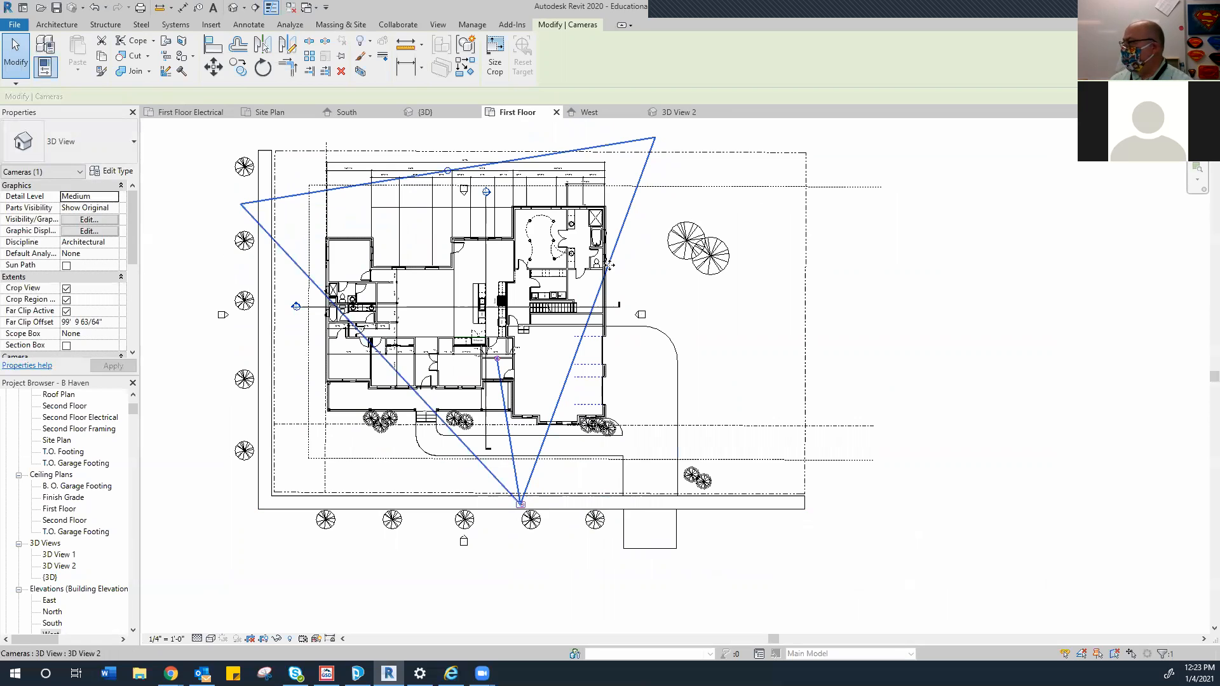
left_click(677, 111)
scroll(594, 282, "down", 3)
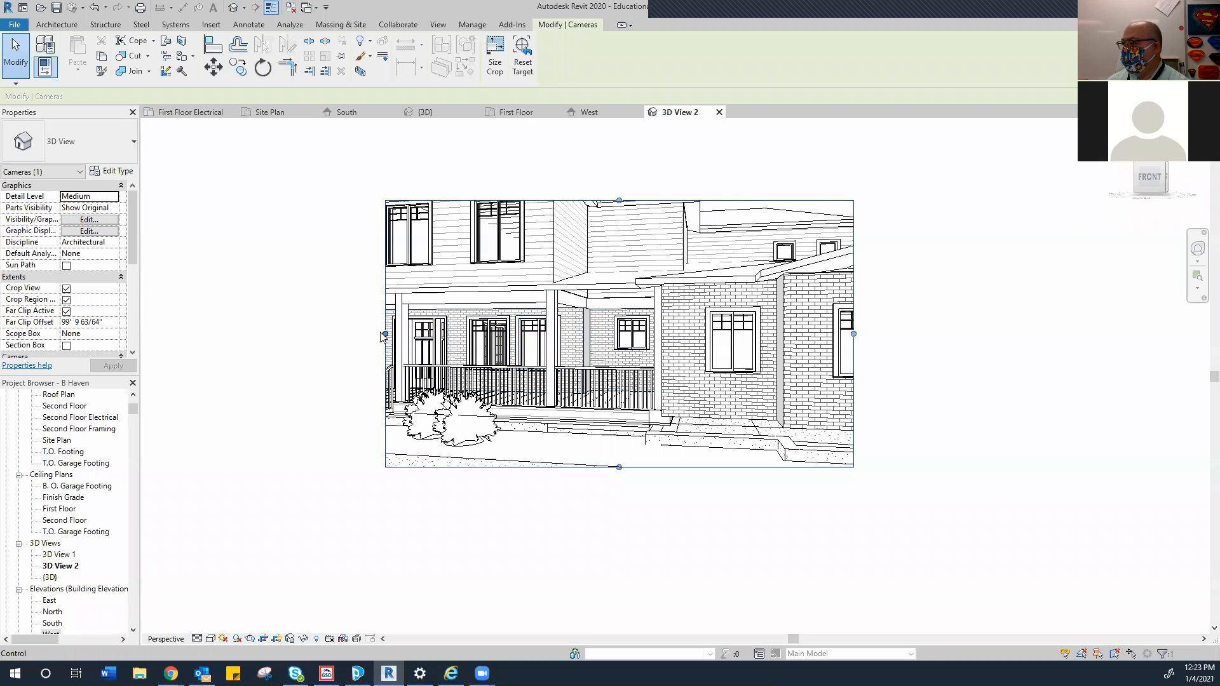
left_click_drag(386, 335, 227, 335)
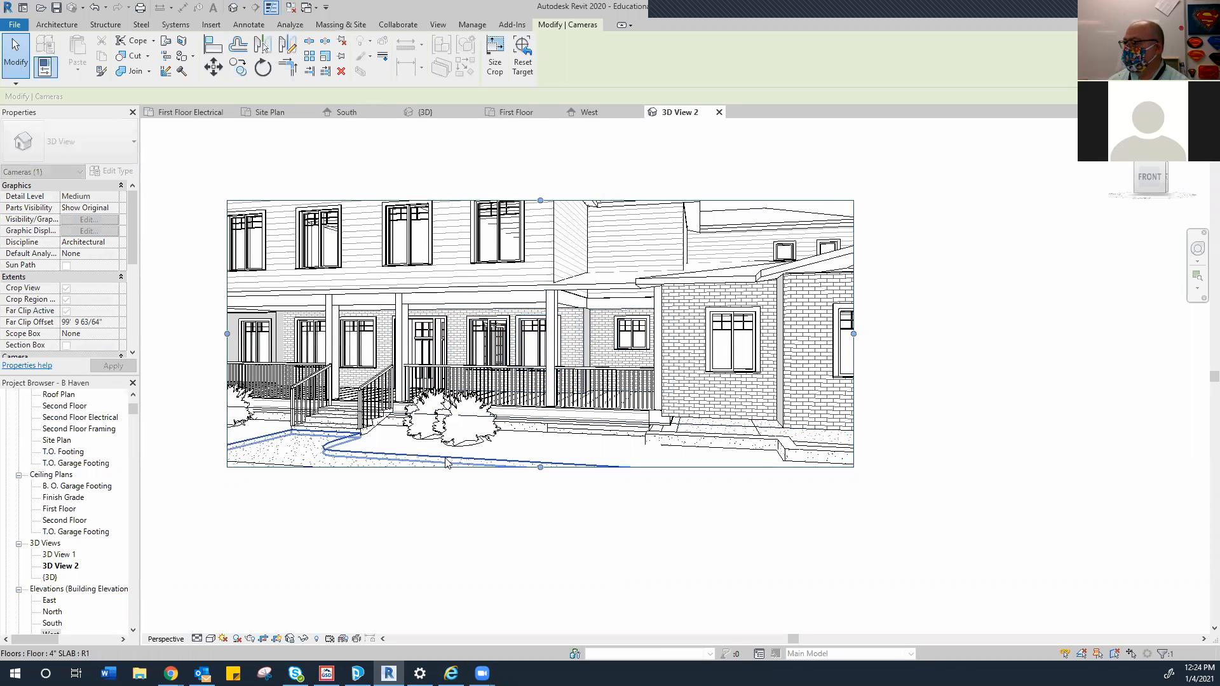
left_click_drag(540, 468, 540, 504)
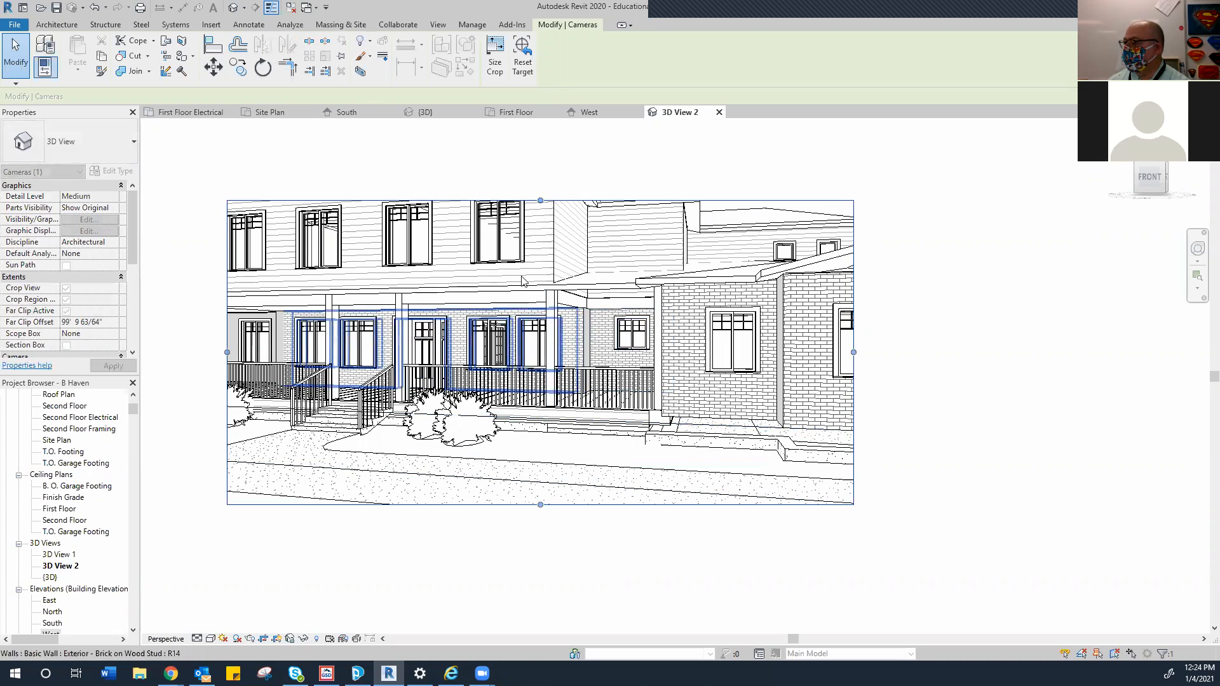
left_click_drag(541, 199, 540, 128)
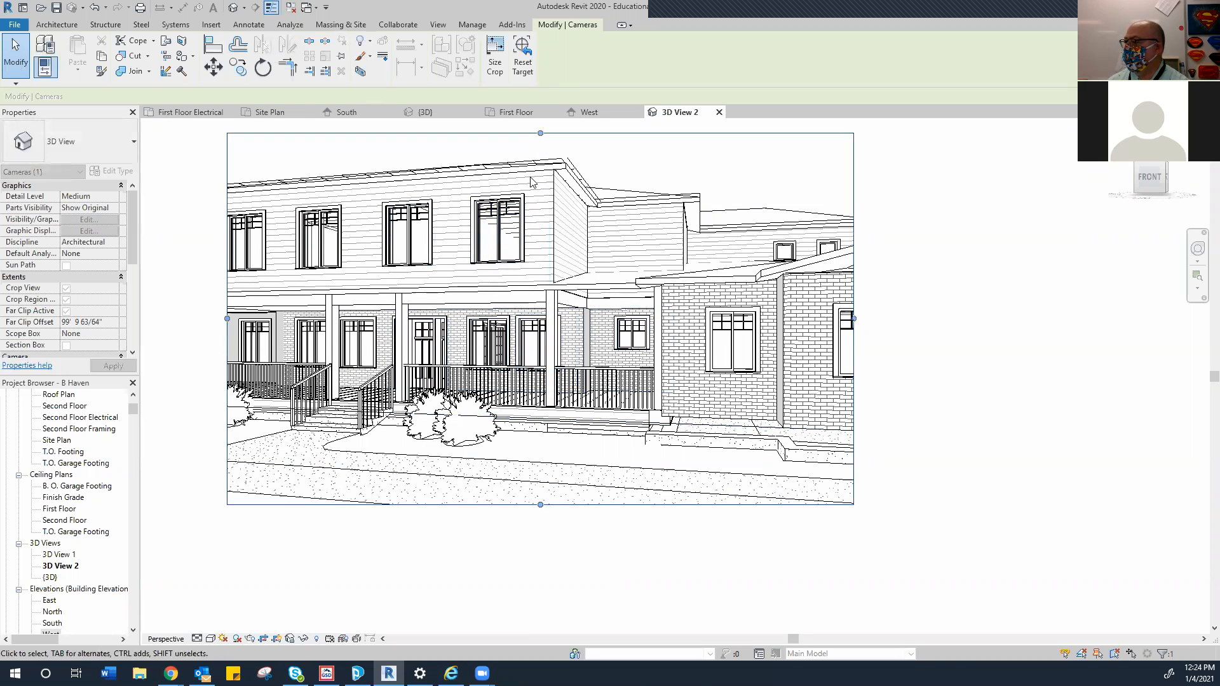
scroll(536, 360, "down", 5)
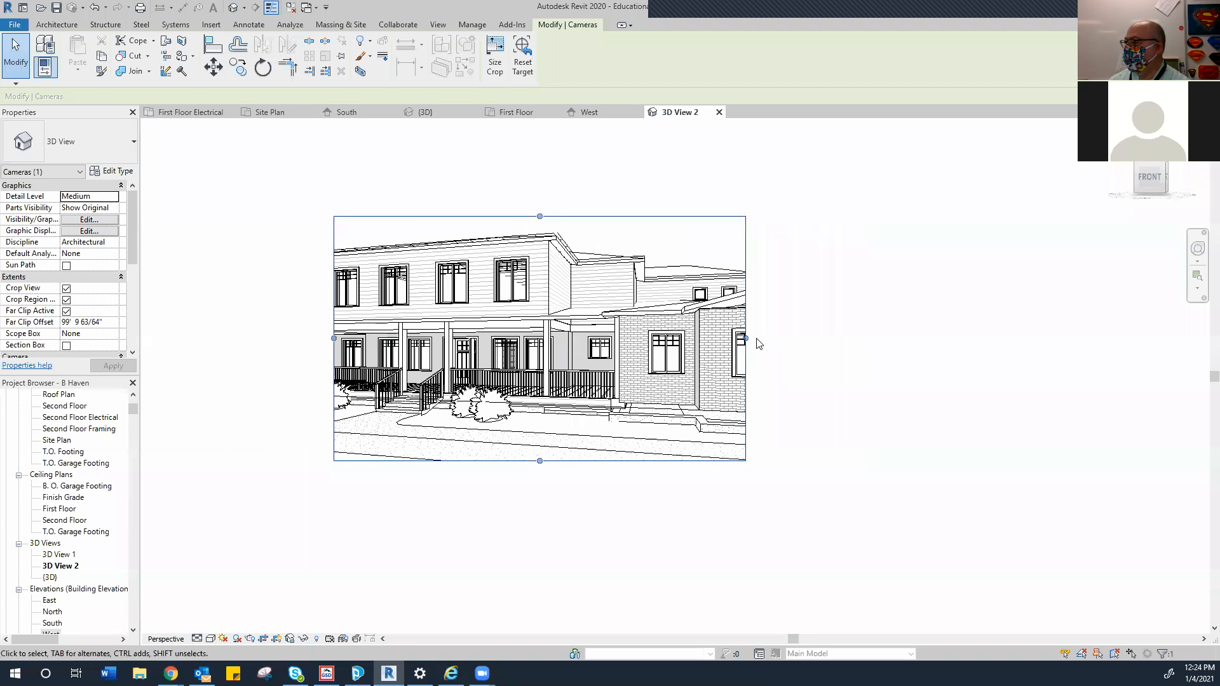
left_click_drag(746, 343, 995, 326)
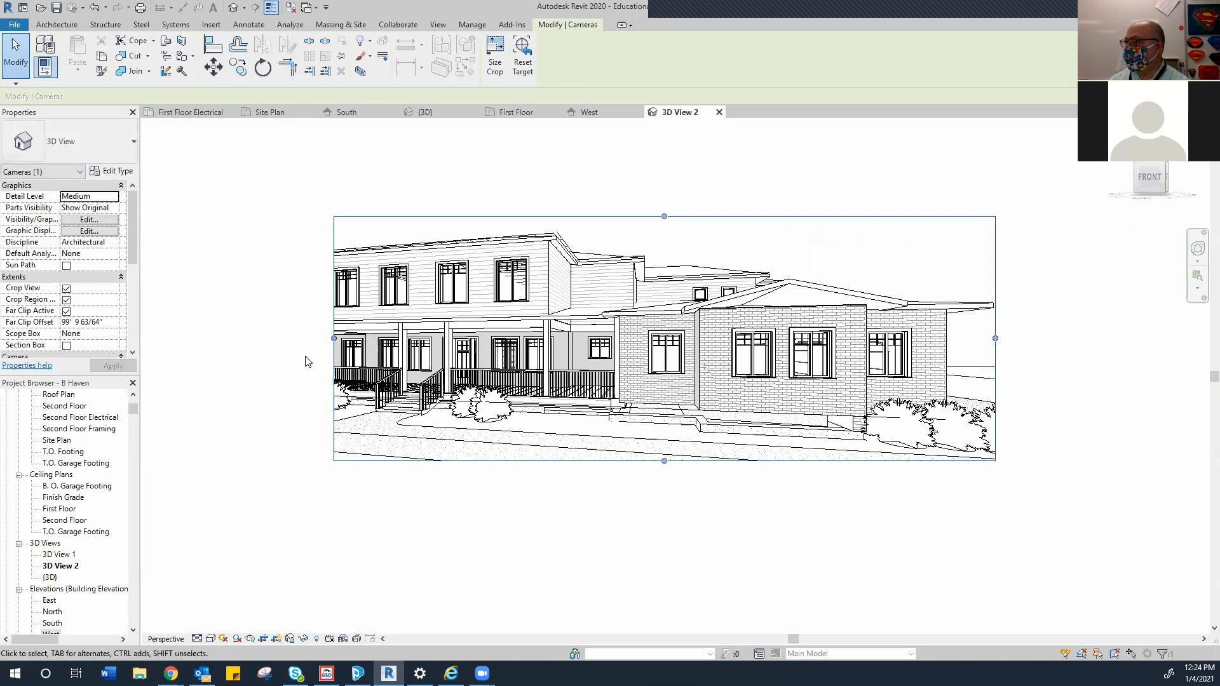
left_click_drag(332, 342, 215, 340)
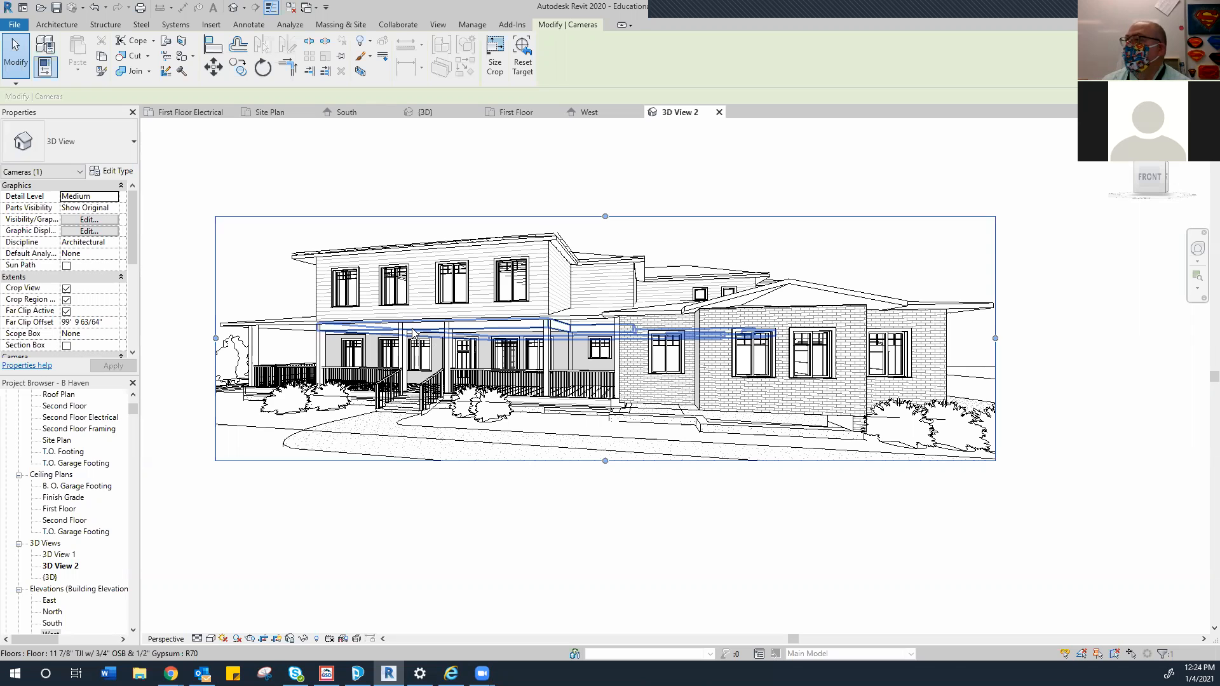
Select the camera on the First Floor plan and set its Eye and Target Elevations to 5' 11"
left_click(516, 112)
left_click(520, 505)
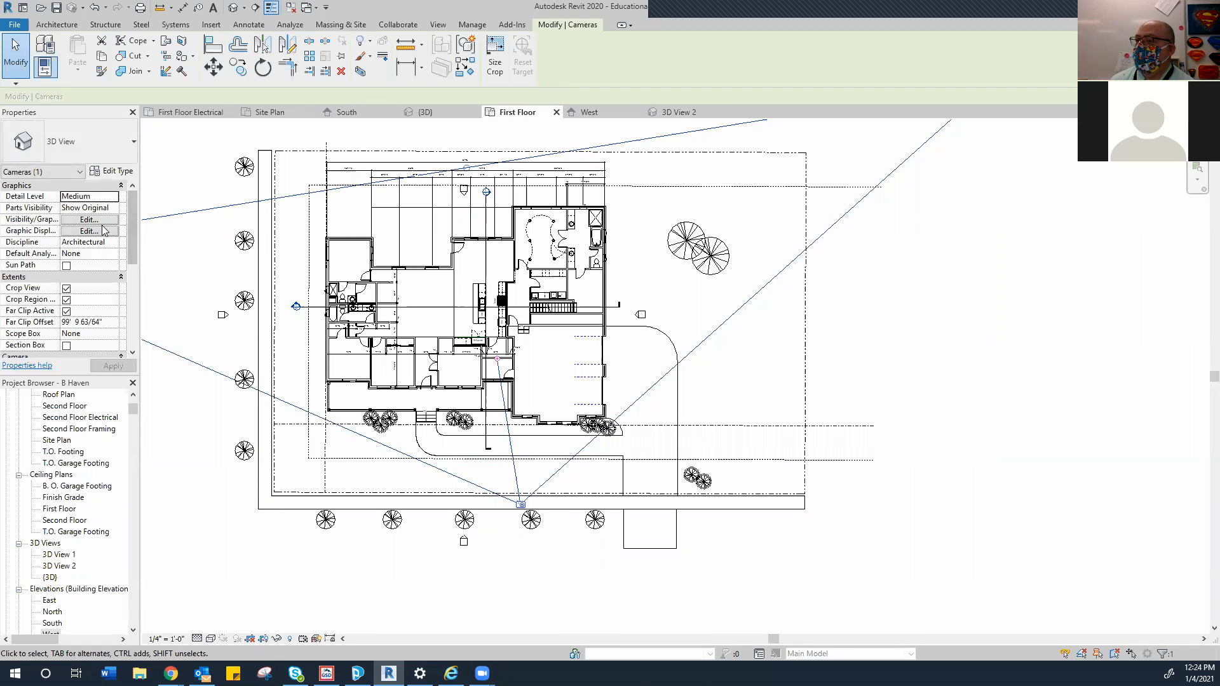
left_click(118, 172)
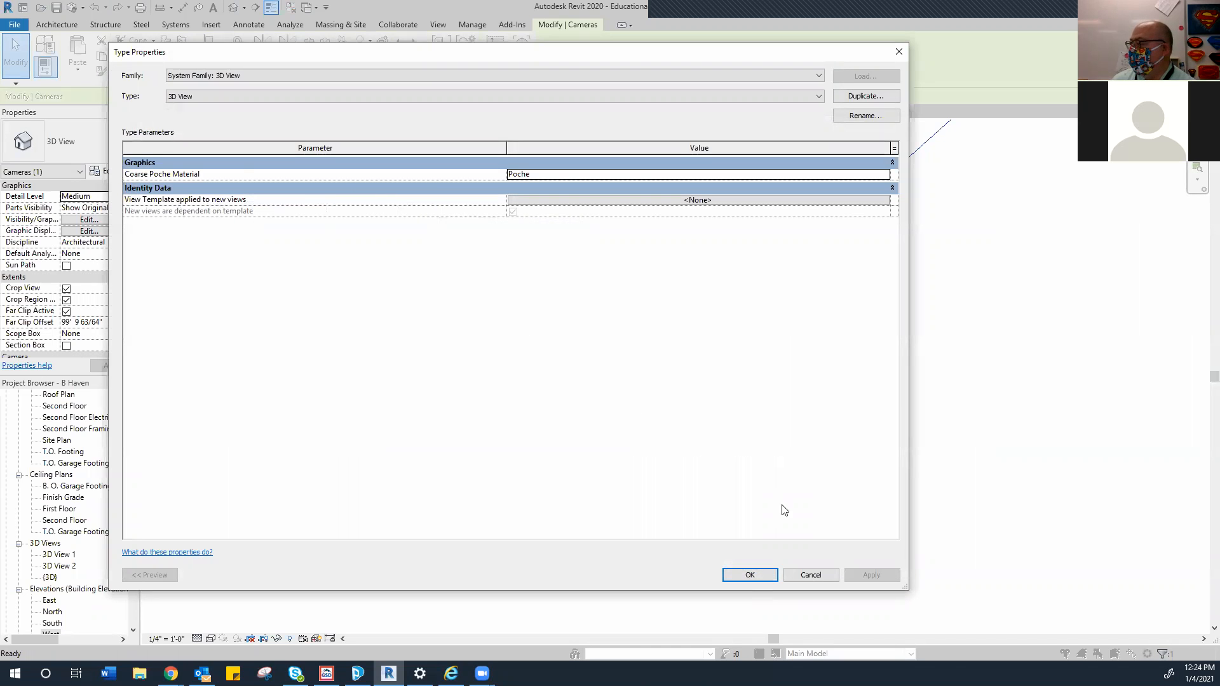
left_click(809, 575)
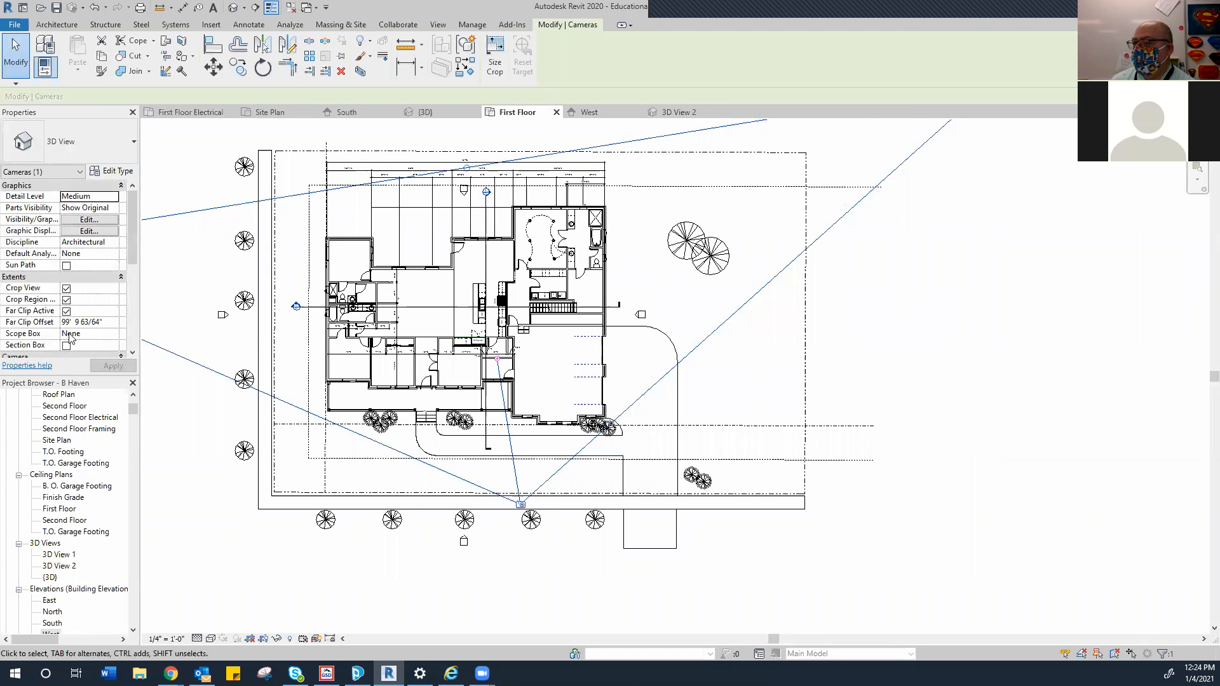
left_click_drag(134, 235, 133, 267)
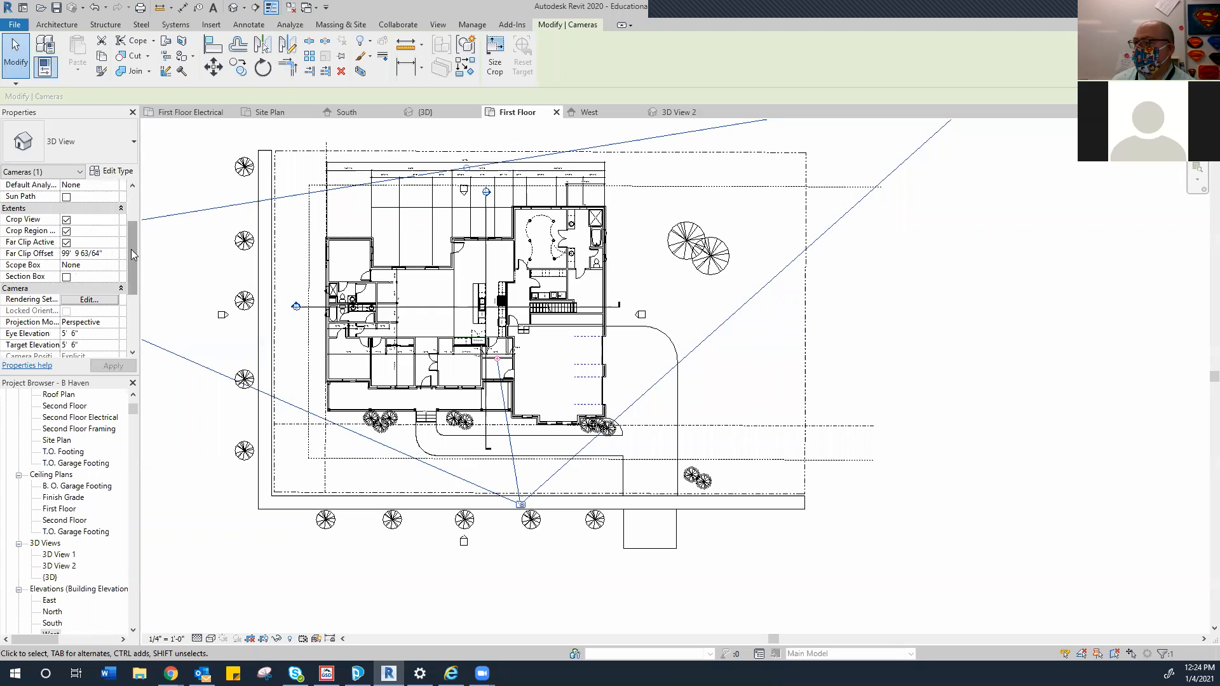
scroll(131, 254, "down", 1)
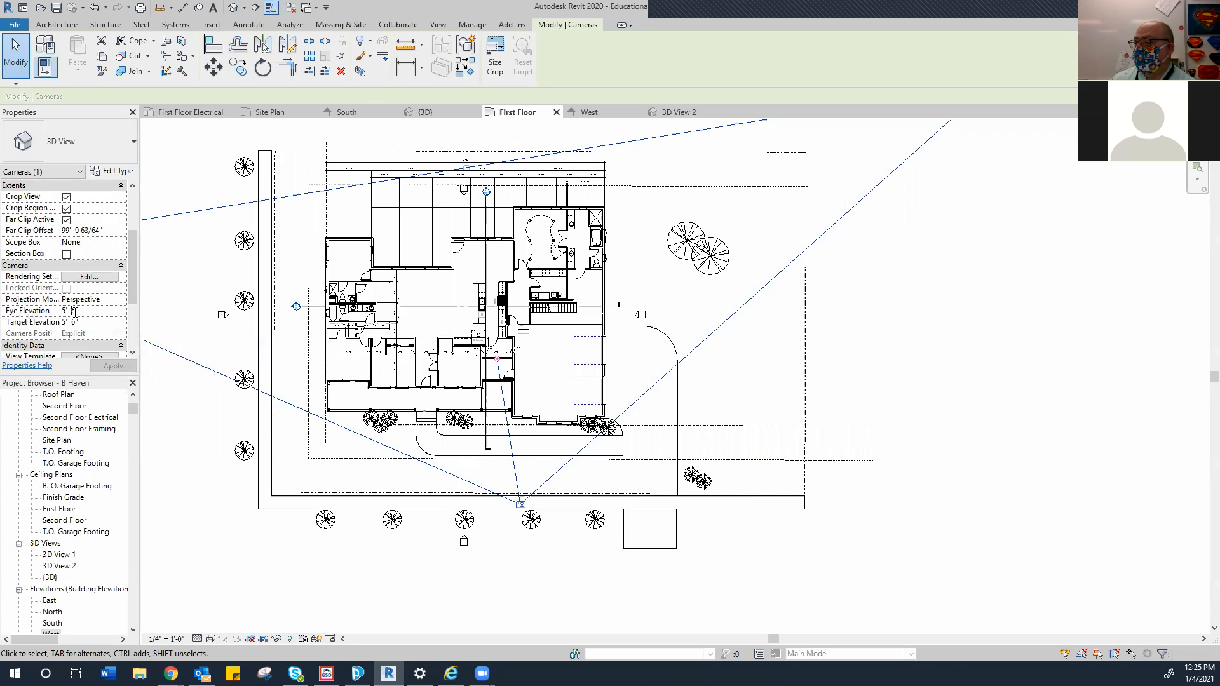
type("11")
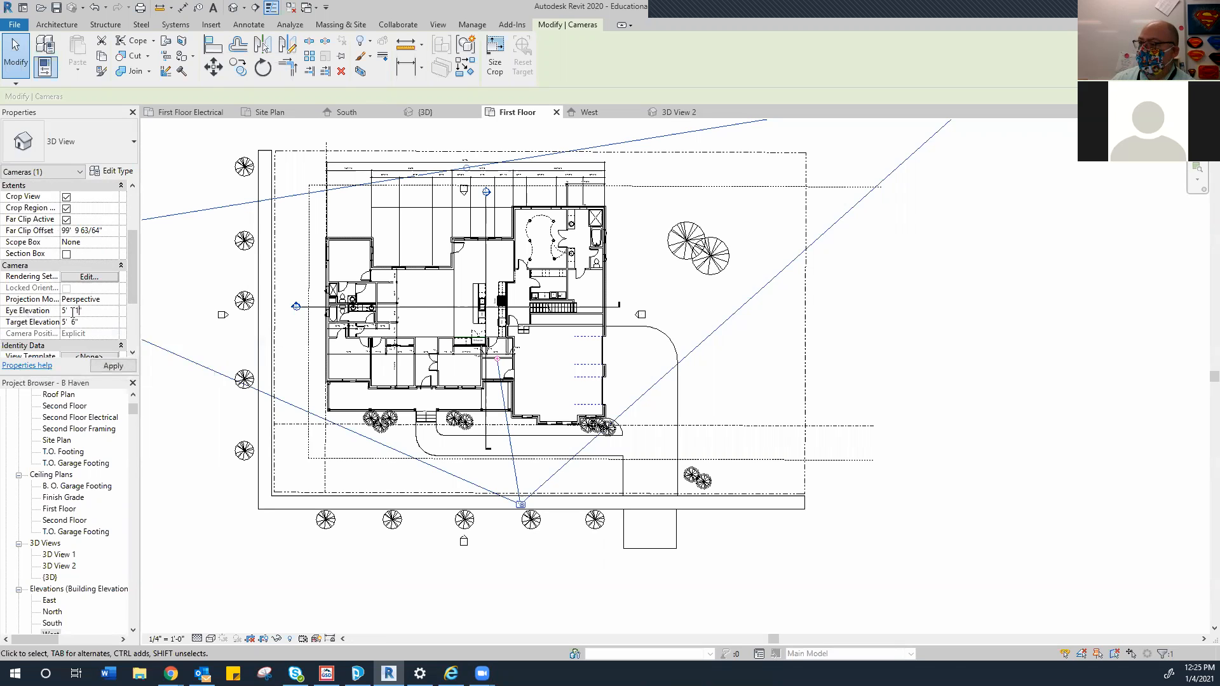
left_click(74, 322)
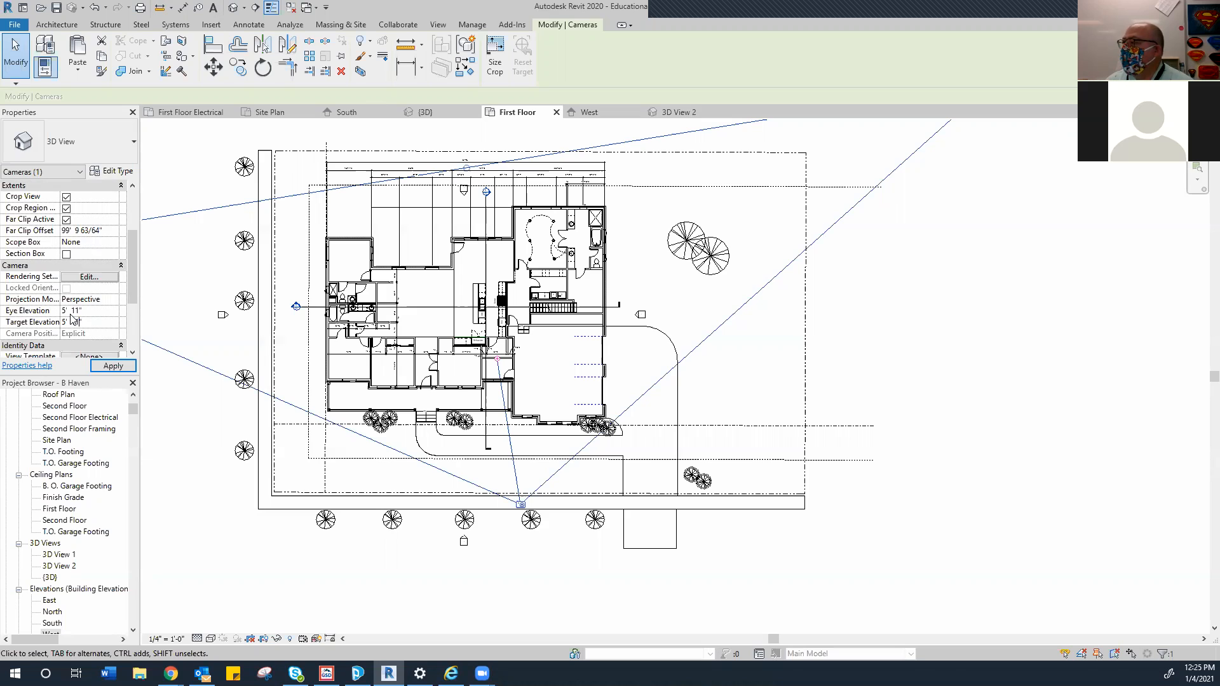
left_click(73, 321)
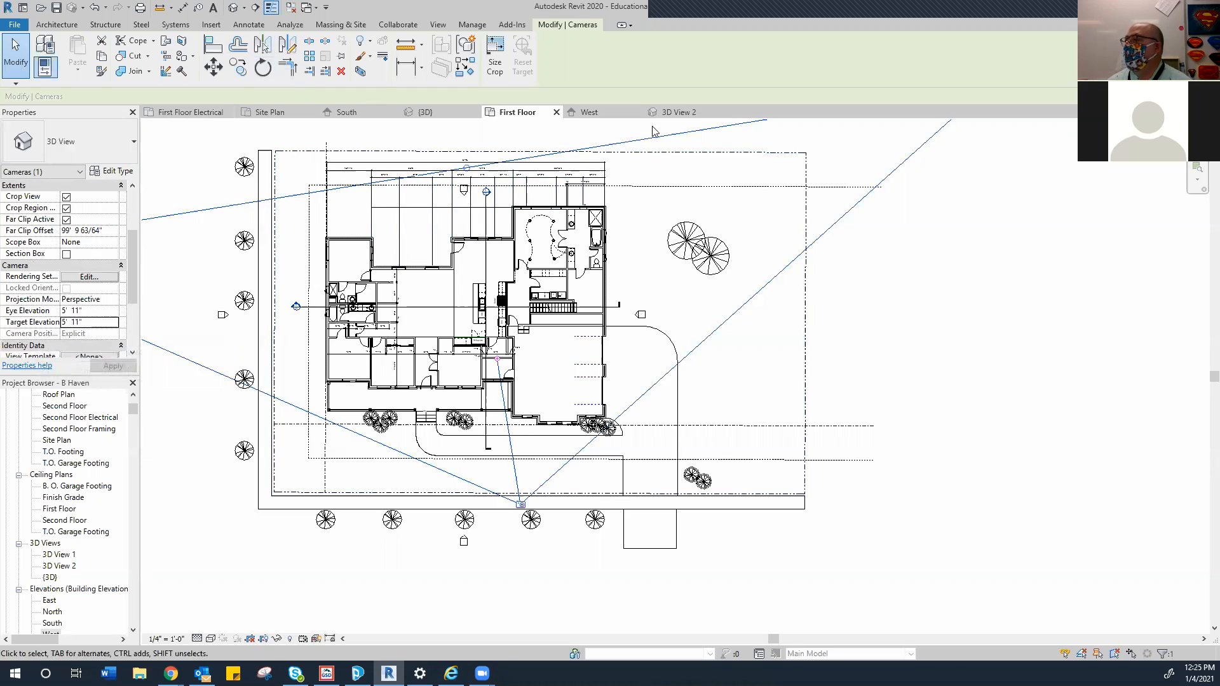
In 3D View 2, nudge the crop region outward slightly on the right, left and bottom
left_click(679, 115)
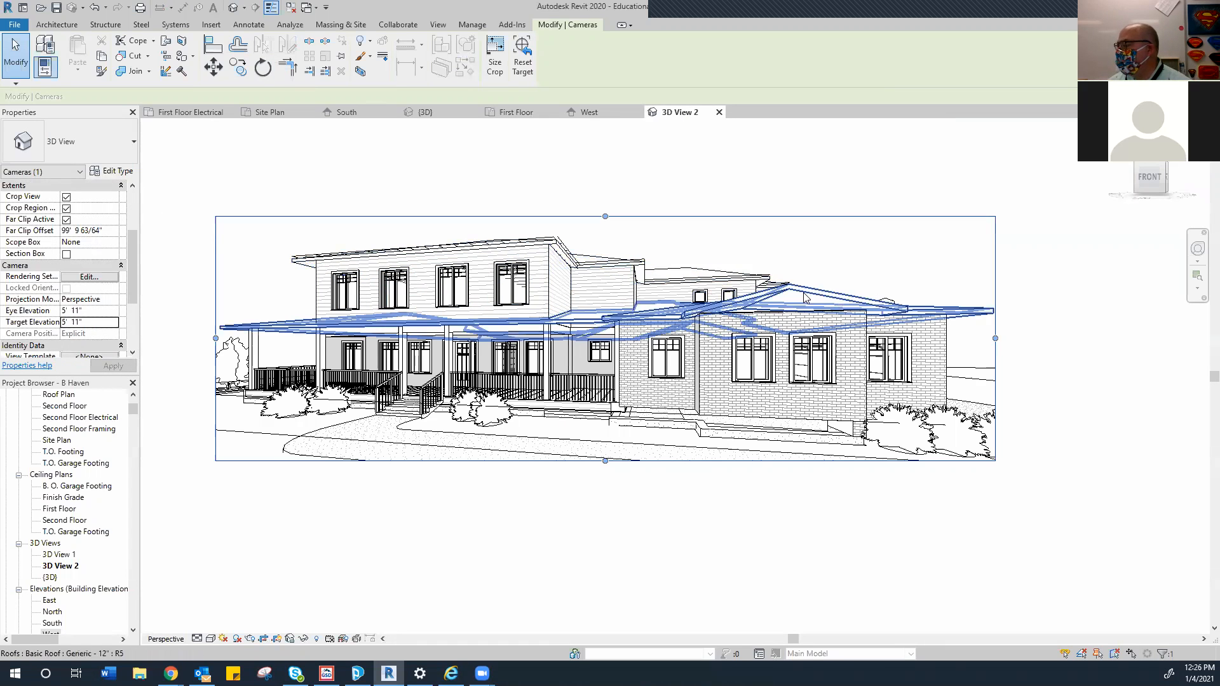
left_click_drag(994, 338, 1007, 340)
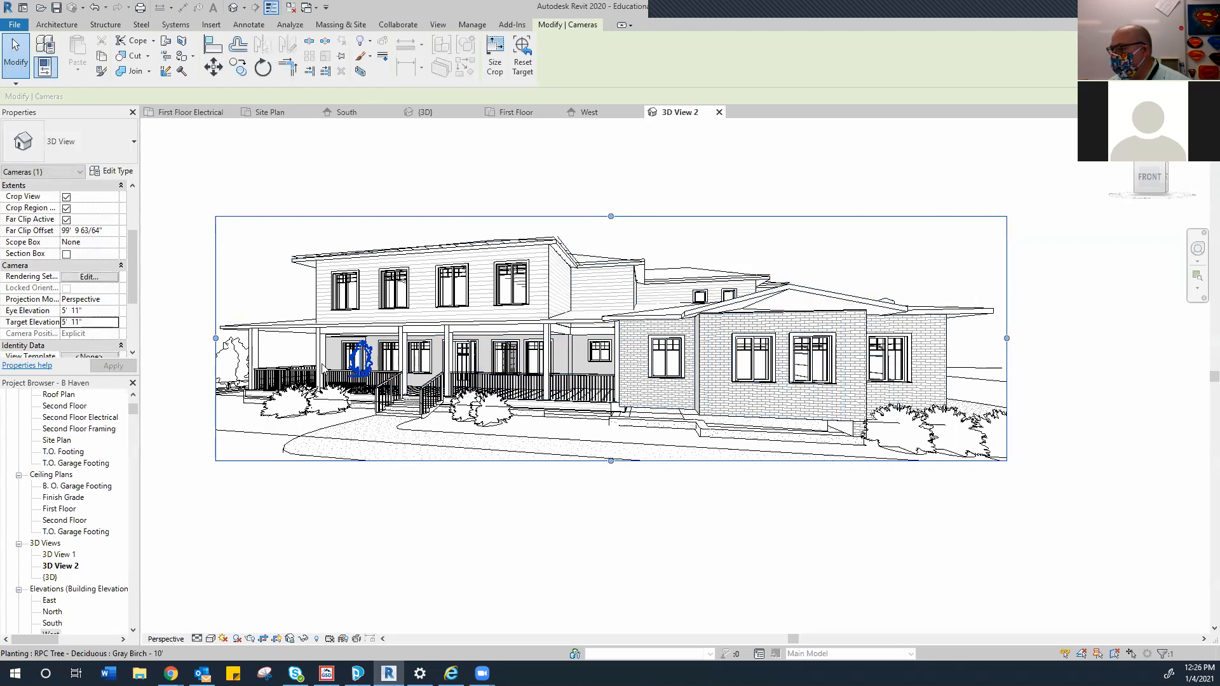
left_click_drag(216, 338, 195, 380)
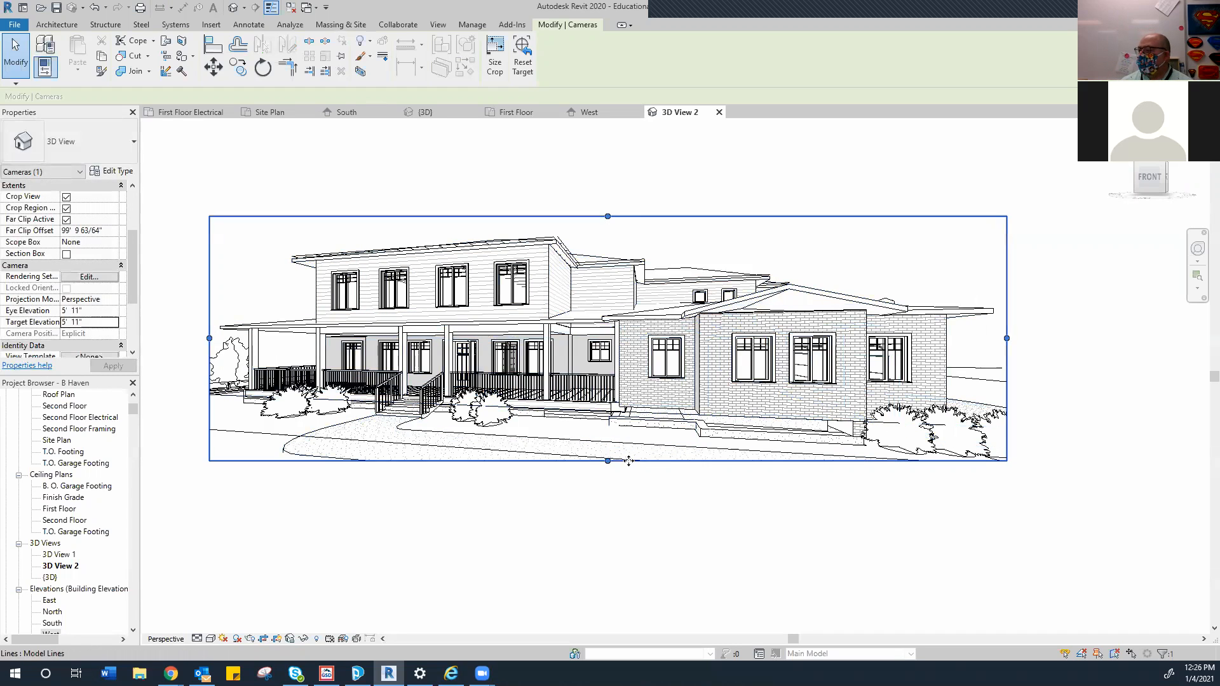
left_click_drag(607, 462, 608, 490)
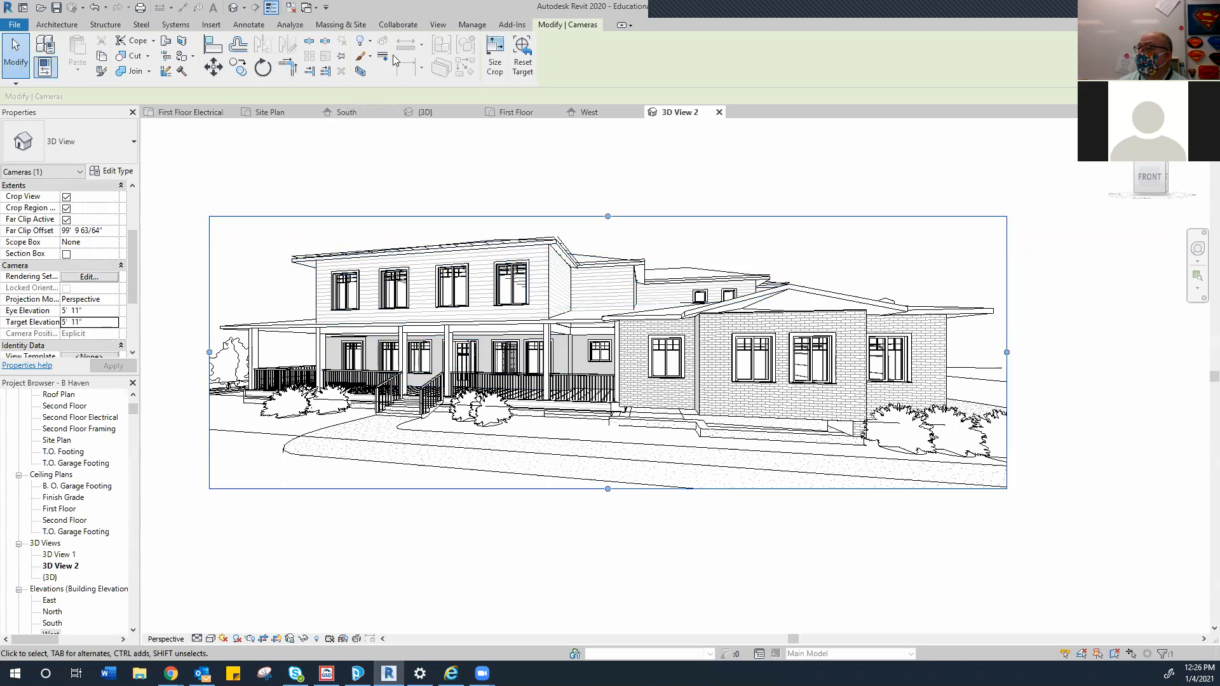
Launch Render in Cloud from the View tab to show its welcome dialog
left_click(432, 26)
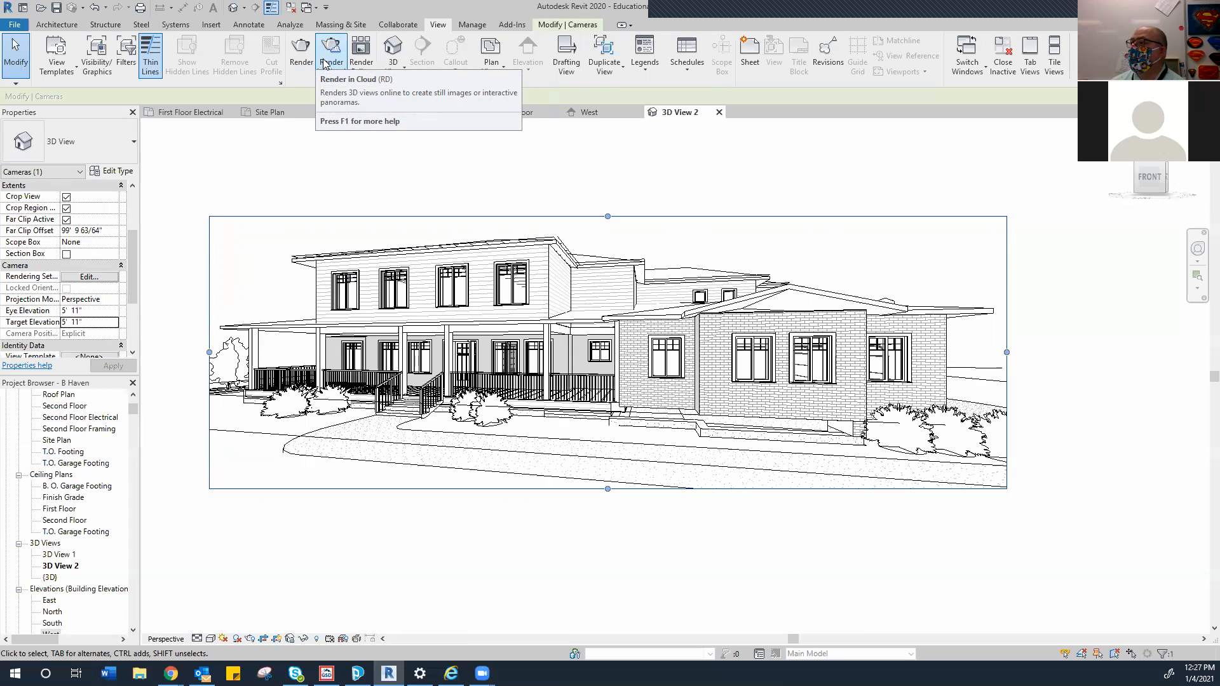
left_click(327, 60)
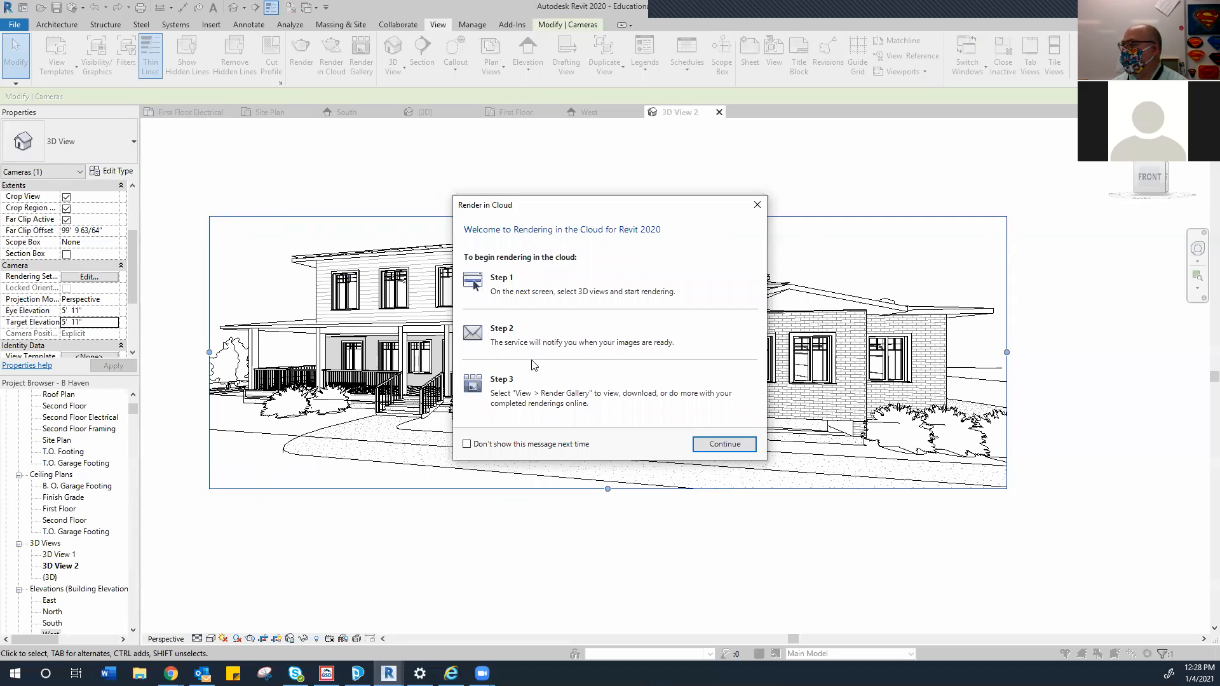
Close the cloud rendering options unrendered, cancel the save reminder, and open the Rendering dialog
left_click(724, 443)
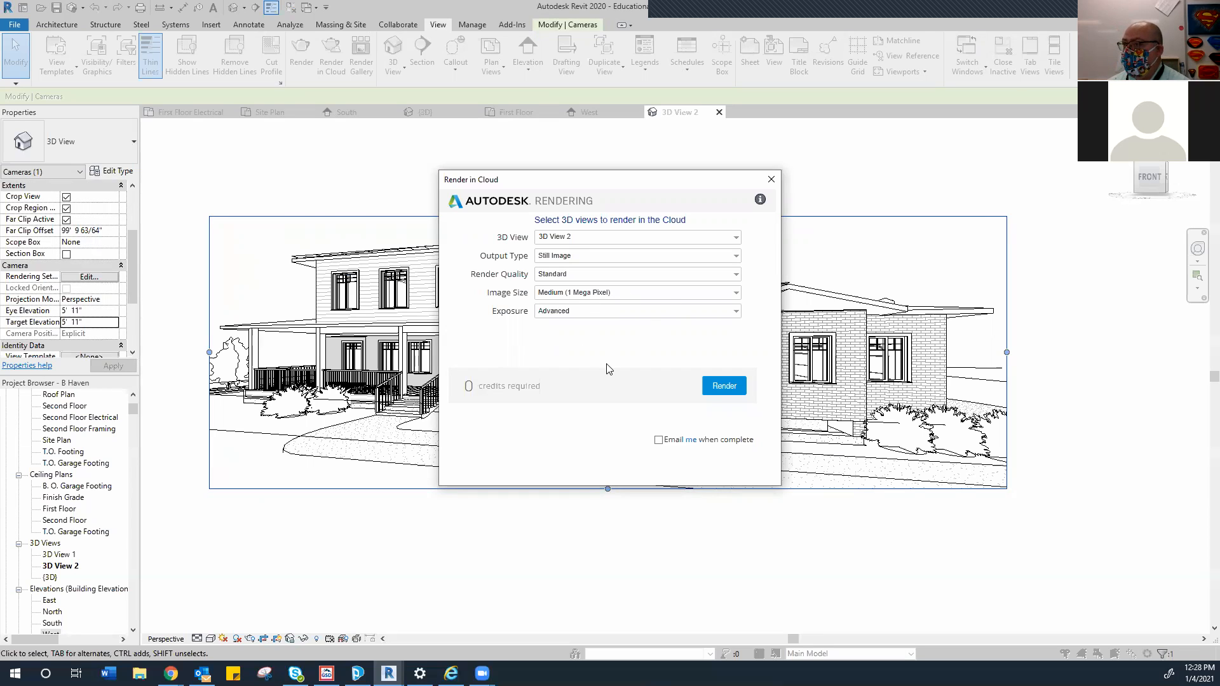
left_click(770, 180)
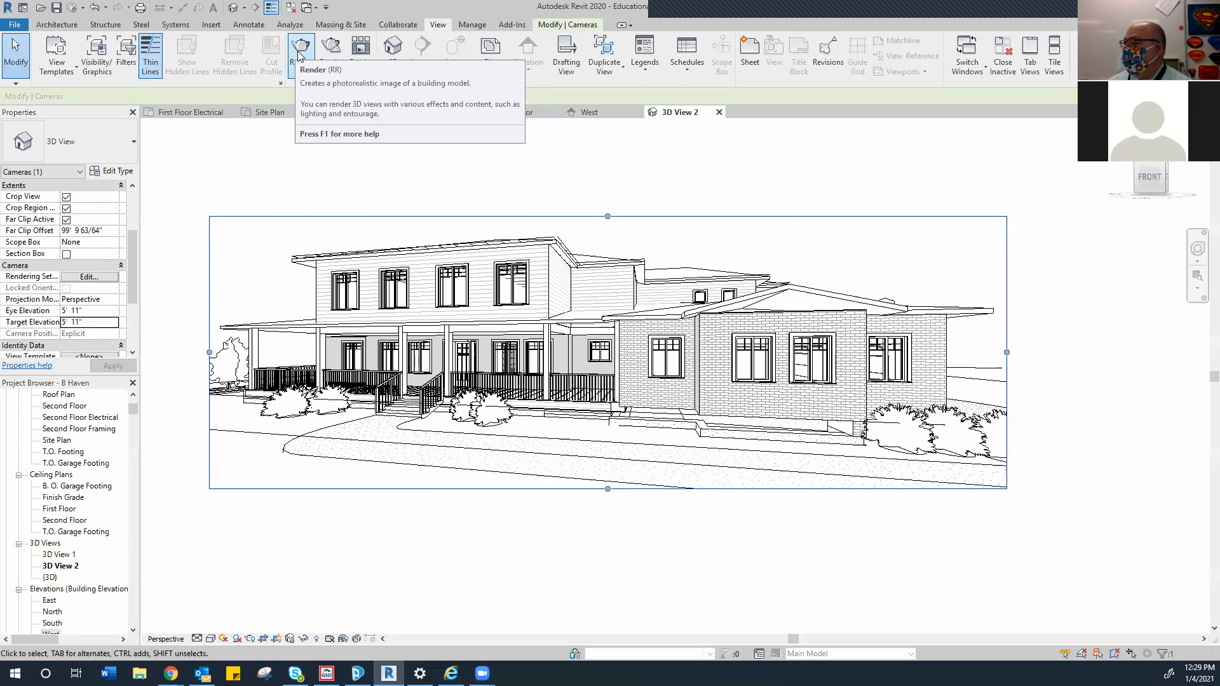
left_click(297, 50)
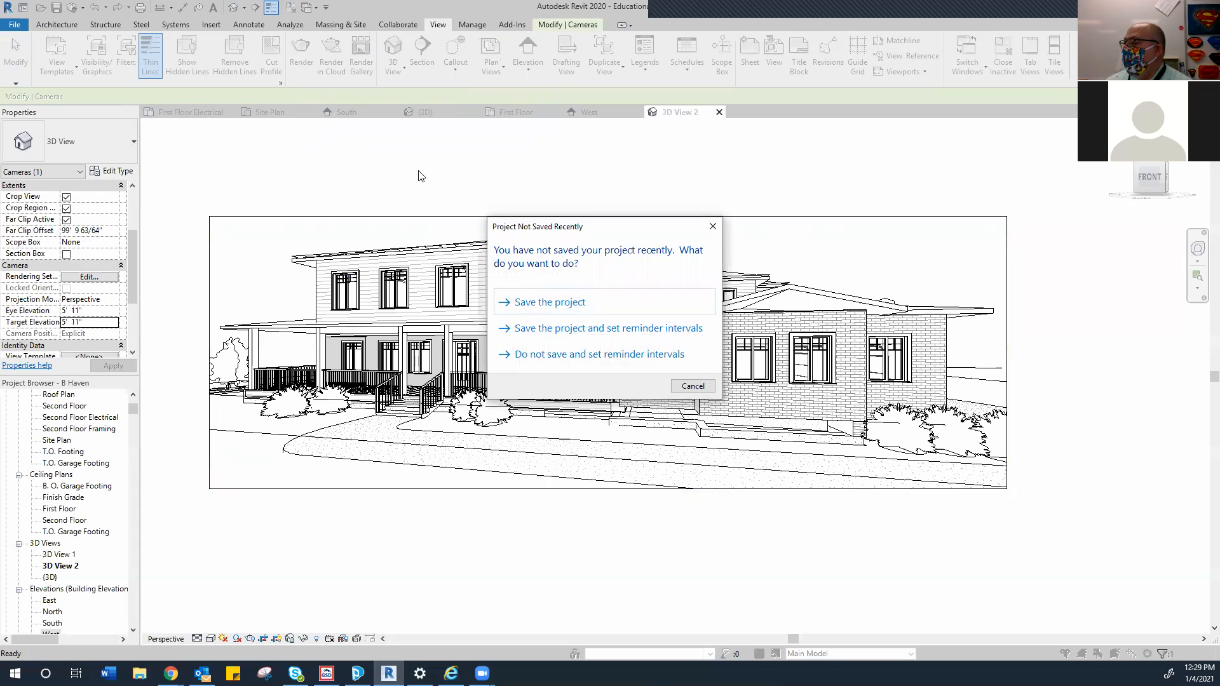
left_click(691, 386)
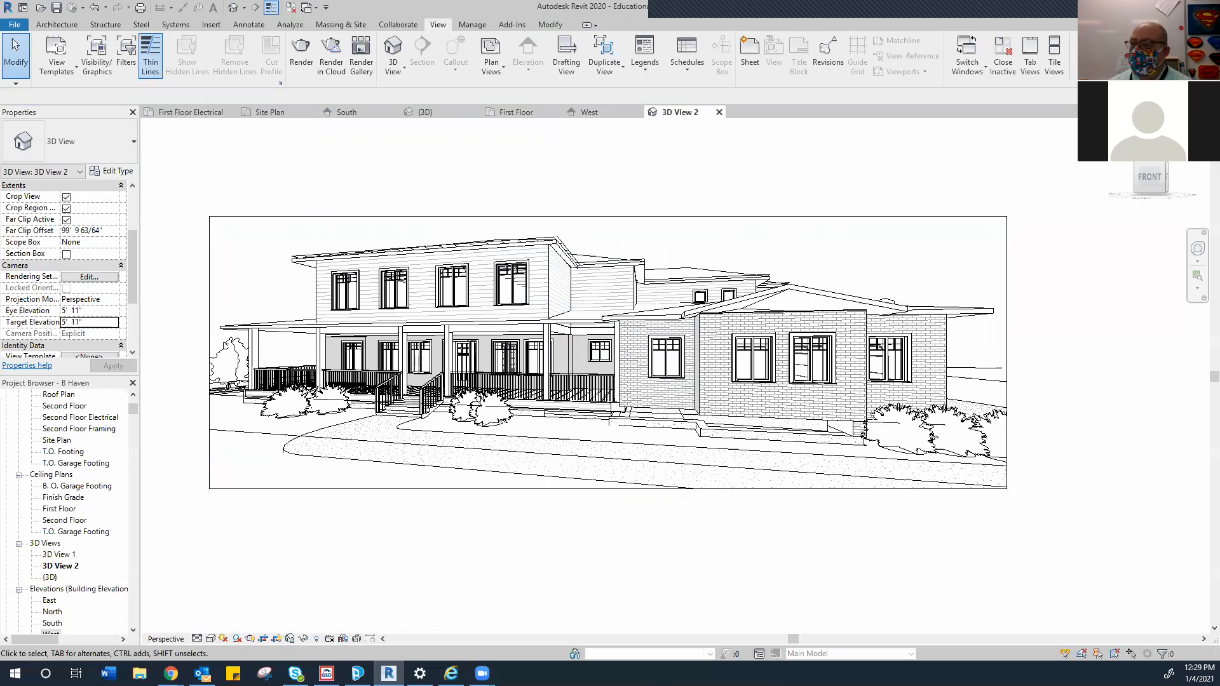
left_click(301, 54)
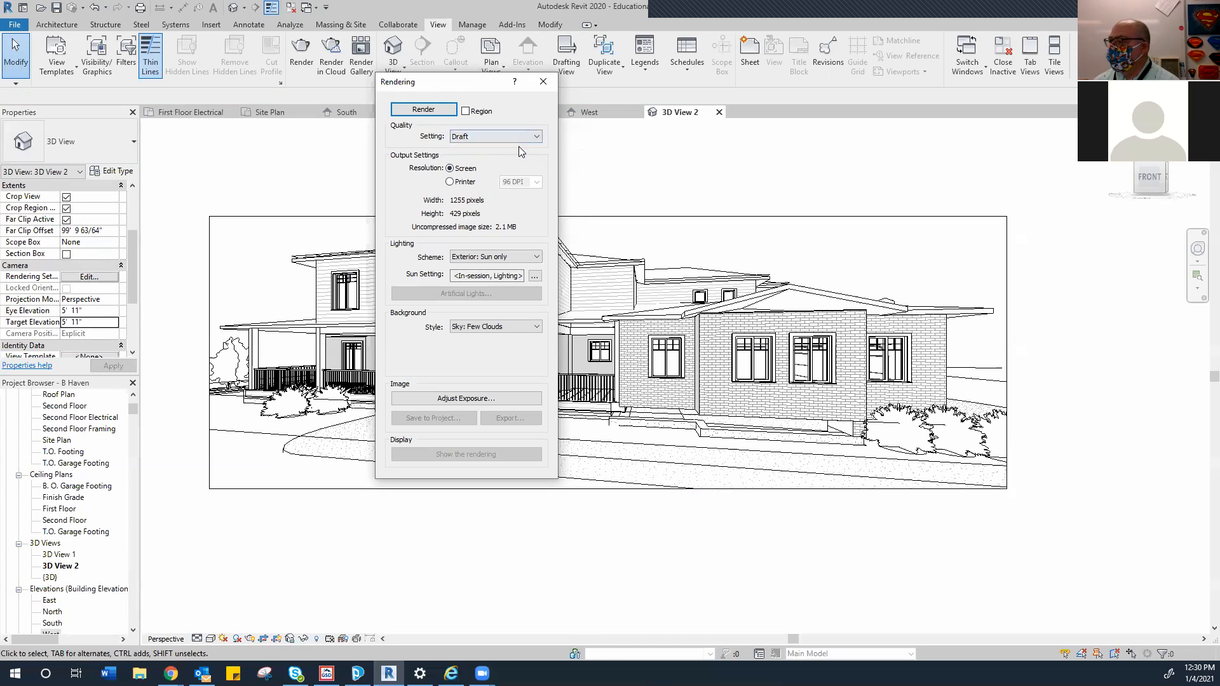
Change the rendering Quality from Draft to High, leaving the scheme at Exterior: Sun only
left_click(536, 139)
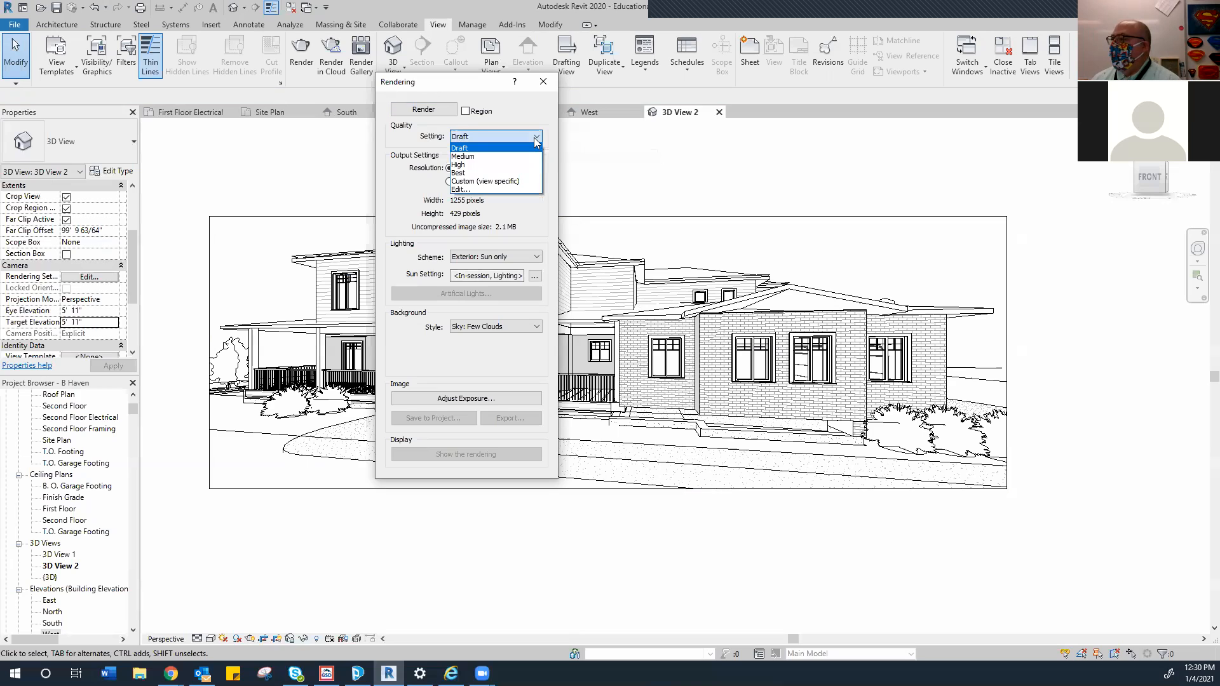
left_click(461, 166)
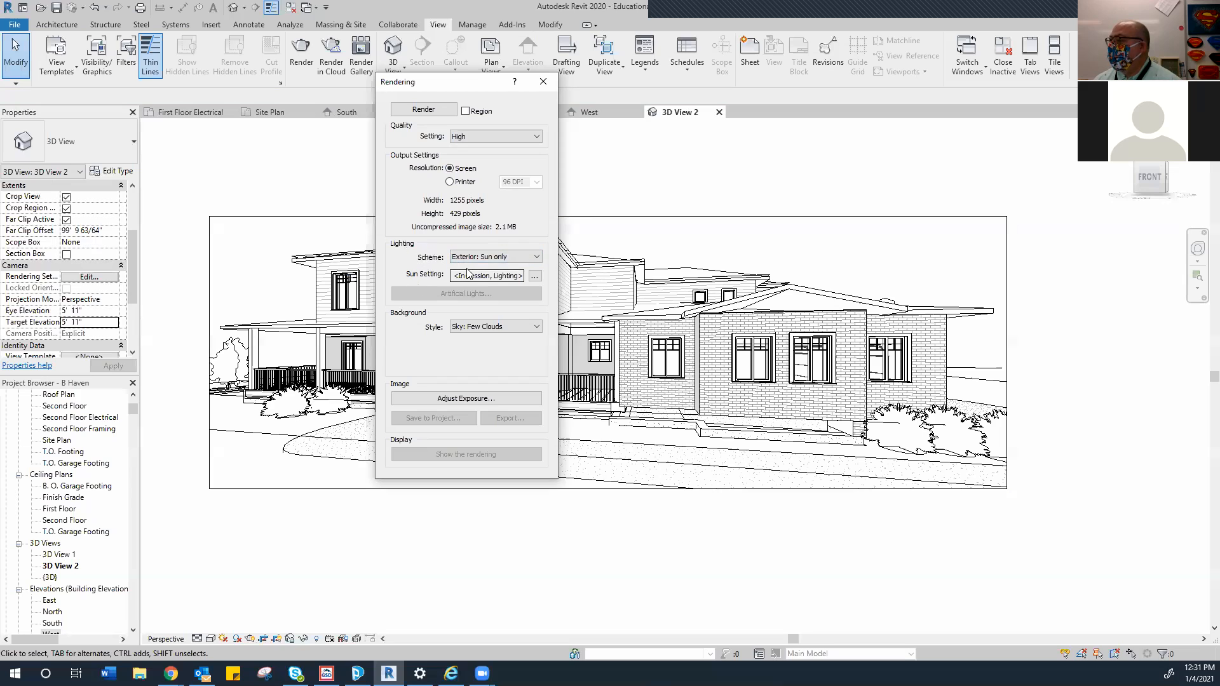
left_click(537, 257)
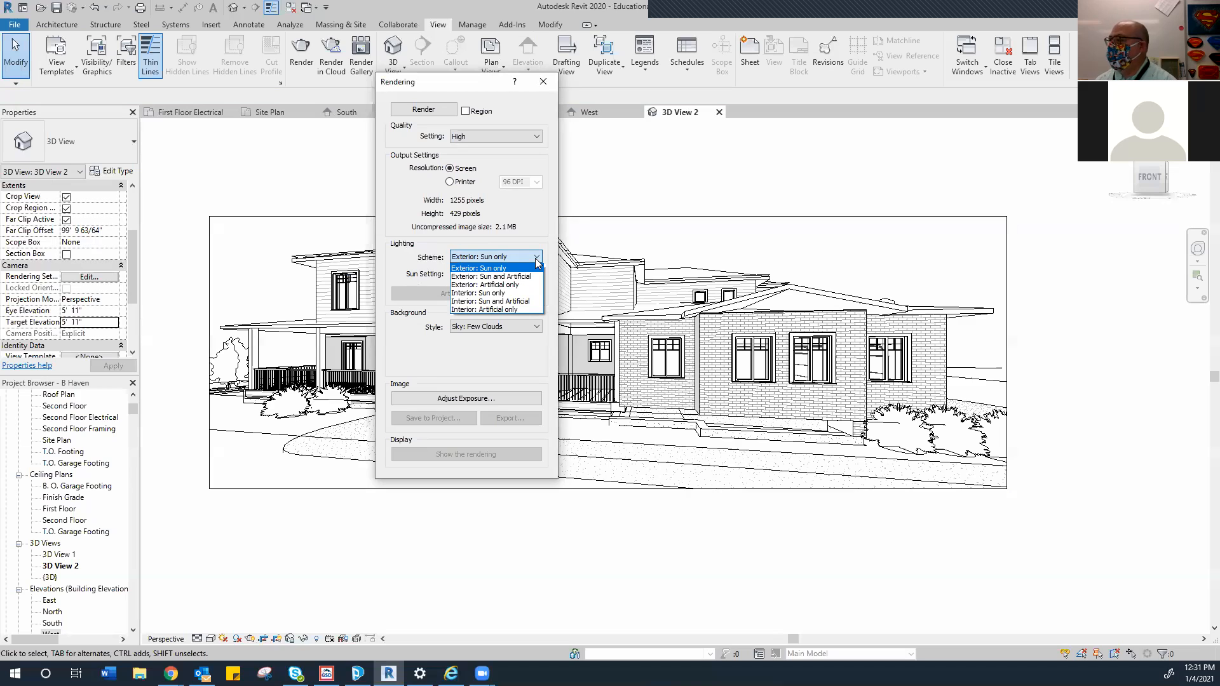
left_click(508, 263)
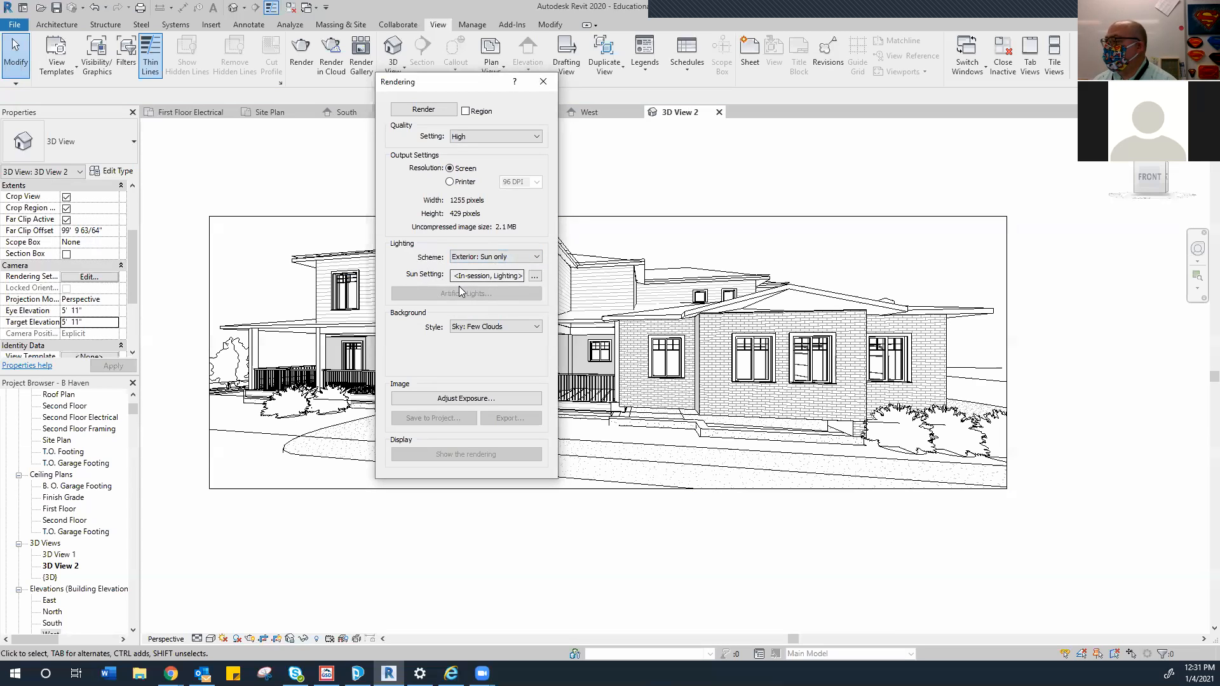
In Sun Settings, set the ground plane to Finish Grade and apply the Sunlight from Top Left preset
left_click(533, 277)
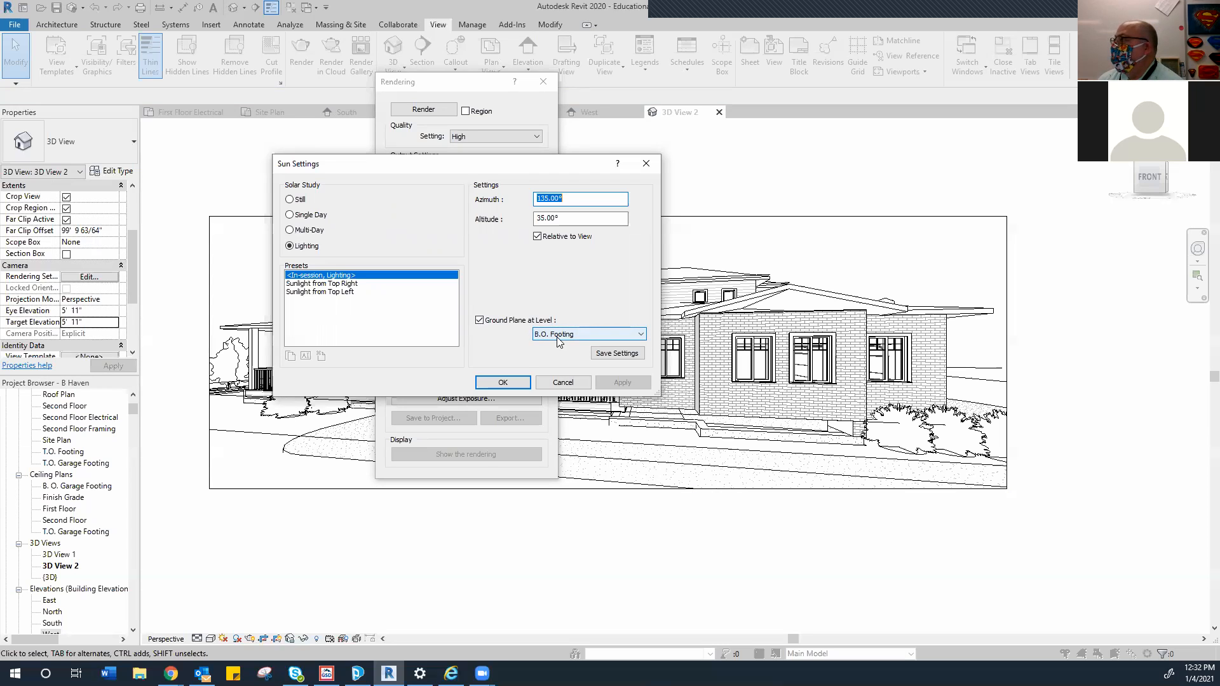
left_click(638, 337)
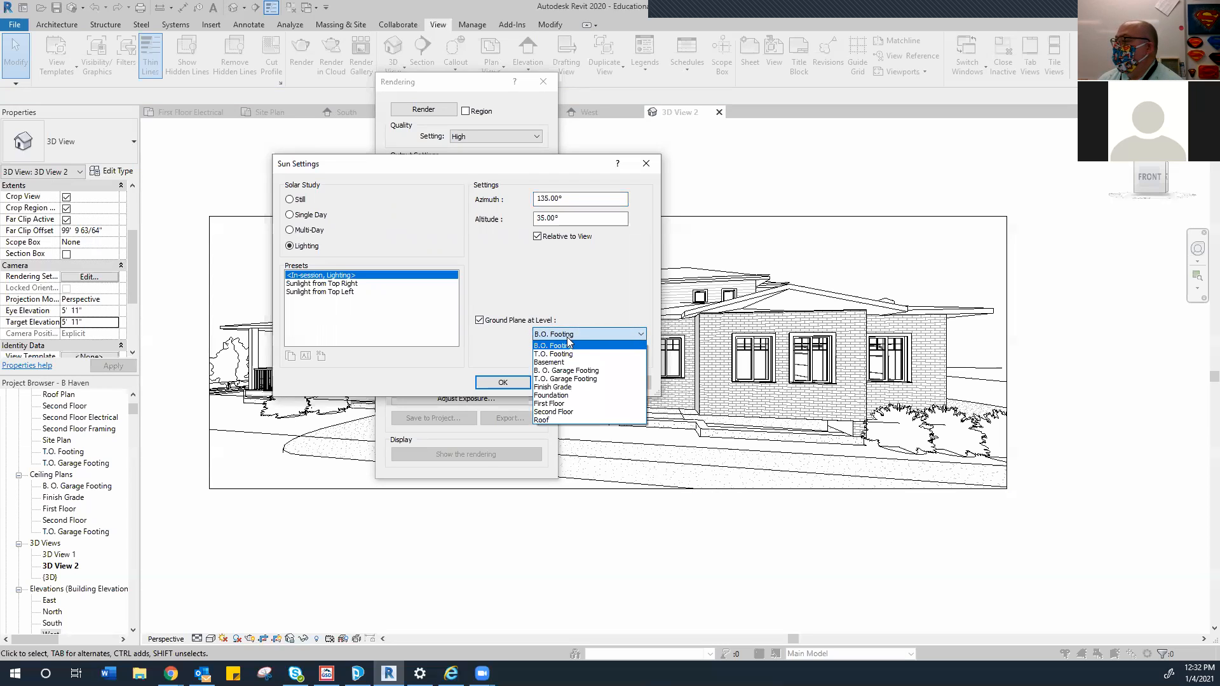
left_click(559, 387)
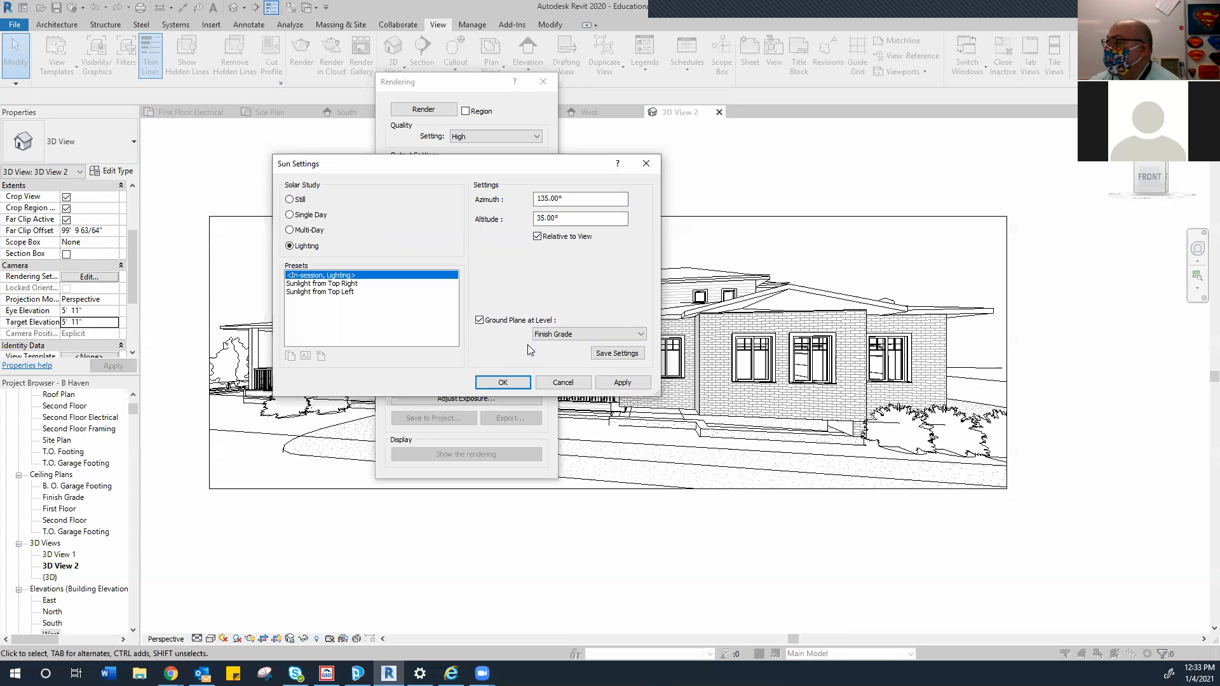
left_click(315, 284)
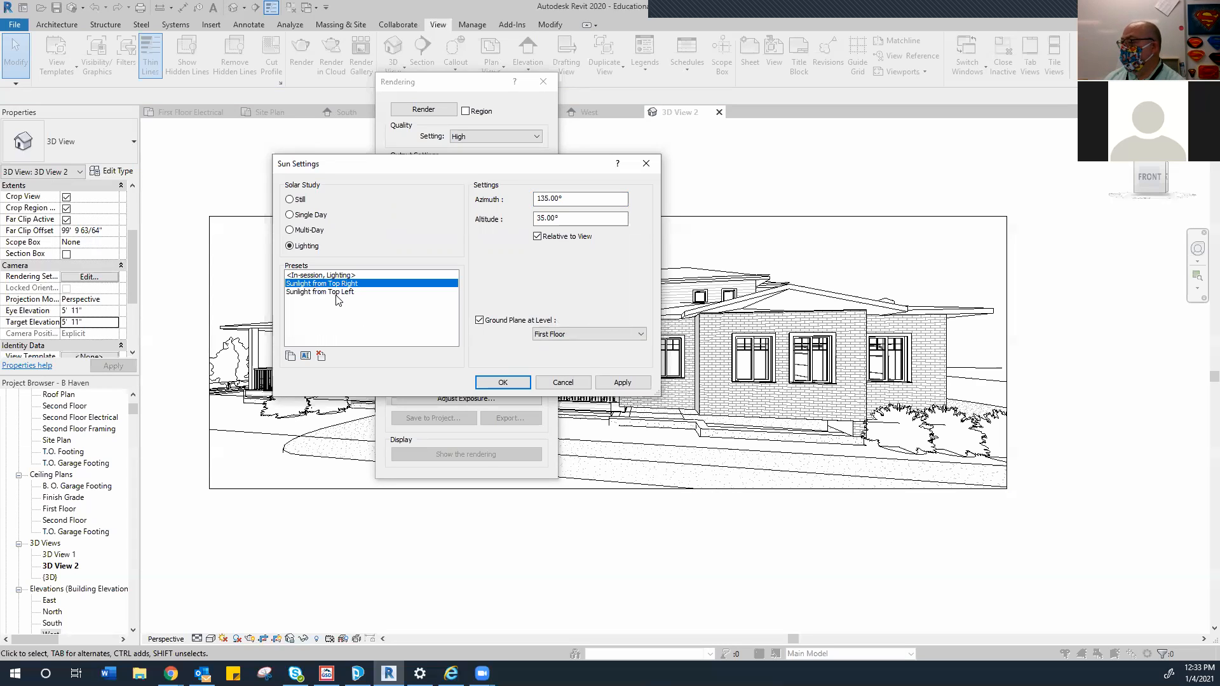
left_click(336, 293)
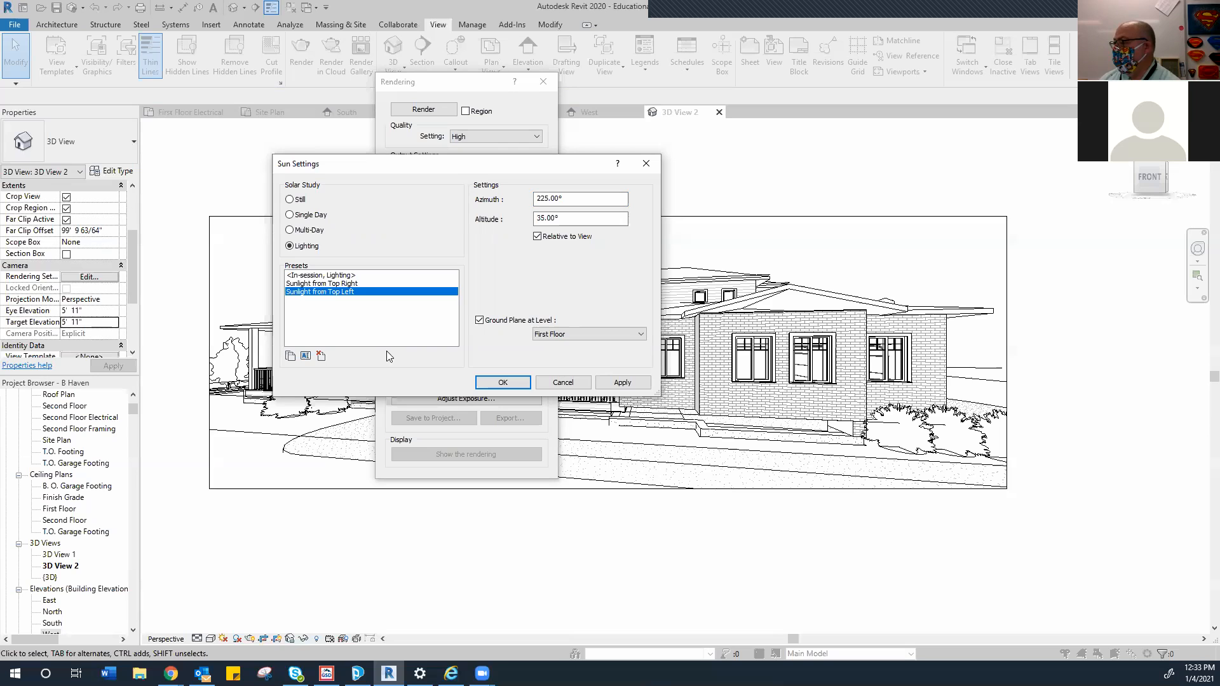
left_click_drag(508, 166, 966, 150)
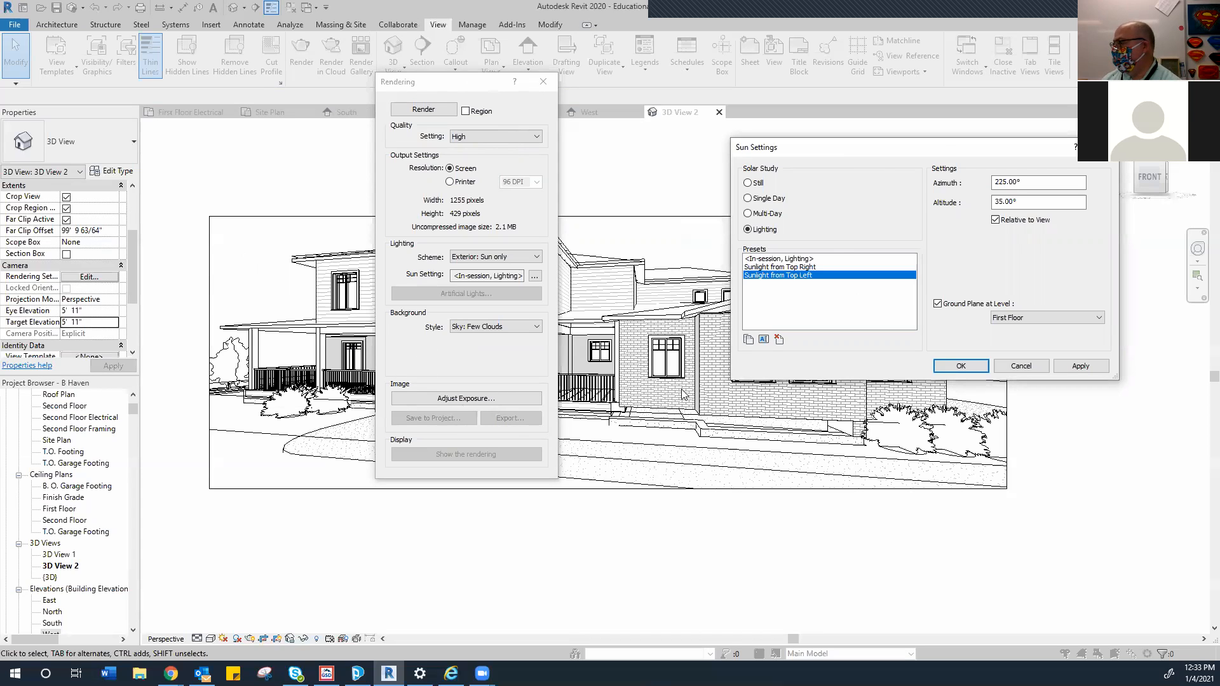
left_click_drag(885, 149, 516, 150)
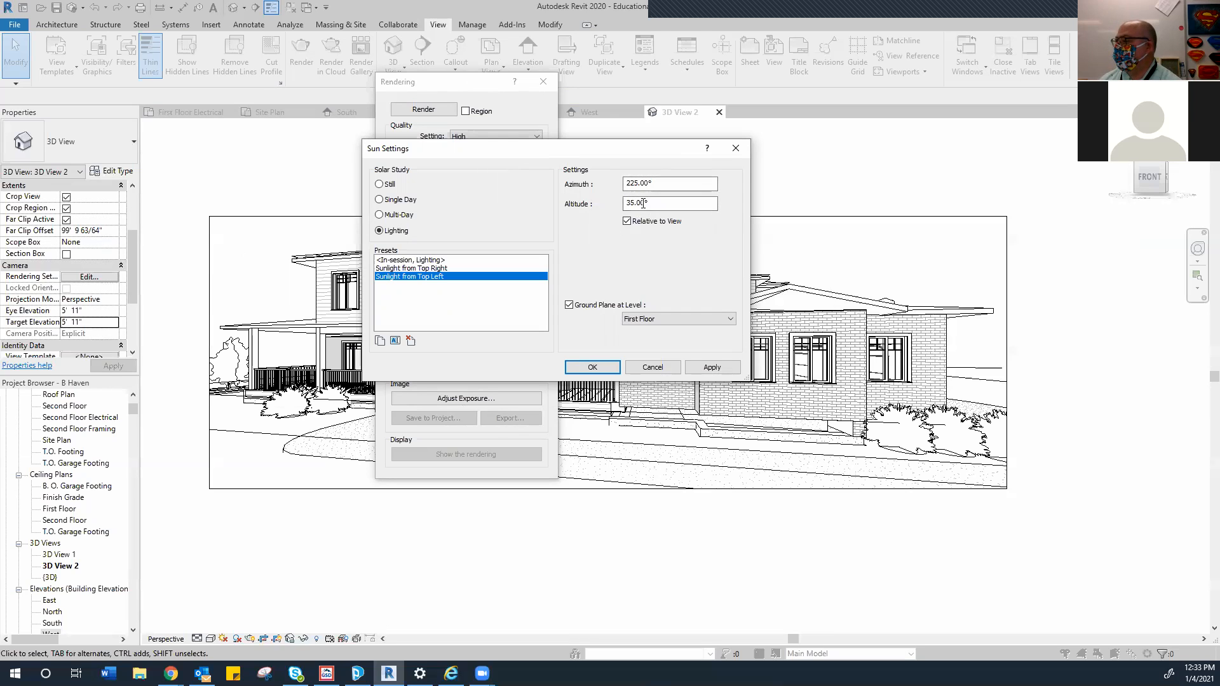
left_click(712, 368)
left_click(592, 368)
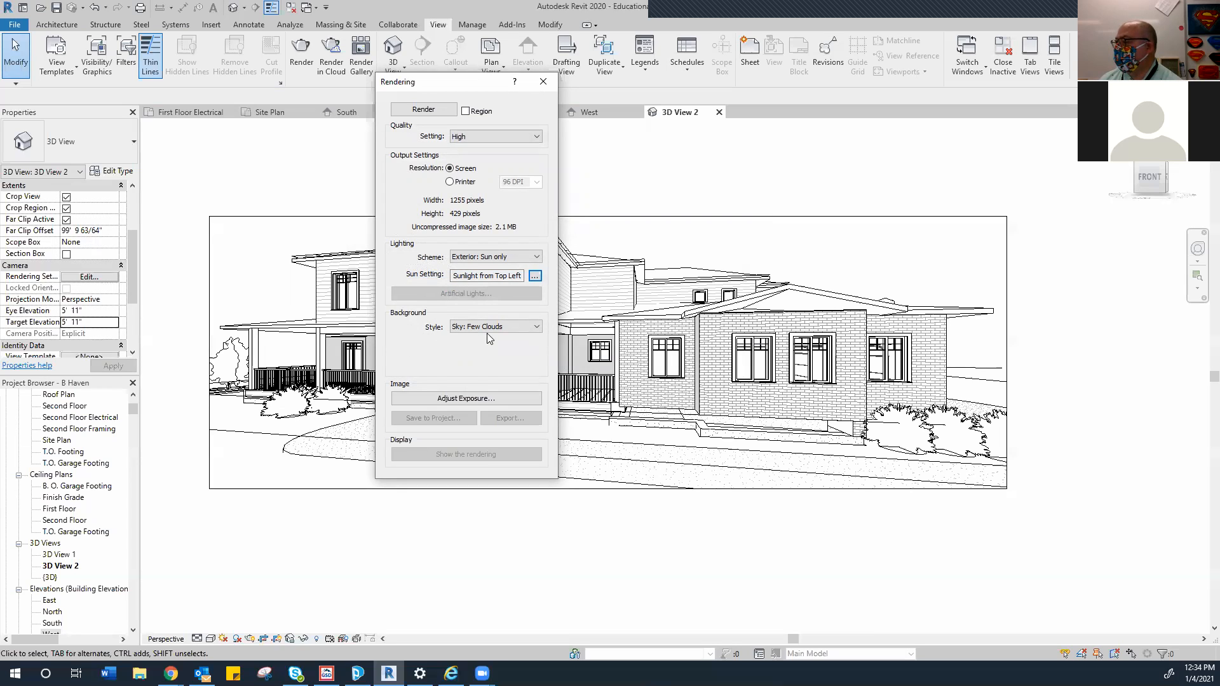
Switch the rendering background from Sky: Few Clouds to Sky: Cloudy and bring up Exposure Control
left_click(537, 327)
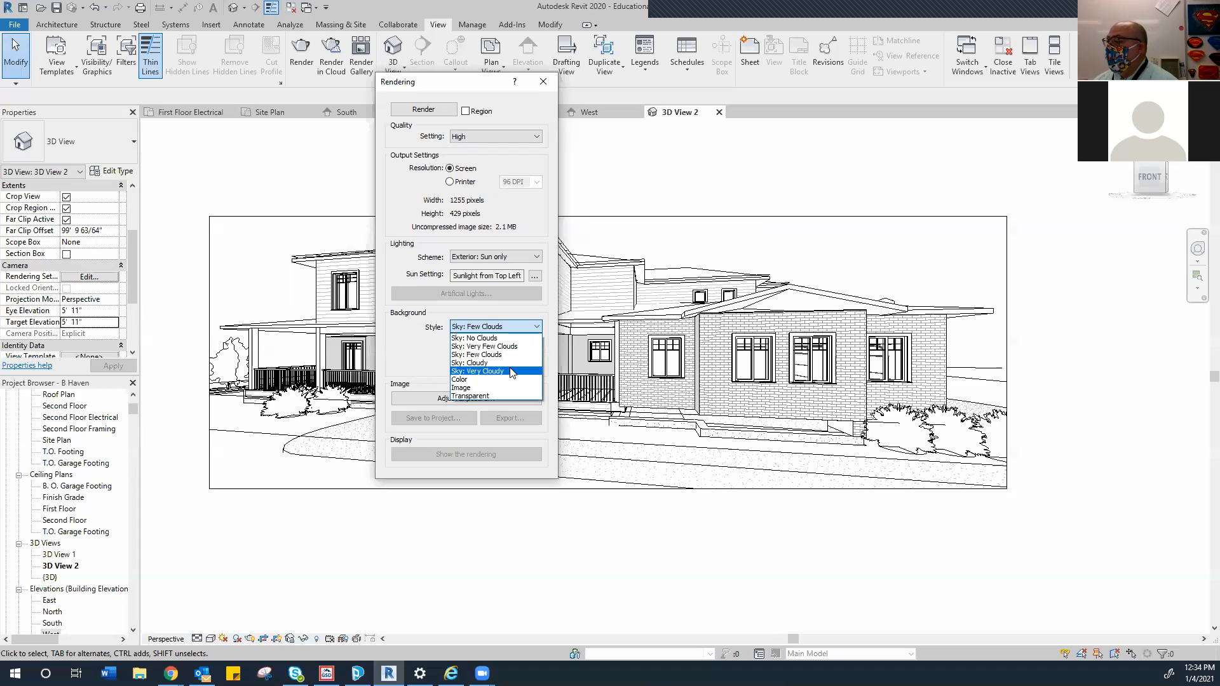
left_click(486, 363)
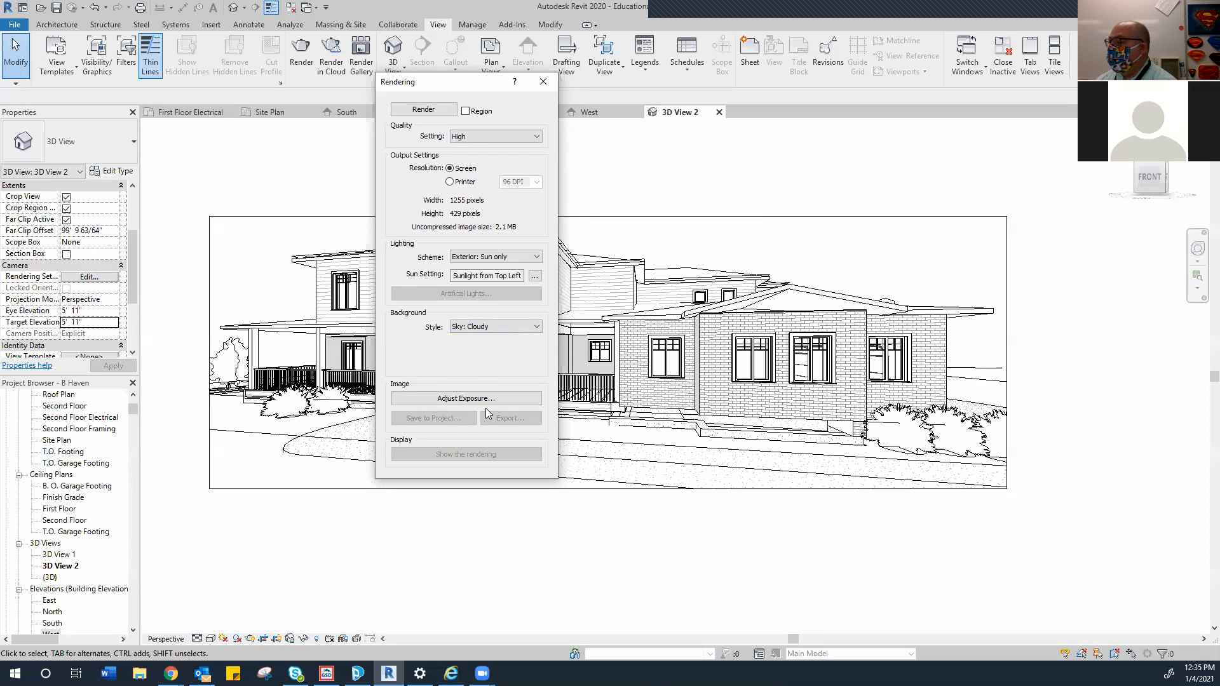
left_click(451, 405)
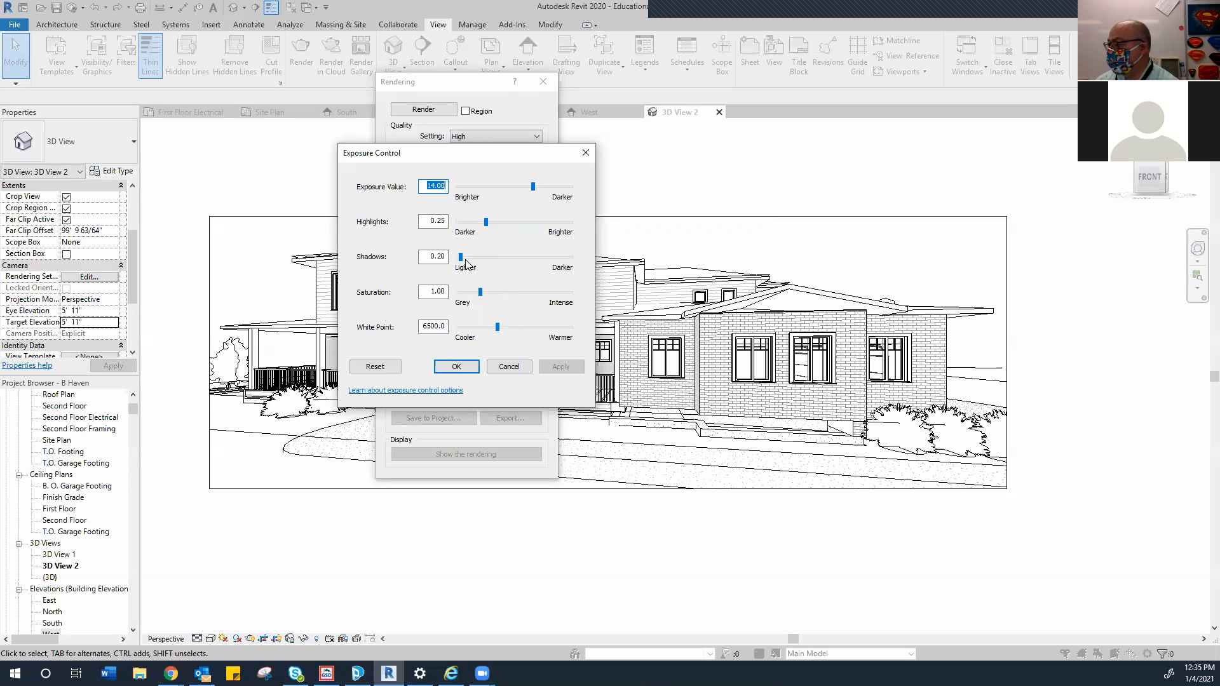
Set the Shadows exposure value to 0.80, keeping exposure 14.00 and white point 6500, and apply it
left_click_drag(466, 260, 473, 260)
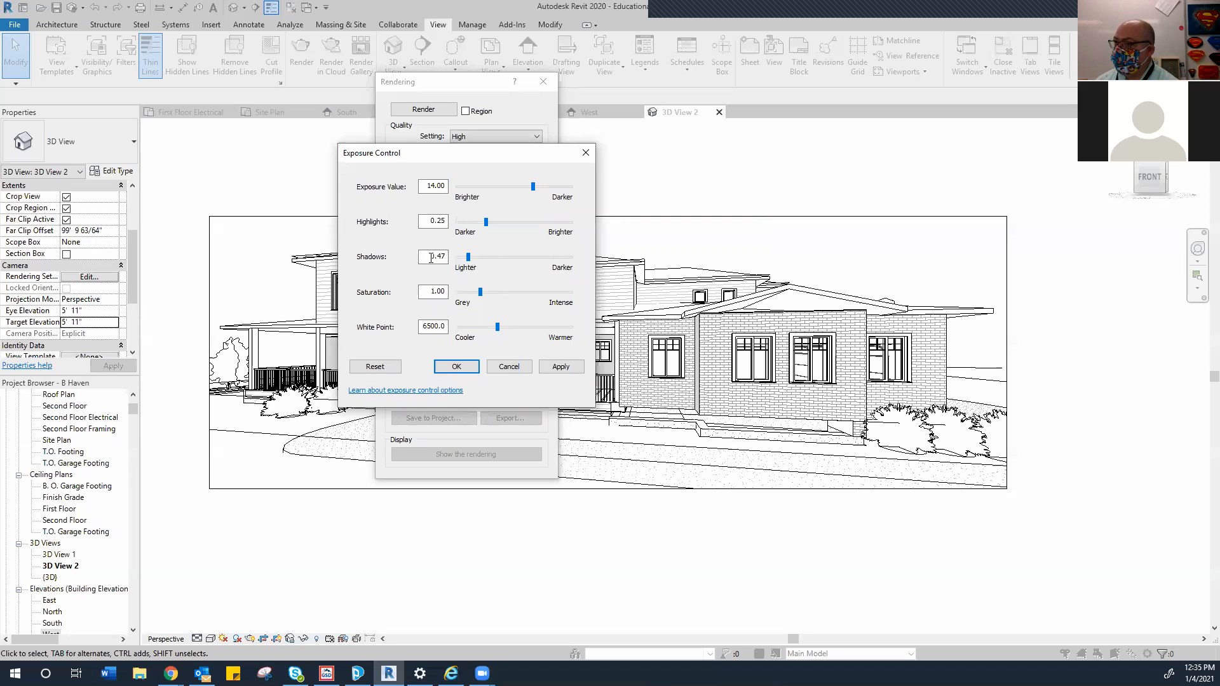
left_click_drag(468, 258, 532, 257)
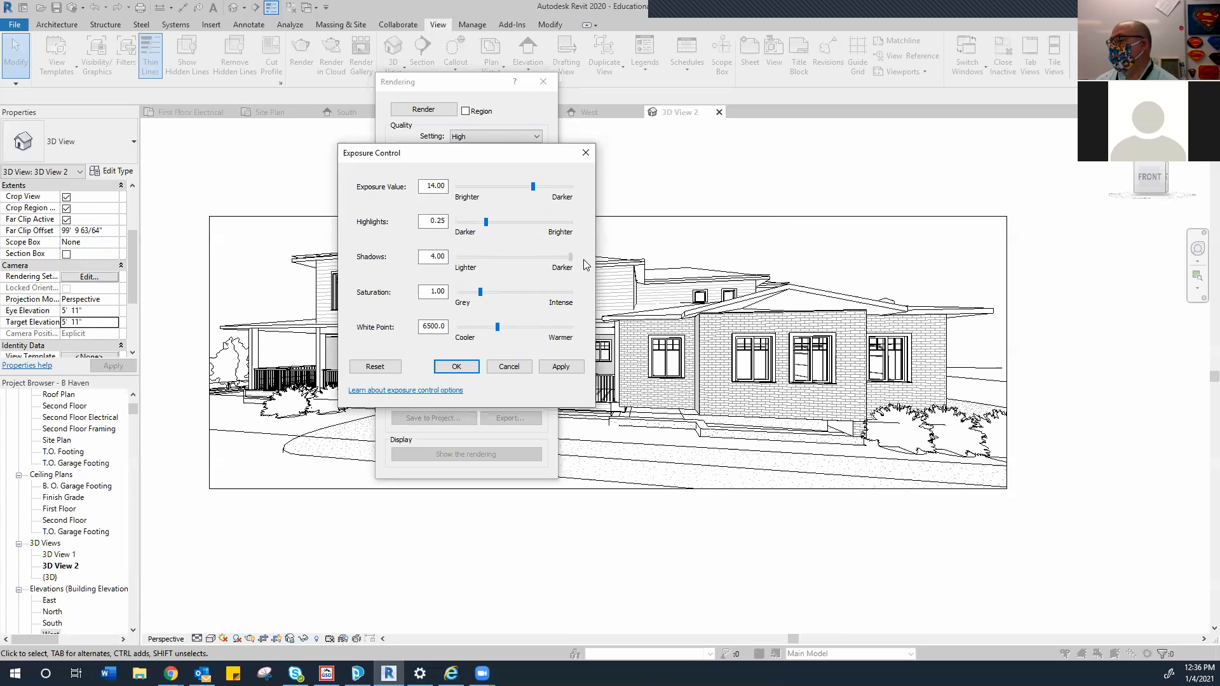
left_click_drag(583, 259, 483, 258)
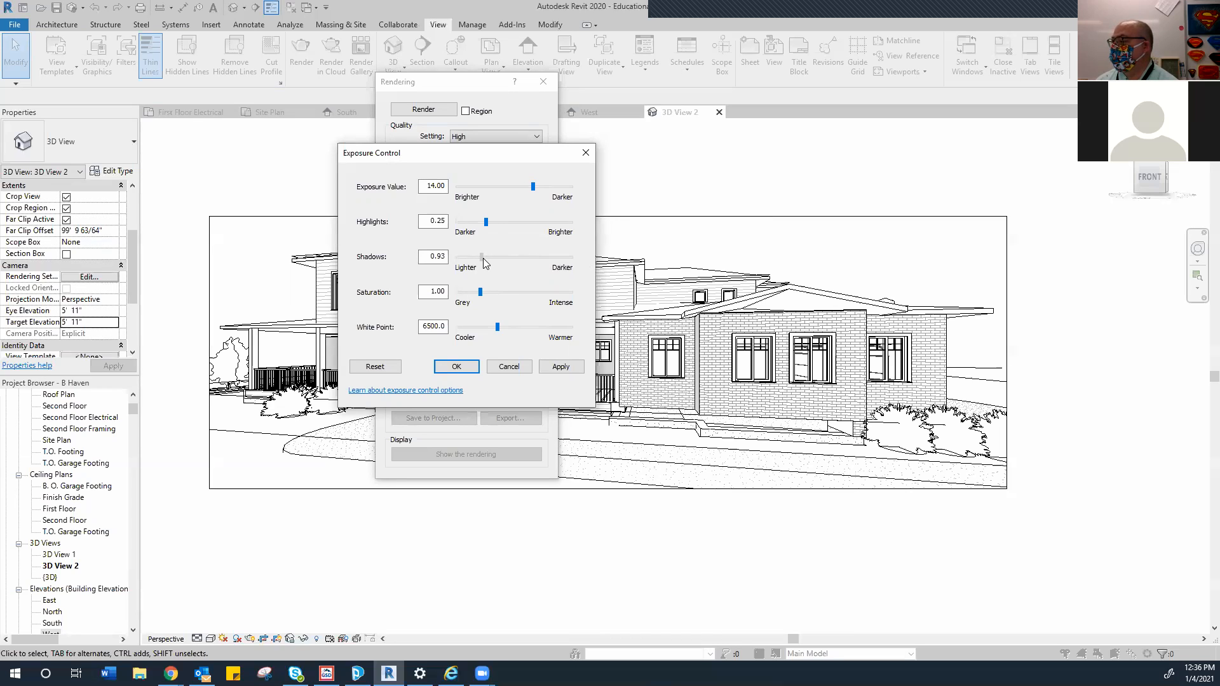
left_click_drag(483, 262, 481, 262)
left_click_drag(478, 258, 479, 258)
left_click(561, 367)
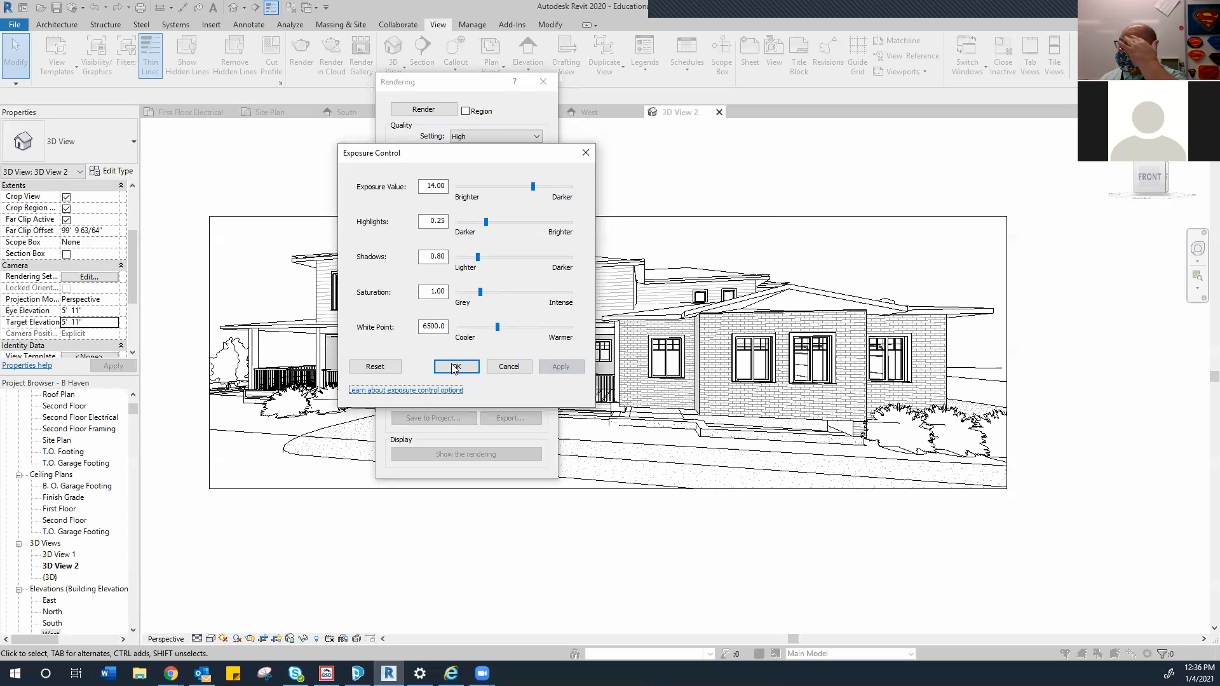
left_click(455, 368)
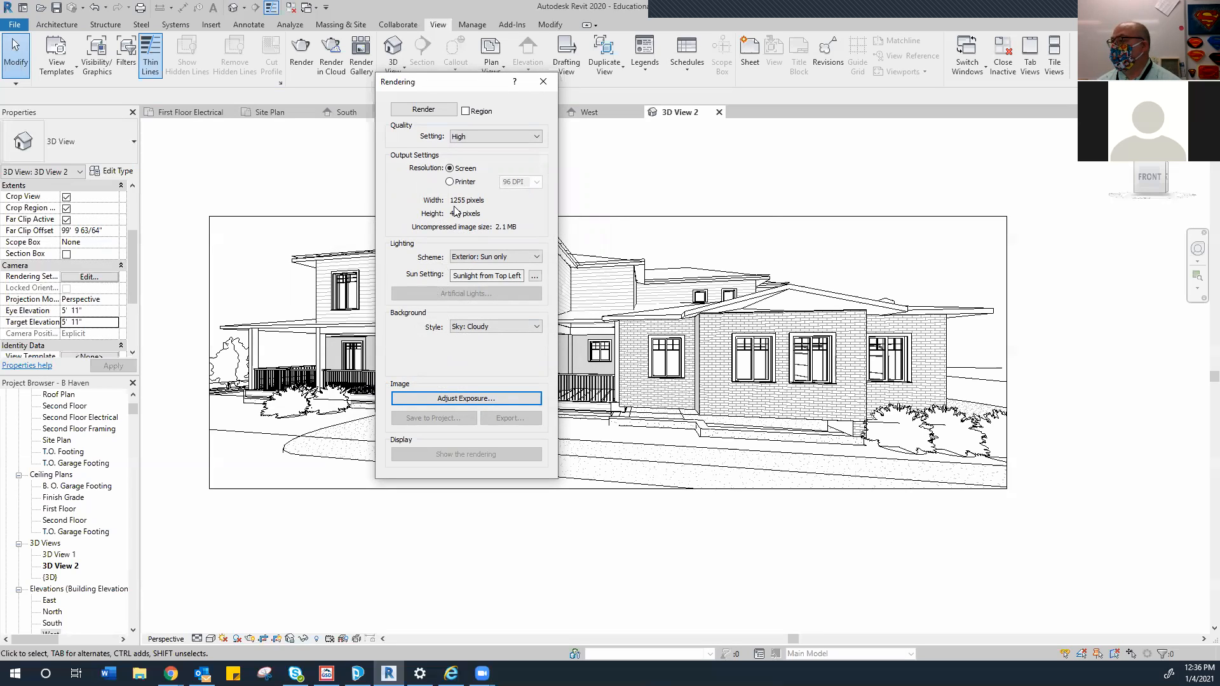
Submit 3D View 2 to Render in Cloud as a Standard-quality, Medium-size still image
left_click_drag(448, 81, 266, 140)
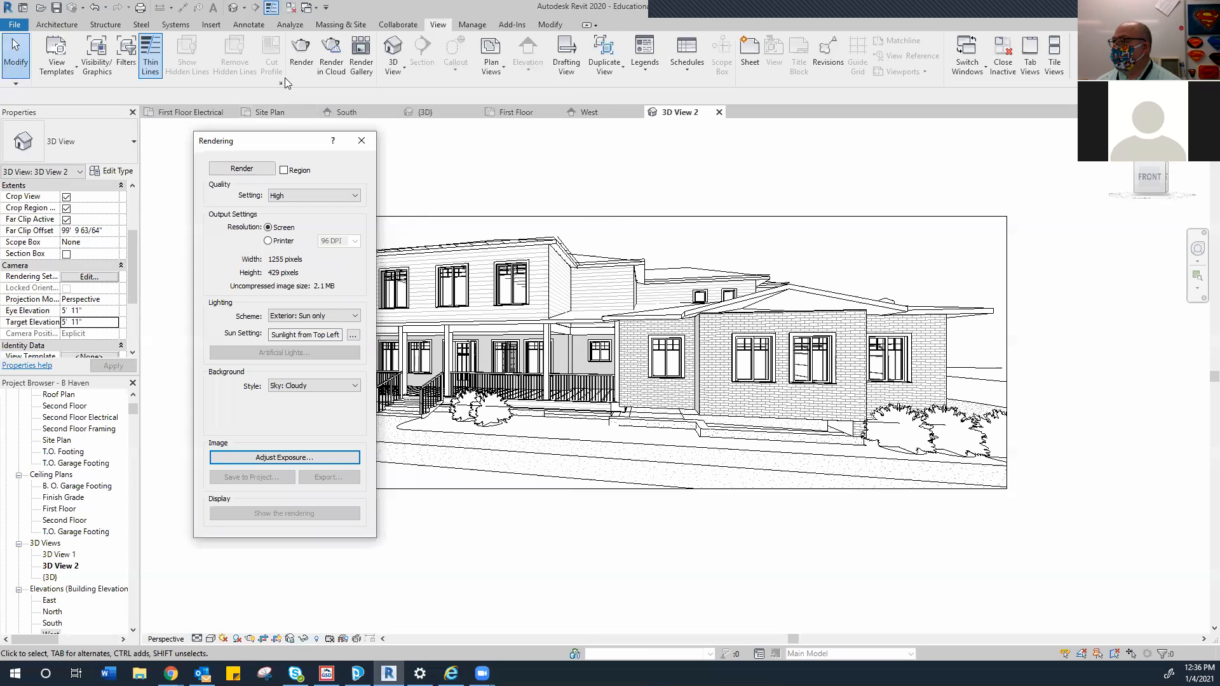
left_click(331, 61)
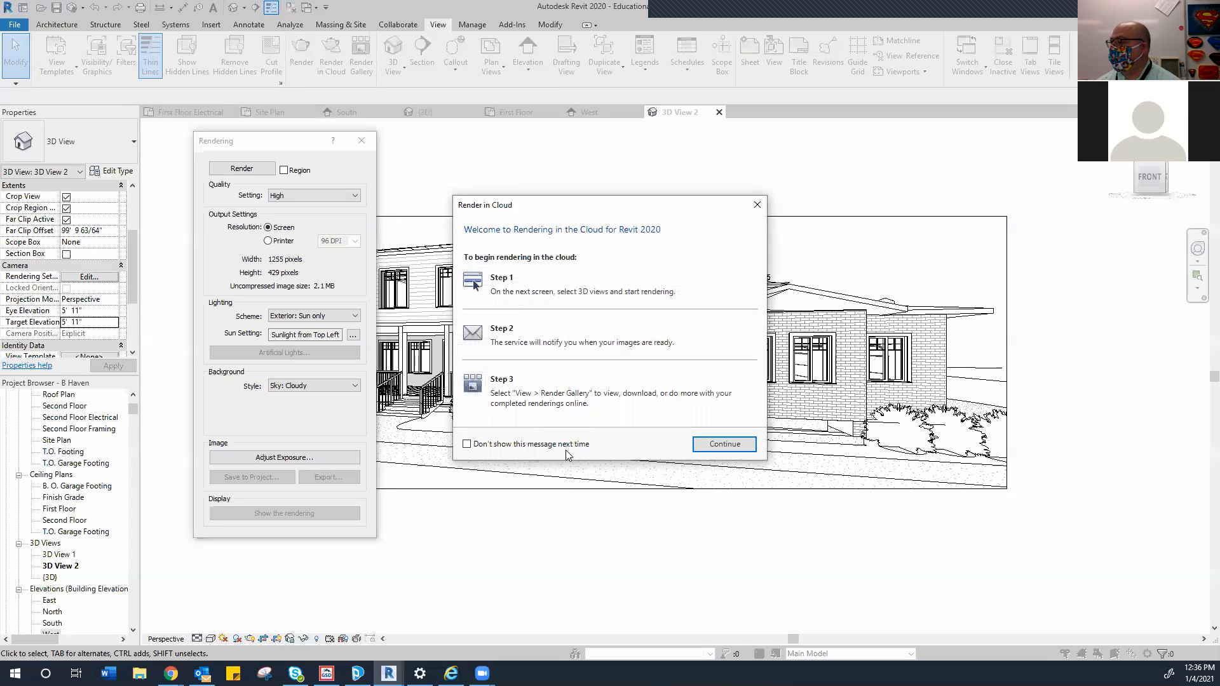
left_click(725, 444)
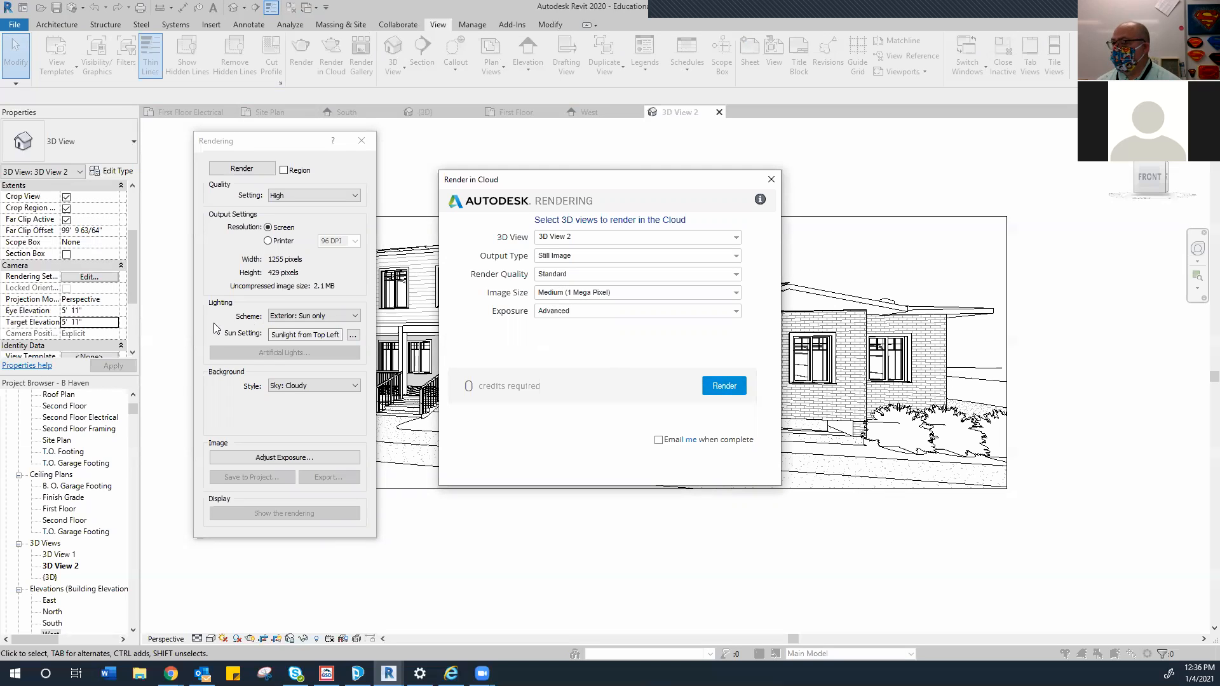
left_click(715, 388)
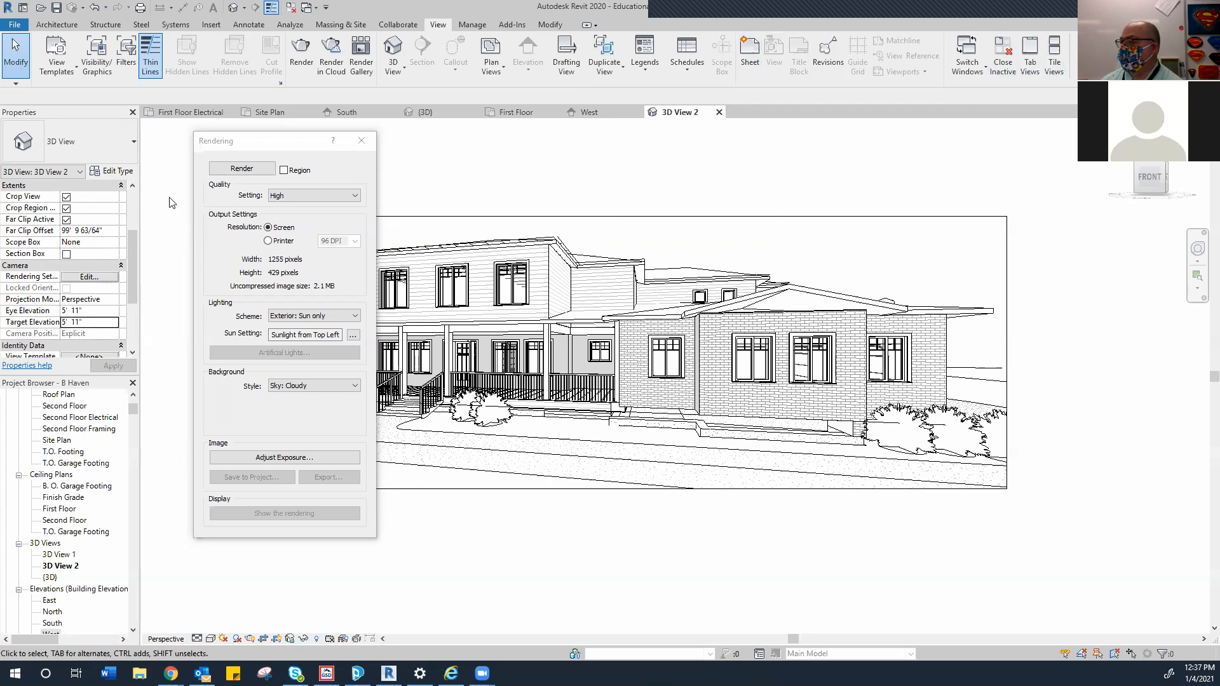
Render 3D View 2 locally at High quality, showing the house front against a cloudy sky
left_click(232, 166)
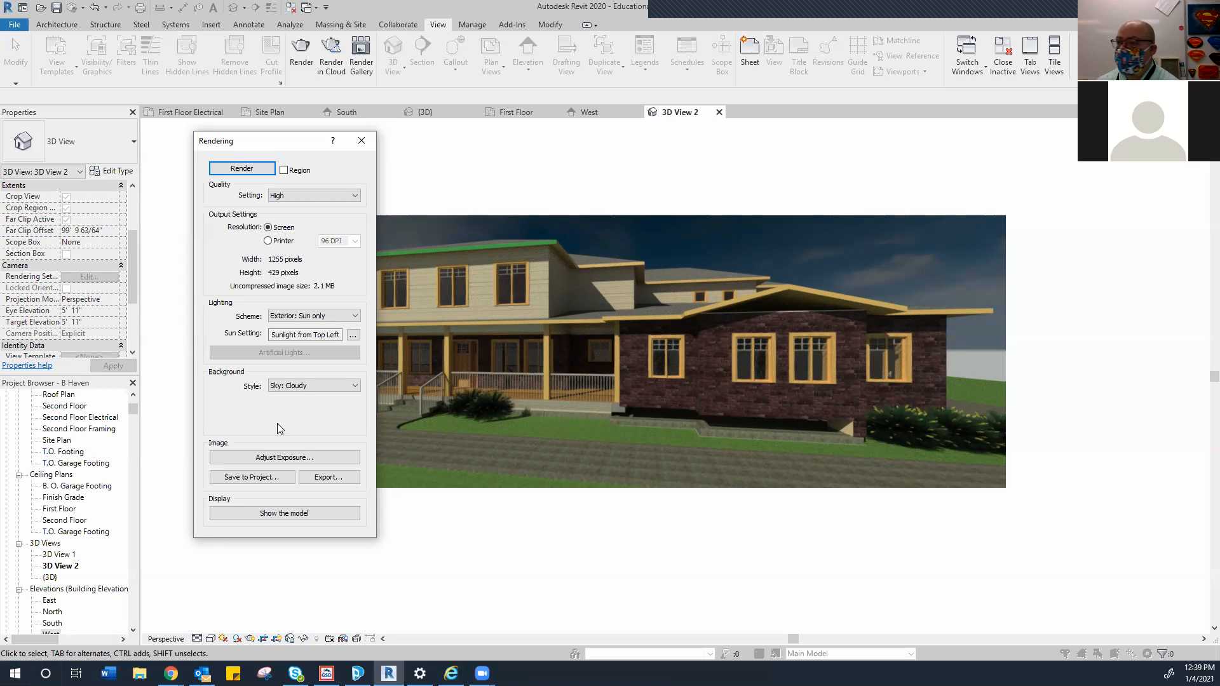
left_click_drag(253, 148, 123, 166)
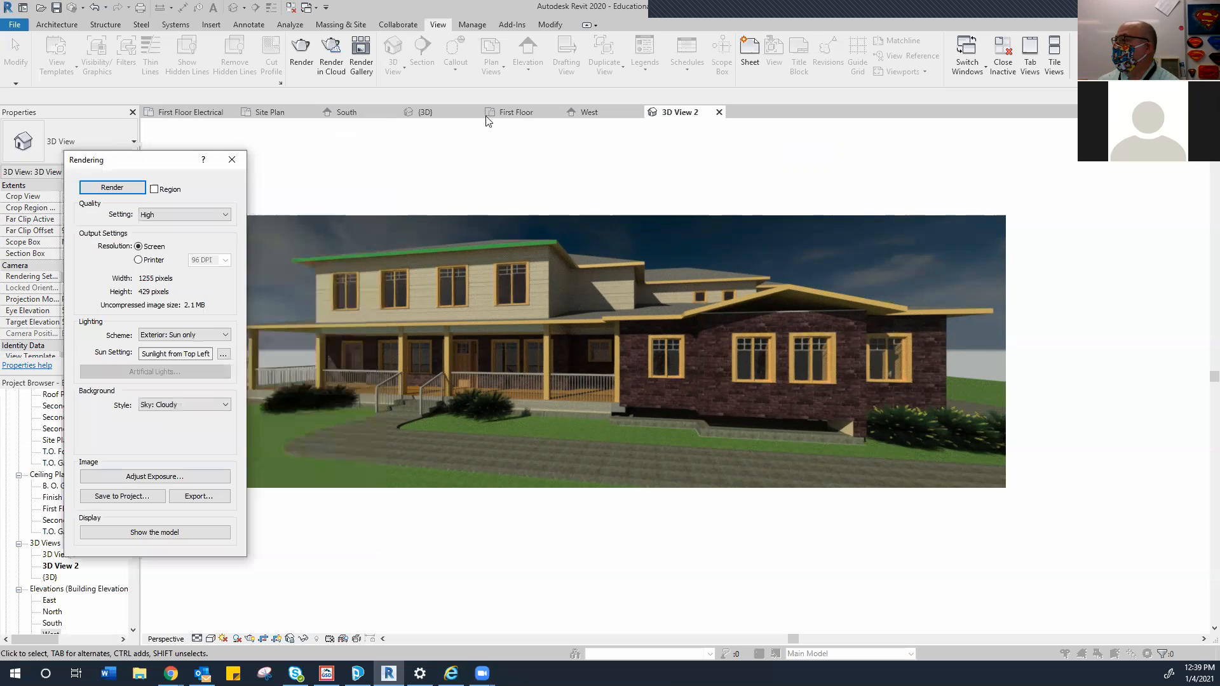
Open the online Render Gallery in the browser to see the B Haven.rvt project still processing
left_click(361, 57)
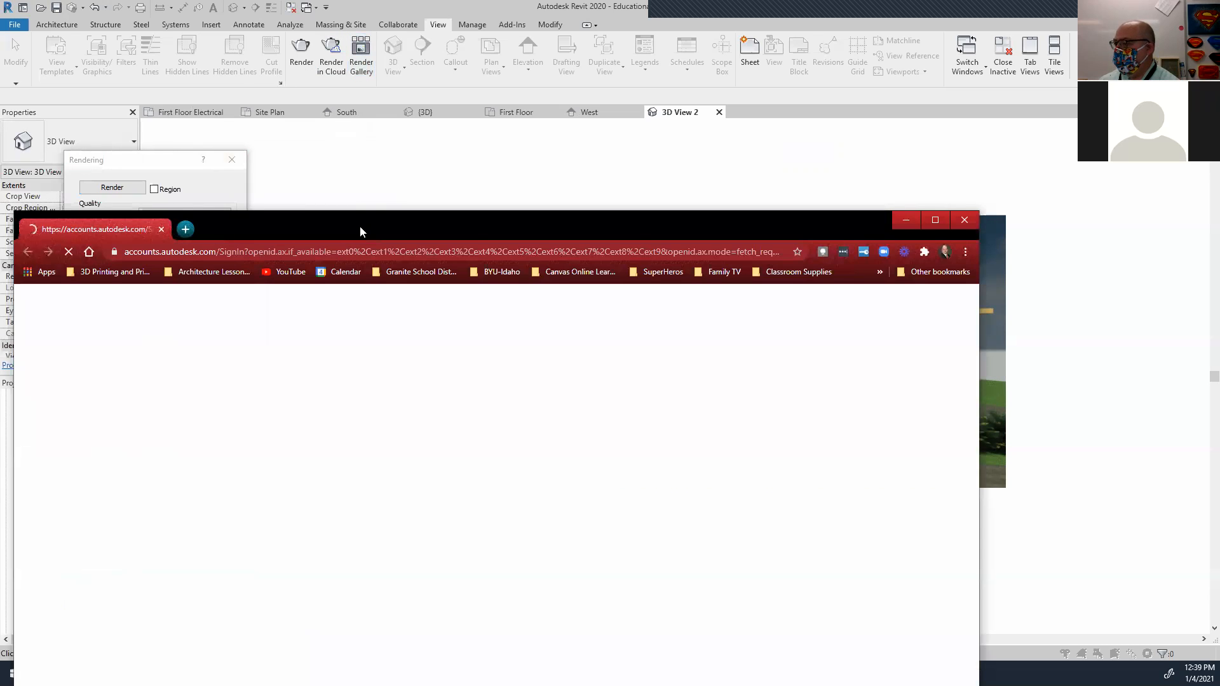
left_click_drag(377, 223, 470, 96)
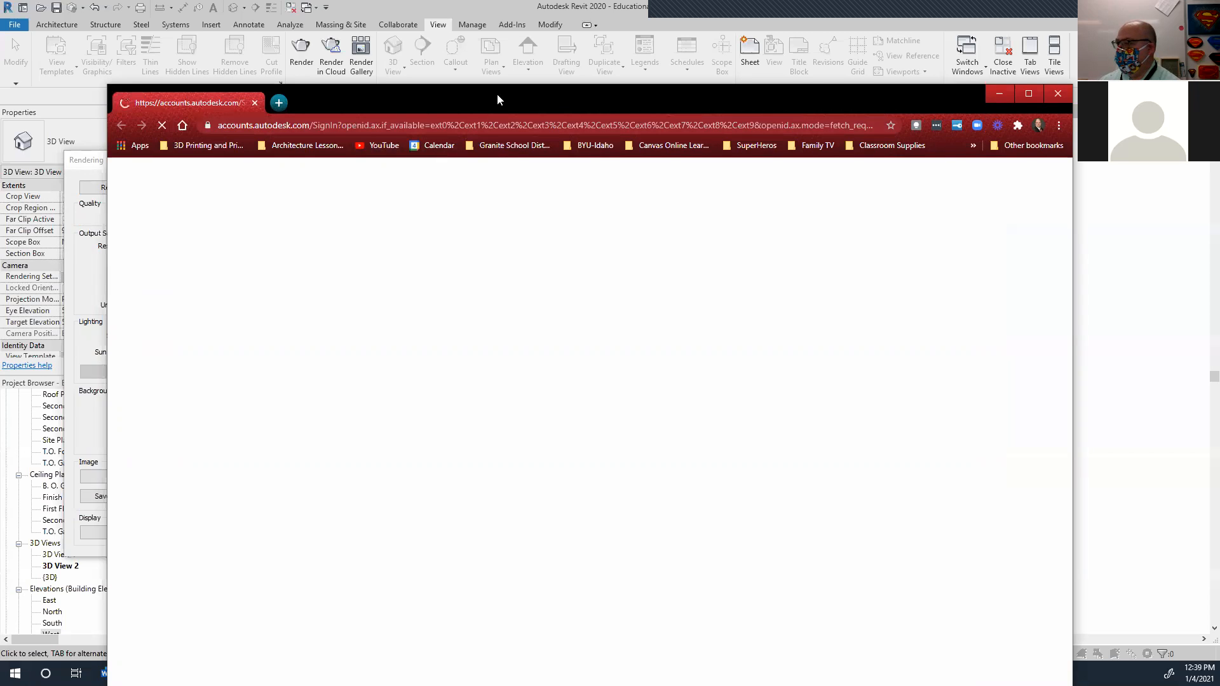
left_click_drag(497, 94, 508, 58)
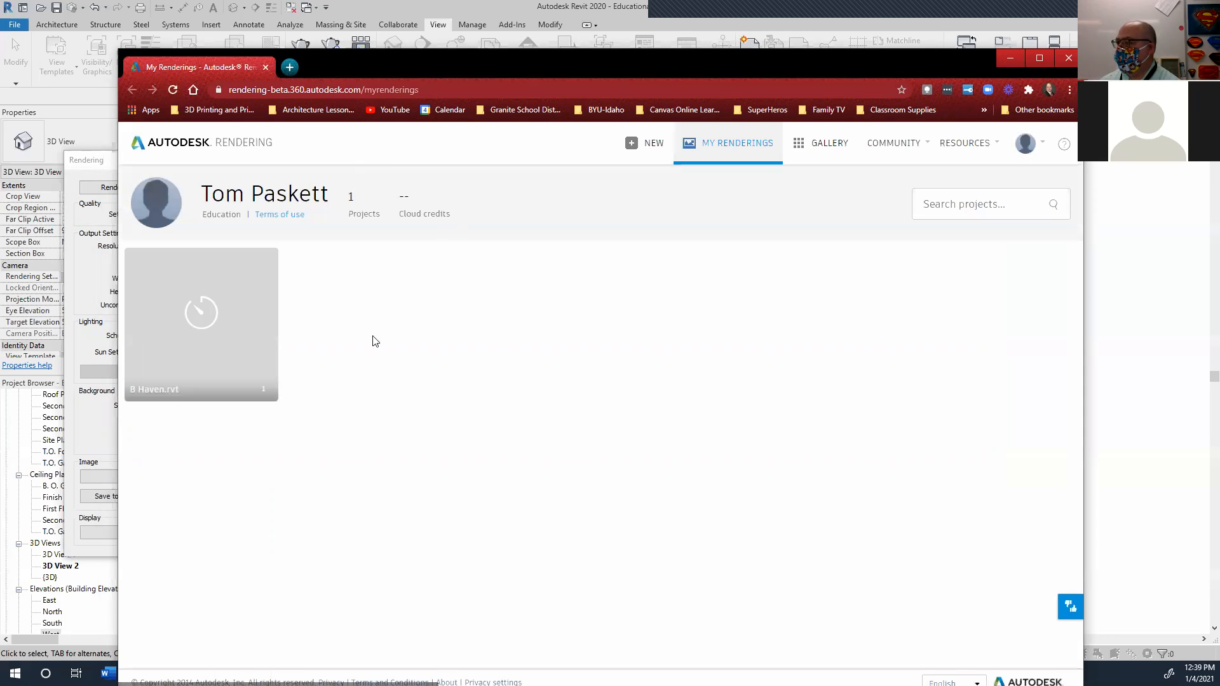
mouse_move(201, 330)
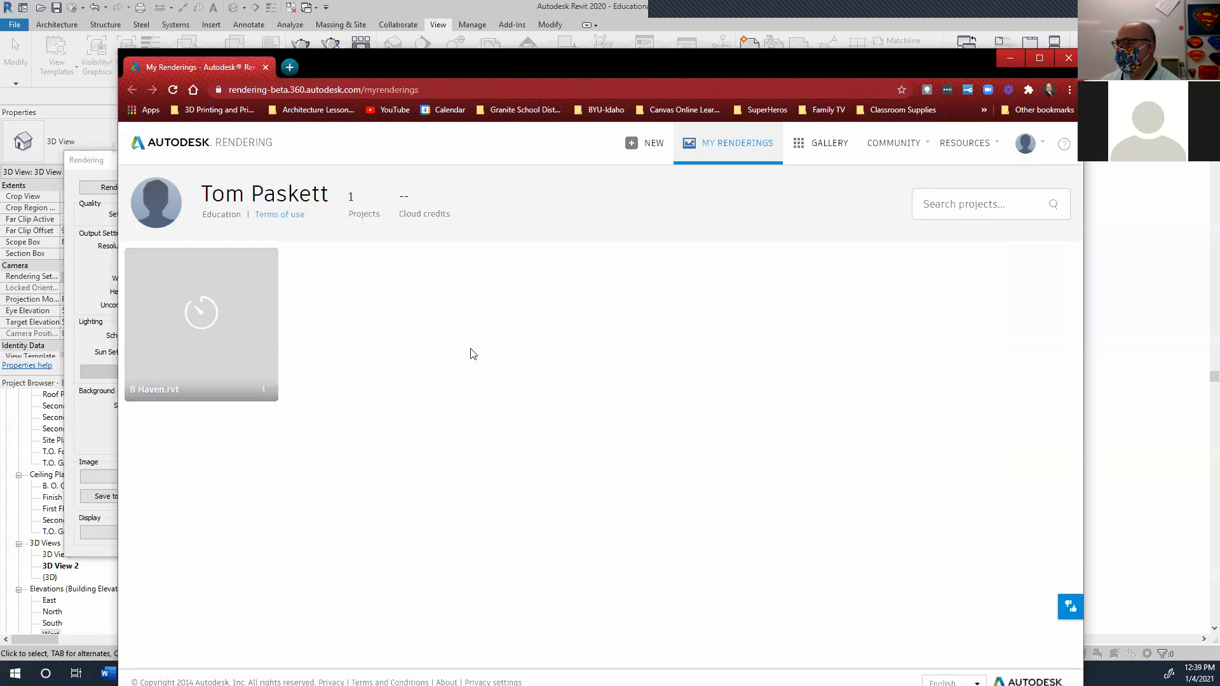
mouse_move(286, 319)
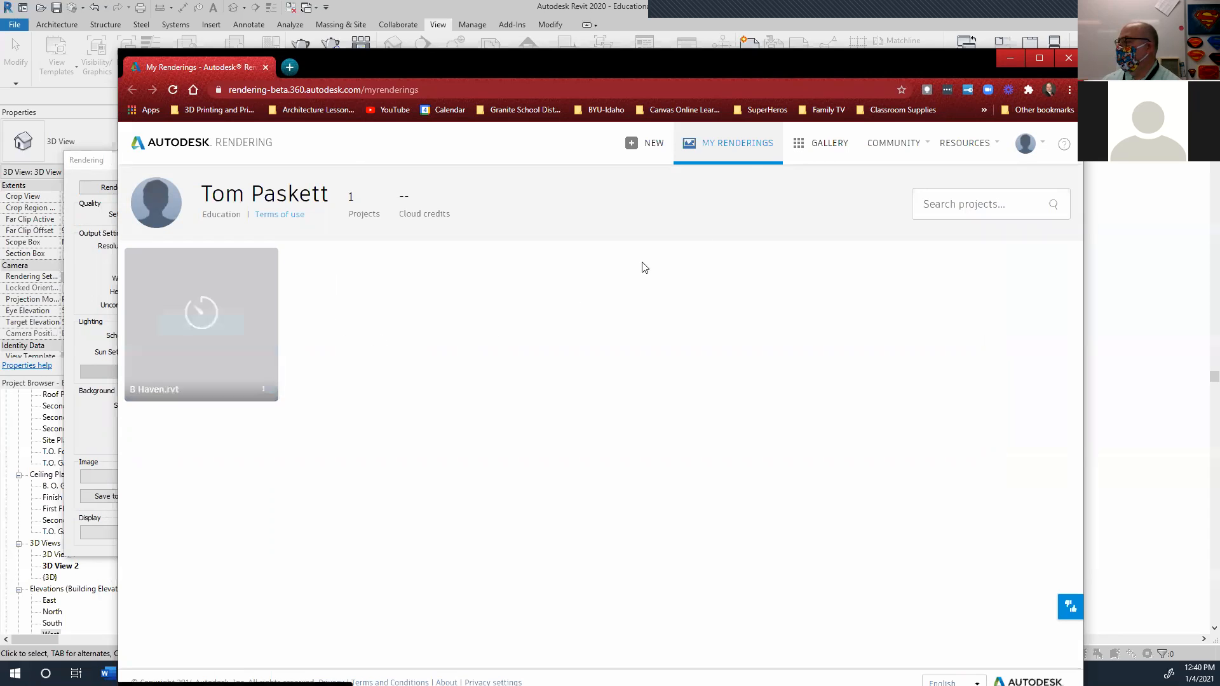
Look over the A360 gallery, then open the B Haven.rvt project from My Renderings to see its queued job
left_click(813, 146)
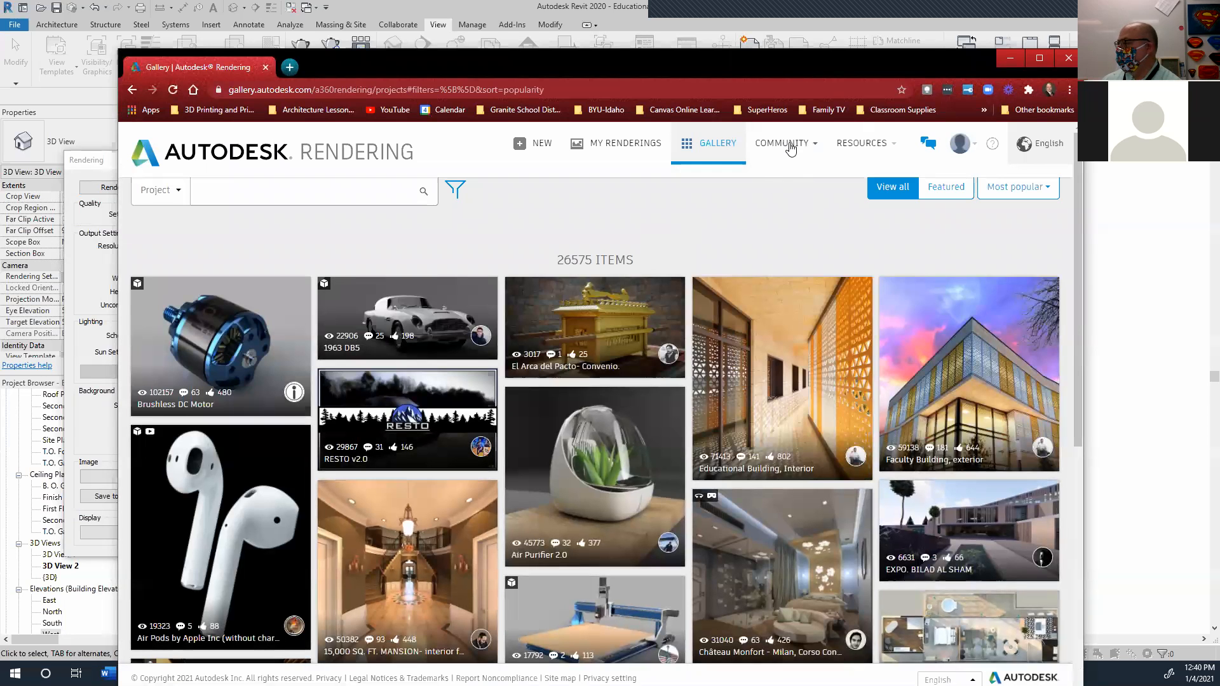
scroll(659, 510, "down", 3)
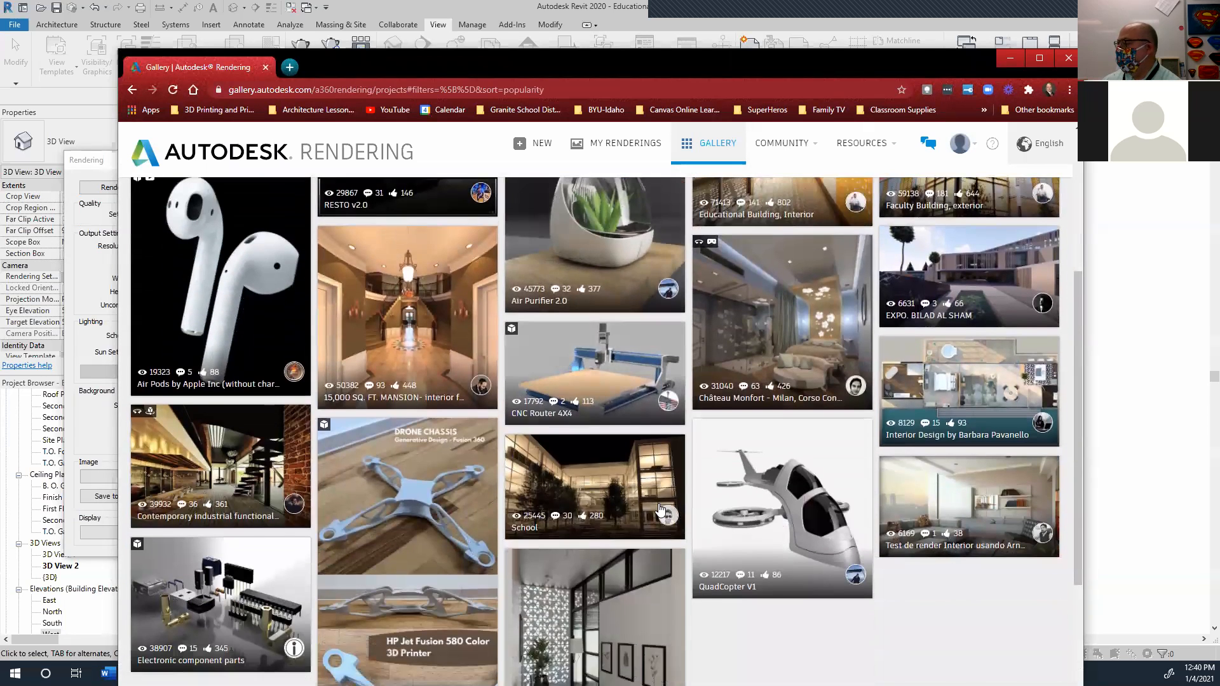
scroll(660, 510, "down", 2)
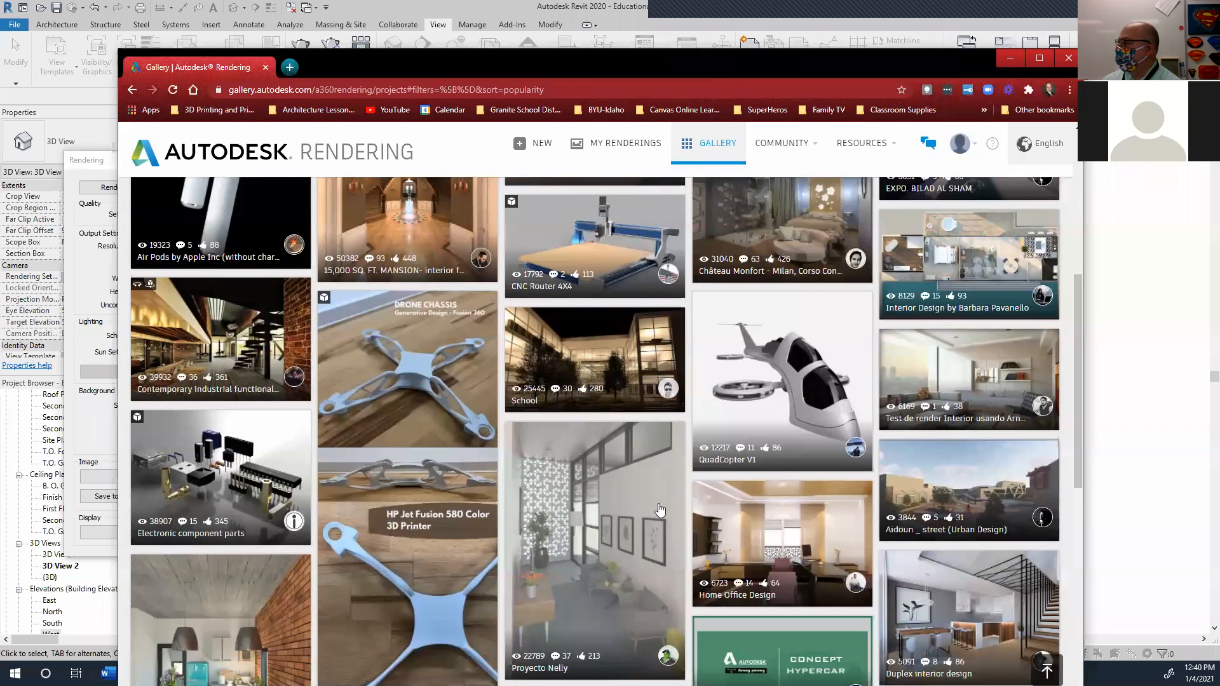
scroll(659, 510, "up", 6)
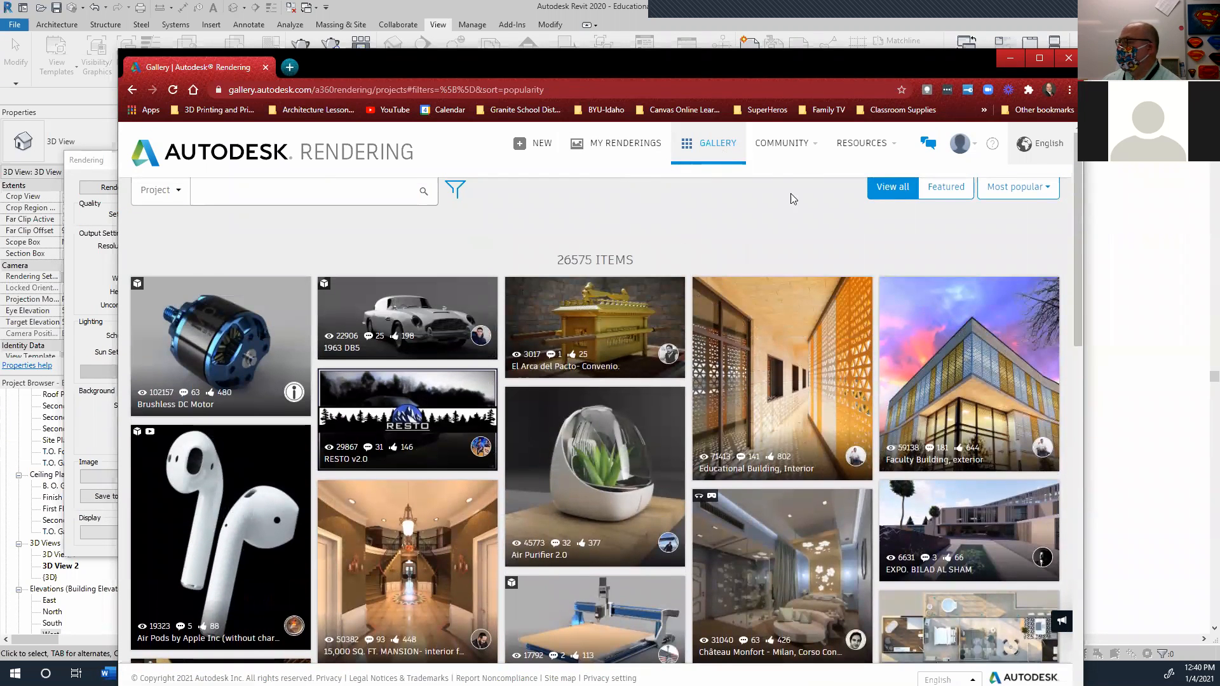
left_click(872, 144)
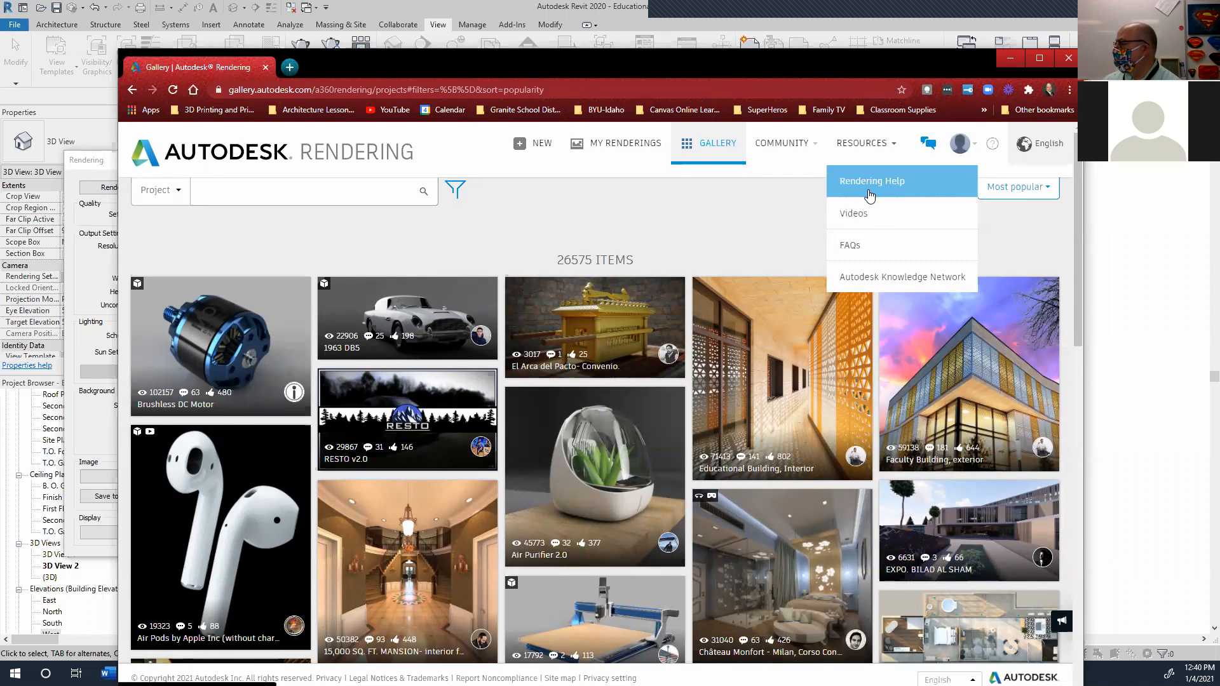
left_click(625, 144)
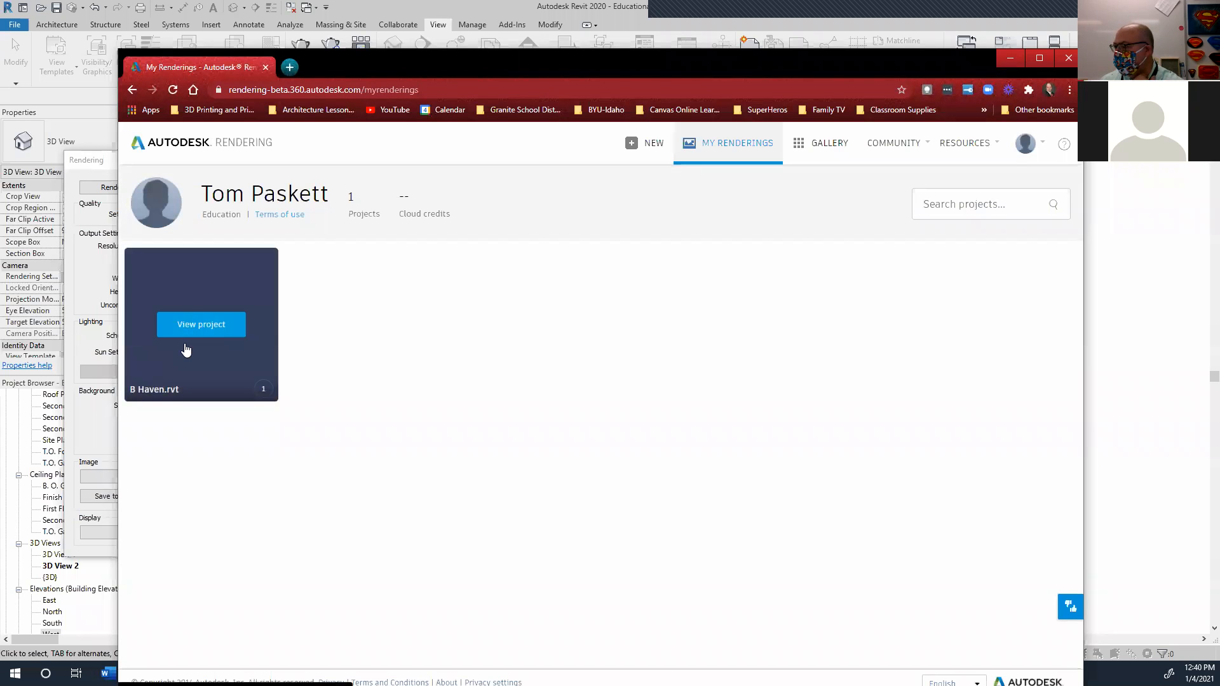
left_click(198, 331)
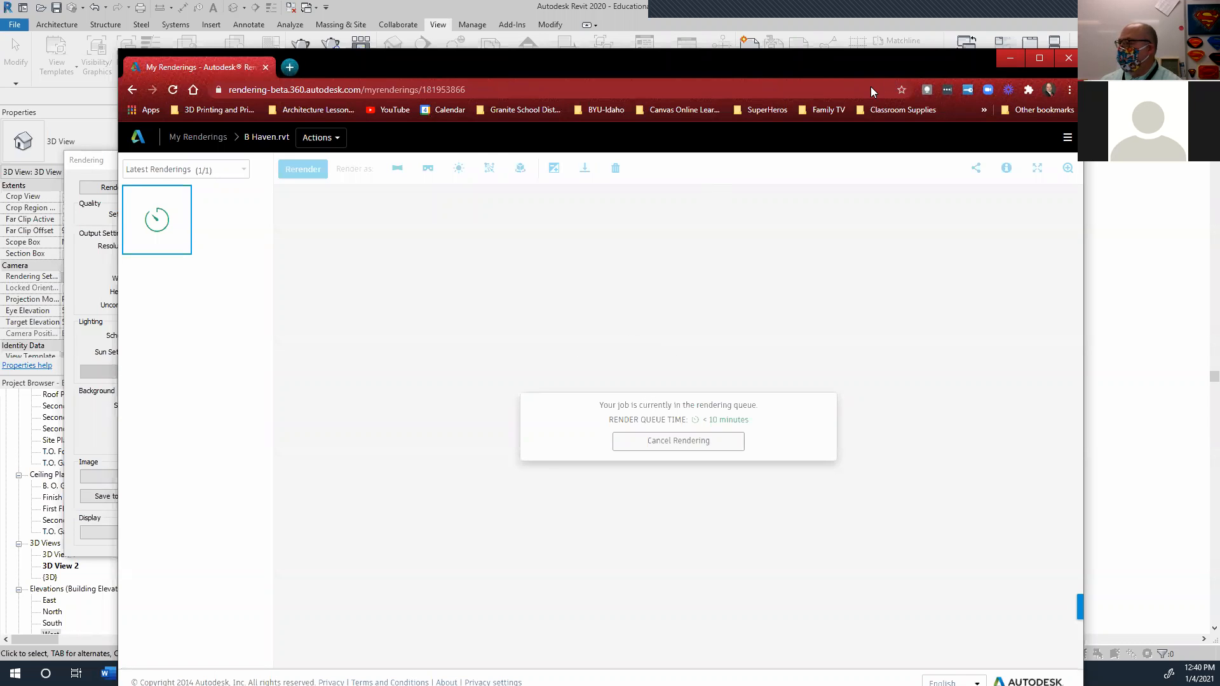
Return to Revit, make 3D View 2 current, and reopen its High-quality, Sky: Cloudy render settings
left_click(1010, 58)
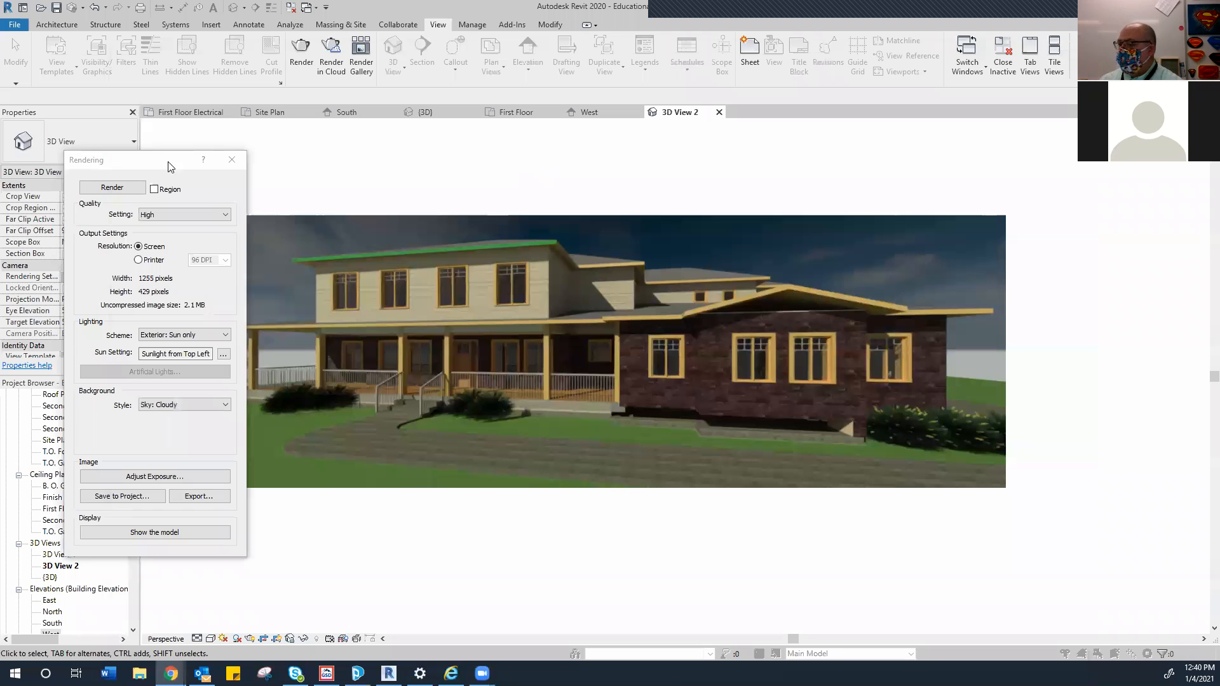
left_click_drag(169, 161, 594, 140)
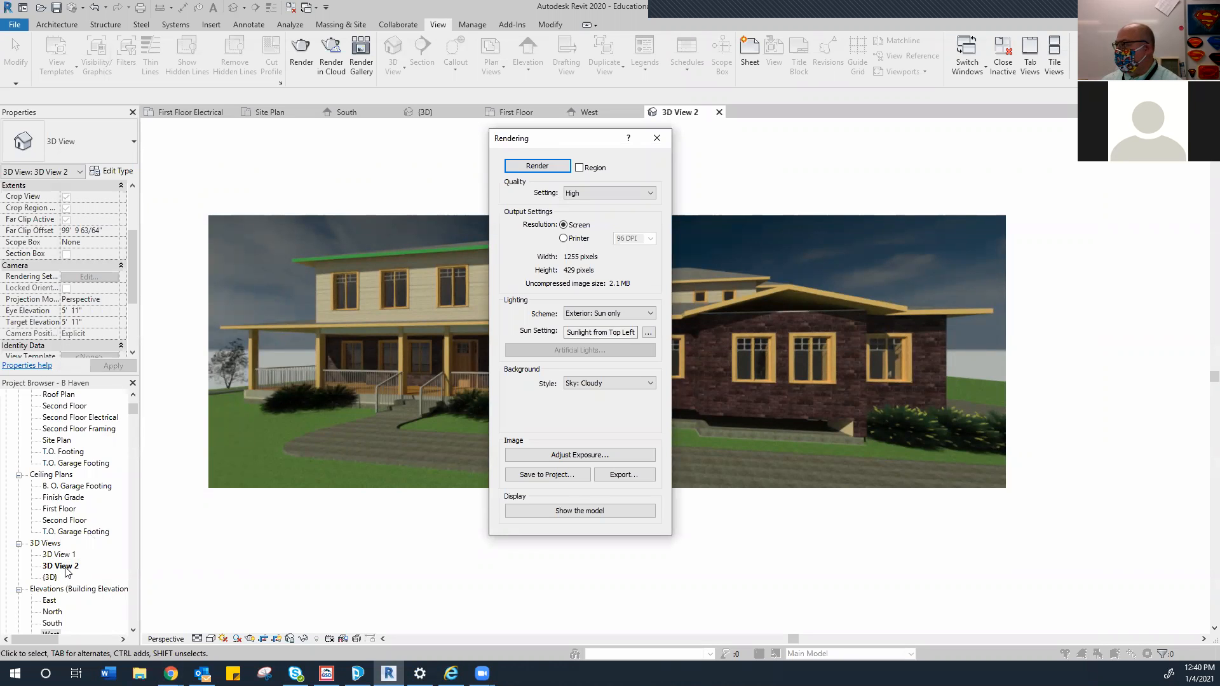
left_click(657, 138)
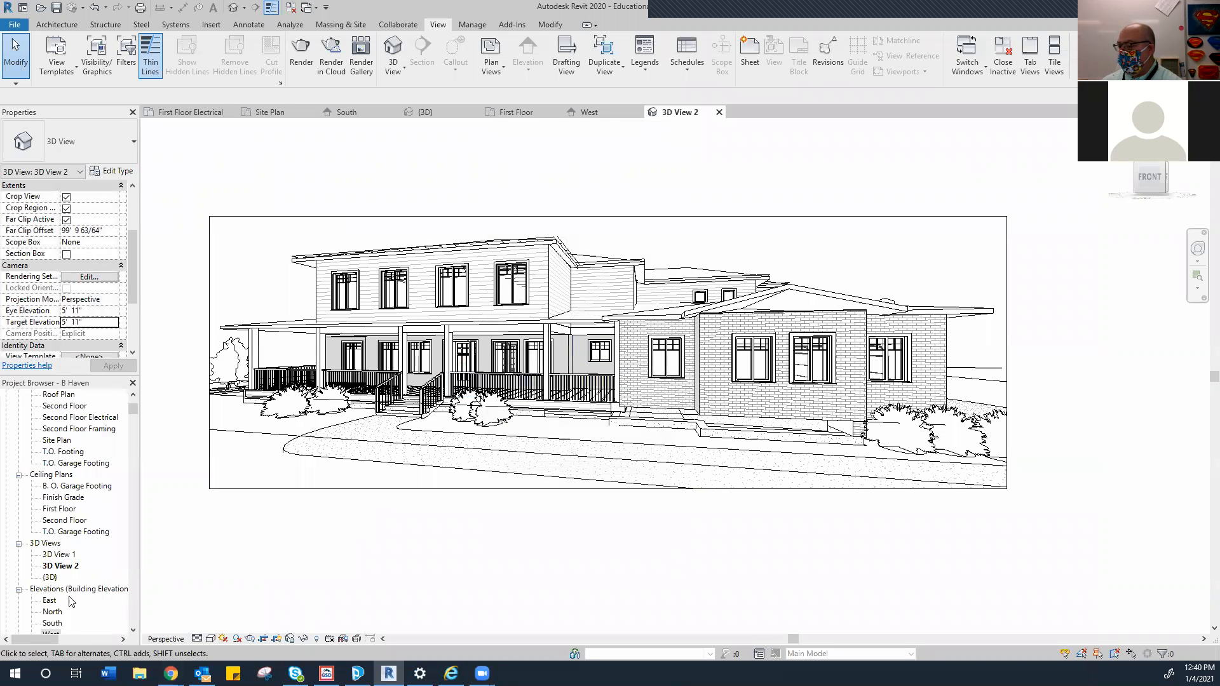
left_click(70, 567)
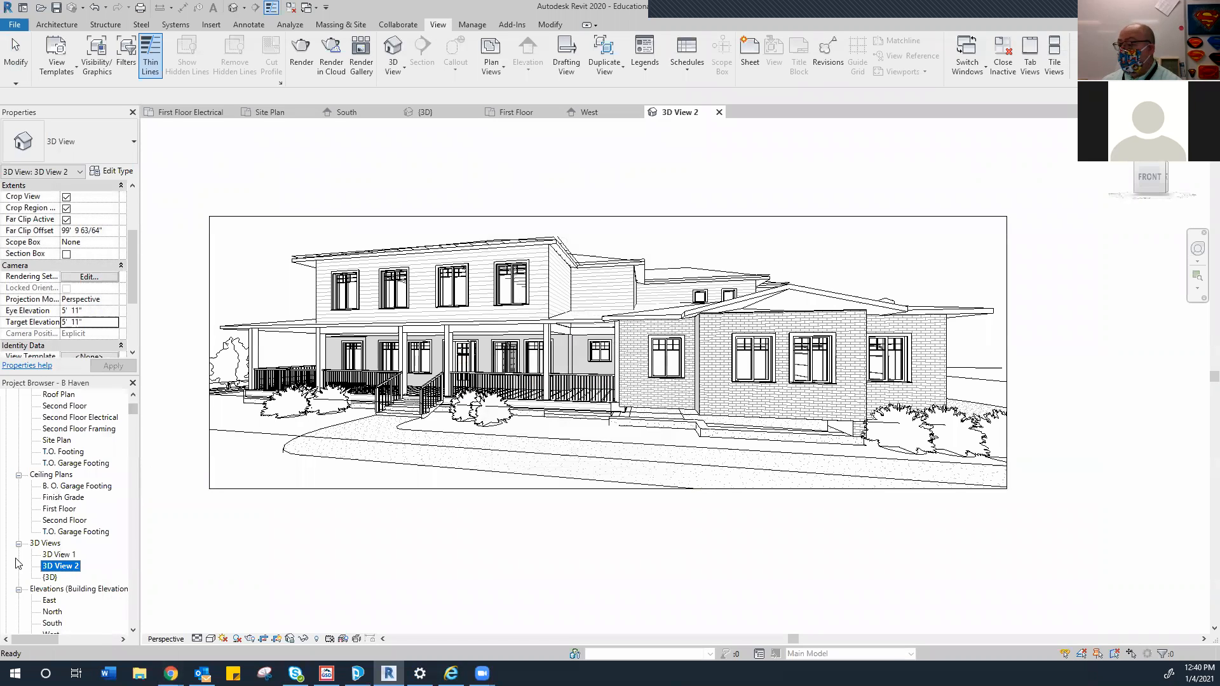
left_click(301, 54)
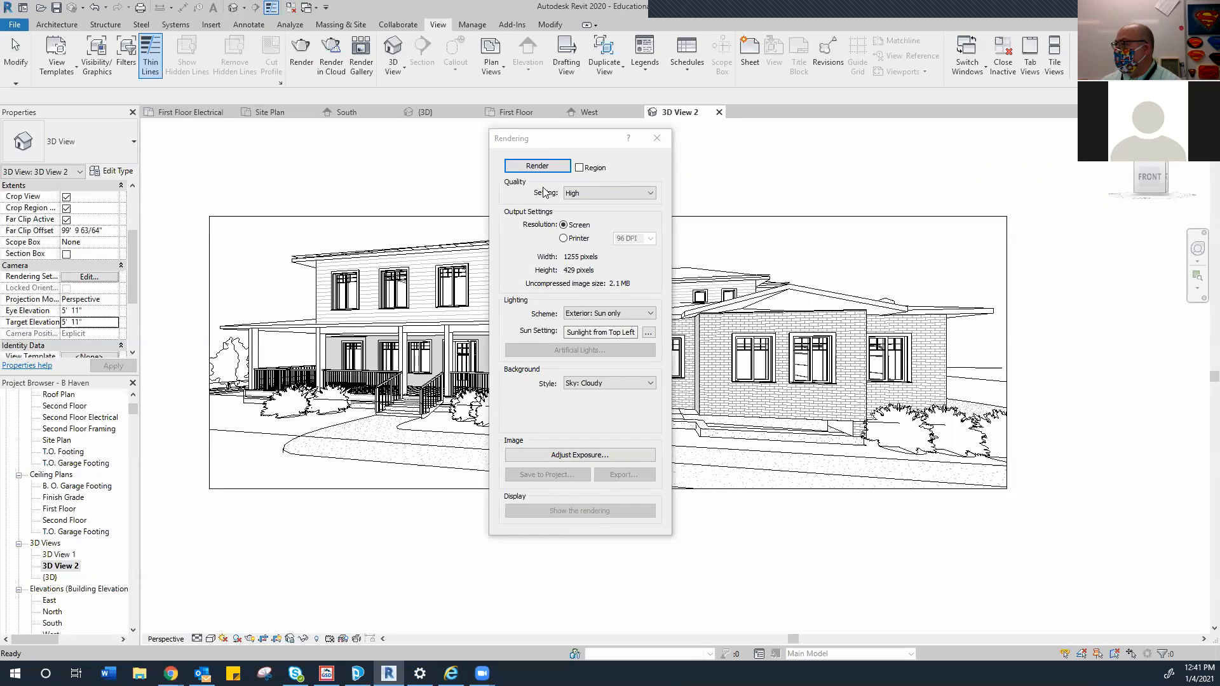
Render the house locally with the cloudy sky, then start saving the finished image to the project
left_click(534, 165)
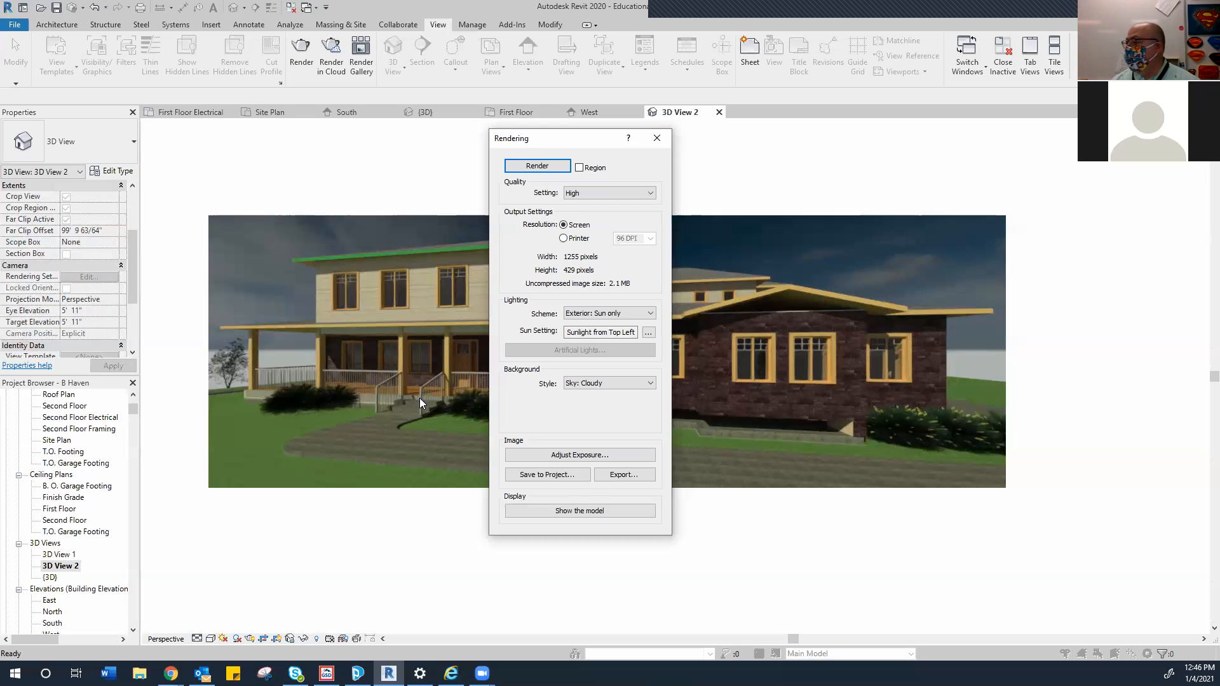
left_click(541, 476)
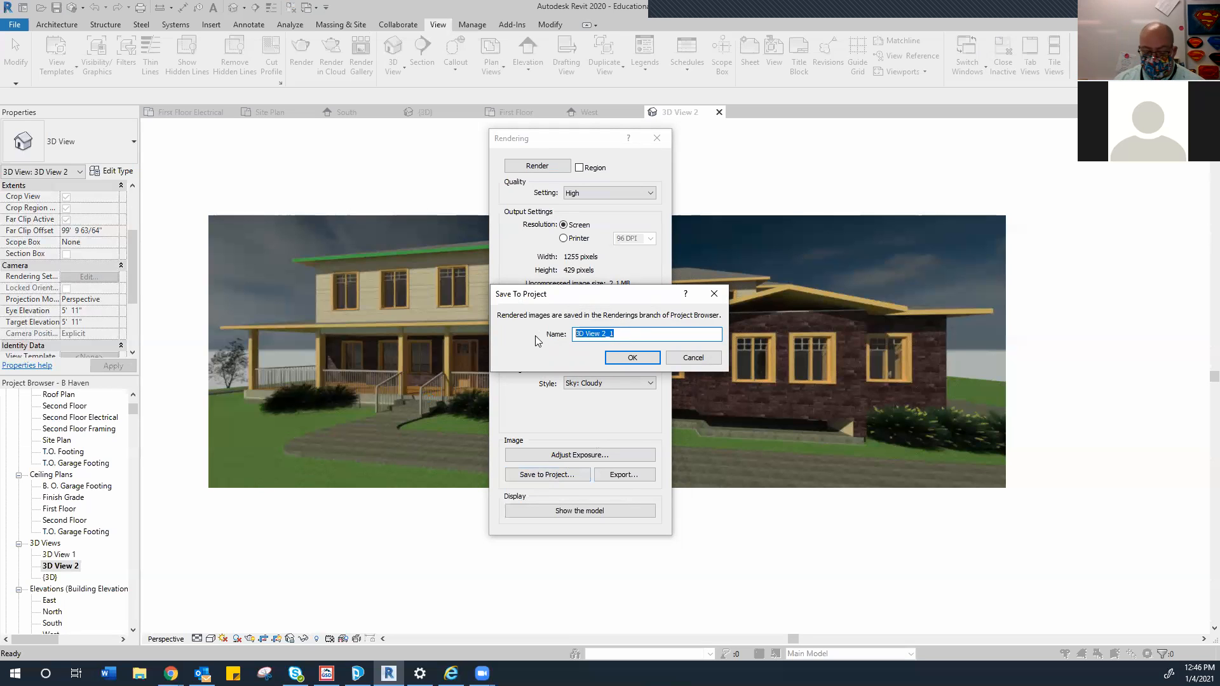
Save the rendering as 'Front view rendering' and confirm it appears under Renderings in the Project Browser
type("Front view rendering")
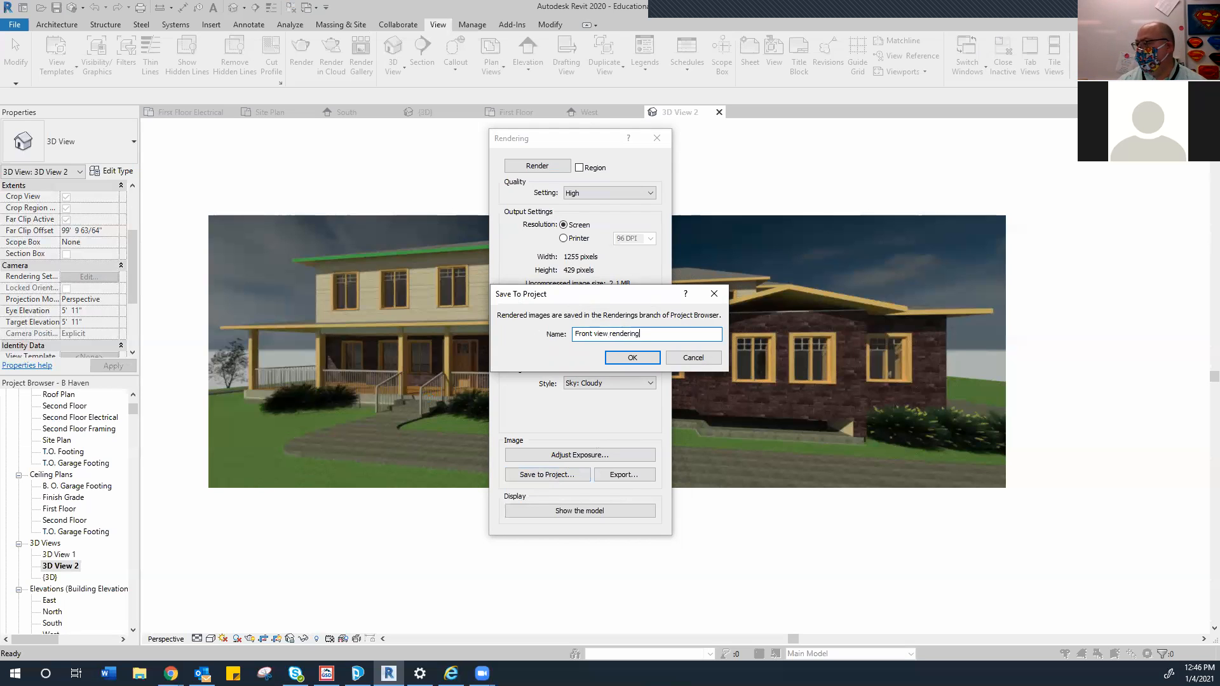
left_click(613, 360)
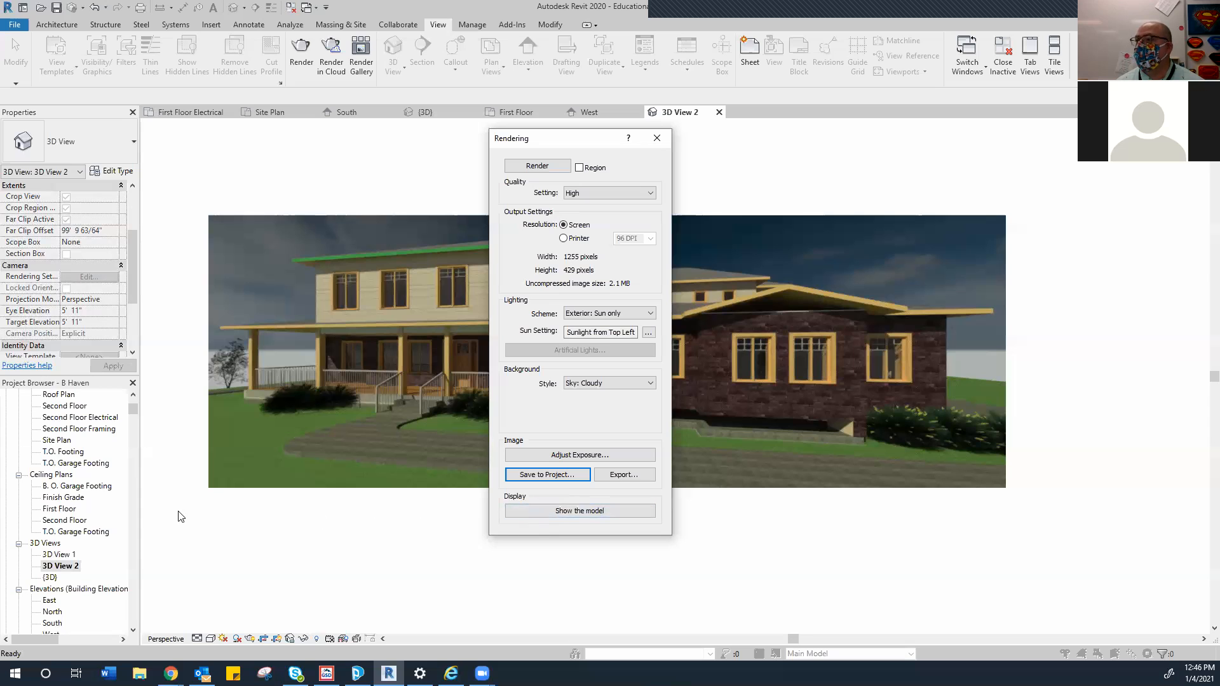
scroll(67, 566, "down", 4)
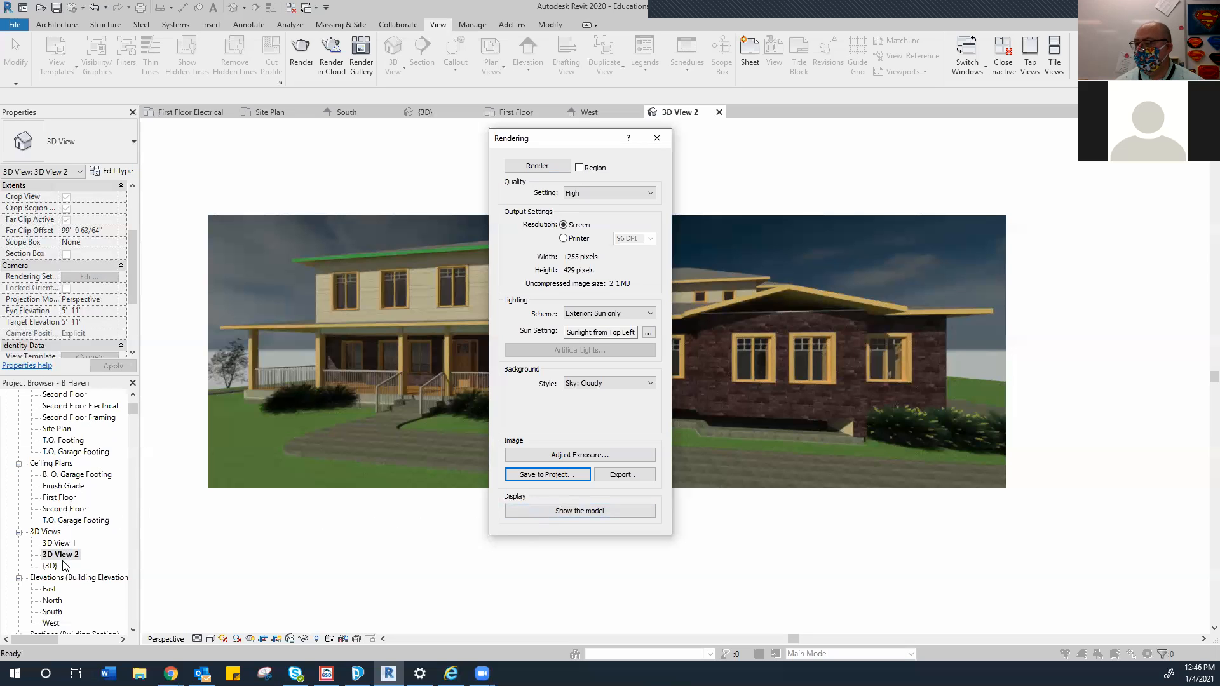
scroll(75, 567, "down", 3)
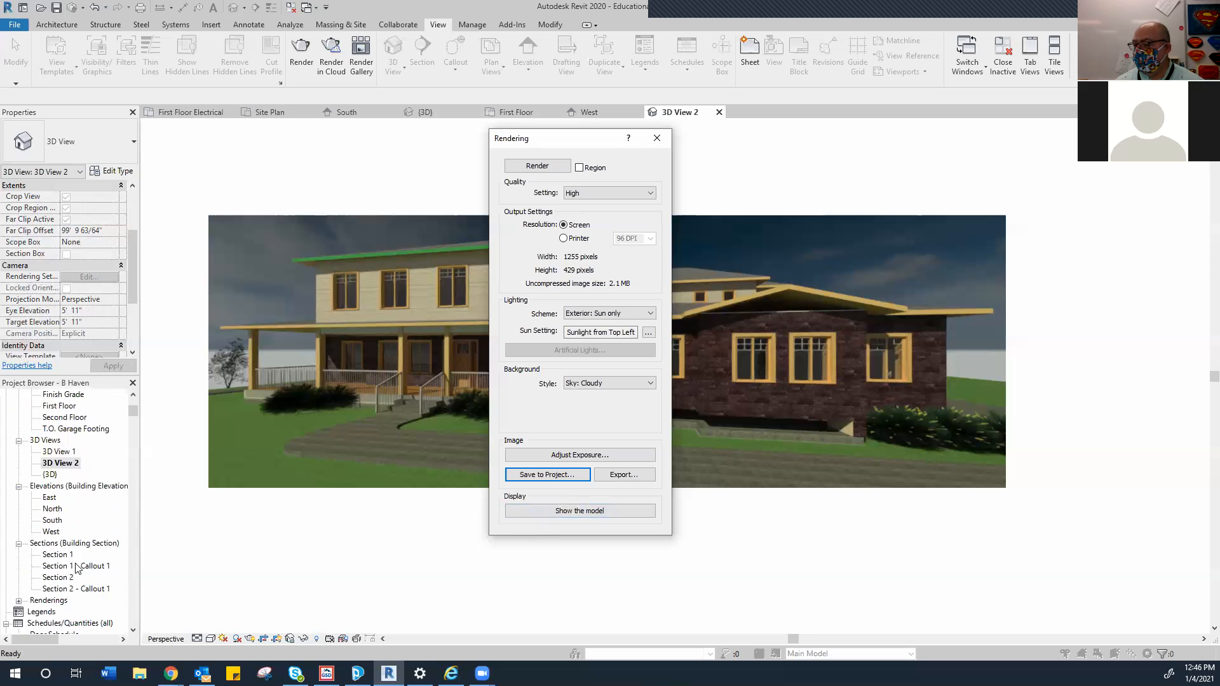
left_click(19, 566)
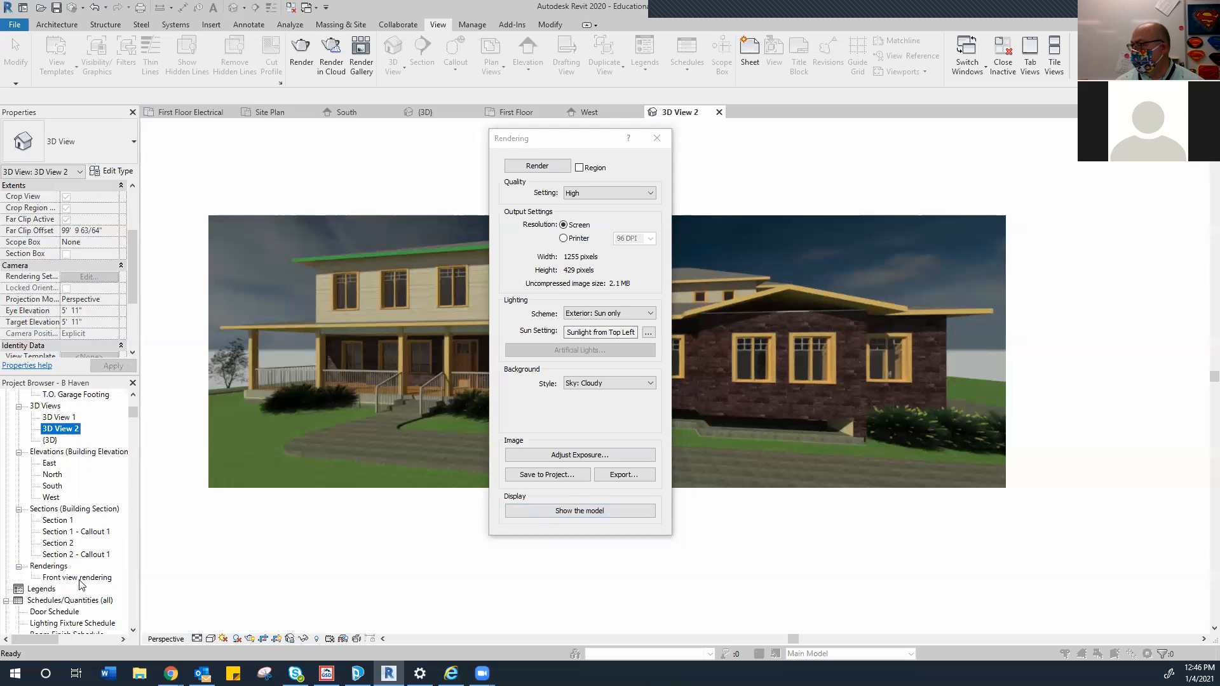
scroll(81, 583, "down", 2)
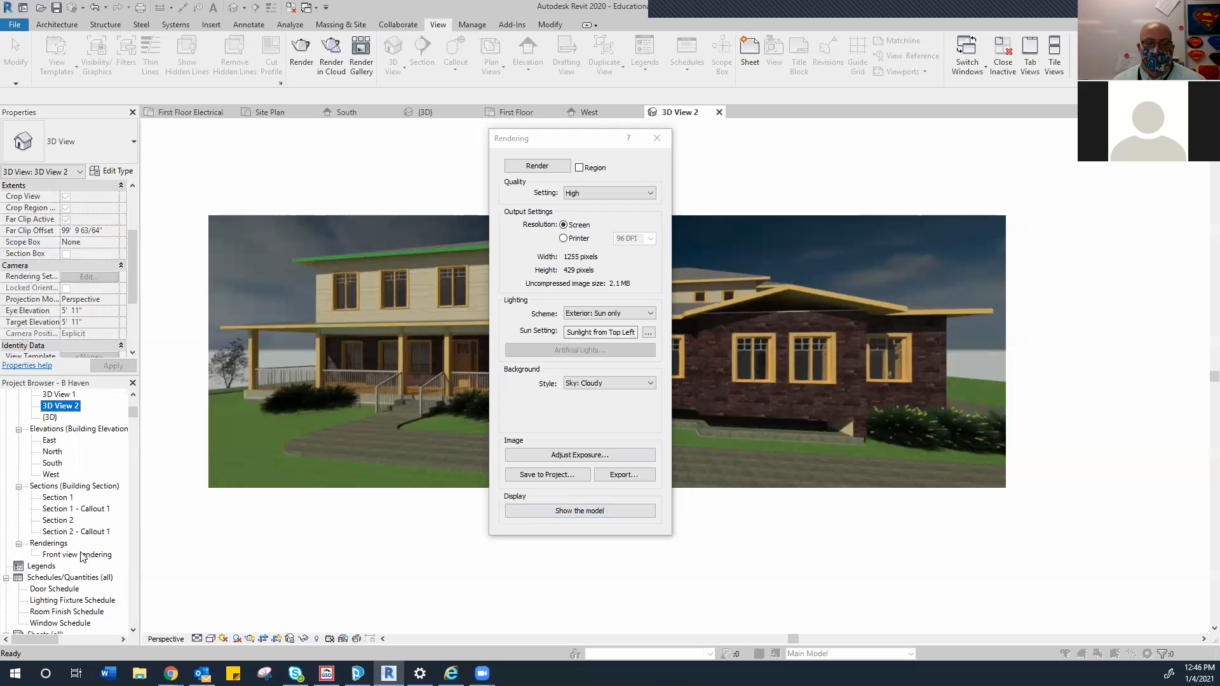
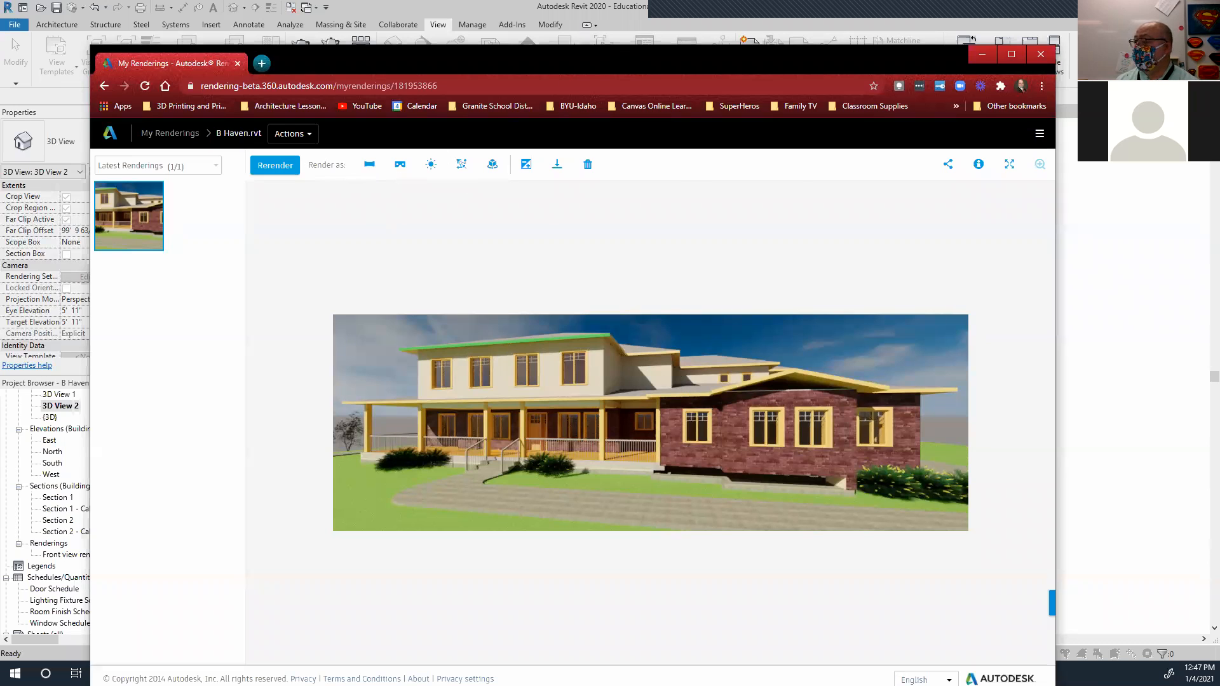
Minimize the Chrome rendering gallery, close Revit's Rendering dialog, and switch to the First Floor plan
left_click(982, 55)
left_click(662, 141)
left_click(662, 141)
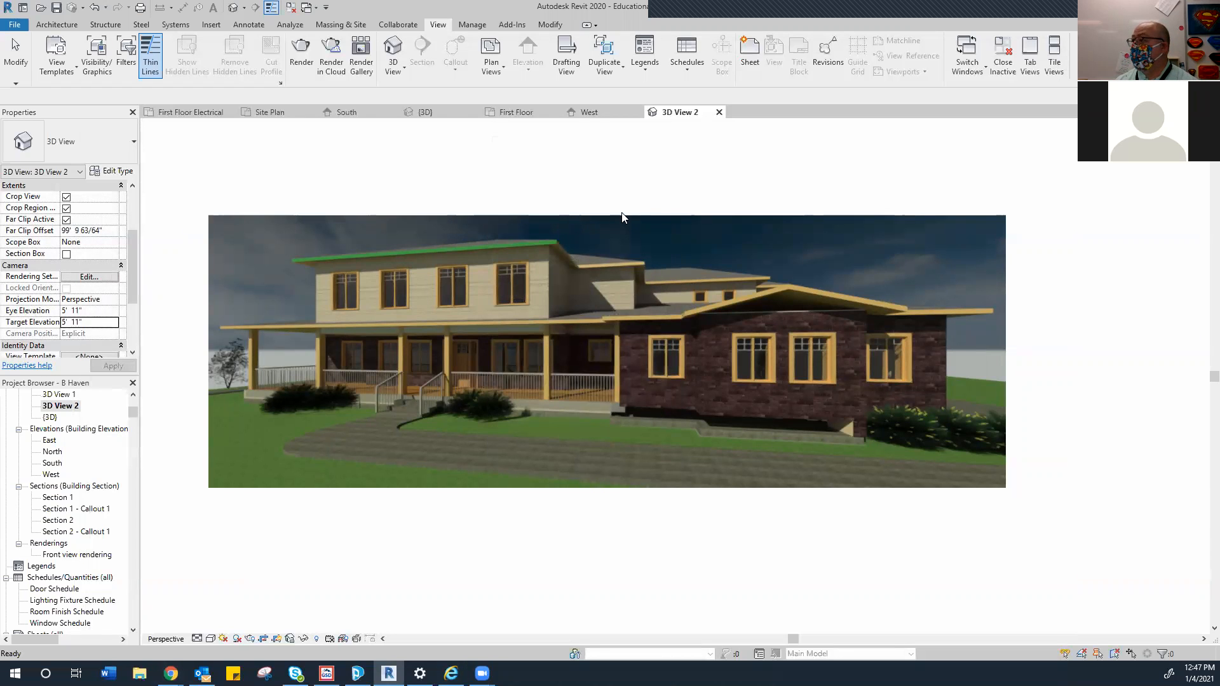
left_click(531, 120)
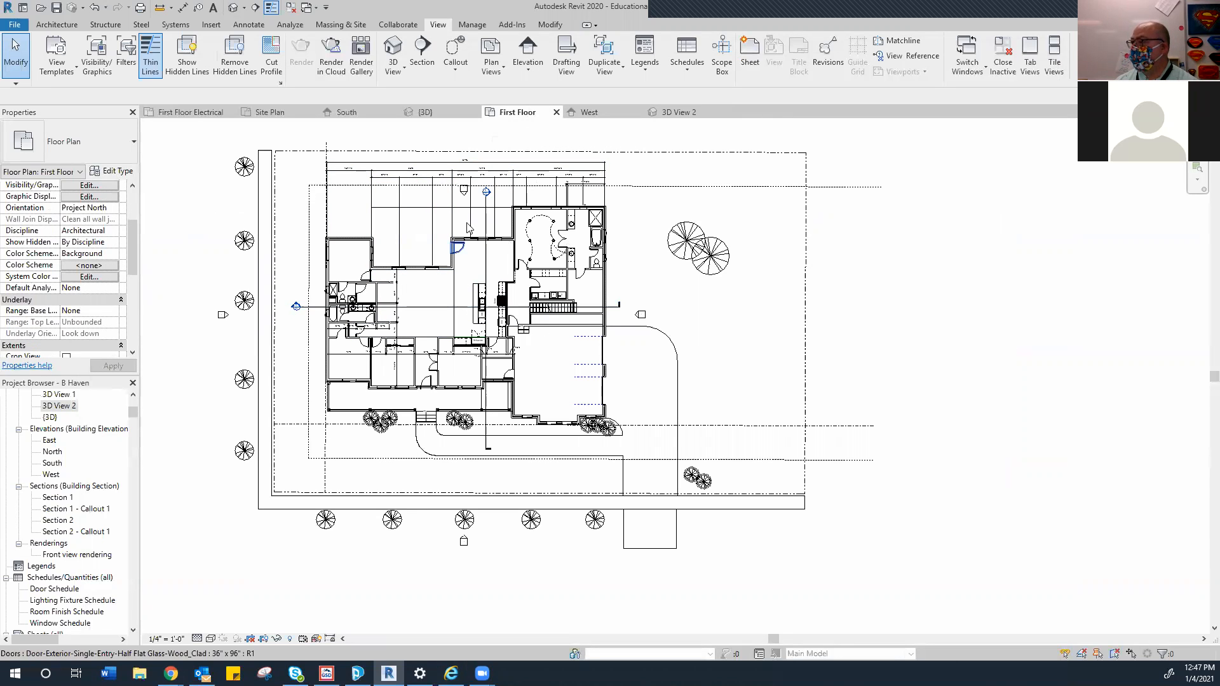
Place a new perspective camera on the First Floor plan, aimed toward the kitchen cabinets
left_click(404, 66)
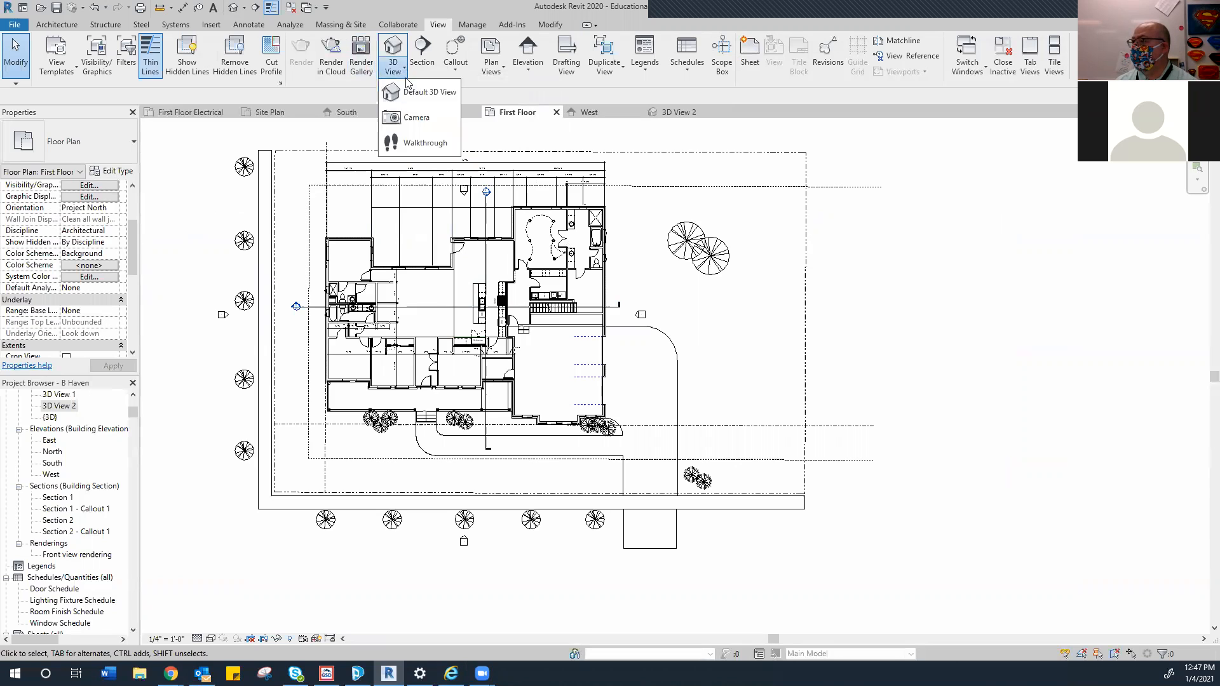
left_click(410, 117)
left_click(438, 303)
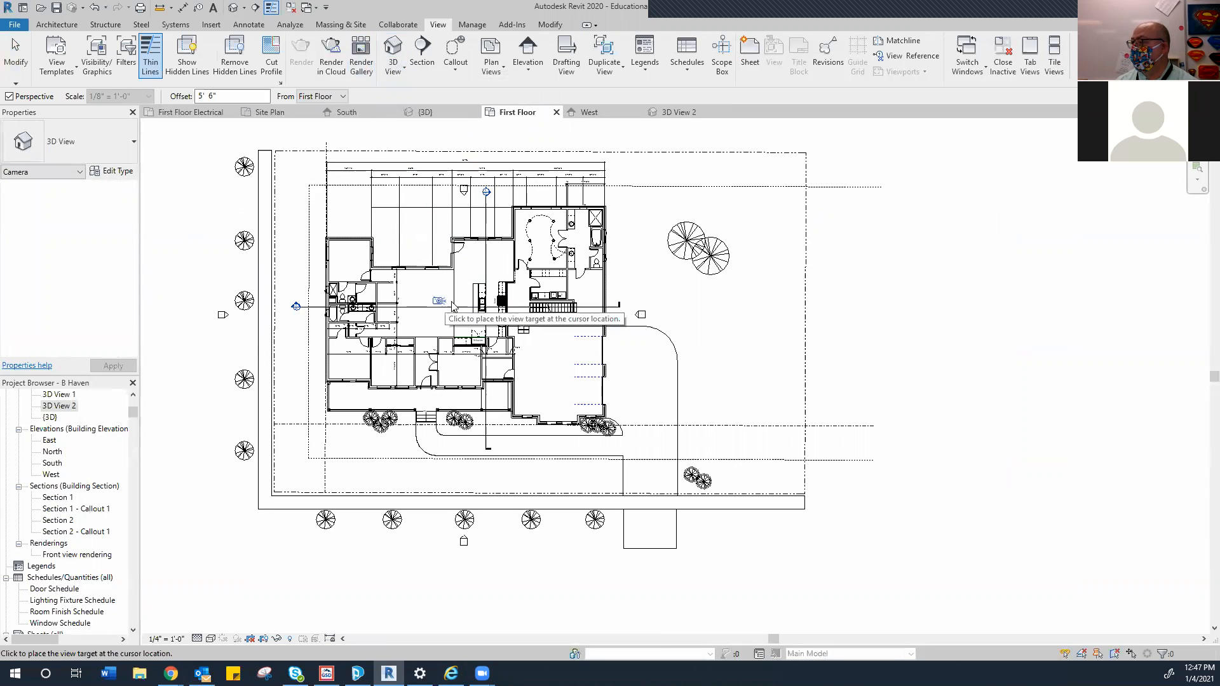
left_click(512, 300)
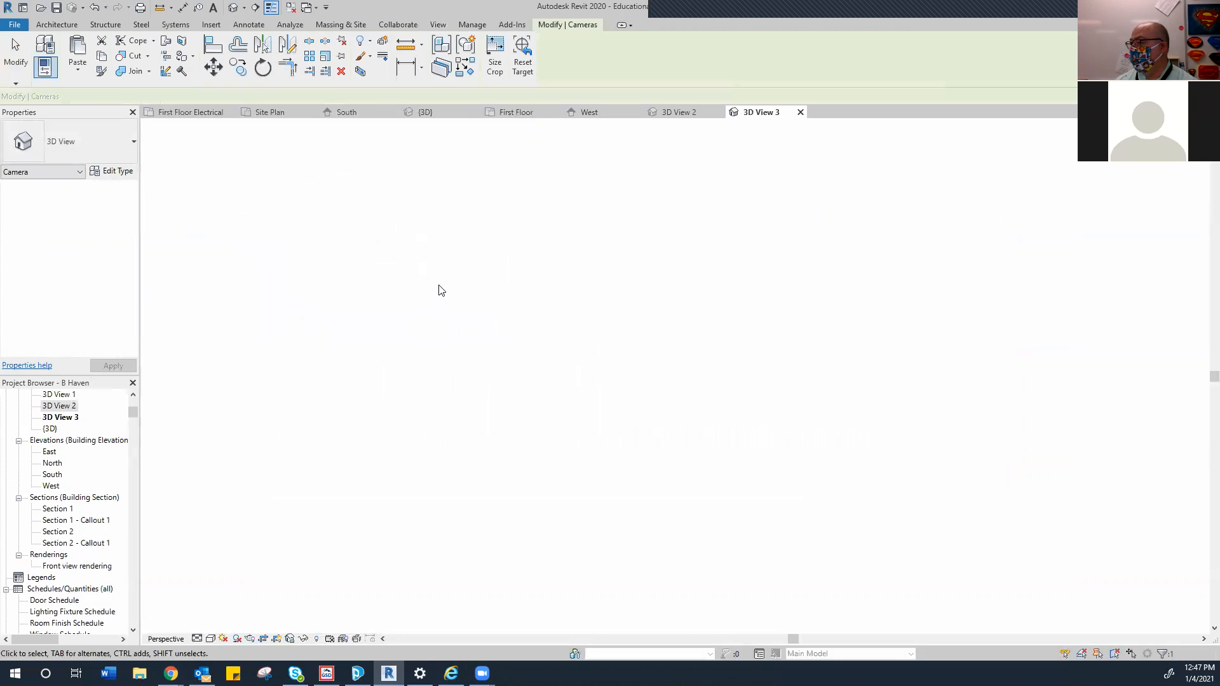
Widen 3D View 3's crop region left, right and downward to frame the whole kitchen
scroll(573, 219, "down", 2)
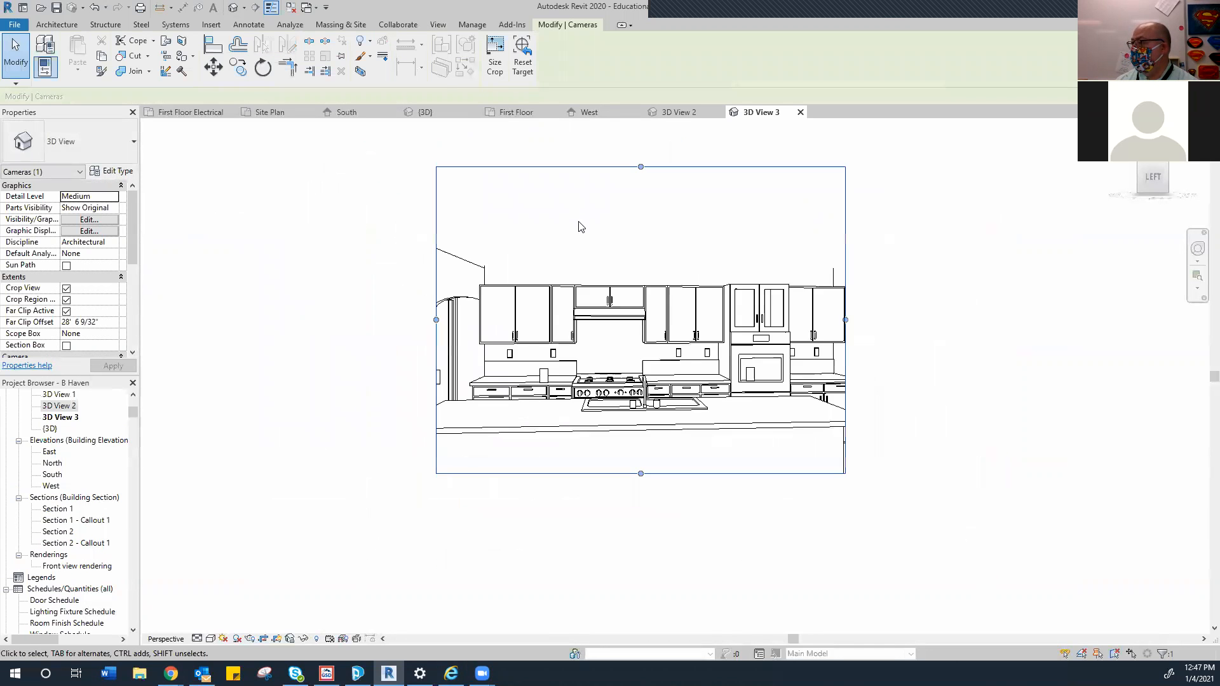
scroll(581, 242, "down", 1)
left_click_drag(628, 417, 628, 503)
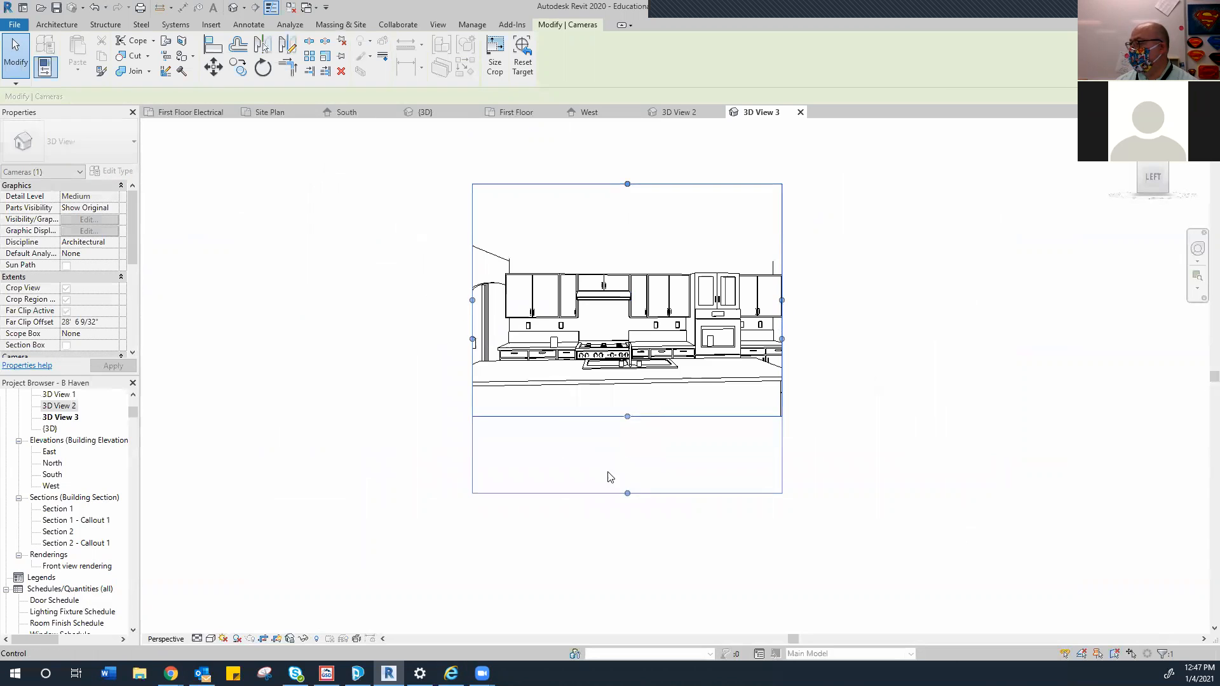
left_click_drag(474, 357, 353, 358)
left_click_drag(782, 339, 944, 324)
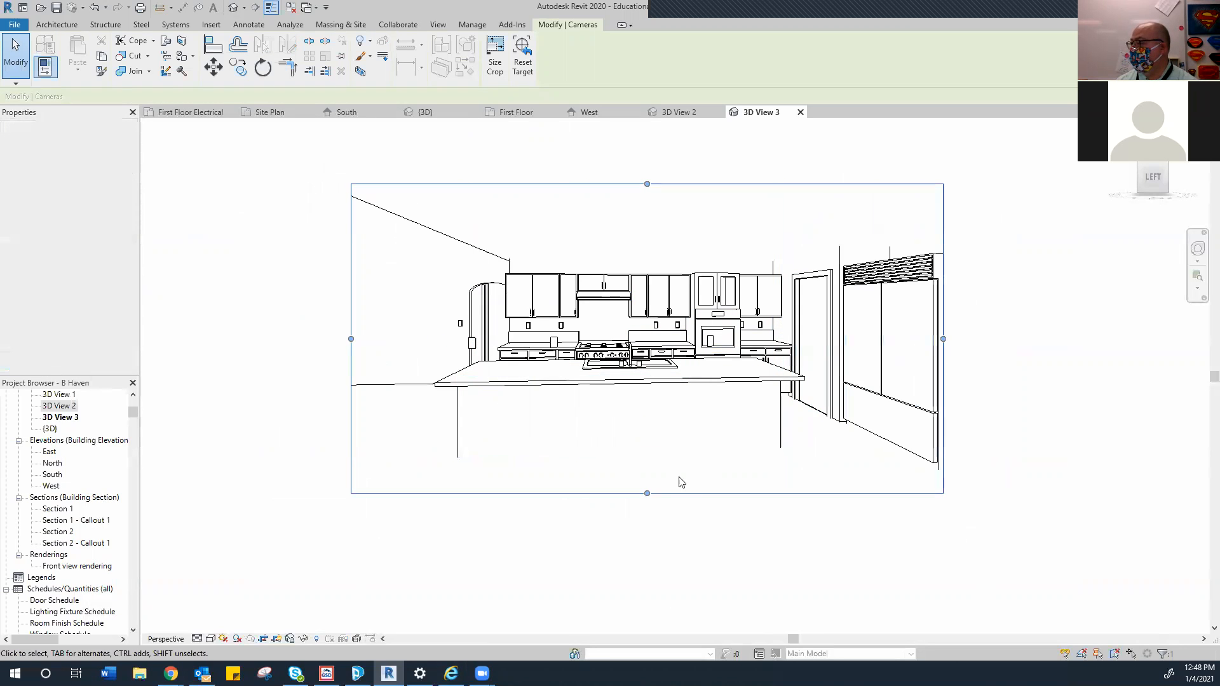
left_click_drag(647, 494, 650, 553)
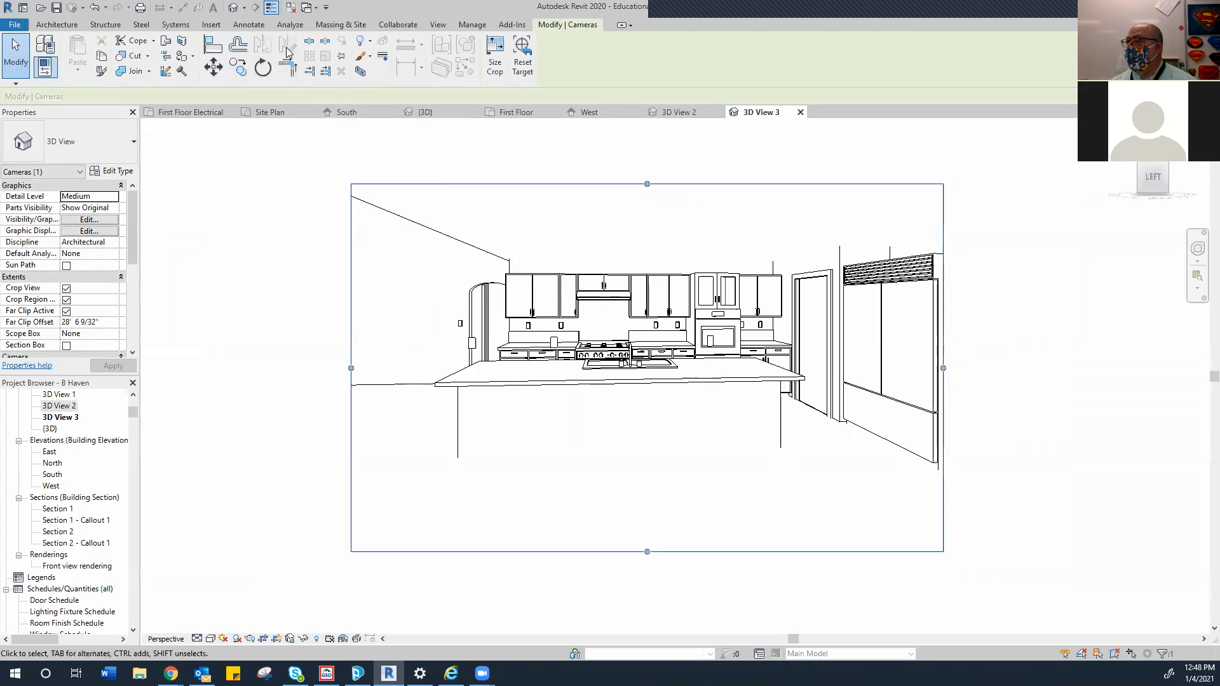
Start a cloud rendering of 3D View 3, keeping Medium (1 Mega Pixel) size and Final quality
left_click(432, 26)
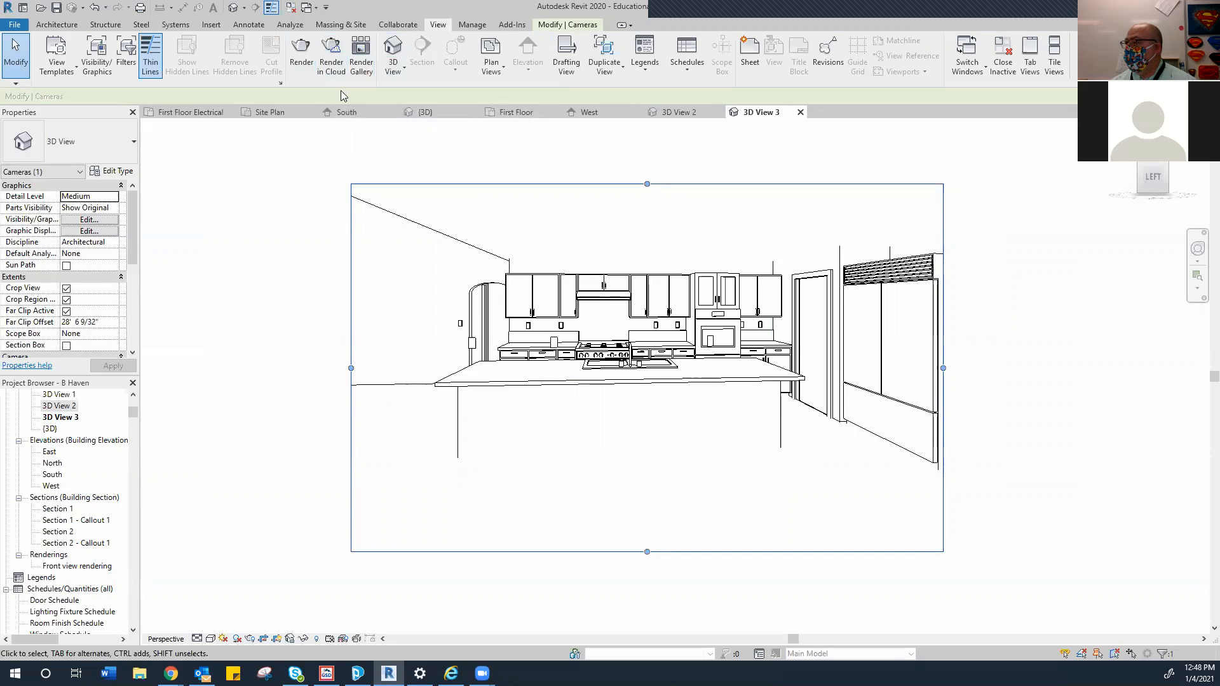
left_click(331, 58)
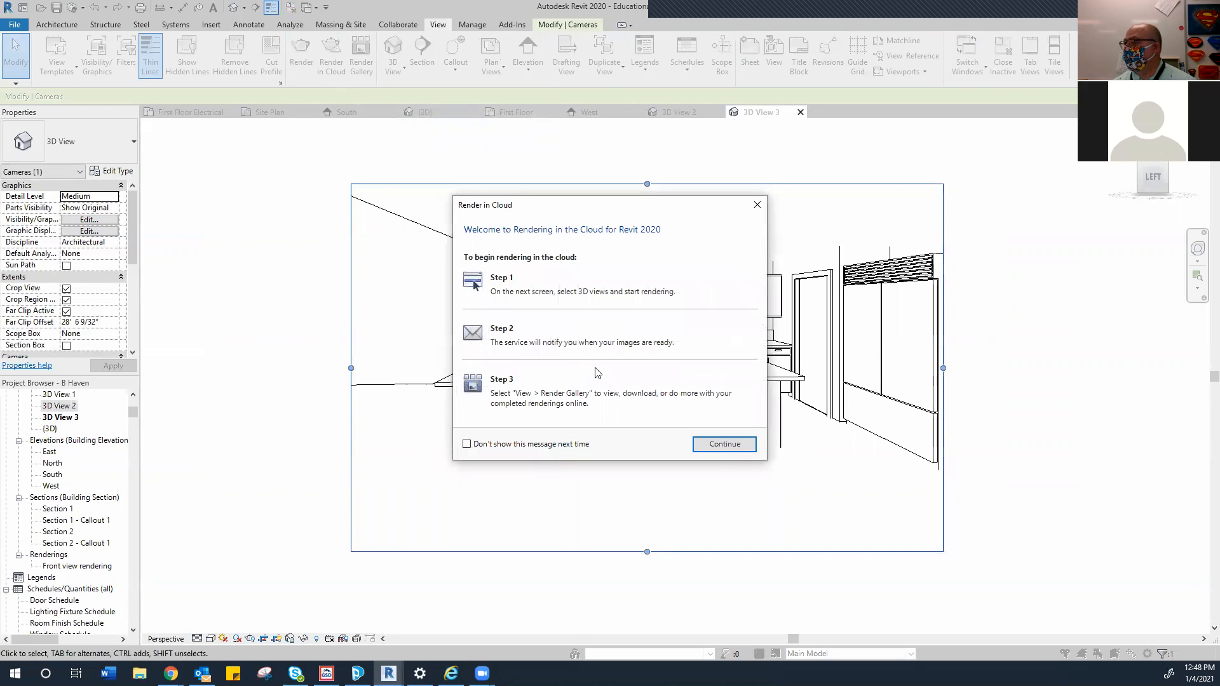
left_click(724, 443)
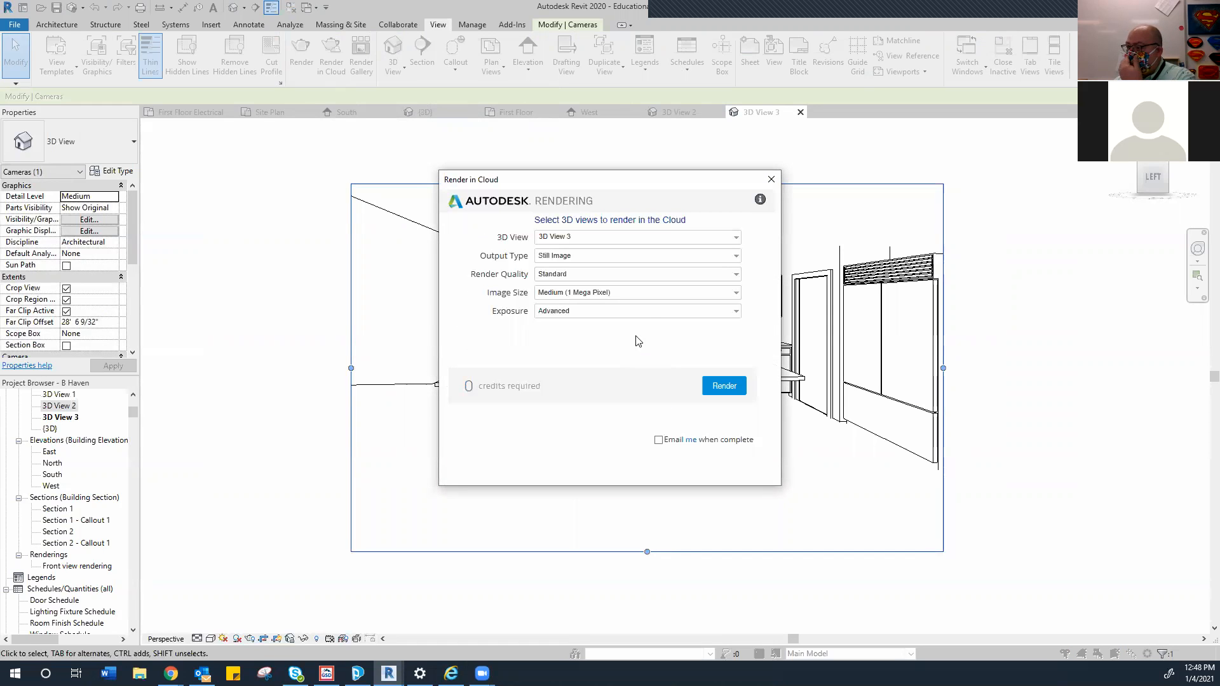
left_click(734, 292)
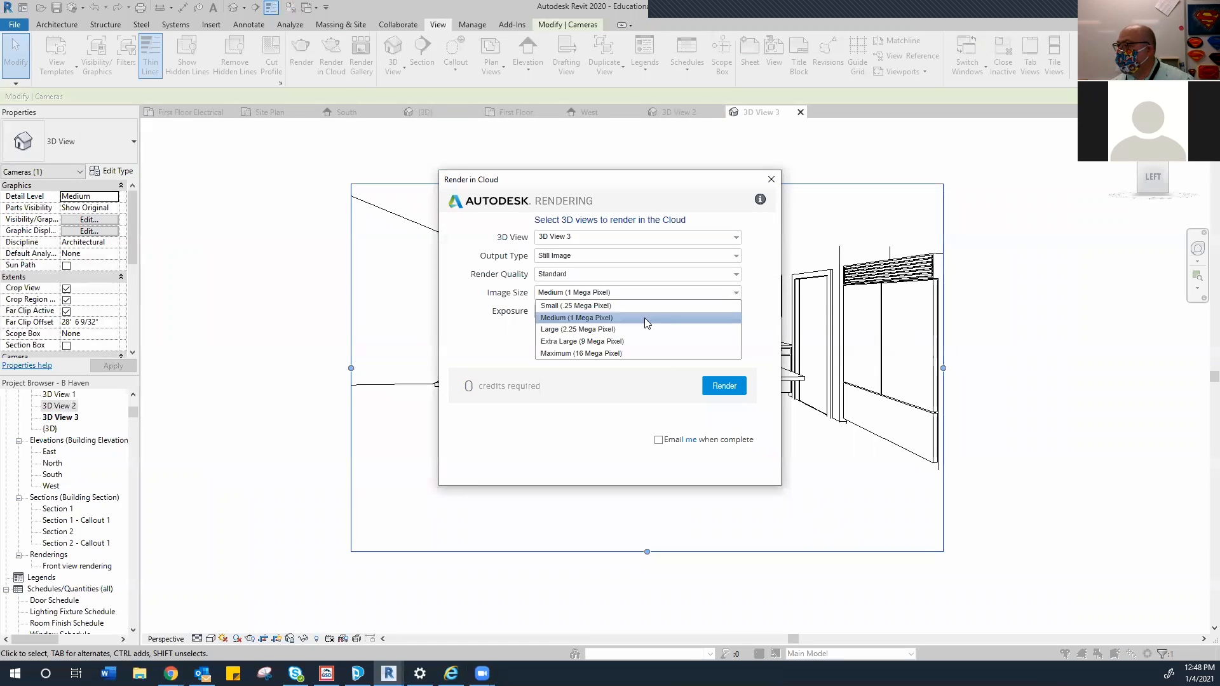
left_click(595, 322)
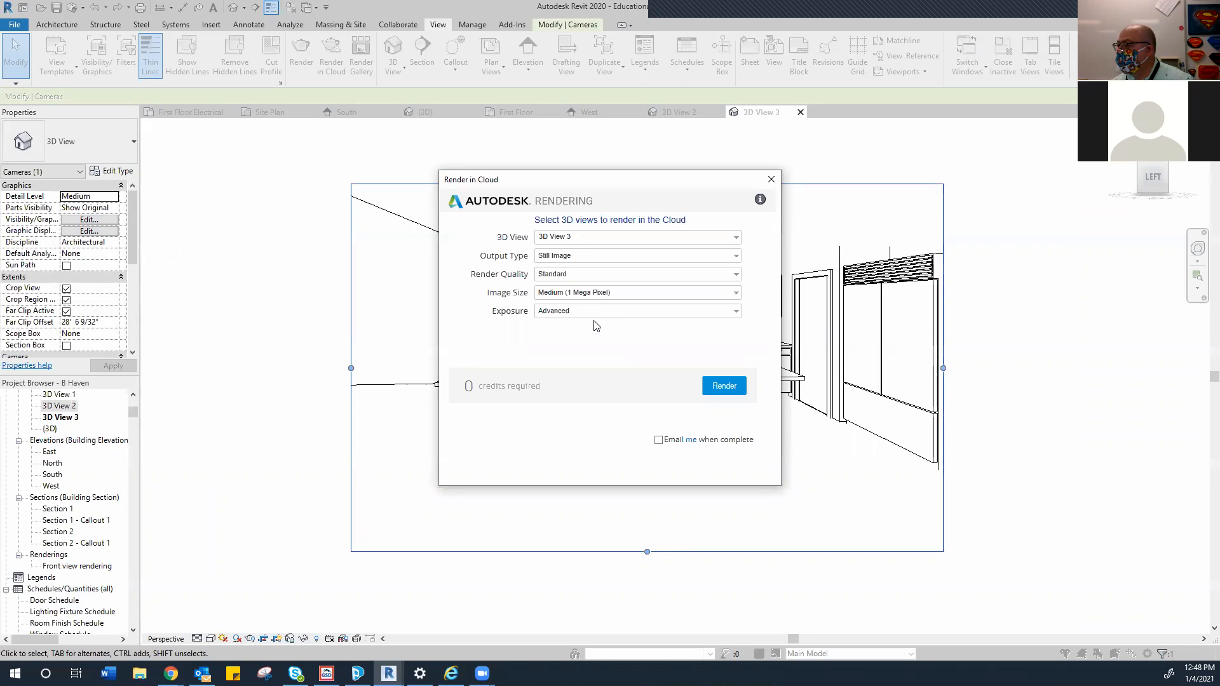
left_click(735, 275)
left_click(735, 277)
left_click(734, 279)
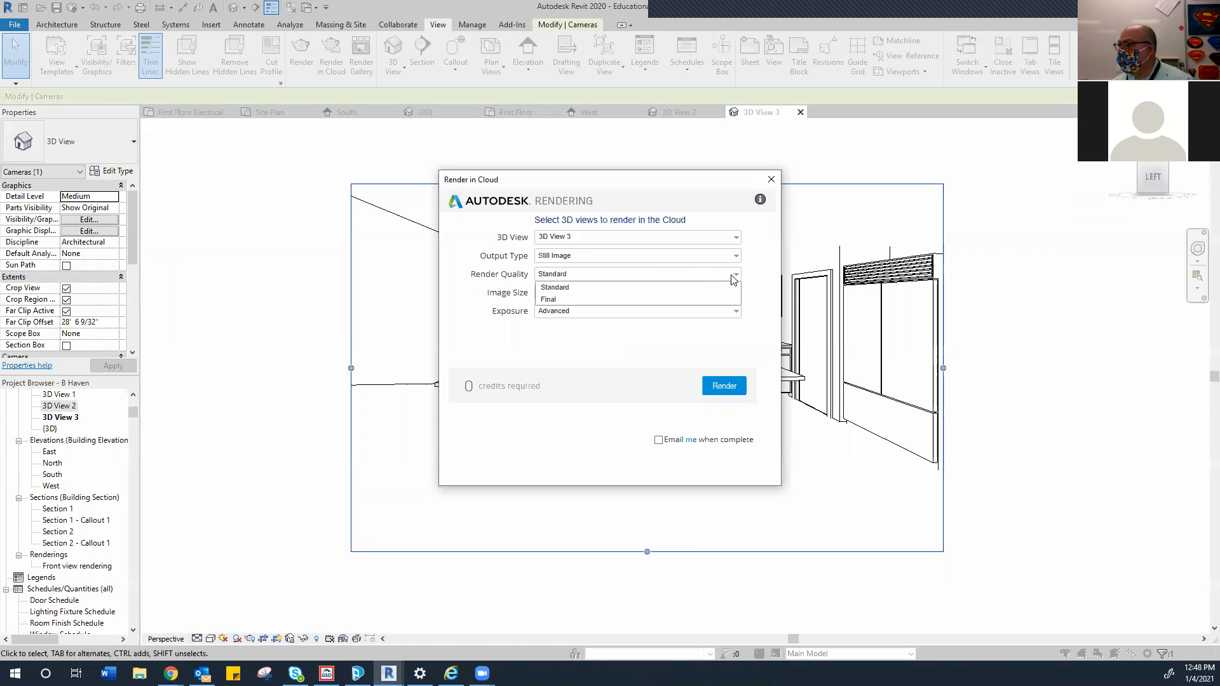
left_click(551, 299)
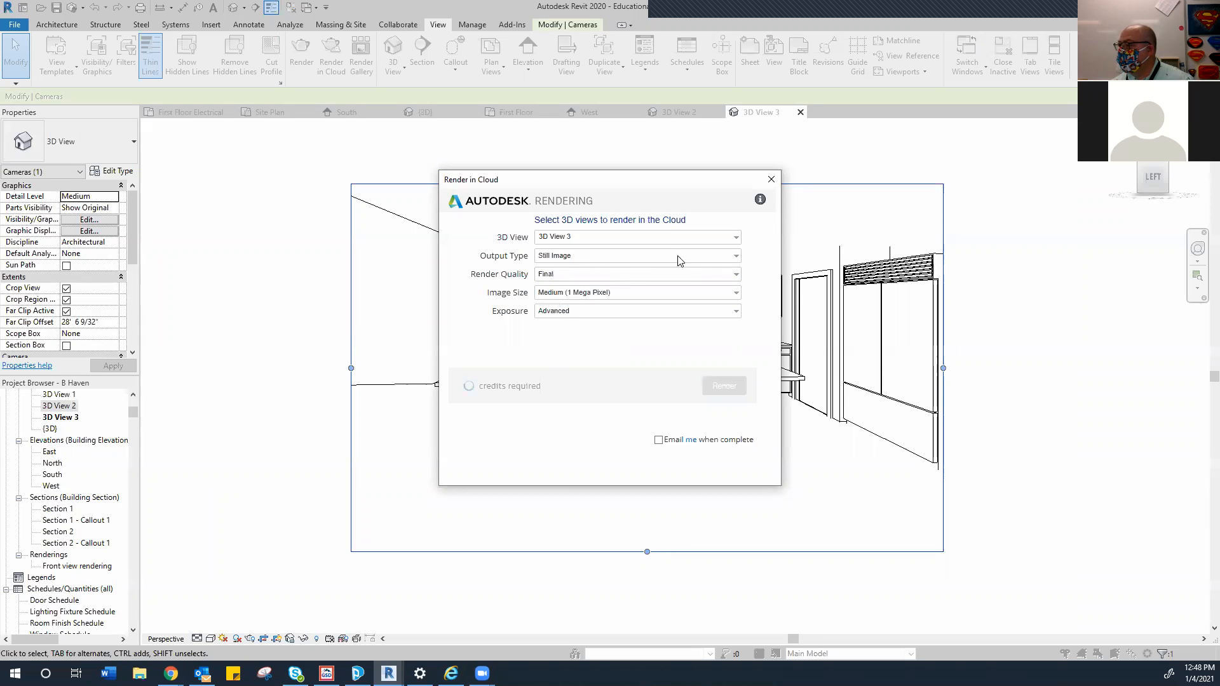
Set the output type to Stereo Panorama and submit the render to the cloud
left_click(735, 257)
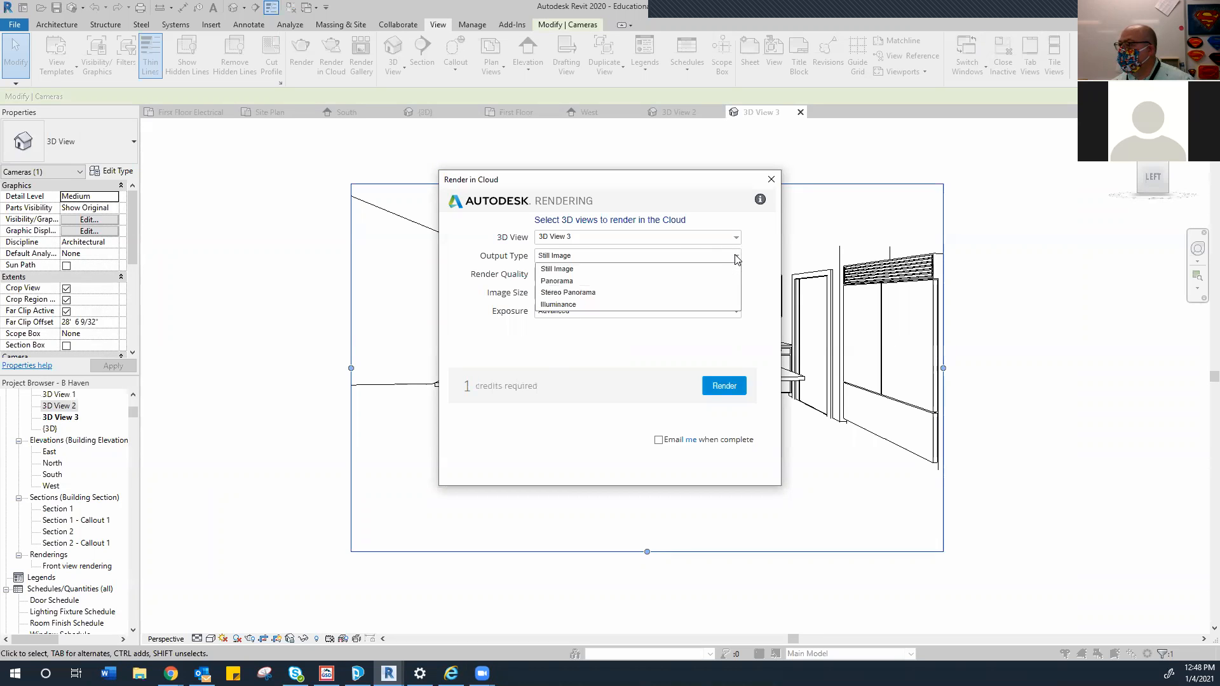
left_click(579, 292)
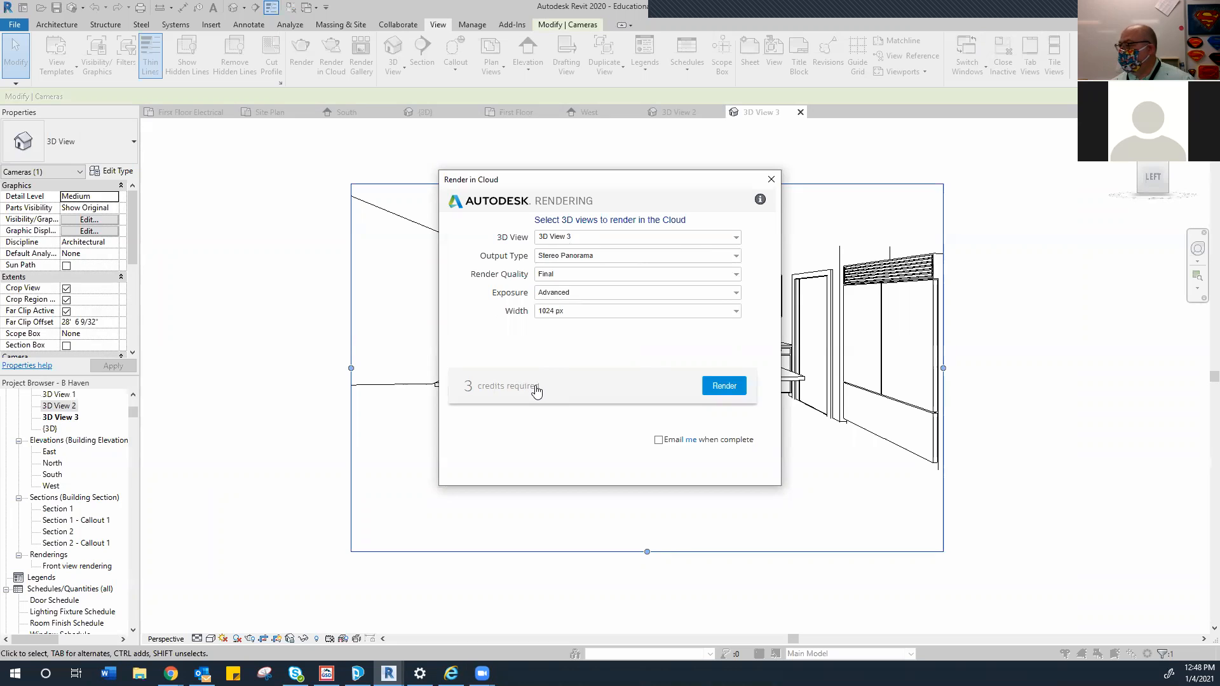
left_click(736, 255)
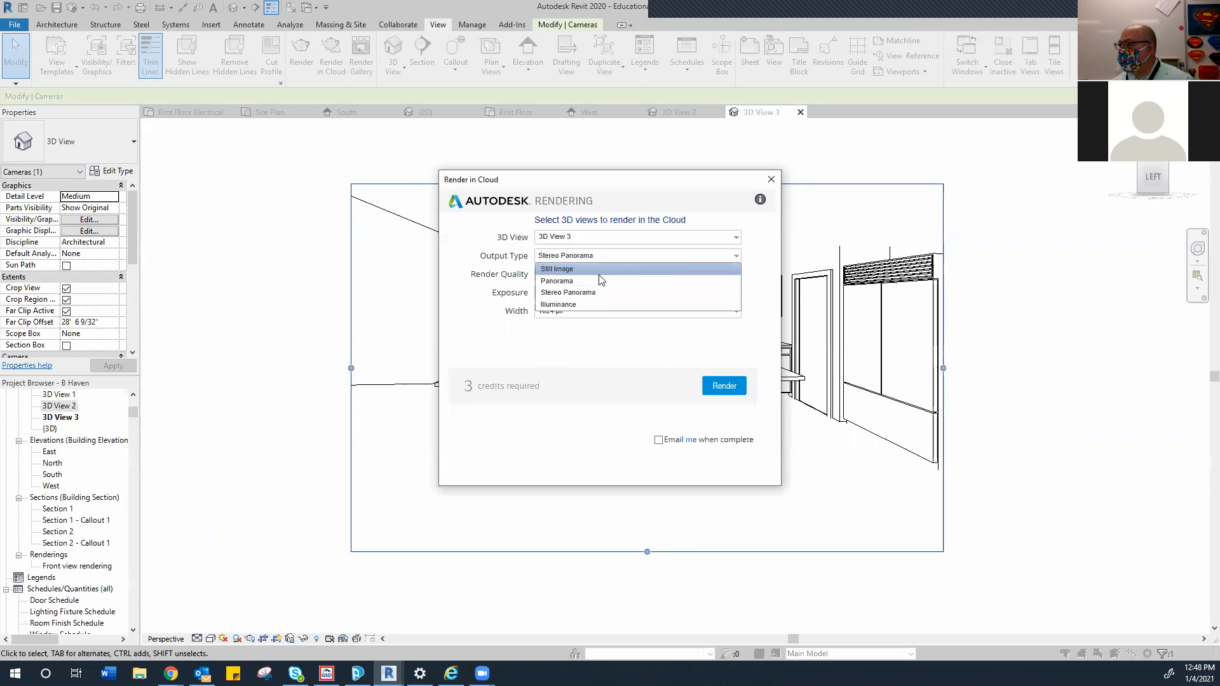
left_click(600, 273)
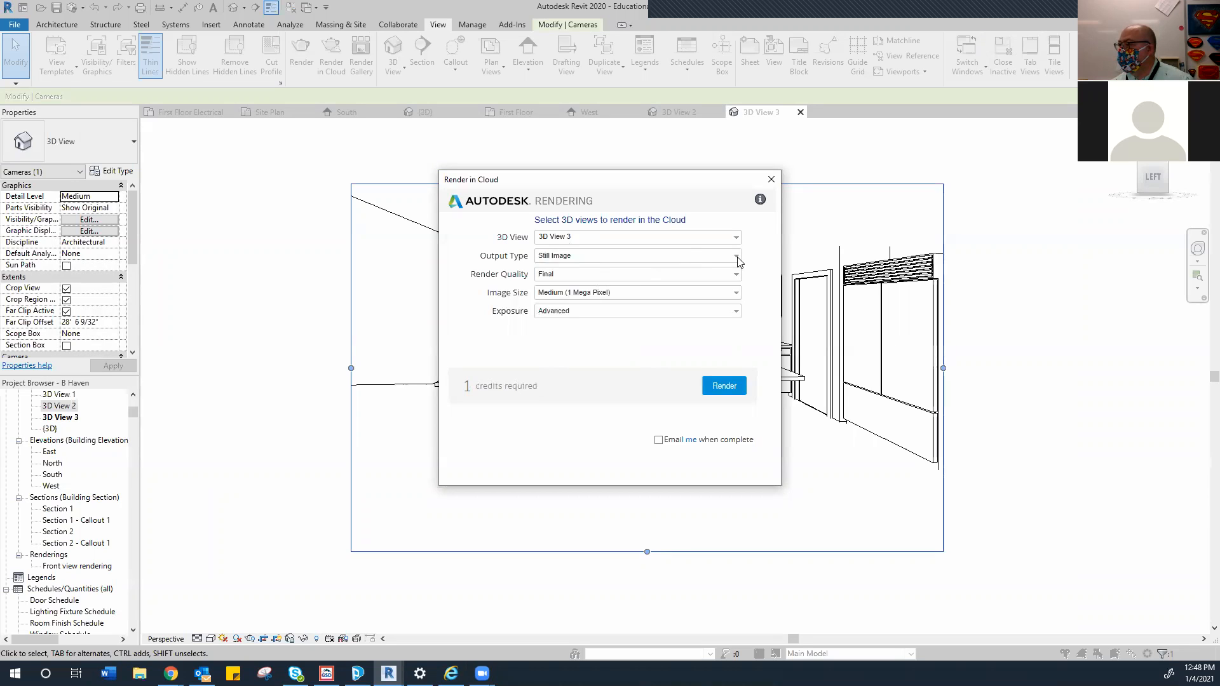
left_click(735, 255)
left_click(620, 280)
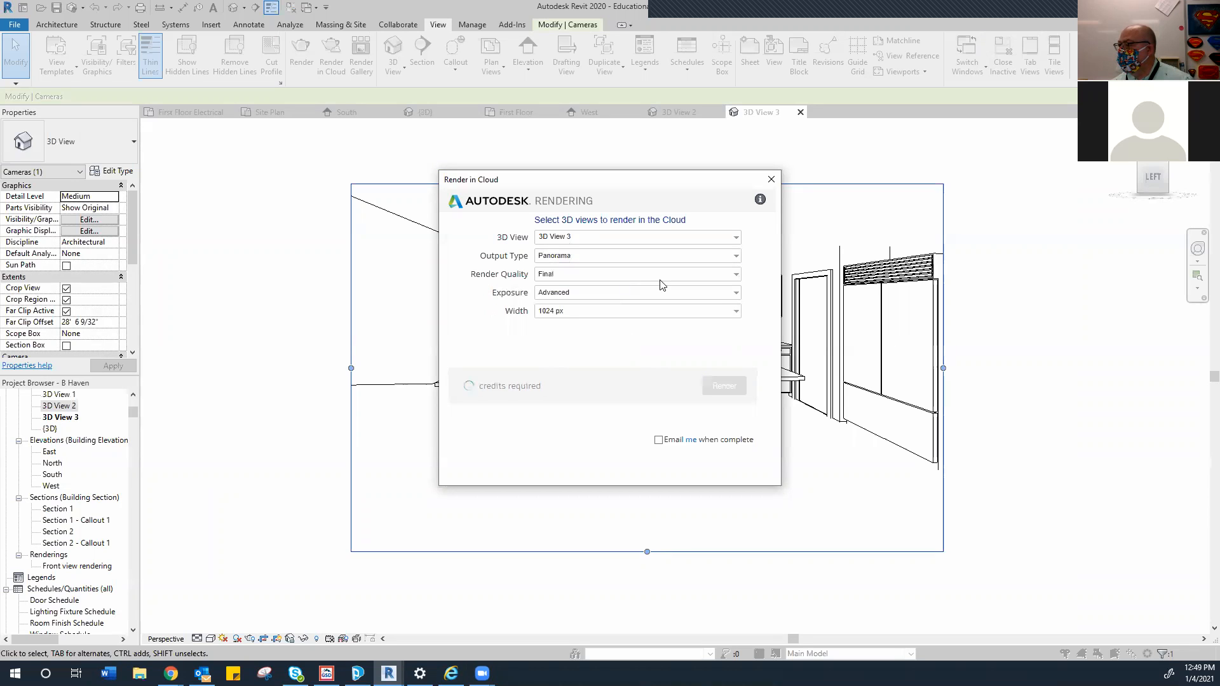
left_click(735, 256)
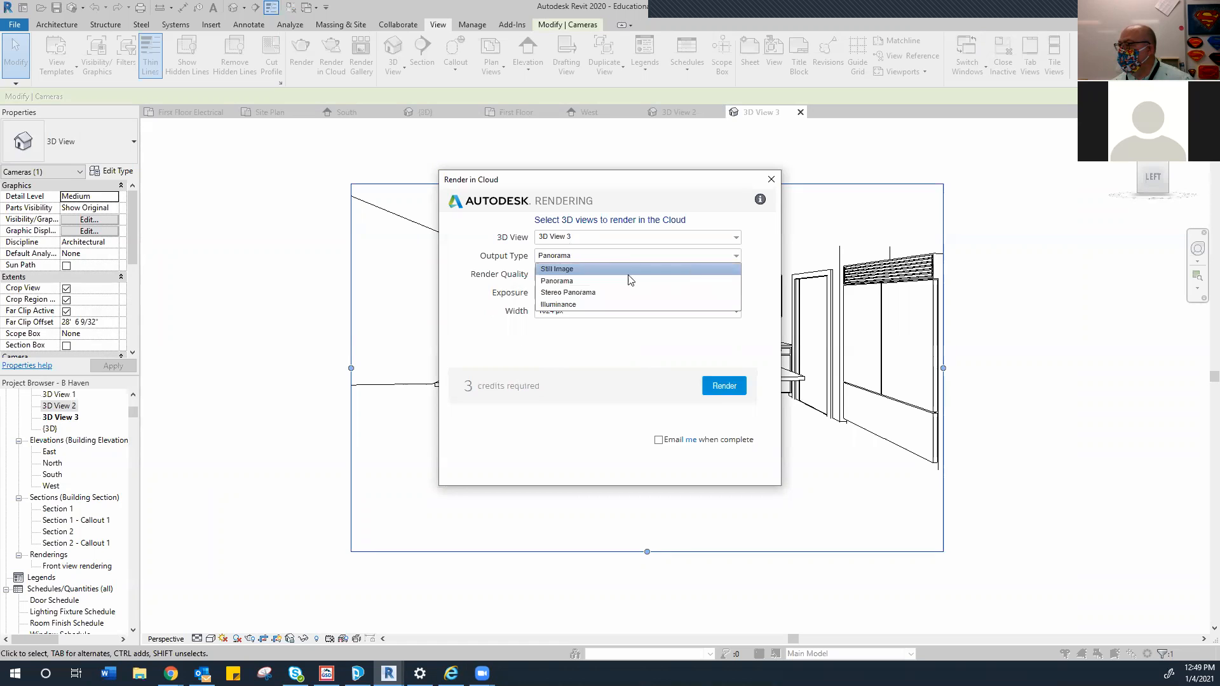
left_click(626, 281)
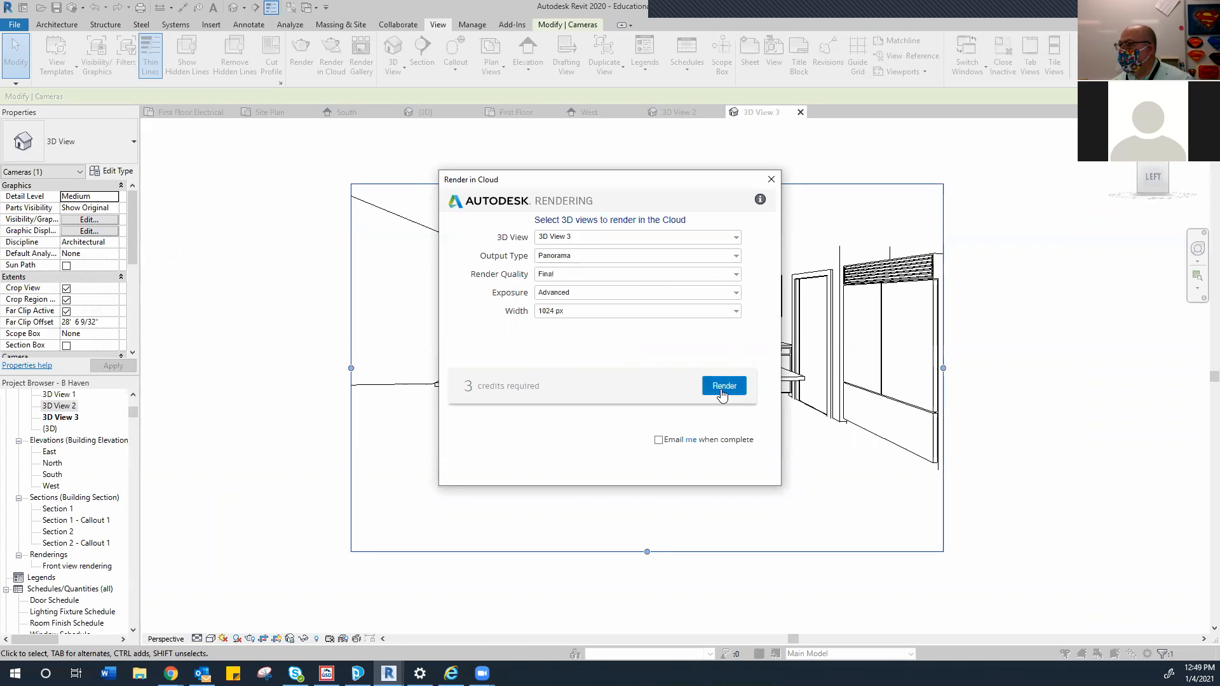
left_click(735, 255)
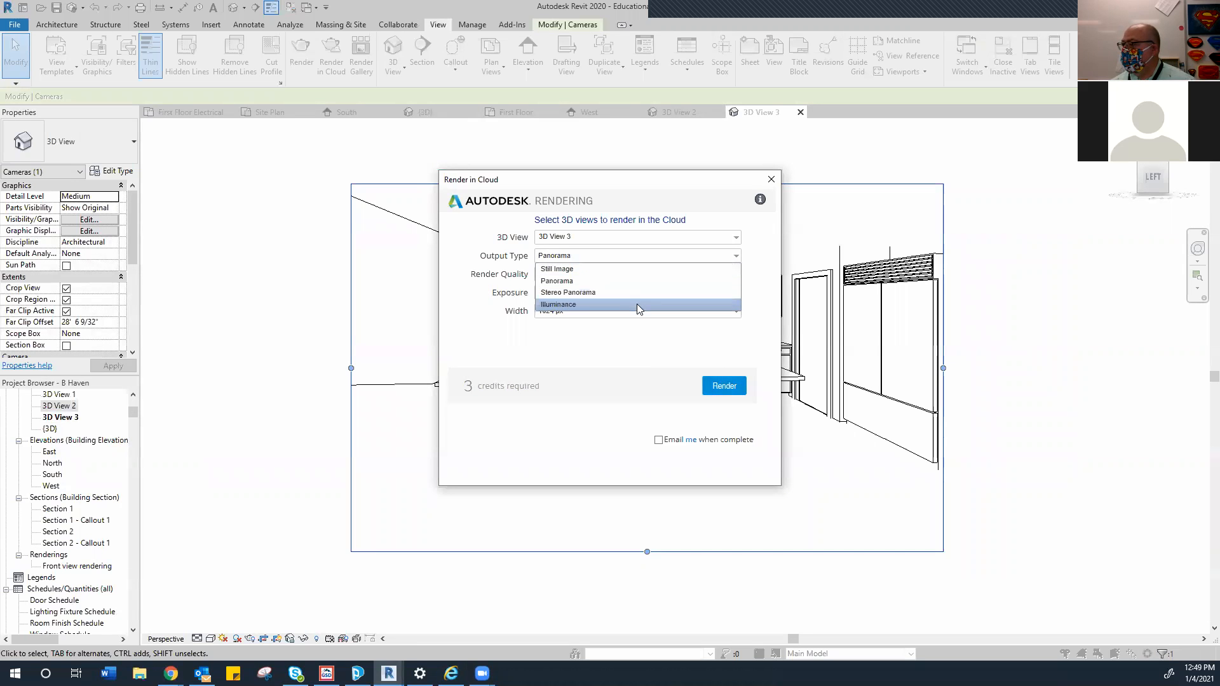
left_click(620, 294)
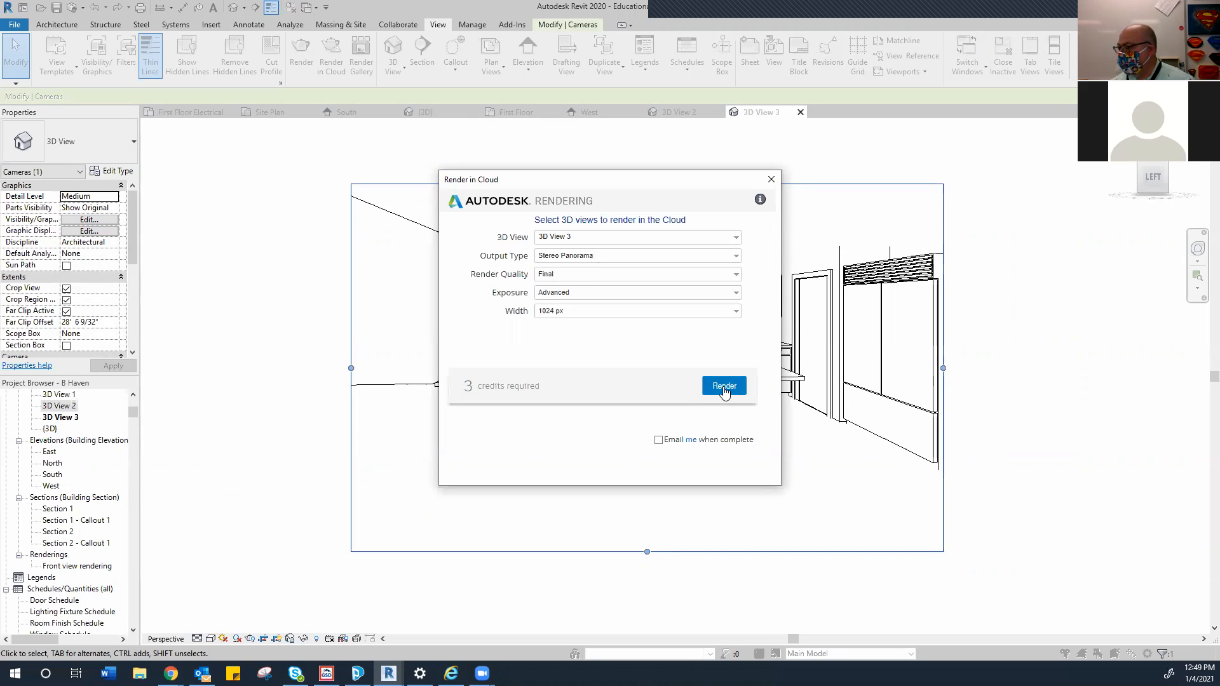
left_click(723, 385)
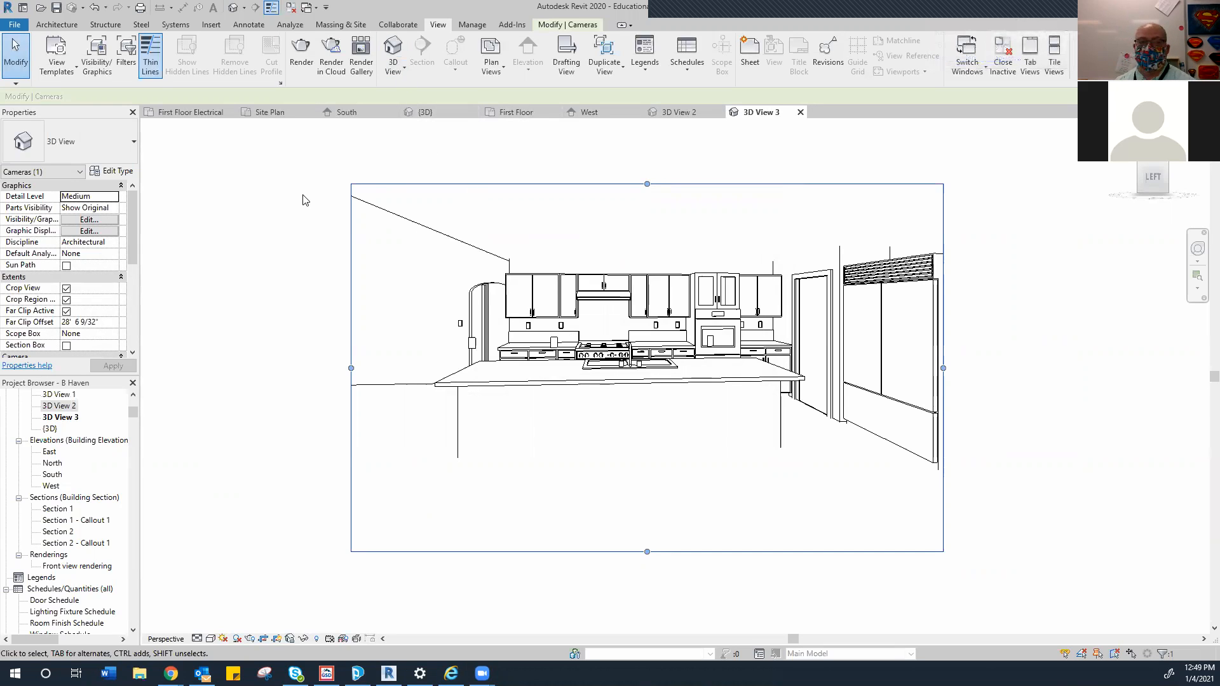
Switch to the Chrome window showing the Autodesk Rendering gallery for B Haven.rvt
key("alt+Tab")
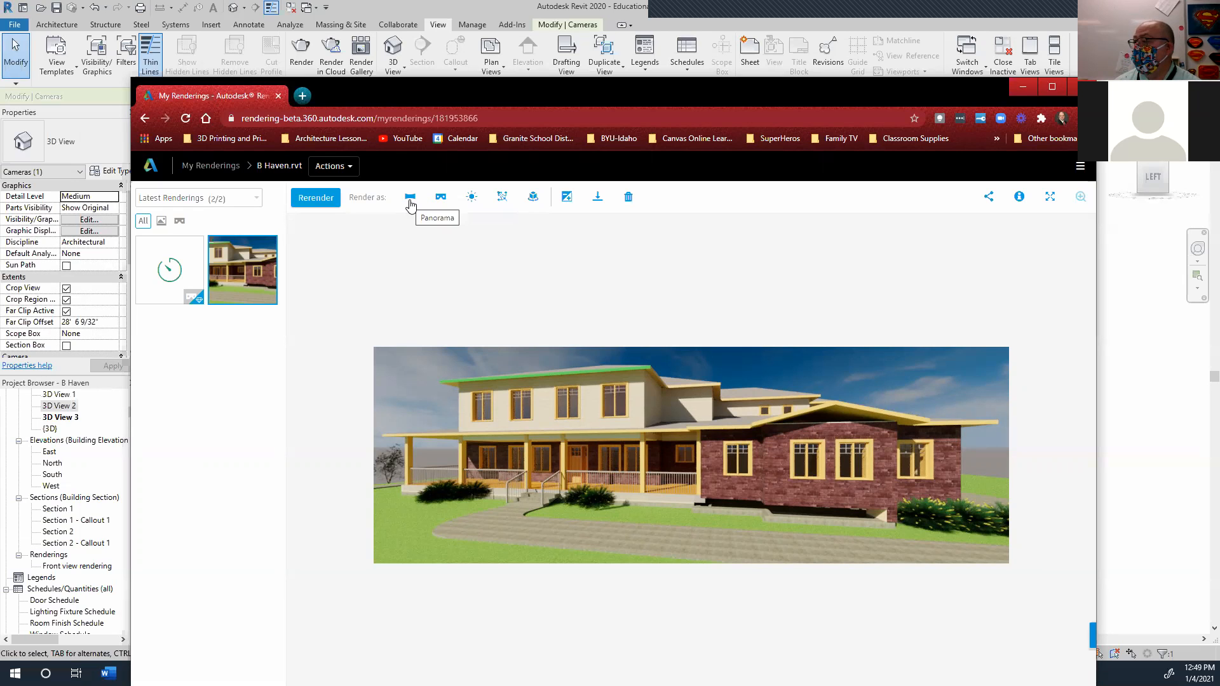
Filter the gallery to show the queued panorama job, then drag Chrome onto the other monitor
left_click(413, 198)
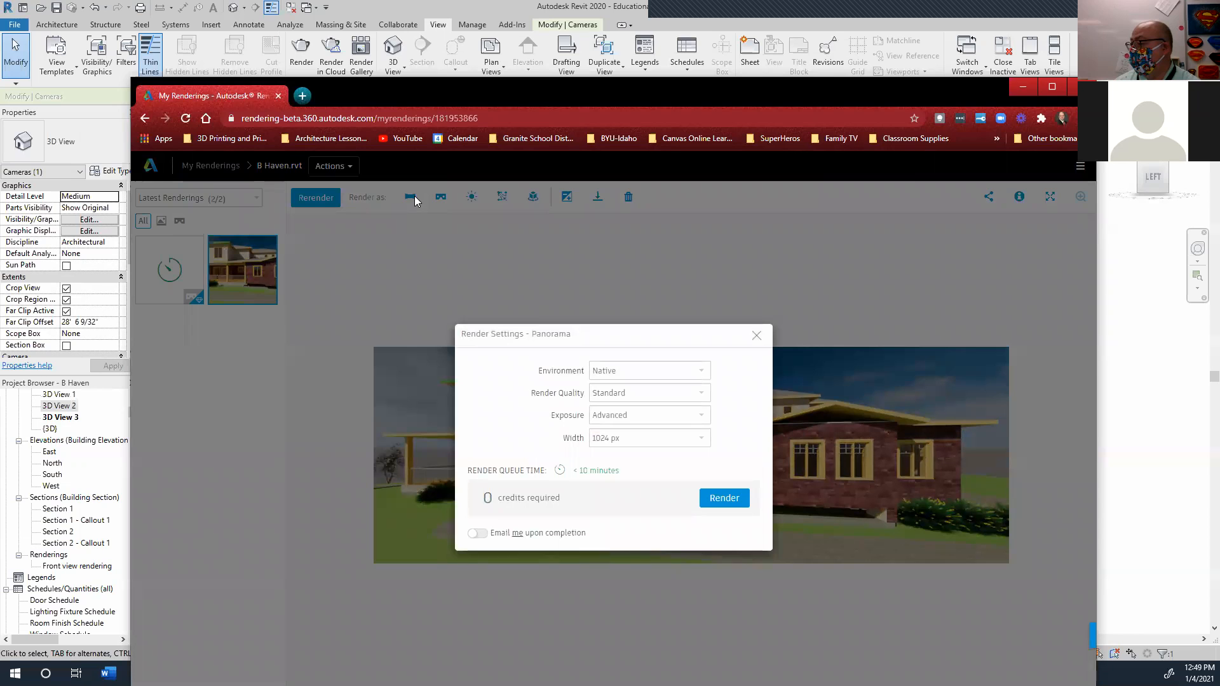
left_click(756, 336)
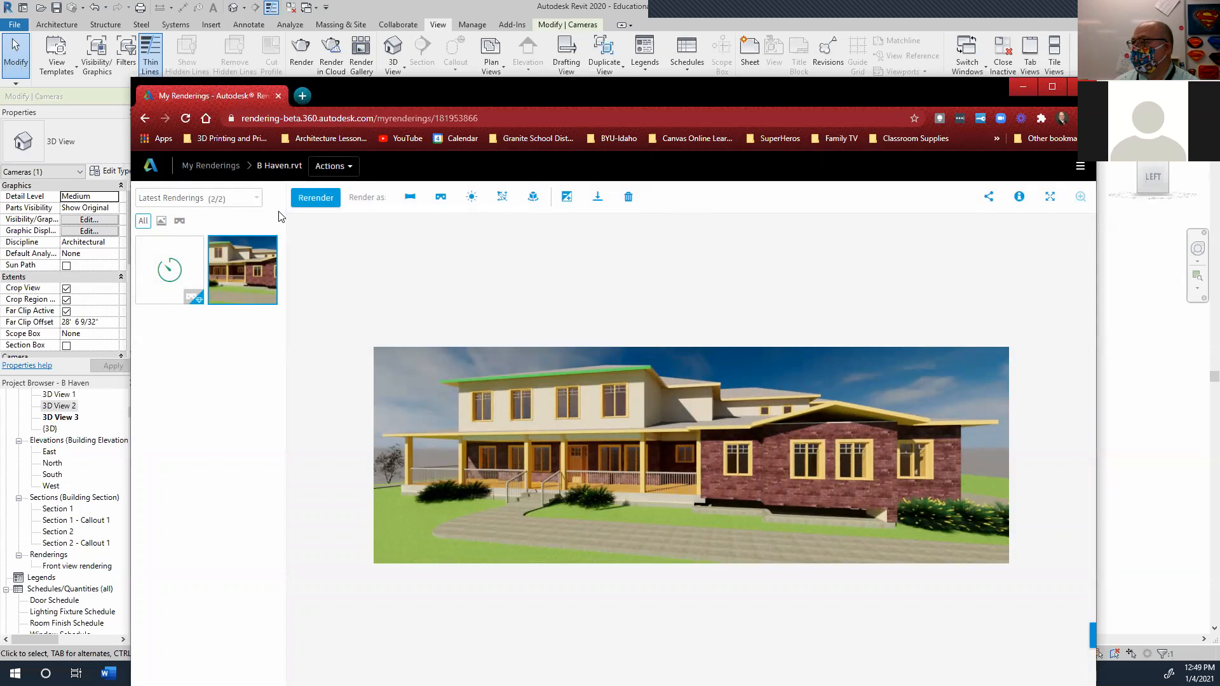
left_click(162, 222)
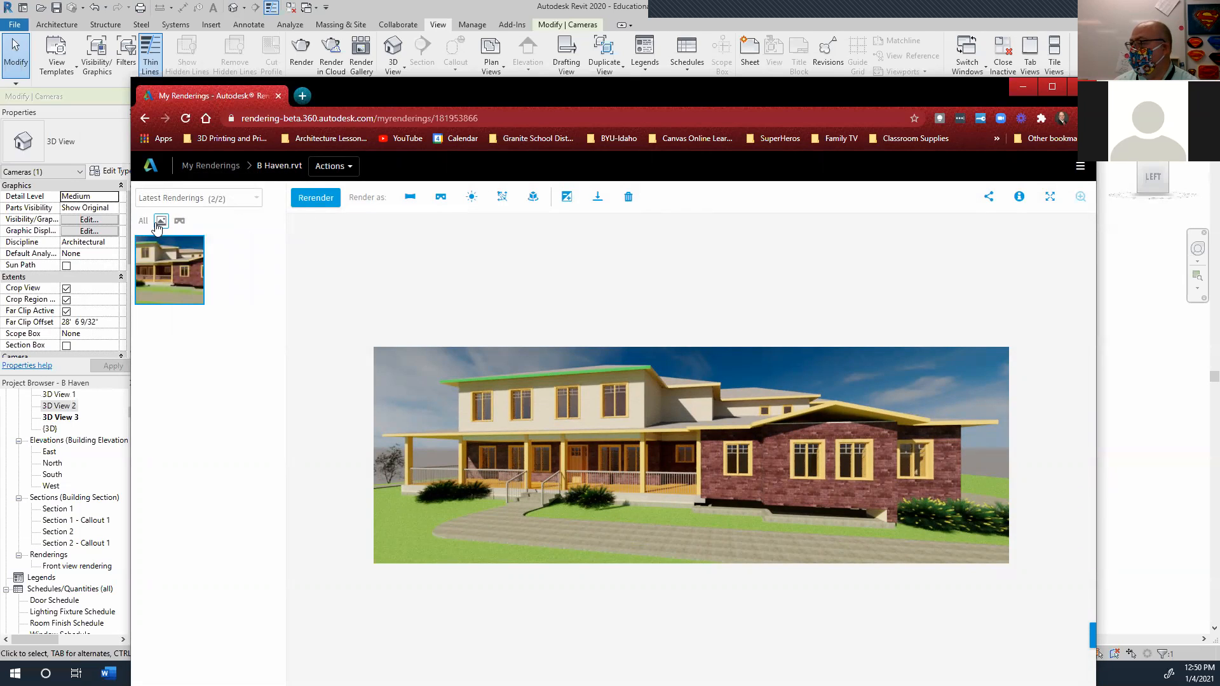
left_click(179, 220)
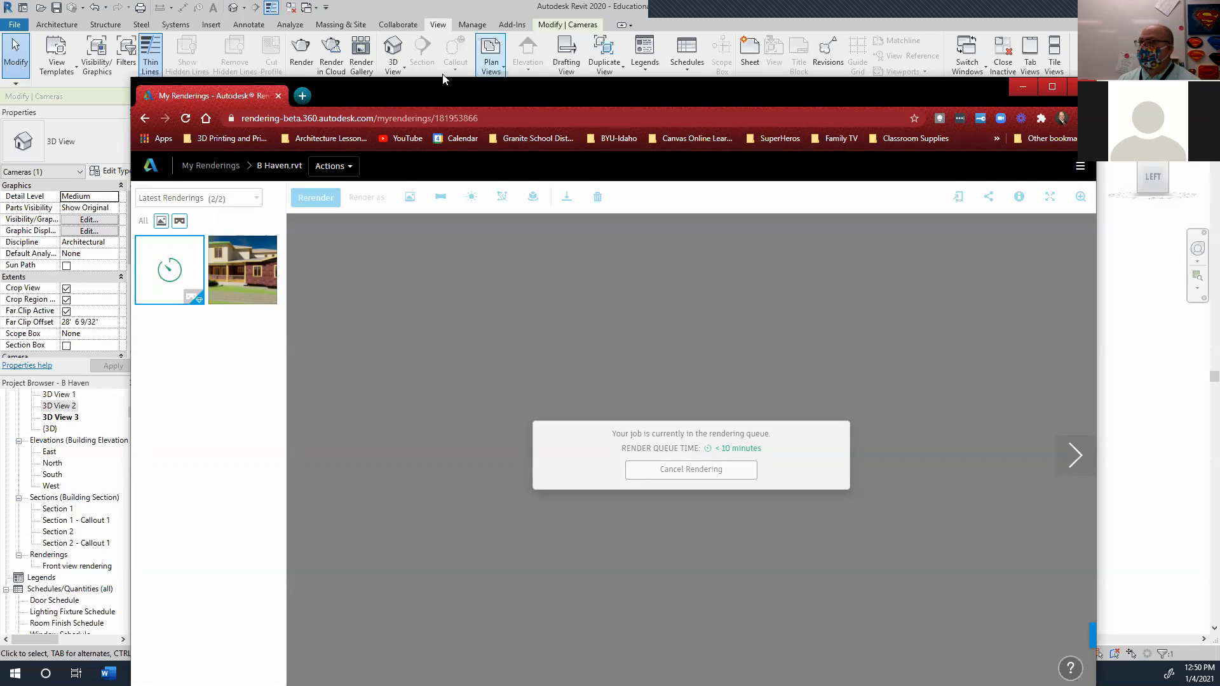
left_click_drag(428, 98, 0, 102)
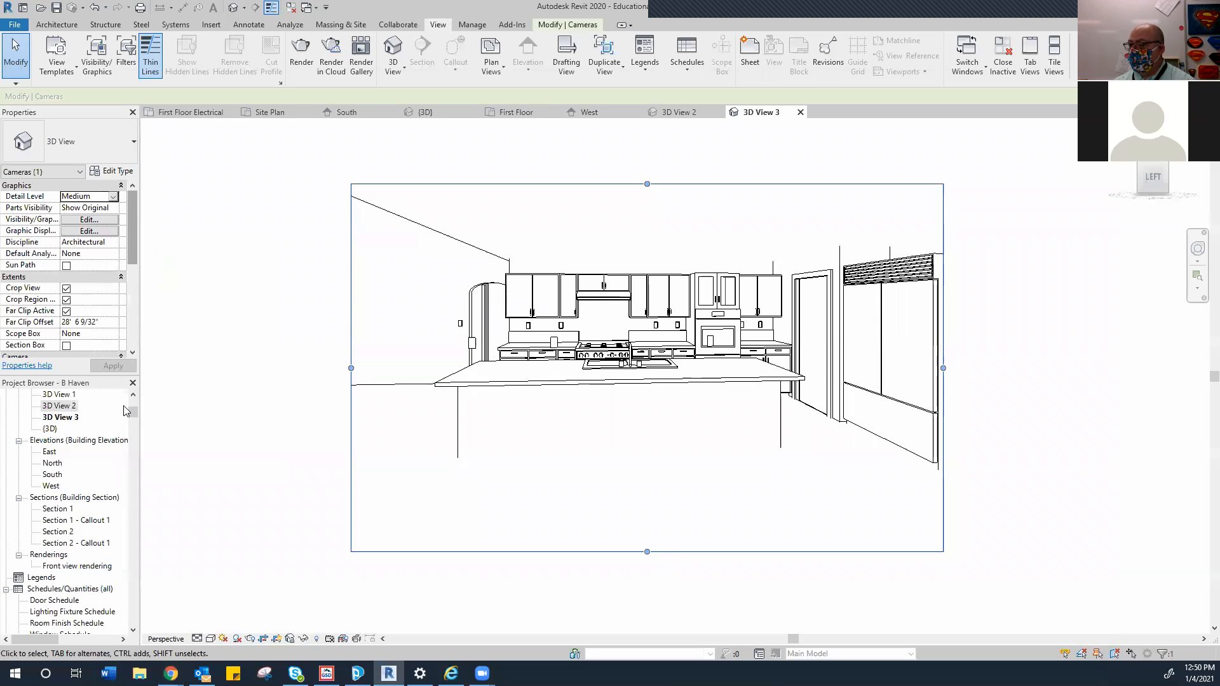
Deselect the camera, scroll through Sheets (all), and open the A1 - First Floor Plan sheet
mouse_move(134, 413)
left_mouse_down()
mouse_move(135, 436)
mouse_move(132, 426)
left_mouse_up()
scroll(98, 464, "up", 3)
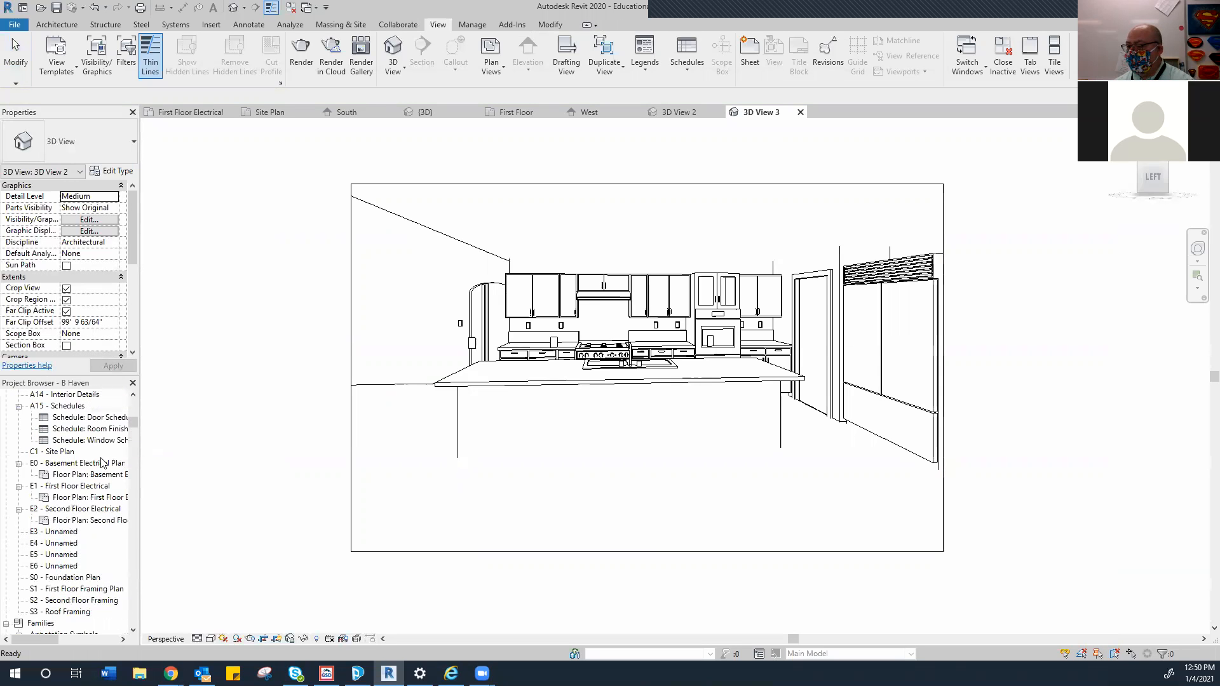
scroll(99, 464, "up", 5)
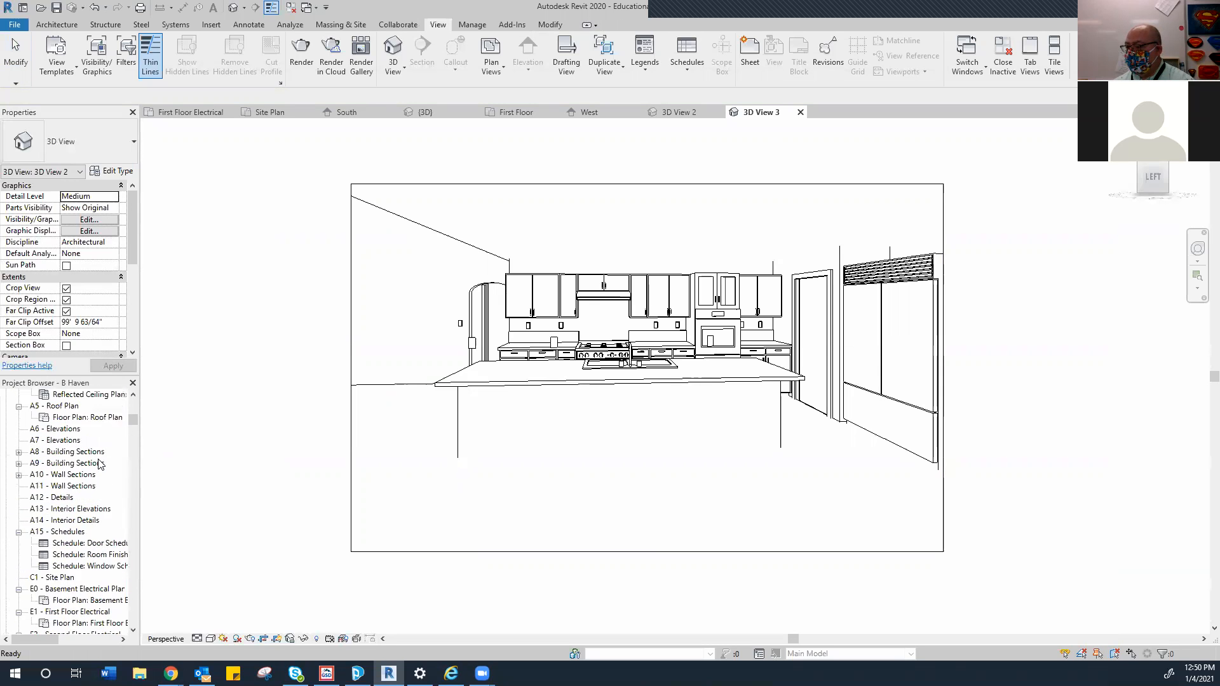
scroll(99, 464, "up", 1)
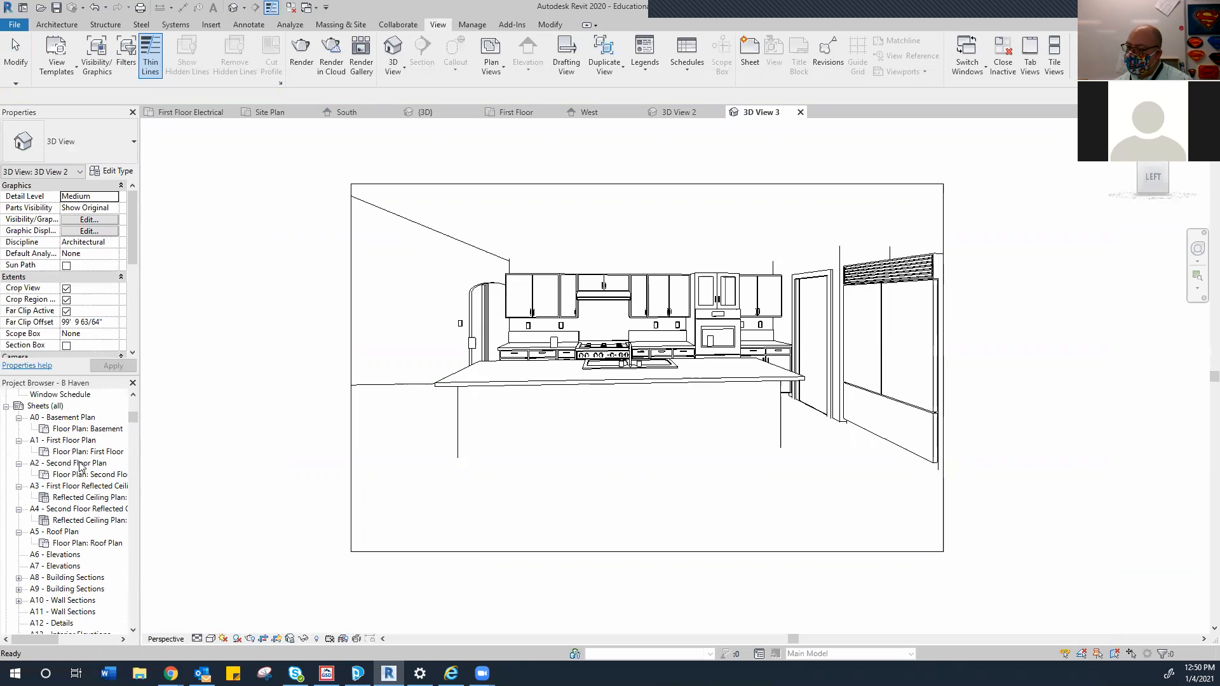
scroll(80, 467, "down", 3)
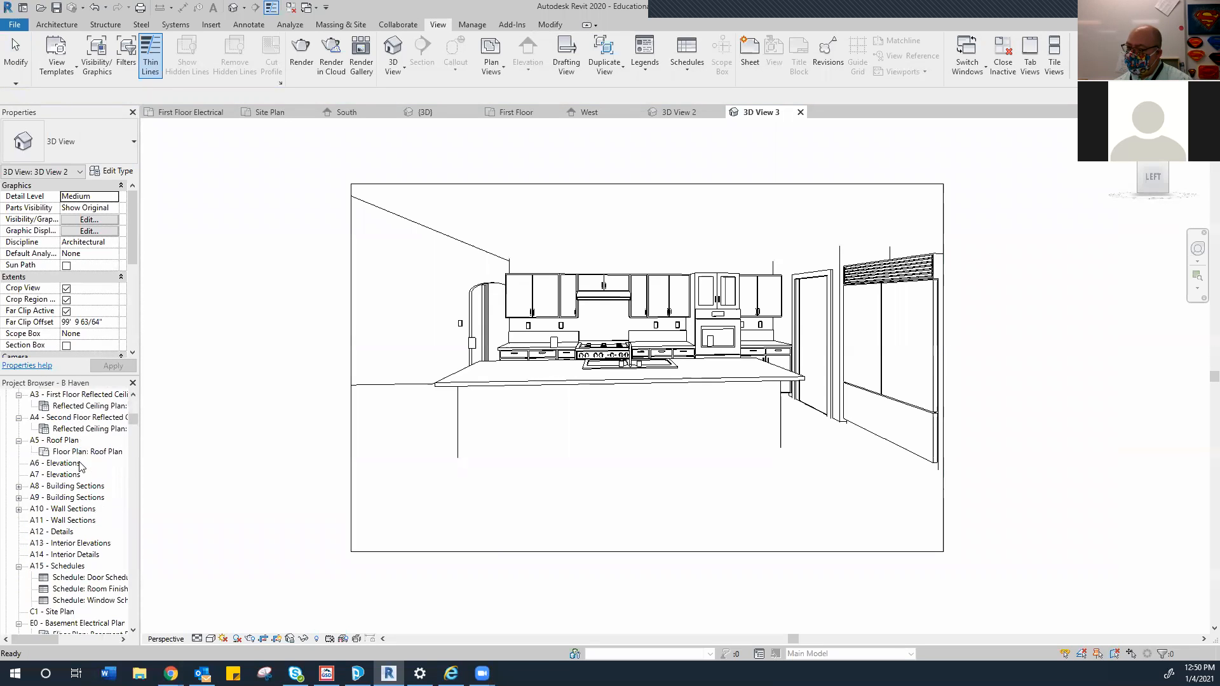
scroll(81, 467, "down", 1)
scroll(82, 466, "up", 3)
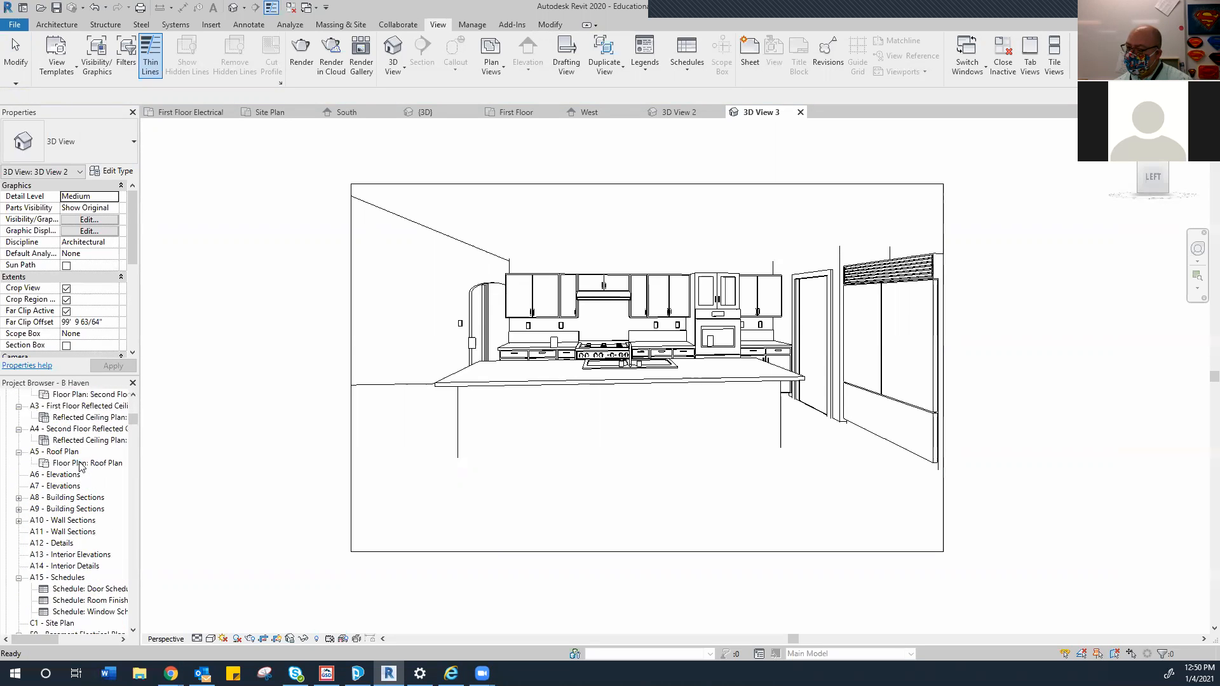
scroll(82, 467, "up", 3)
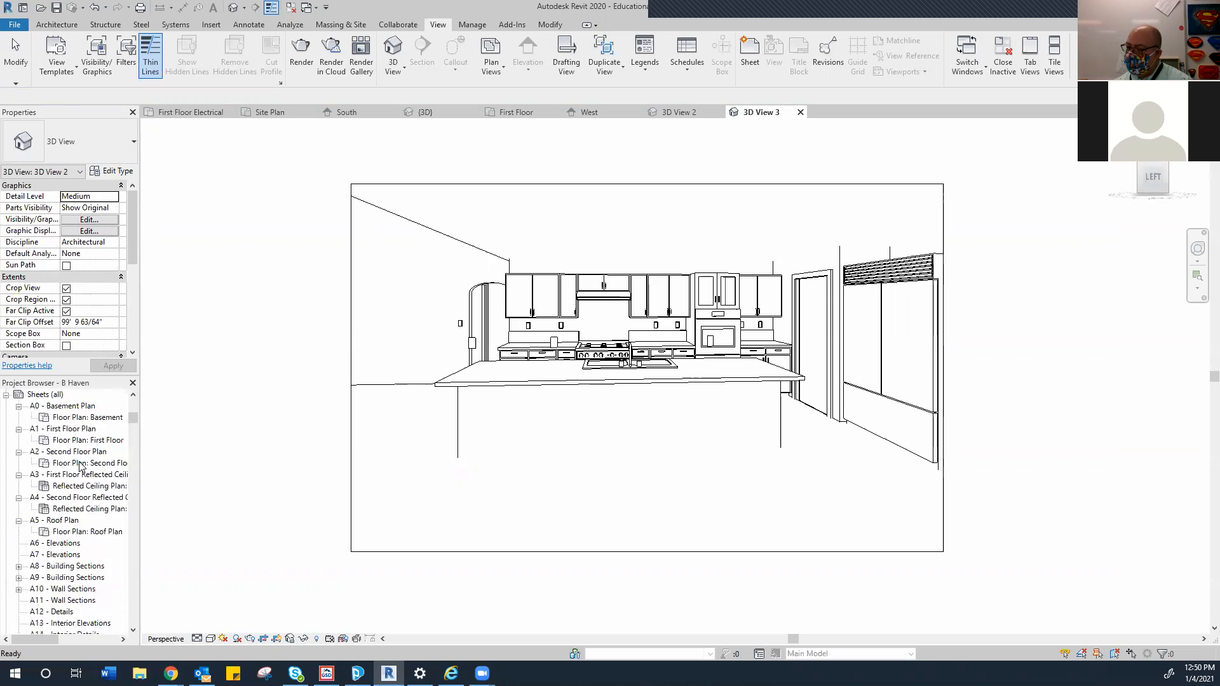
scroll(82, 467, "up", 1)
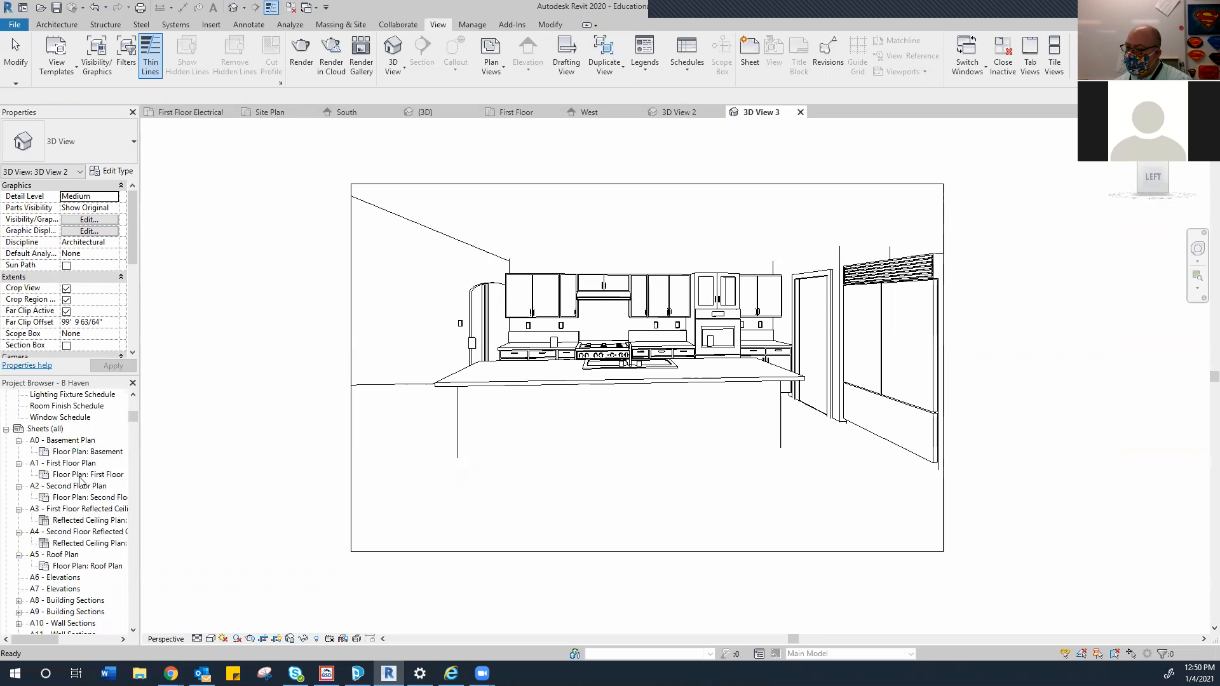
scroll(69, 509, "down", 1)
scroll(69, 510, "down", 3)
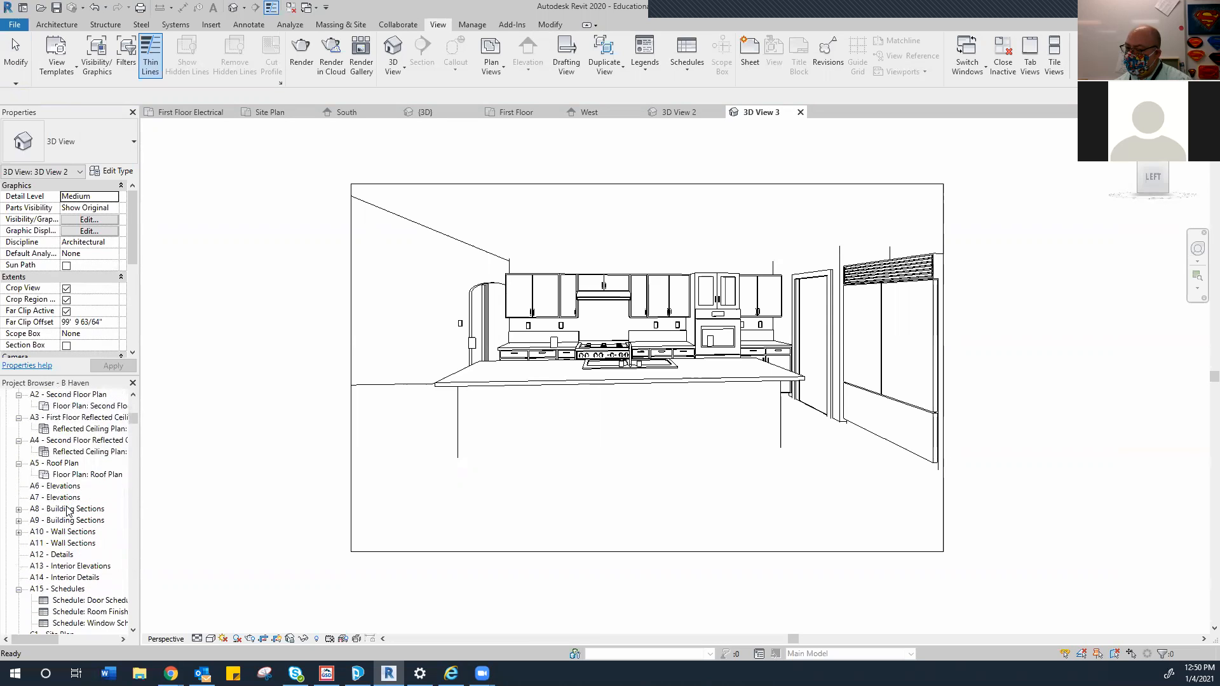
scroll(68, 510, "down", 3)
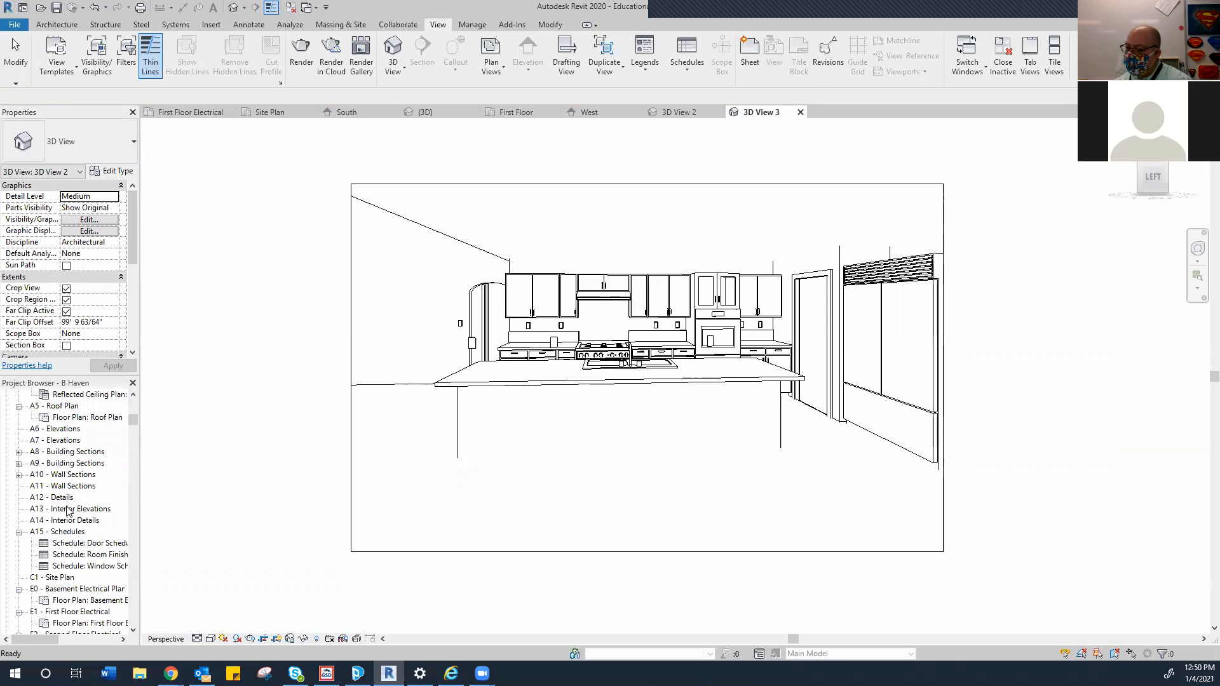
scroll(69, 510, "down", 4)
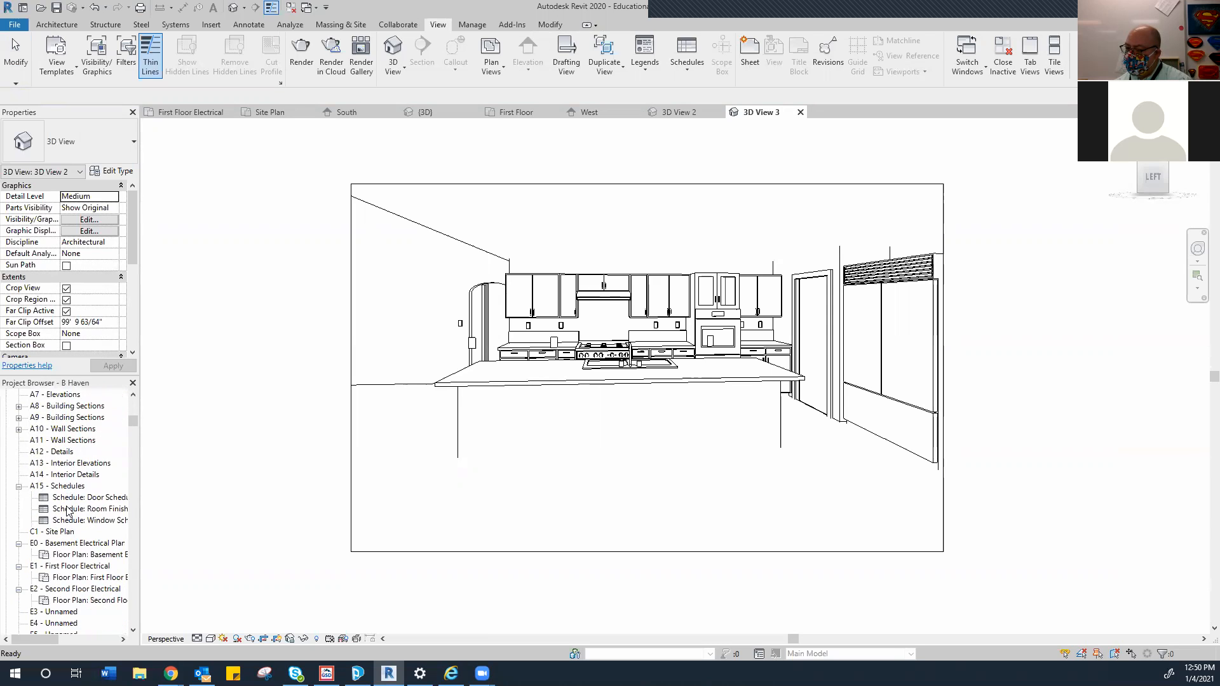
scroll(69, 510, "down", 1)
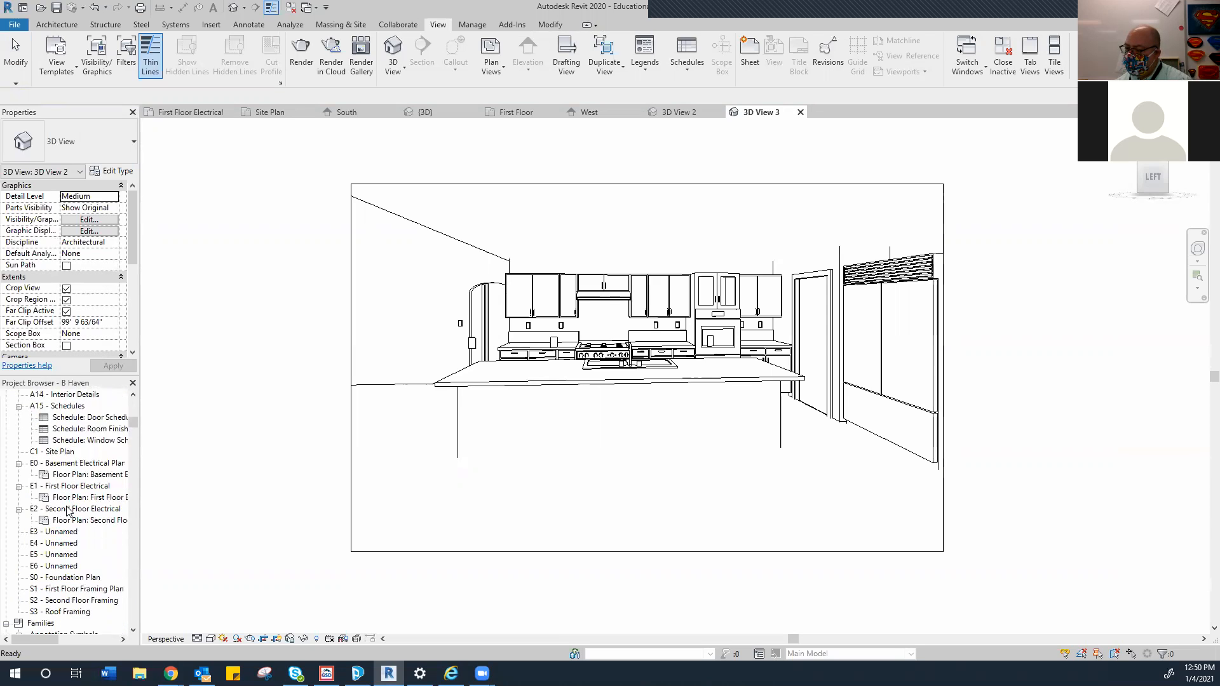
scroll(69, 510, "up", 10)
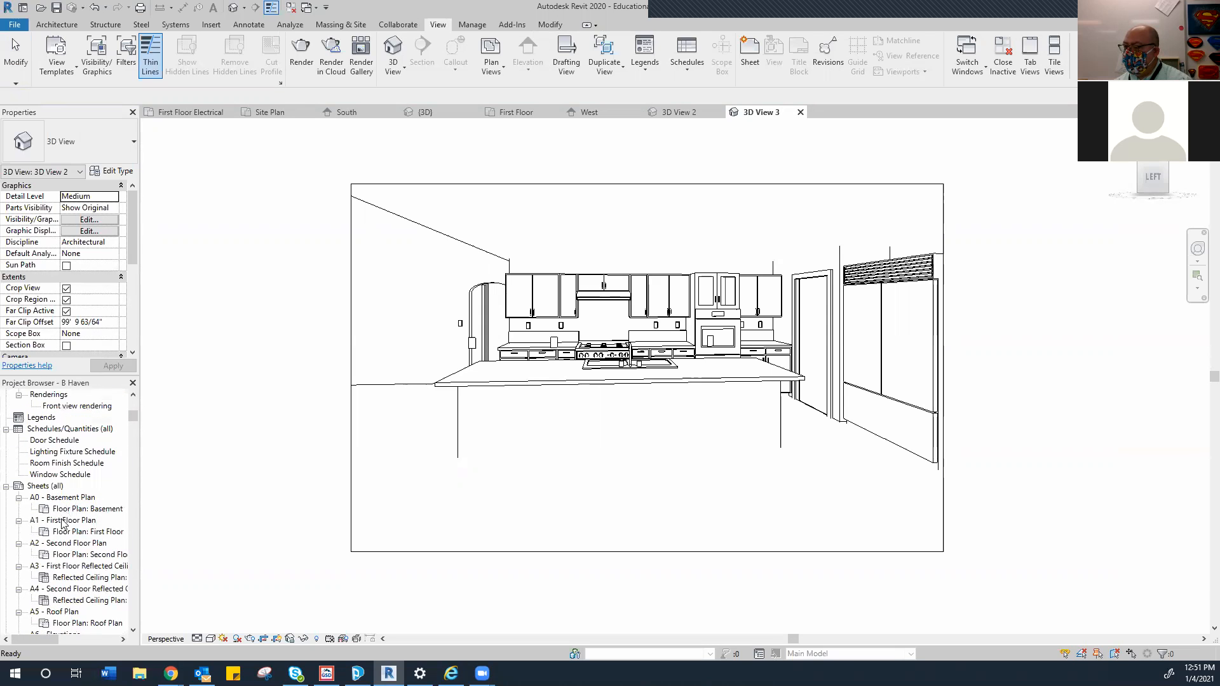
double_click(63, 521)
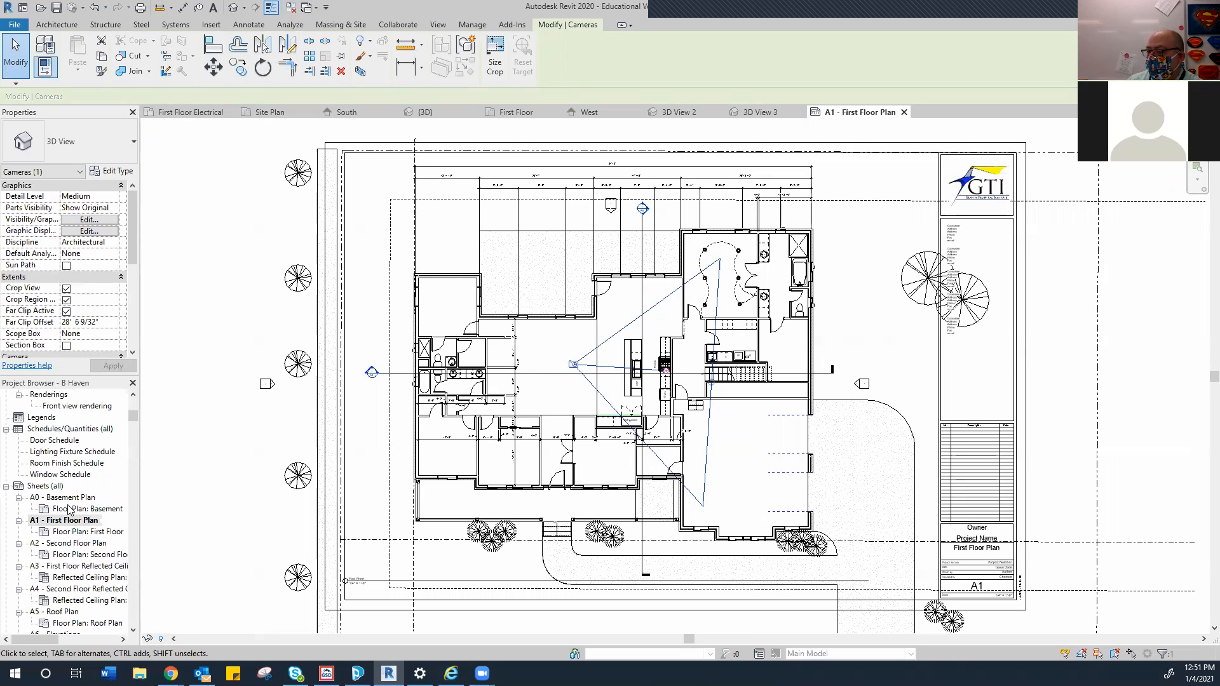
Scroll down the sheet list and open A15 - Schedules with its door, room and window schedules
scroll(70, 506, "down", 1)
scroll(66, 554, "down", 2)
scroll(66, 554, "down", 4)
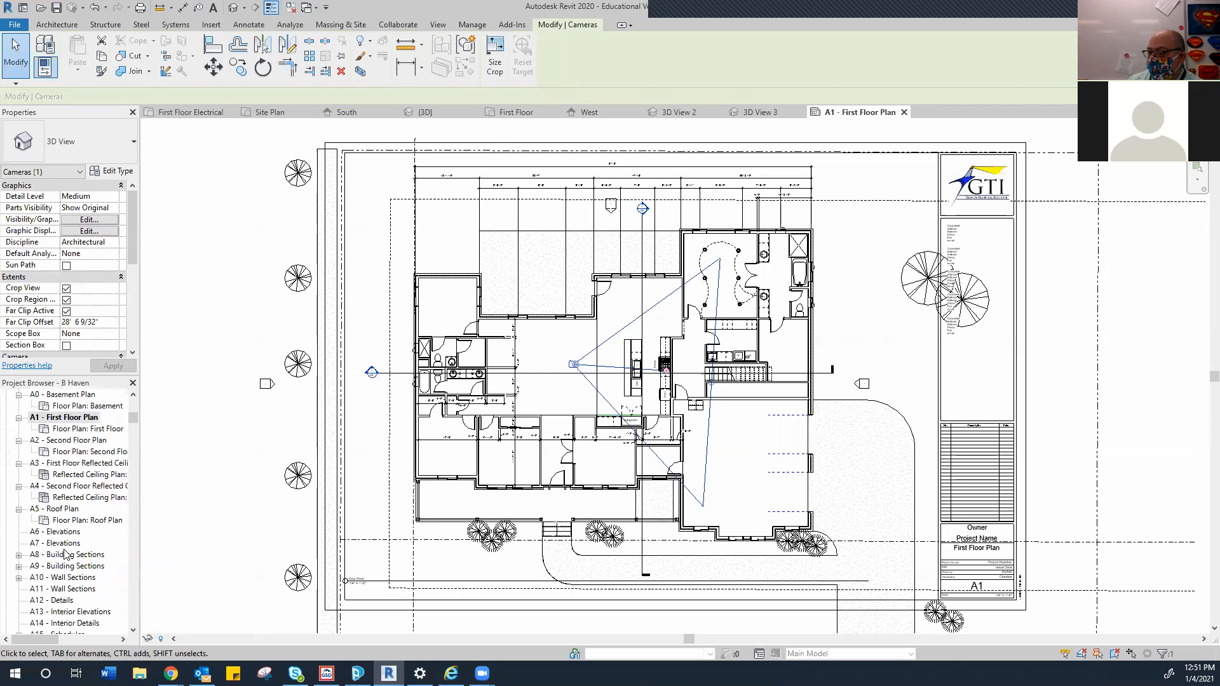
scroll(66, 554, "down", 3)
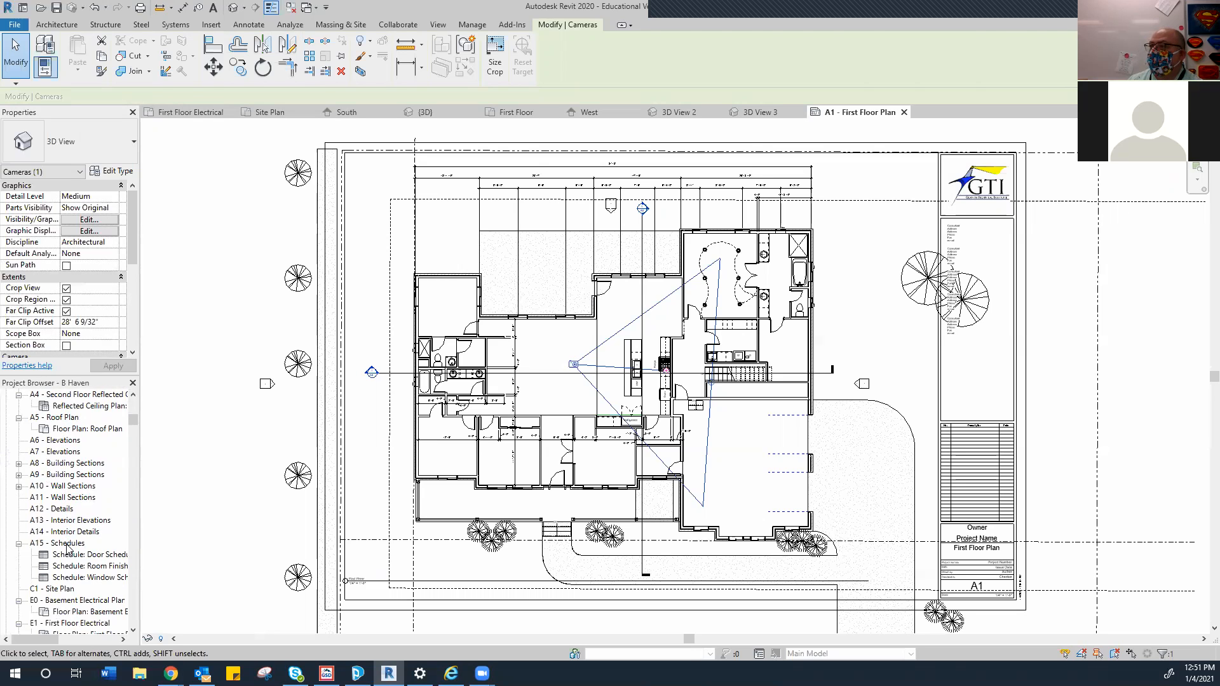
left_click(67, 543)
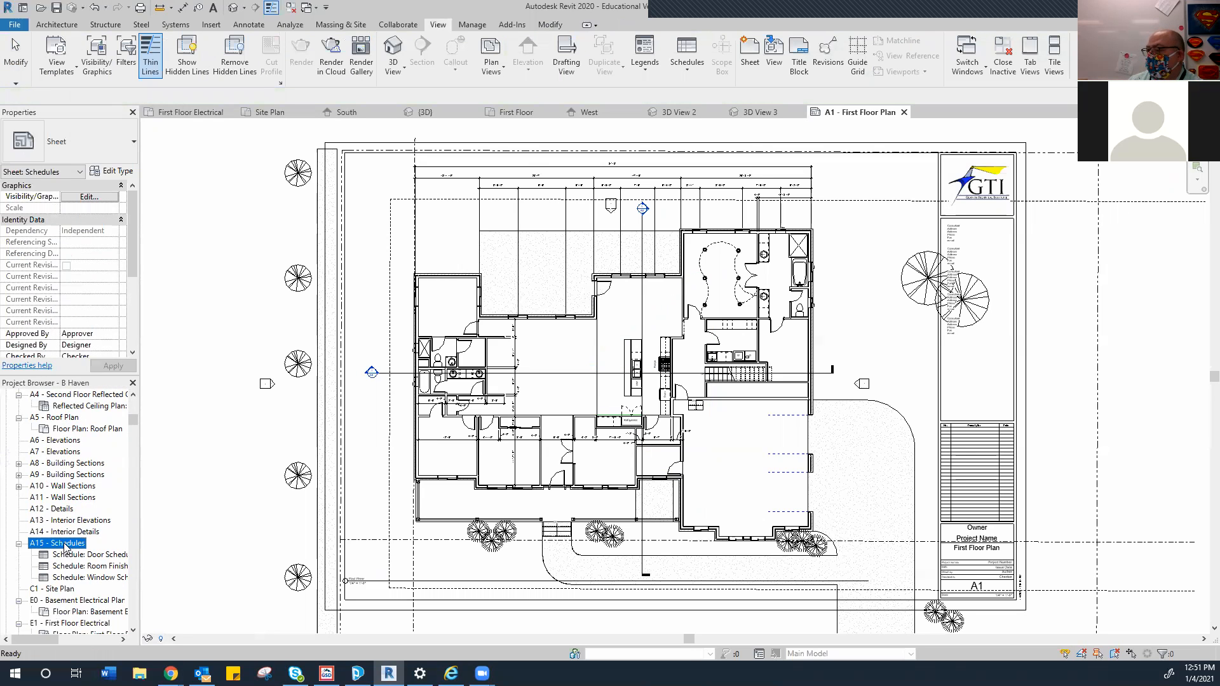
double_click(63, 544)
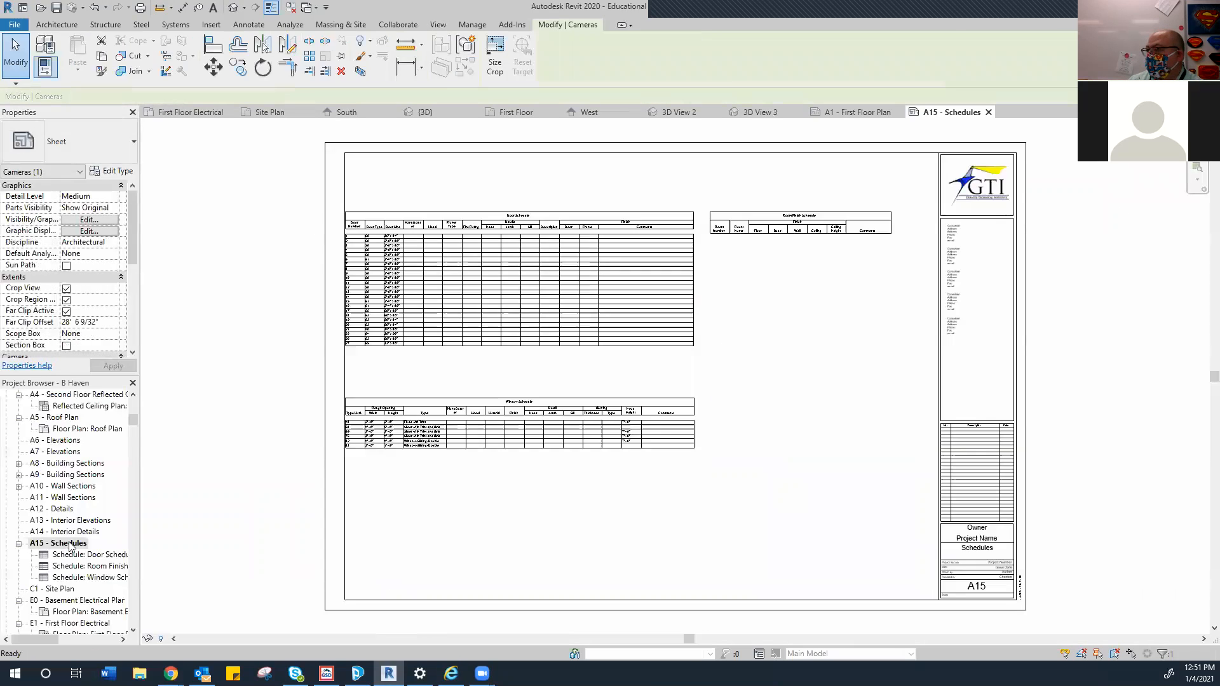
Find A7 - Elevations in the sheet list and open the empty sheet
scroll(82, 547, "down", 3)
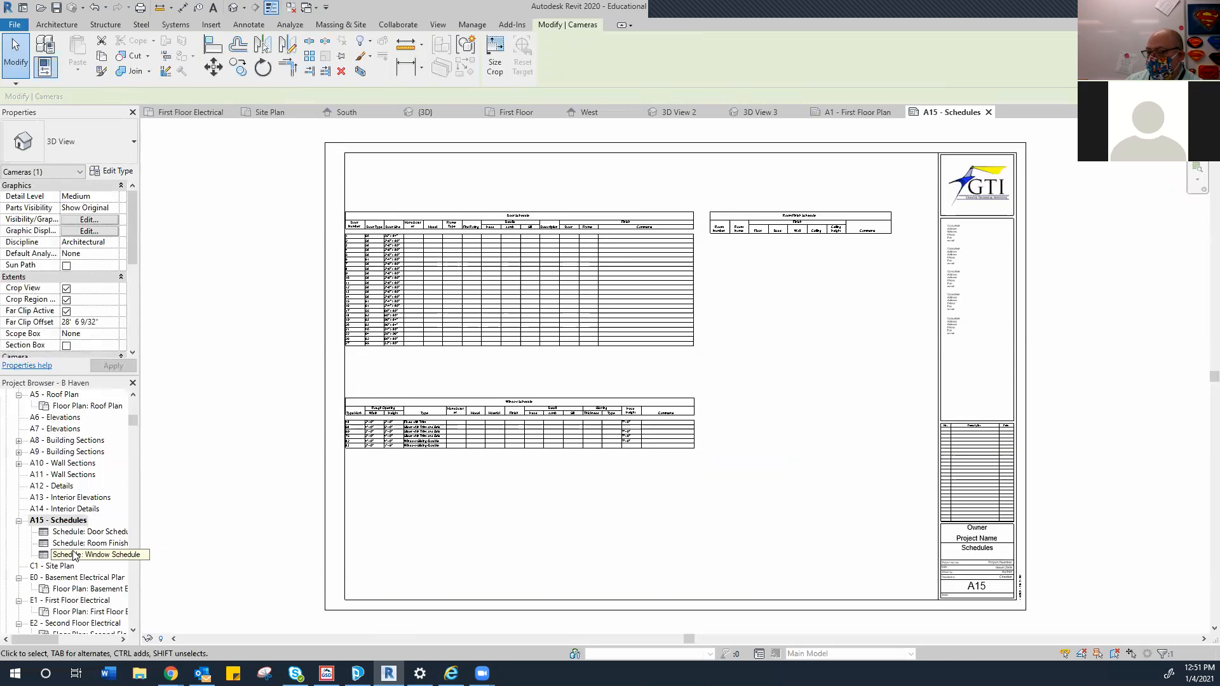
scroll(68, 557, "down", 3)
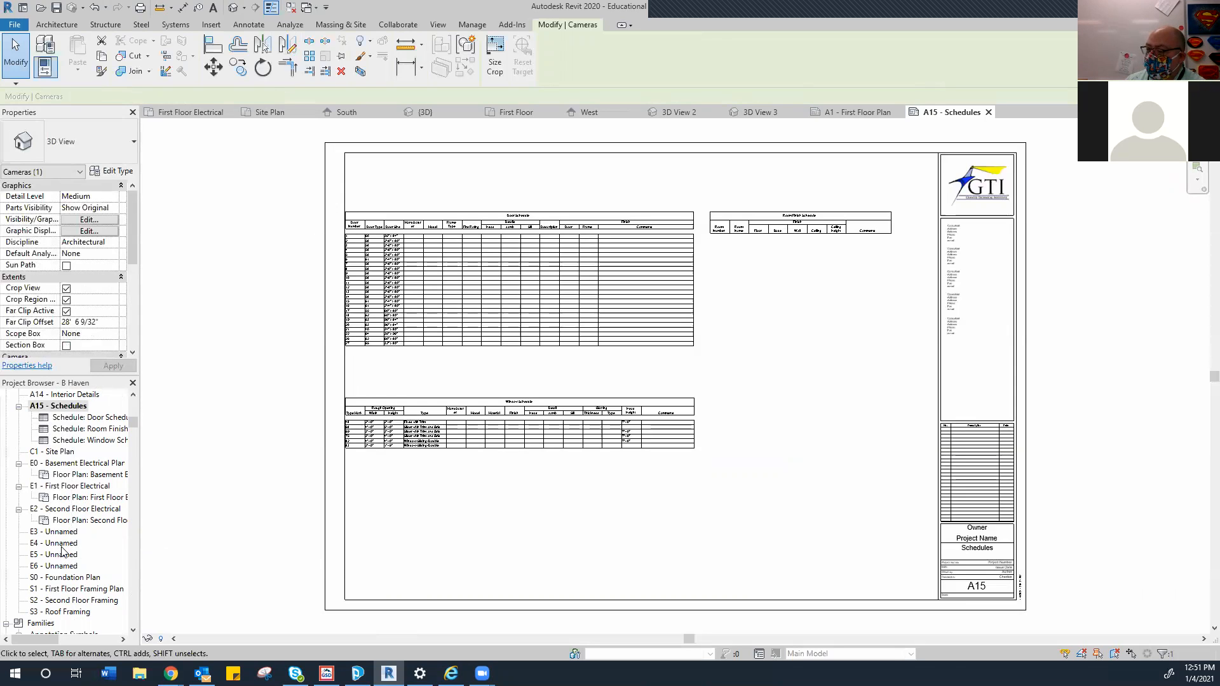
scroll(62, 556, "down", 3)
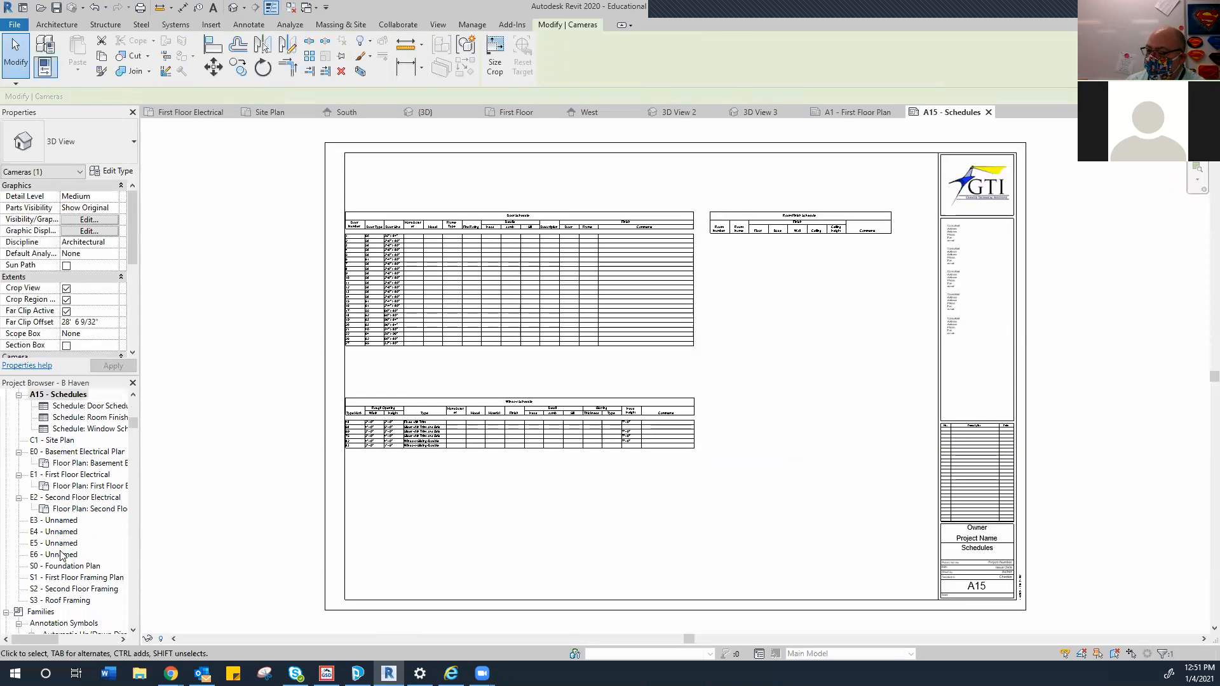
scroll(62, 556, "up", 3)
scroll(62, 556, "down", 3)
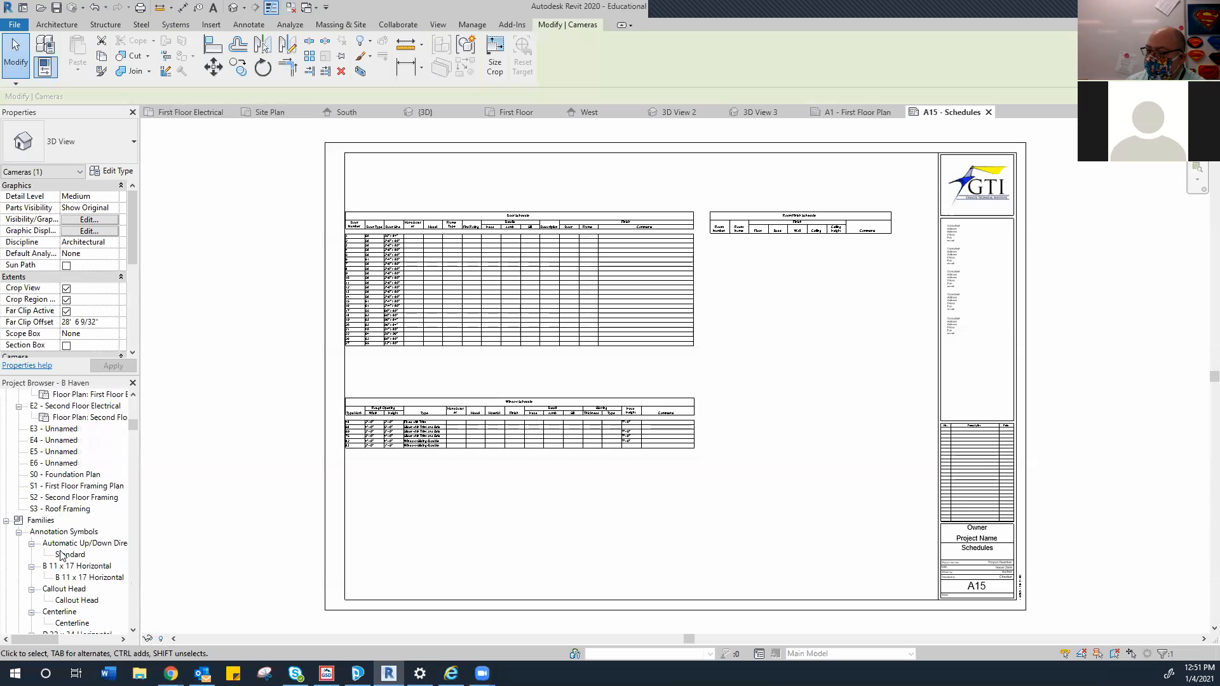
scroll(63, 554, "up", 4)
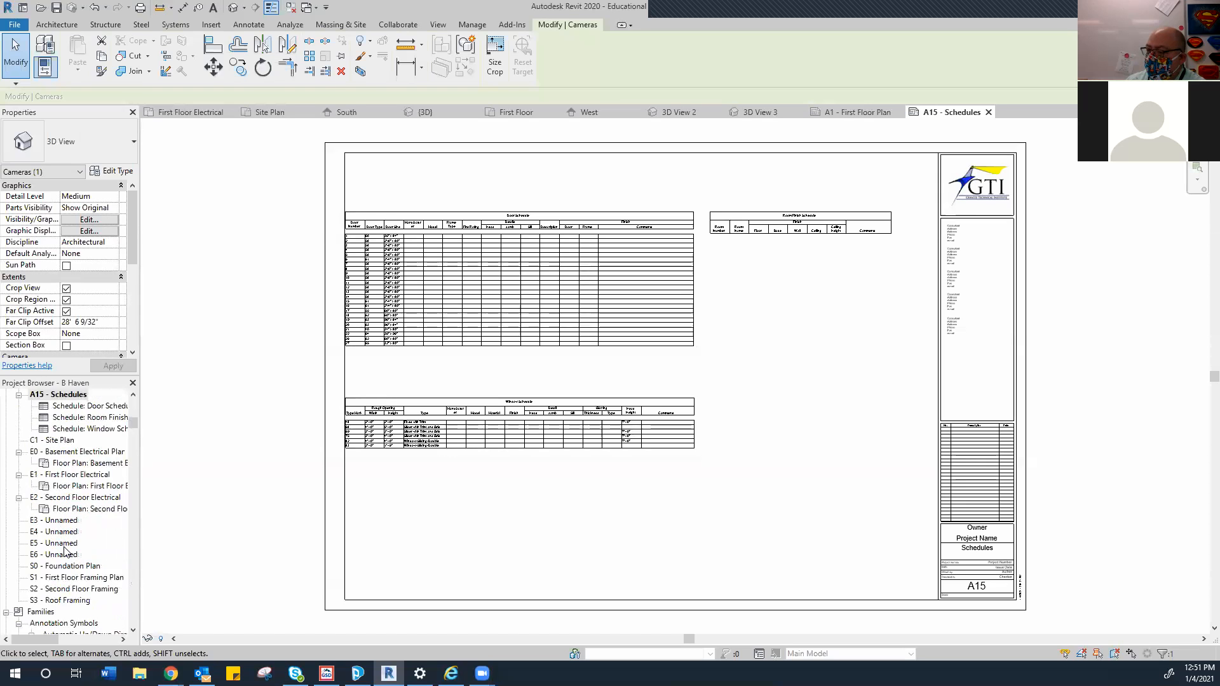
scroll(64, 550, "up", 3)
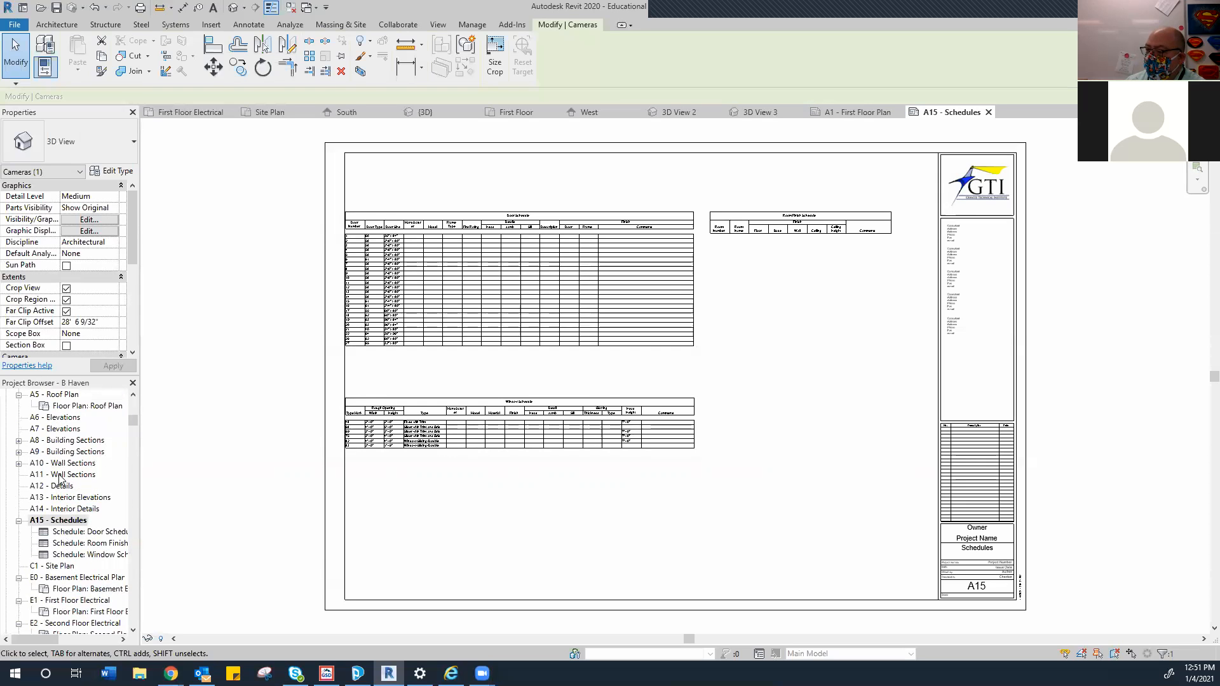
double_click(59, 430)
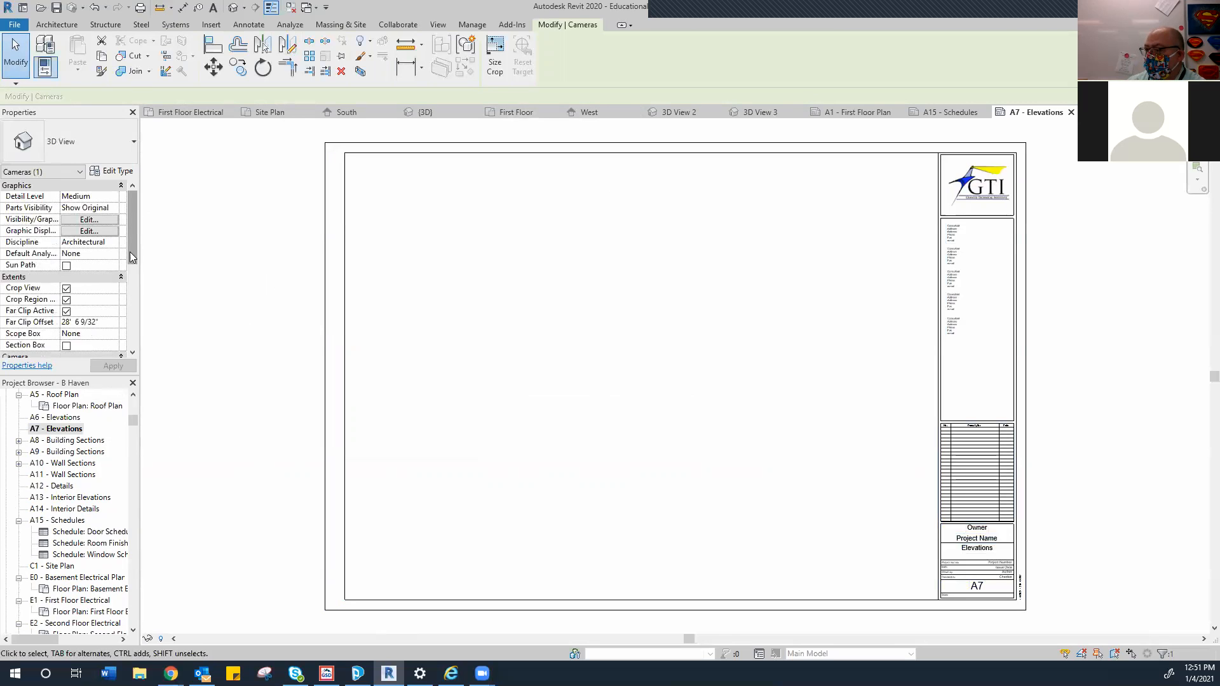
Drag the Front view rendering from the Project Browser onto sheet A7, placing it near the upper left
left_click_drag(133, 420, 133, 414)
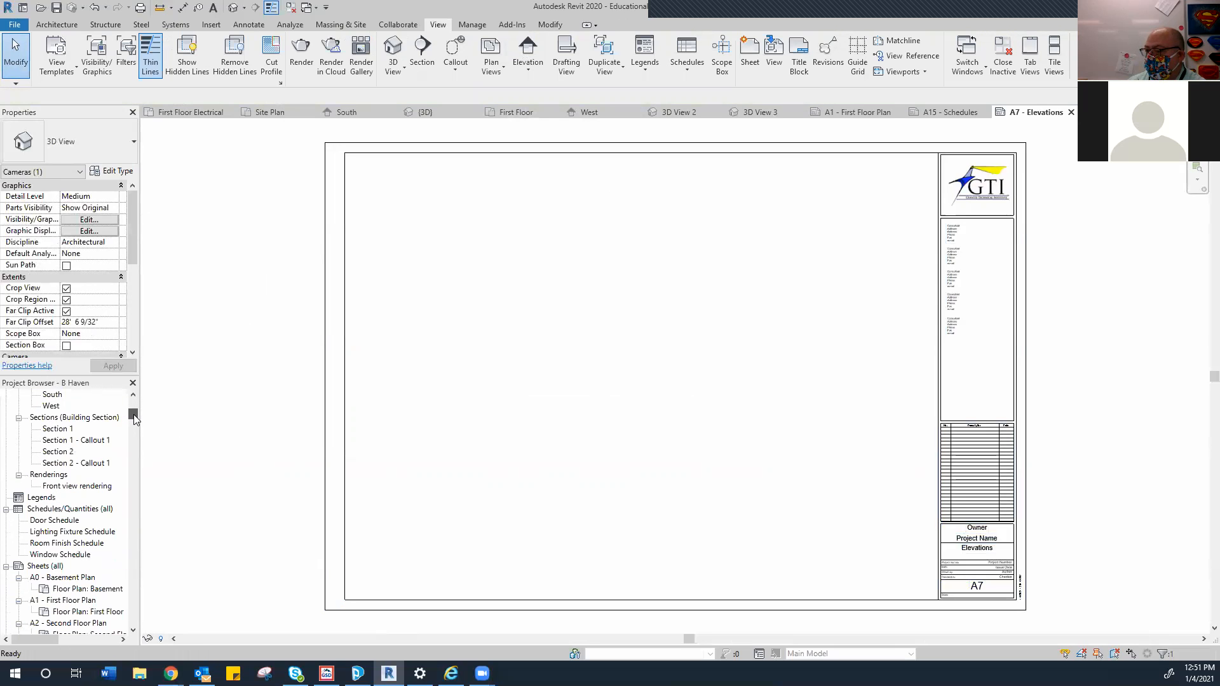
left_click(78, 485)
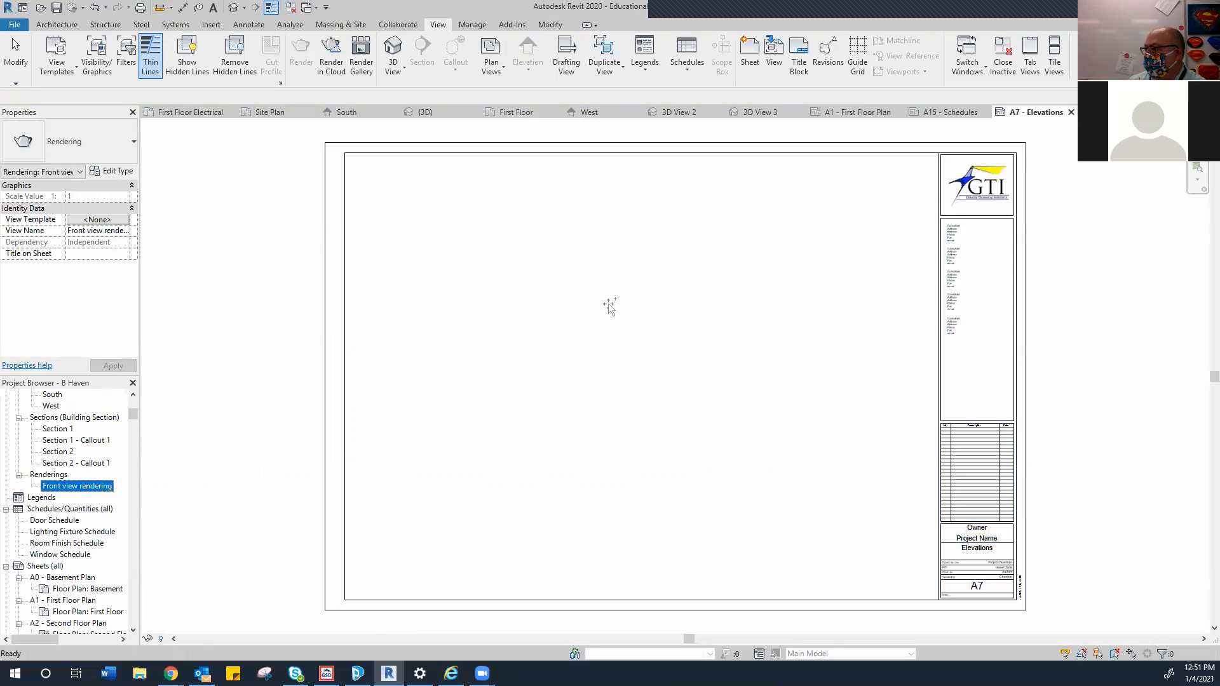
left_click_drag(78, 485, 602, 297)
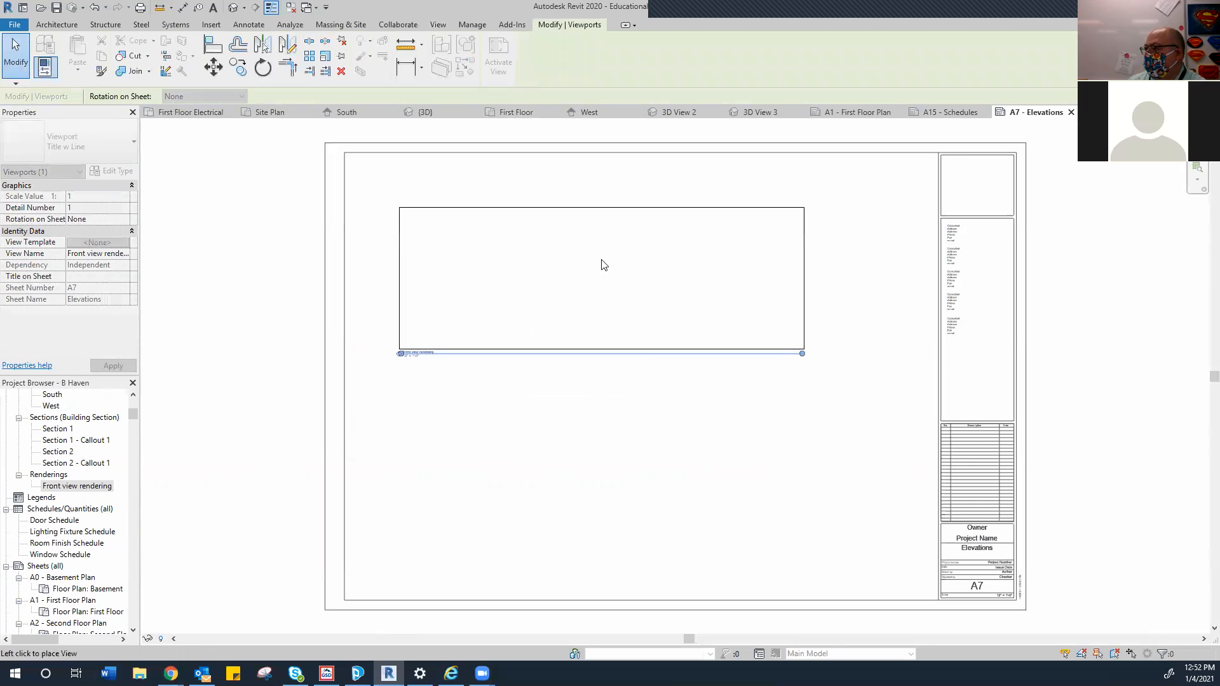
left_click(578, 240)
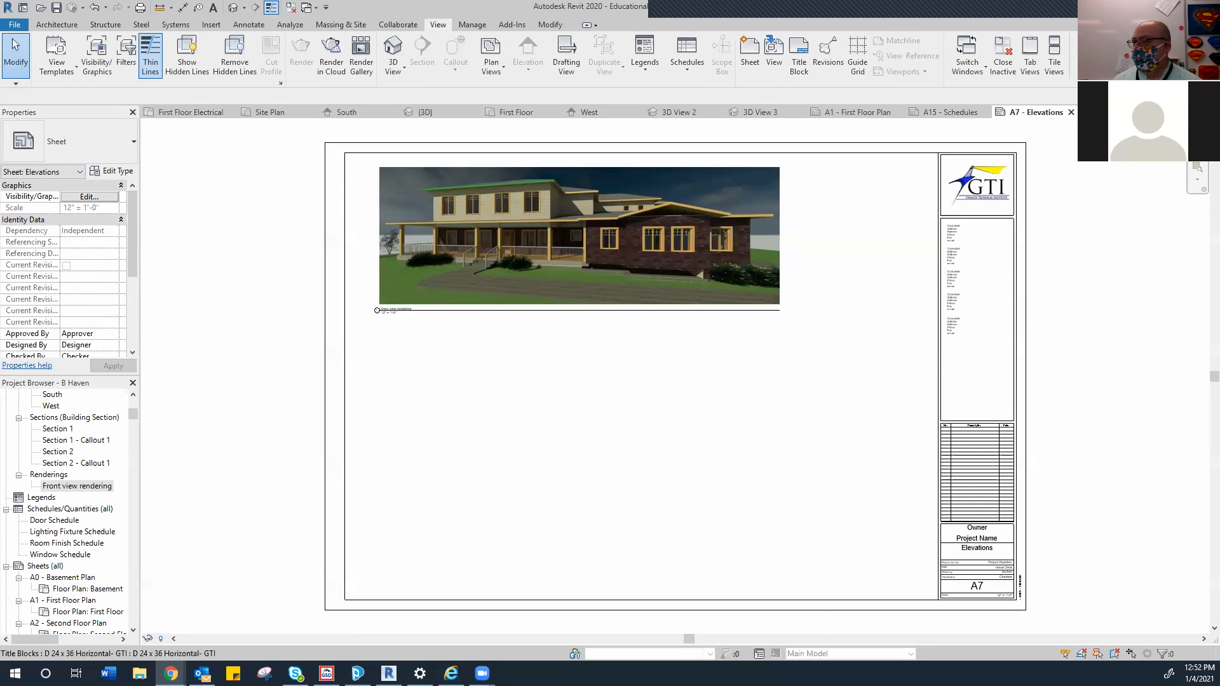
left_click_drag(0, 20, 418, 20)
Open the A-3-CAD ARCHITECTRAL DESGN 1 course from the Dashboard and go to its Modules
scroll(479, 205, "down", 1)
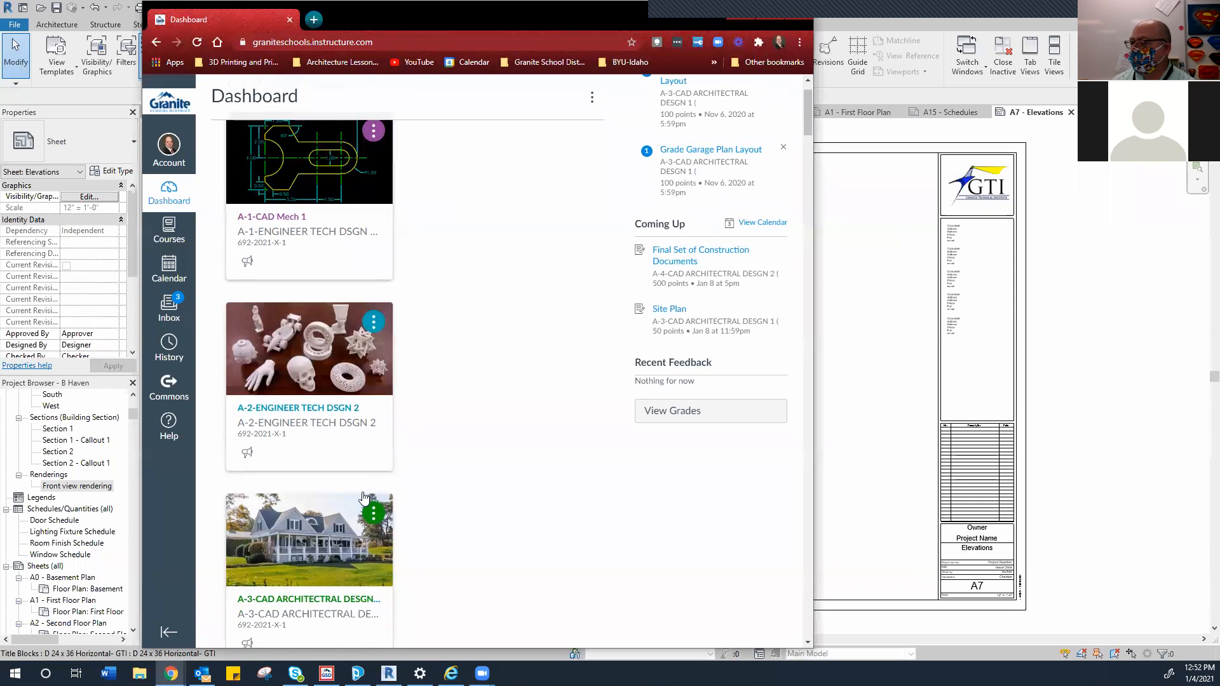
scroll(363, 496, "down", 2)
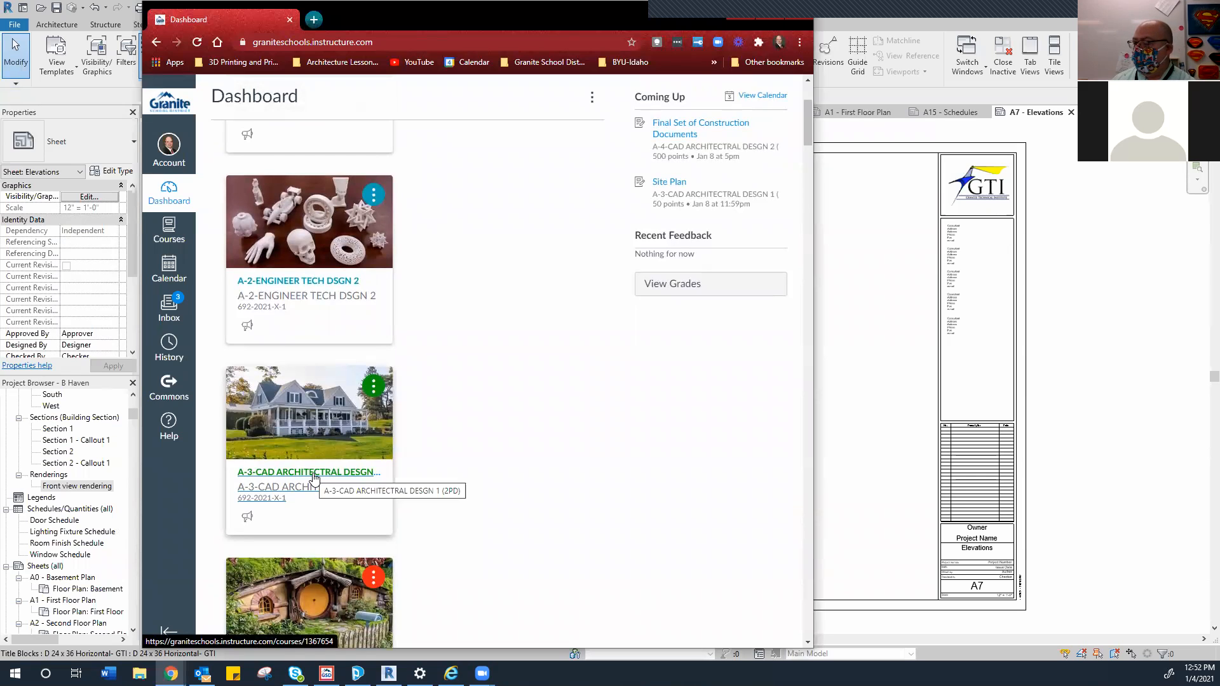
left_click(313, 478)
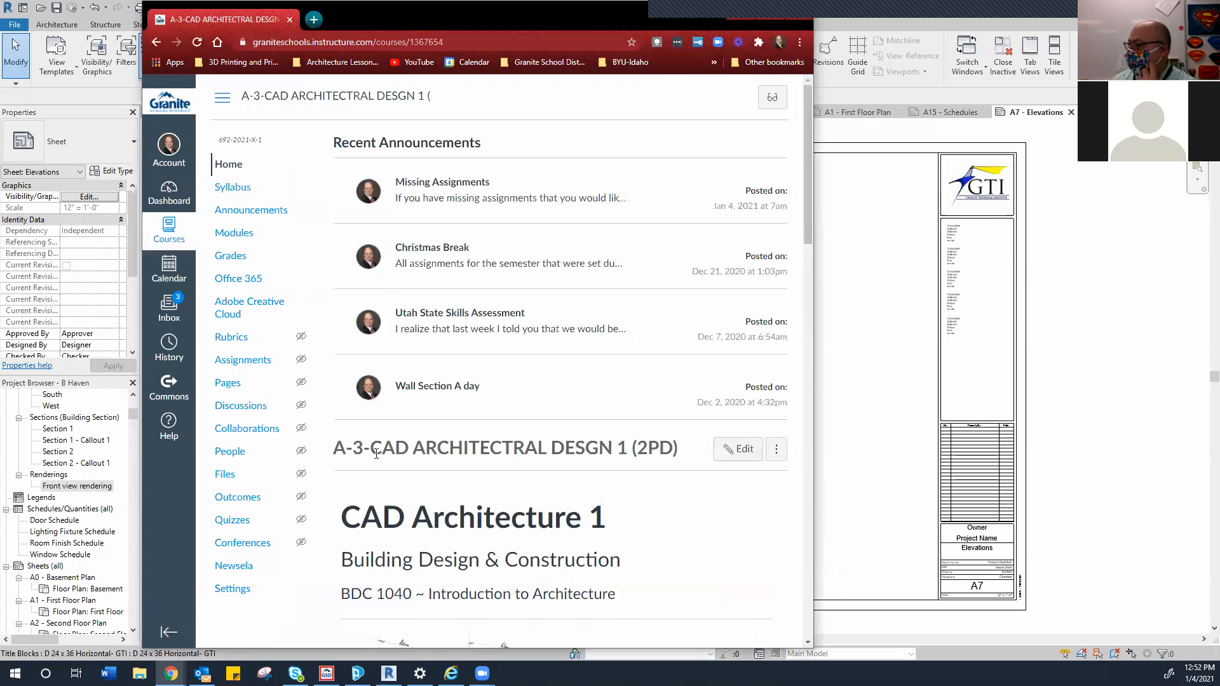
left_click(232, 234)
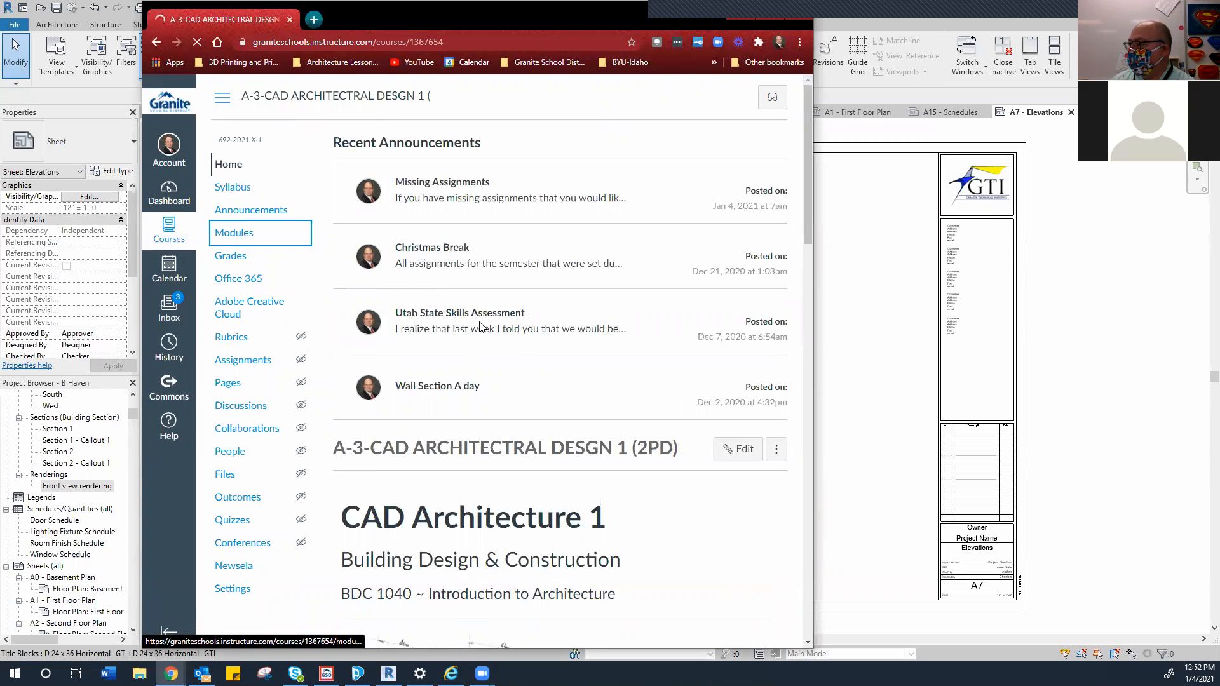
Scroll through the course's modules, then return to the Dashboard course list
scroll(416, 375, "down", 1)
scroll(418, 377, "down", 20)
scroll(486, 379, "down", 20)
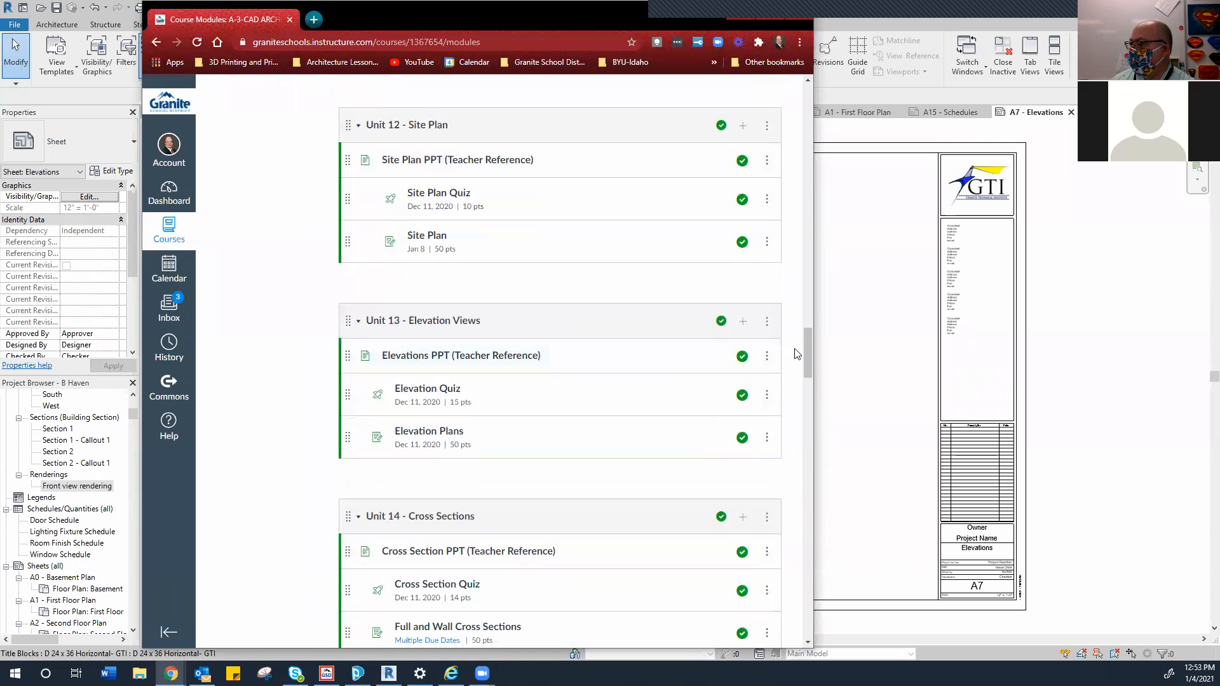
left_click_drag(804, 344, 766, 373)
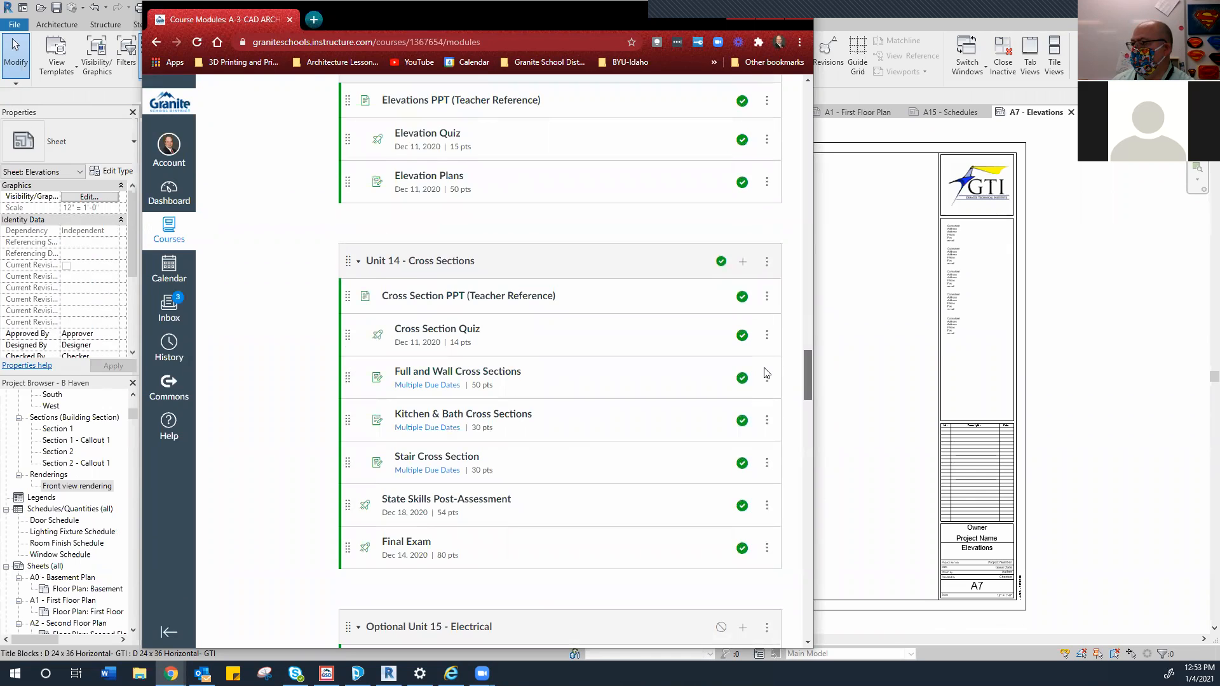
left_click_drag(765, 375, 766, 558)
scroll(765, 558, "down", 9)
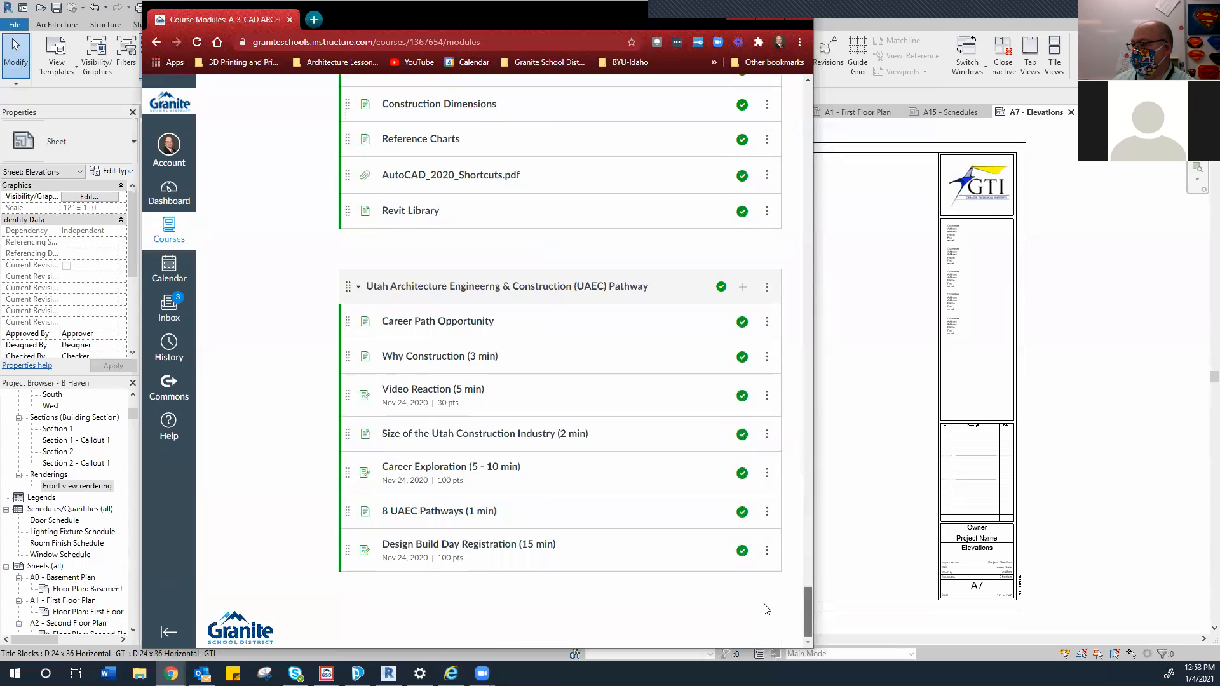
left_click_drag(767, 609, 753, 113)
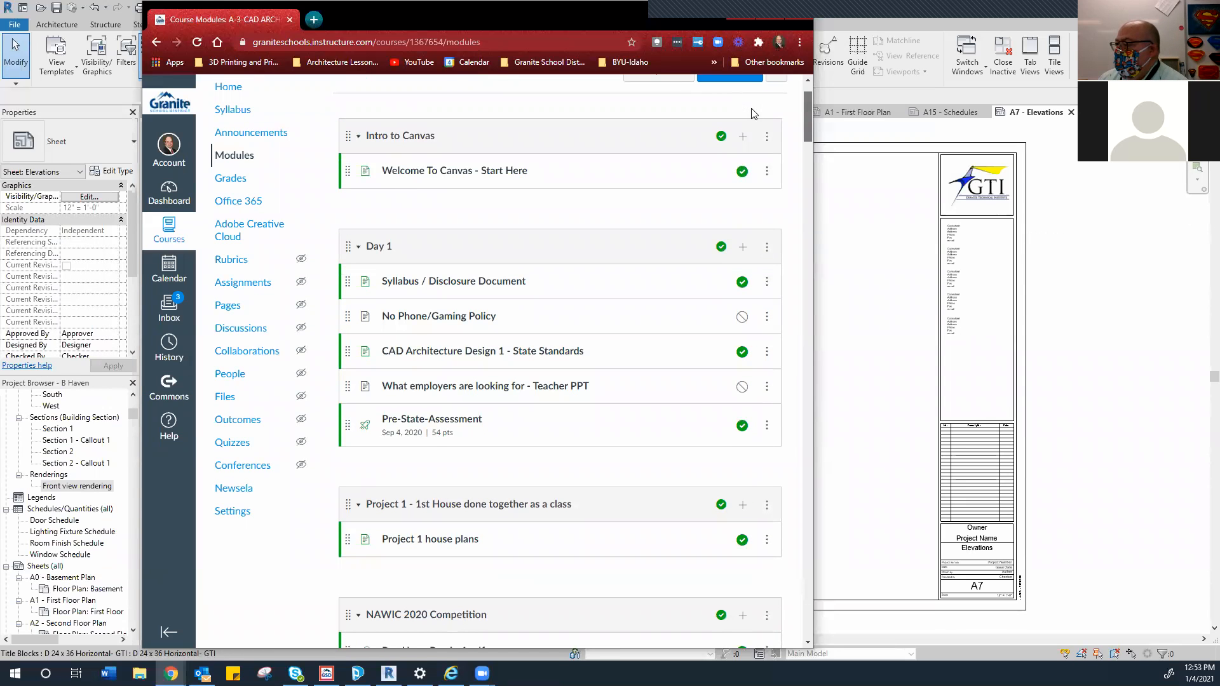
scroll(753, 114, "down", 4)
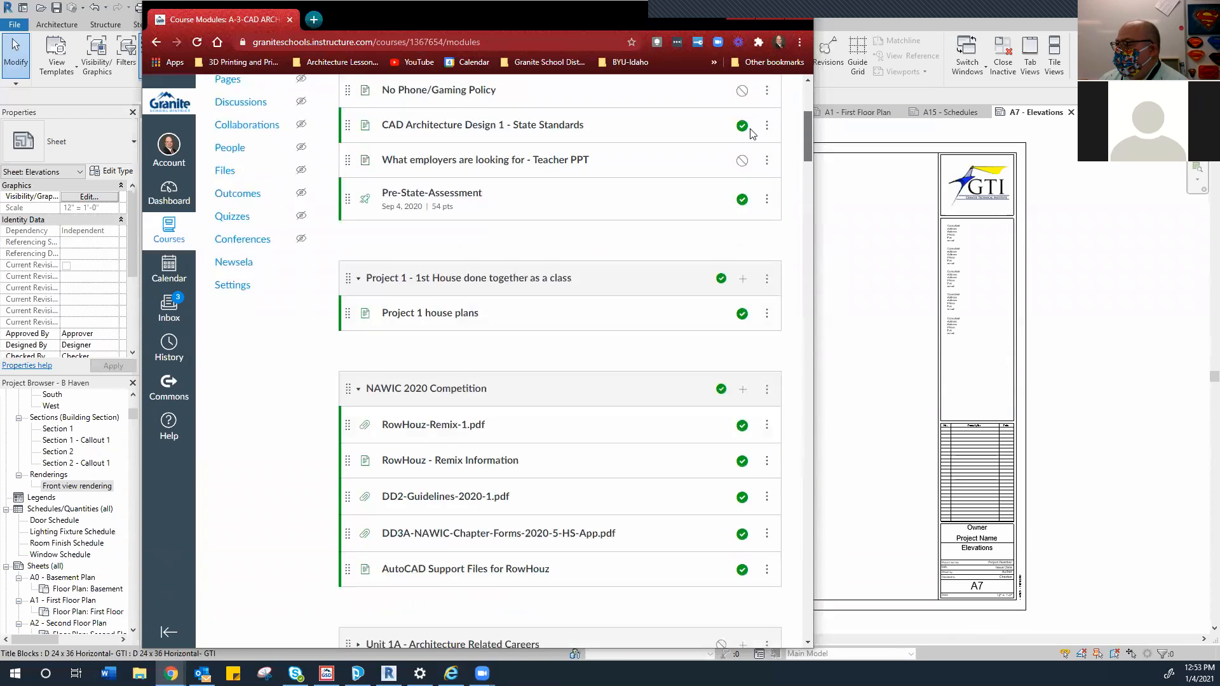
scroll(752, 133, "down", 1)
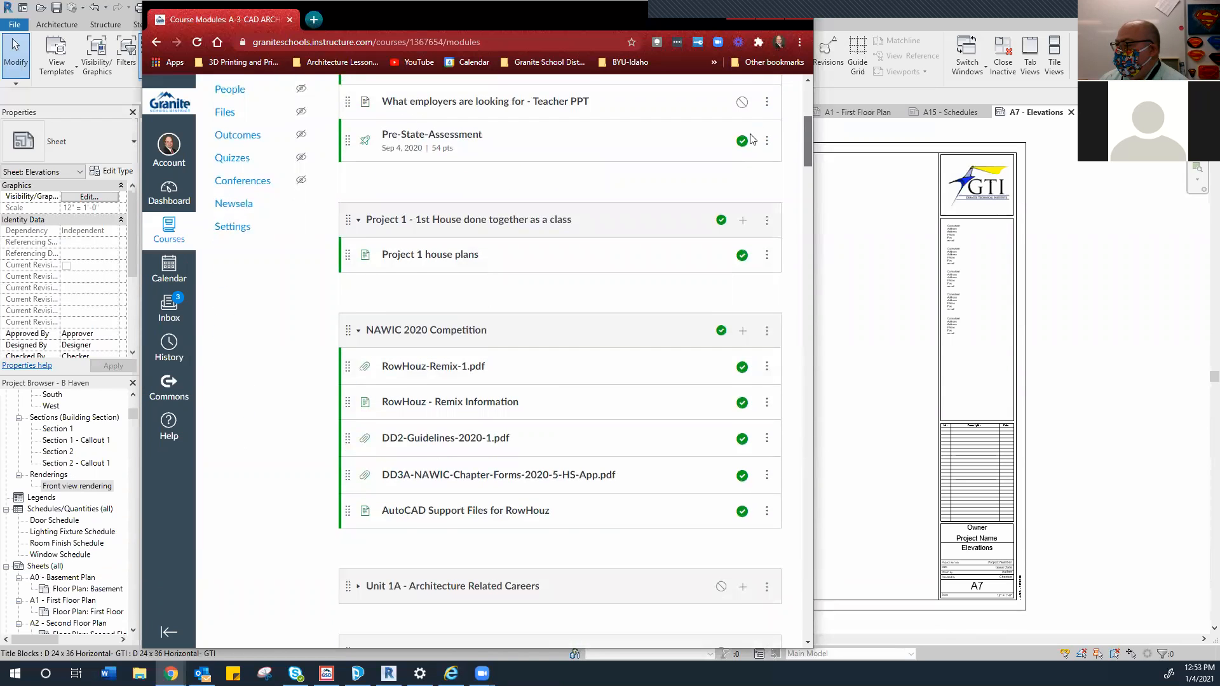
scroll(752, 139, "down", 4)
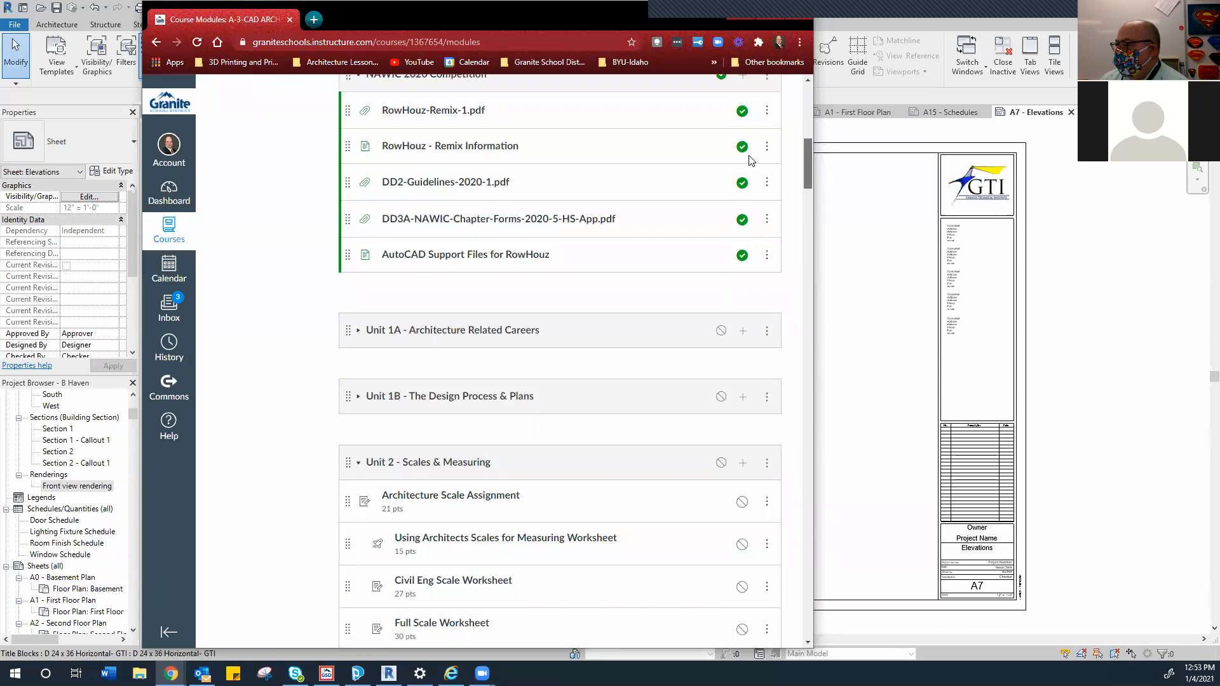
scroll(752, 161, "up", 10)
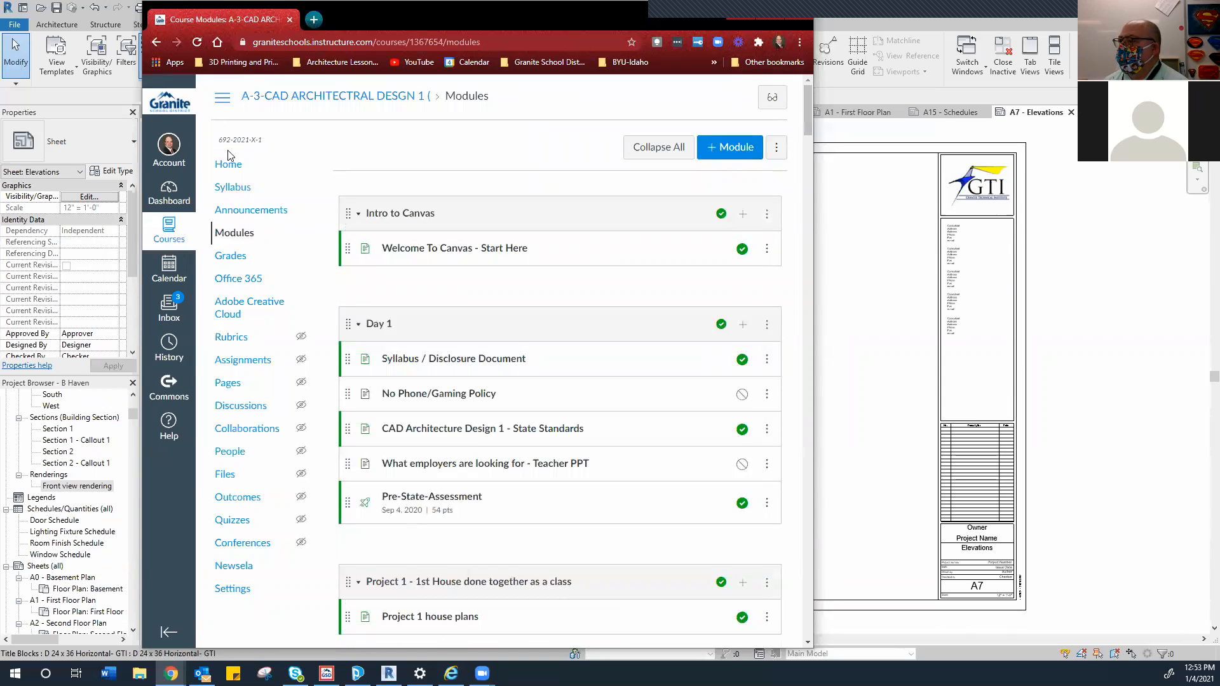
left_click(167, 205)
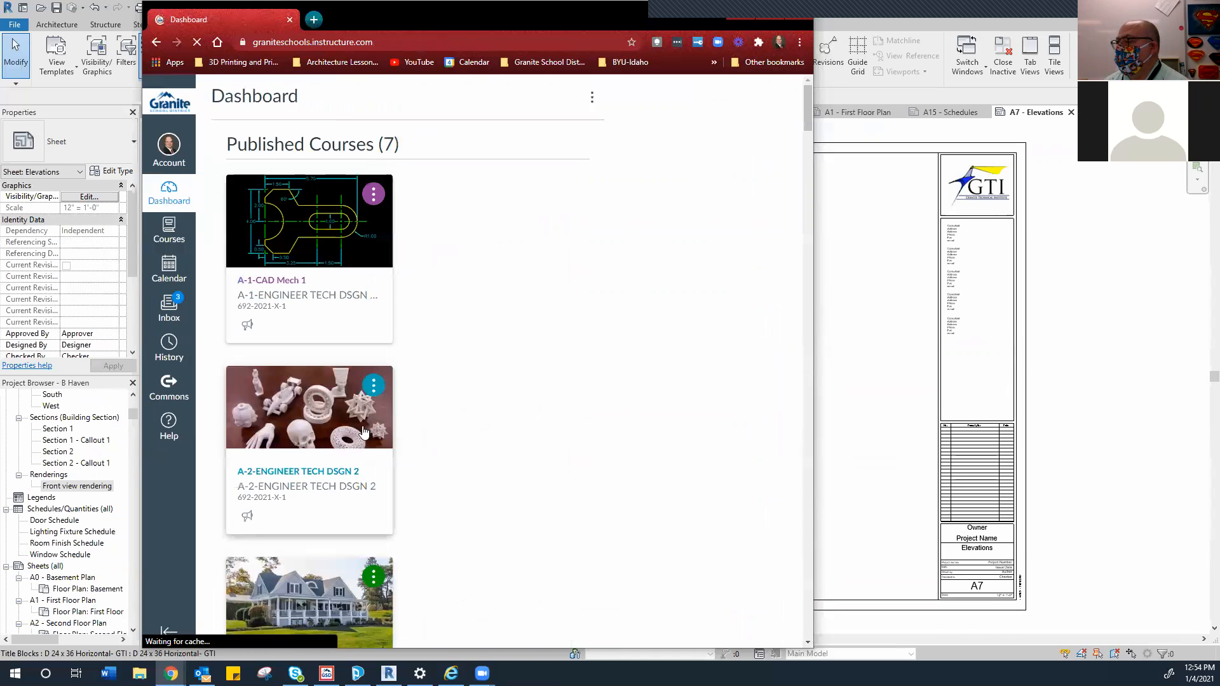
Enter the A-4-CAD course's Modules and open the Final Set of Construction Documents assignment
scroll(343, 588, "down", 5)
left_click(327, 564)
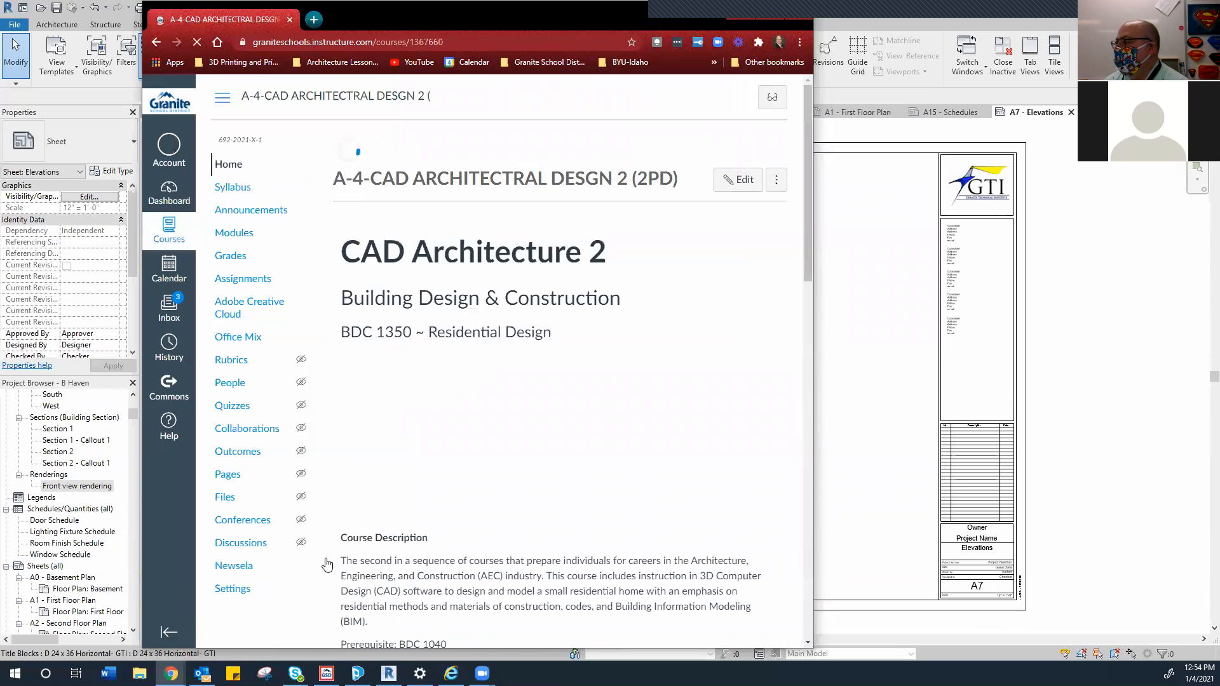
scroll(592, 379, "down", 20)
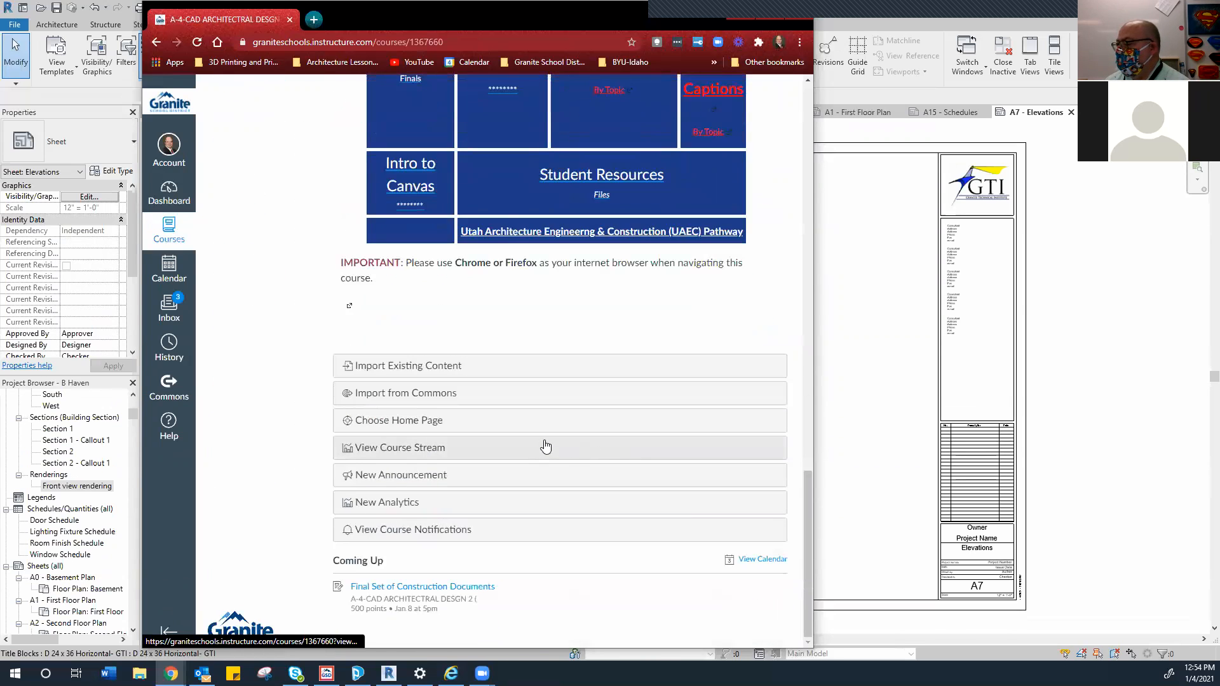
scroll(505, 416, "up", 18)
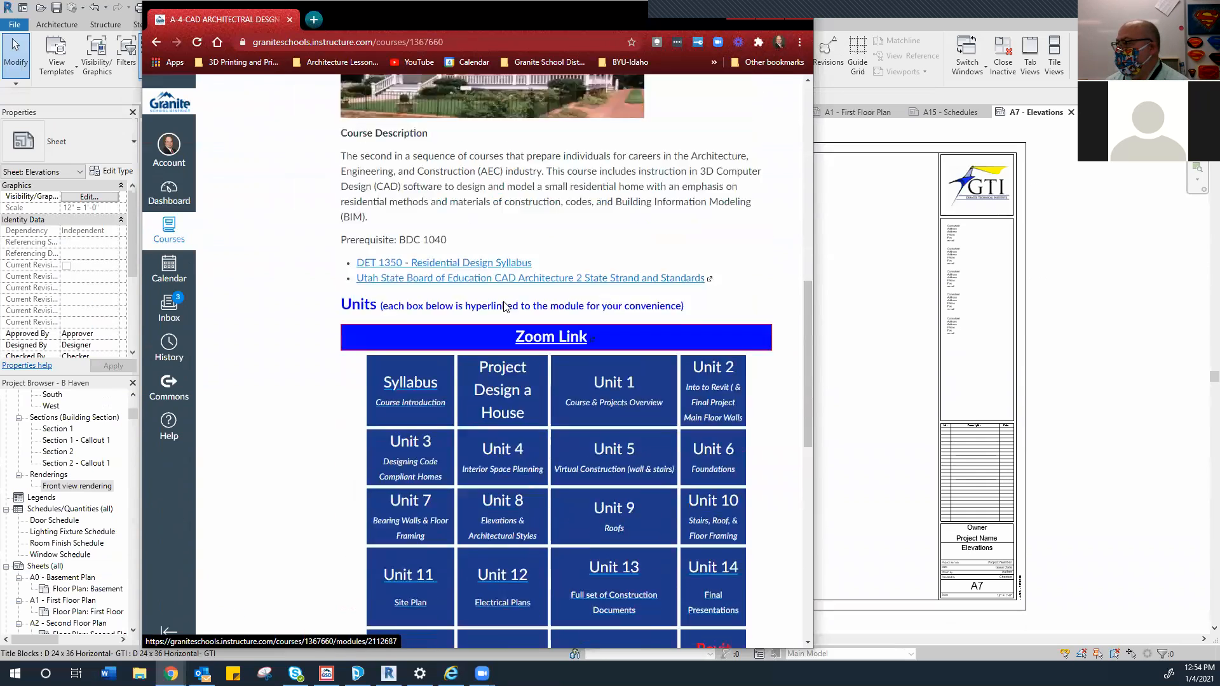
scroll(483, 331, "up", 3)
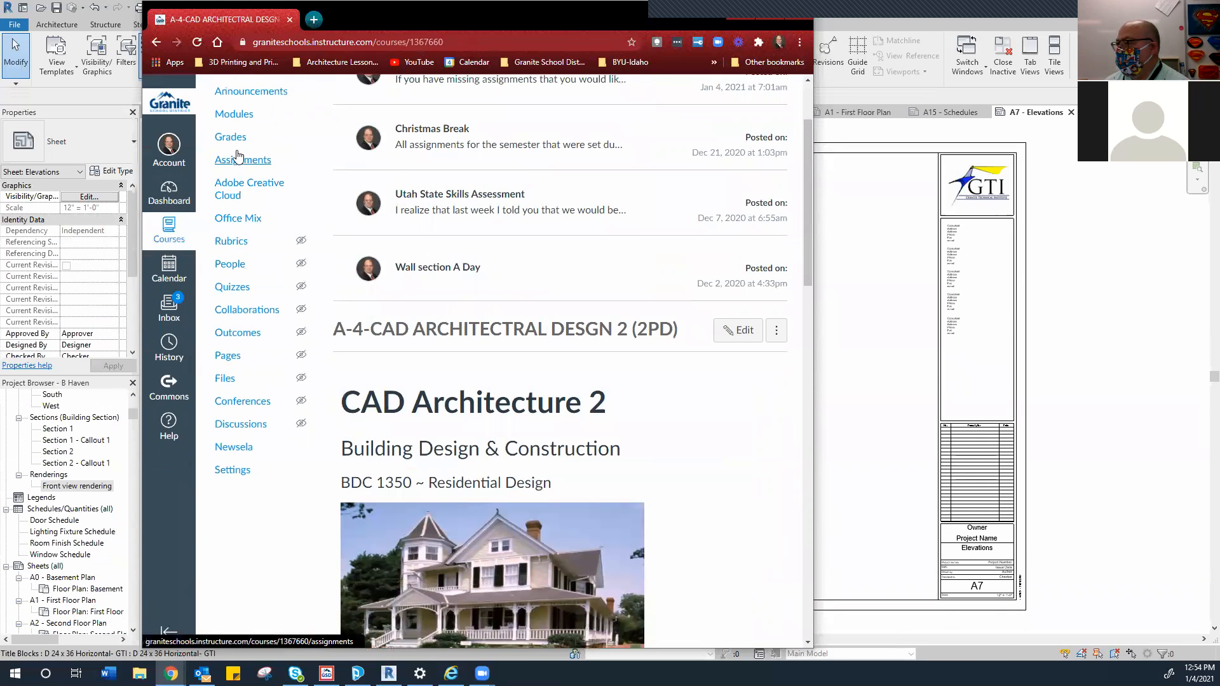
left_click(233, 123)
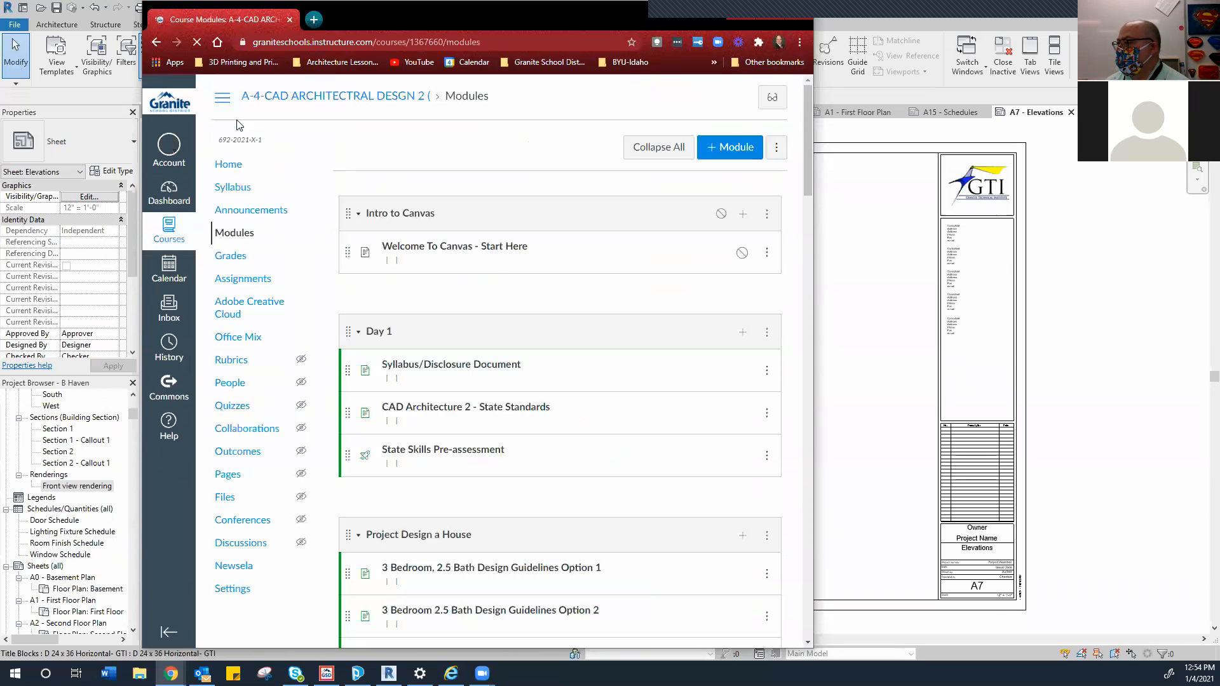
scroll(492, 292, "down", 7)
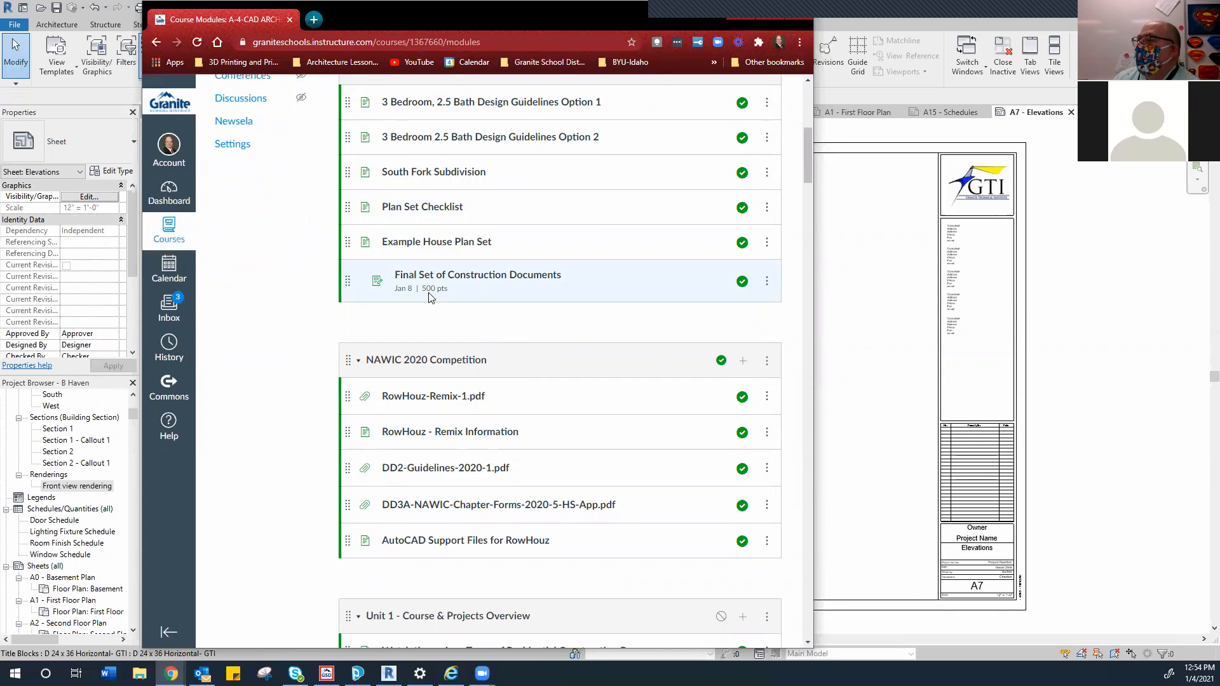
left_click(448, 278)
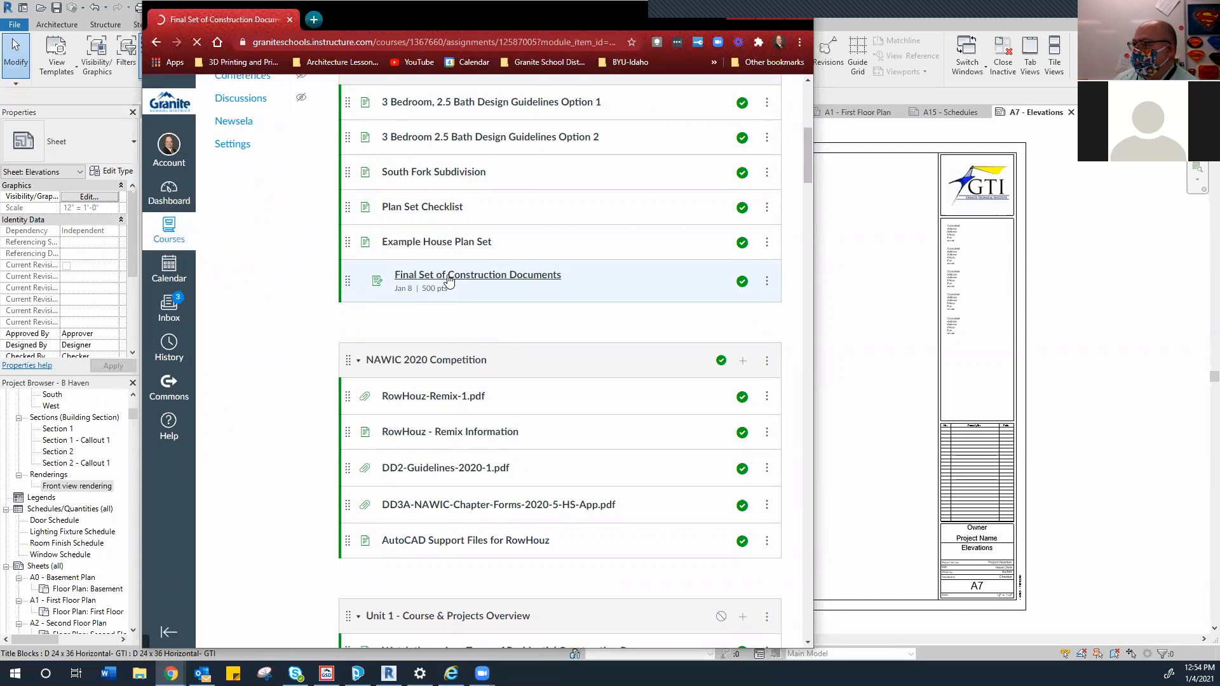
Read the assignment's required sheets and 500-point rubric, then return to Revit's A7 - Elevations sheet
scroll(443, 311, "down", 3)
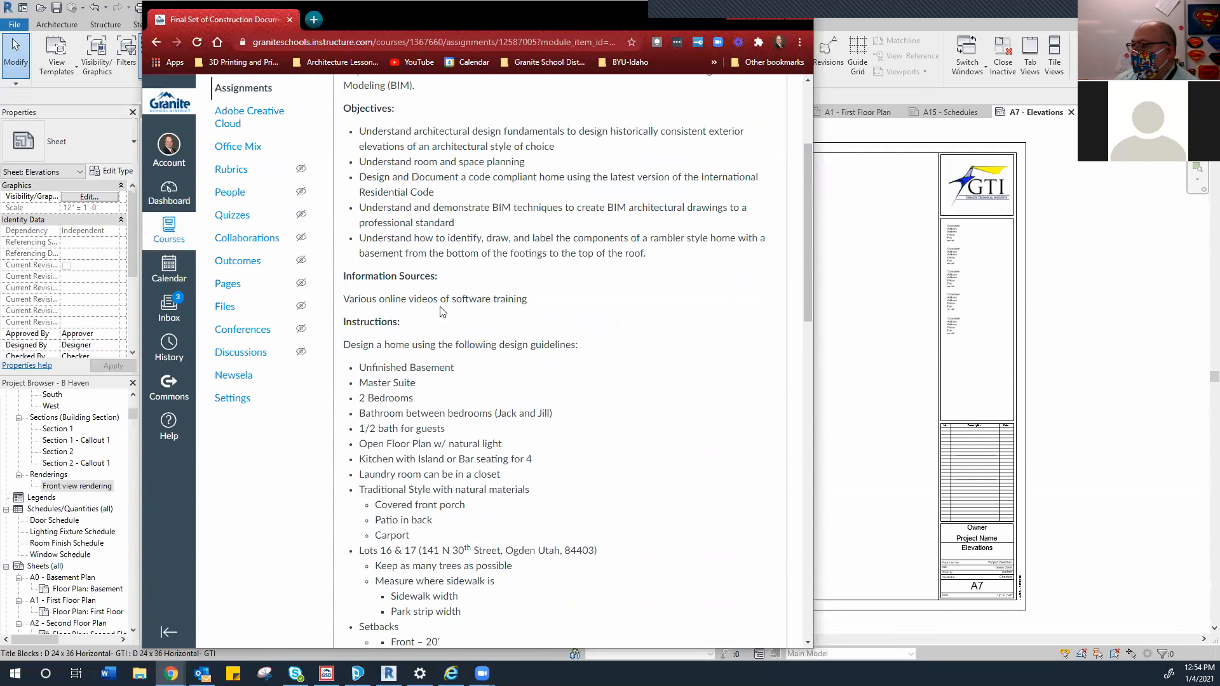
scroll(373, 313, "down", 1)
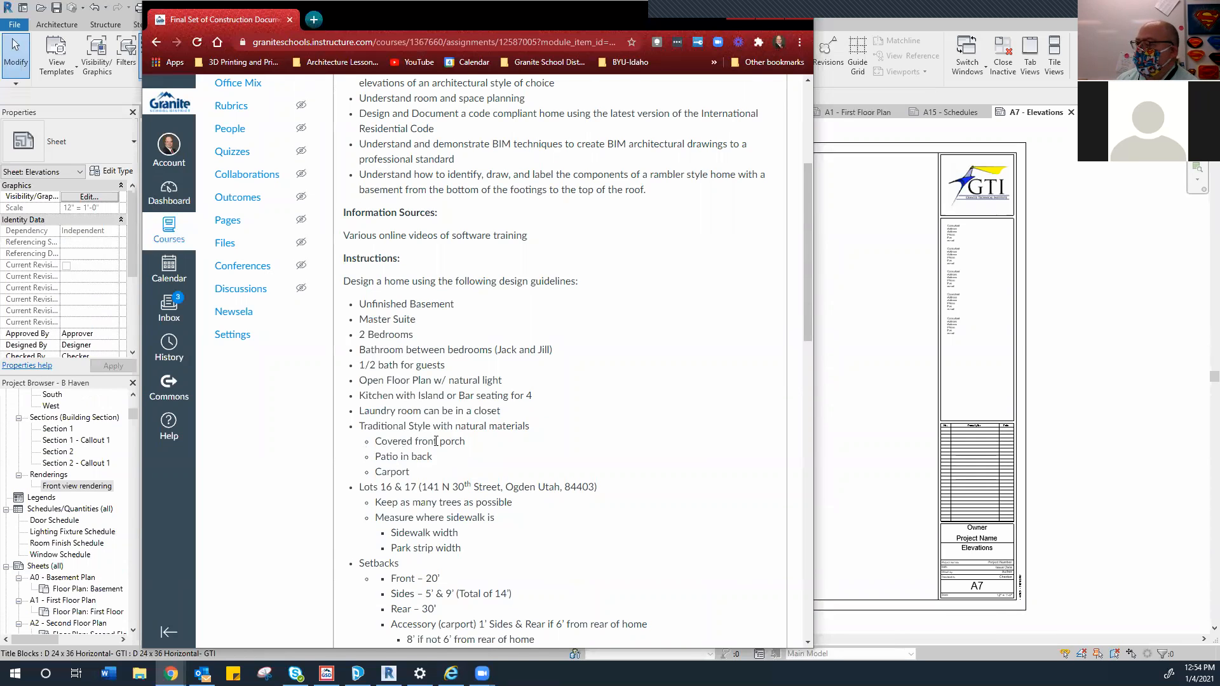
scroll(435, 441, "down", 3)
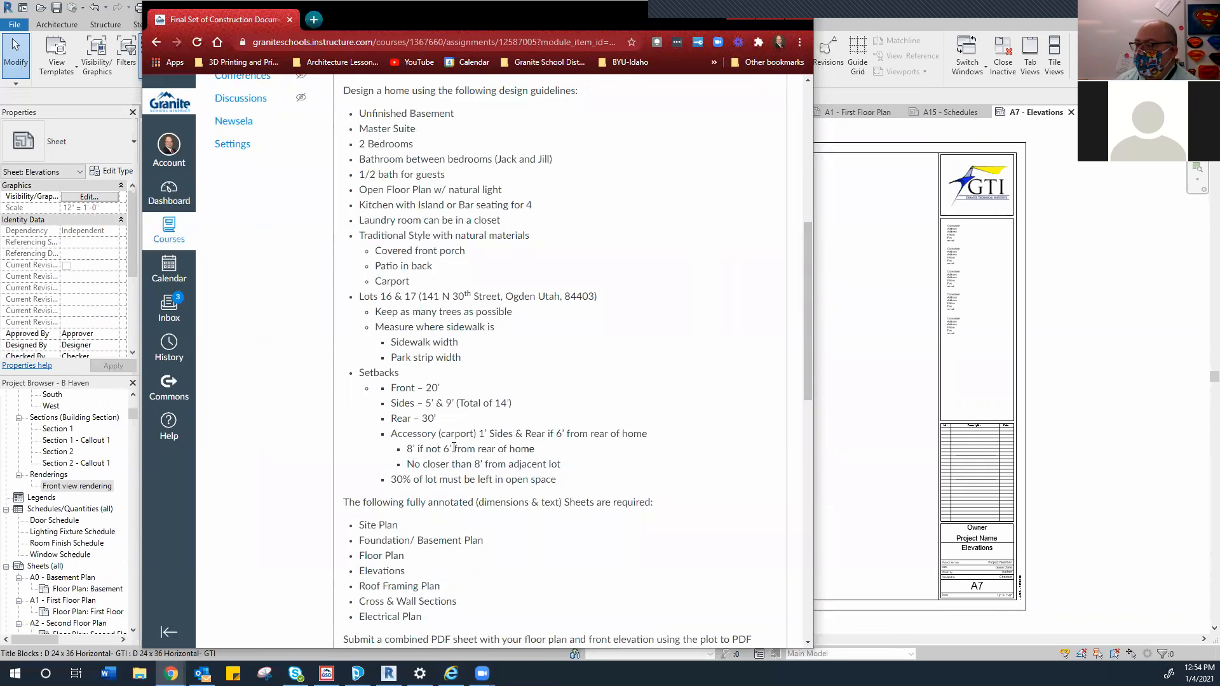
scroll(449, 449, "down", 9)
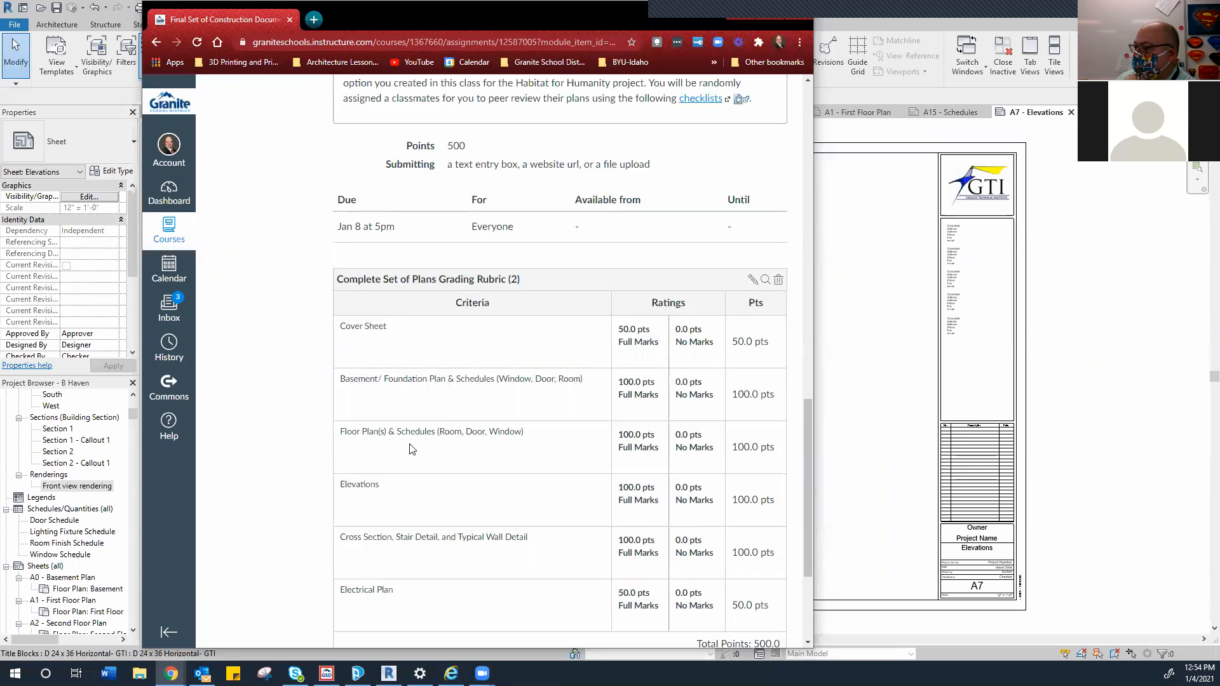
scroll(397, 493, "down", 1)
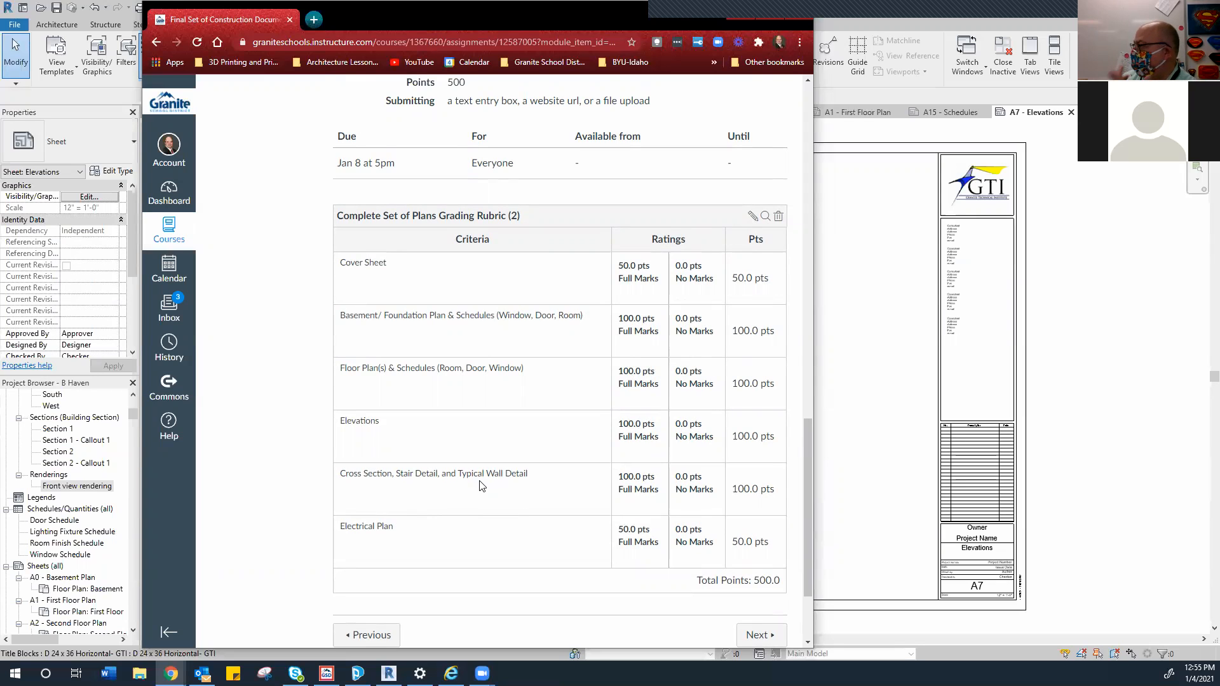
scroll(481, 486, "down", 1)
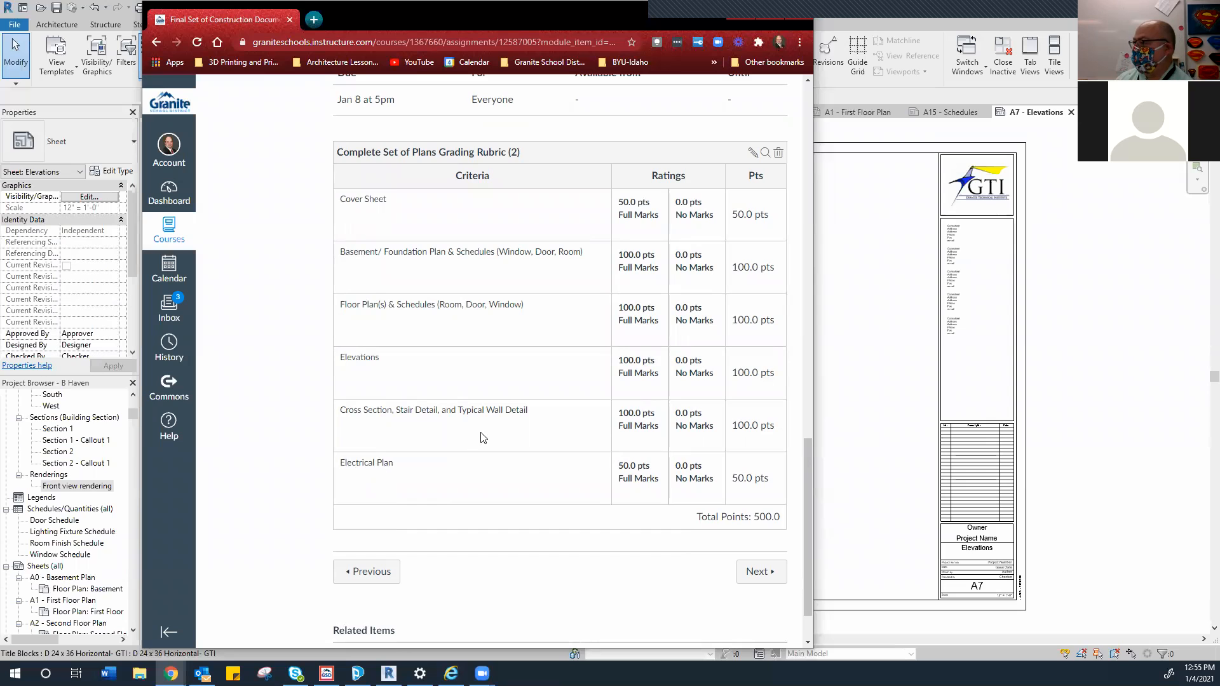
left_click(734, 10)
scroll(66, 501, "down", 2)
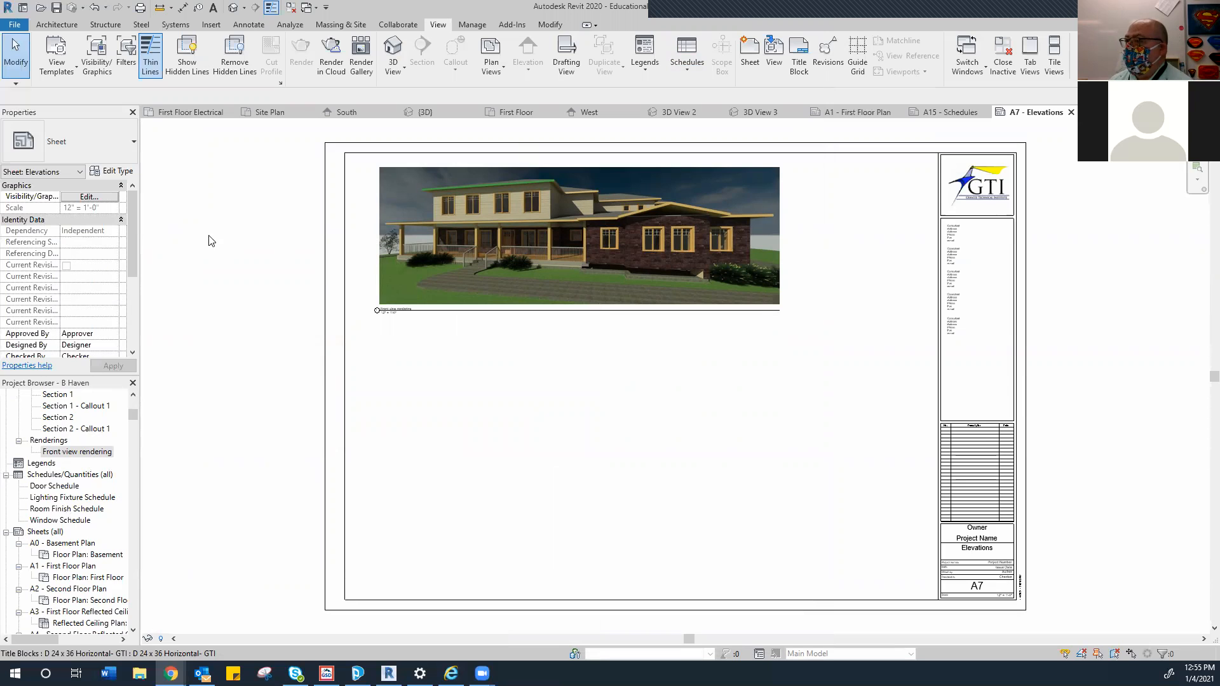
Open Revit's Print dialog from the application menu
left_click(26, 27)
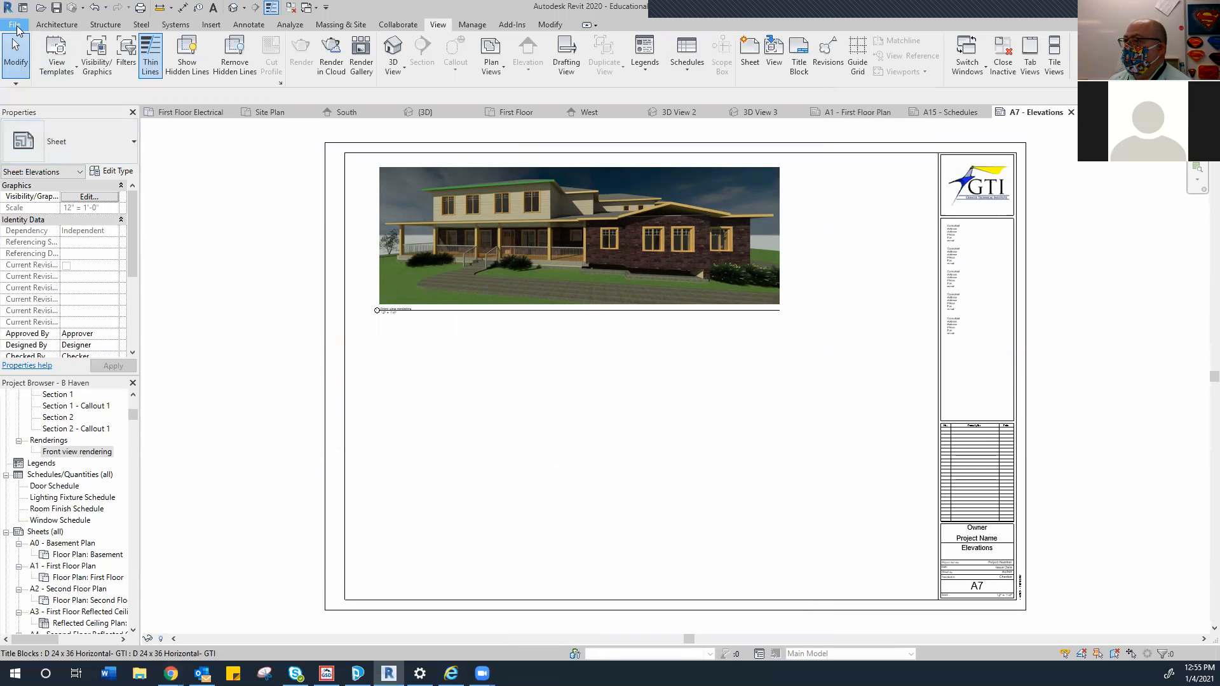
left_click(19, 29)
left_click(18, 30)
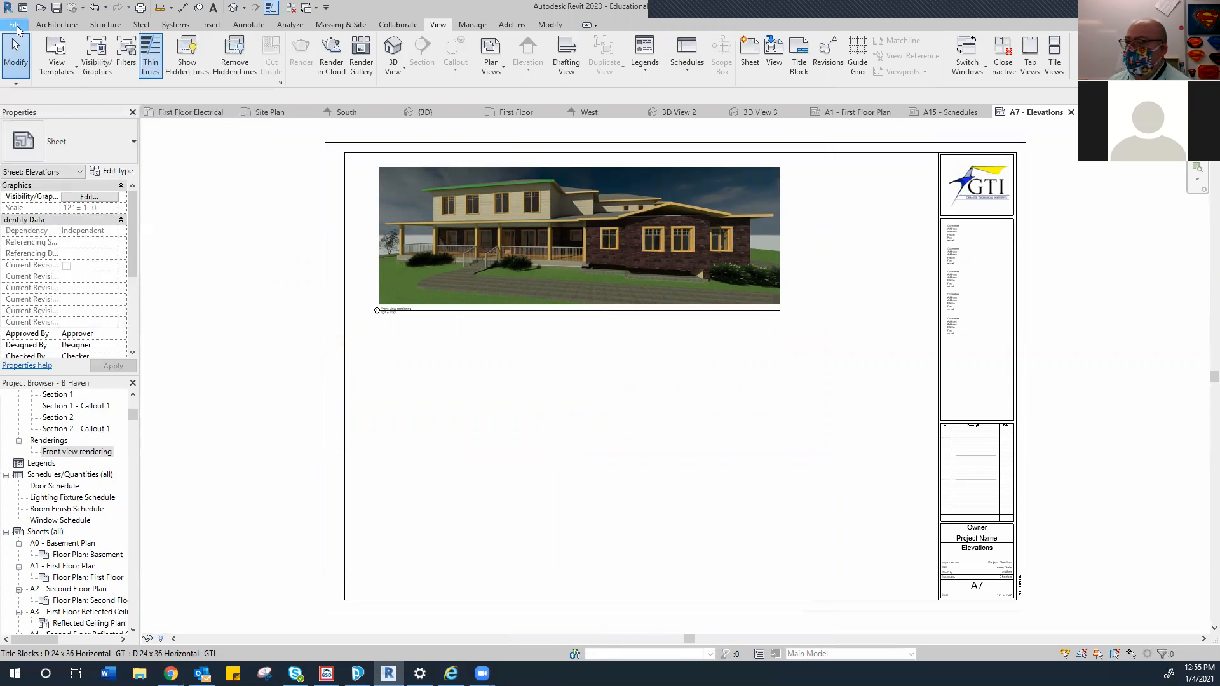
left_click(17, 29)
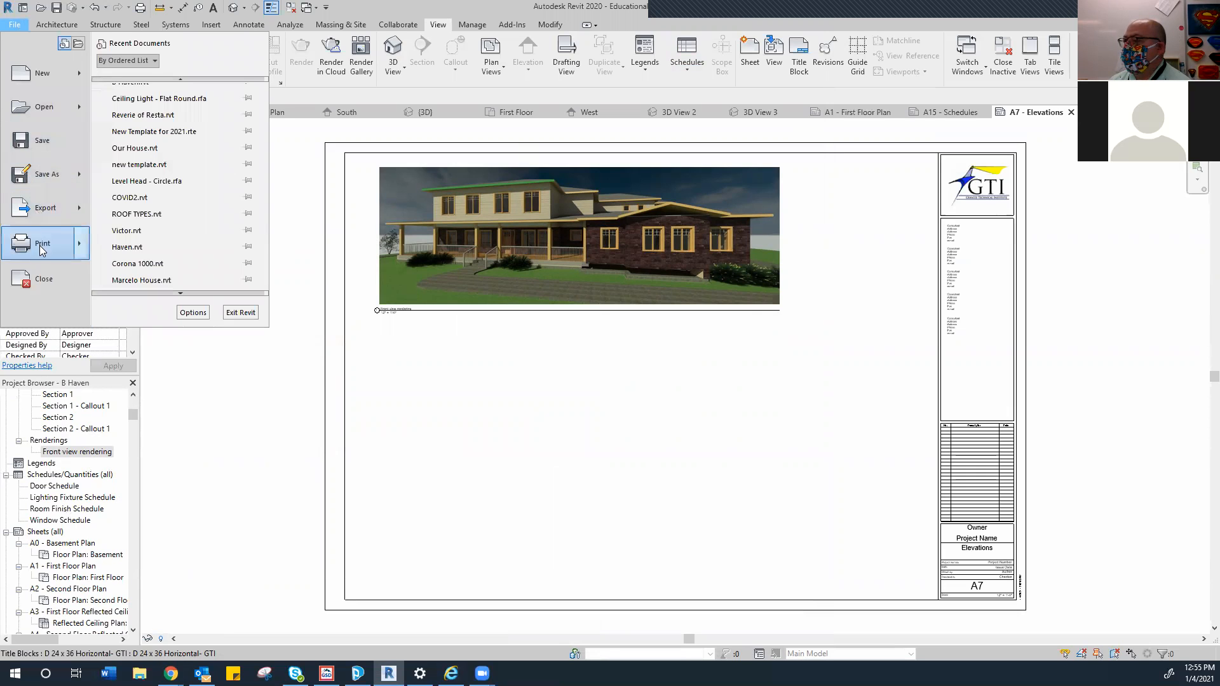
left_click(40, 247)
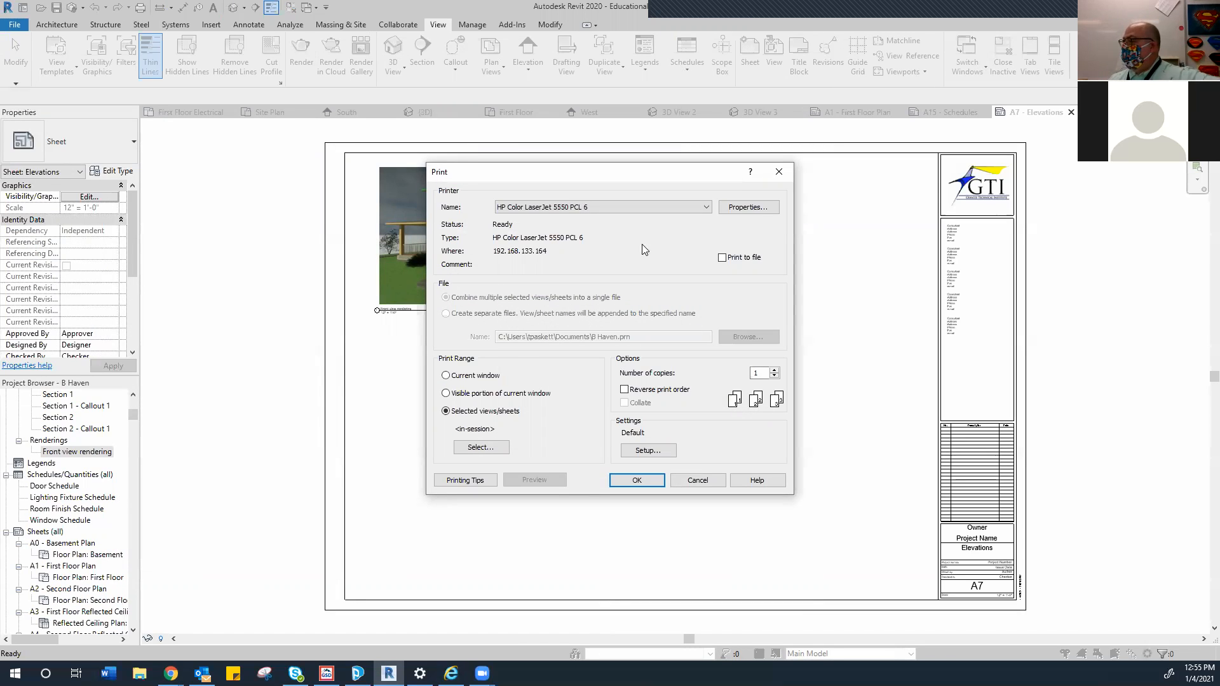
Keep the LaserJet printer and open the View/Sheet Set dialog for selected views/sheets
left_click(705, 208)
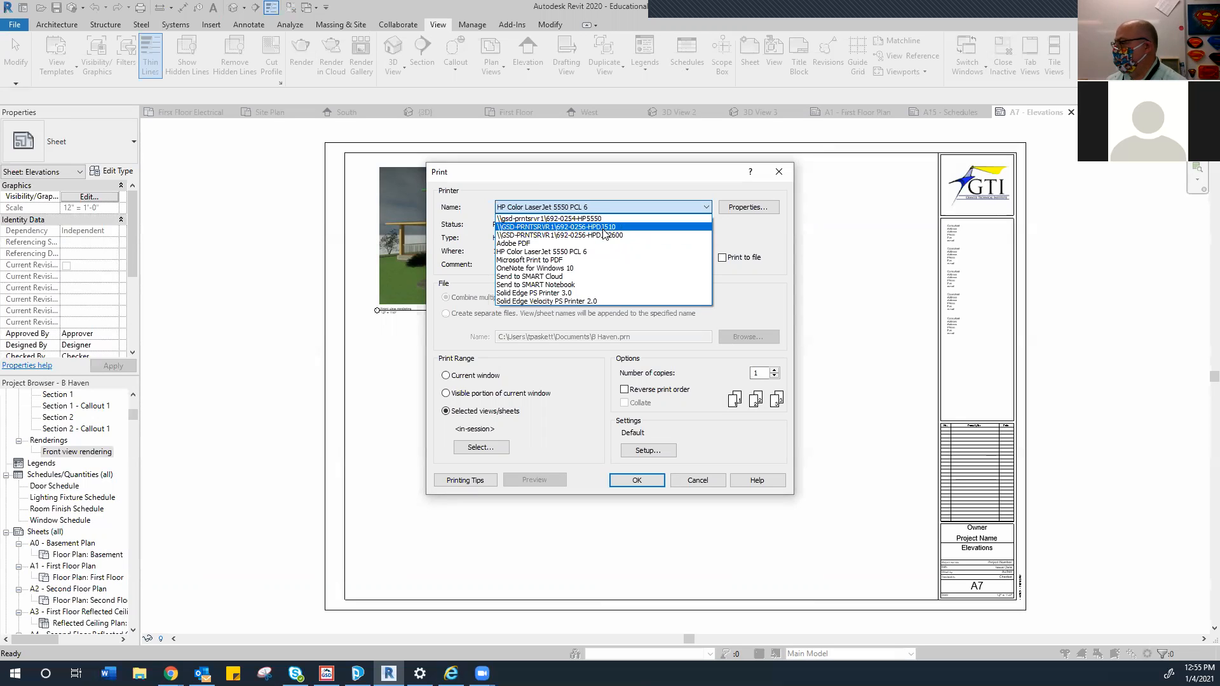
left_click(607, 184)
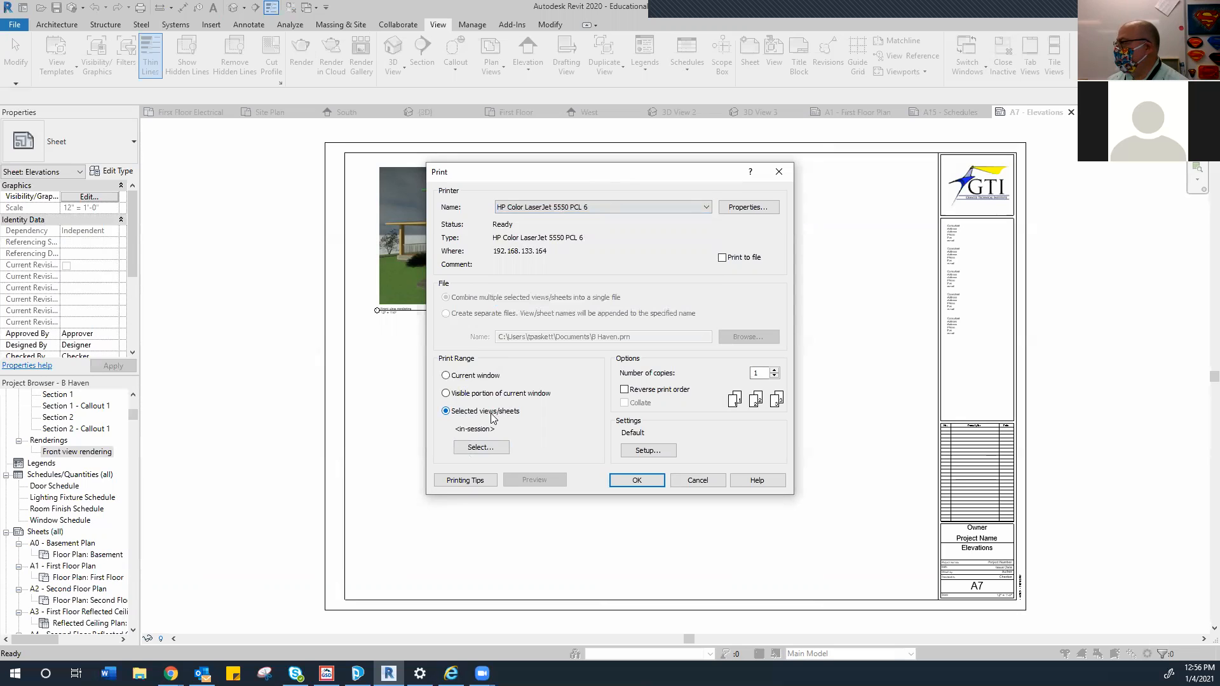
left_click(480, 448)
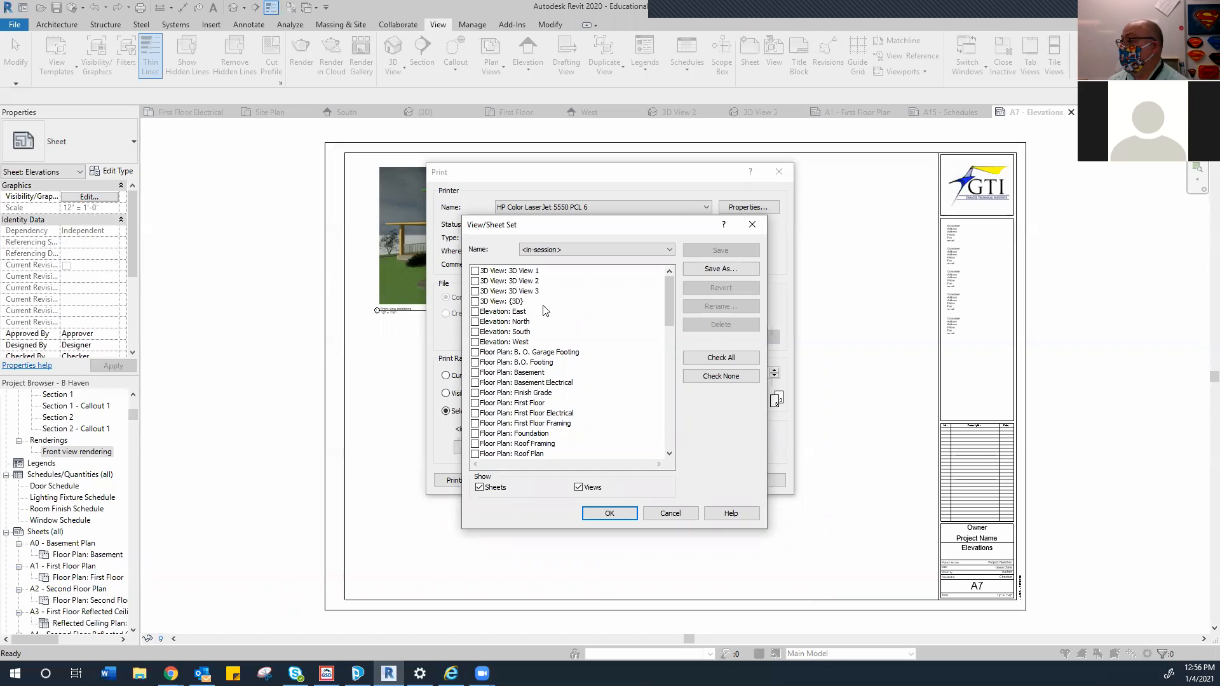
Hide views and check sheets A0, A1, A2, A3, A5, C1, A7, A6, A8 and A10
mouse_move(670, 305)
left_mouse_down()
mouse_move(671, 334)
mouse_move(661, 305)
left_mouse_up()
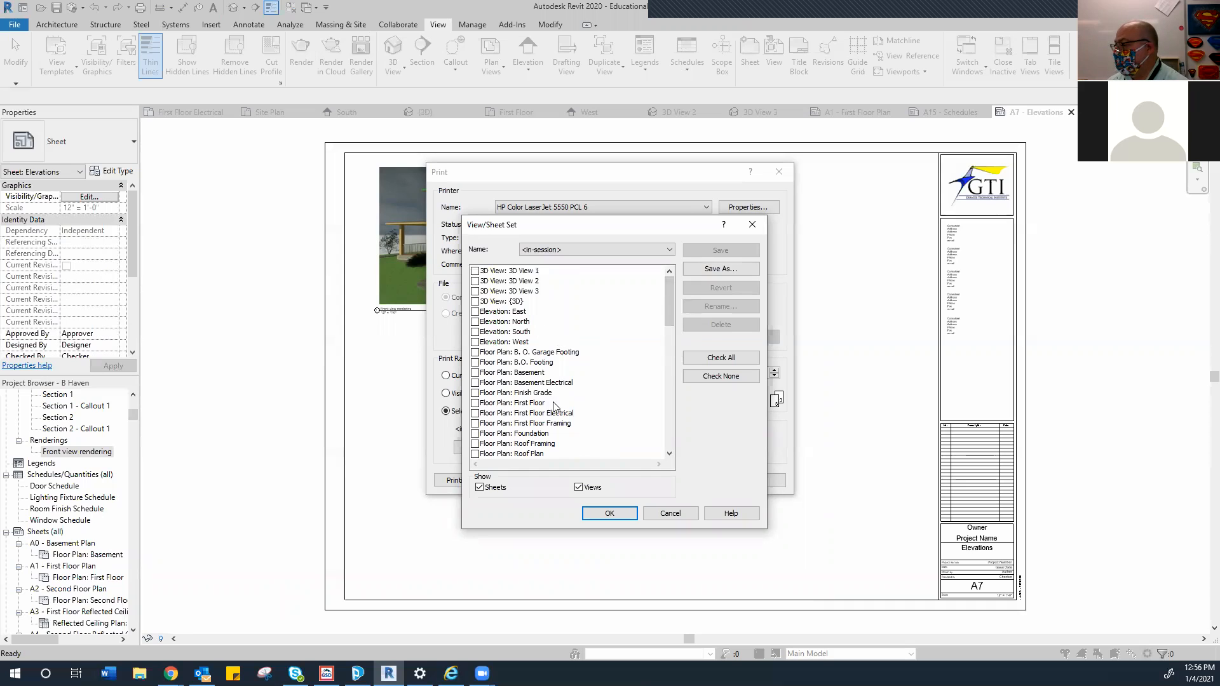
left_click(578, 487)
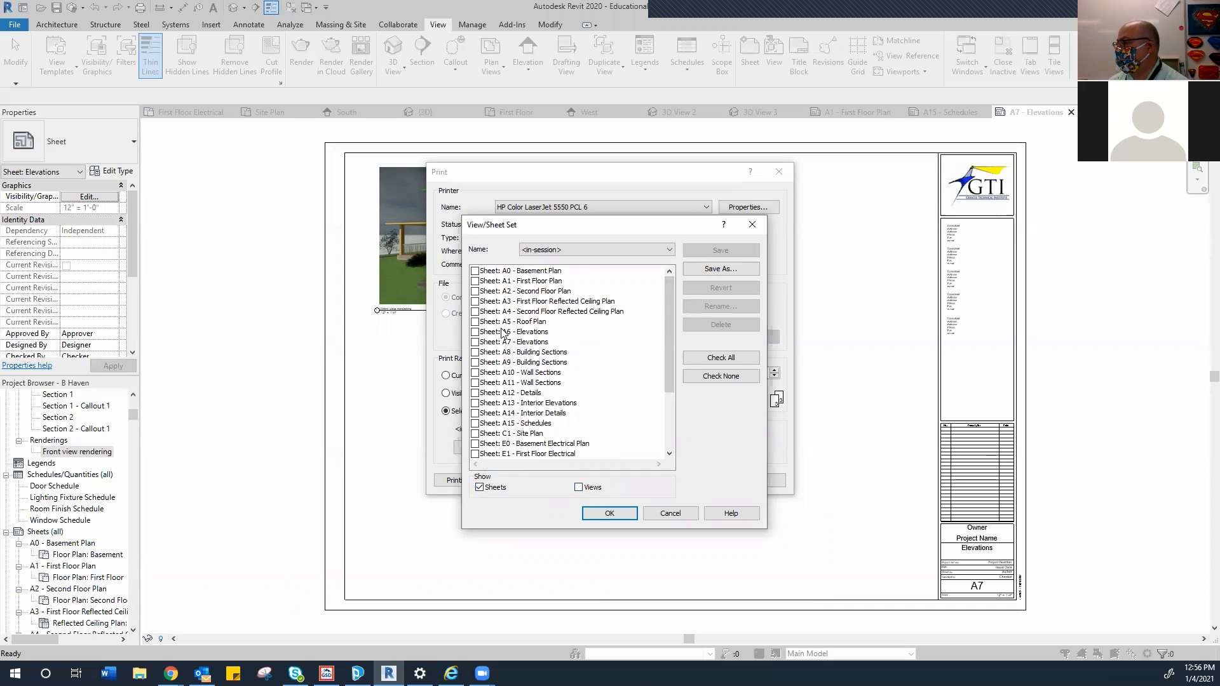
left_click(476, 272)
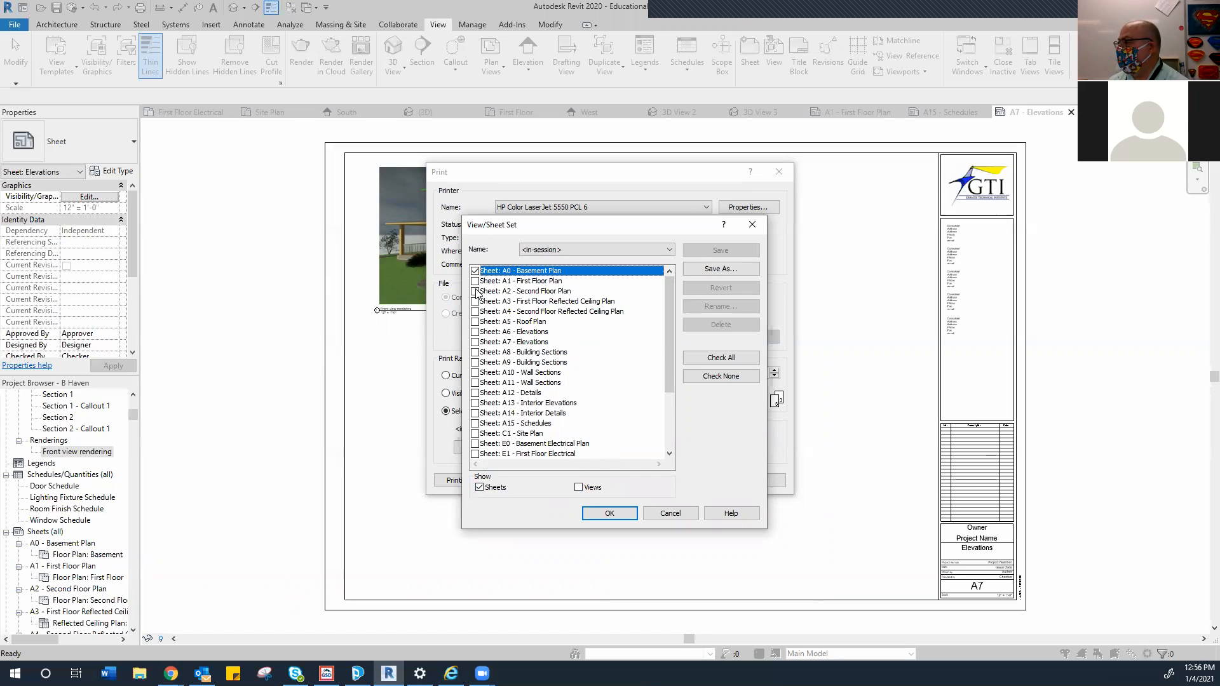
left_click(476, 281)
left_click(476, 292)
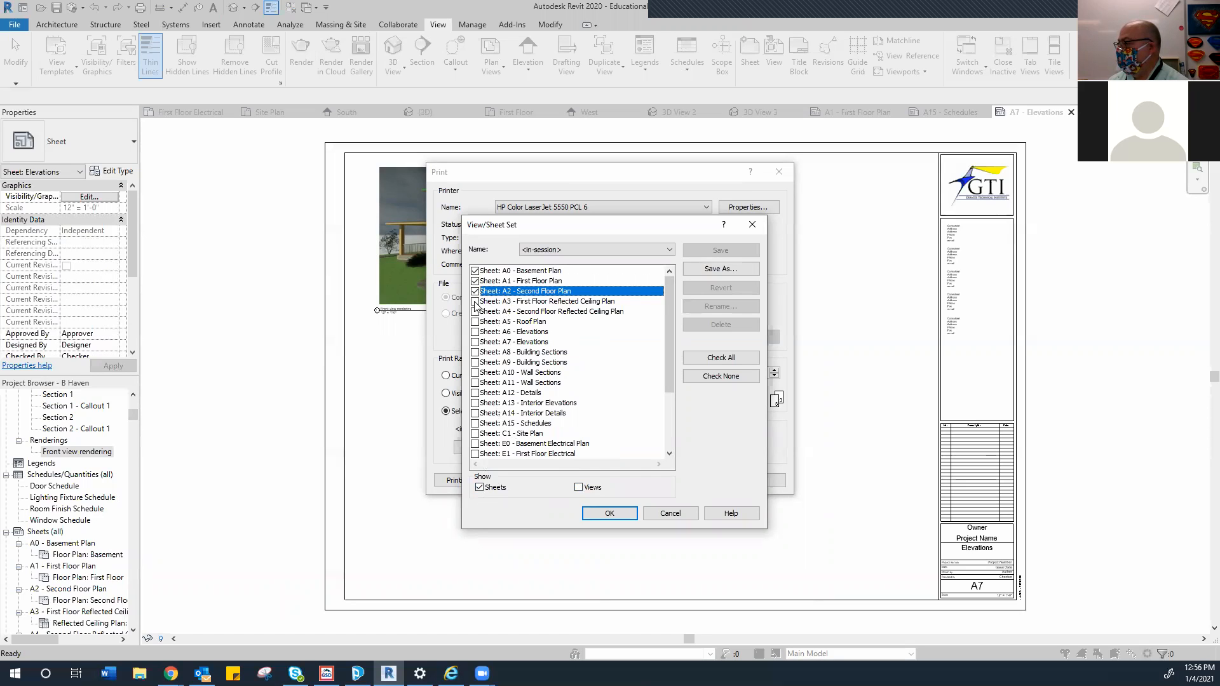
left_click(476, 302)
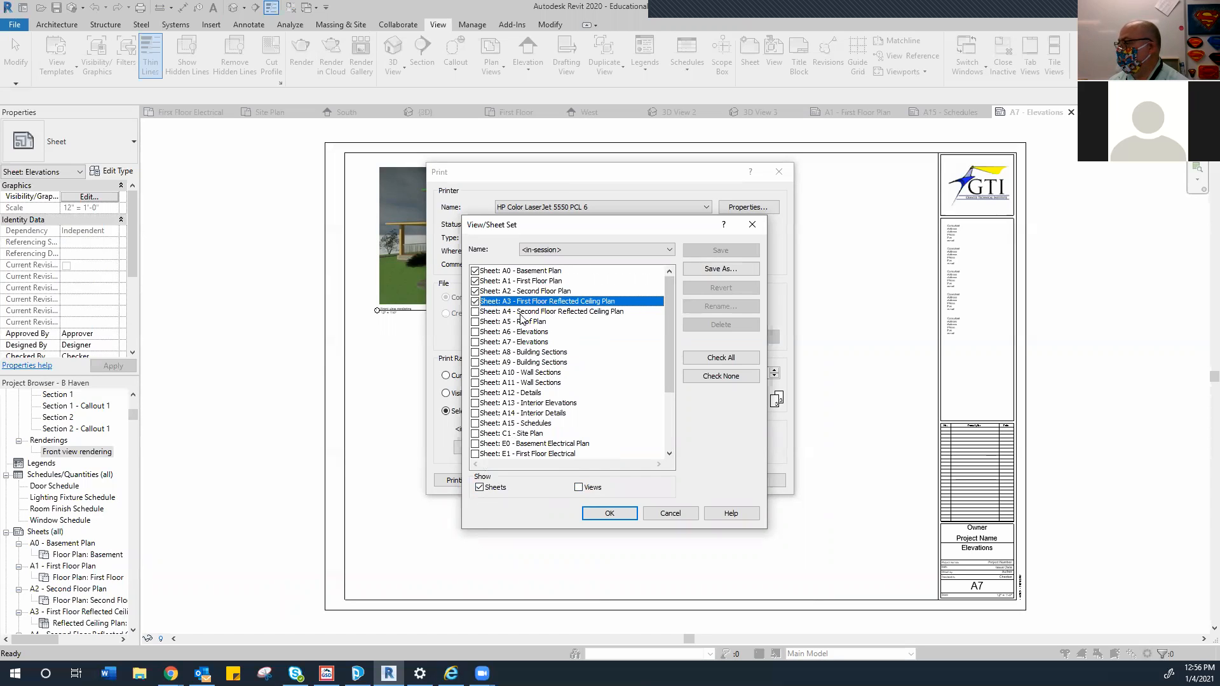
left_click(476, 322)
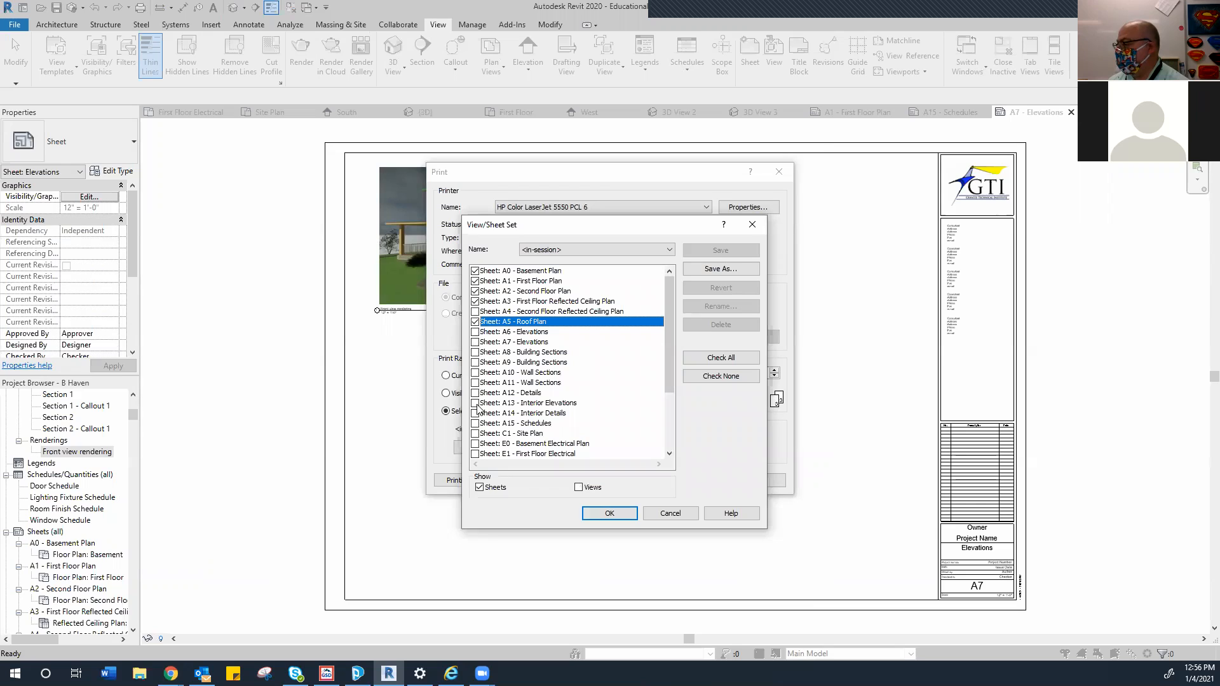
left_click(475, 434)
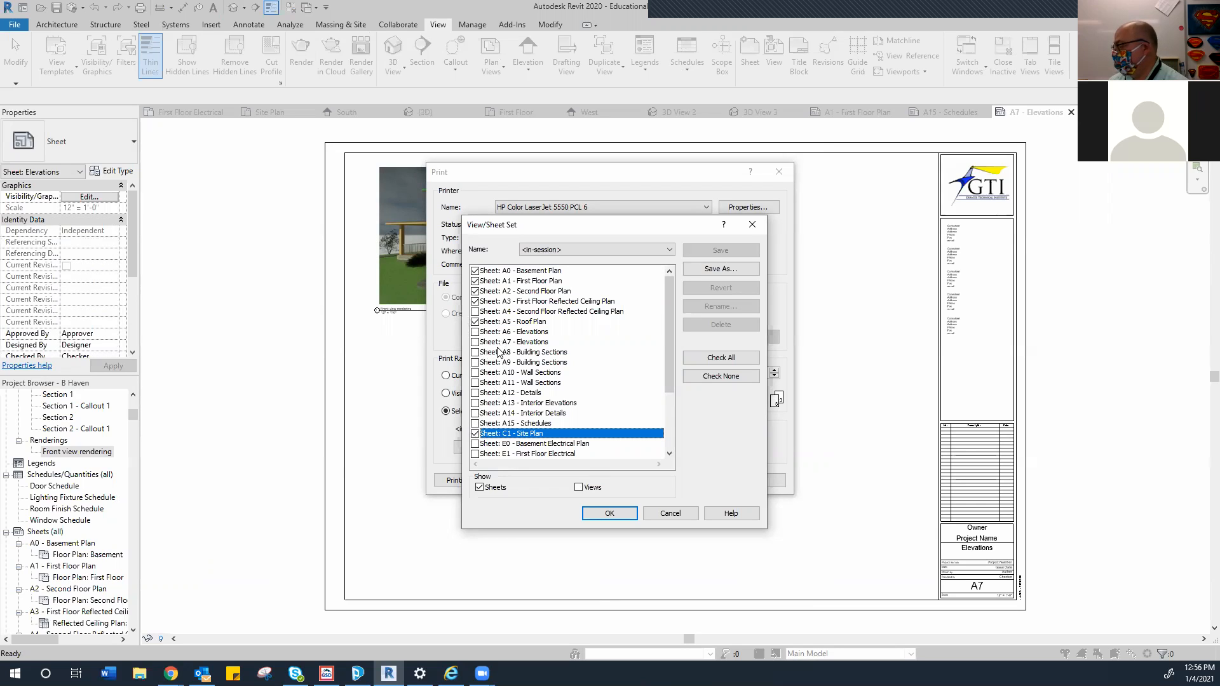
left_click(475, 342)
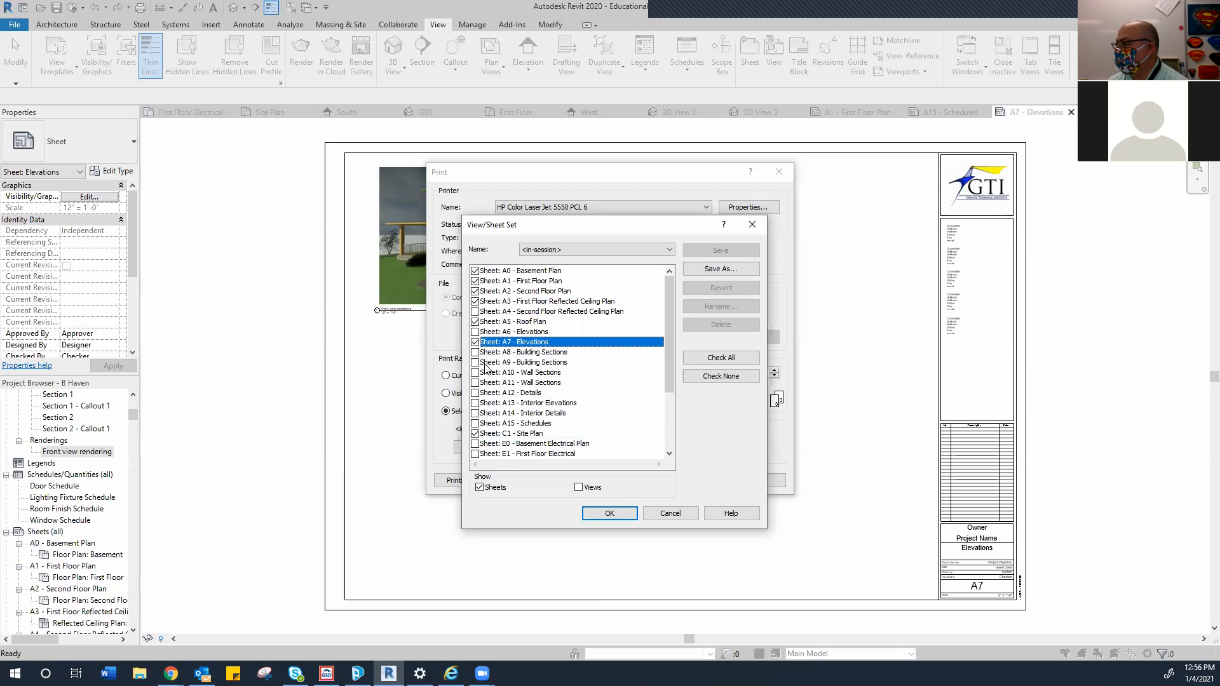
left_click(475, 332)
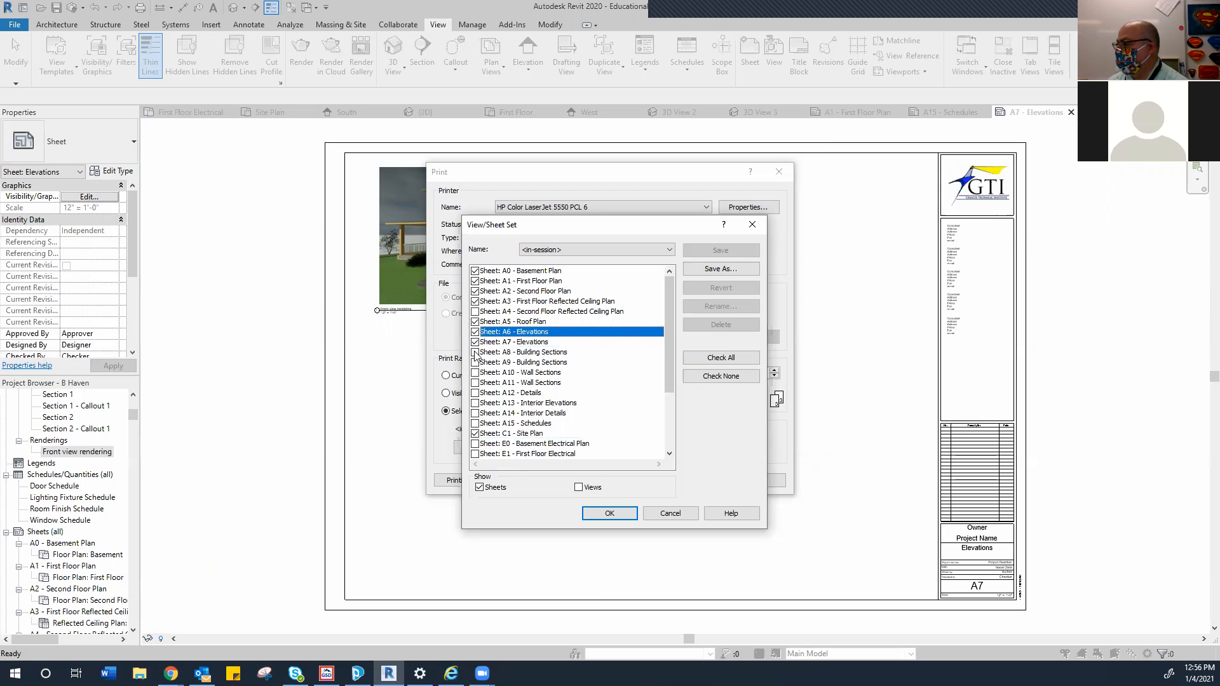
left_click(476, 353)
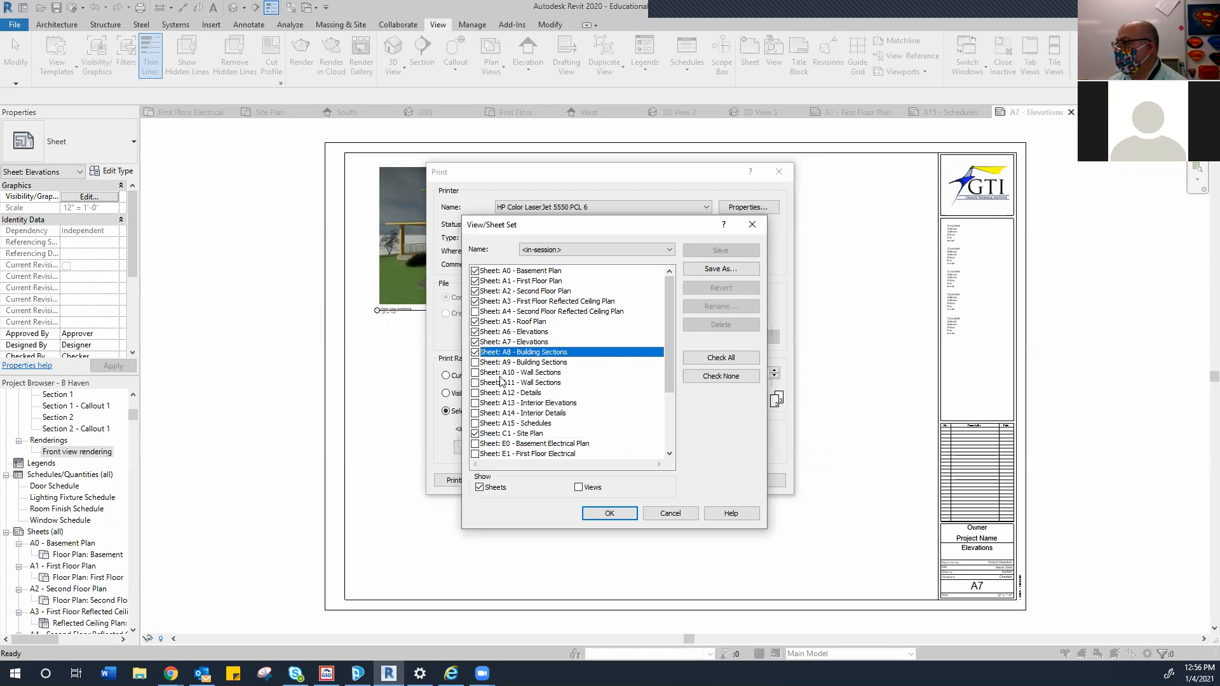
left_click(475, 373)
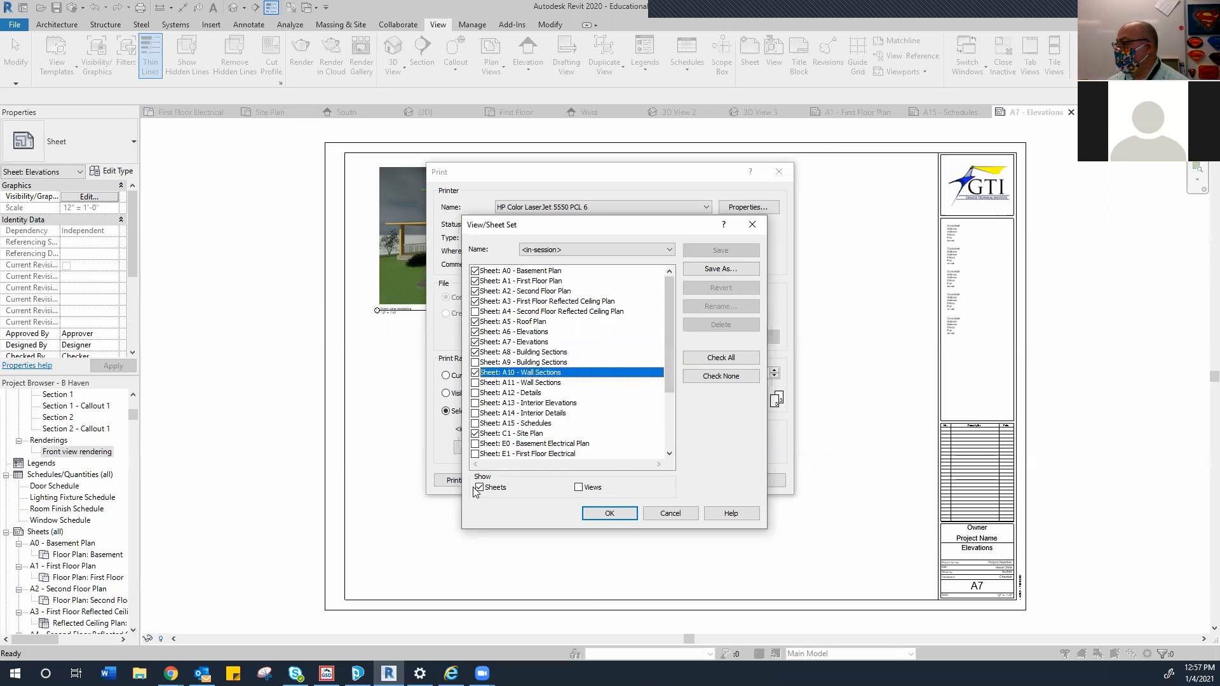
Save the checked sheets as print set 'Set 1' and confirm
left_click(726, 273)
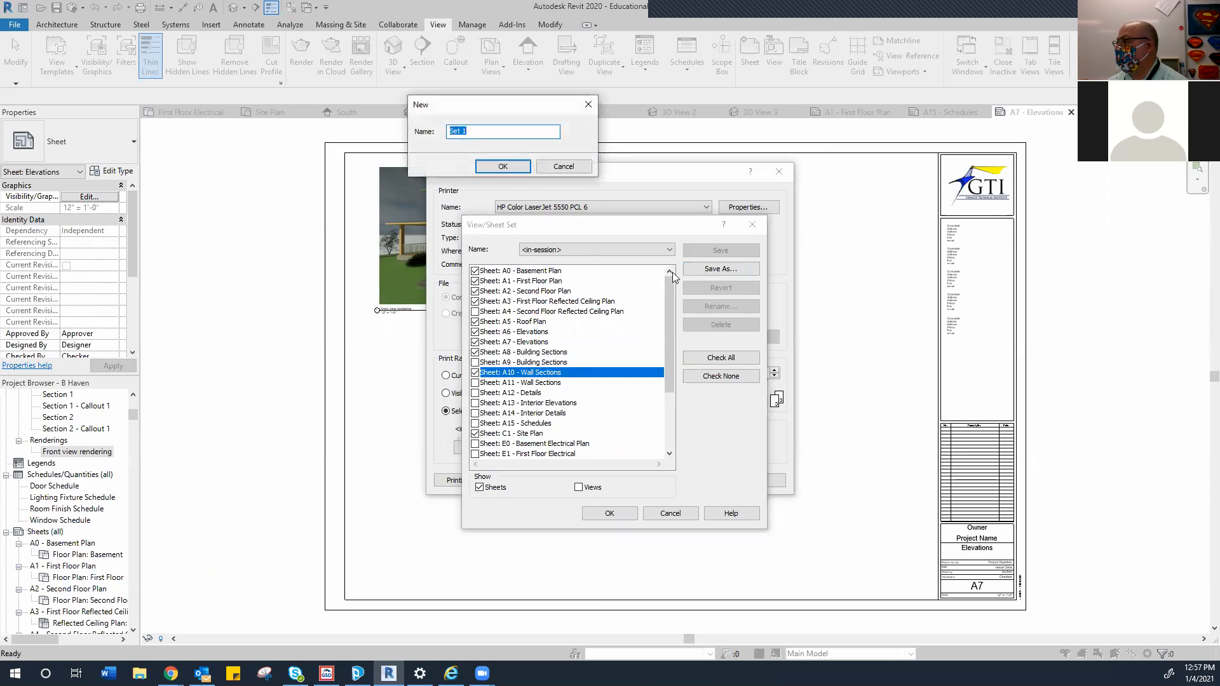
left_click(505, 167)
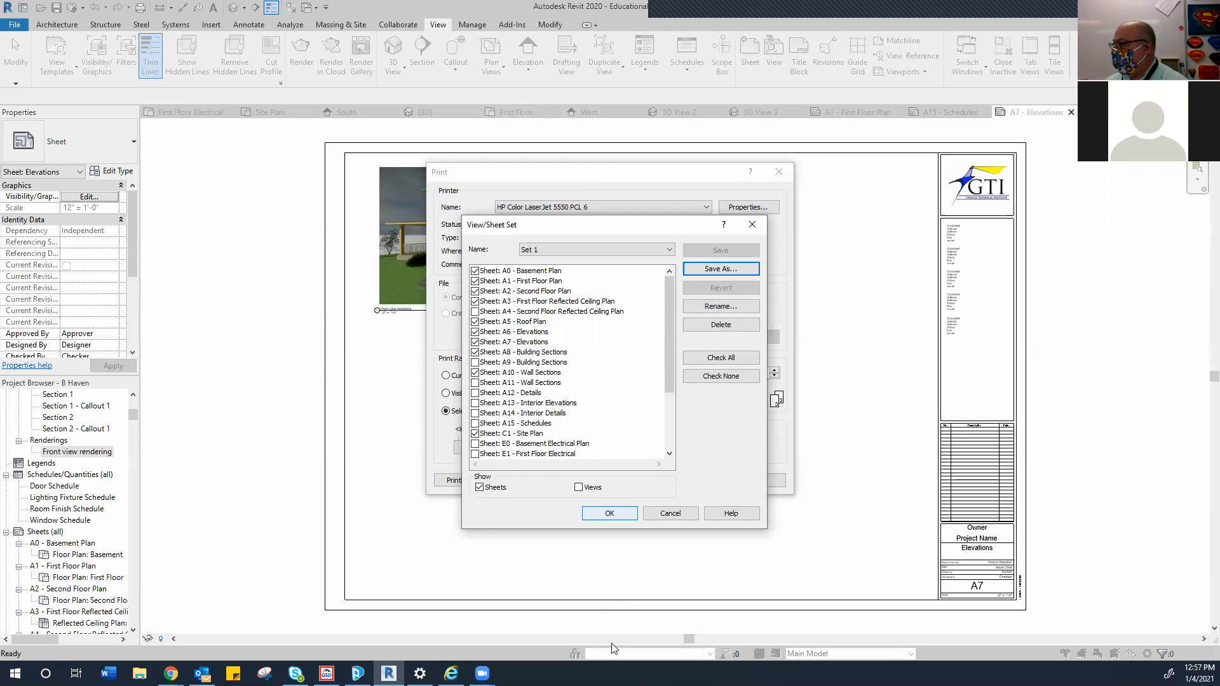
left_click(627, 516)
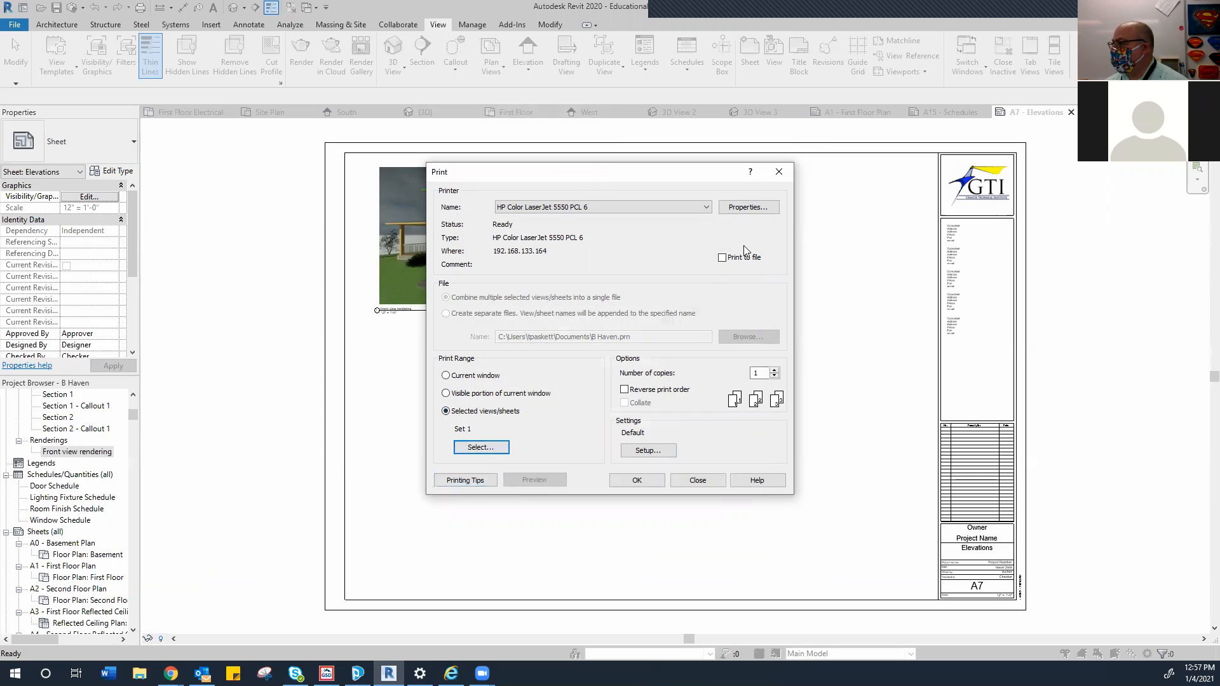
Print the Set 1 sheets to Adobe PDF, creating a separate file for each sheet
left_click(747, 210)
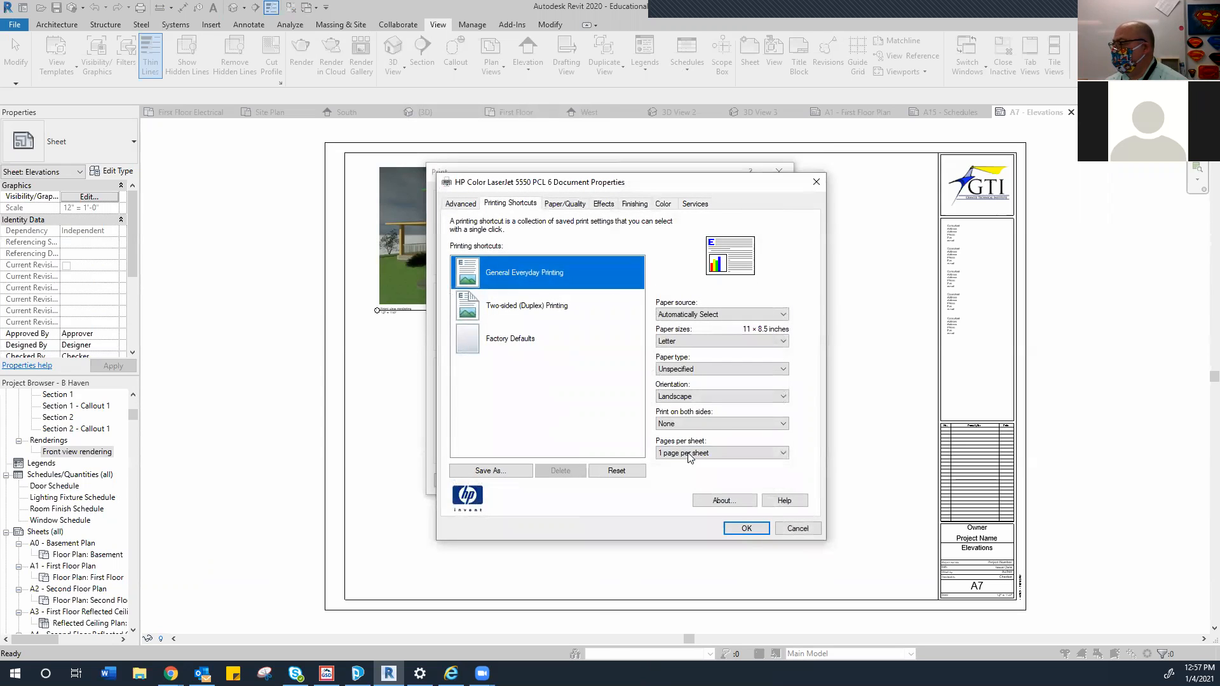
left_click(791, 526)
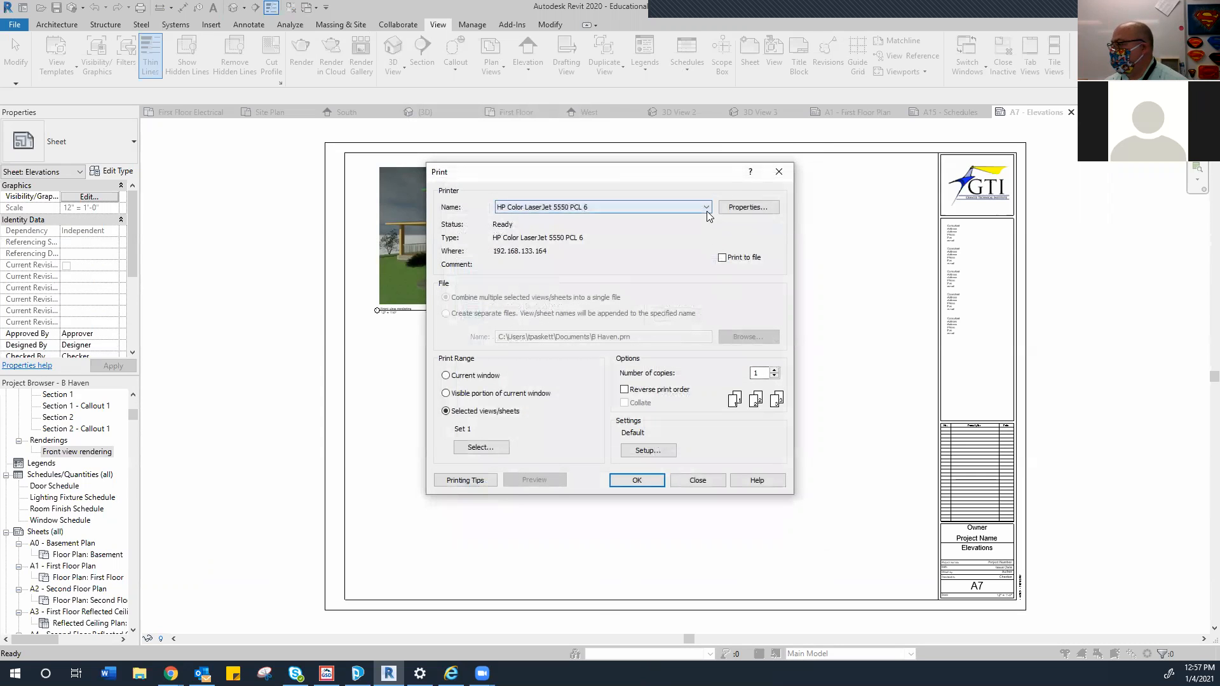
left_click(705, 210)
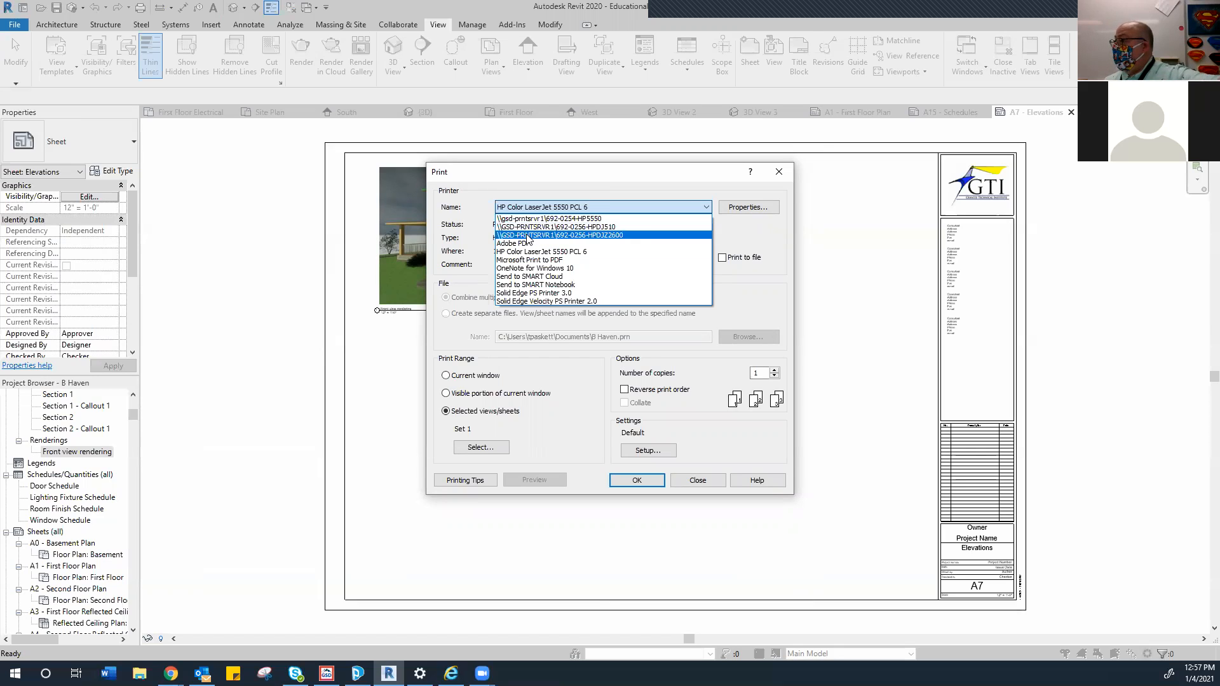
left_click(522, 245)
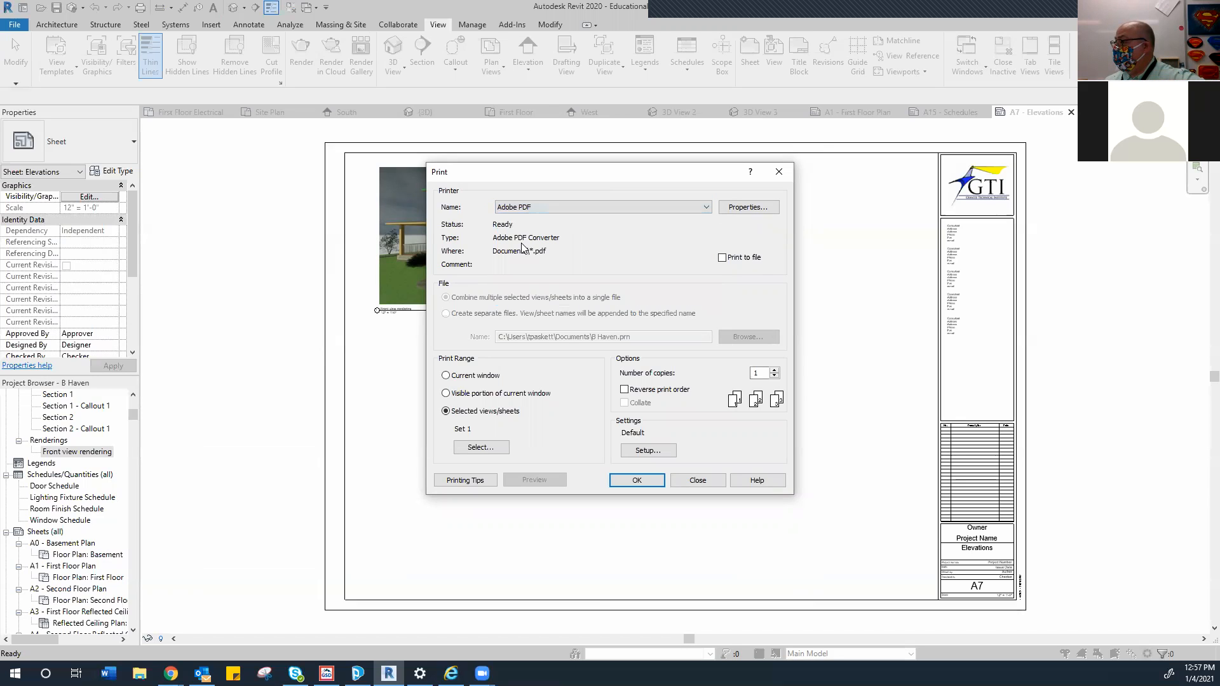
left_click(524, 315)
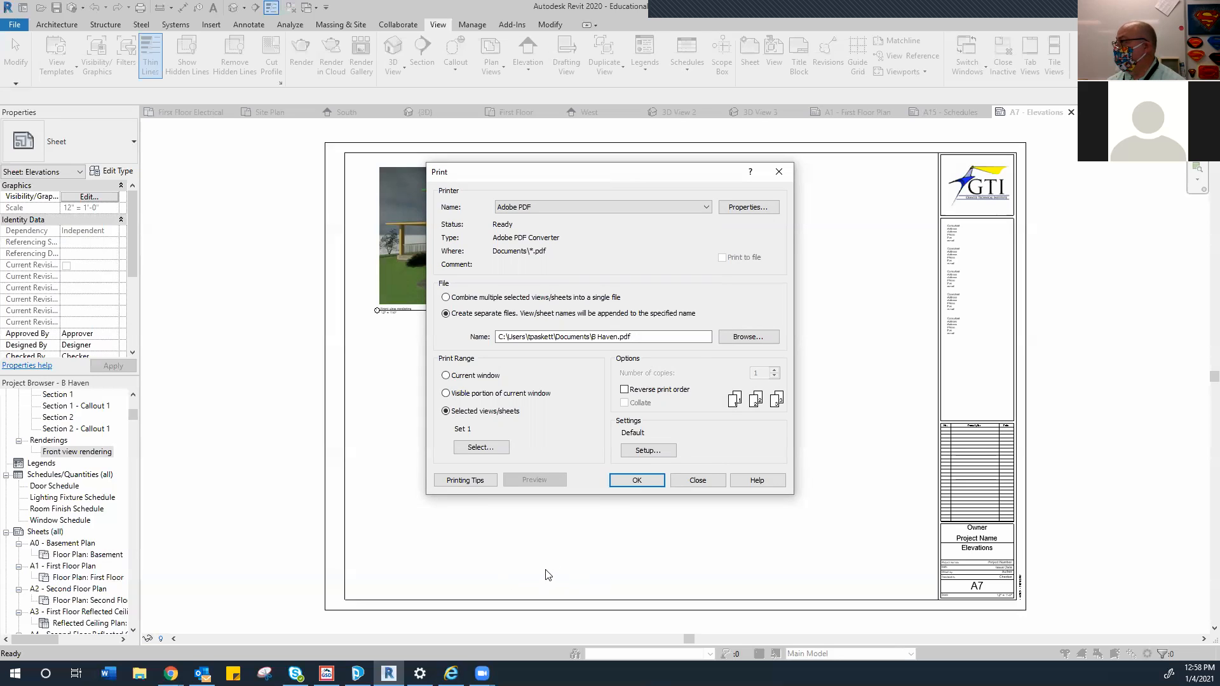
left_click(698, 481)
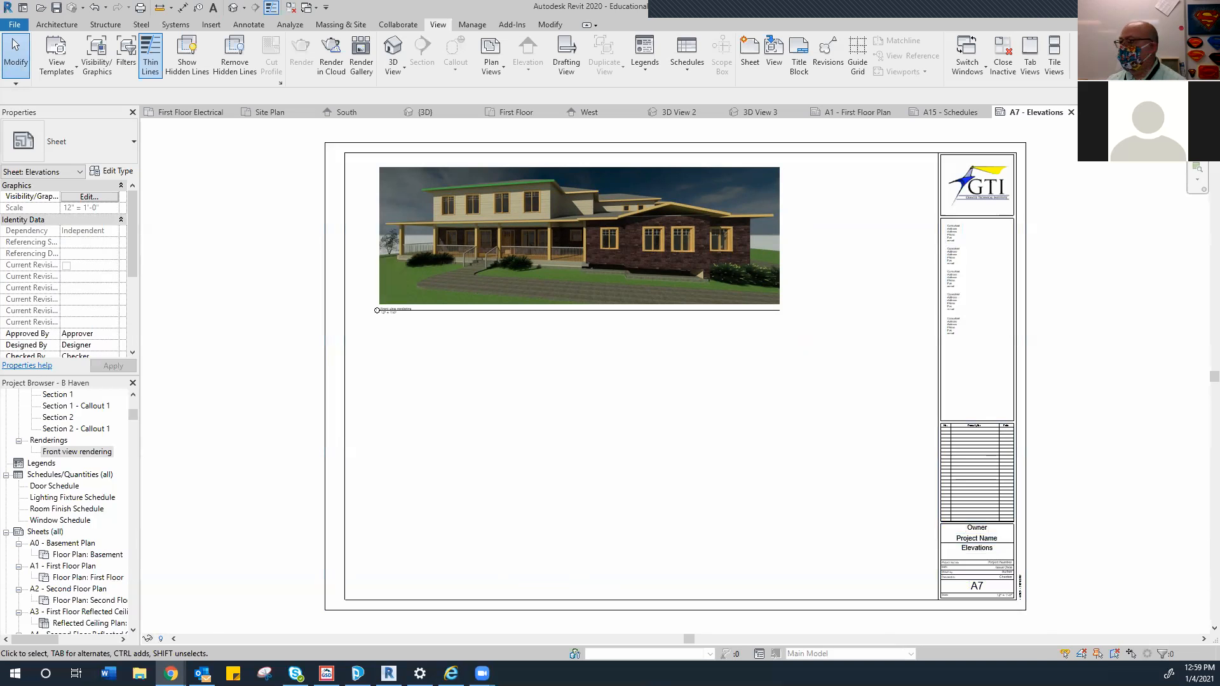
Check the kitchen panorama's rendering progress on My Renderings, briefly viewing the Canvas rubric
left_click_drag(0, 19, 440, 19)
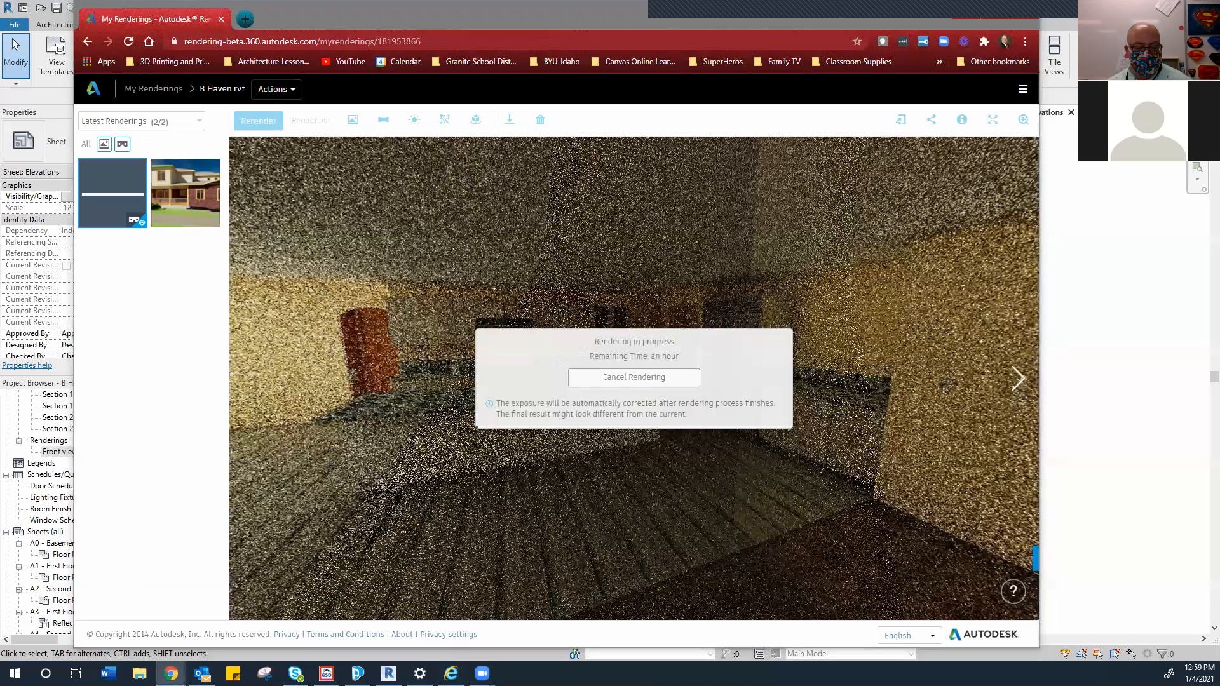
key("alt+Tab")
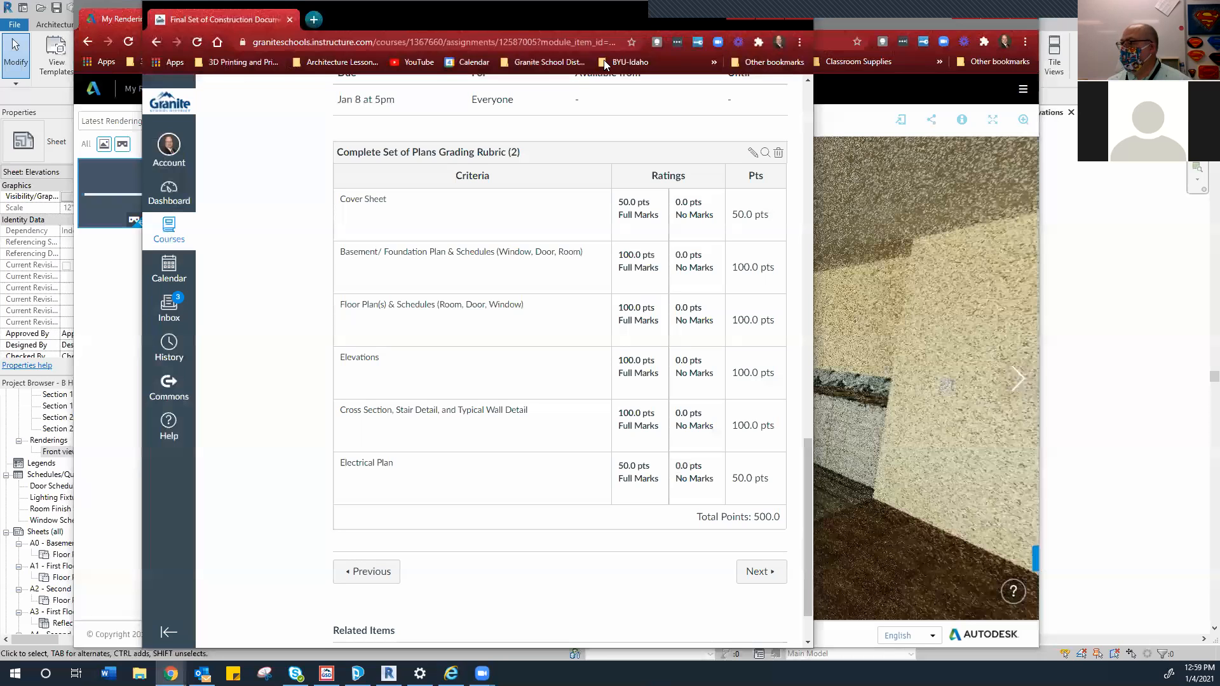
left_click(741, 9)
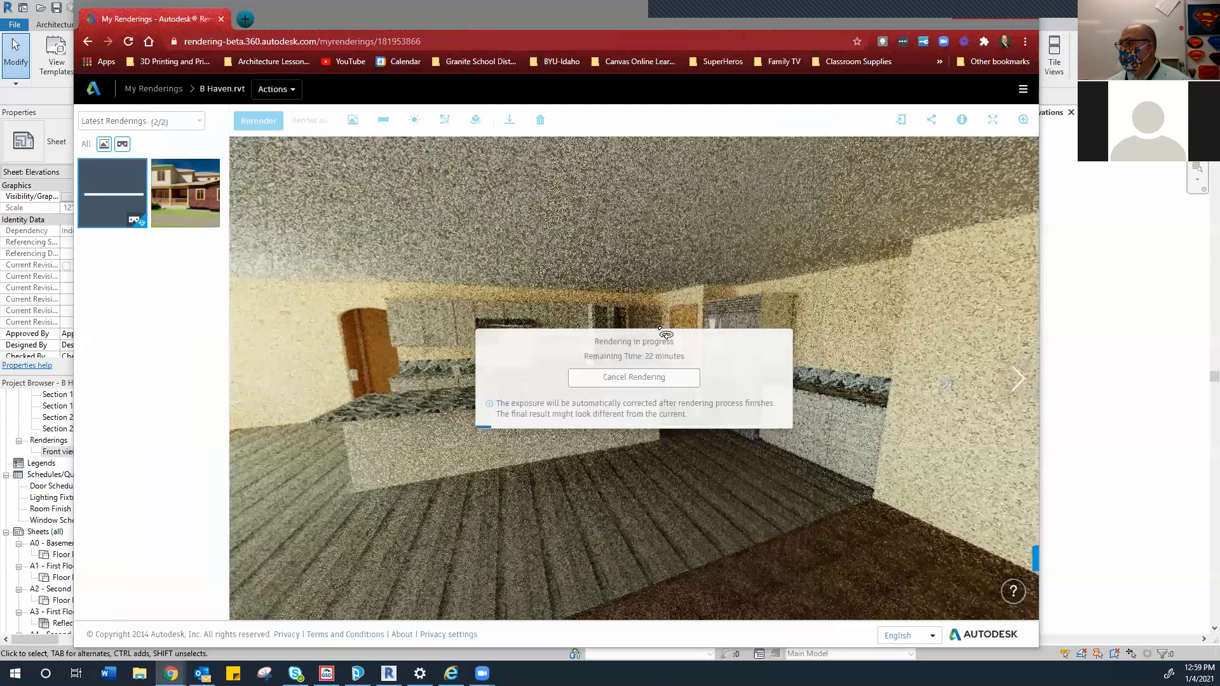